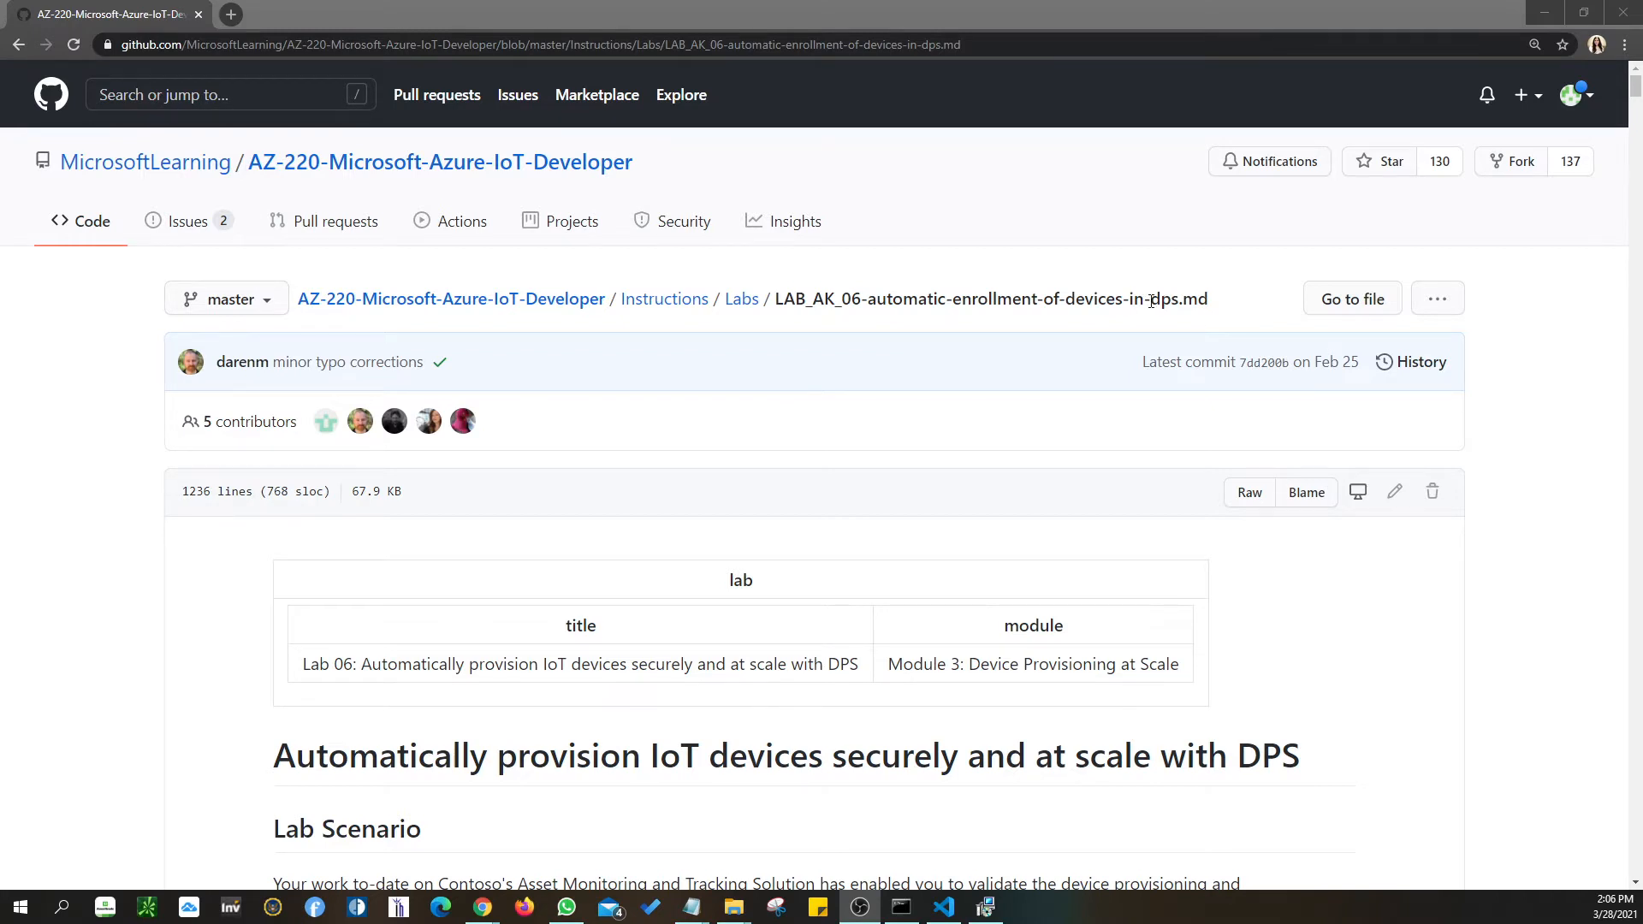
Arrange the Lab 06 GitHub instructions side by side with the AZ-220 Azure portal dashboard.
drag(1152, 300, 1178, 300)
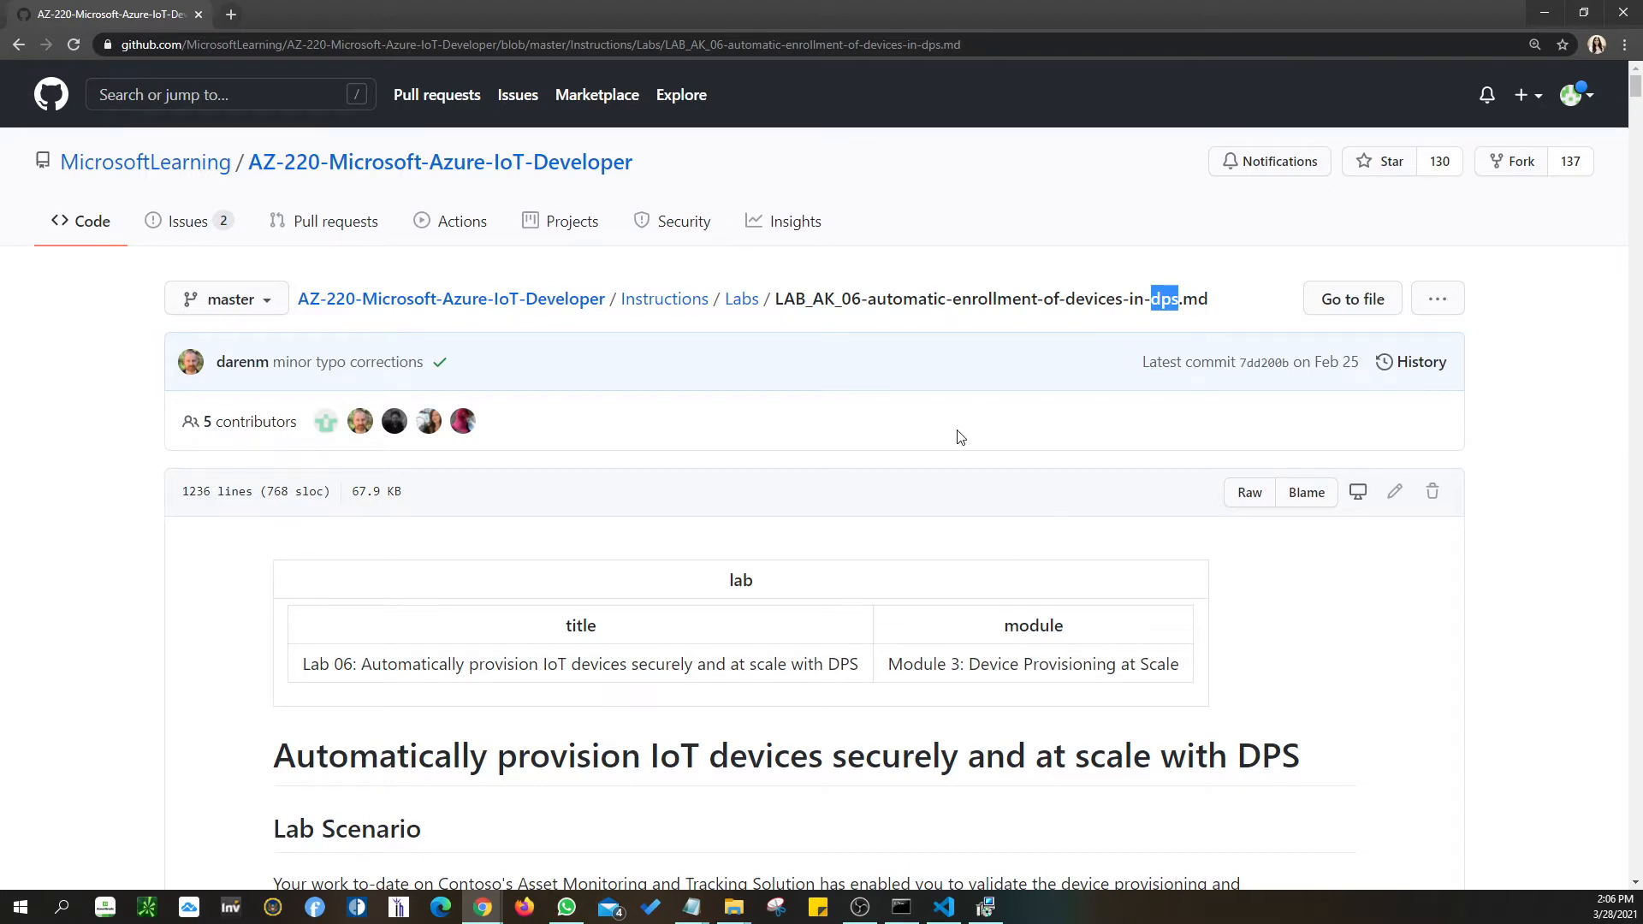
scroll(964, 458, down, 4)
drag(797, 13, 1639, 52)
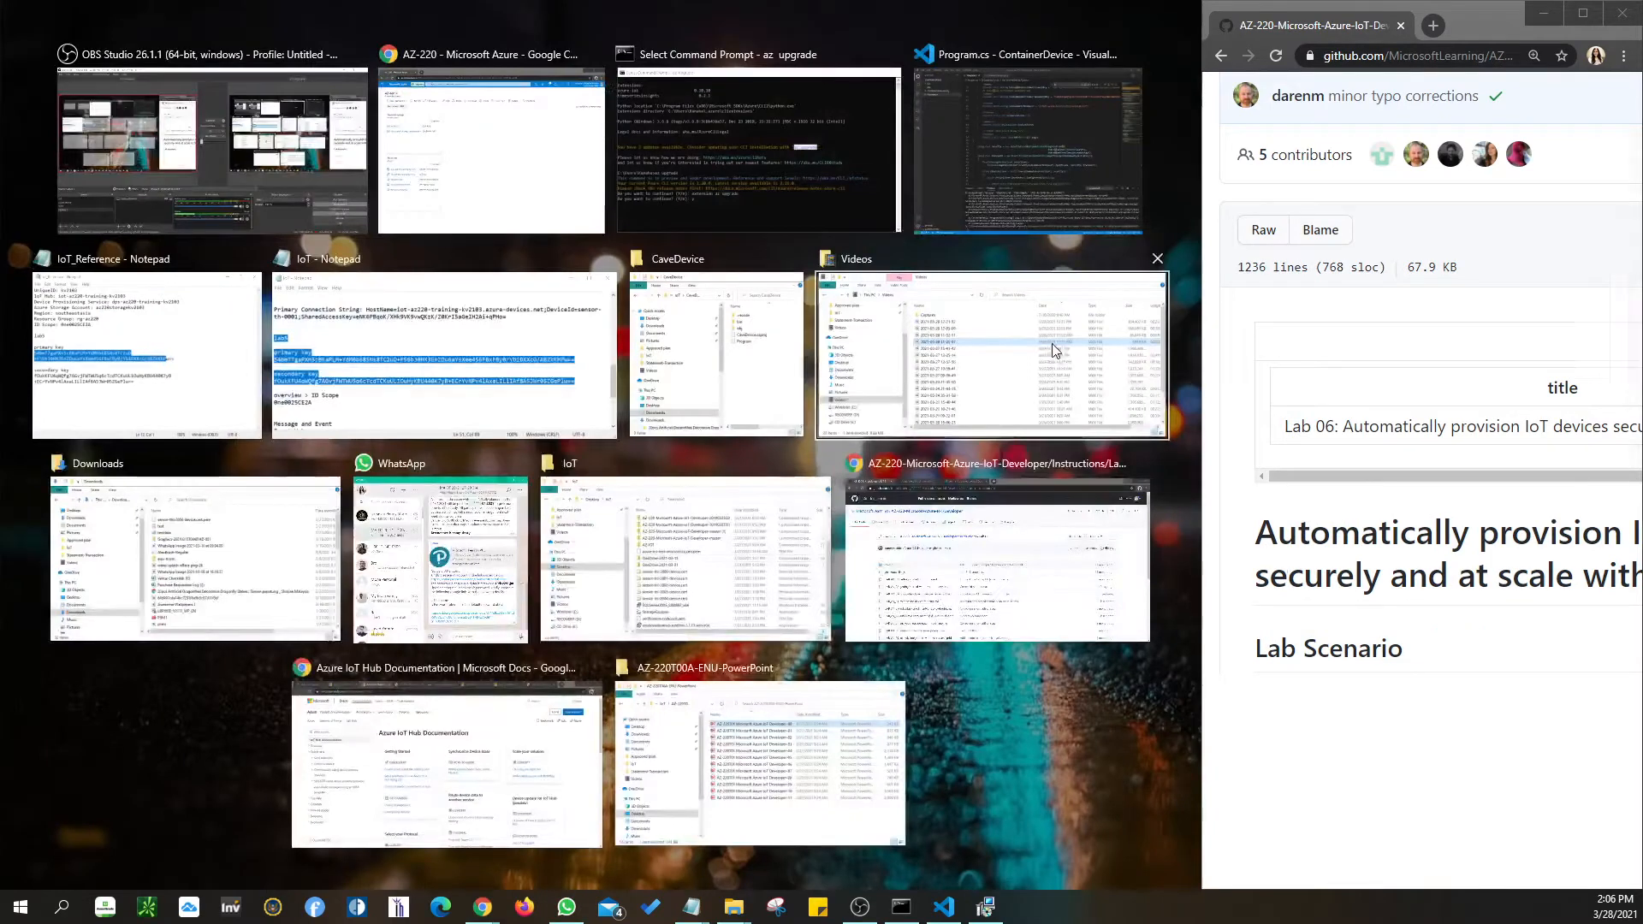
click(492, 175)
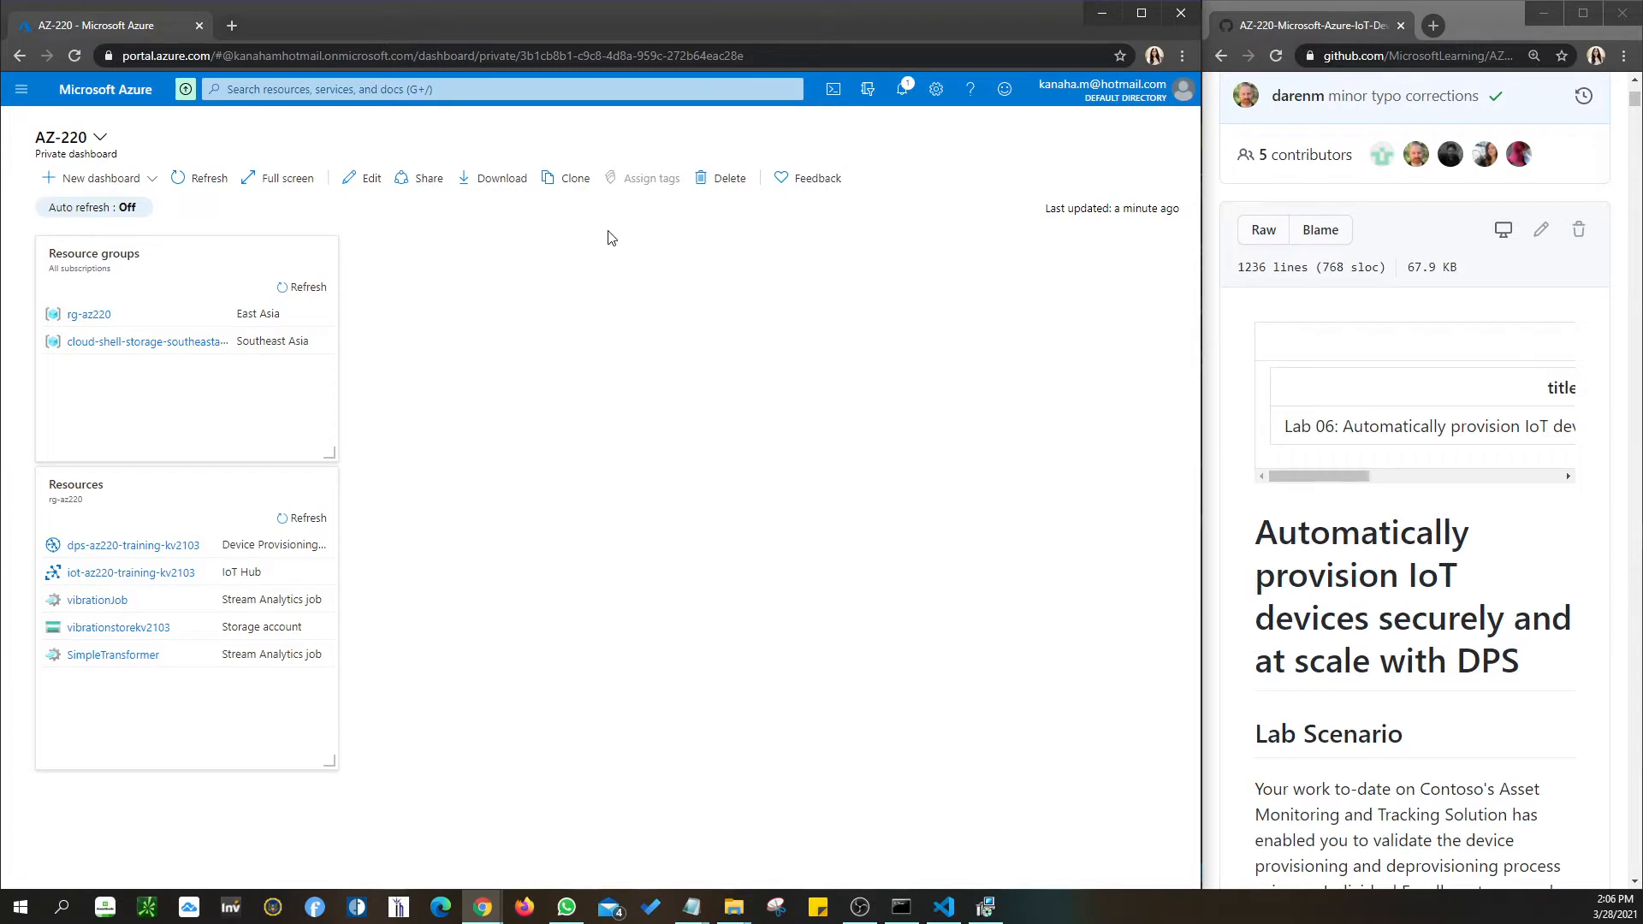
Delete the lab5 section with its primary and secondary keys from the IoT_Reference notes, save the file and minimise it.
mouse_move(691, 907)
click(609, 843)
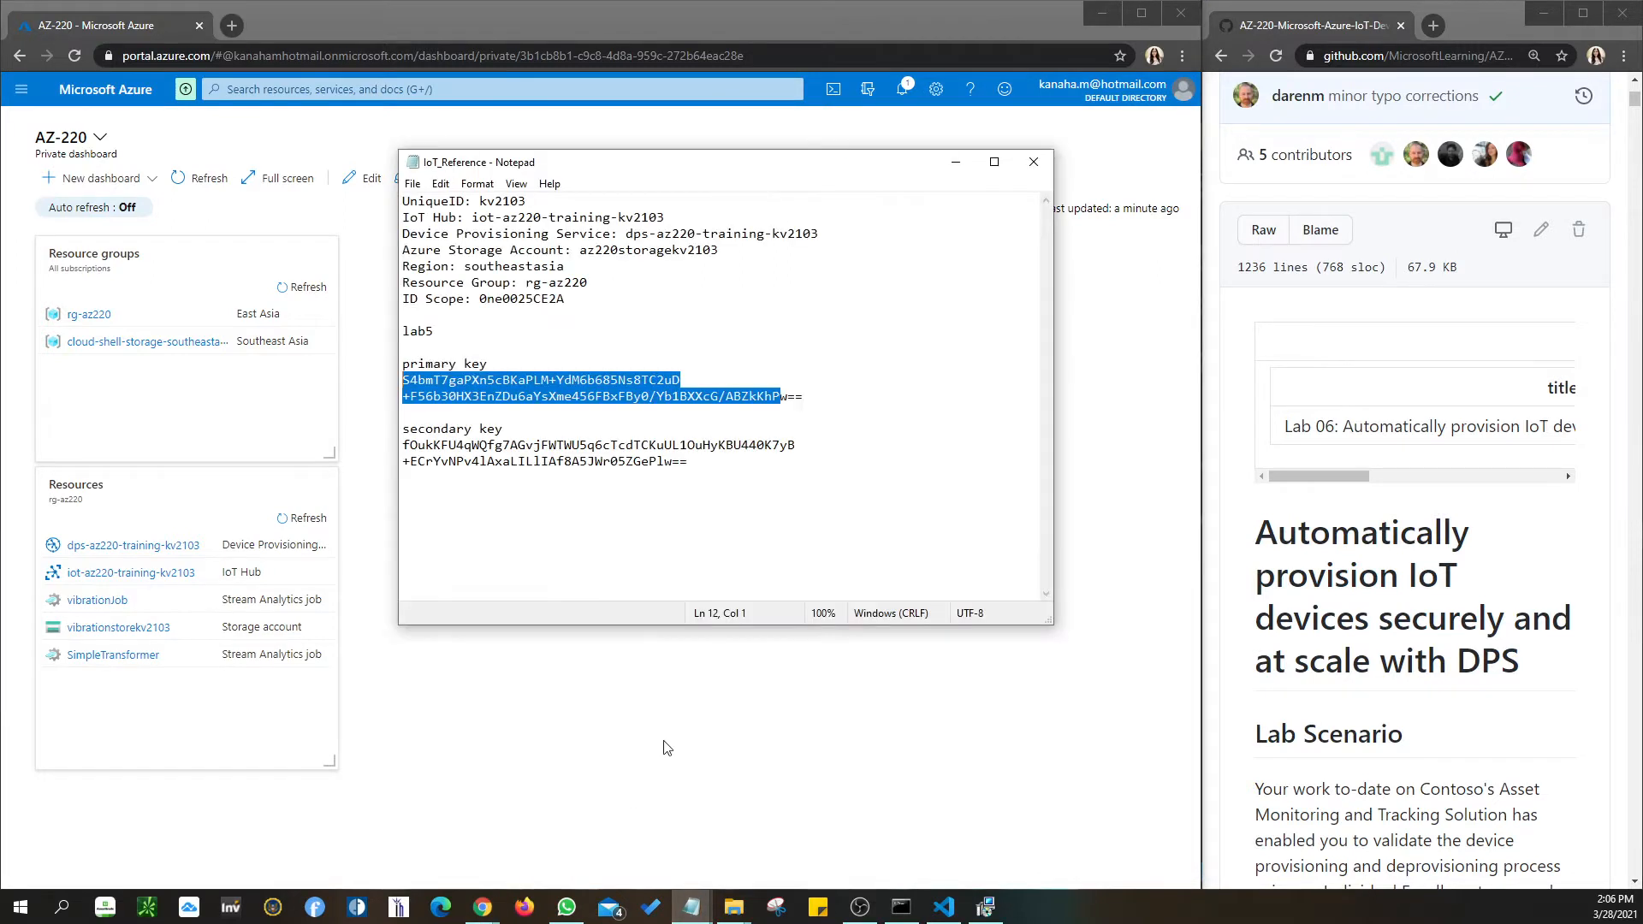
drag(696, 498, 239, 334)
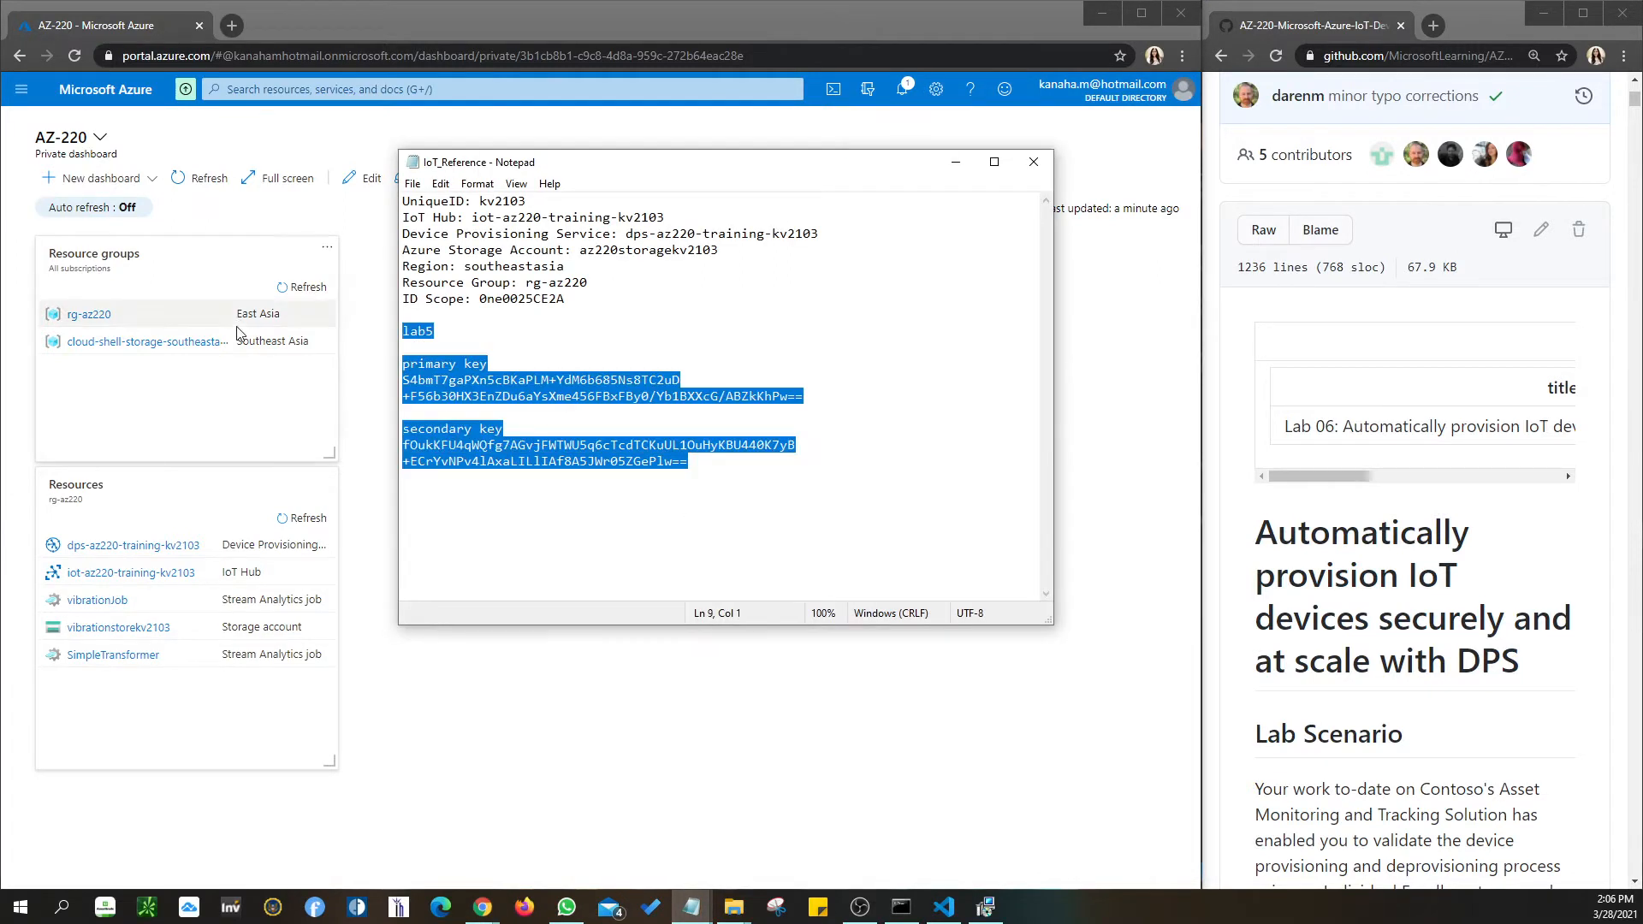
key(BackSpace)
key(BackSpace)
key(ctrl+s)
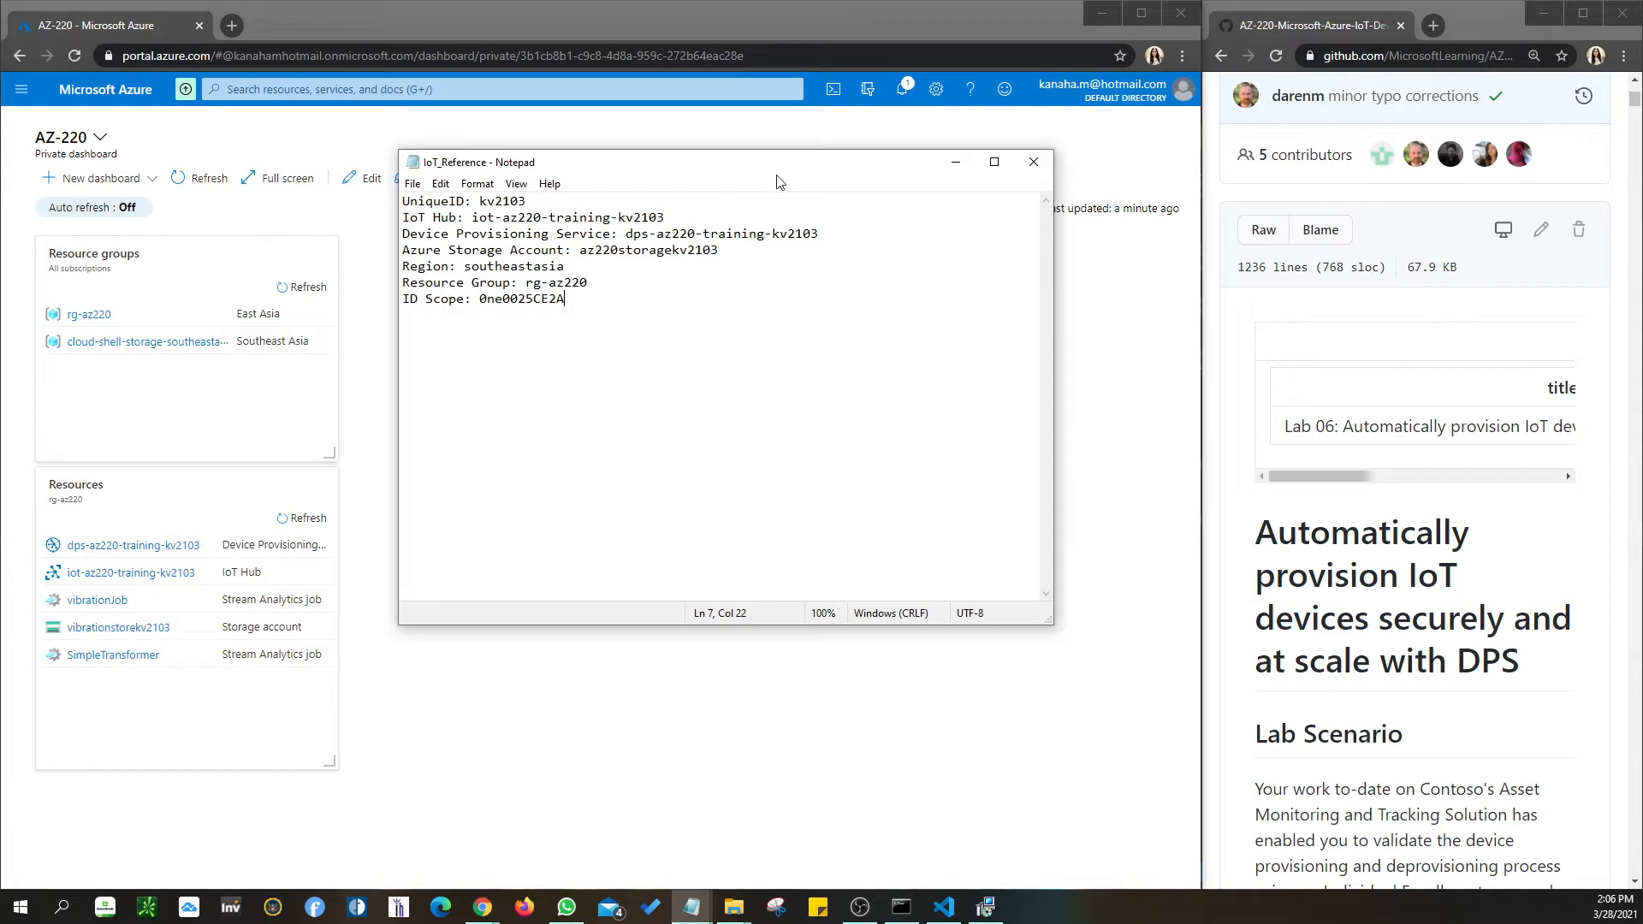
click(956, 162)
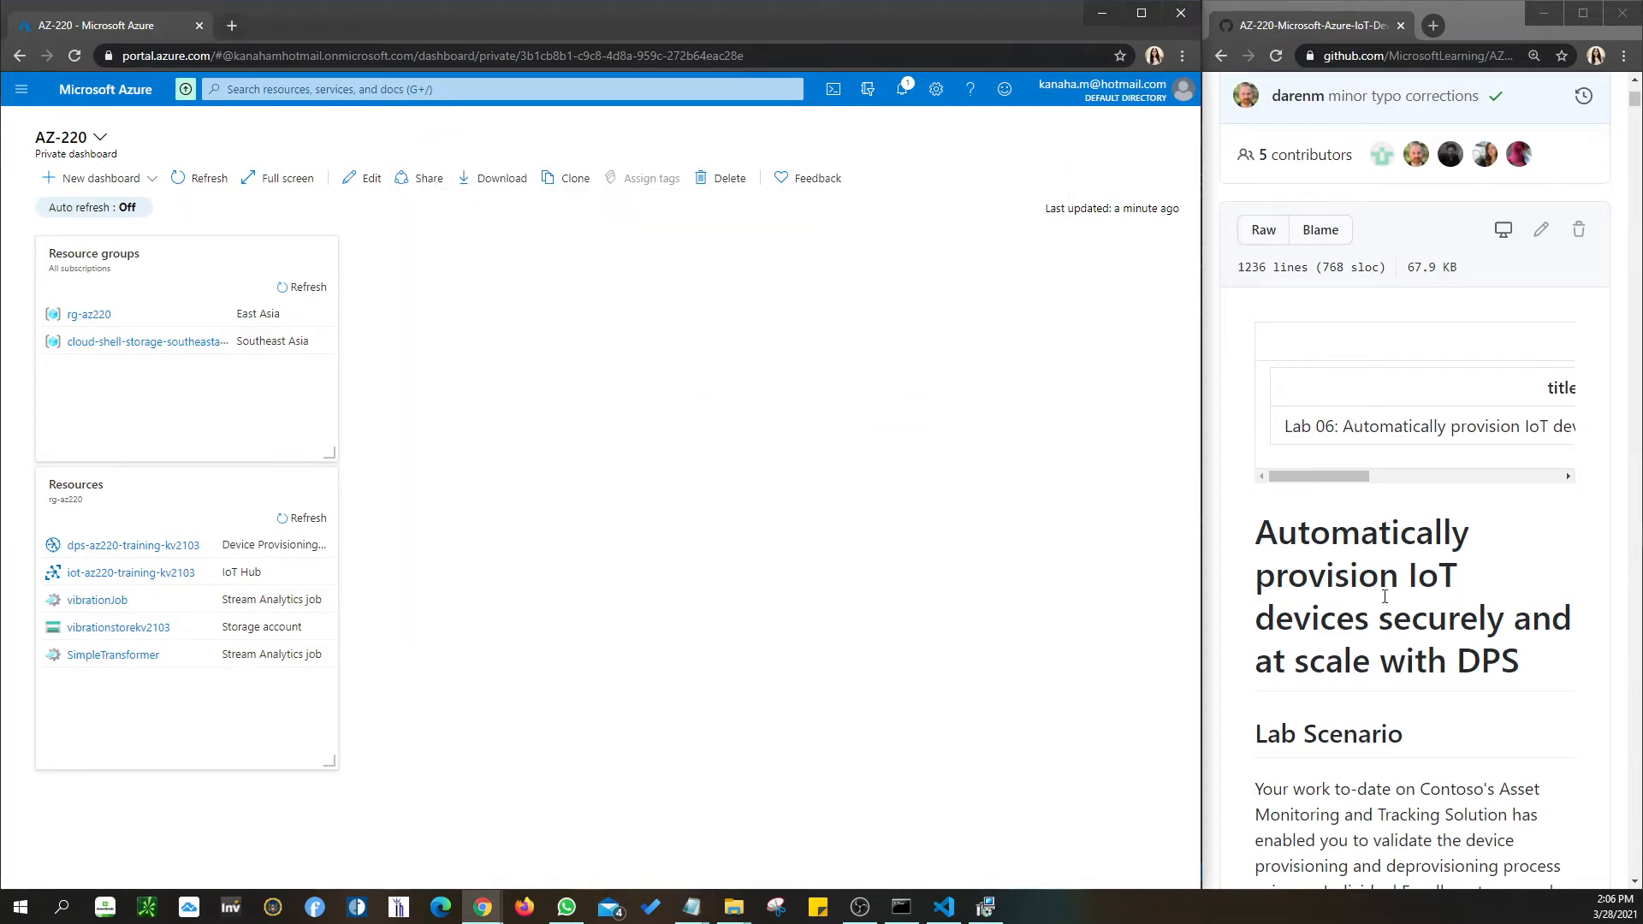
Follow the lab instructions to the Exercise 1 prerequisites and start Cloud Shell in the Azure portal.
scroll(1485, 634, down, 10)
scroll(1485, 633, down, 15)
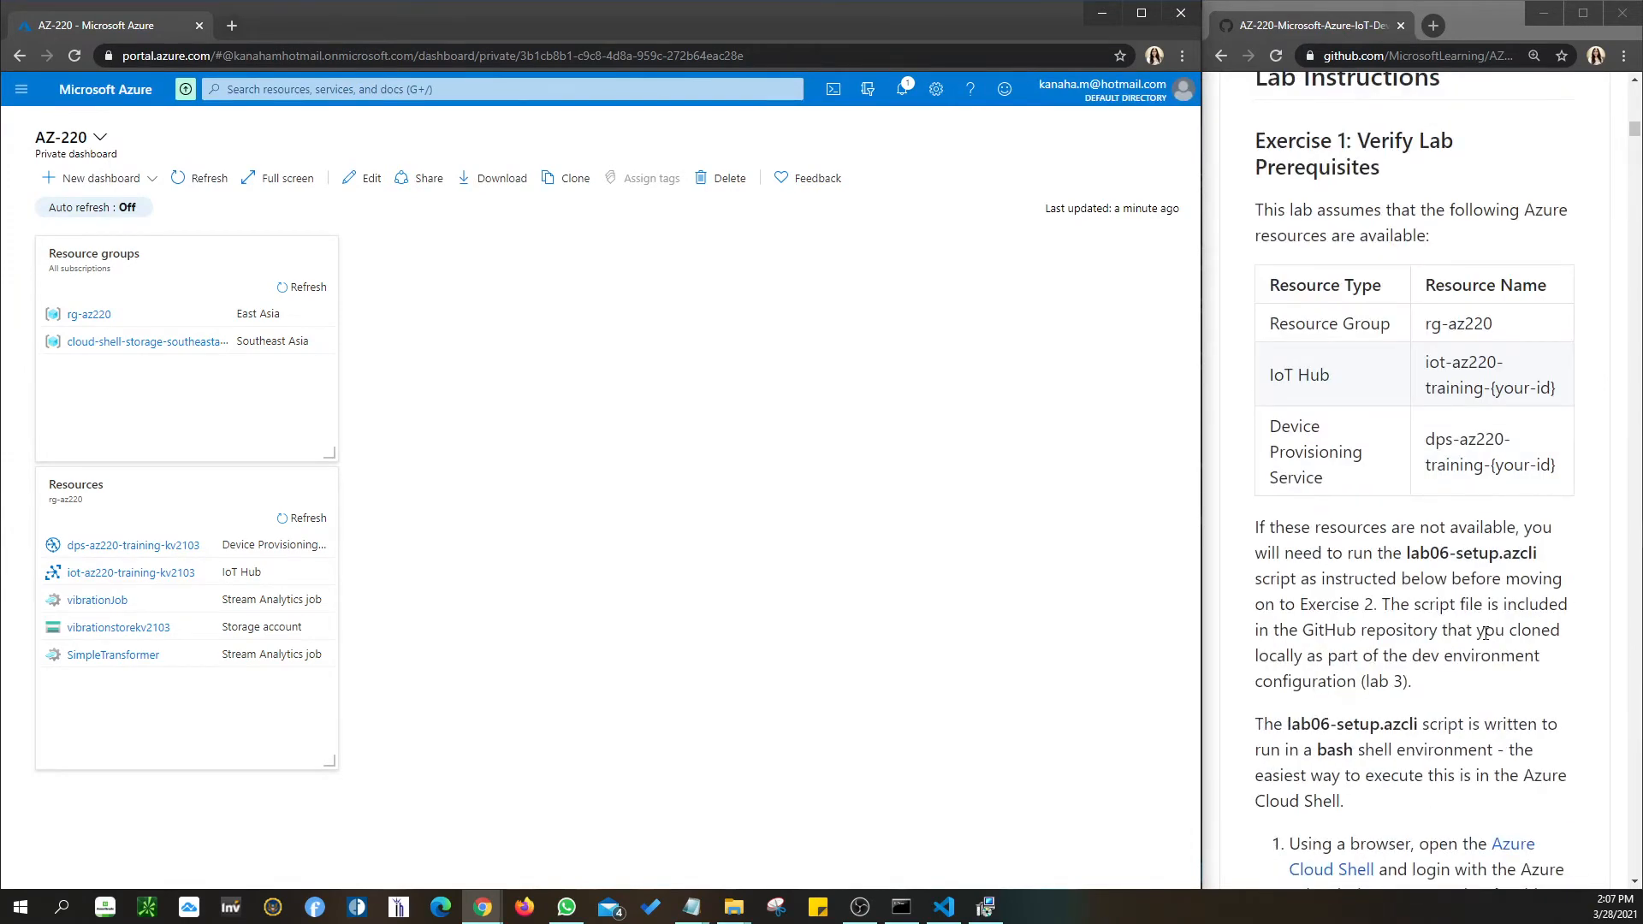
scroll(1485, 633, down, 8)
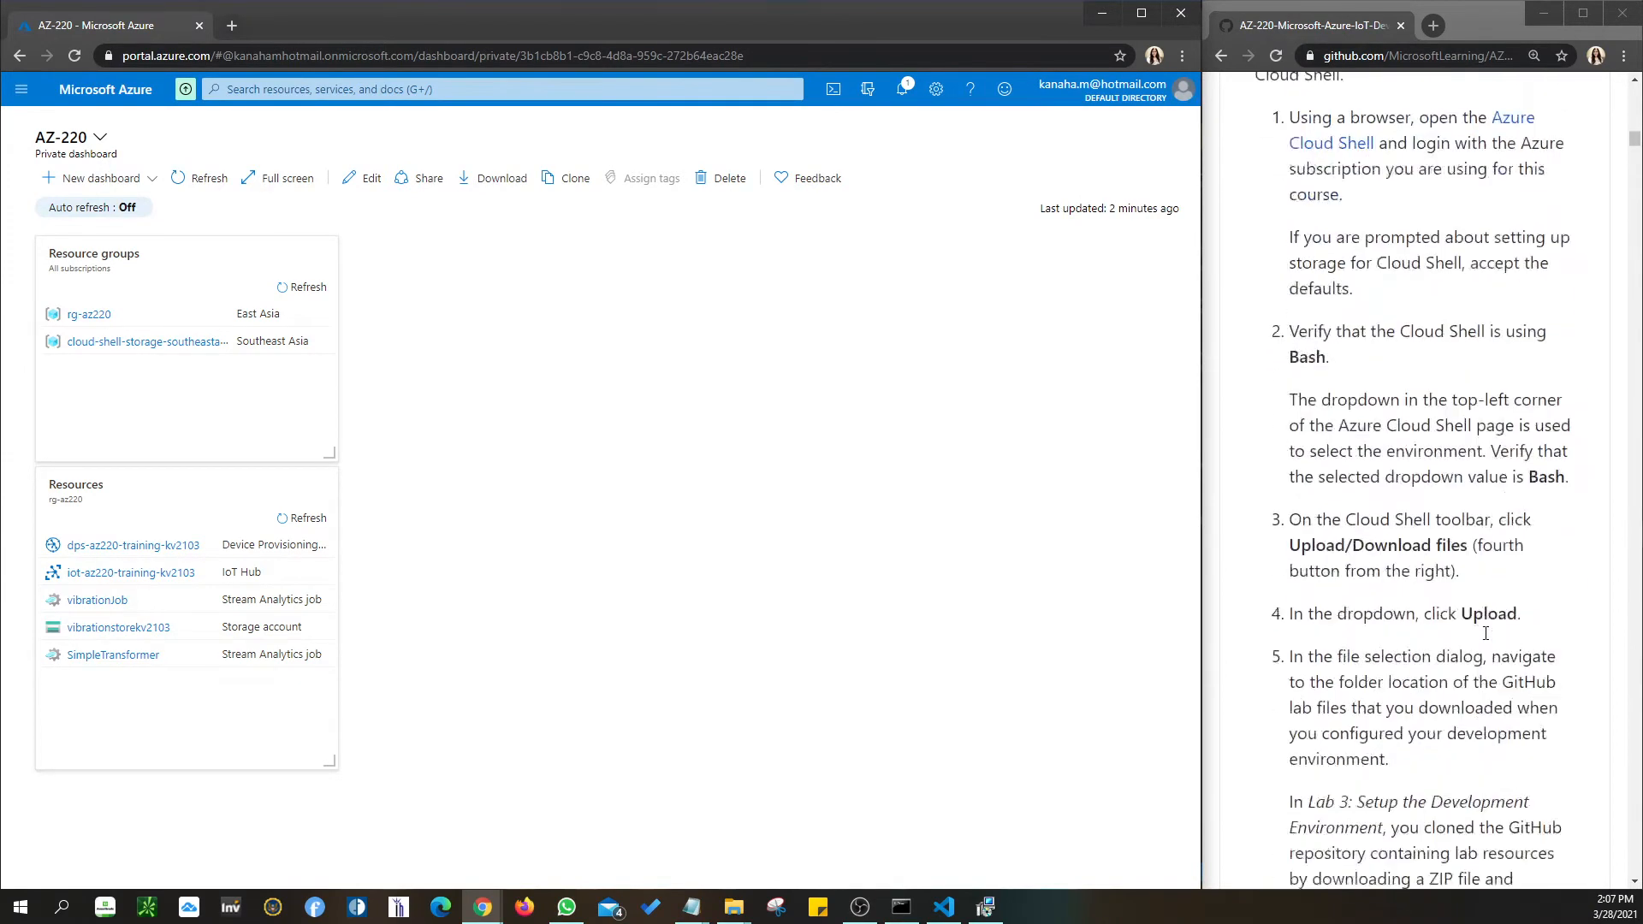
scroll(1486, 634, up, 1)
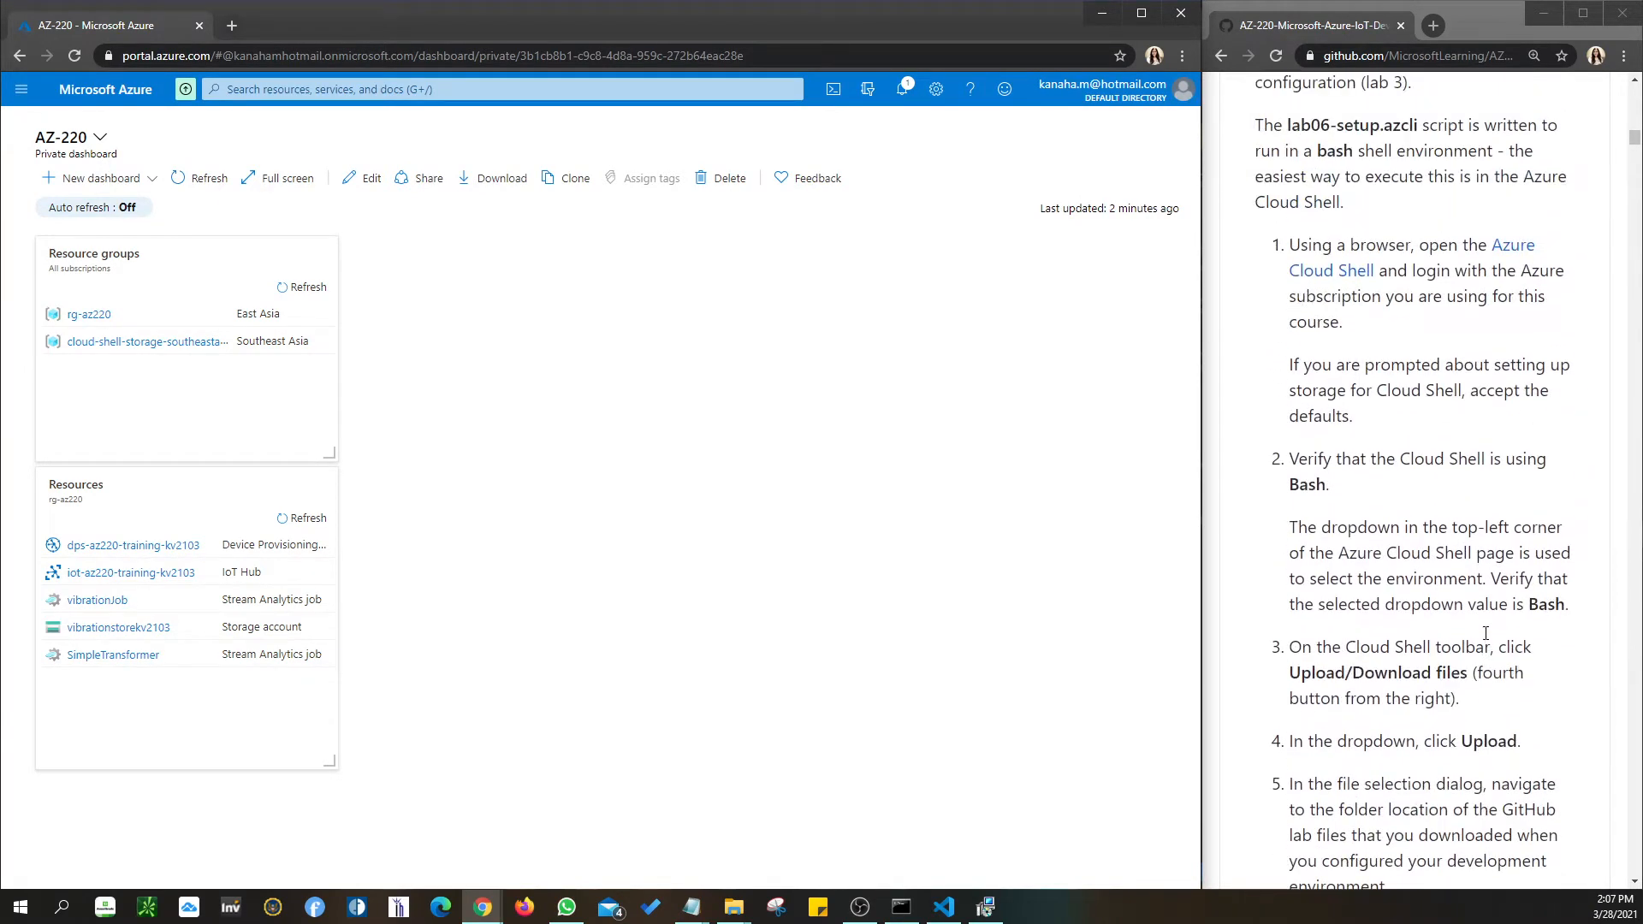
click(834, 90)
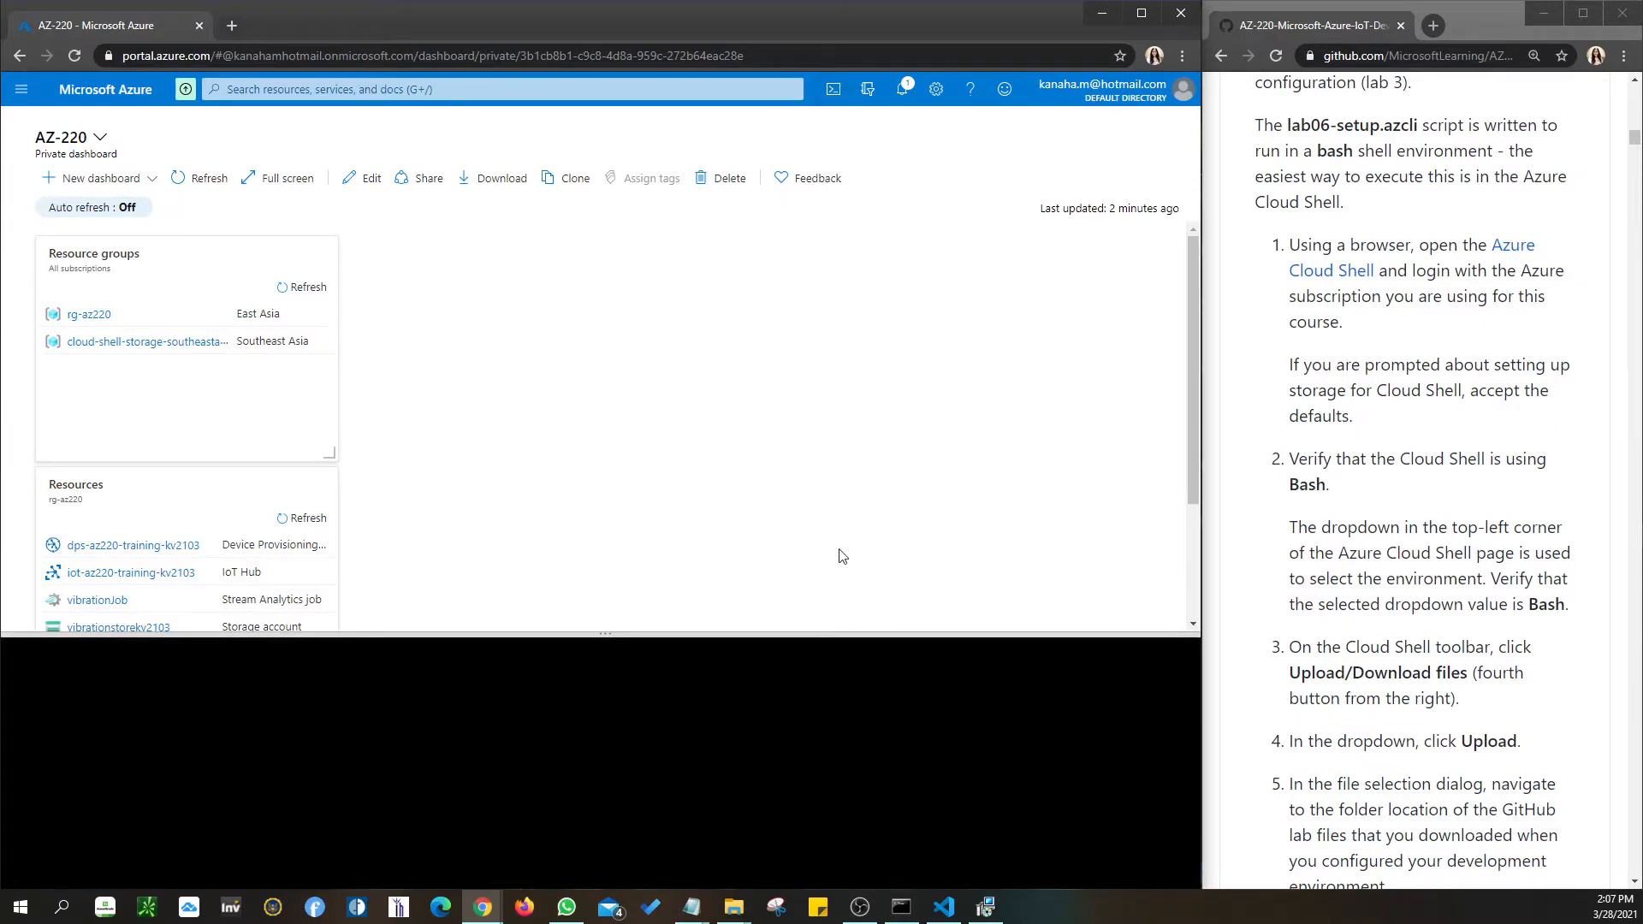
click(987, 909)
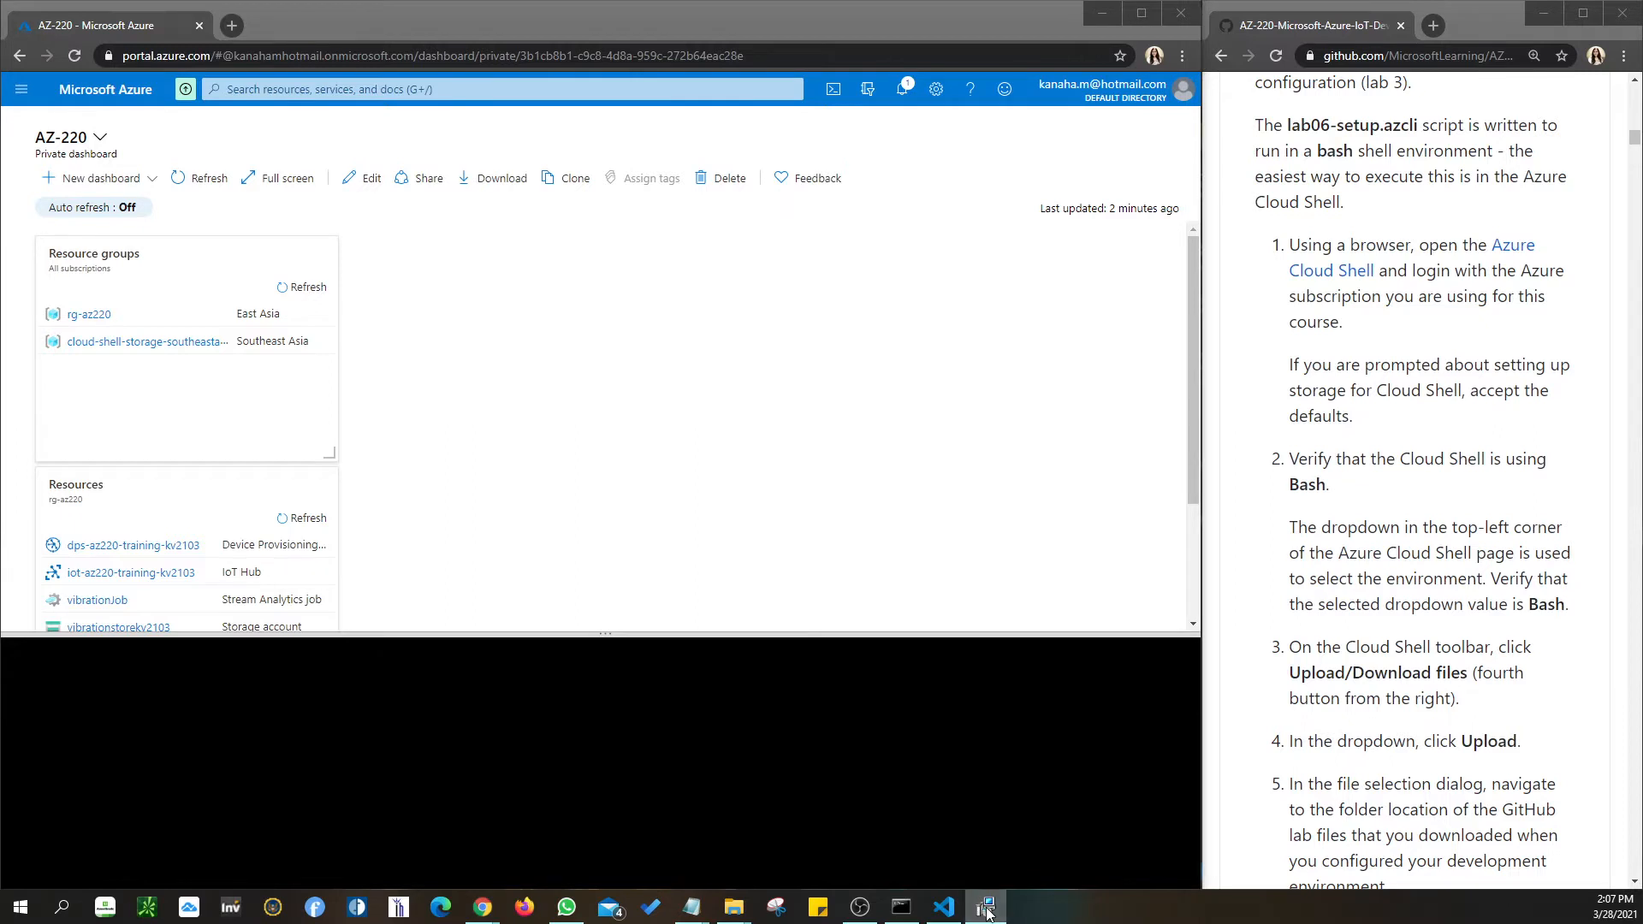
click(987, 913)
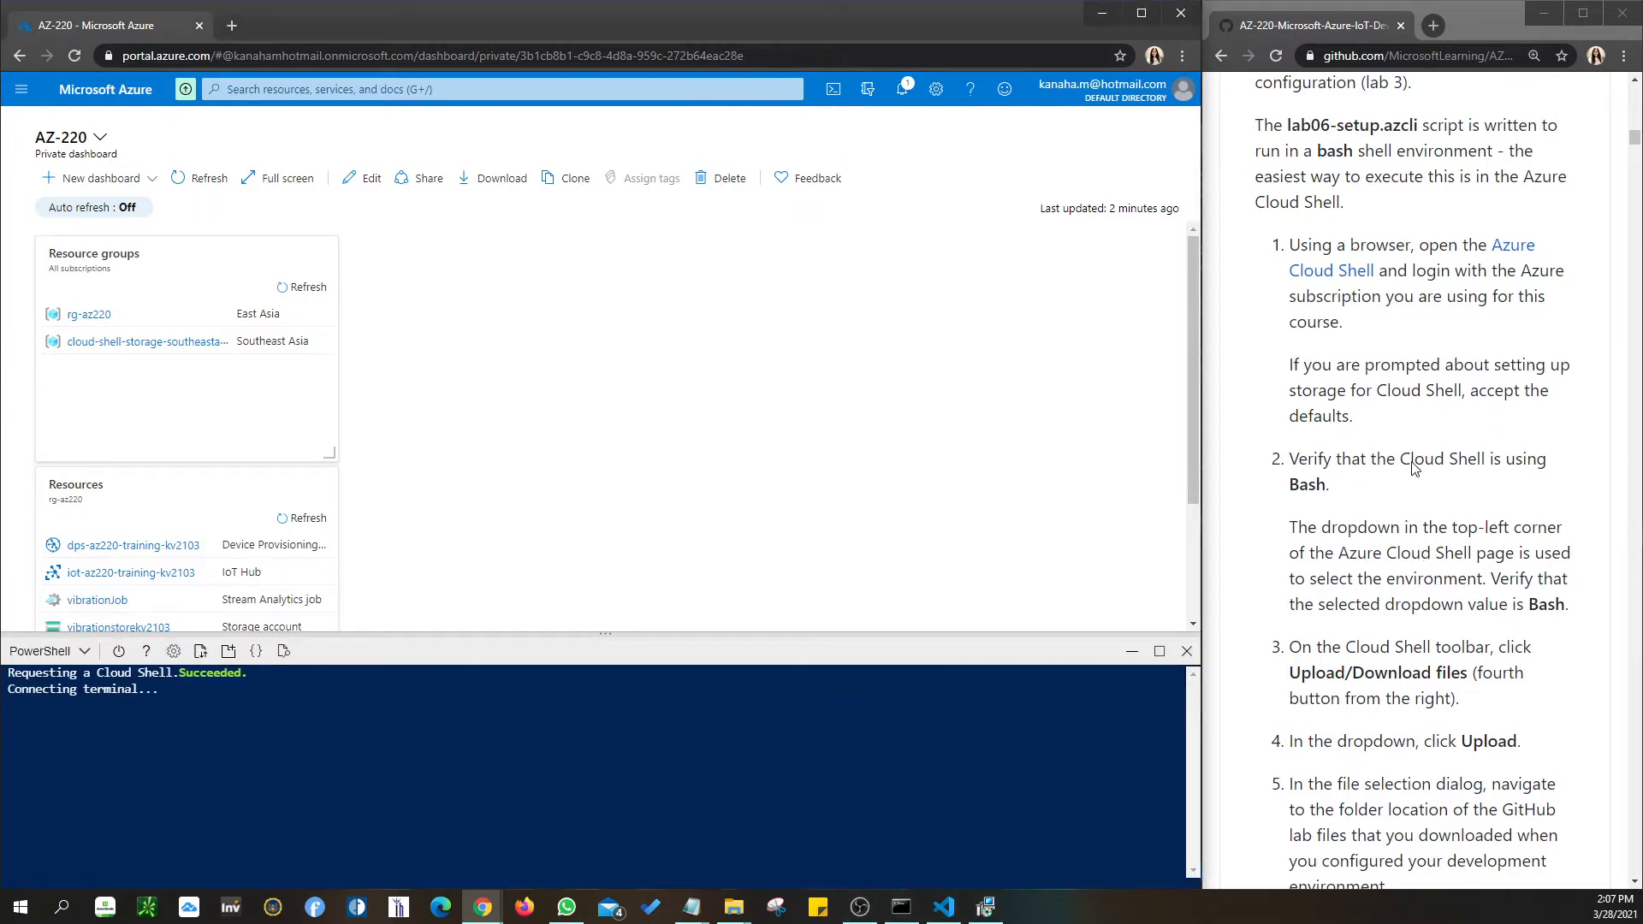
scroll(1413, 466, down, 2)
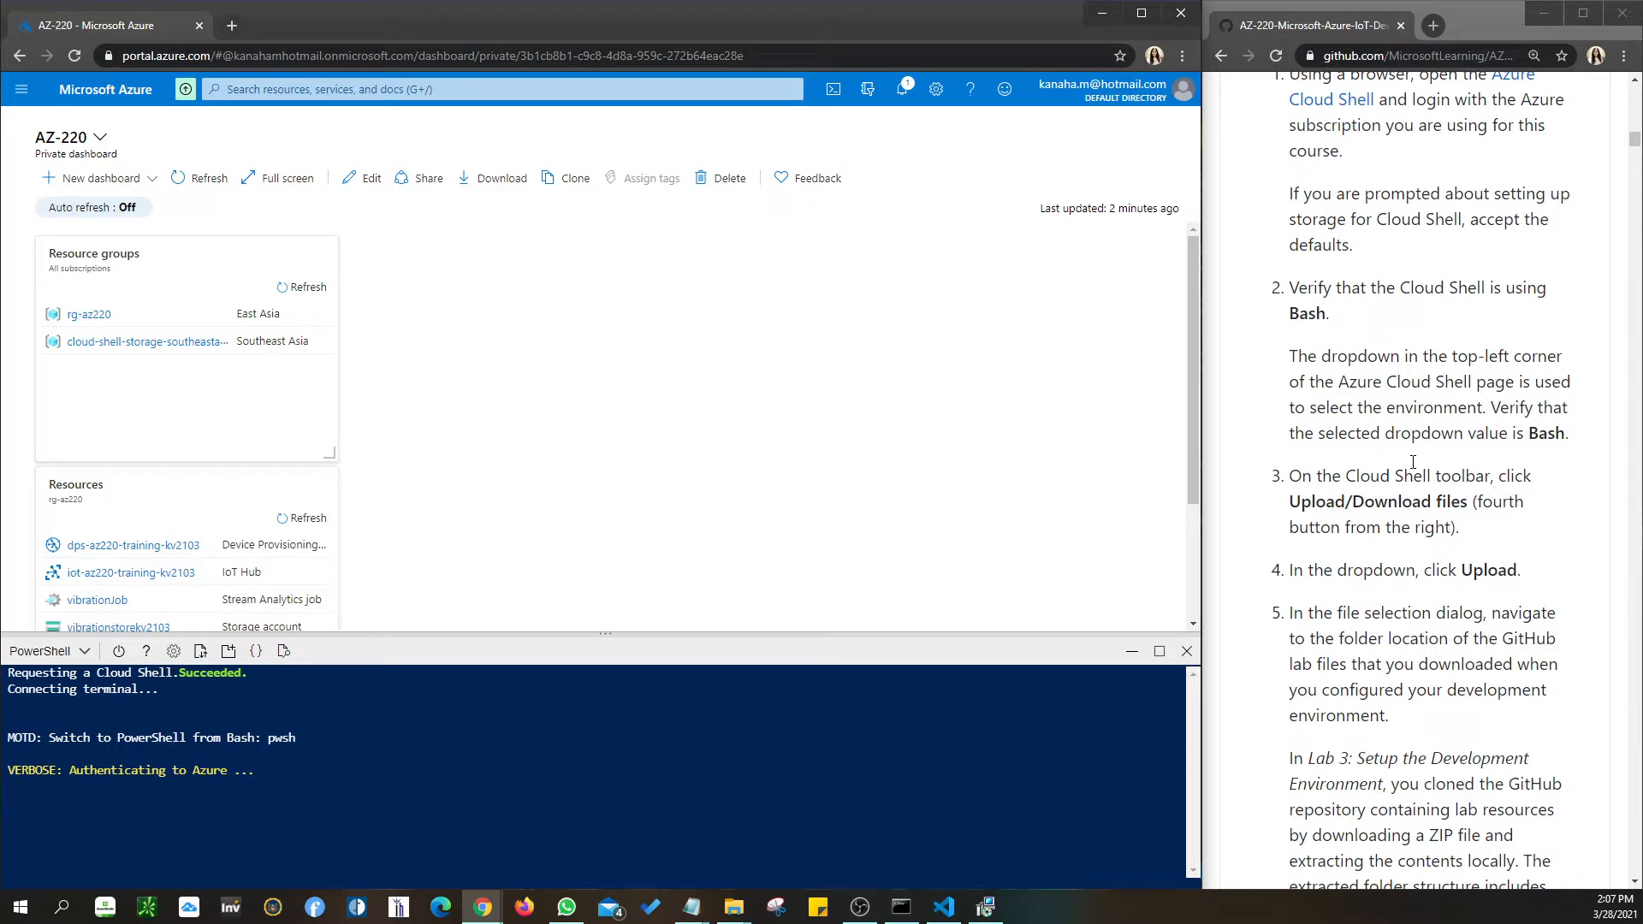
scroll(1413, 462, down, 6)
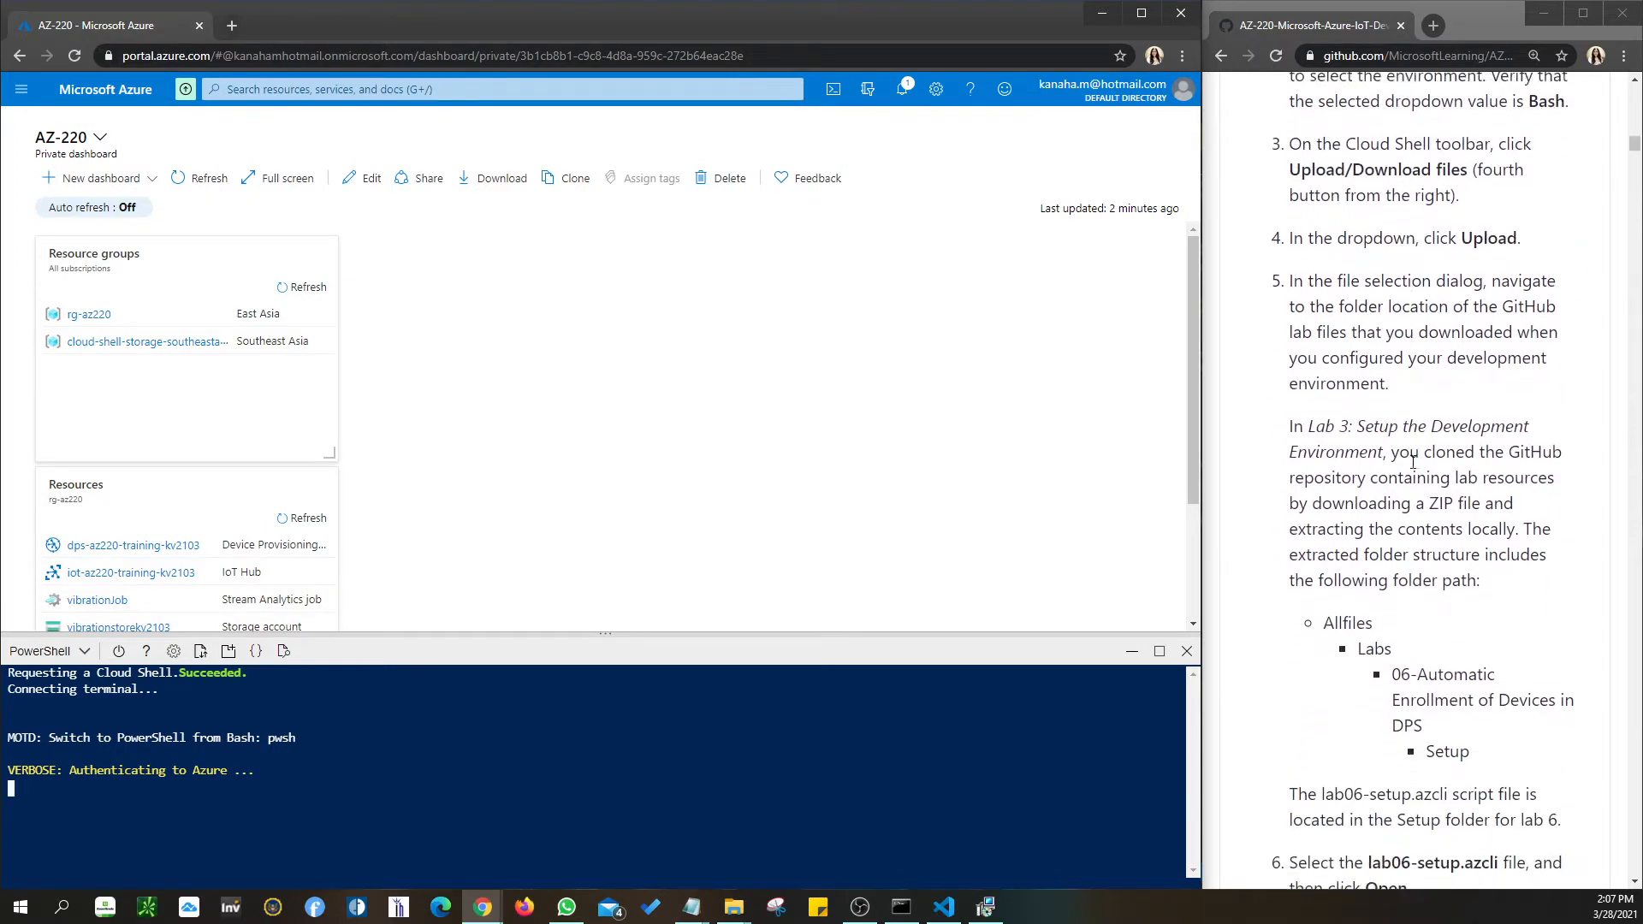
scroll(1413, 462, down, 1)
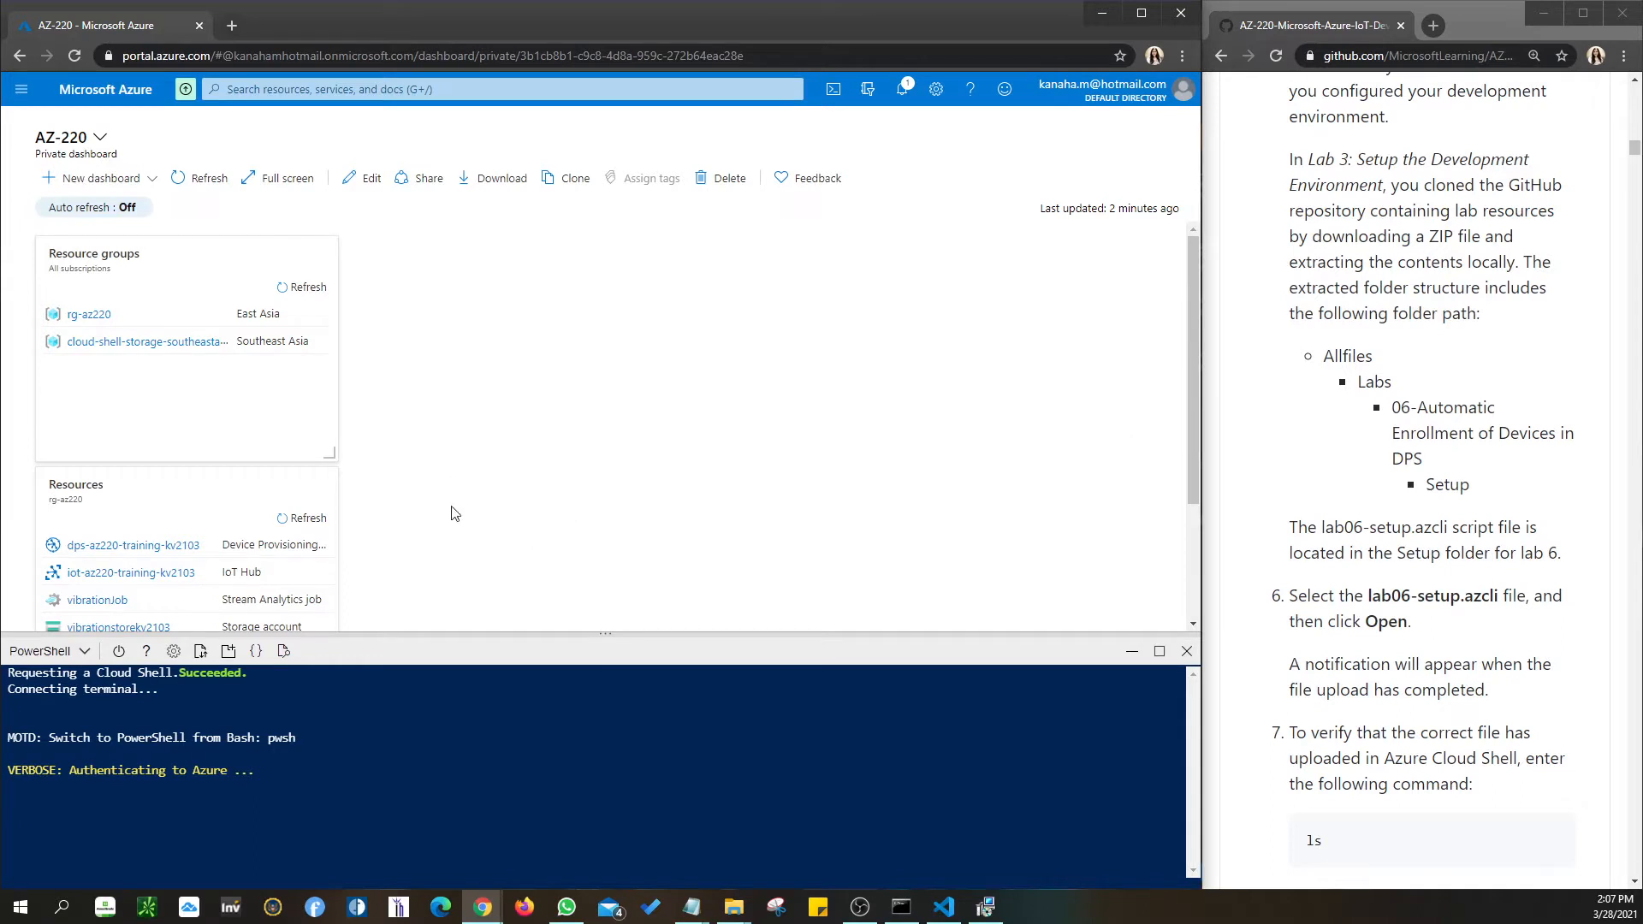
click(200, 652)
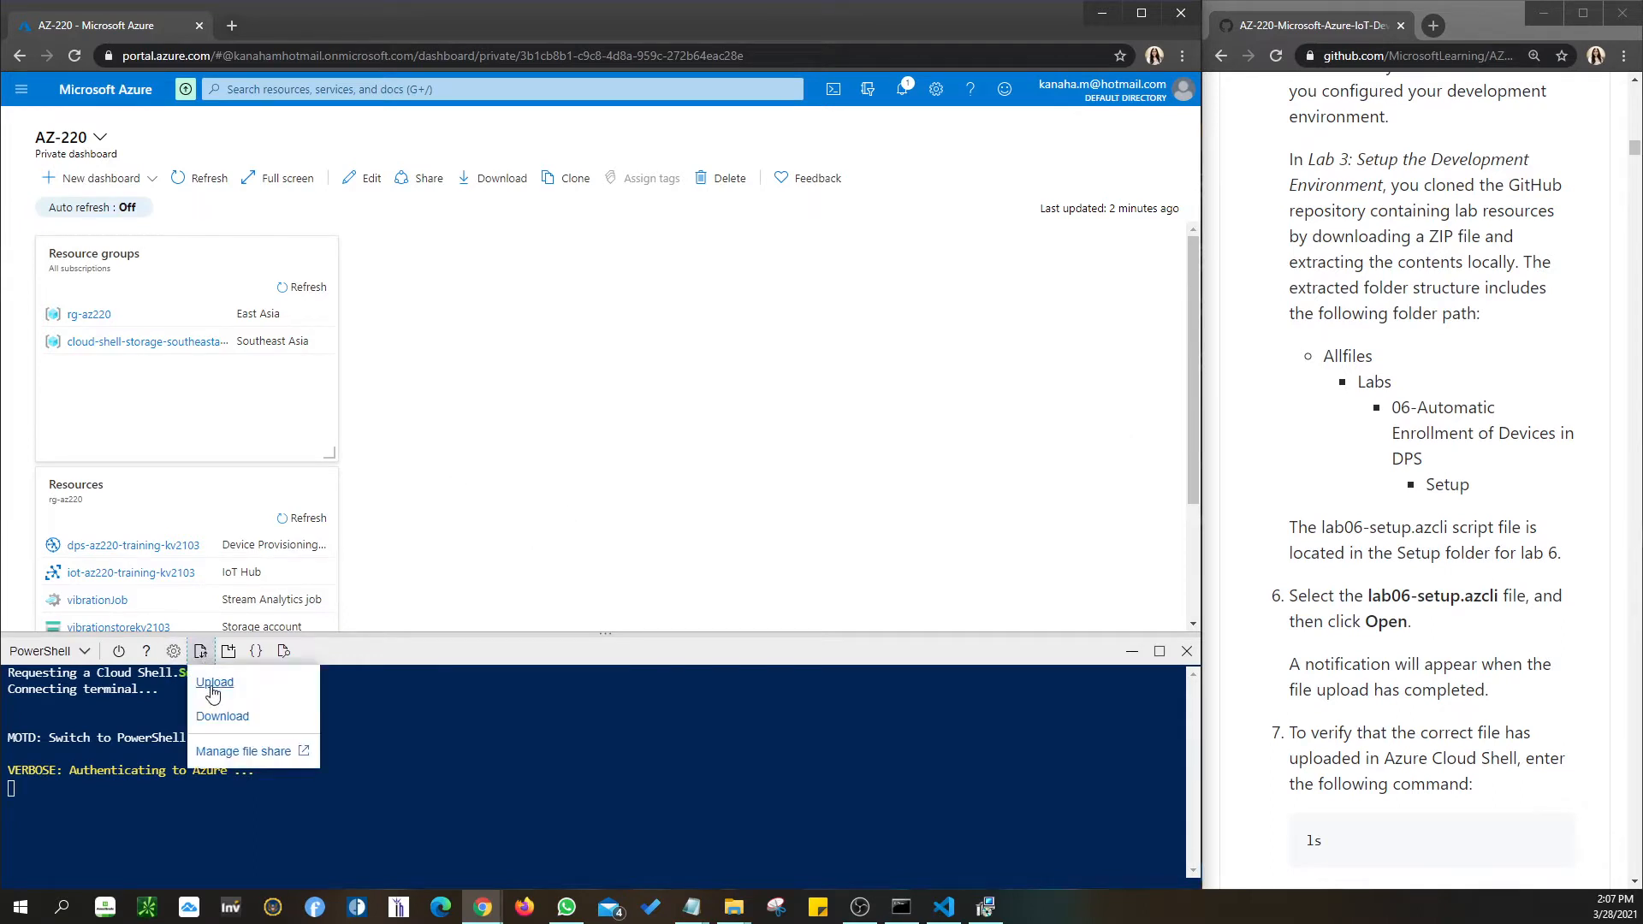
click(213, 687)
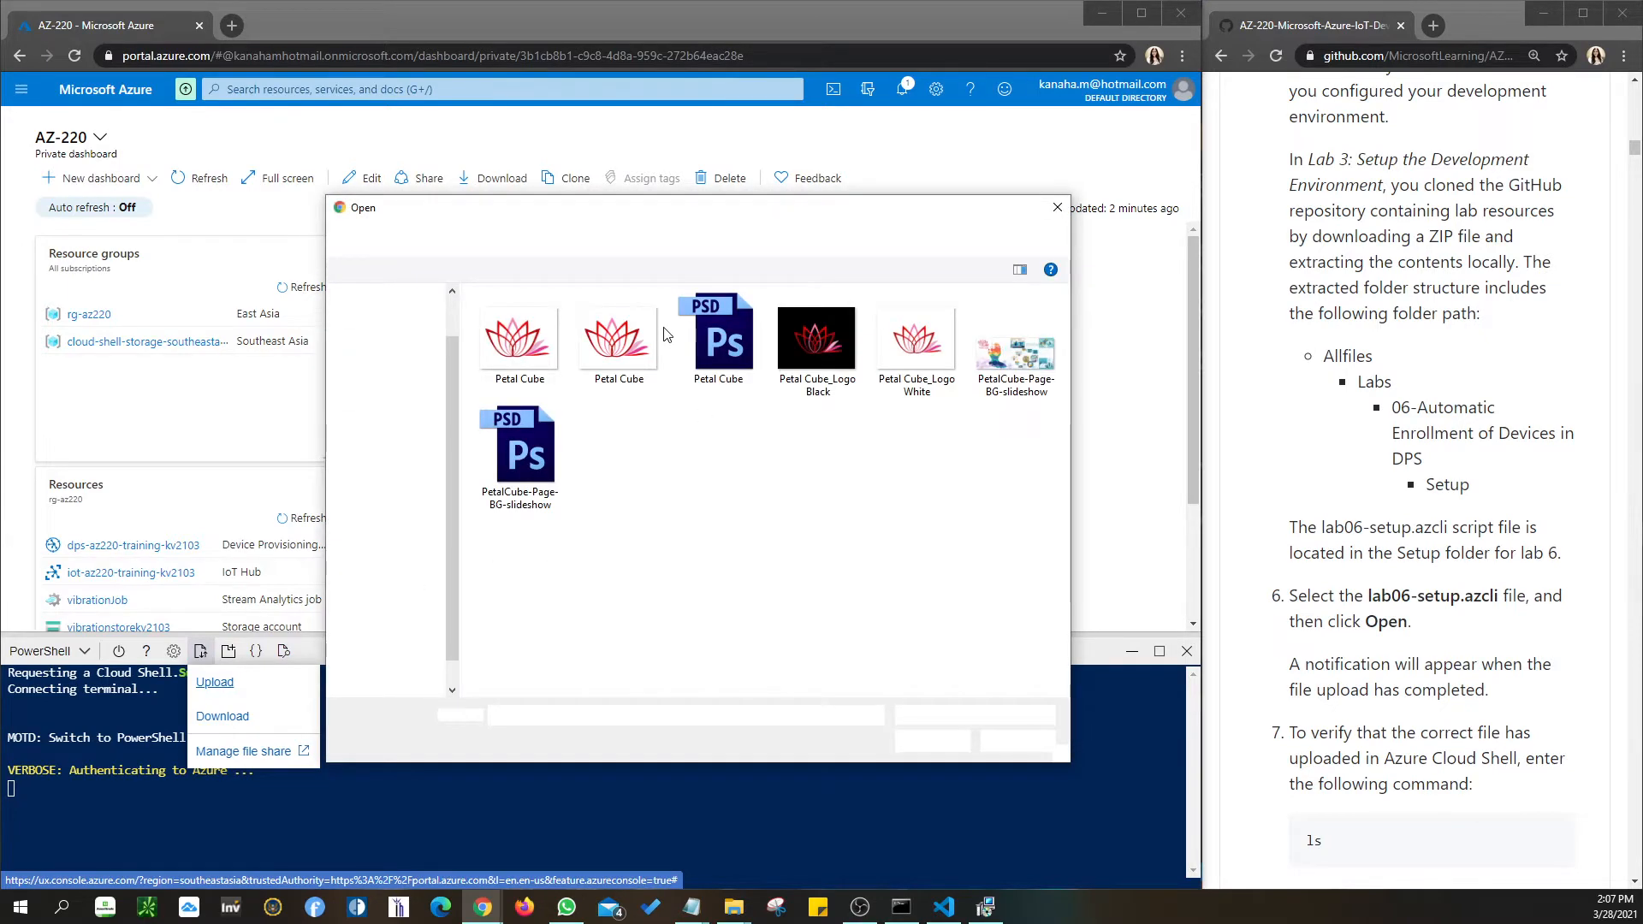
click(402, 376)
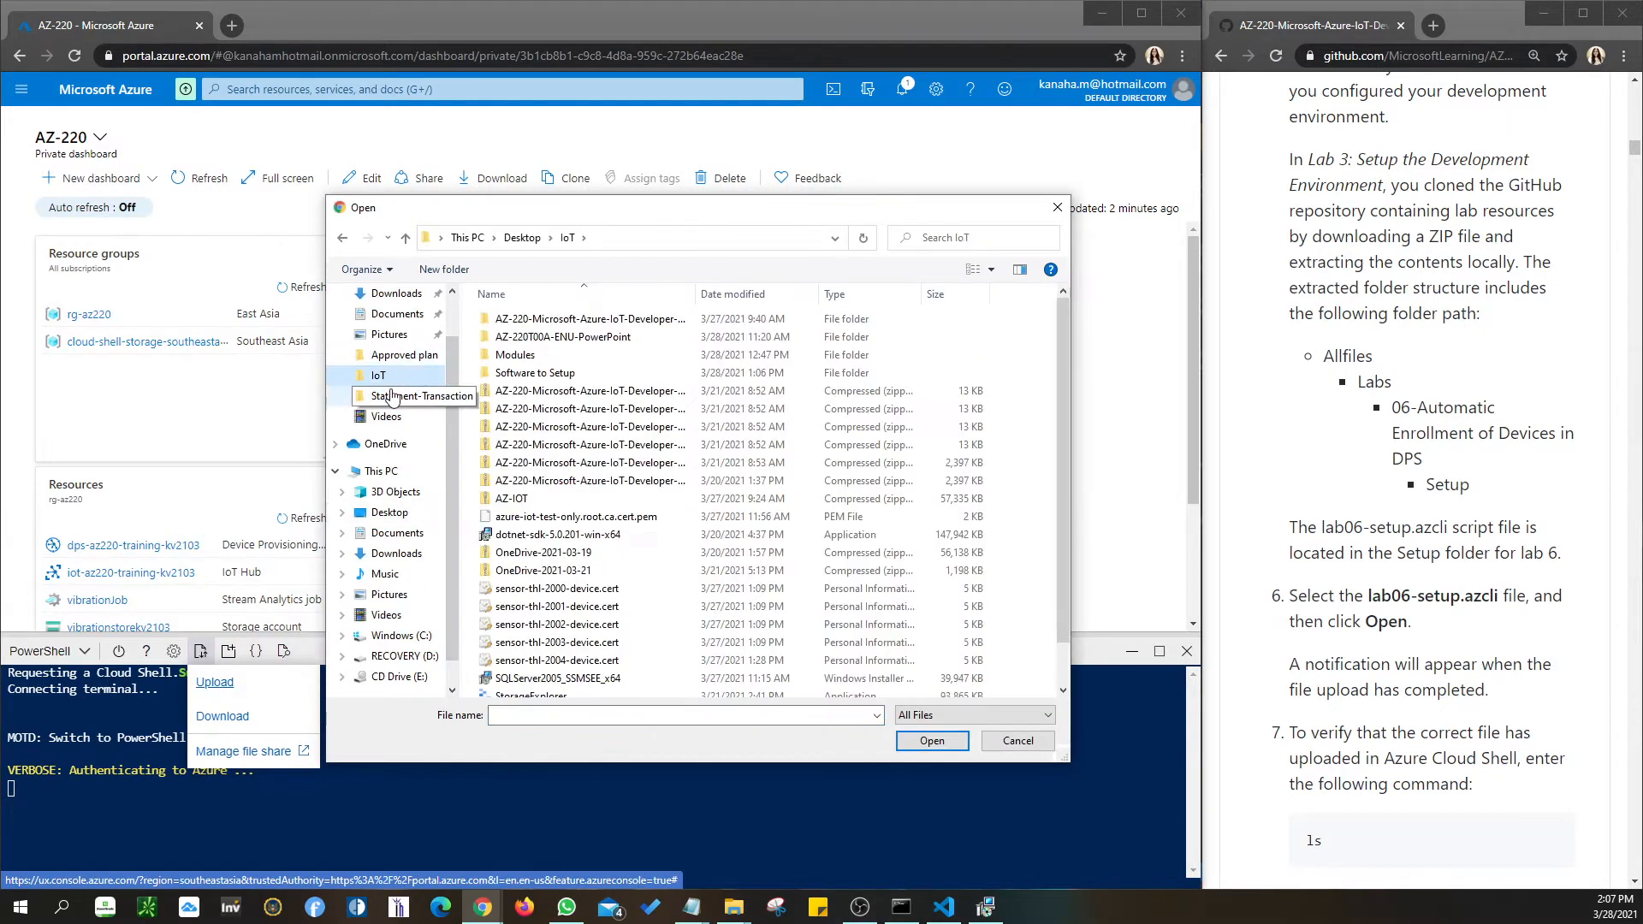
click(392, 554)
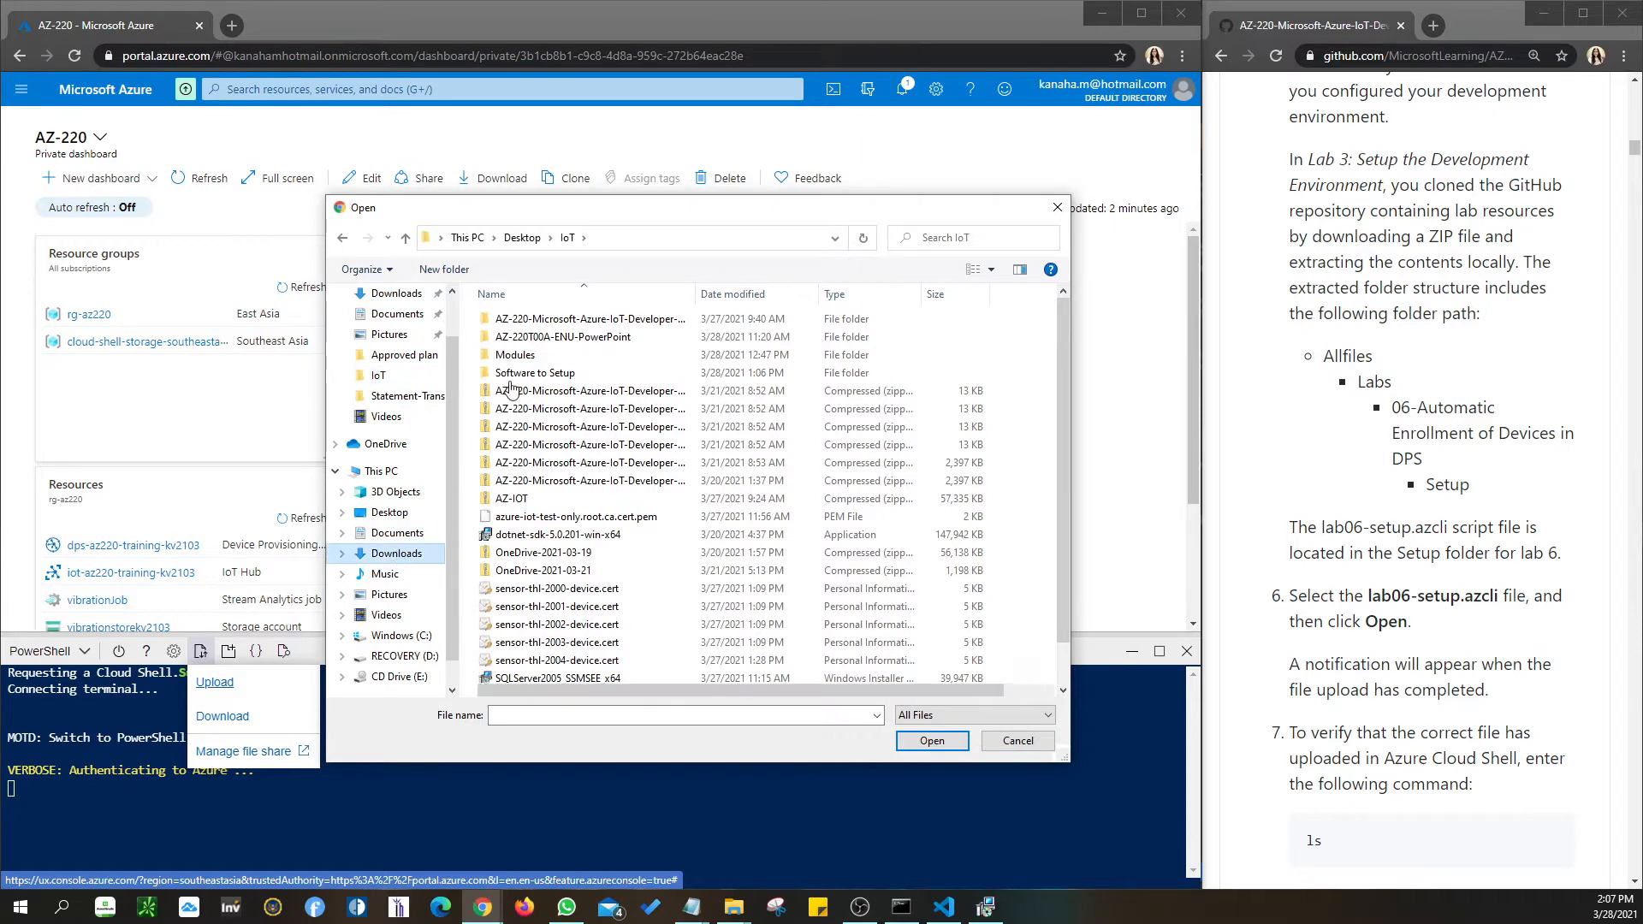
double_click(566, 374)
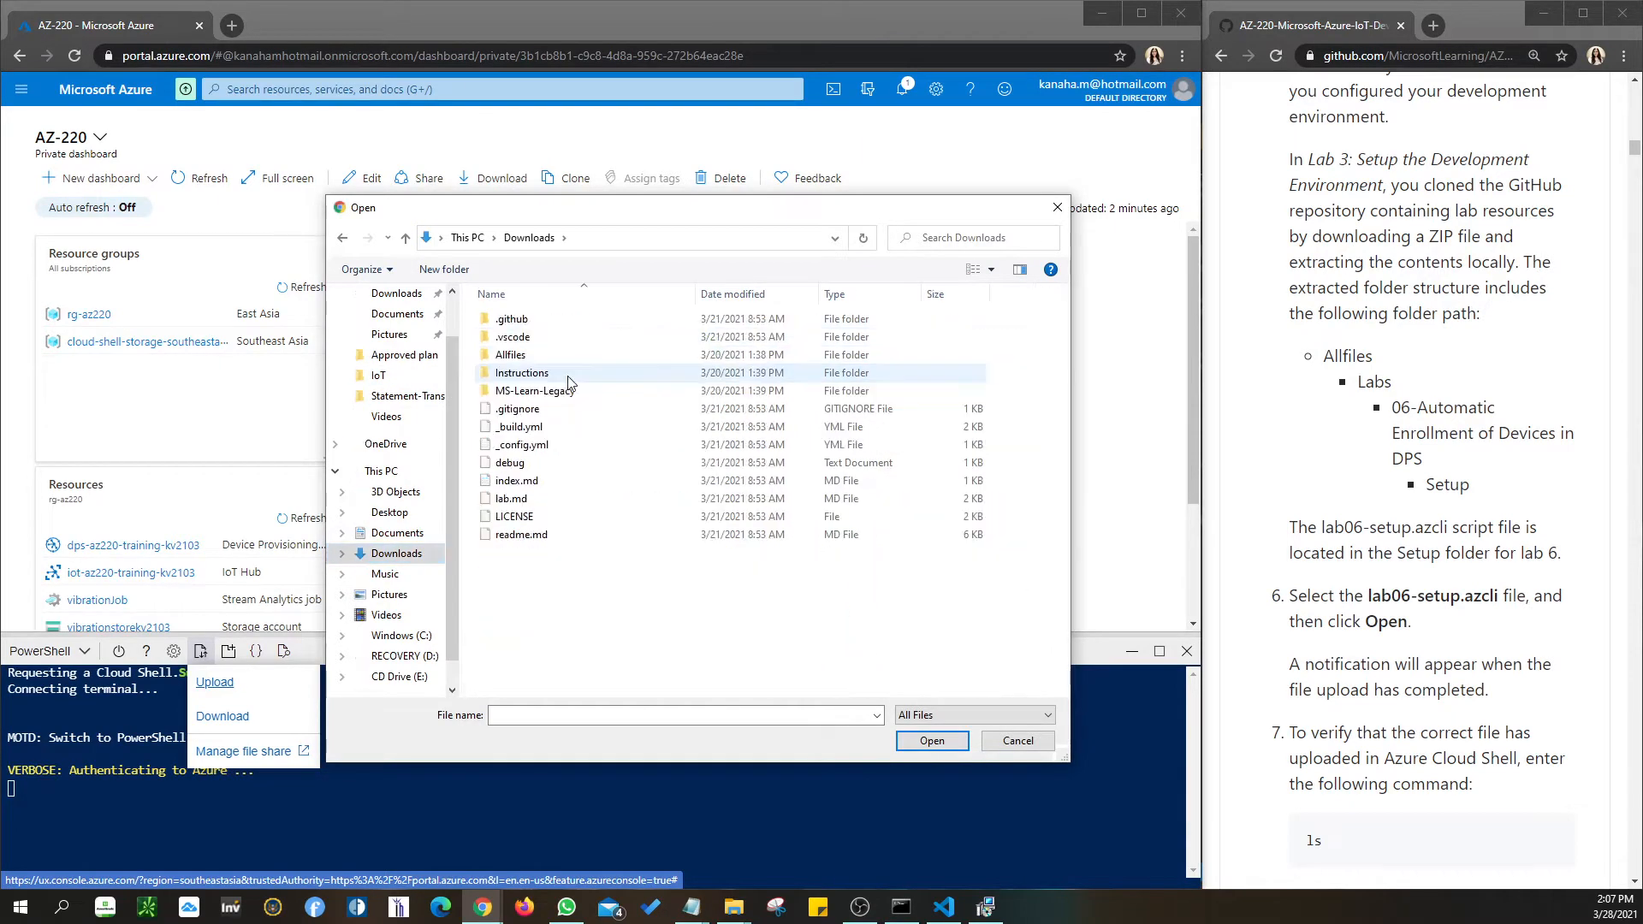
double_click(522, 355)
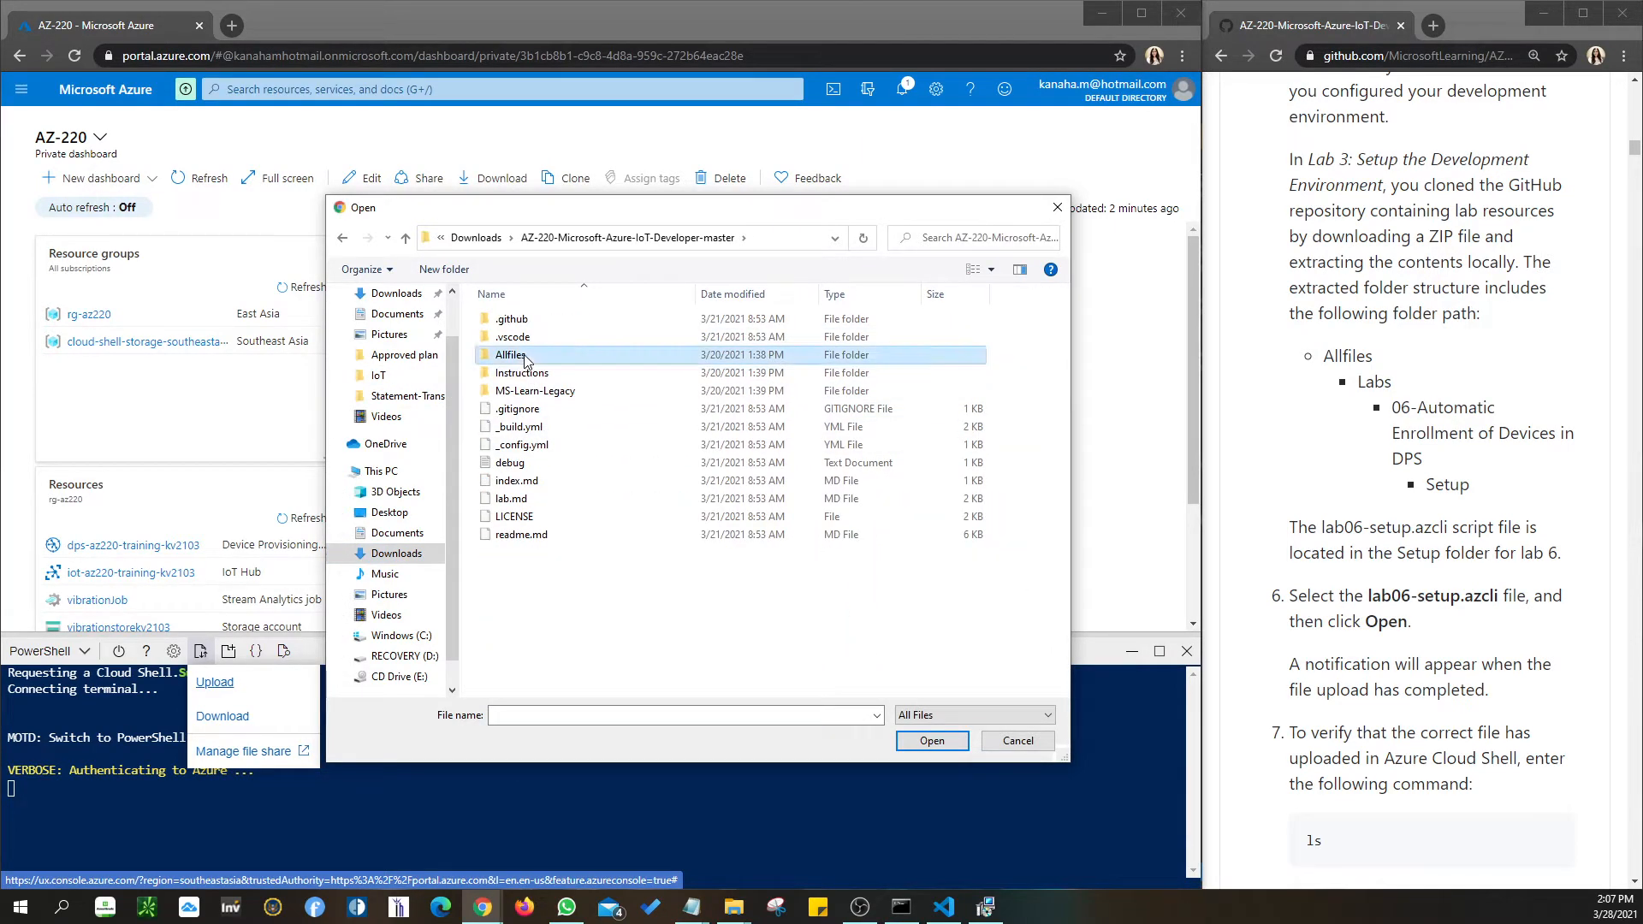
double_click(509, 338)
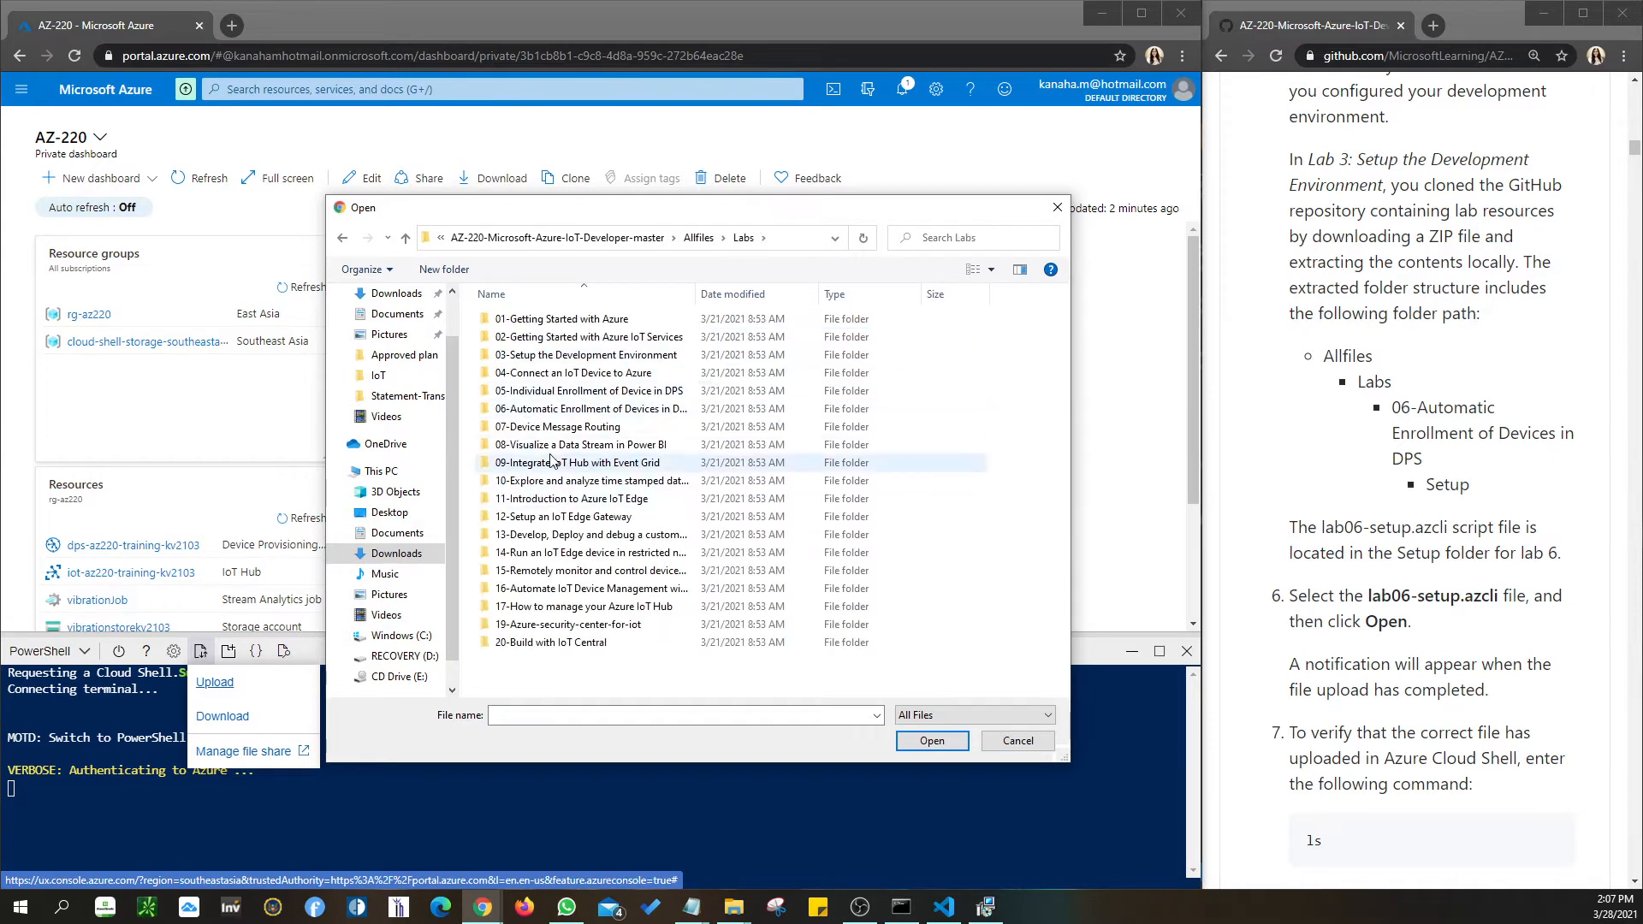
double_click(547, 411)
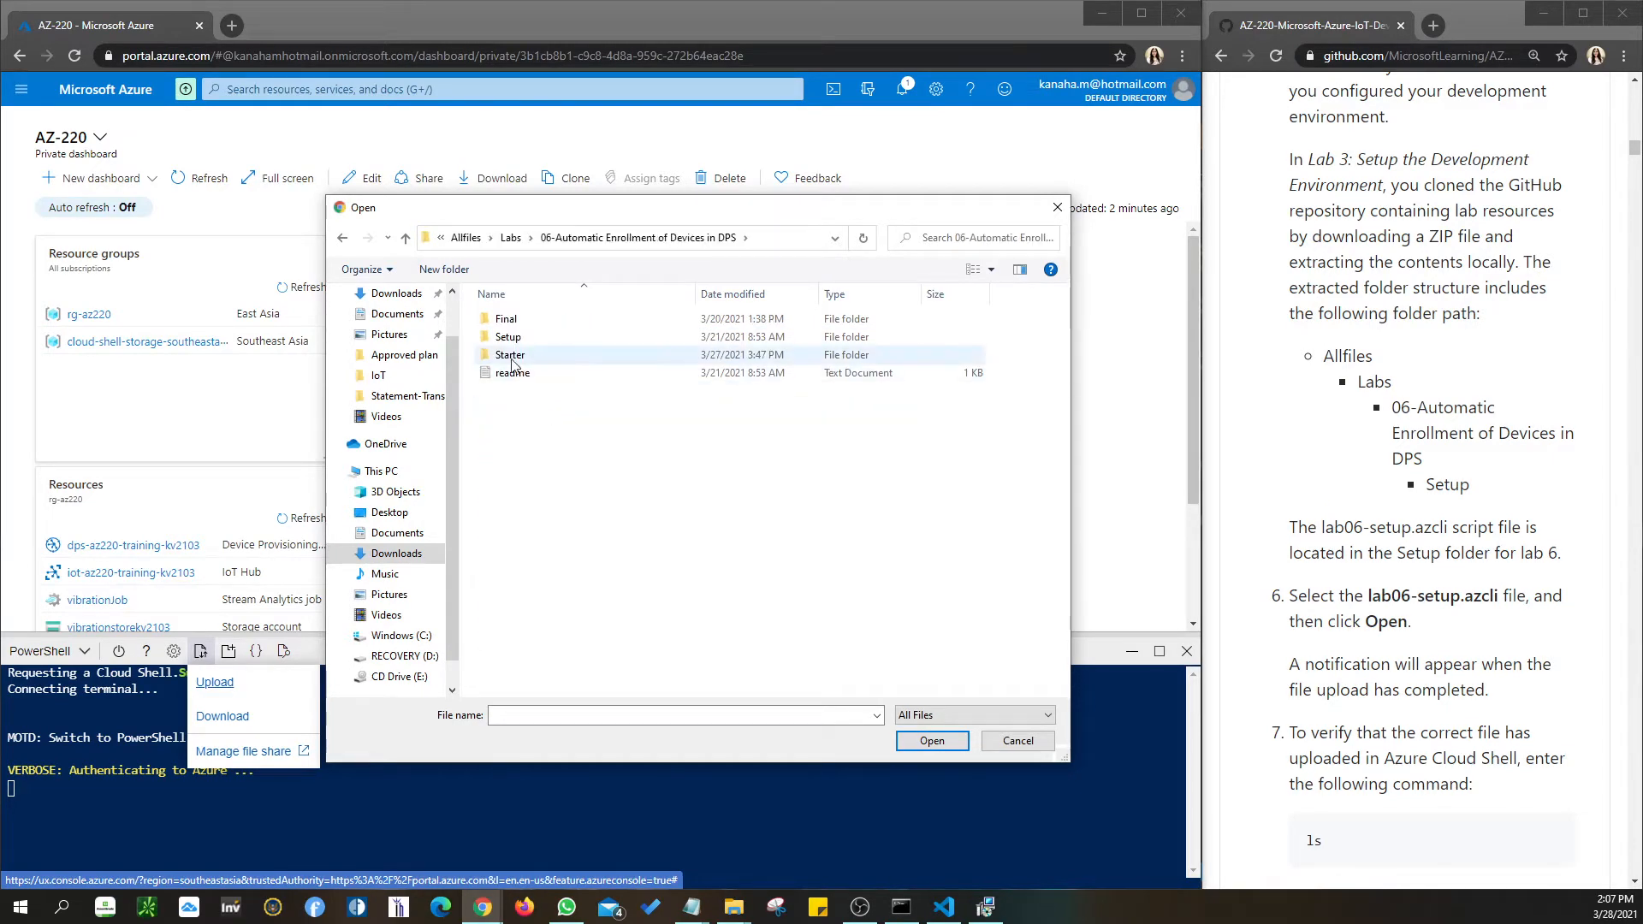
click(508, 337)
double_click(508, 338)
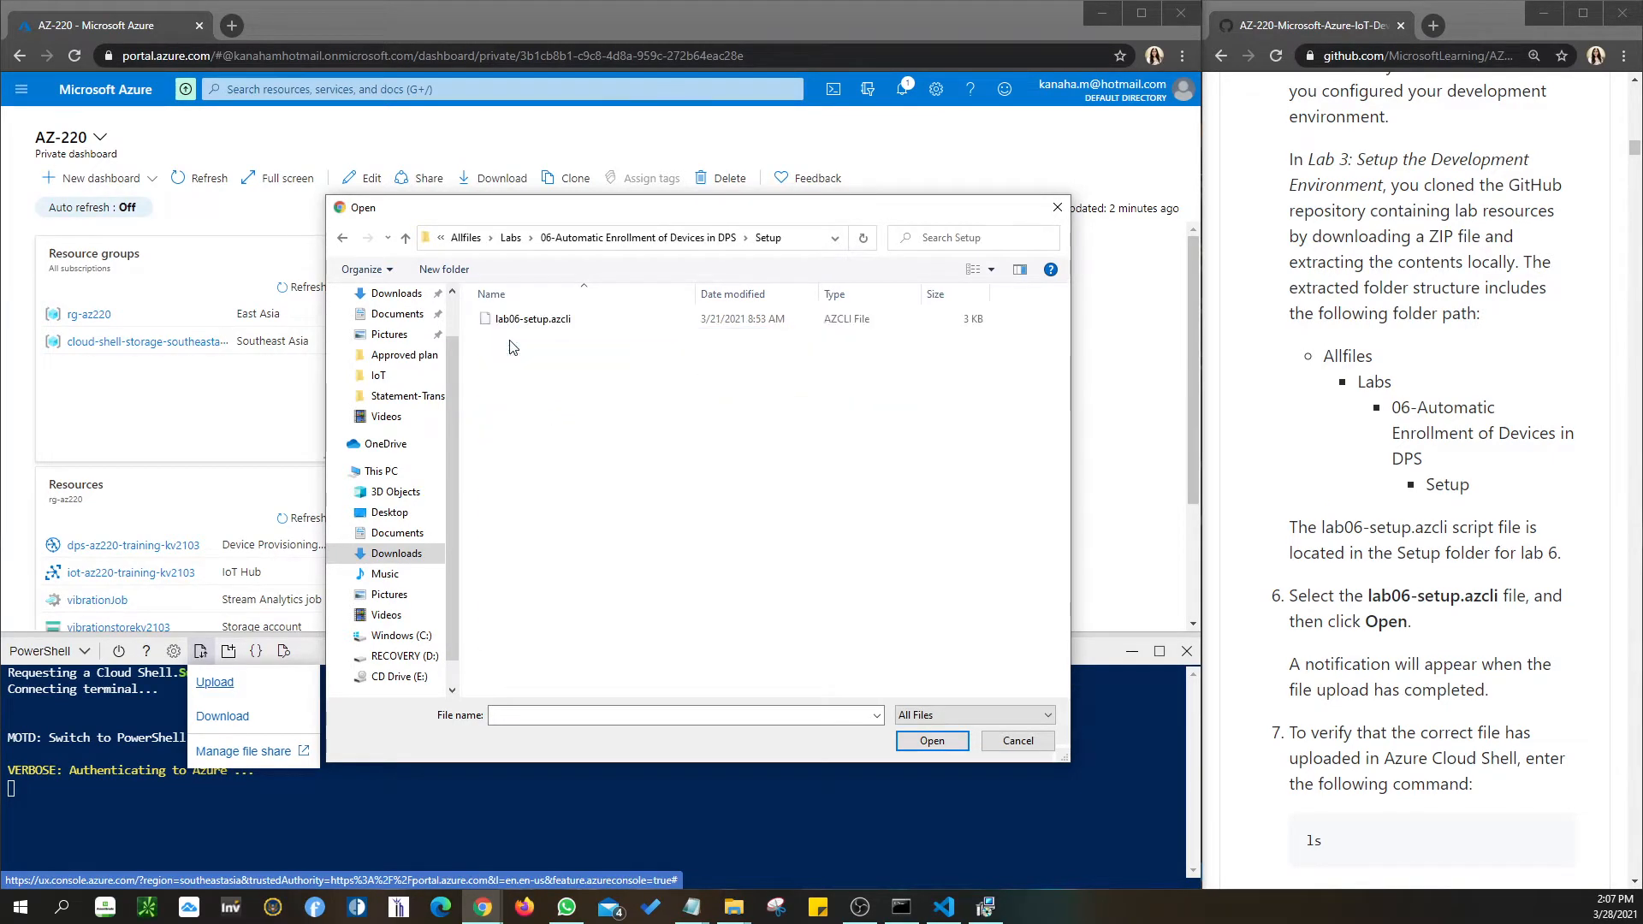
click(516, 323)
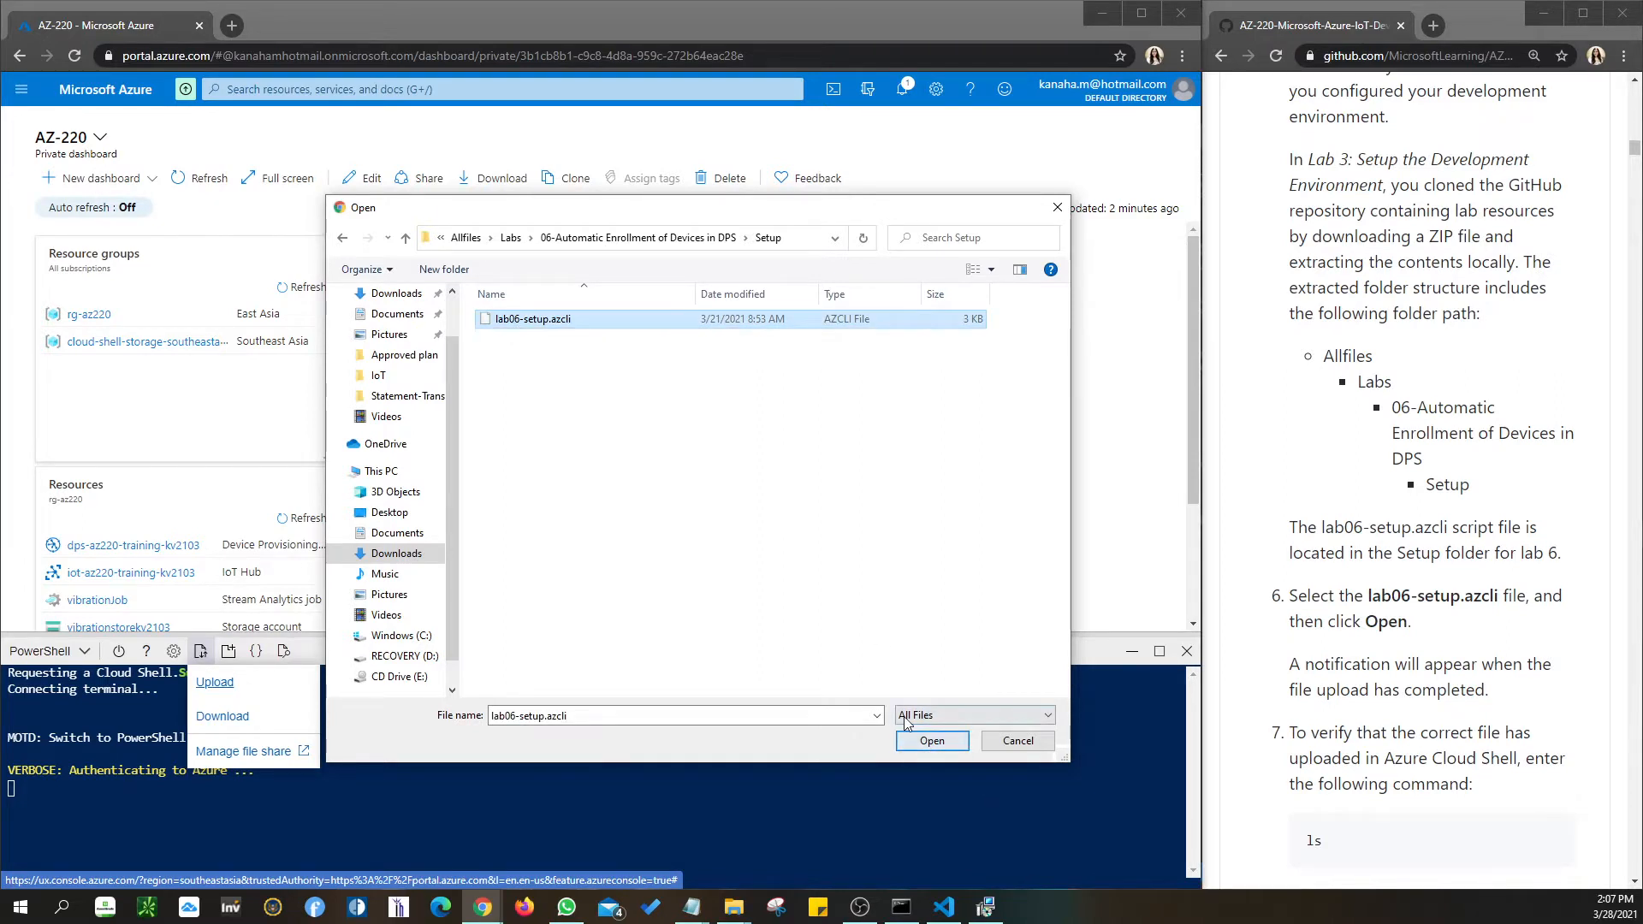
click(932, 743)
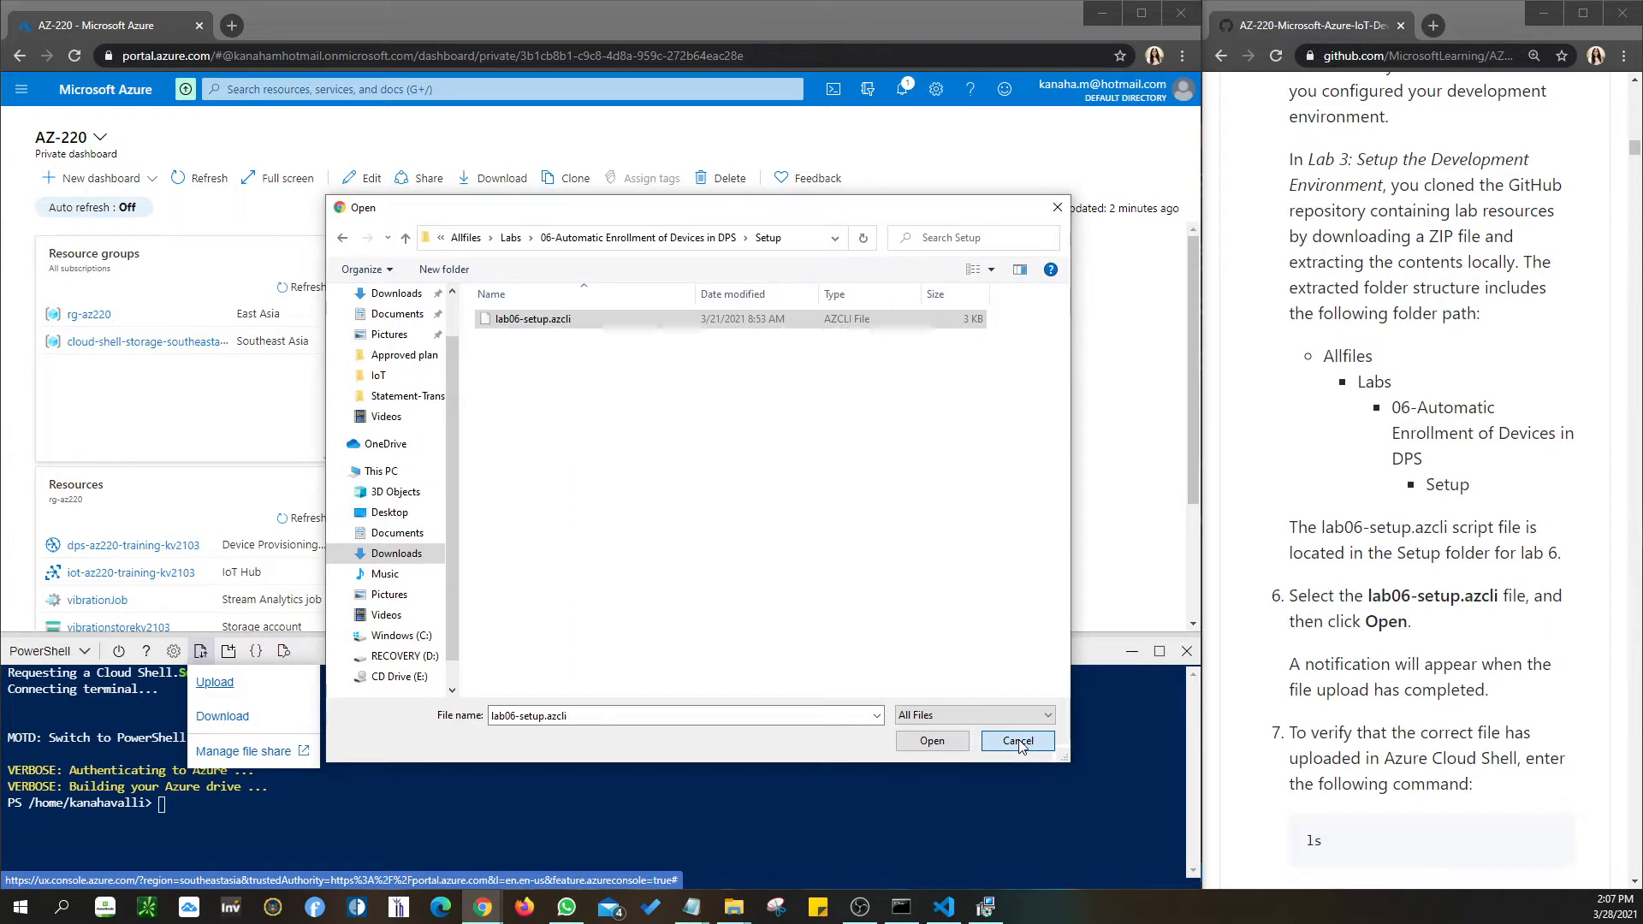
List the contents of the Cloud Shell home directory with ls to check for the existing lab folders.
click(318, 807)
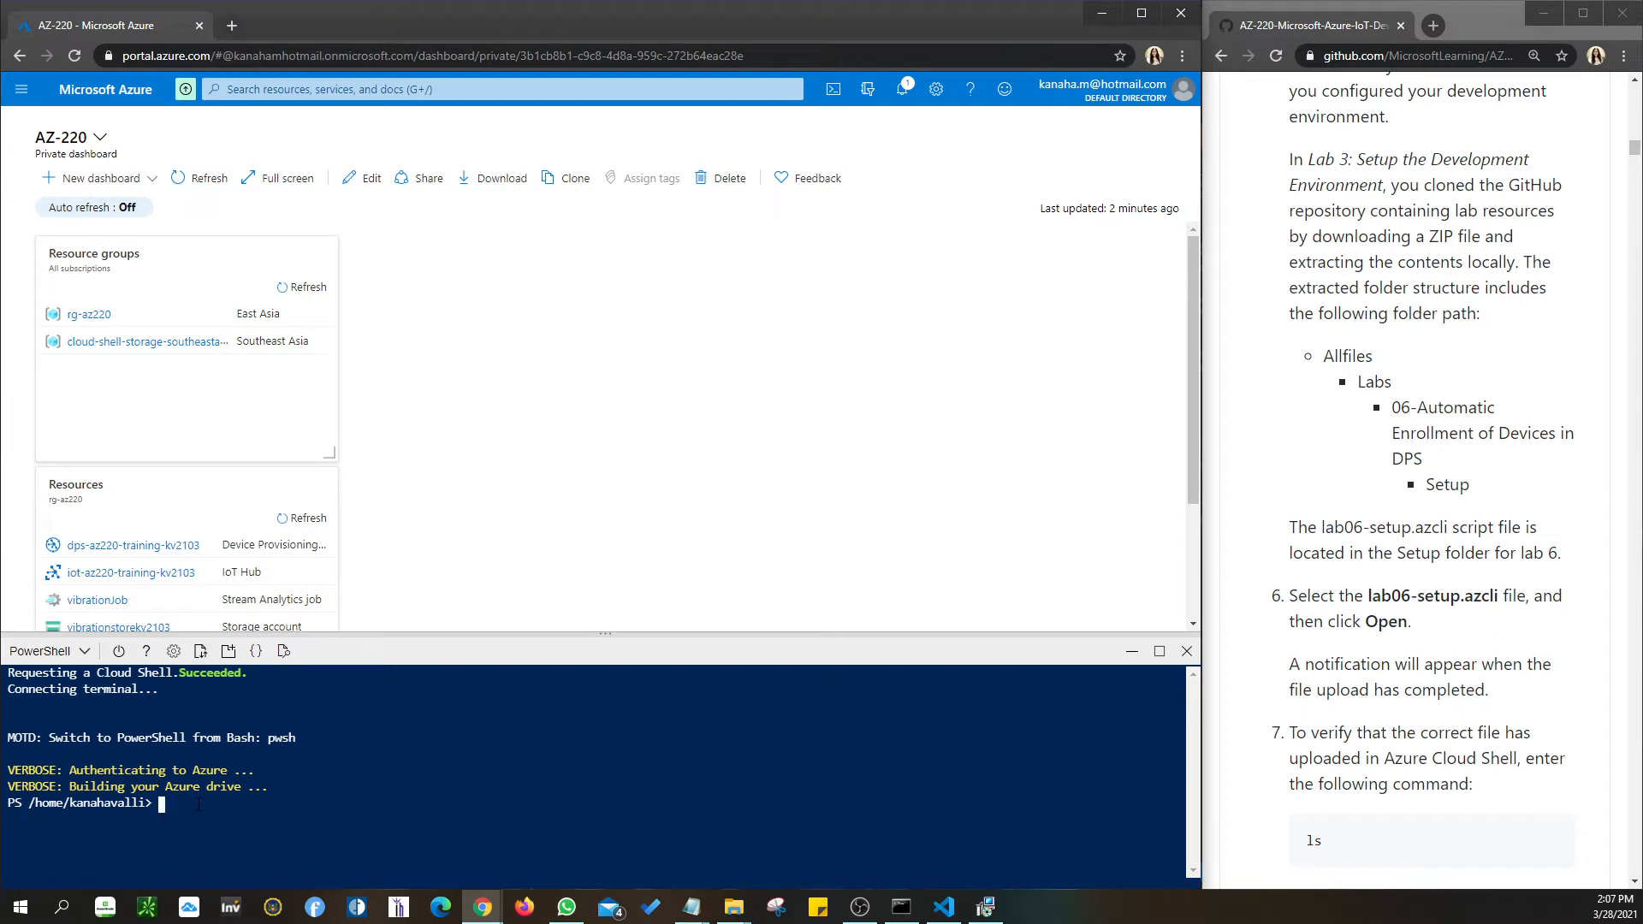
text(ls)
key(Return)
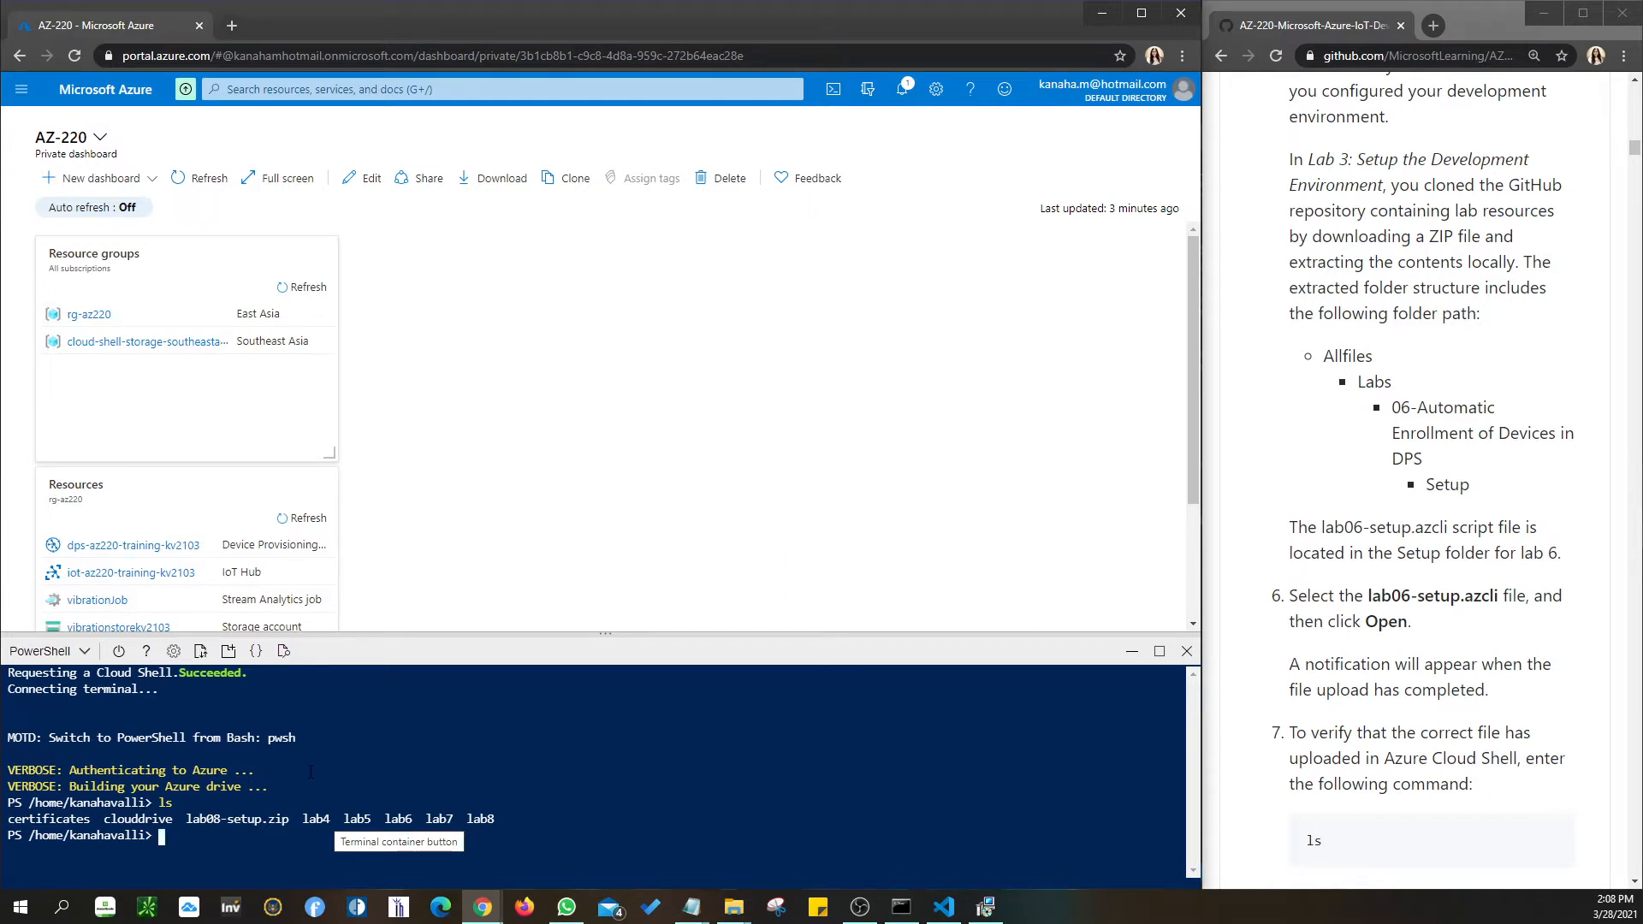
drag(302, 819, 371, 819)
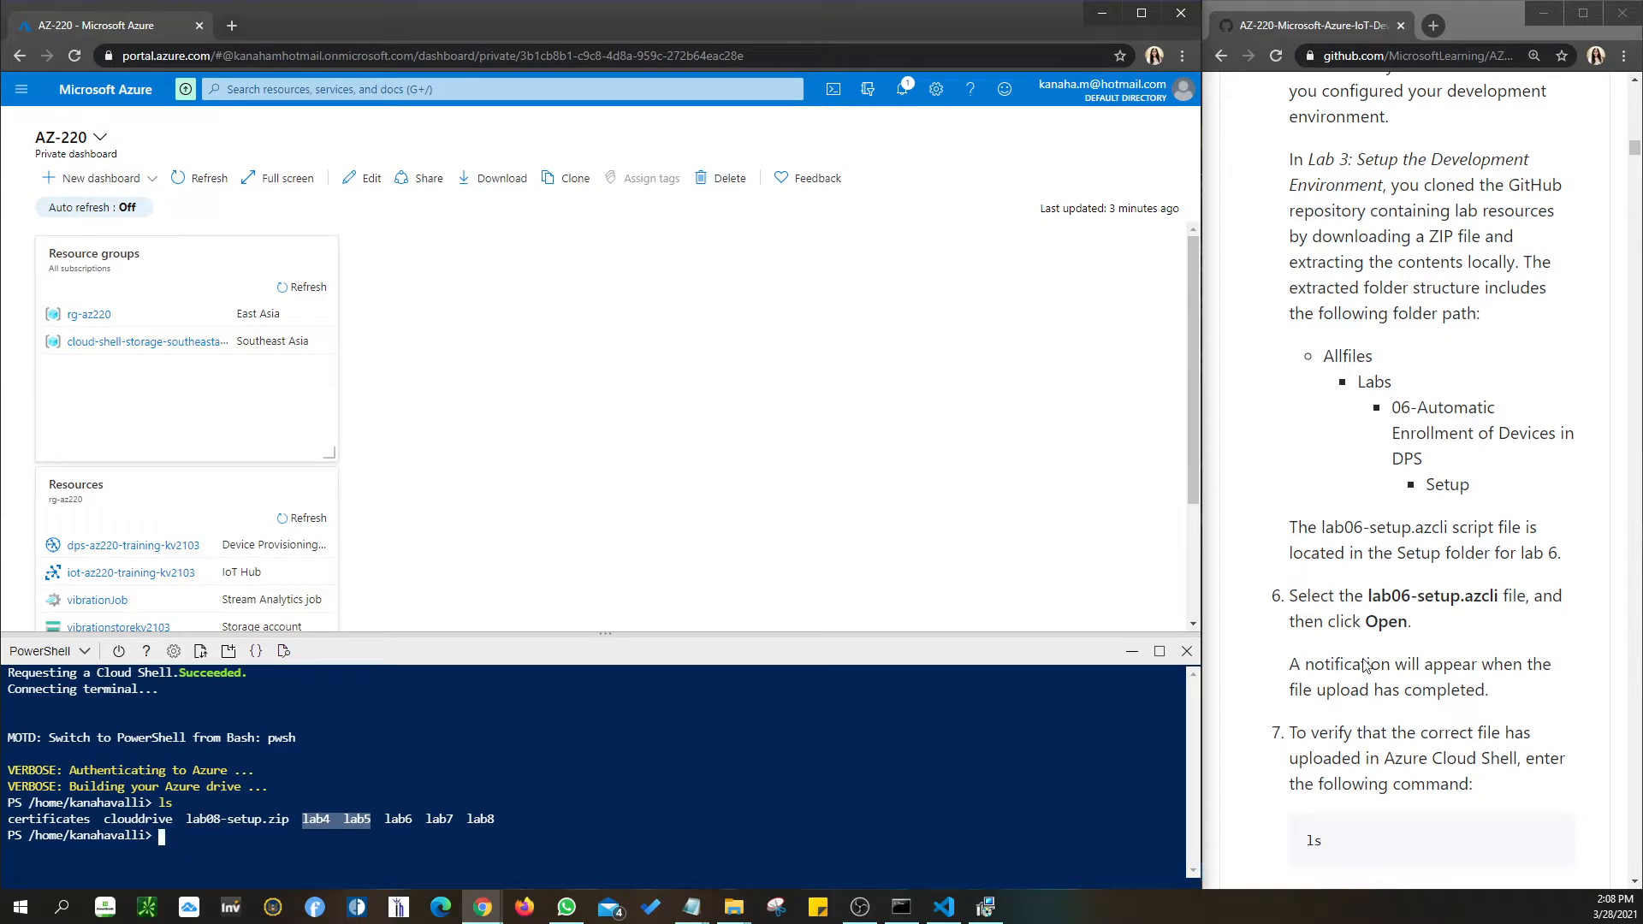
Change into the lab6 directory in Cloud Shell and list its files to check for lab06-setup.azcli.
drag(1367, 590, 1500, 596)
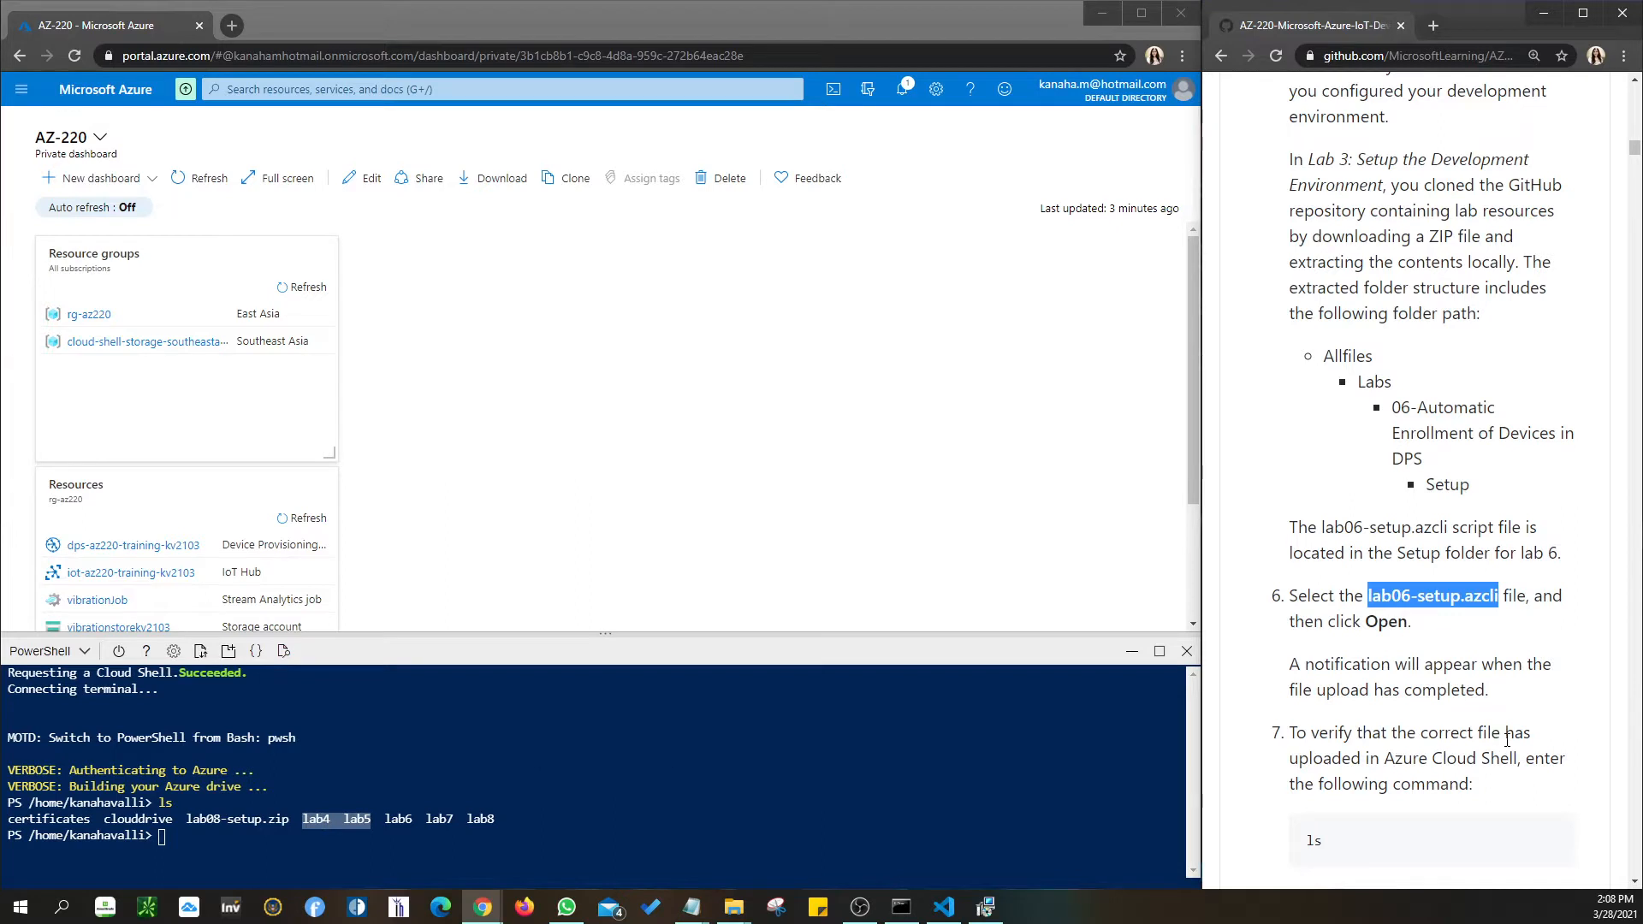
scroll(1503, 738, down, 7)
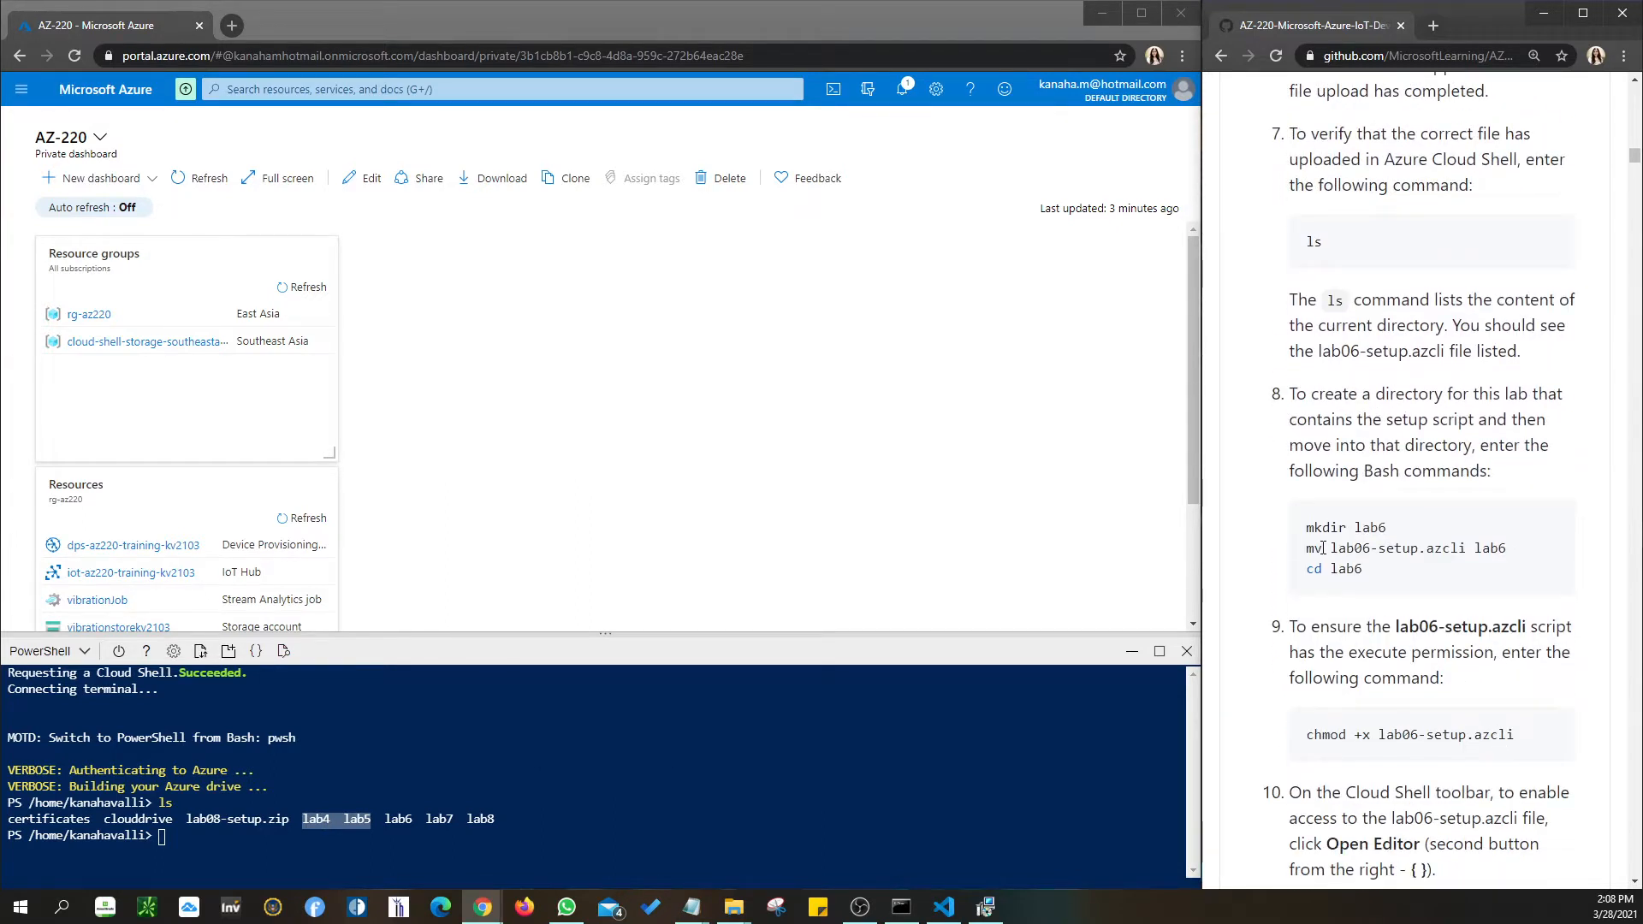
drag(1308, 529, 1508, 548)
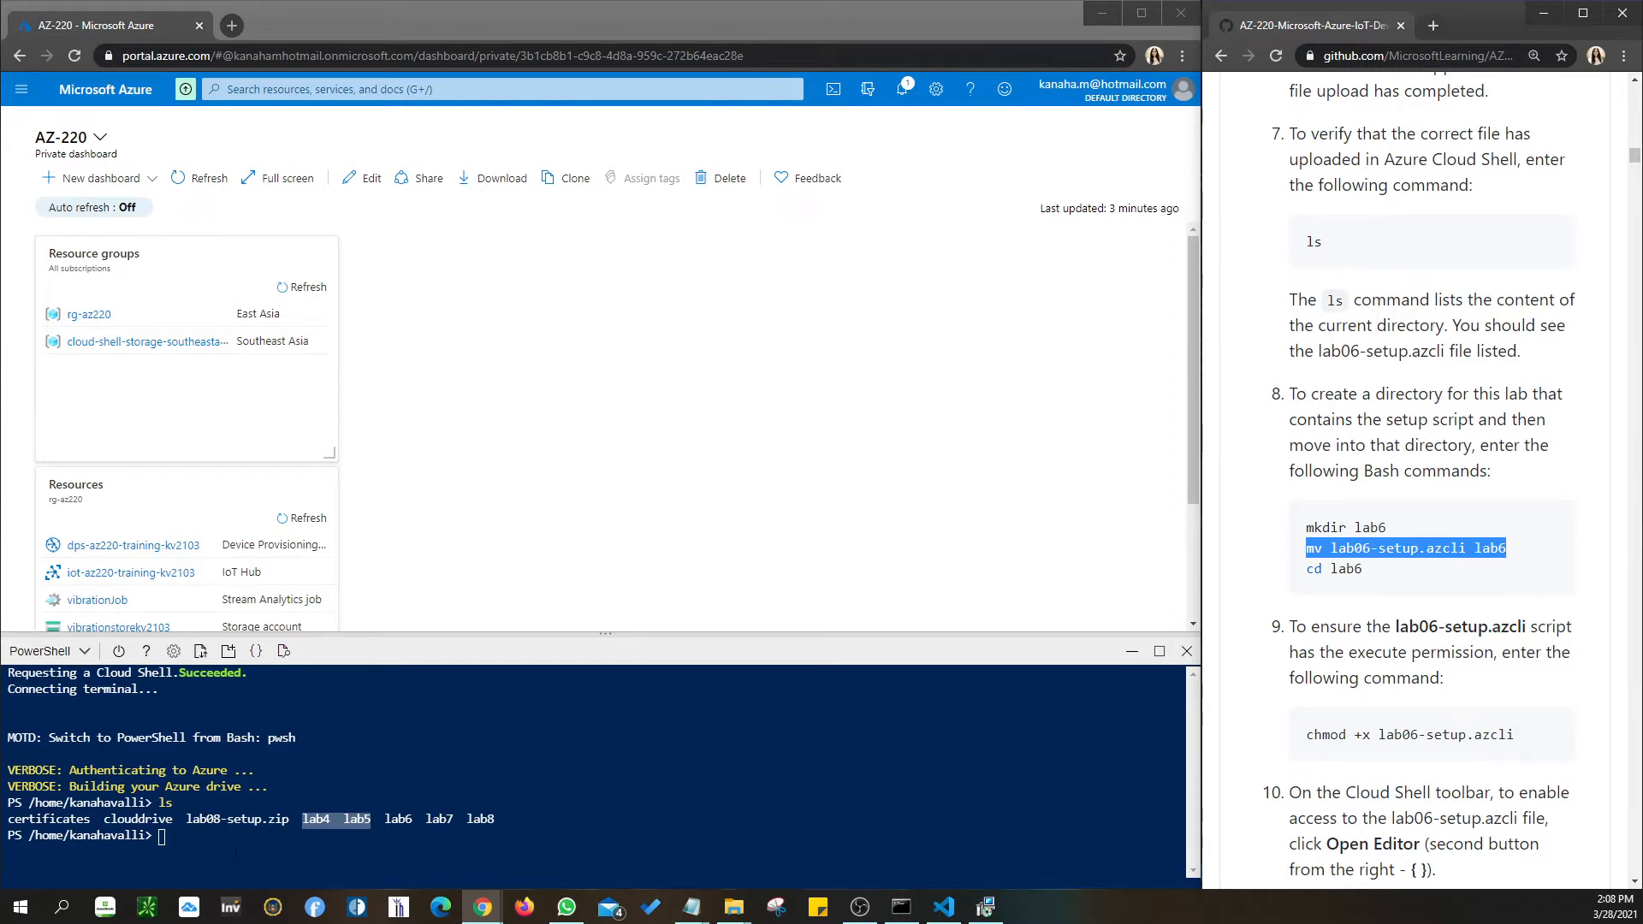
click(237, 847)
text(cd lab6)
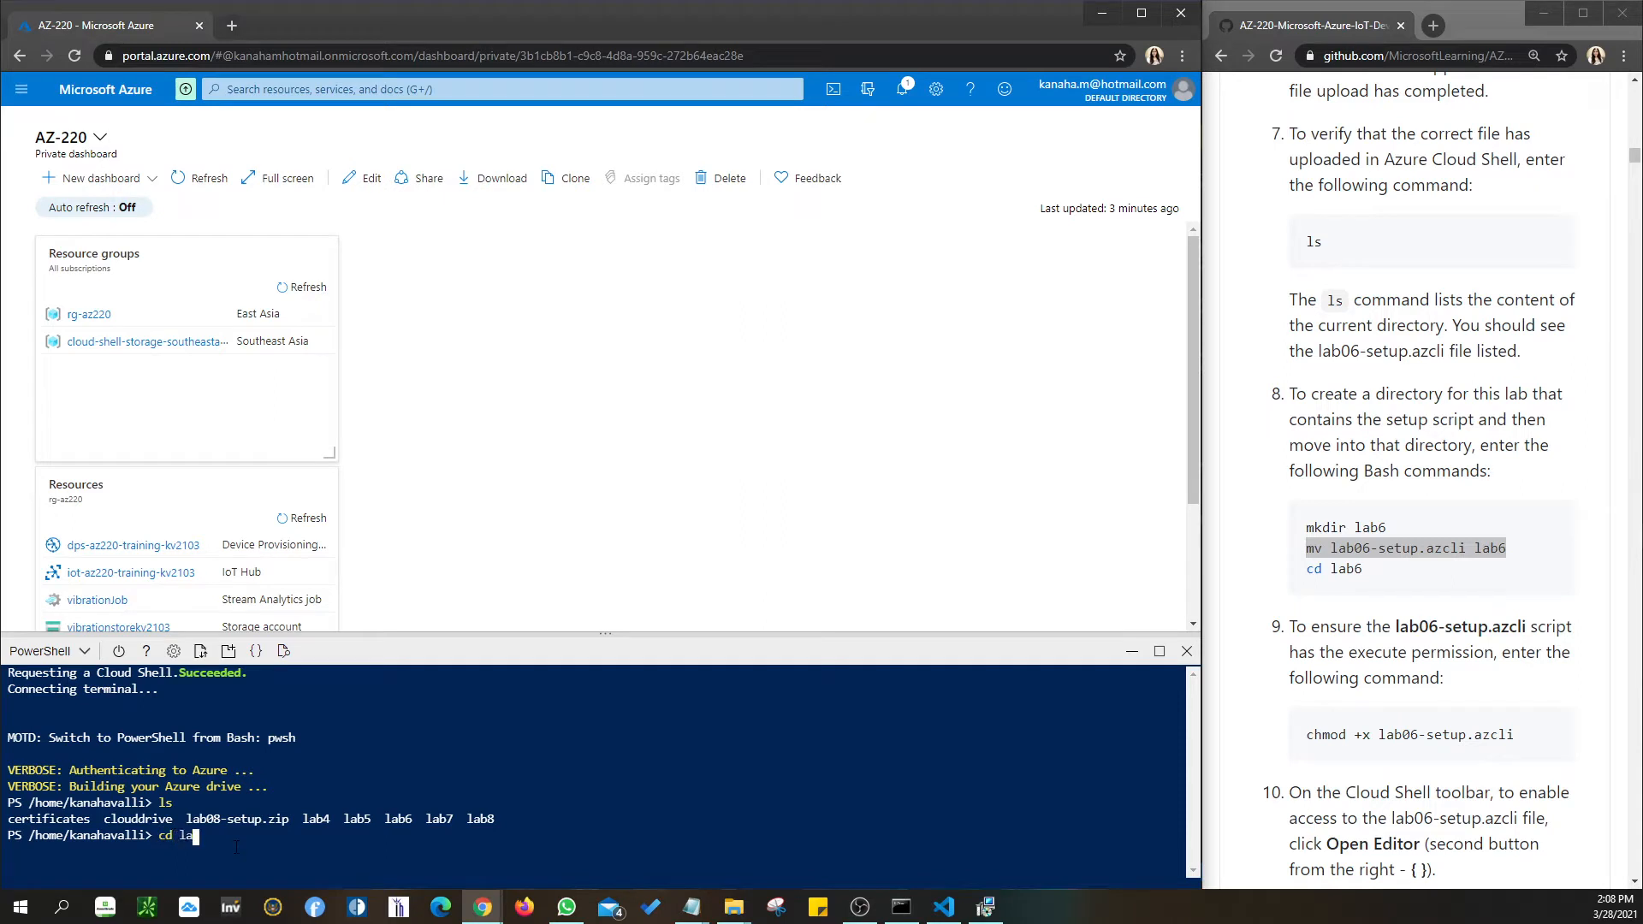
key(Return)
text(ls)
key(Return)
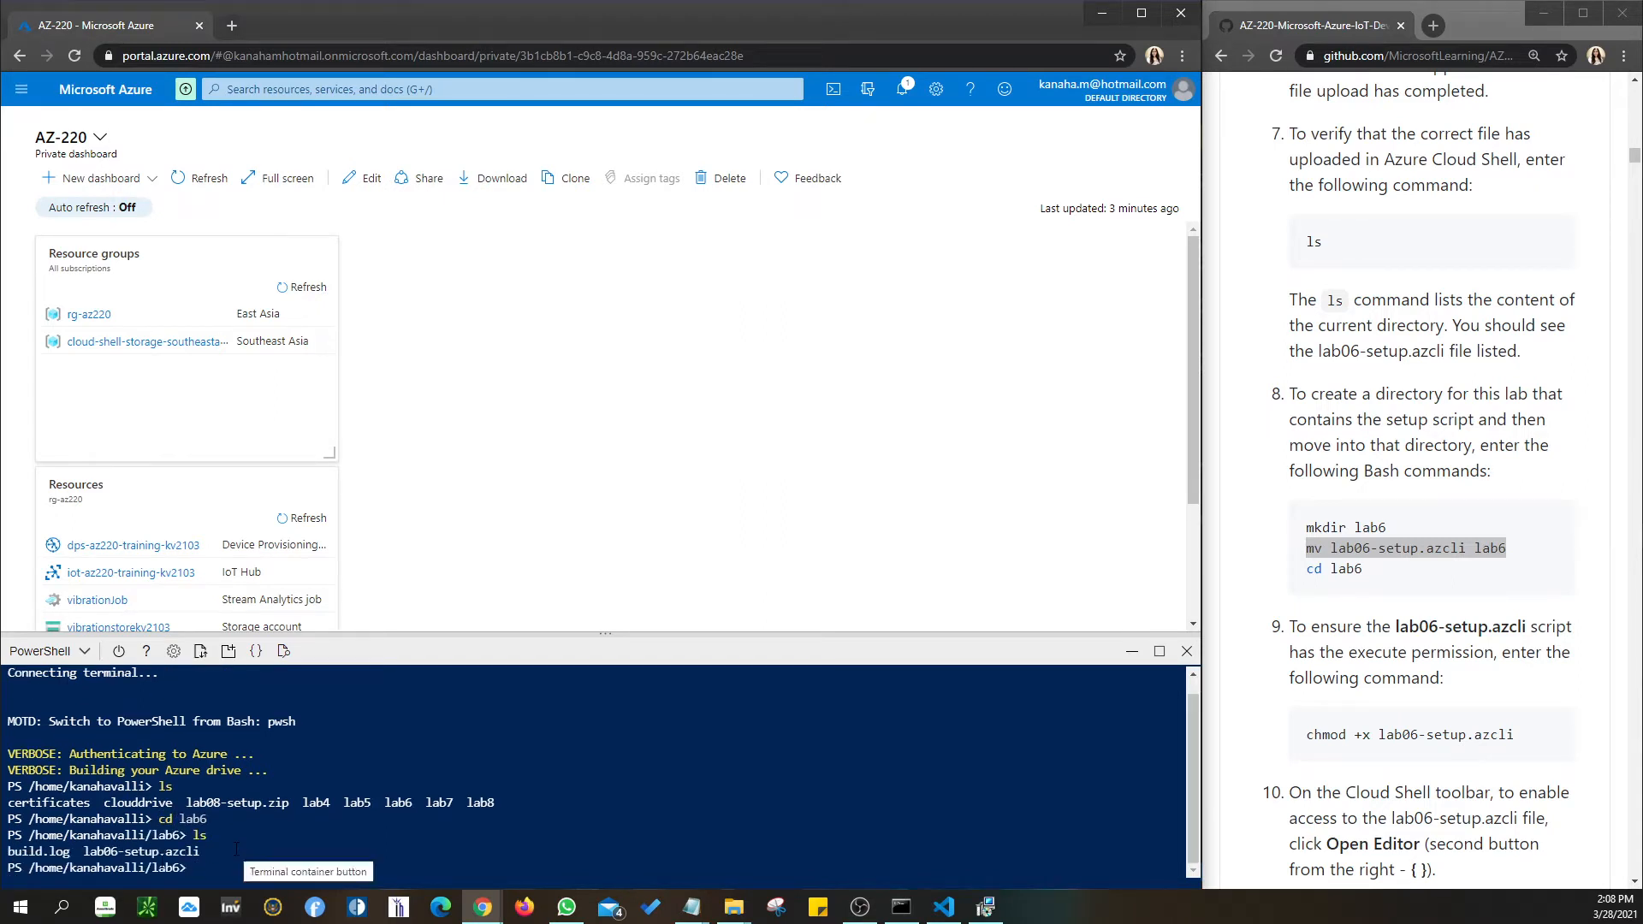
Check the files listed in lab6 against the chmod +x lab06-setup.azcli instruction in step 9 of the lab.
drag(210, 852, 9, 852)
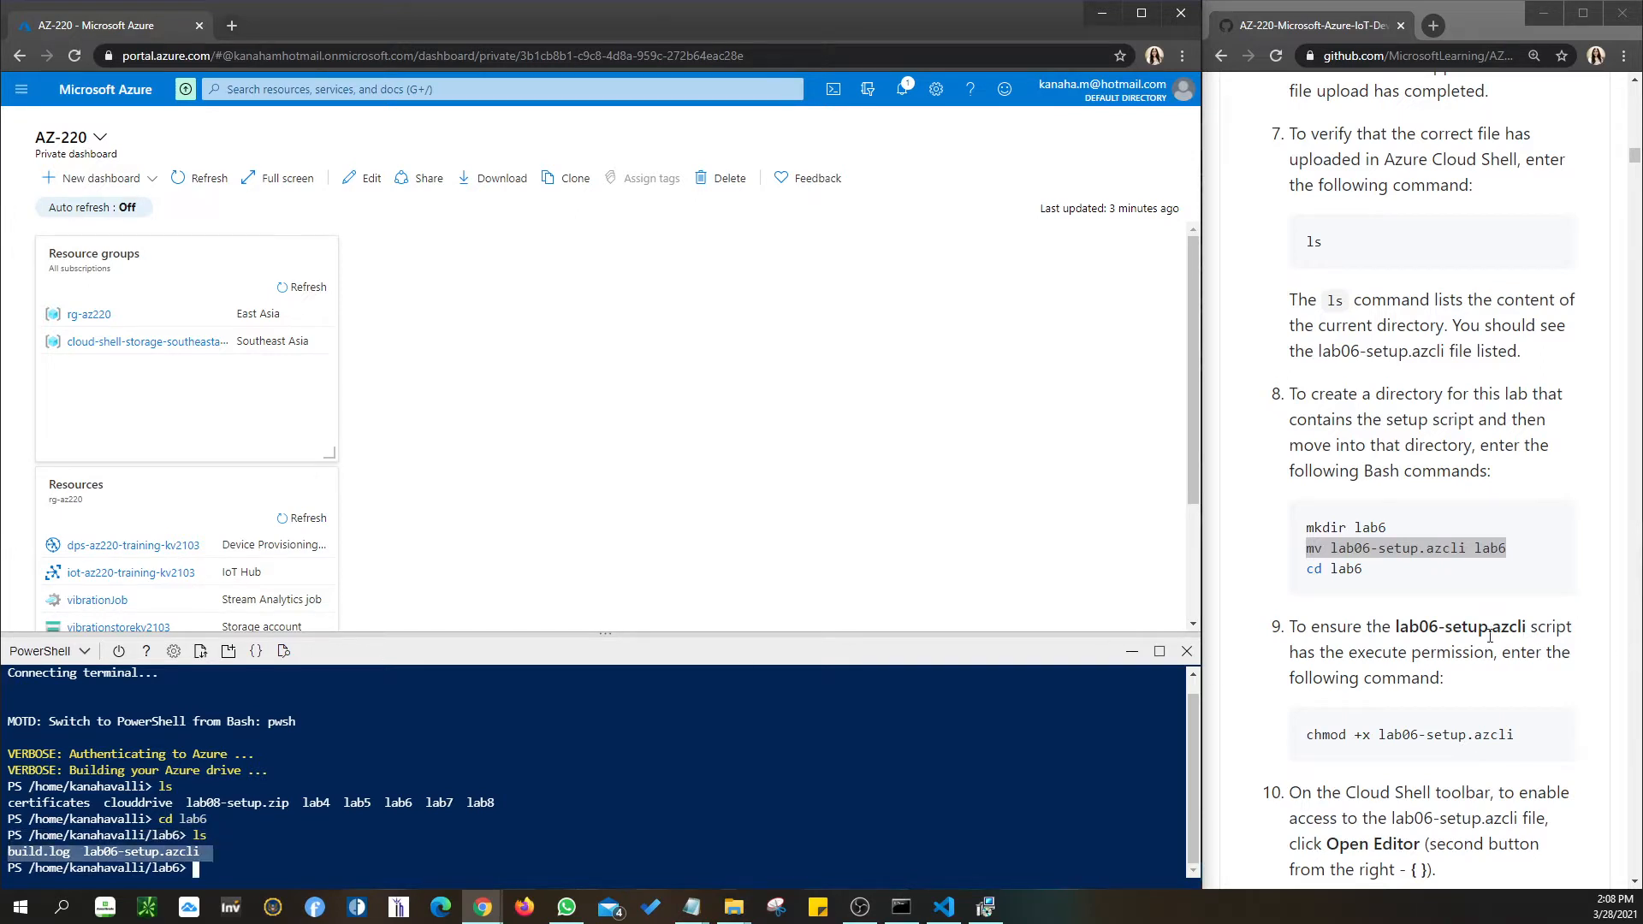
click(1426, 633)
scroll(1425, 633, down, 2)
drag(1536, 572, 1307, 580)
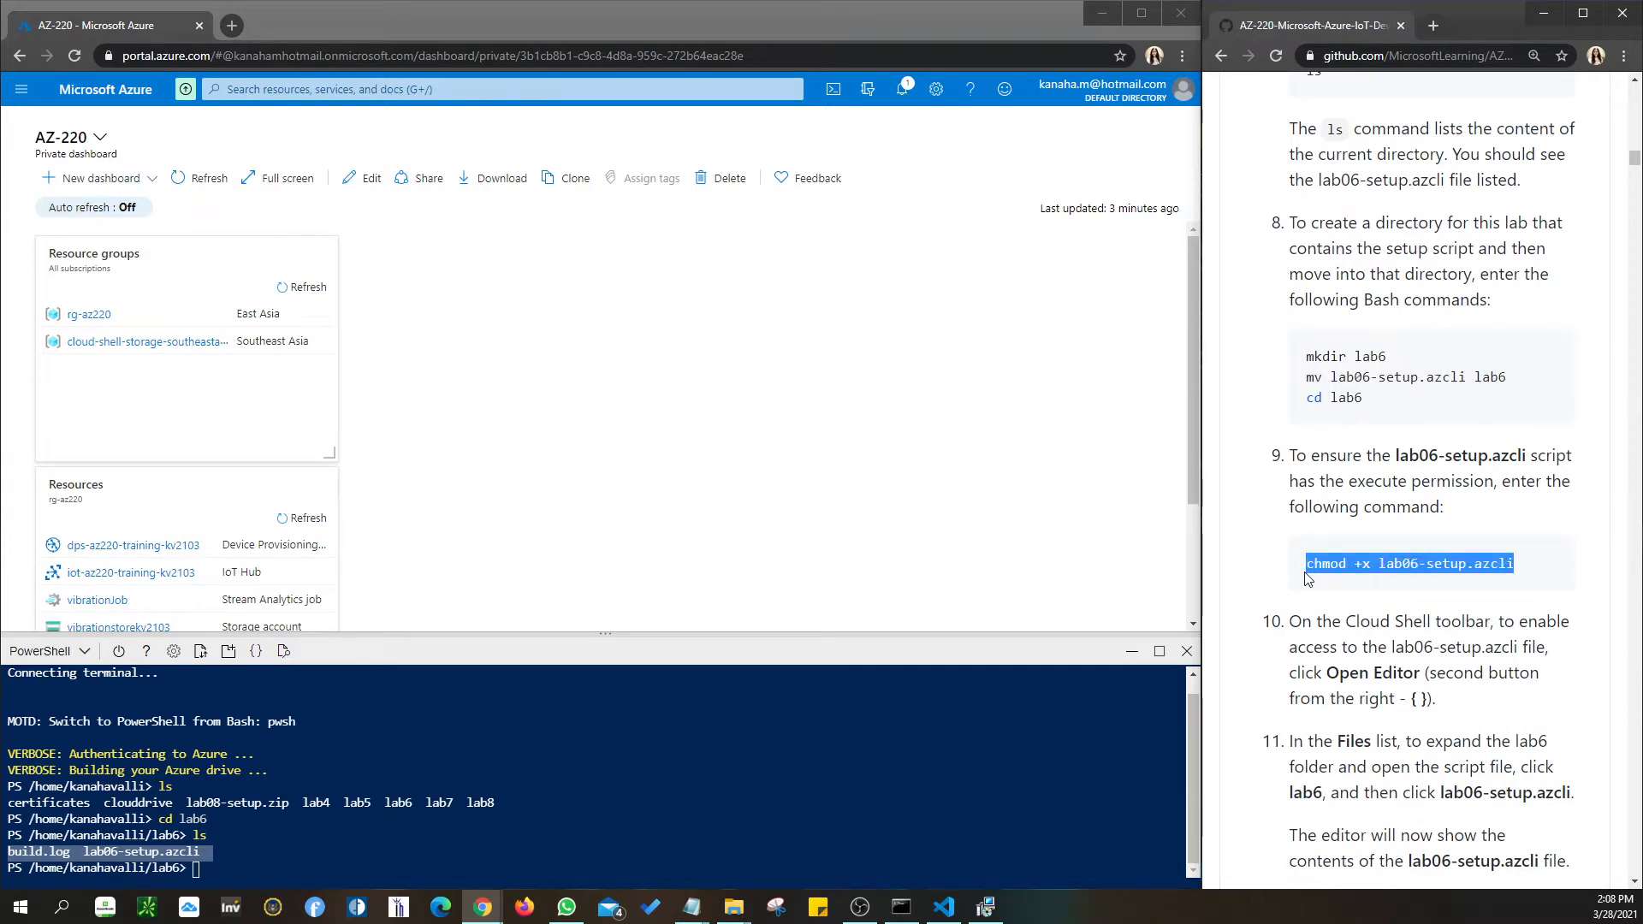
scroll(1308, 579, down, 2)
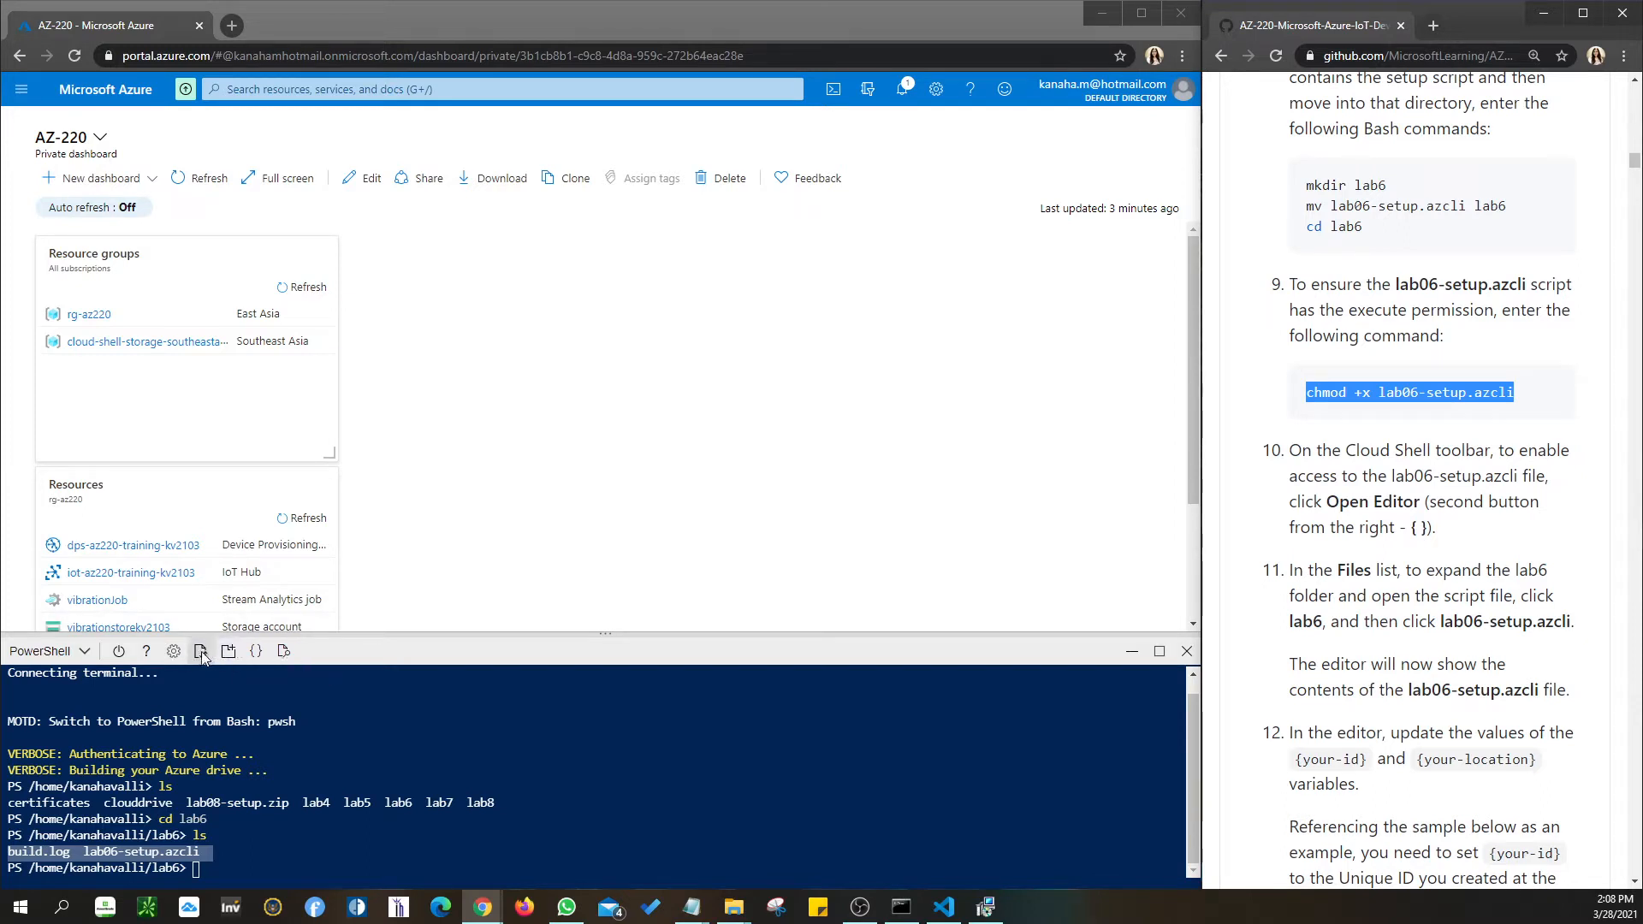
Open lab06-setup.azcli from the lab6 folder in the Cloud Shell editor and check its YourID and Location values.
click(259, 654)
click(260, 655)
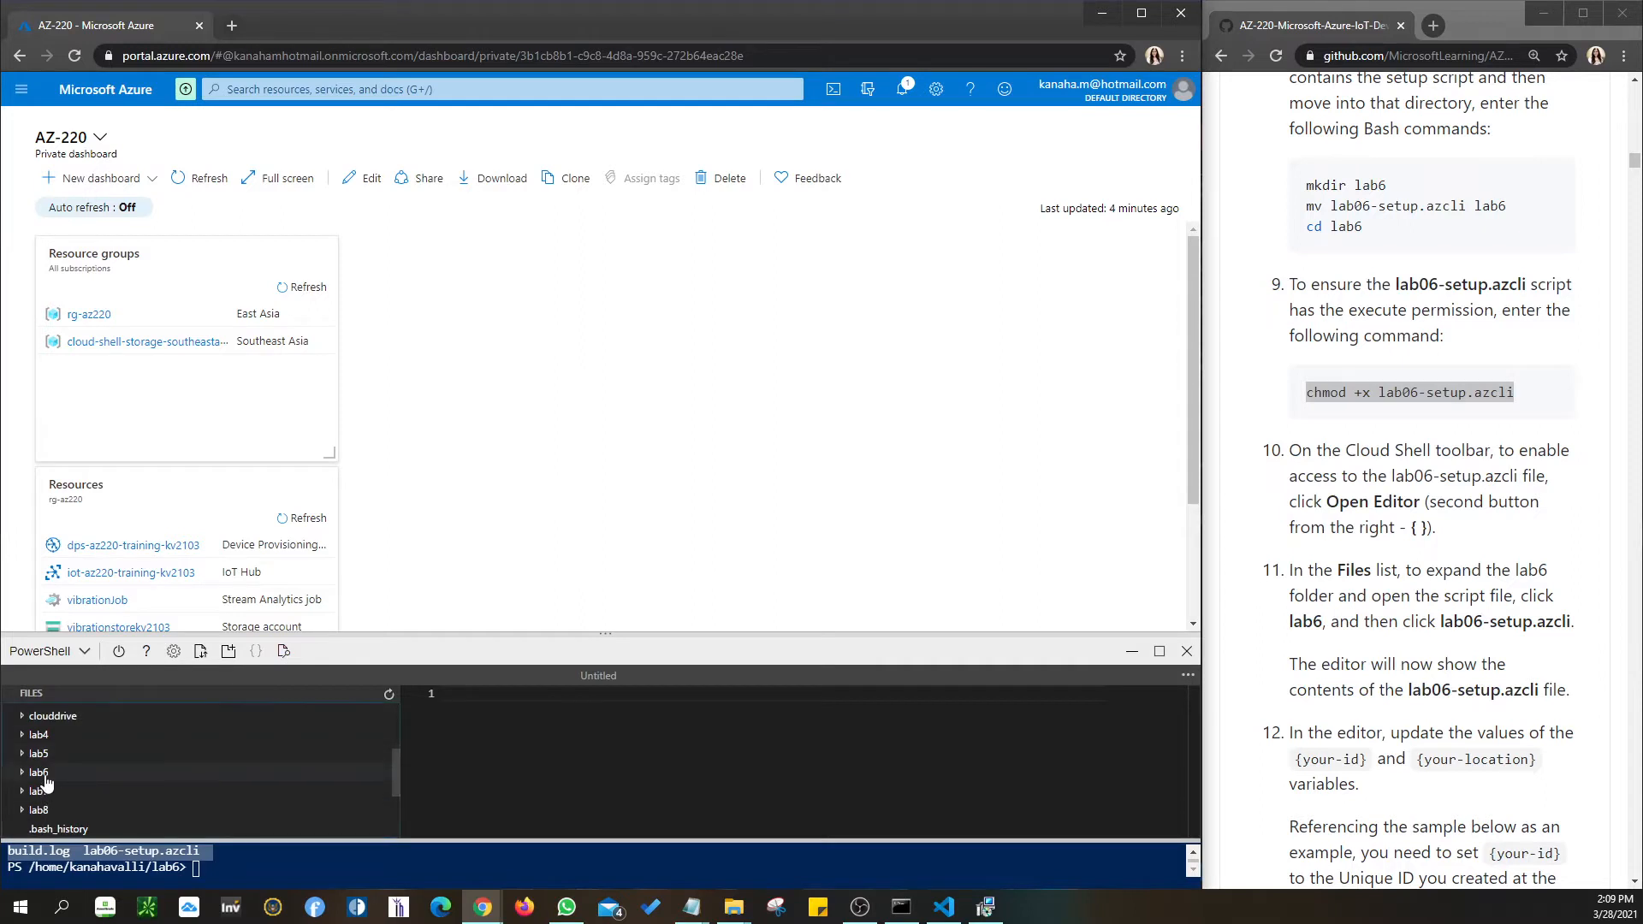
click(41, 774)
click(72, 809)
drag(621, 759, 436, 751)
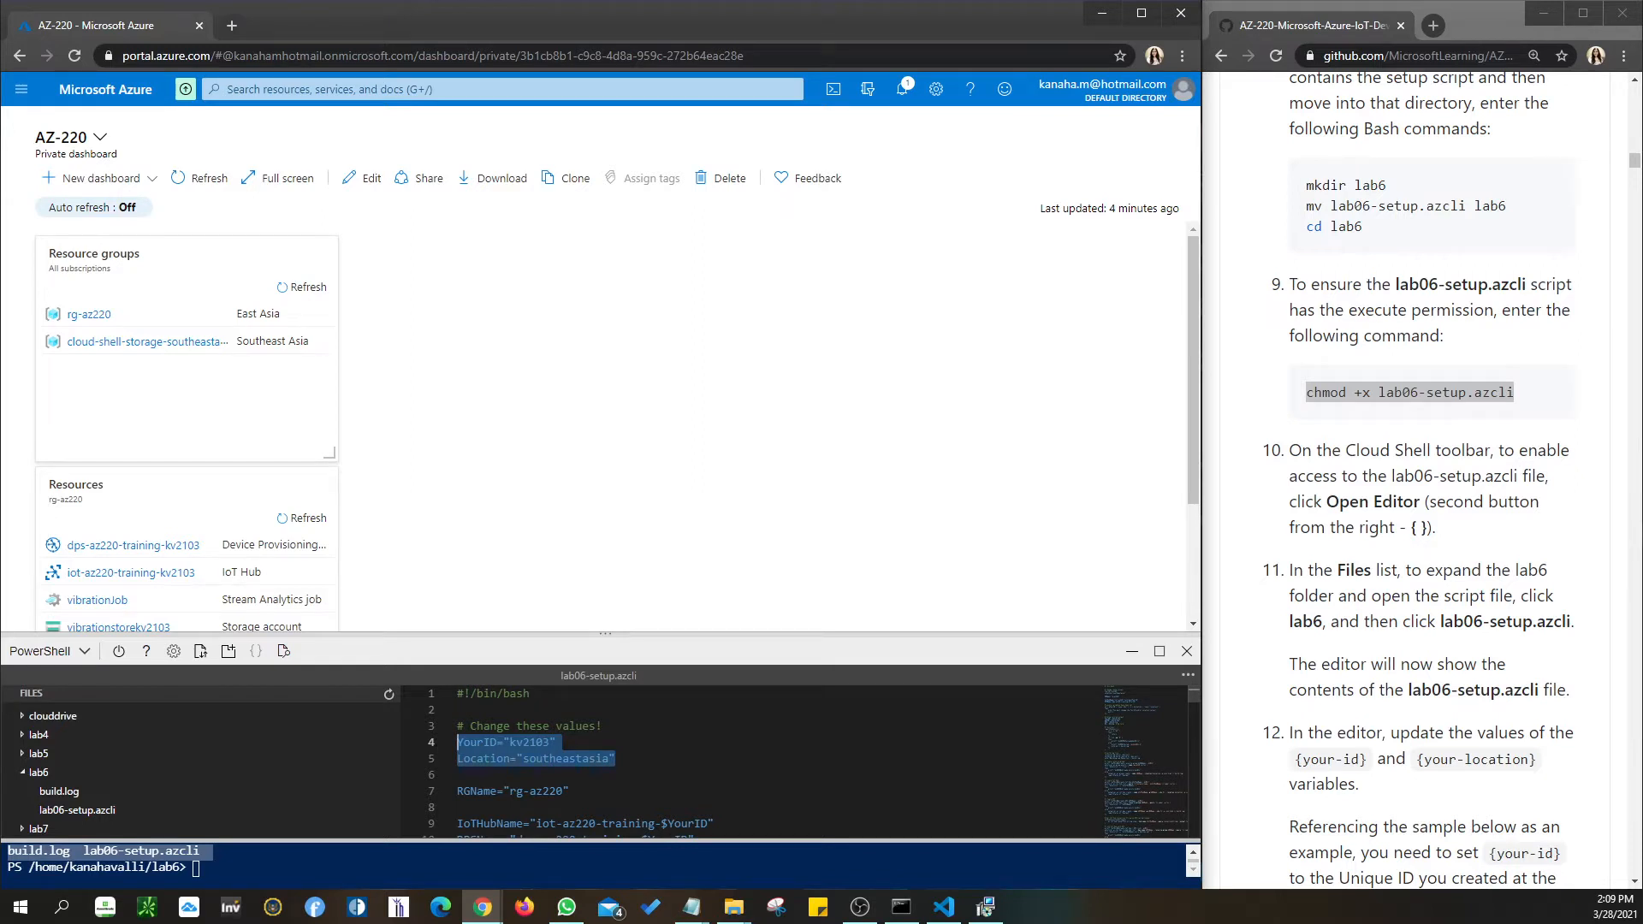
Read the lab instructions through to the ./lab06-setup.azcli command in step 14 and close the script editor.
scroll(1456, 652, down, 2)
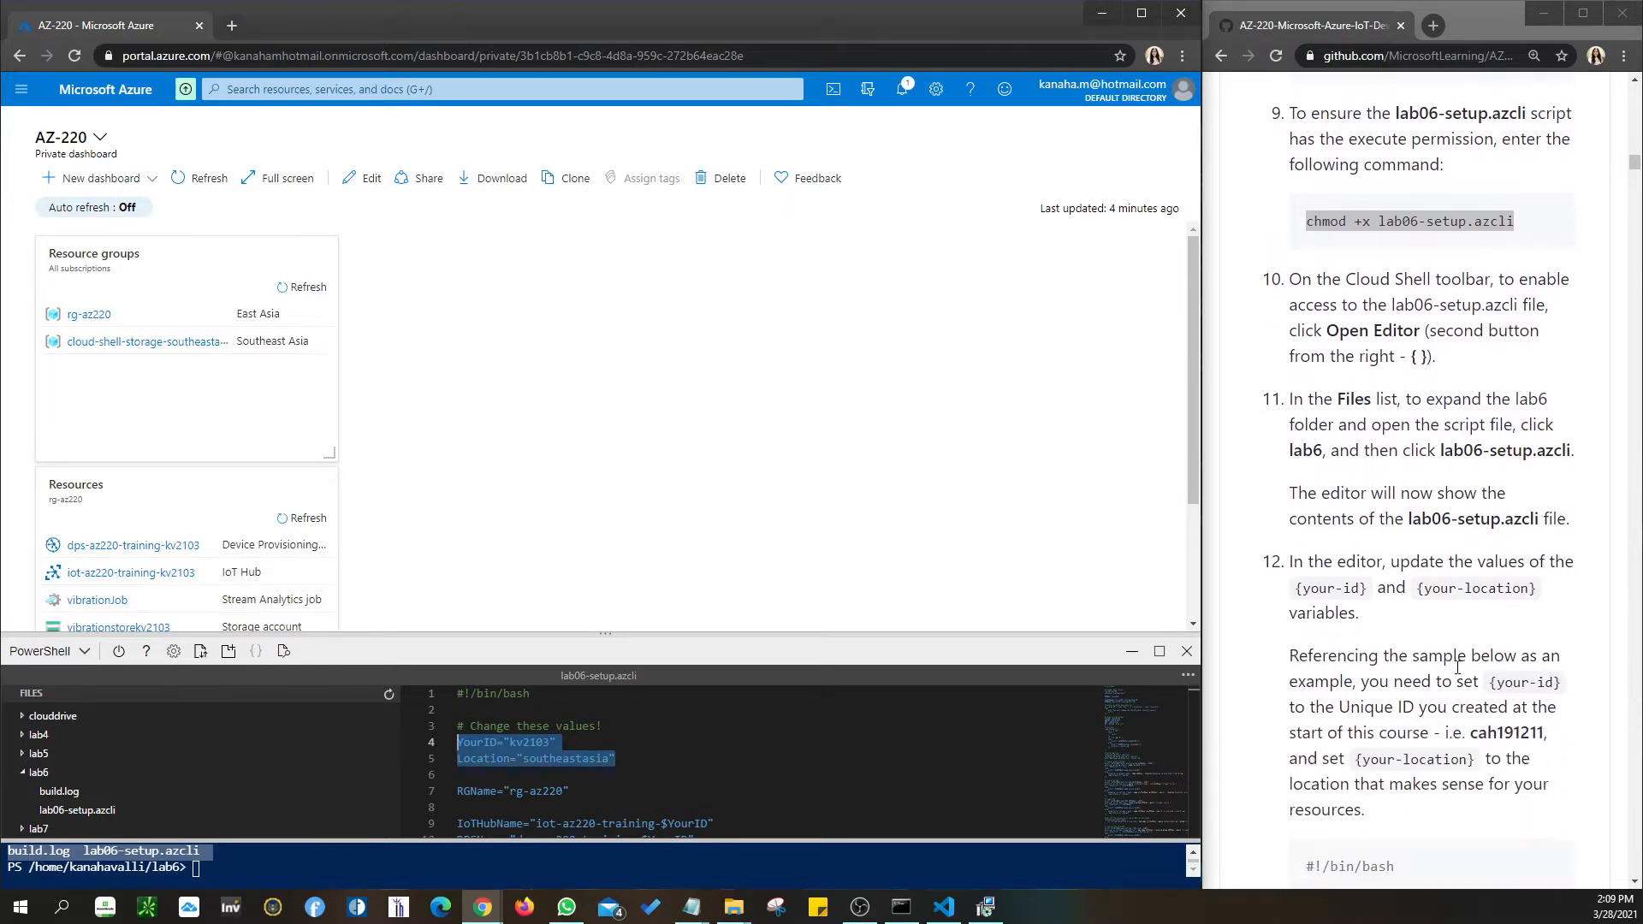
scroll(1459, 674, down, 2)
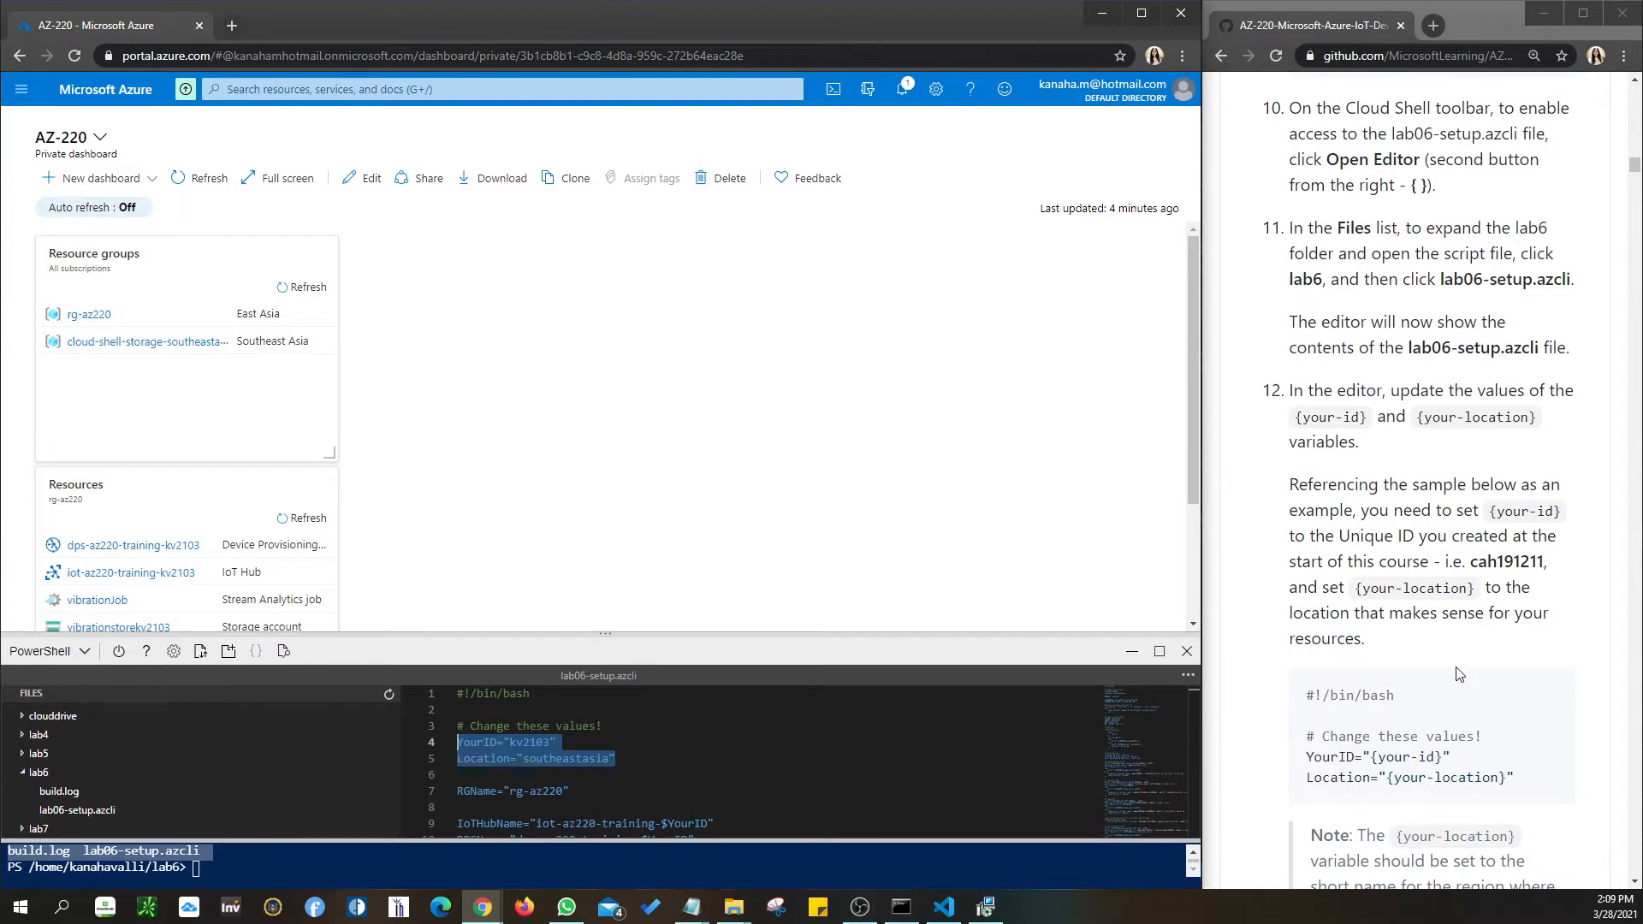
scroll(1459, 673, down, 9)
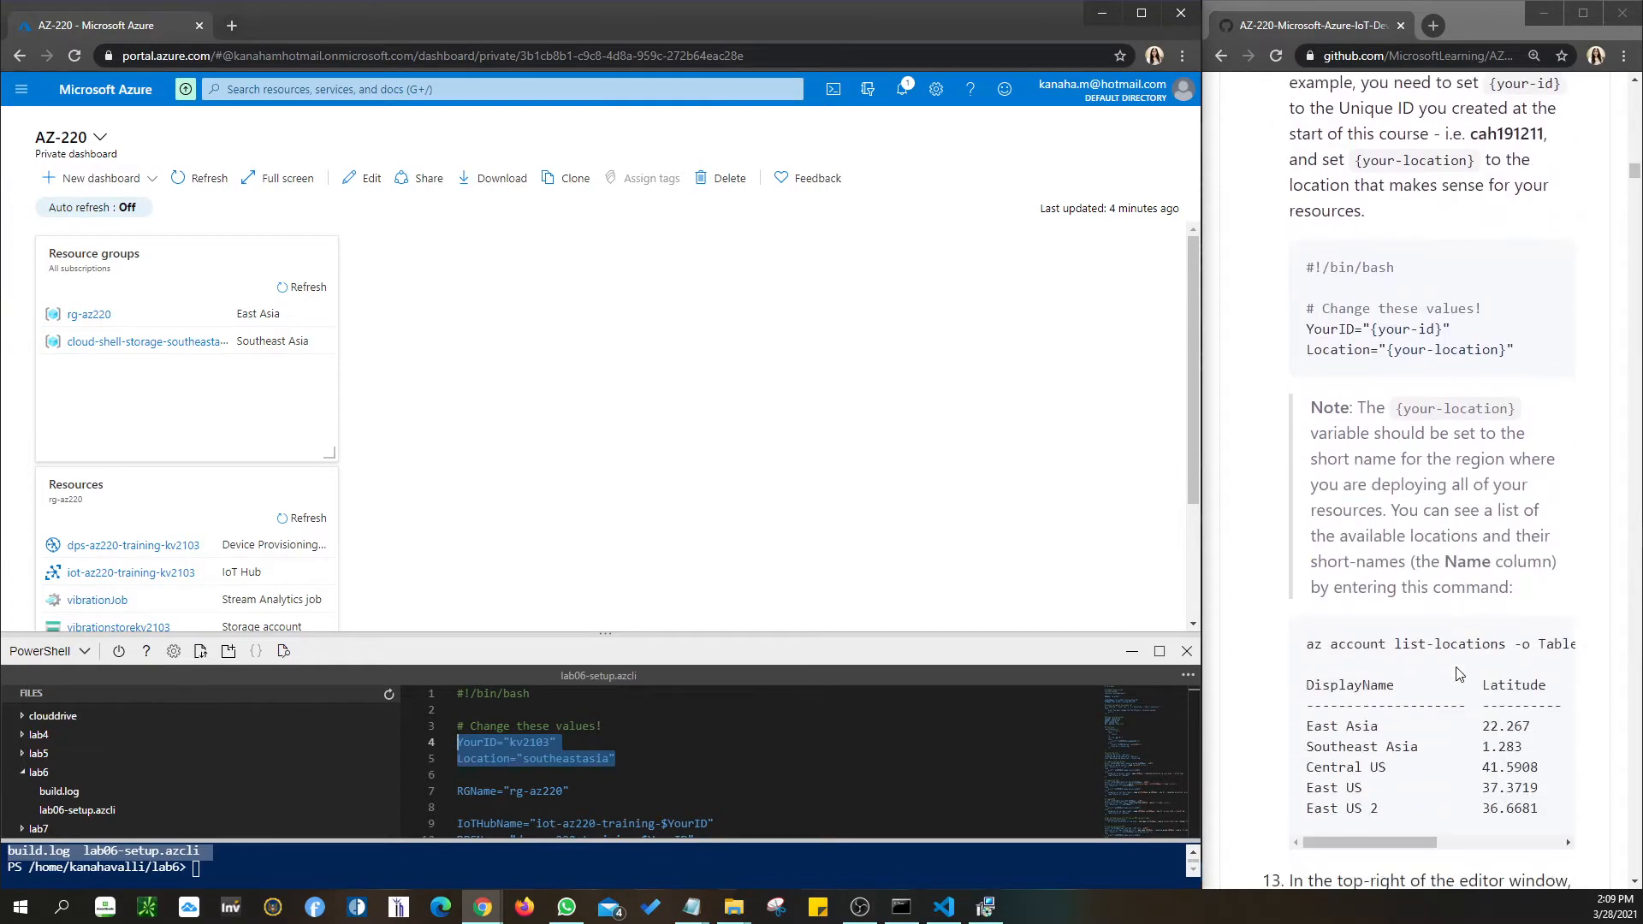
scroll(1459, 674, down, 3)
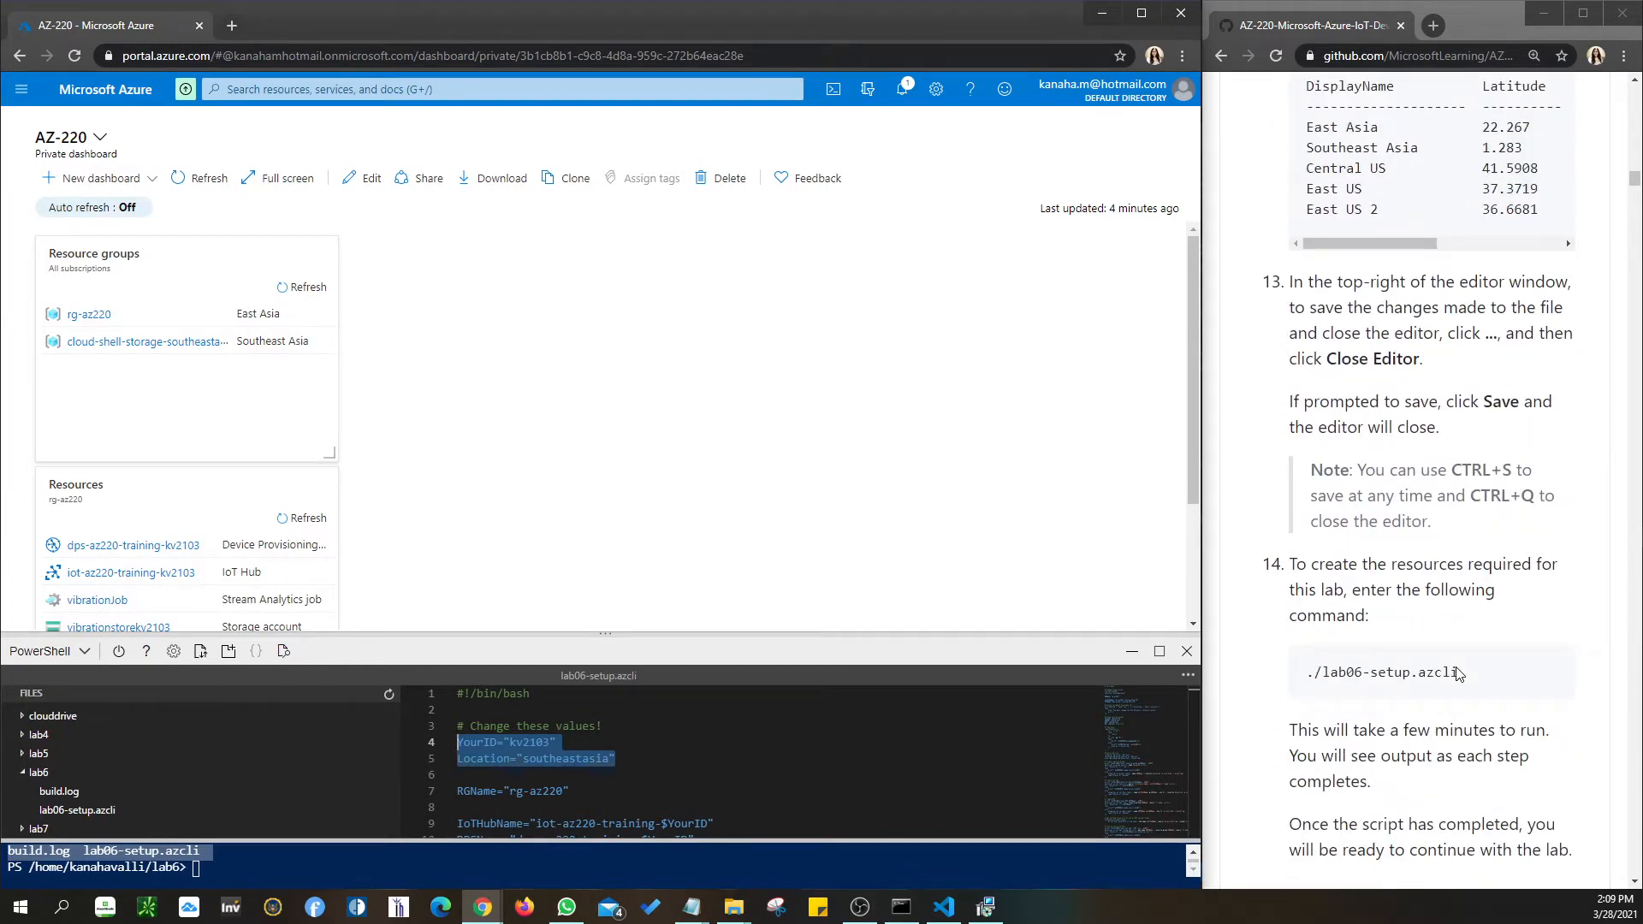
scroll(1459, 673, down, 1)
drag(1486, 587, 1307, 587)
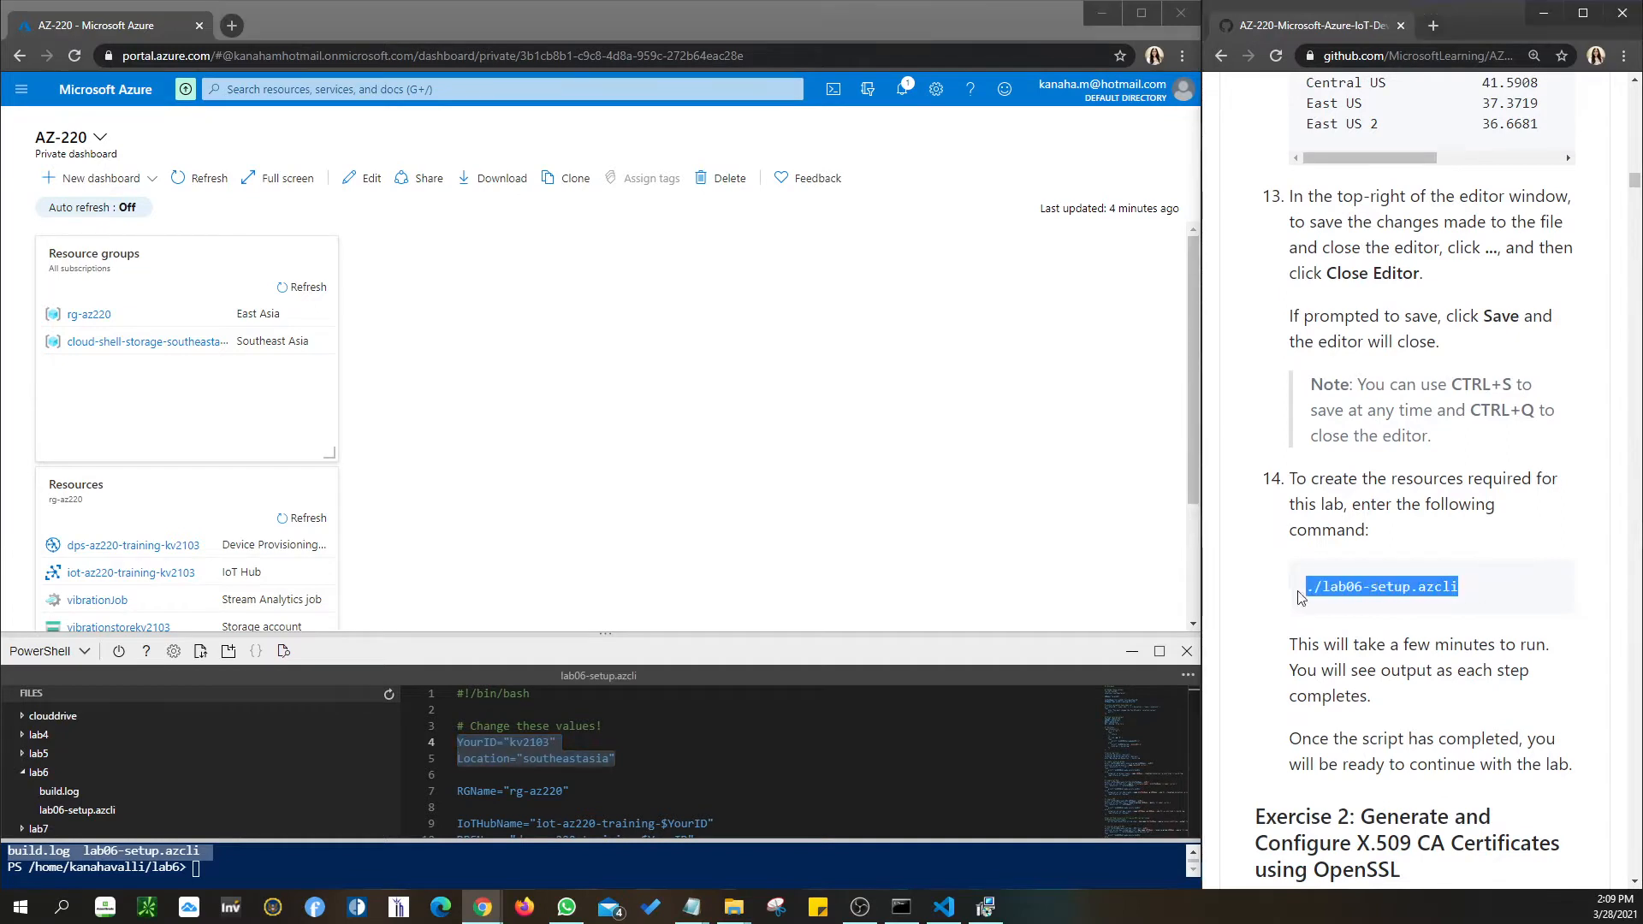
click(1188, 676)
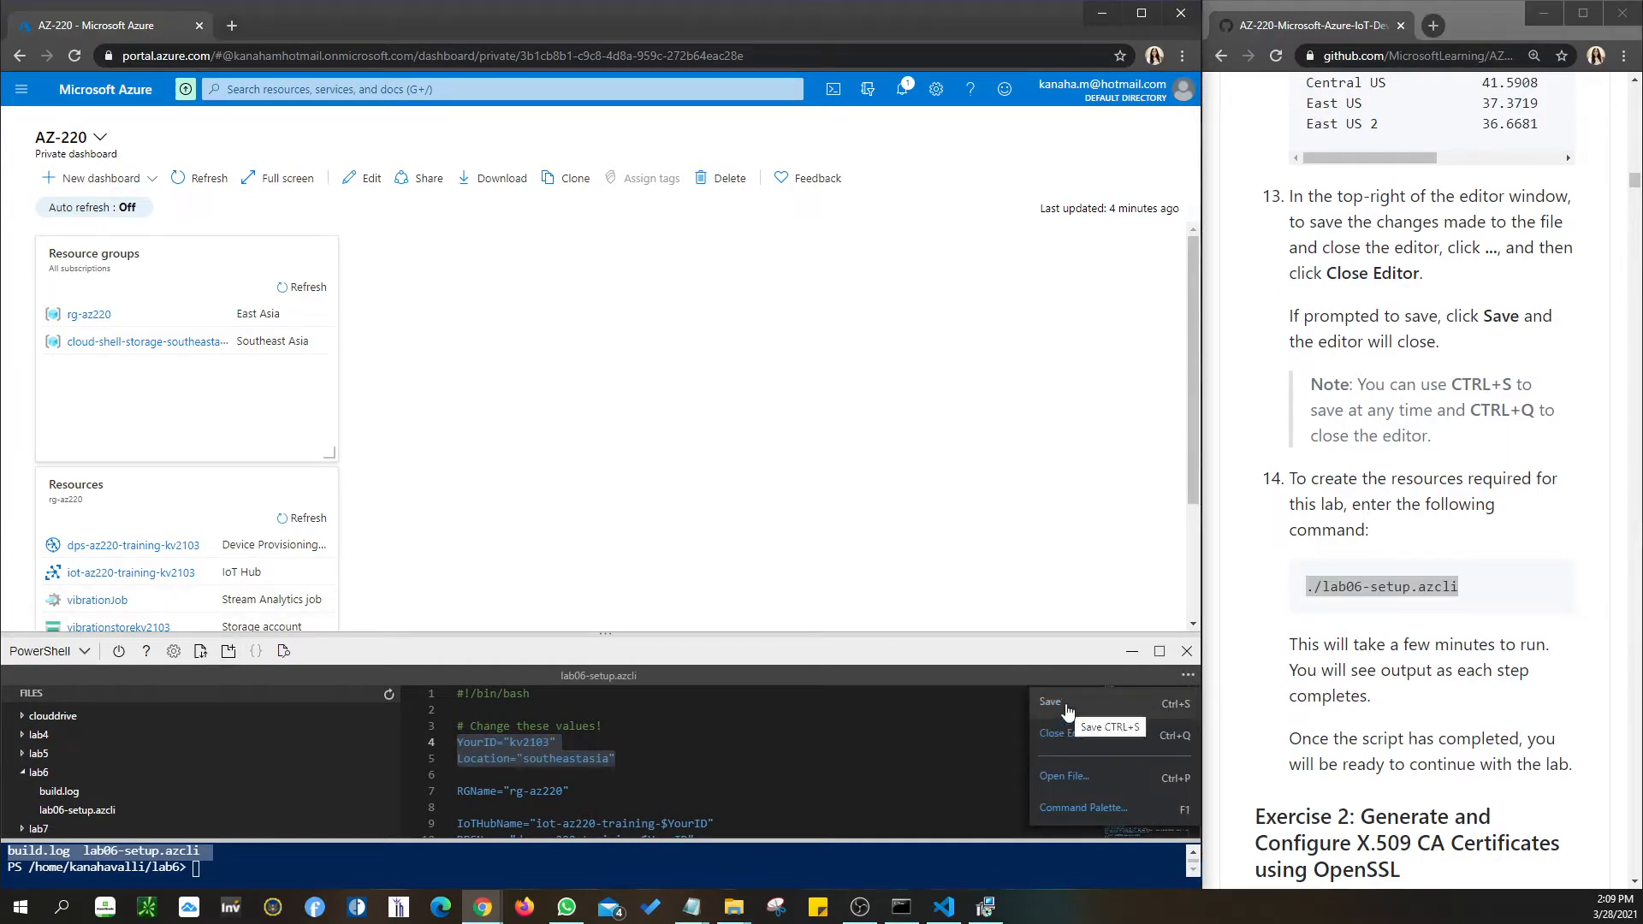
click(1061, 745)
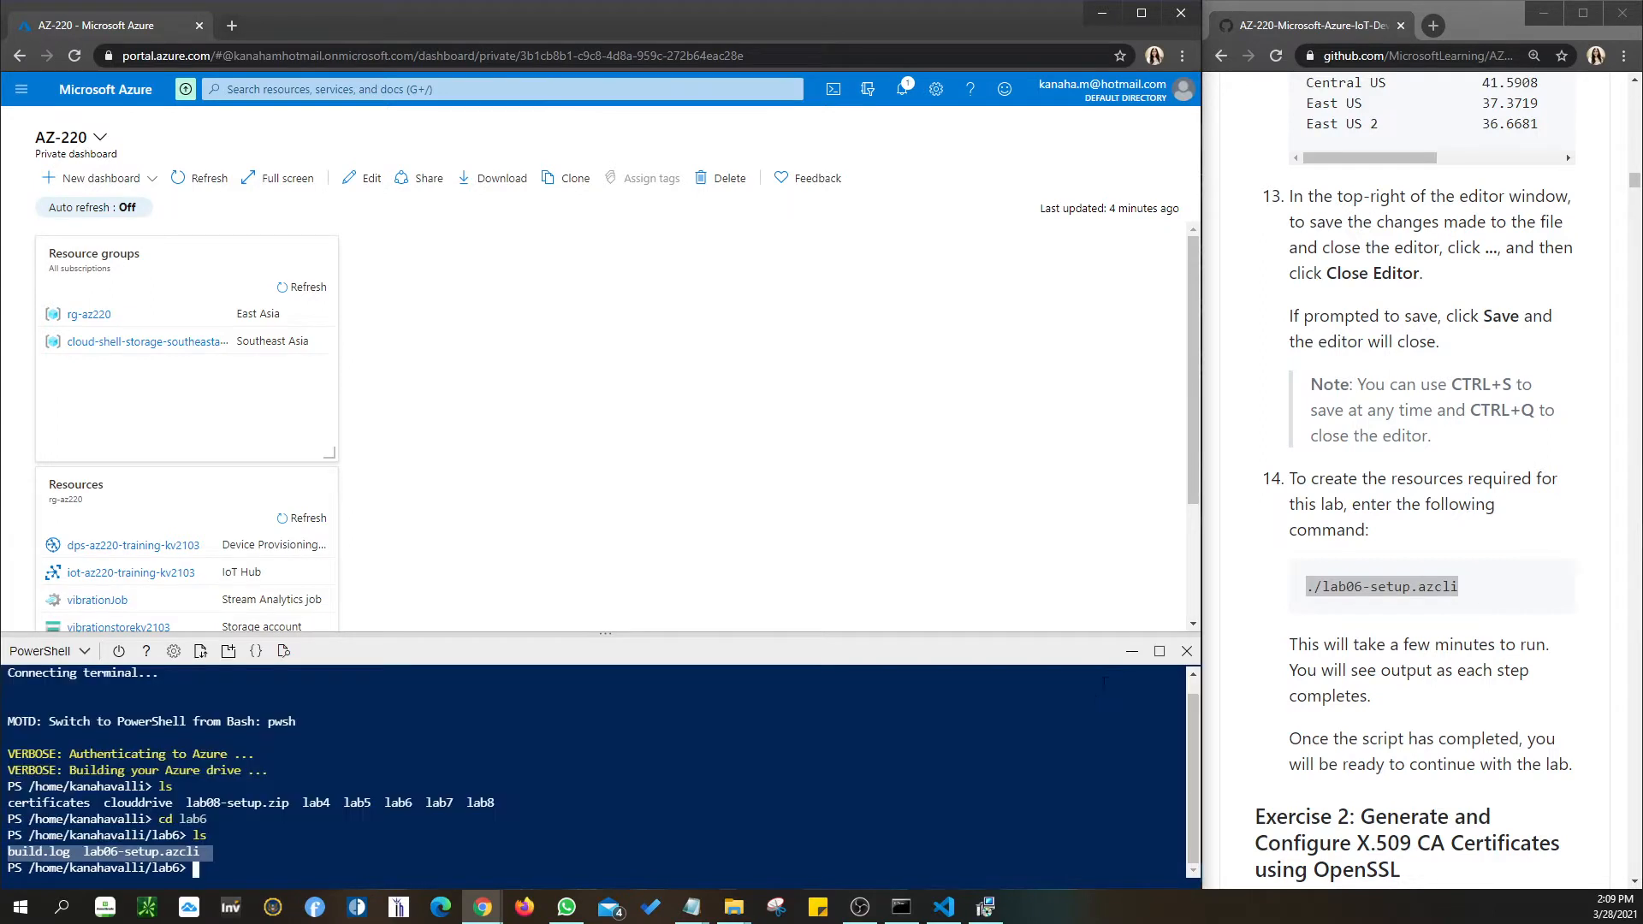
Compare the ./lab06-setup.azcli command in the instructions with the build.log file listed in the lab6 directory.
click(221, 871)
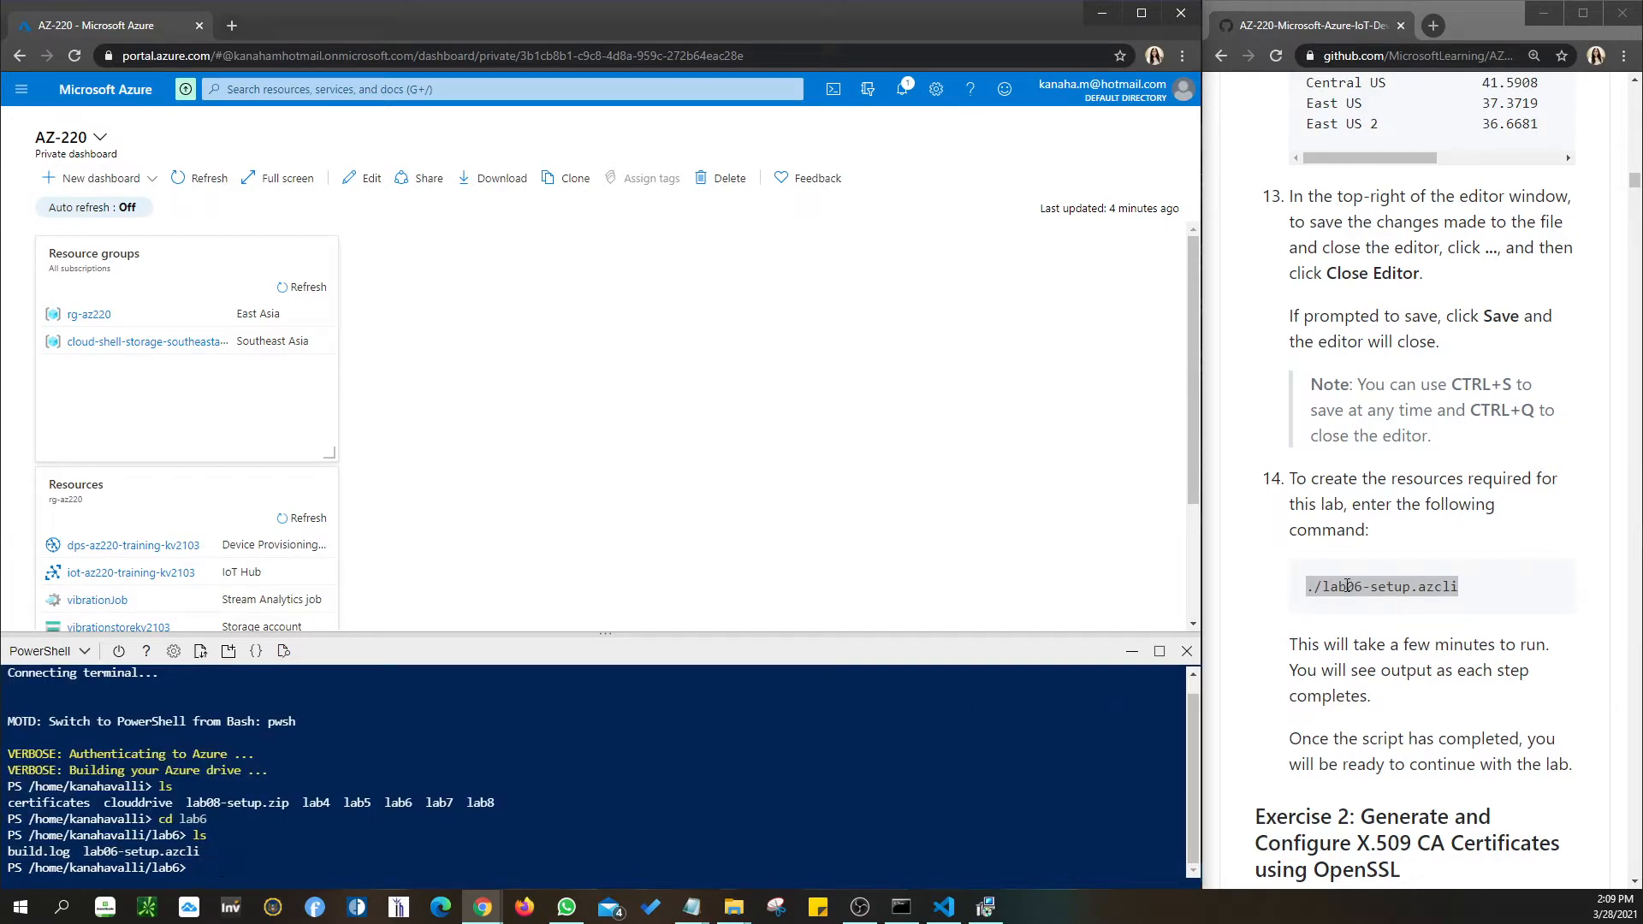
drag(1465, 585, 1309, 598)
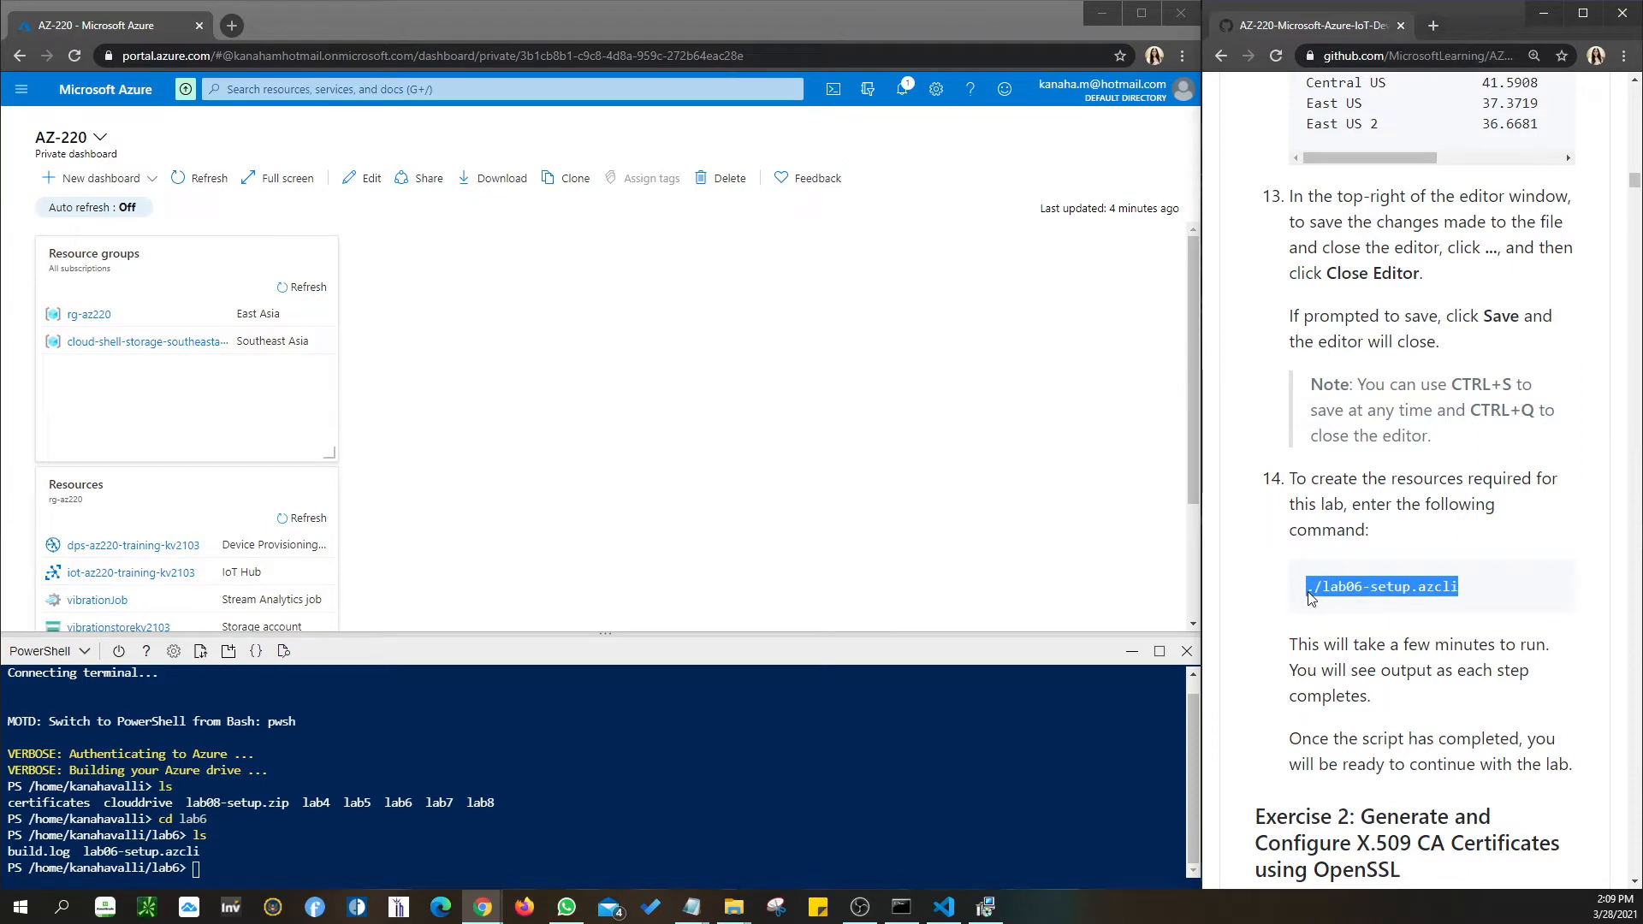
click(227, 848)
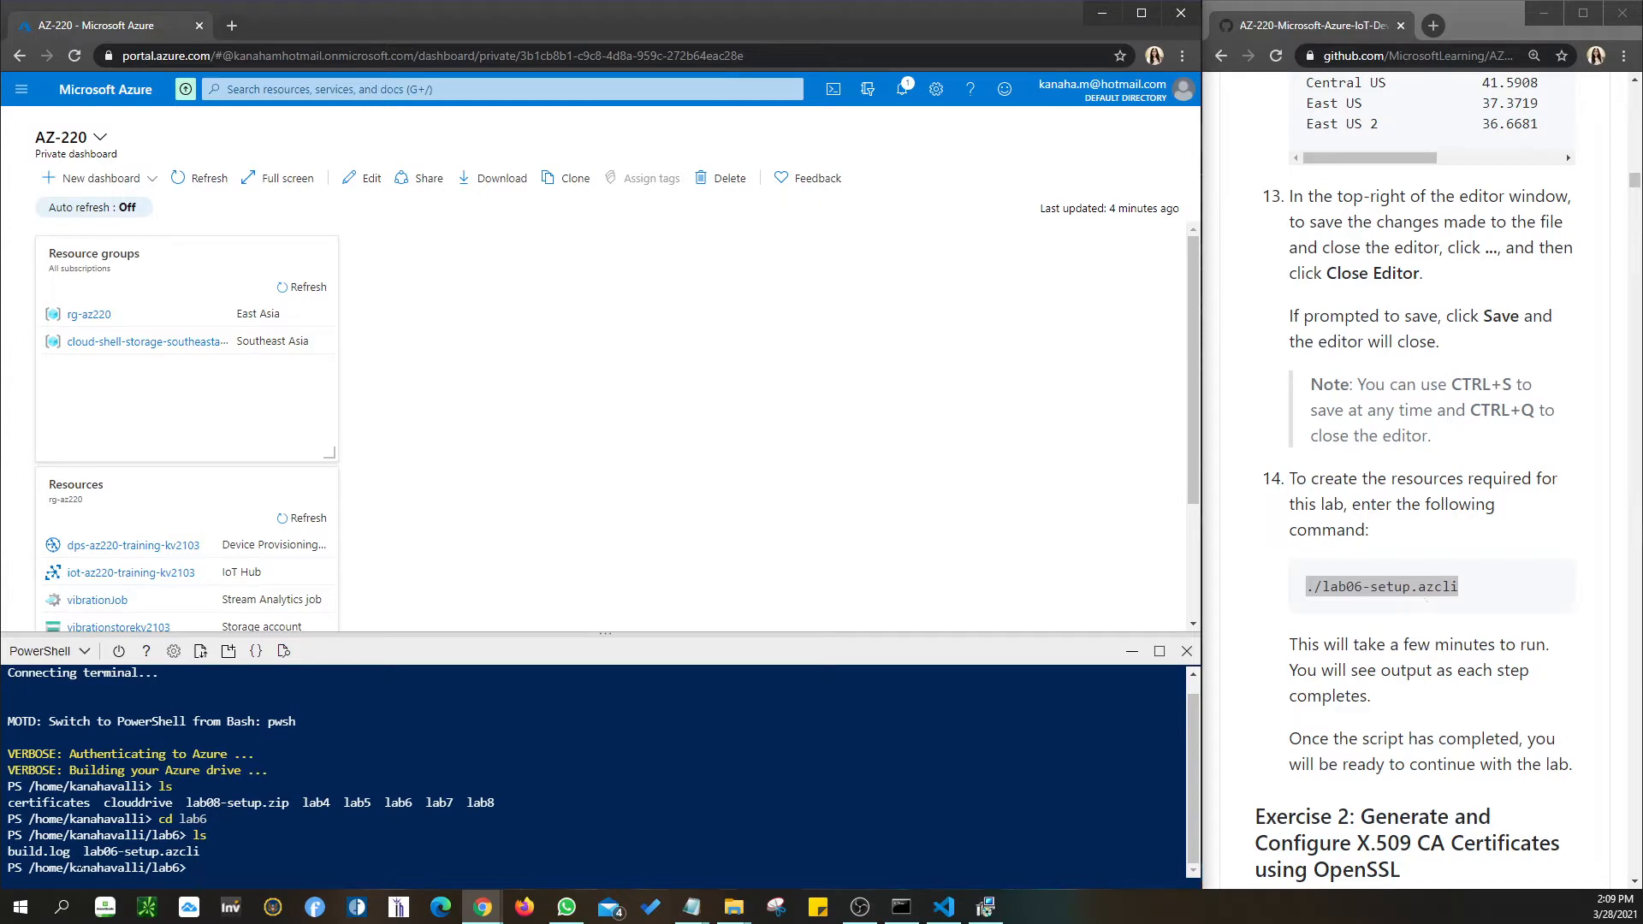
drag(74, 853, 9, 852)
Continue to Exercise 2, Task 1 of the lab instructions and leave the lab6 directory in Cloud Shell with cd.
click(1446, 655)
scroll(1447, 655, down, 7)
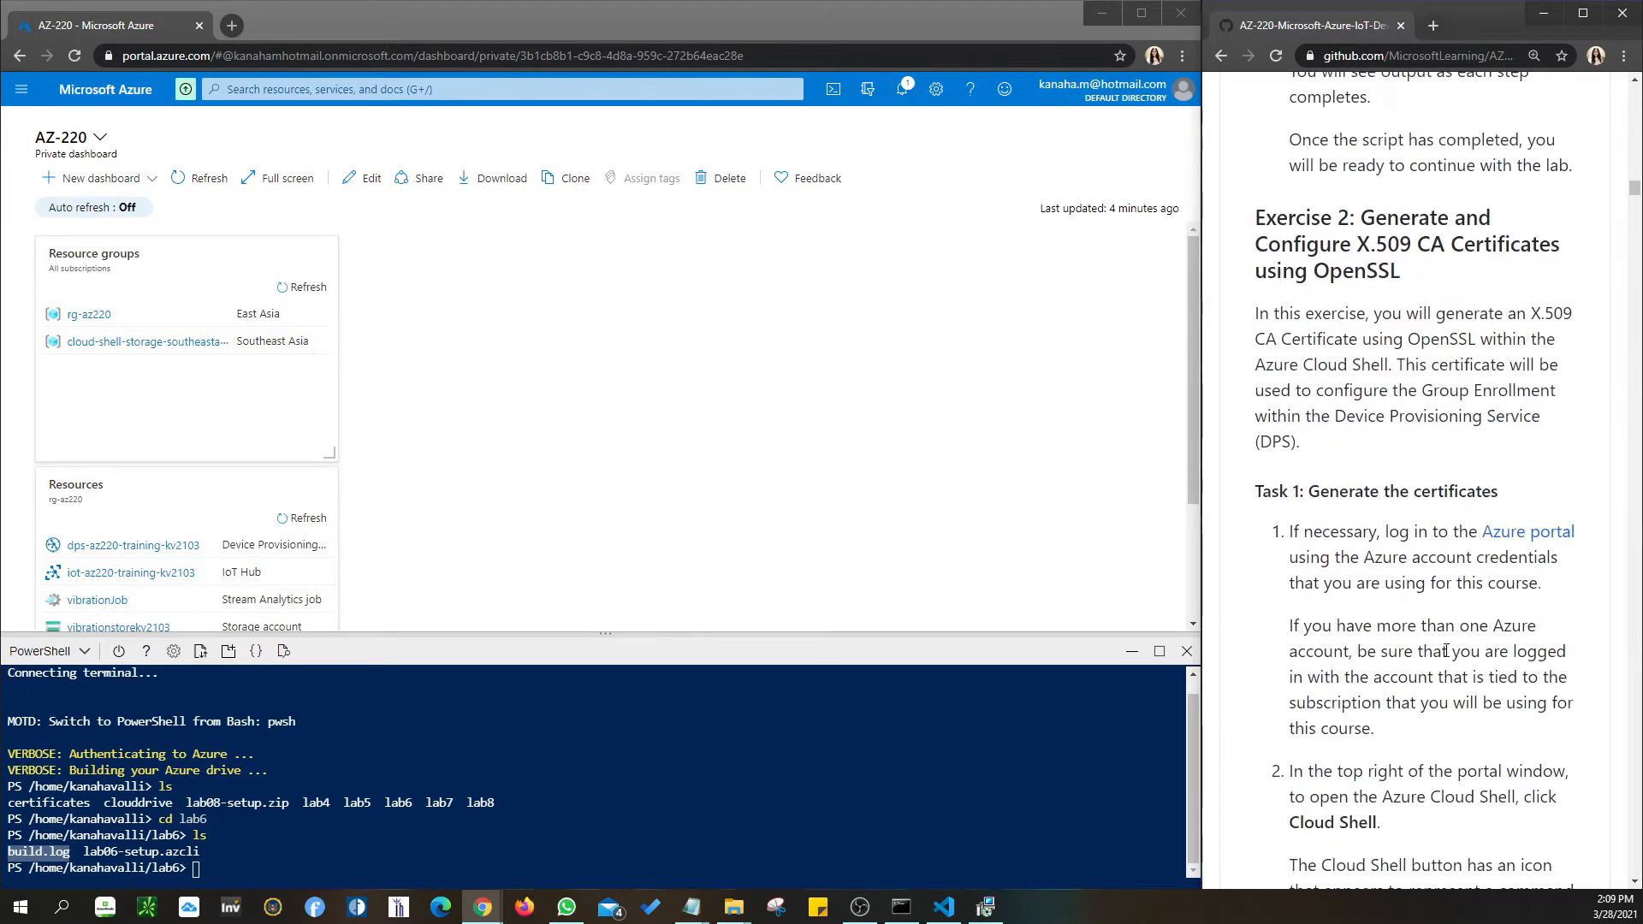
scroll(1446, 653, down, 2)
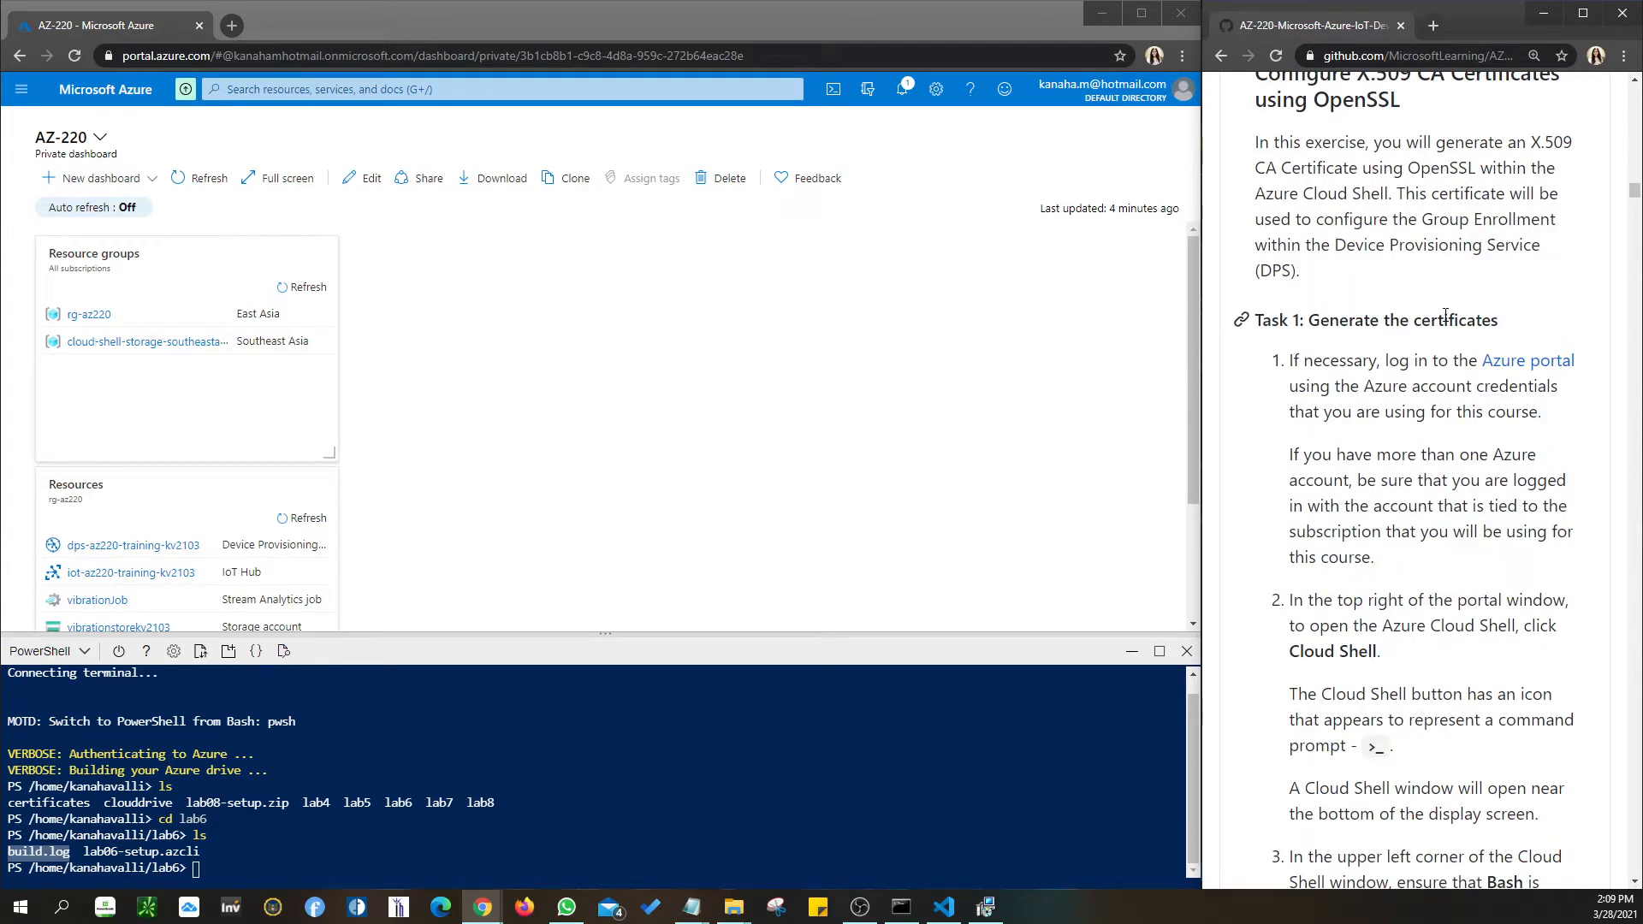
scroll(1423, 498, down, 3)
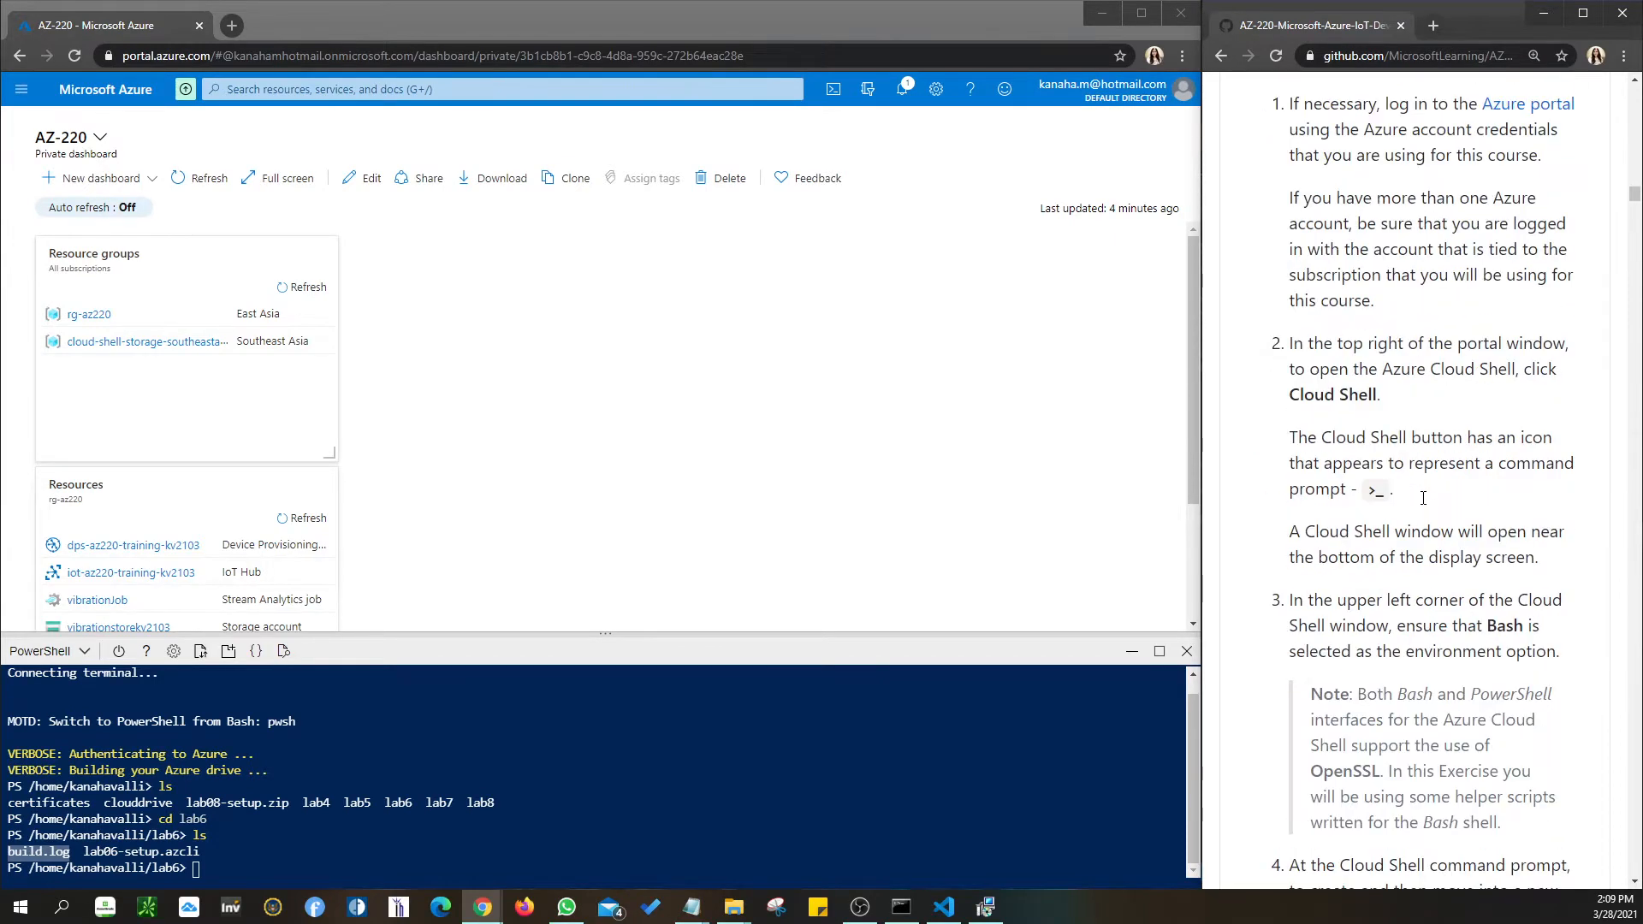
scroll(1423, 498, down, 1)
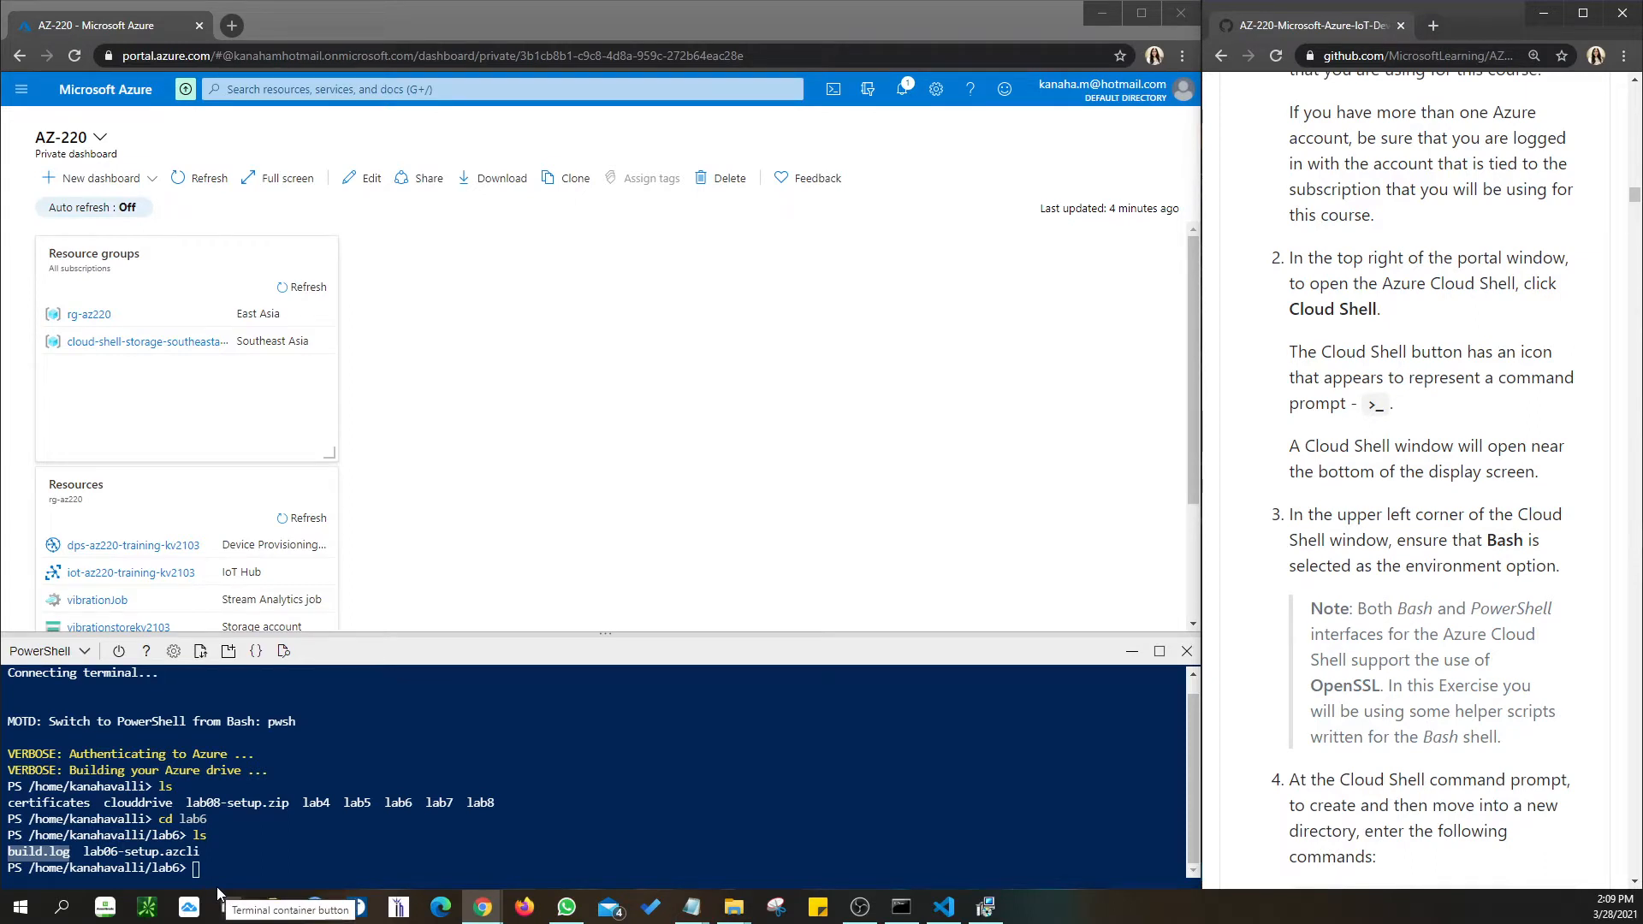
click(232, 867)
text(cd)
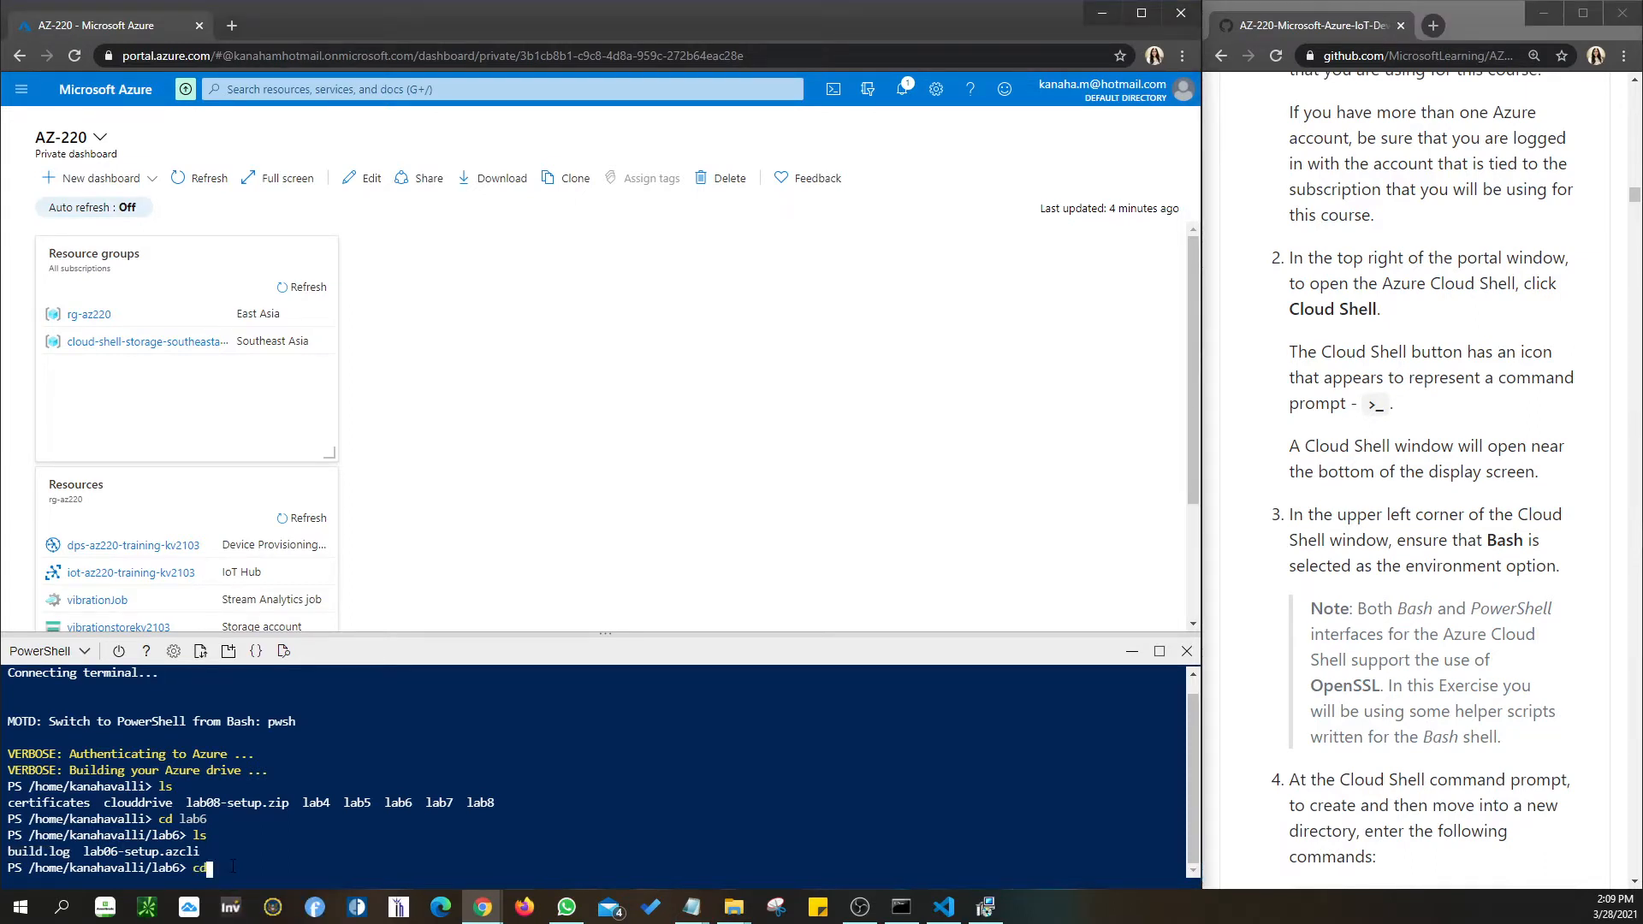
key(Return)
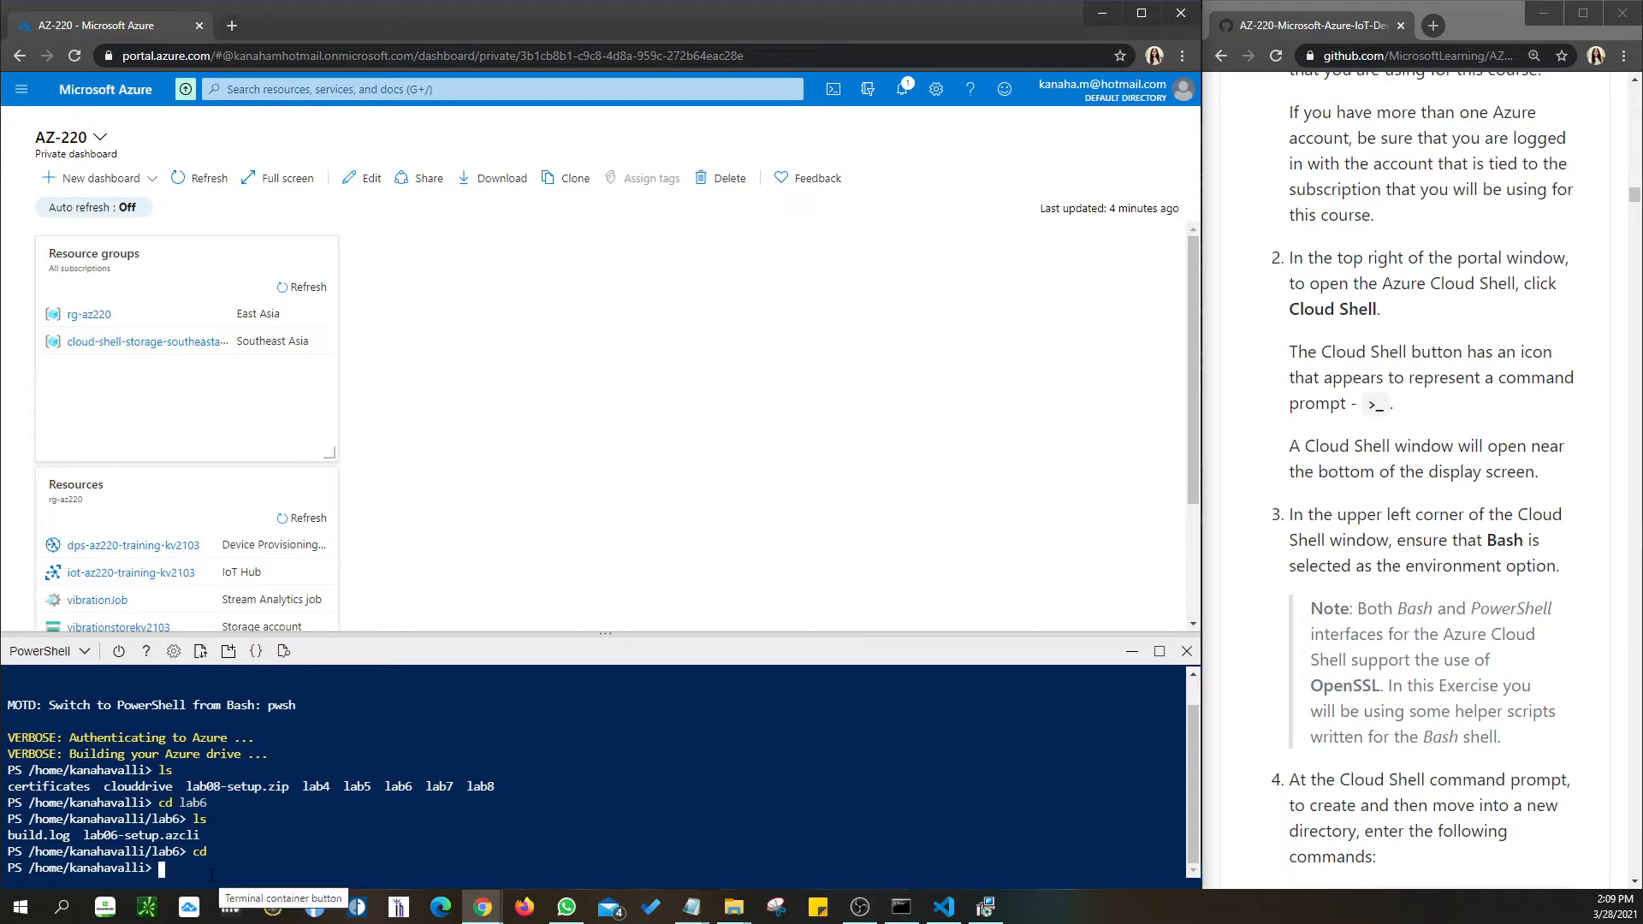
Follow step 4 of the instructions and run cd ~ to ensure the home directory is current.
scroll(1433, 704, down, 4)
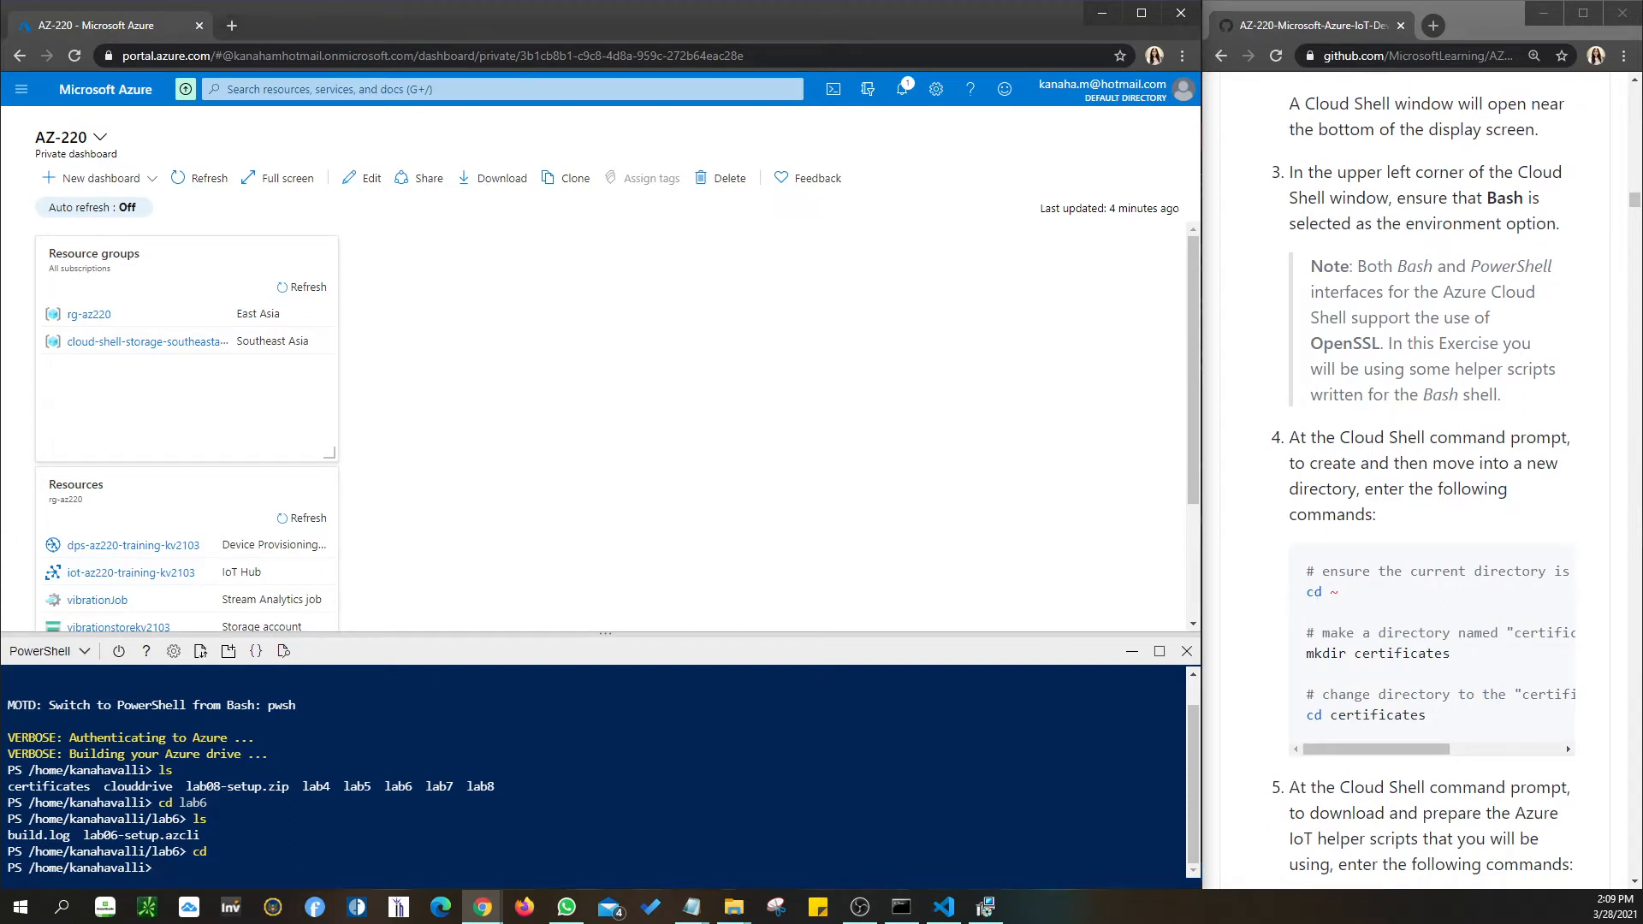
text(cd~)
key(Return)
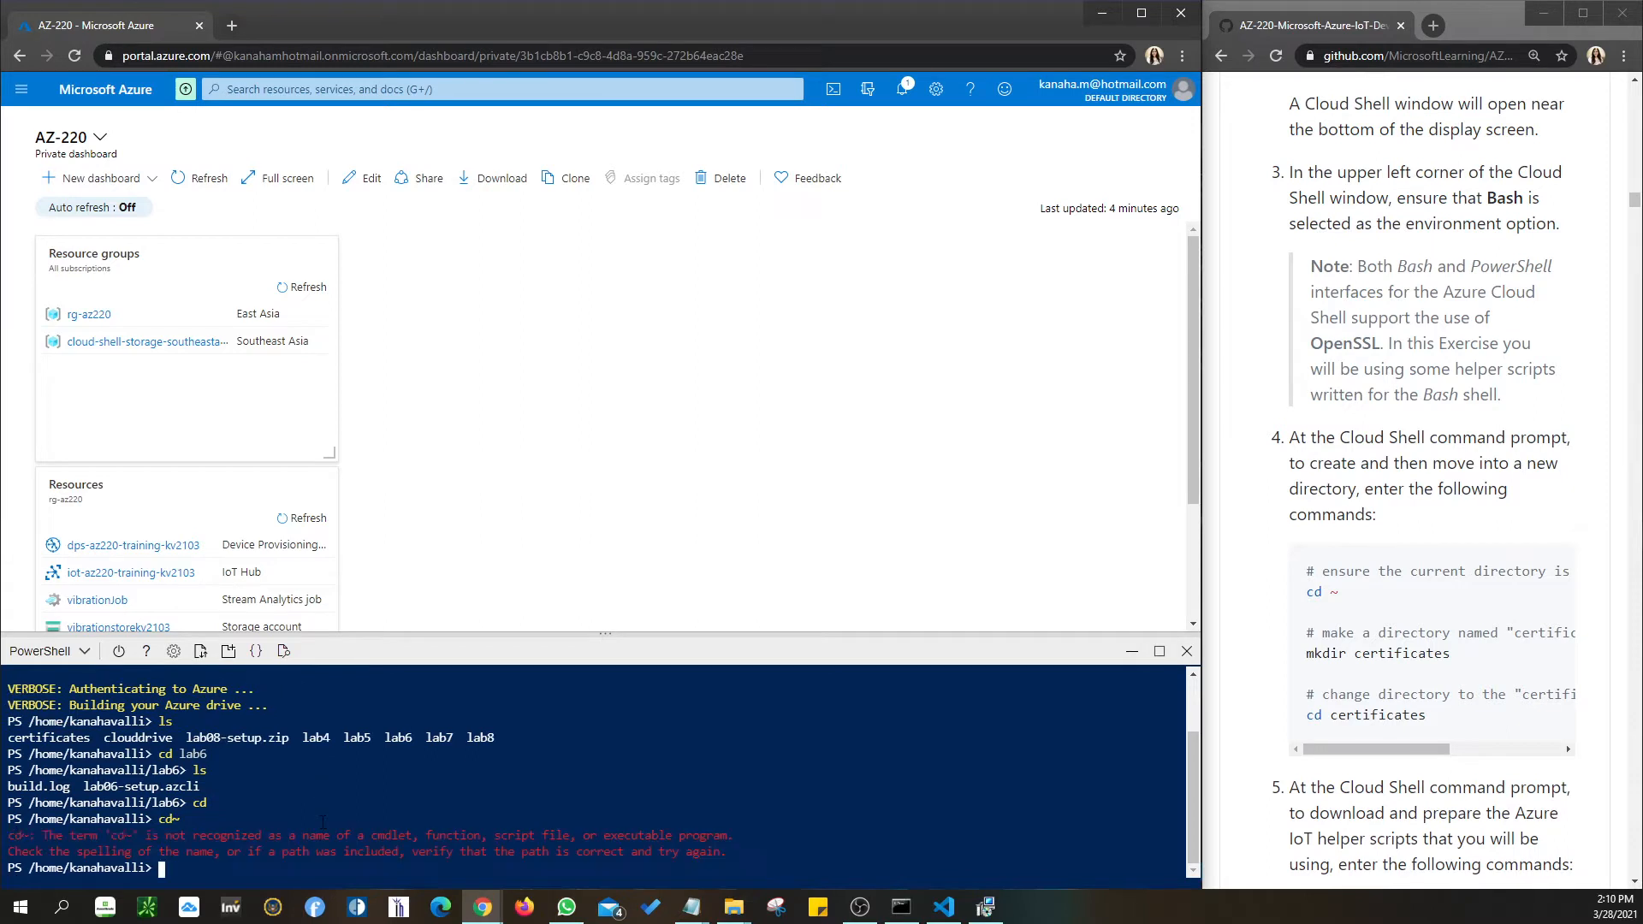
text(cd ~)
key(Return)
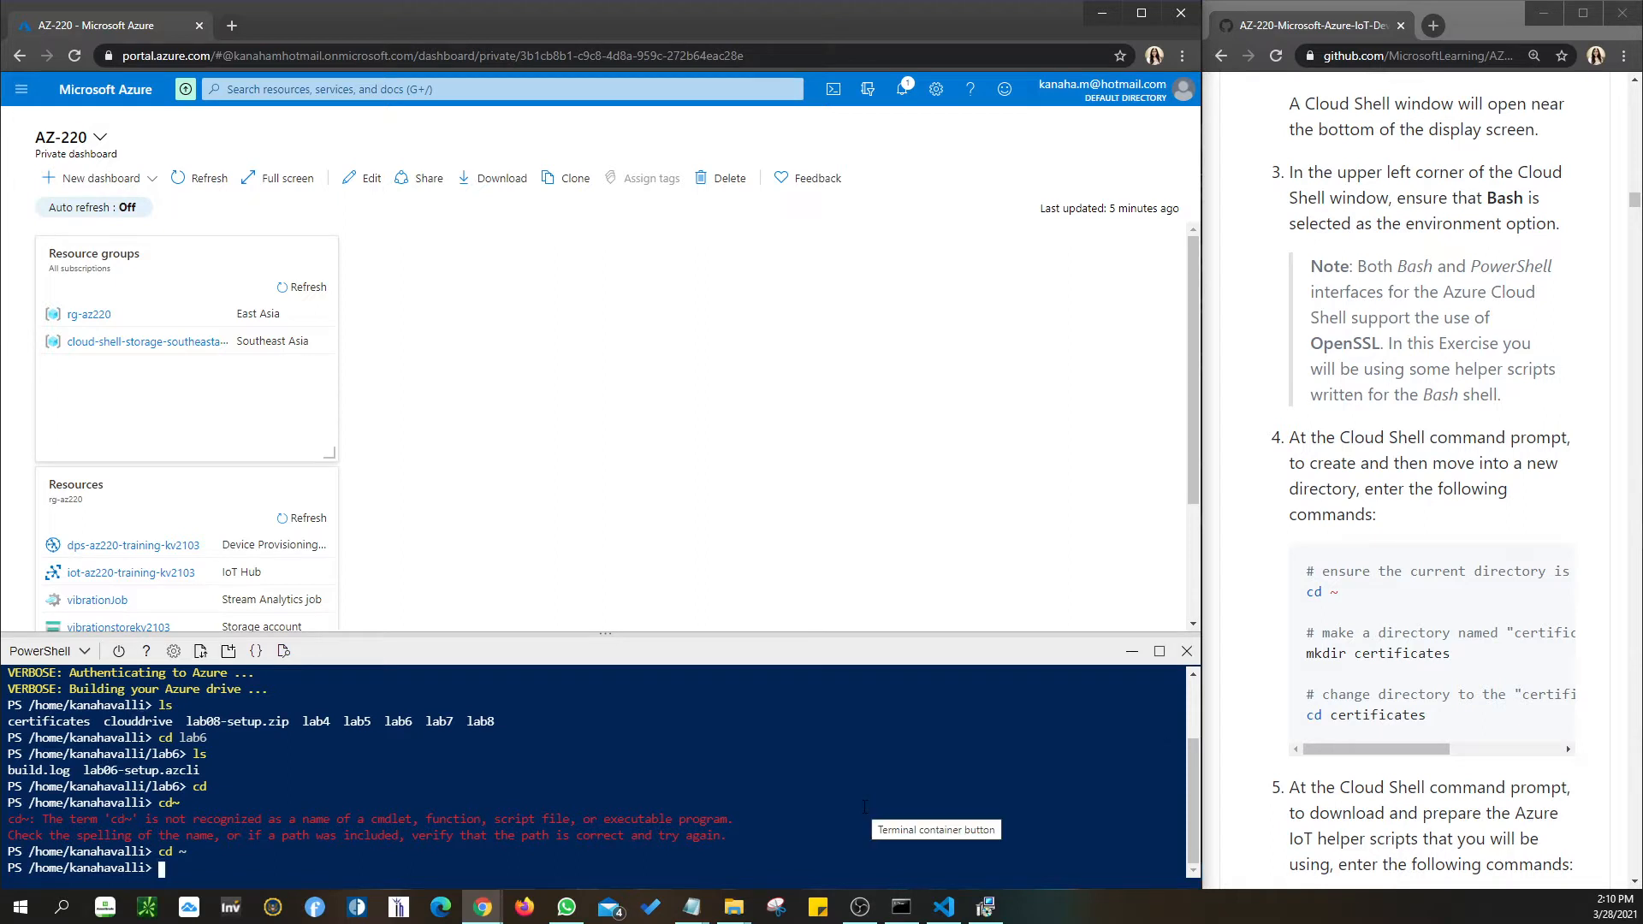
Change into the lab6 directory and return to the home directory with cd ~ to demonstrate the command.
scroll(1438, 619, down, 2)
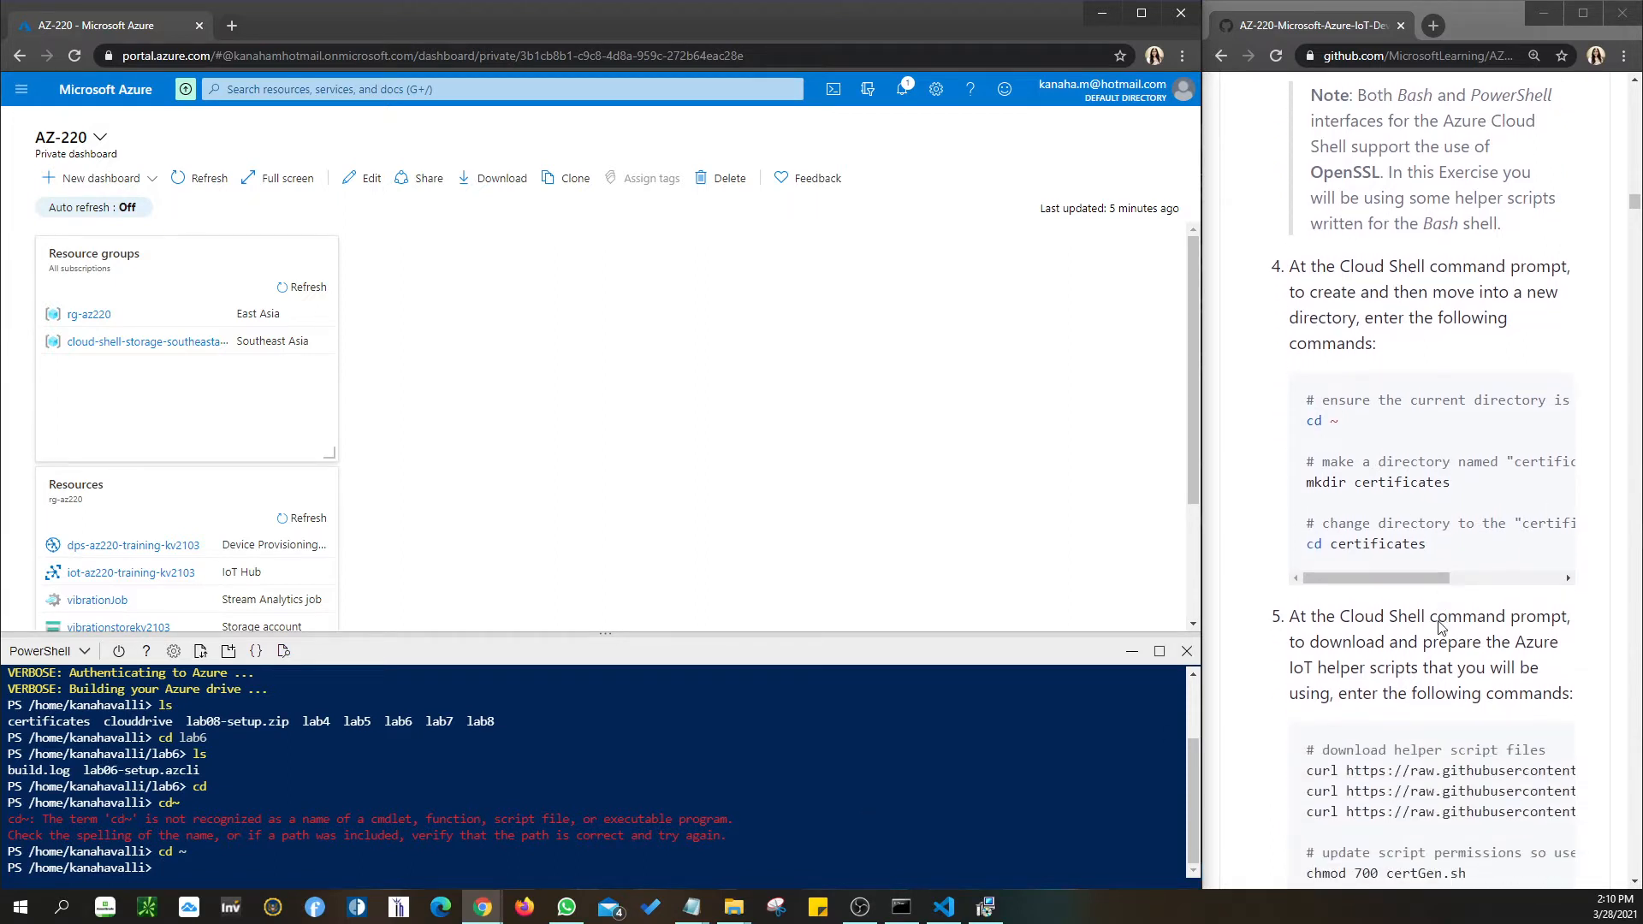
text(li> cd lab6)
key(Return)
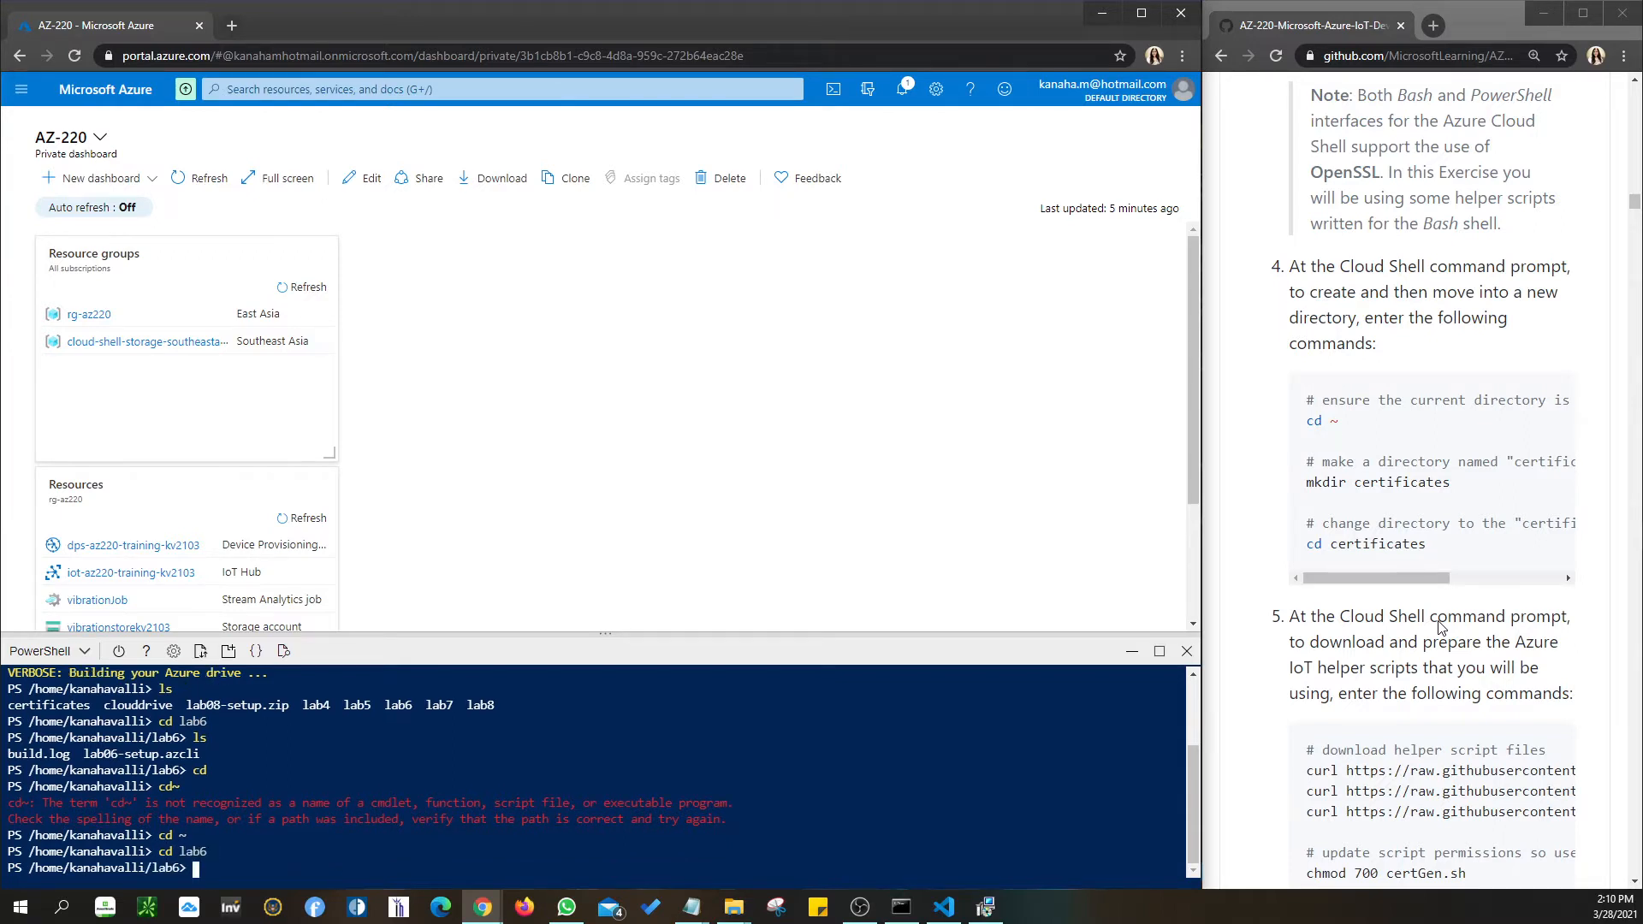
text(cd ~)
key(Return)
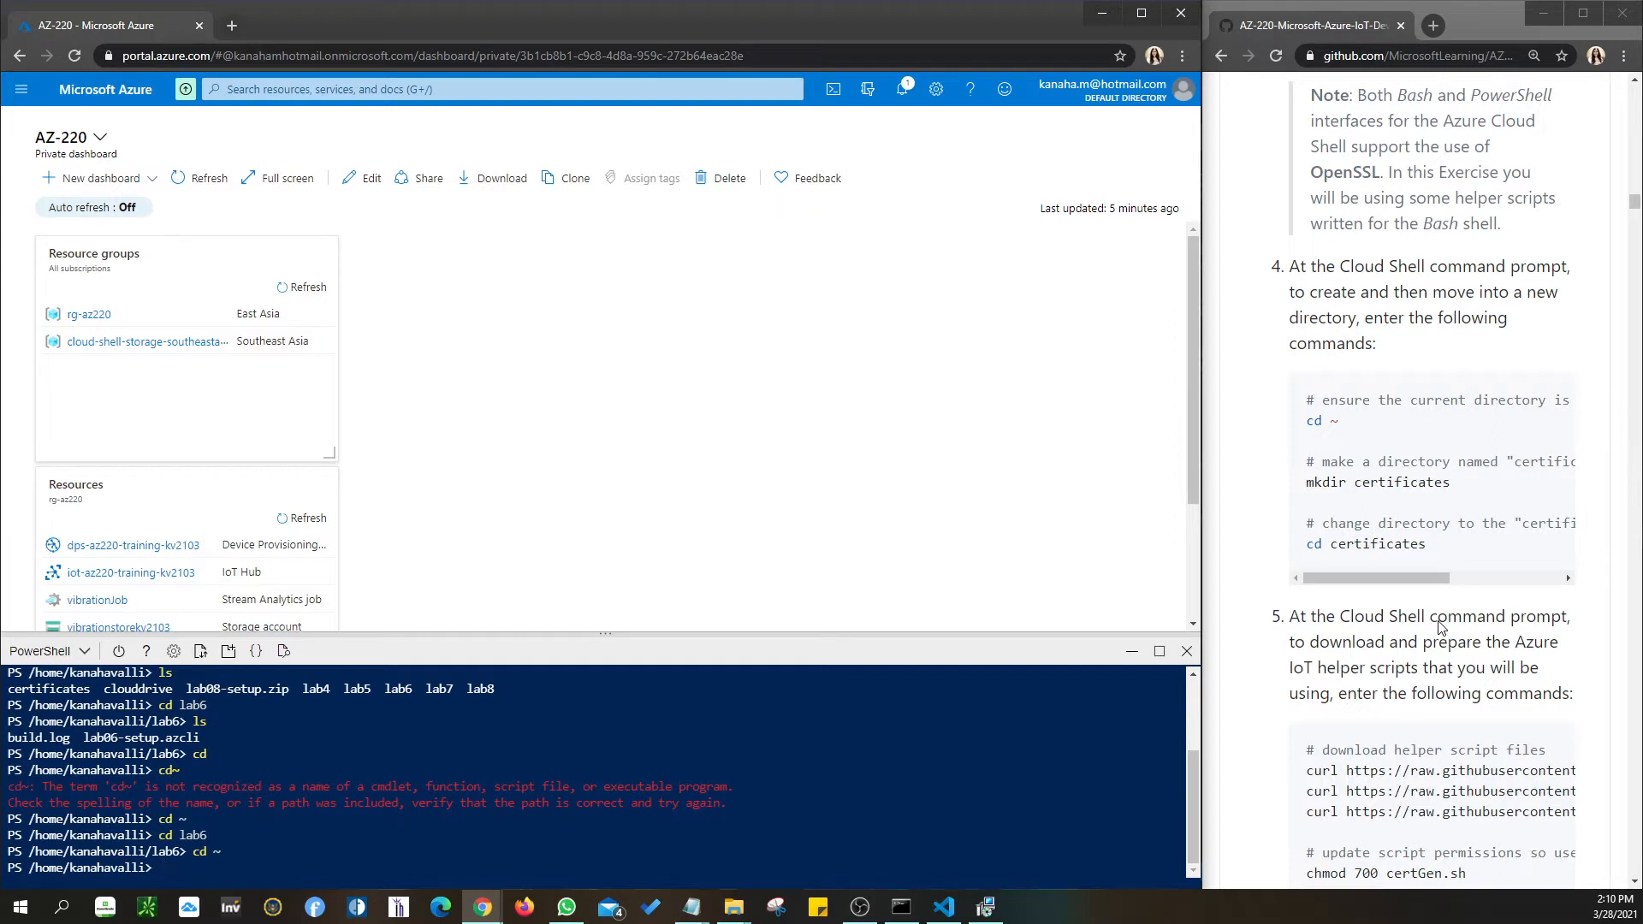
List the home directory with ls and check for the folder that the mkdir certificates command would create.
text(ls)
key(Return)
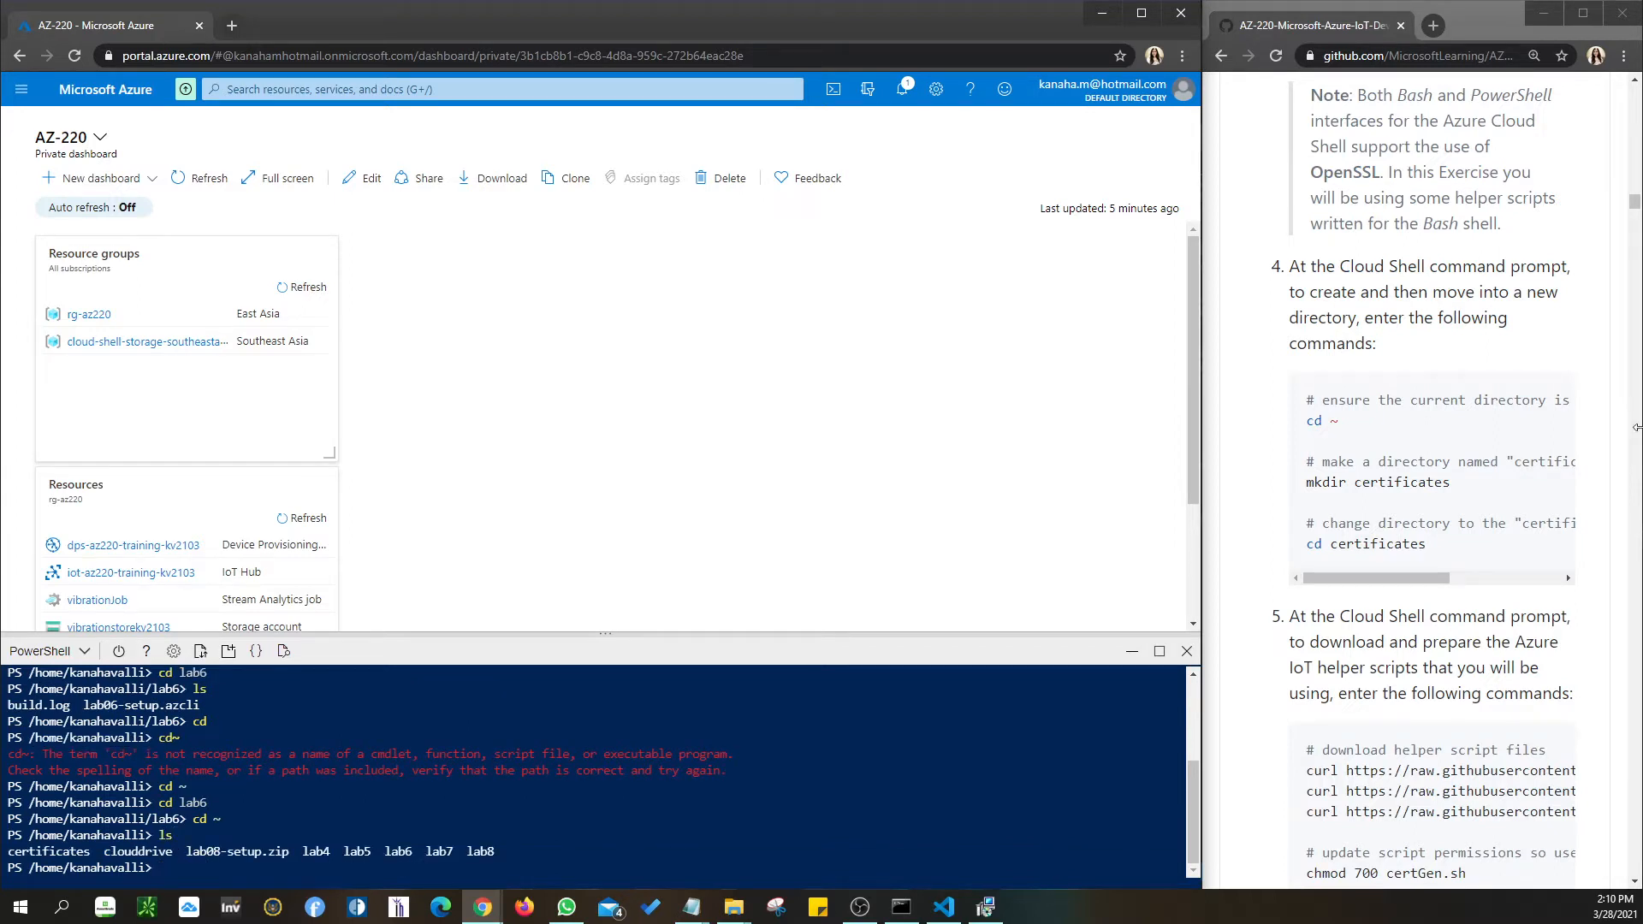
drag(91, 852, 7, 852)
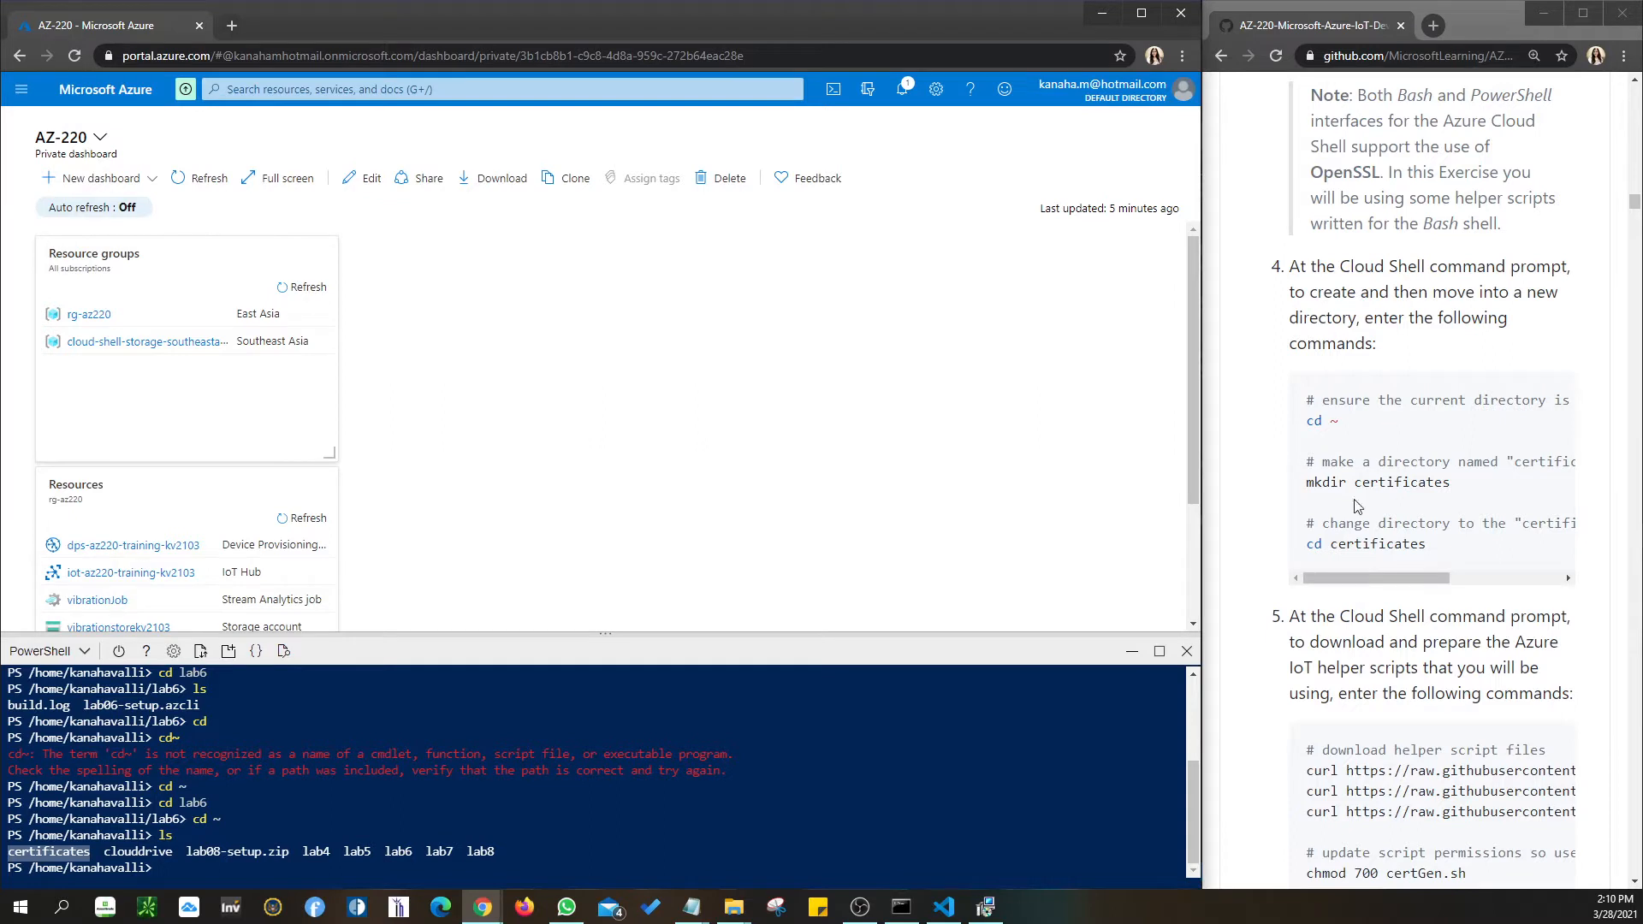
drag(1455, 483, 1307, 497)
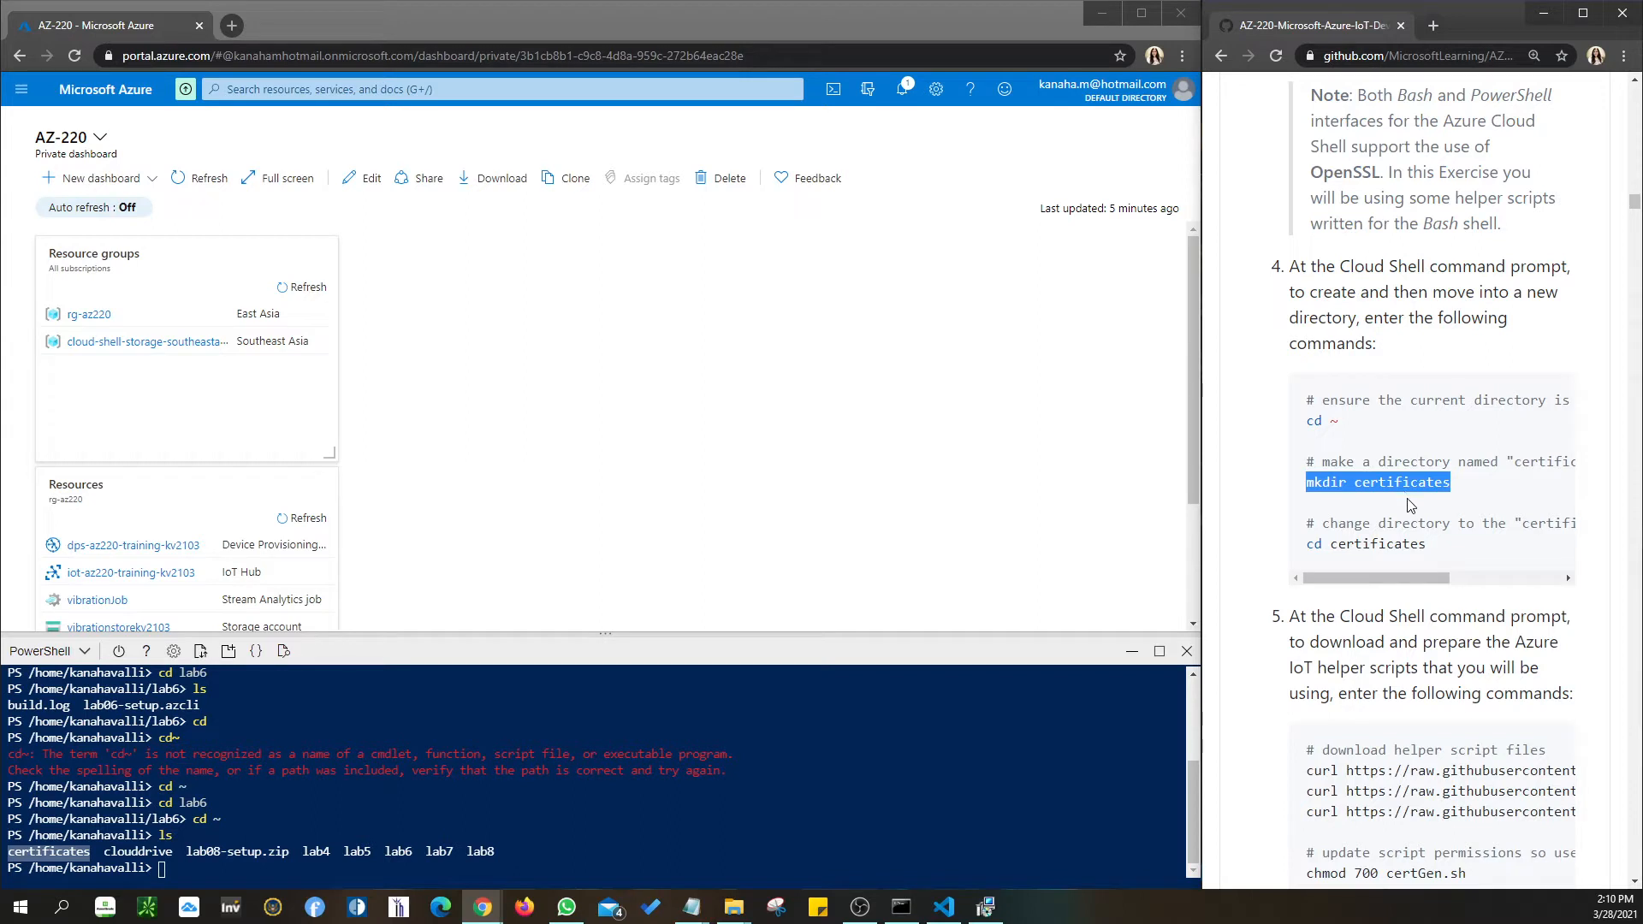
Change into the certificates directory in Cloud Shell with cd certificates, as given in step 4.
drag(1439, 550, 1283, 560)
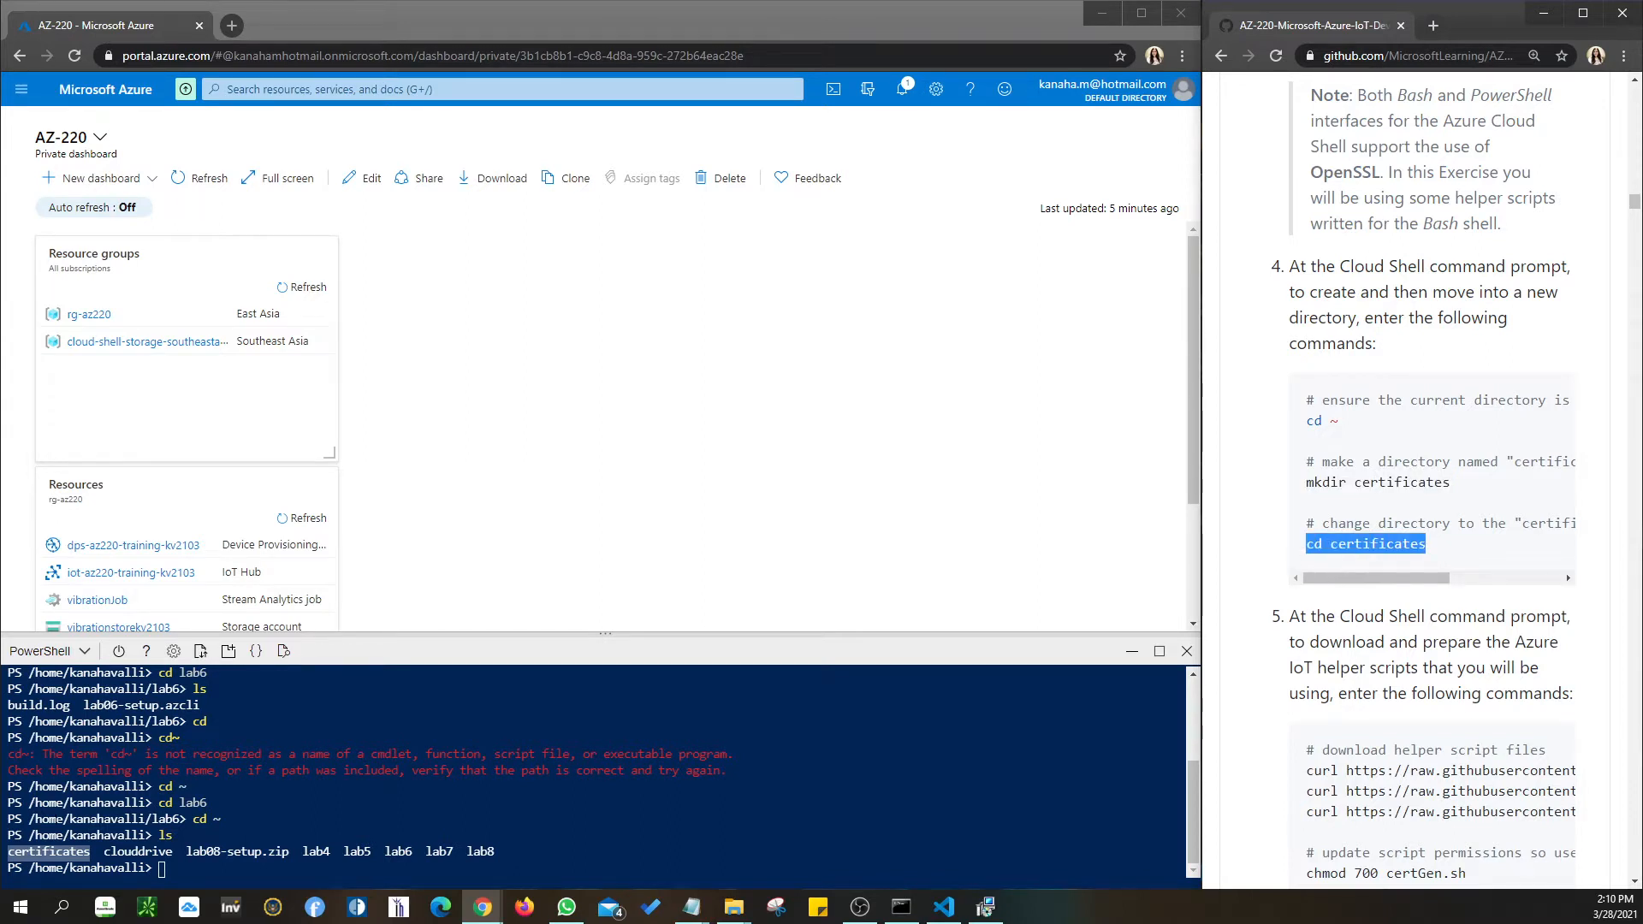
click(175, 870)
text(cd c)
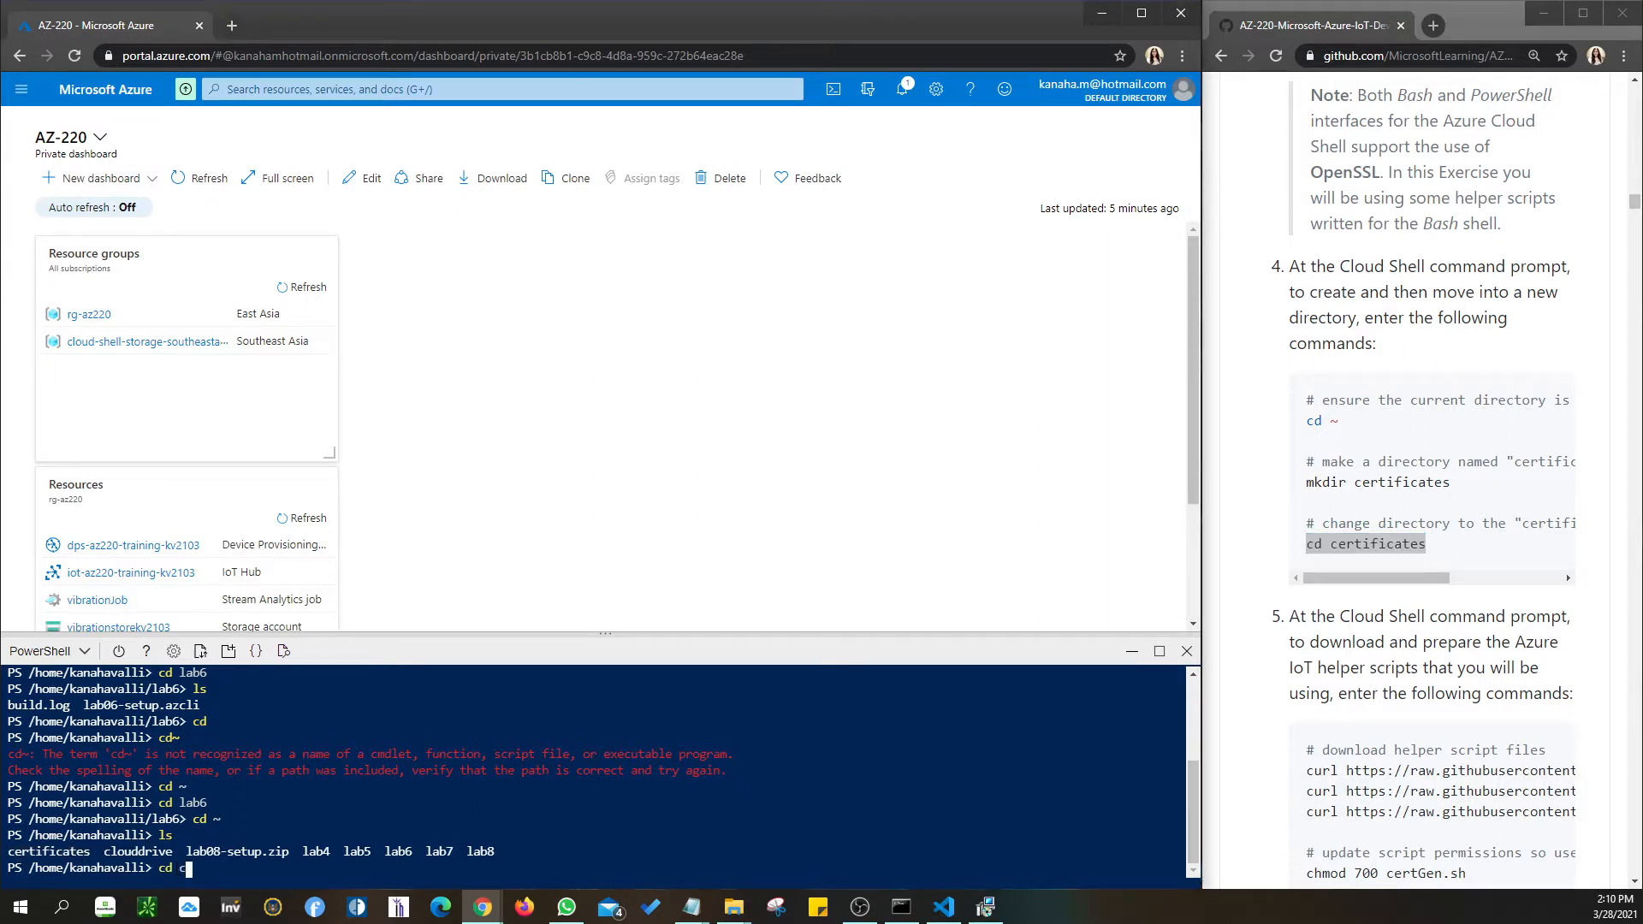
text(ertificates)
key(Return)
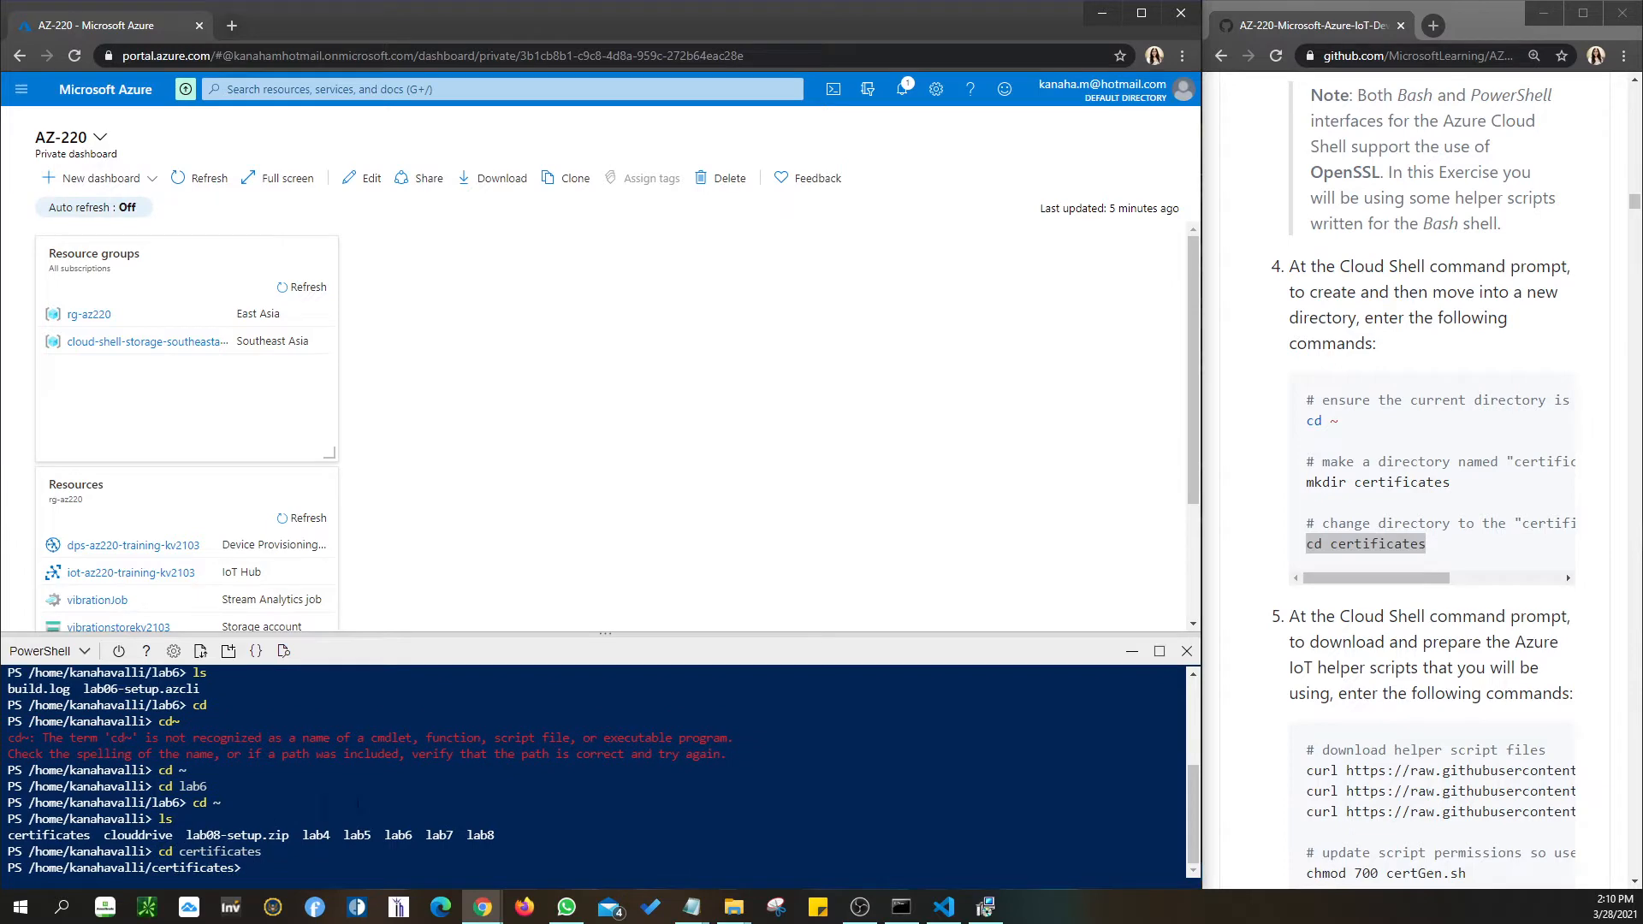
Select the helper script download commands together with chmod 700 certGen.sh in step 5 of the lab instructions.
scroll(1365, 819, down, 4)
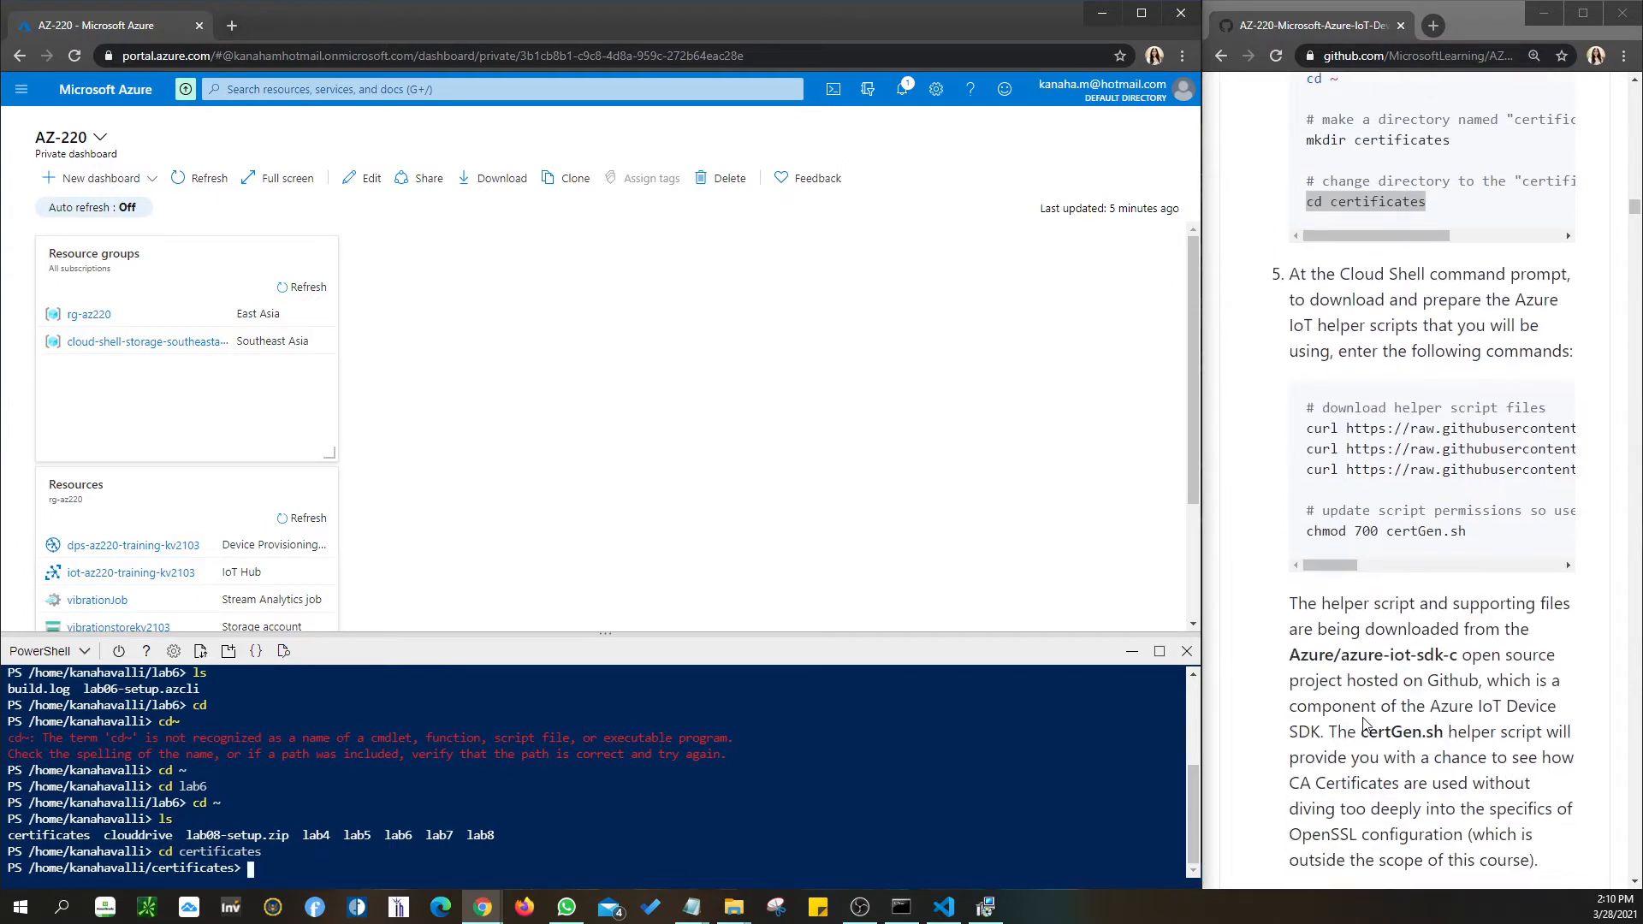
double_click(1311, 432)
drag(1364, 438, 1506, 537)
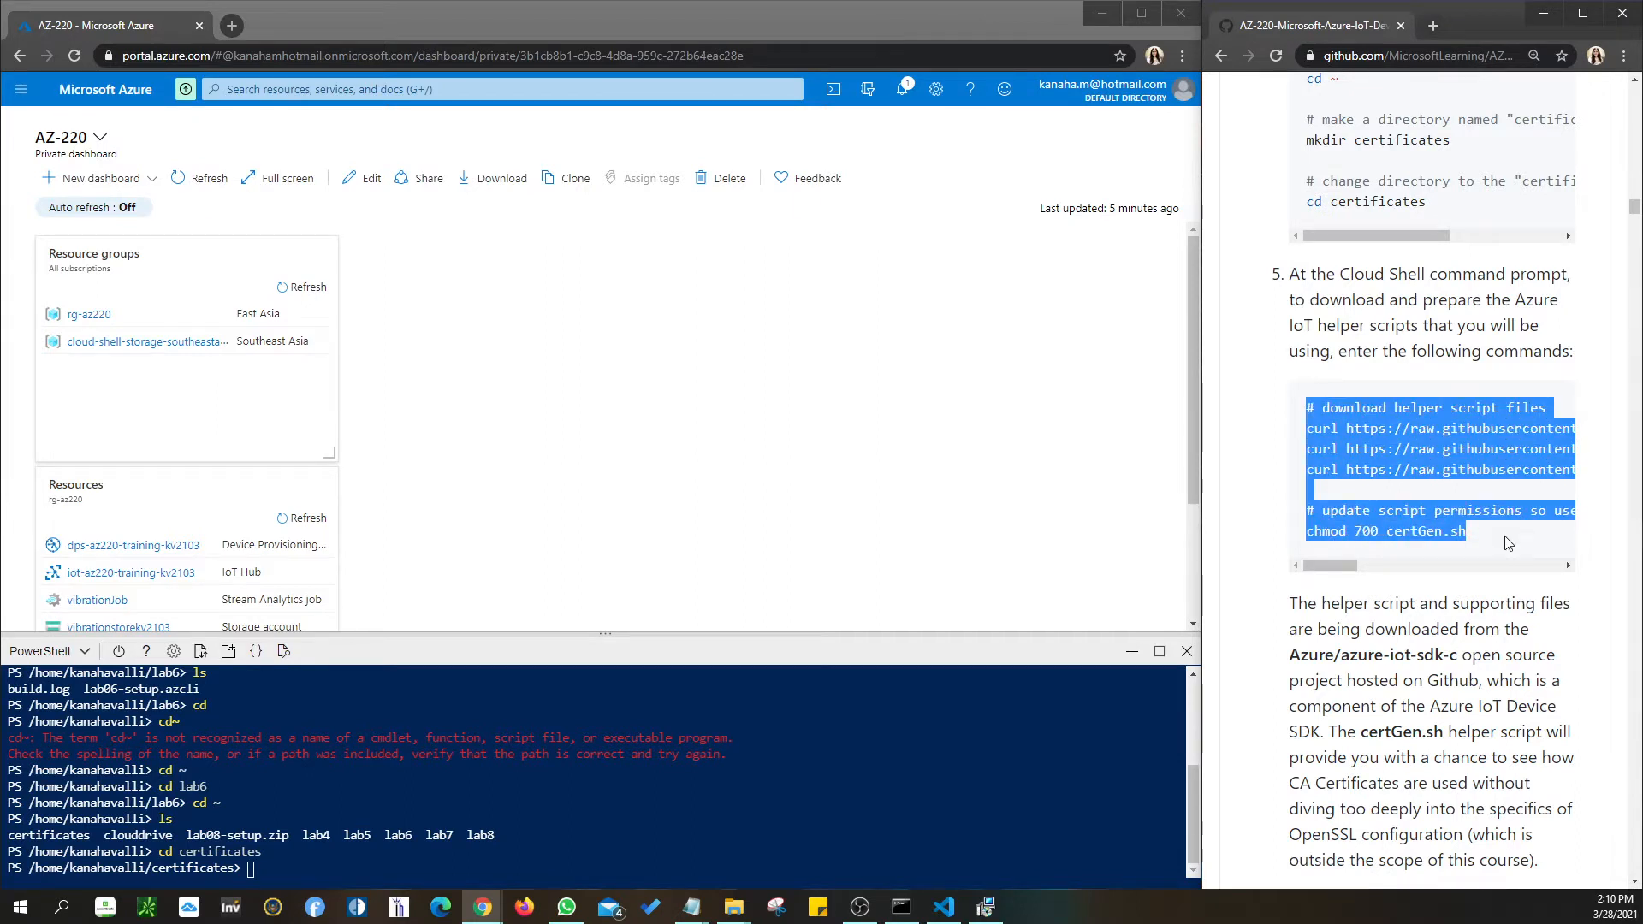
List the contents of the certificates directory in Cloud Shell with ls and highlight the certGen.sh script.
scroll(1431, 591, down, 3)
scroll(1432, 590, down, 2)
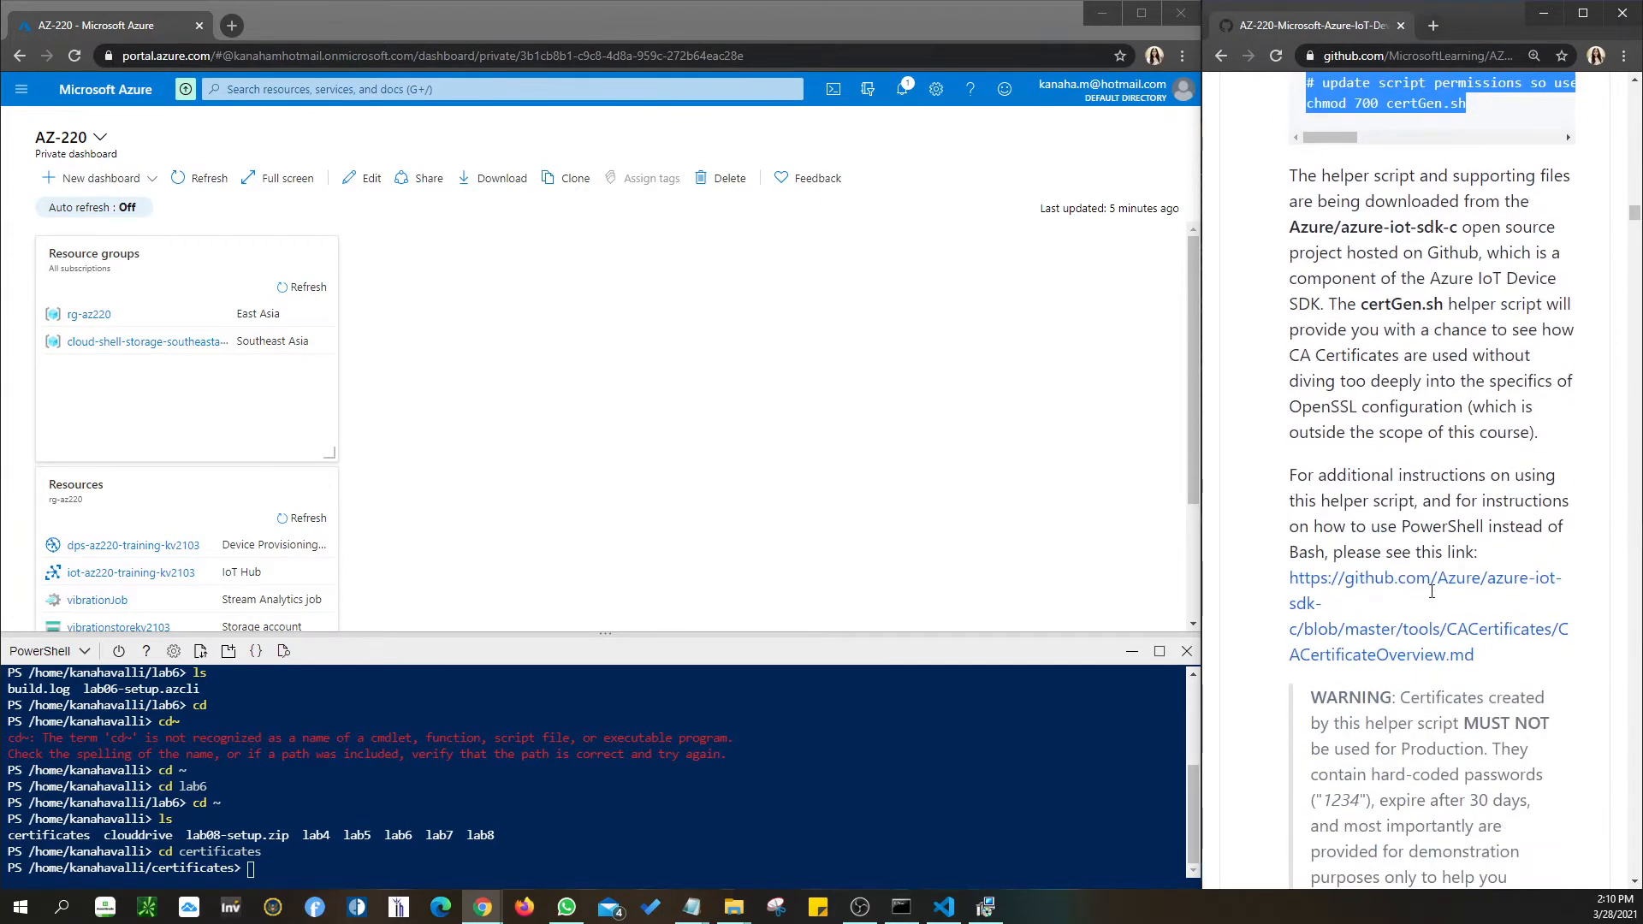
scroll(1431, 591, down, 9)
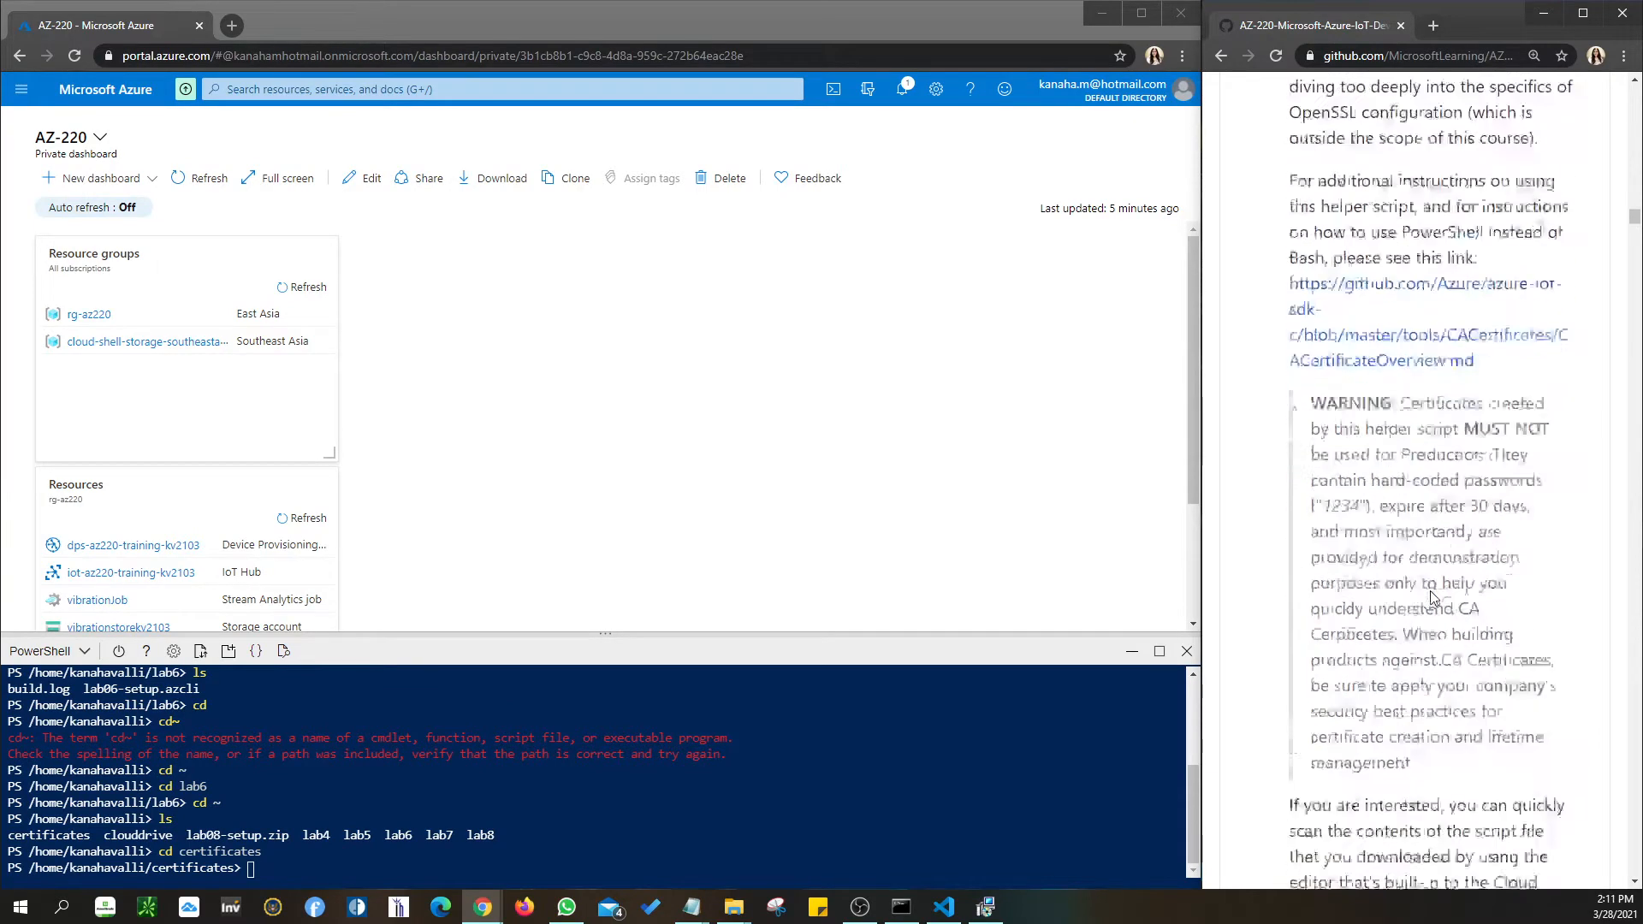
scroll(1432, 590, down, 4)
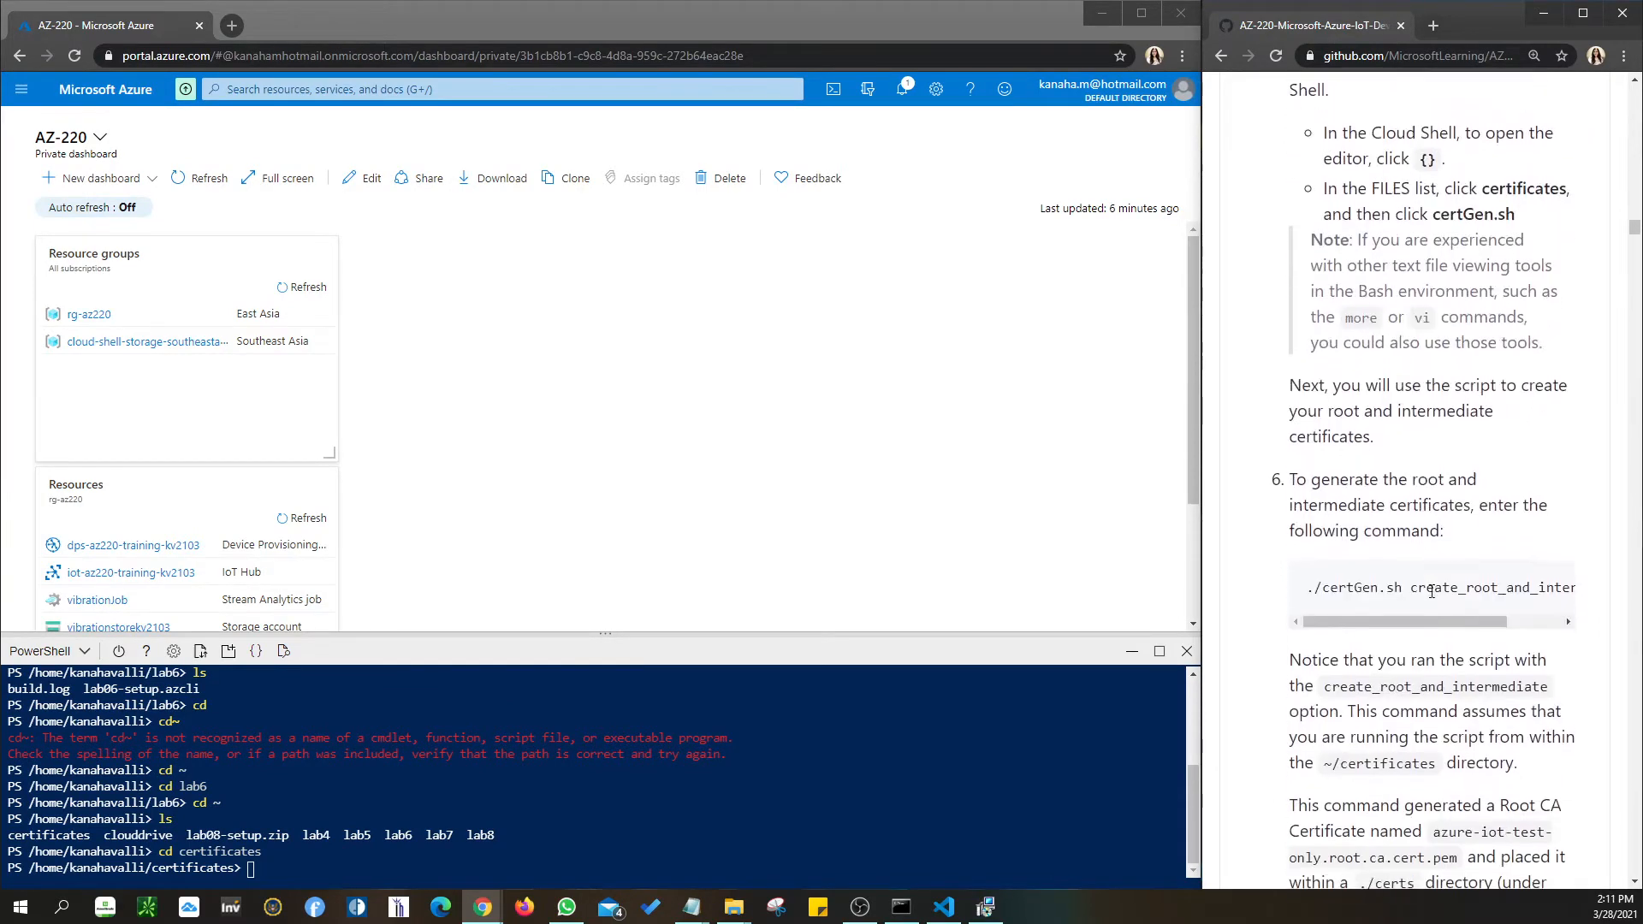
click(252, 868)
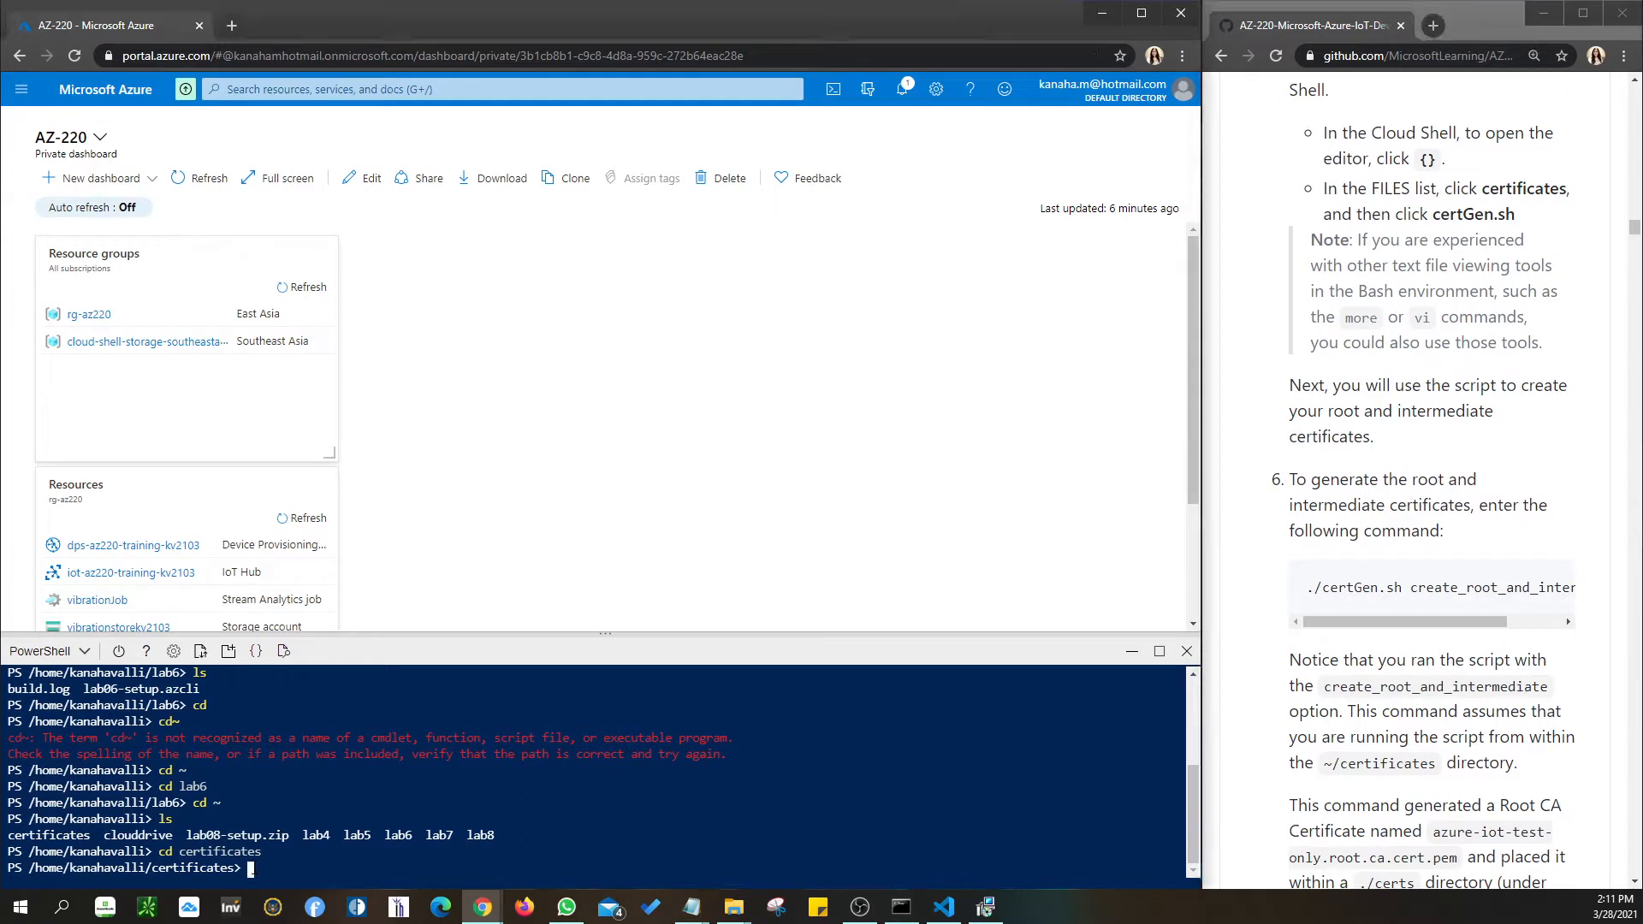
text(ls)
key(Return)
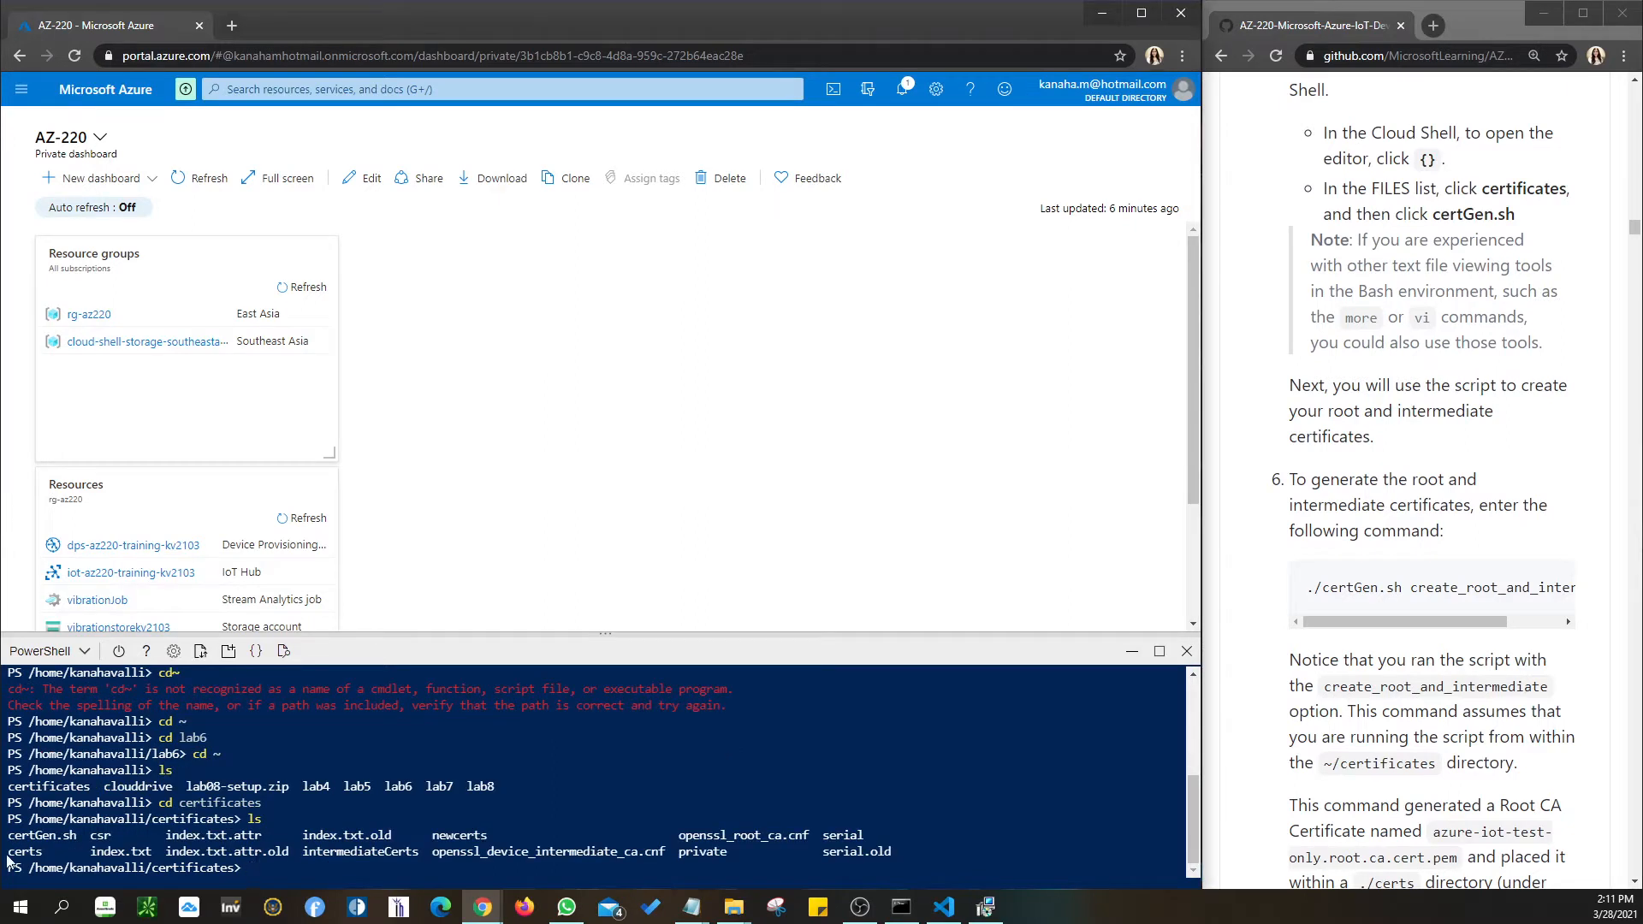
drag(8, 835, 77, 835)
Highlight the certGen.sh root and intermediate certificate command in step 6 and the root certificate download command in step 7.
scroll(1408, 445, down, 1)
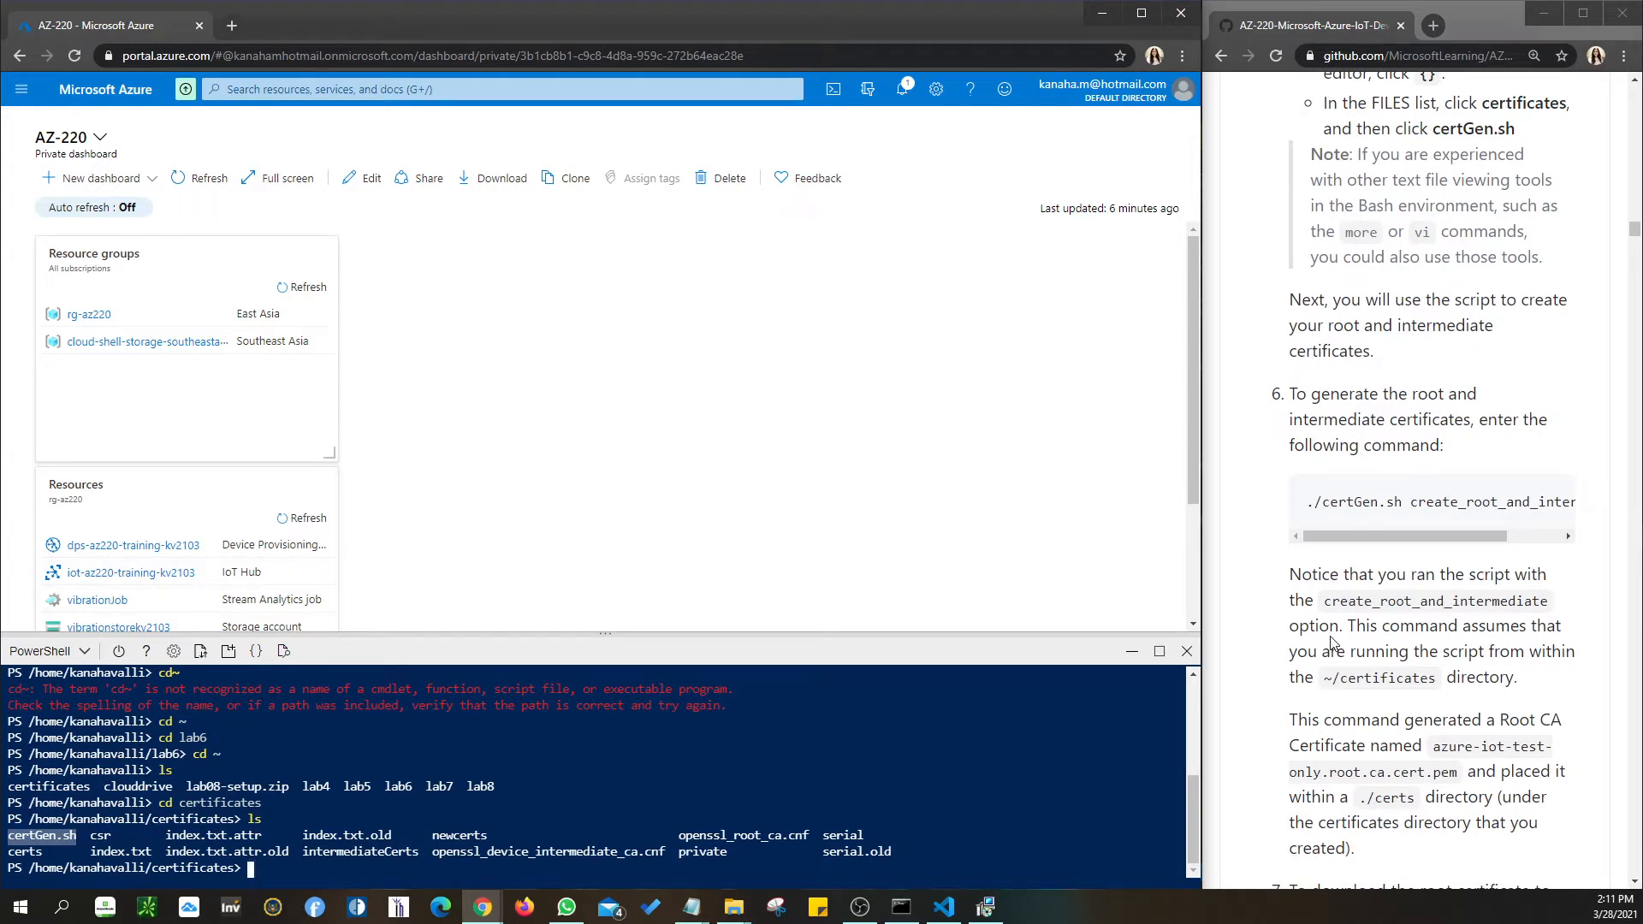
drag(1307, 501, 1535, 494)
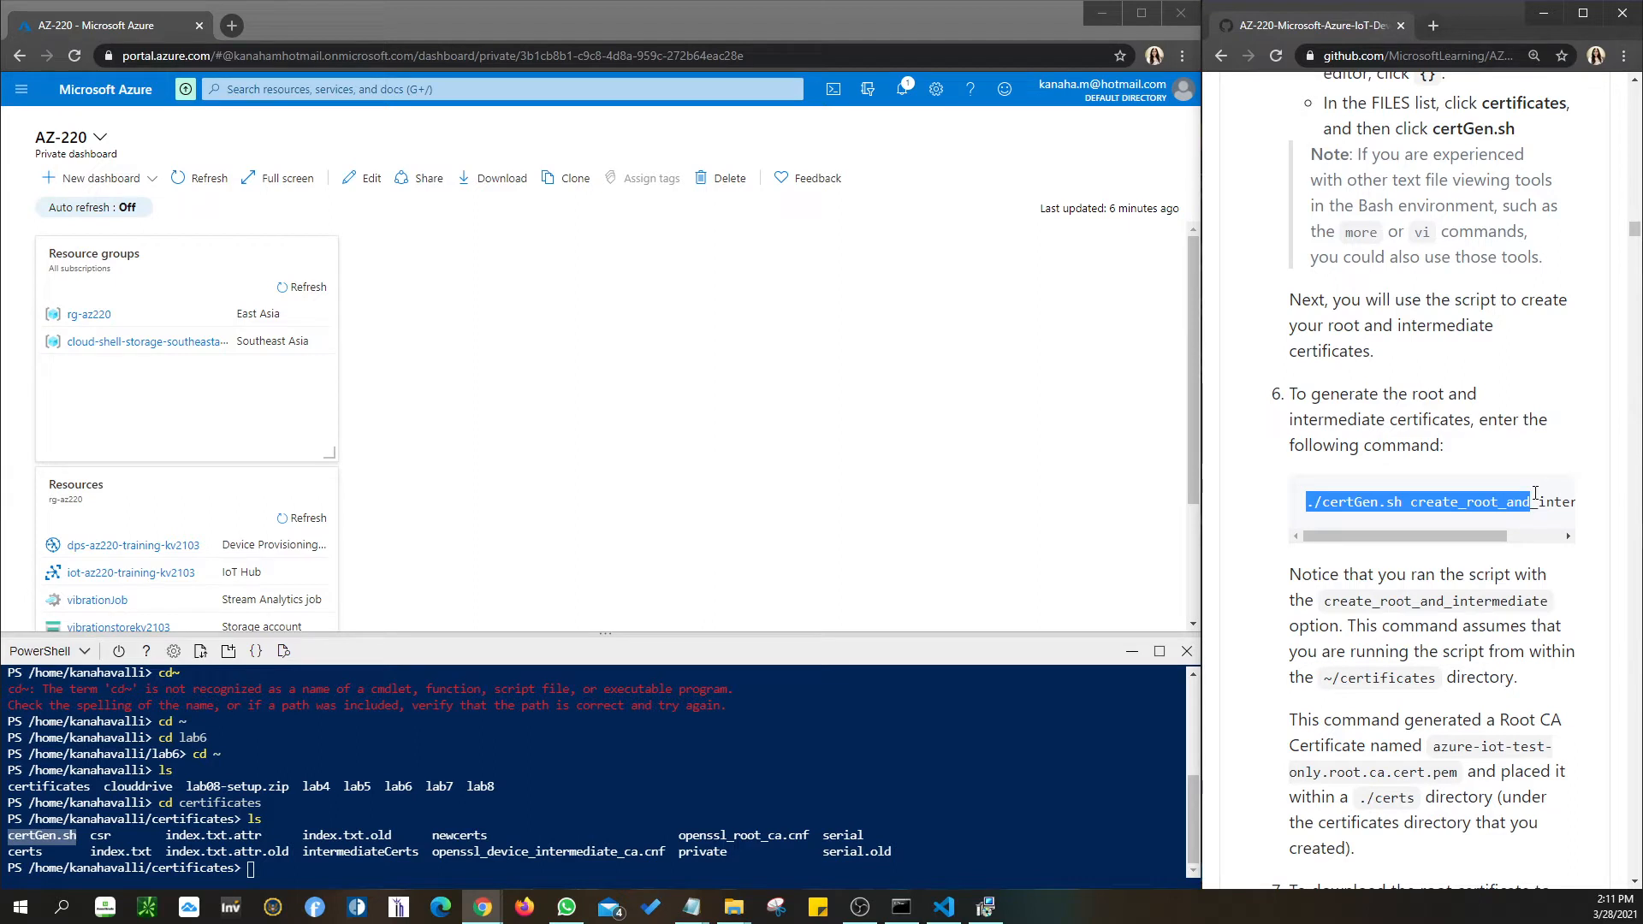
scroll(1530, 498, down, 4)
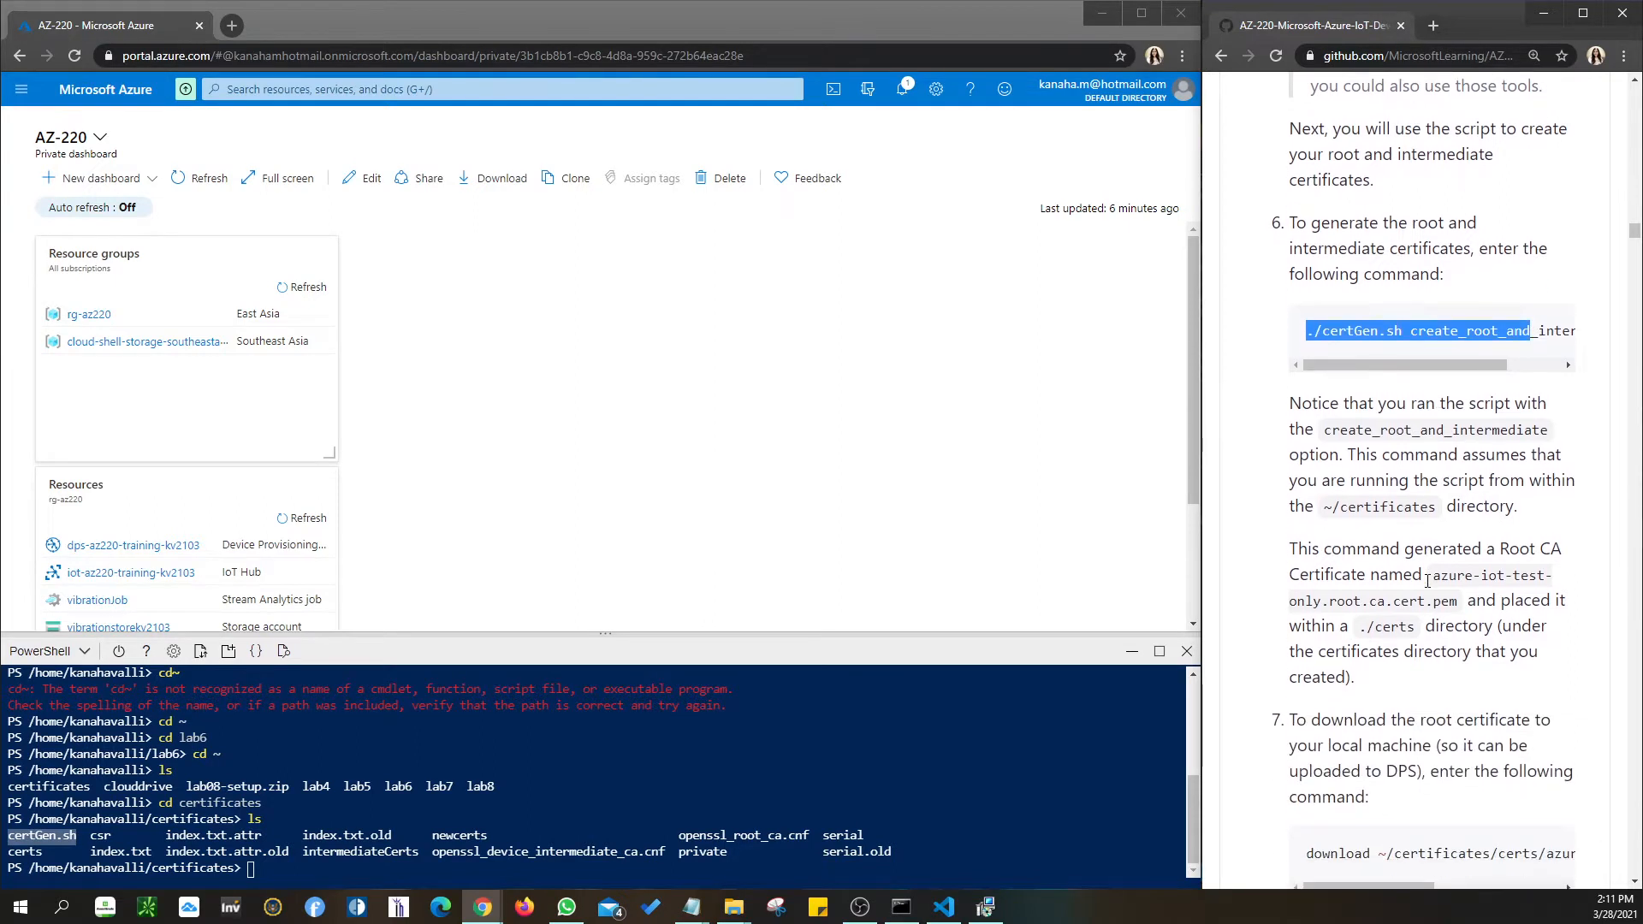
scroll(1427, 587, down, 1)
drag(1307, 597, 1556, 593)
Open the Certificates page of the dps-az220-training-kv2103 Device Provisioning Service, following Task 2 of the lab.
scroll(1357, 588, down, 5)
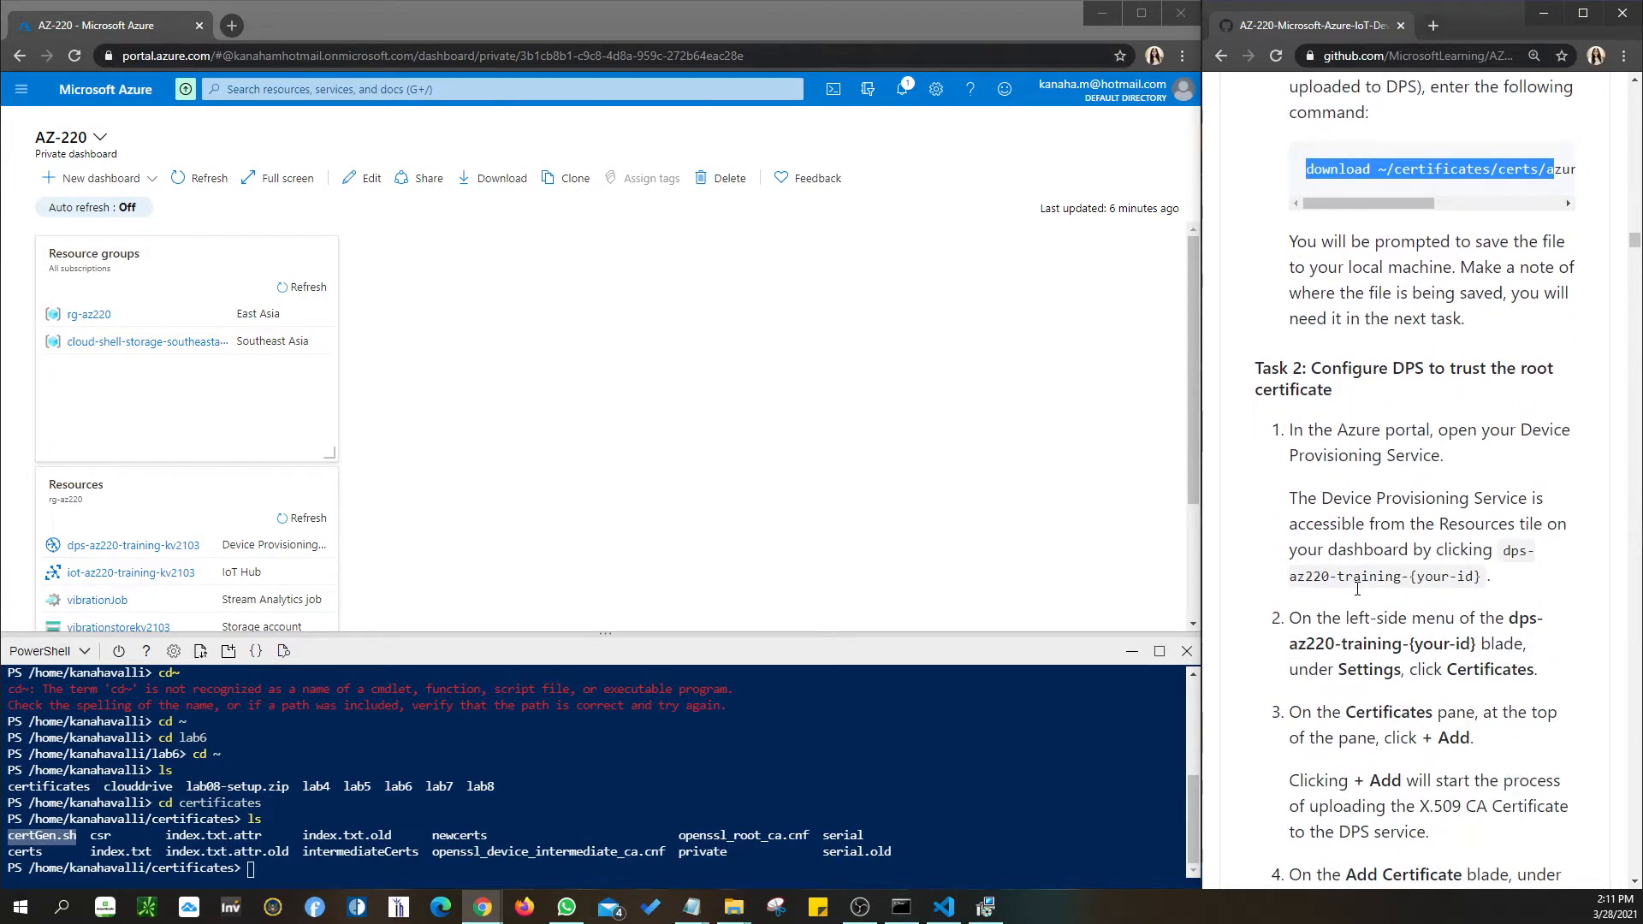
scroll(1357, 588, down, 1)
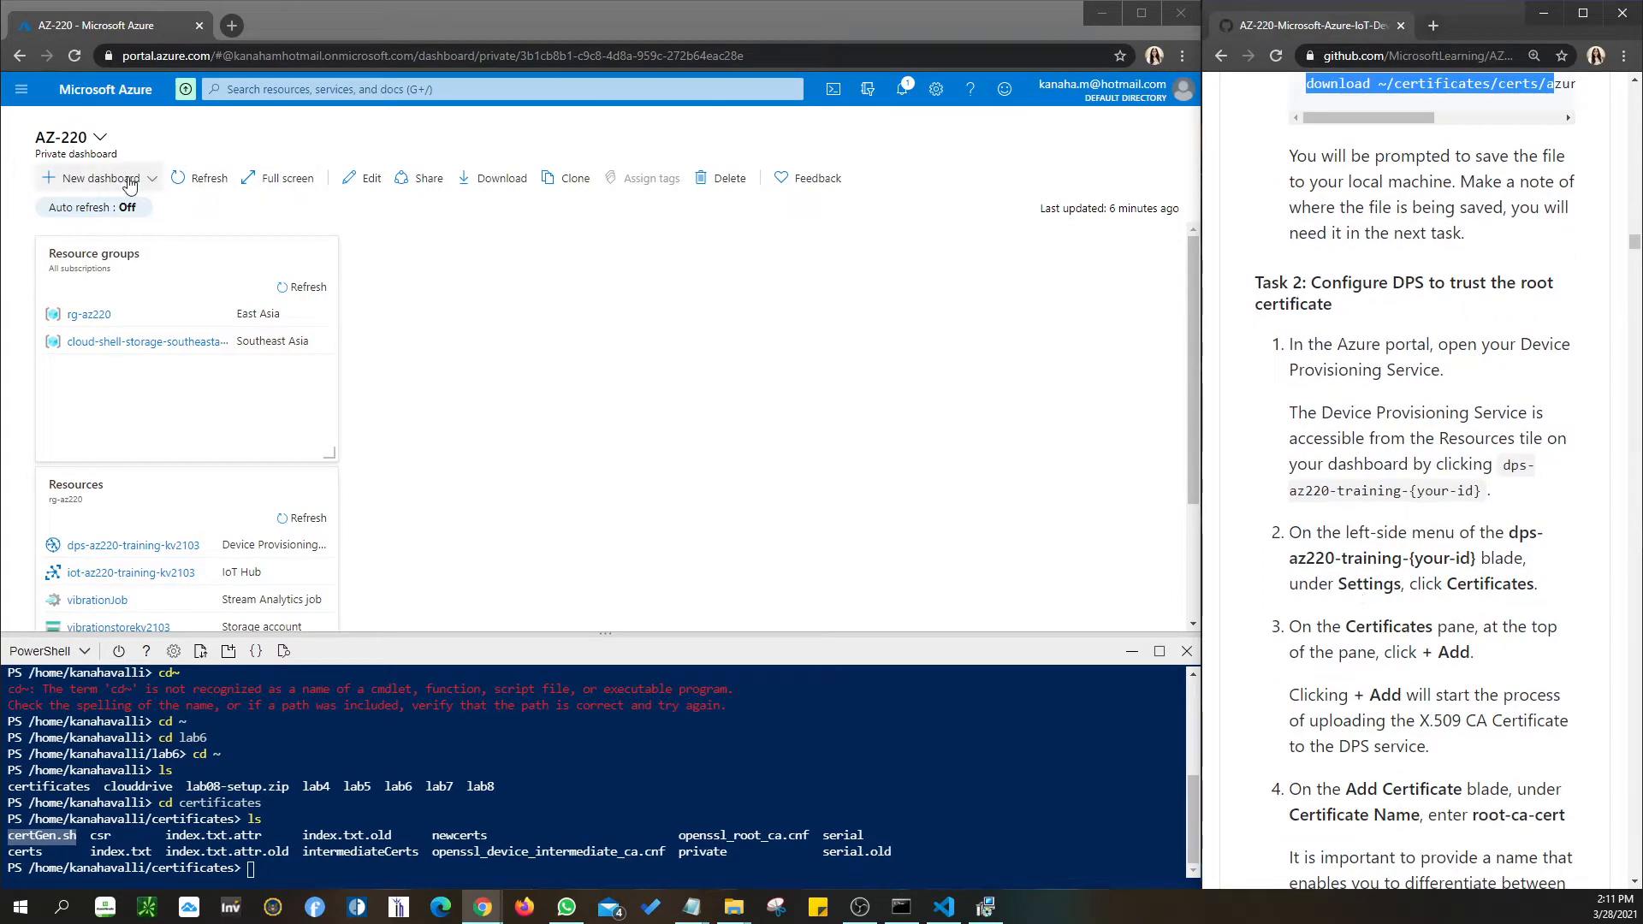
click(119, 547)
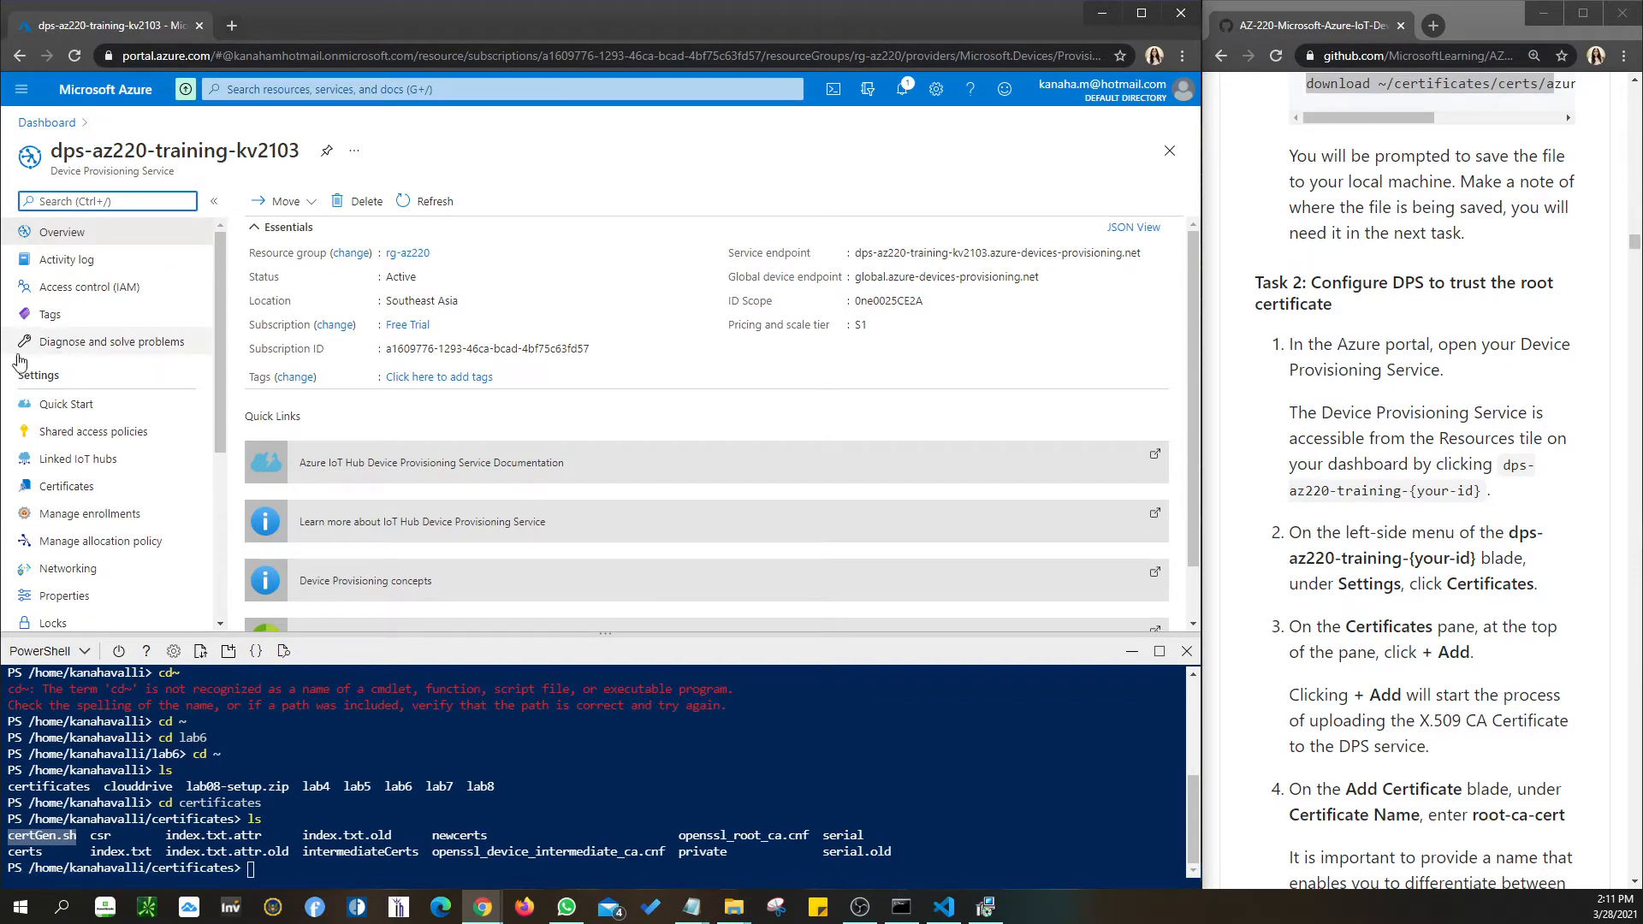
click(79, 495)
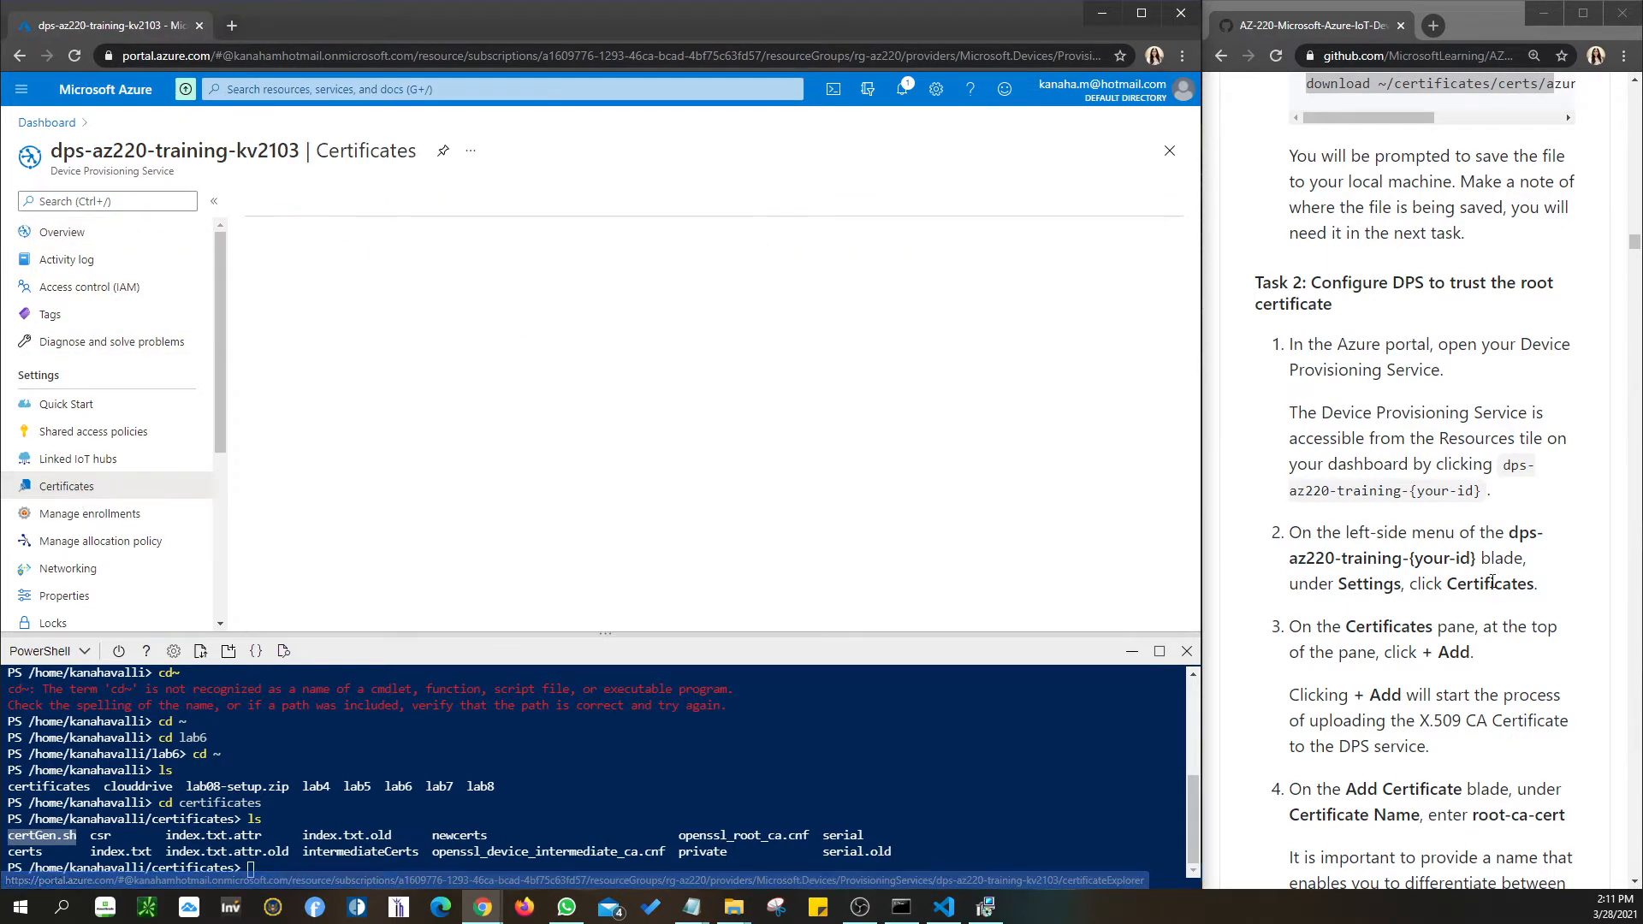
scroll(1493, 582, down, 1)
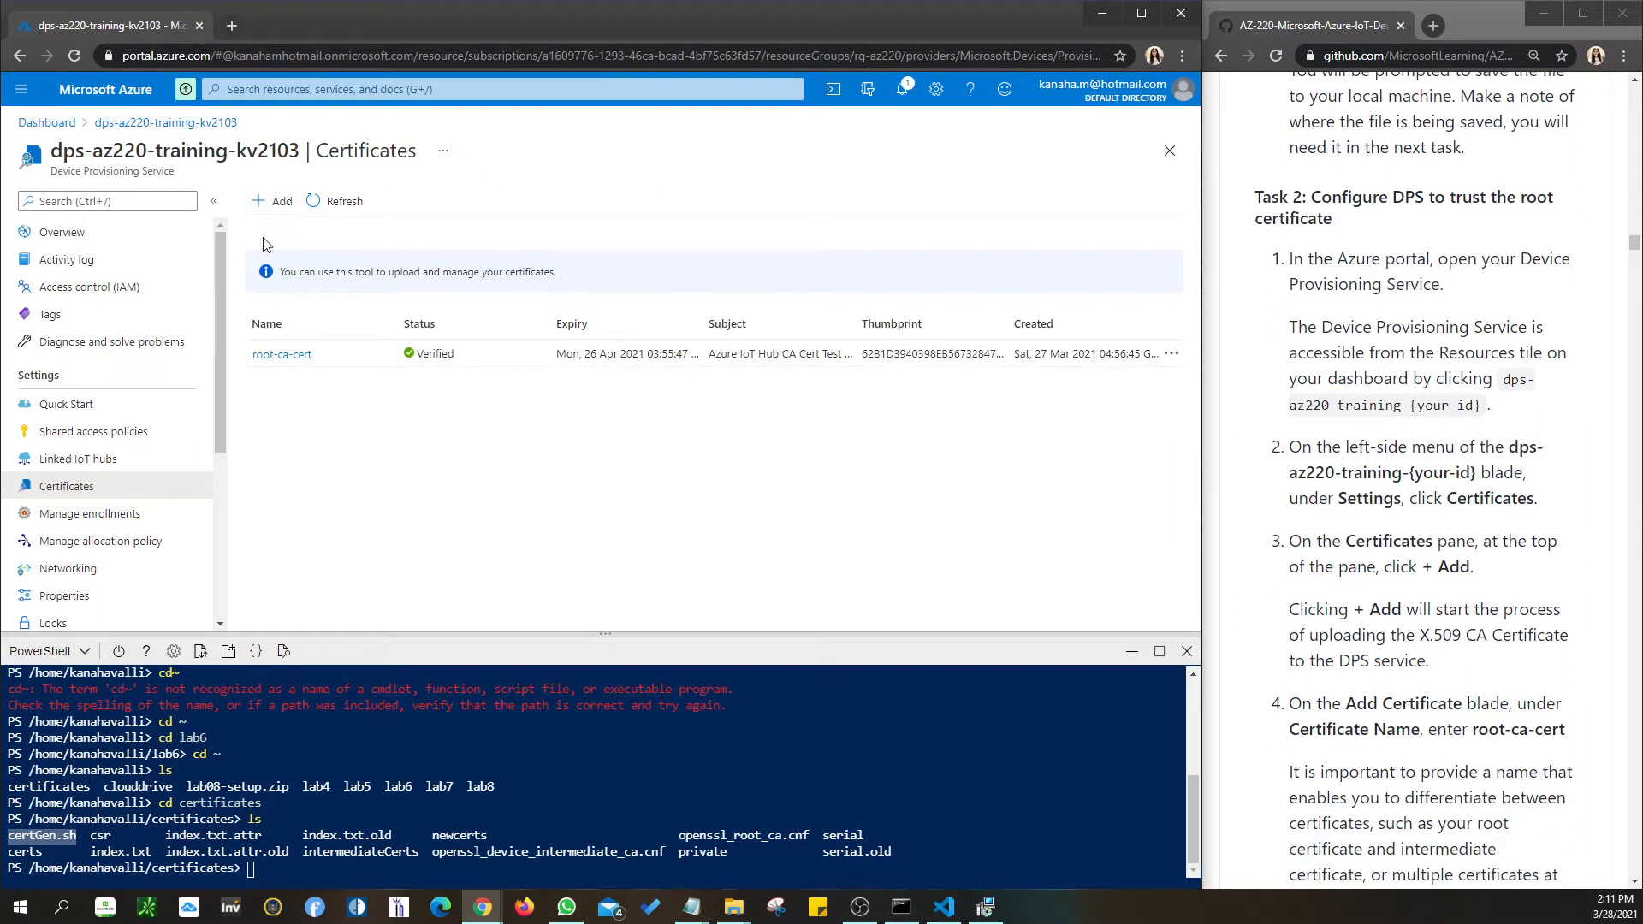
Start adding a certificate and highlight root-ca-cert in step 4 as the value for Certificate Name.
click(267, 202)
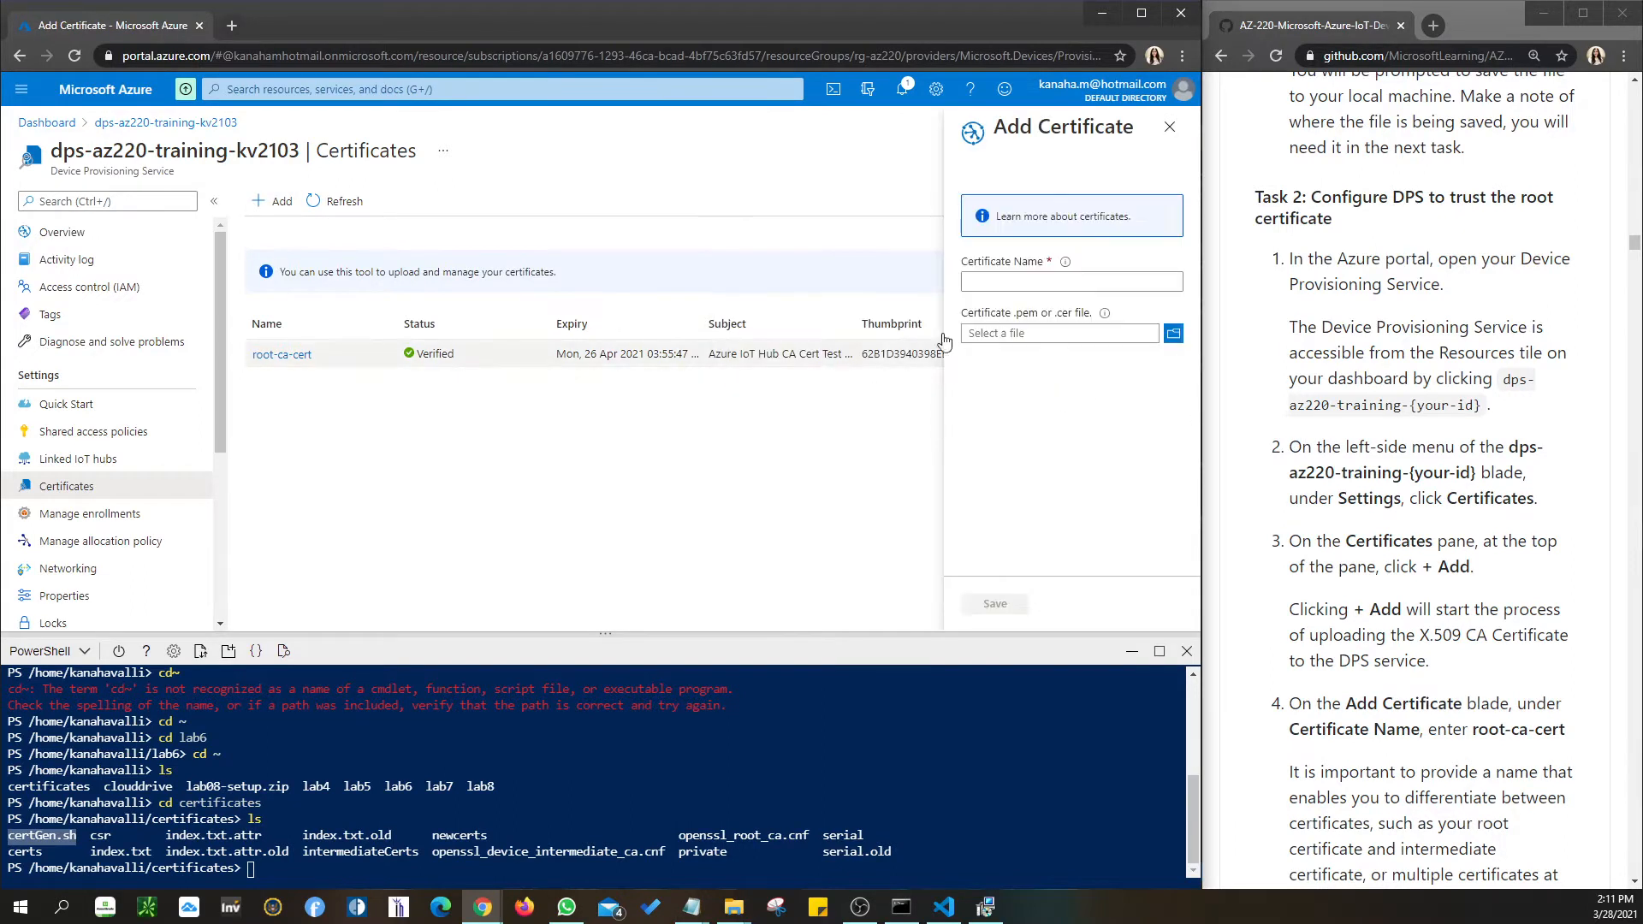
scroll(1442, 570, down, 2)
scroll(1442, 570, down, 2)
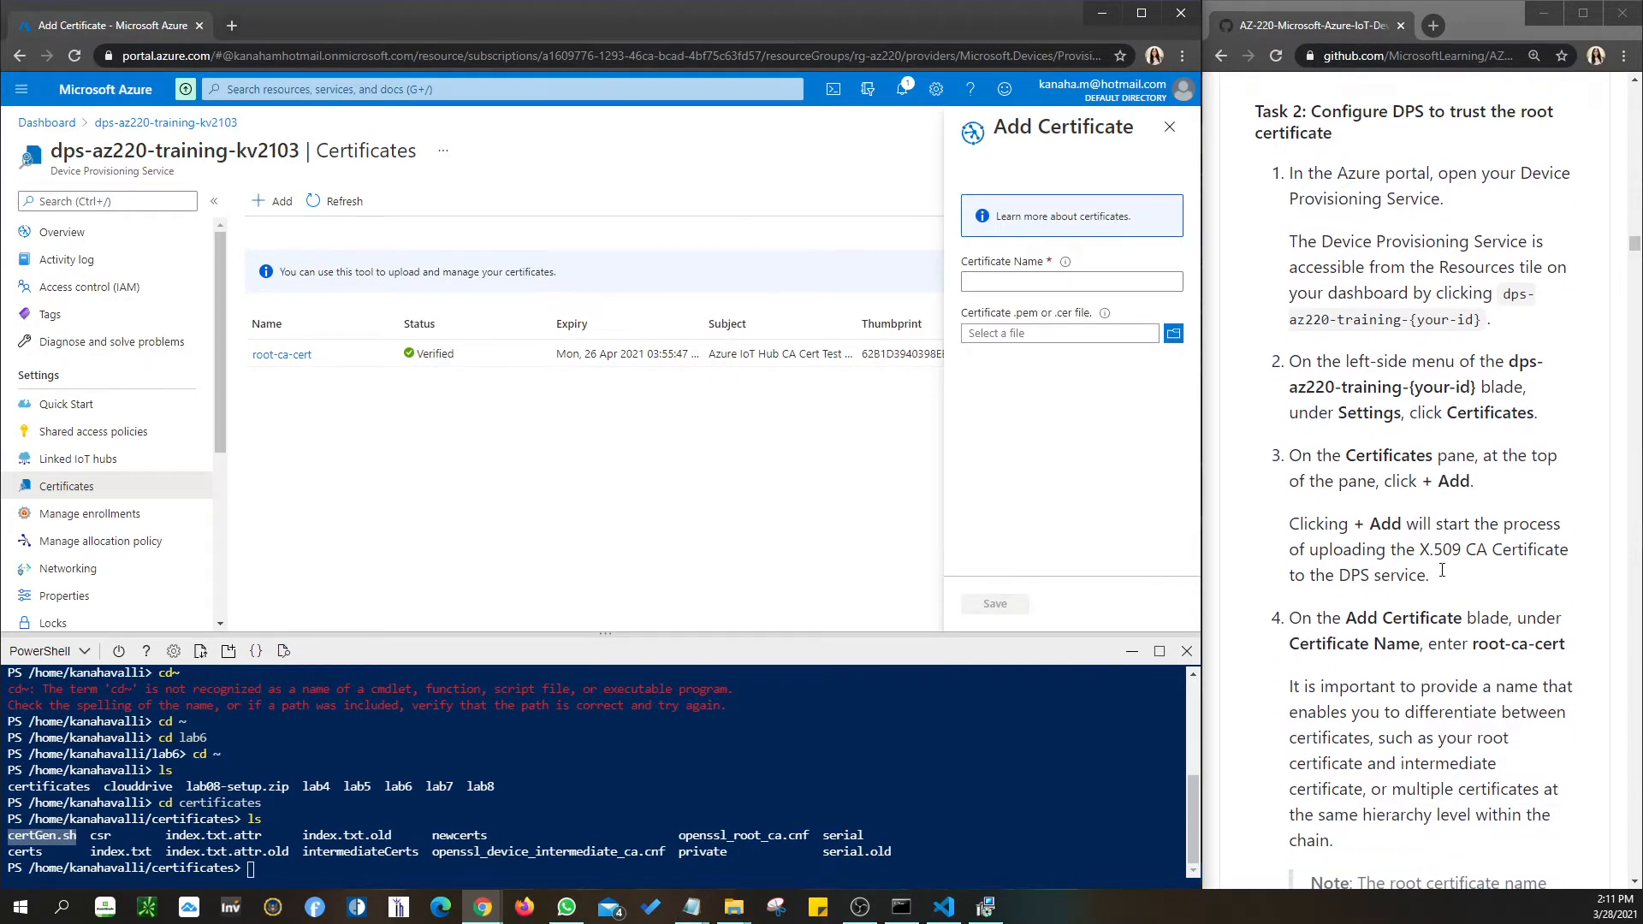
drag(1472, 560, 1569, 561)
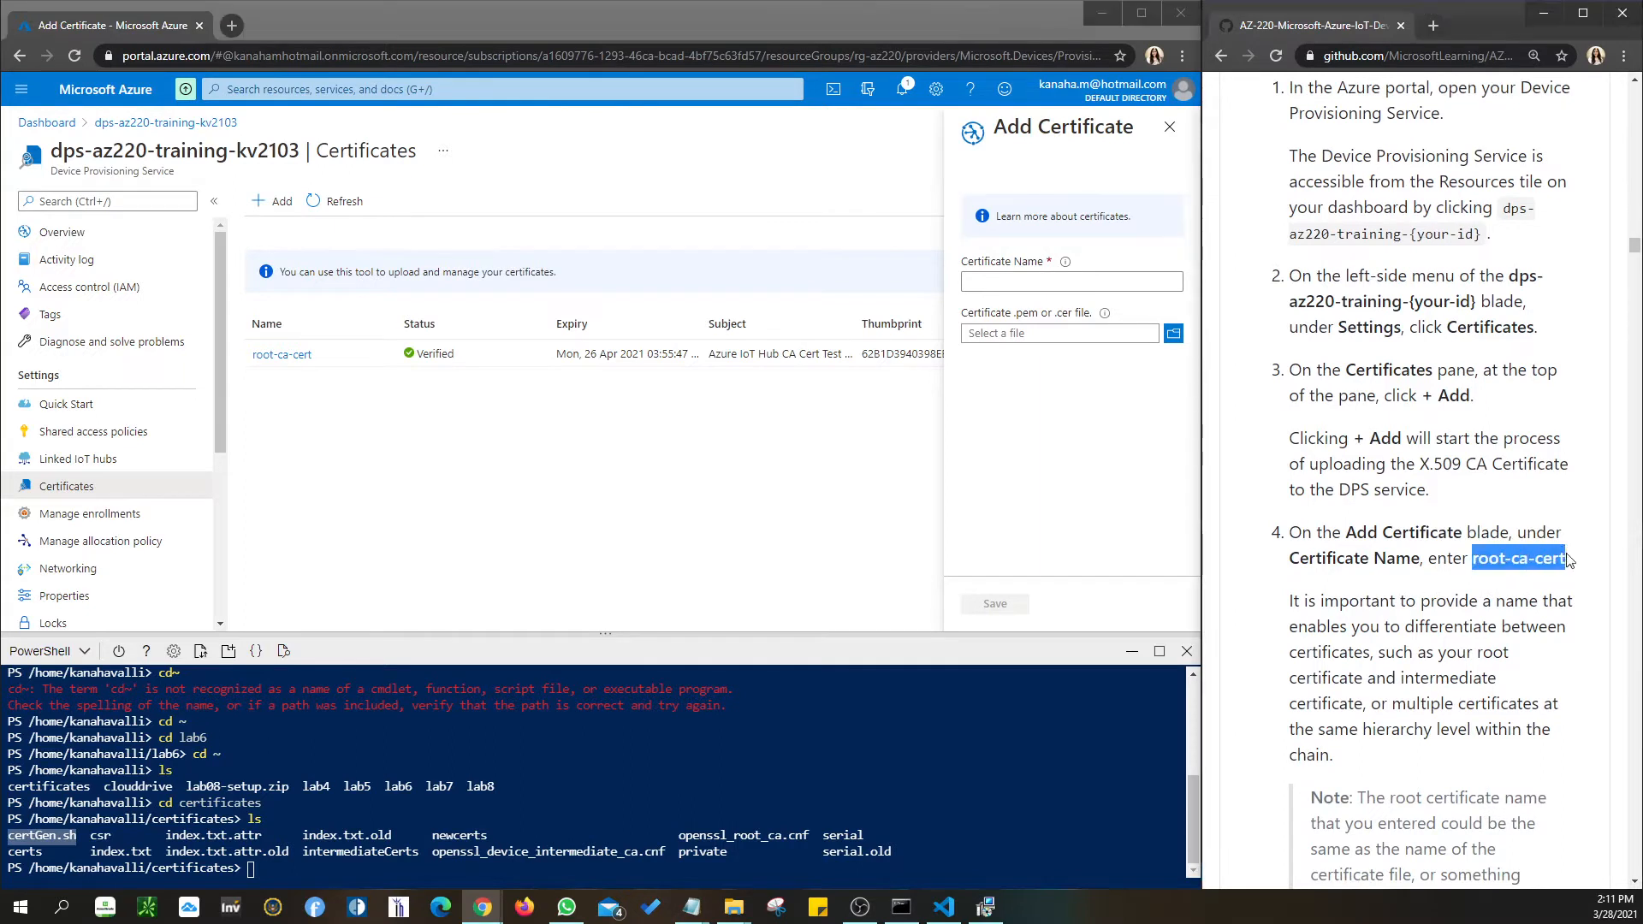
click(982, 290)
Review how step 5 selects the certificate file and highlight the full root certificate download command in step 7 of Task 1.
scroll(1393, 599, down, 4)
scroll(1393, 599, down, 2)
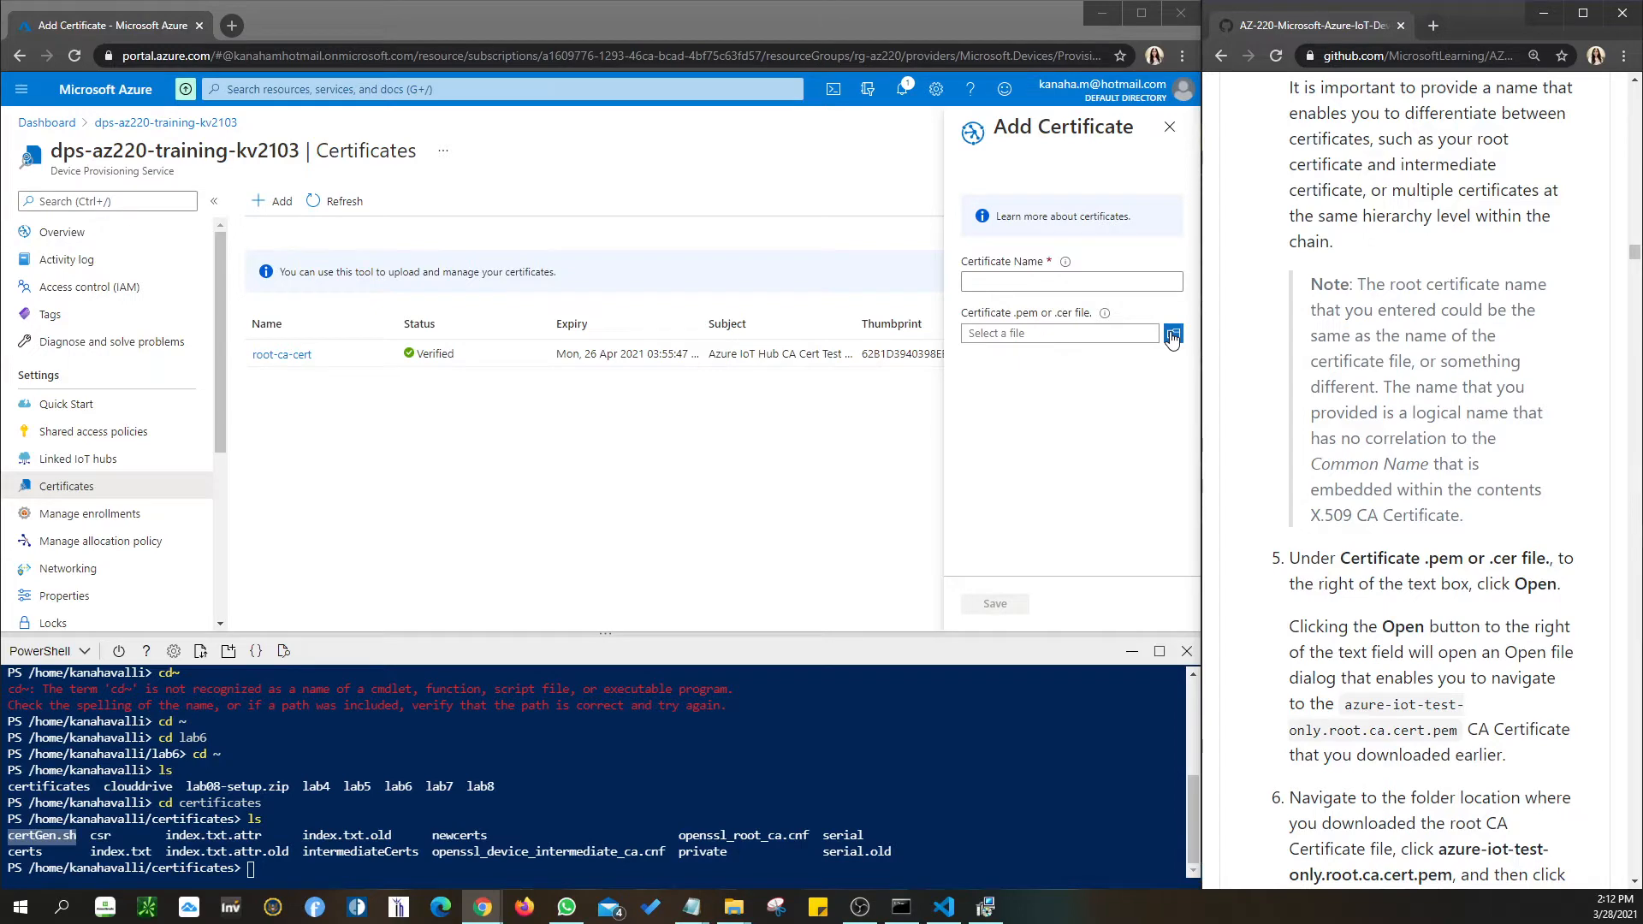
scroll(1414, 465, up, 12)
drag(1307, 340, 1592, 340)
drag(1503, 373, 1369, 376)
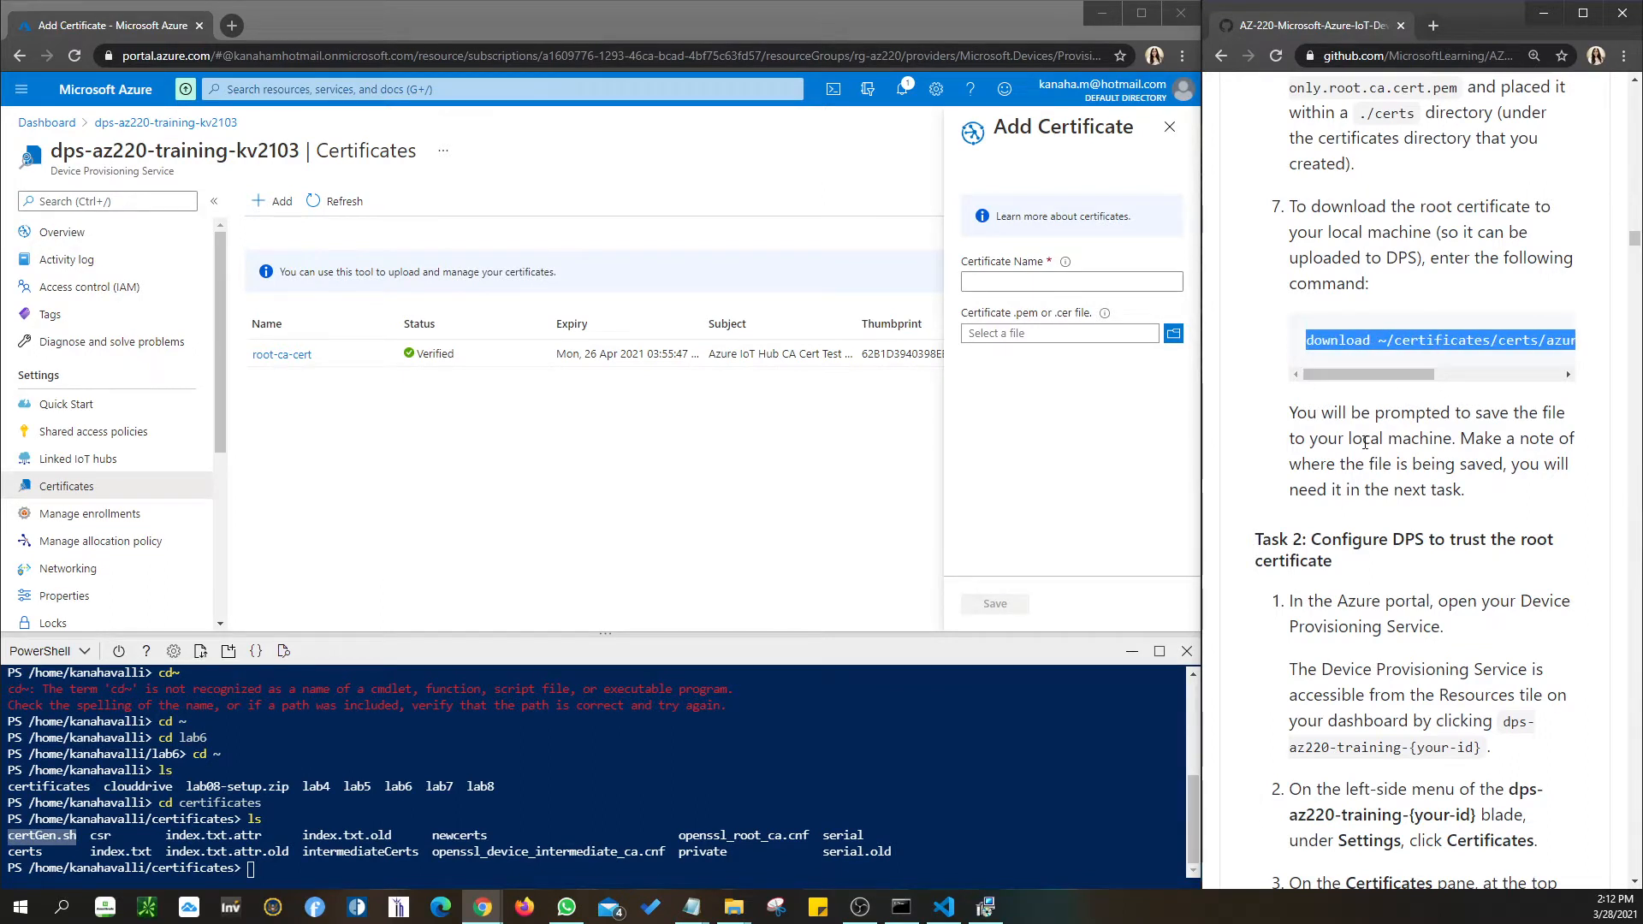
Browse to azure-iot-test-only.root.ca.cert.pem in the Desktop IoT folder for the certificate file, and close the Add Certificate pane without saving.
scroll(1365, 439, down, 3)
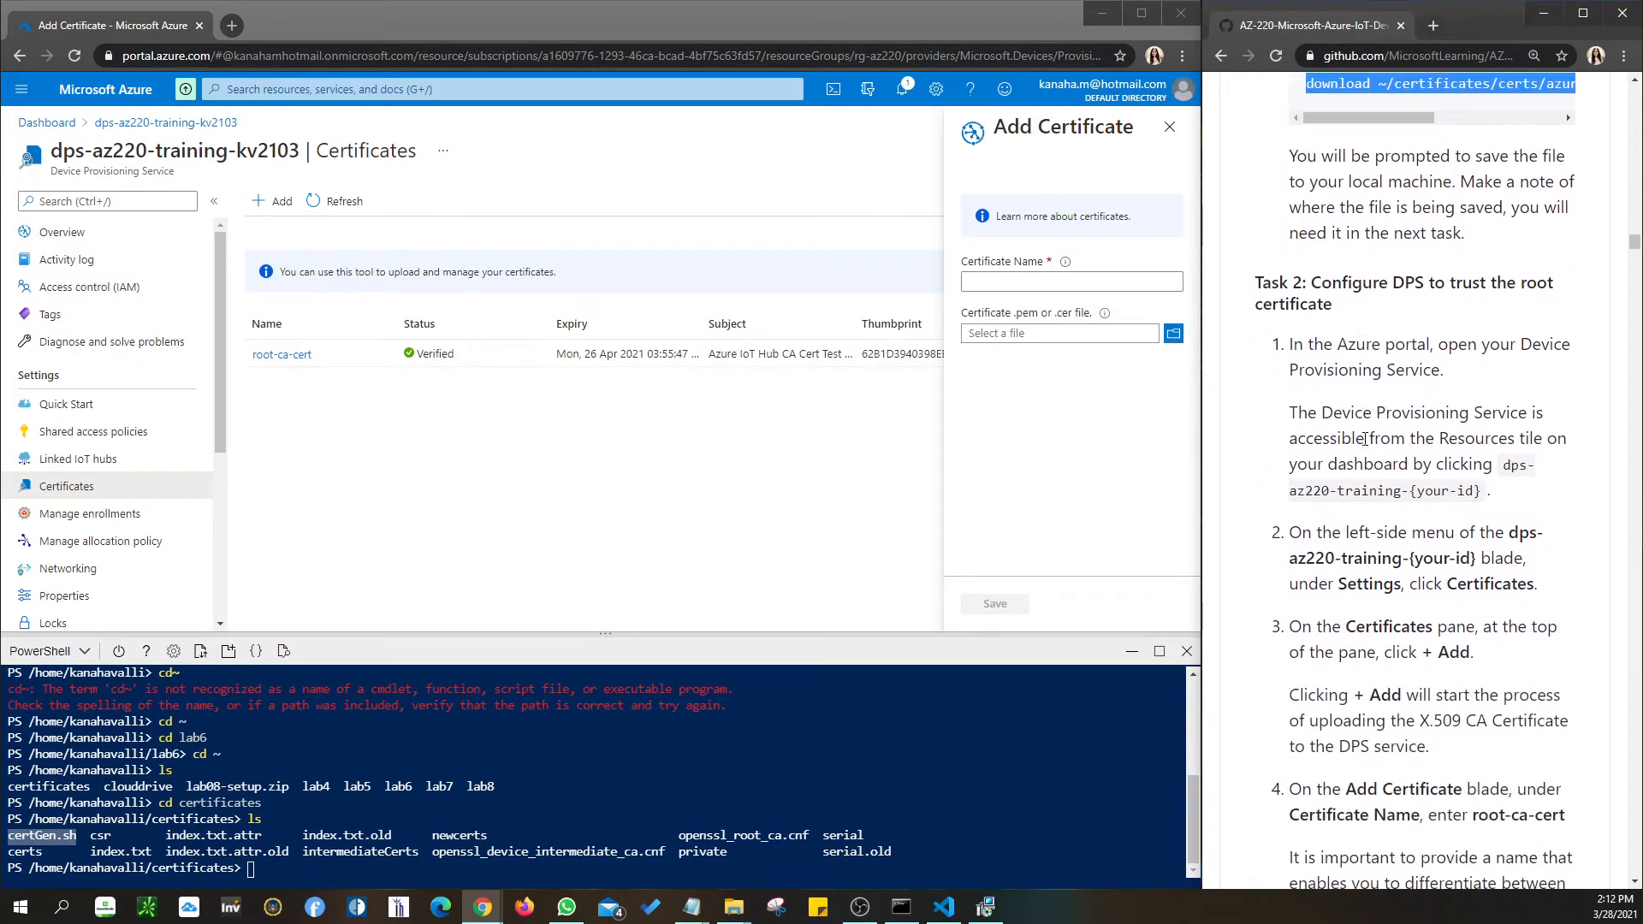
scroll(1365, 440, down, 6)
scroll(1365, 439, down, 7)
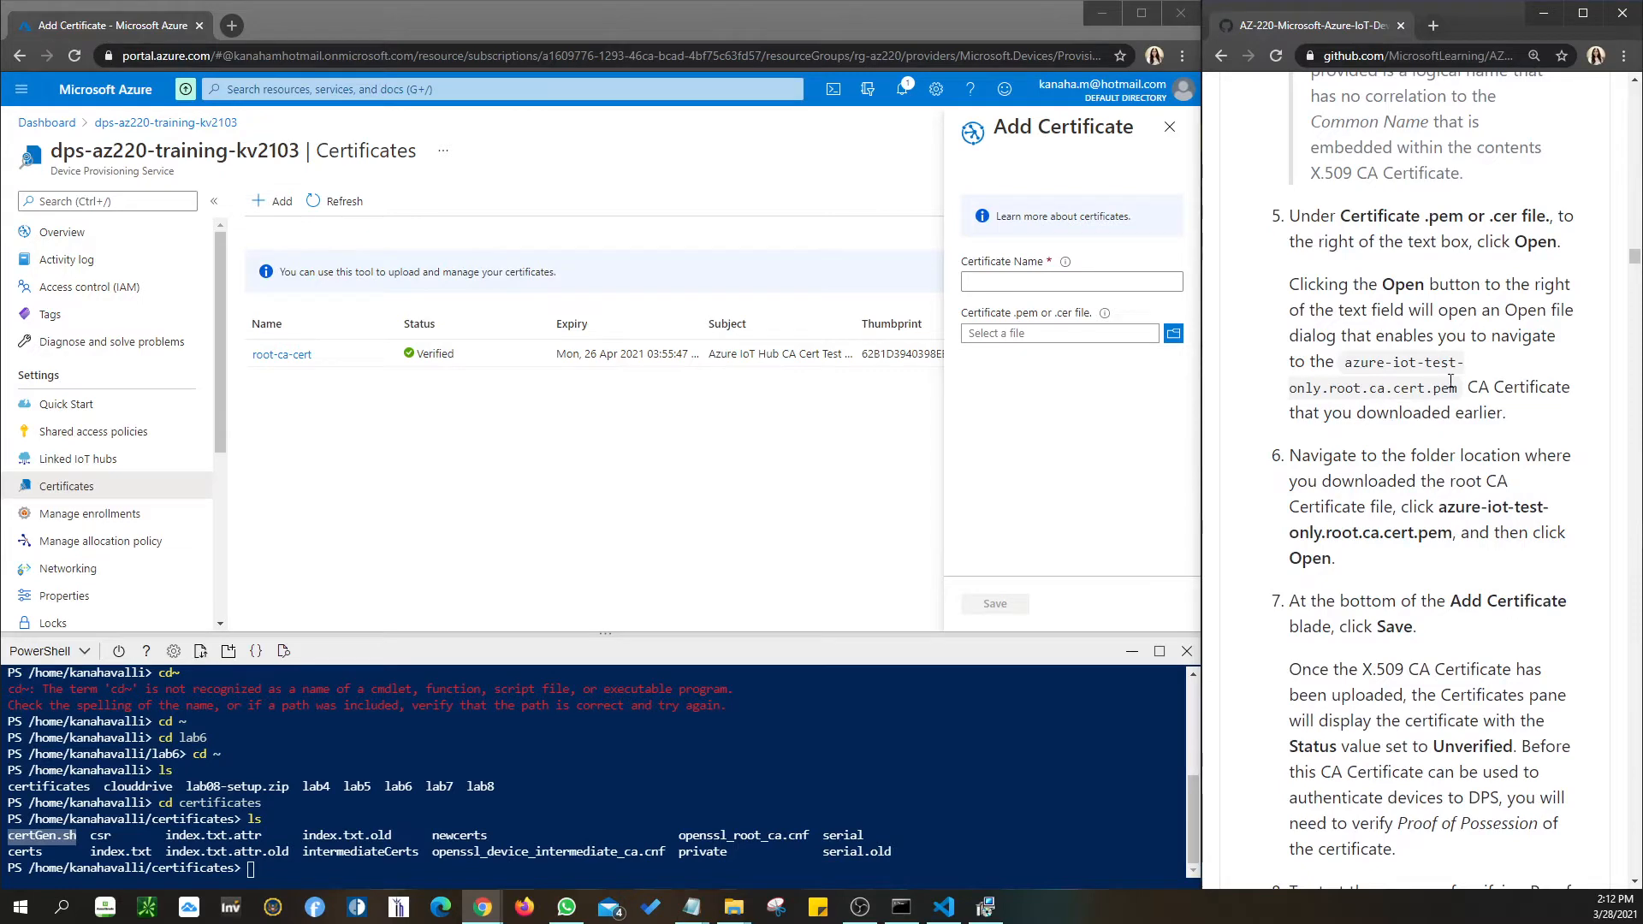
click(1173, 333)
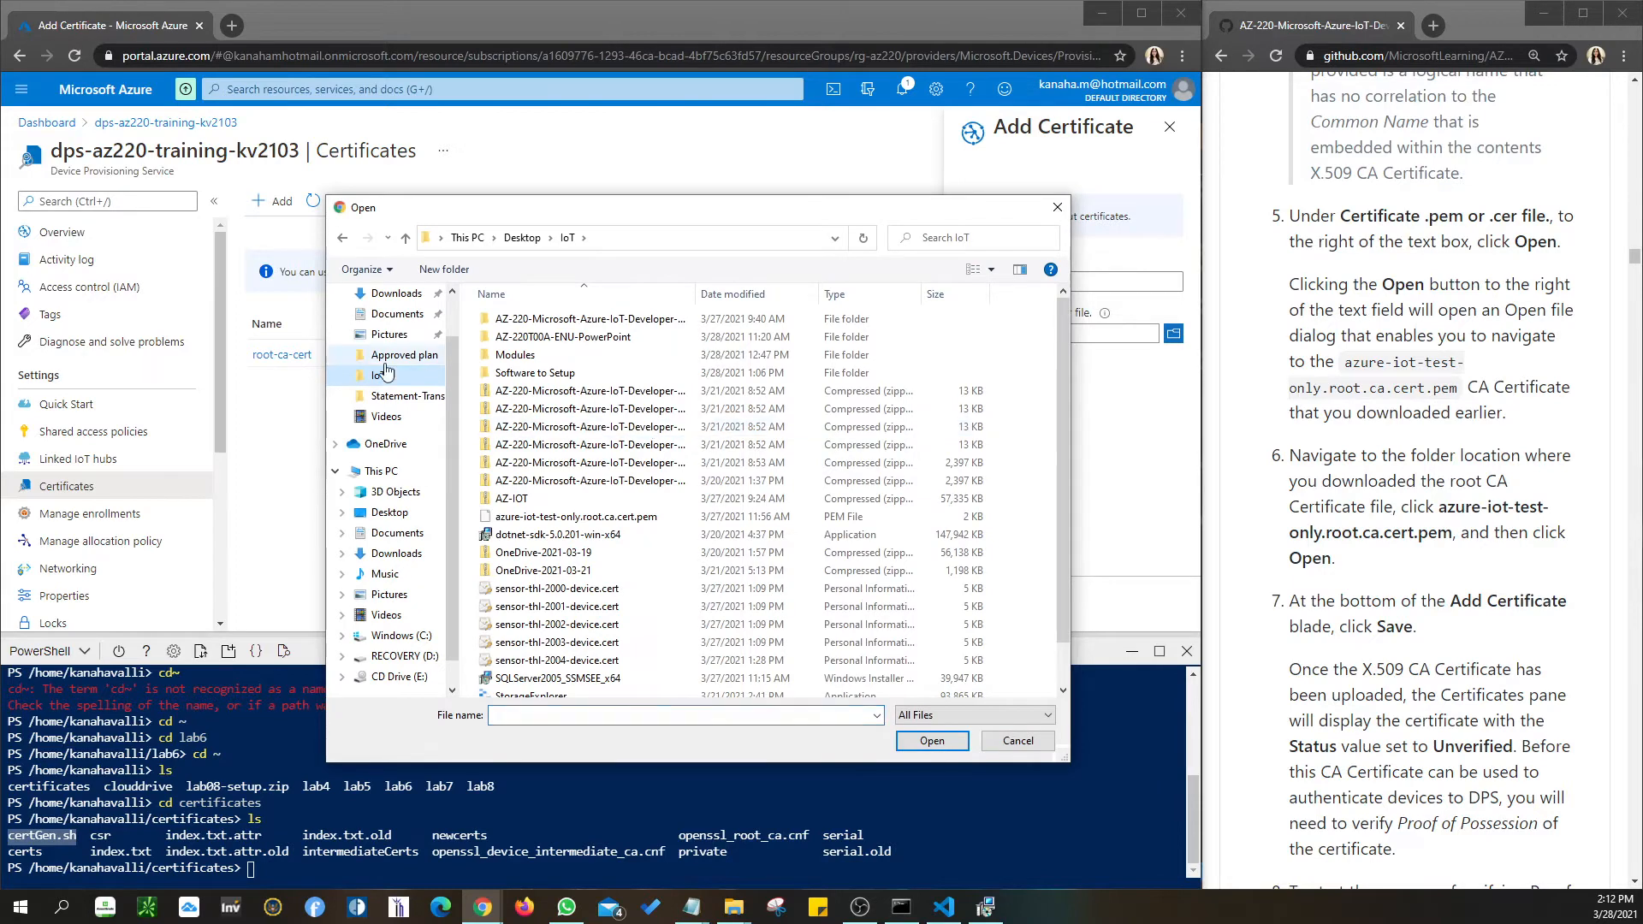
scroll(392, 434, up, 3)
scroll(599, 496, down, 1)
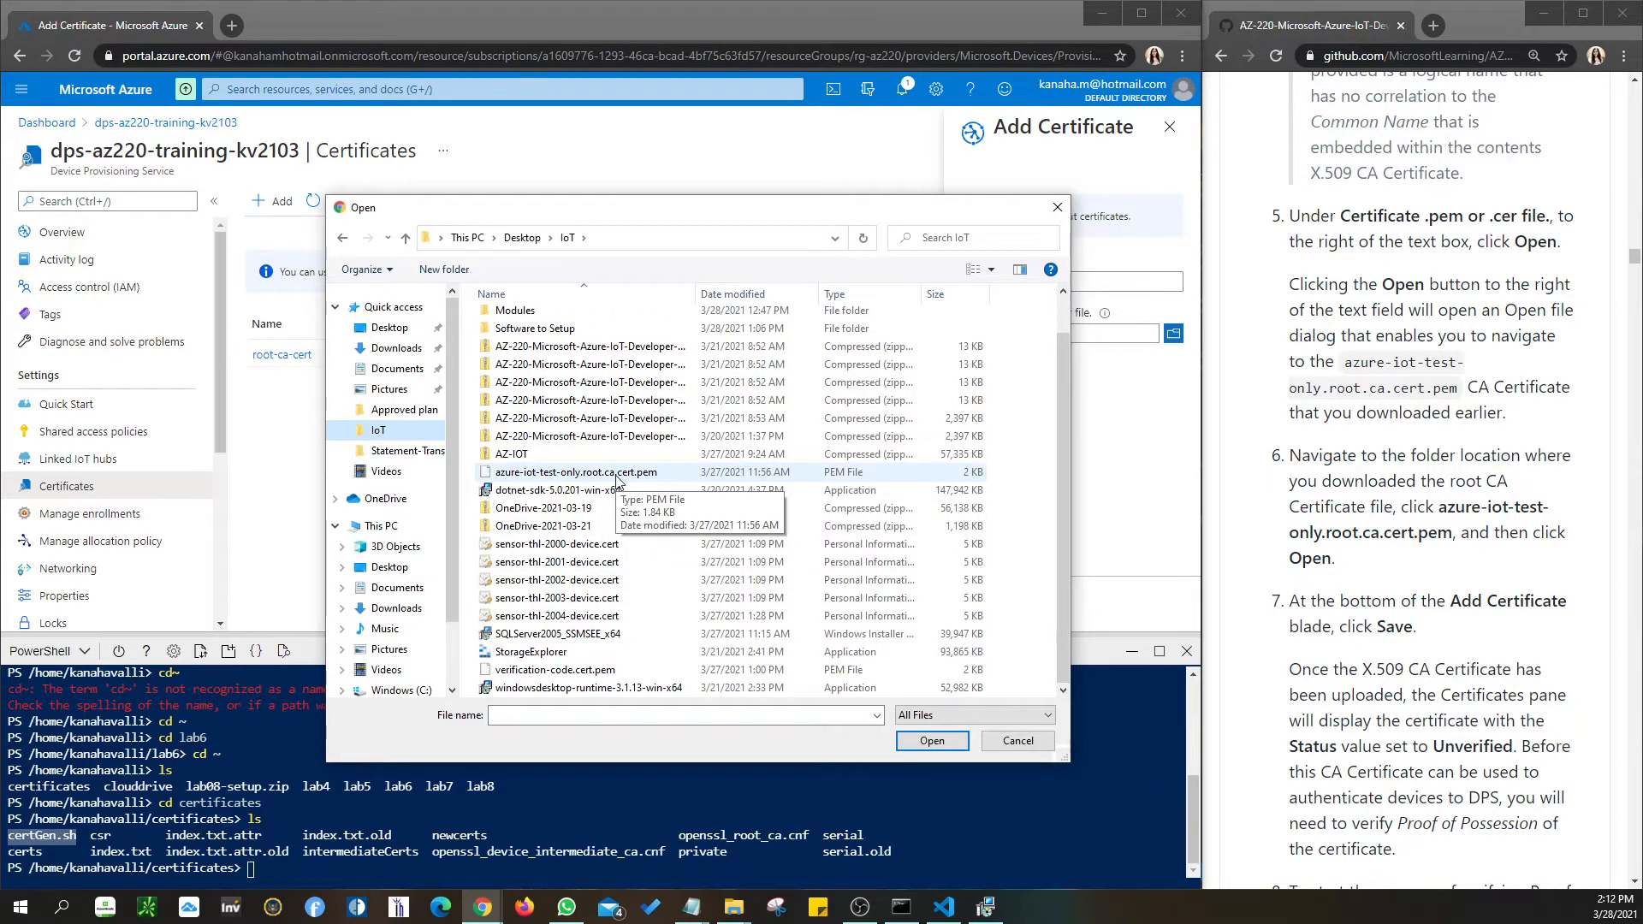
click(617, 479)
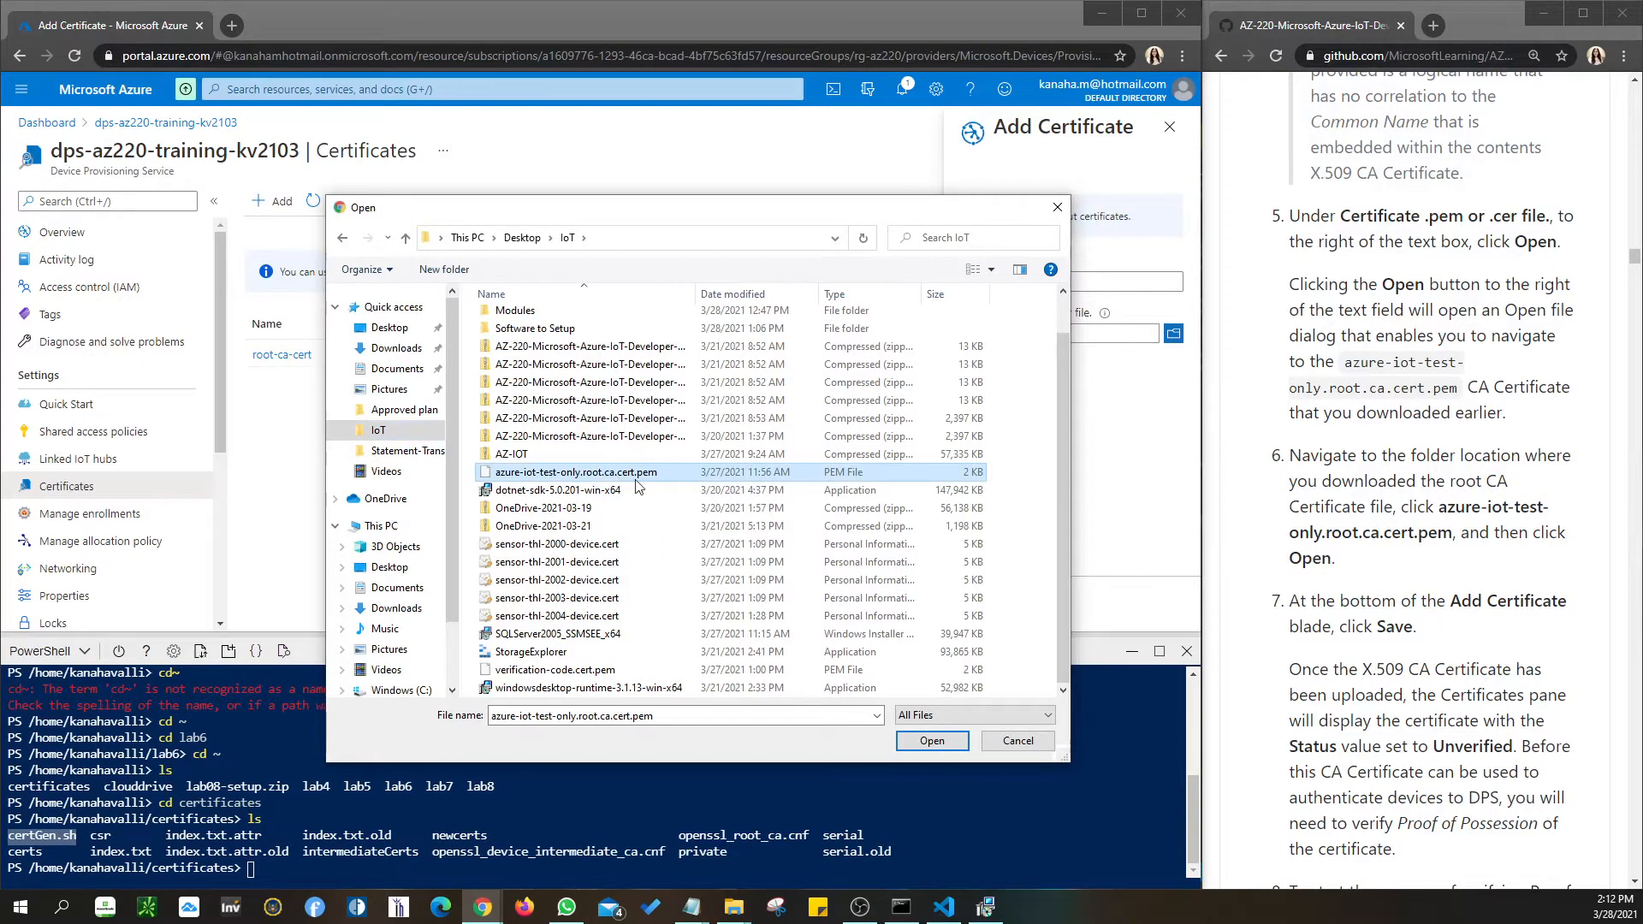
click(935, 744)
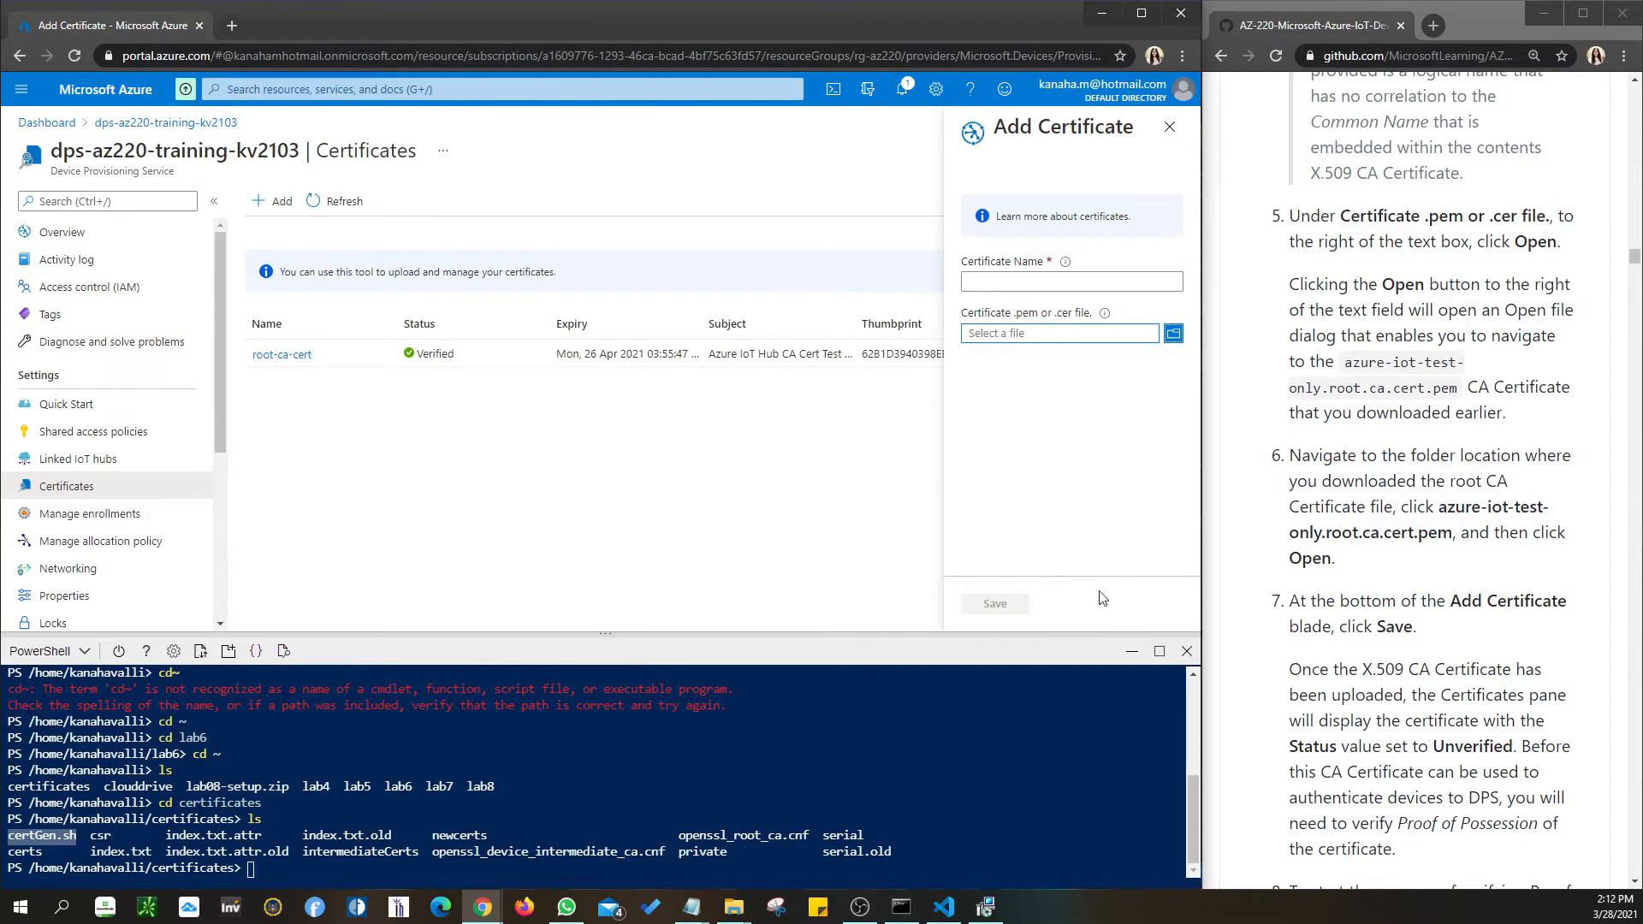
scroll(1370, 670, down, 4)
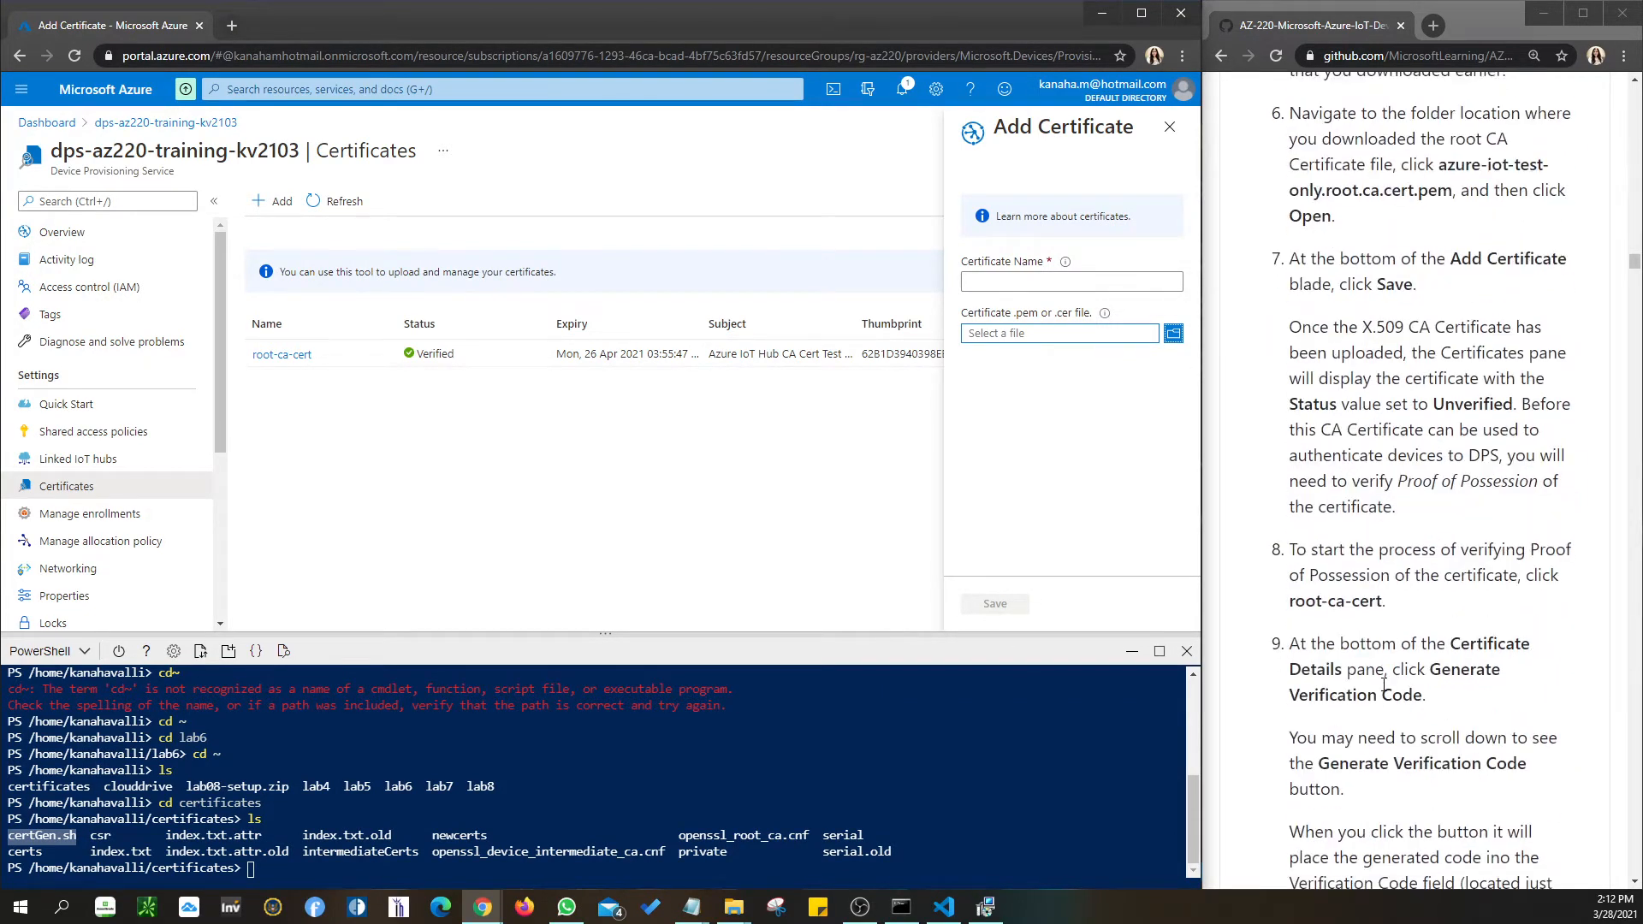
click(1169, 126)
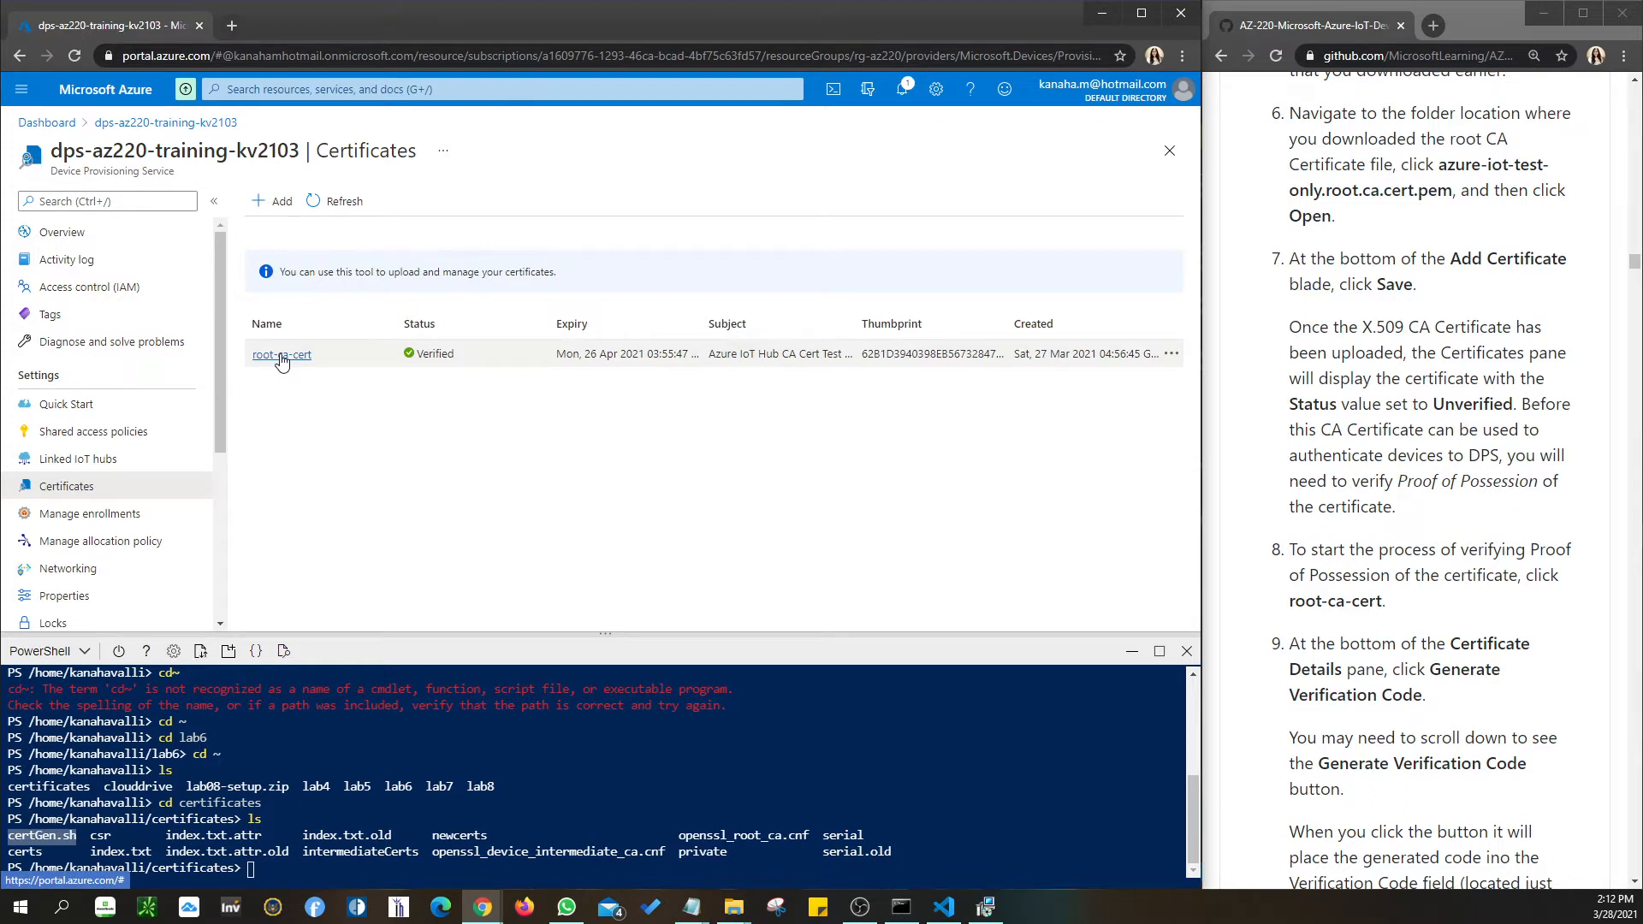
Open the root-ca-cert certificate details at the verification code section and read lab steps 9 and 10.
click(283, 359)
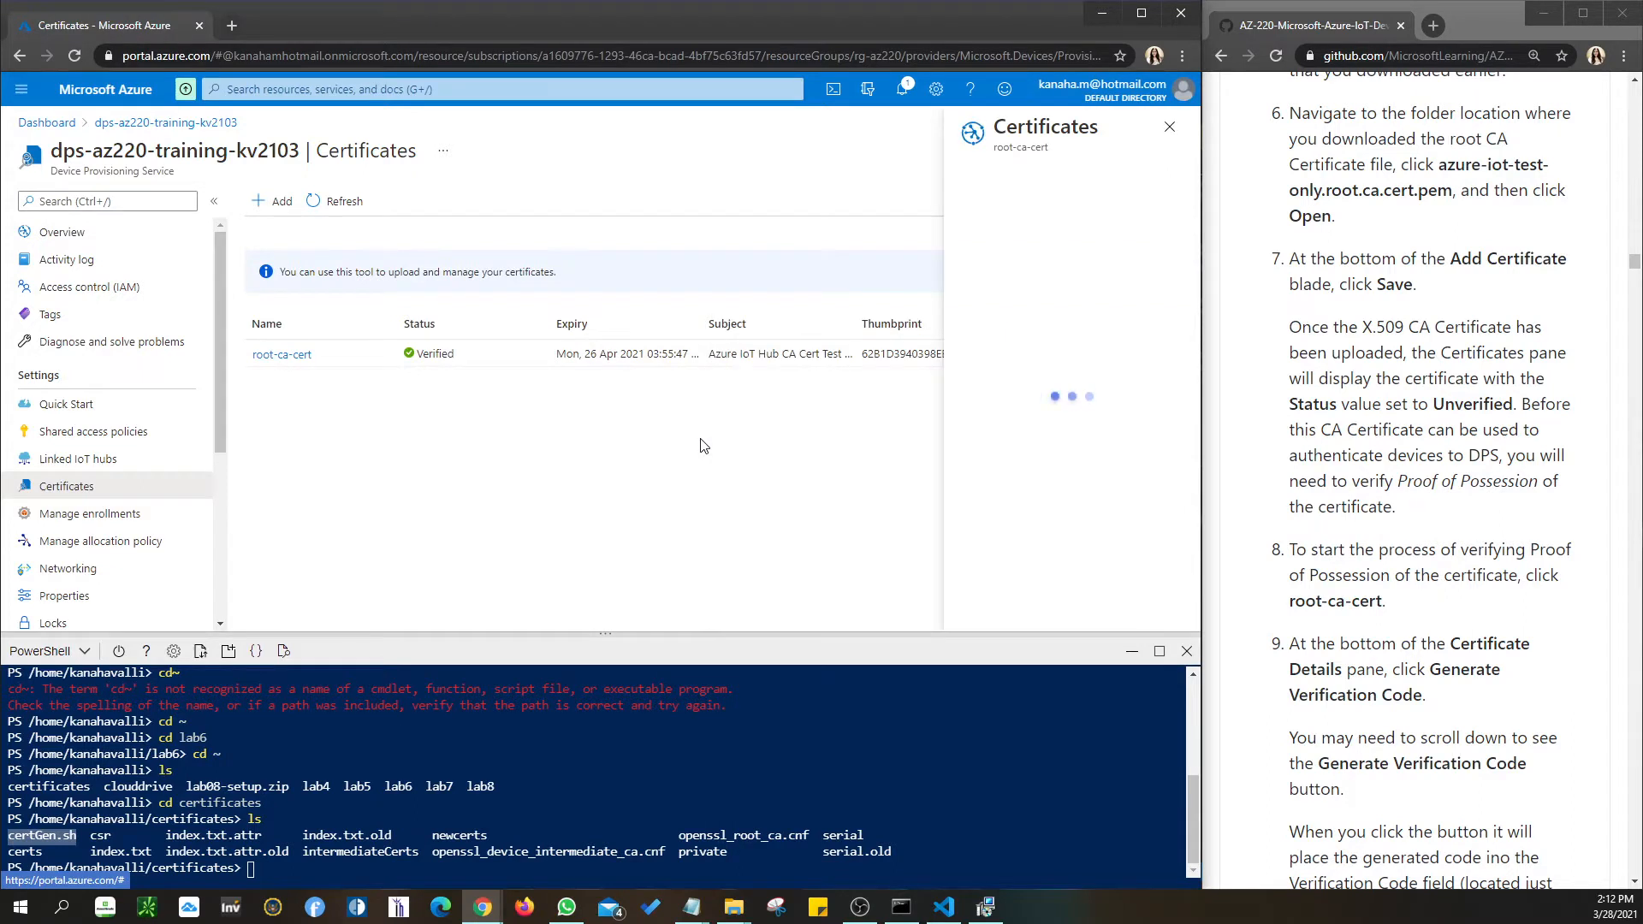
scroll(1003, 312, down, 3)
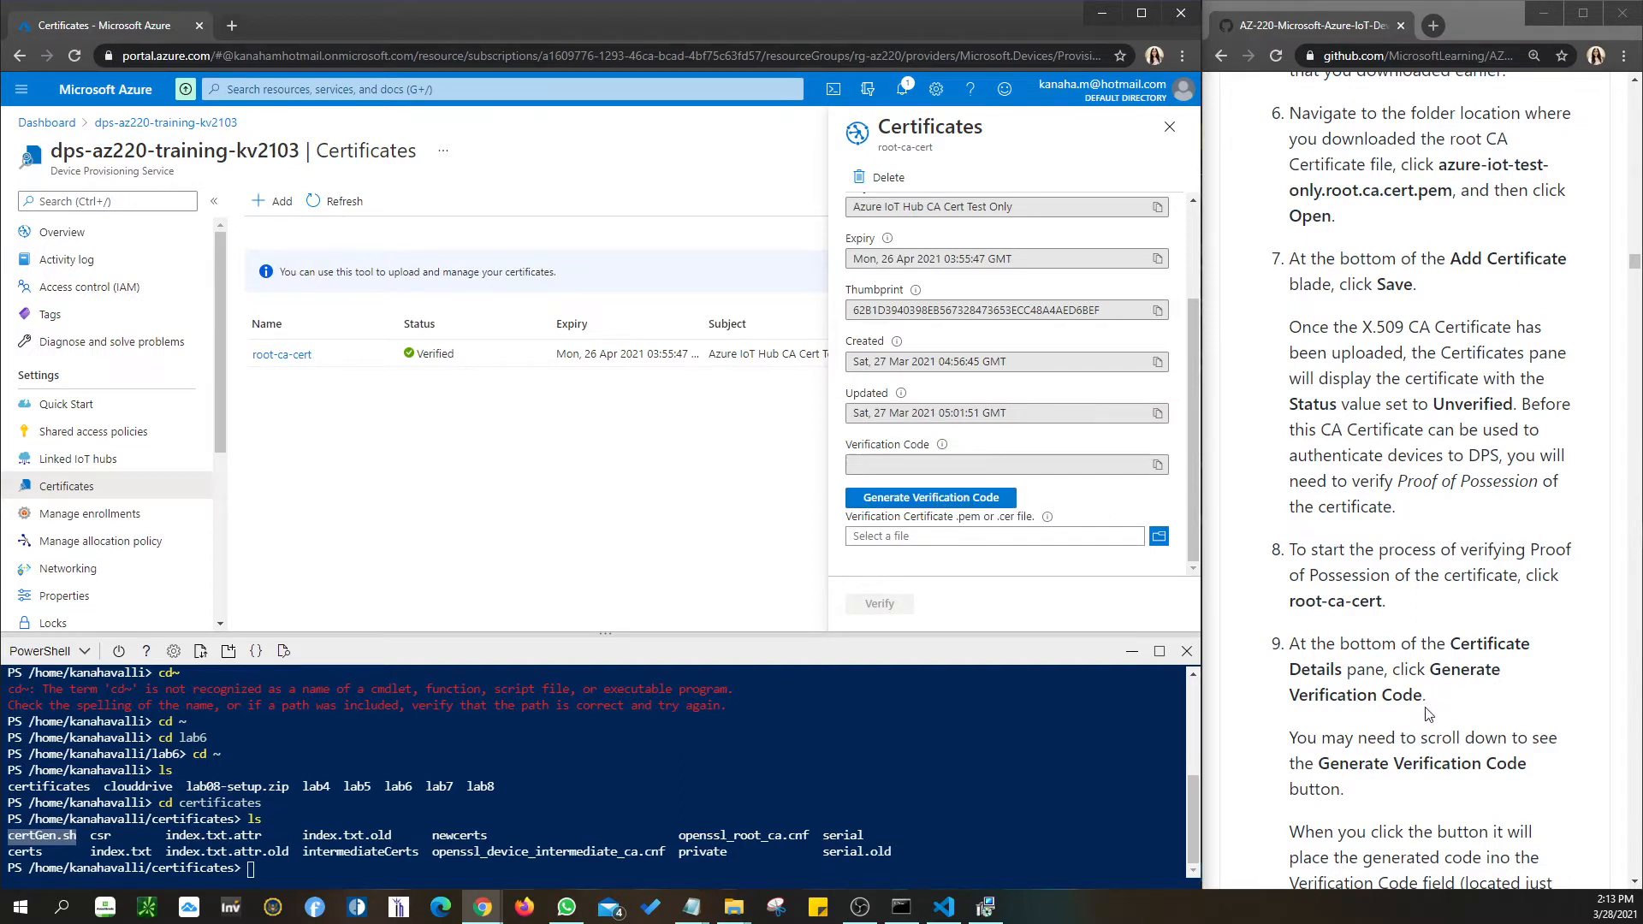
scroll(1458, 721, down, 1)
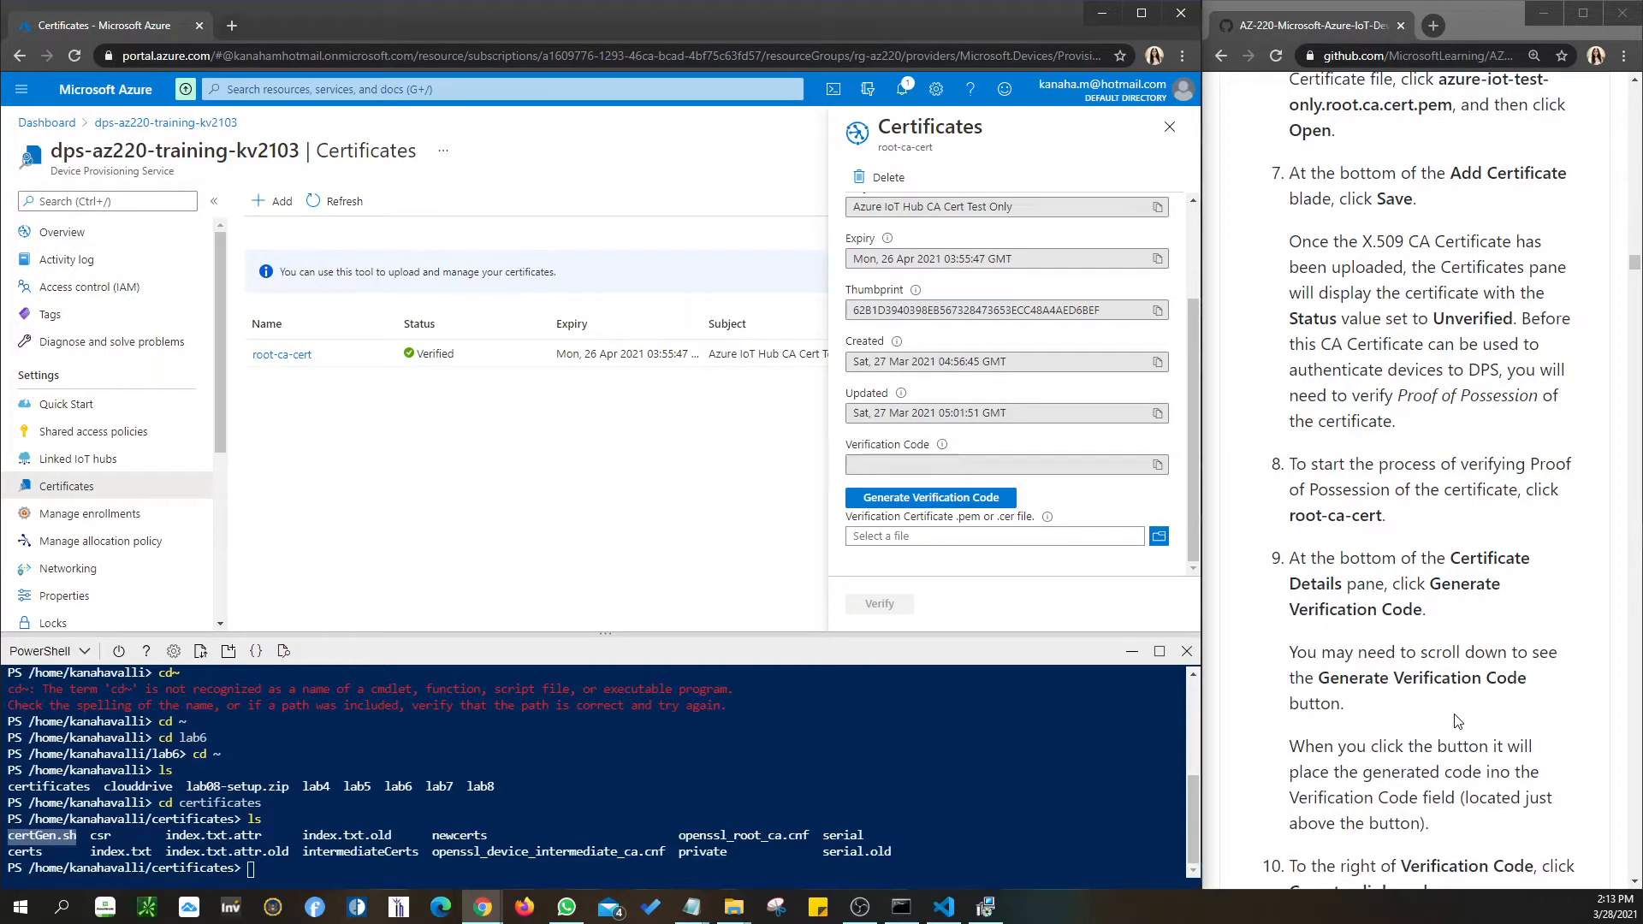
scroll(1458, 722, down, 1)
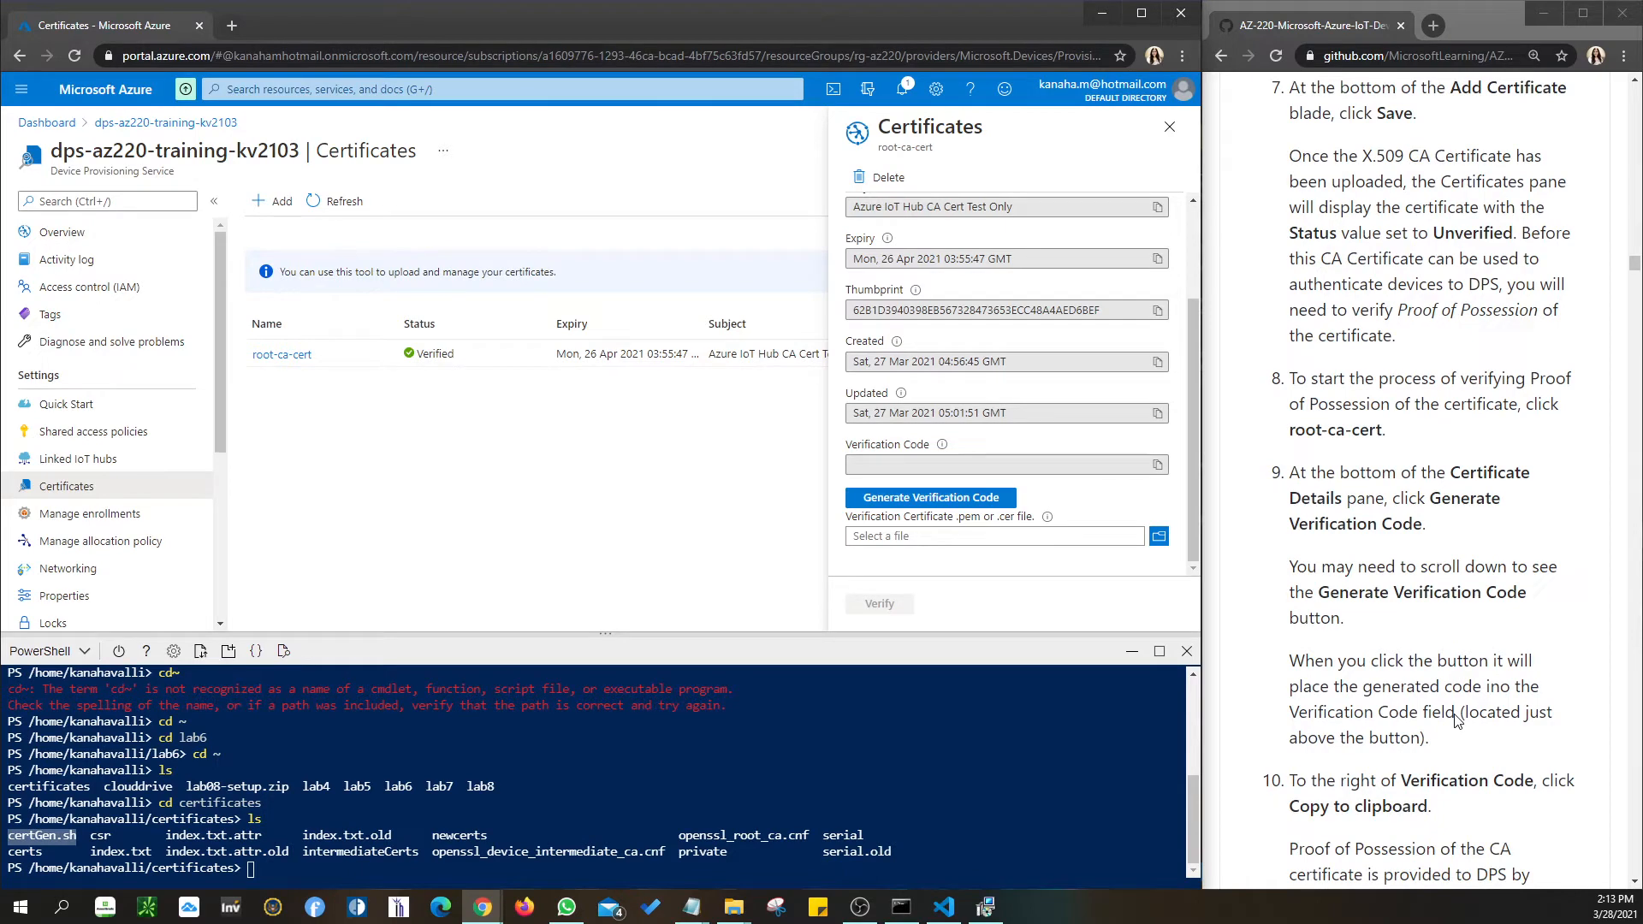
scroll(1458, 721, down, 2)
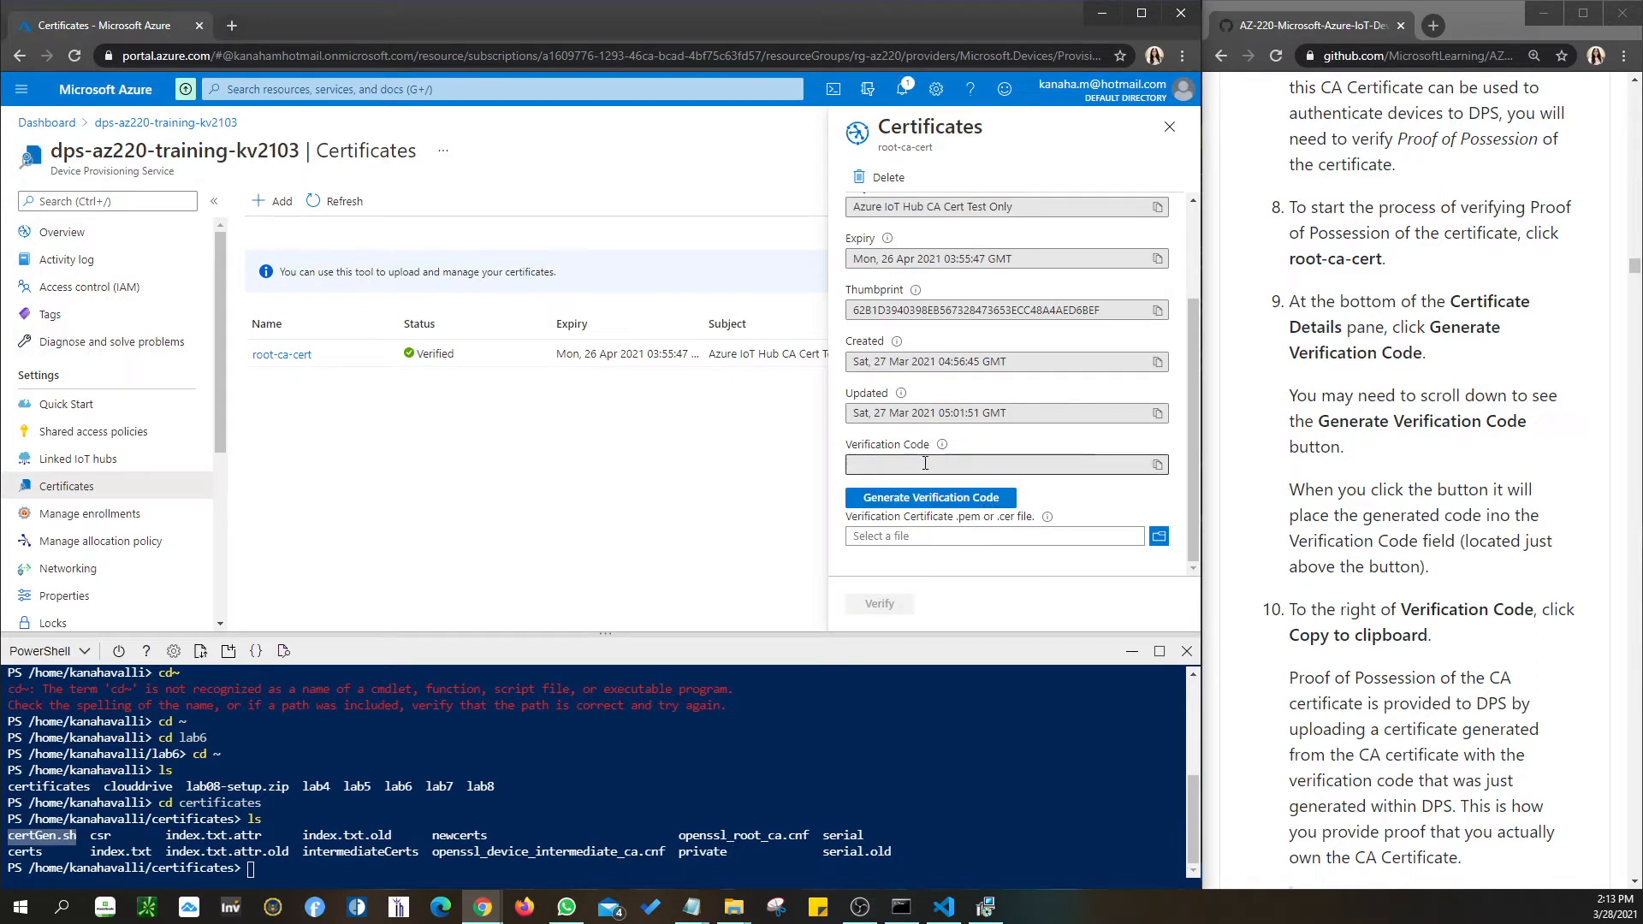
Try to generate a verification code for root-ca-cert and copy it to the clipboard, following steps 9 and 10.
drag(845, 446, 948, 451)
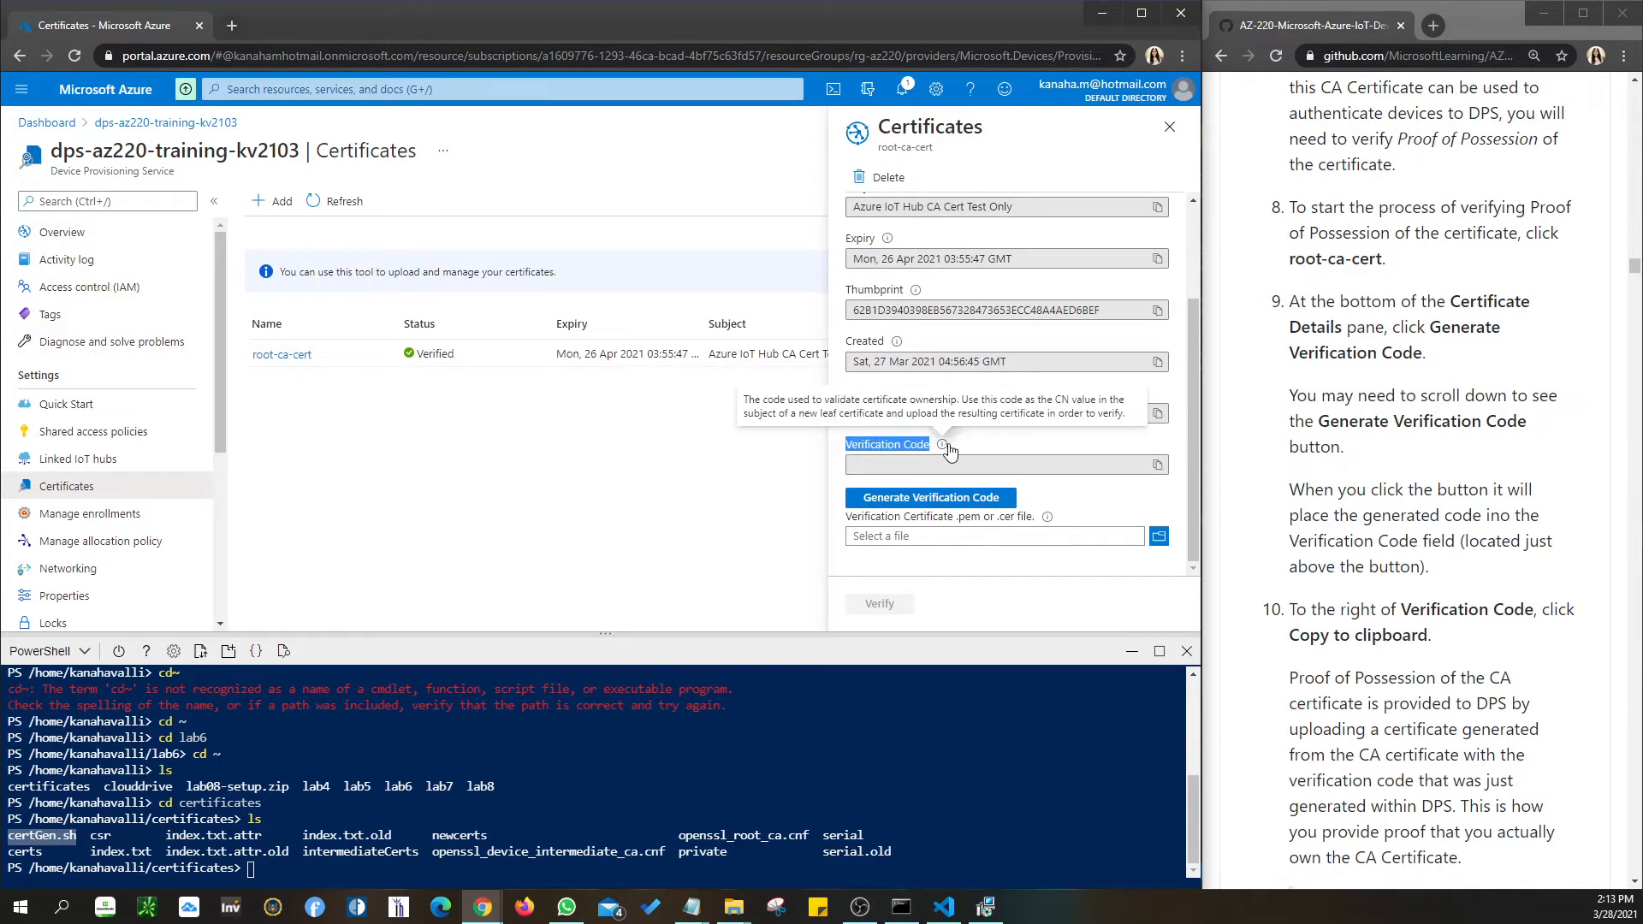
click(991, 503)
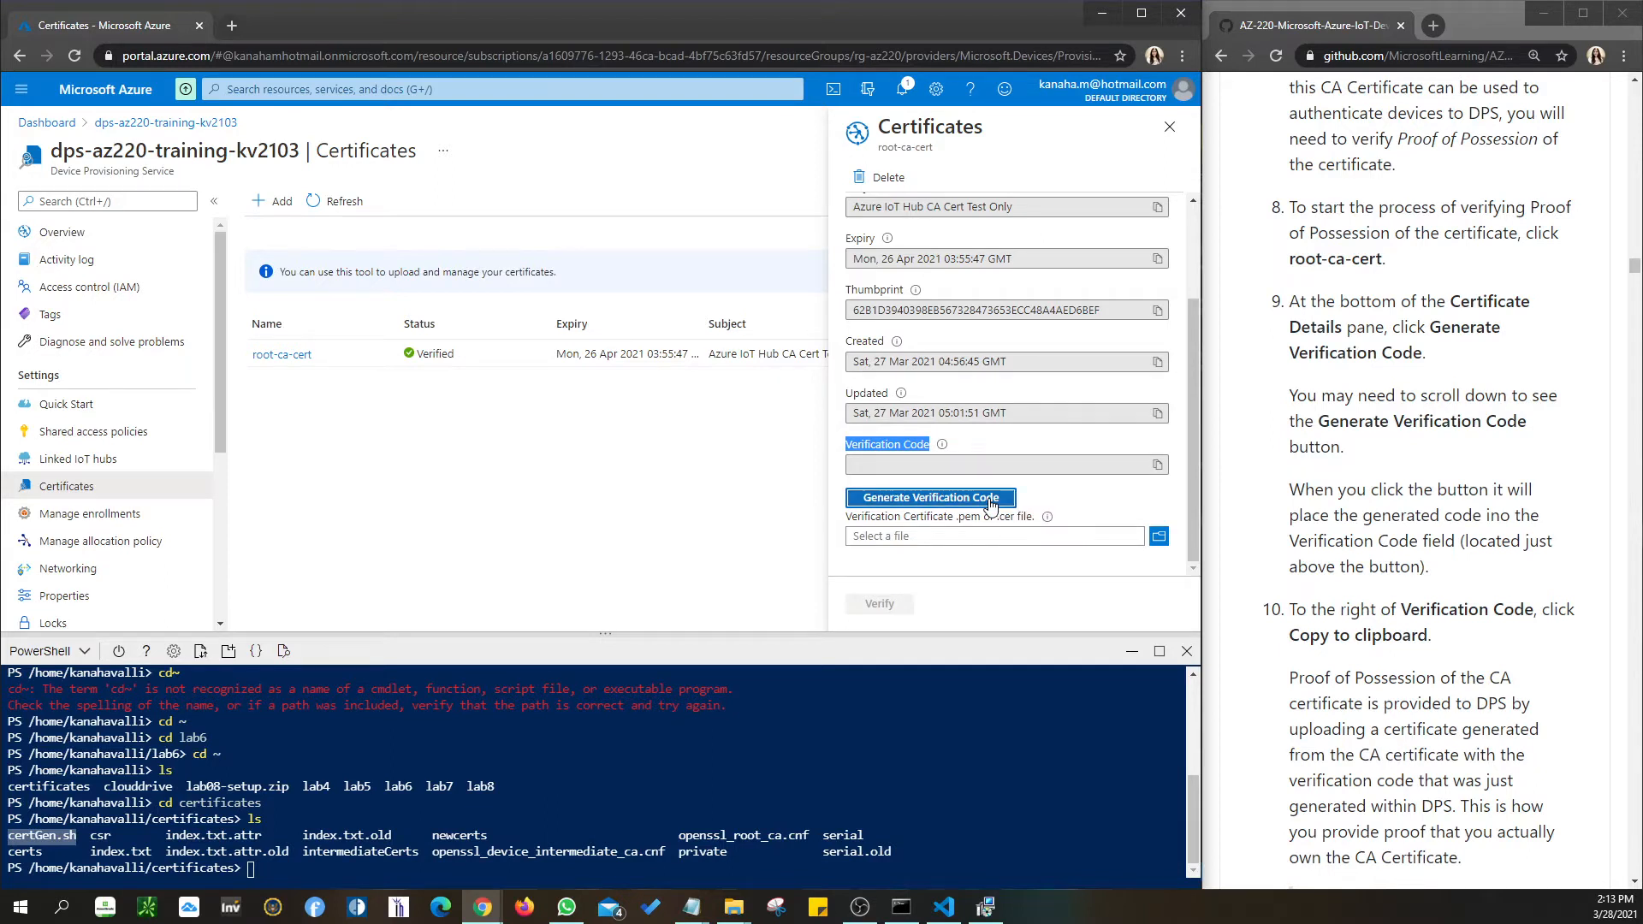
click(1157, 464)
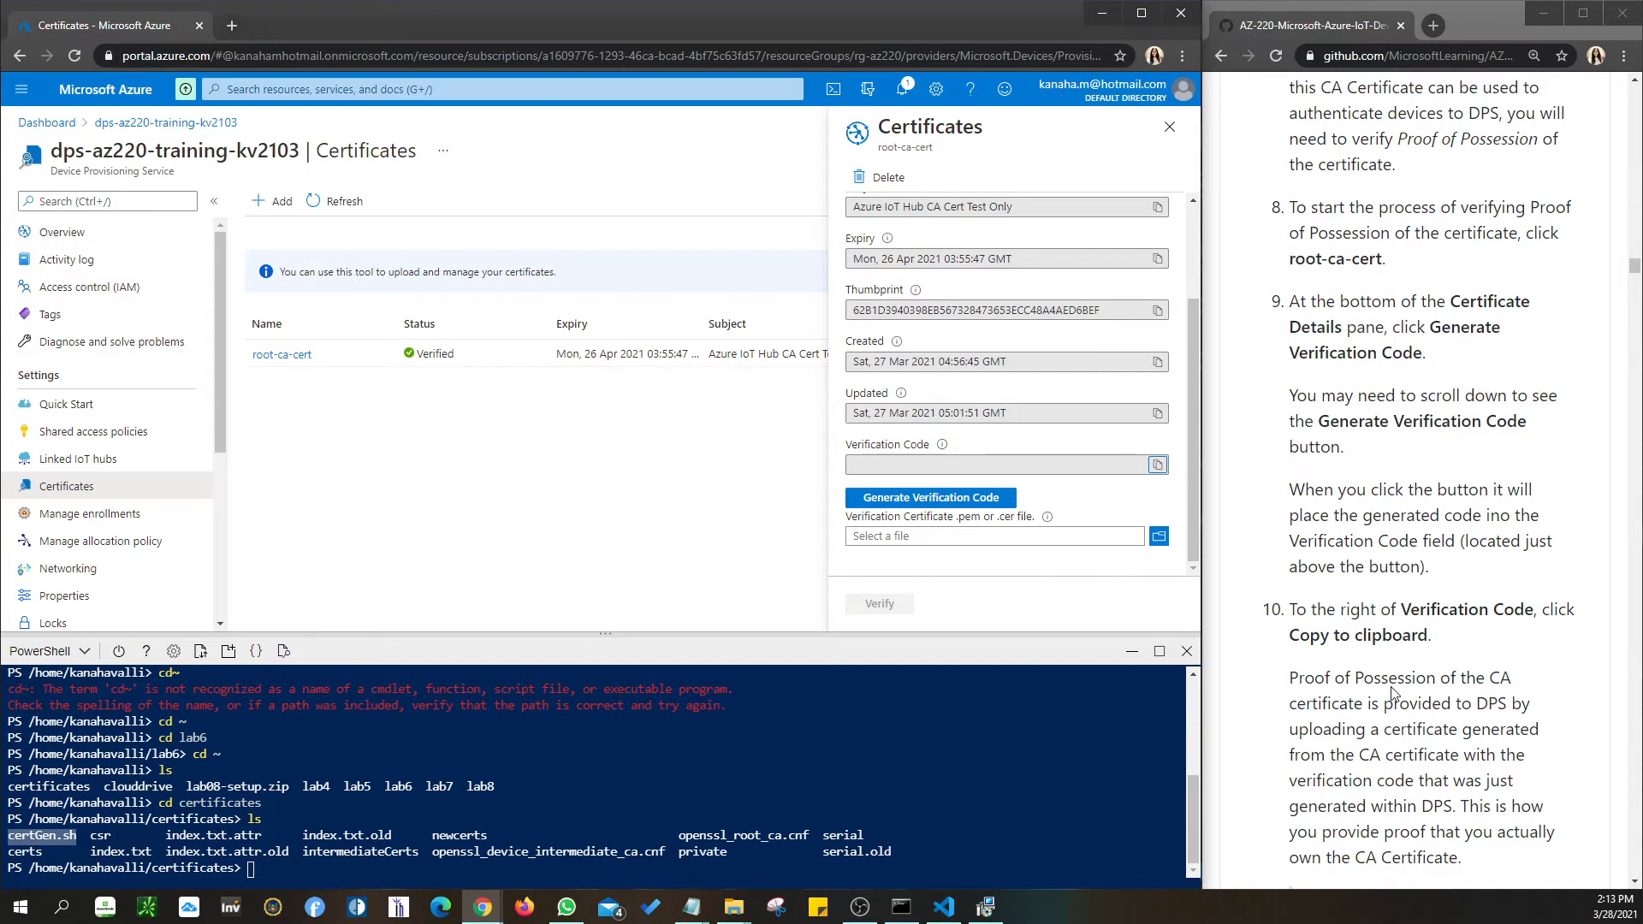
scroll(1390, 693, down, 6)
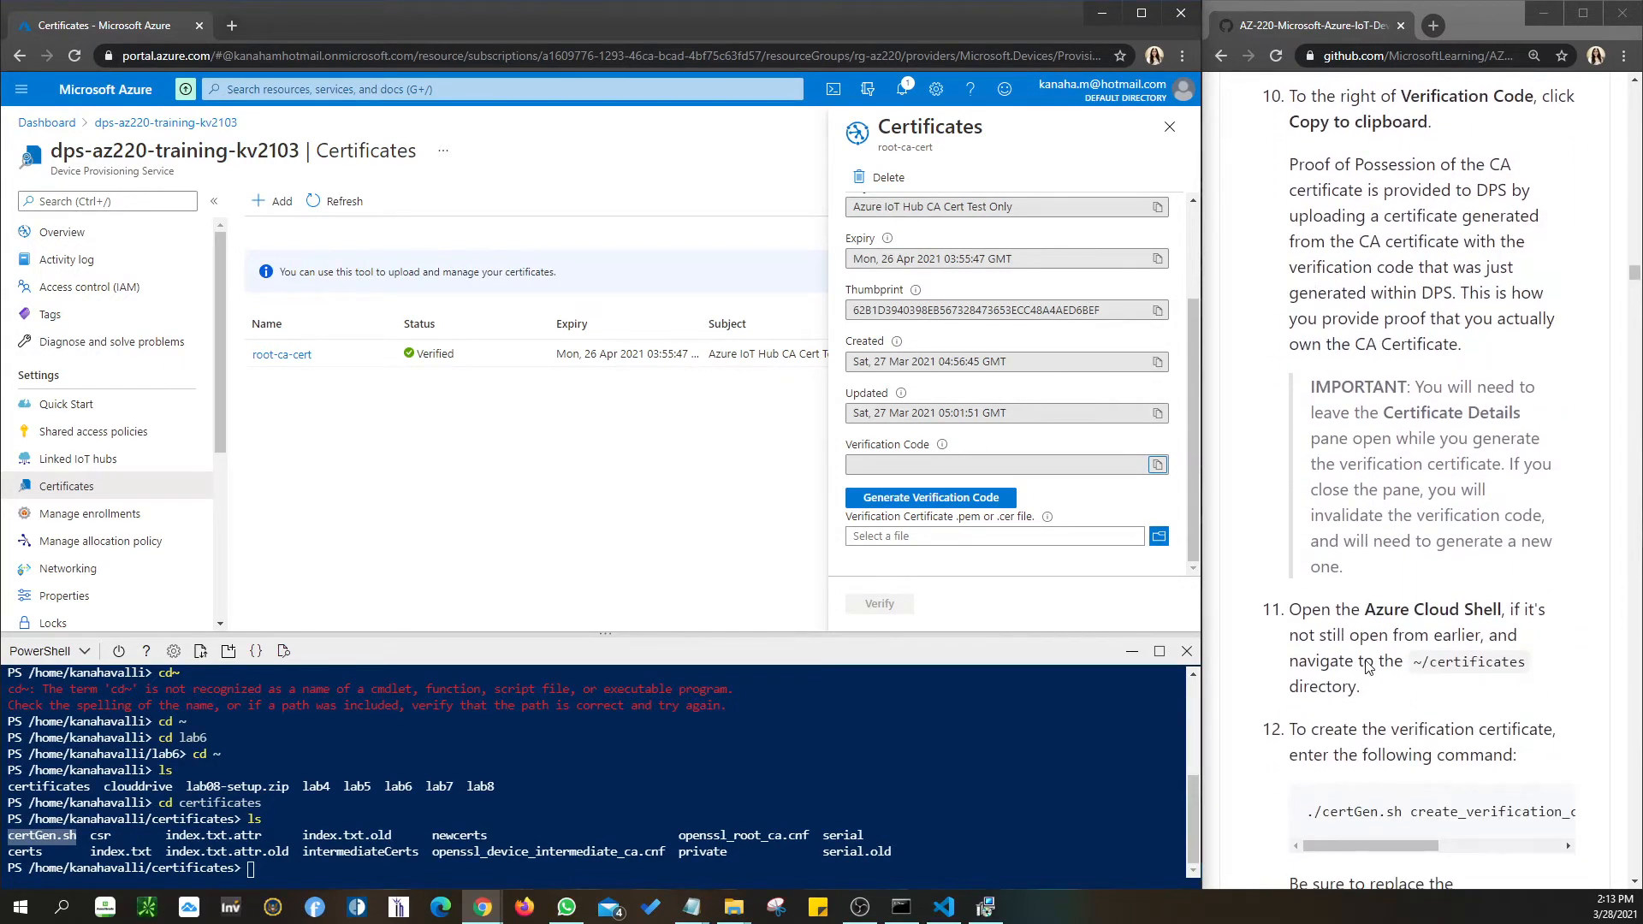
Close the root-ca-cert details and change the Cloud Shell to the home directory with cd ~.
scroll(1367, 668, down, 1)
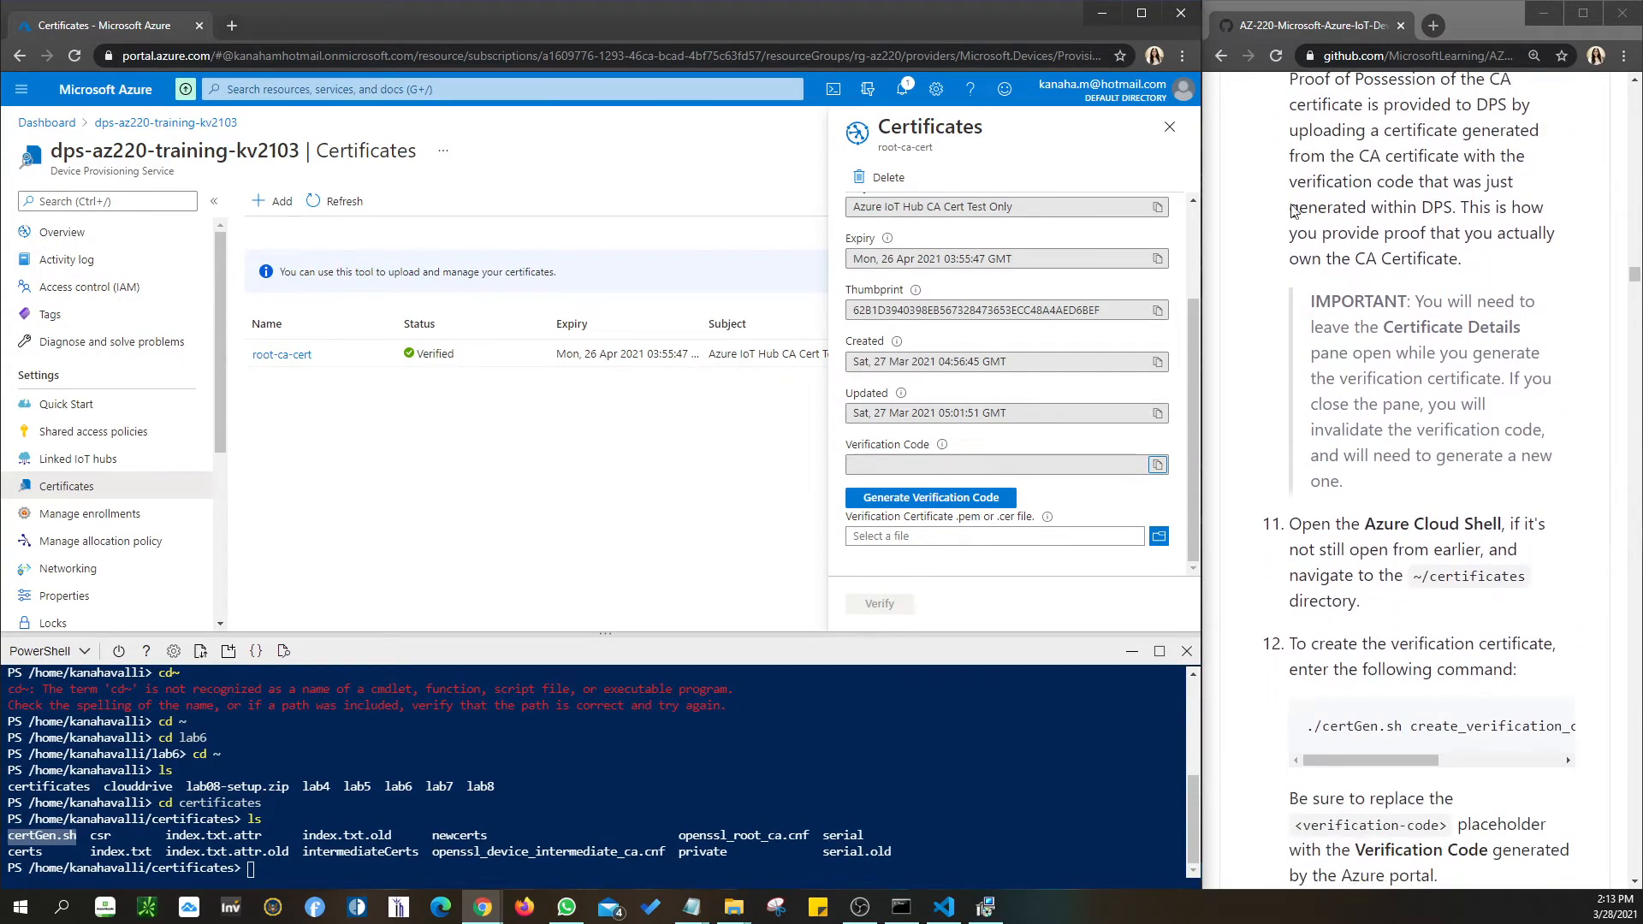
click(1169, 126)
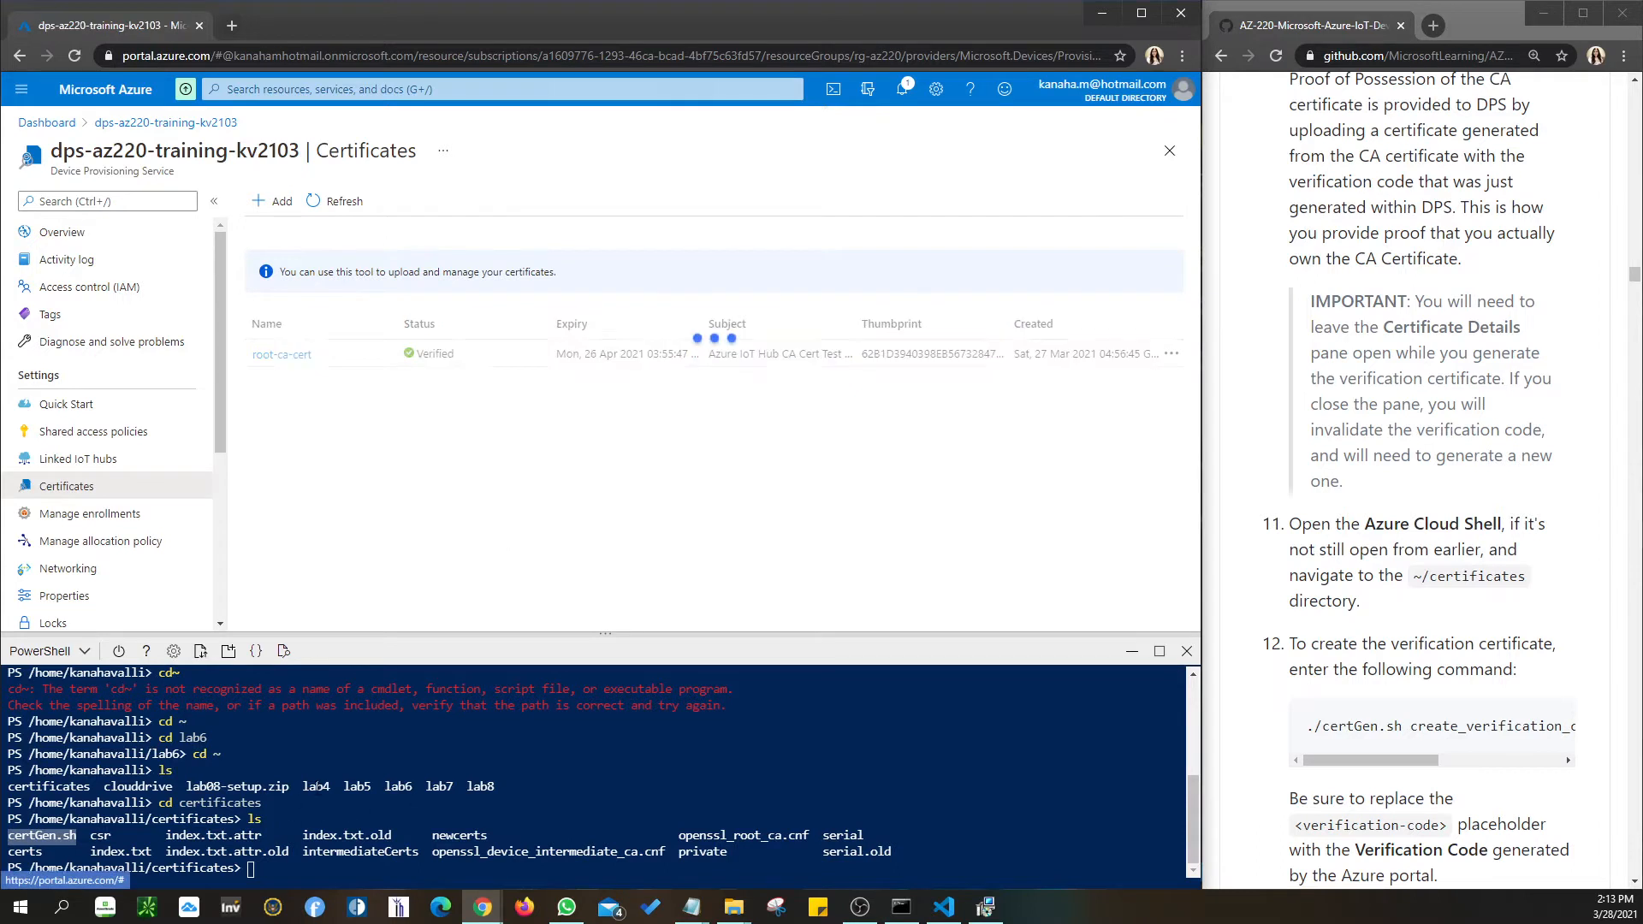
click(272, 871)
text(cd ~)
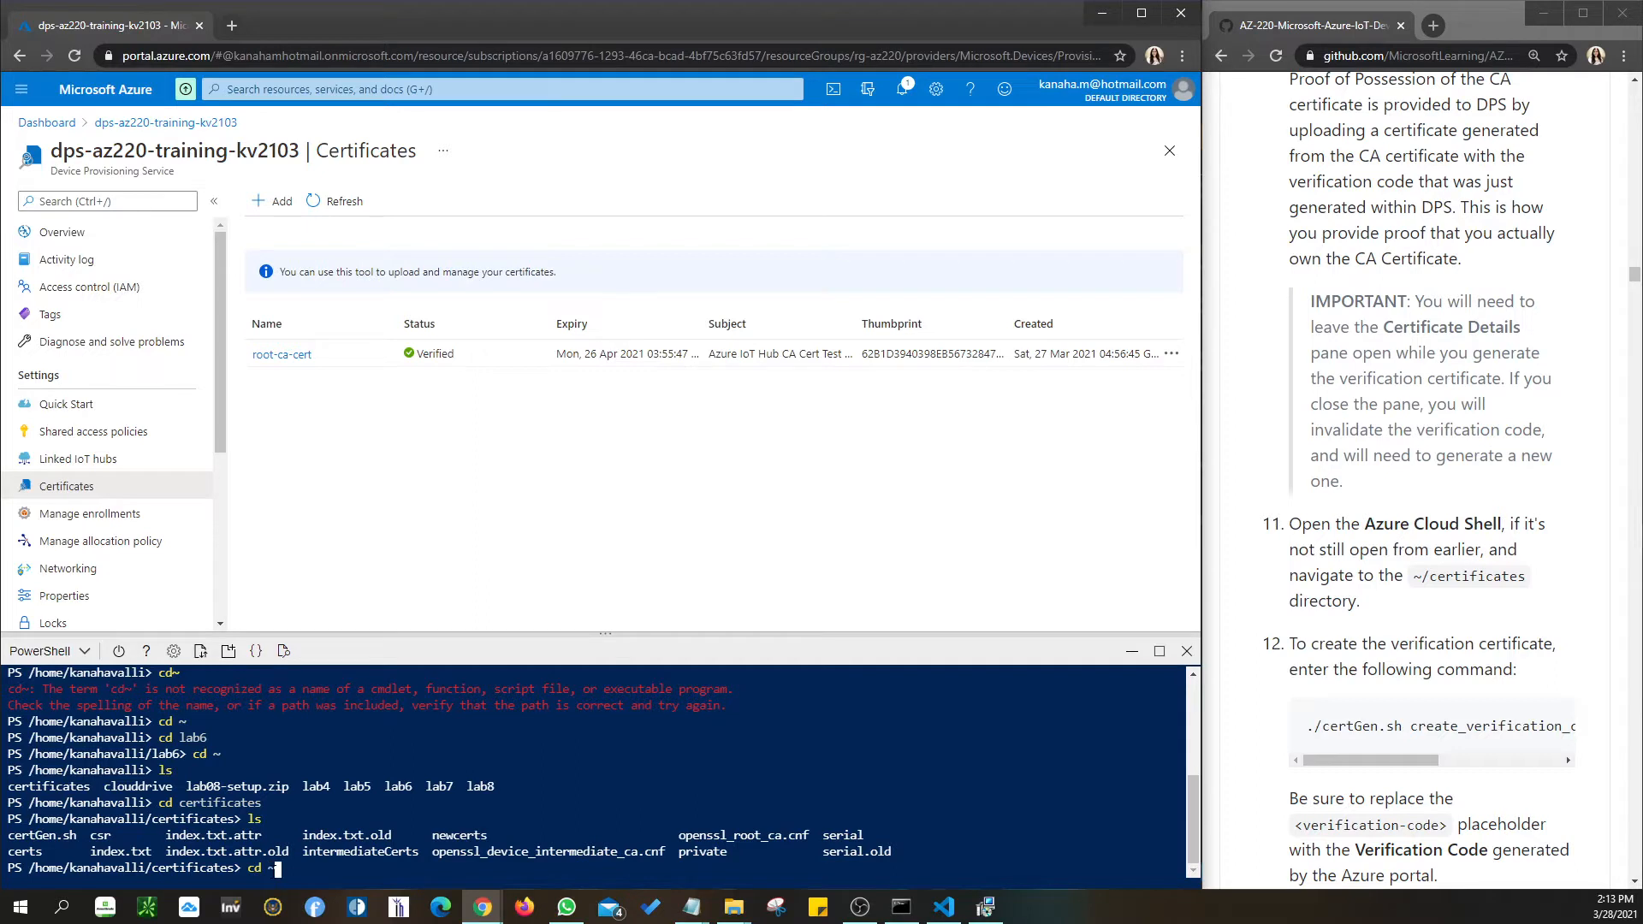
key(Return)
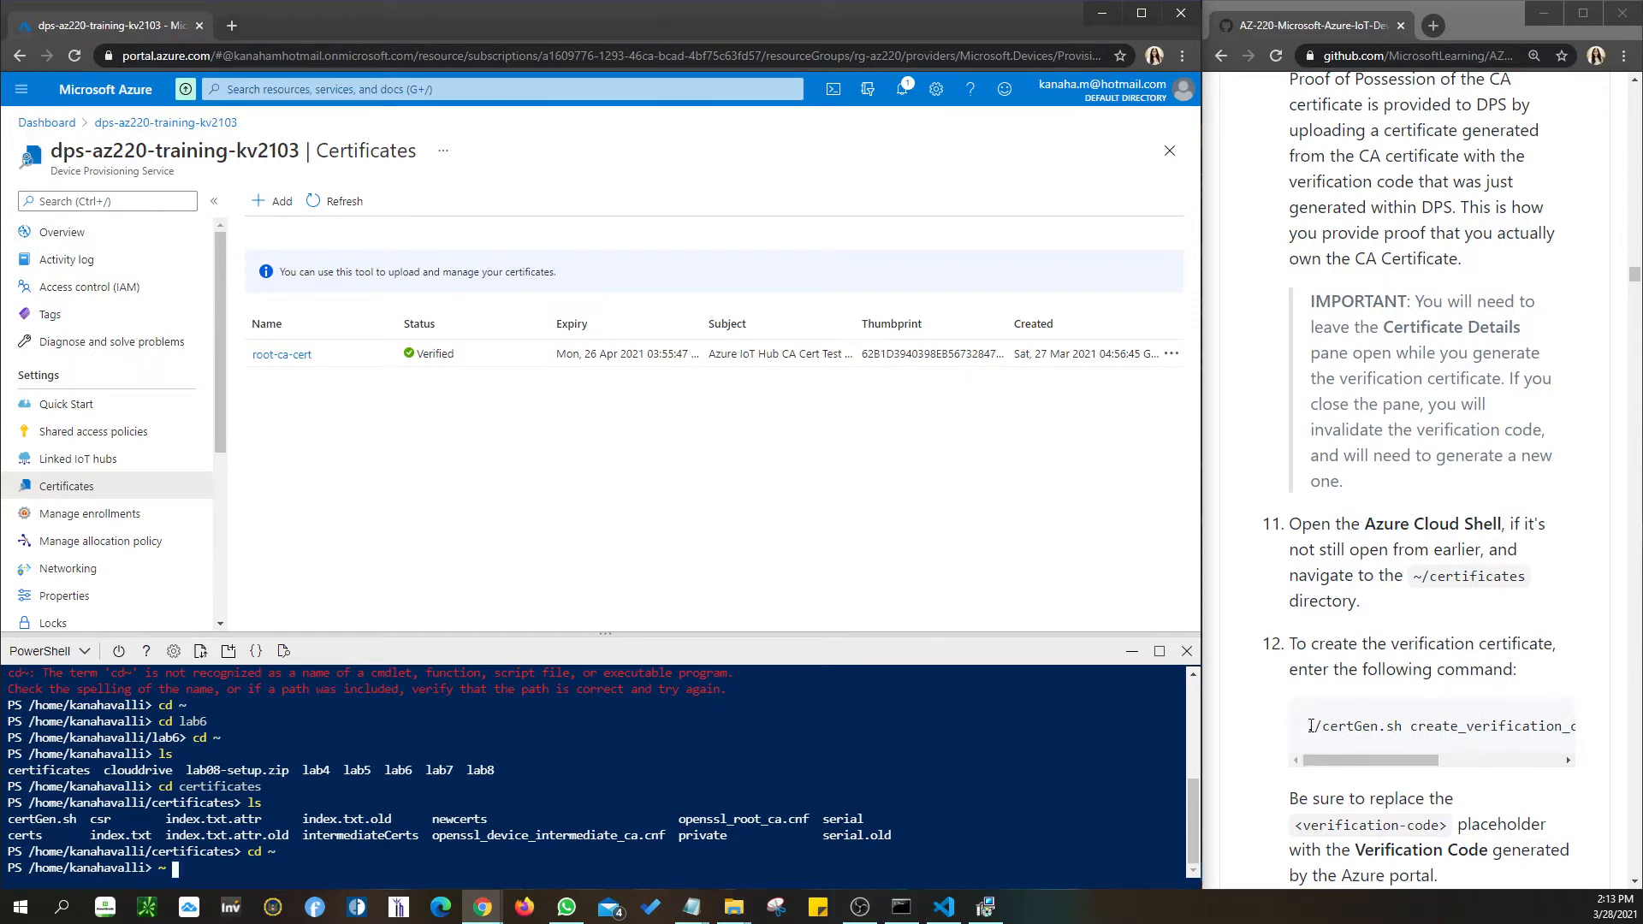
Copy the ./certGen.sh create_verification_certificate <verification-code> command from lab step 12 and paste it below the ID Scope in the IoT_Reference note.
drag(1309, 728, 1476, 723)
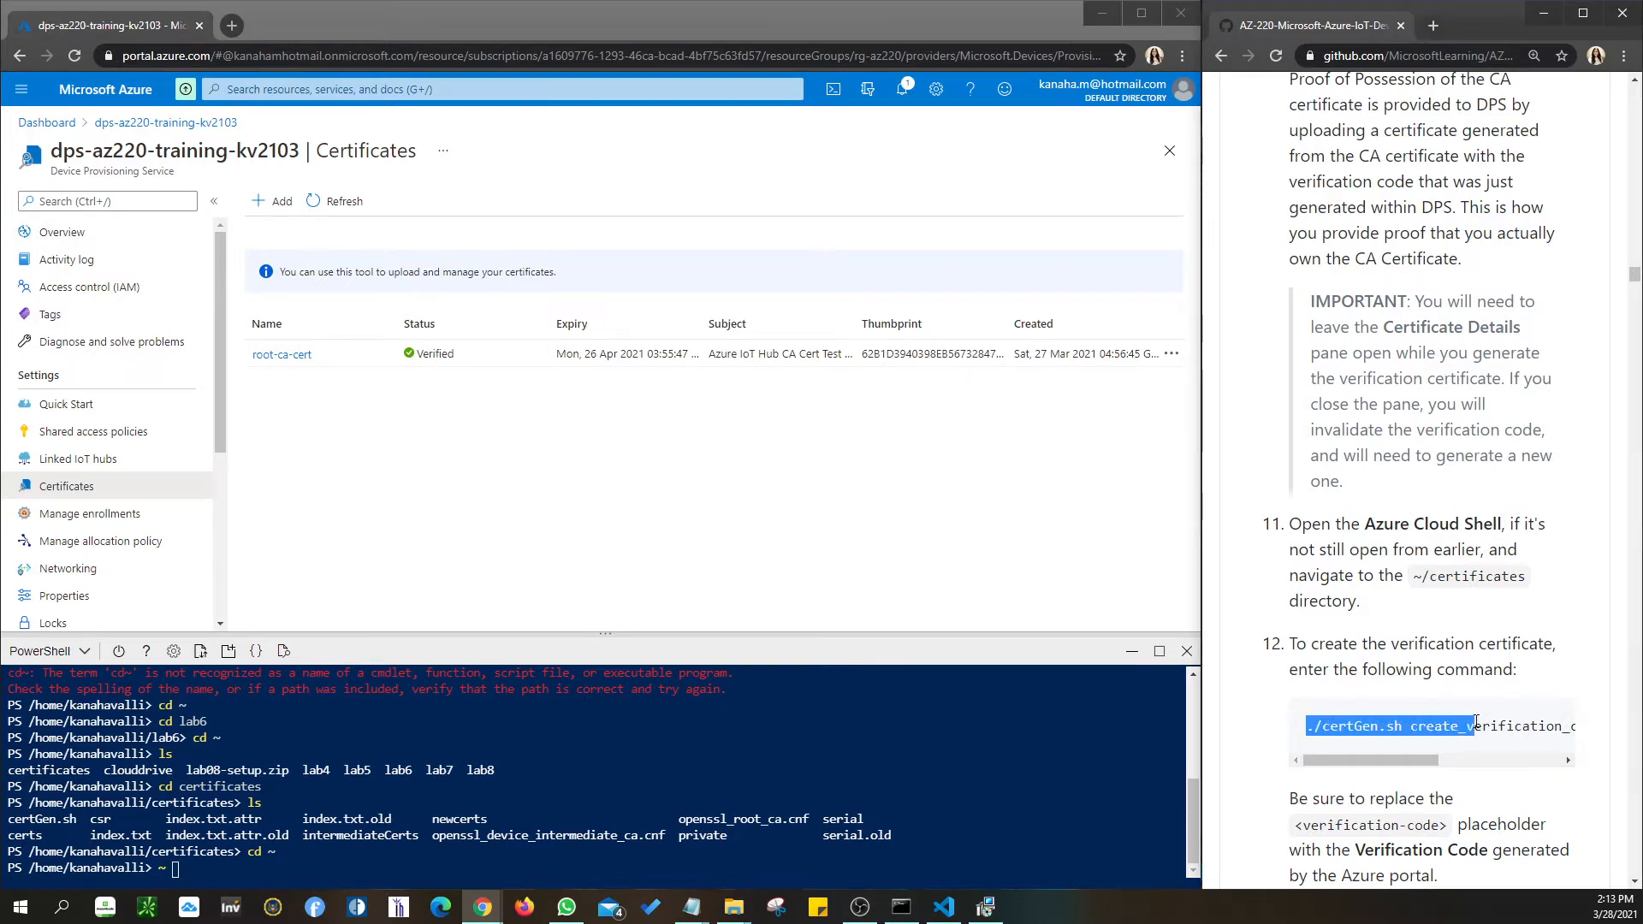
drag(1398, 758, 1538, 760)
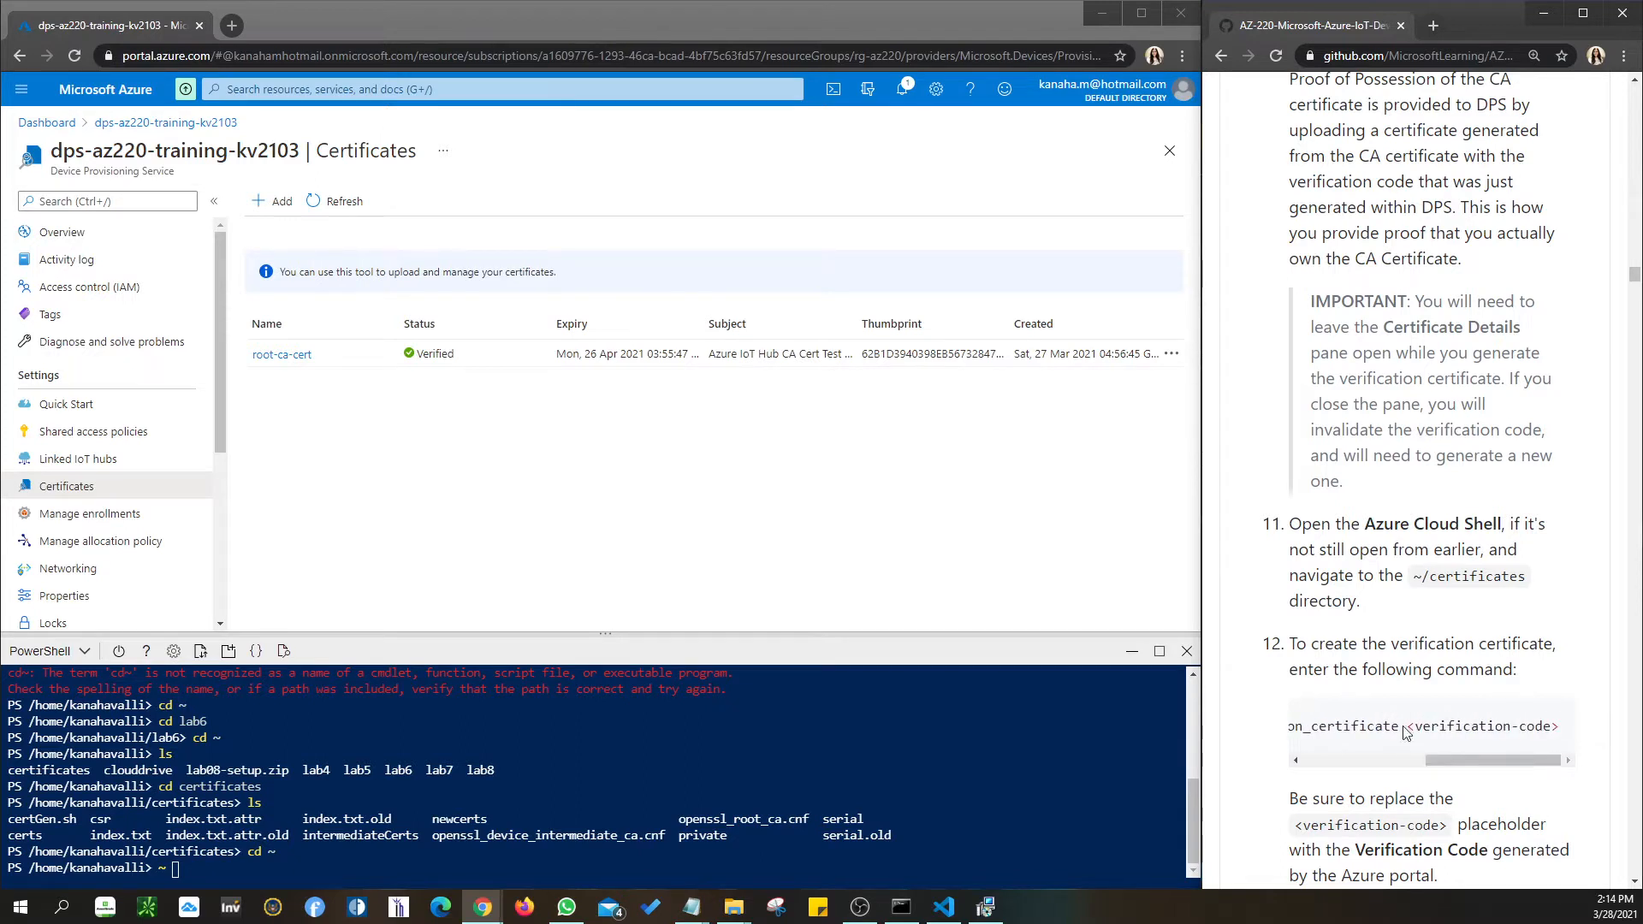
triple_click(1559, 732)
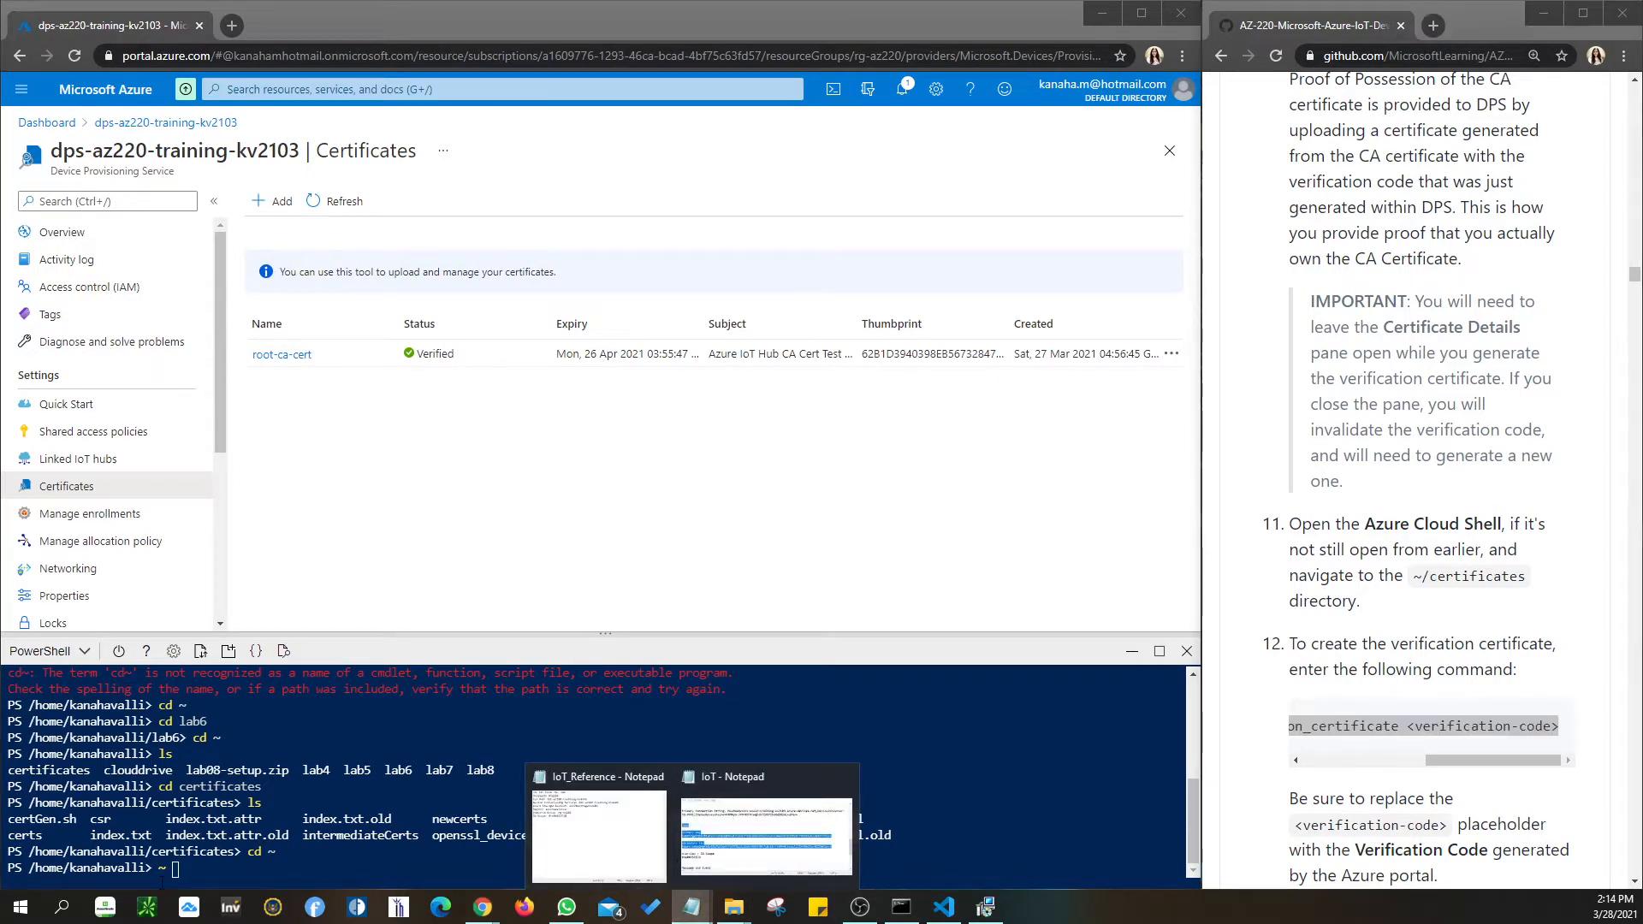
click(202, 871)
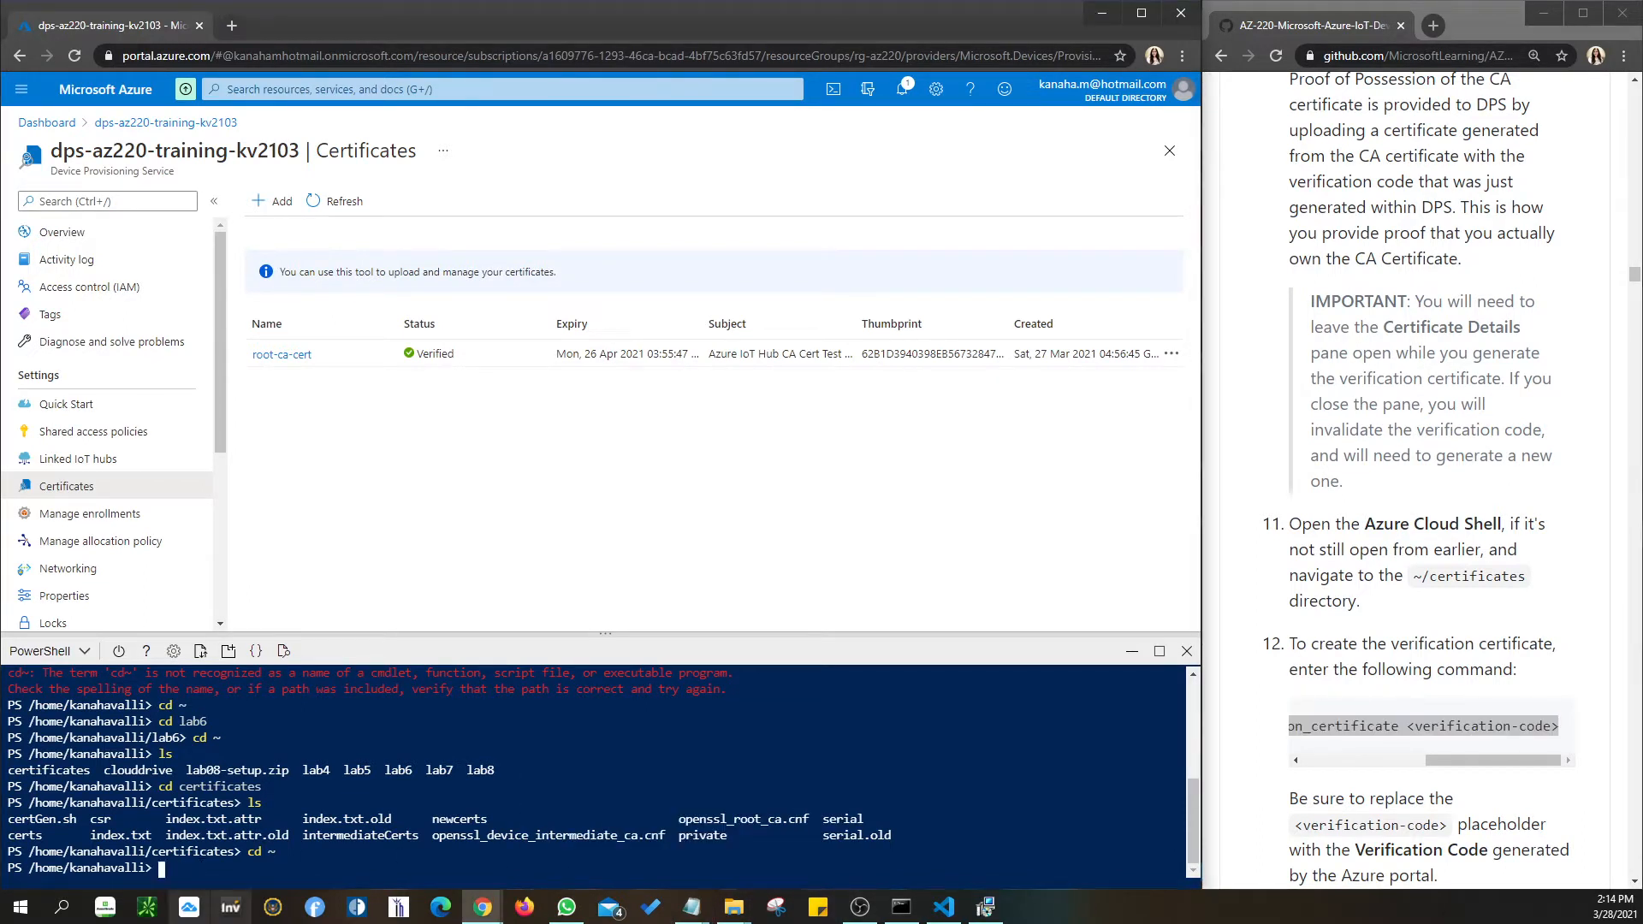
click(693, 907)
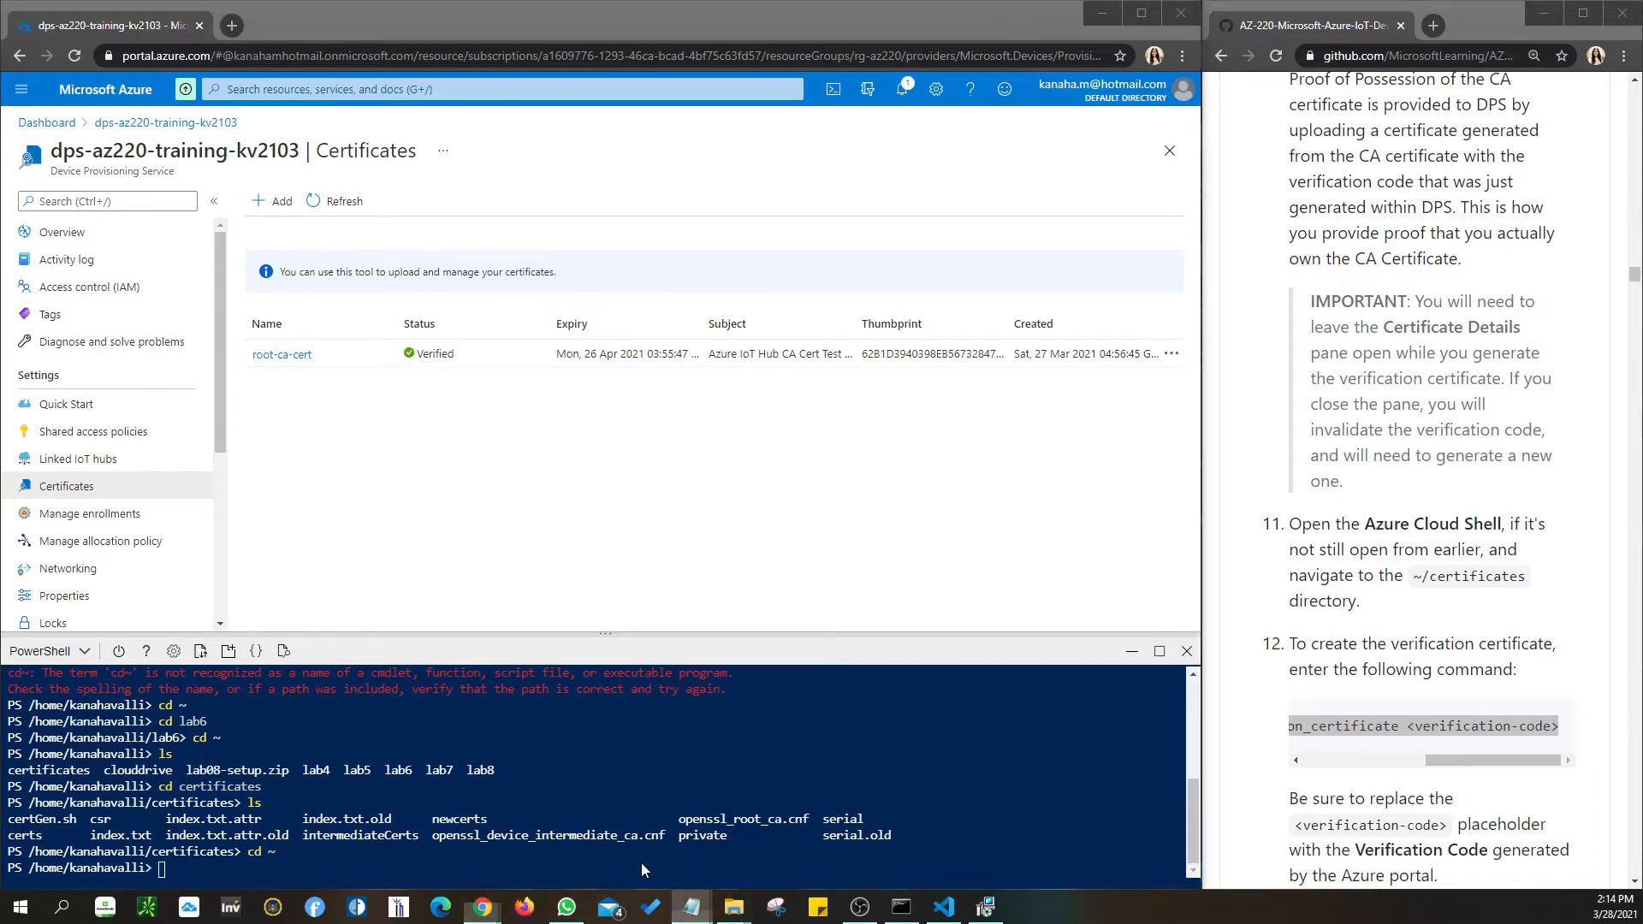
click(590, 821)
key(Return)
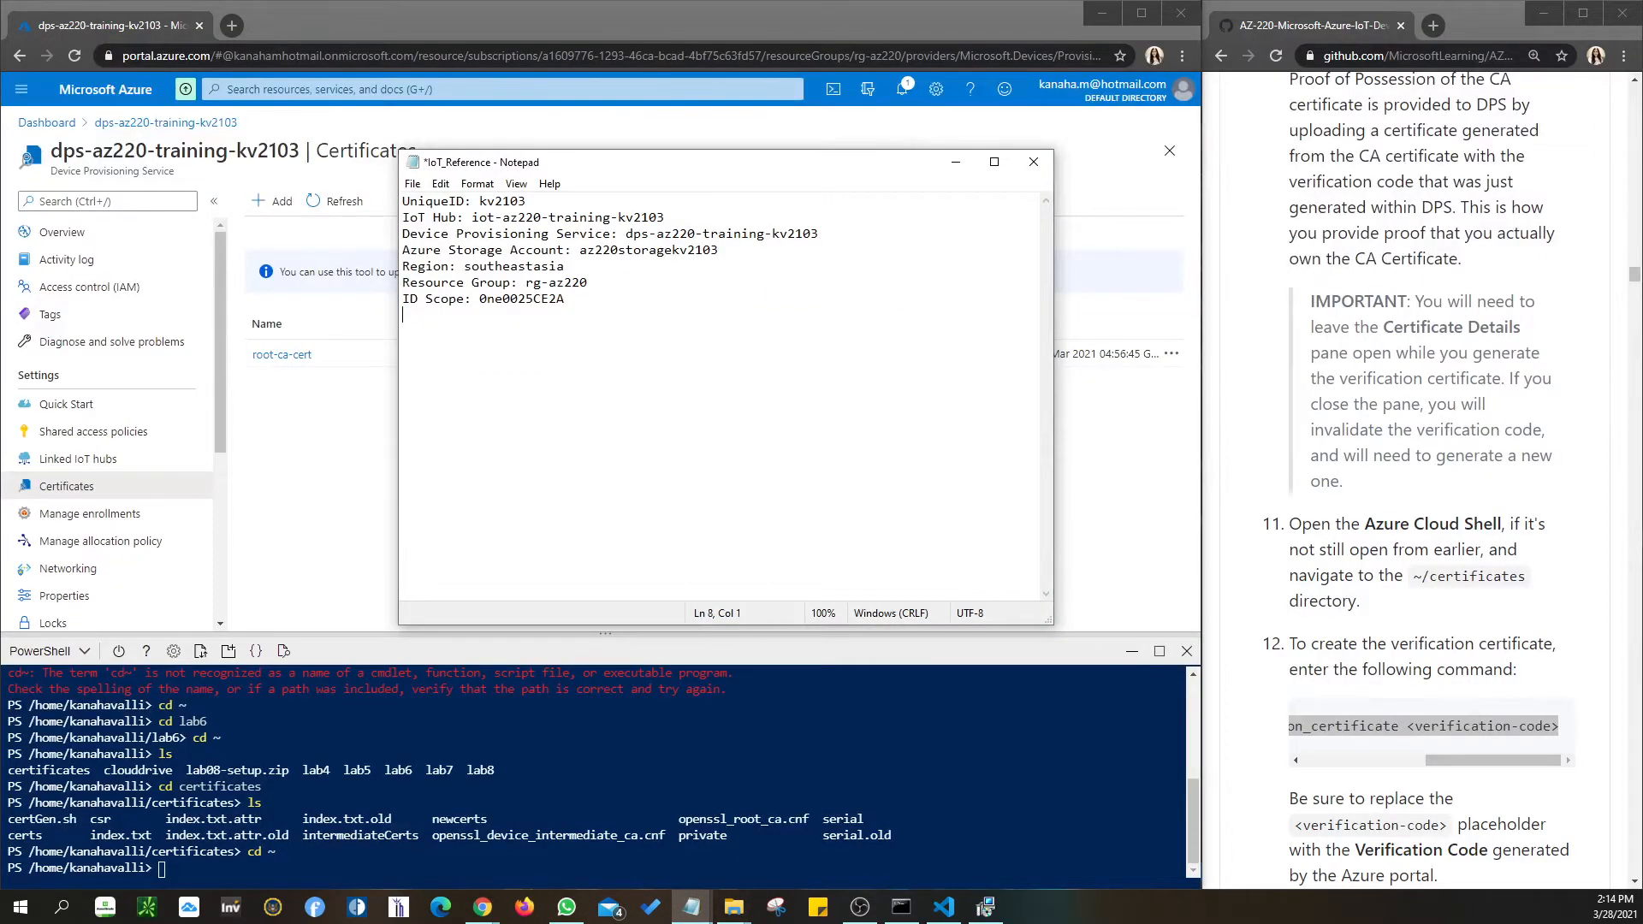
key(ctrl+v)
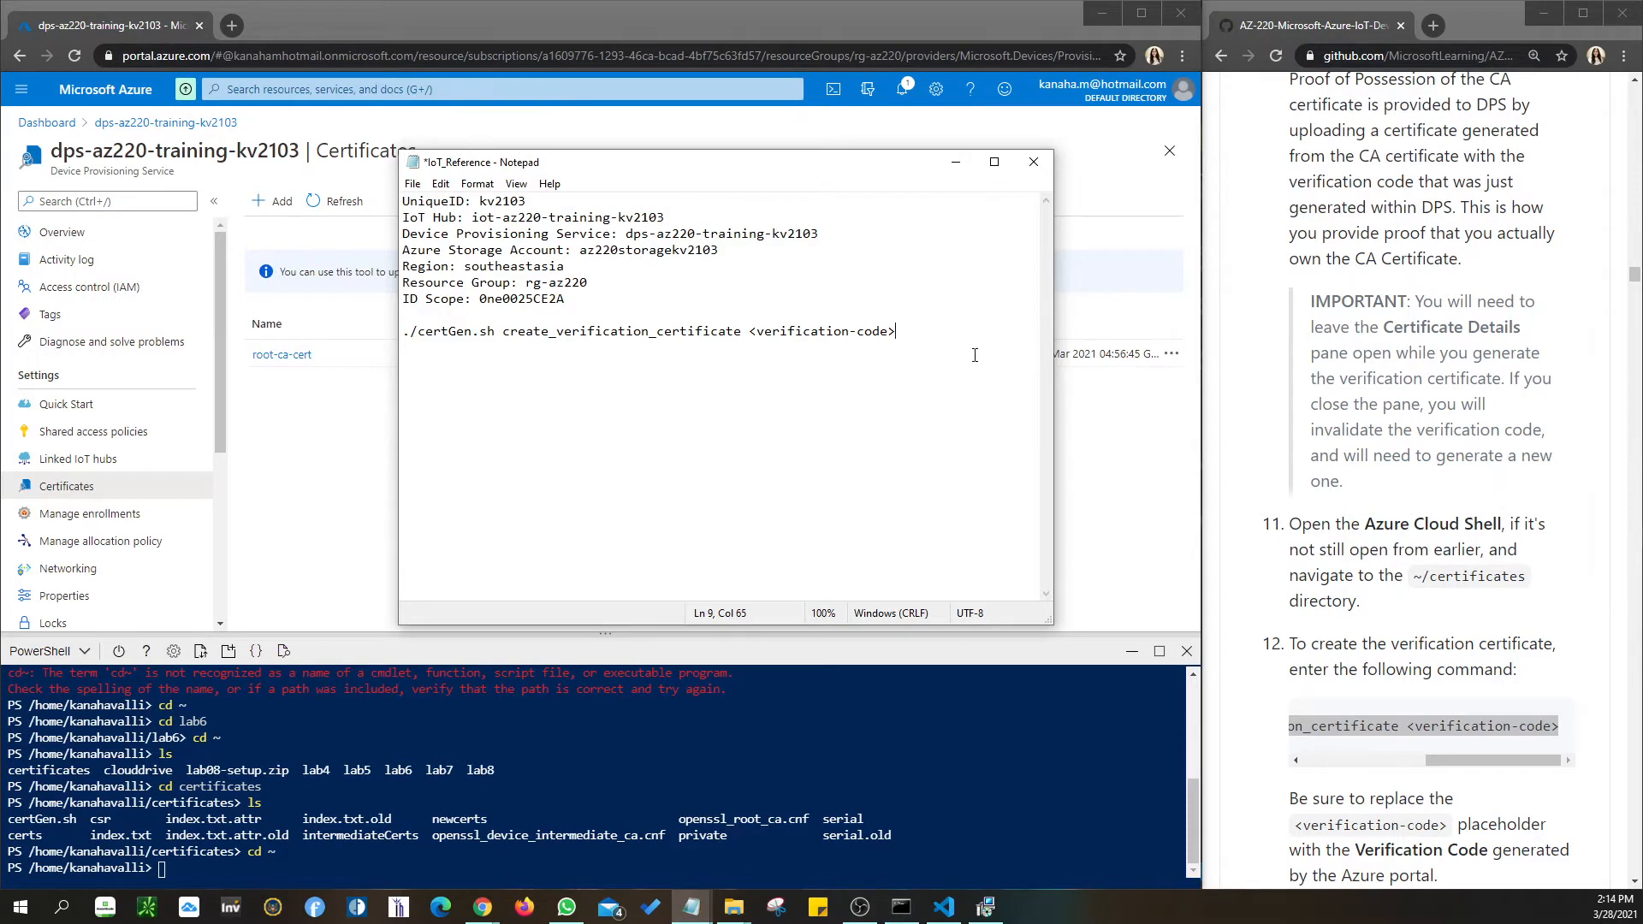
Move the IoT_Reference note aside, open the root-ca-cert details at the verification code section, and return to the note.
drag(732, 174, 1211, 471)
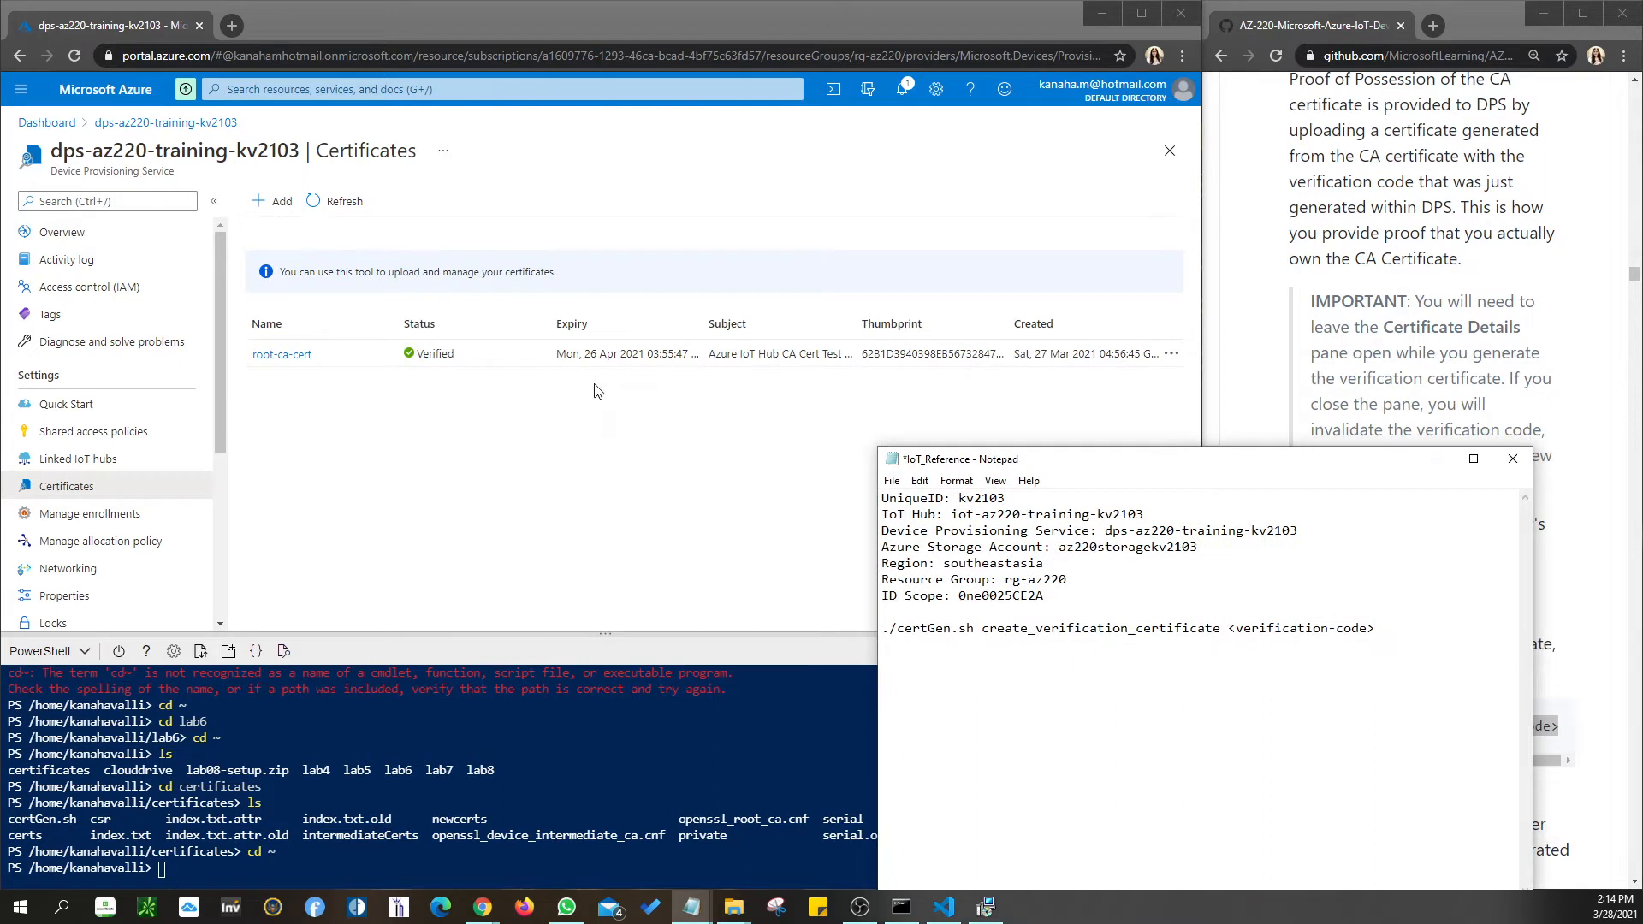
click(256, 355)
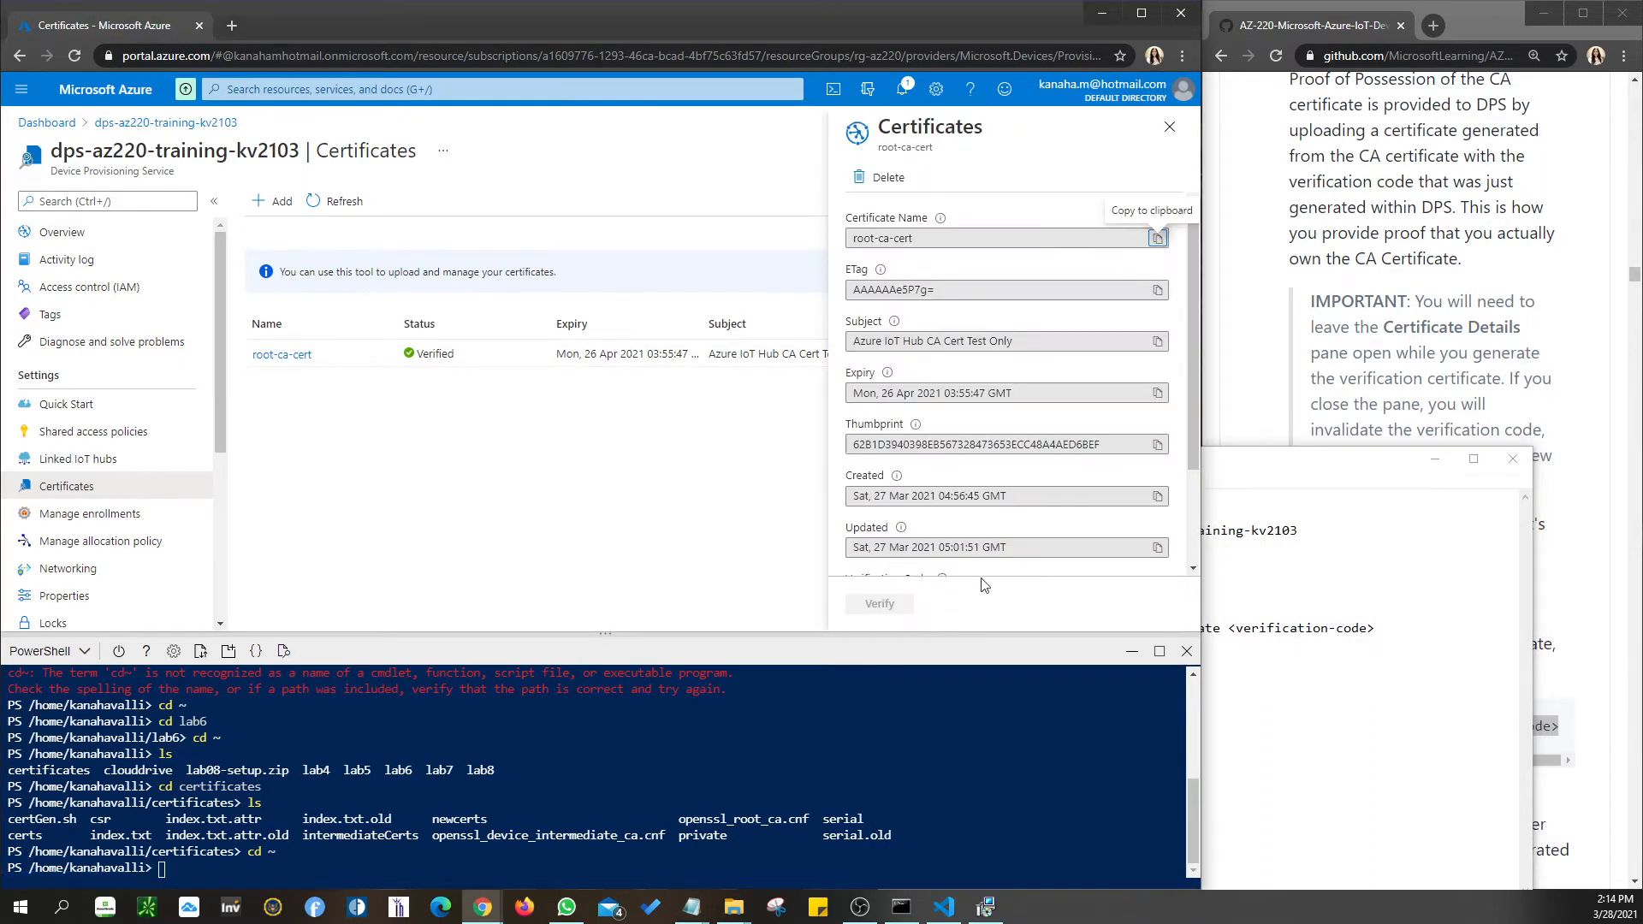
scroll(944, 527, down, 3)
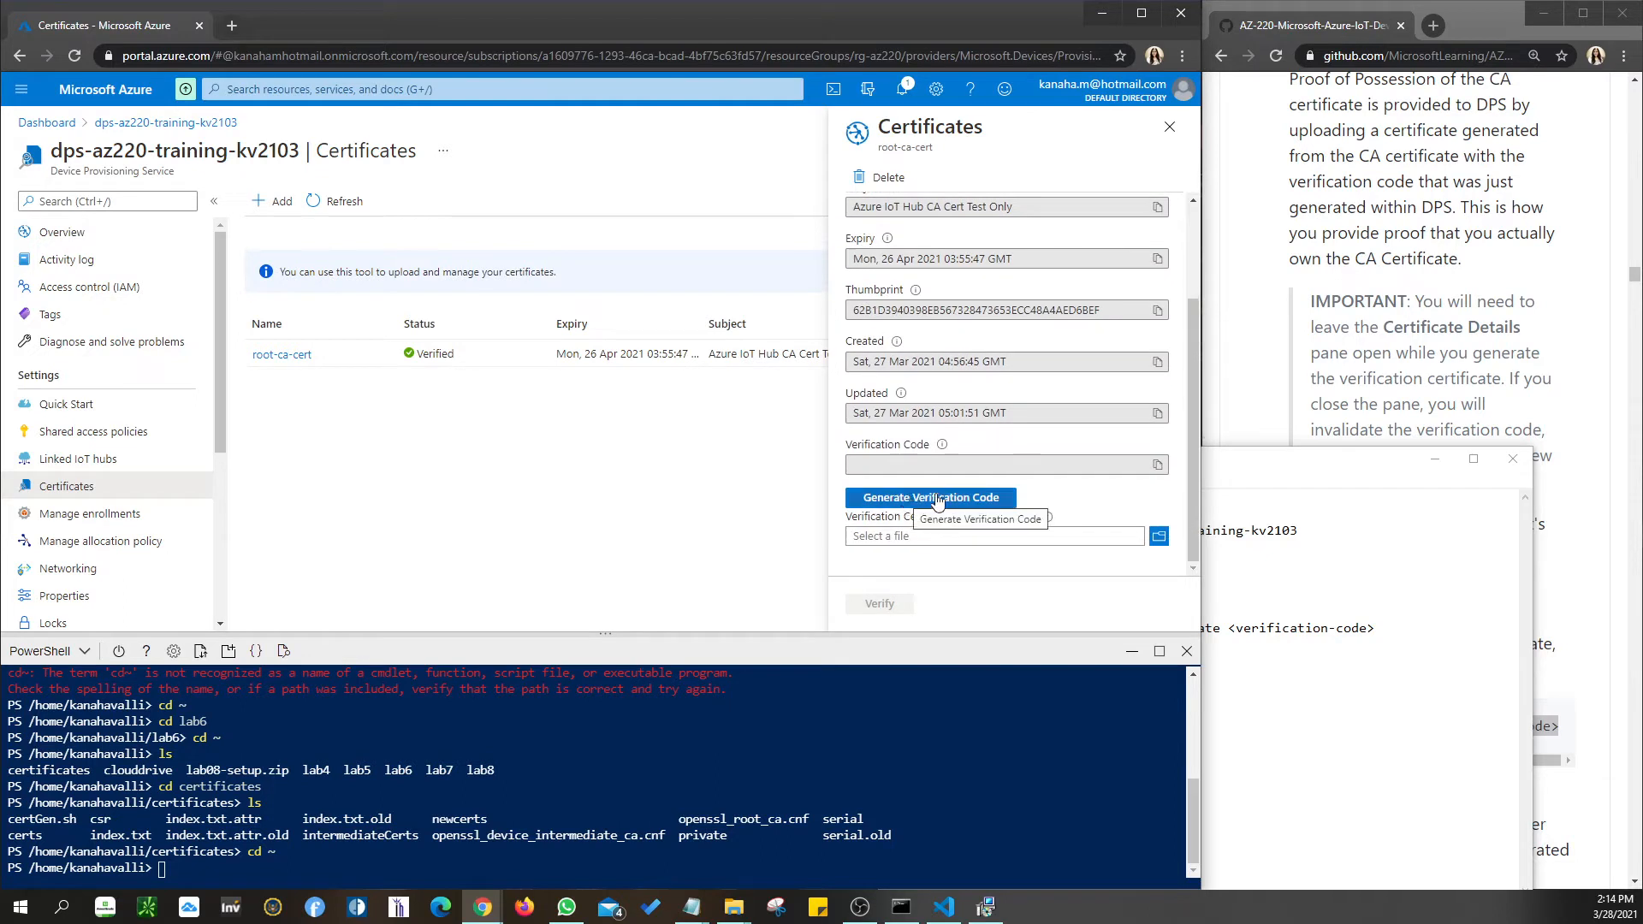
click(1318, 595)
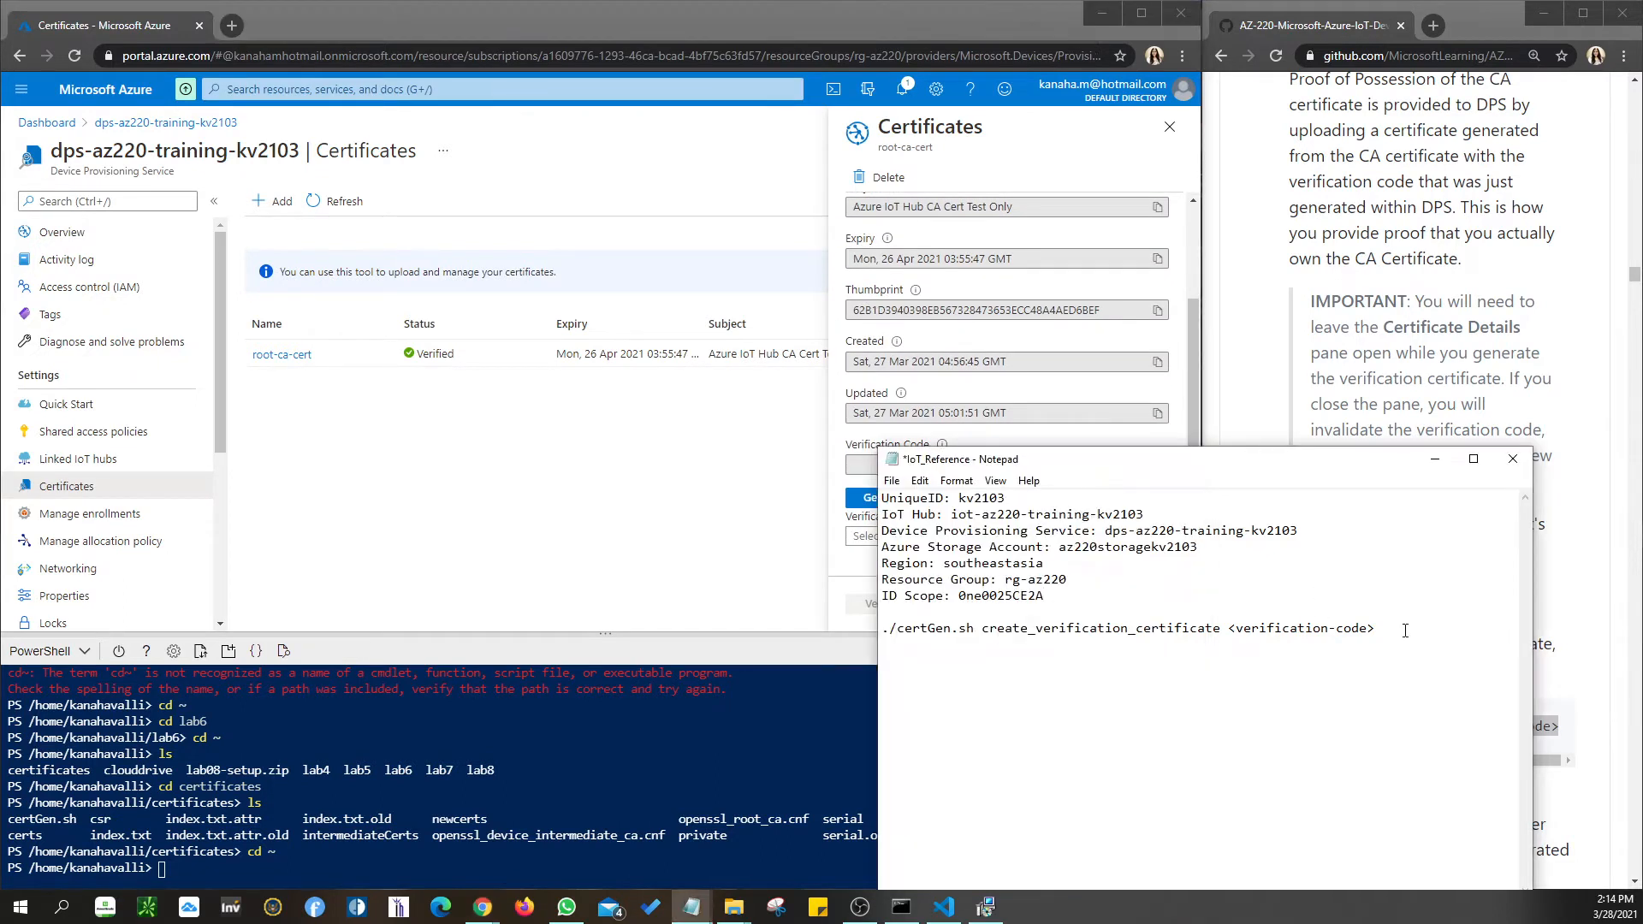
Highlight the <verification-code> placeholder and then the full certGen.sh command in the IoT_Reference note, and minimize the note.
drag(1404, 630, 1226, 625)
drag(1378, 630, 1233, 629)
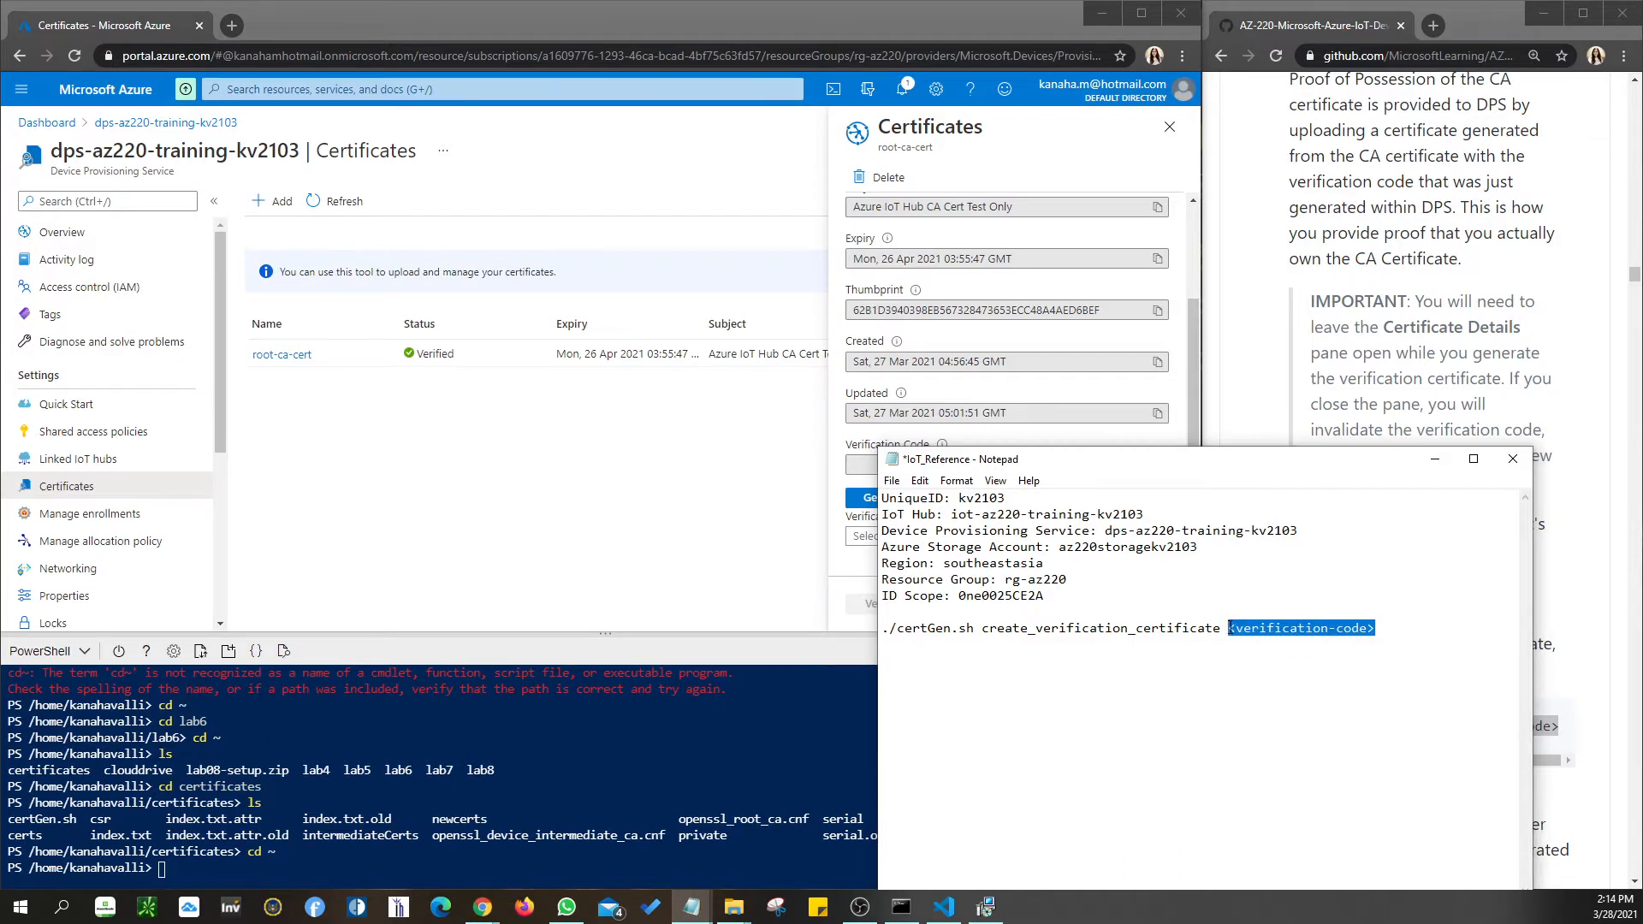
drag(1380, 630, 822, 618)
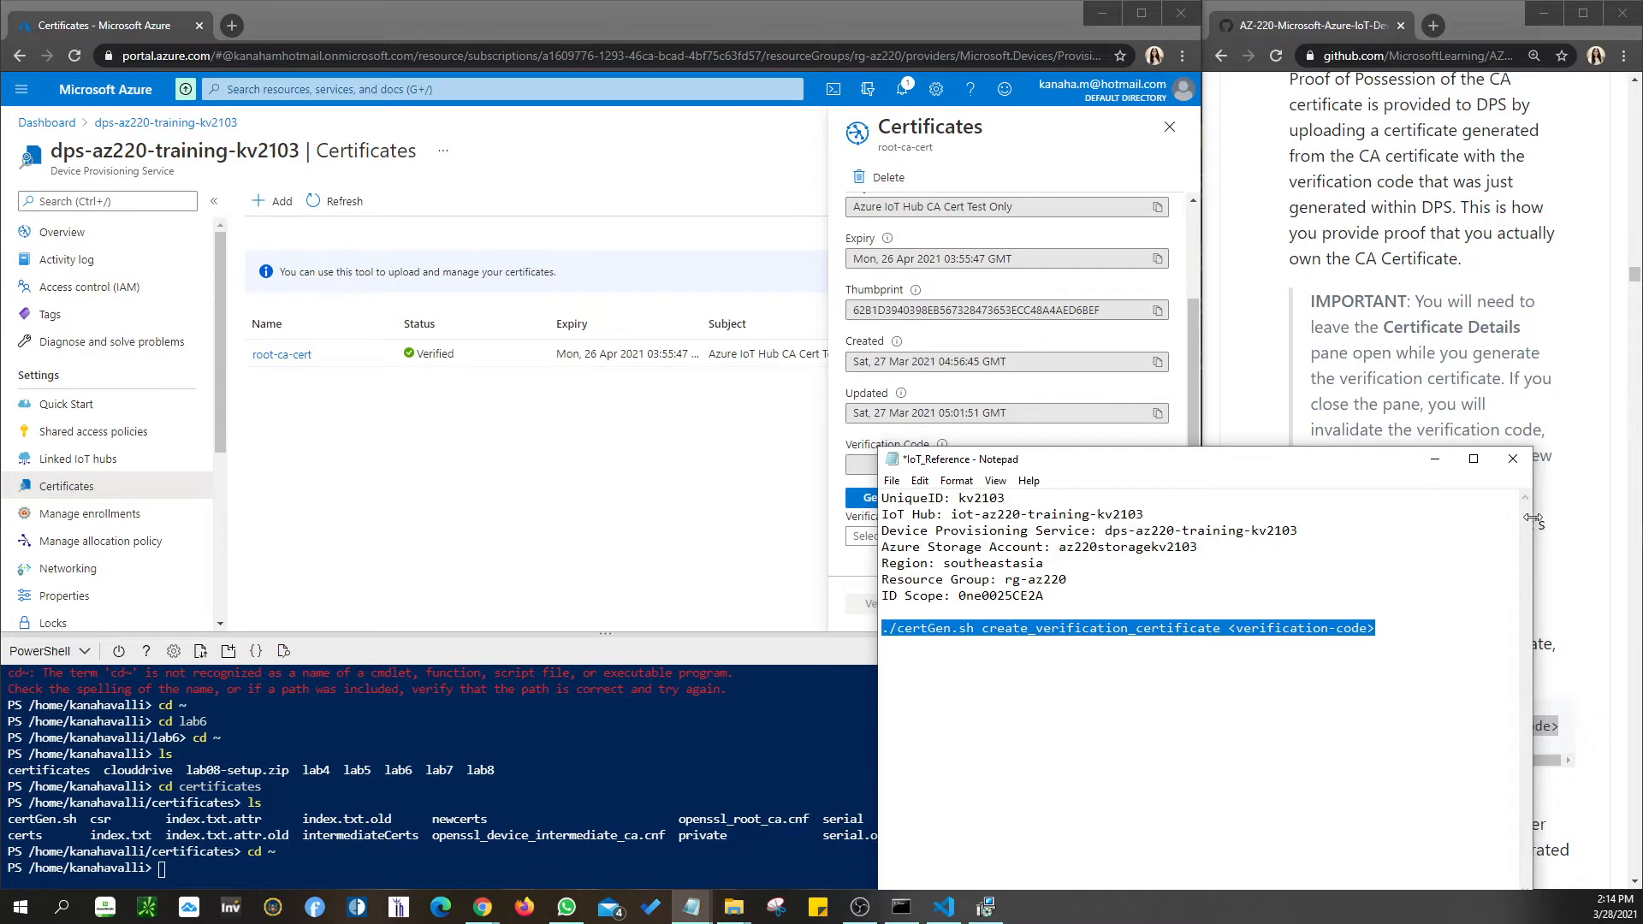
click(1435, 458)
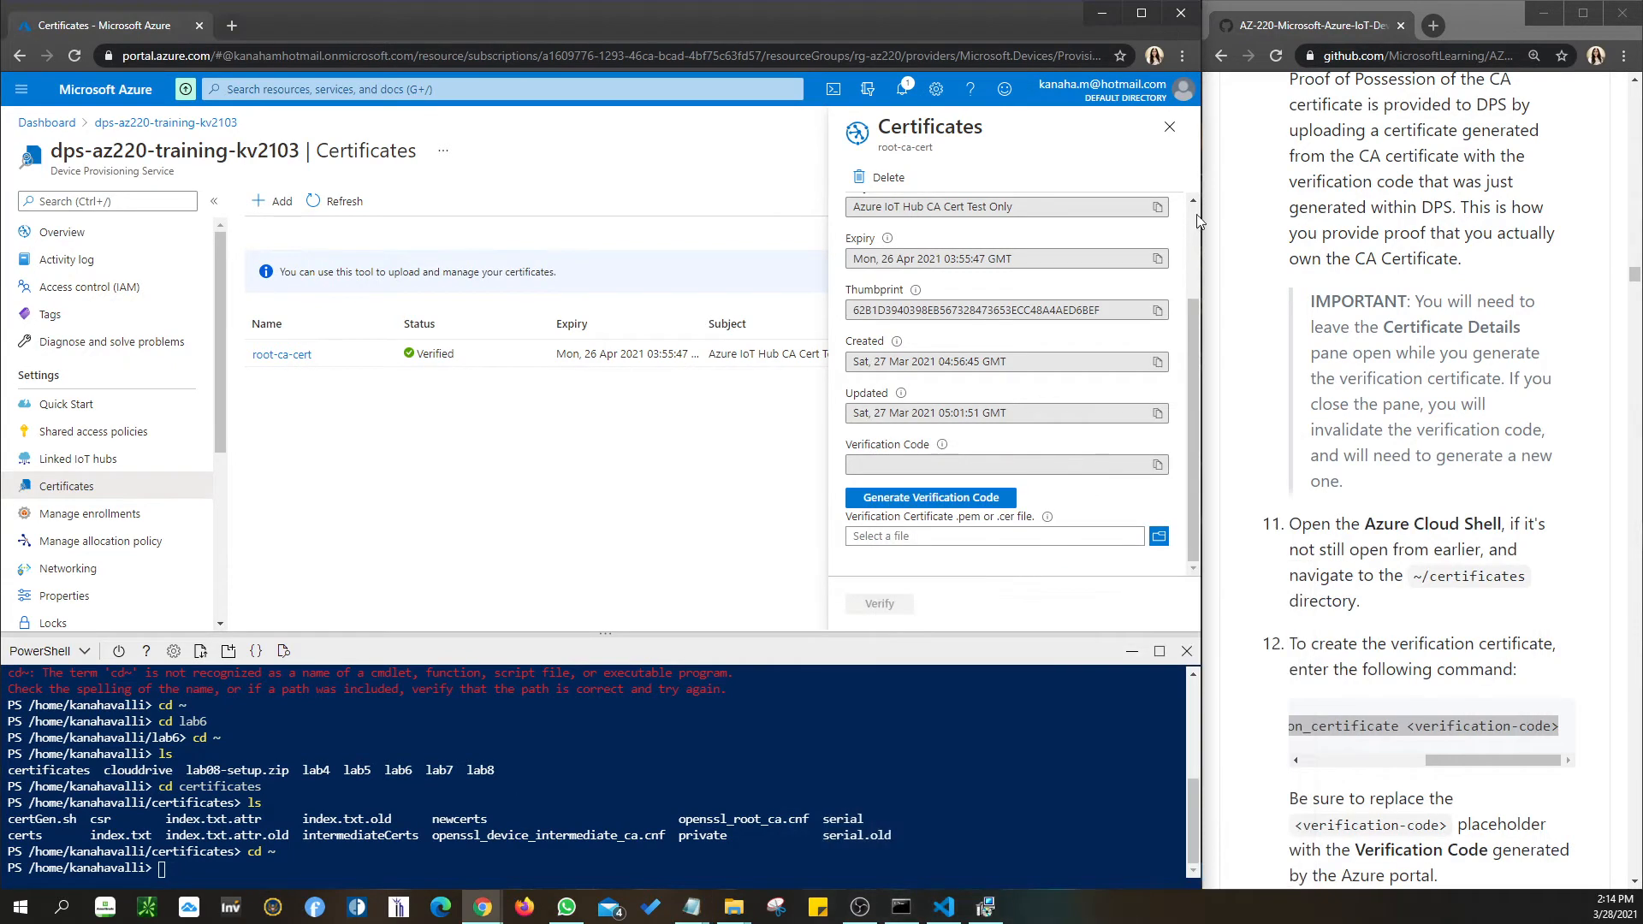
Close the root-ca-cert details, highlight the certGen.sh command in lab step 12, and return to the Cloud Shell prompt.
click(1168, 128)
scroll(1464, 702, down, 2)
drag(1556, 556, 1316, 576)
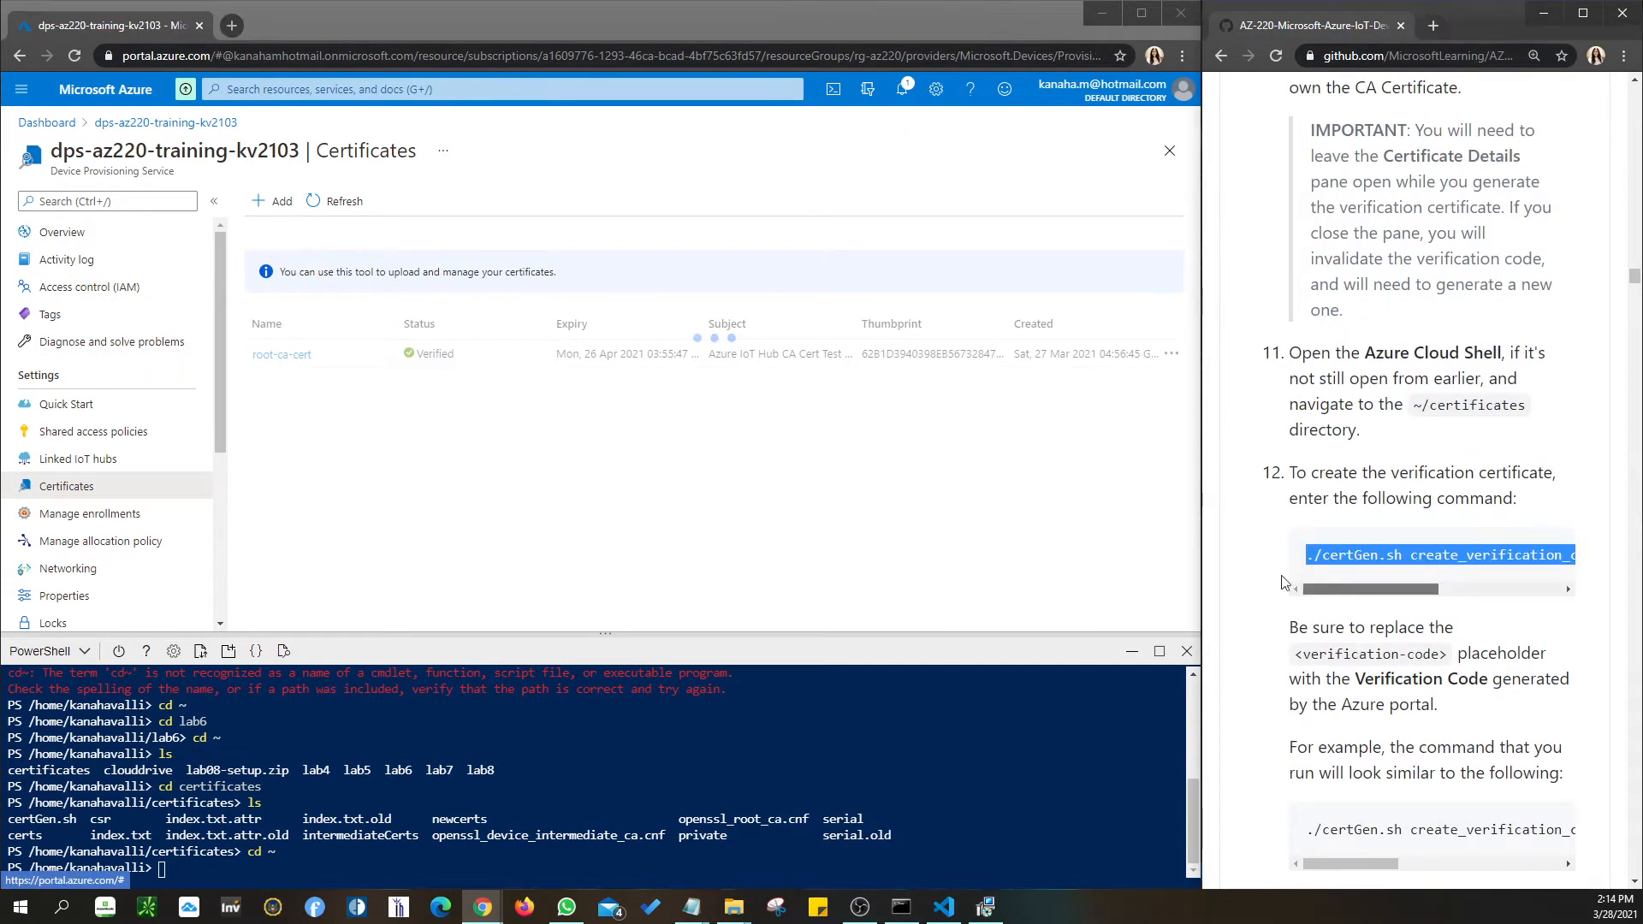
click(221, 873)
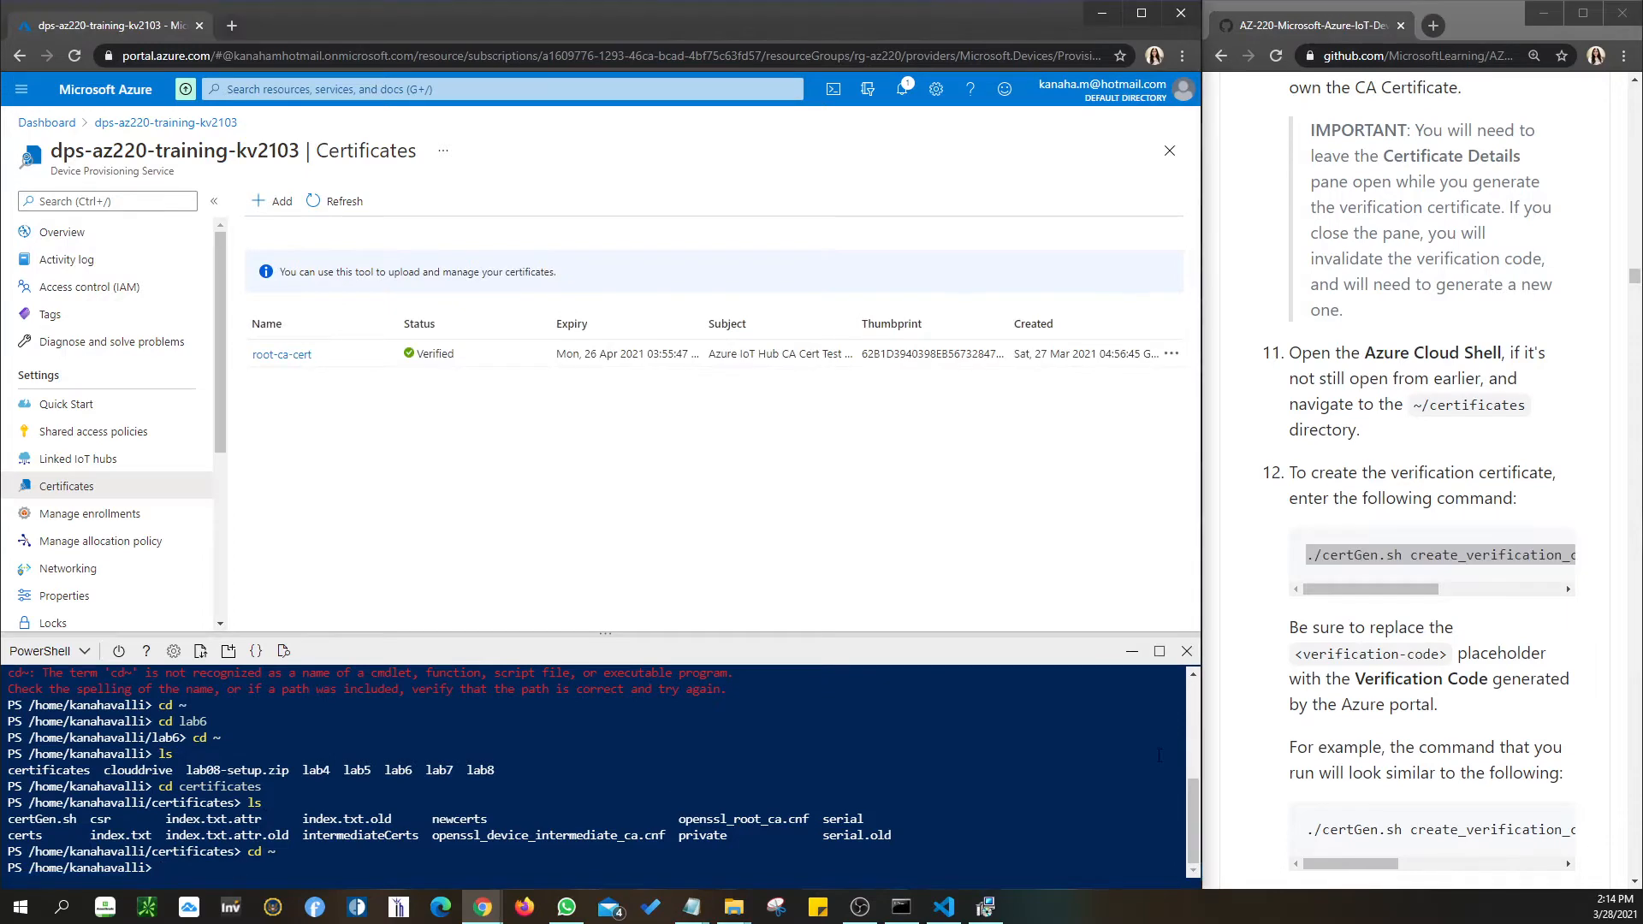
Read the rest of lab step 12 and steps 13 to 18 on downloading and uploading the verification certificate.
scroll(1376, 501, down, 4)
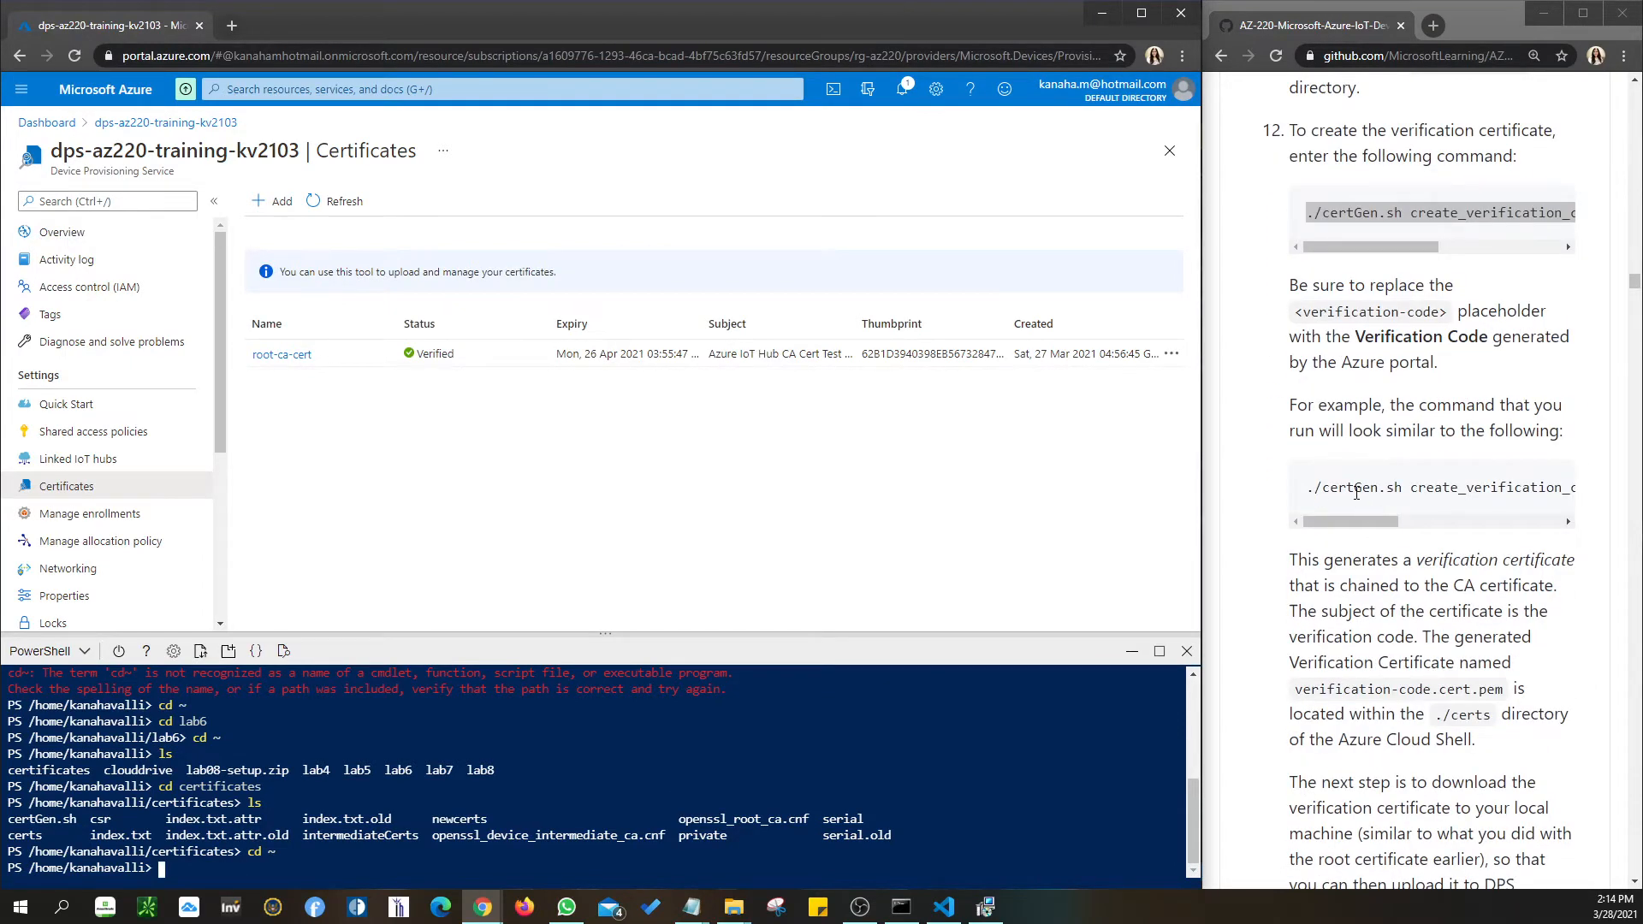
mouse_move(1347, 528)
mouse_down()
mouse_move(1527, 531)
mouse_move(1352, 531)
mouse_up()
scroll(1380, 599, down, 3)
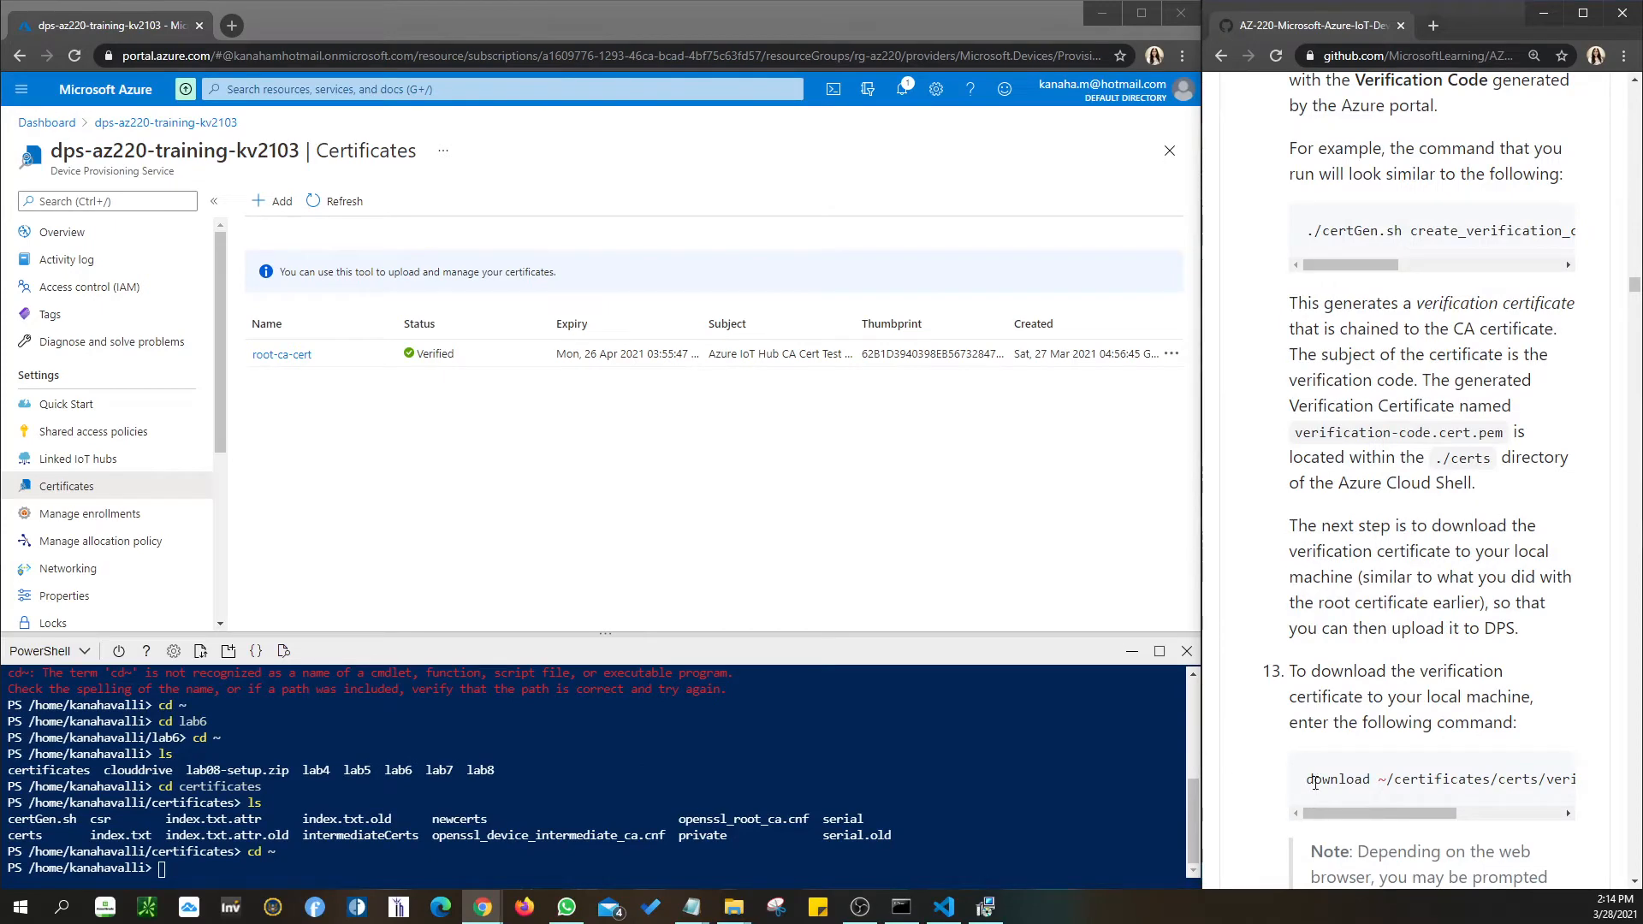
scroll(1332, 801, down, 3)
scroll(1364, 750, down, 6)
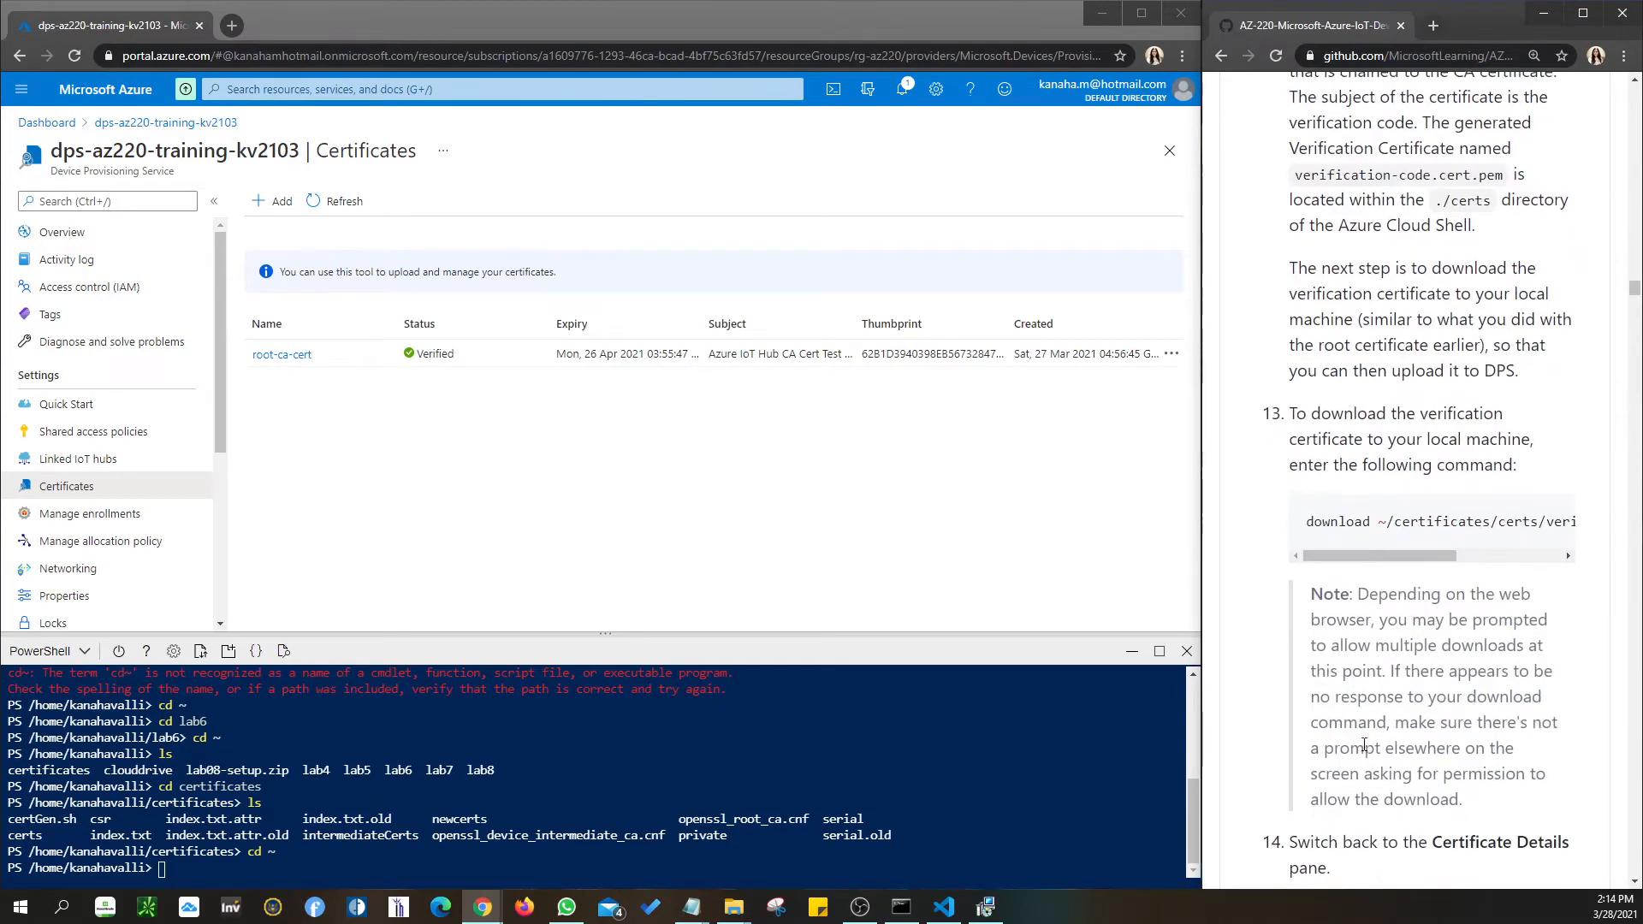
scroll(1364, 751, down, 1)
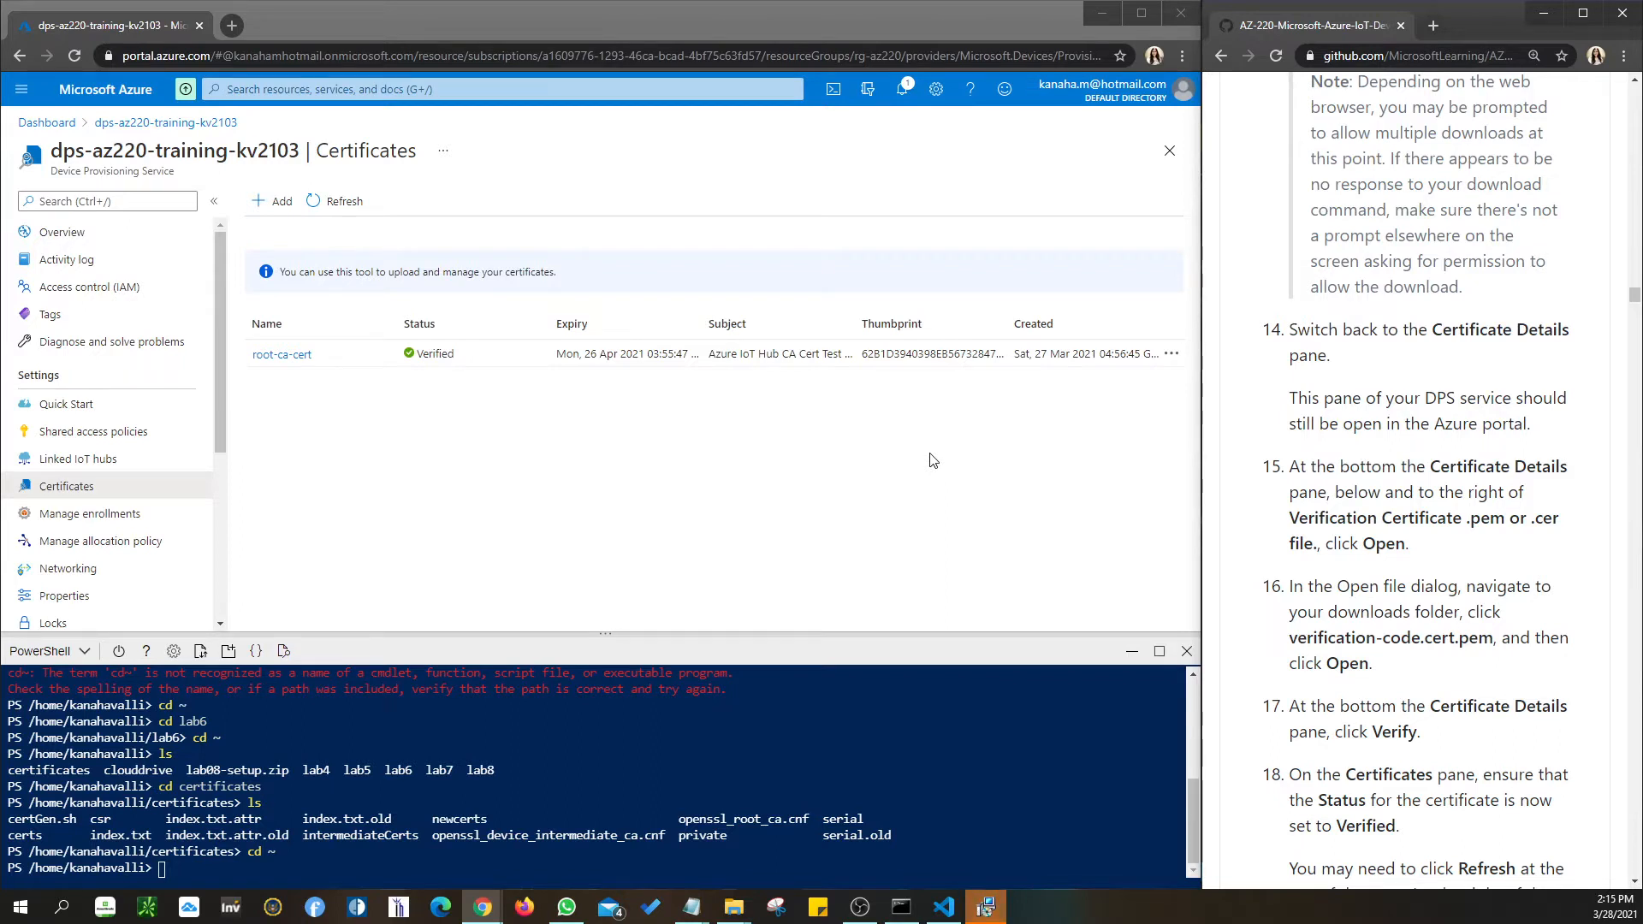
Browse from the root-ca-cert details to verification-code.cert.pem in the Desktop IoT folder, cancel the file choice, and close the details.
click(283, 354)
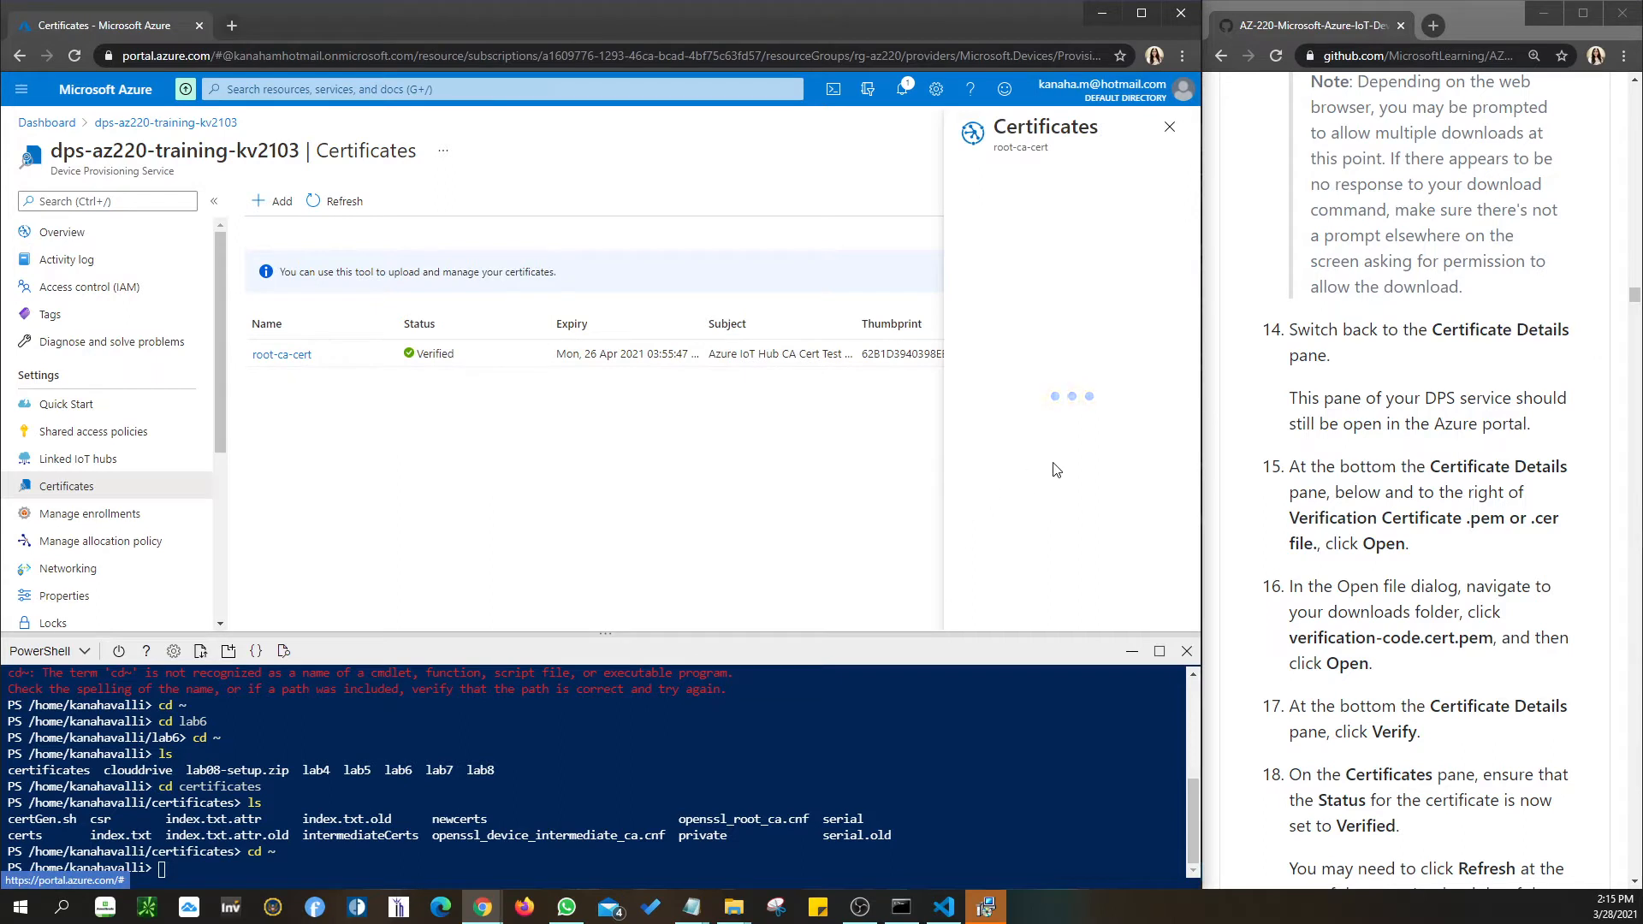
scroll(1091, 461, down, 3)
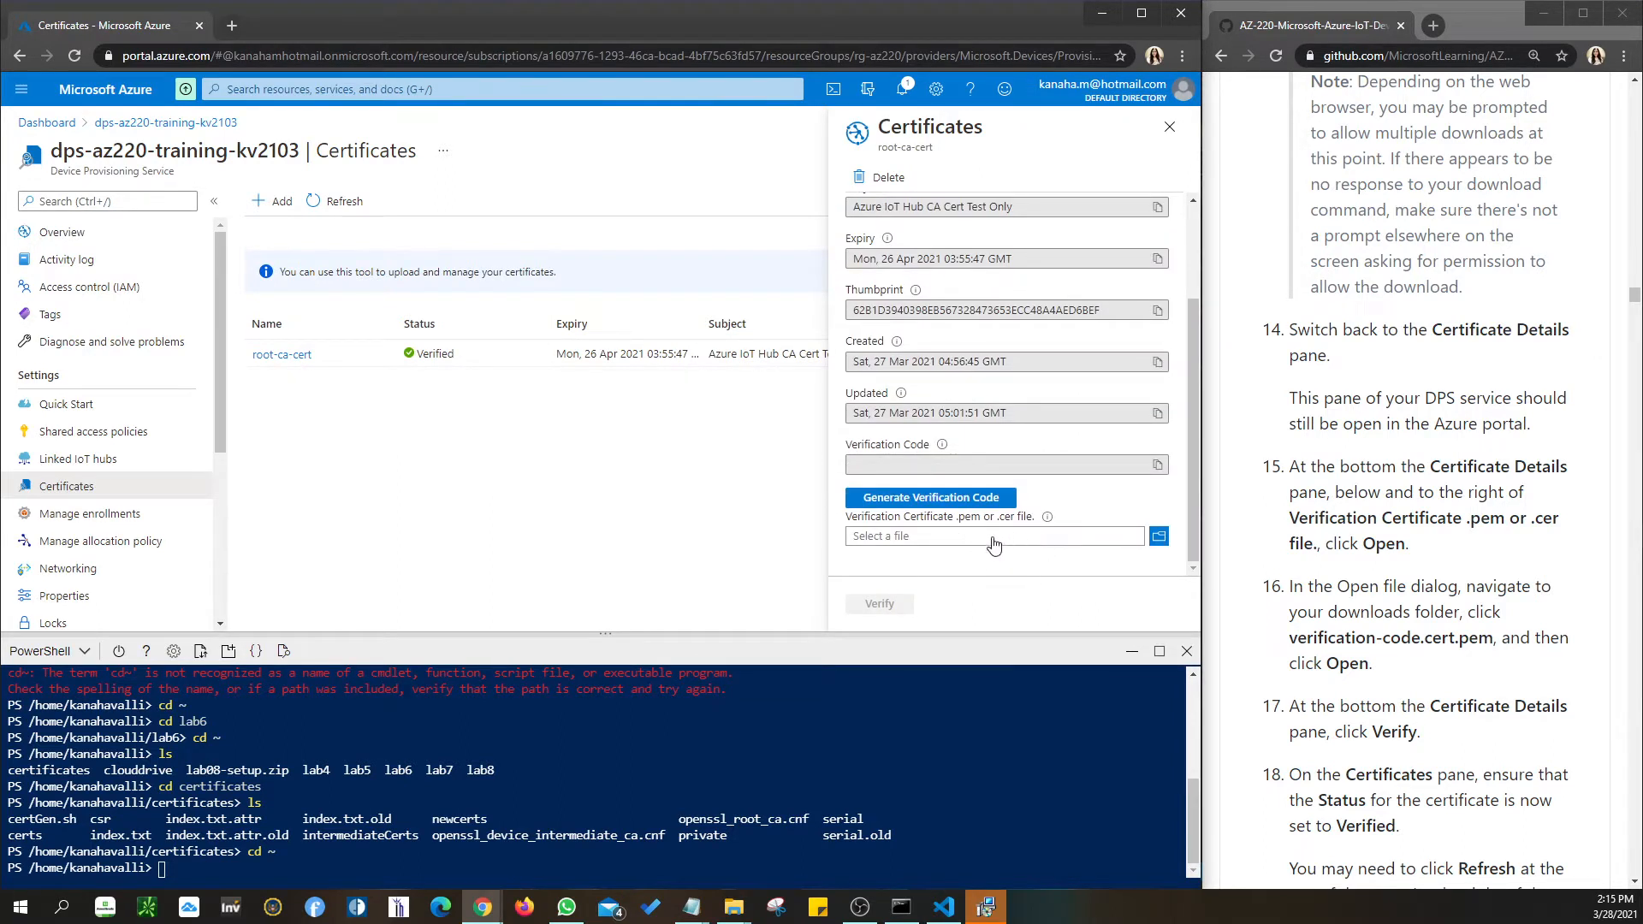
click(1159, 537)
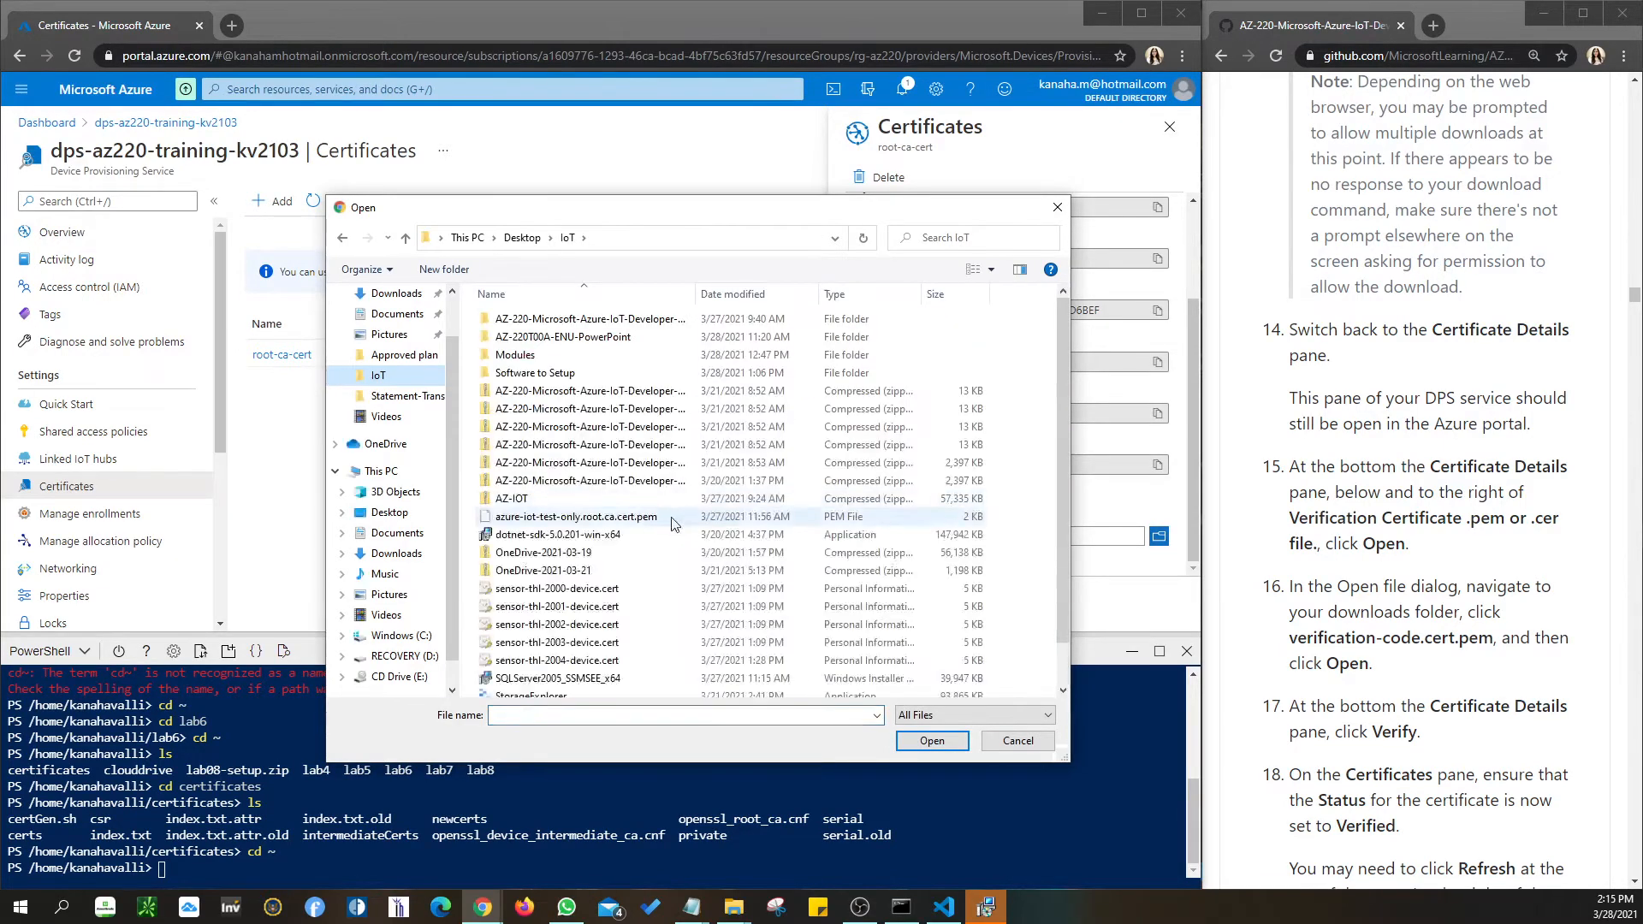
scroll(673, 524, down, 1)
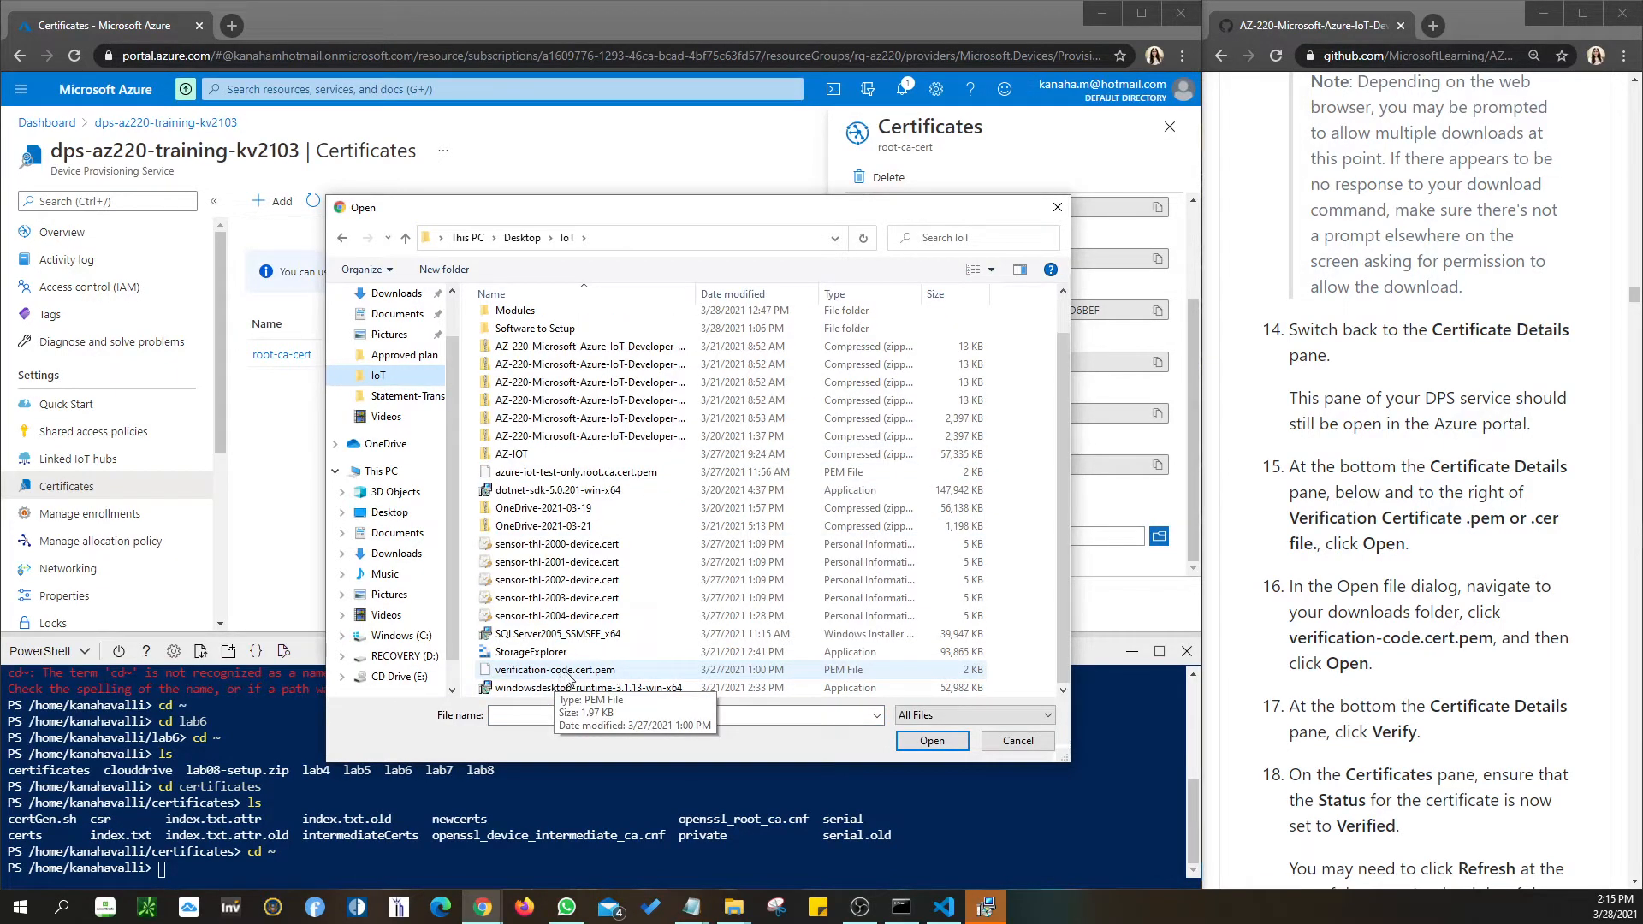
click(566, 673)
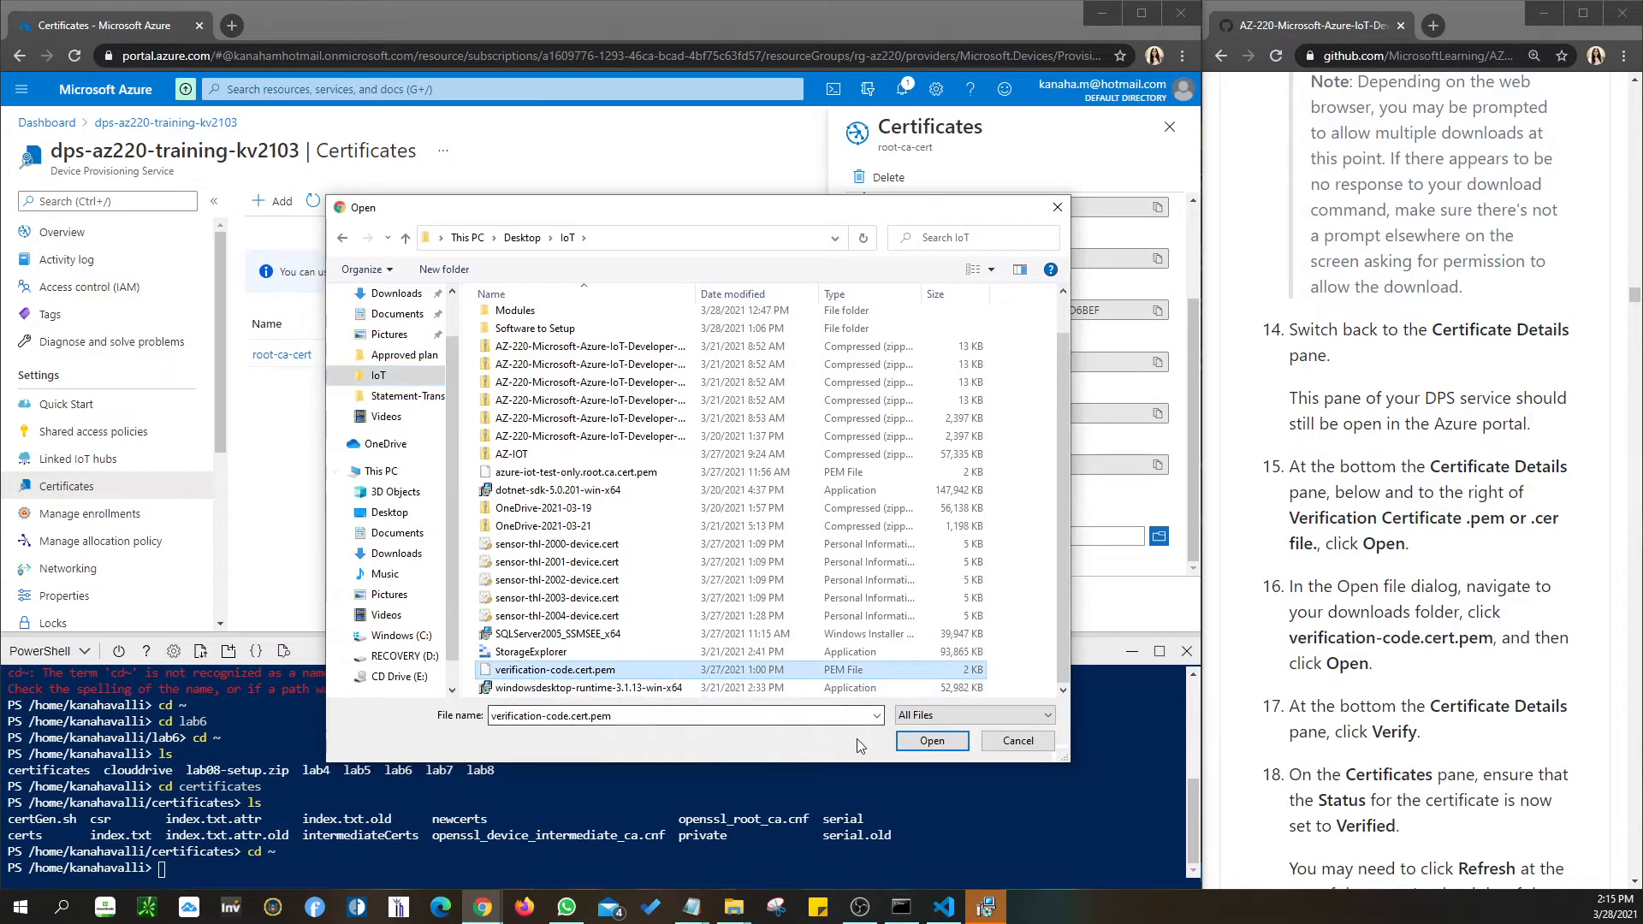
click(1018, 741)
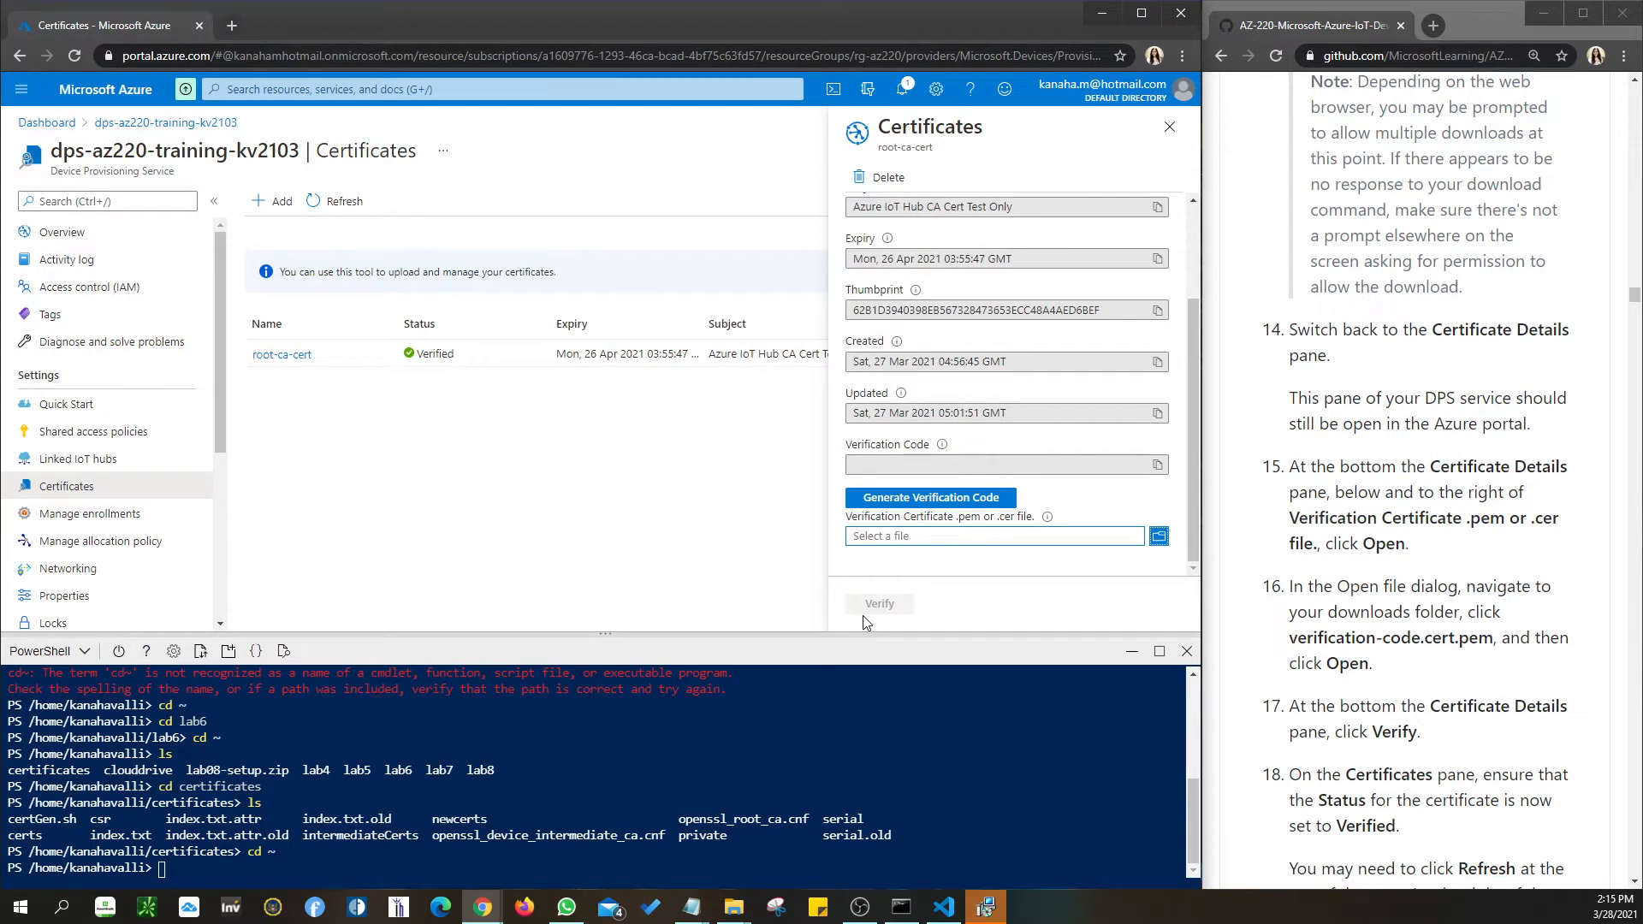
click(1169, 126)
Read lab step 18 and the opening steps of Task 3, and open Manage enrollments for the provisioning service.
scroll(1374, 618, down, 3)
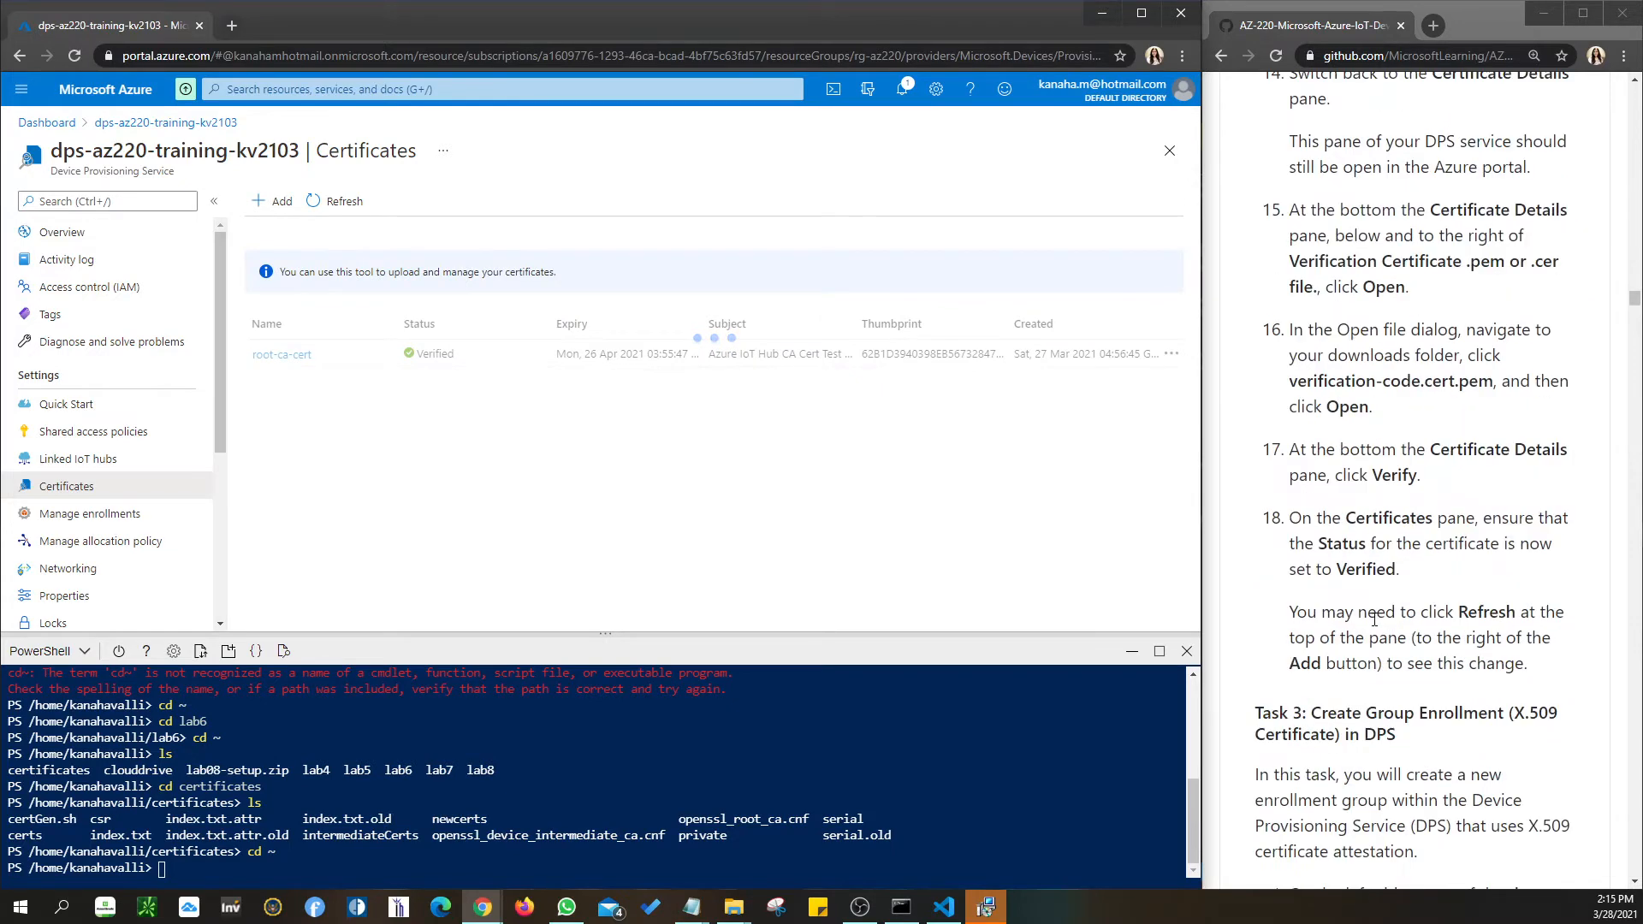
scroll(1374, 618, down, 1)
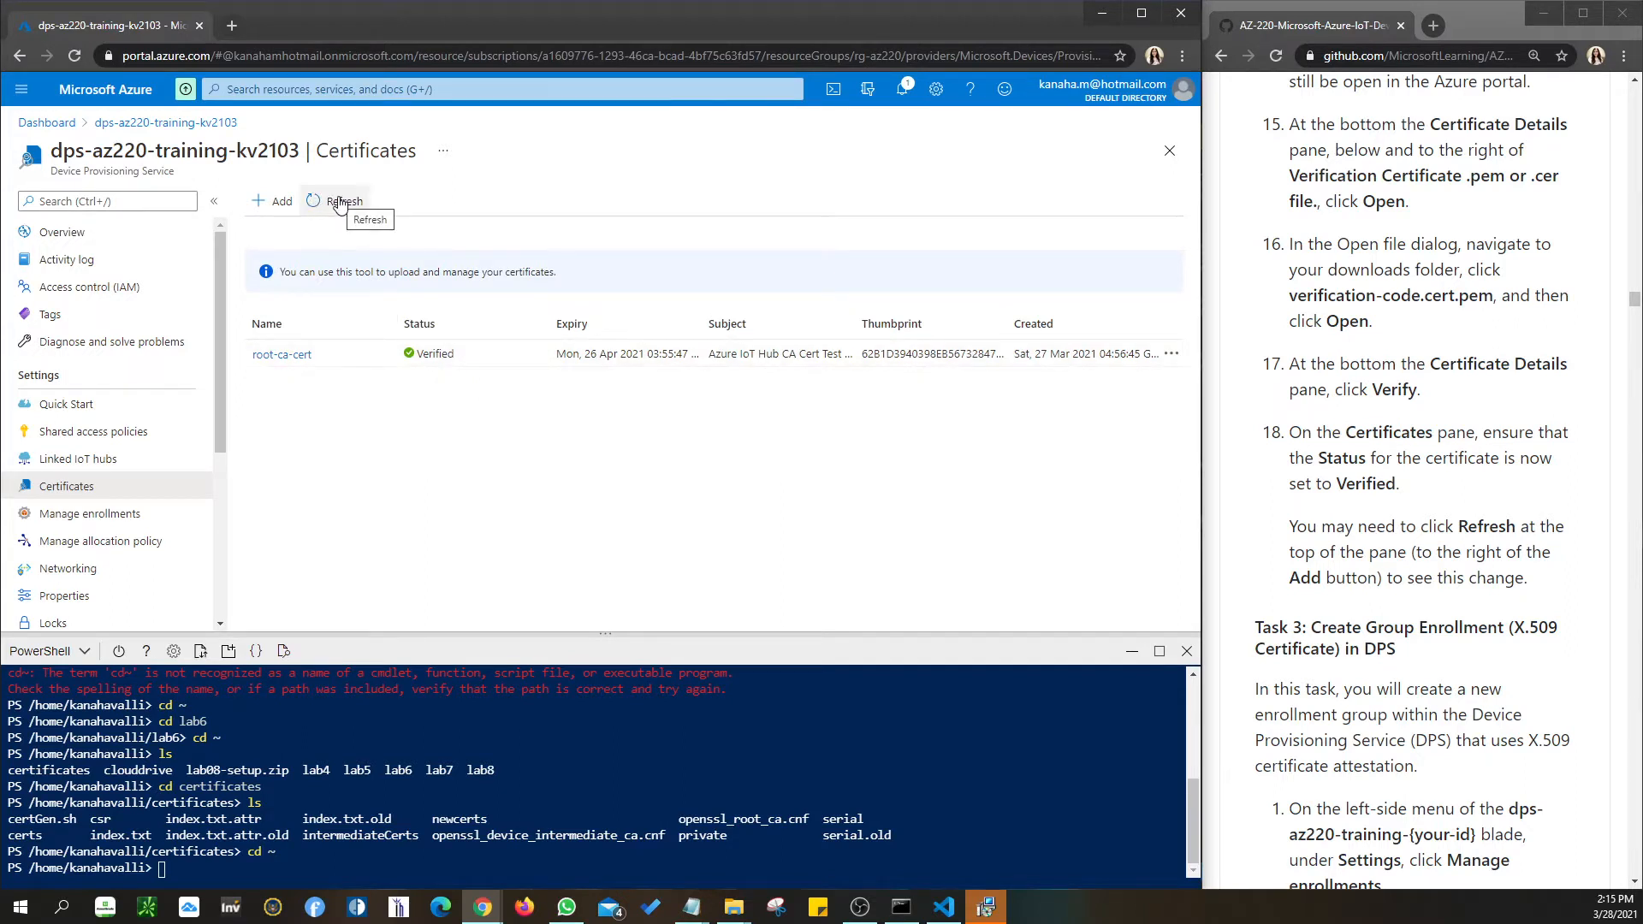
scroll(1364, 646, down, 6)
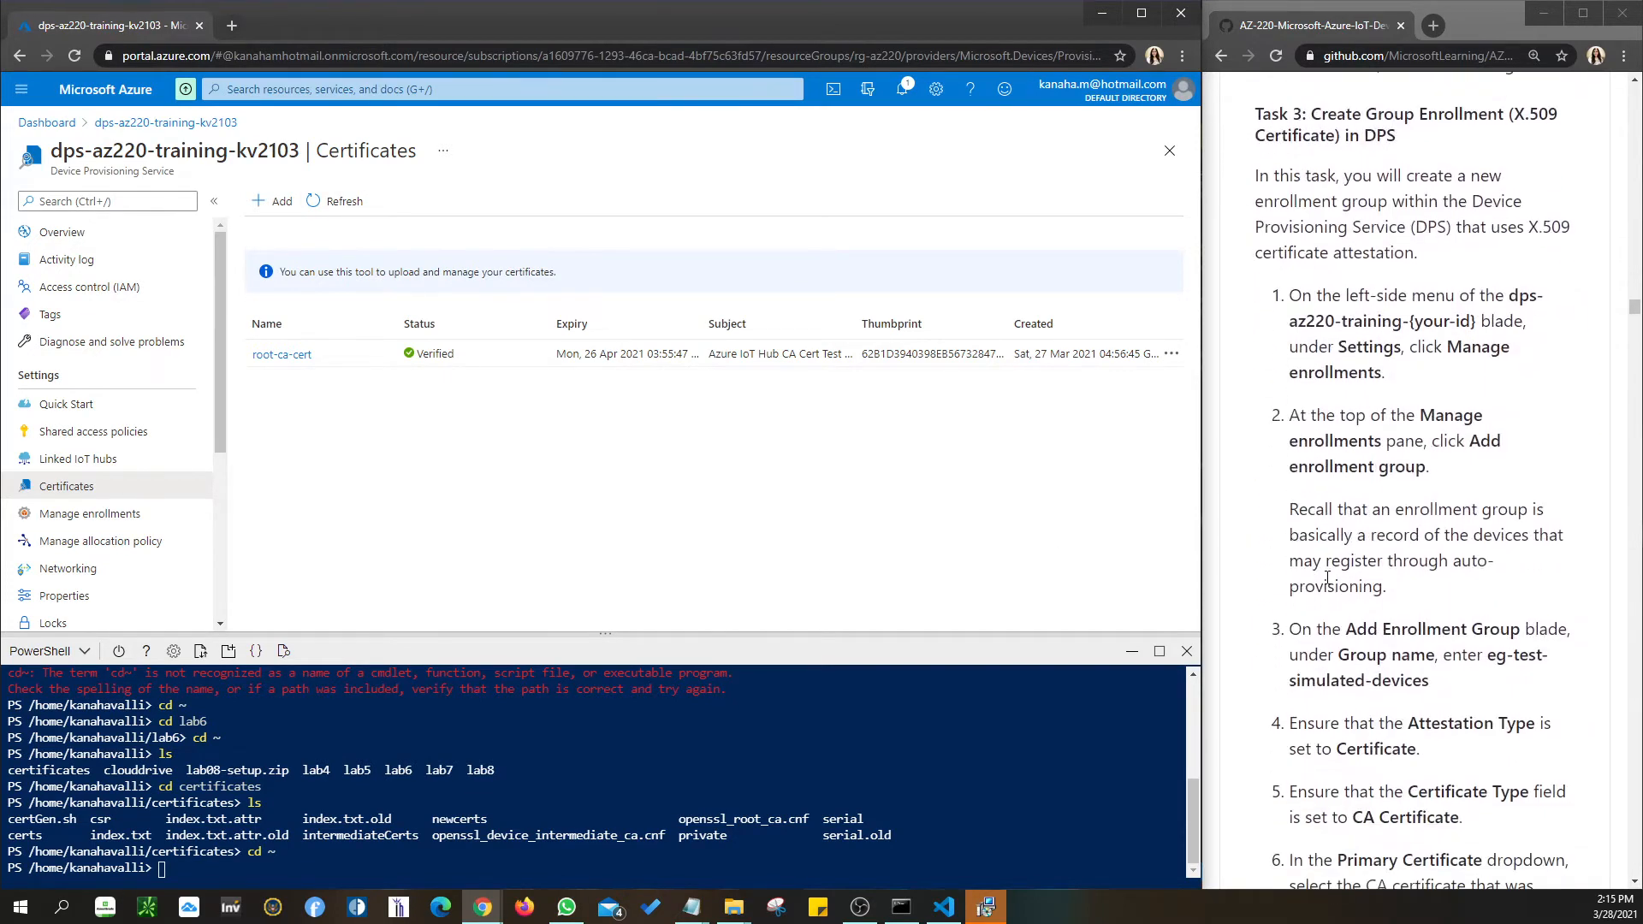
click(85, 515)
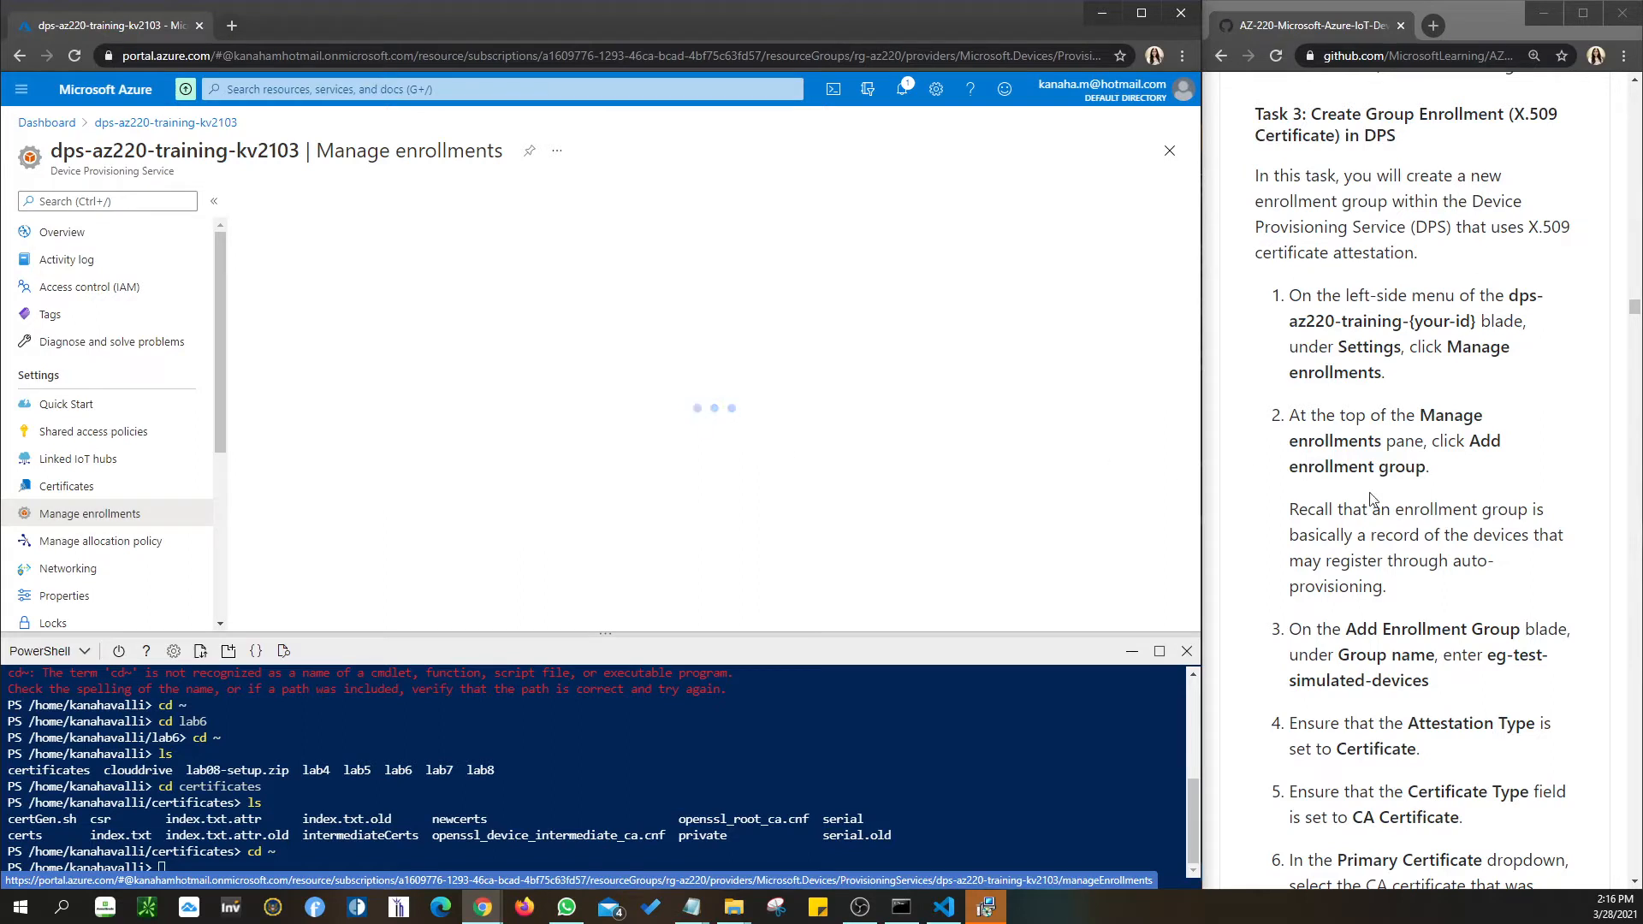
scroll(1373, 504, down, 2)
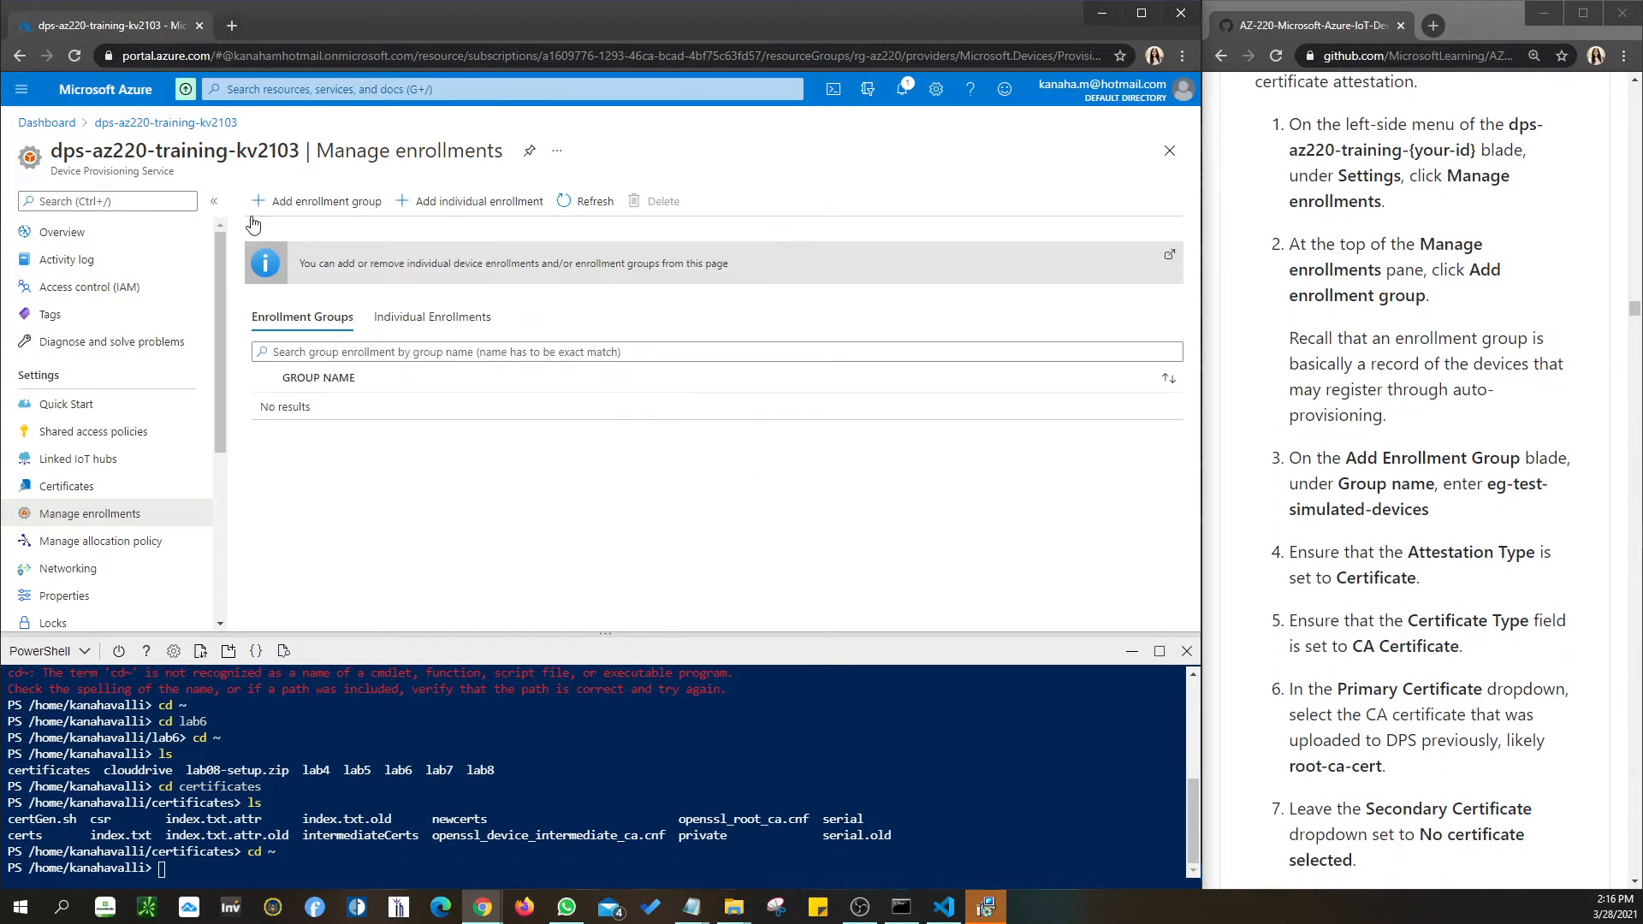
Start a new enrollment group and name it eg-test-simulated-devices, copying the name from lab step 3.
click(318, 202)
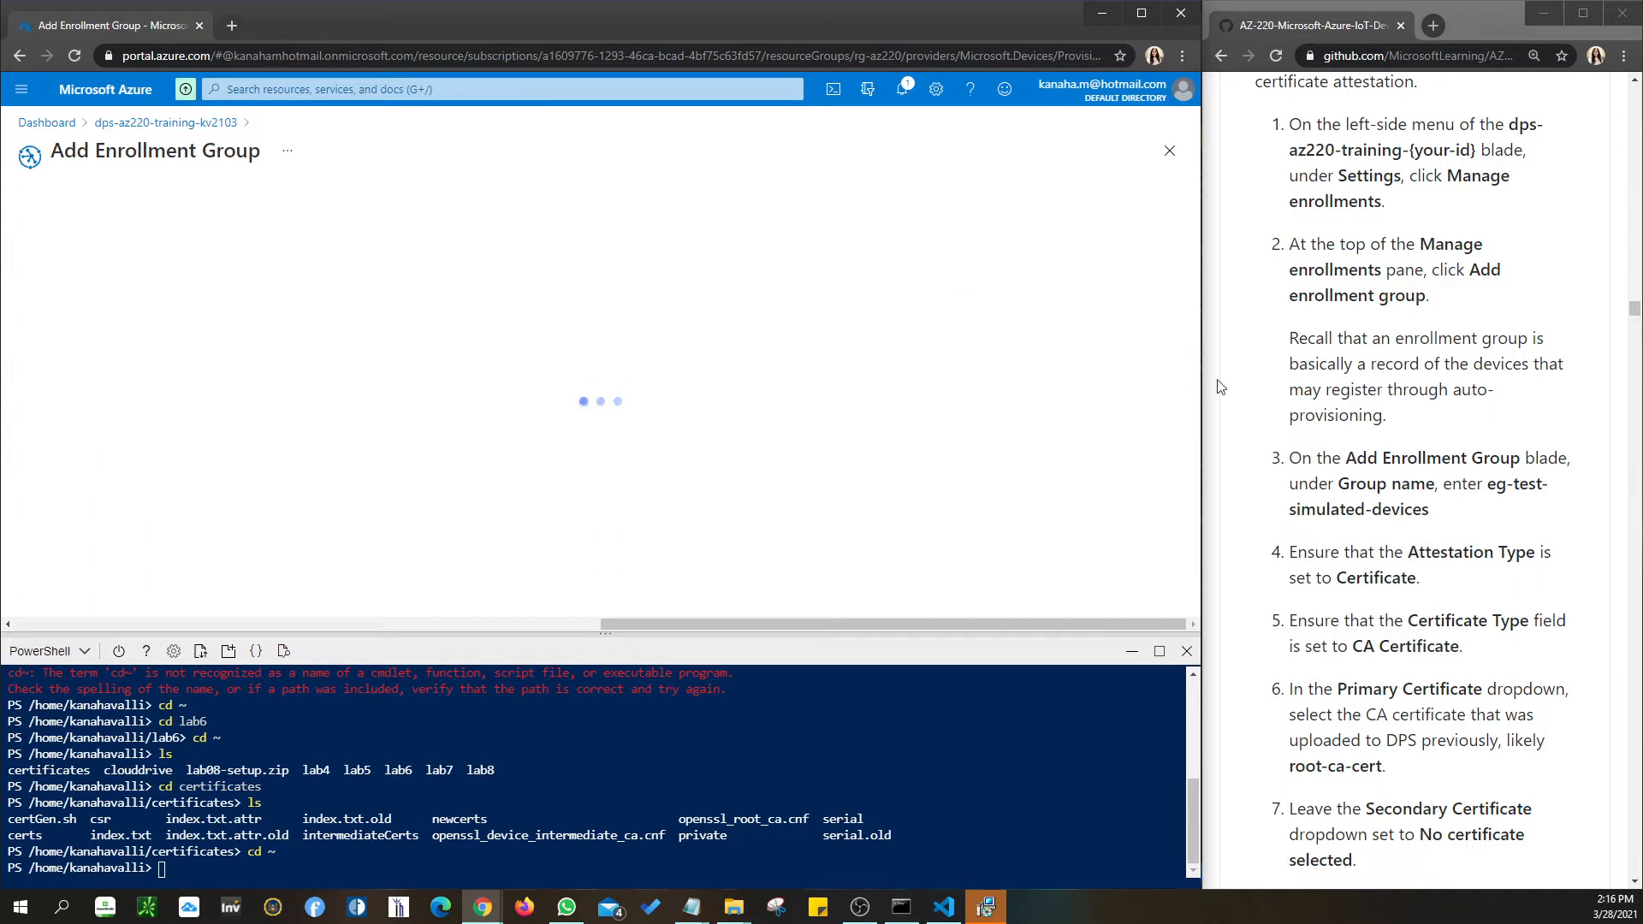
click(1491, 487)
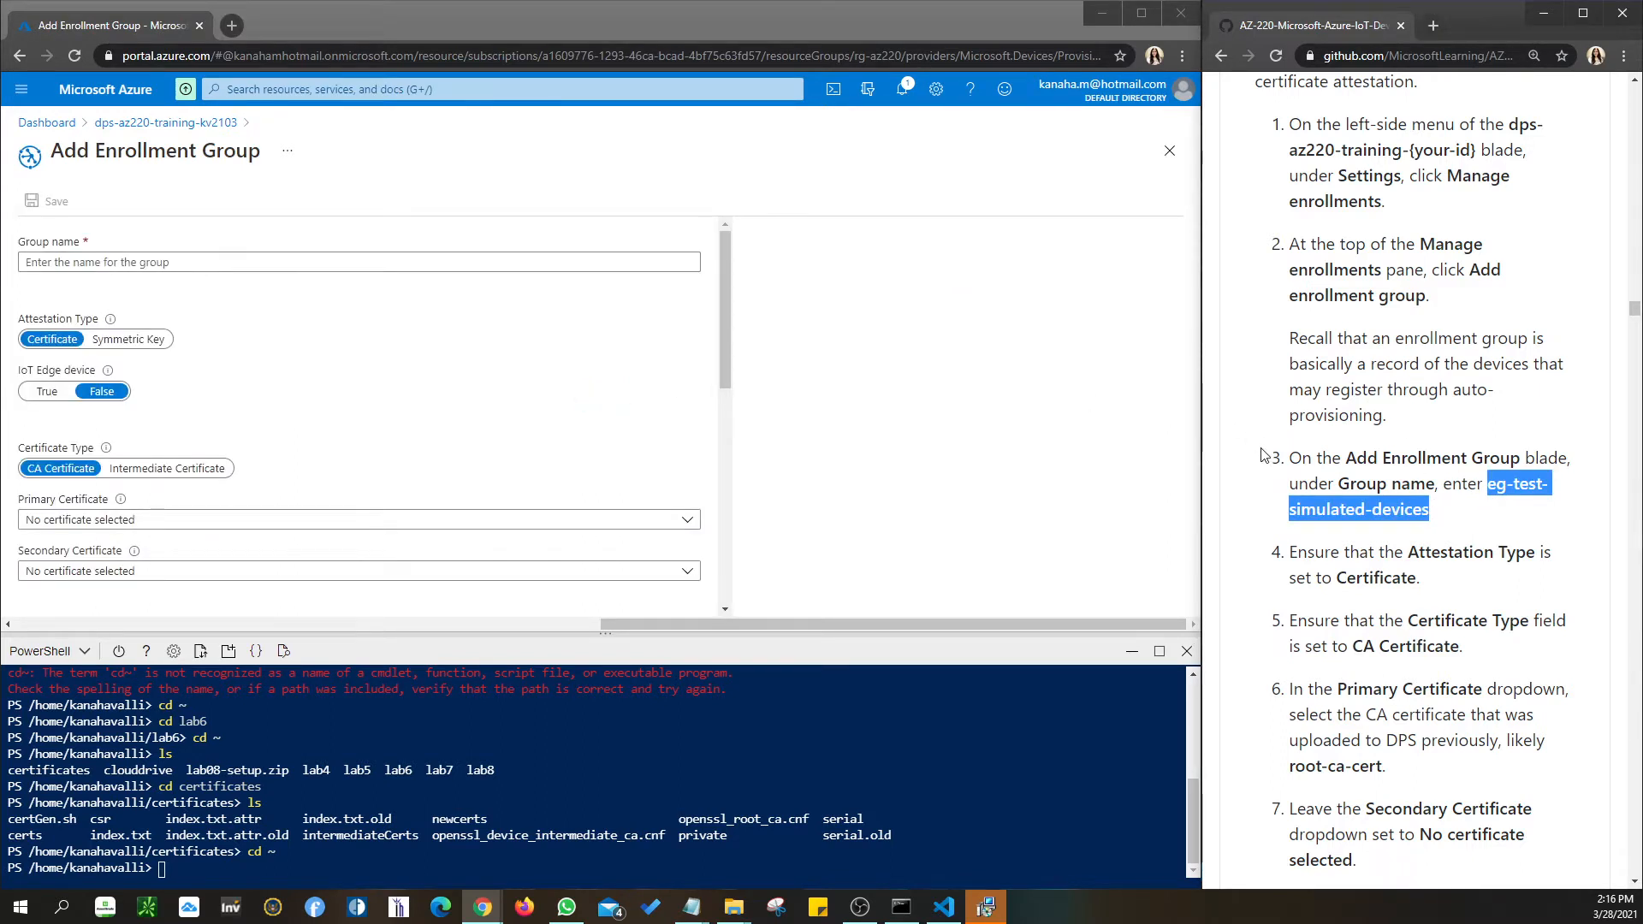
right_click(1317, 503)
click(1364, 512)
click(216, 257)
right_click(215, 257)
click(257, 385)
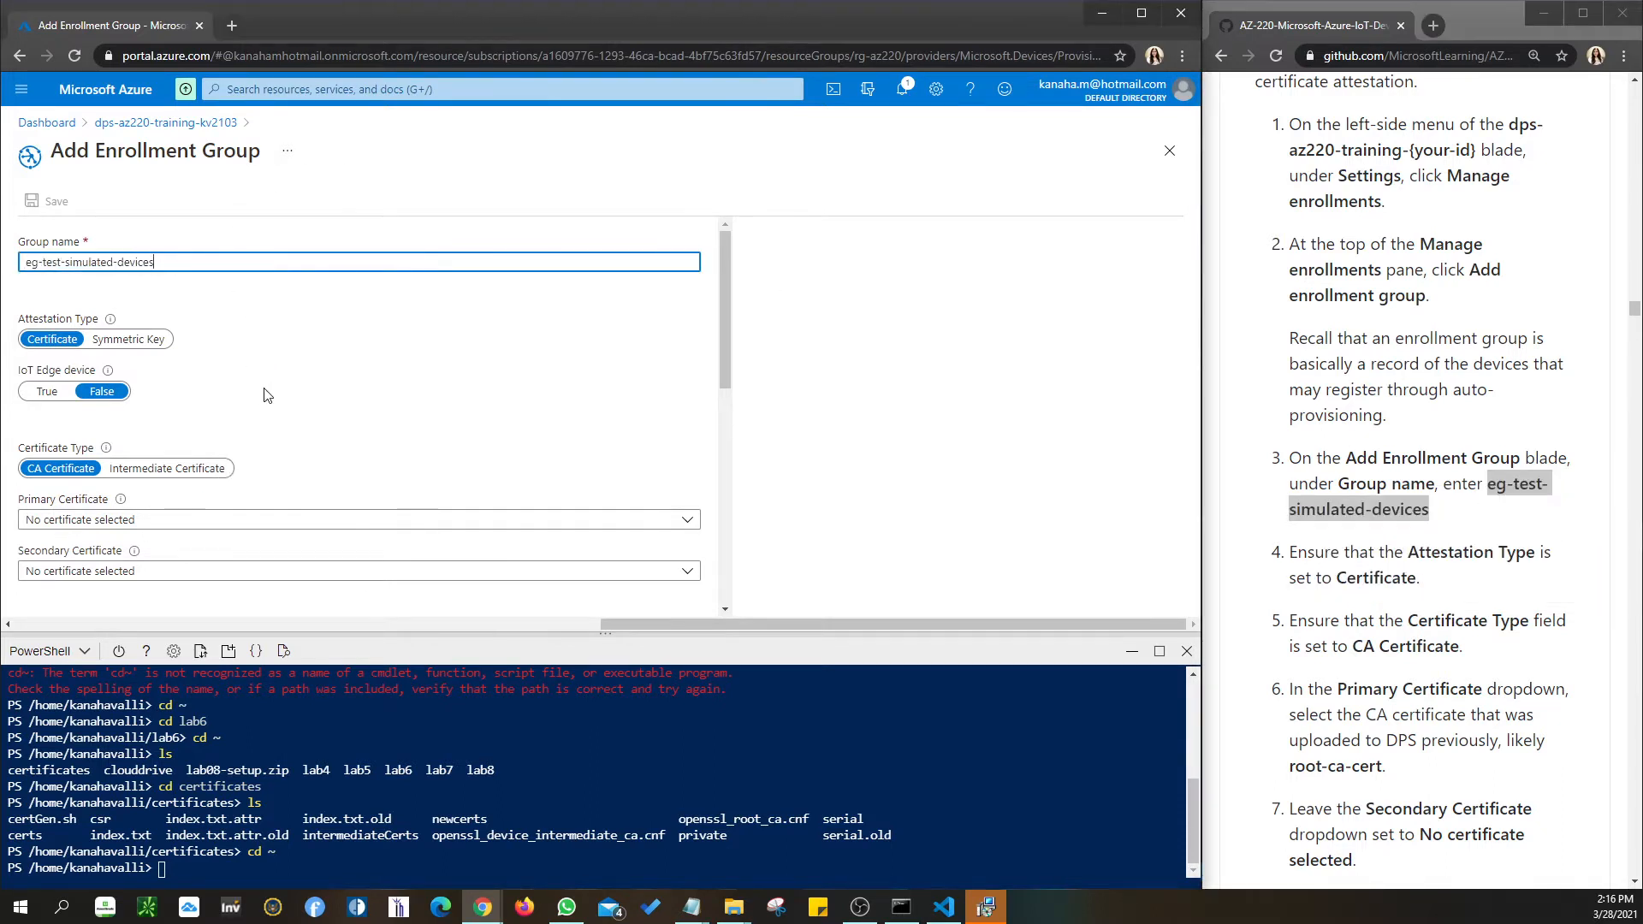
Review the attestation and certificate type in lab steps 4 to 6 and choose root-ca-cert as the primary certificate.
scroll(1343, 508, down, 1)
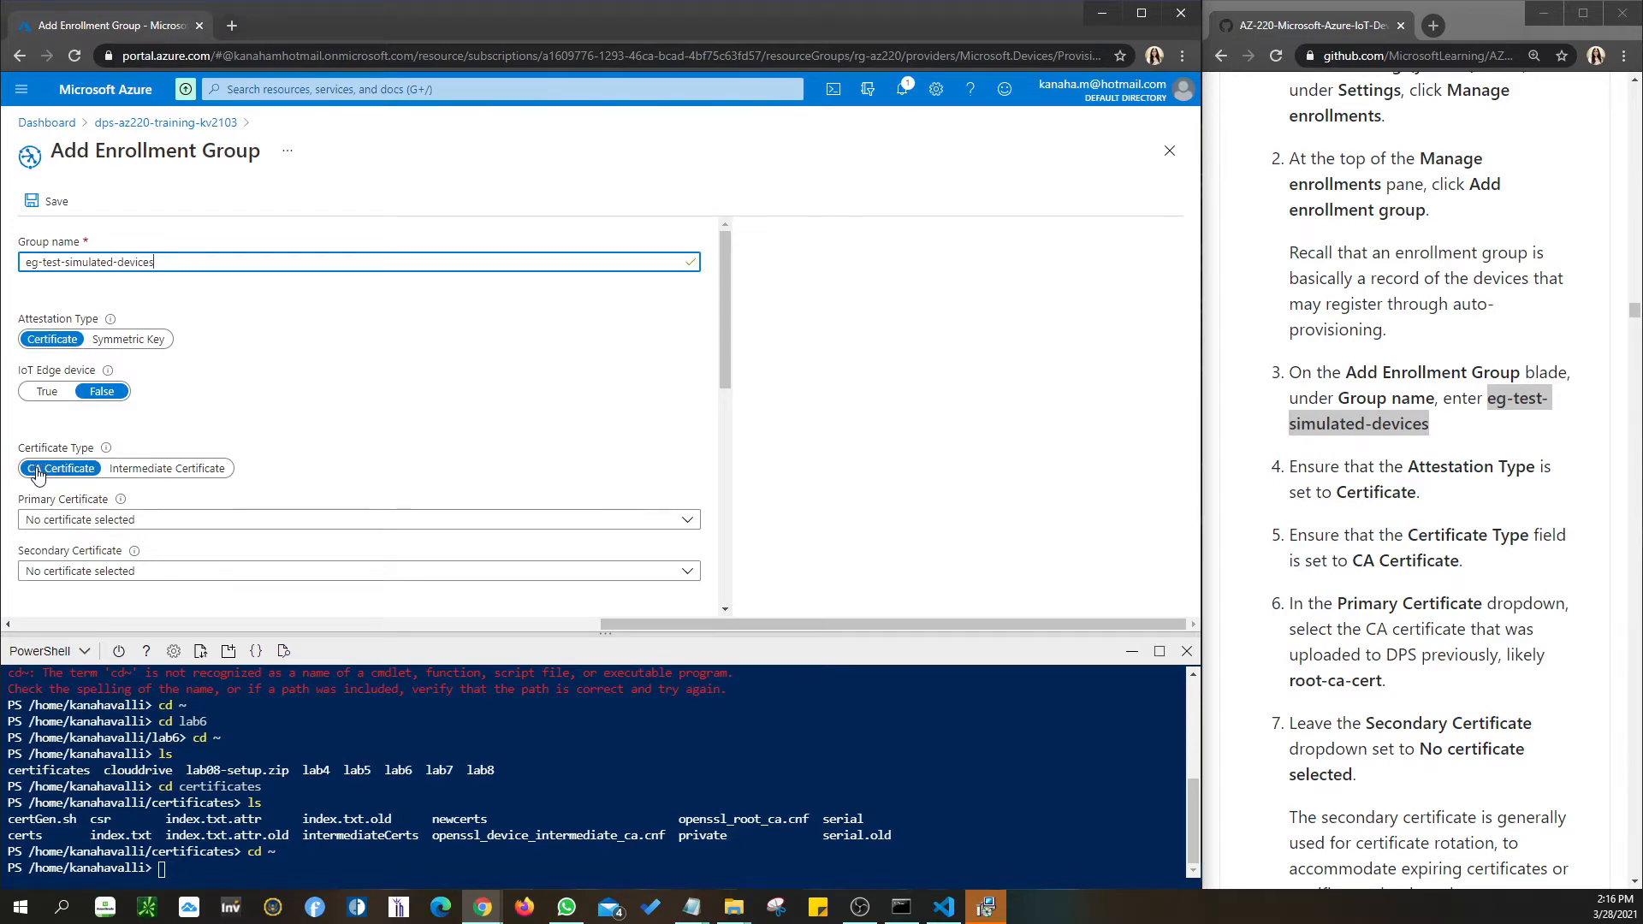
scroll(1324, 561, down, 2)
scroll(97, 387, down, 3)
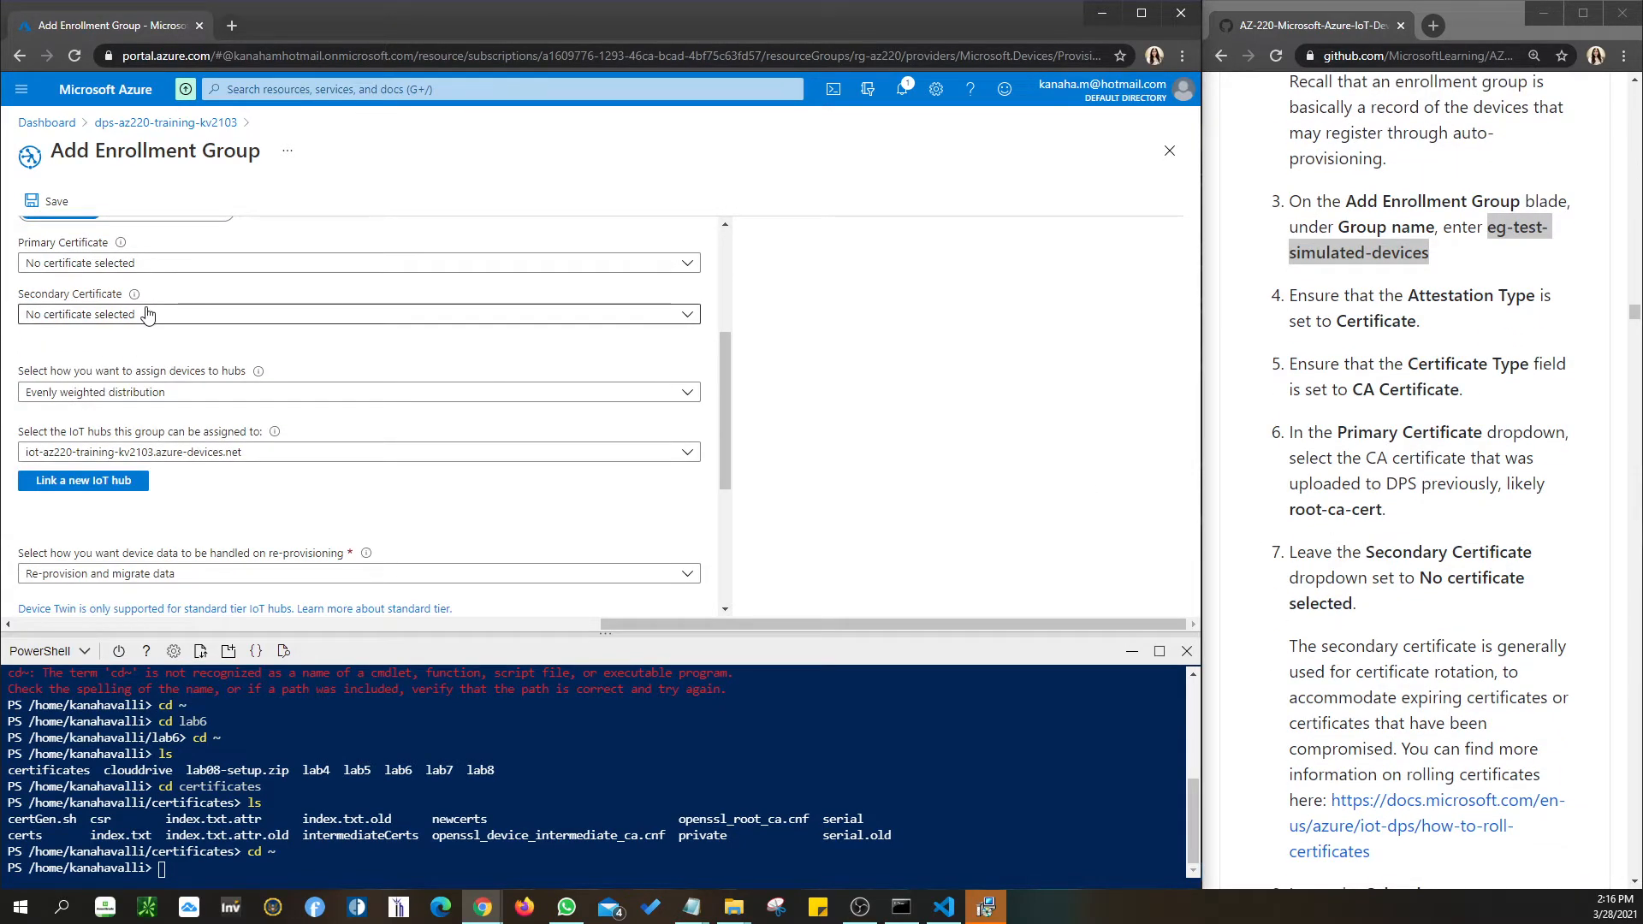
click(175, 263)
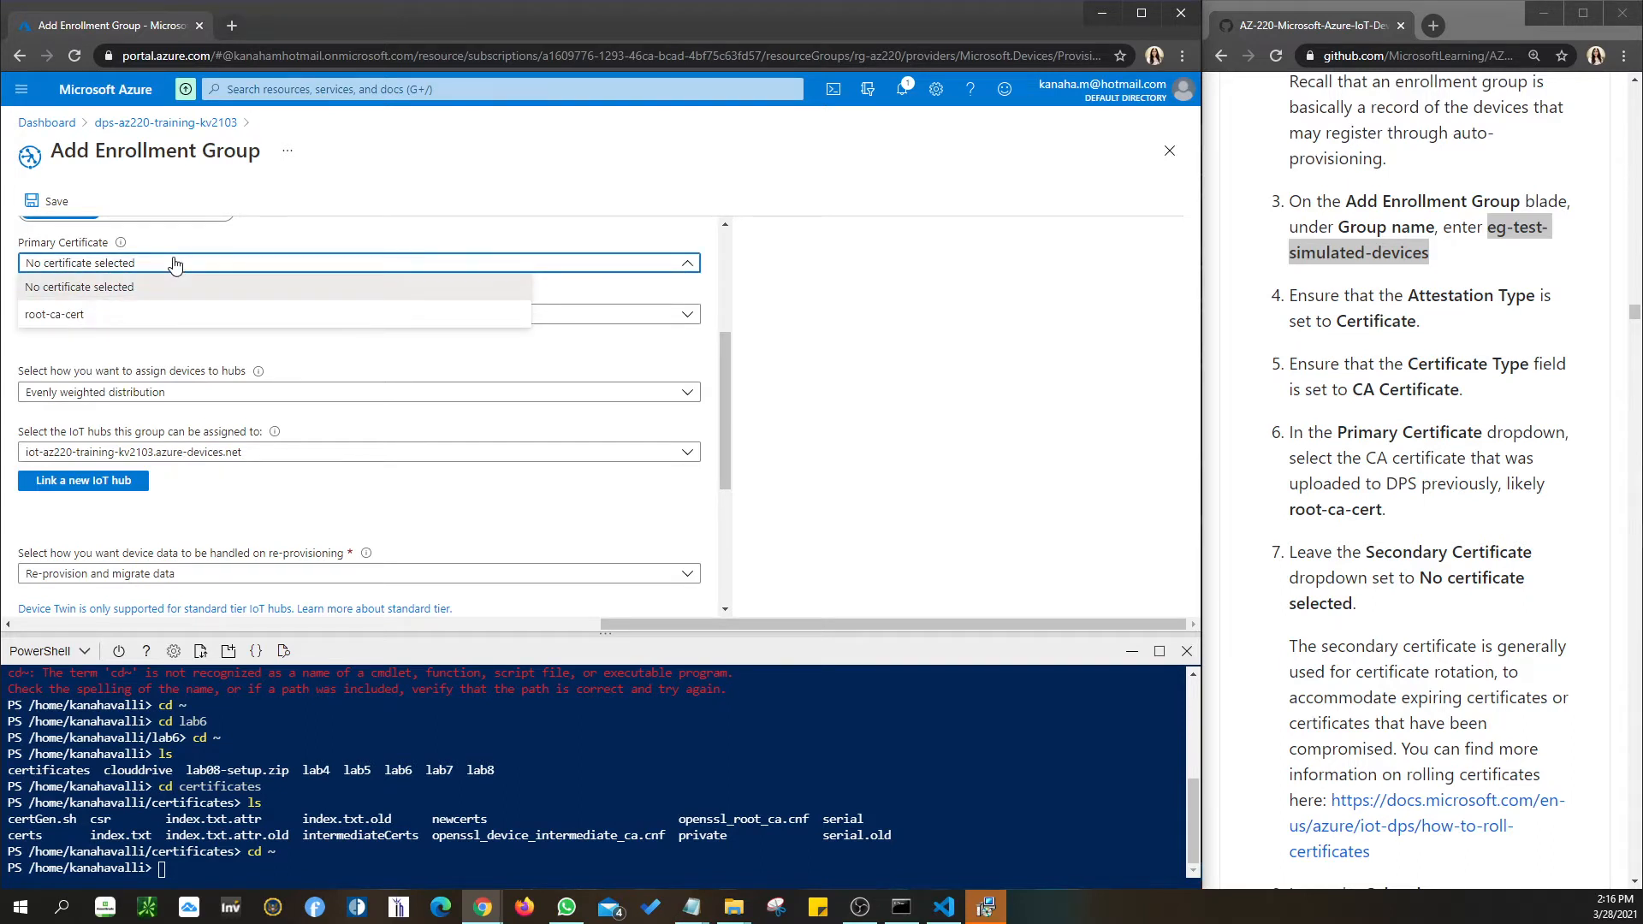
click(65, 326)
Review lab steps 8 to 13 against the remaining enrollment group settings, and close the form, discarding its unsaved edits.
scroll(1342, 544, down, 2)
scroll(1342, 544, down, 5)
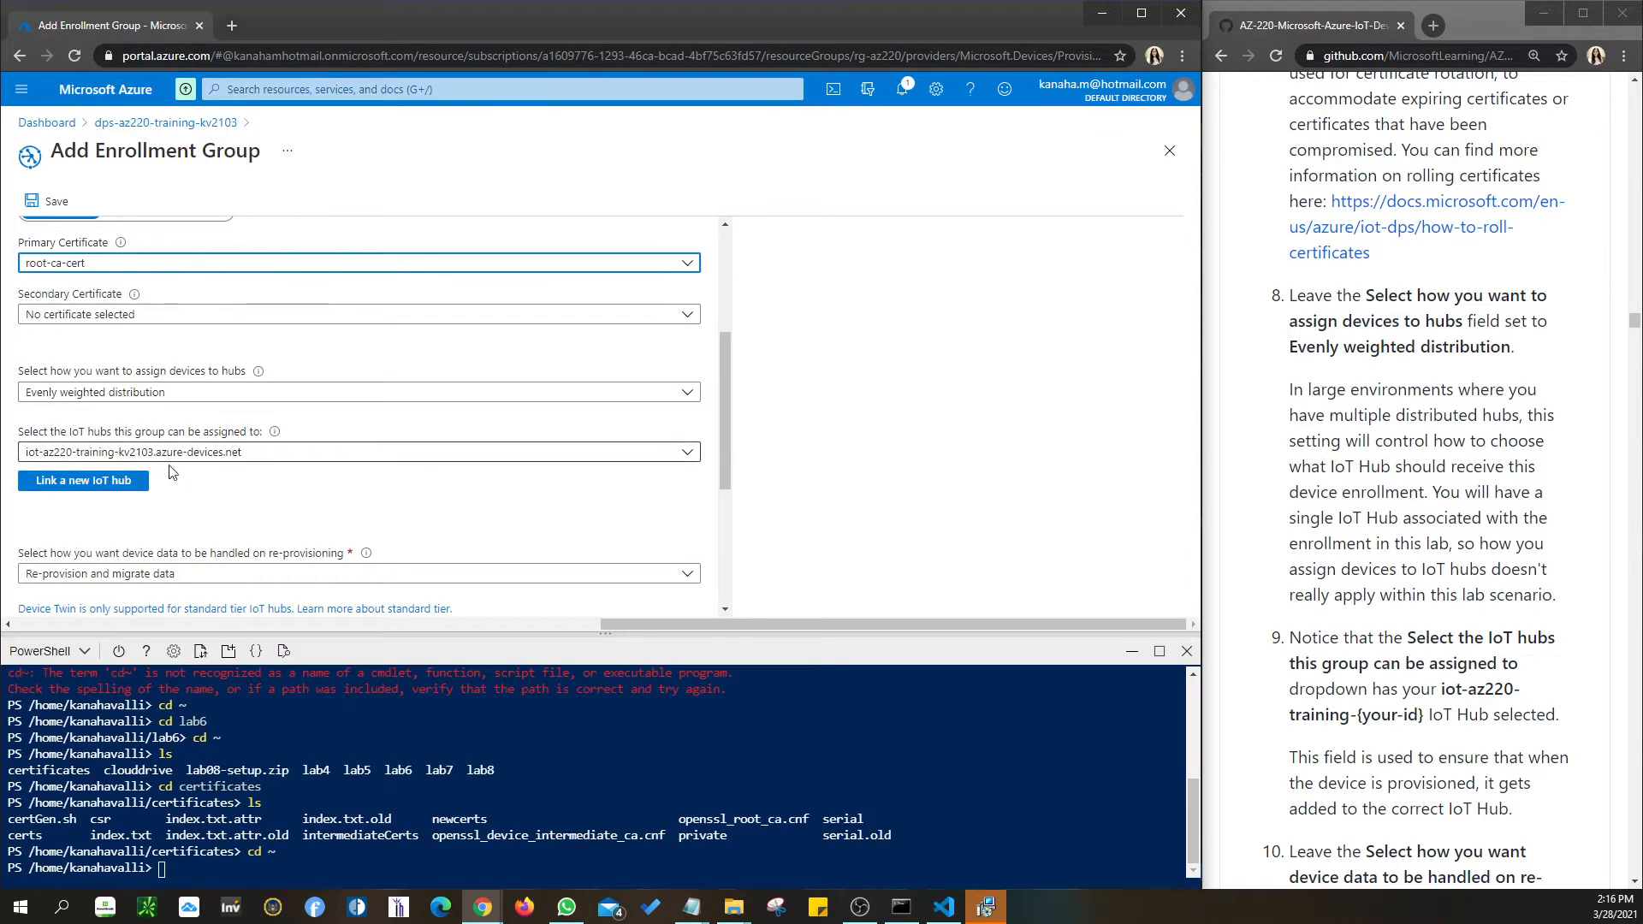
scroll(1371, 507, down, 6)
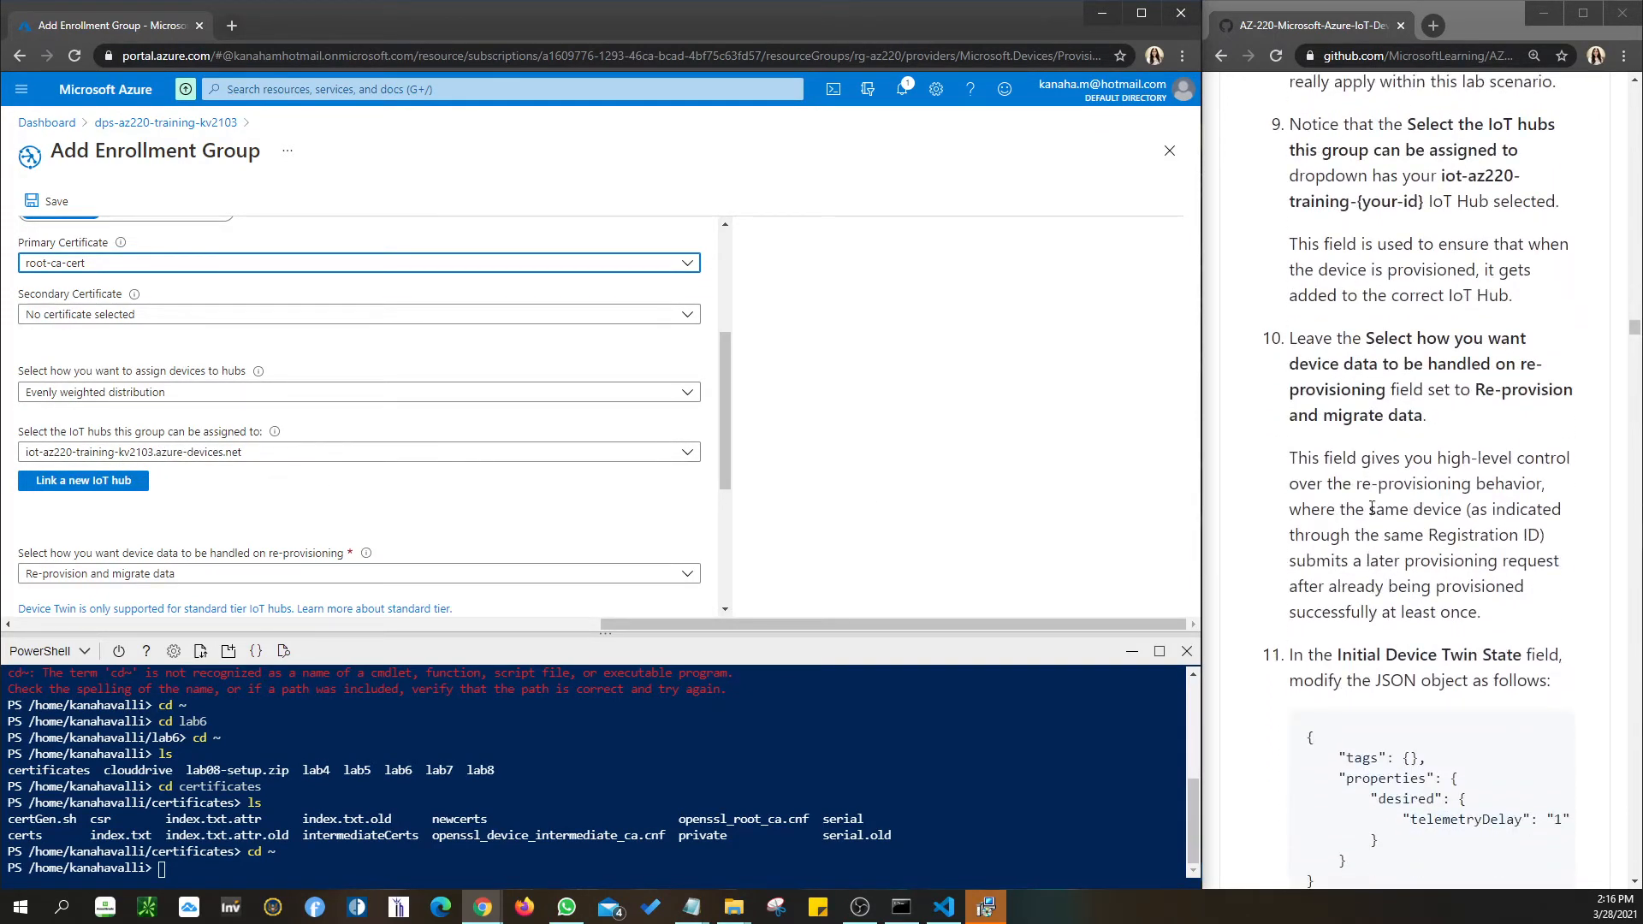
scroll(1372, 507, down, 1)
scroll(288, 545, down, 2)
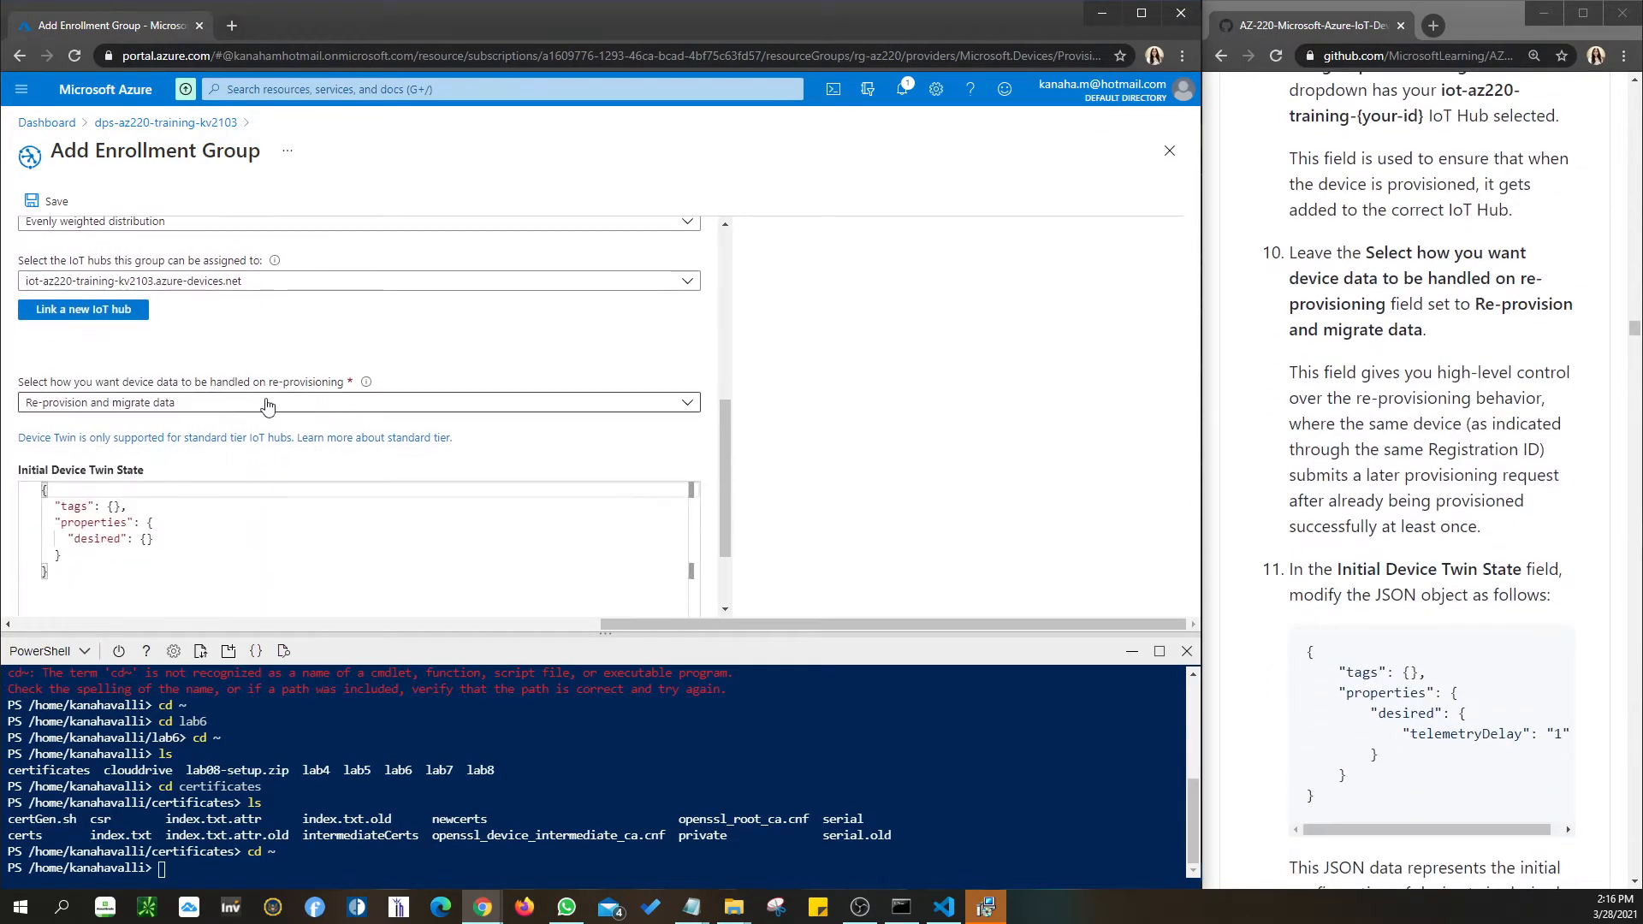
scroll(202, 477, down, 2)
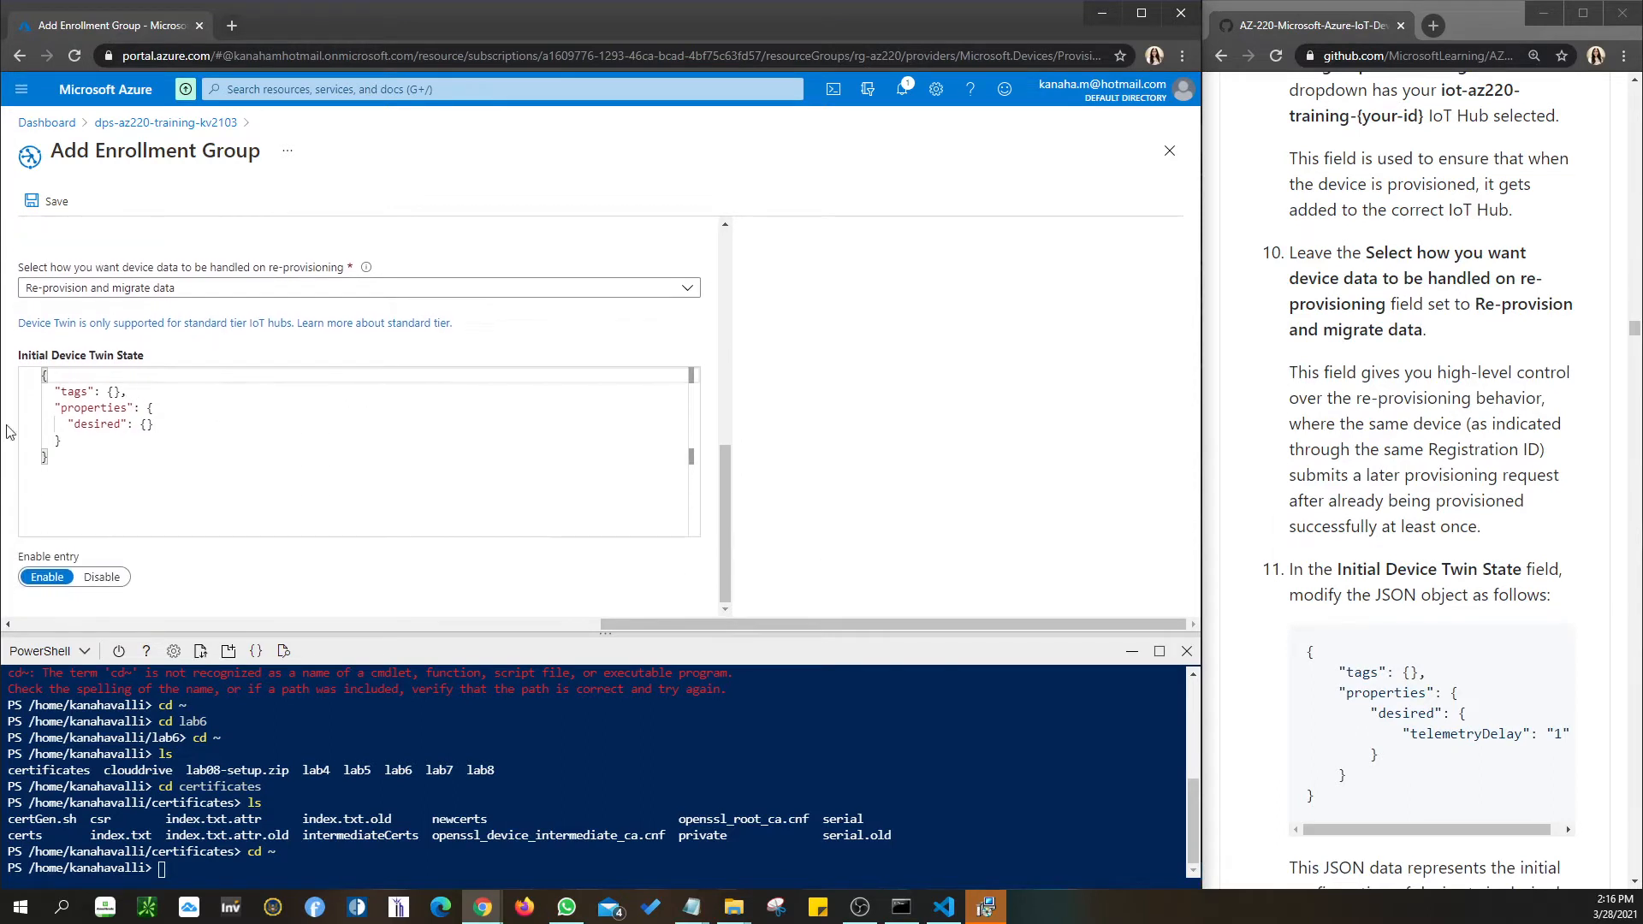
scroll(1340, 660, down, 2)
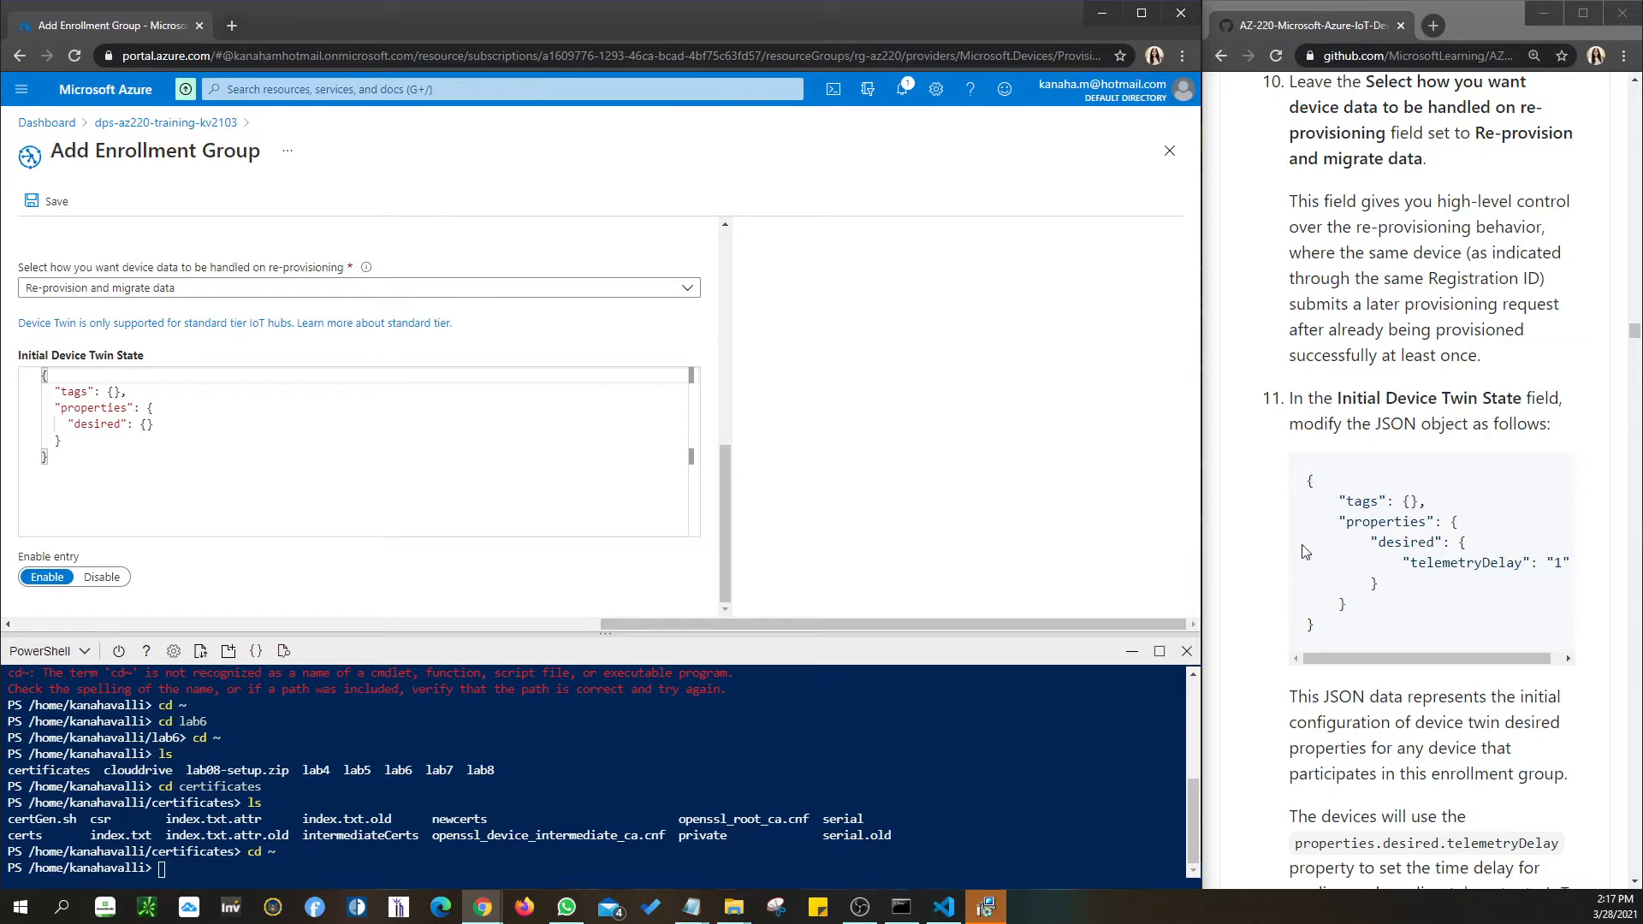
drag(1307, 482, 1338, 630)
scroll(1338, 630, down, 6)
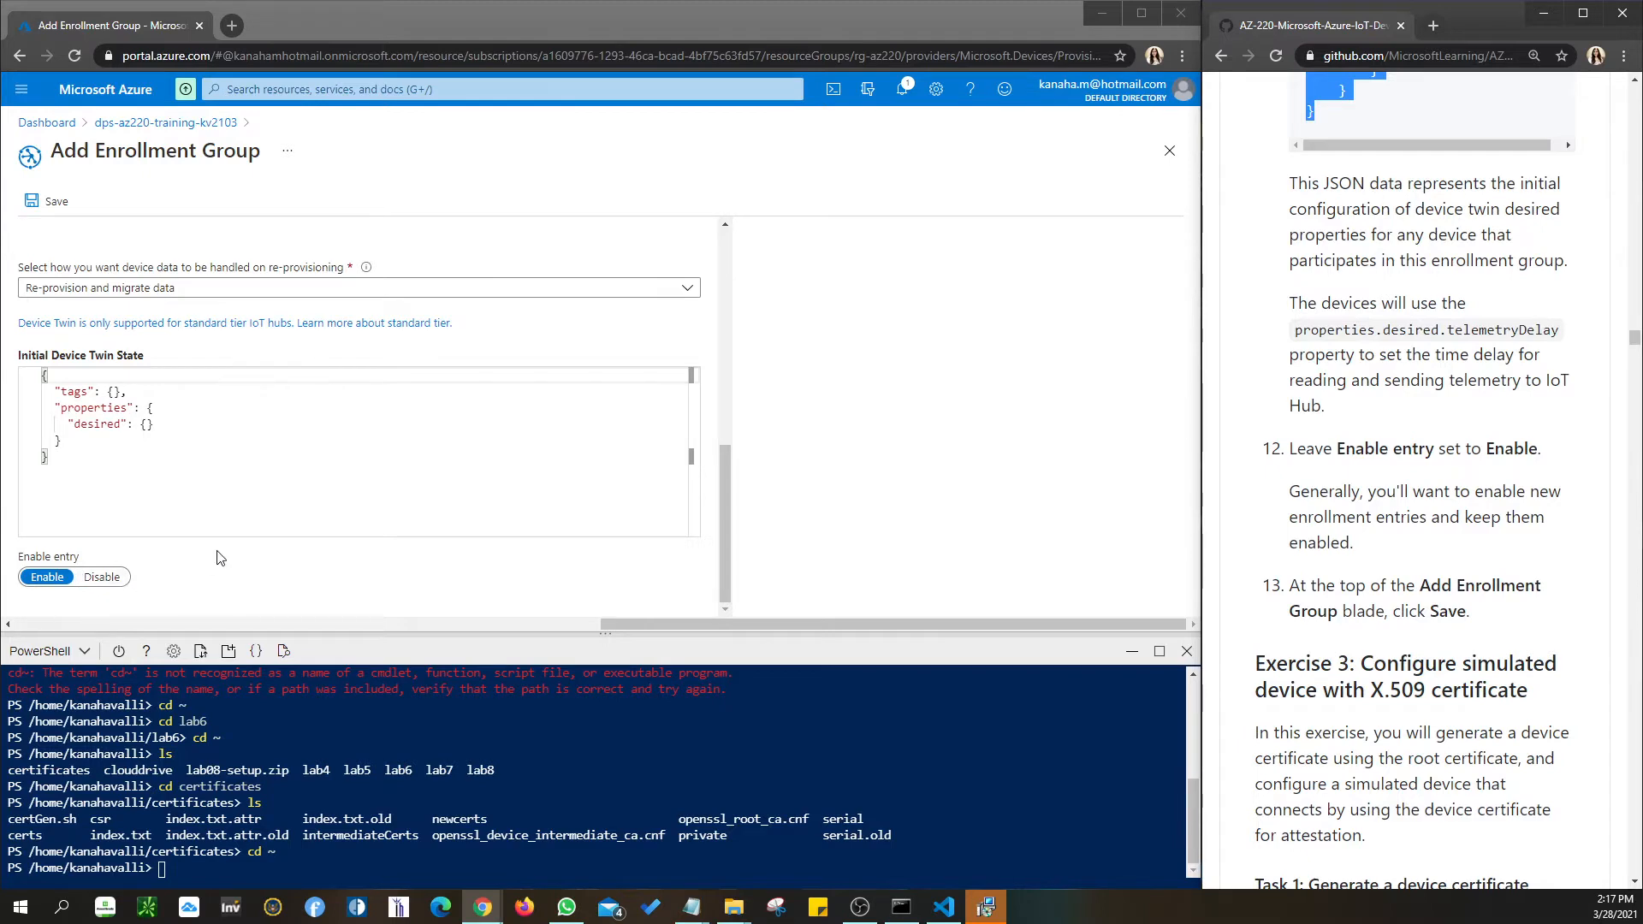
scroll(220, 558, up, 10)
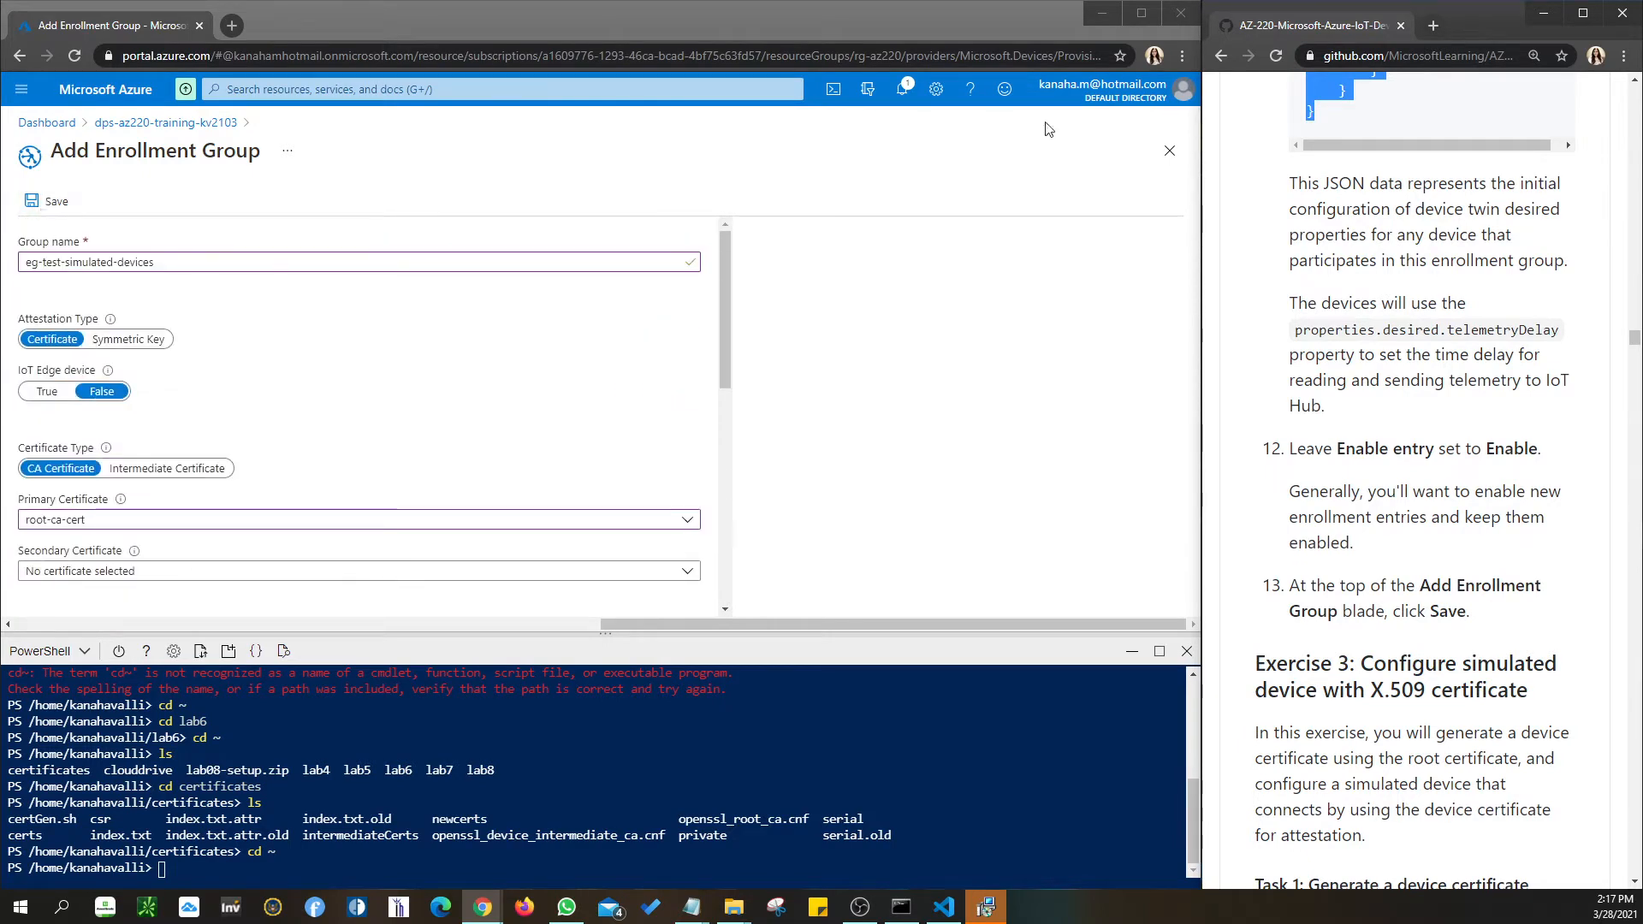
click(1166, 152)
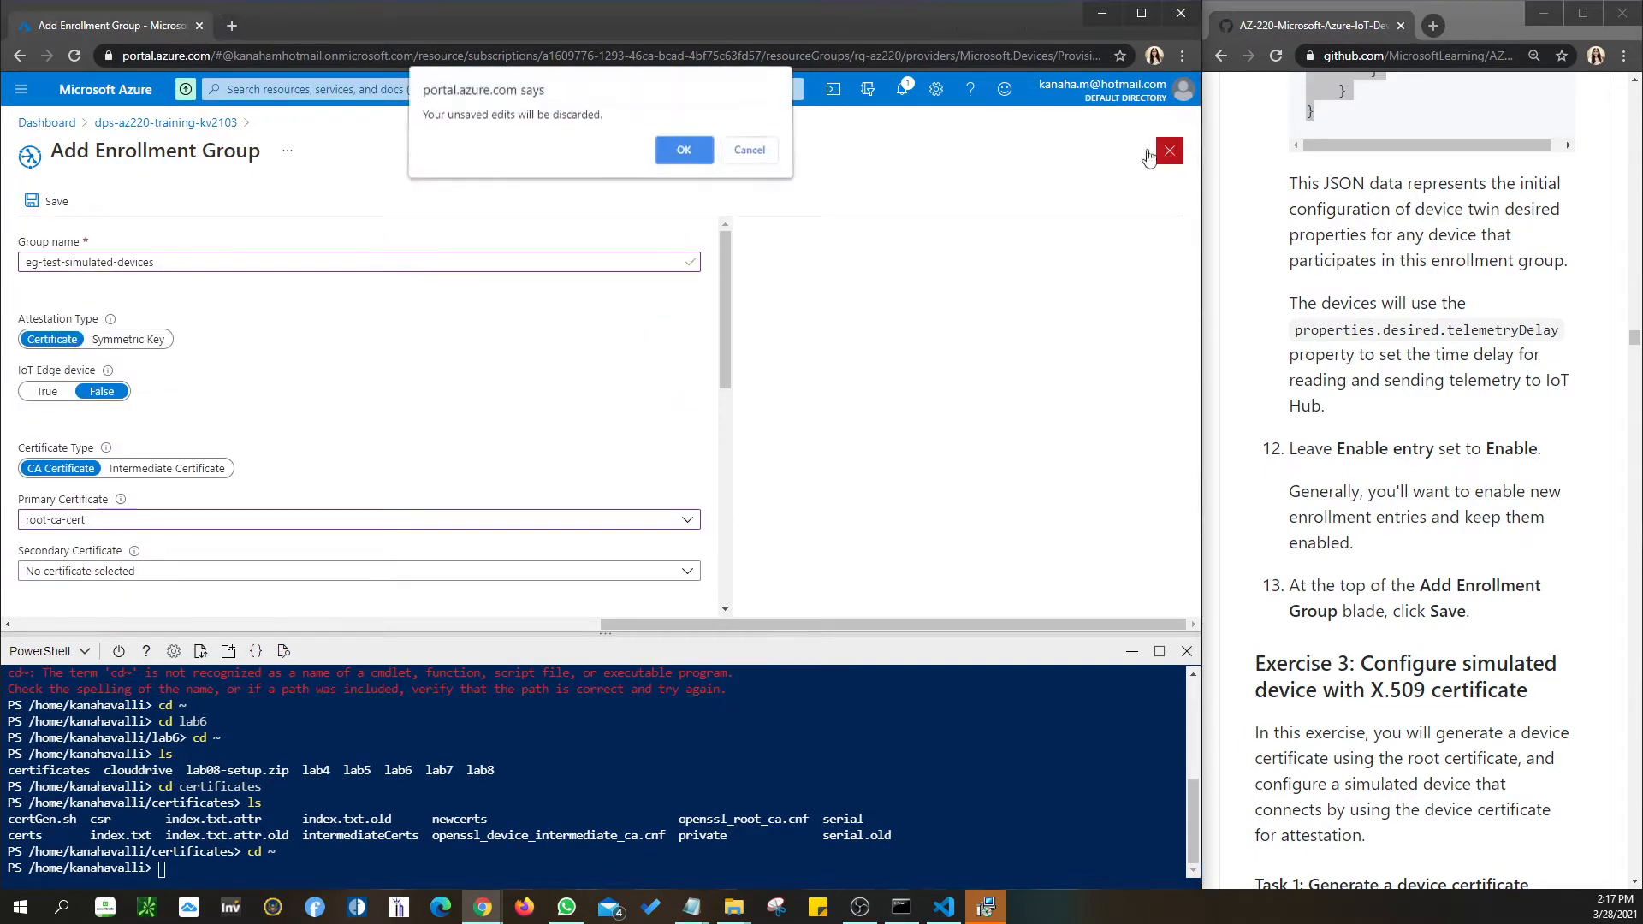
click(685, 151)
Read the opening steps of Exercise 3 Task 1 and change the Cloud Shell directory to ~/certificates.
scroll(1567, 570, down, 6)
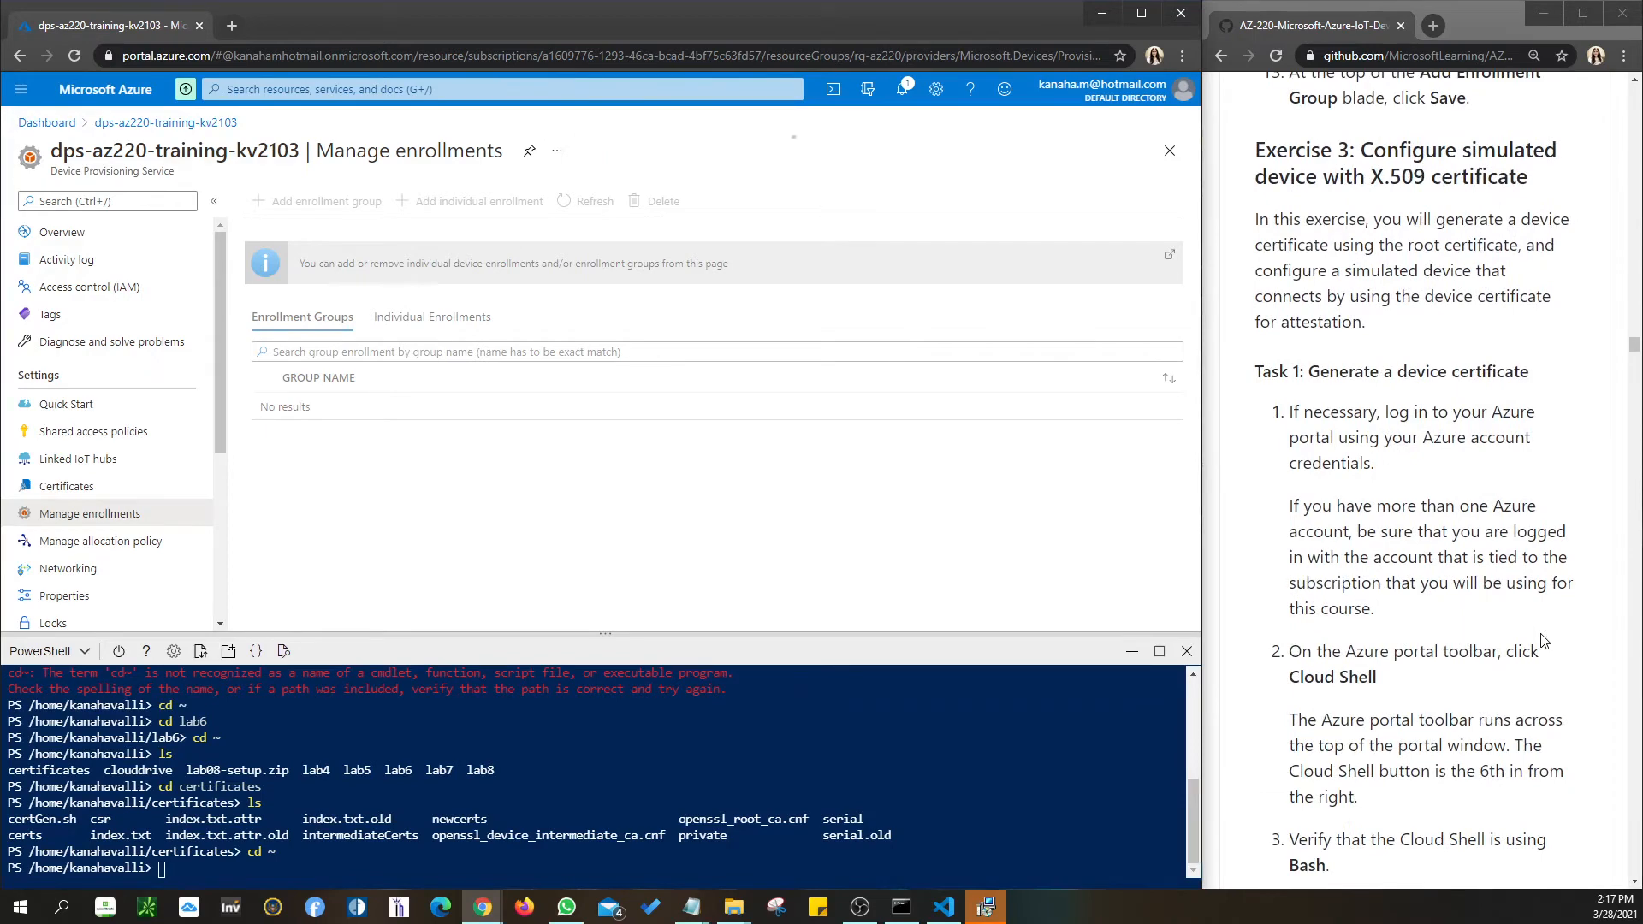
scroll(1544, 642, down, 1)
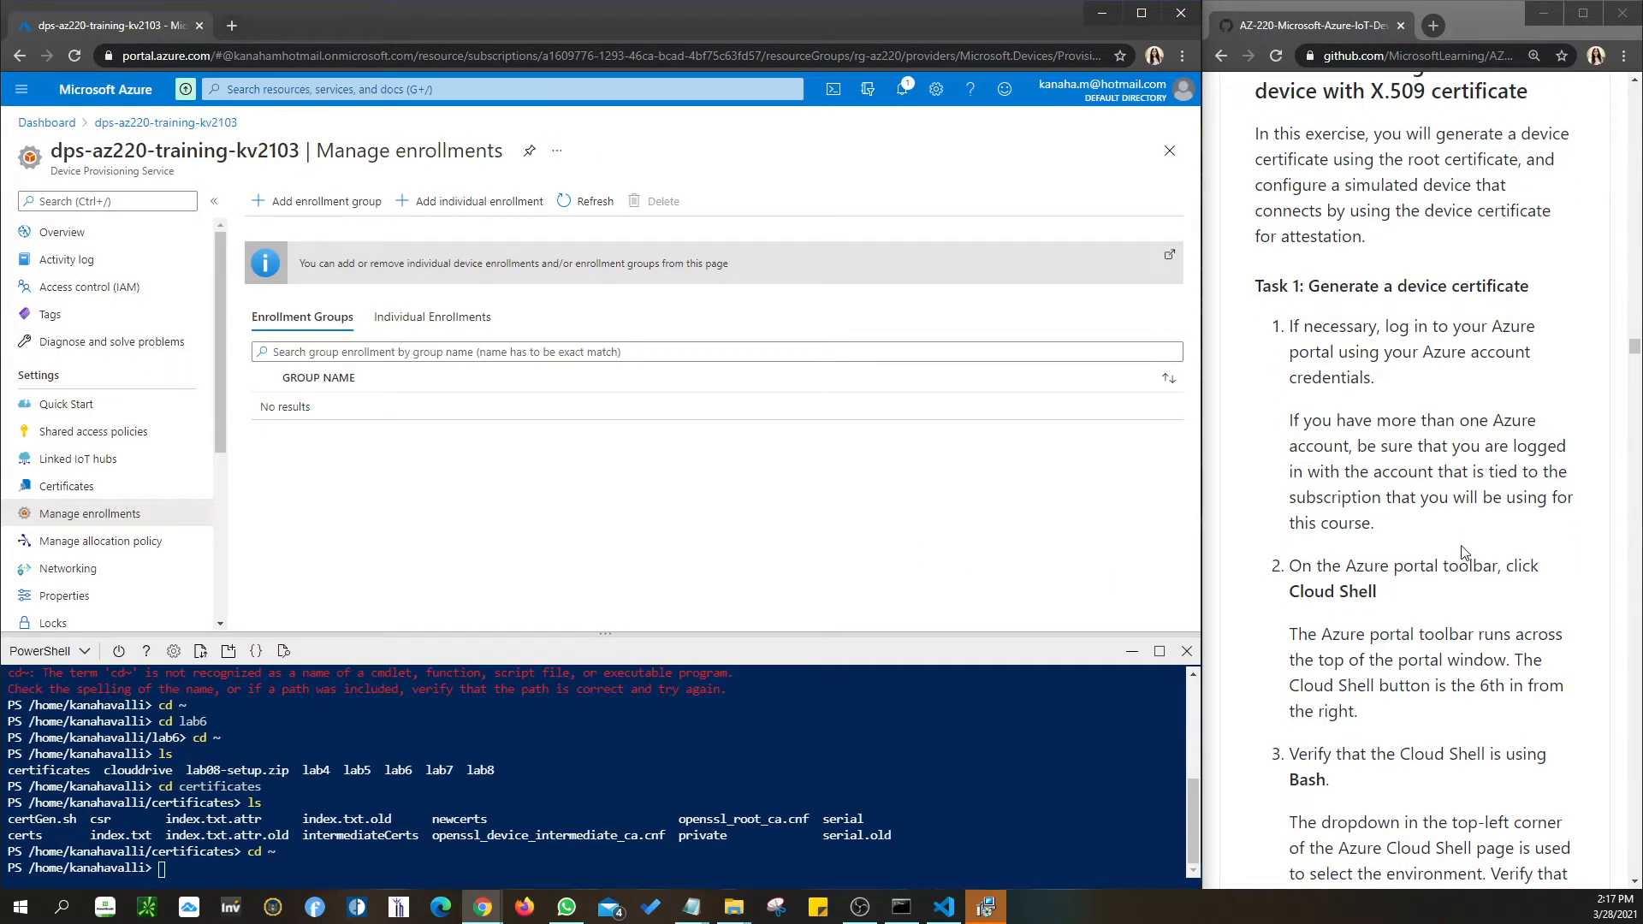
scroll(1463, 551, down, 5)
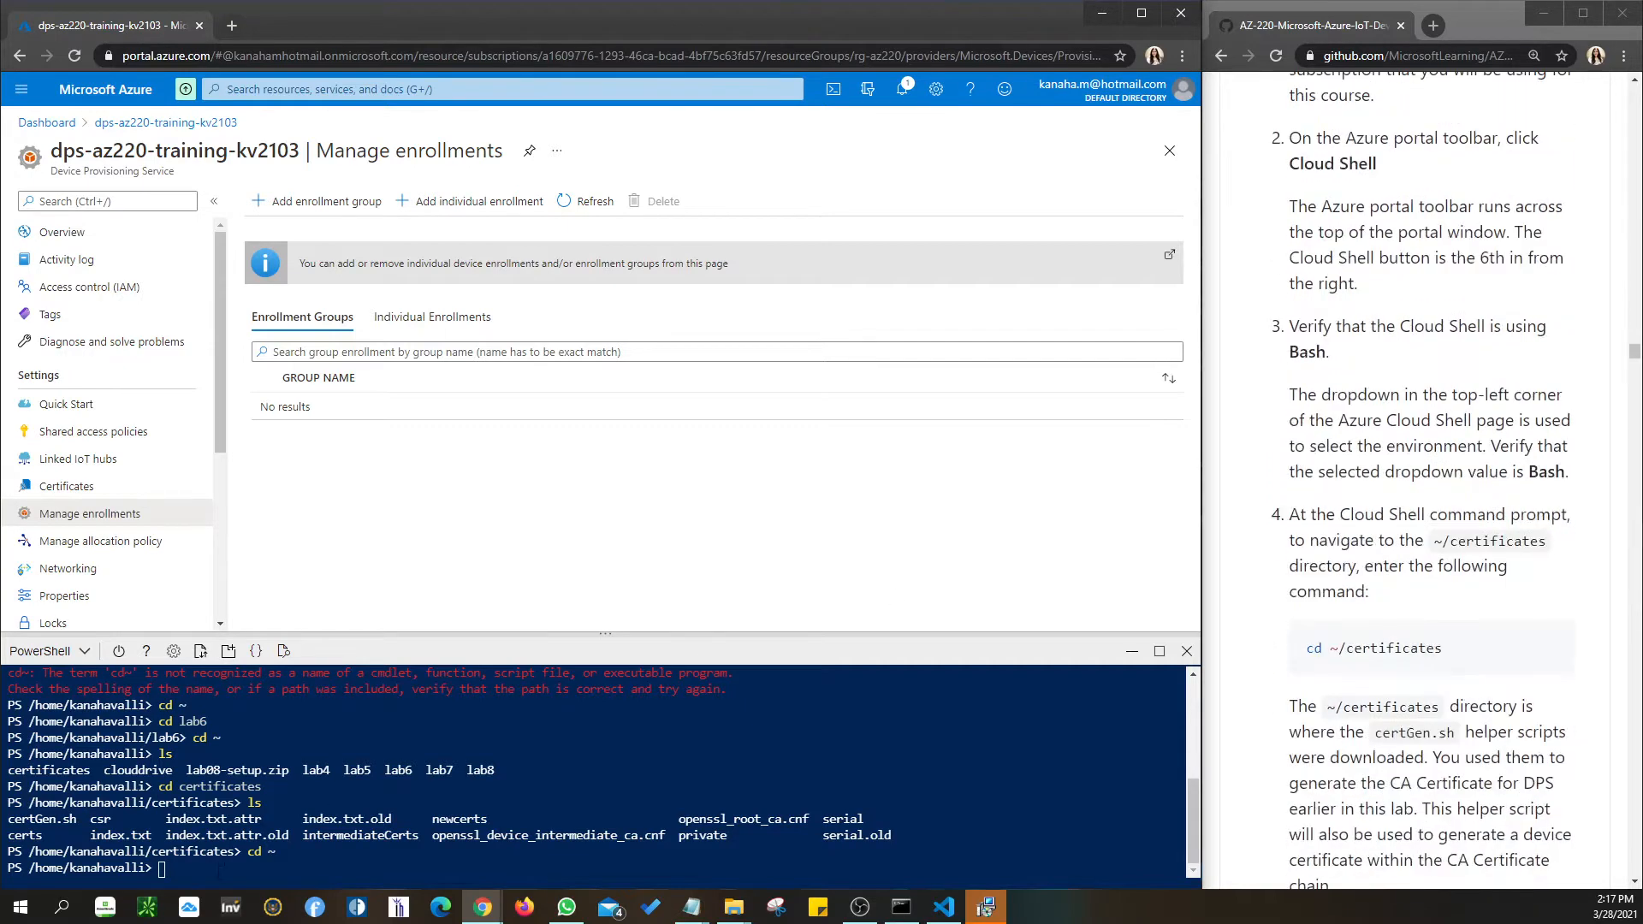
scroll(1404, 714, down, 2)
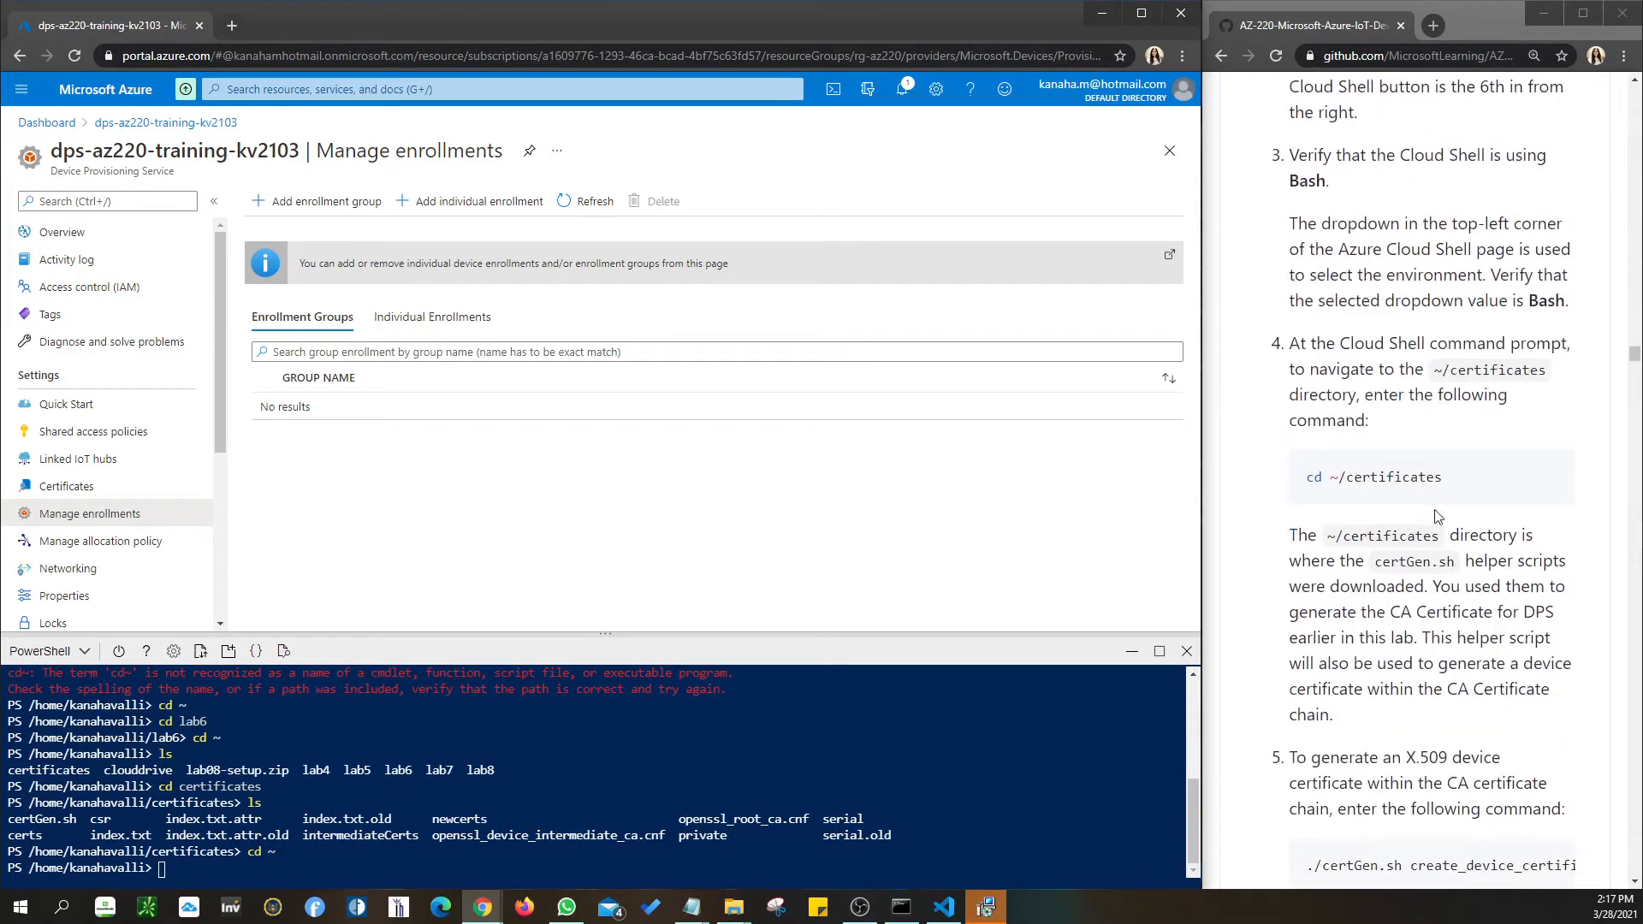
drag(1455, 484, 1305, 481)
key(ctrl+c)
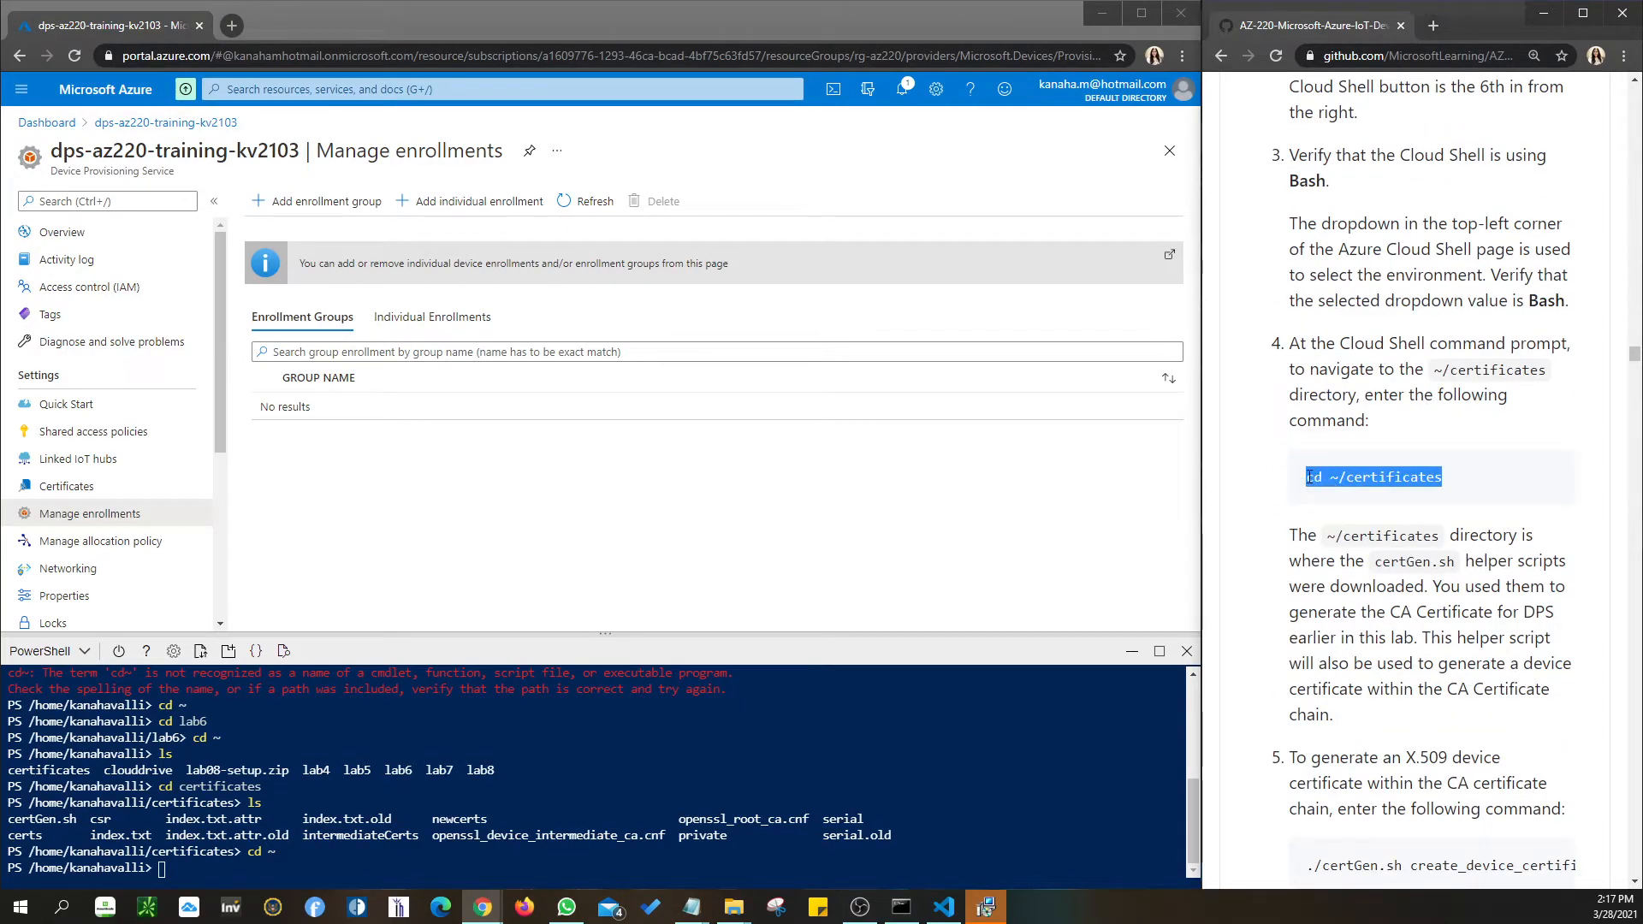
click(308, 866)
key(ctrl+v)
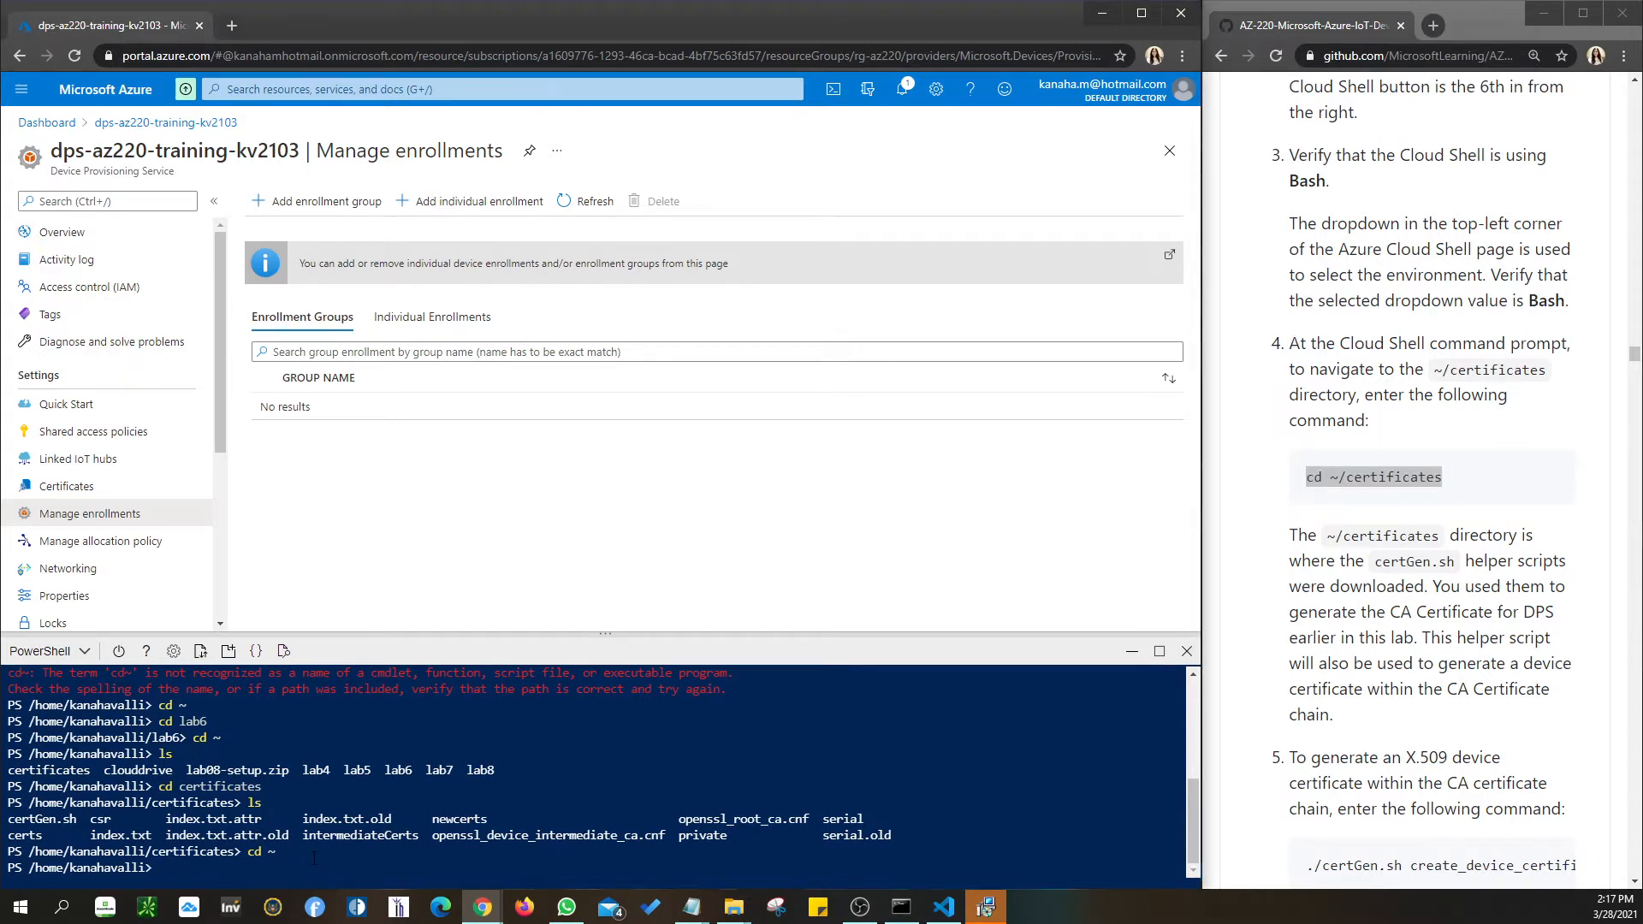
right_click(313, 858)
right_click(181, 869)
click(244, 727)
key(Return)
Read the remaining Task 1 steps, highlighting the commands that generate, rename and download the device certificates.
scroll(1467, 704, down, 4)
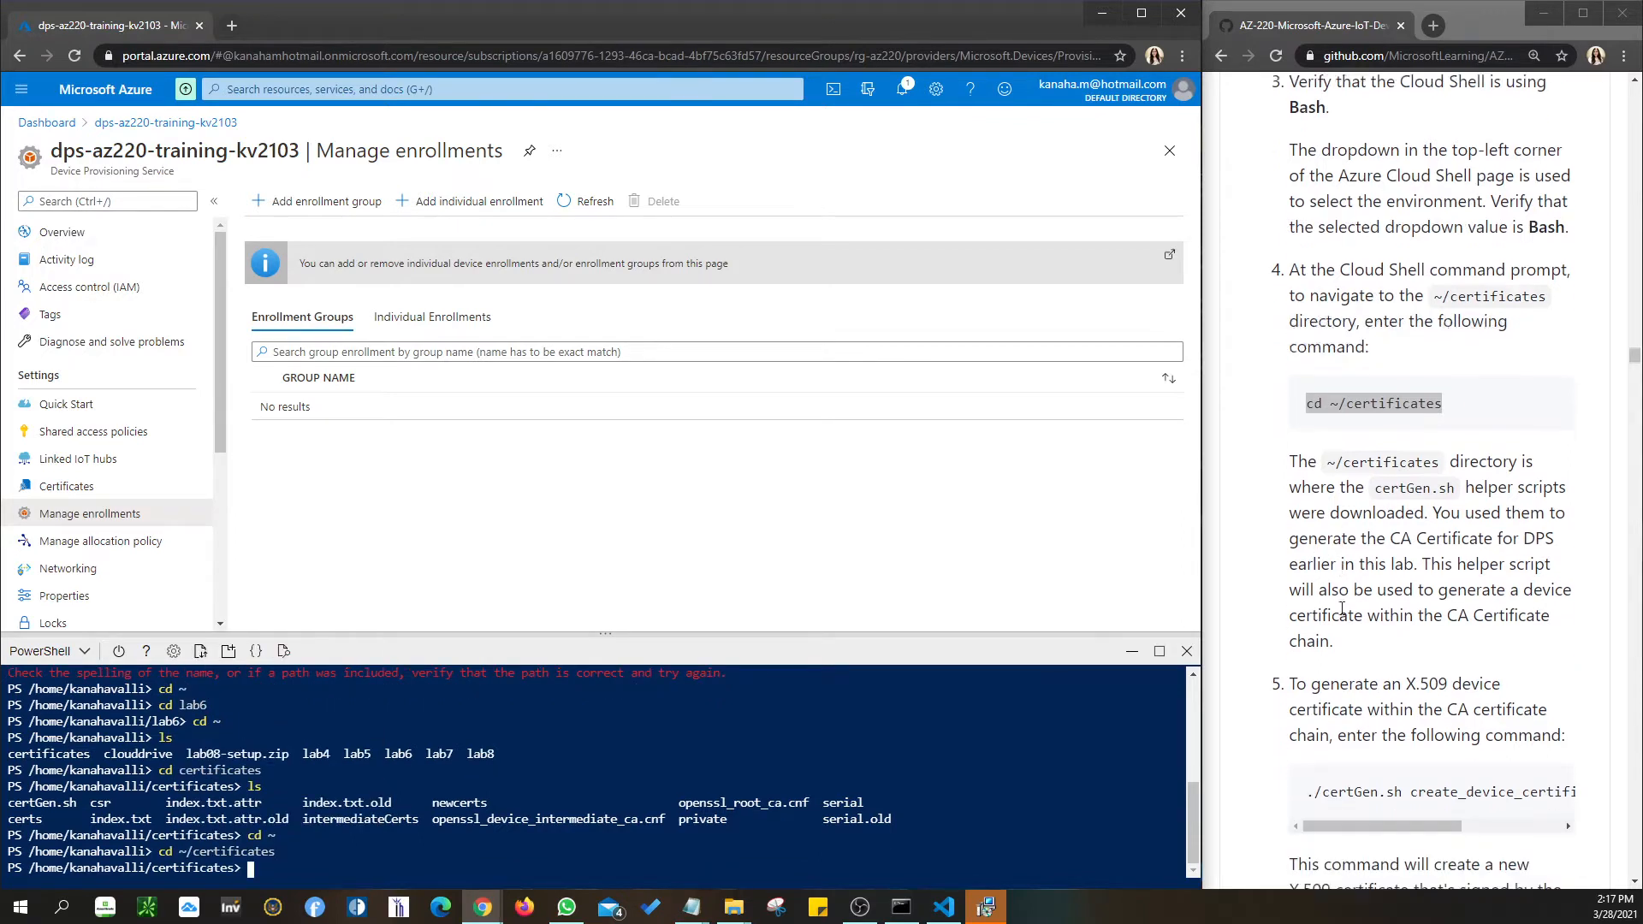
drag(1319, 523, 1573, 524)
scroll(1428, 636, down, 2)
scroll(1427, 635, down, 3)
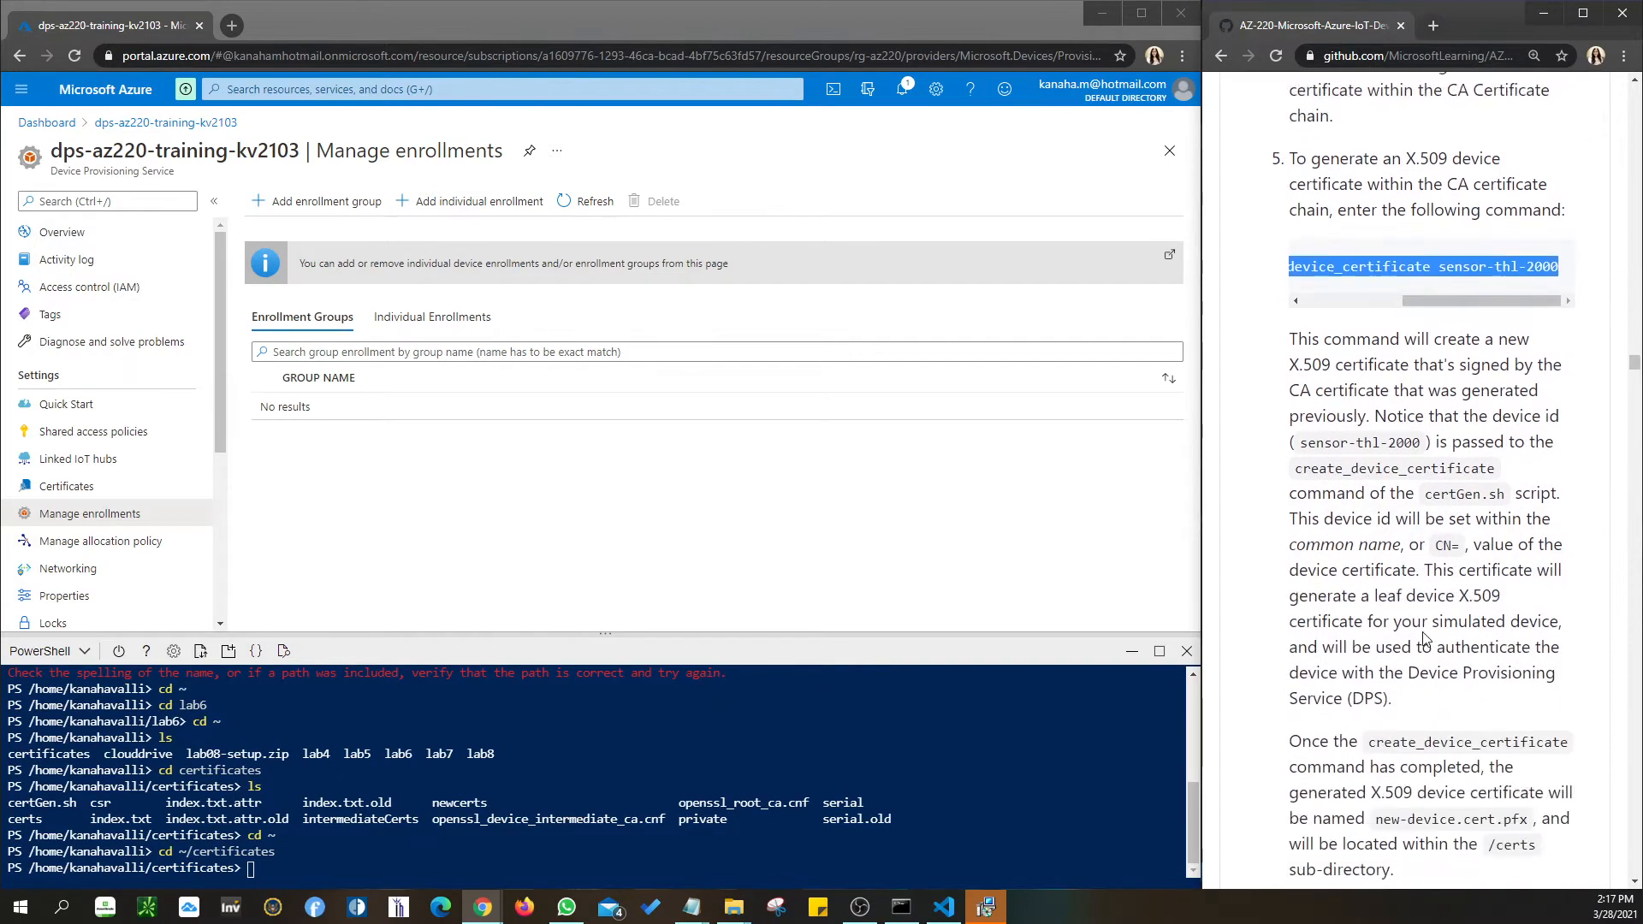
scroll(1423, 632, down, 5)
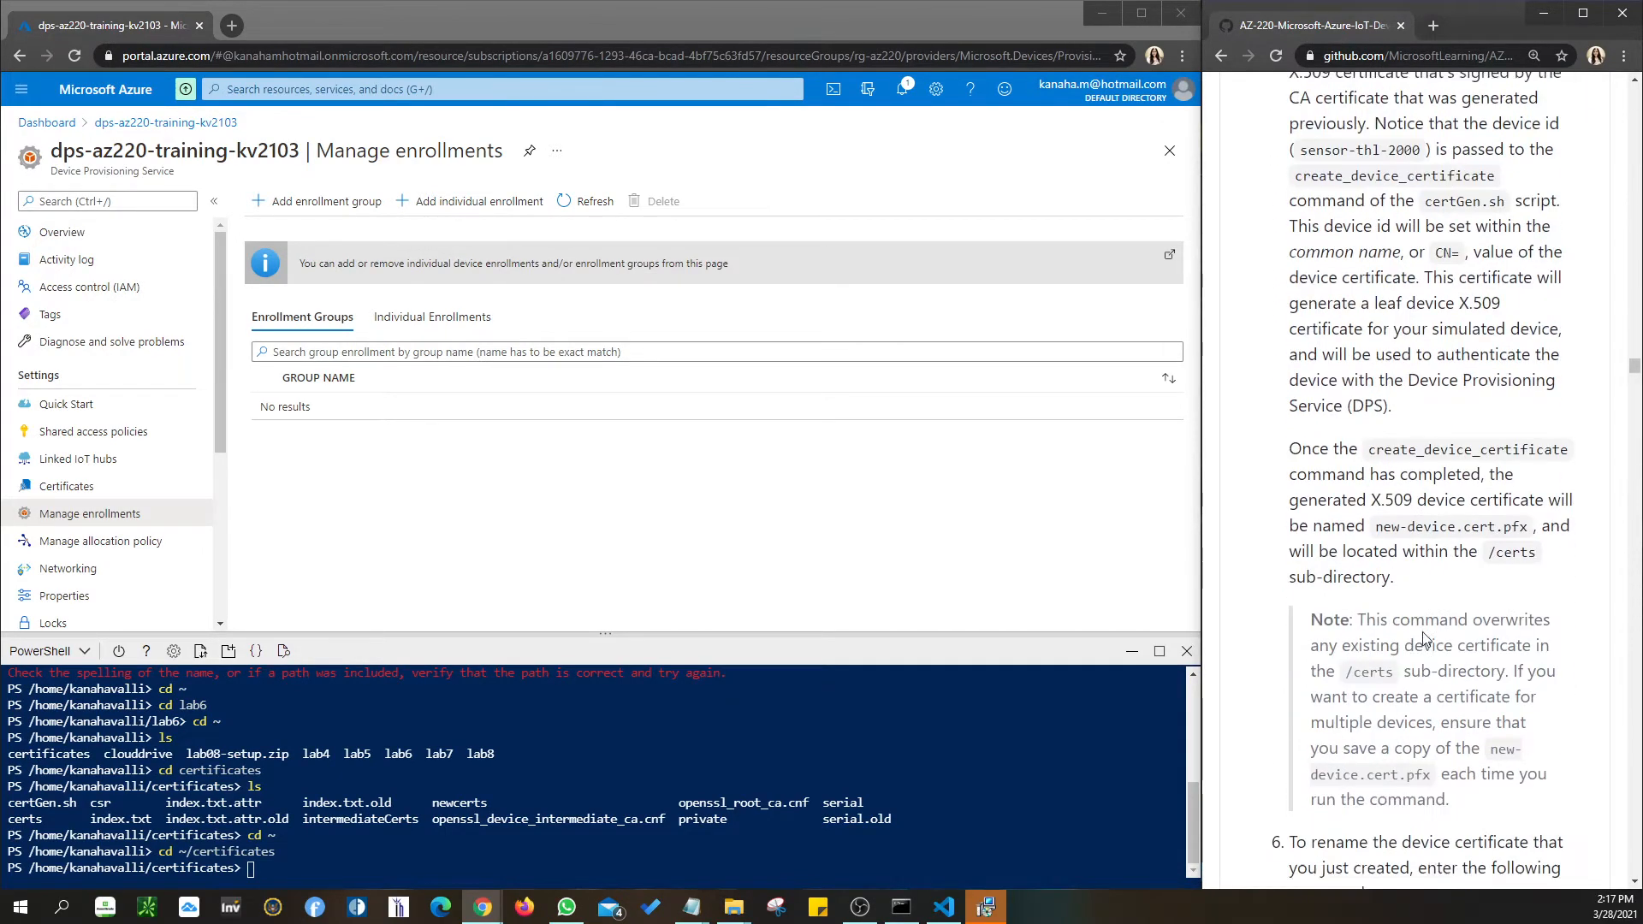
drag(1308, 643, 1410, 665)
scroll(1400, 682, down, 5)
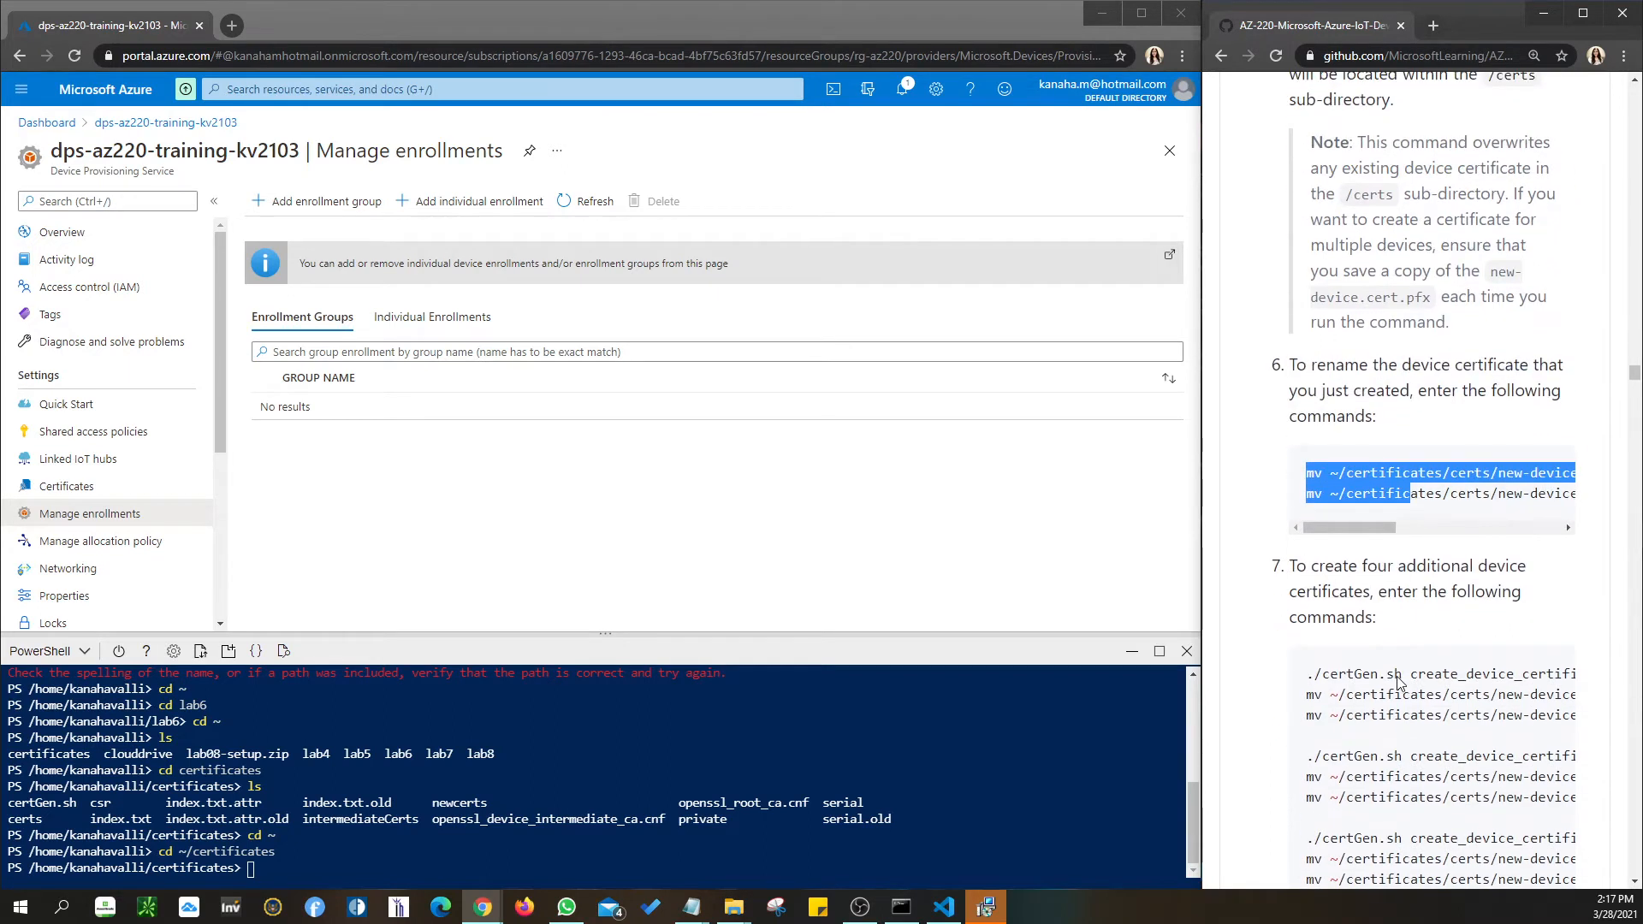
drag(1309, 417, 1336, 718)
scroll(1344, 590, down, 4)
drag(1309, 572, 1435, 672)
scroll(1362, 728, down, 6)
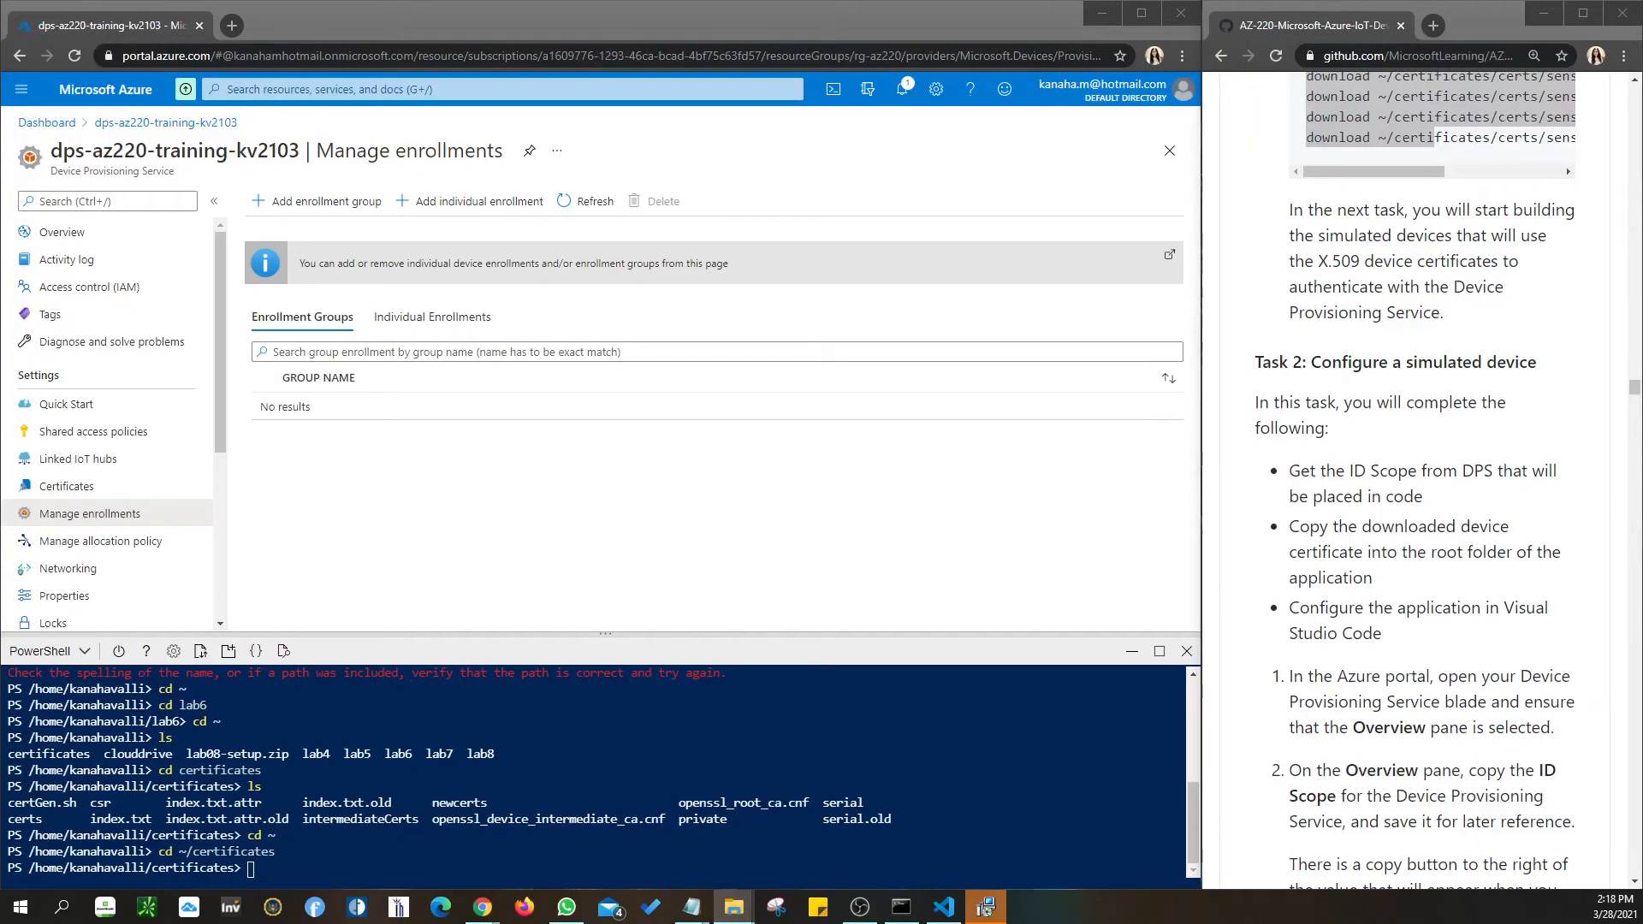
Switch to File Explorer, select the sensor-thl-2000 to sensor-thl-2004 device certificates in the Desktop IoT folder, and minimize the window.
drag(0, 111, 793, 127)
scroll(804, 385, down, 2)
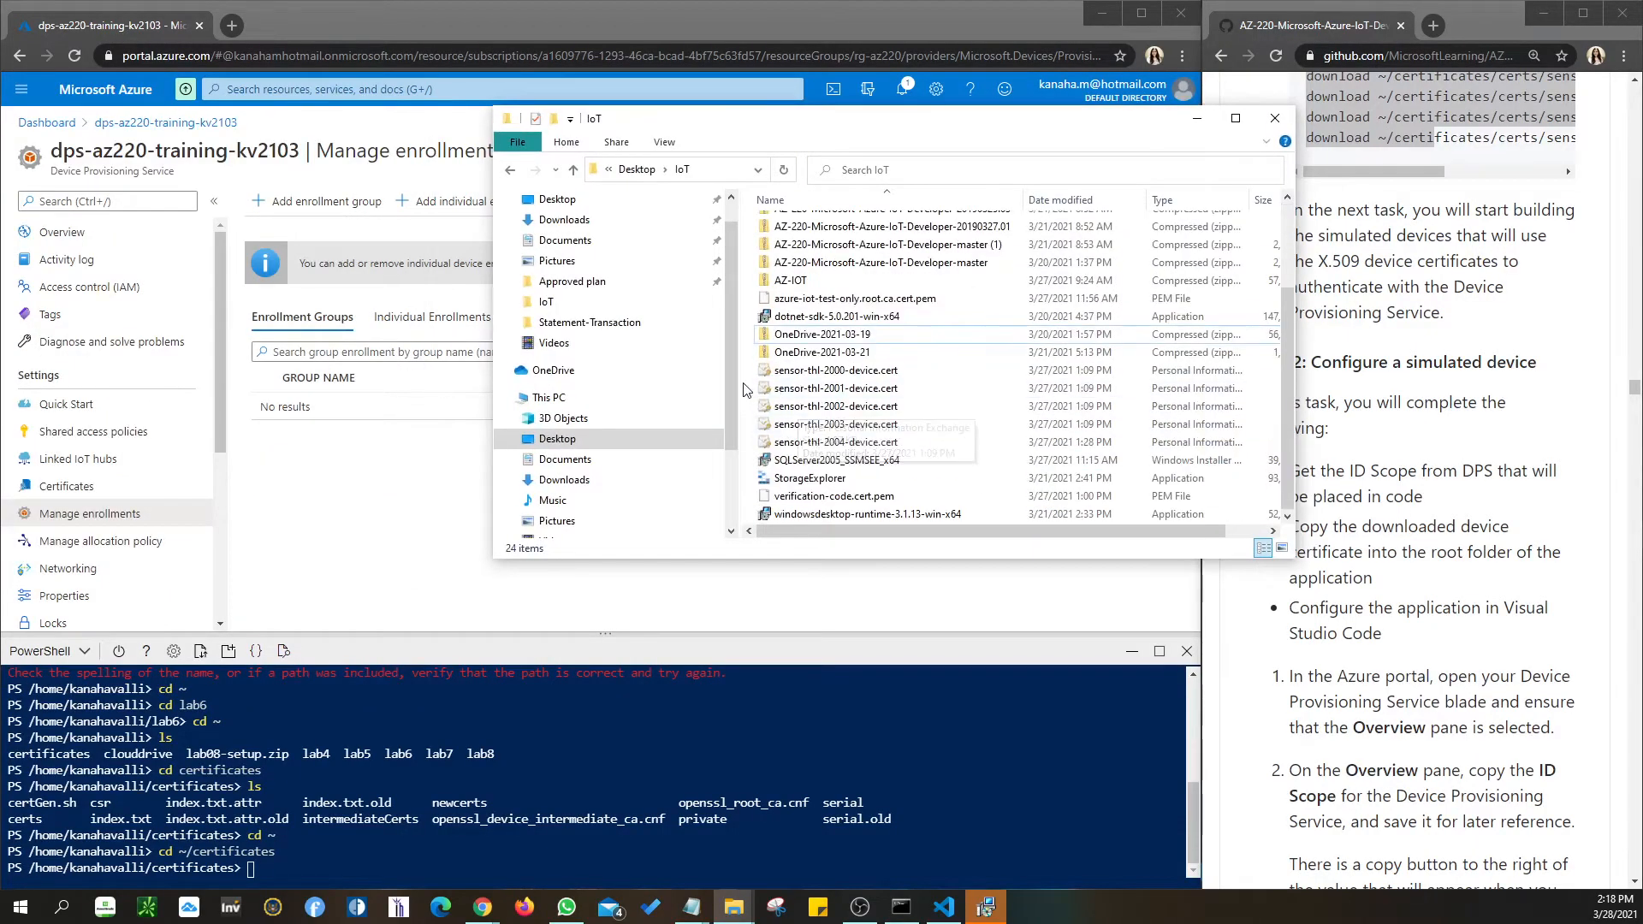
drag(746, 366, 894, 449)
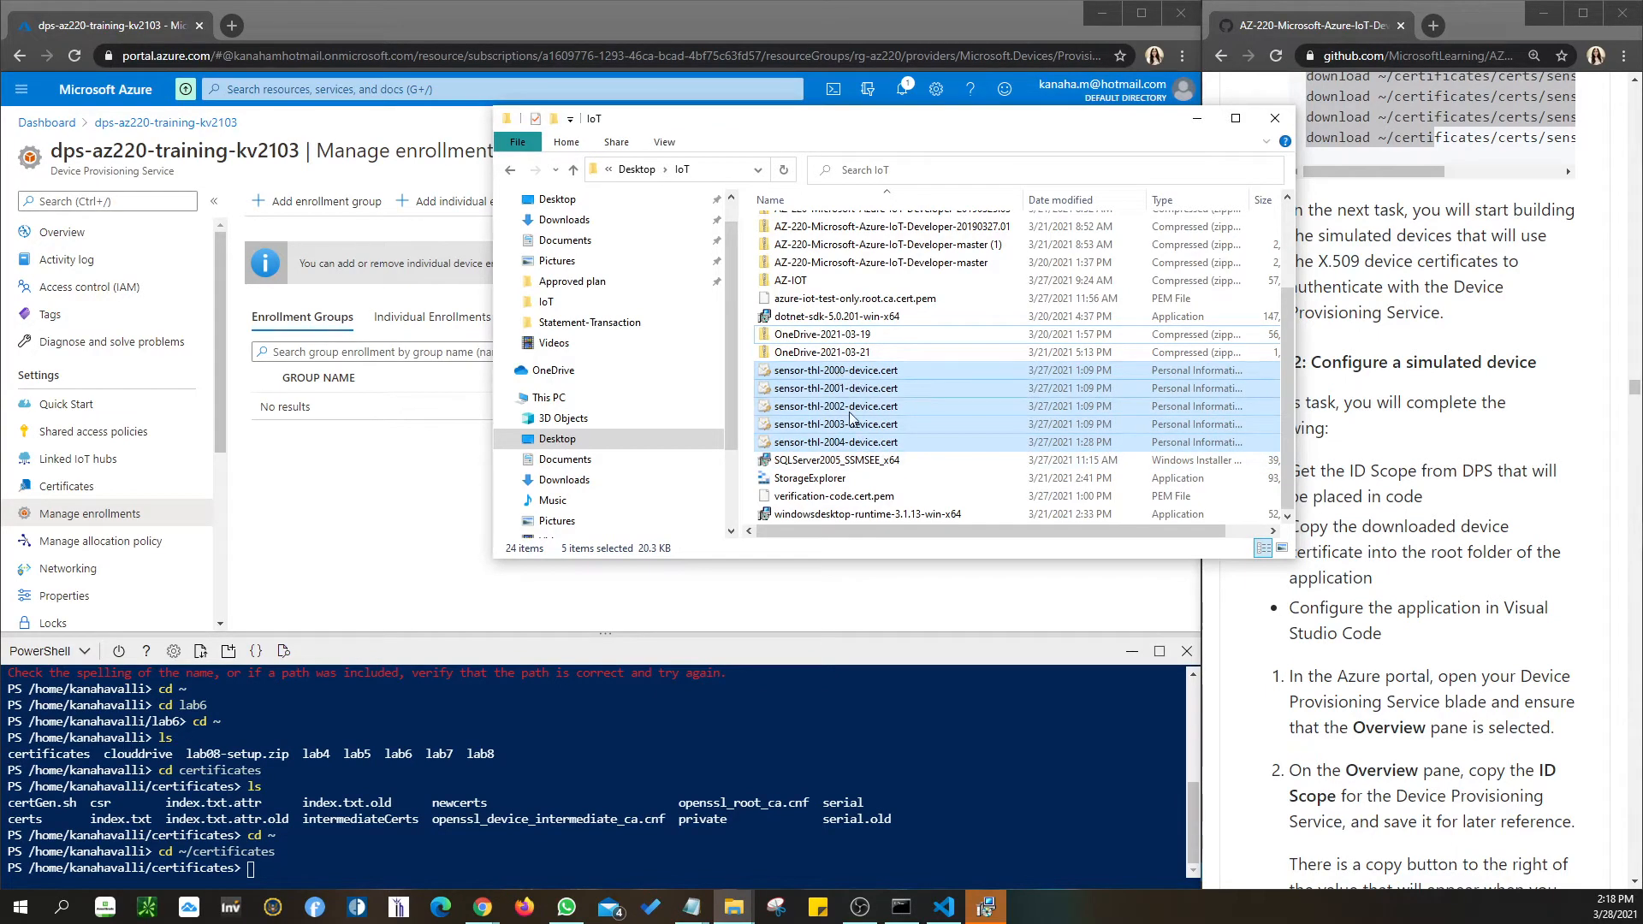
click(1196, 118)
Read the Task 2 introduction and its first steps on configuring a simulated device.
scroll(1417, 529, down, 1)
scroll(1418, 530, down, 5)
scroll(1418, 522, up, 3)
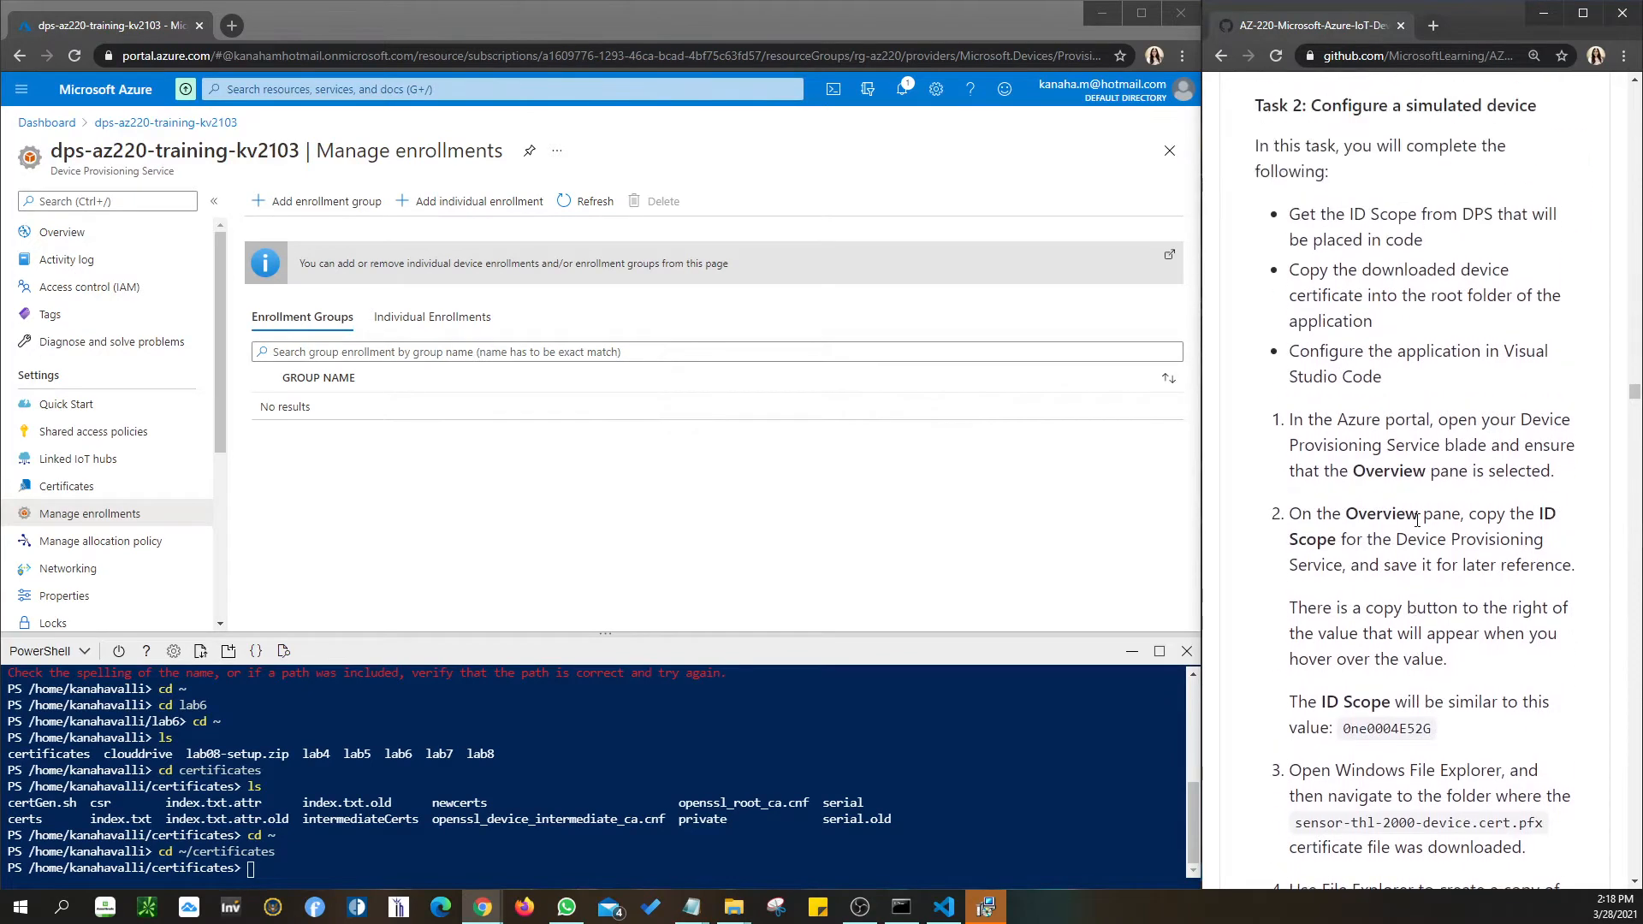
scroll(1418, 520, up, 1)
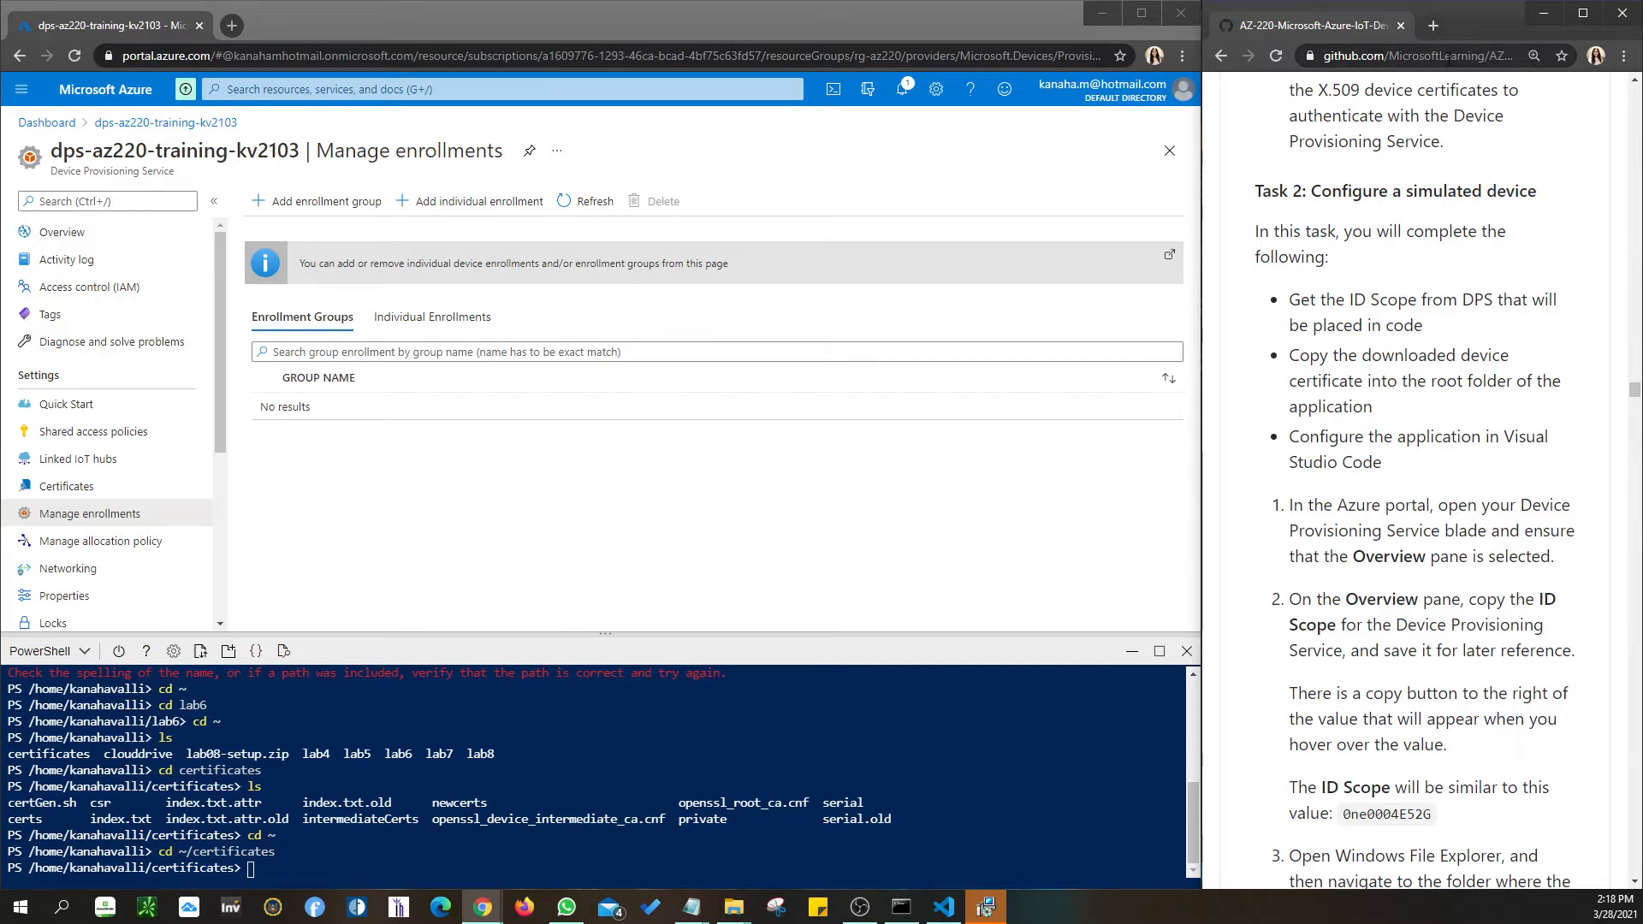
mouse_move(1448, 56)
mouse_down()
mouse_move(1497, 69)
mouse_move(1465, 59)
mouse_up()
click(1422, 58)
click(1395, 208)
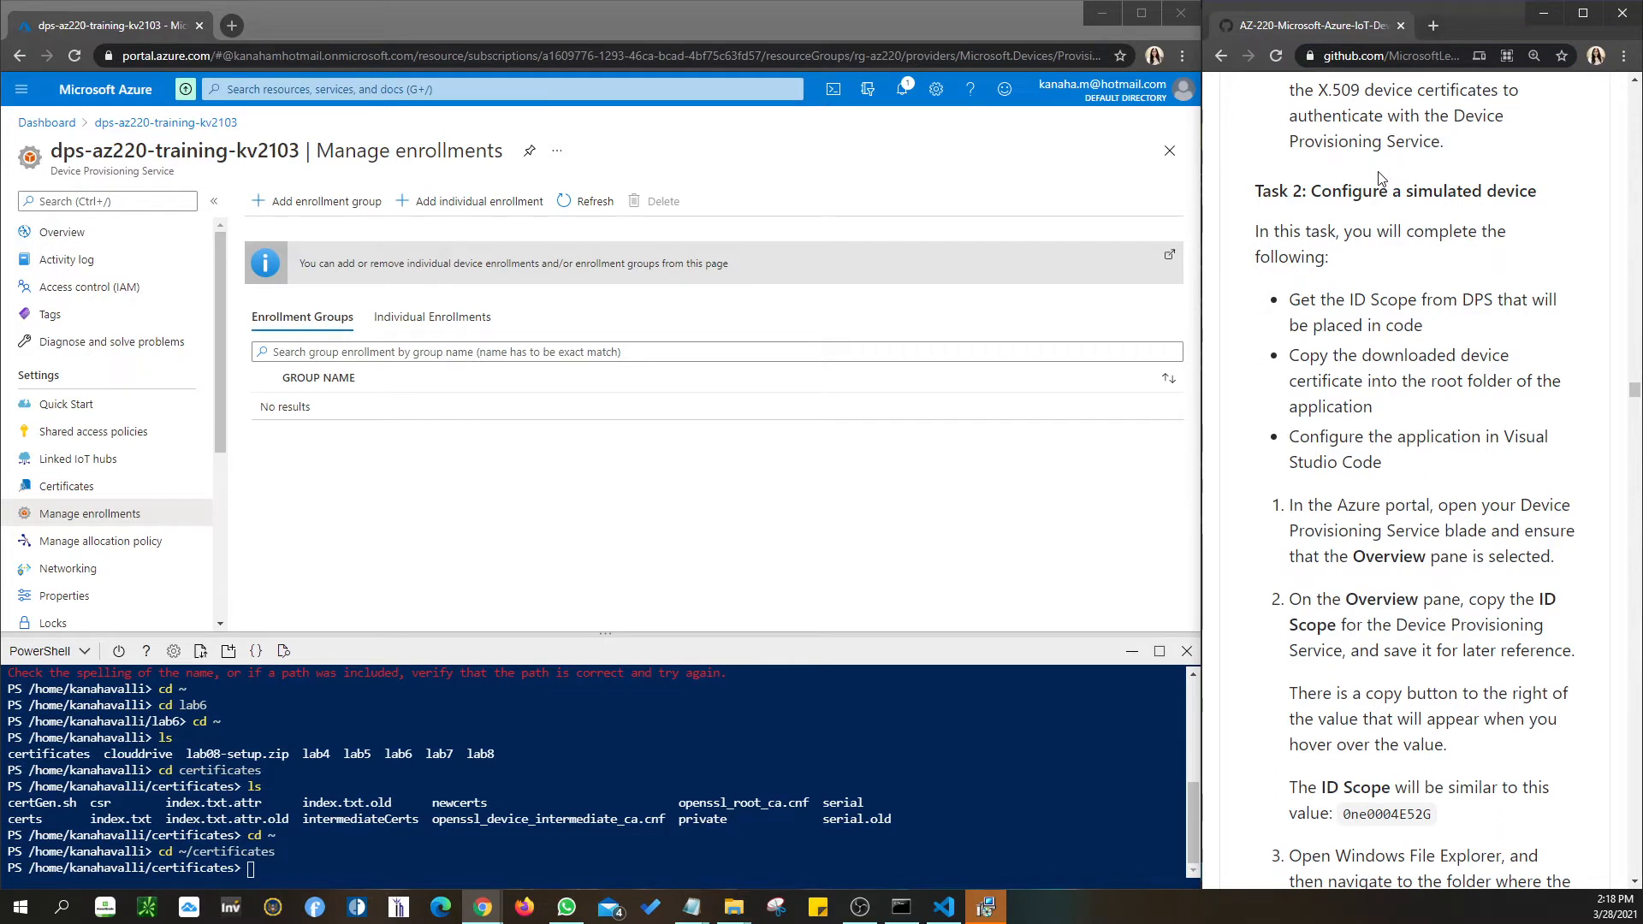
Open the overview of dps-az220-training-kv2103 from the dashboard, and highlight the saved ID Scope in the IoT_Reference file in Notepad.
click(87, 242)
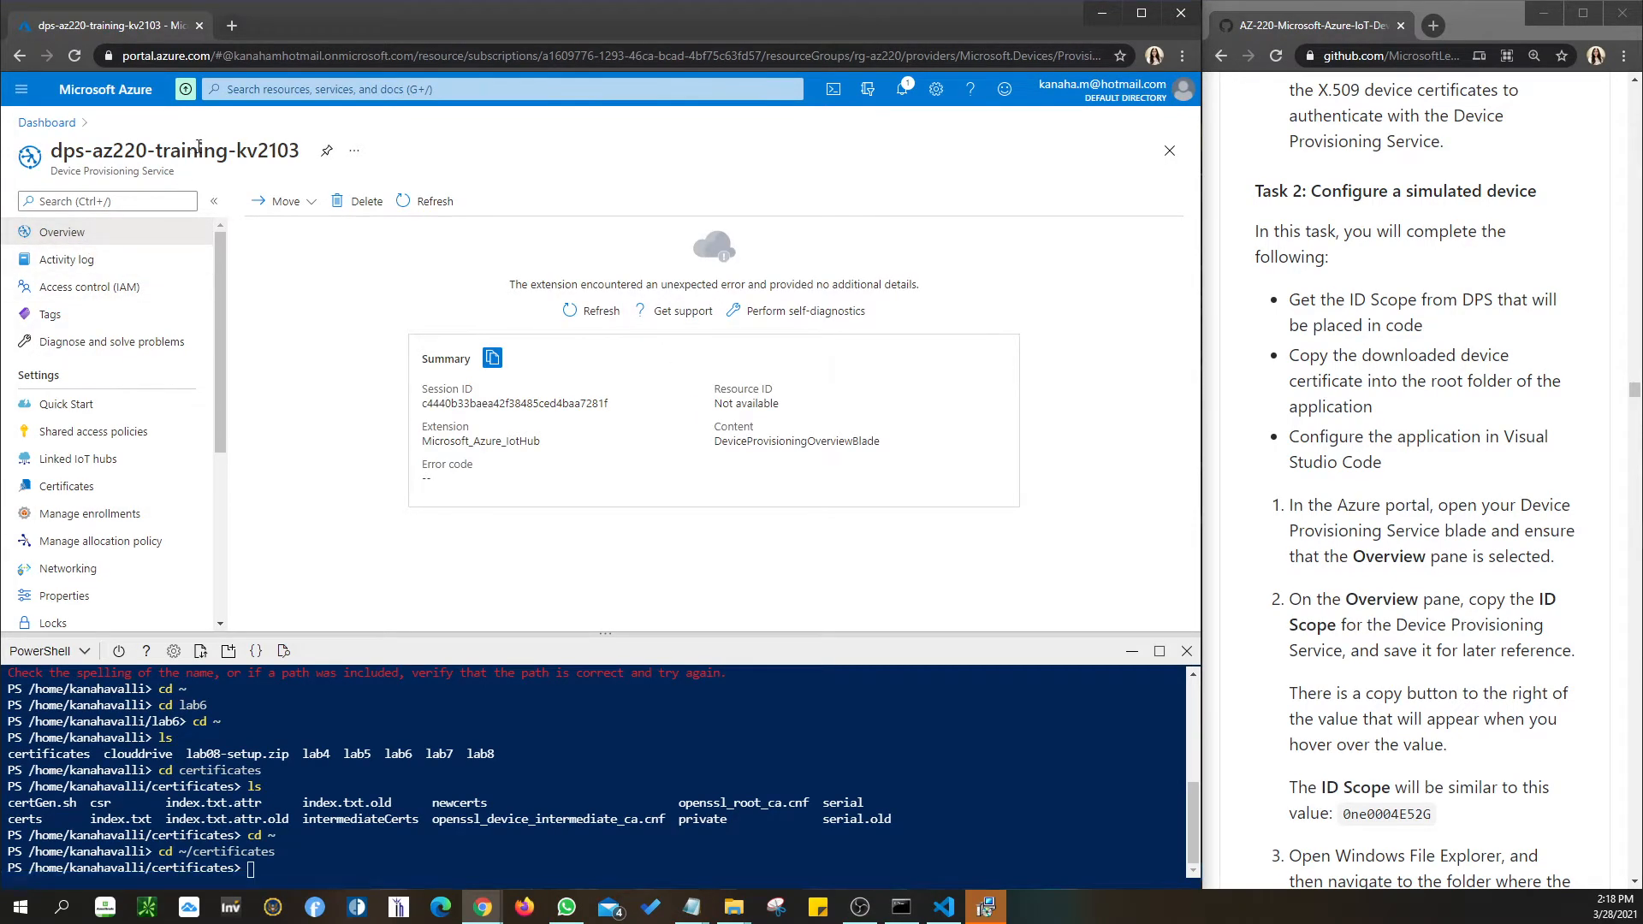
click(47, 123)
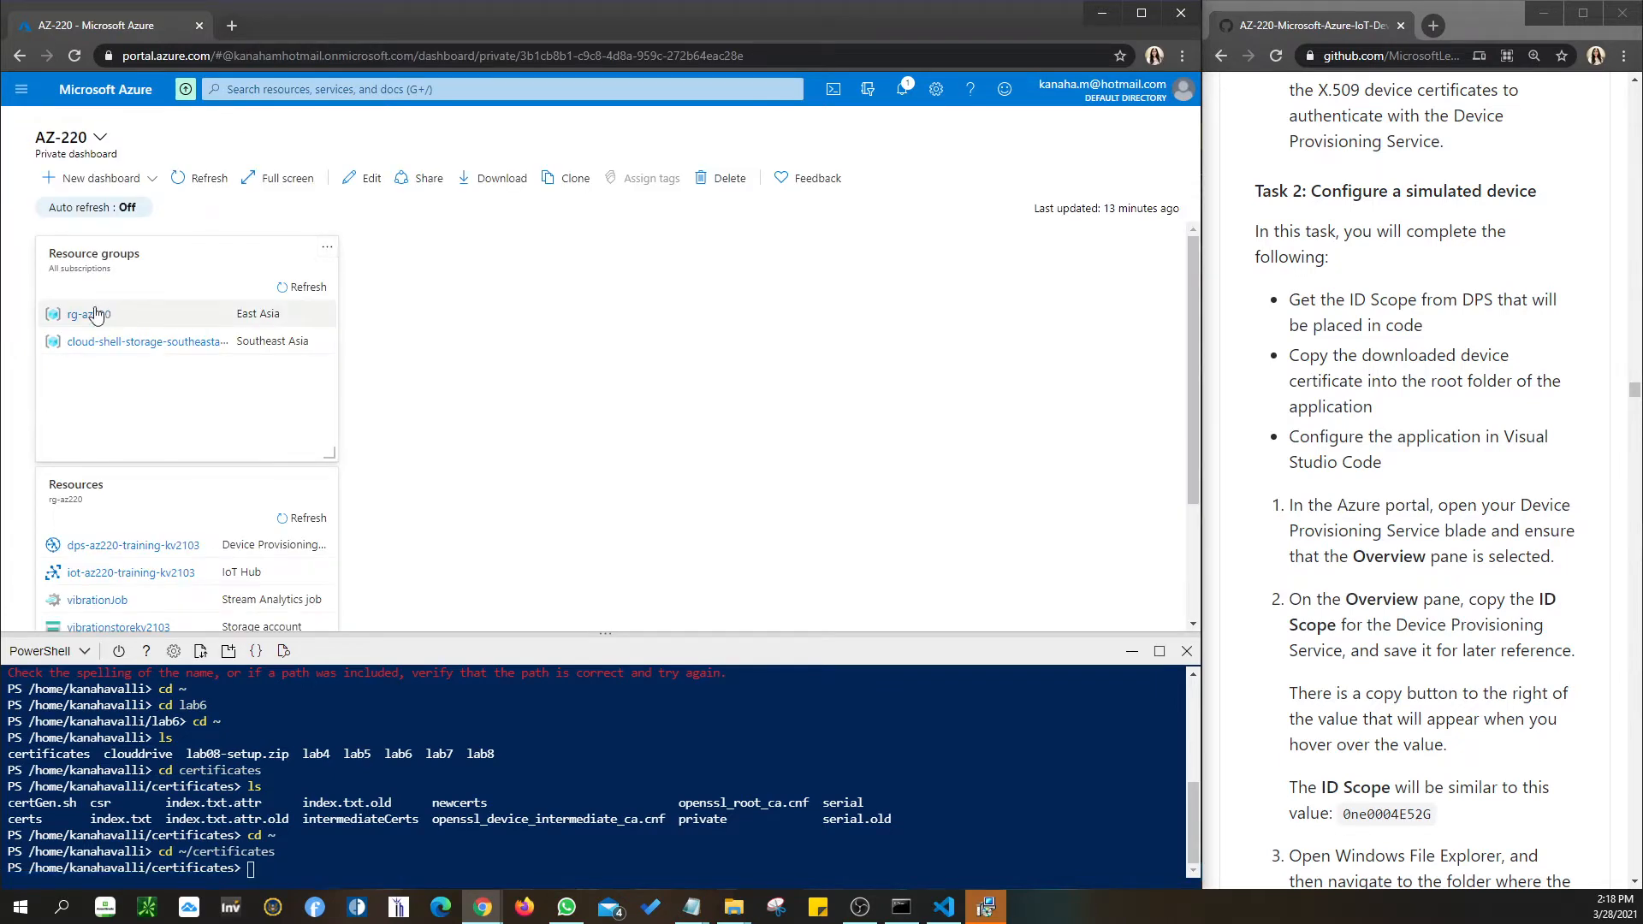
click(128, 552)
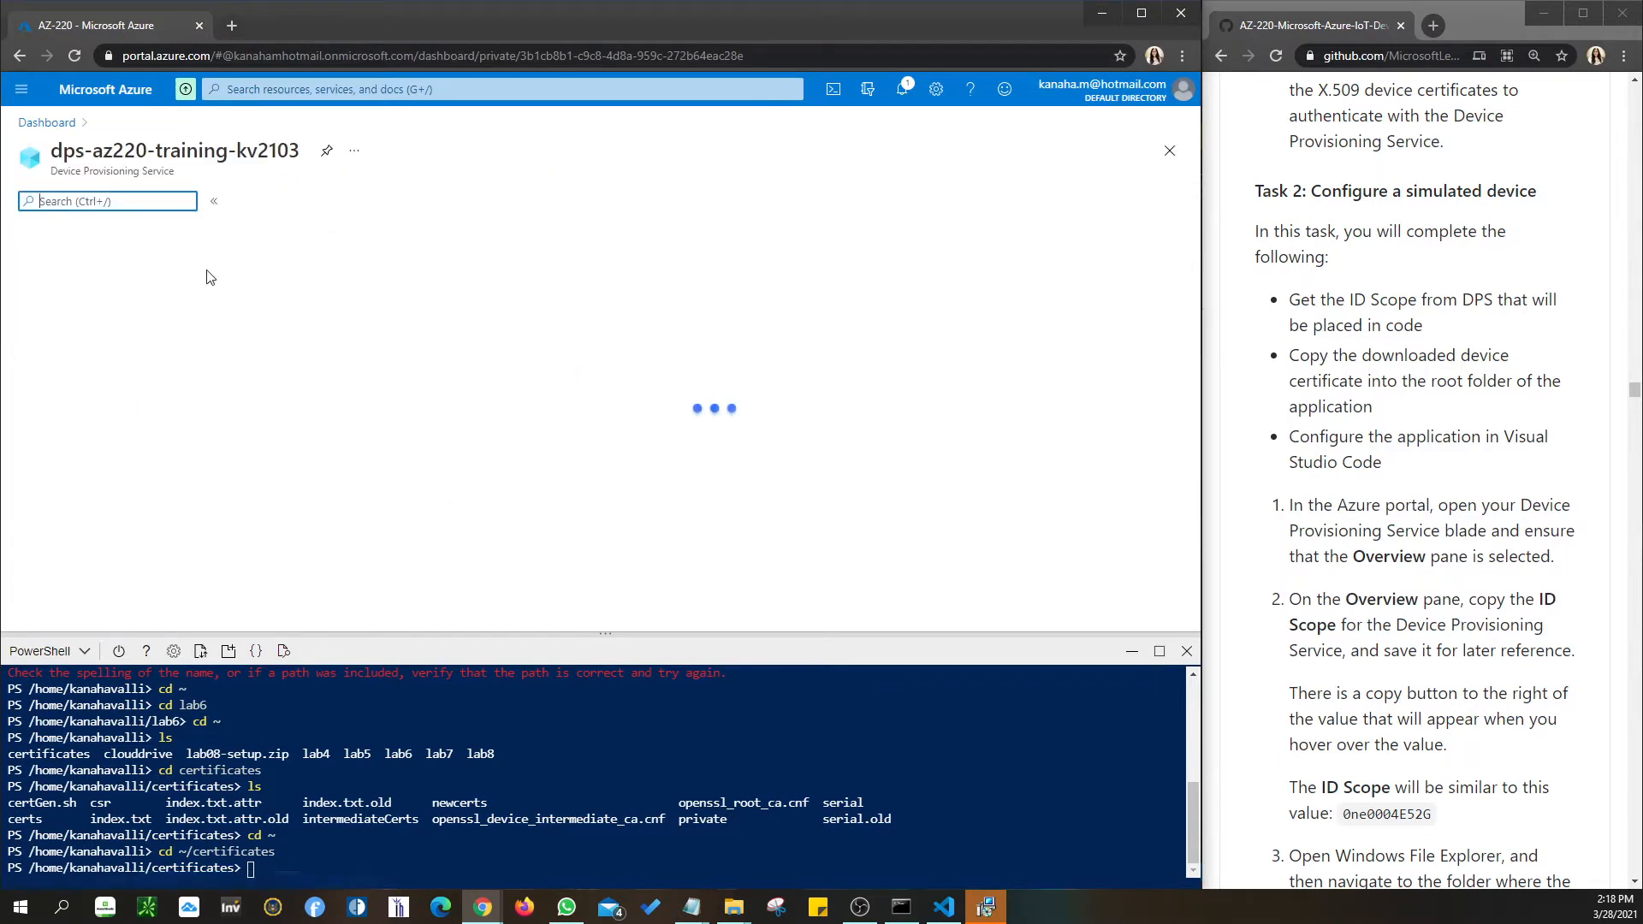
mouse_move(905, 296)
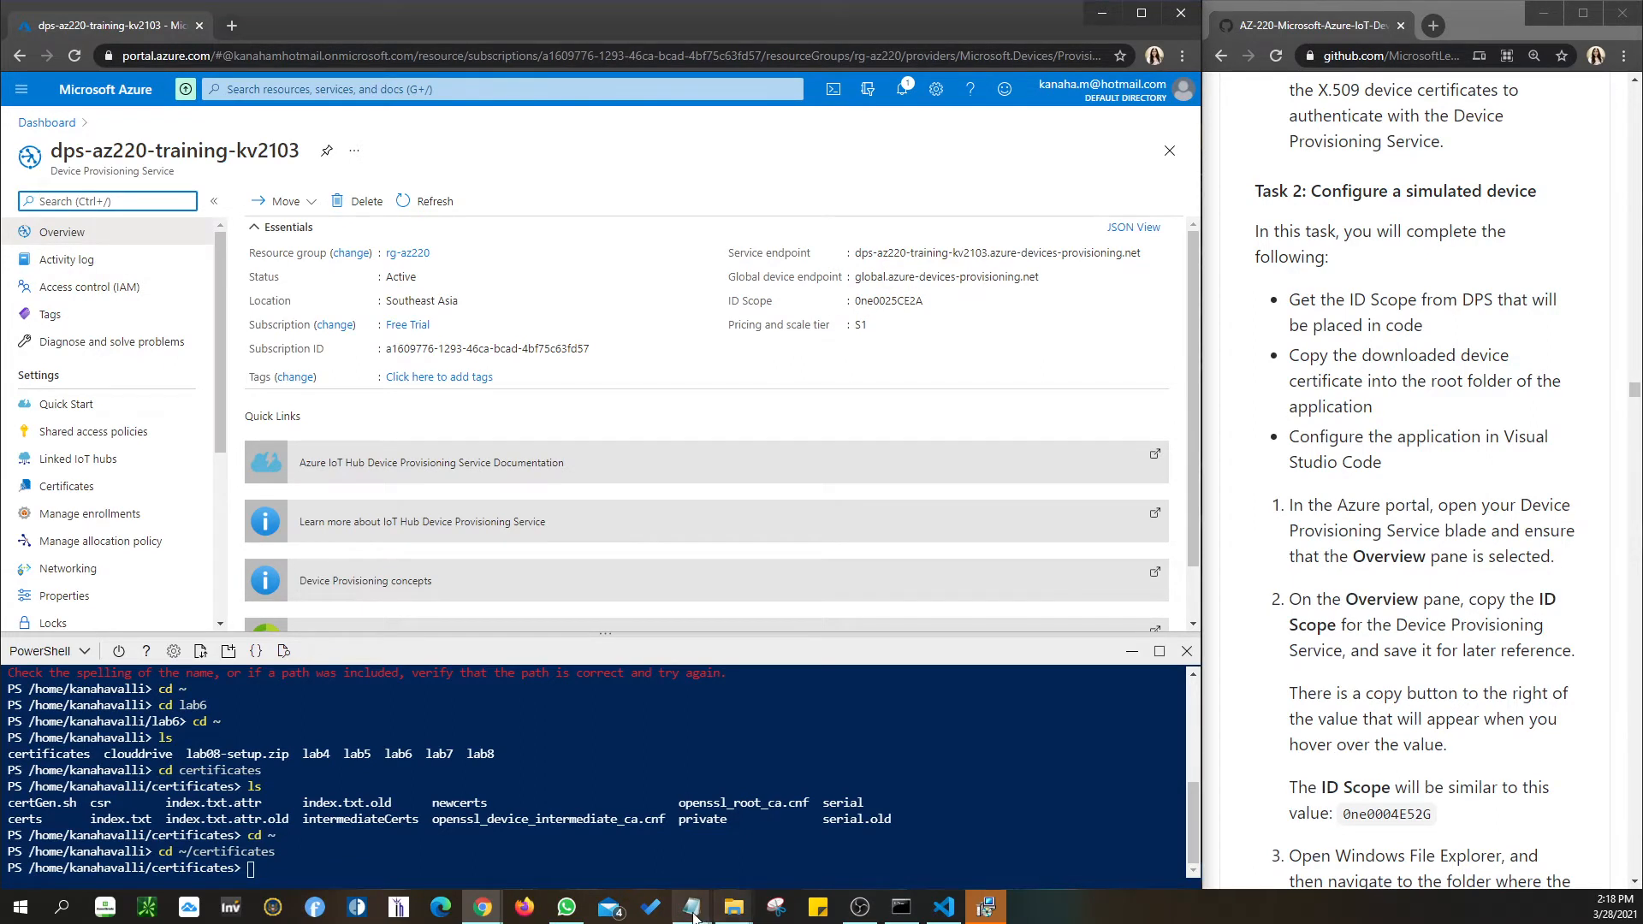
click(614, 823)
drag(1054, 596, 967, 597)
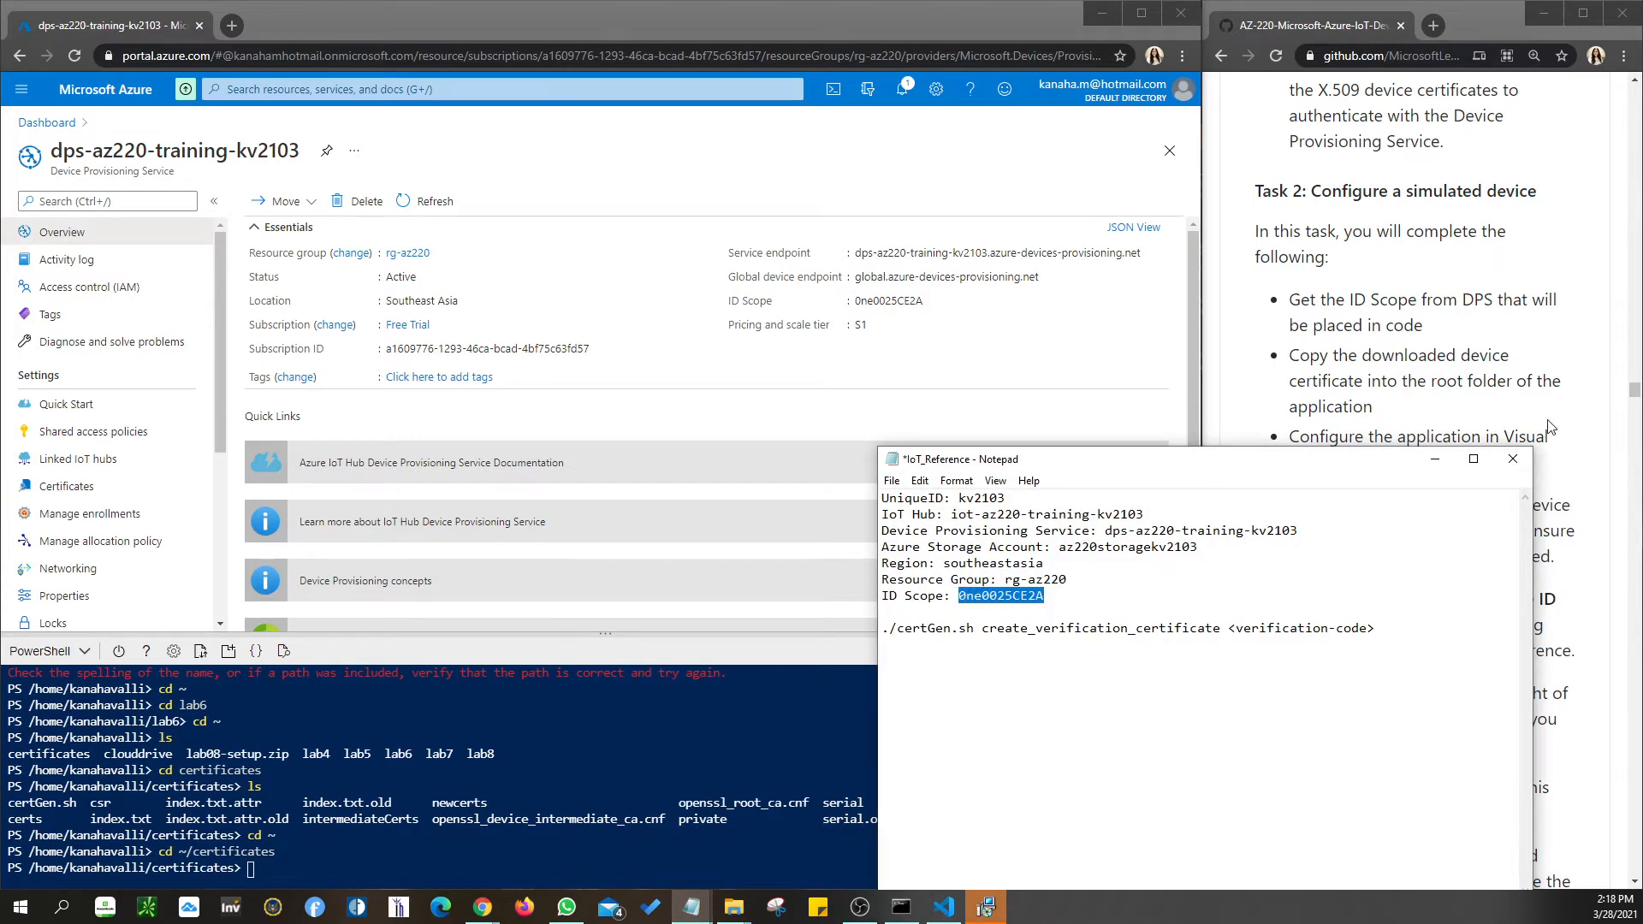
Minimize the IoT_Reference notes and read Task 2 steps 3 to 10 on copying the device certificates and opening the ContainerDevice folder.
click(1435, 459)
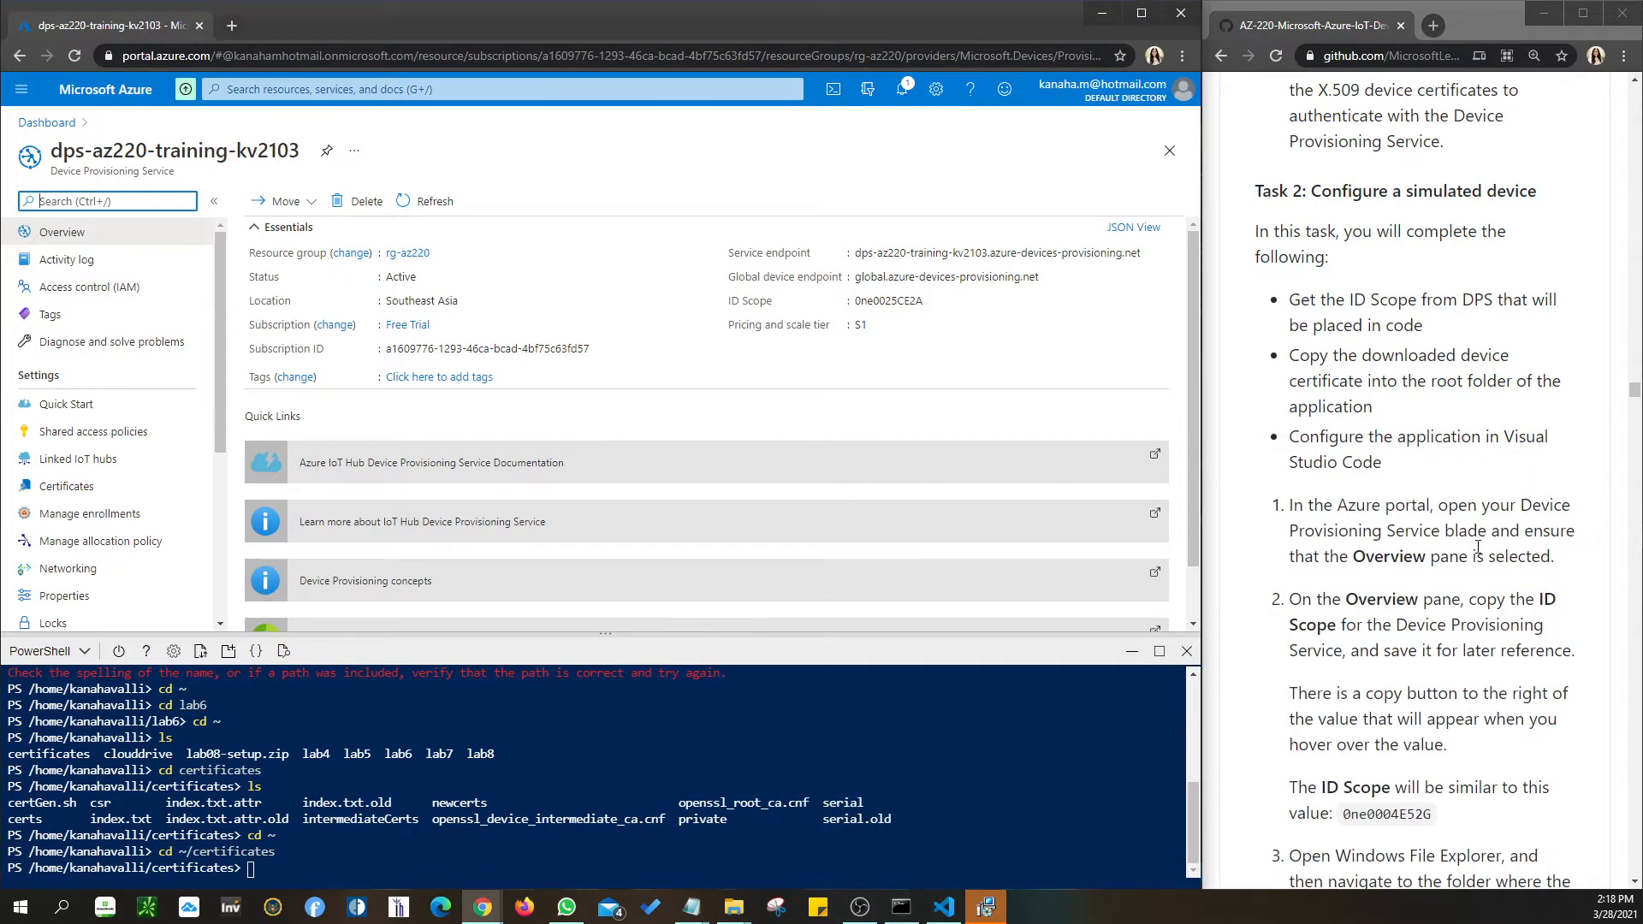
scroll(1478, 548, down, 10)
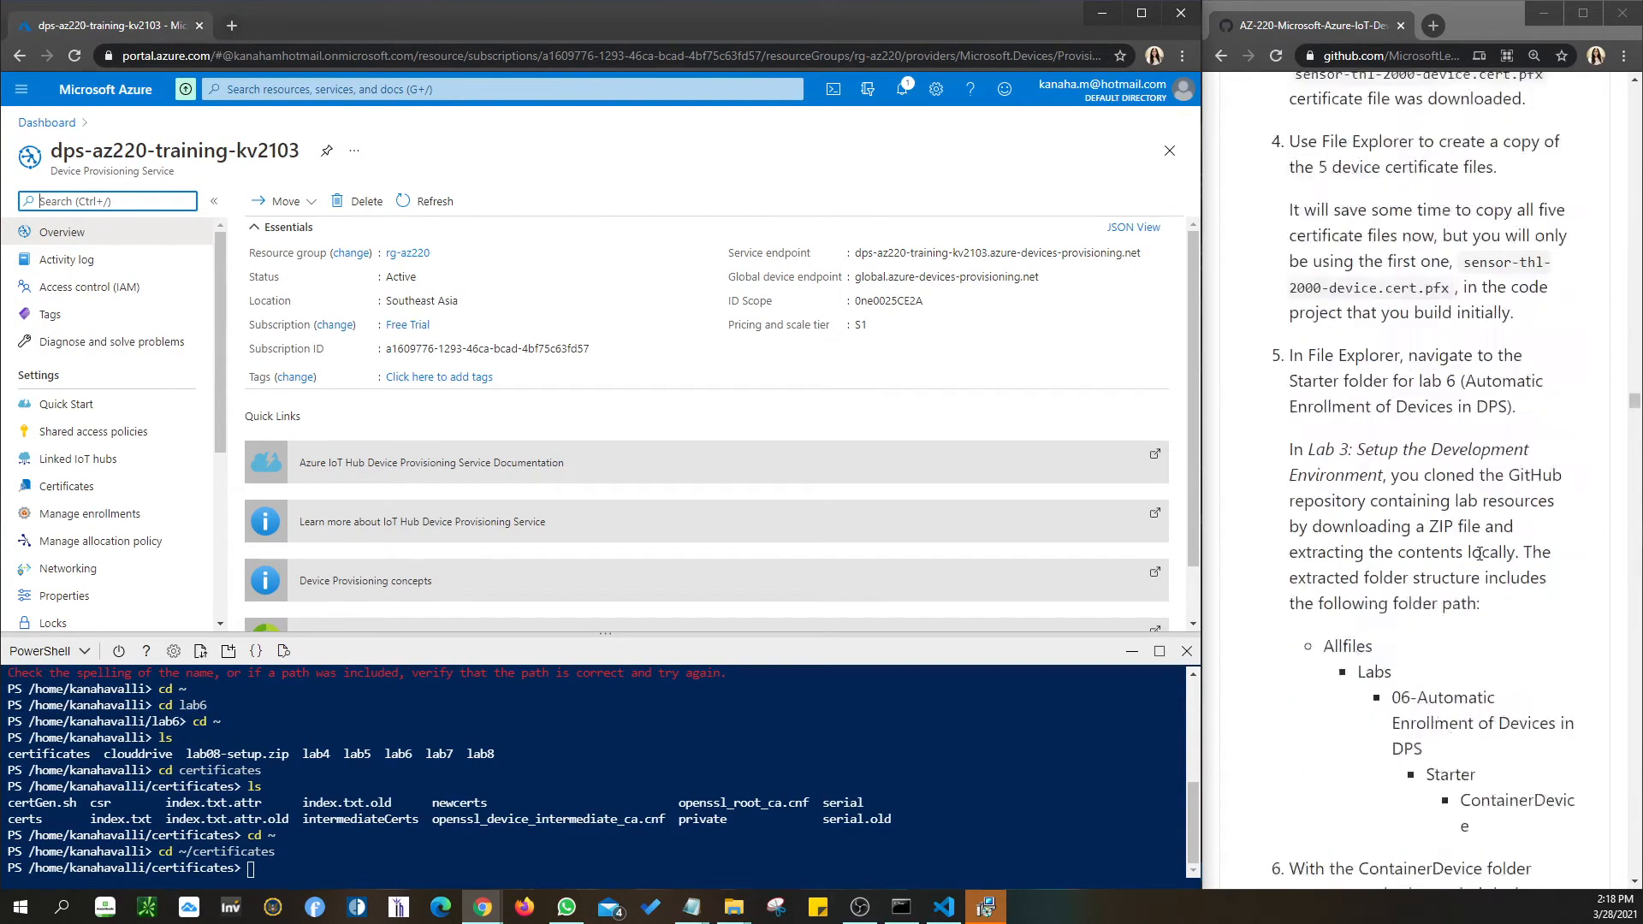
scroll(1478, 554, down, 3)
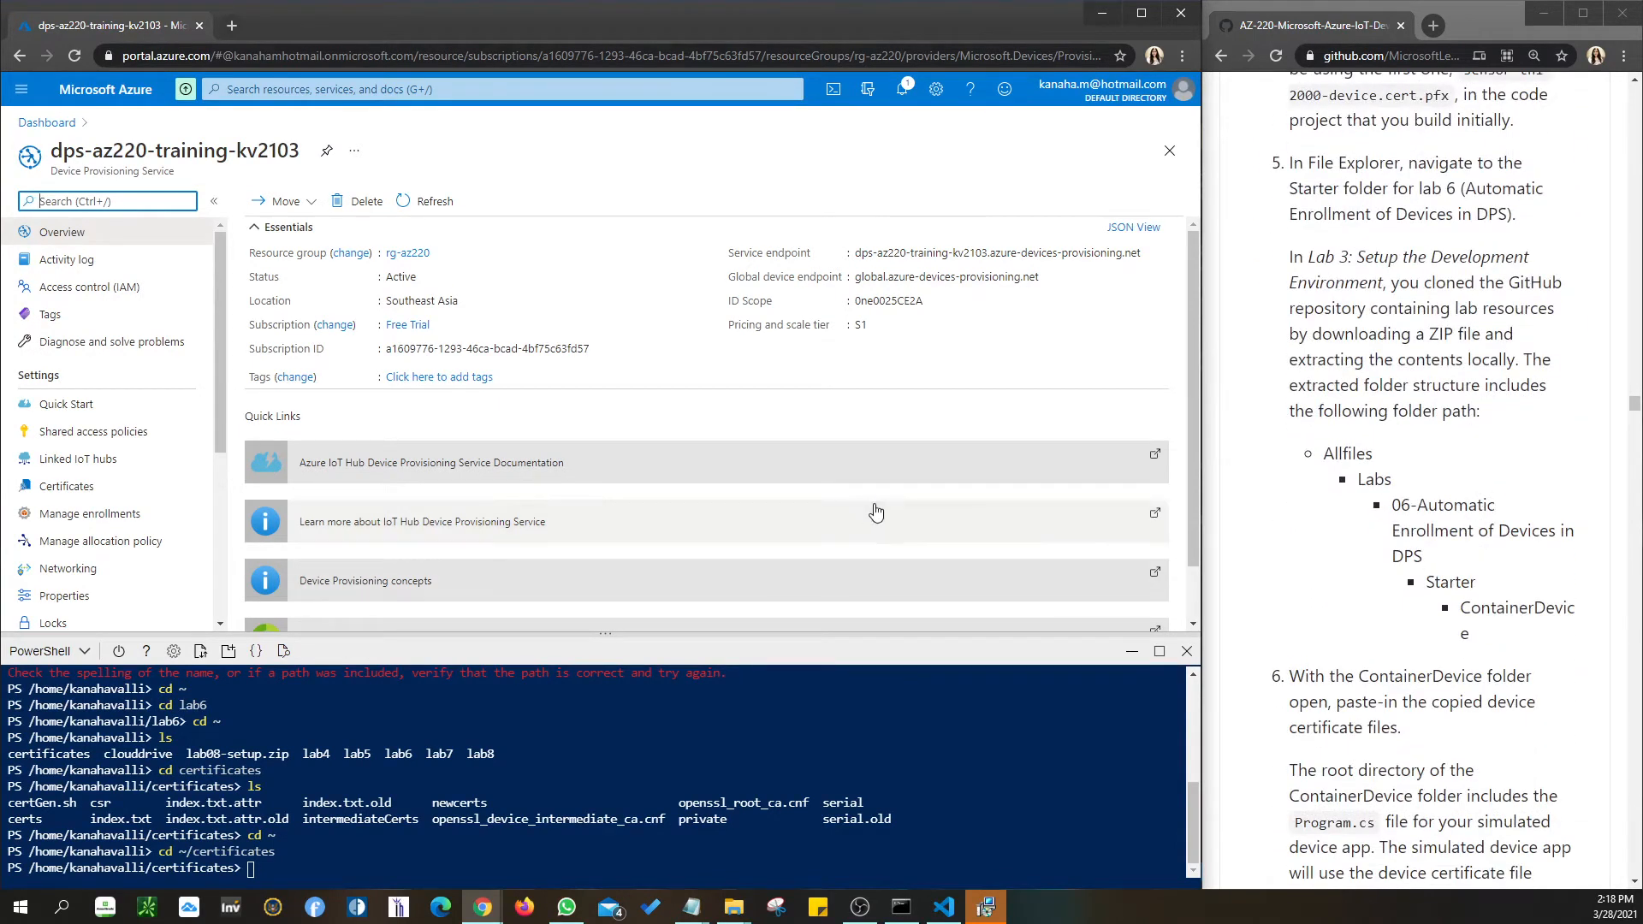
scroll(1534, 507, down, 3)
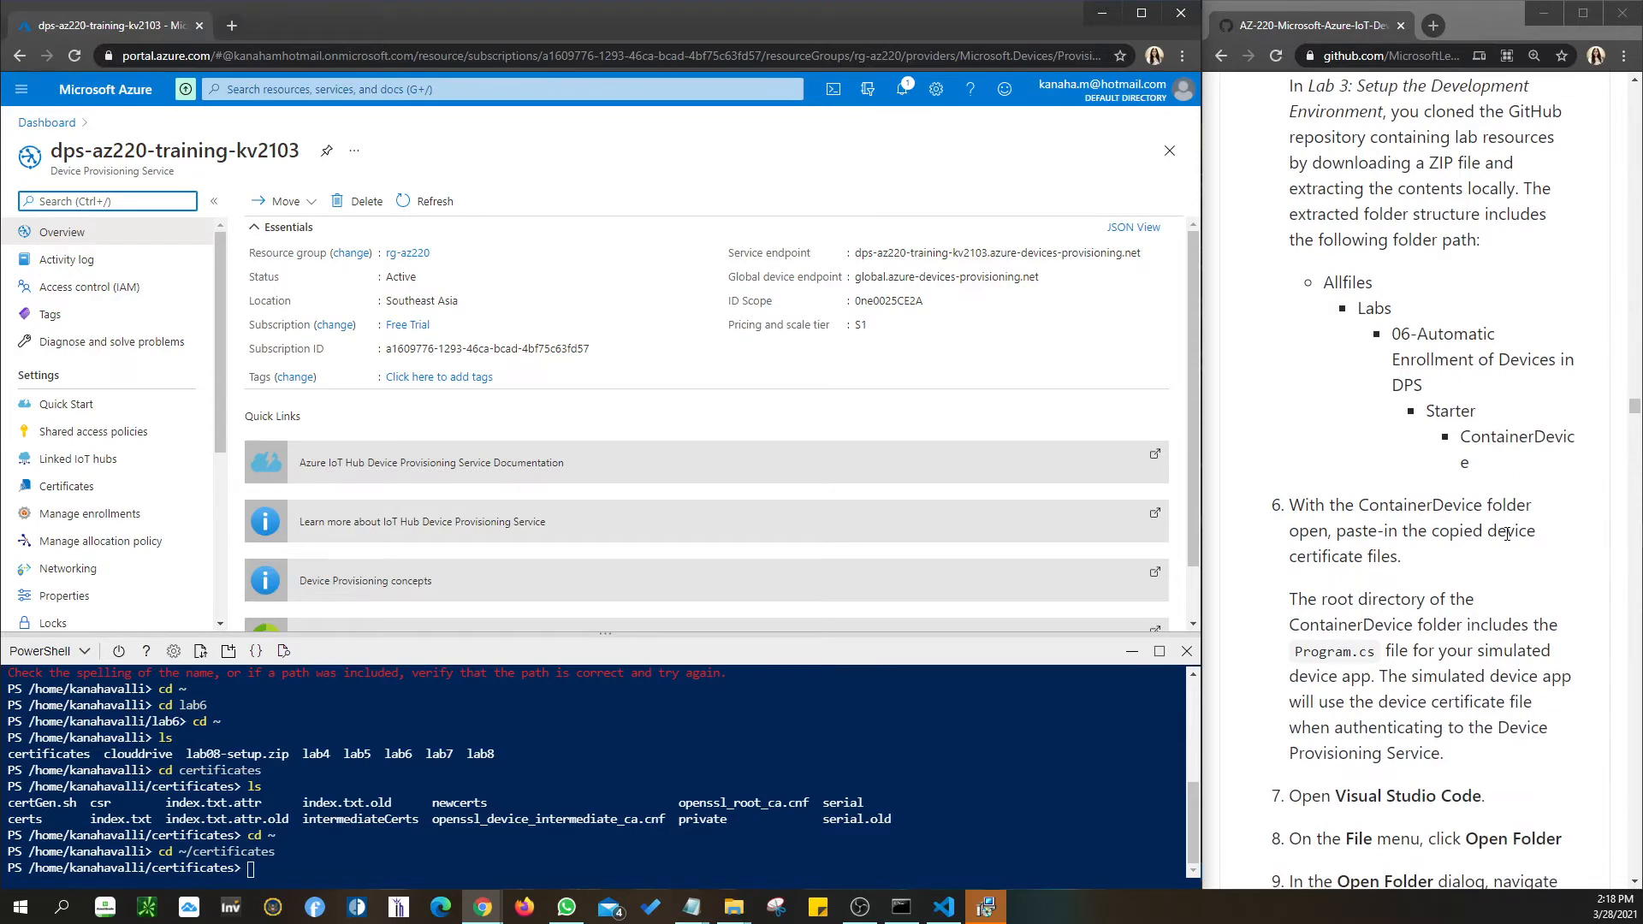
scroll(1507, 534, up, 6)
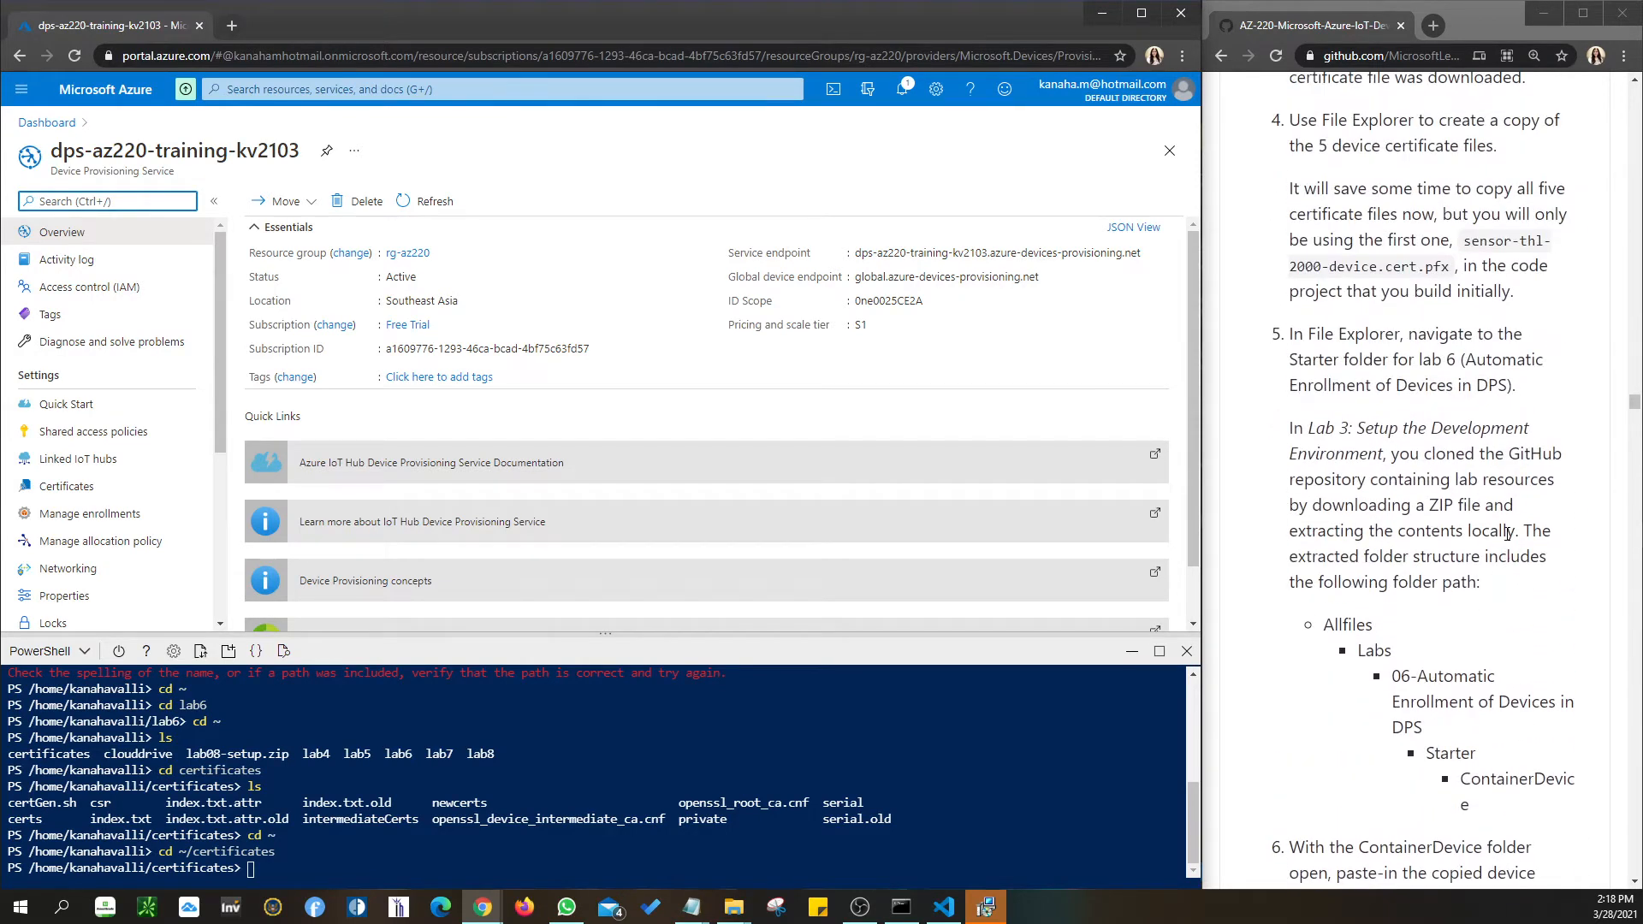
scroll(1507, 534, up, 1)
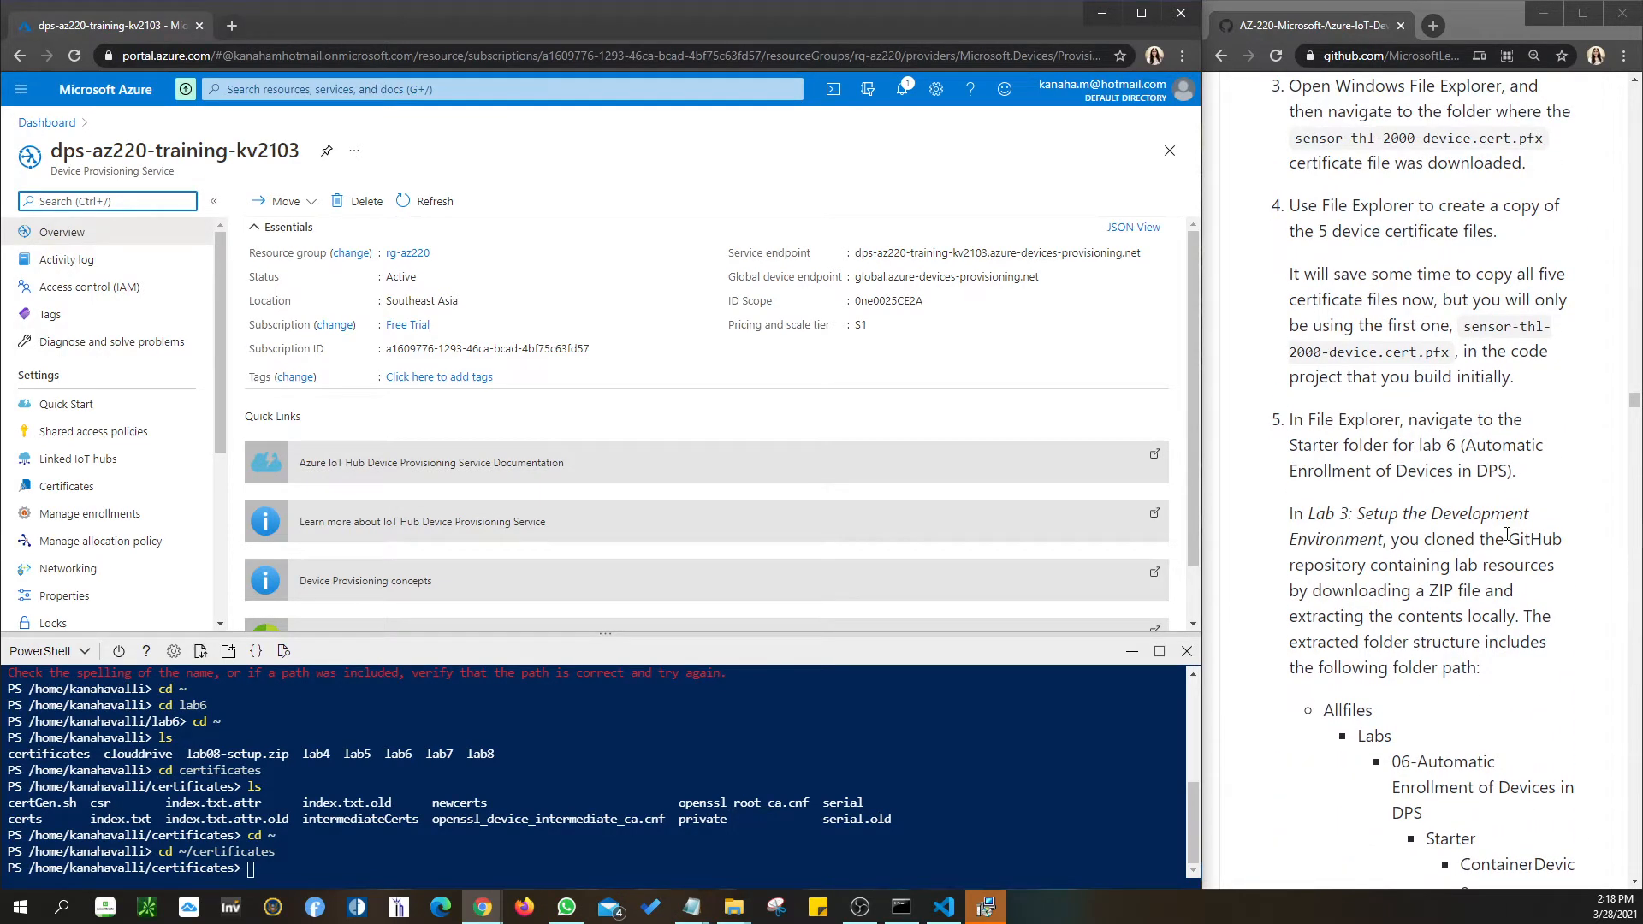
scroll(1506, 534, up, 1)
scroll(1507, 534, up, 1)
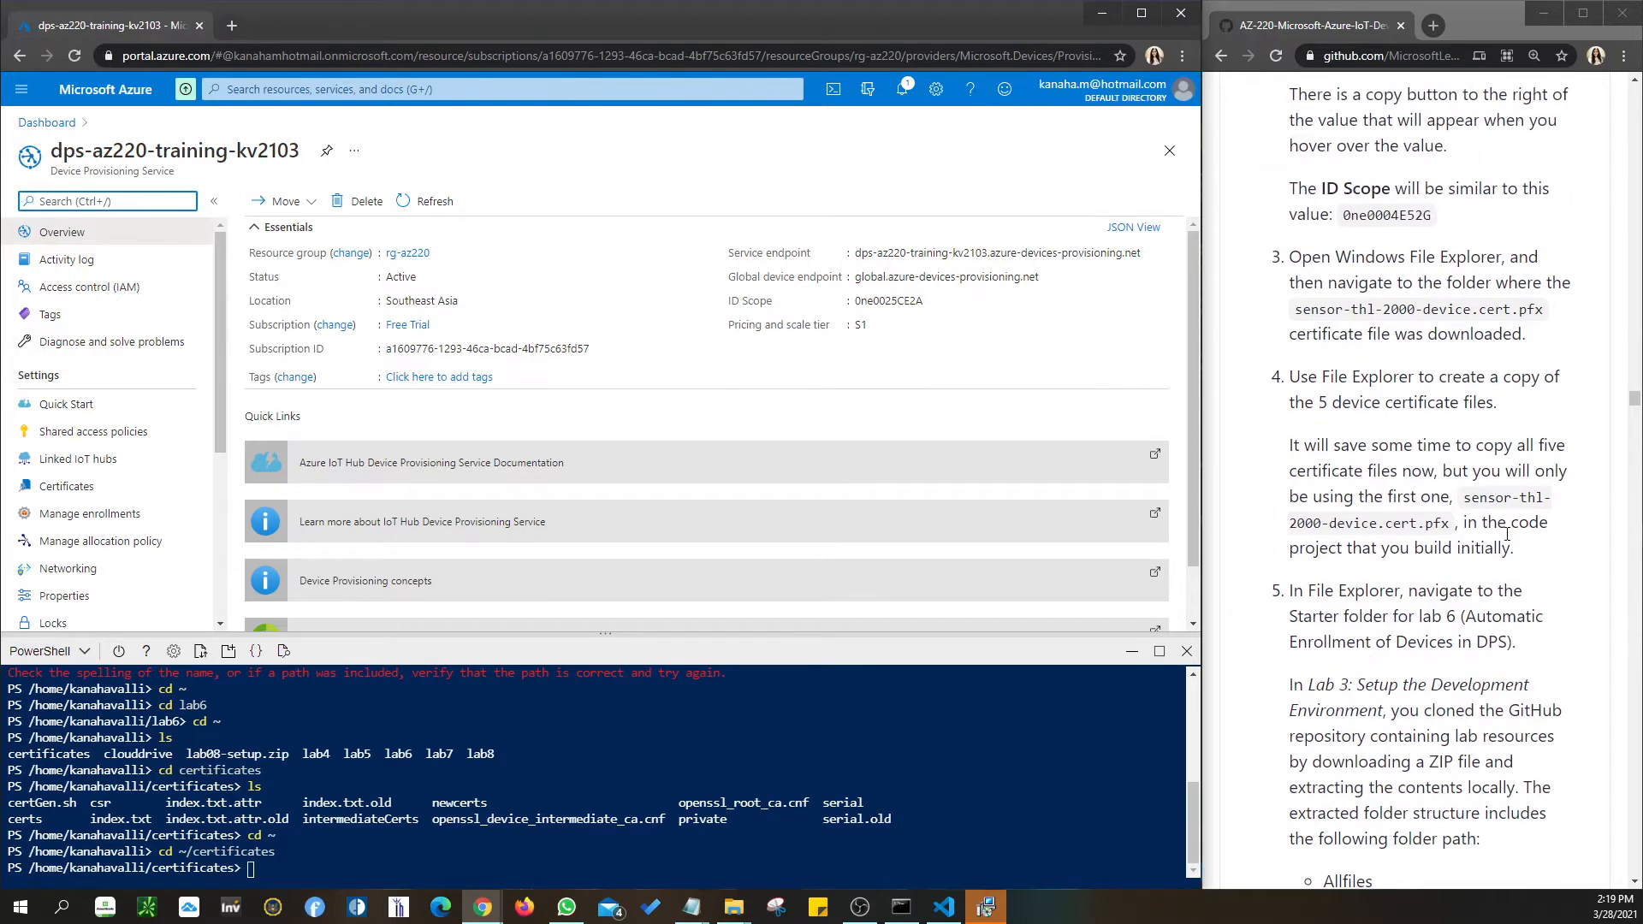
scroll(1507, 534, down, 7)
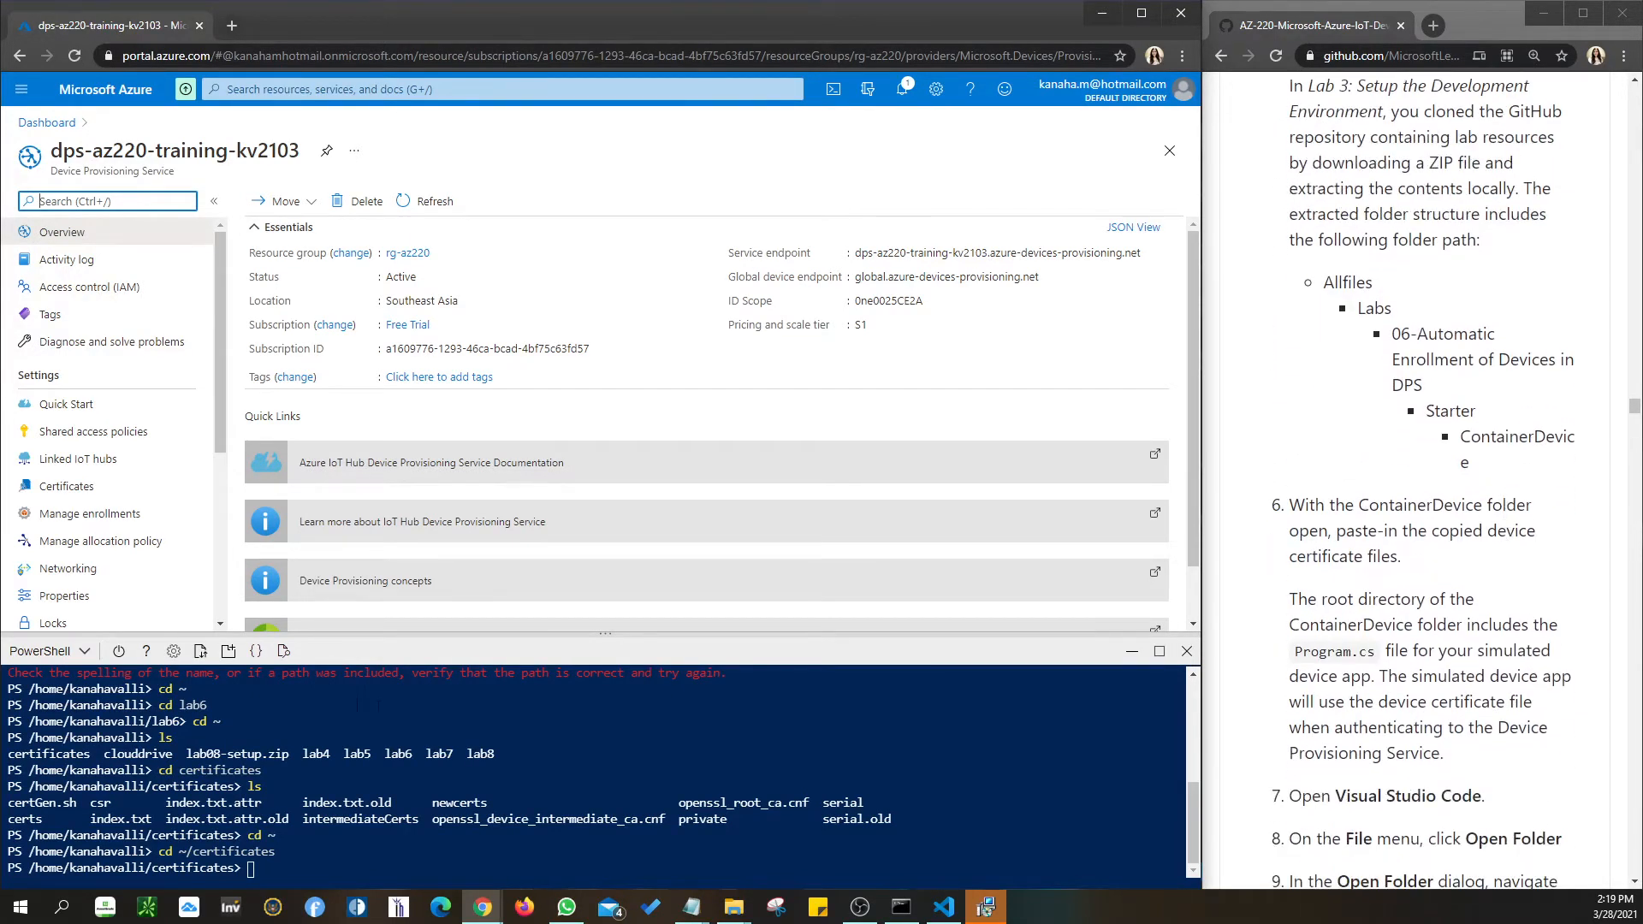
scroll(1414, 577, down, 4)
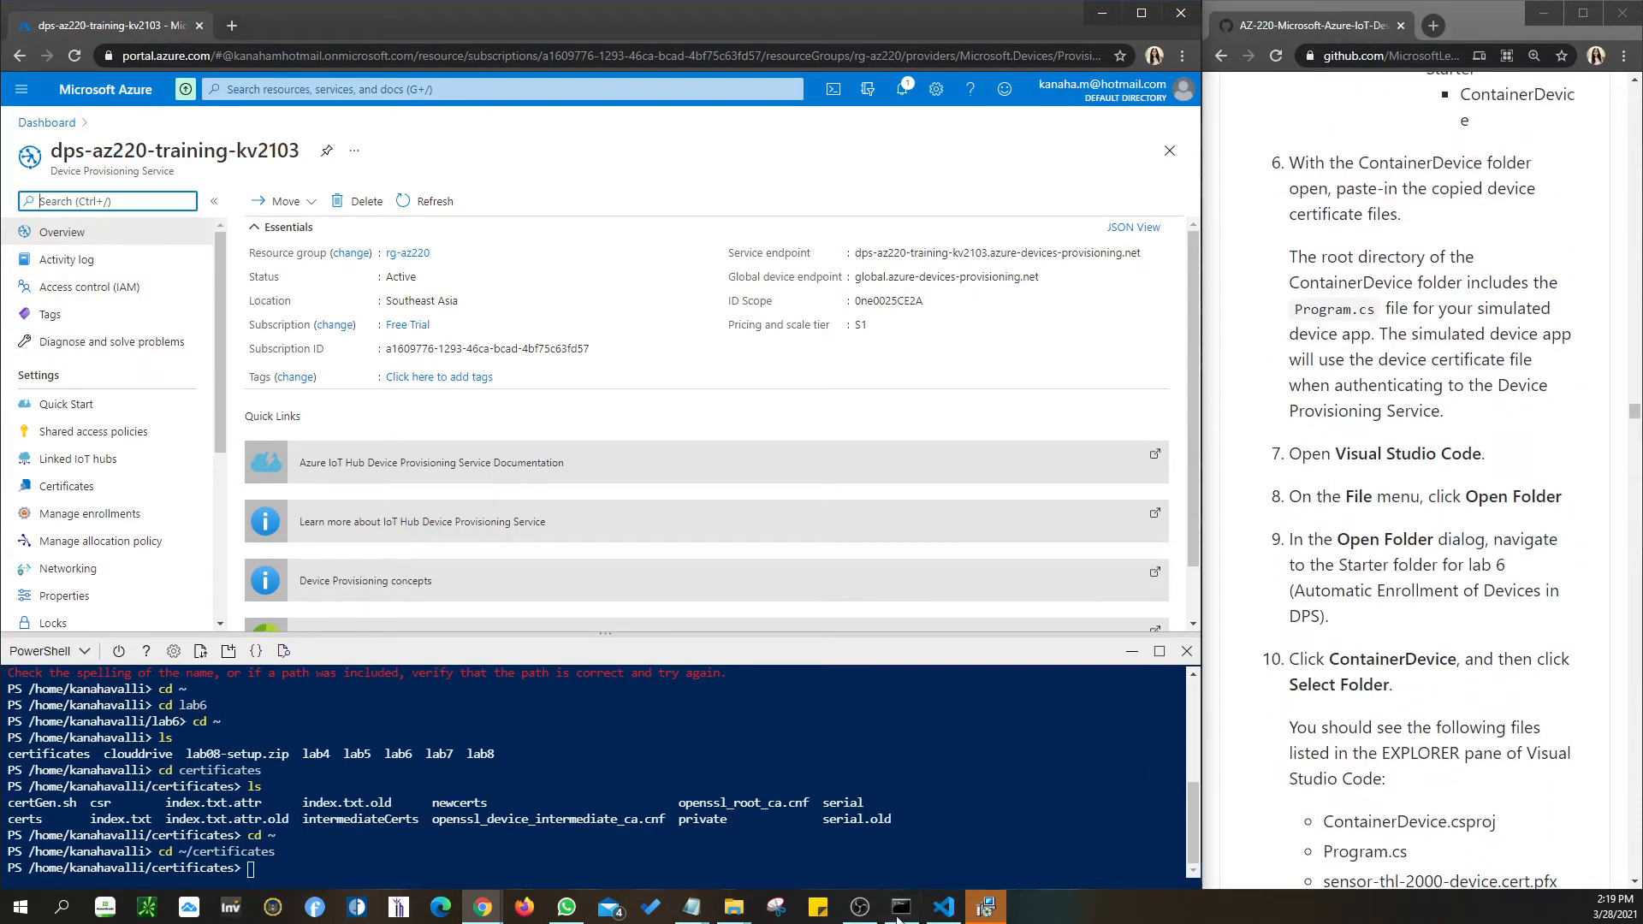
Switch to Visual Studio Code and open the ContainerDevice folder from the Starter folder of 06-Automatic Enrollment of Devices in DPS.
click(944, 907)
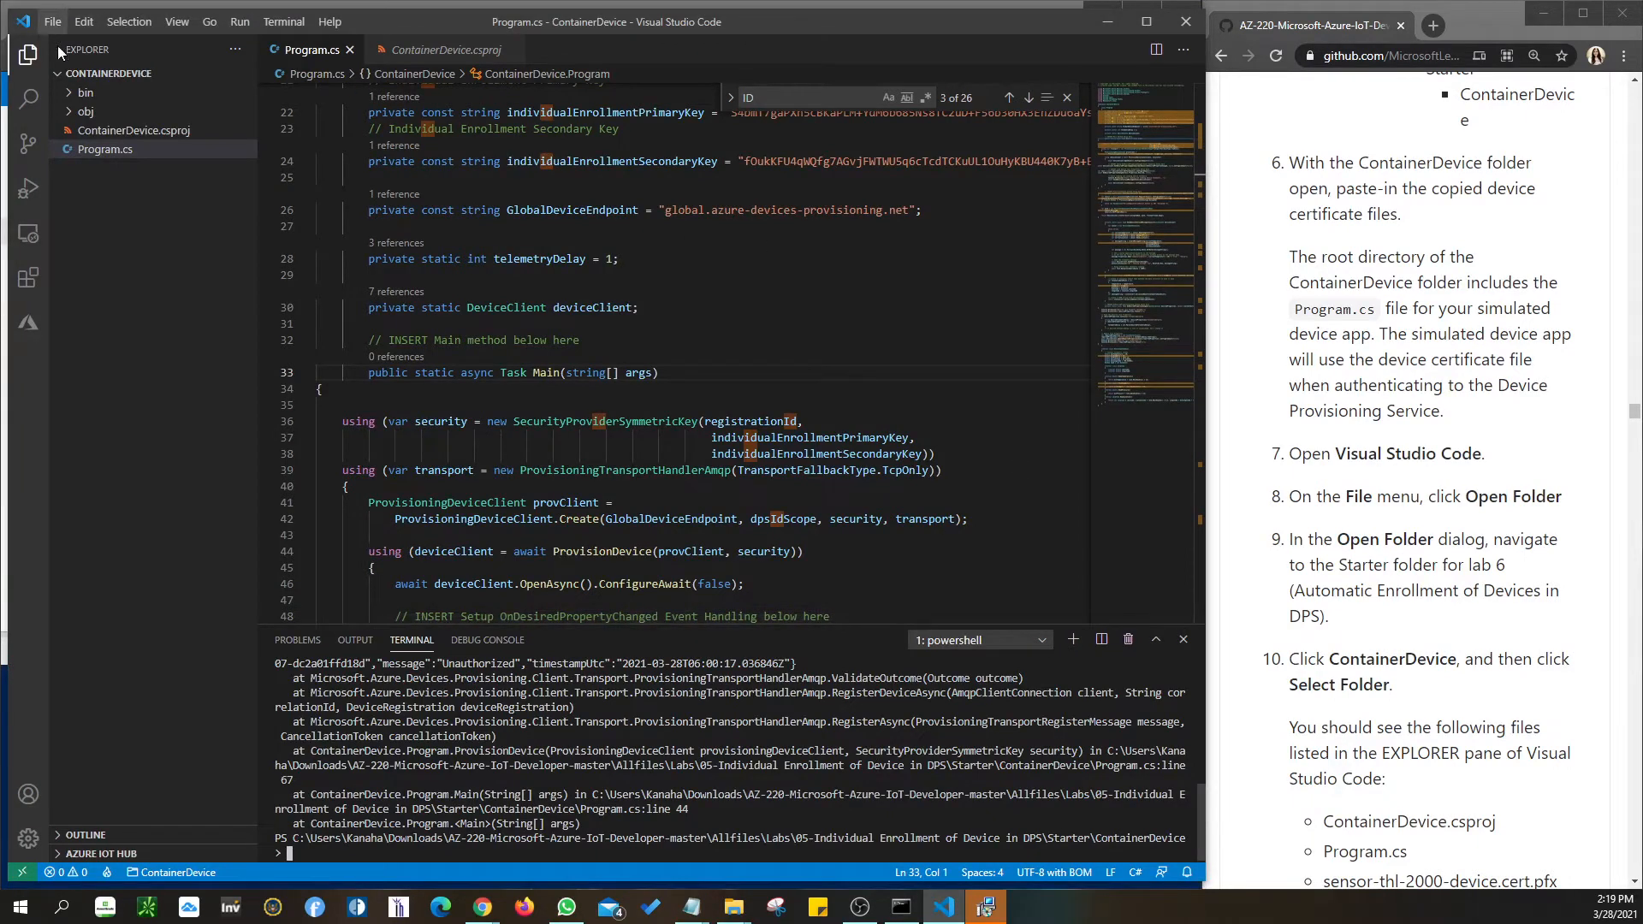
click(52, 21)
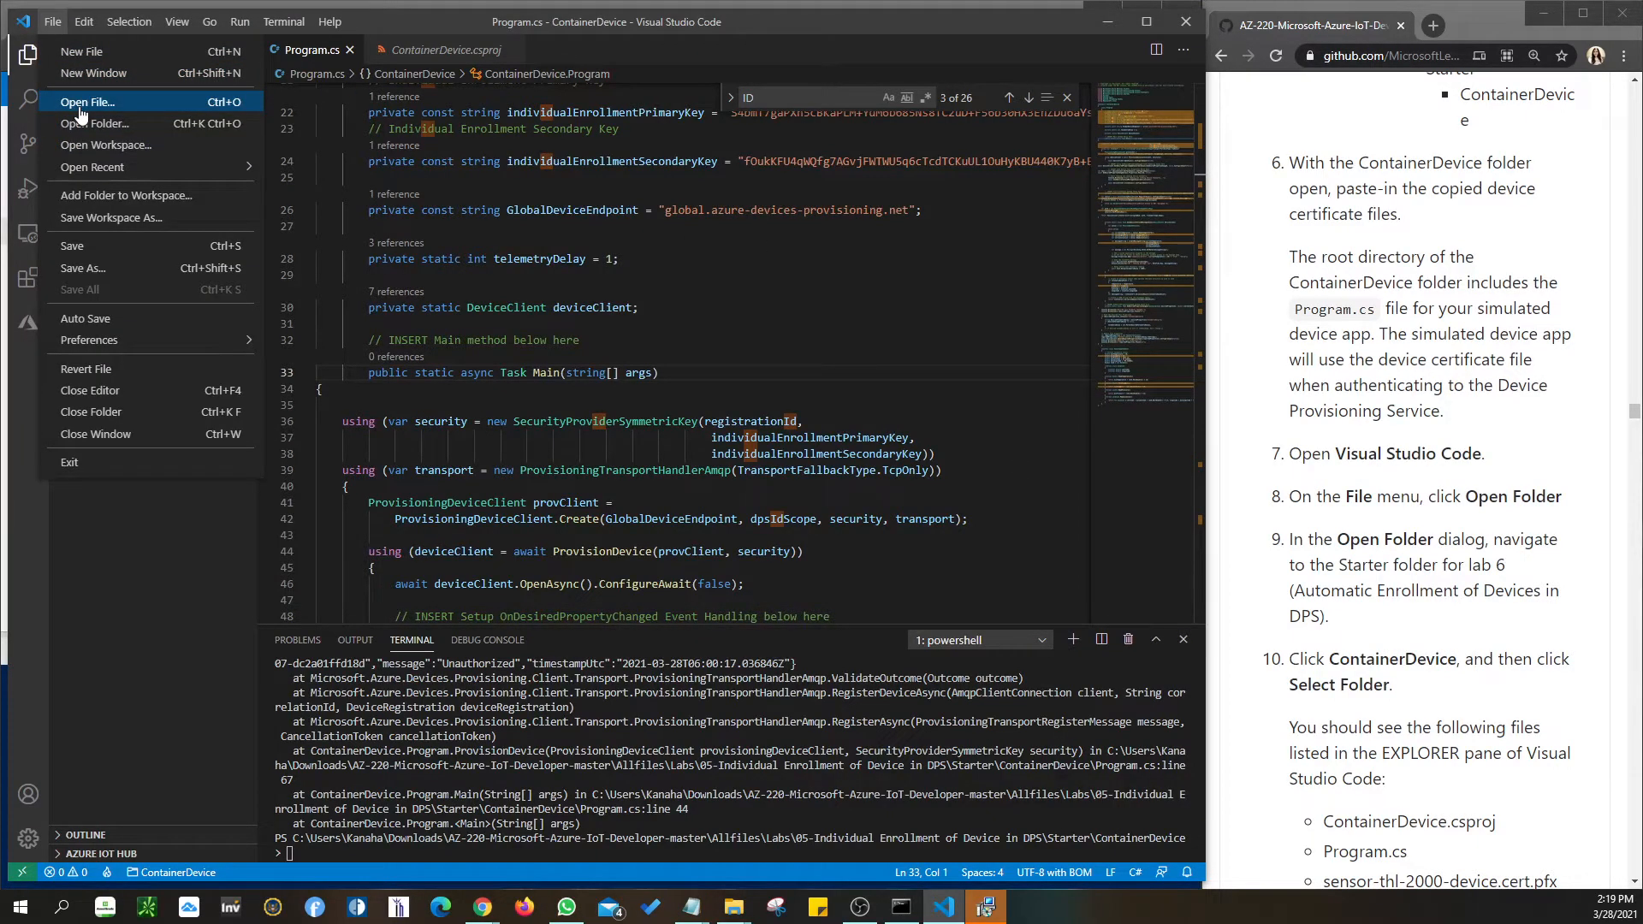
click(82, 123)
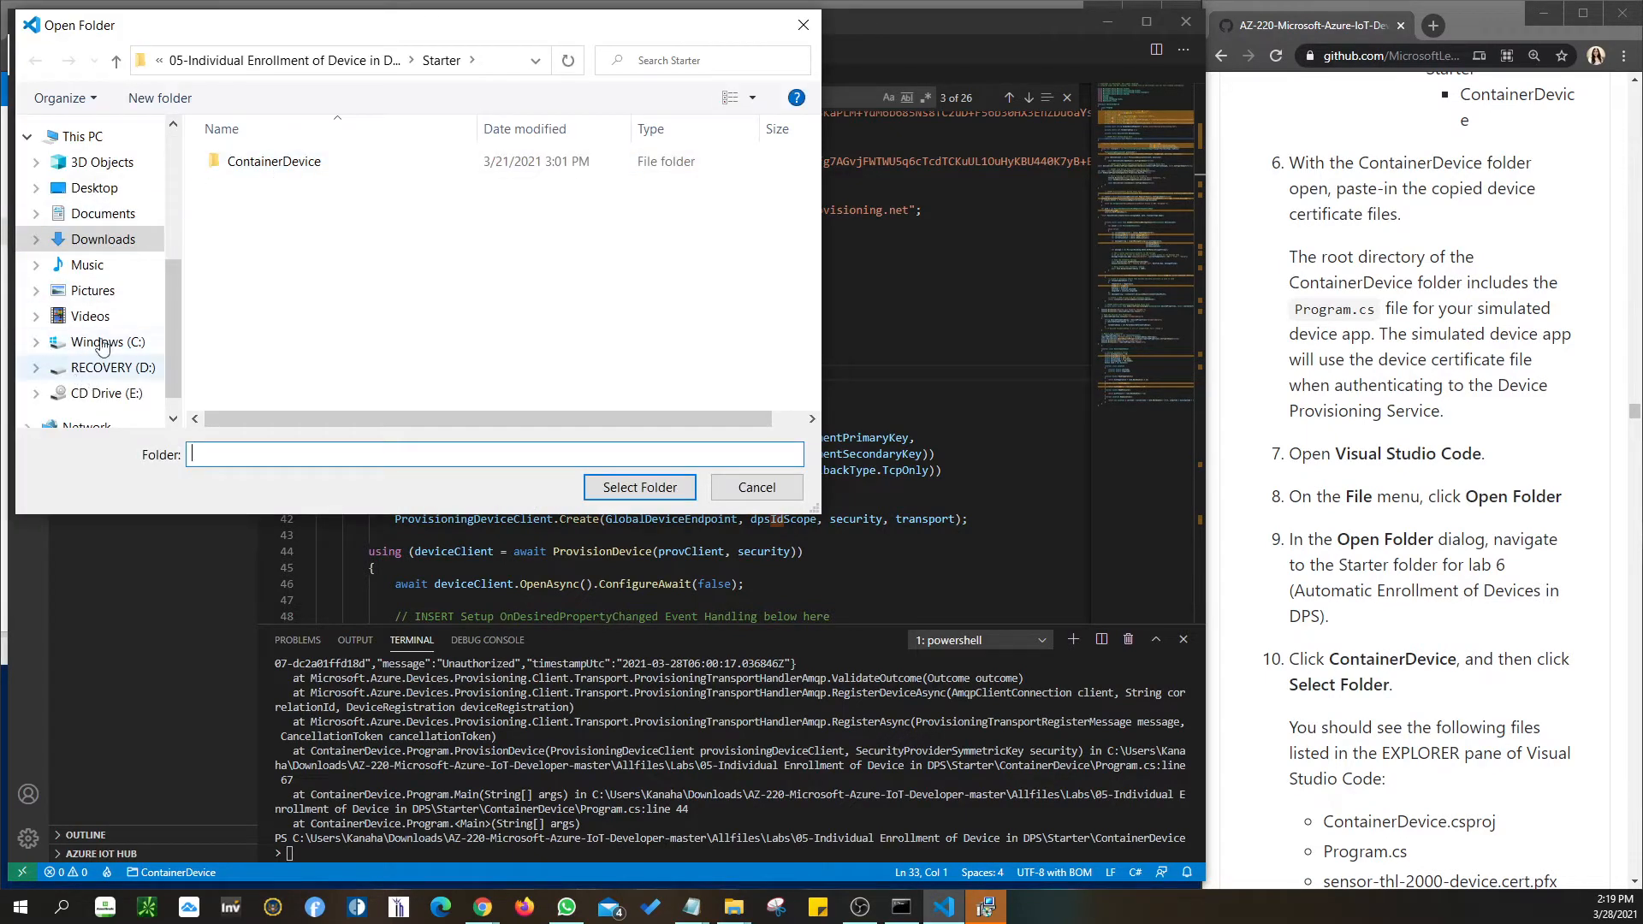
click(357, 70)
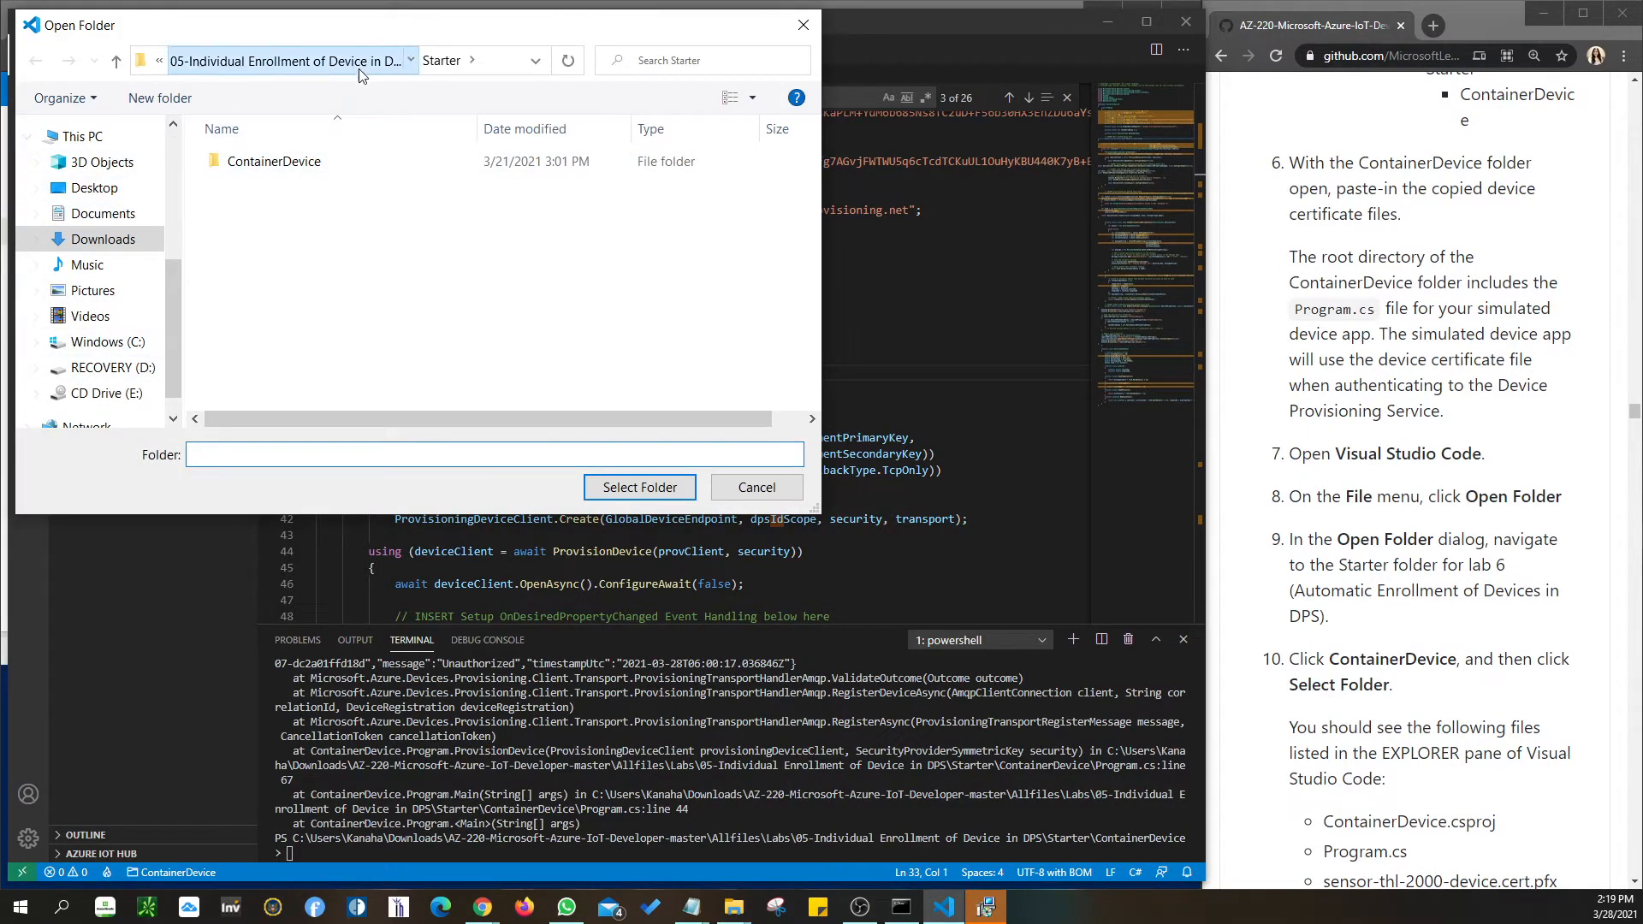
click(183, 60)
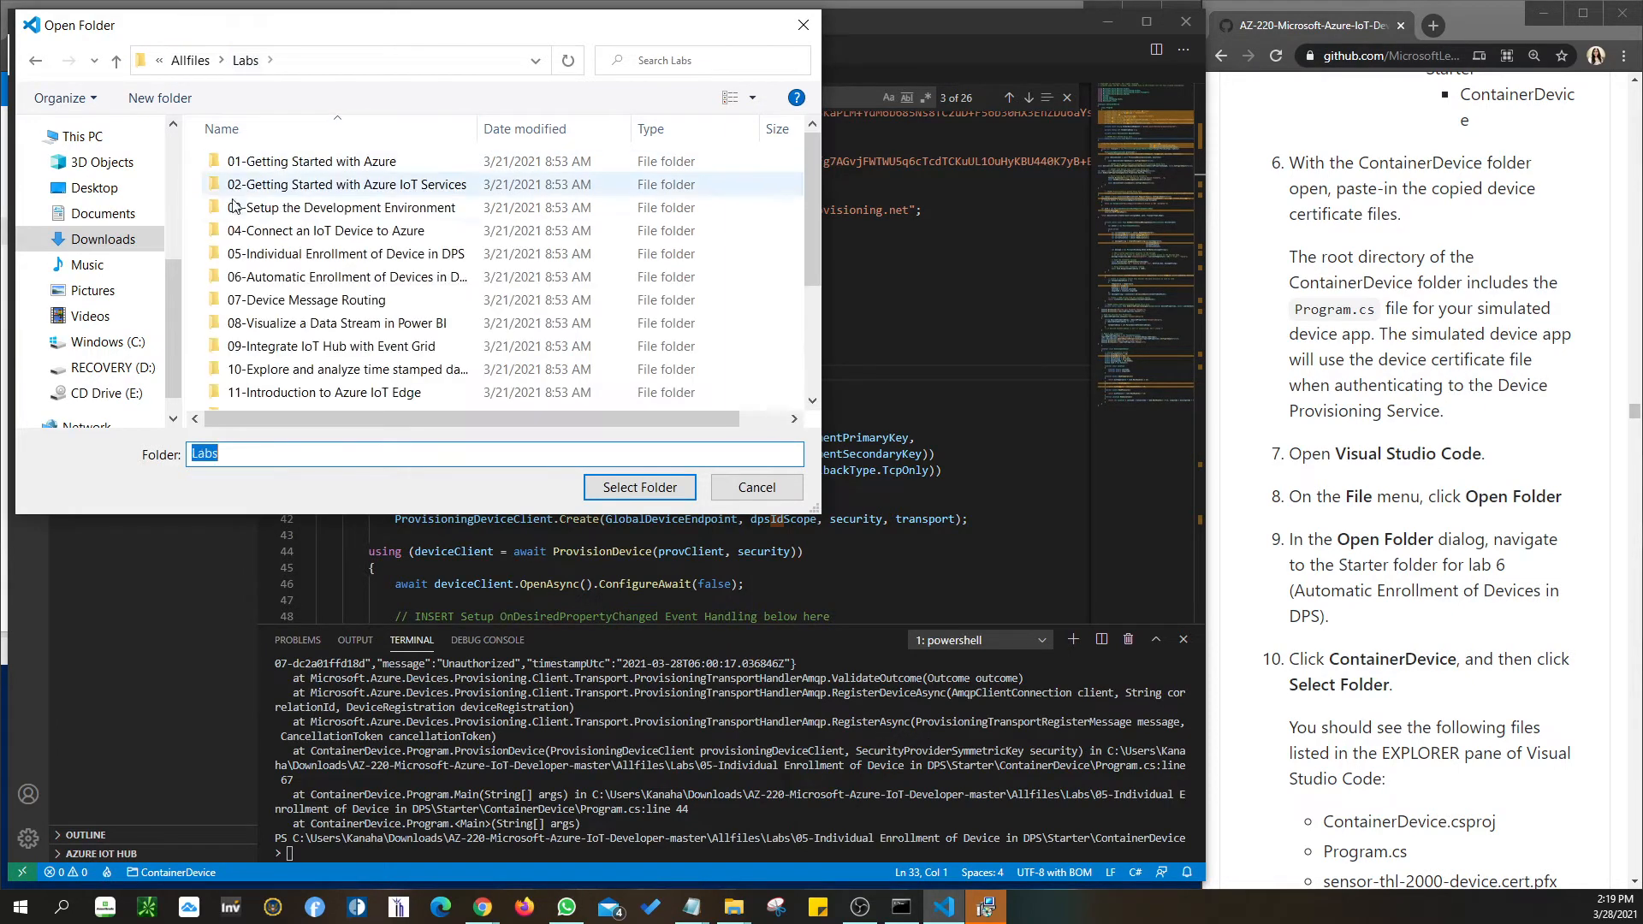
double_click(274, 276)
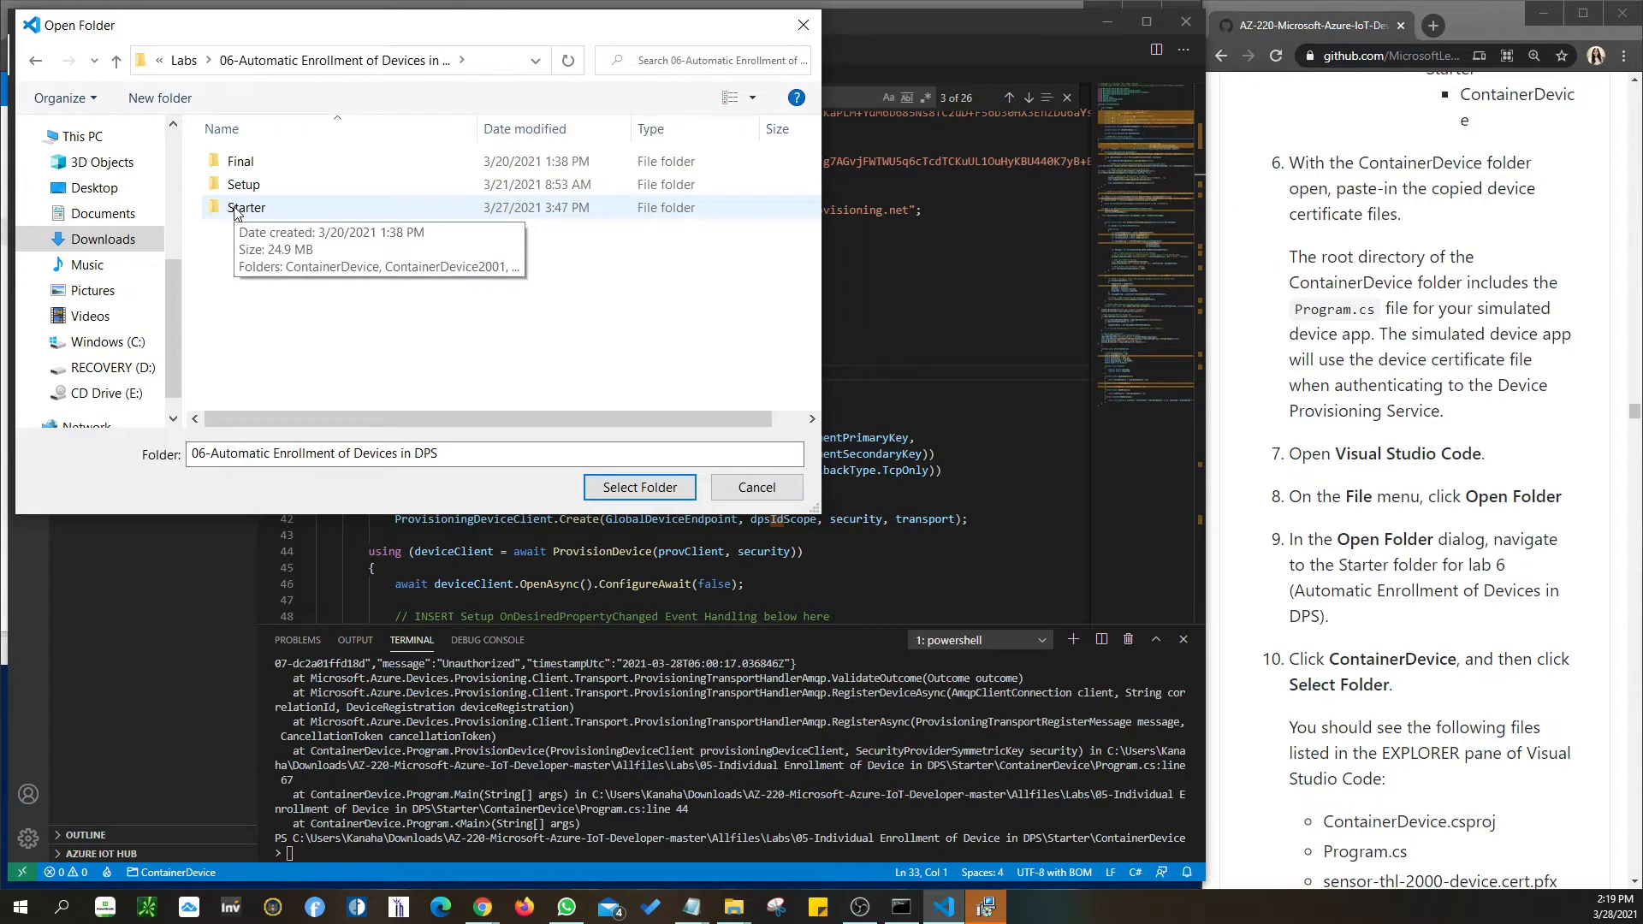
double_click(242, 208)
click(266, 162)
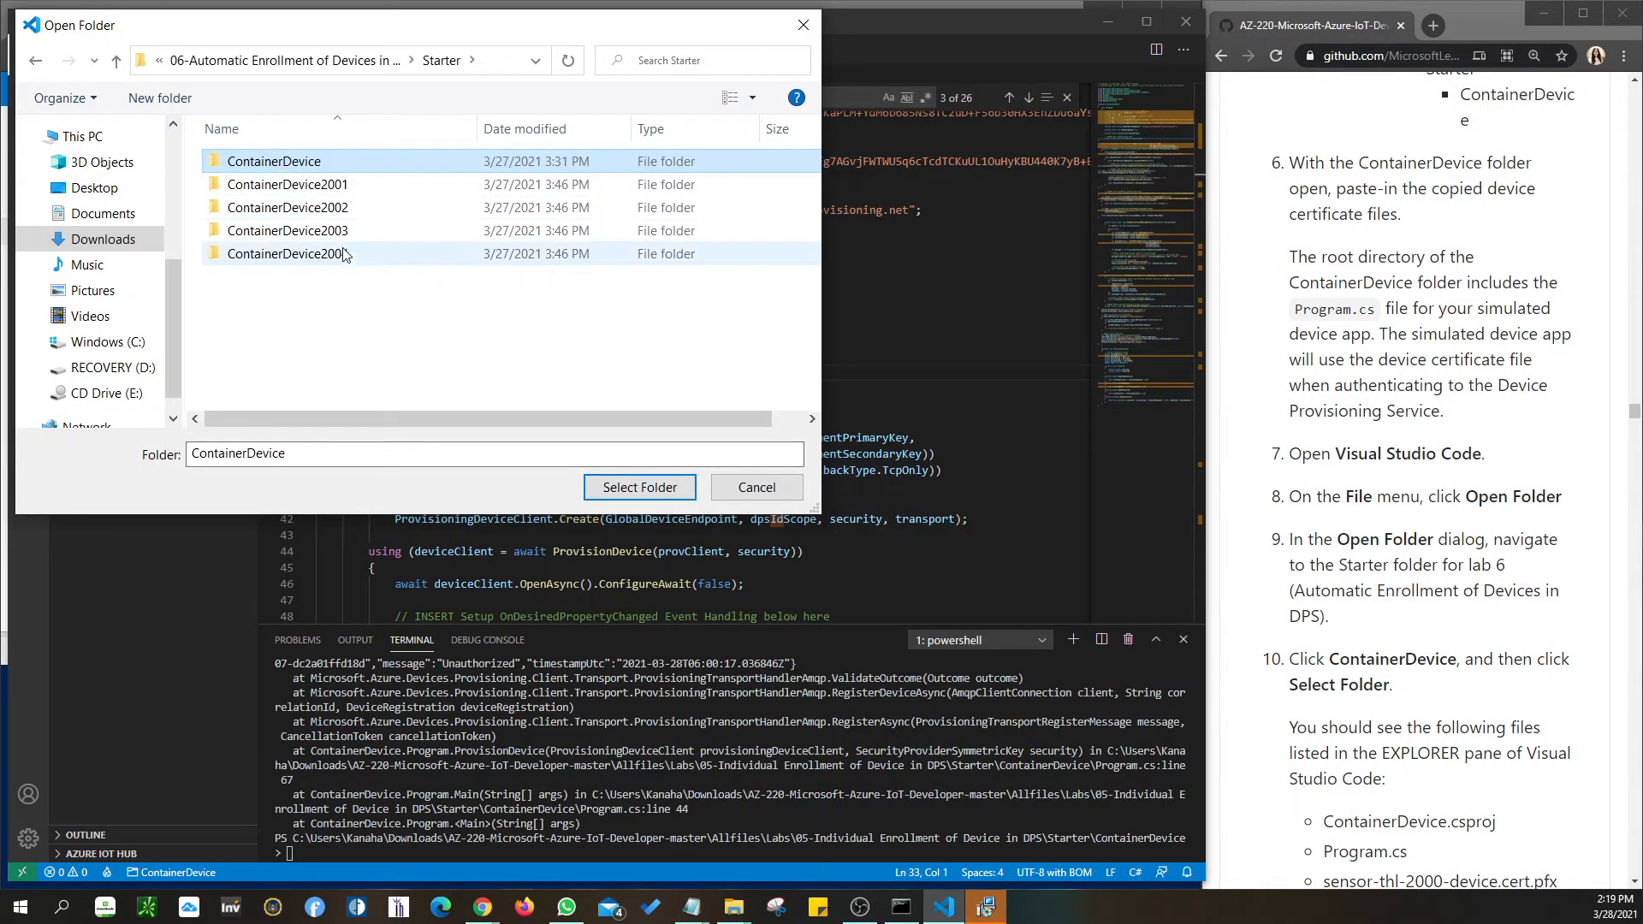
click(610, 495)
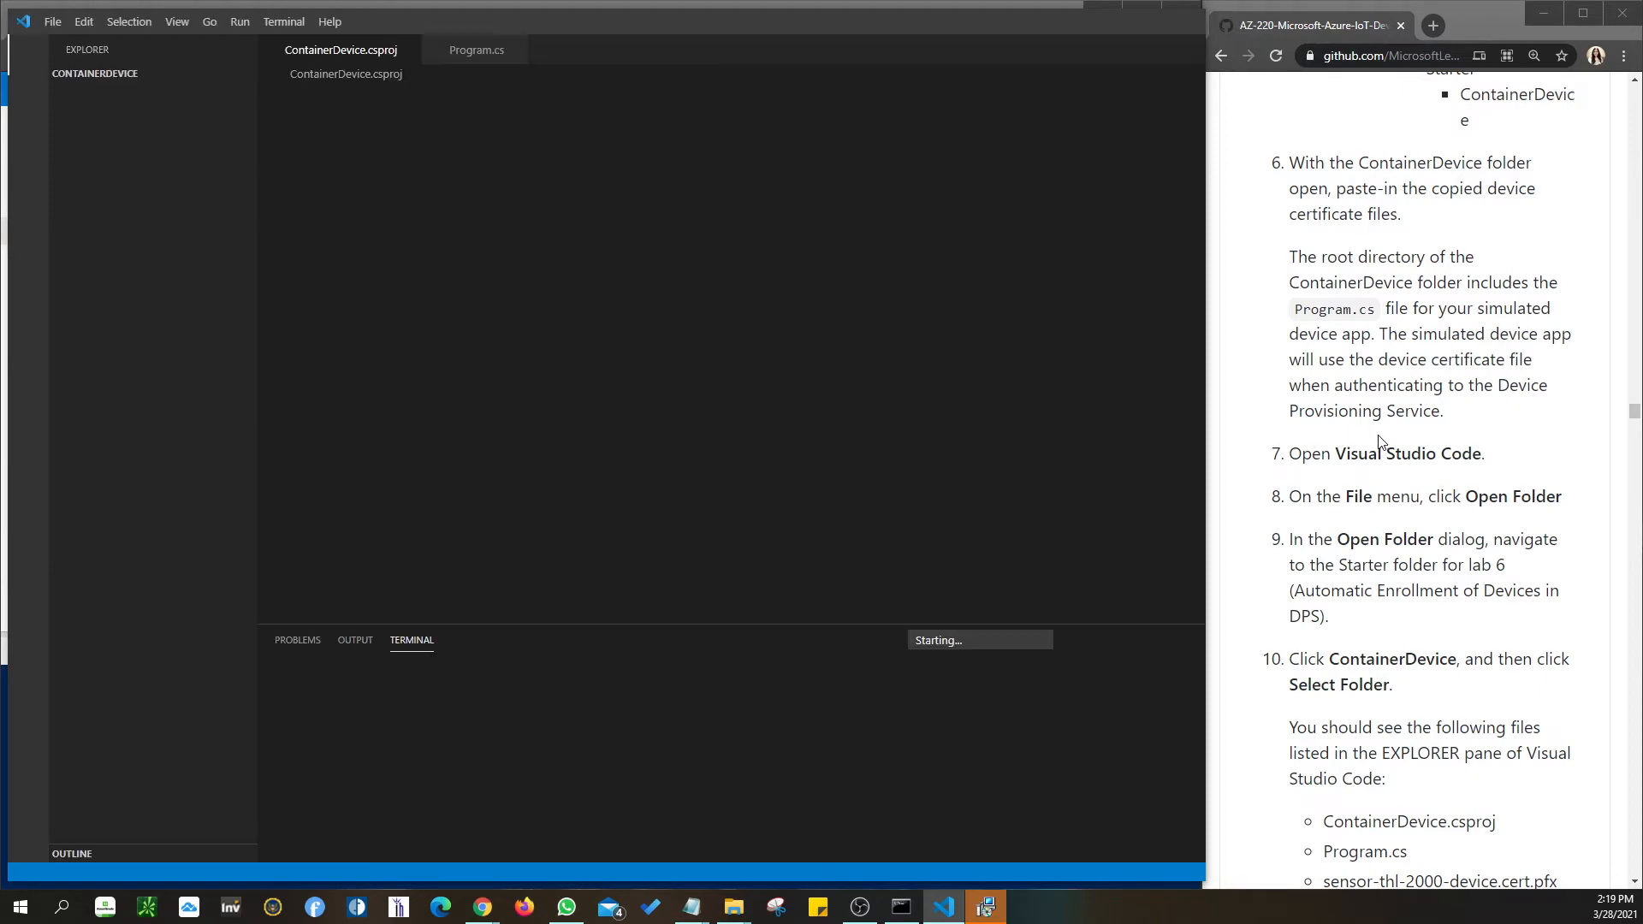
Compare the lab's ItemGroup sample with ContainerDevice.csproj, highlighting the sensor-thl-2000-device.cert.pfx file name in the project file.
scroll(1412, 496, down, 6)
scroll(1453, 553, down, 3)
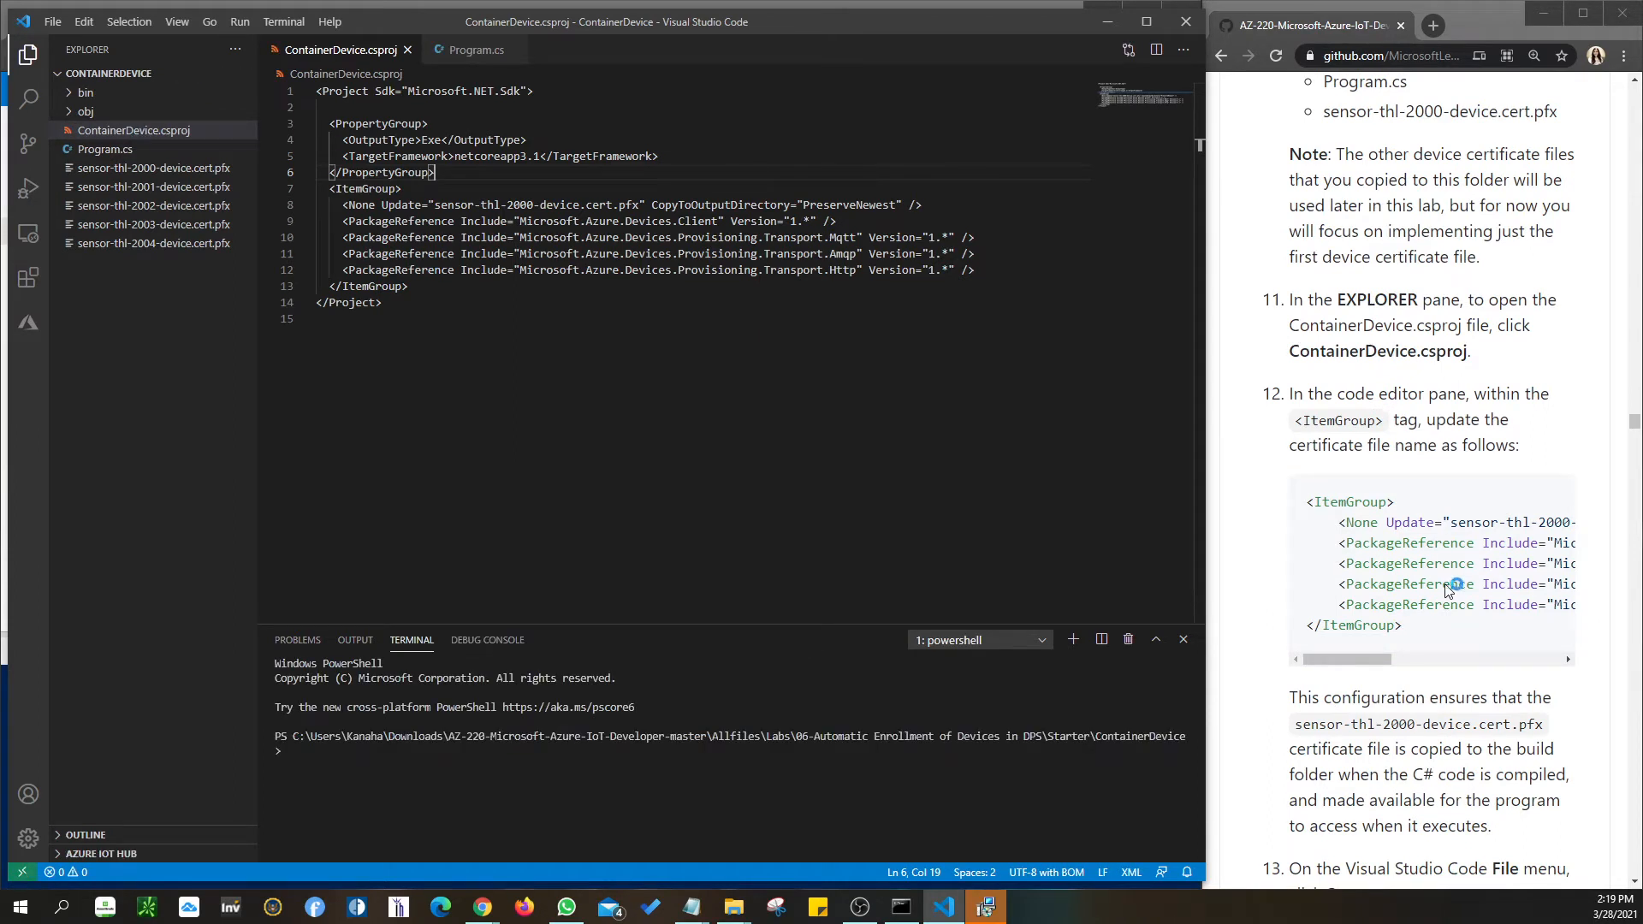
mouse_move(1375, 668)
mouse_down()
mouse_move(1455, 667)
mouse_move(1380, 669)
mouse_up()
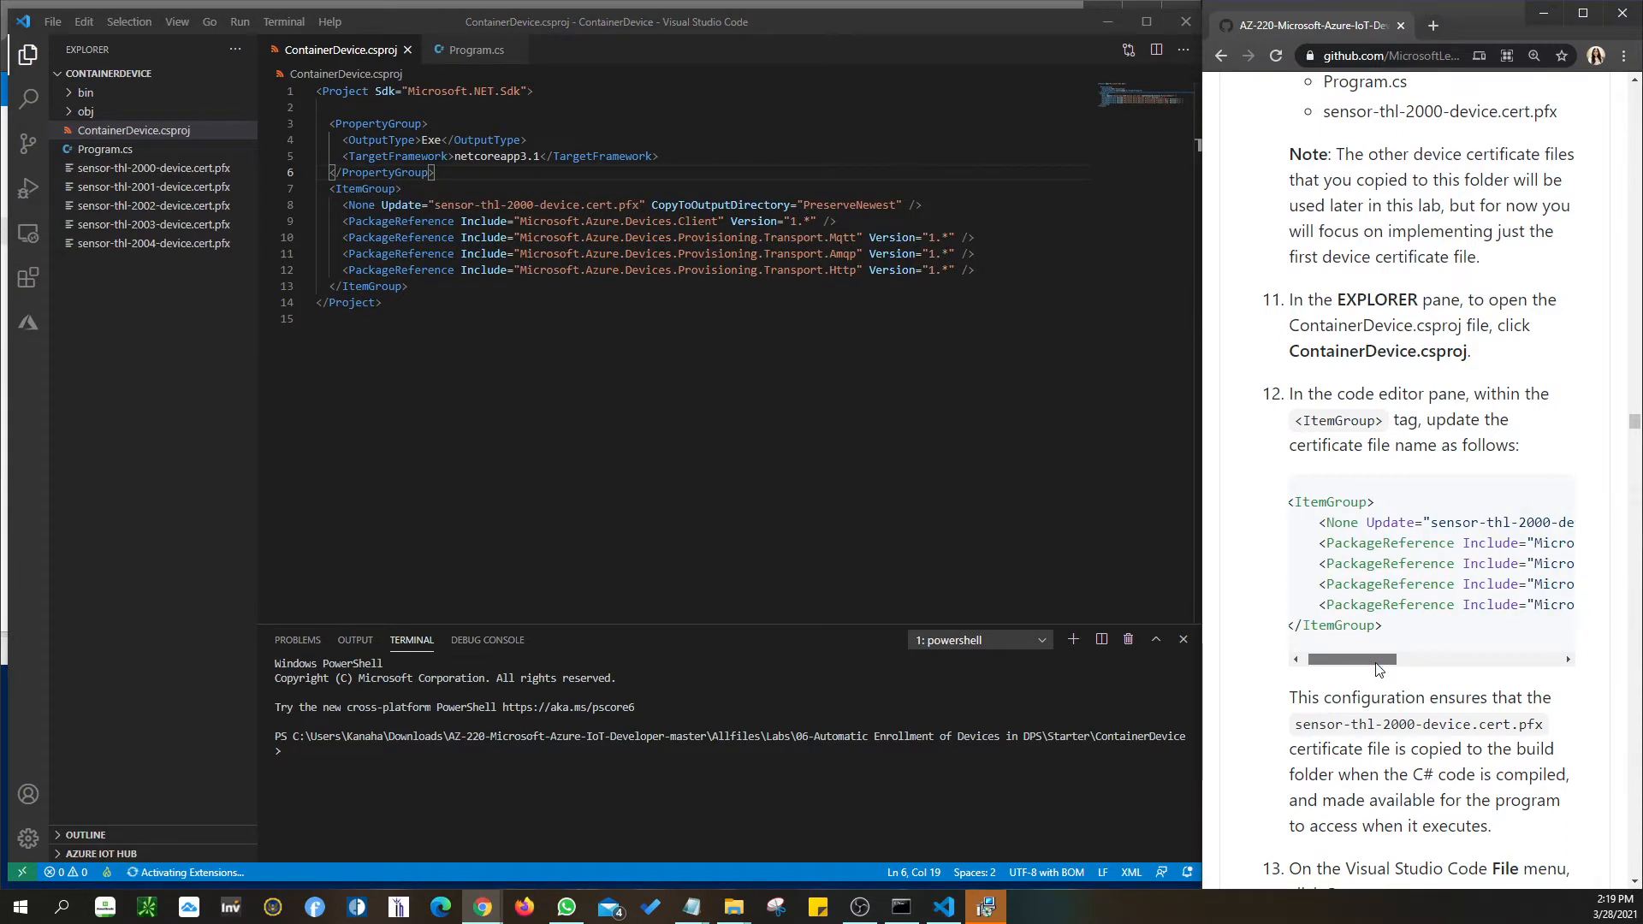
drag(1378, 669, 1450, 663)
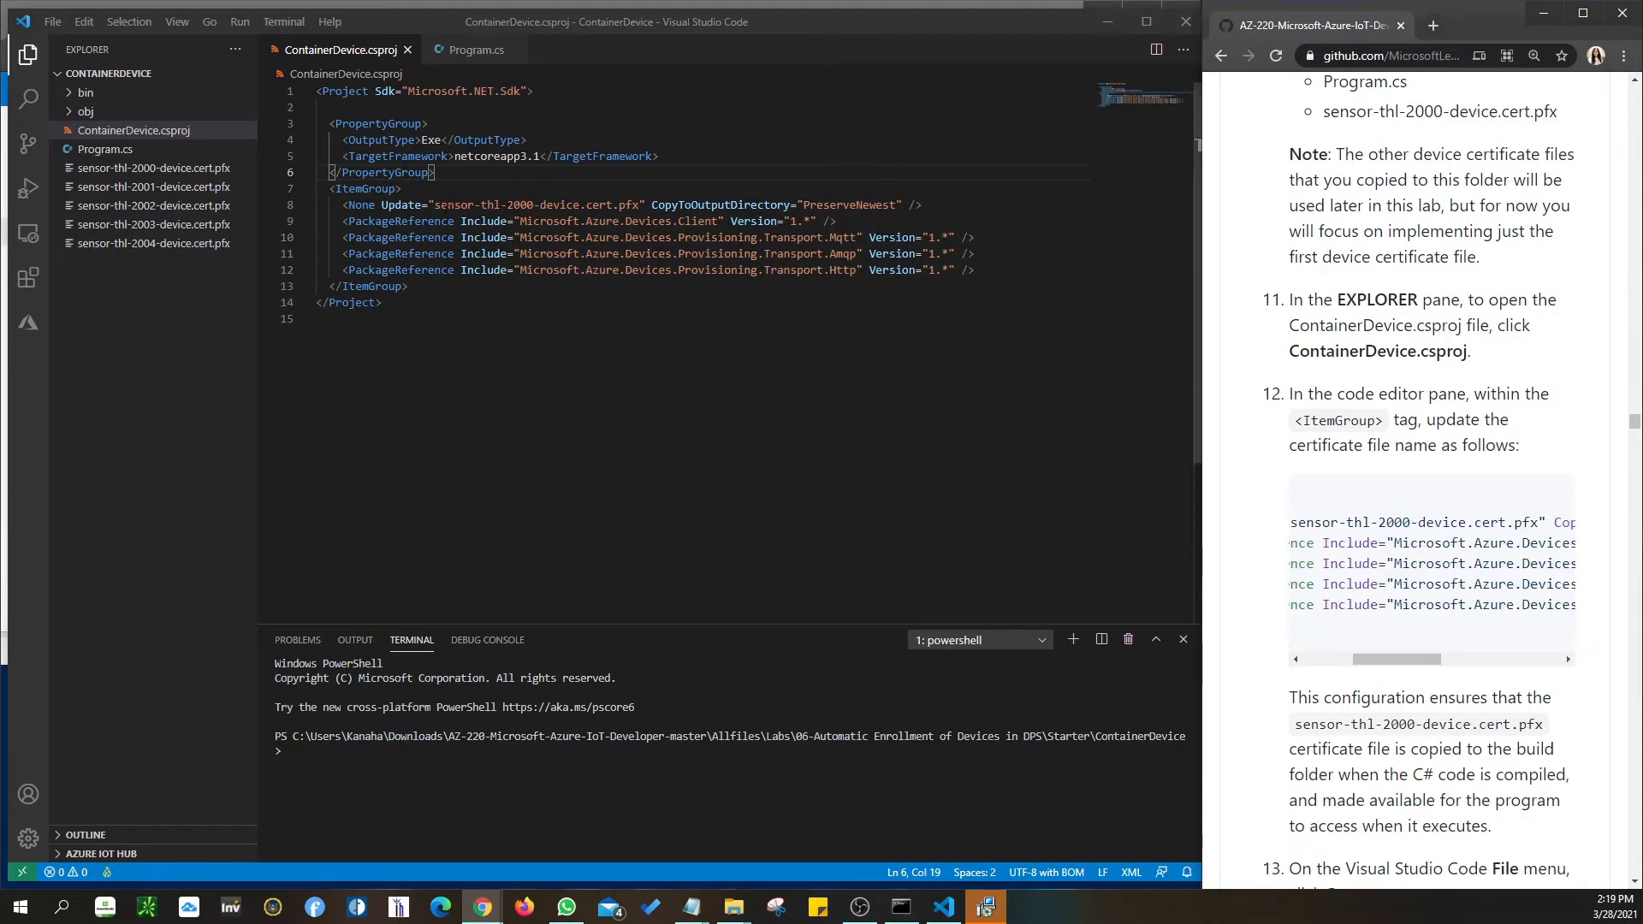
drag(435, 206, 645, 205)
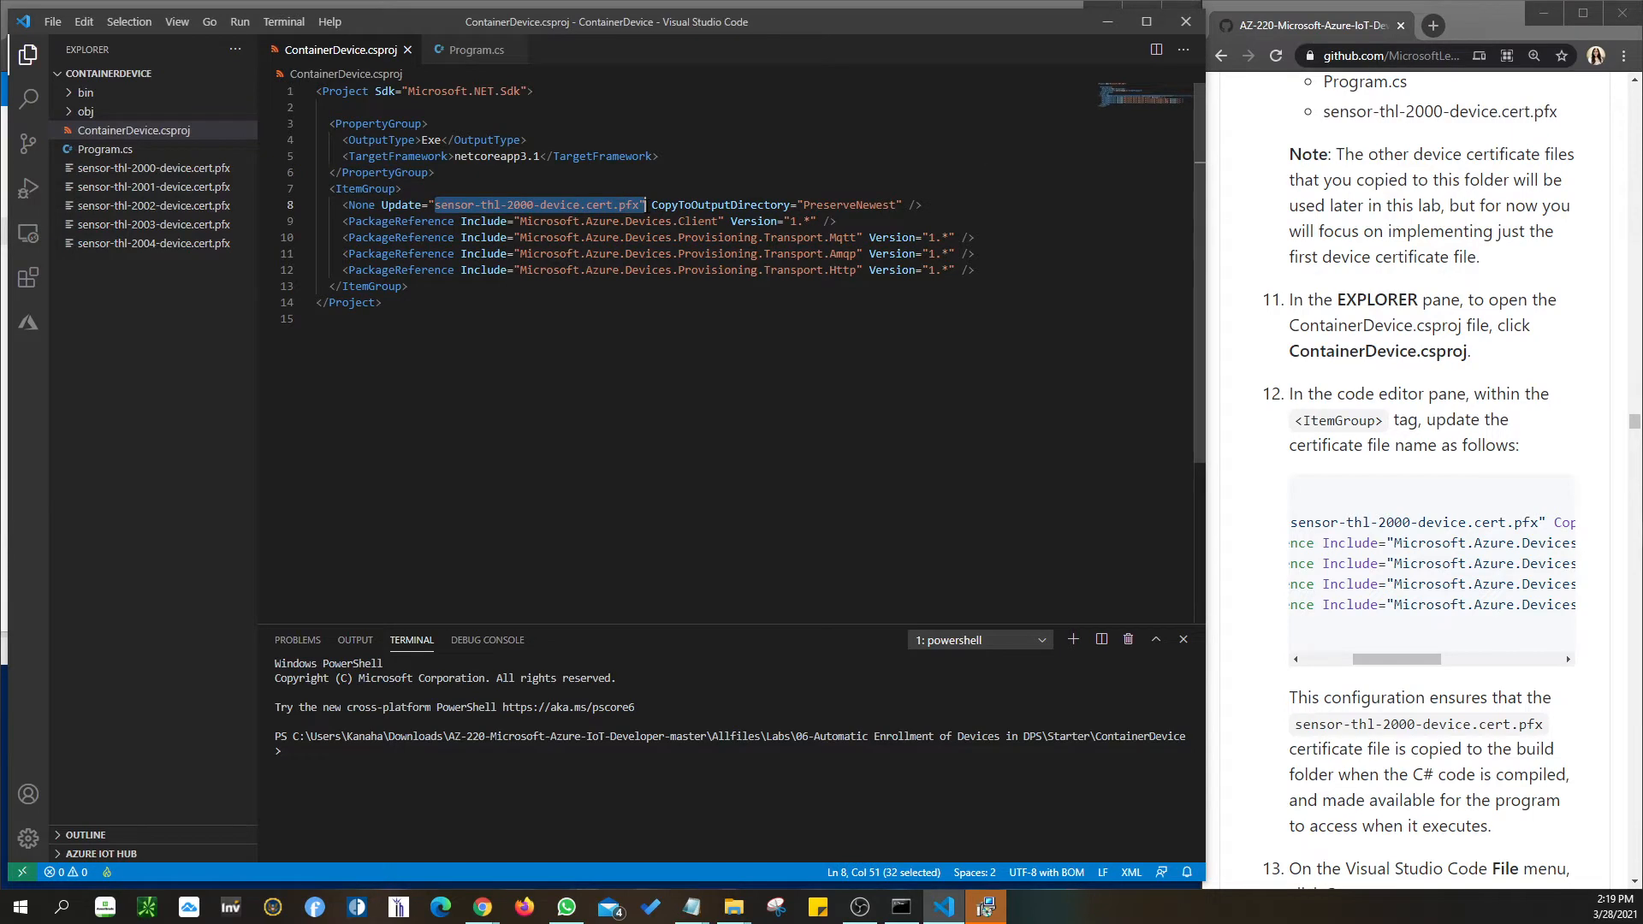
Review the lab's note on copying the certificate to the build folder, and save ContainerDevice.csproj.
scroll(1367, 621, down, 4)
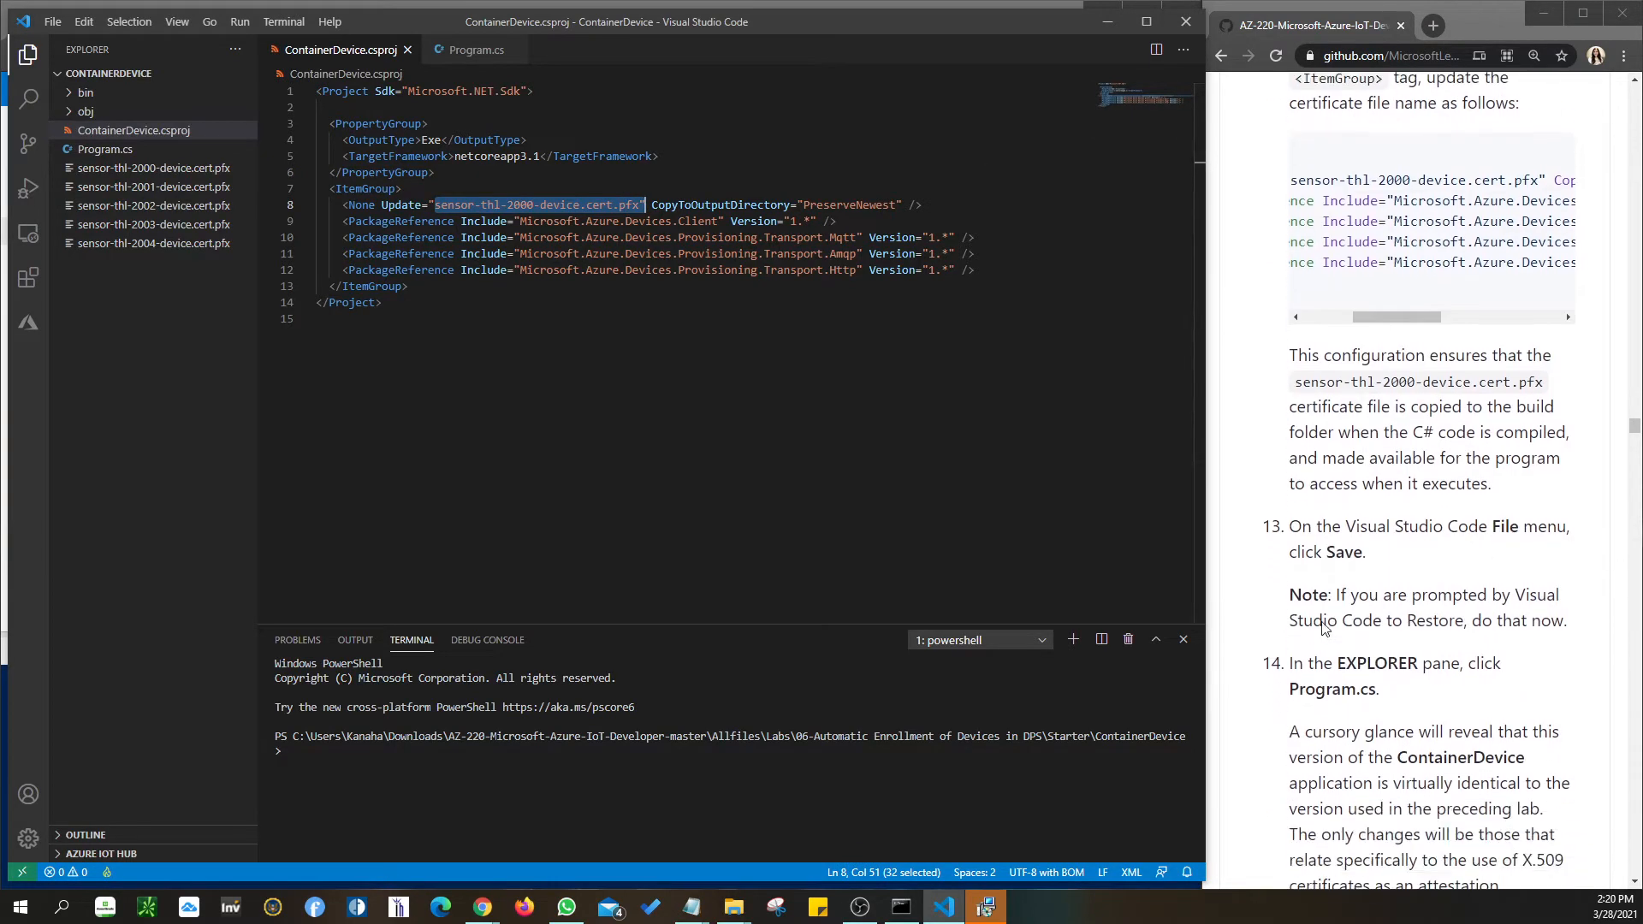
scroll(1440, 509, up, 2)
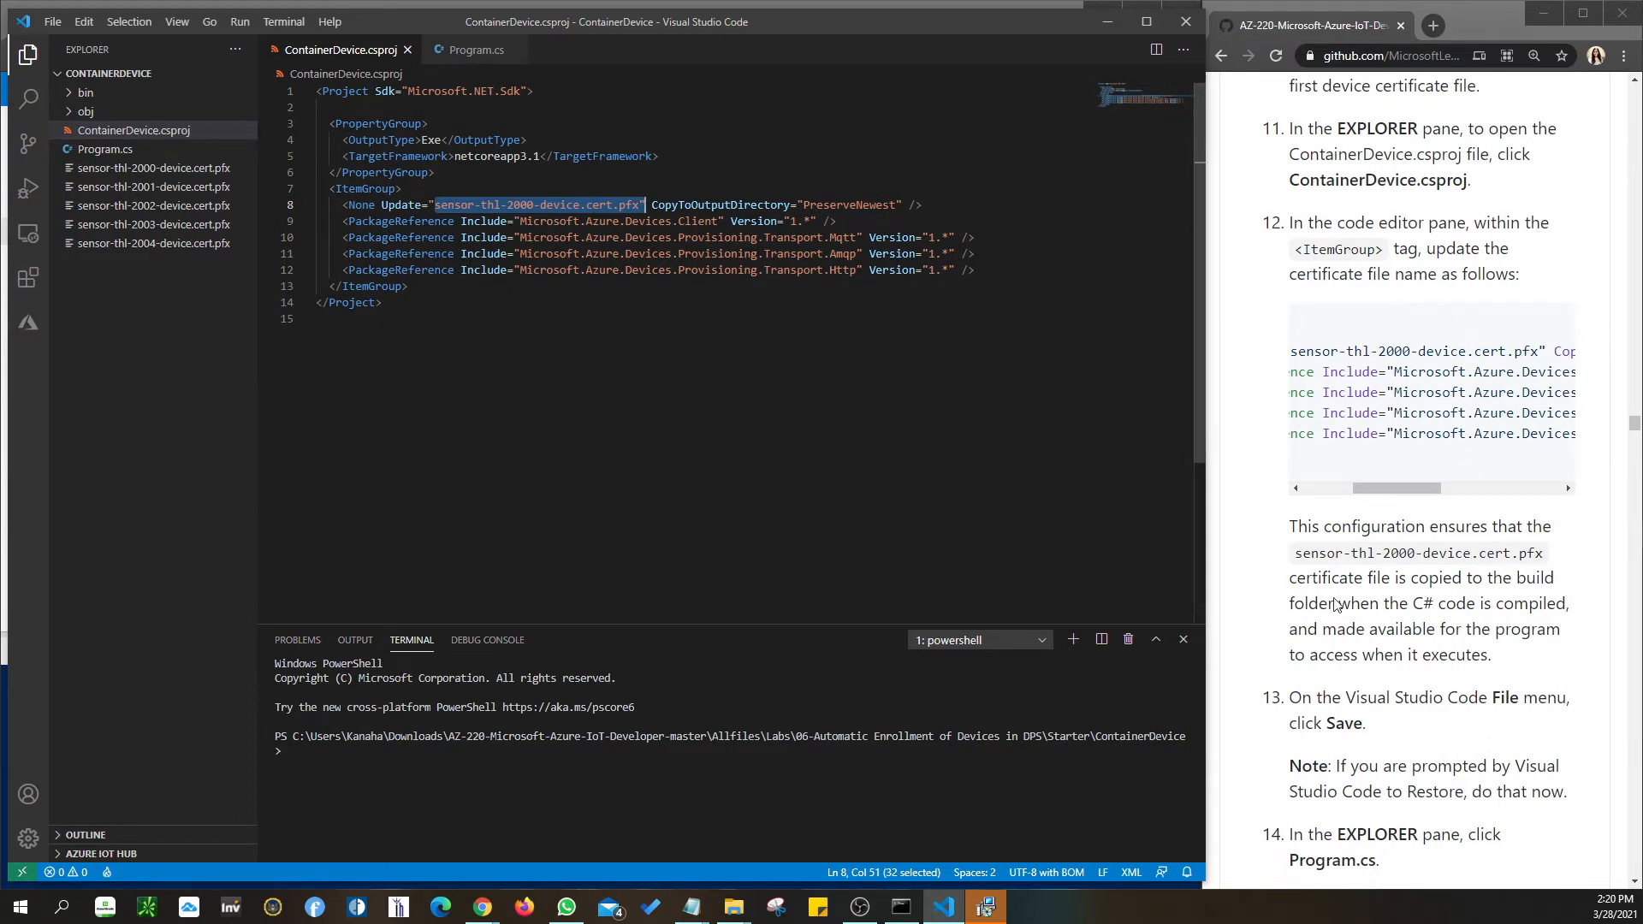
scroll(1337, 604, down, 1)
click(47, 21)
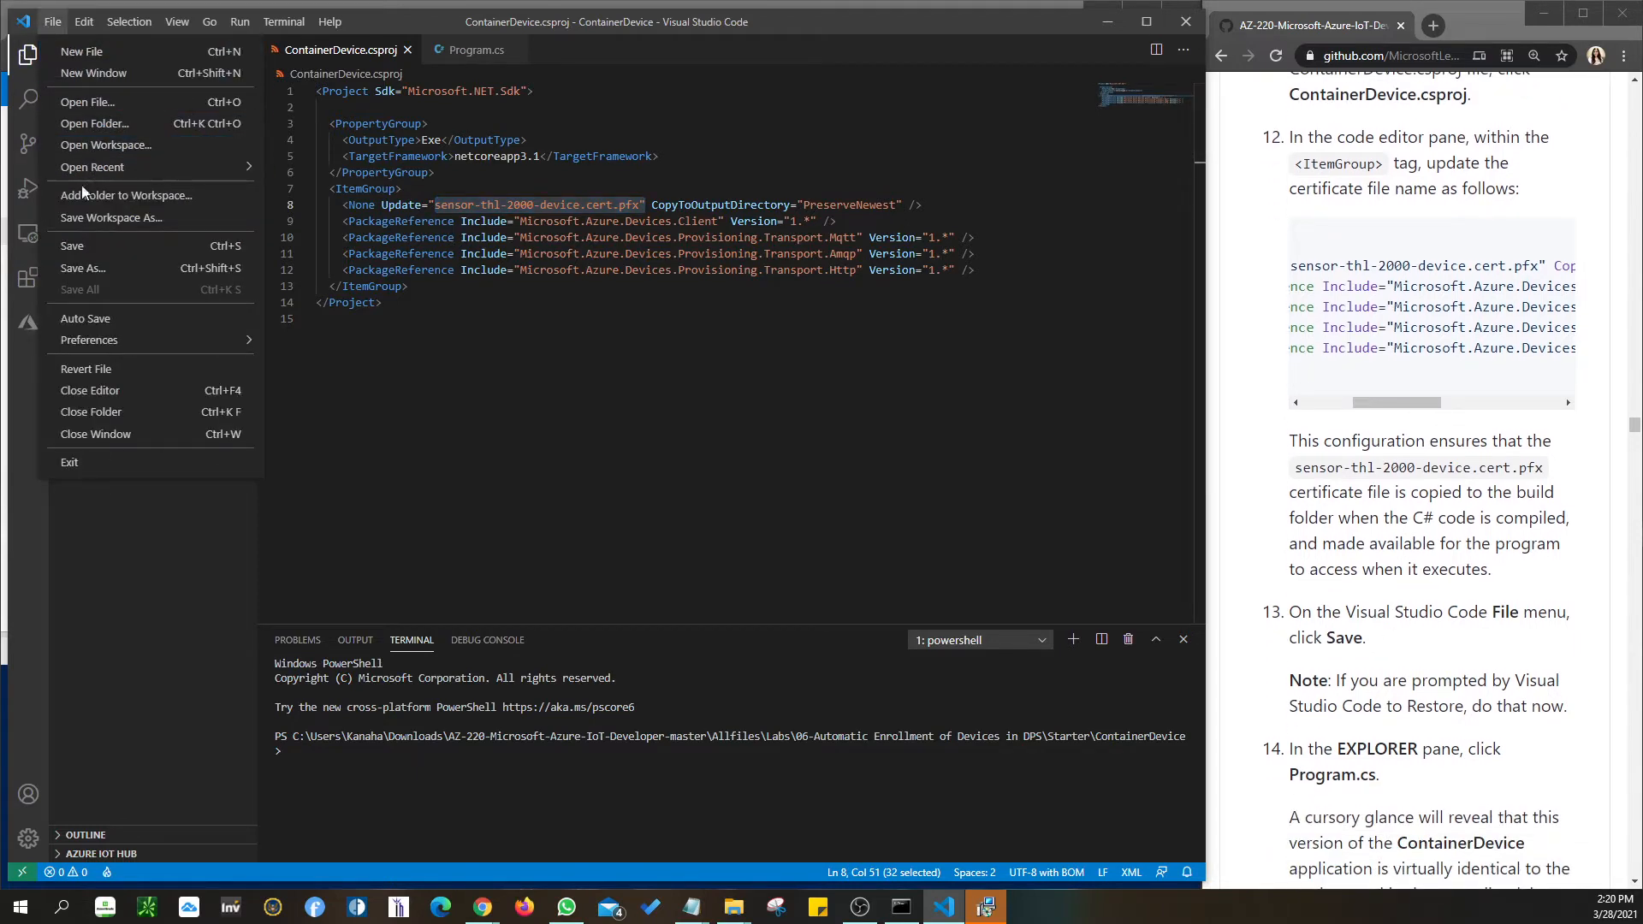
click(75, 246)
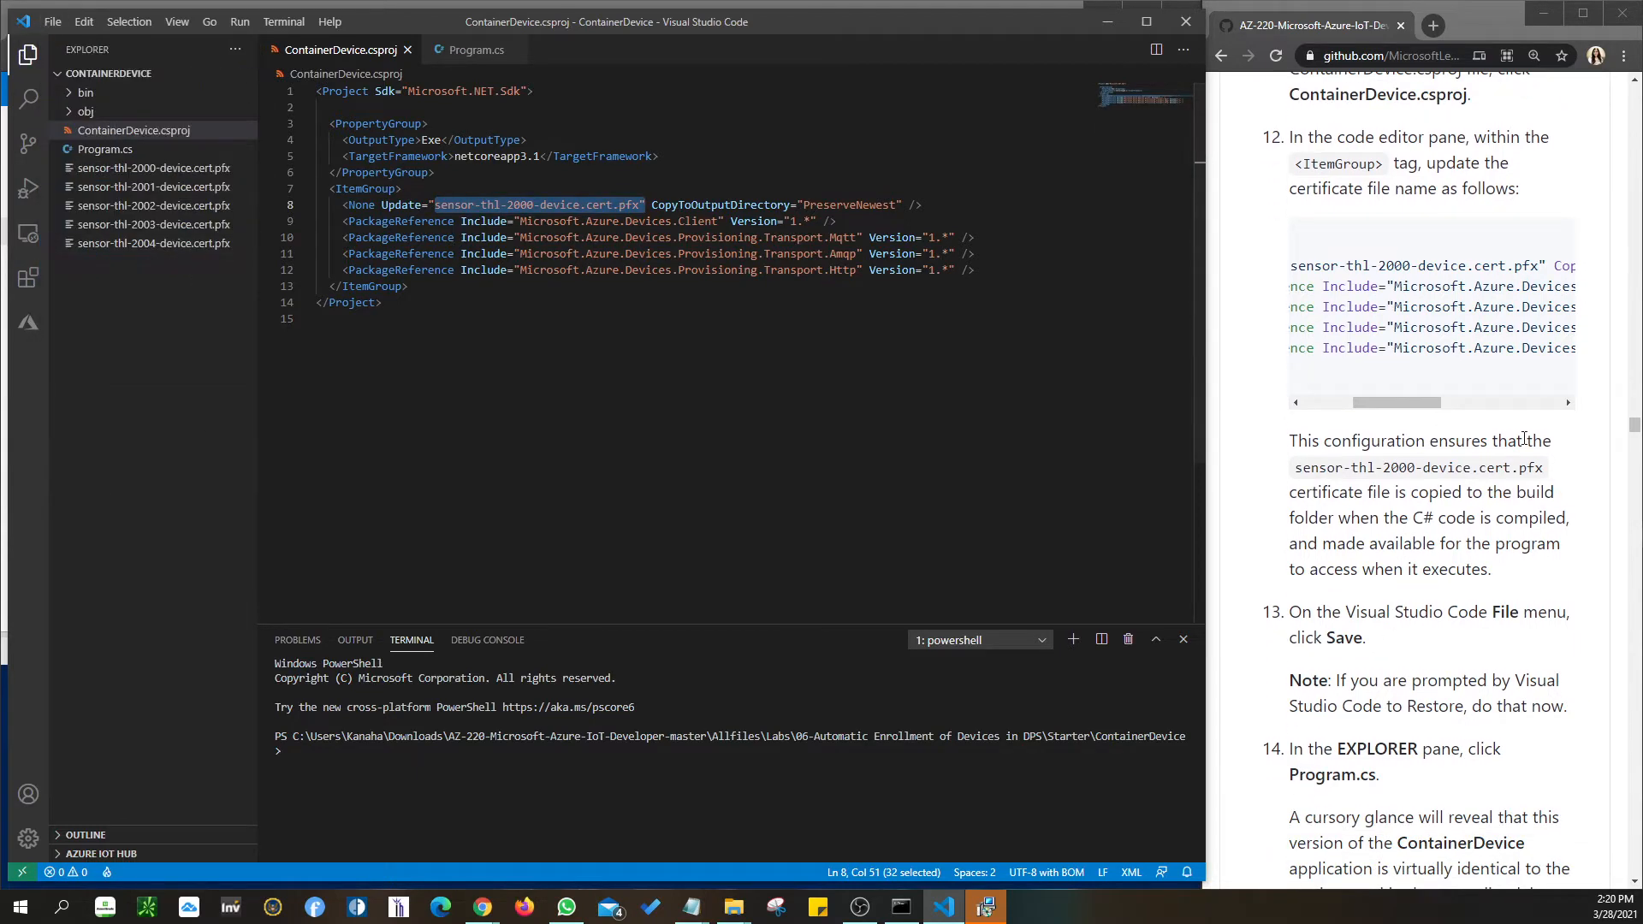
Open Program.cs from the ContainerDevice folder, read the related lab steps, and postpone adding the missing build and debug assets.
scroll(1506, 592, down, 3)
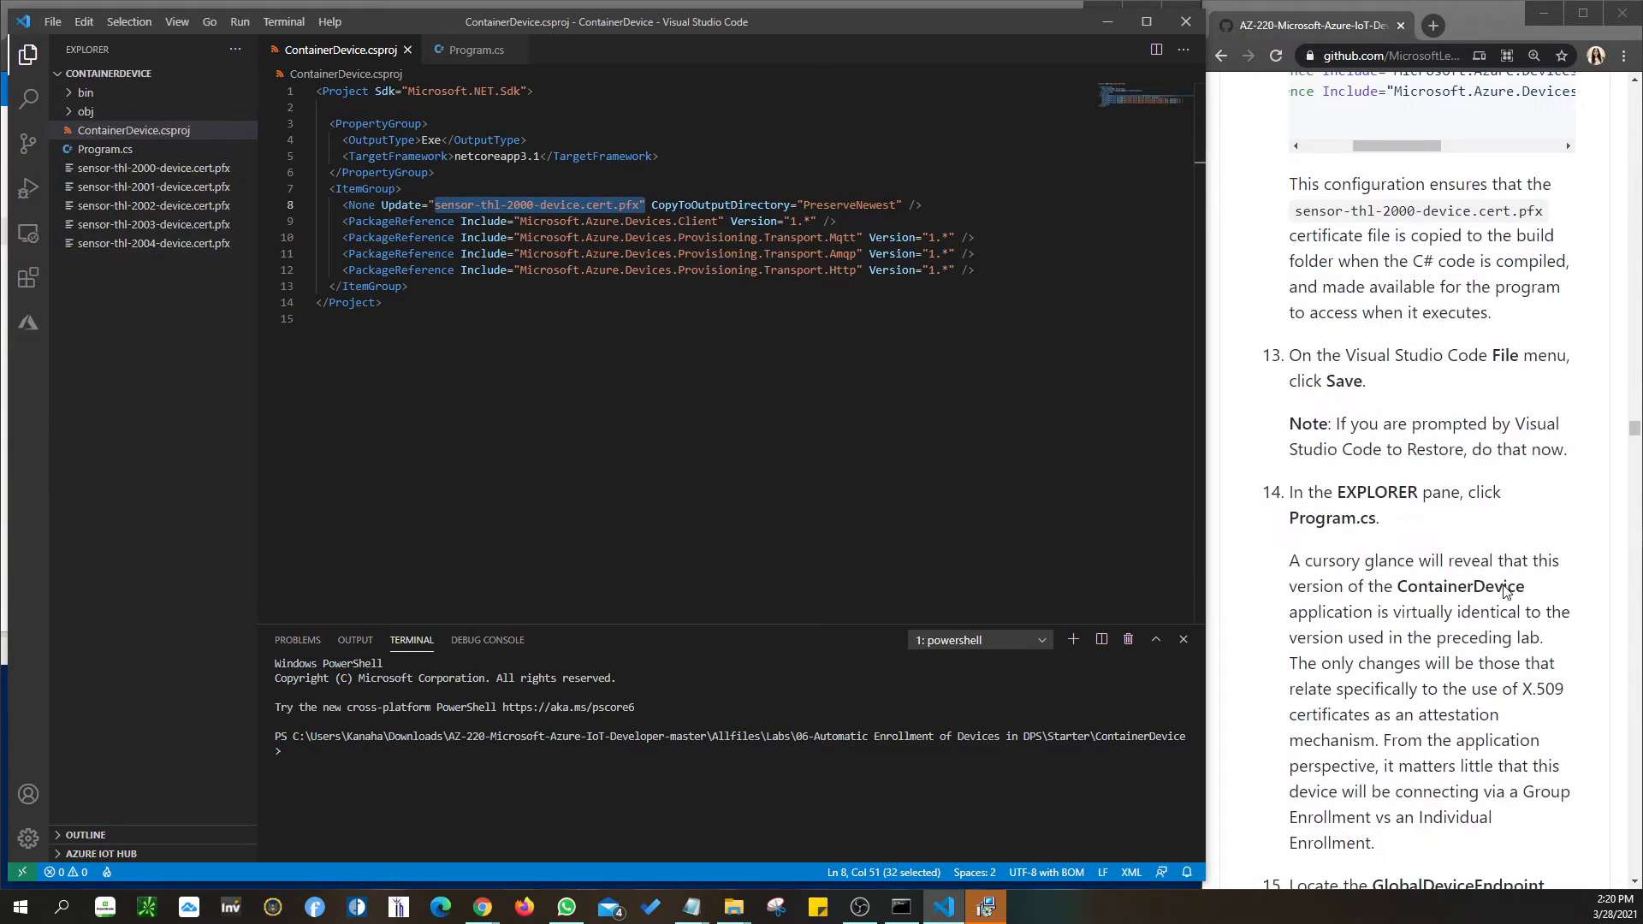
click(107, 149)
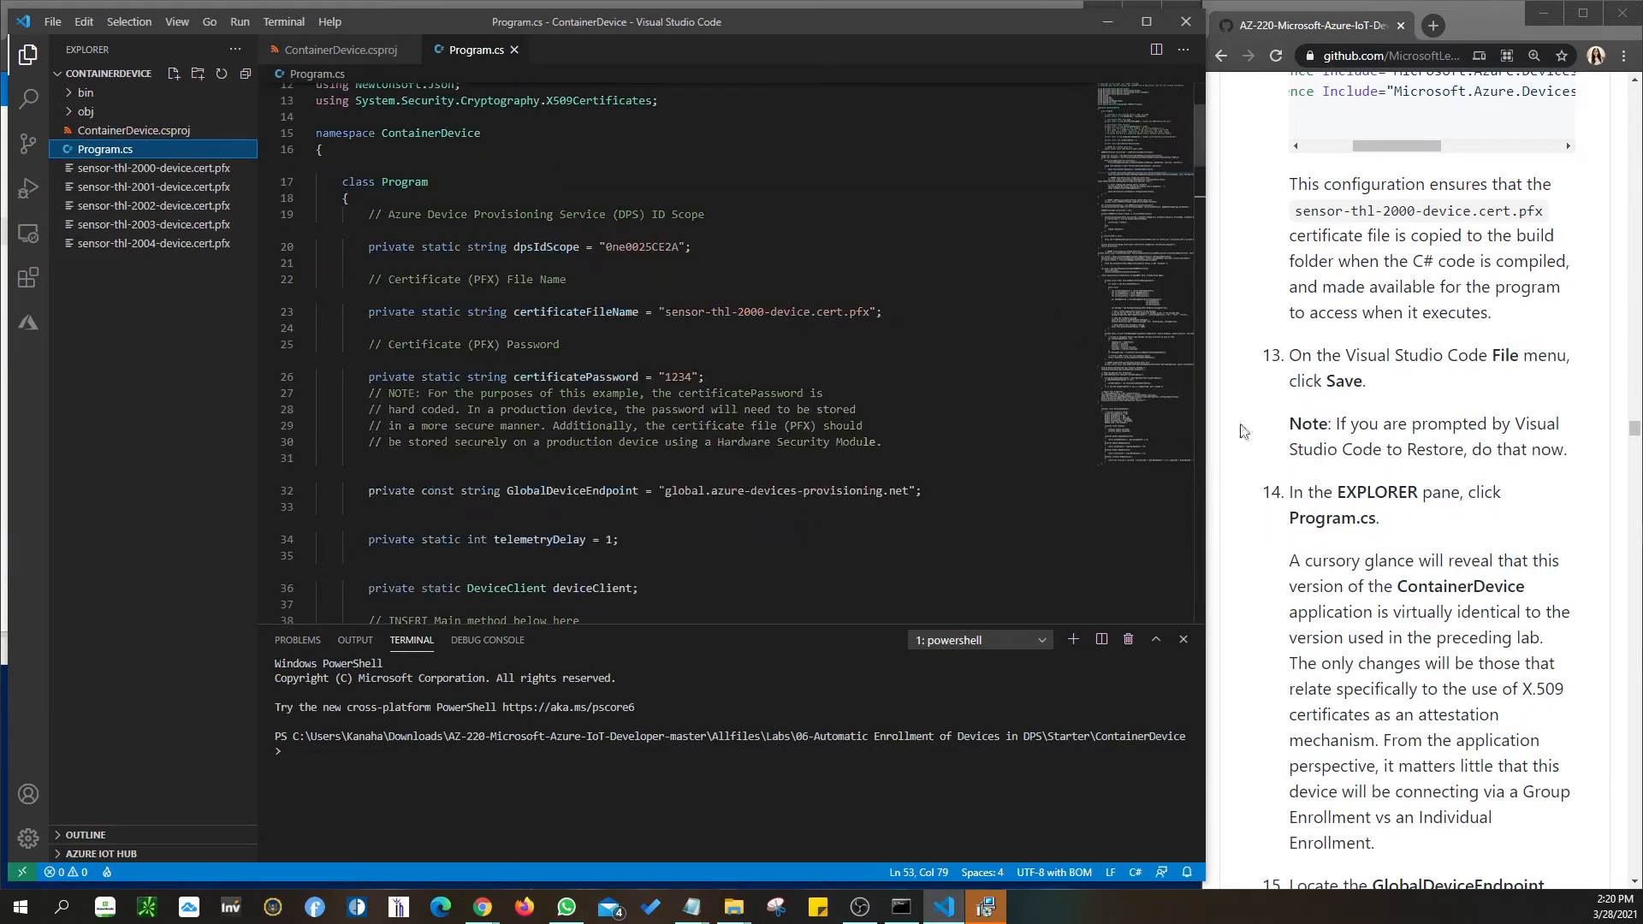
scroll(1389, 524, down, 1)
scroll(1389, 523, down, 8)
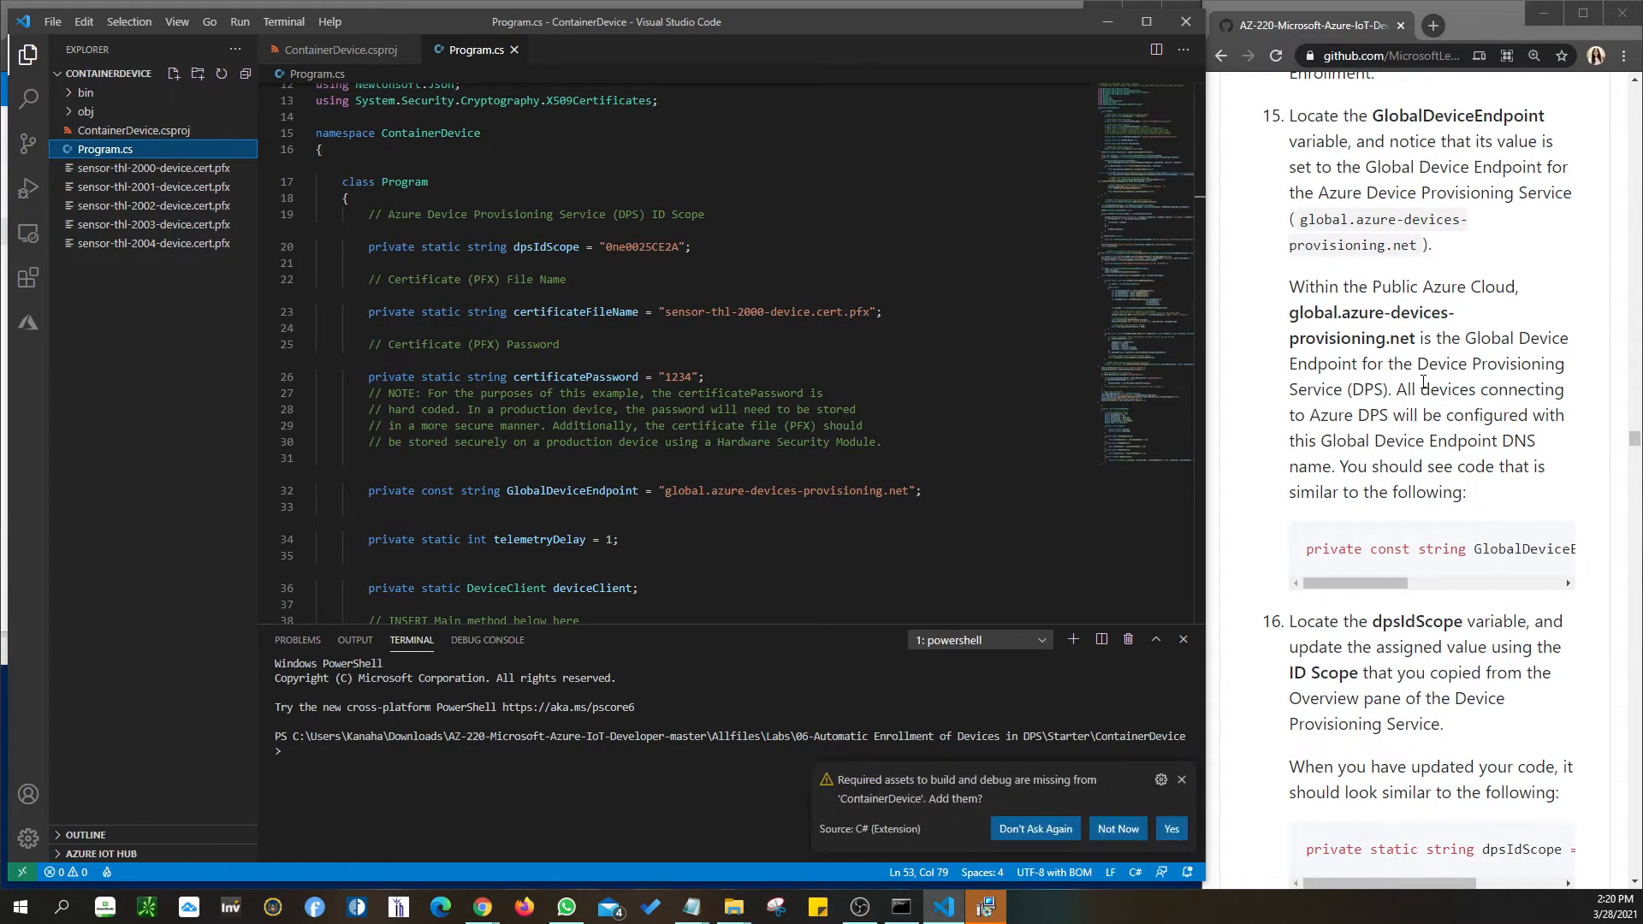
click(1120, 834)
Highlight the GlobalDeviceEndpoint variable in lab step 15 and its declaration with the global.azure-devices-provisioning.net value in Program.cs.
scroll(1387, 235, up, 1)
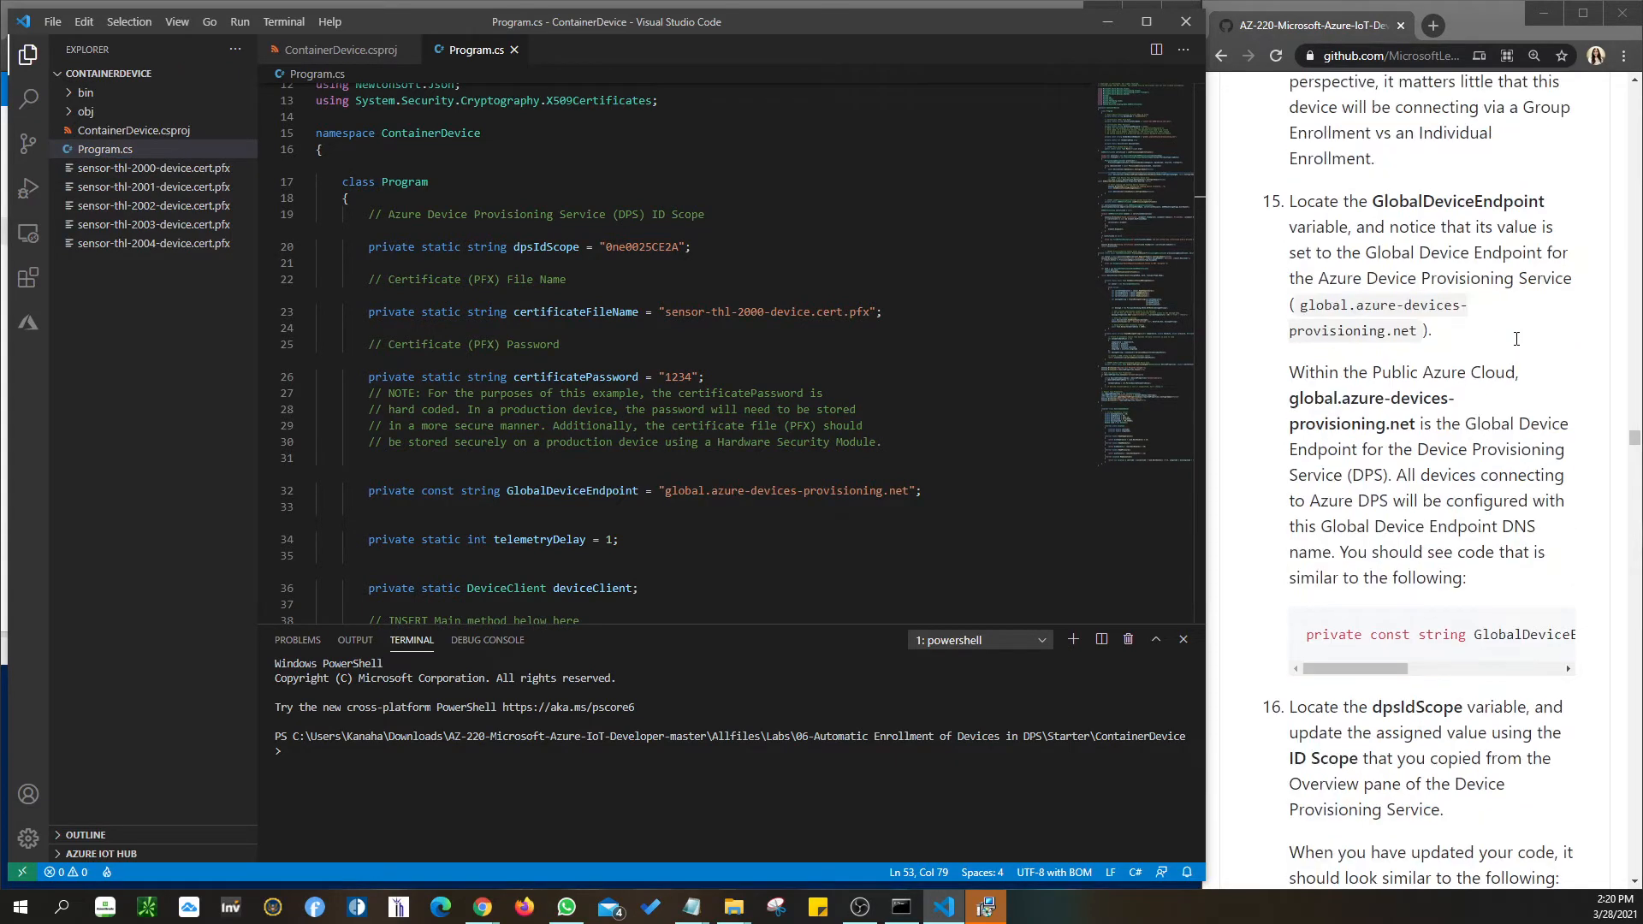
drag(1374, 203, 1421, 202)
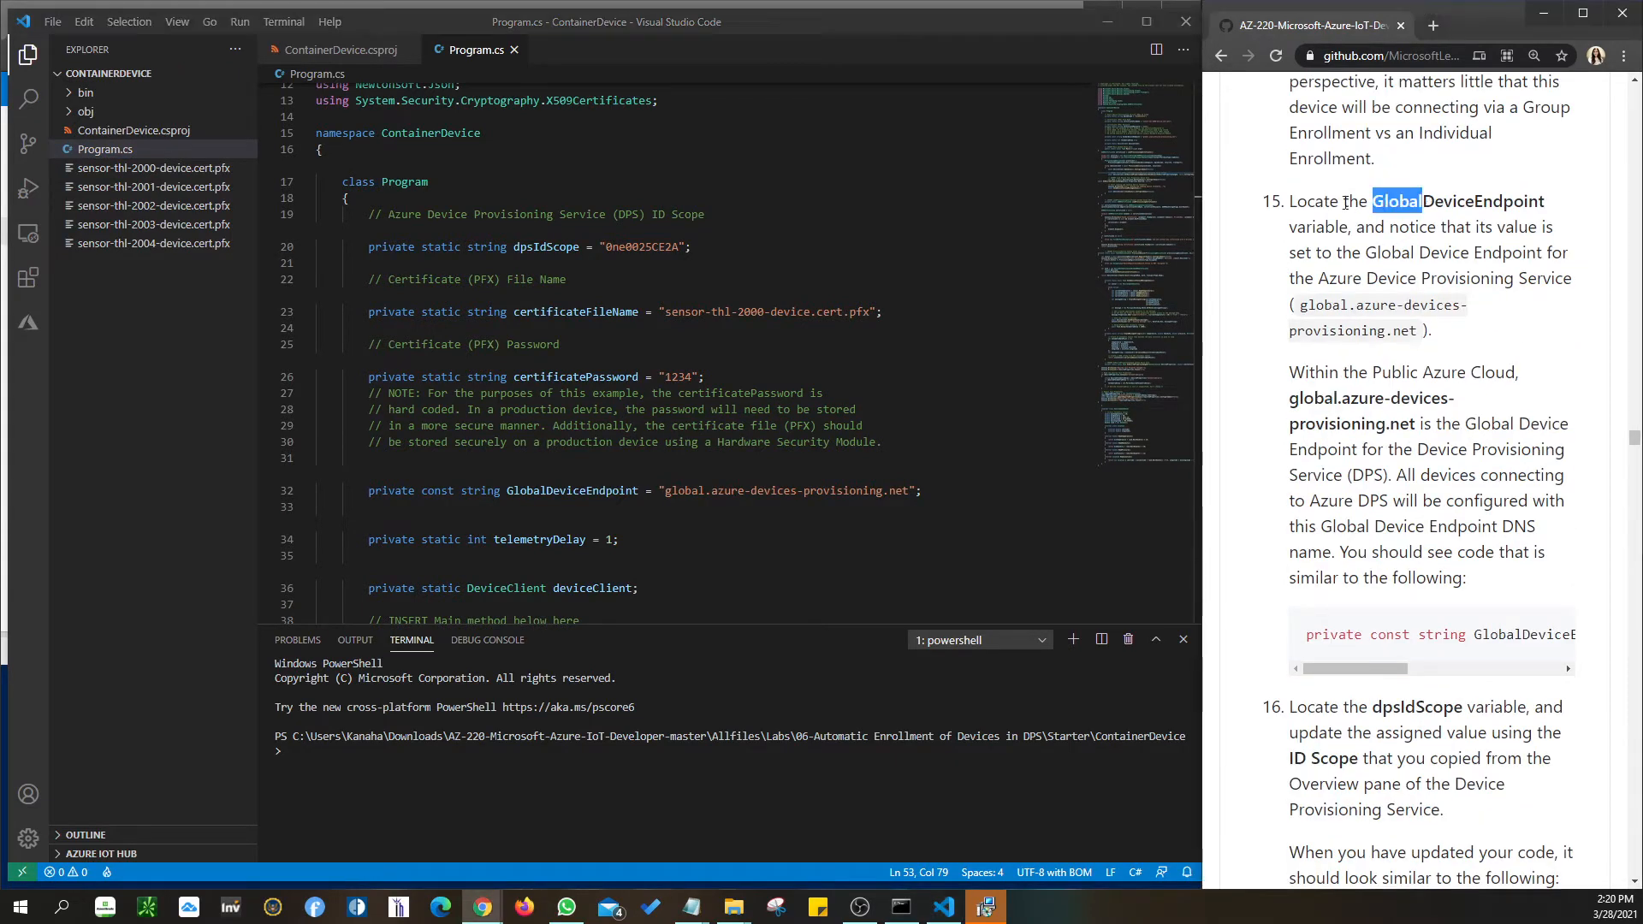
drag(1291, 203, 1350, 228)
click(1387, 203)
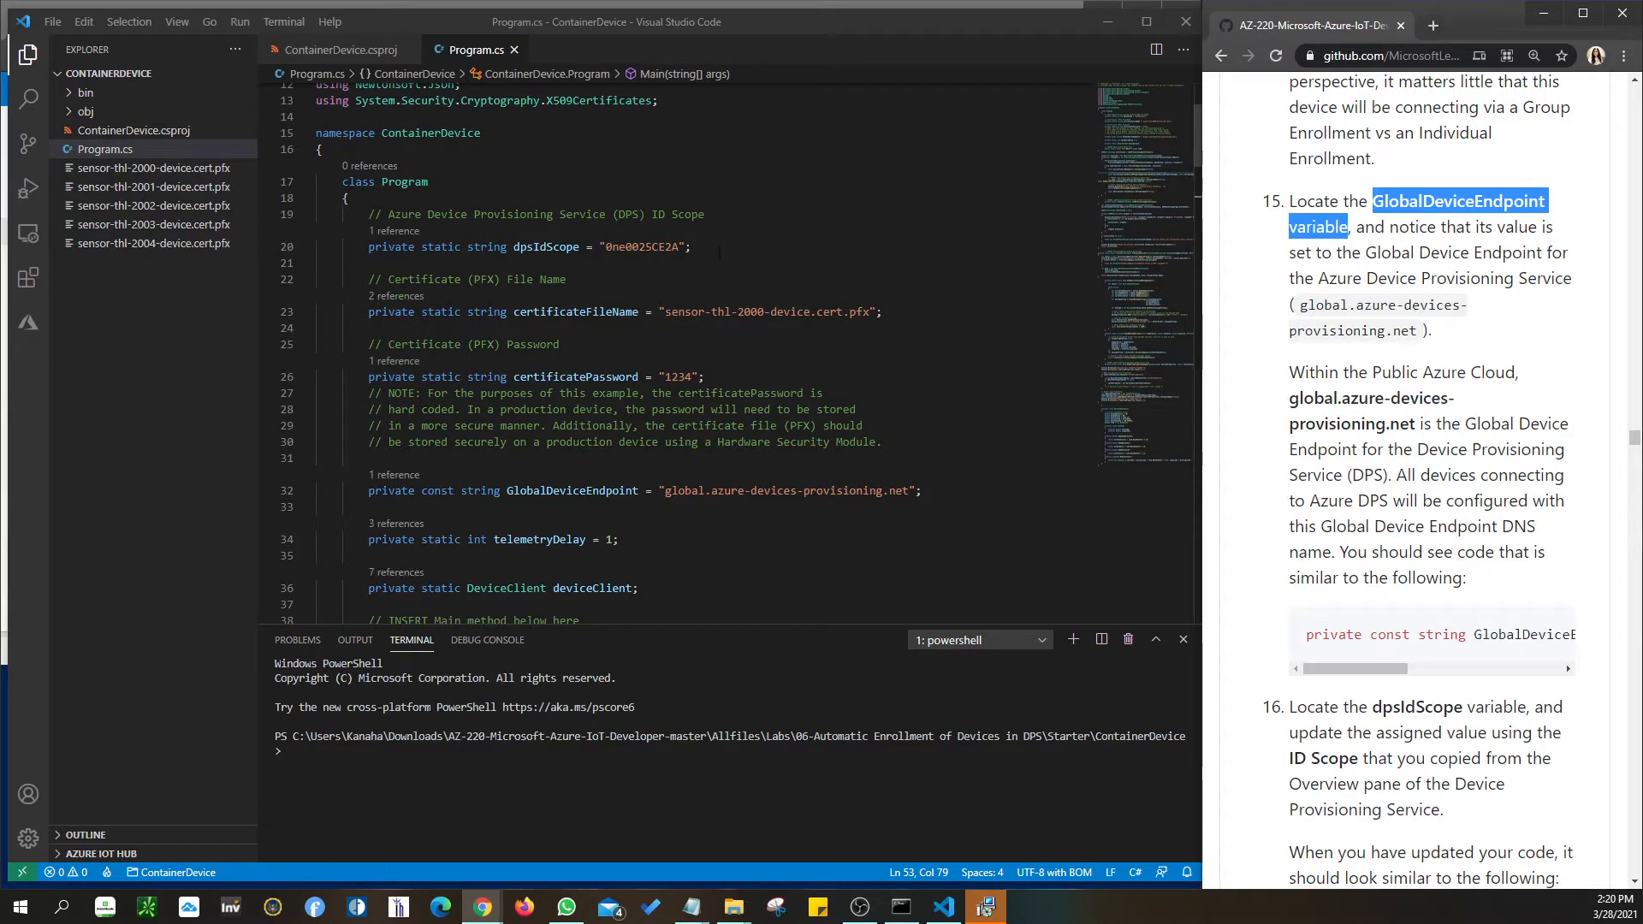
drag(666, 490, 910, 490)
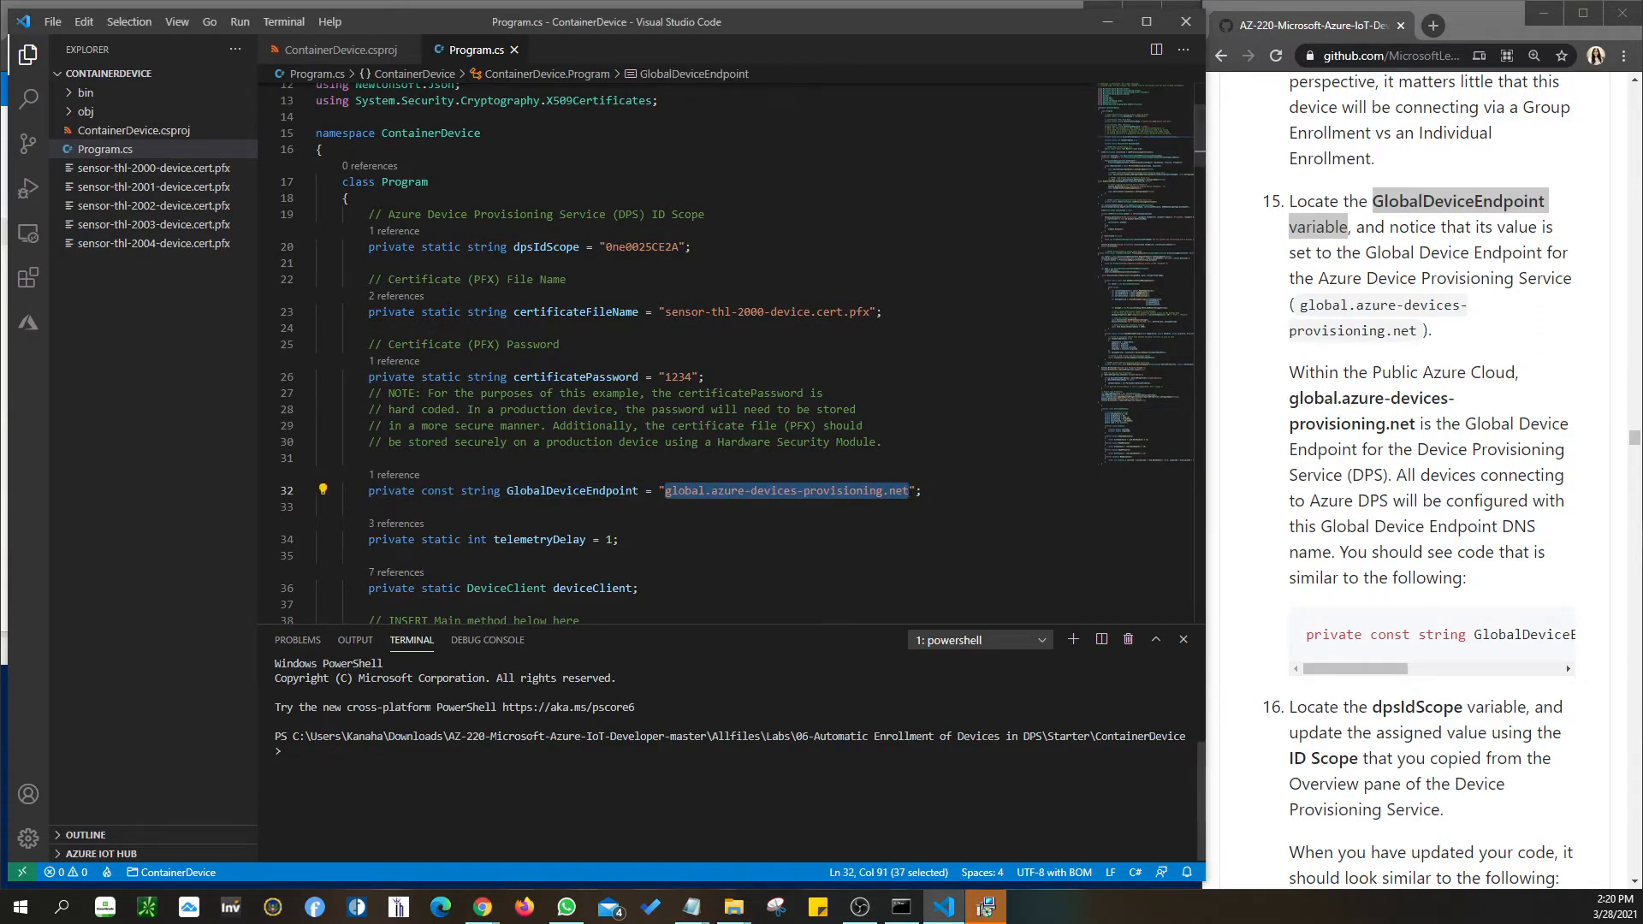
drag(363, 490, 916, 492)
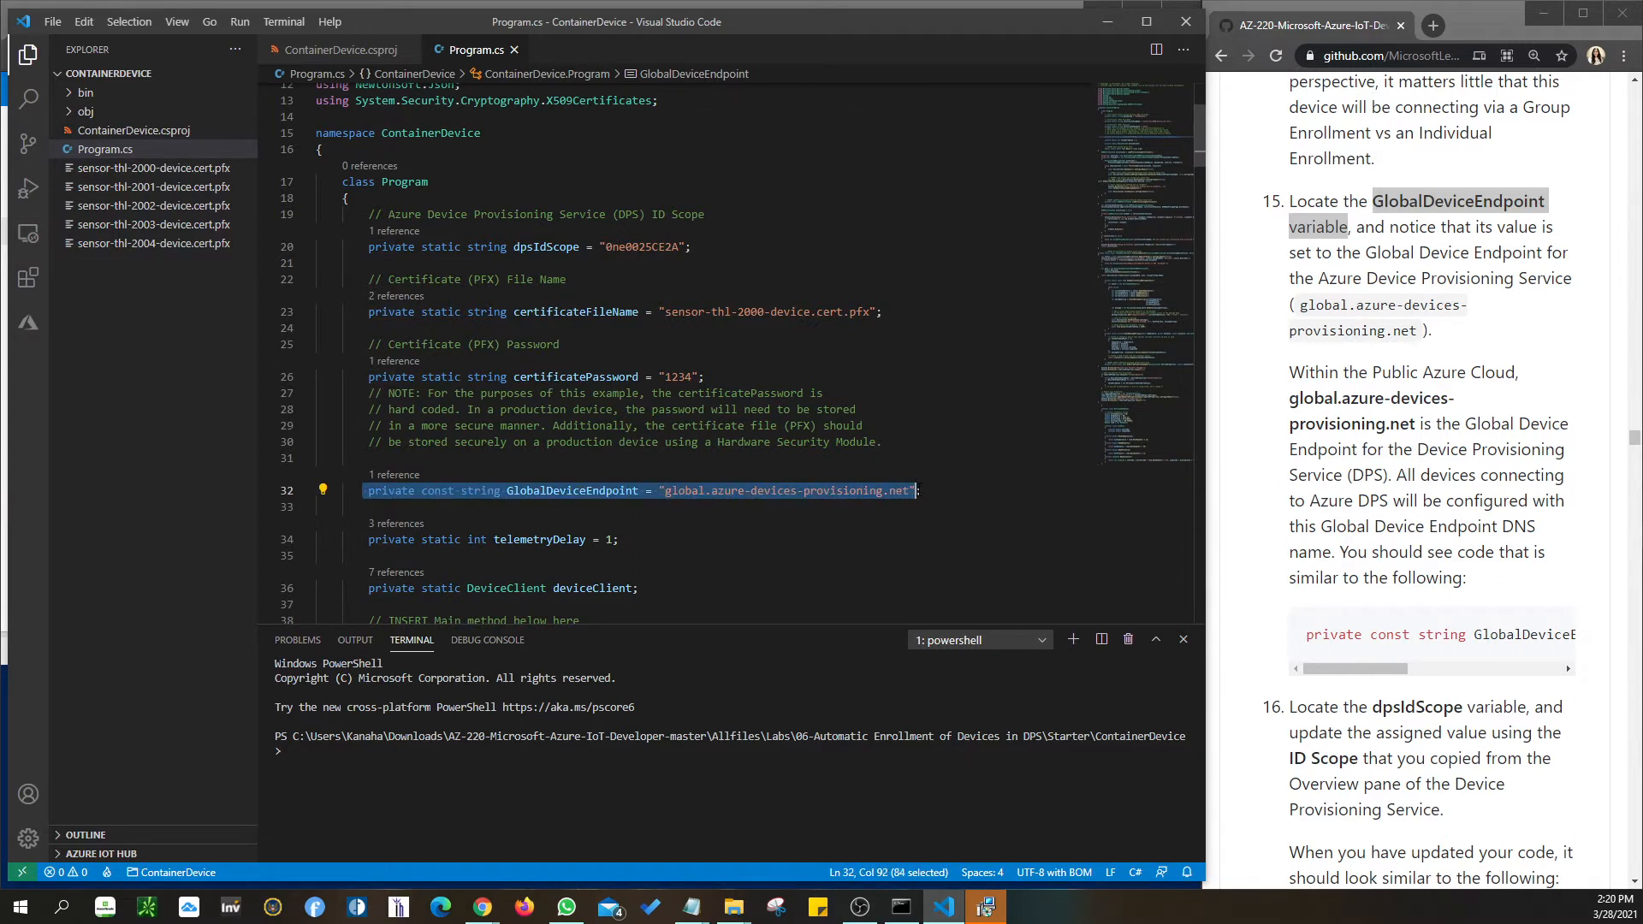
Read lab steps 15 and 16, and highlight the ID Scope value assigned to dpsIdScope in Program.cs.
drag(1348, 668, 1249, 680)
scroll(1461, 611, down, 2)
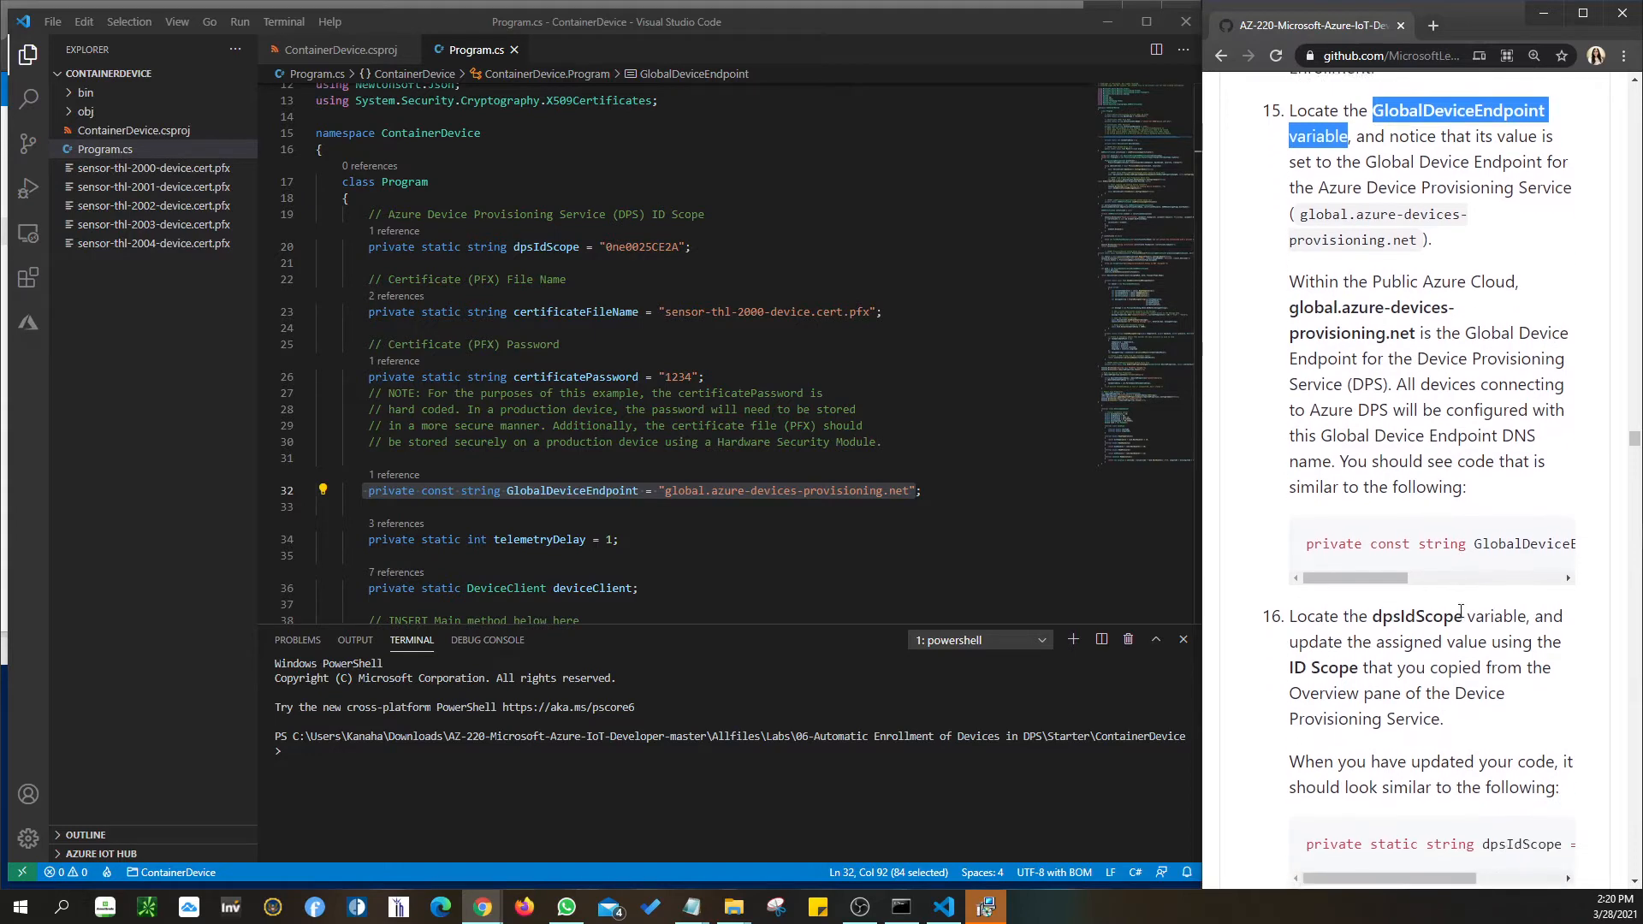
scroll(1460, 611, down, 2)
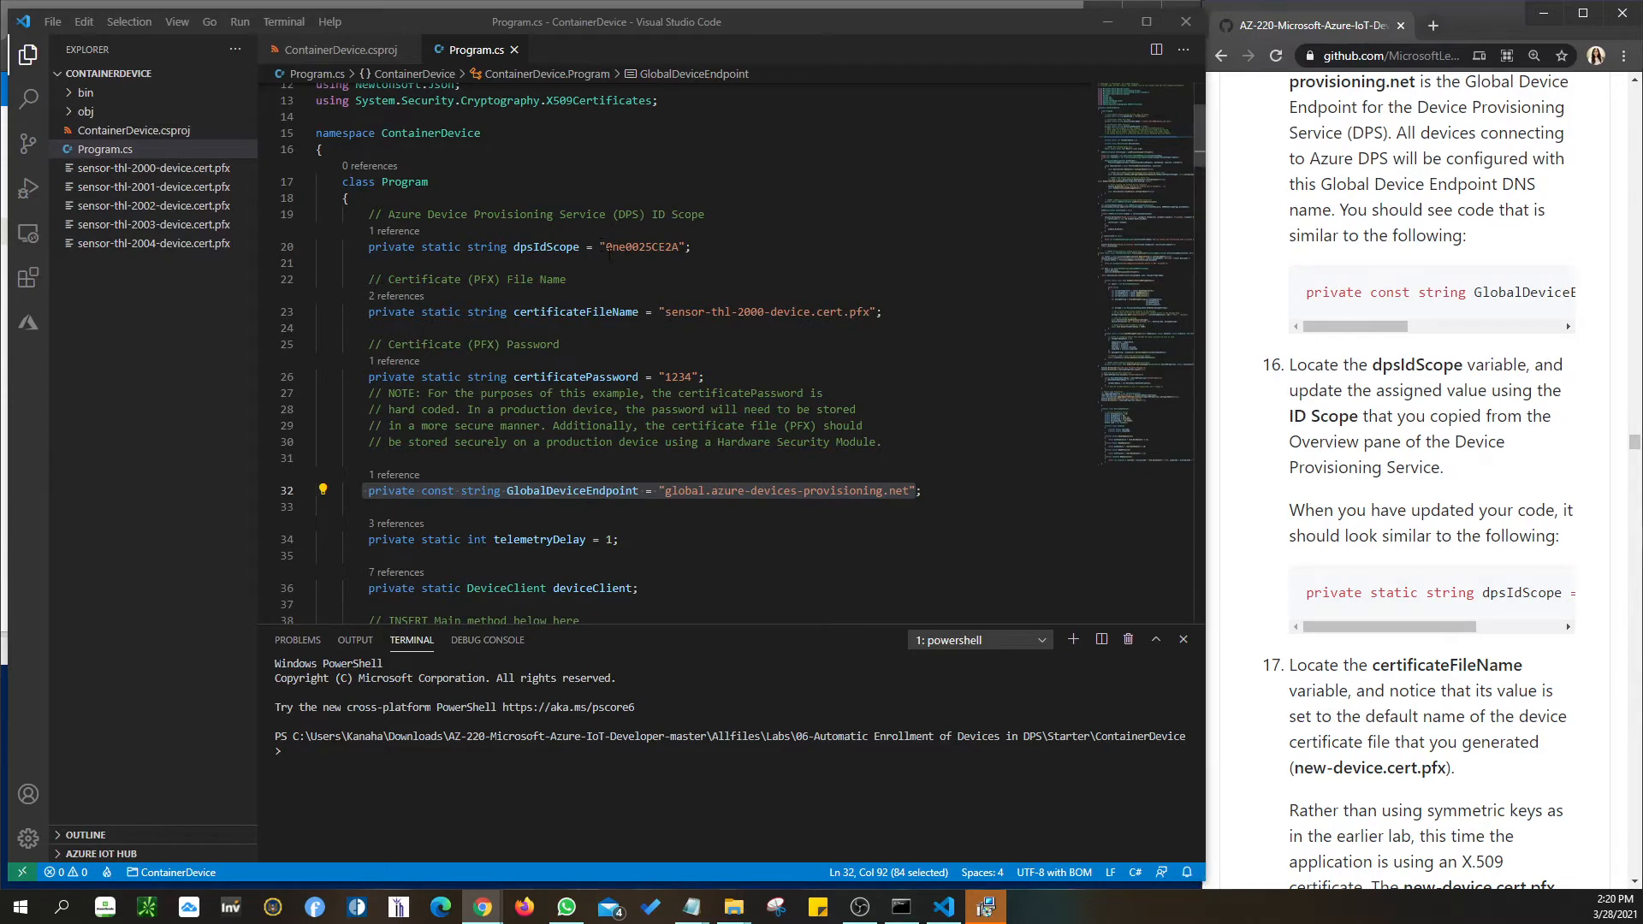
drag(606, 247, 678, 247)
Review lab steps 17 to 19 on the certificateFileName and certificatePassword variables, including the note on hardware security modules.
scroll(1312, 662, down, 6)
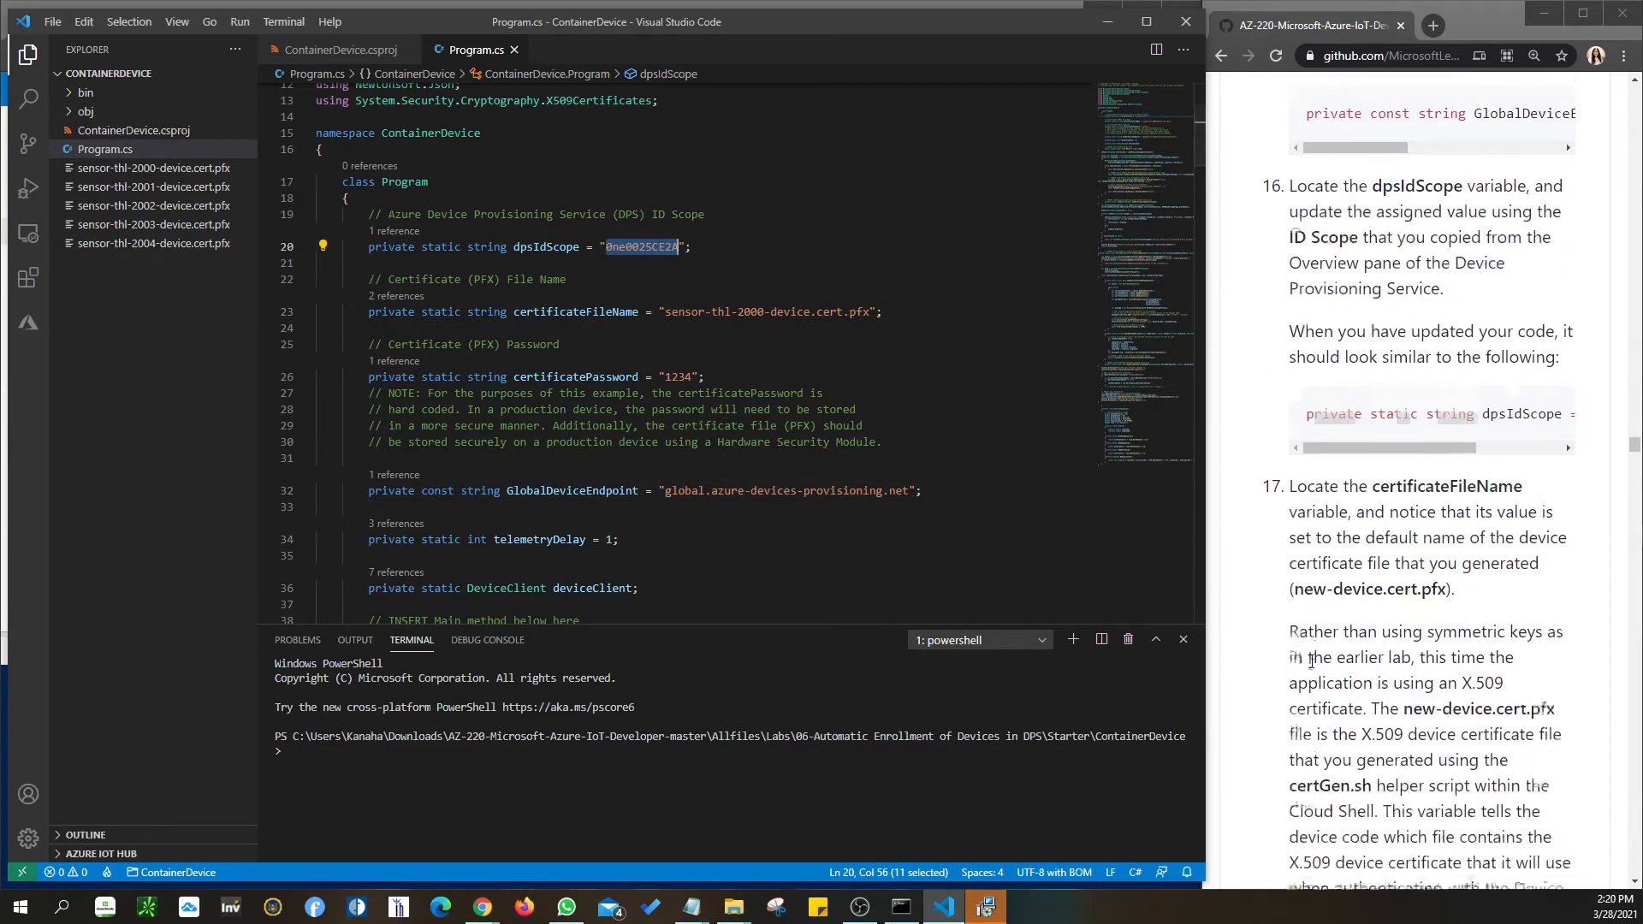
scroll(1312, 662, down, 2)
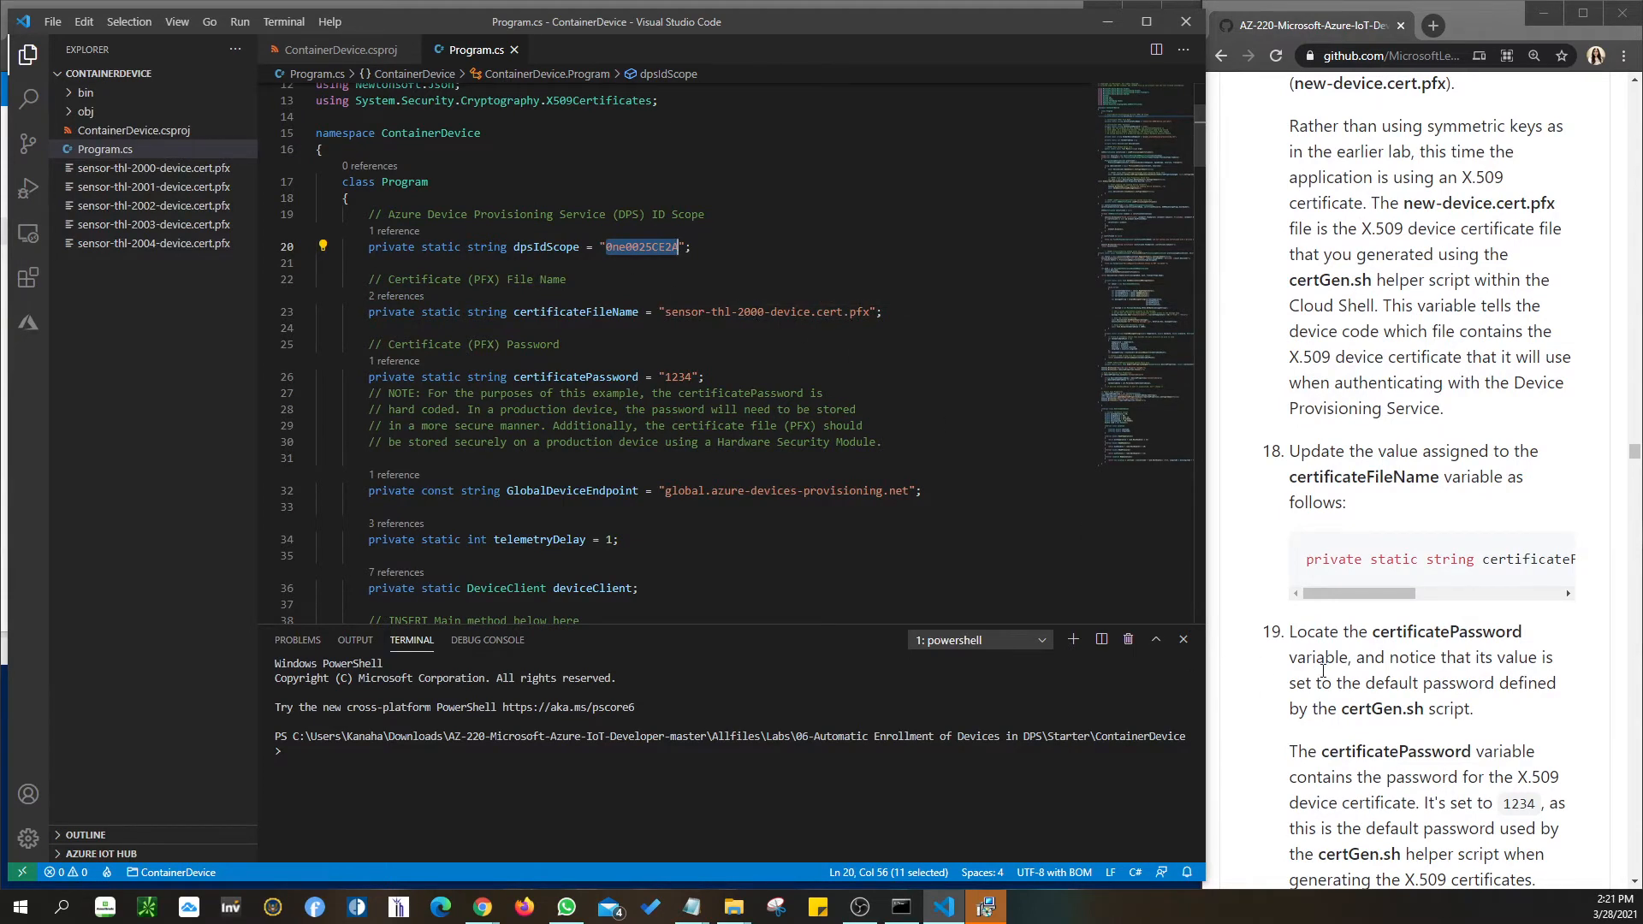
scroll(1327, 671, down, 4)
scroll(1327, 672, down, 1)
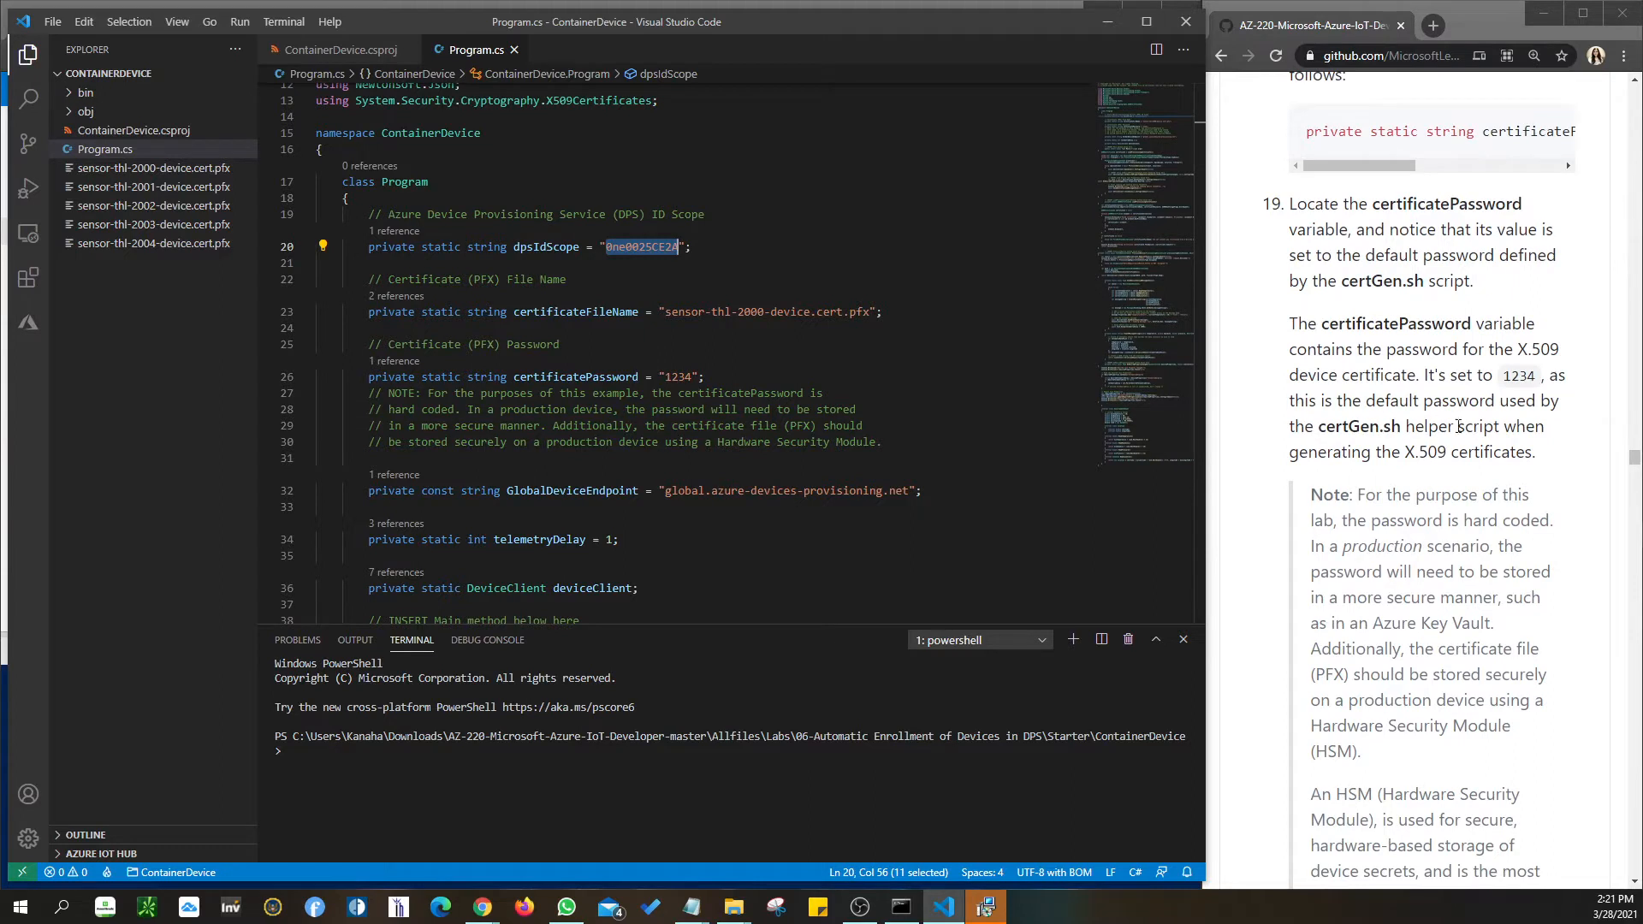
scroll(1513, 404, down, 1)
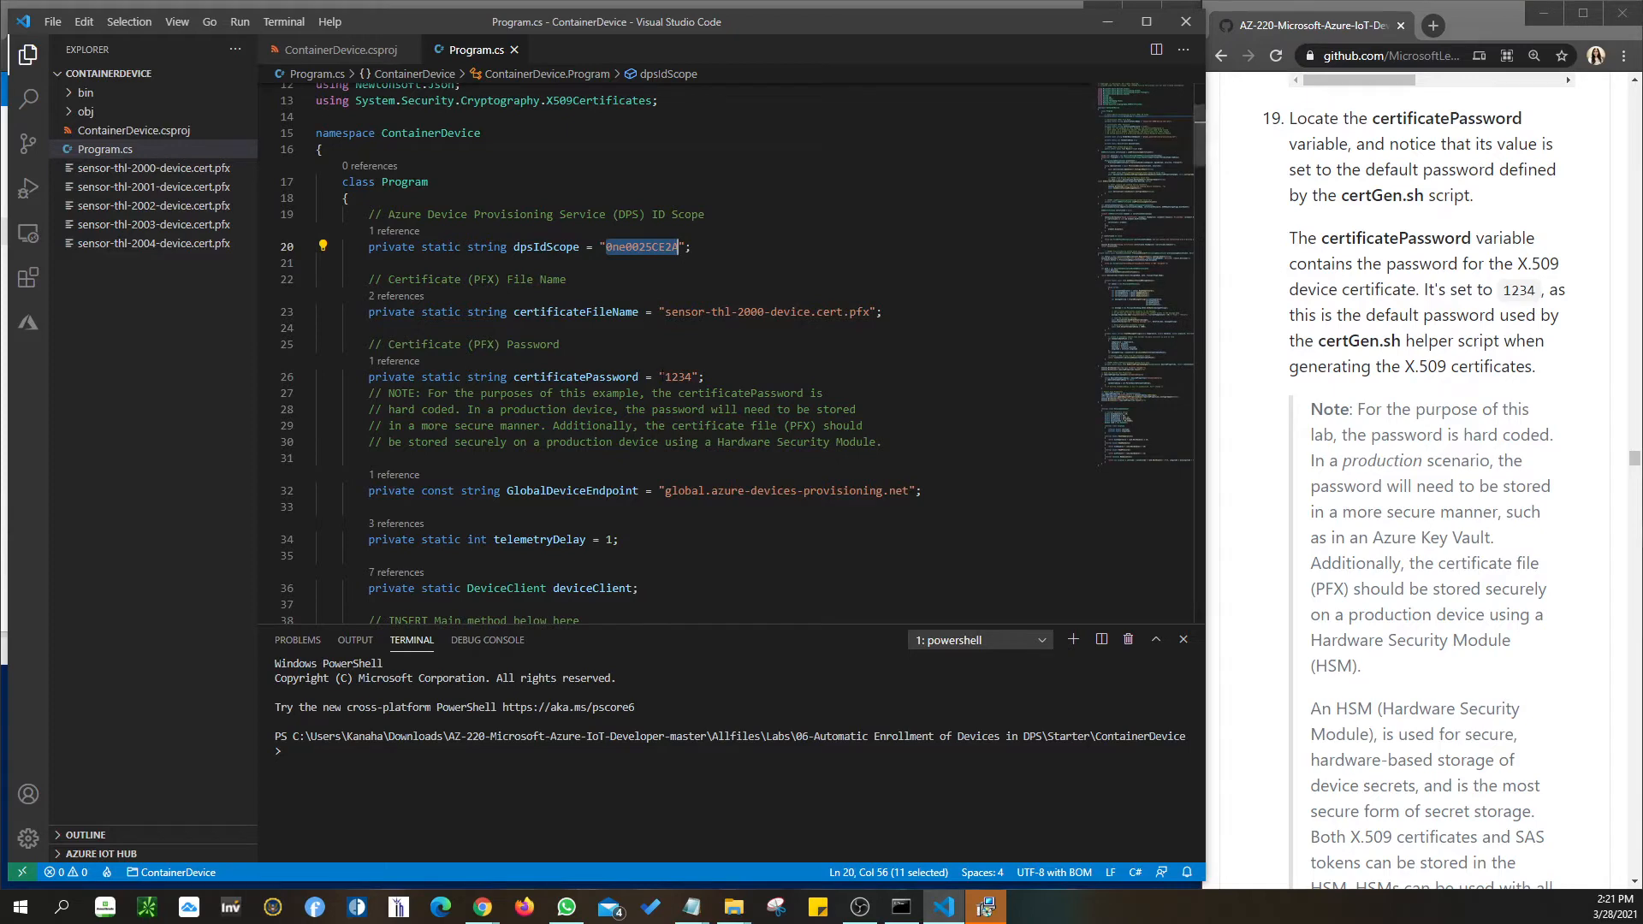
scroll(1527, 567, down, 8)
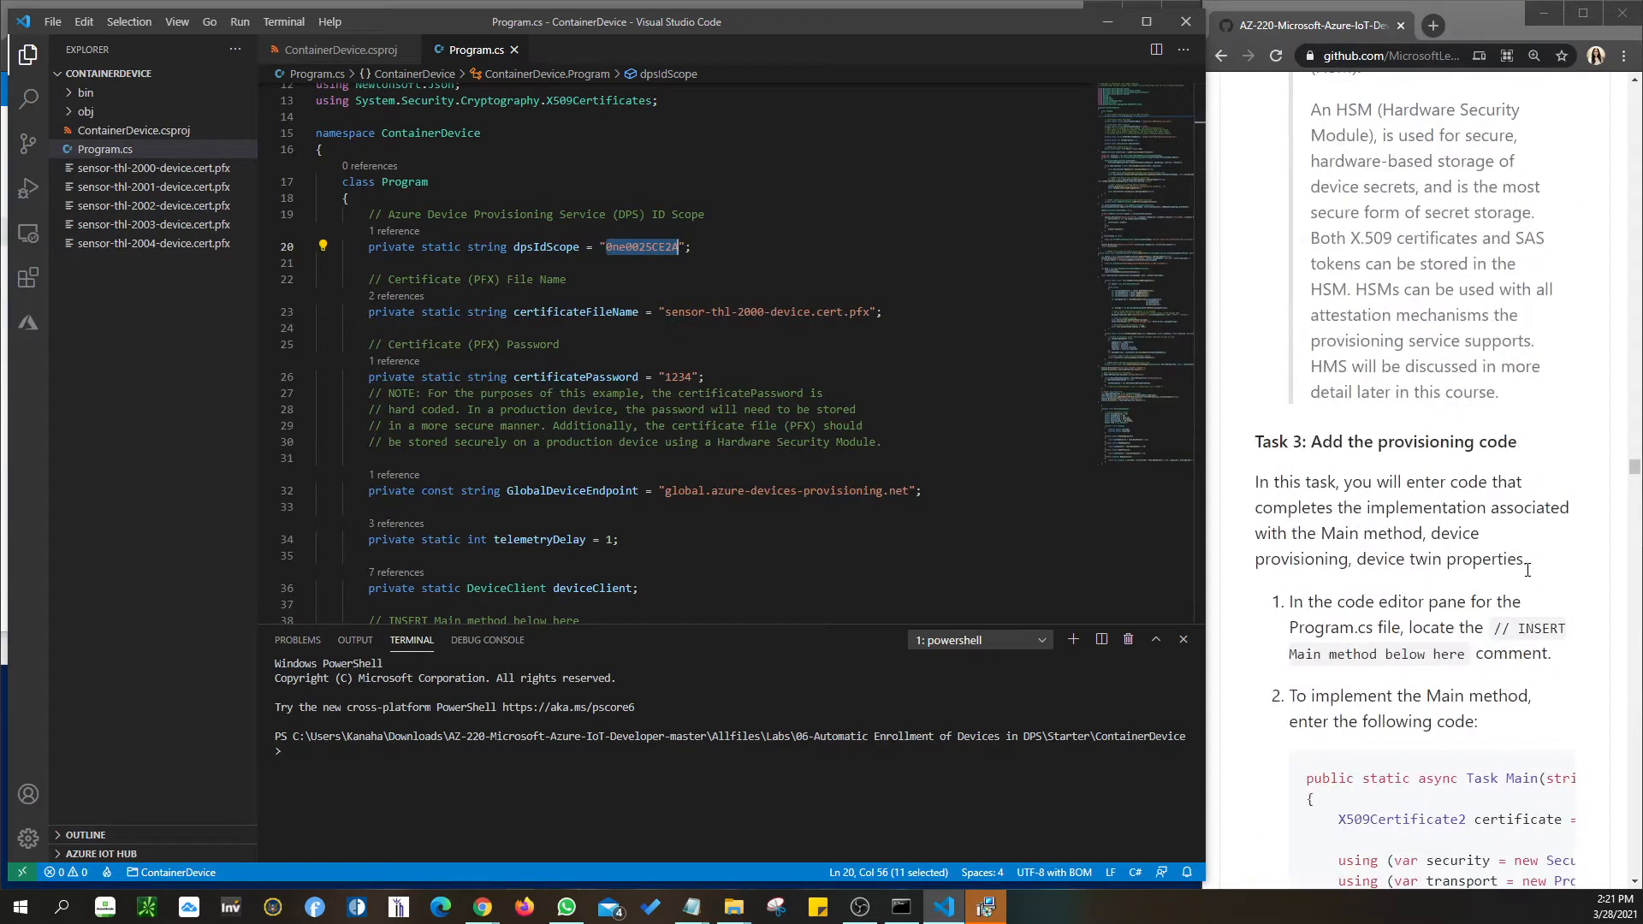
Highlight the Main method insertion comment and its code sample in Task 3 of the lab.
scroll(1515, 514, down, 1)
drag(1500, 456, 1476, 489)
scroll(1401, 513, down, 4)
drag(1306, 267, 1313, 780)
scroll(1365, 482, down, 8)
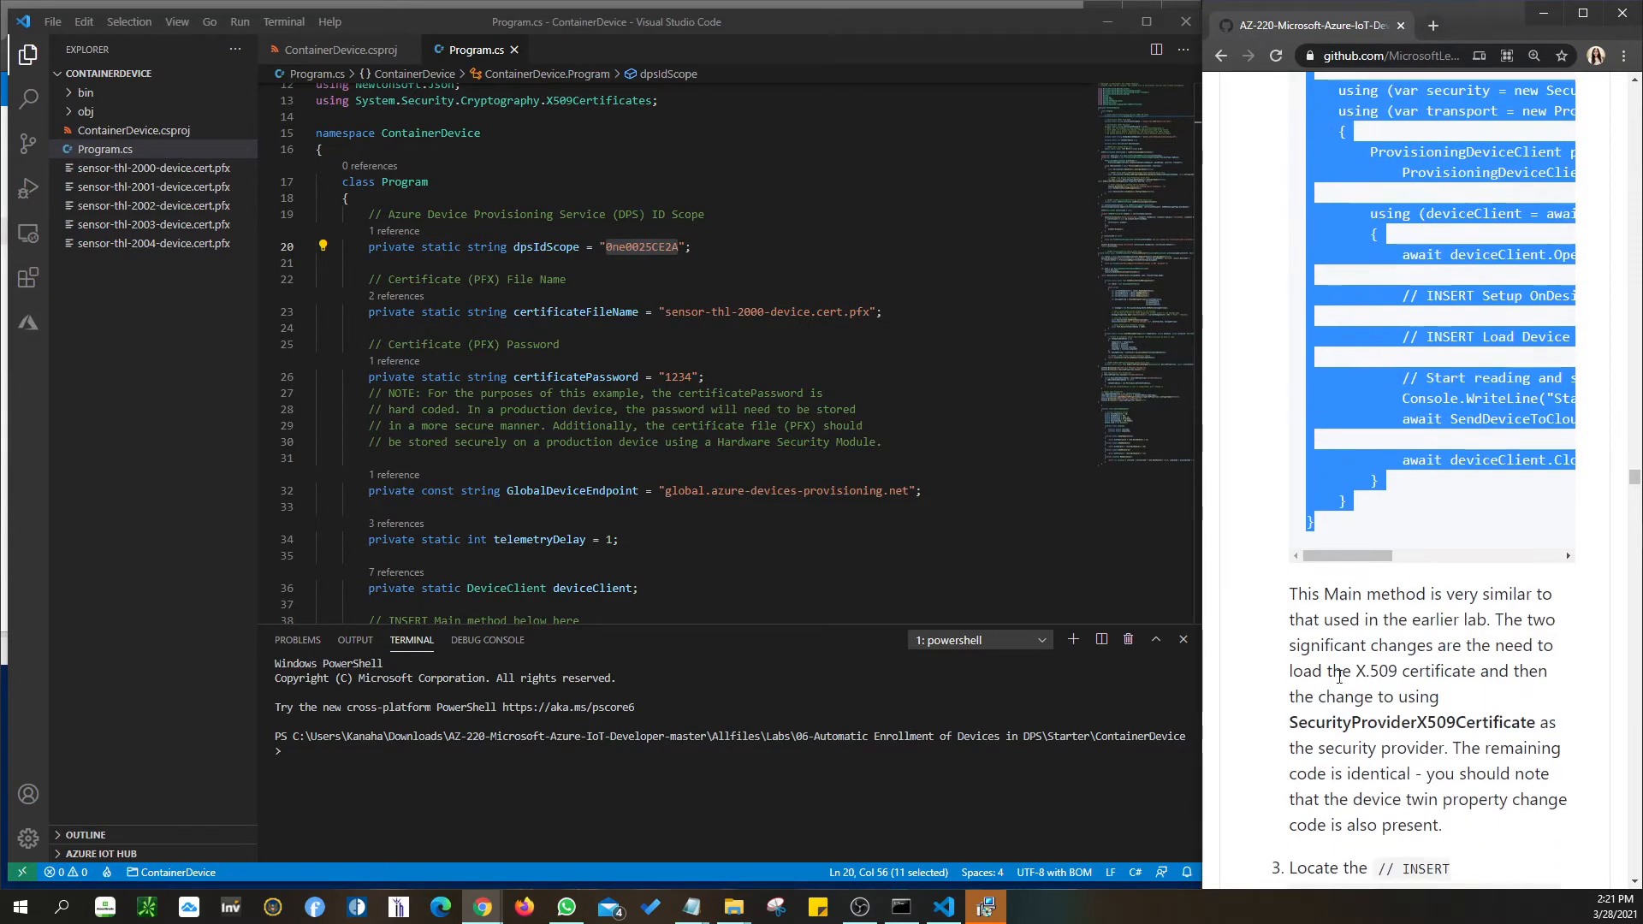
Highlight the LoadProvisioningCertificate insertion comment and code sample in lab steps 3 and 4, and skim the explanation.
drag(1378, 455, 1373, 490)
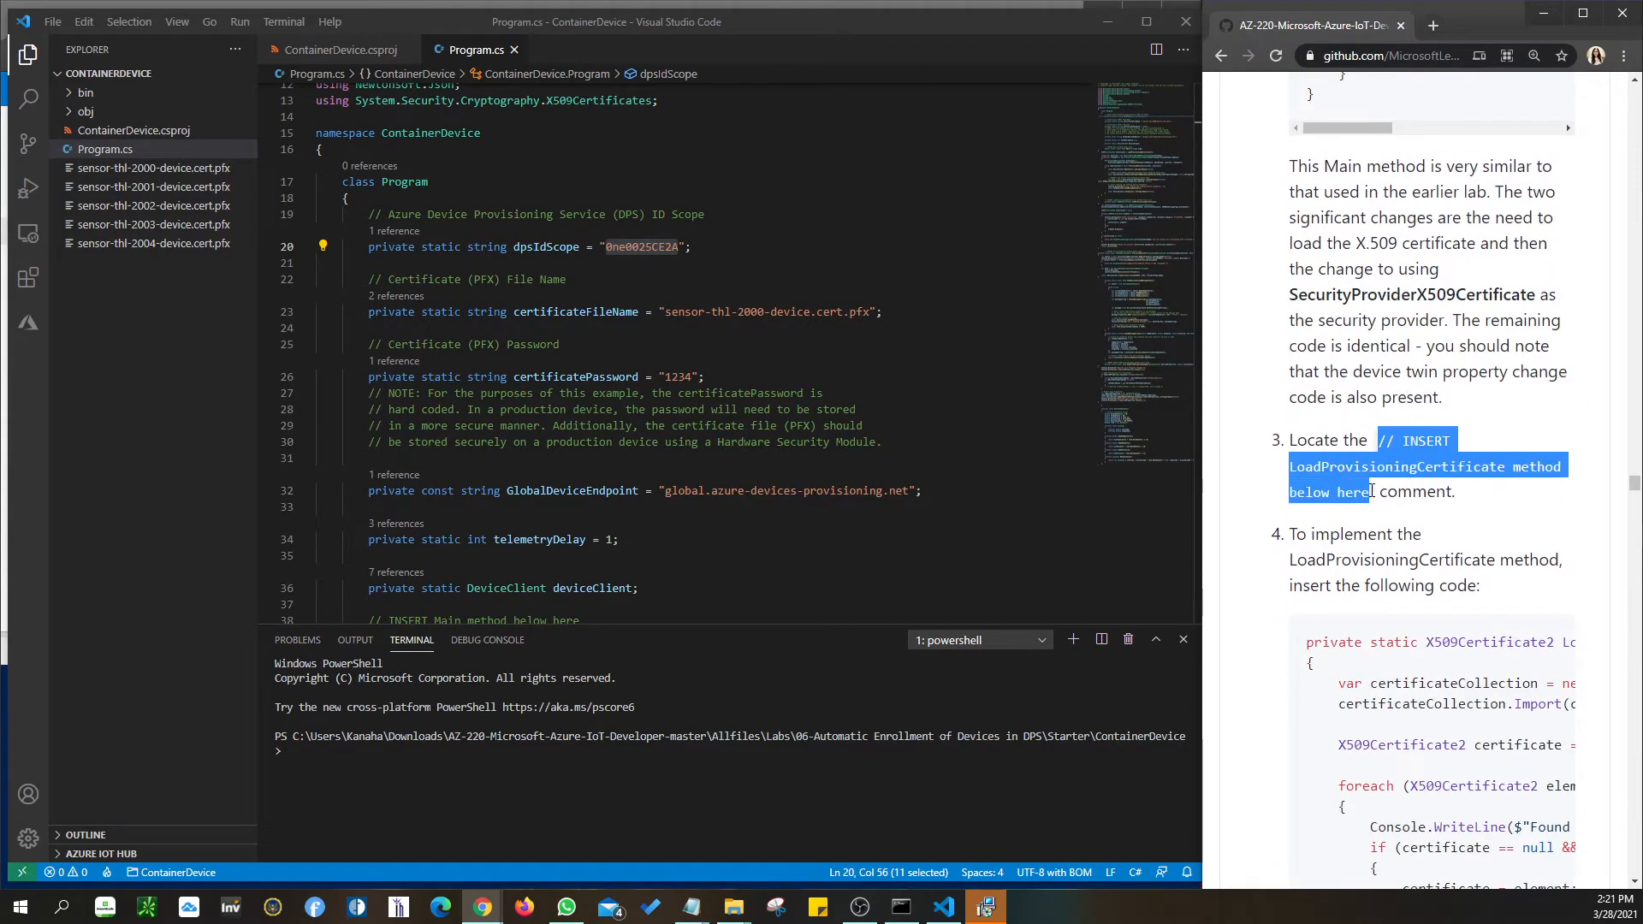
scroll(1344, 489, down, 2)
drag(1305, 482, 1359, 781)
scroll(1369, 753, down, 3)
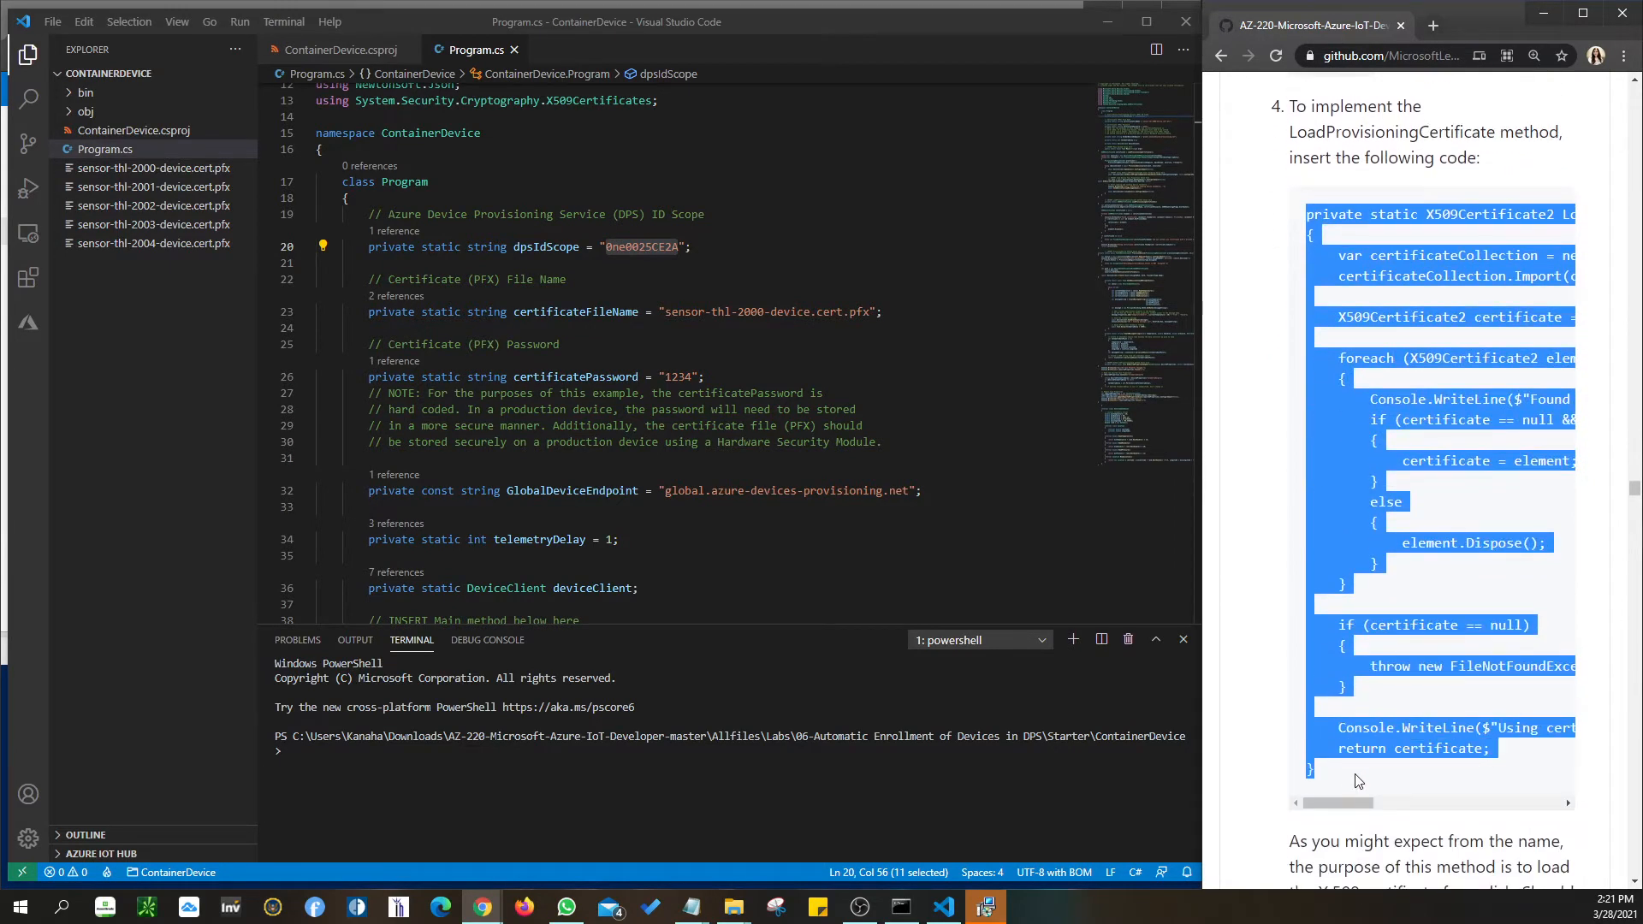
scroll(1330, 690, down, 10)
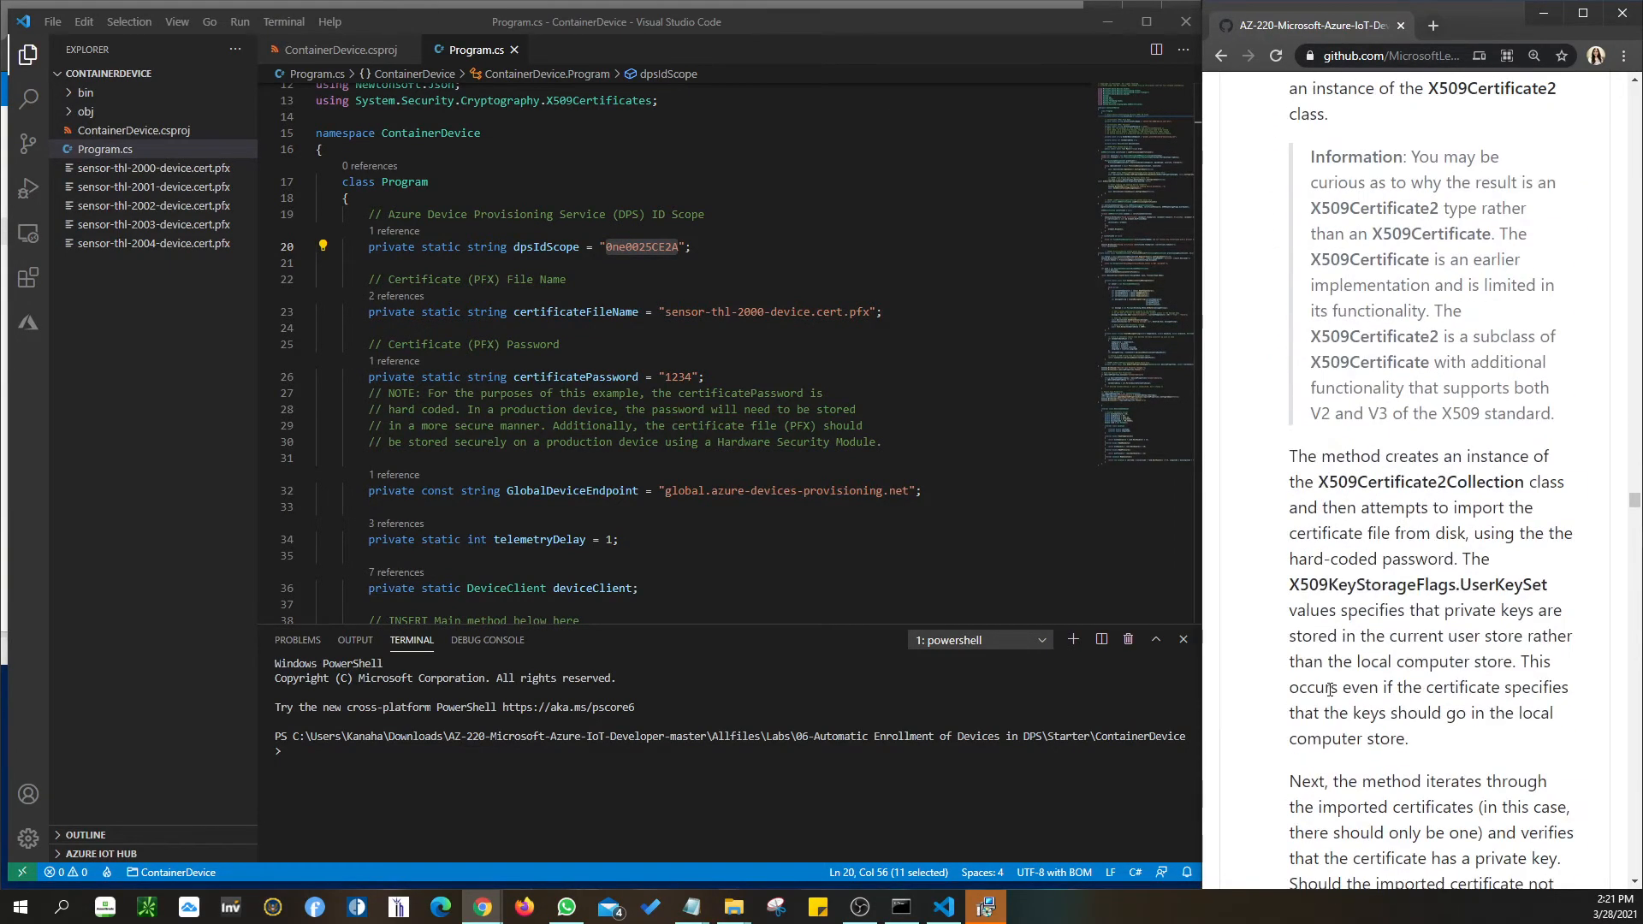
Highlight the ProvisionDevice insertion comment and code sample in lab steps 5 and 6, and read the explanation below.
scroll(1330, 690, down, 2)
drag(1379, 663, 1553, 690)
scroll(1314, 633, down, 3)
drag(1306, 582, 1328, 628)
scroll(1326, 628, down, 3)
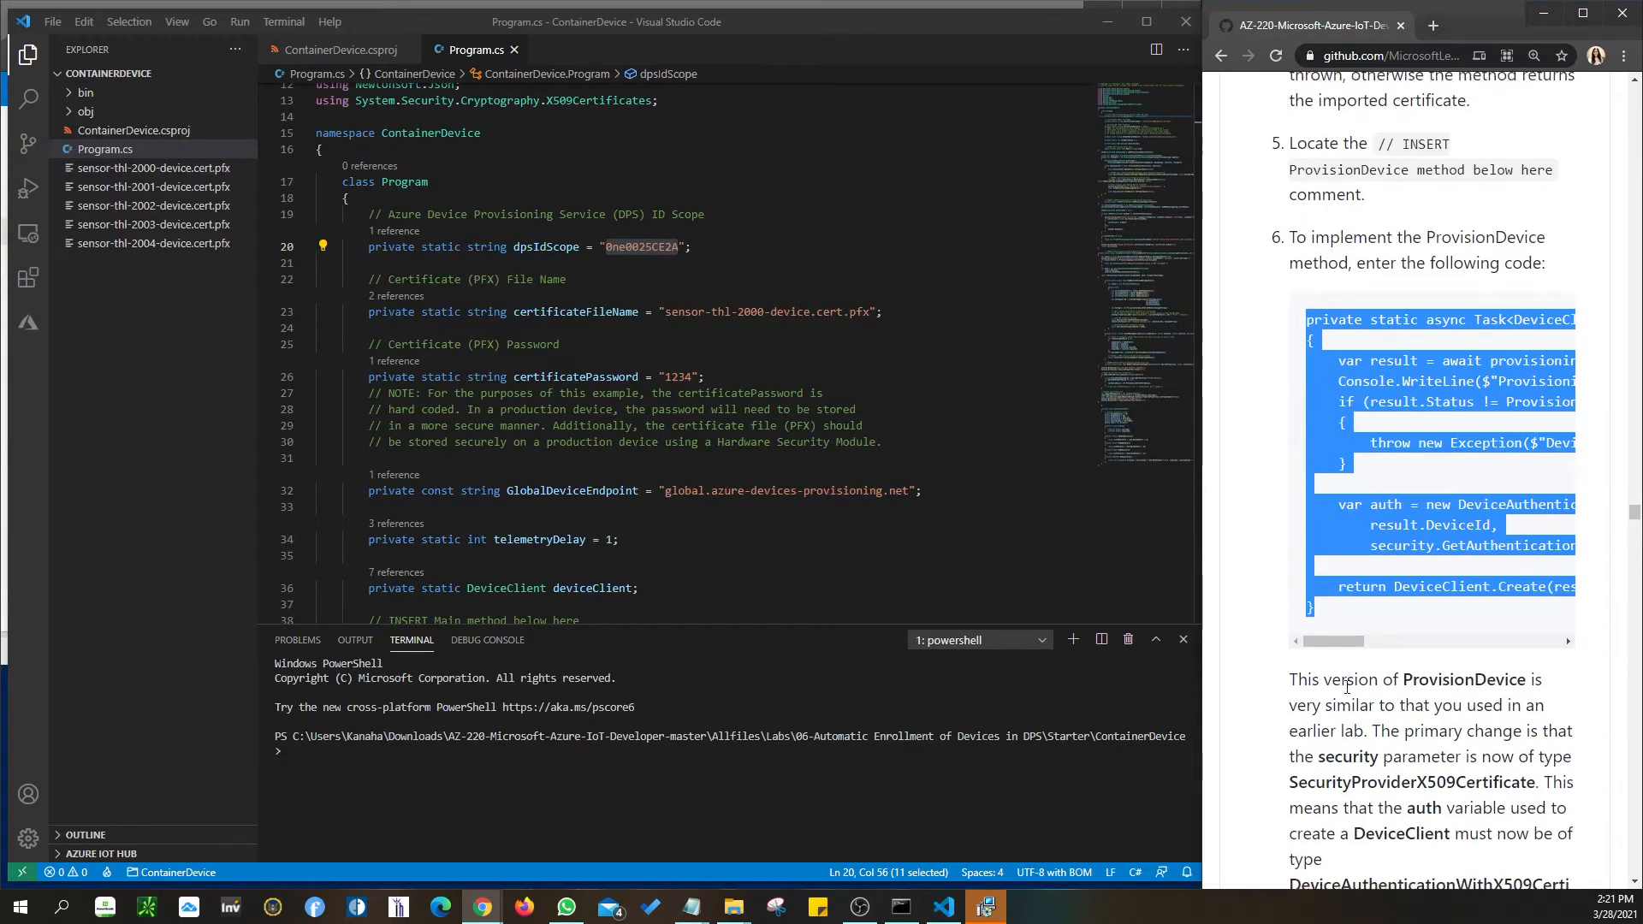
scroll(1334, 650, down, 3)
scroll(1347, 687, down, 1)
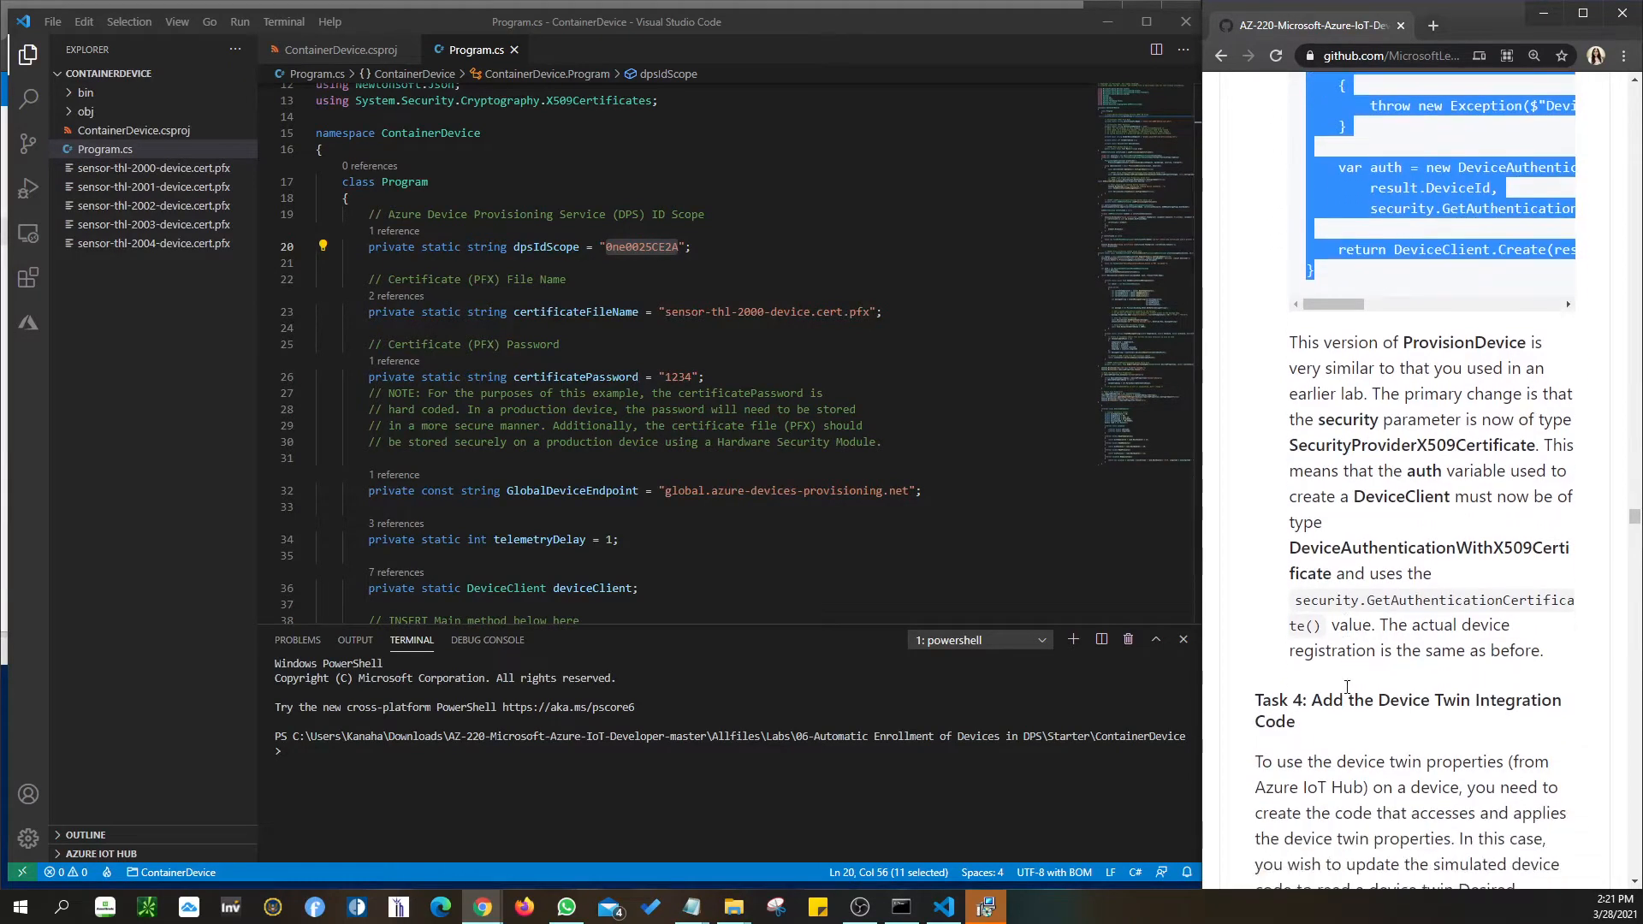
scroll(1360, 619, down, 1)
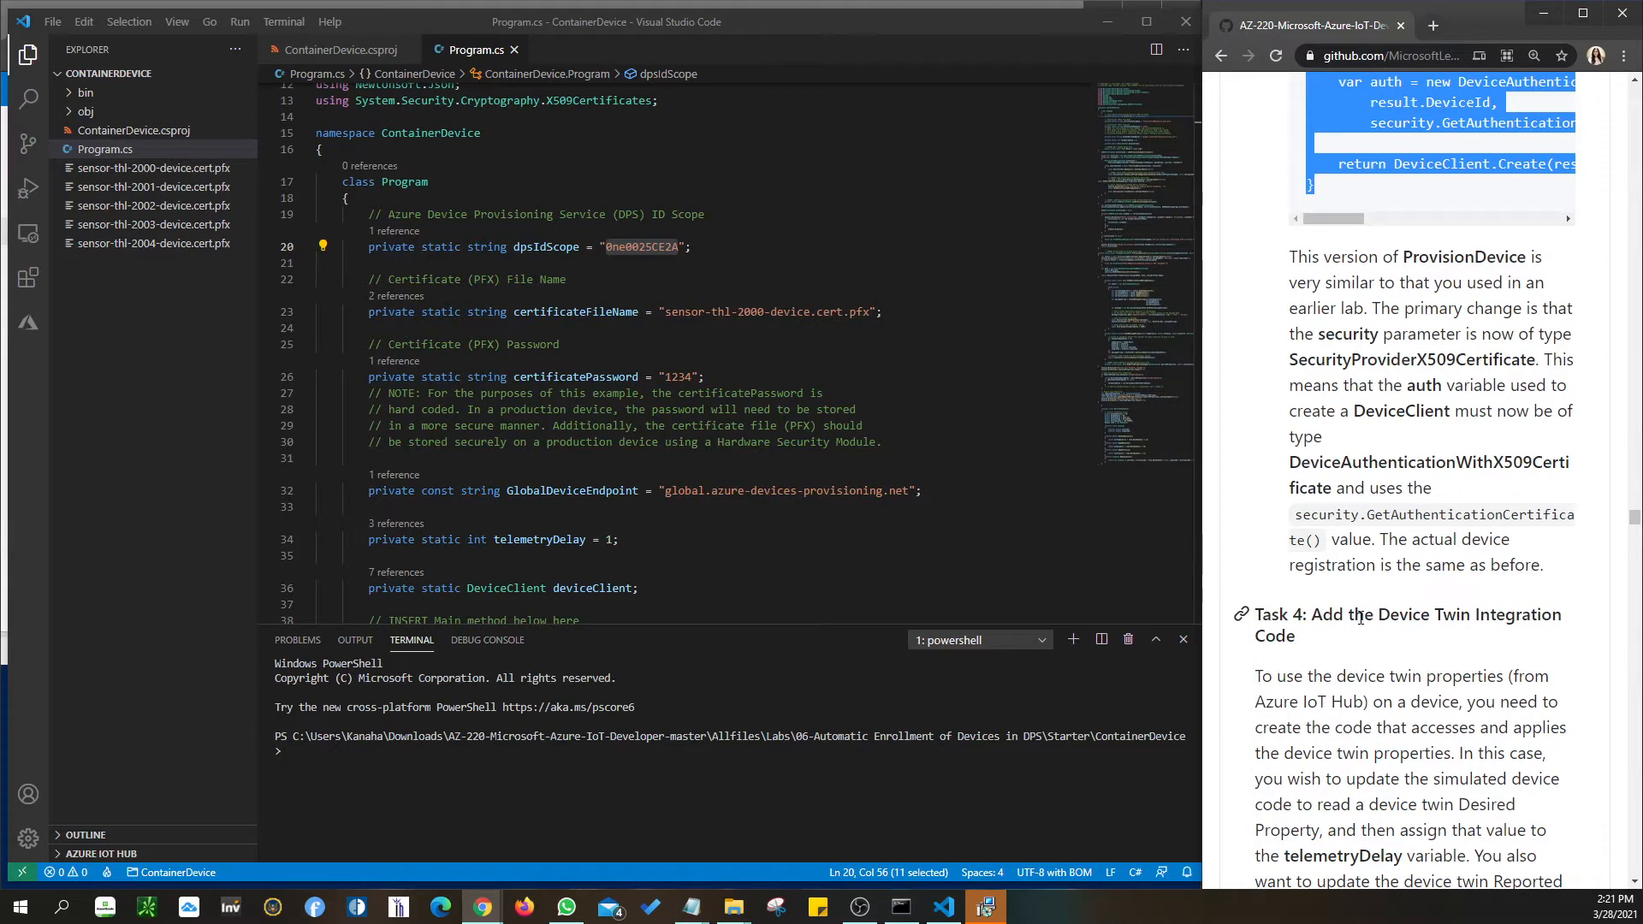
Read Task 4 on device twin integration, highlighting the OnDesiredPropertyChanged event handling comment and the start of its setup code.
scroll(1361, 618, down, 2)
scroll(1360, 618, down, 5)
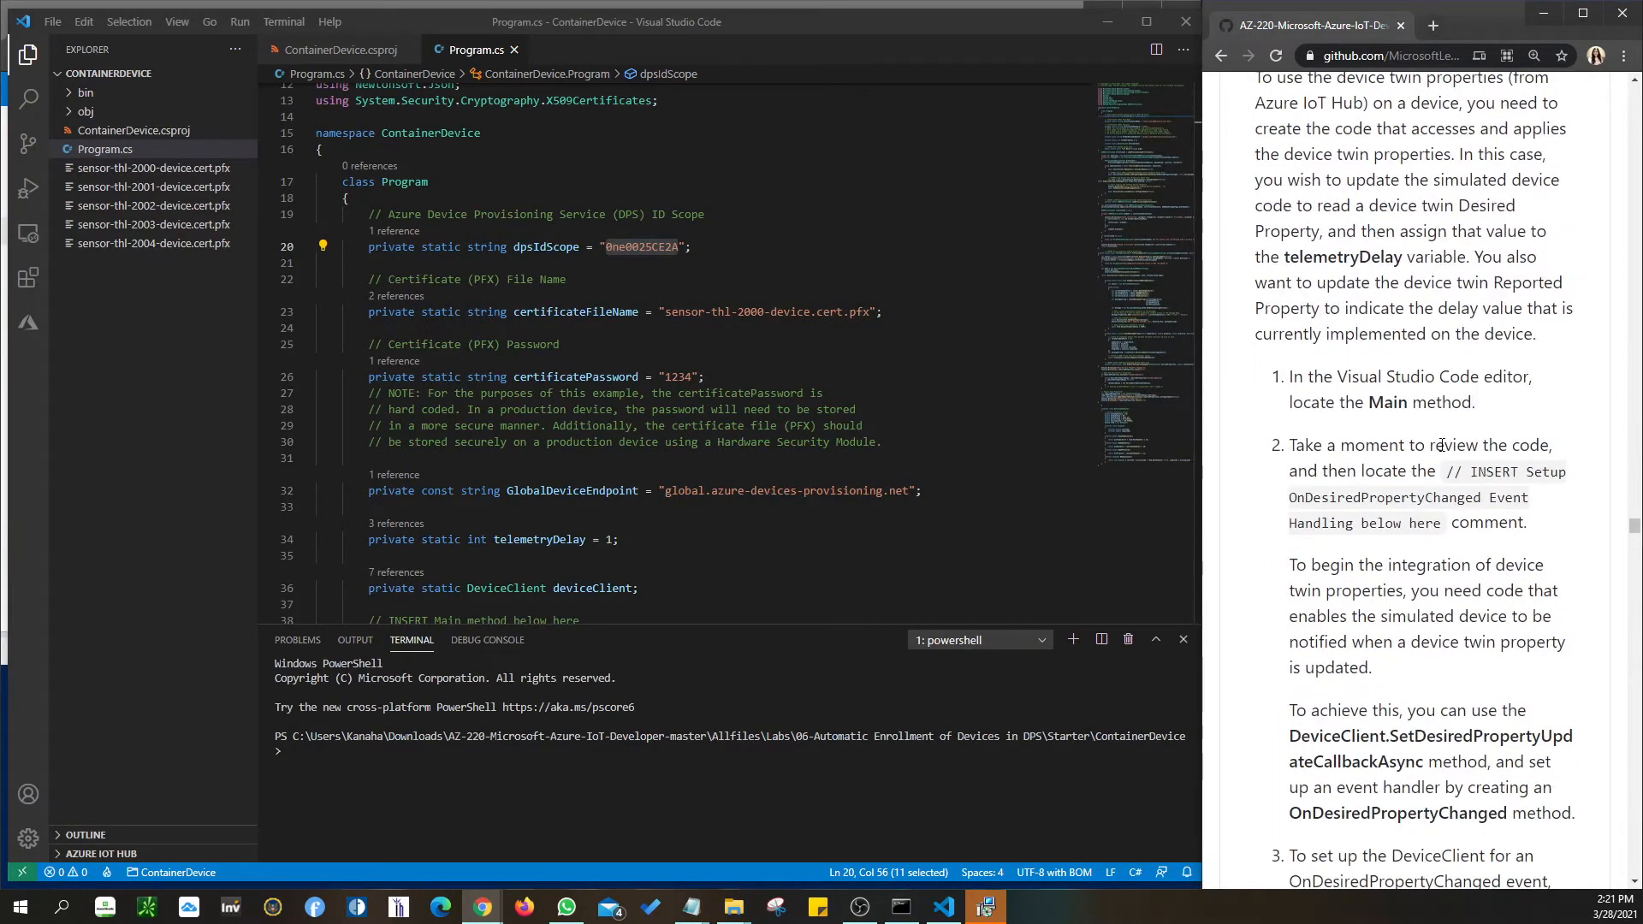
drag(1446, 471, 1436, 523)
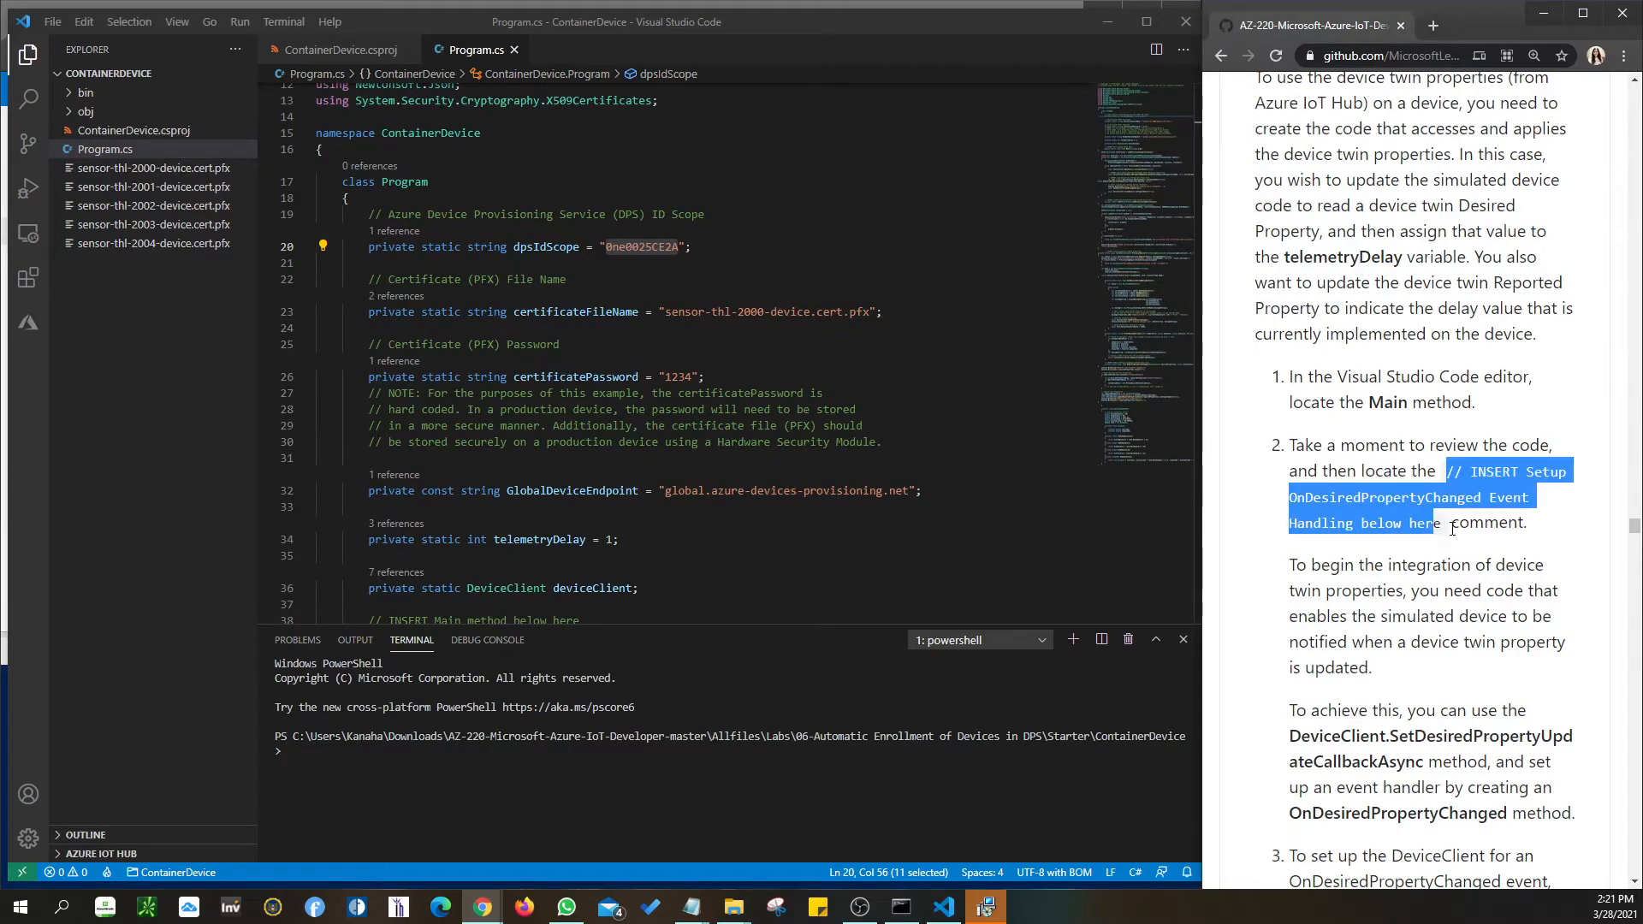
scroll(1452, 529, down, 2)
scroll(1493, 521, down, 2)
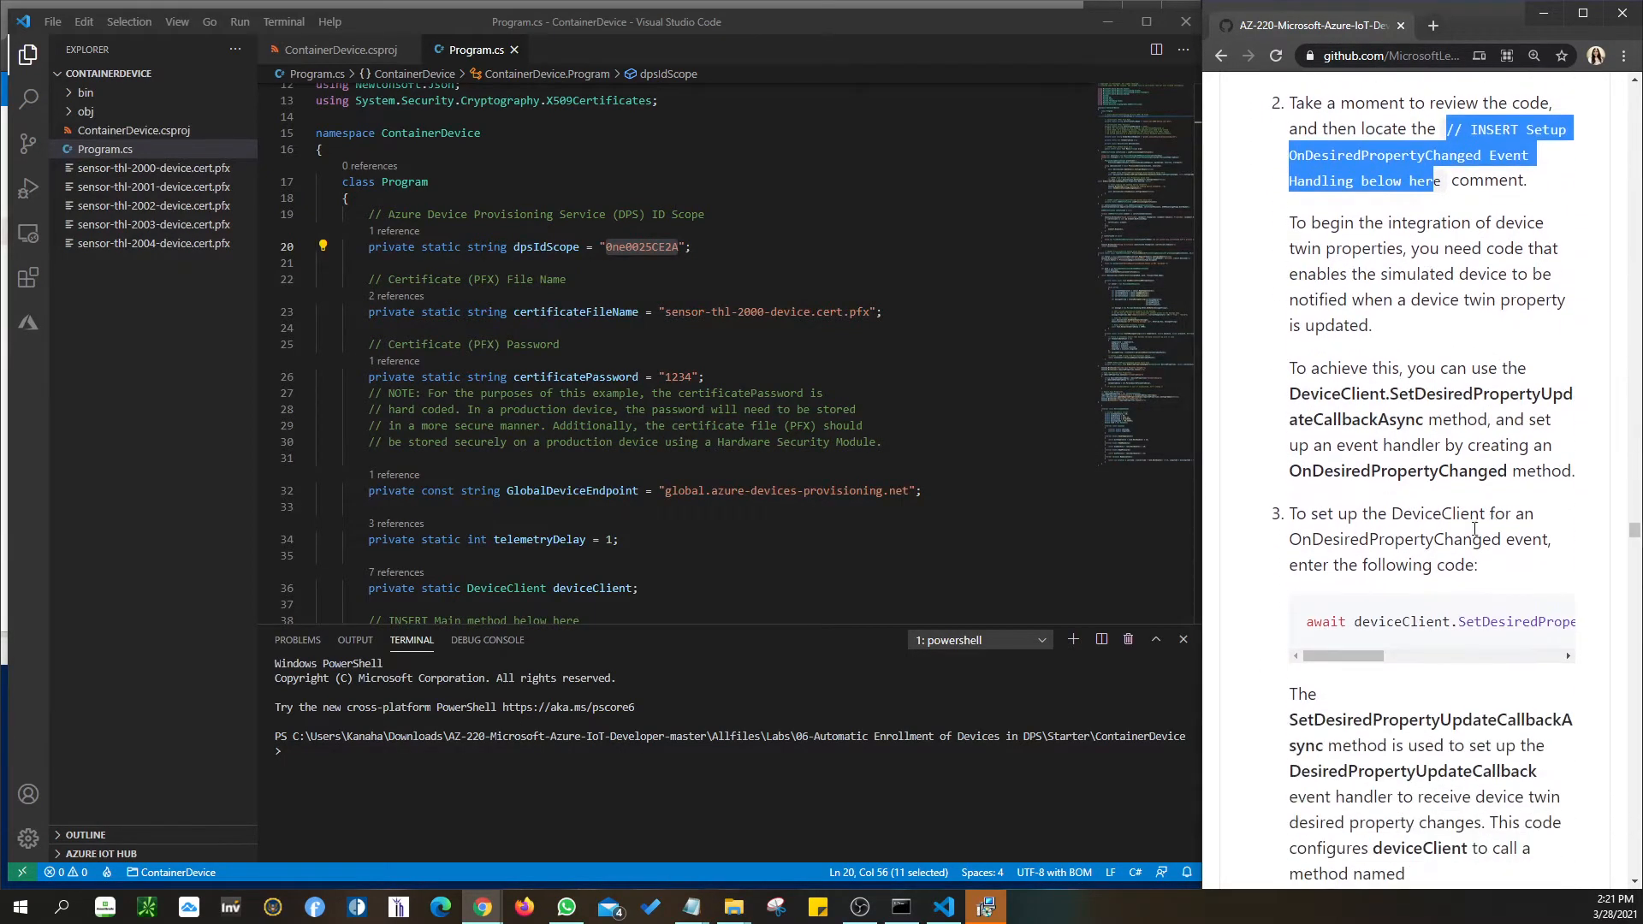
drag(1306, 622, 1322, 642)
scroll(1323, 642, down, 6)
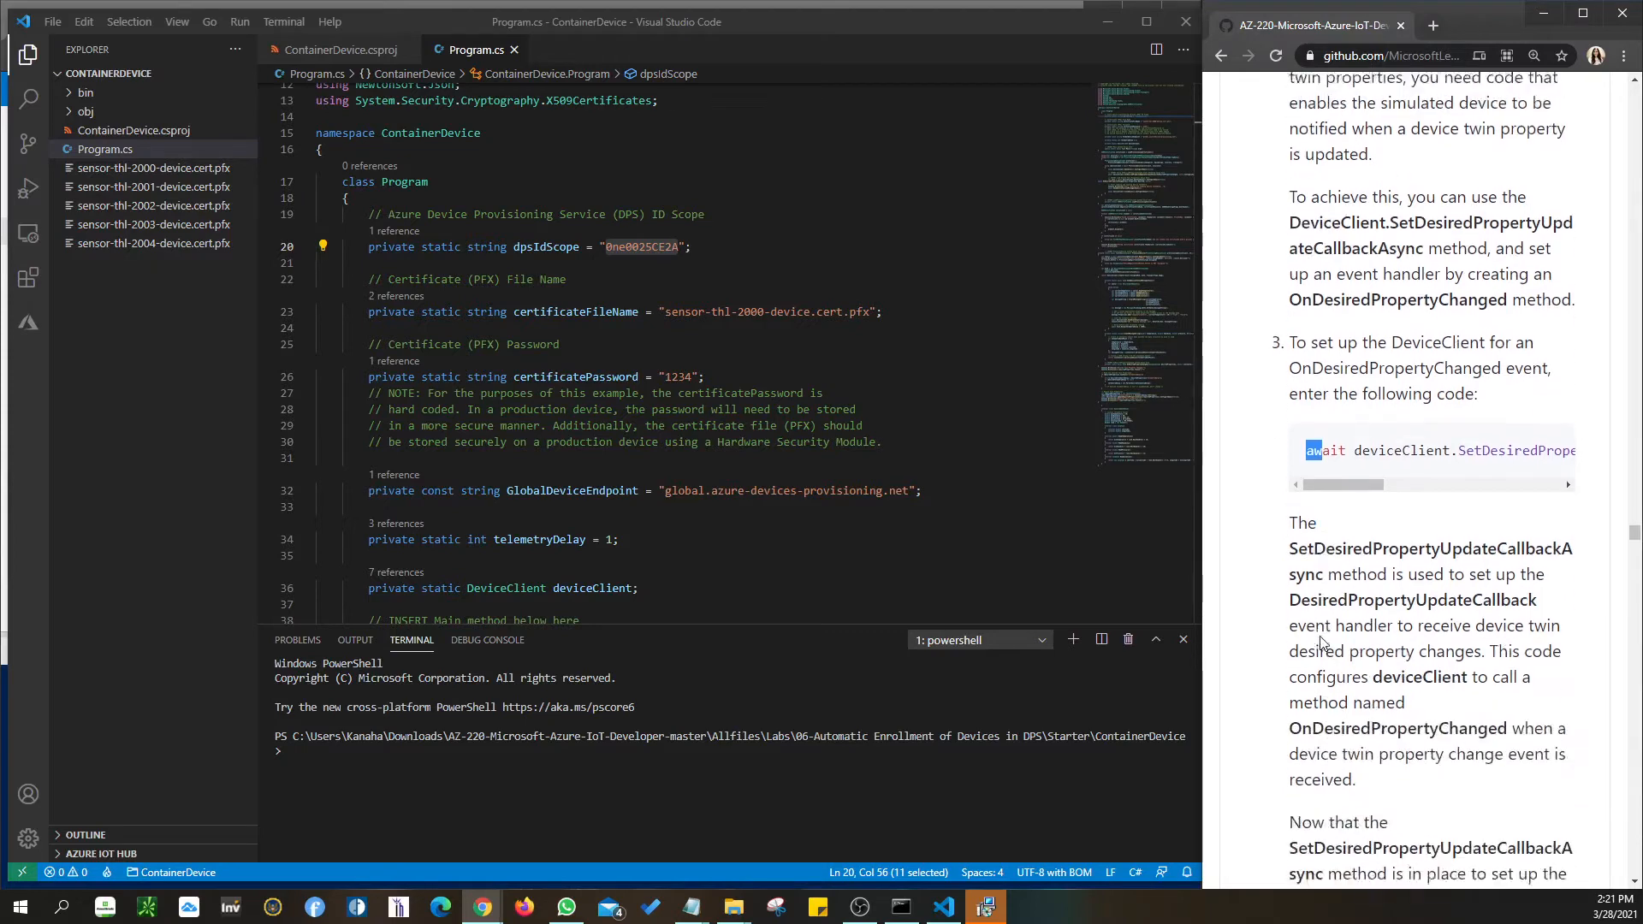
scroll(1324, 640, down, 1)
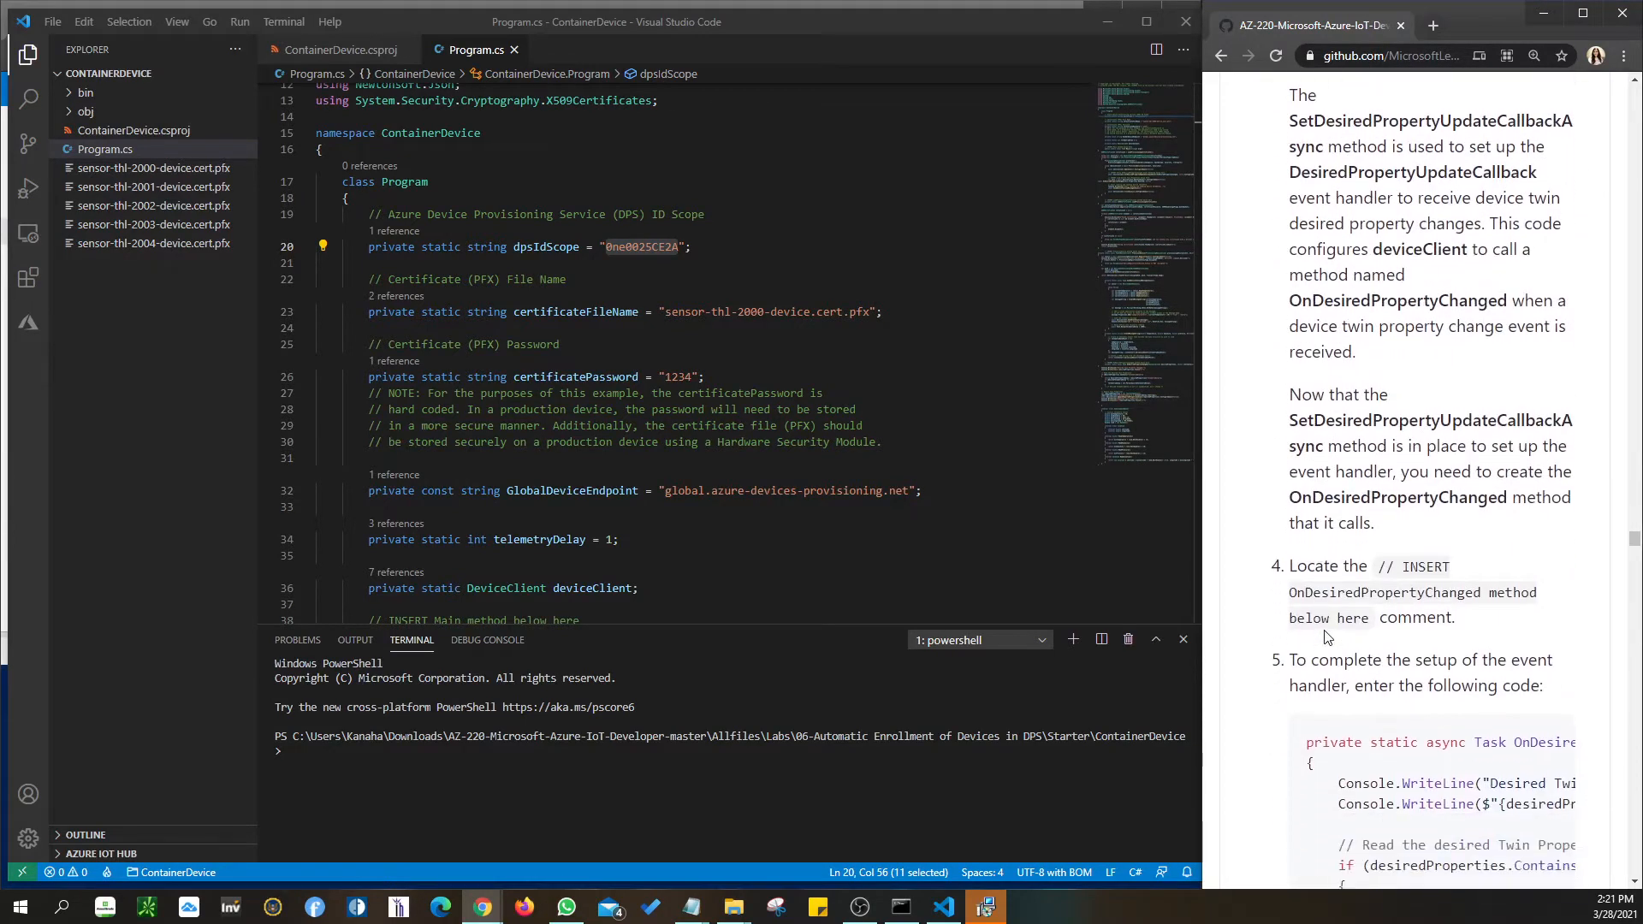
Highlight the OnDesiredPropertyChanged method insertion comment and its code sample in lab steps 4 and 5.
drag(1379, 567, 1371, 618)
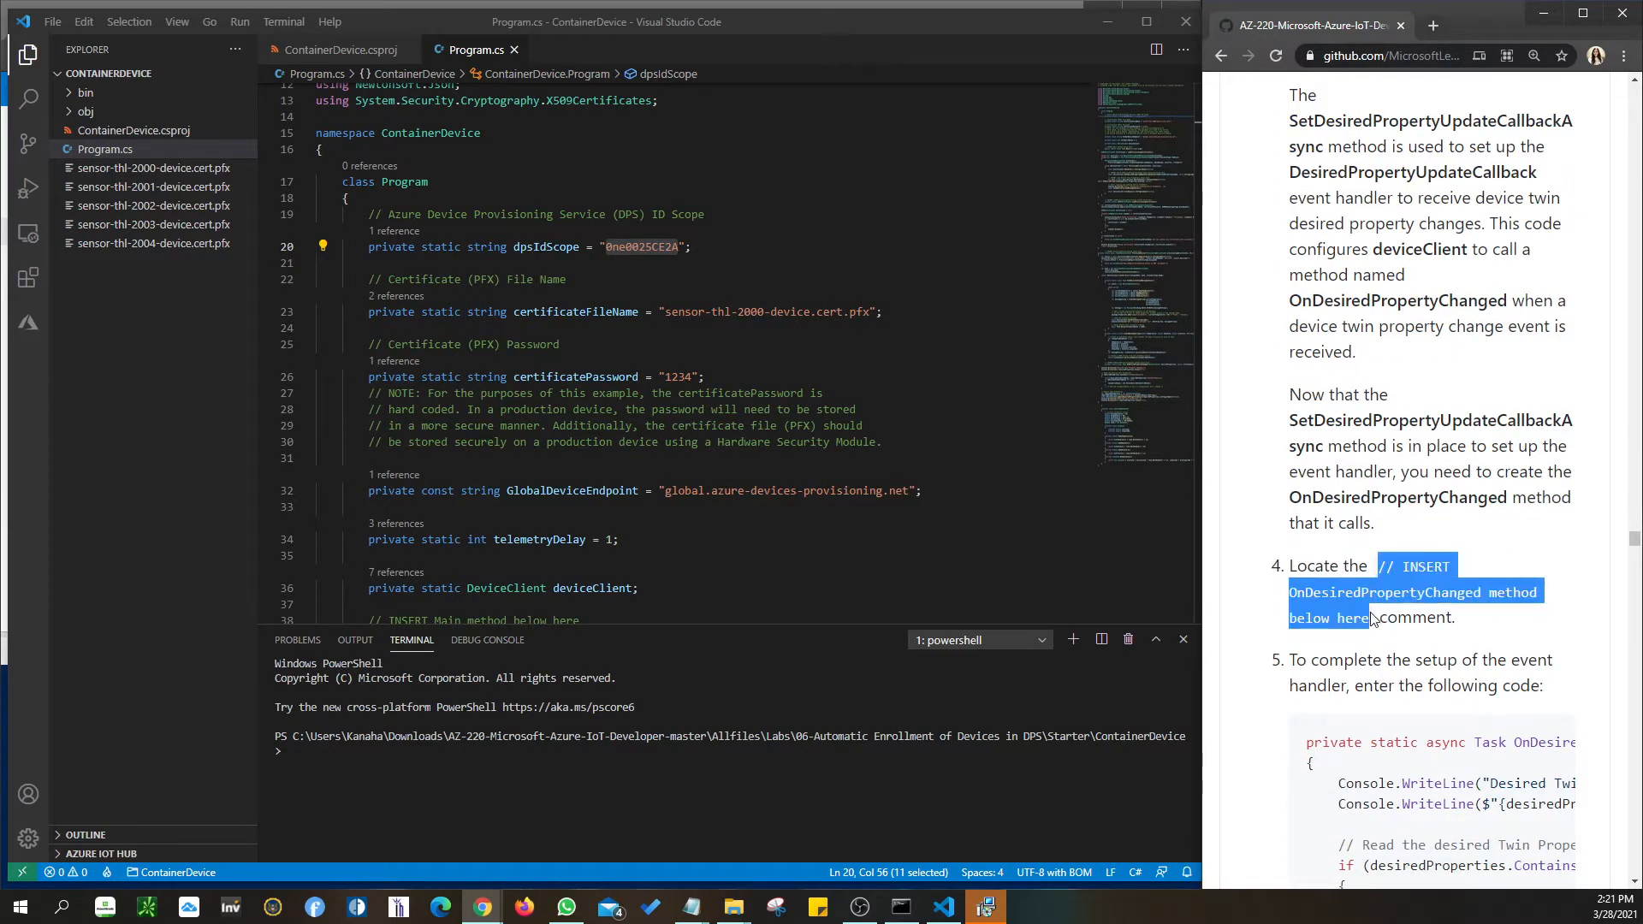
scroll(1404, 742, down, 4)
drag(1309, 399, 1350, 651)
scroll(1350, 651, down, 10)
scroll(1350, 650, down, 5)
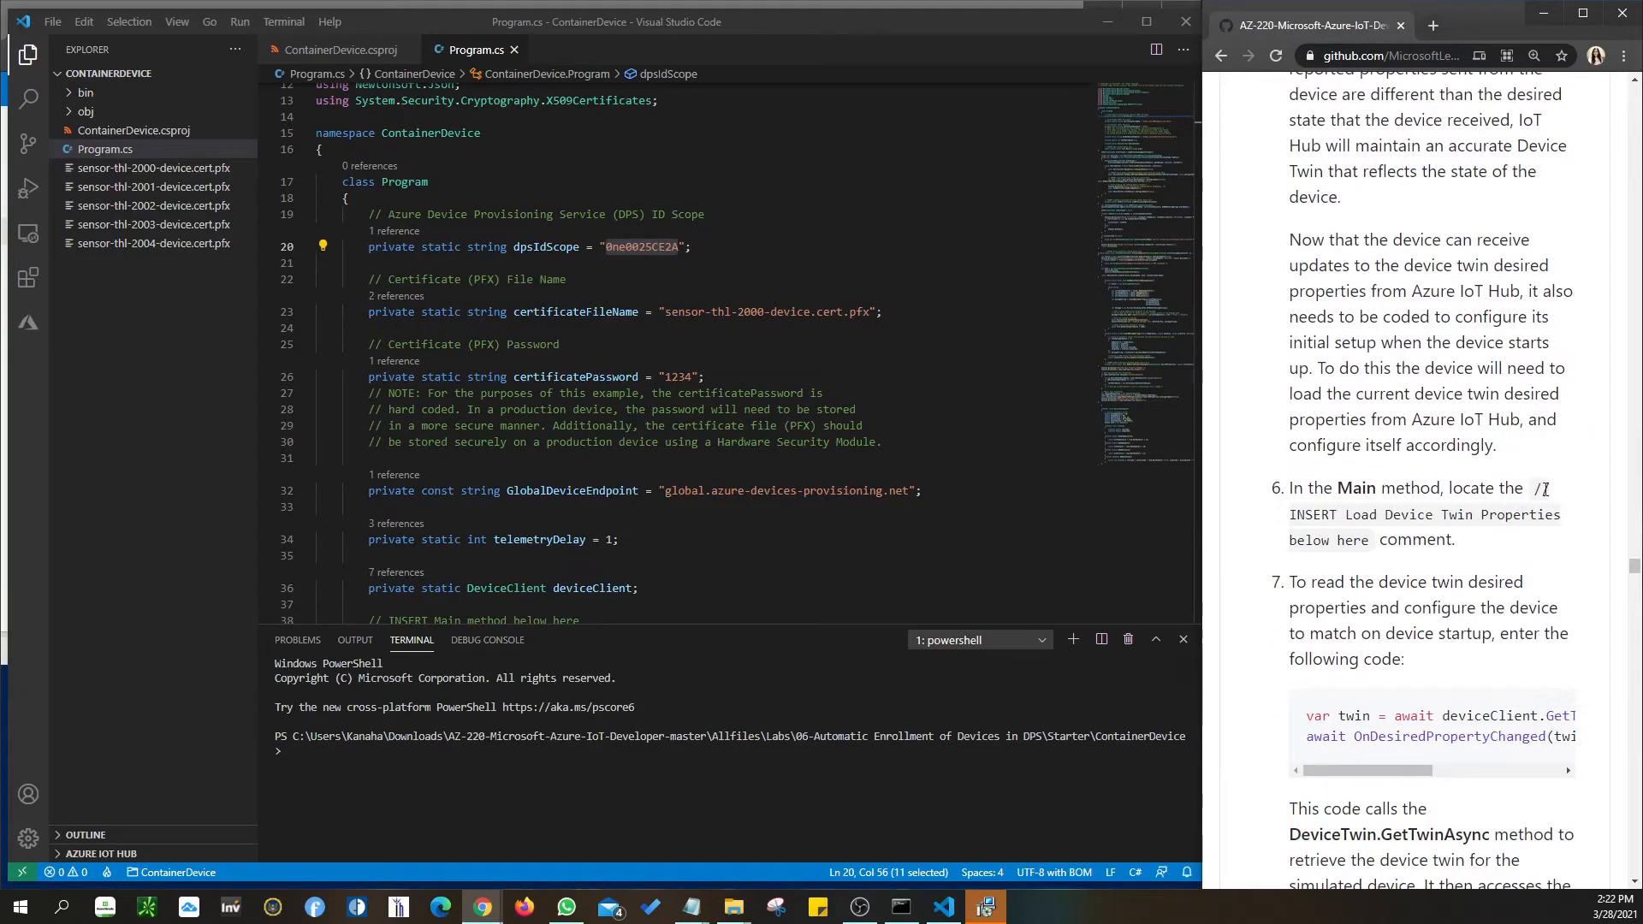
Highlight the Load Device Twin Properties comment and its twin-reading code in lab steps 6 and 7, and read on to step 10.
drag(1536, 489, 1373, 541)
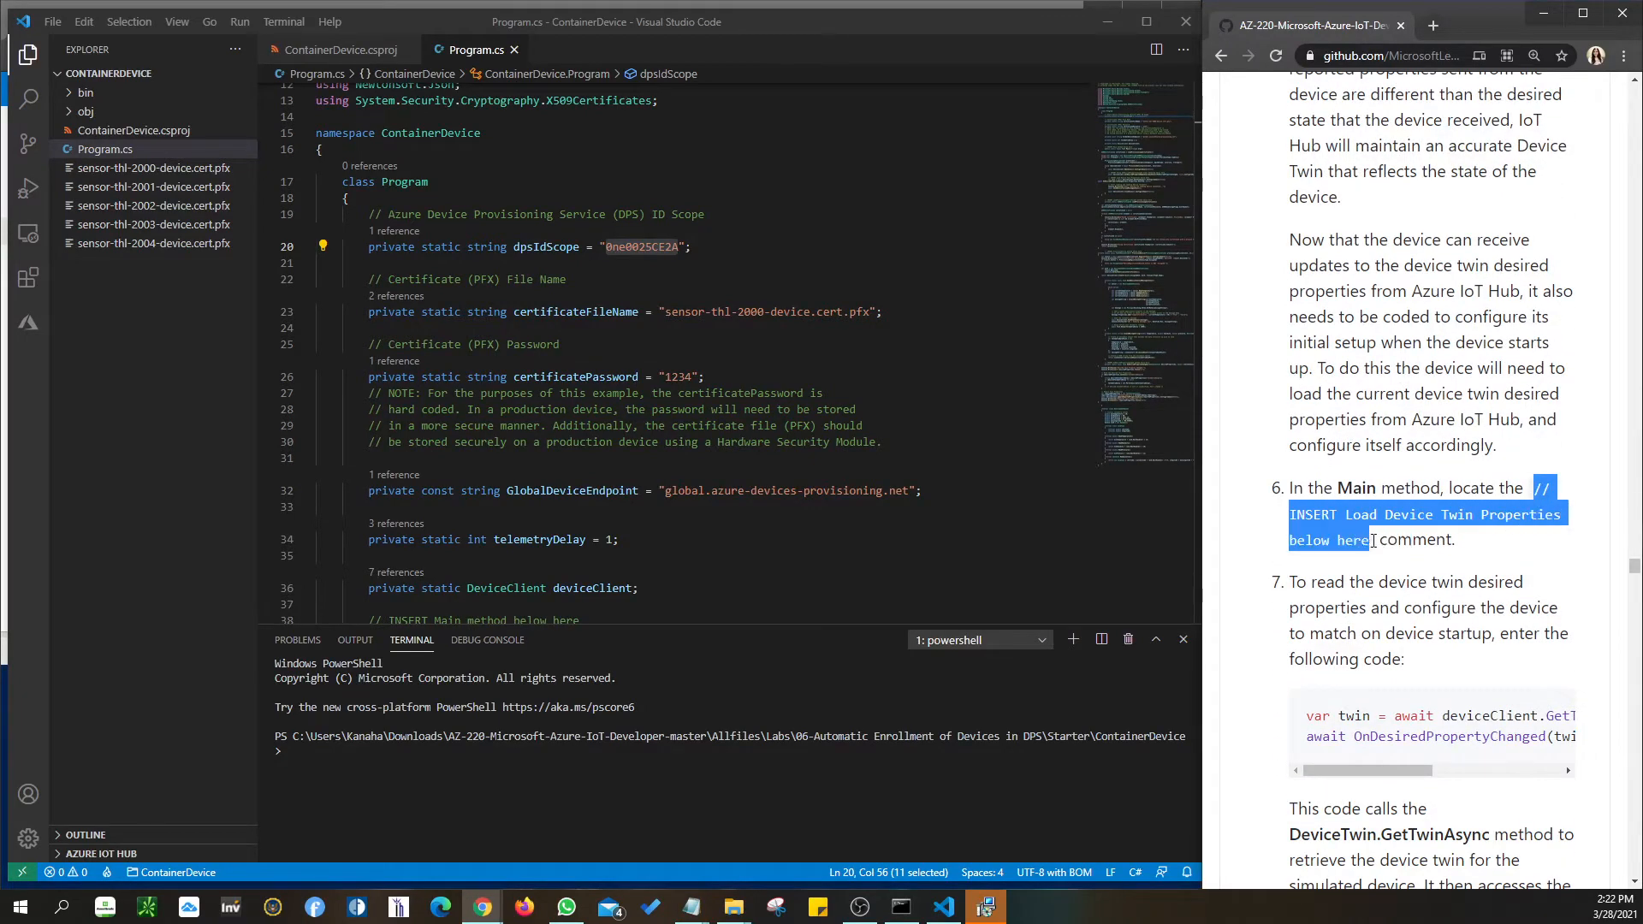
scroll(1362, 578, down, 3)
drag(1308, 463, 1574, 481)
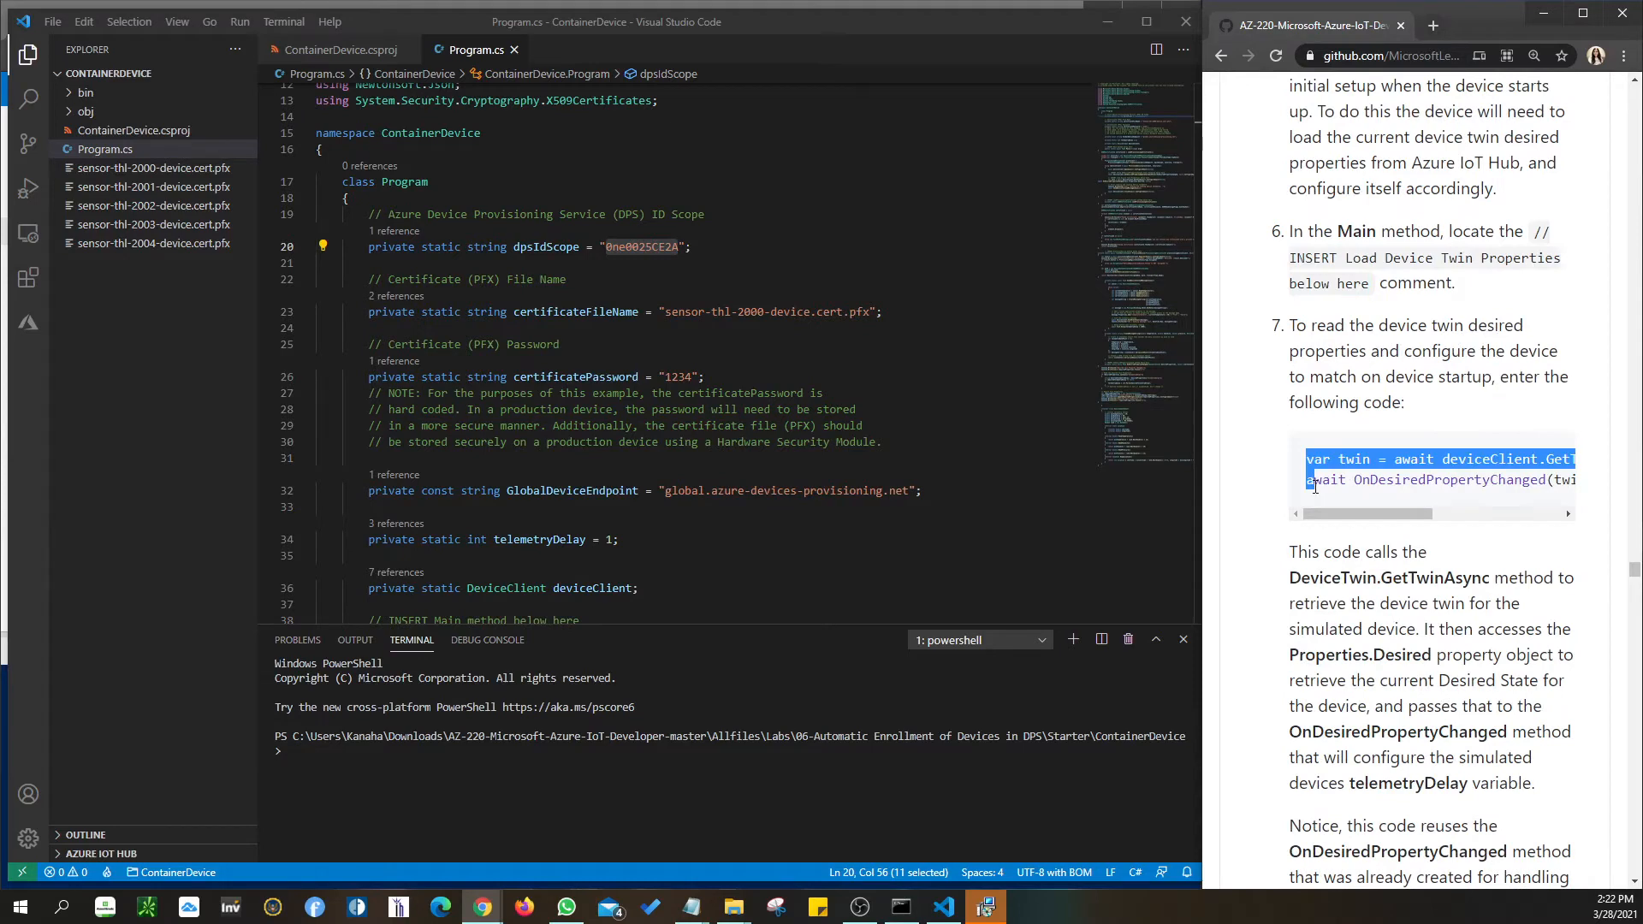
scroll(1329, 534, down, 5)
scroll(1329, 534, down, 3)
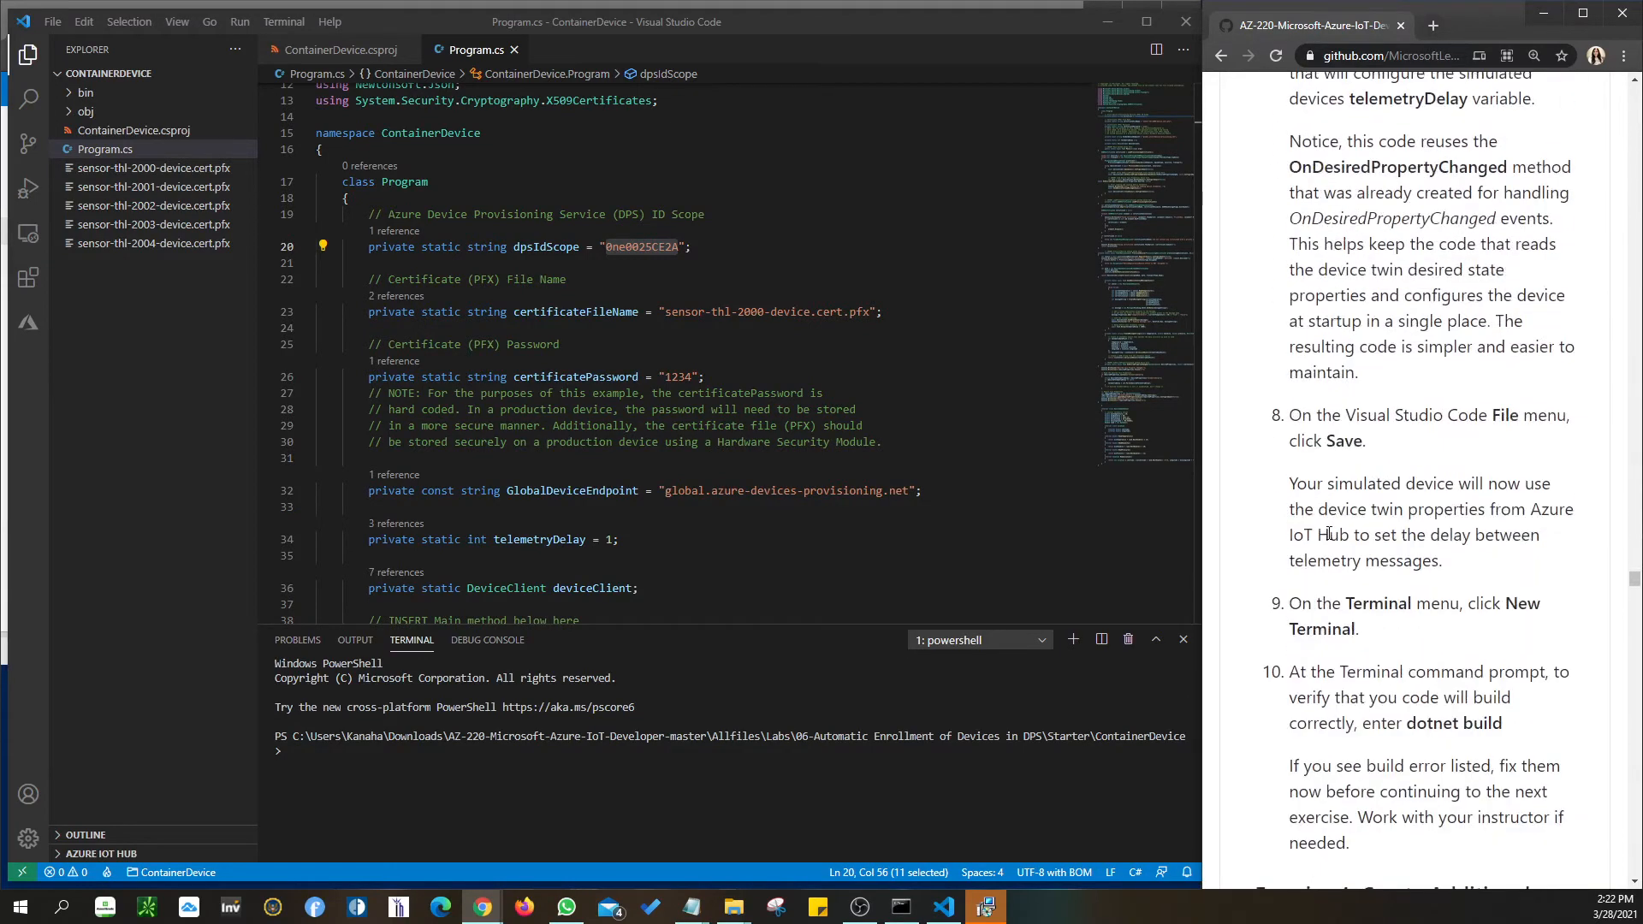
Save Program.cs and build the ContainerDevice project by running dotnet build in a new terminal.
click(53, 29)
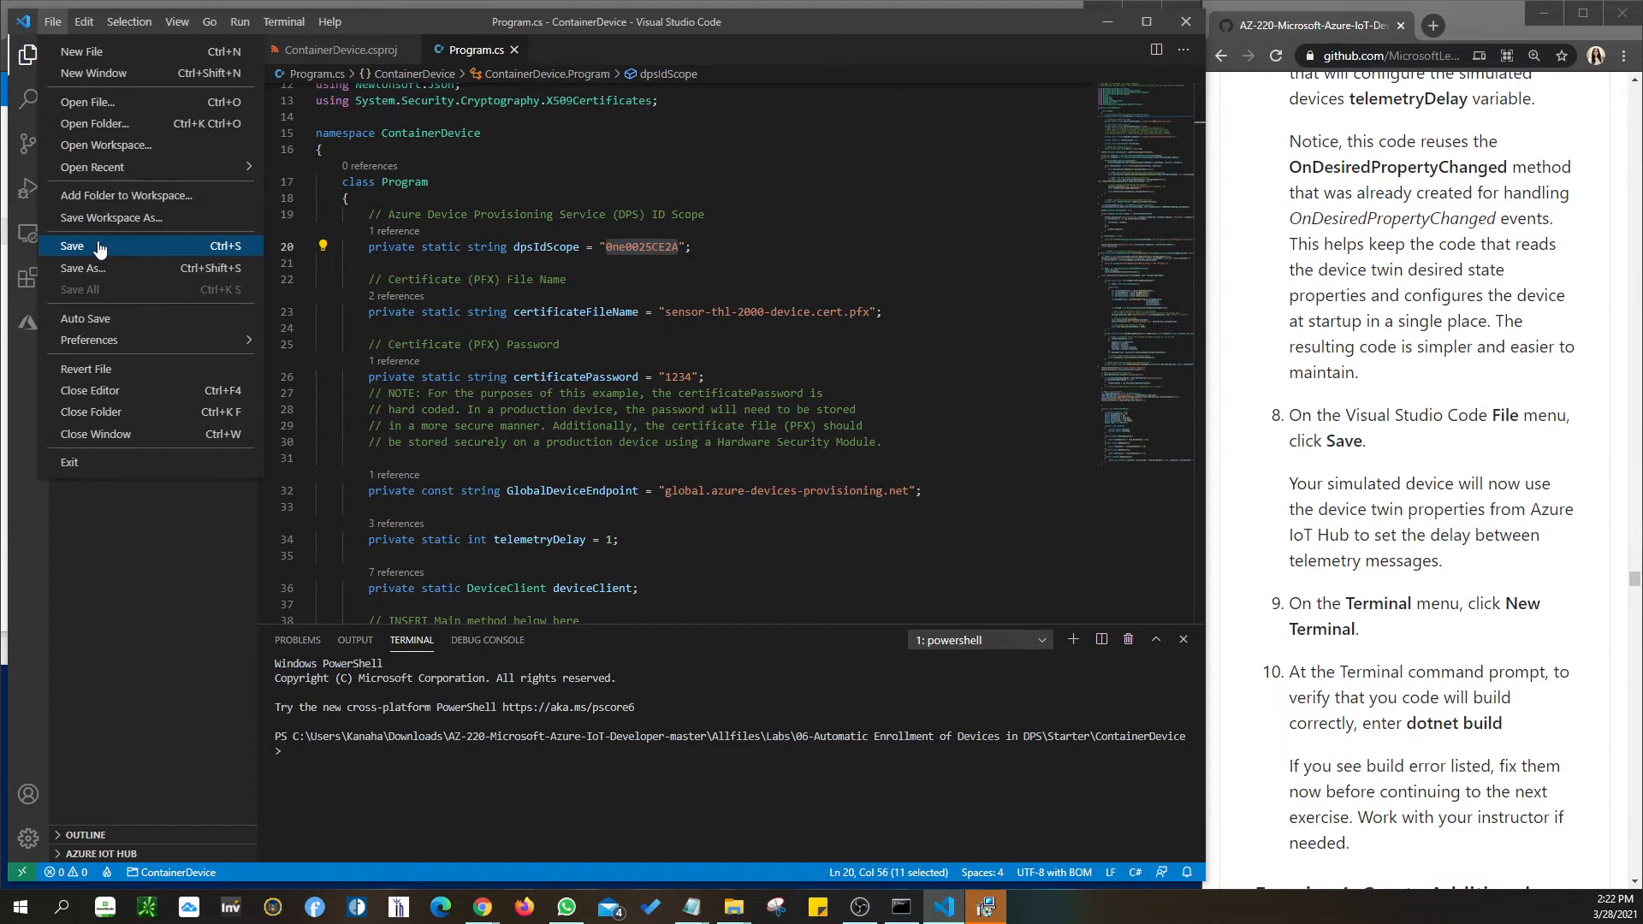
click(280, 22)
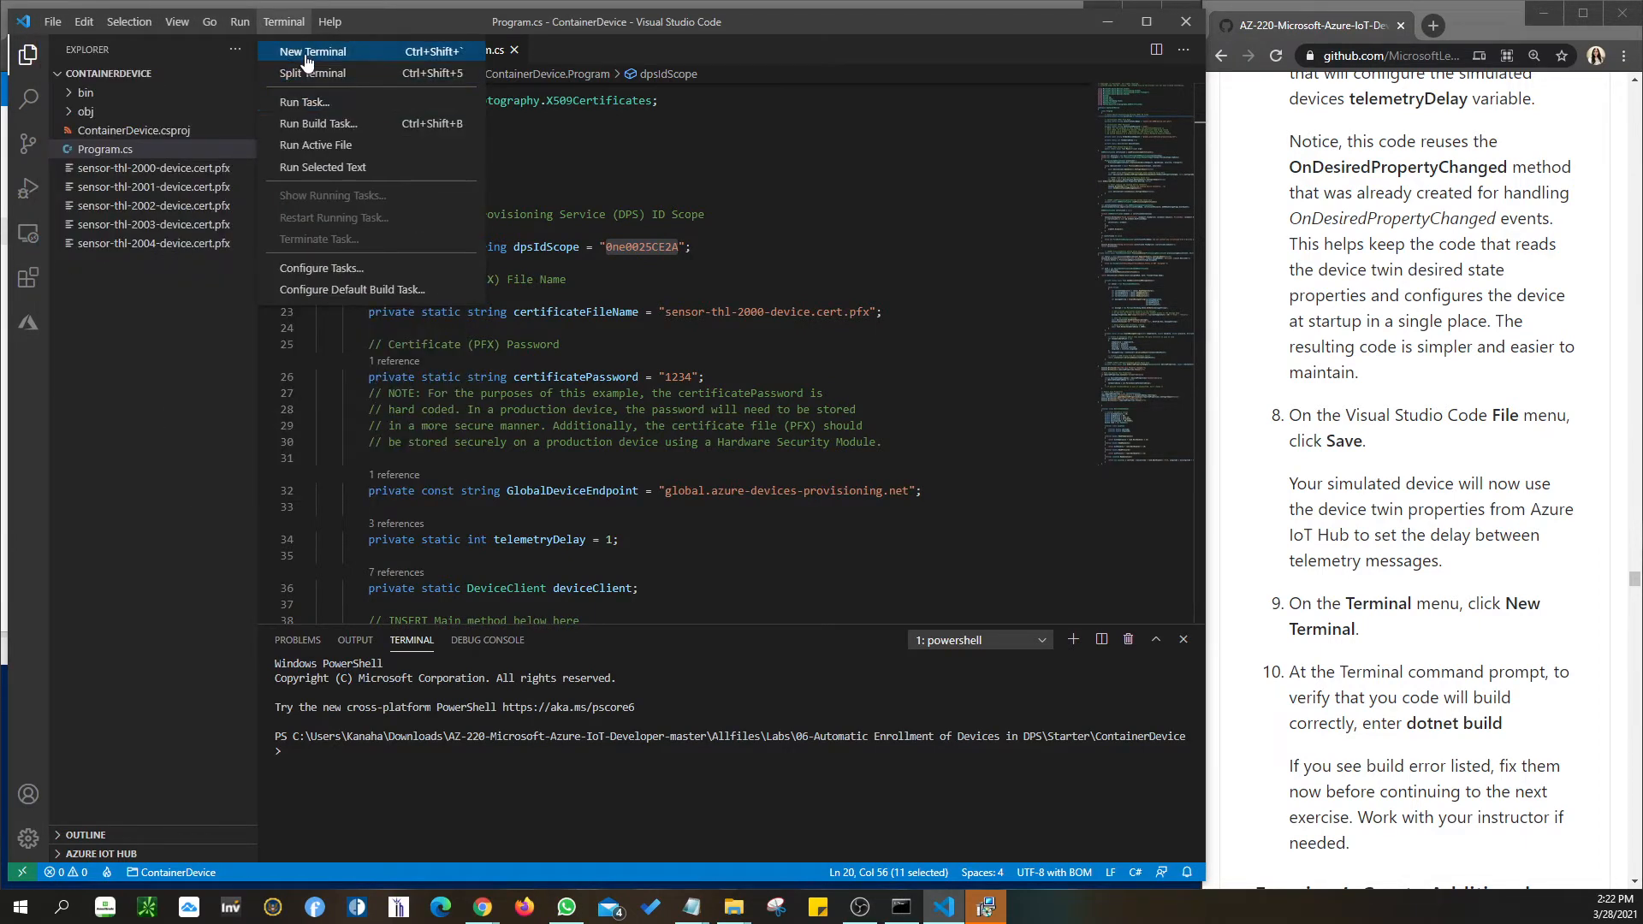
click(305, 54)
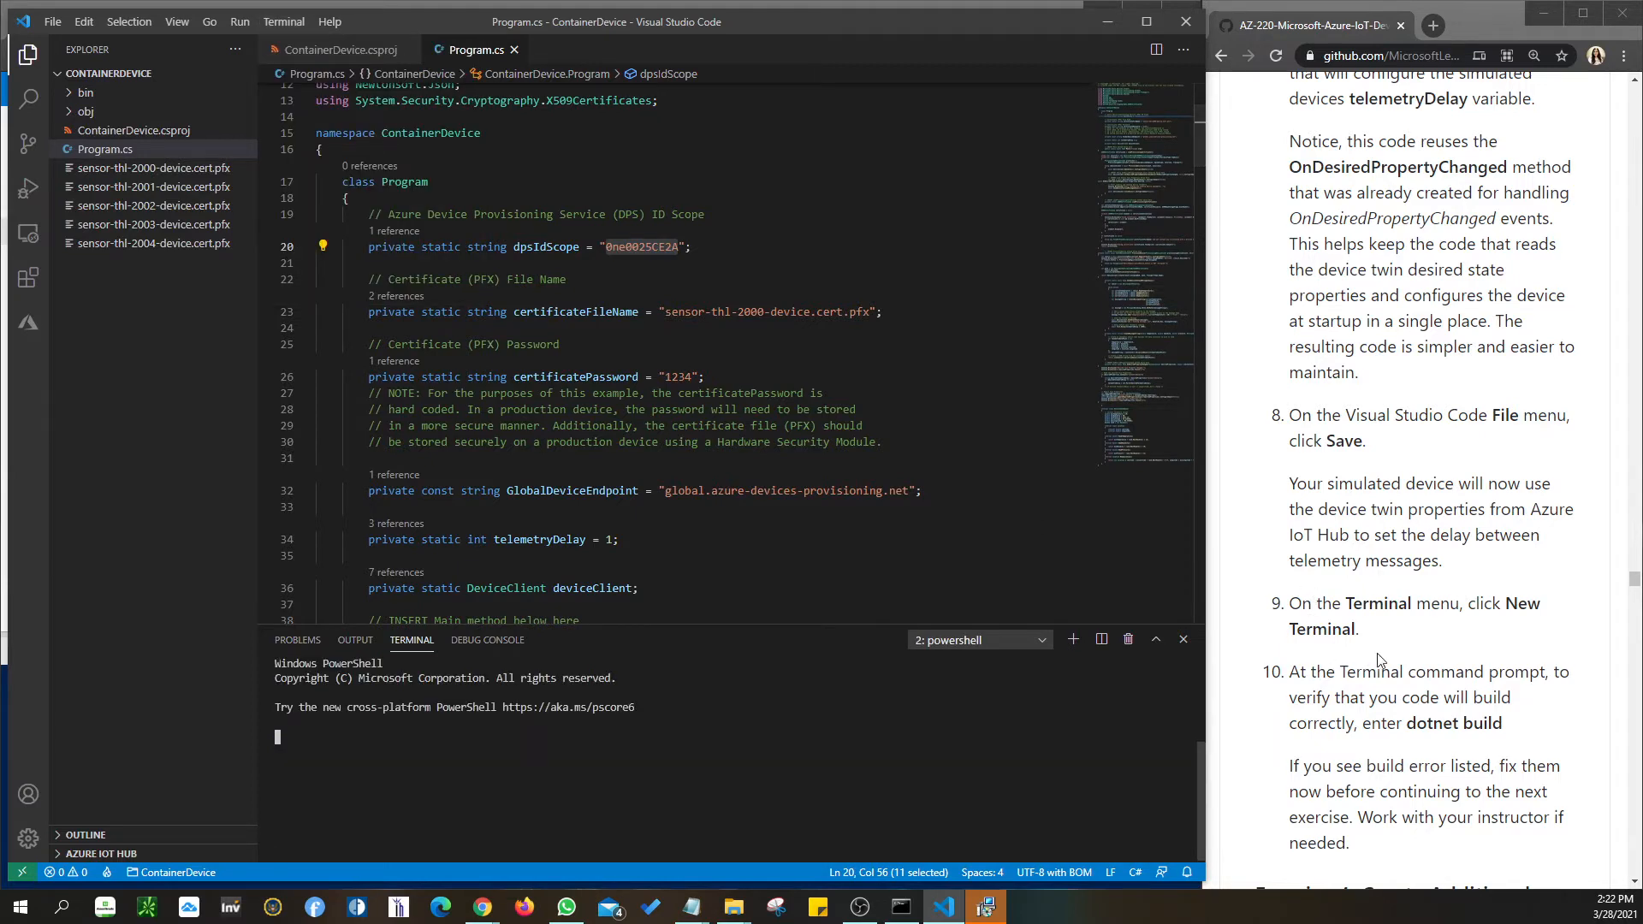
scroll(1380, 657, down, 2)
scroll(1380, 658, down, 1)
text(dotnet build)
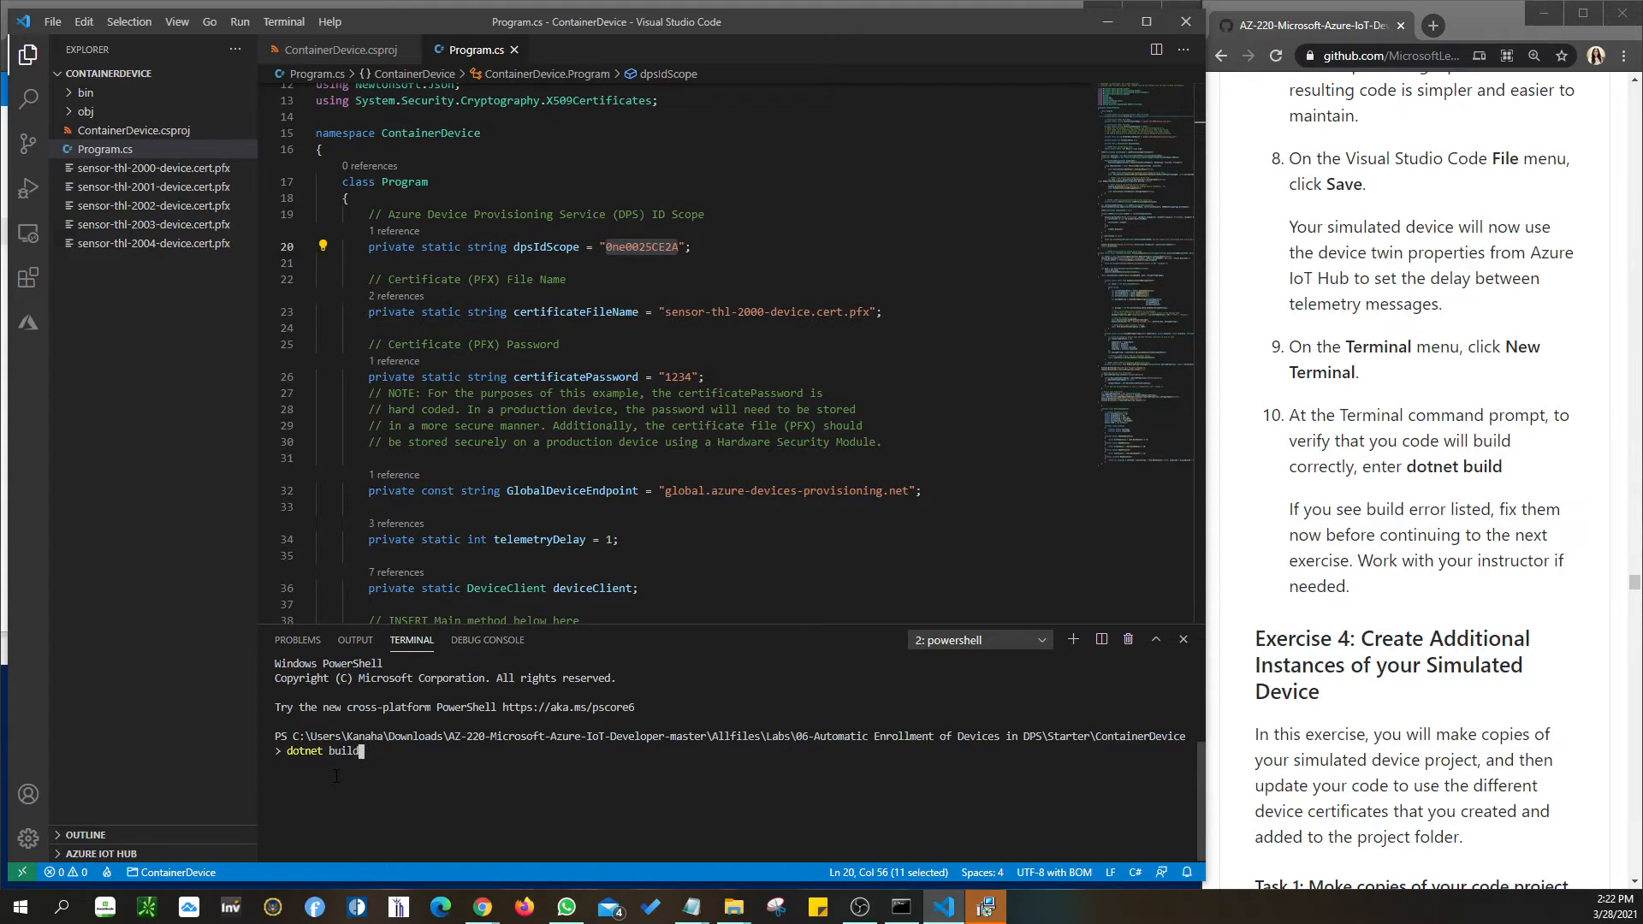
key(Return)
Read Exercise 4, Task 1 of the lab on making copies of the ContainerDevice project folder.
scroll(1534, 685, down, 5)
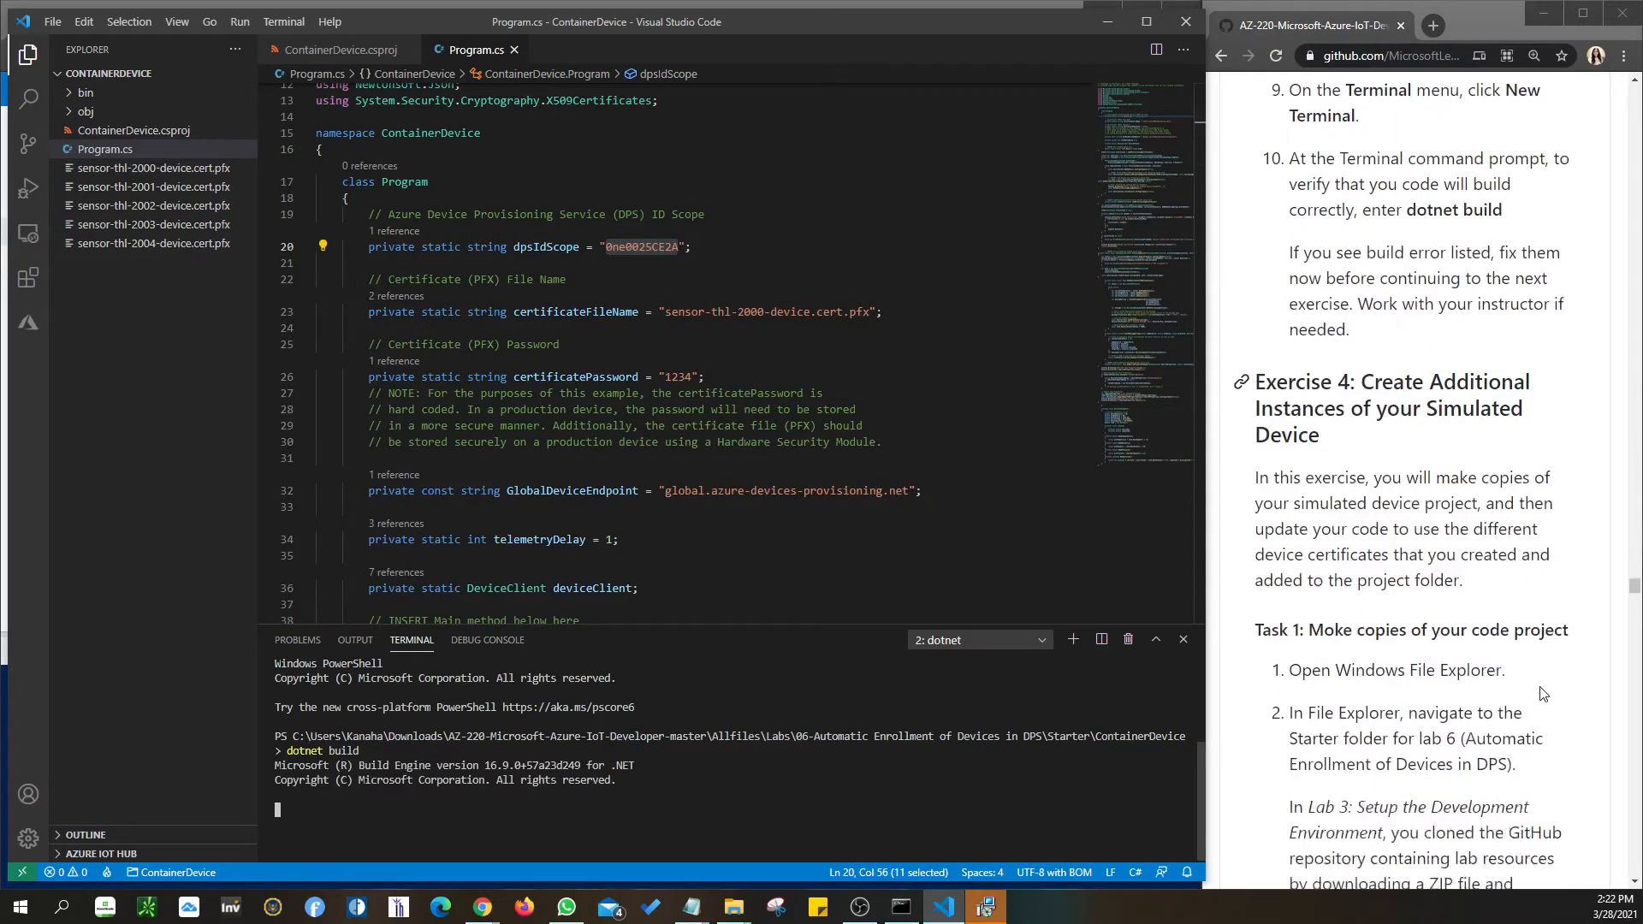
scroll(1498, 637, down, 3)
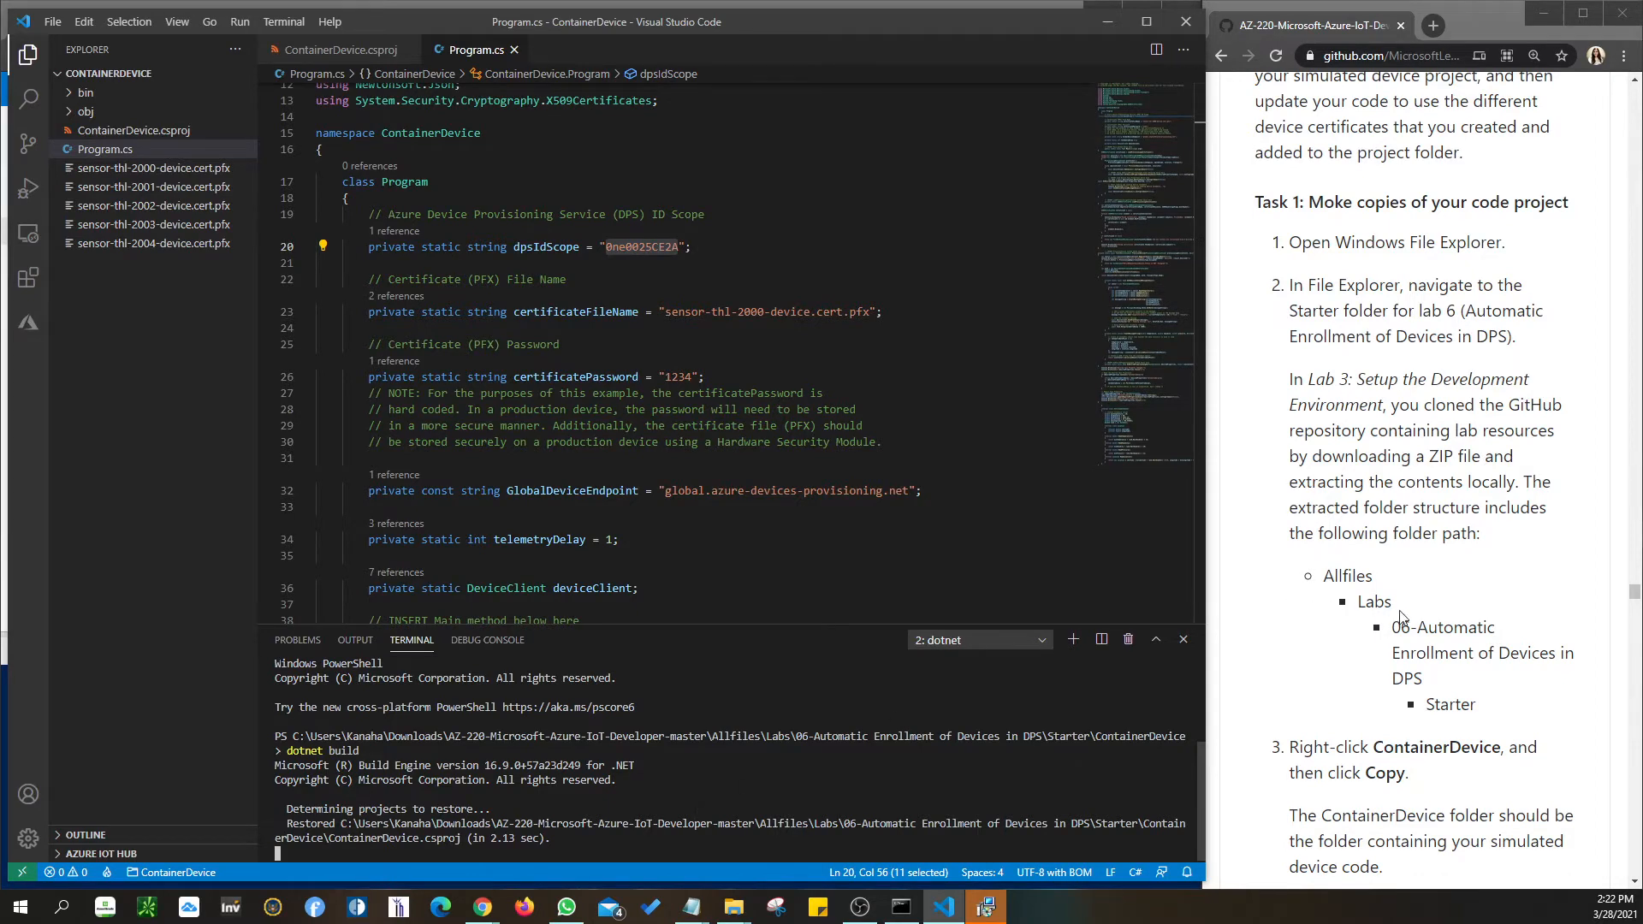
scroll(1427, 602, down, 1)
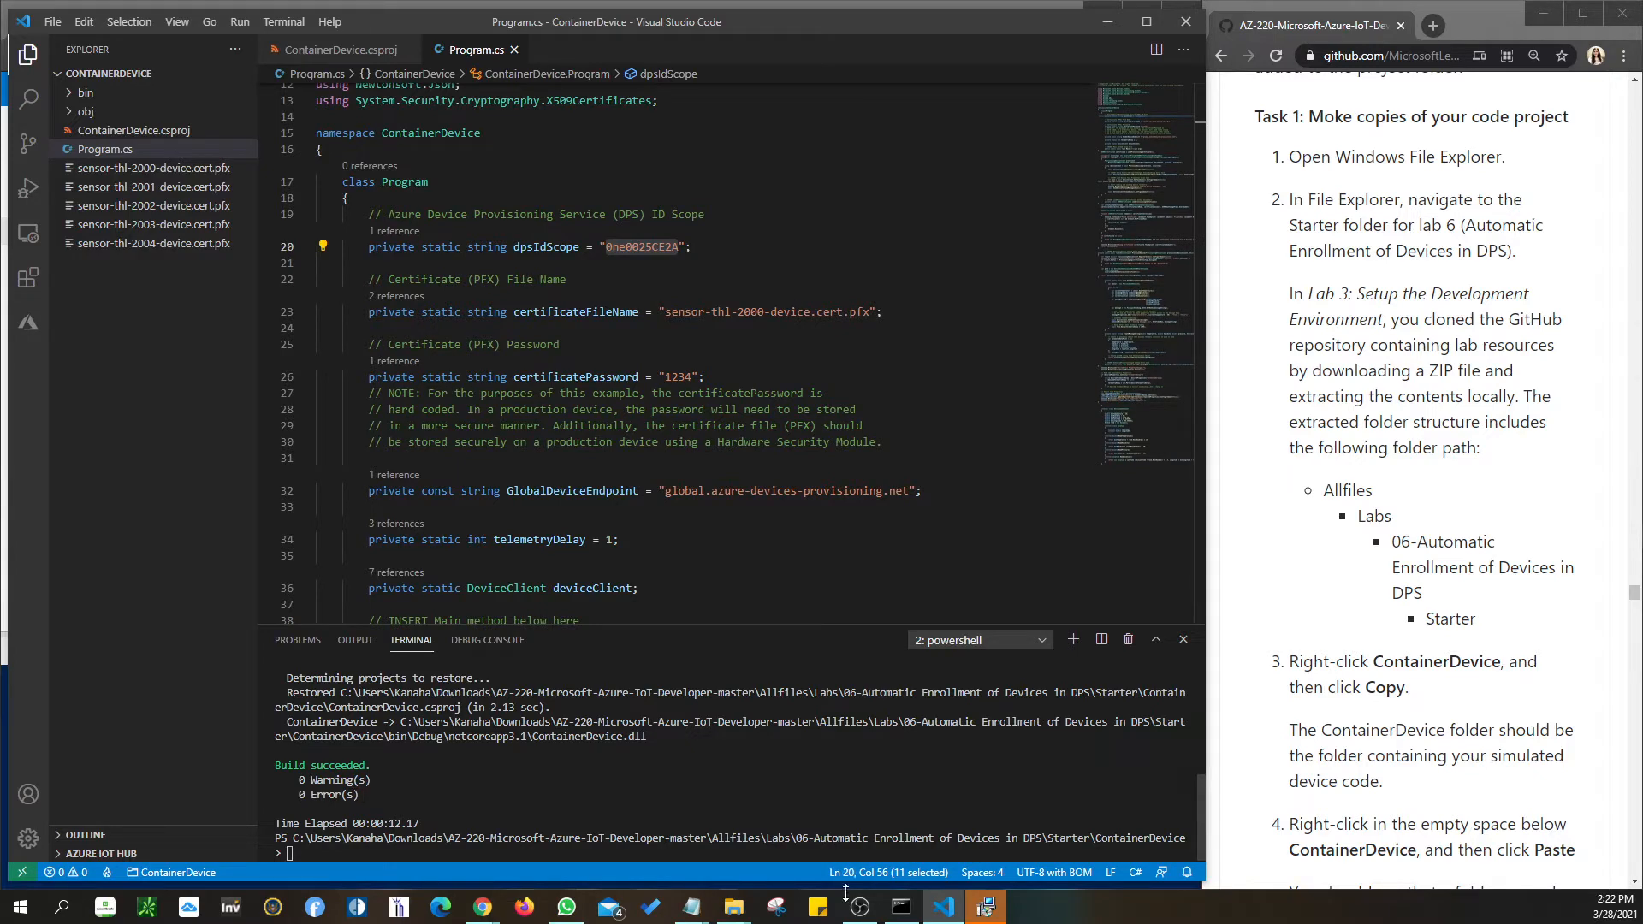
mouse_move(734, 907)
mouse_move(839, 828)
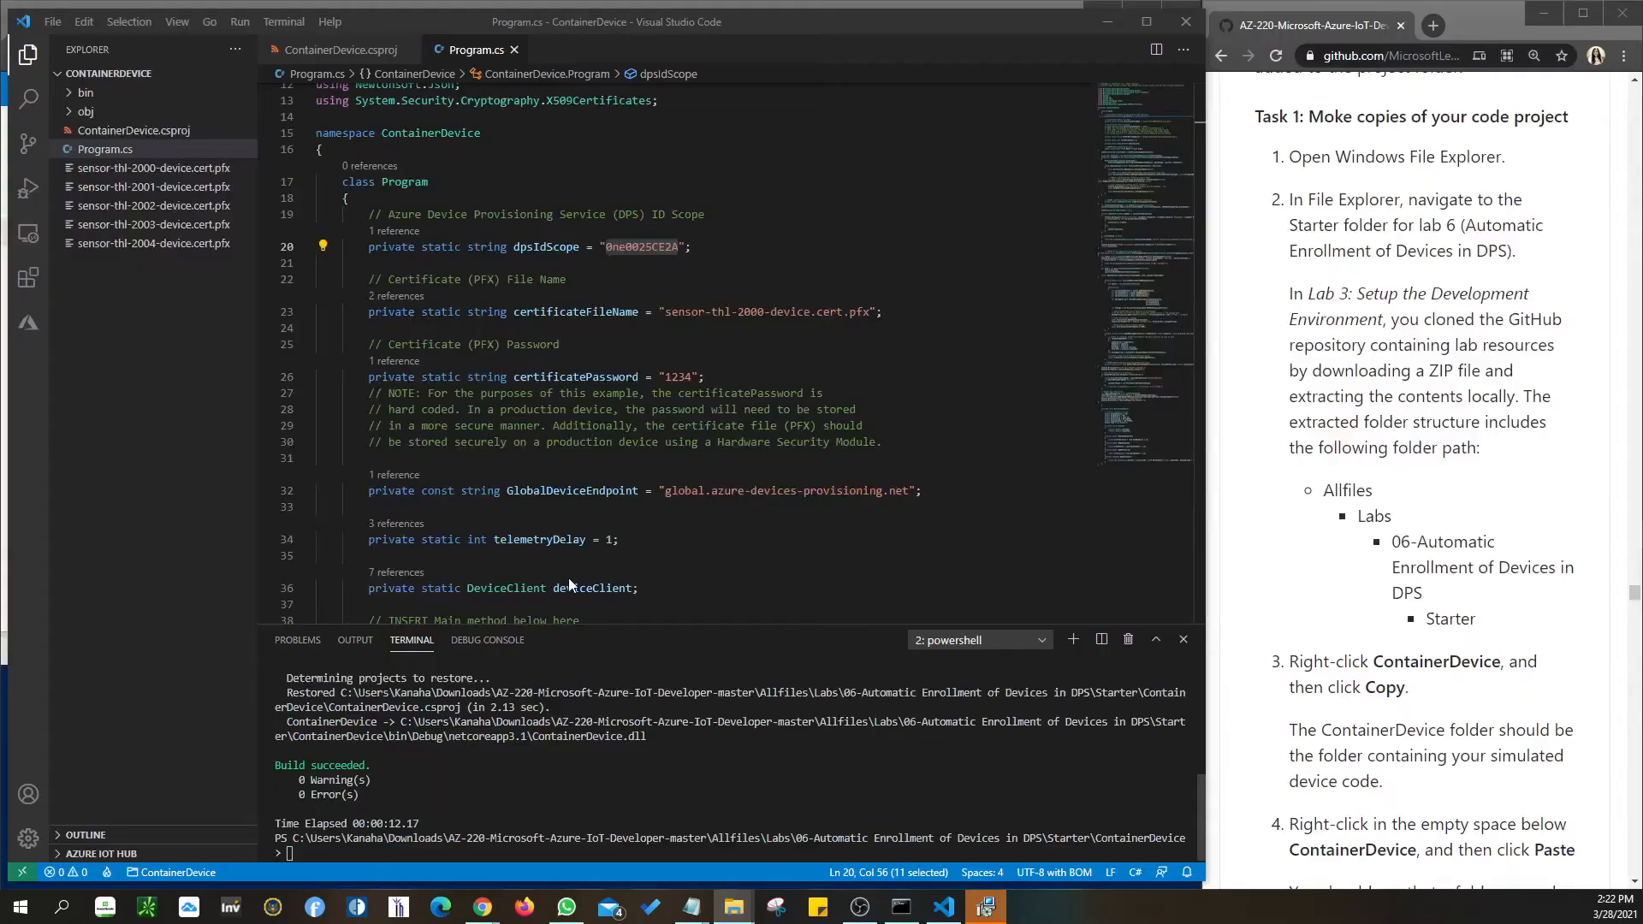
drag(0, 226, 733, 179)
click(669, 226)
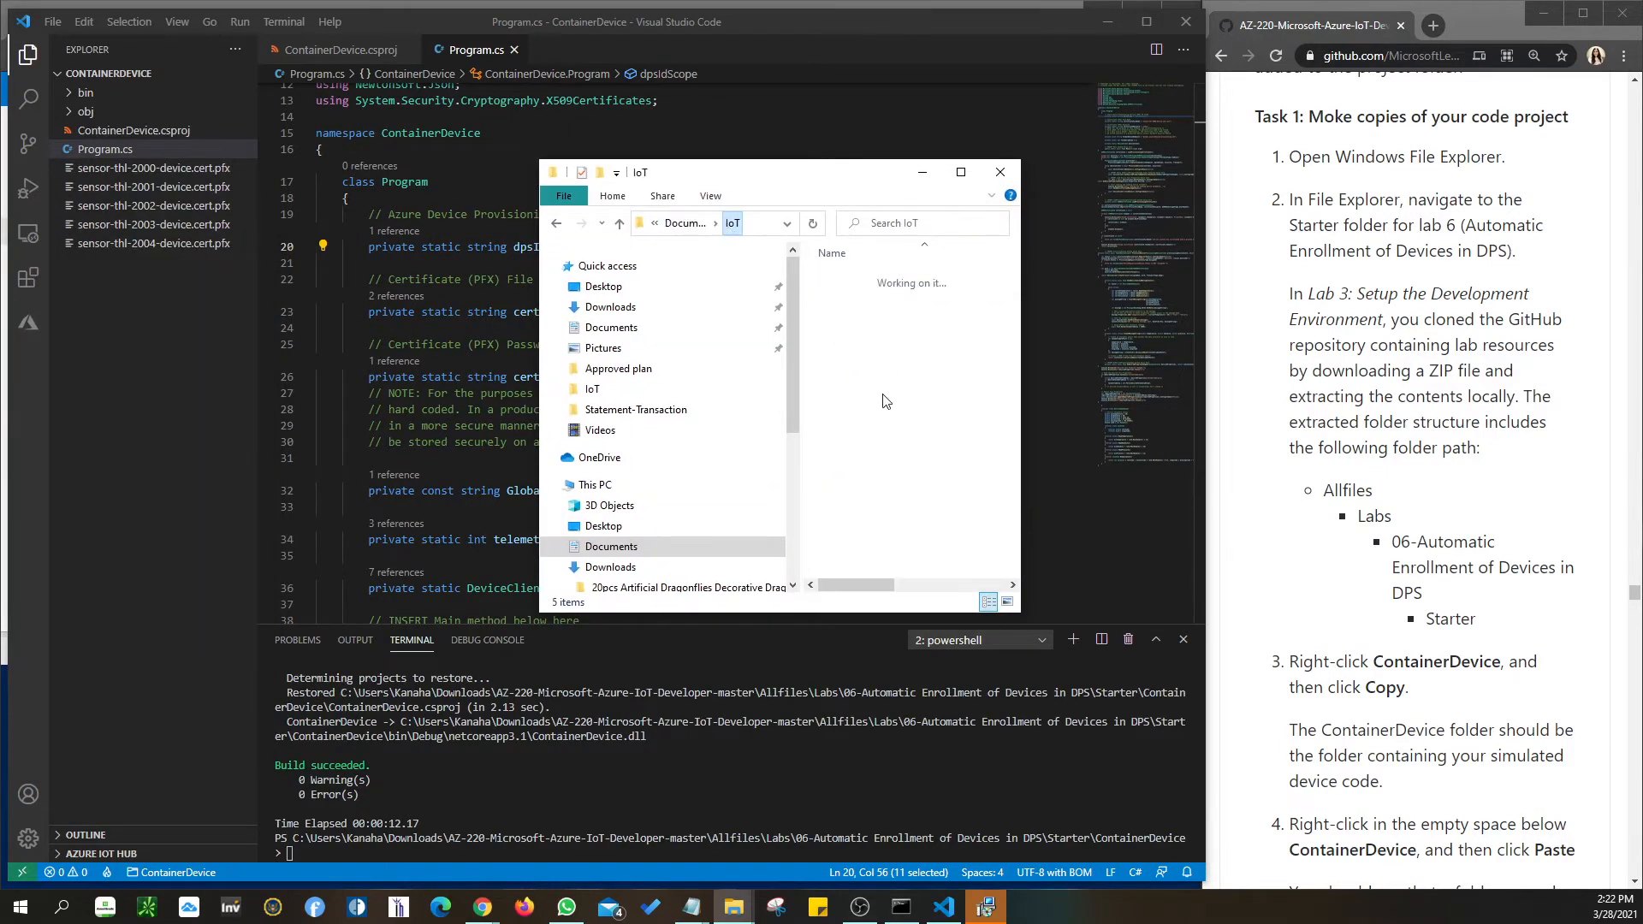
drag(866, 181, 634, 167)
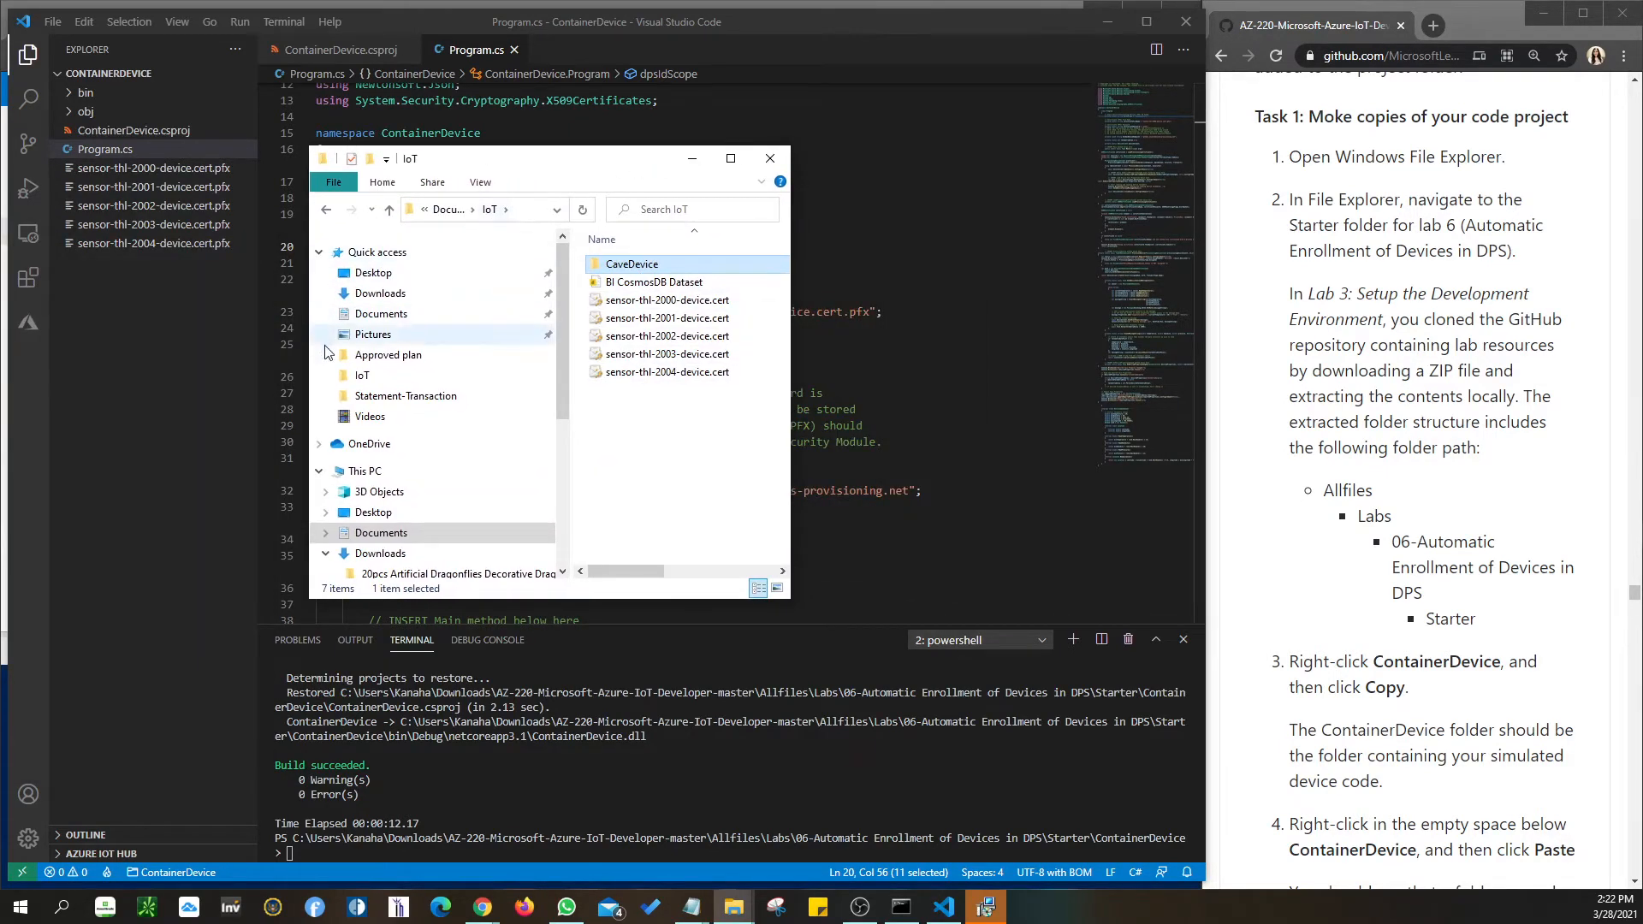
click(691, 158)
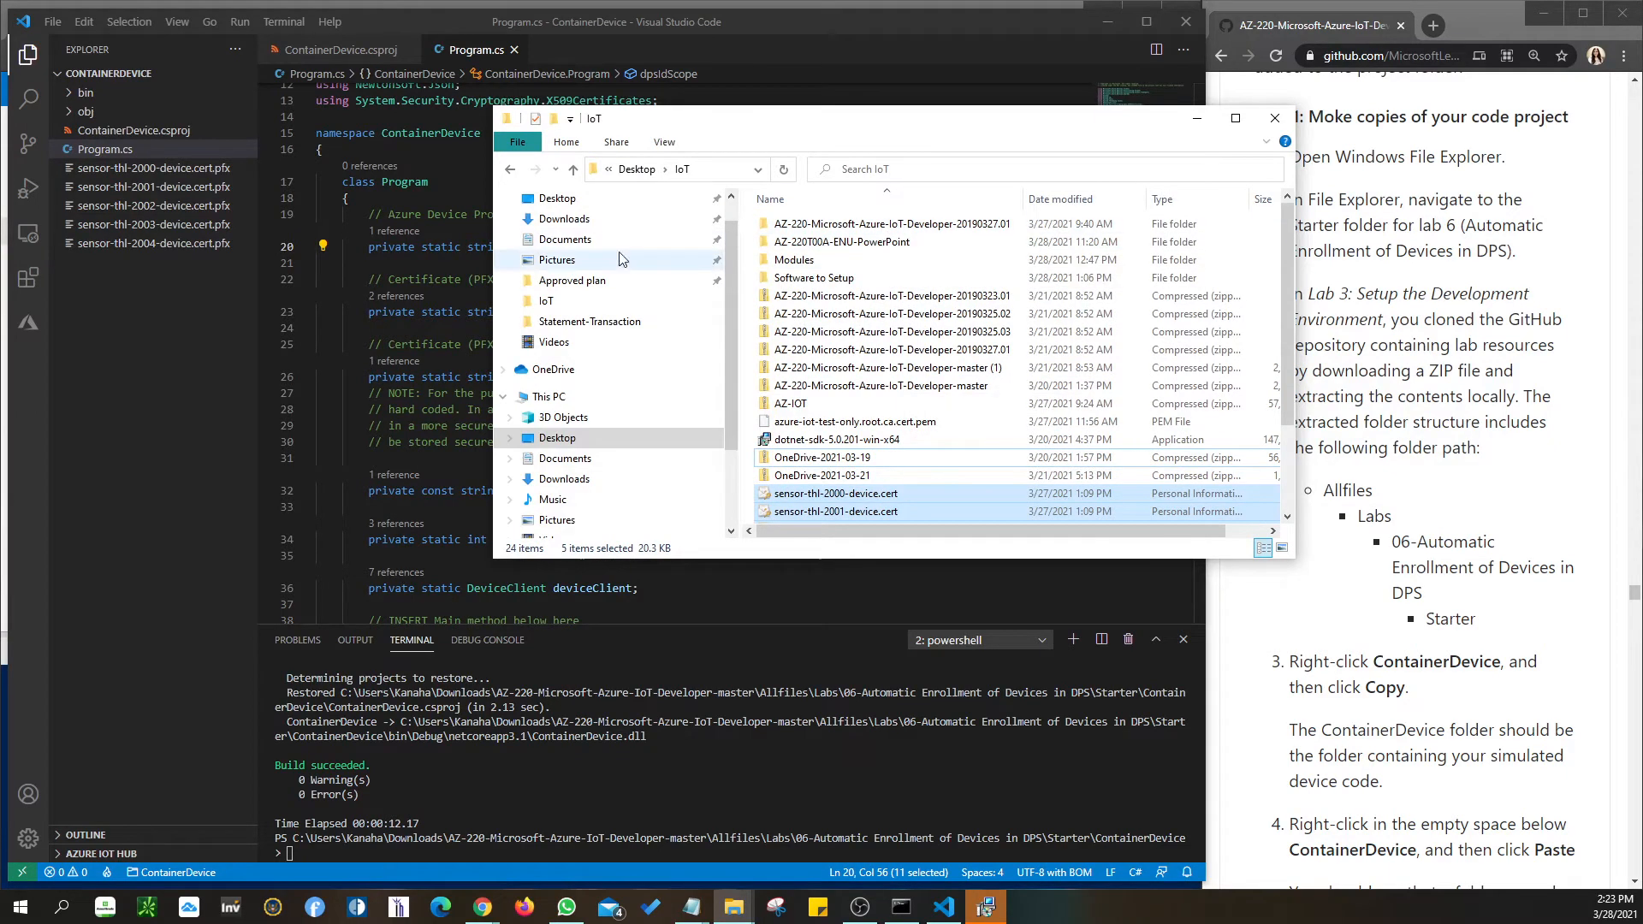
In File Explorer, open Downloads, AZ-220-Microsoft-Azure-IoT-Developer-master, Allfiles, Labs, 06-Automatic Enrollment of Devices in DPS, and its Starter folder.
click(566, 220)
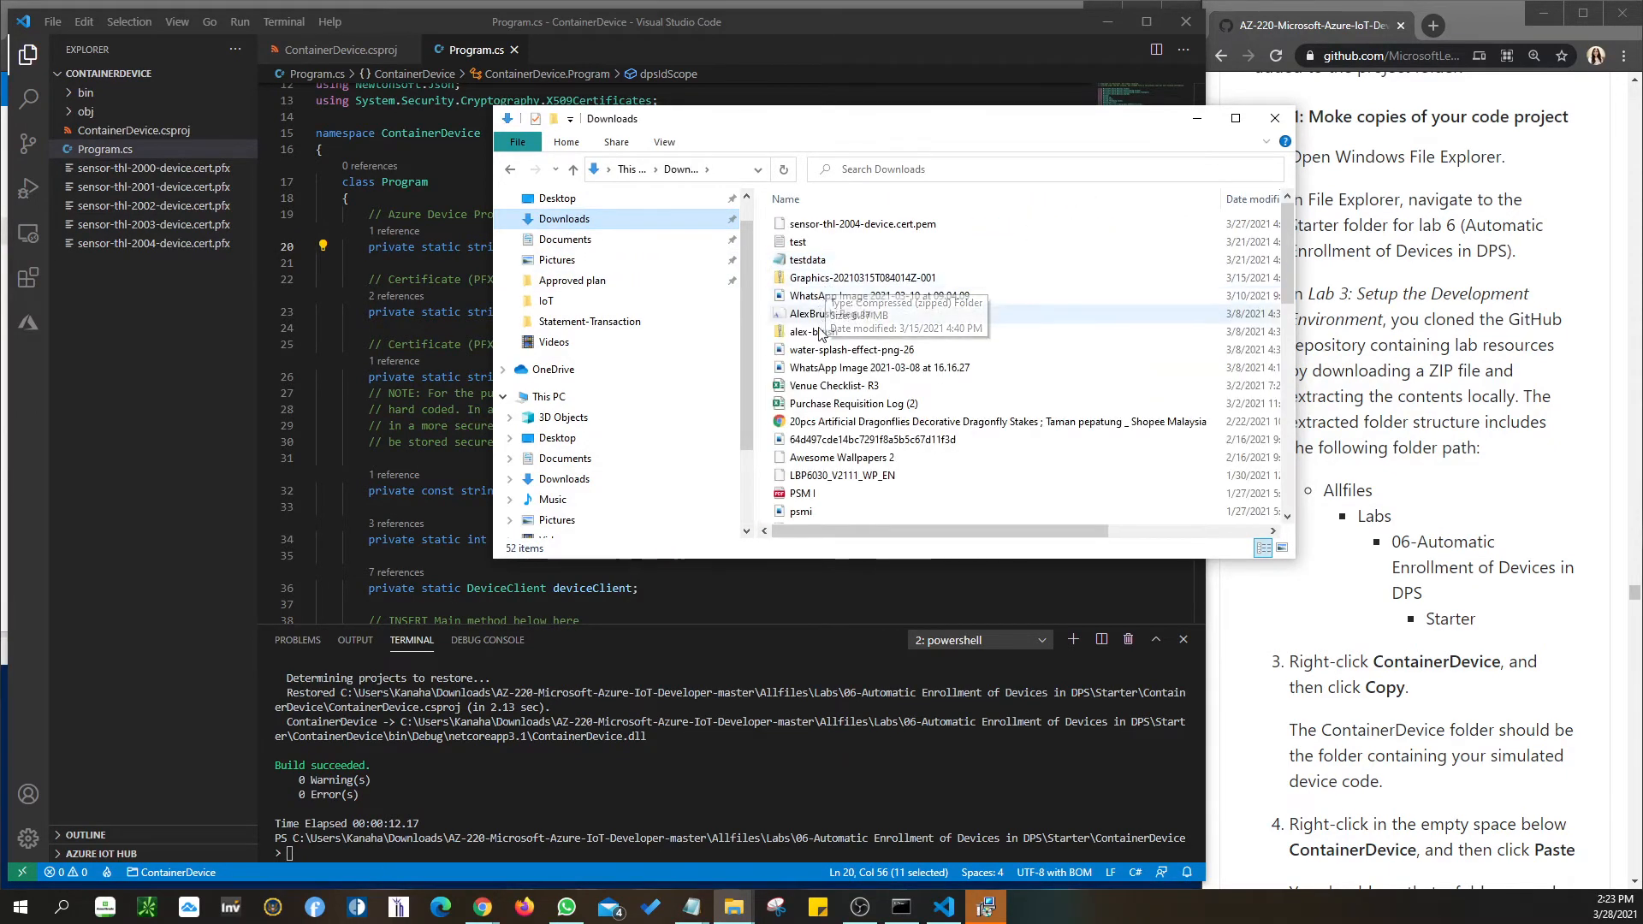
scroll(824, 394, down, 11)
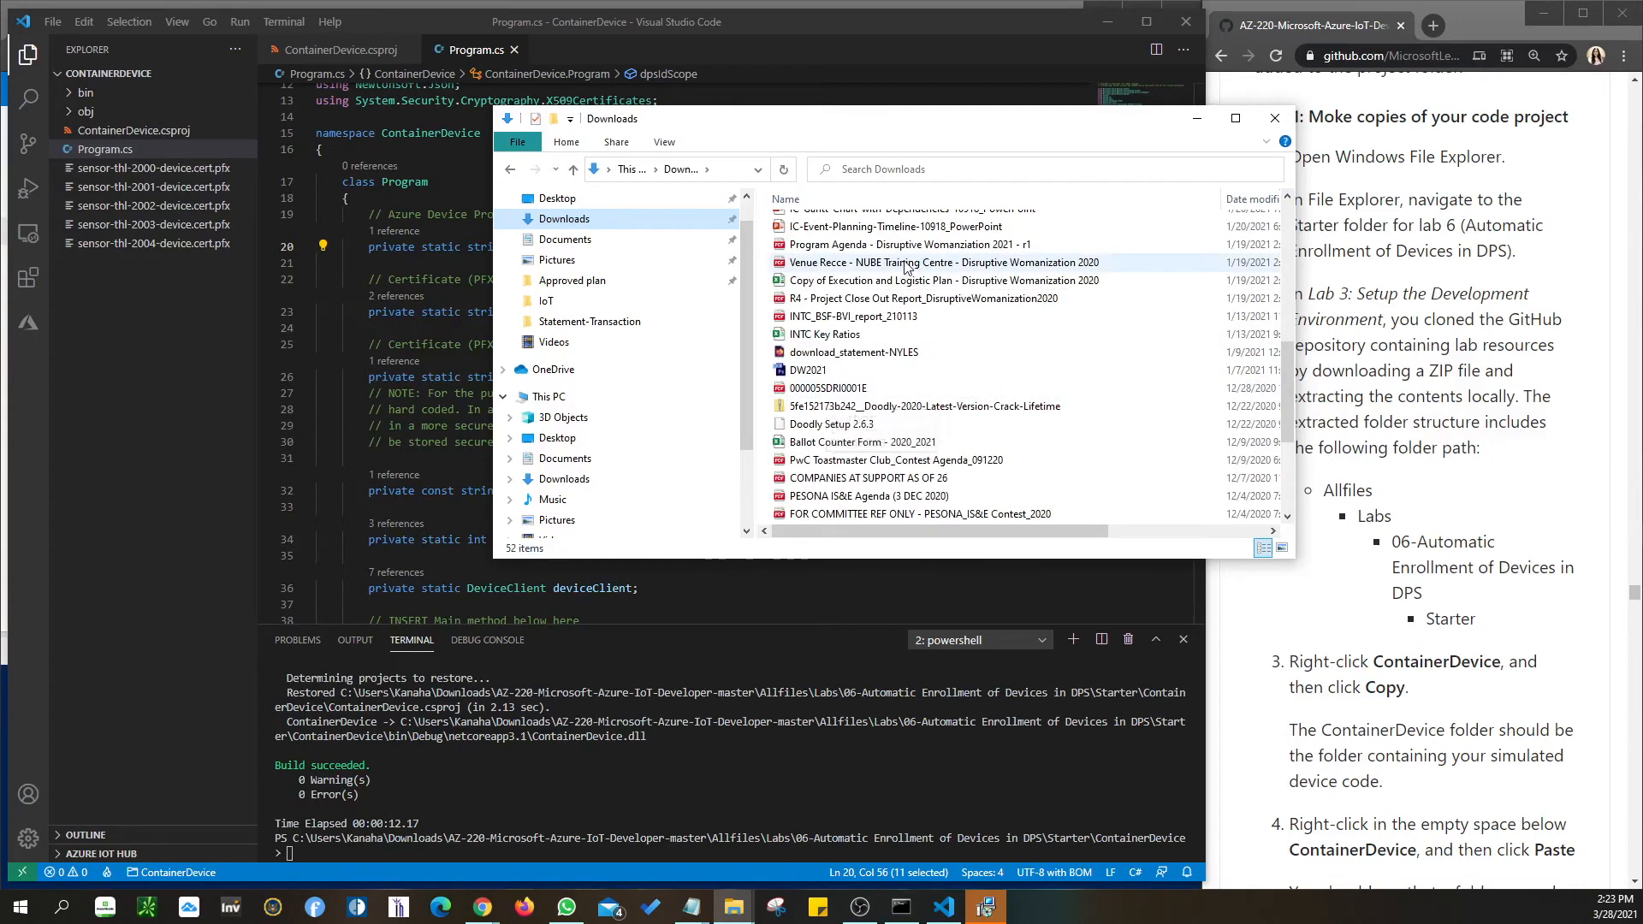
double_click(864, 460)
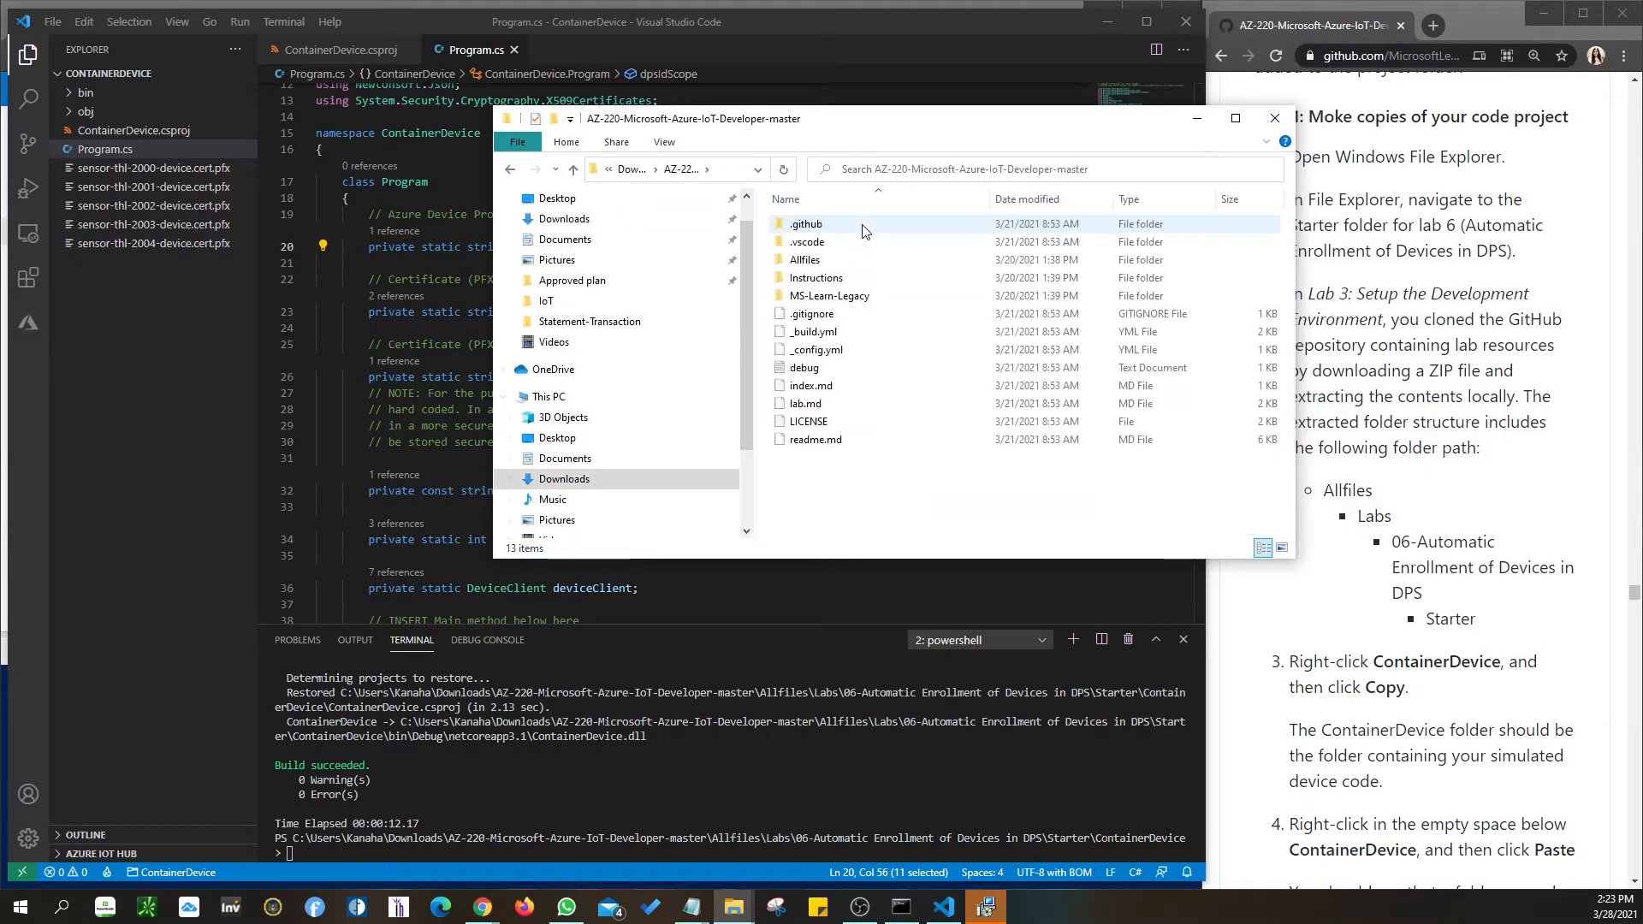
click(819, 262)
double_click(820, 262)
click(826, 245)
double_click(826, 245)
click(859, 319)
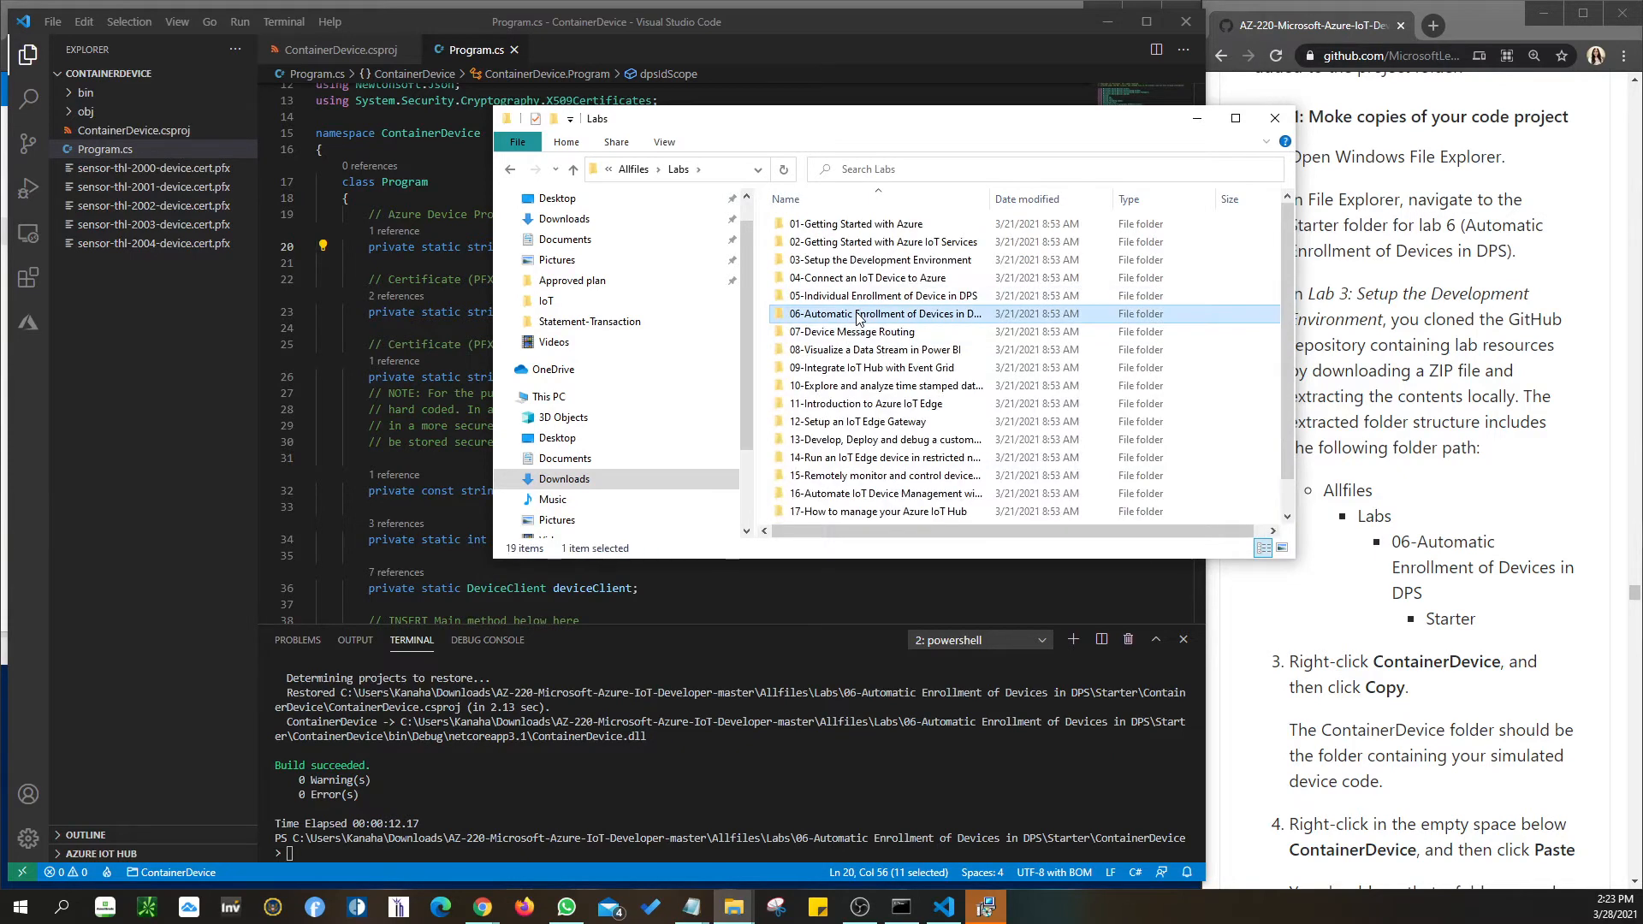
double_click(859, 319)
click(825, 261)
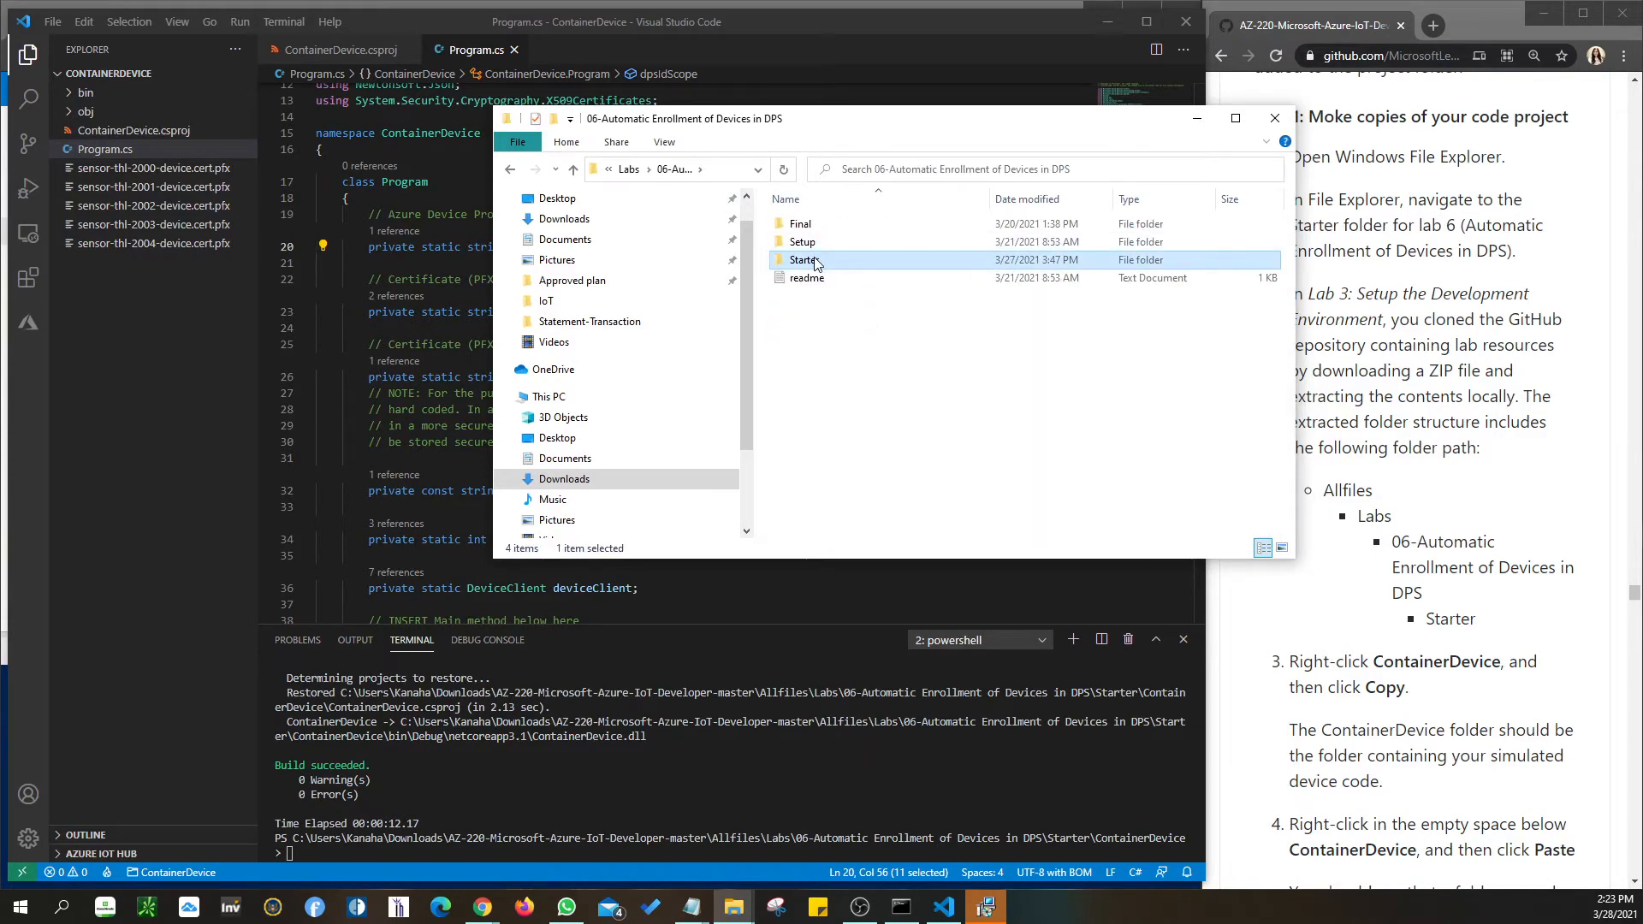
double_click(824, 261)
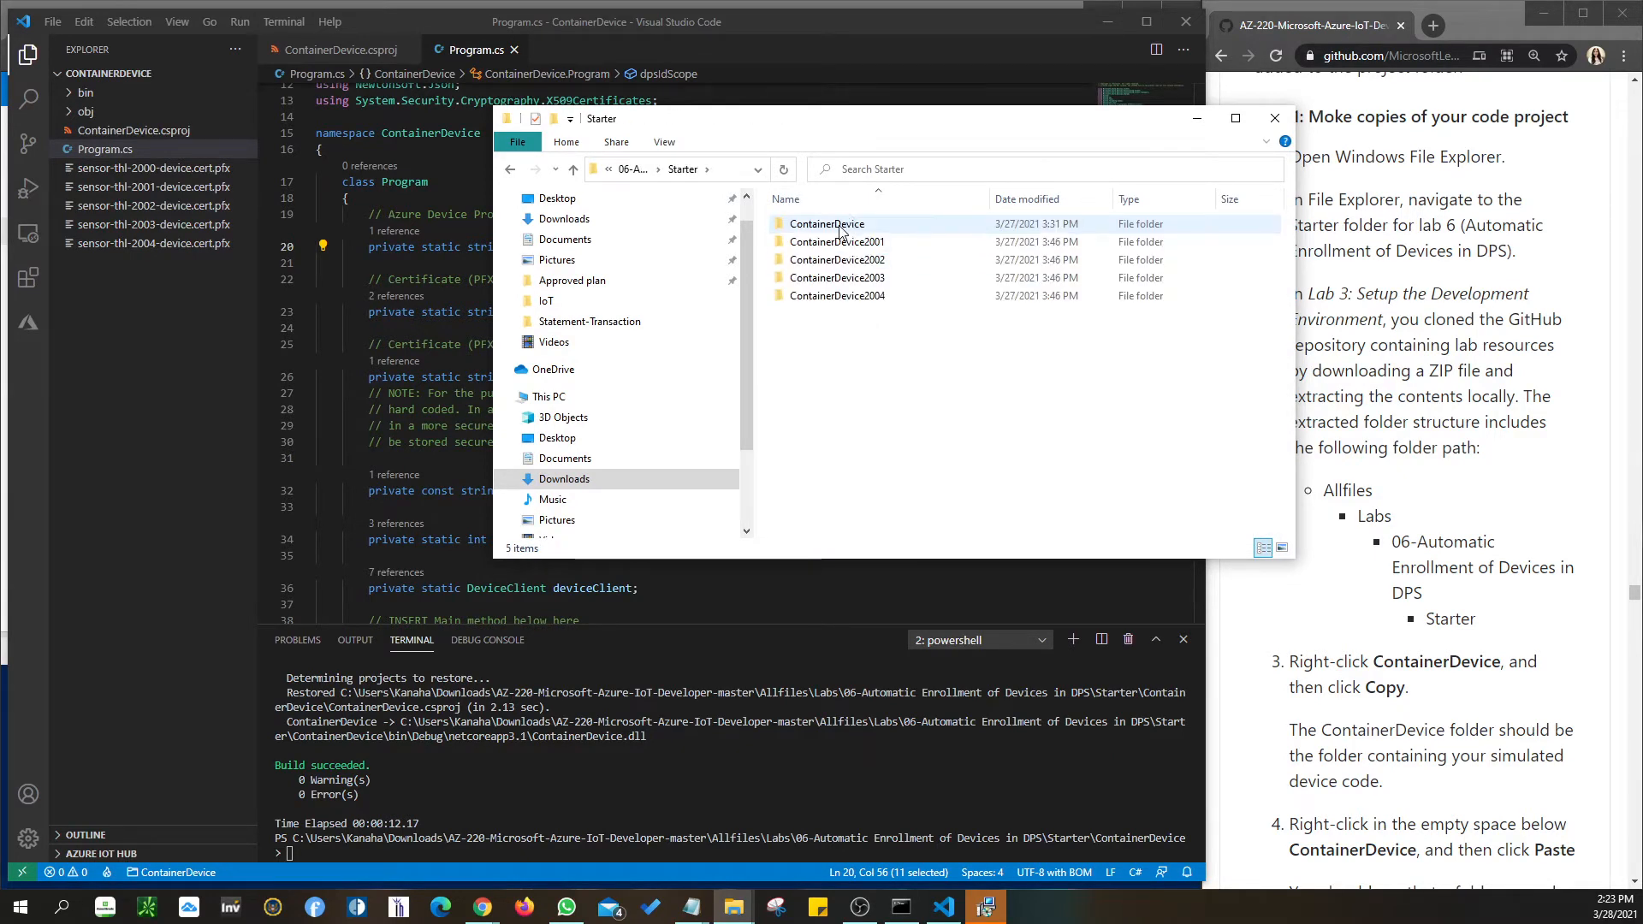
Copy the ContainerDevice folder and paste the duplicate into the same Starter folder.
click(841, 229)
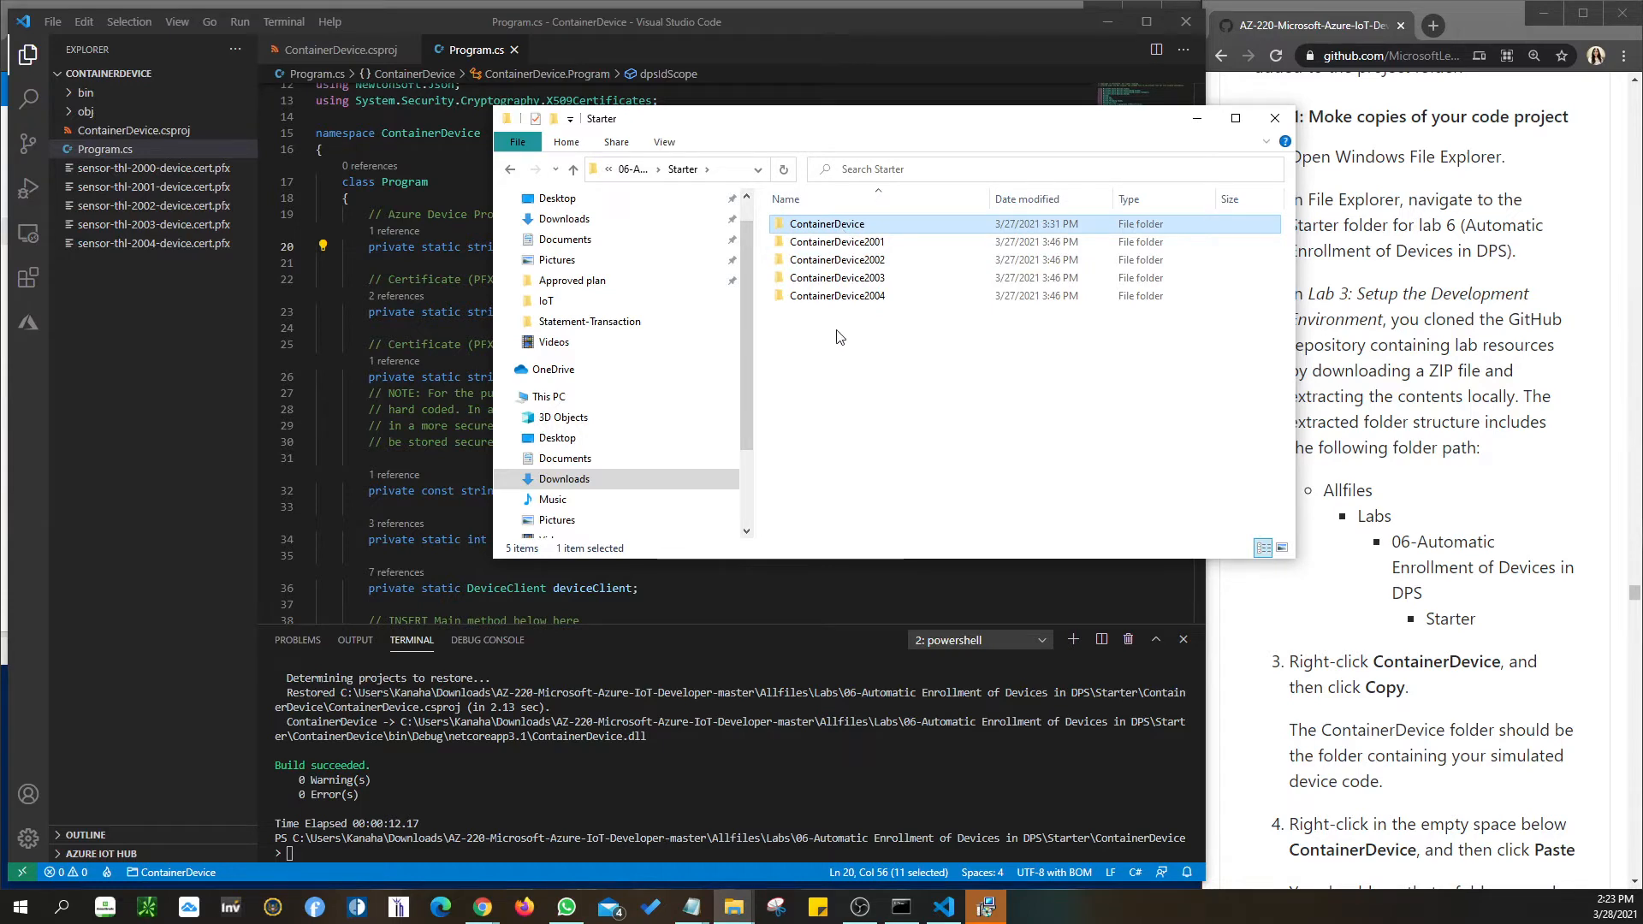
right_click(835, 223)
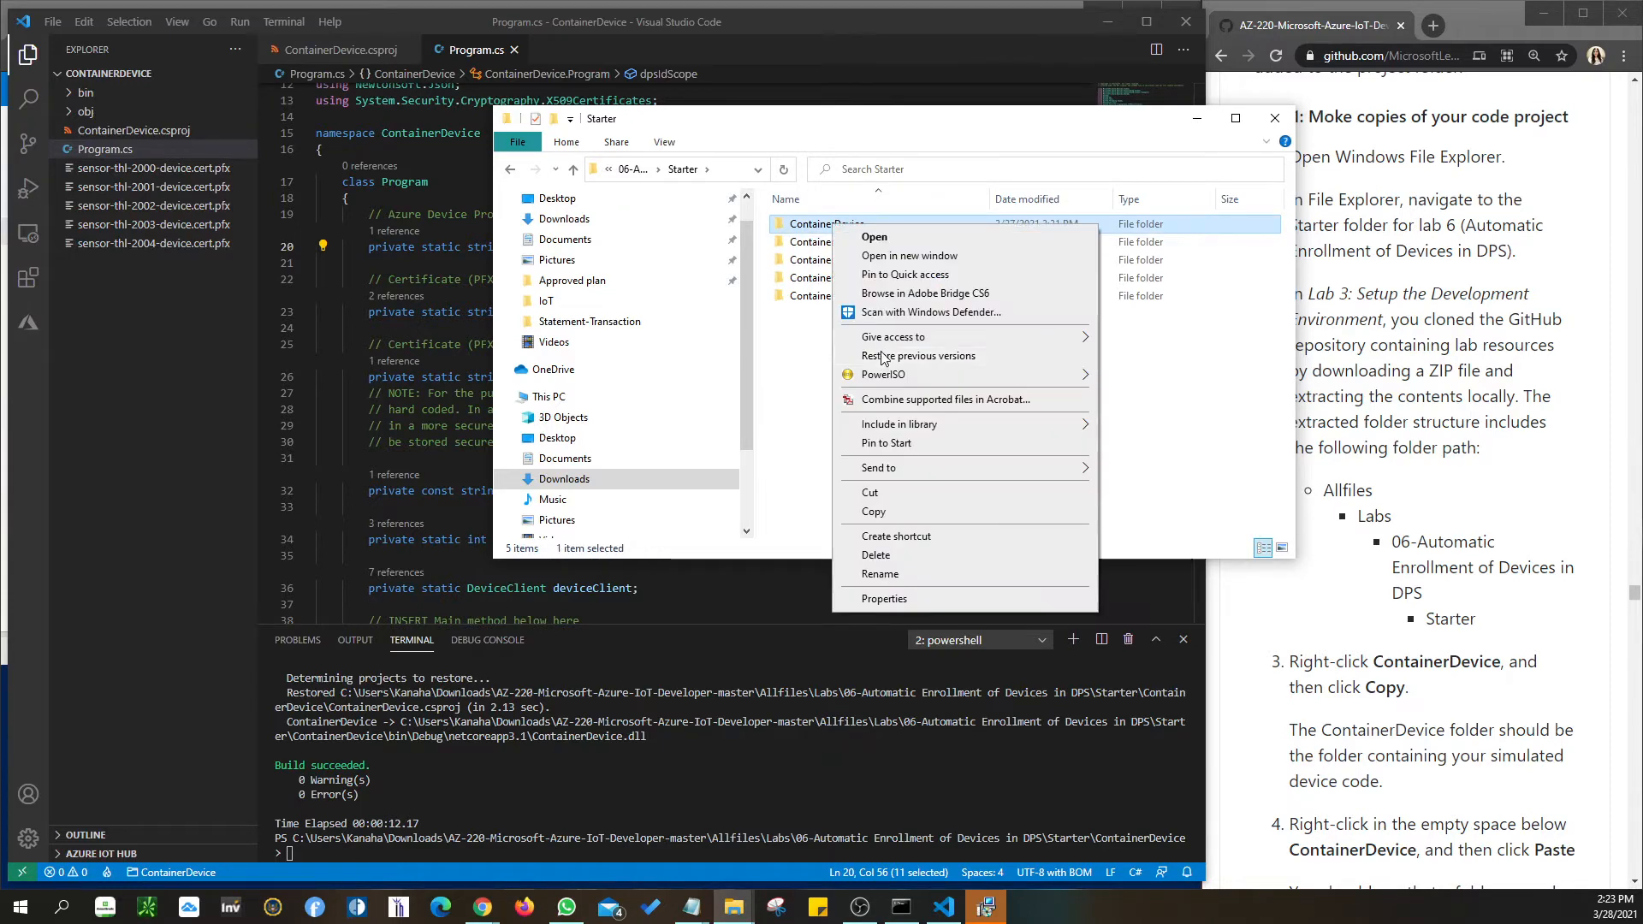
click(877, 513)
click(845, 418)
right_click(843, 404)
click(899, 520)
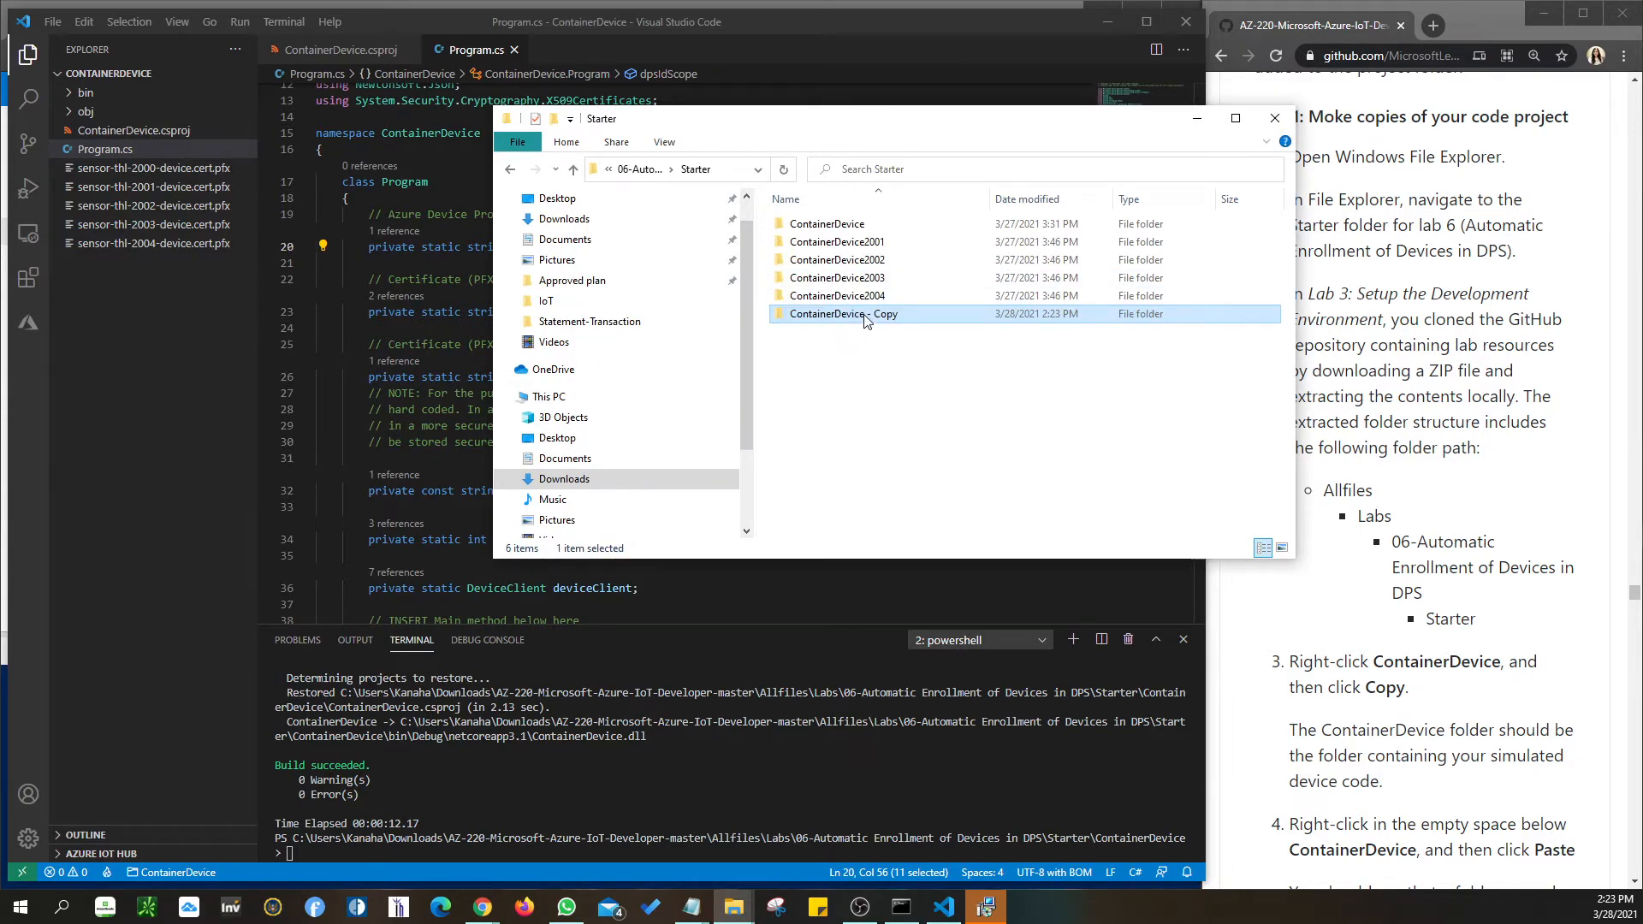
Read lab steps 3 to 6 of Task 1 and highlight the folder names ContainerDevice2001 through ContainerDevice2004.
click(1460, 698)
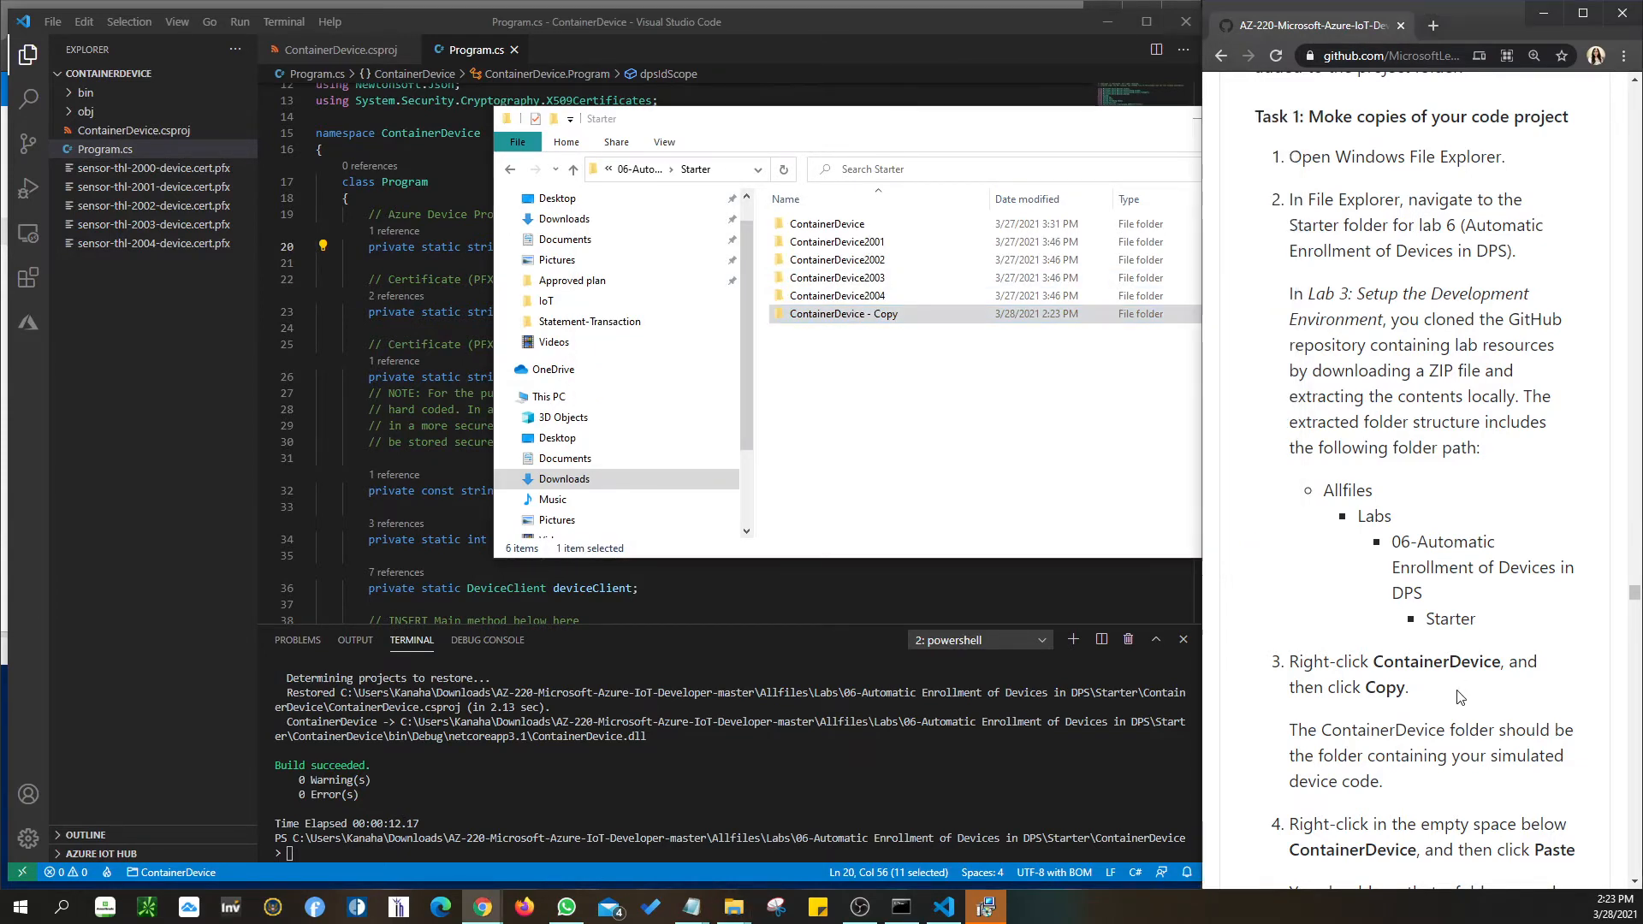
scroll(1460, 697, down, 4)
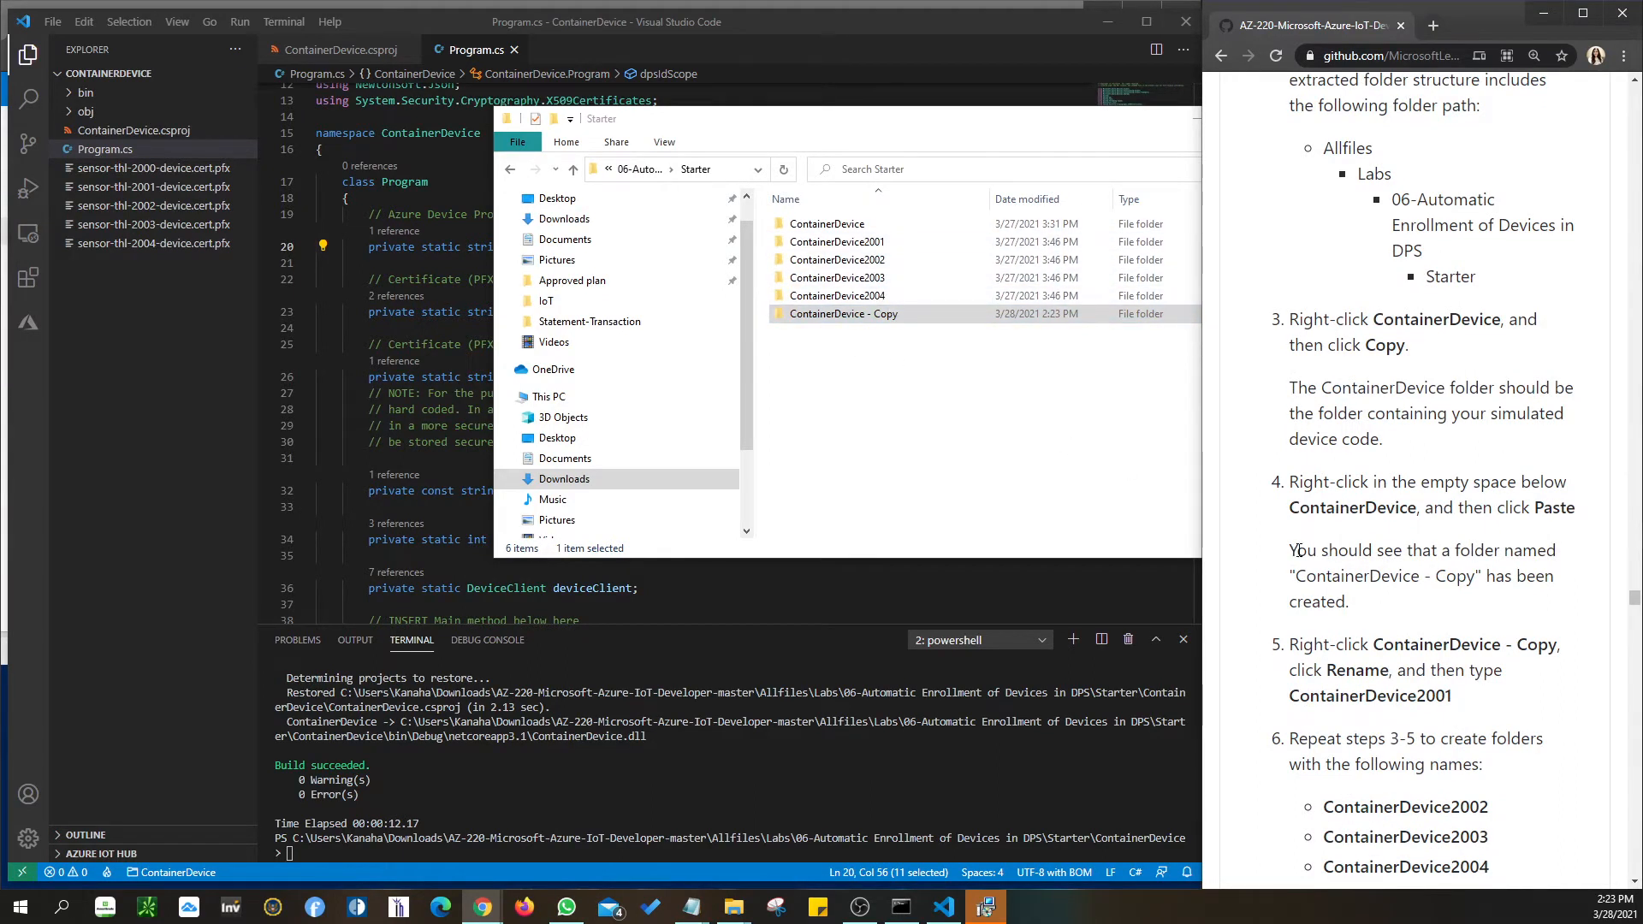
scroll(1493, 592, down, 2)
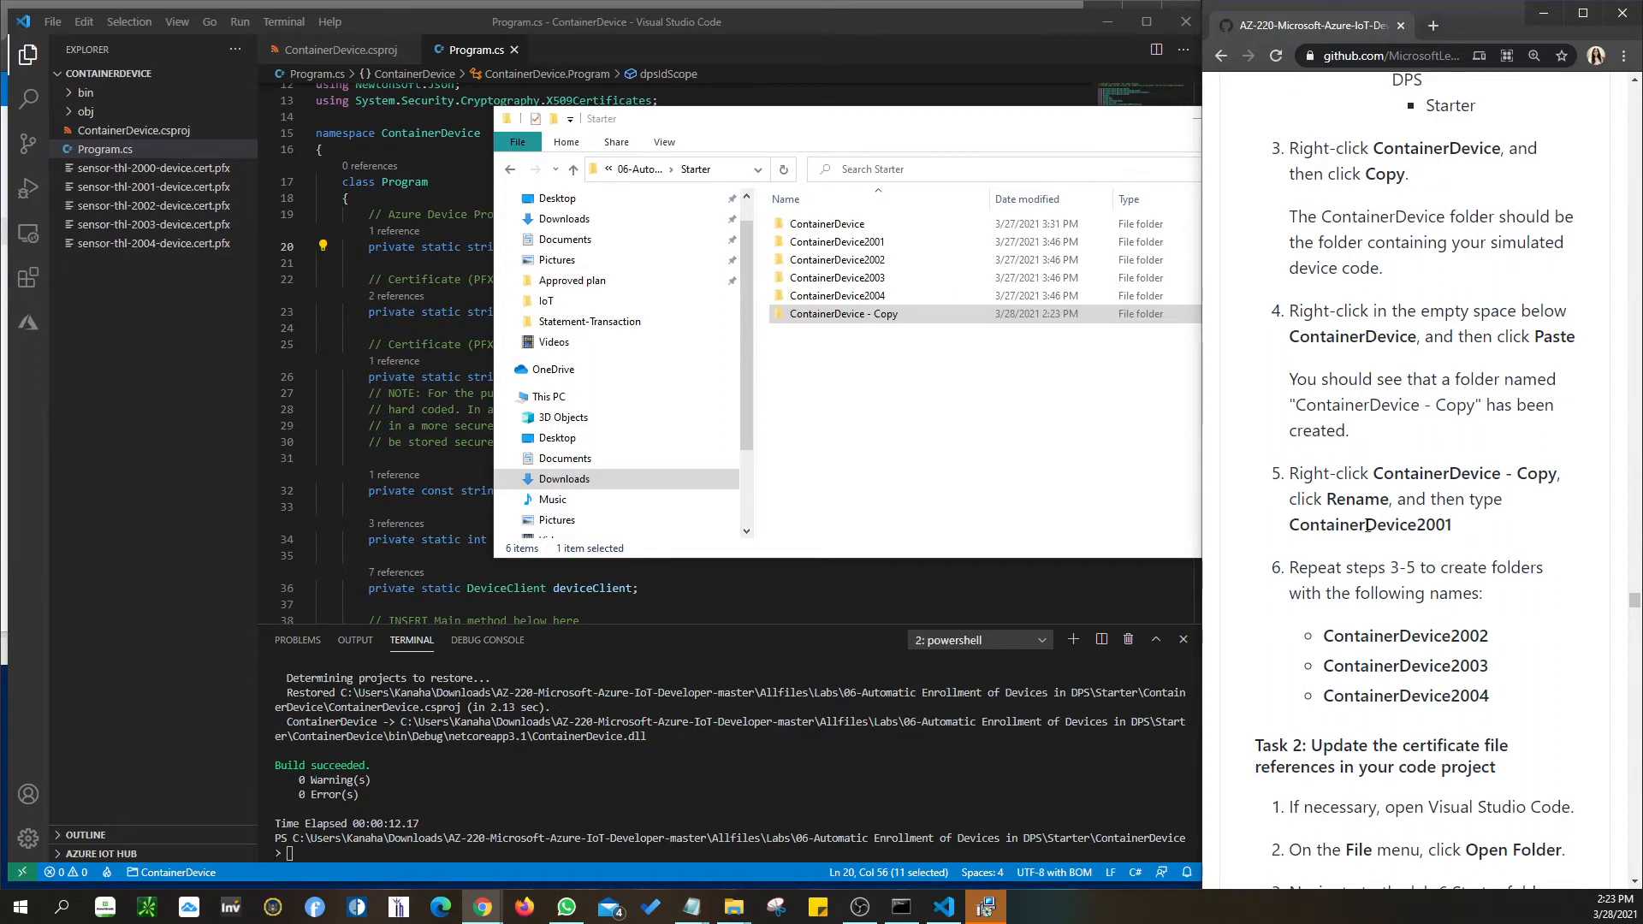
drag(1463, 534, 1287, 530)
drag(1526, 640, 1335, 633)
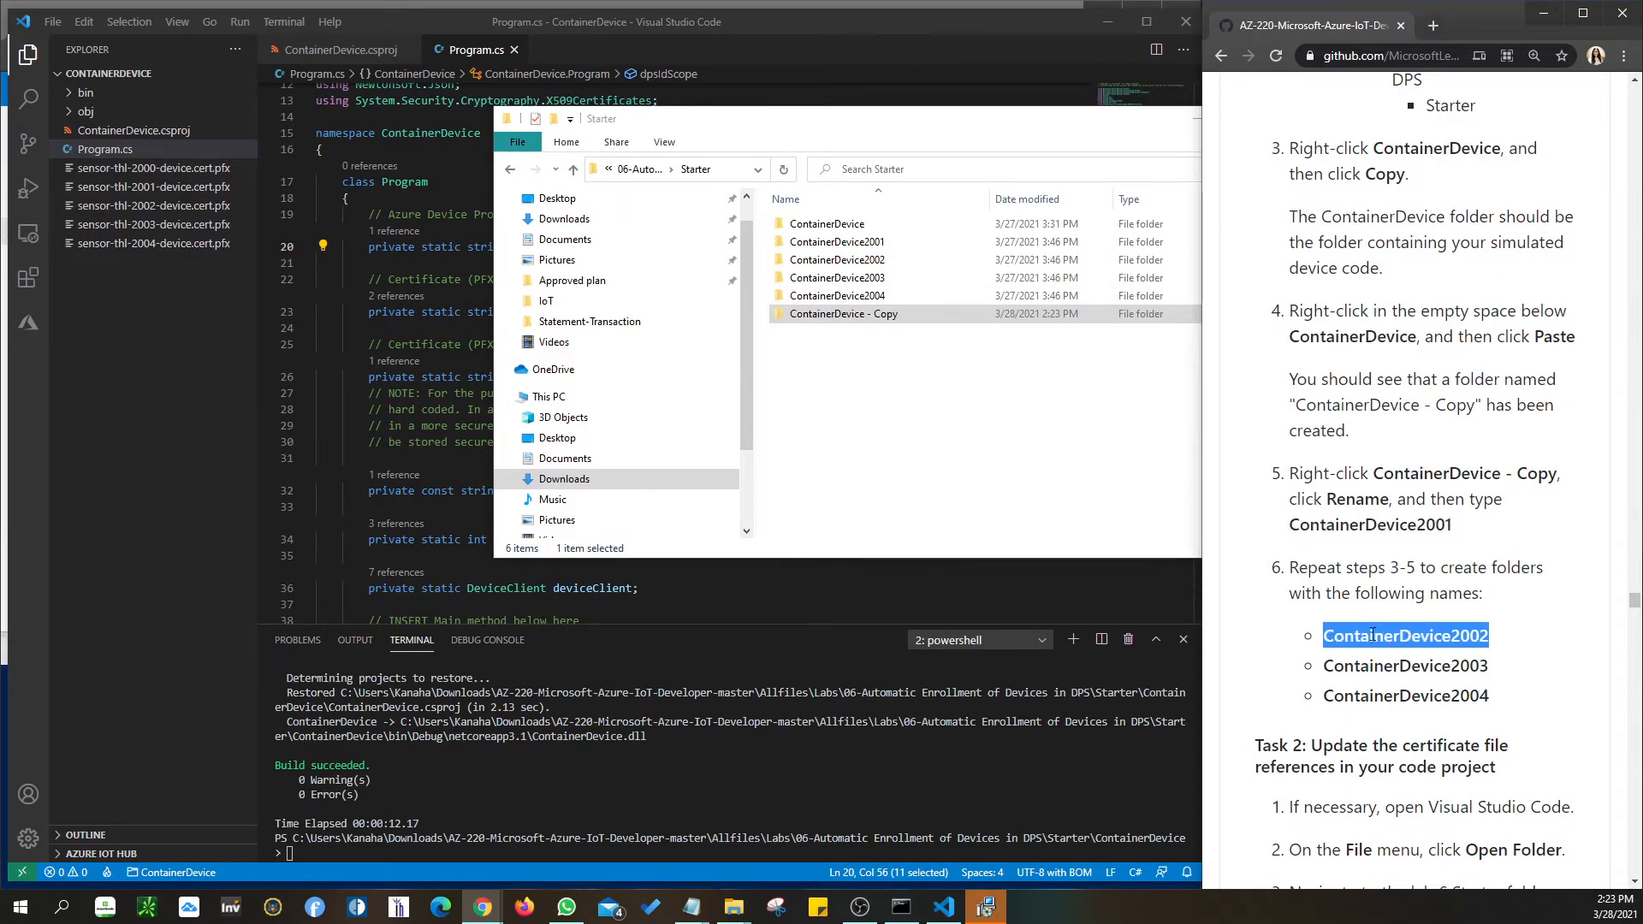
drag(1498, 666, 1321, 677)
drag(1499, 699, 1327, 700)
Delete the ContainerDevice - Copy folder and point out the existing ContainerDevice2001 to ContainerDevice2004 folders.
drag(835, 350, 882, 240)
key(Delete)
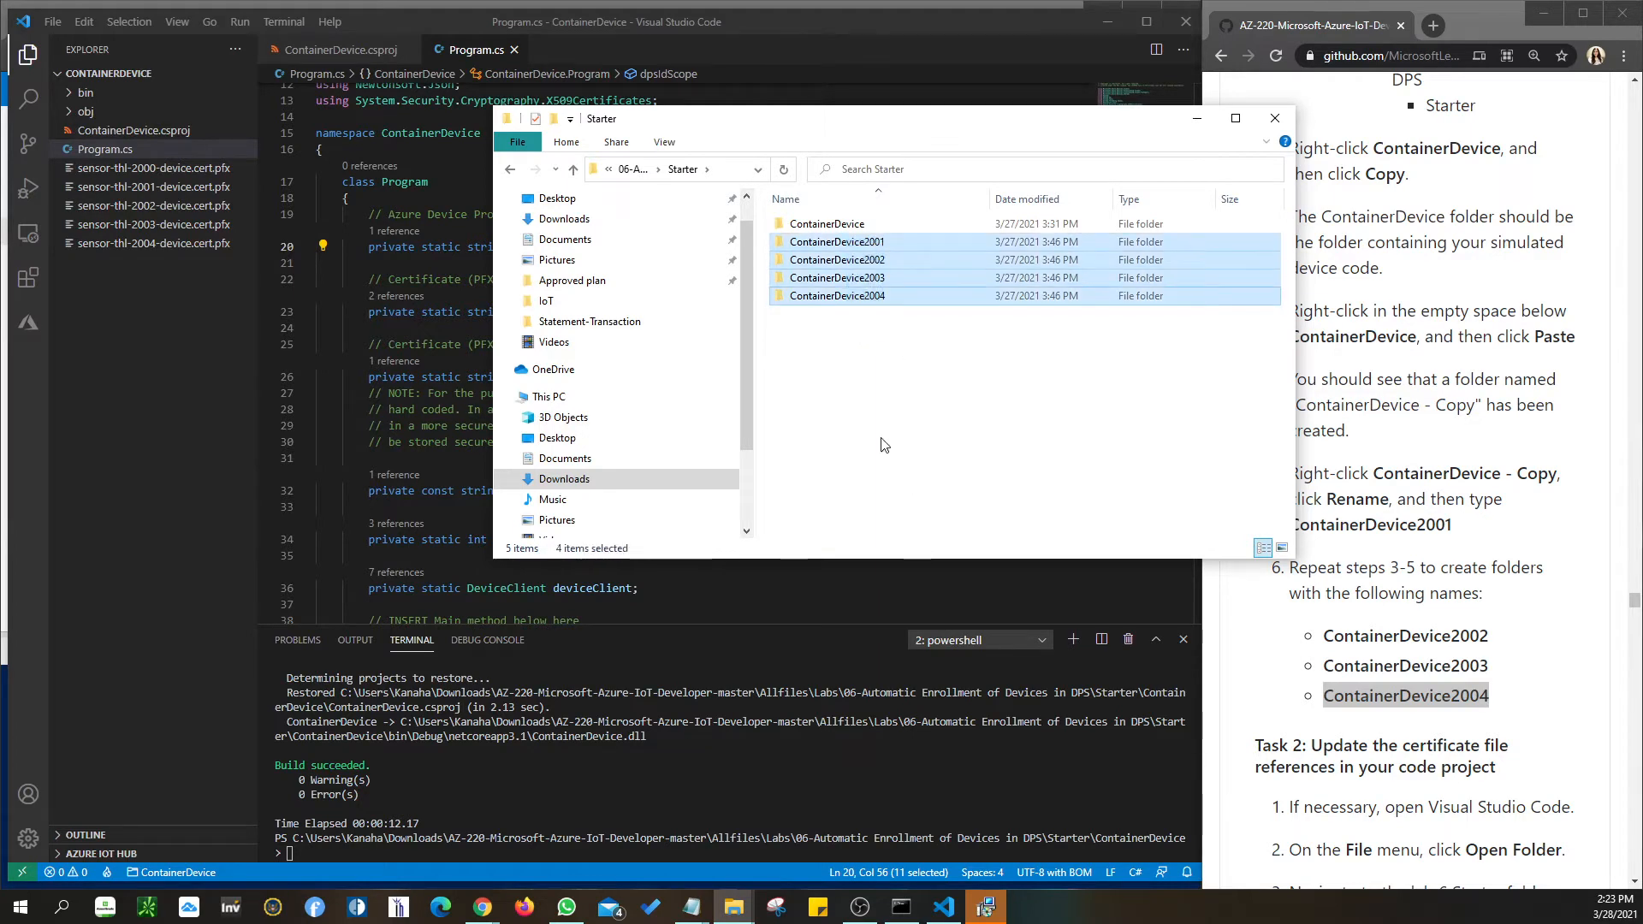
click(948, 436)
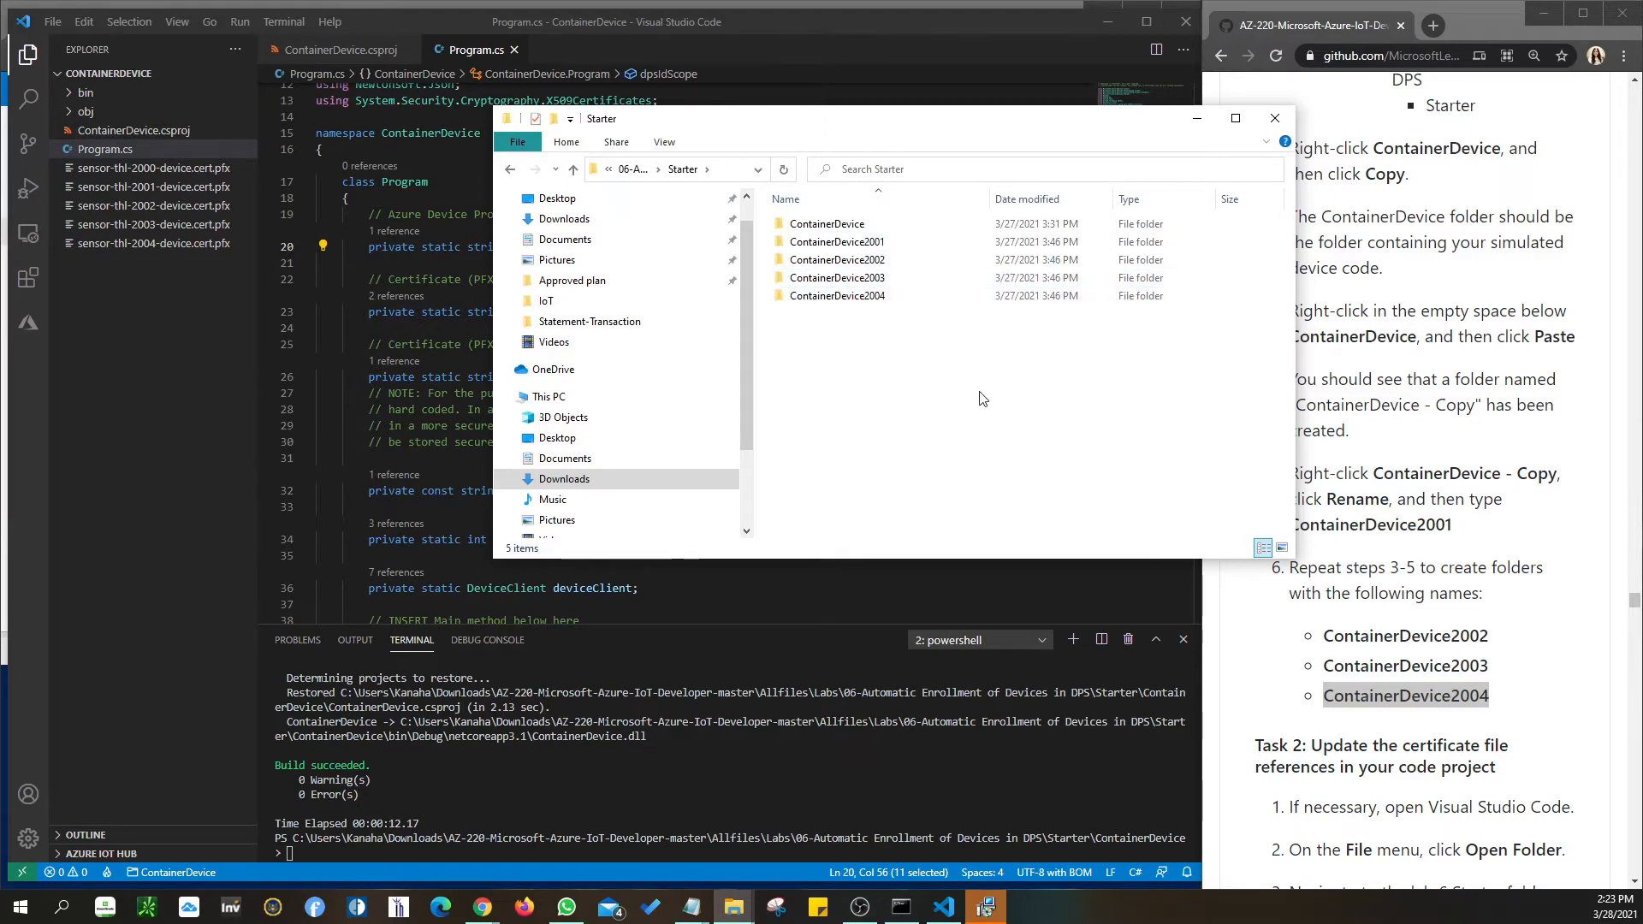
Minimize the file explorer window and open the ContainerDevice2001 folder from the lab 6 Starter directory as the code project.
scroll(1369, 514, down, 2)
scroll(1258, 468, down, 2)
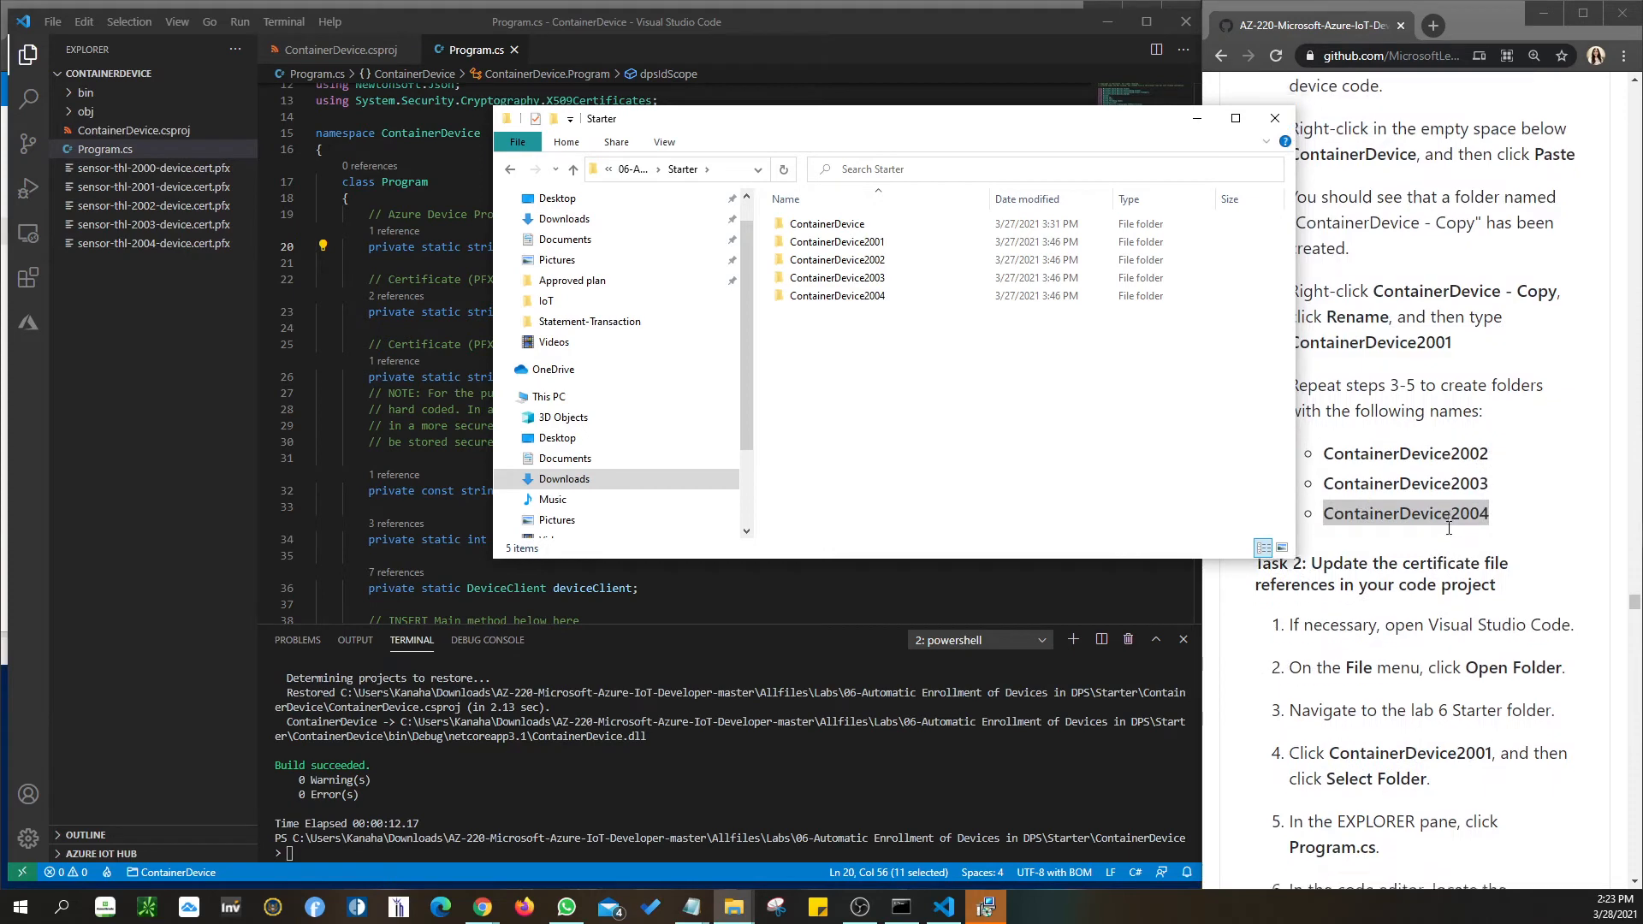
click(1198, 120)
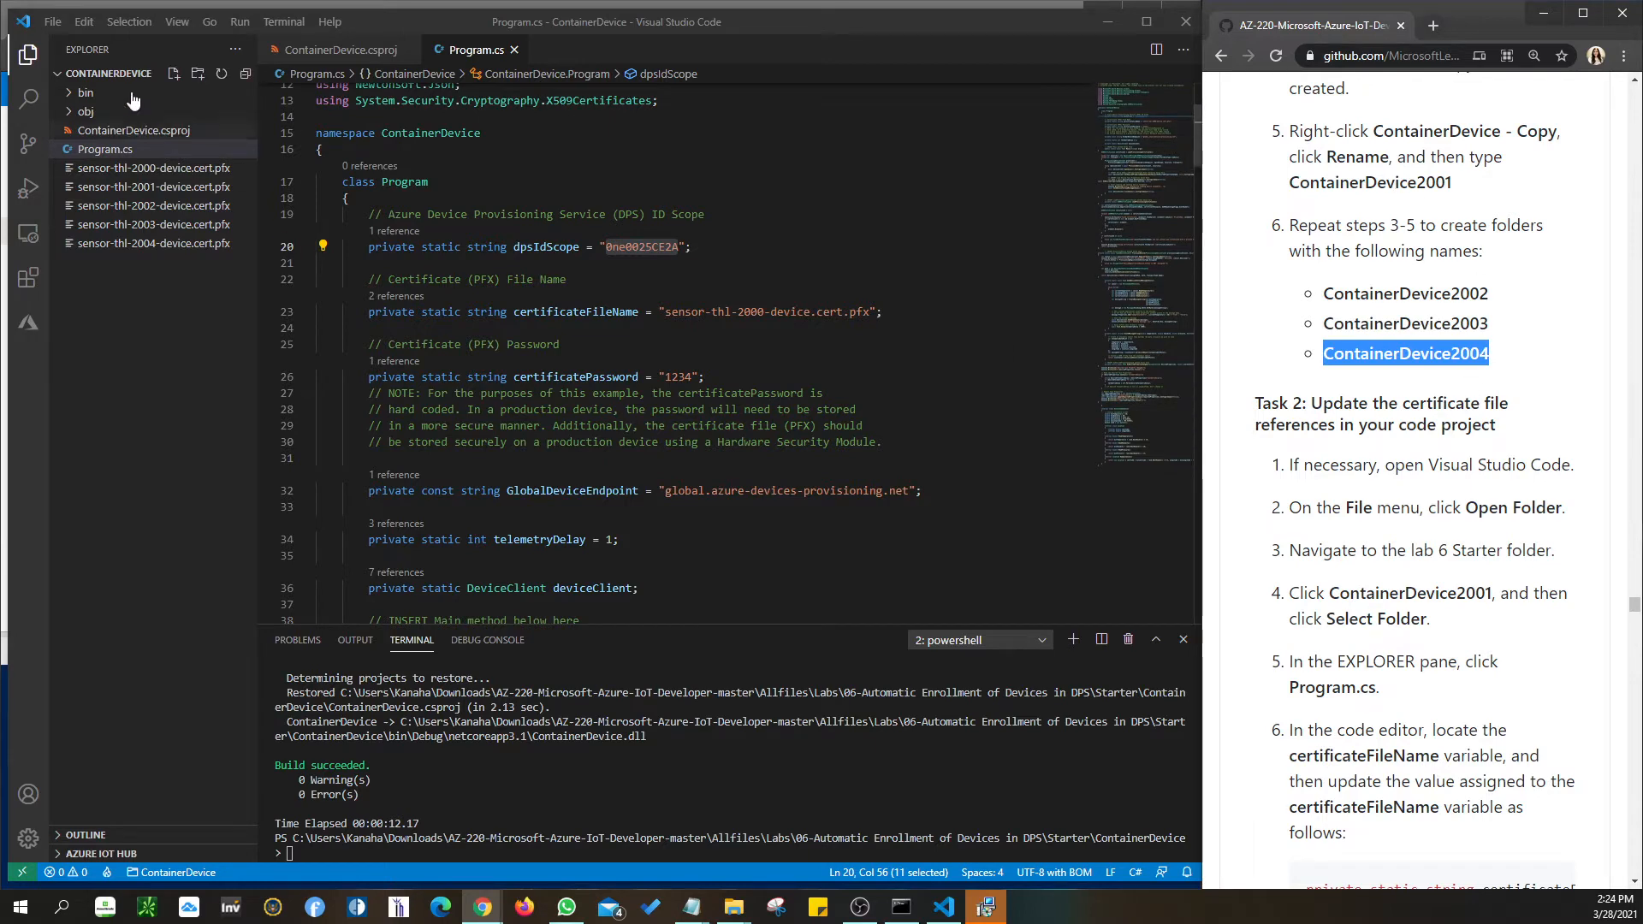
click(53, 26)
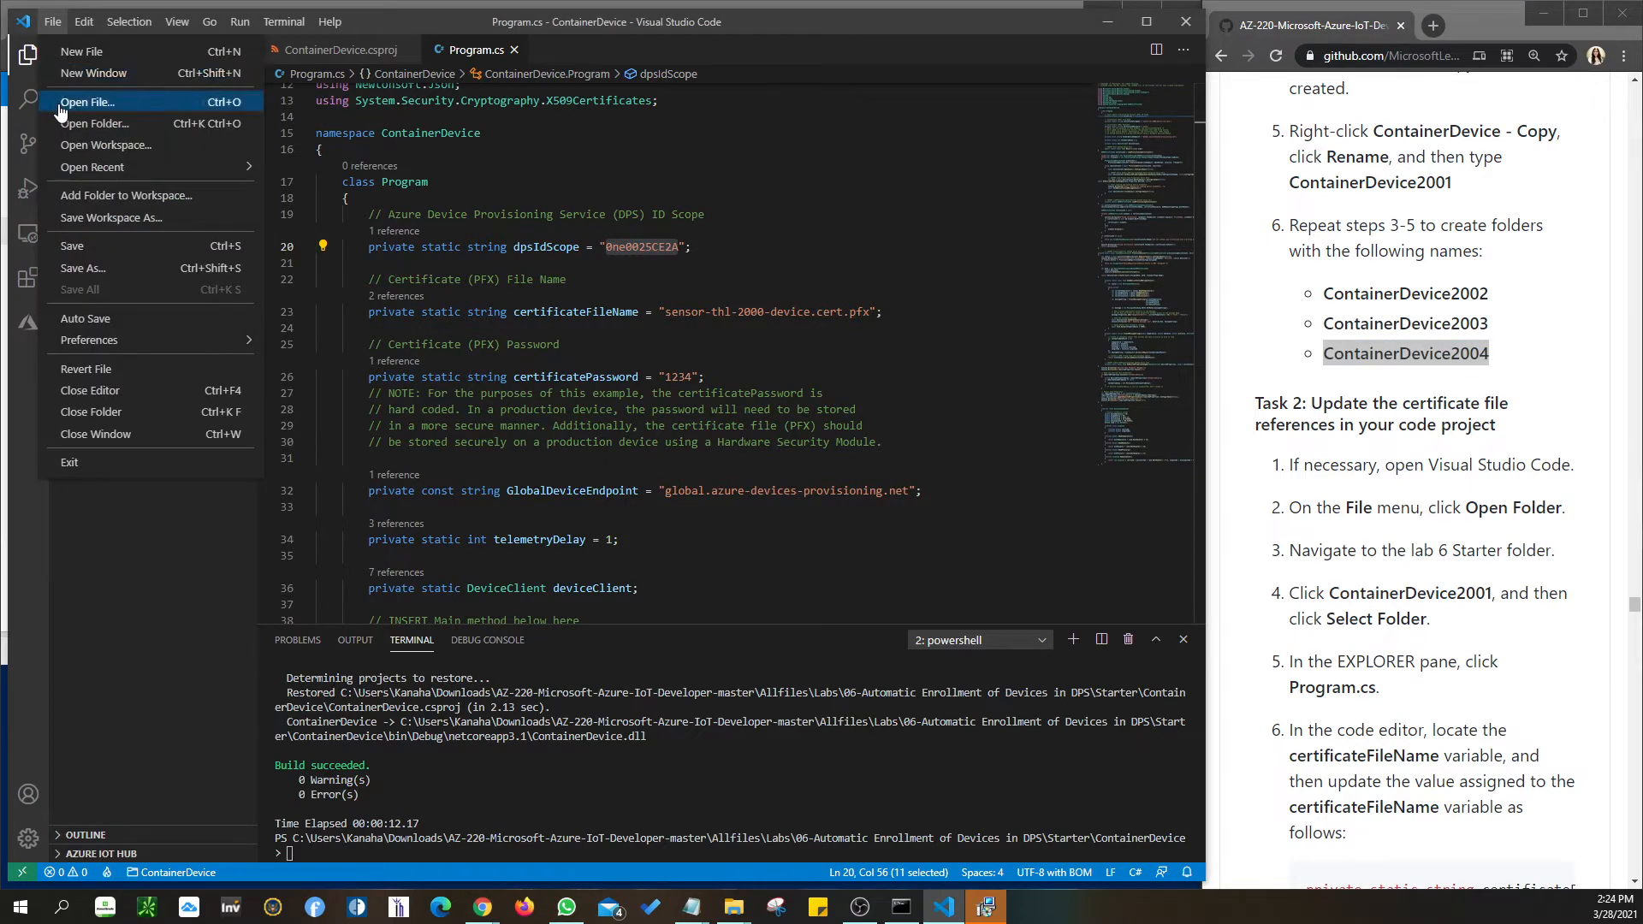
click(66, 123)
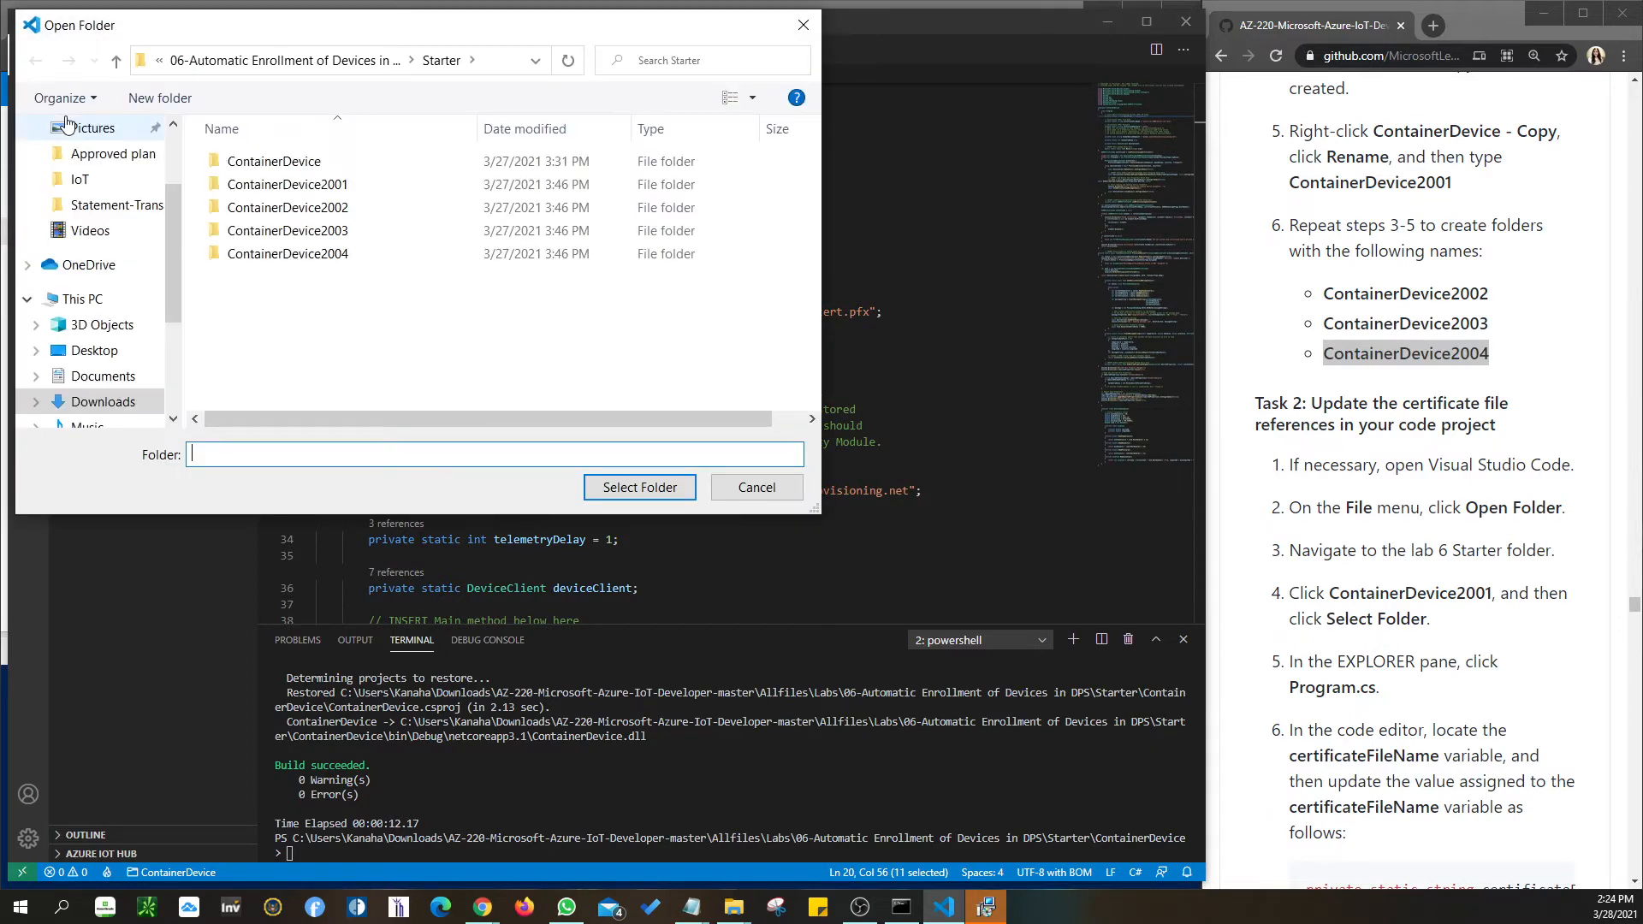
click(368, 185)
click(608, 489)
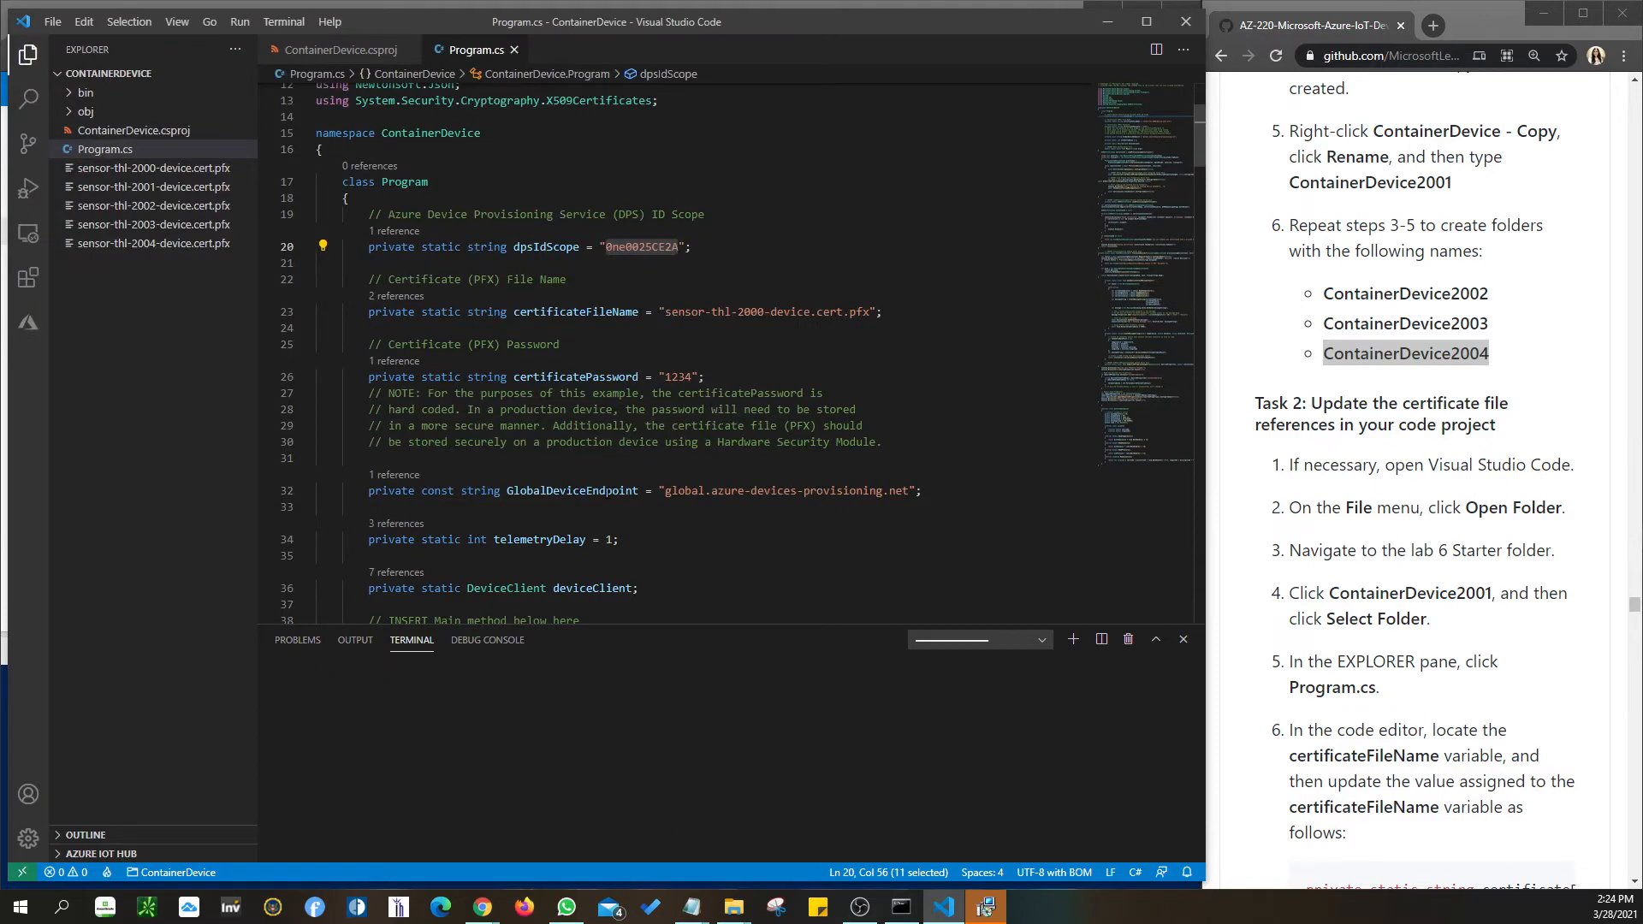
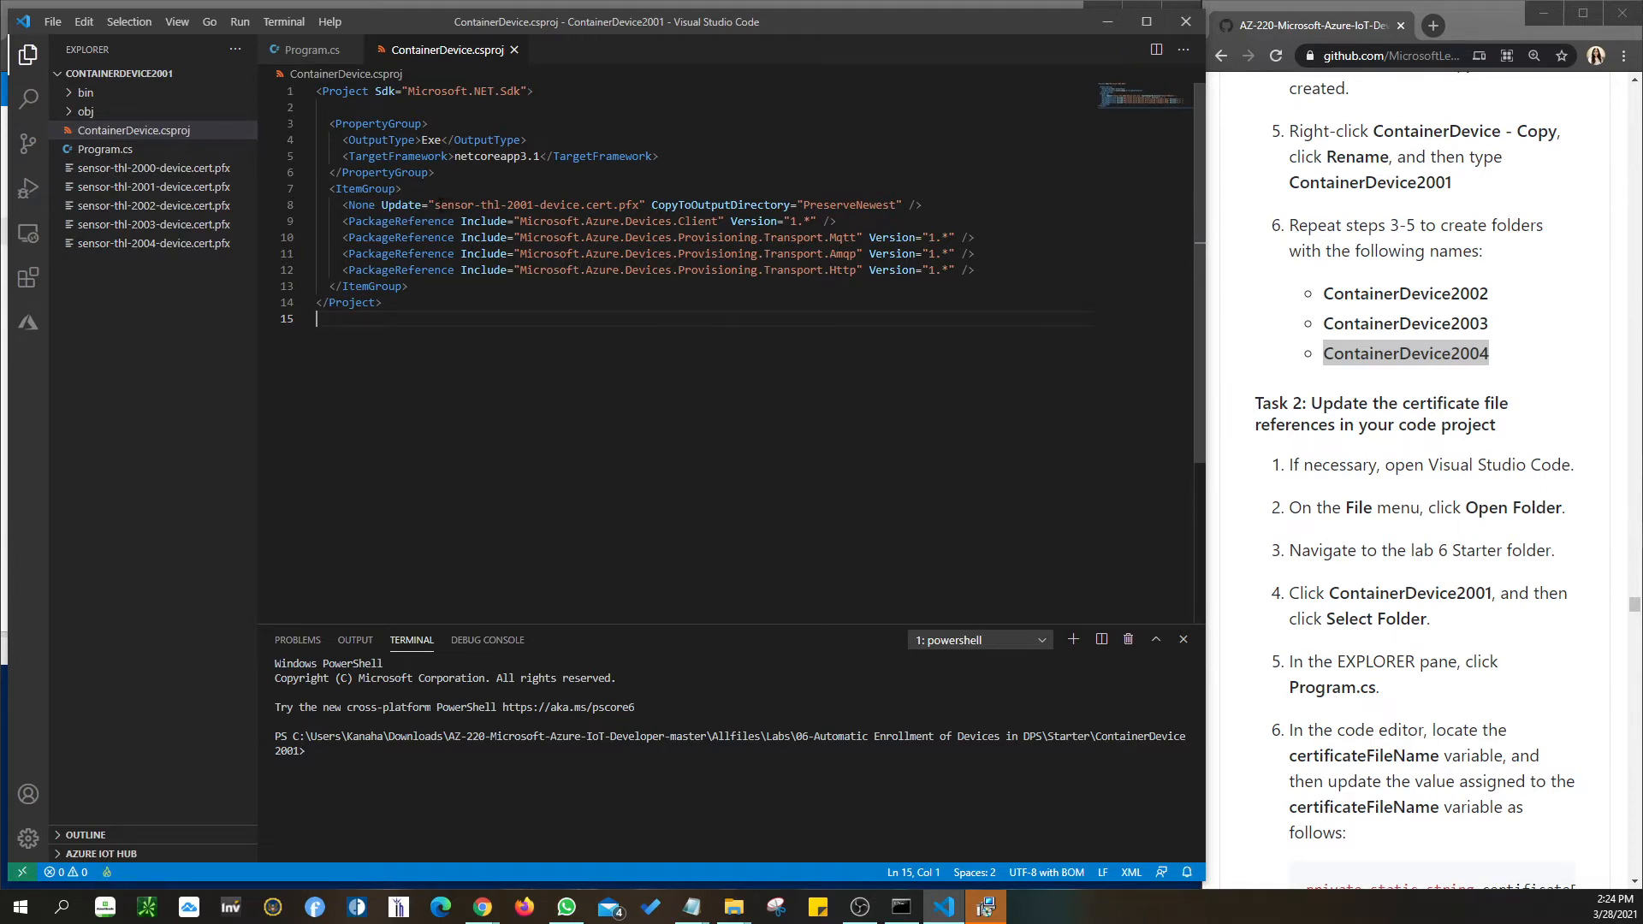
Check the certificate file name in ContainerDevice.csproj, and compare the certificateFileName value in Program.cs with the lab guide.
drag(435, 205, 527, 206)
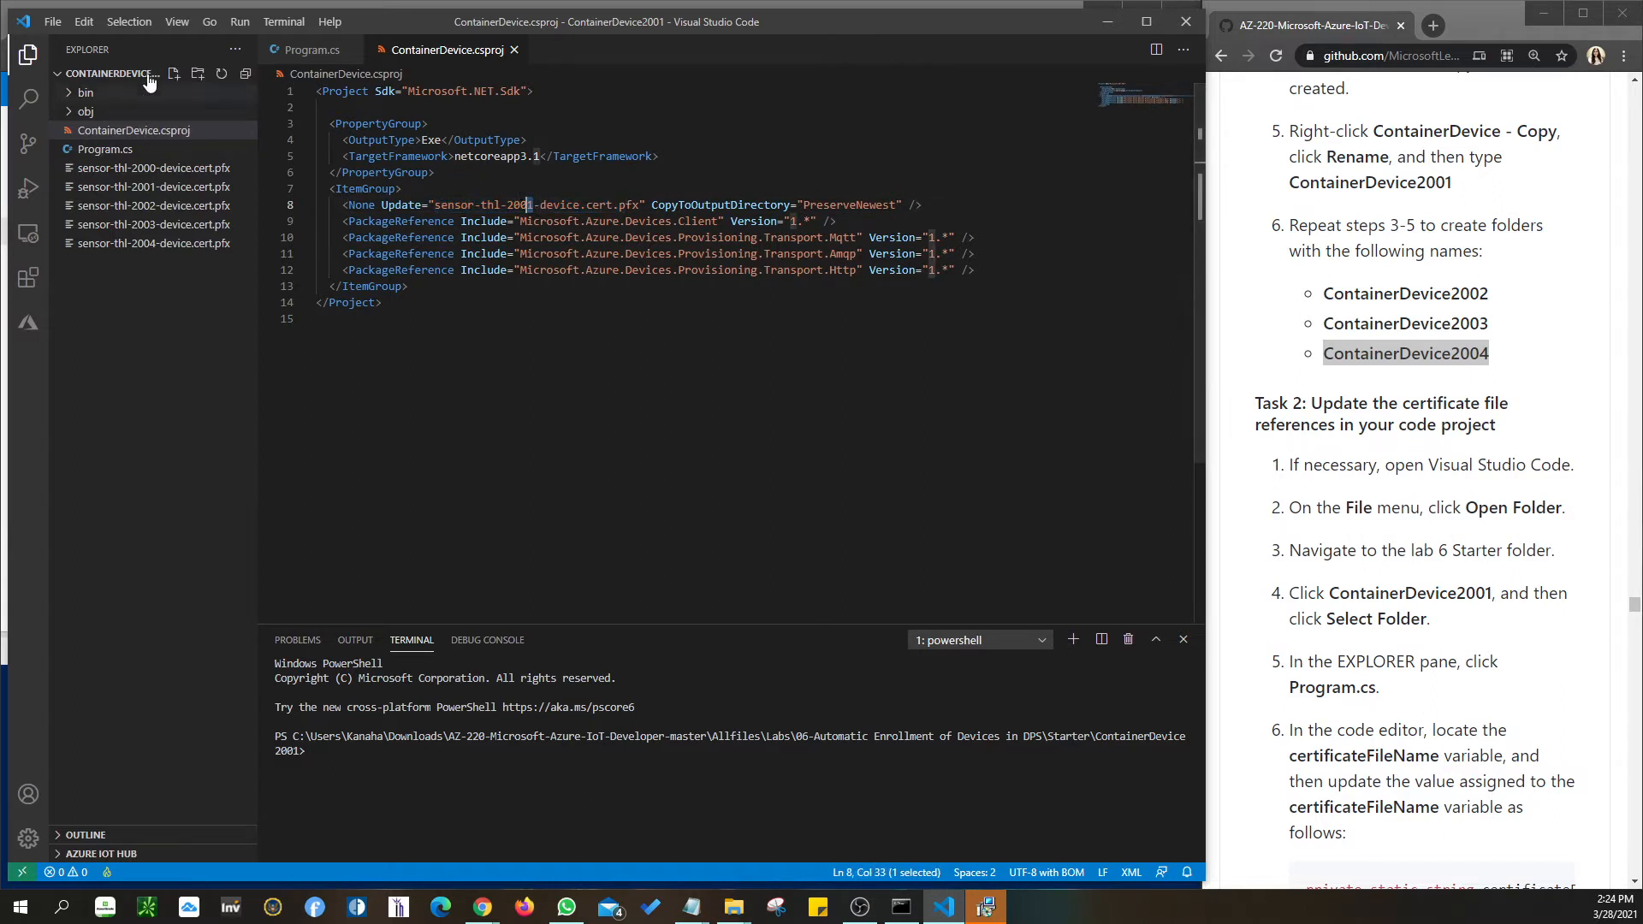
click(102, 152)
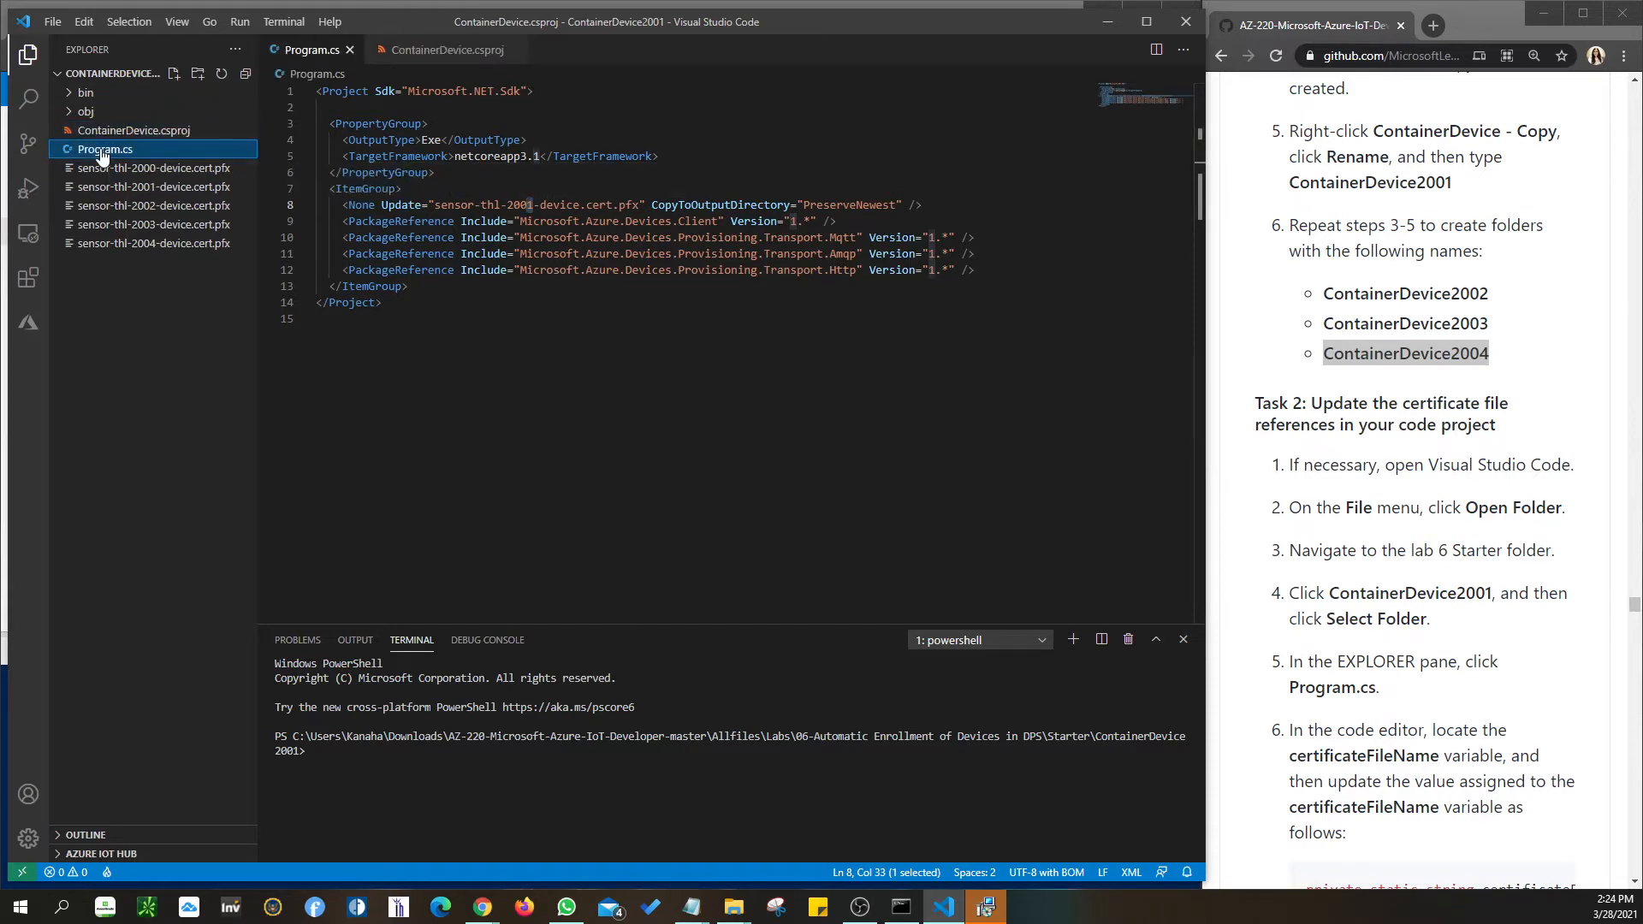
scroll(1451, 592, down, 3)
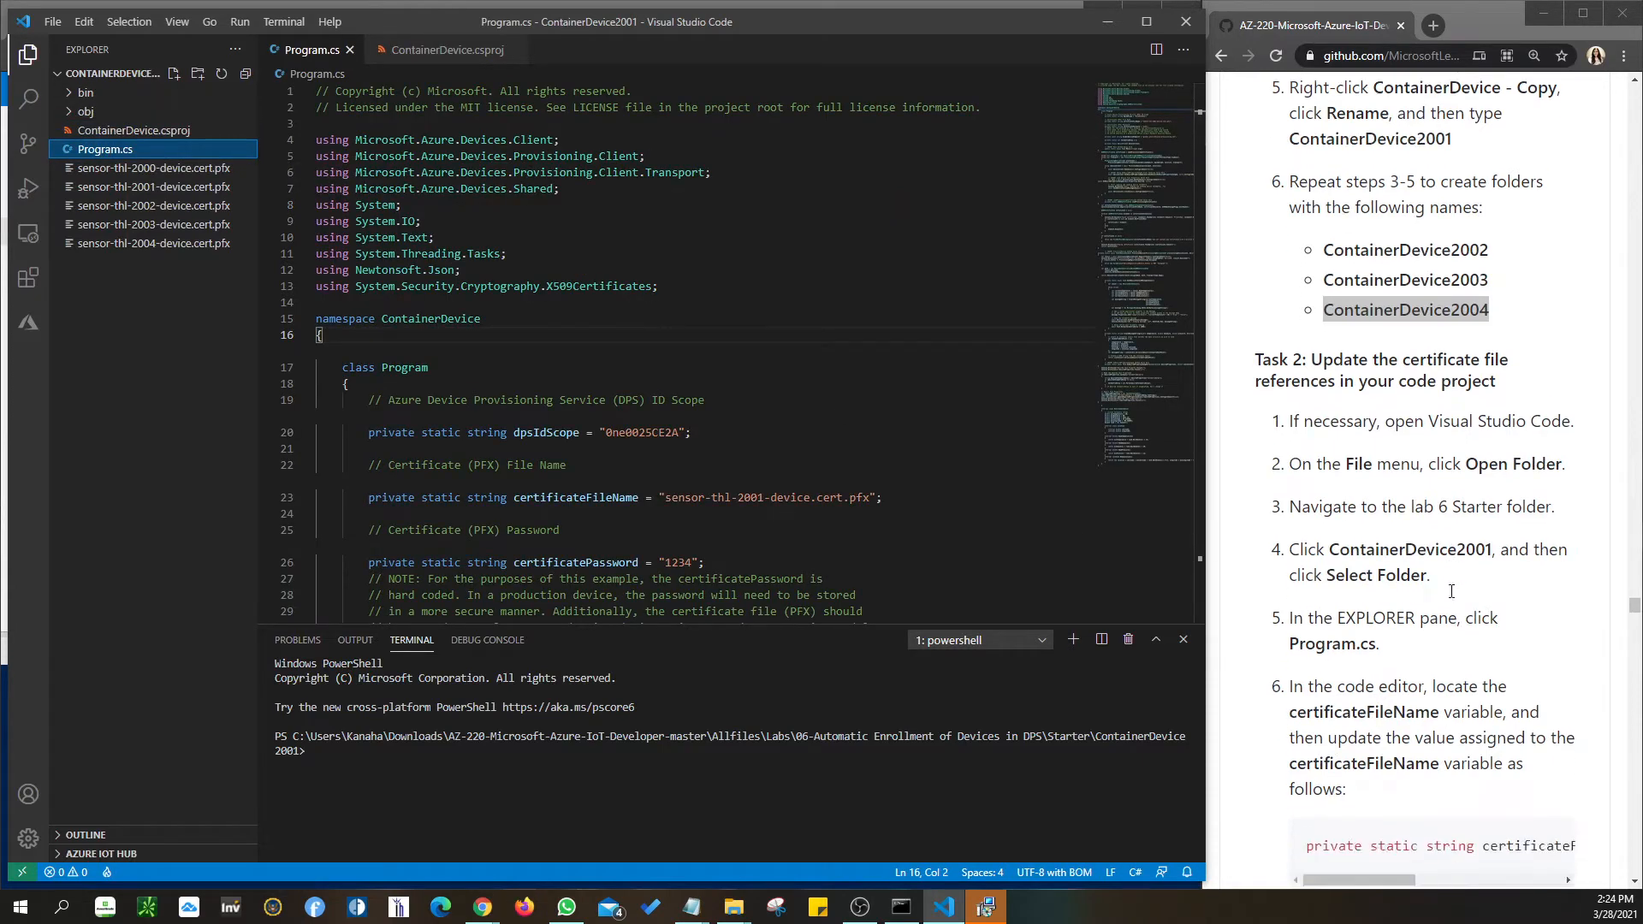
scroll(1451, 591, down, 2)
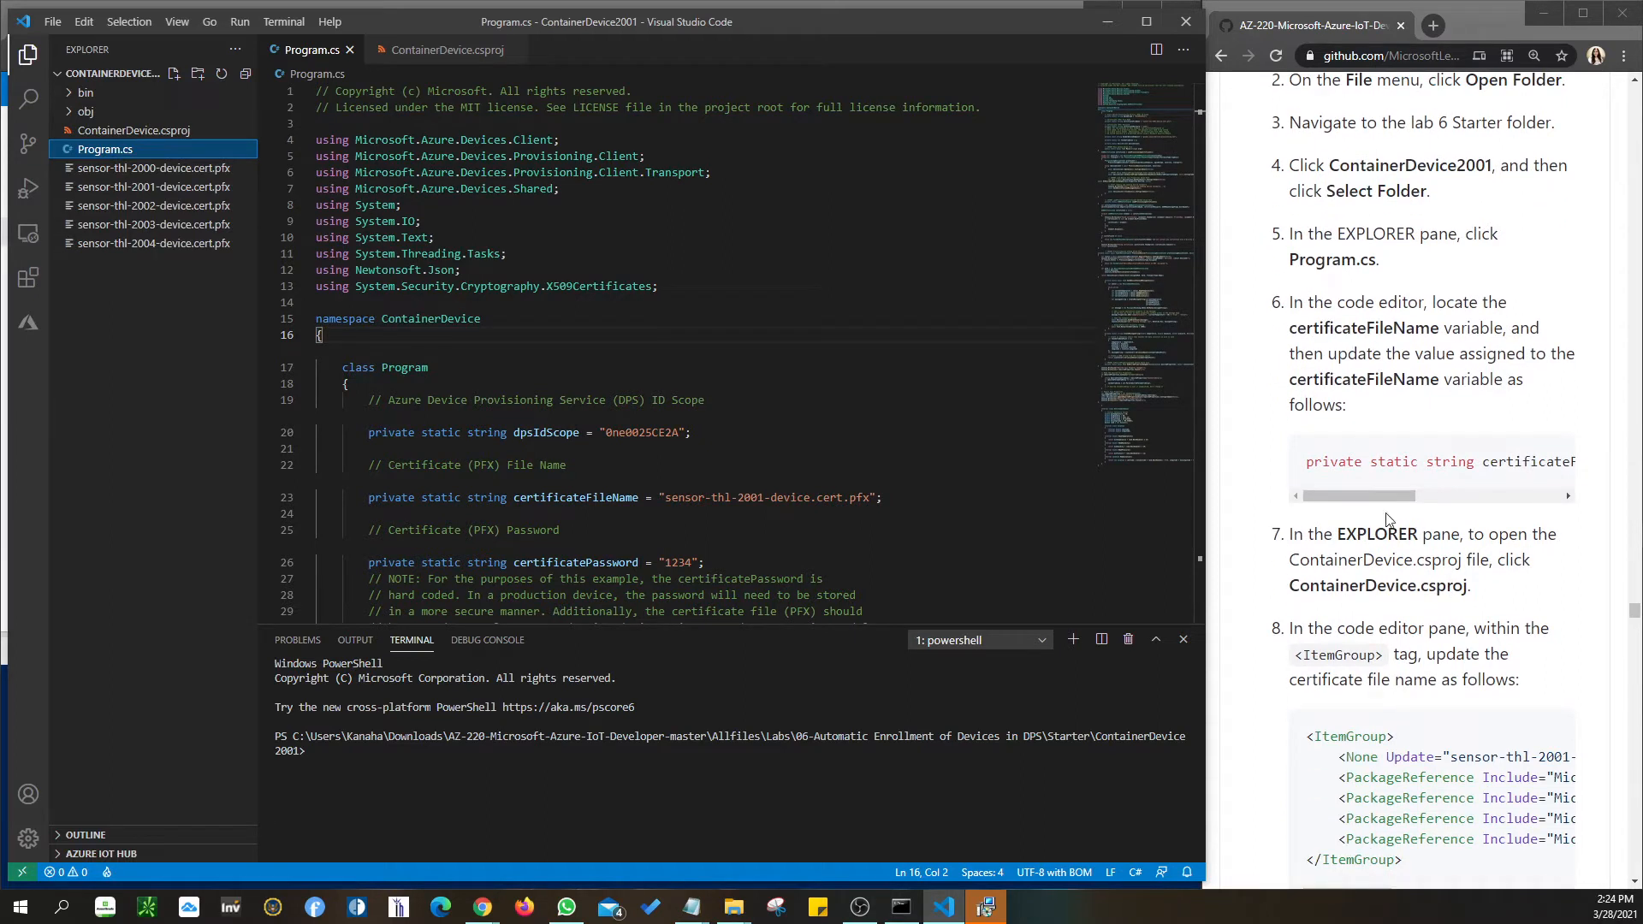
drag(1387, 496, 1536, 496)
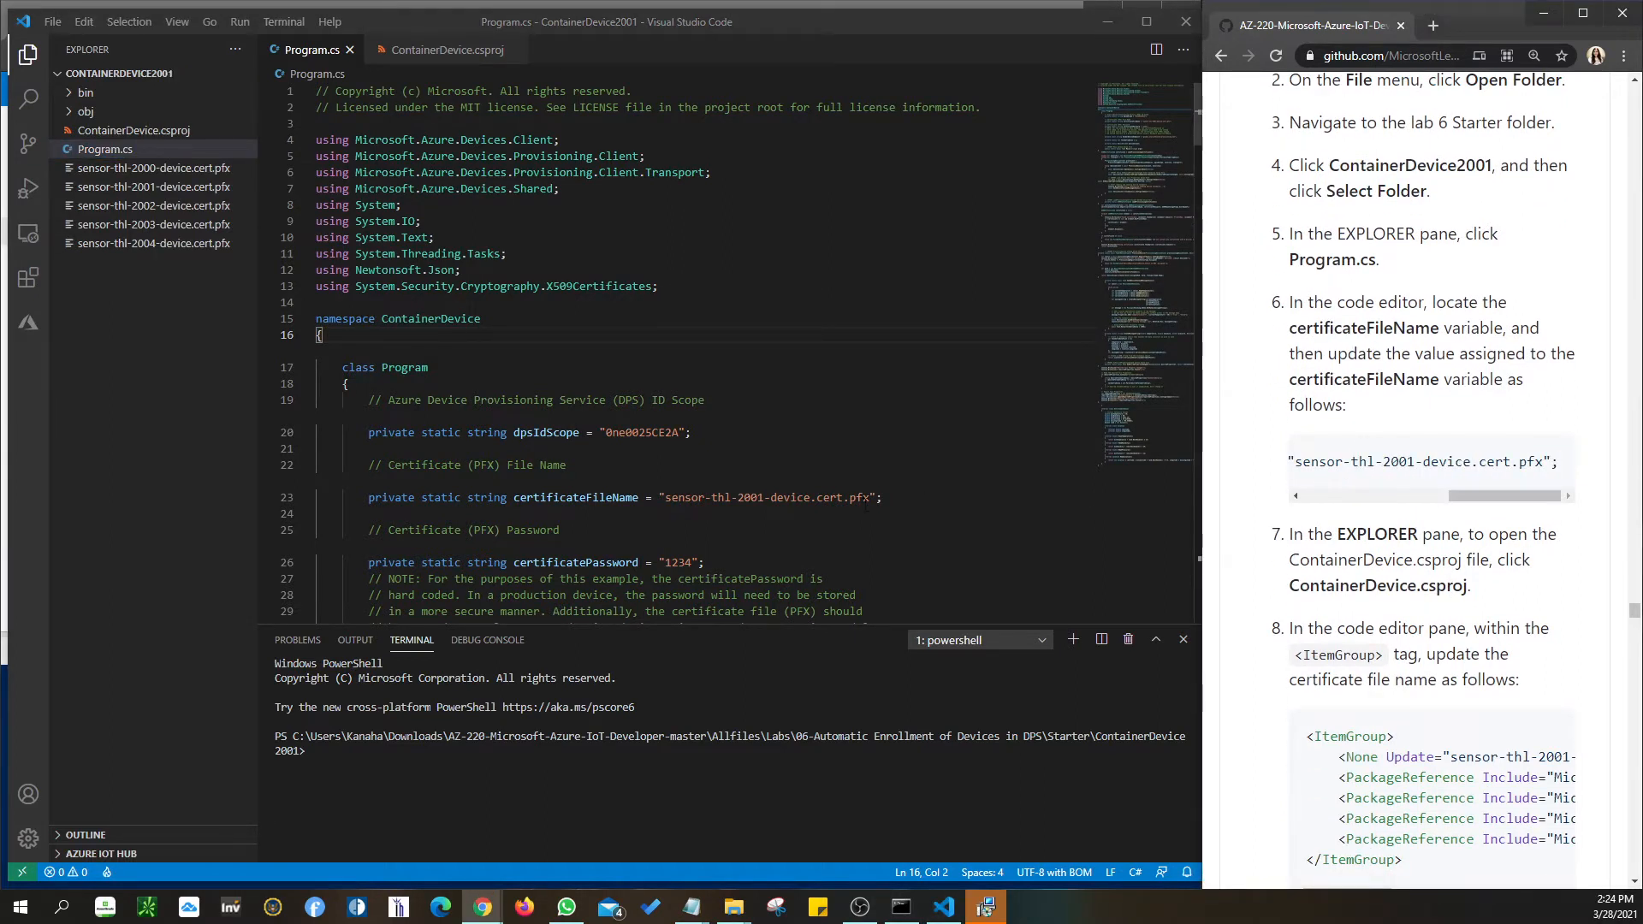
drag(763, 497, 742, 497)
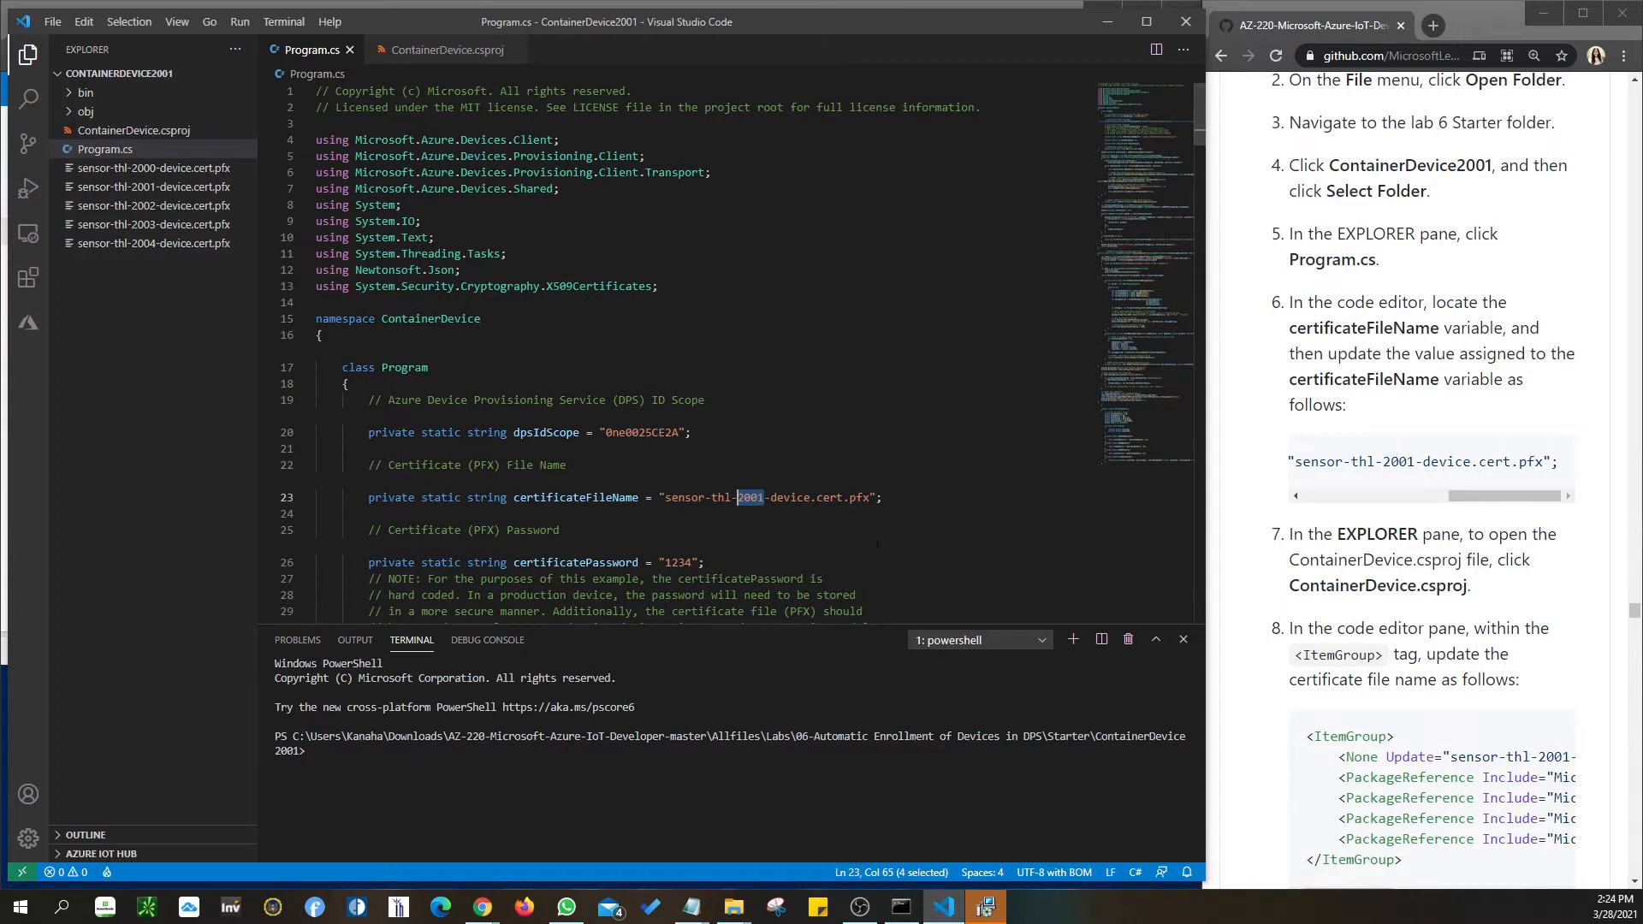
Read the remaining Task 2 instructions on the ItemGroup certificate entry and other project folders, and look over the Program.cs code.
scroll(1358, 590, down, 3)
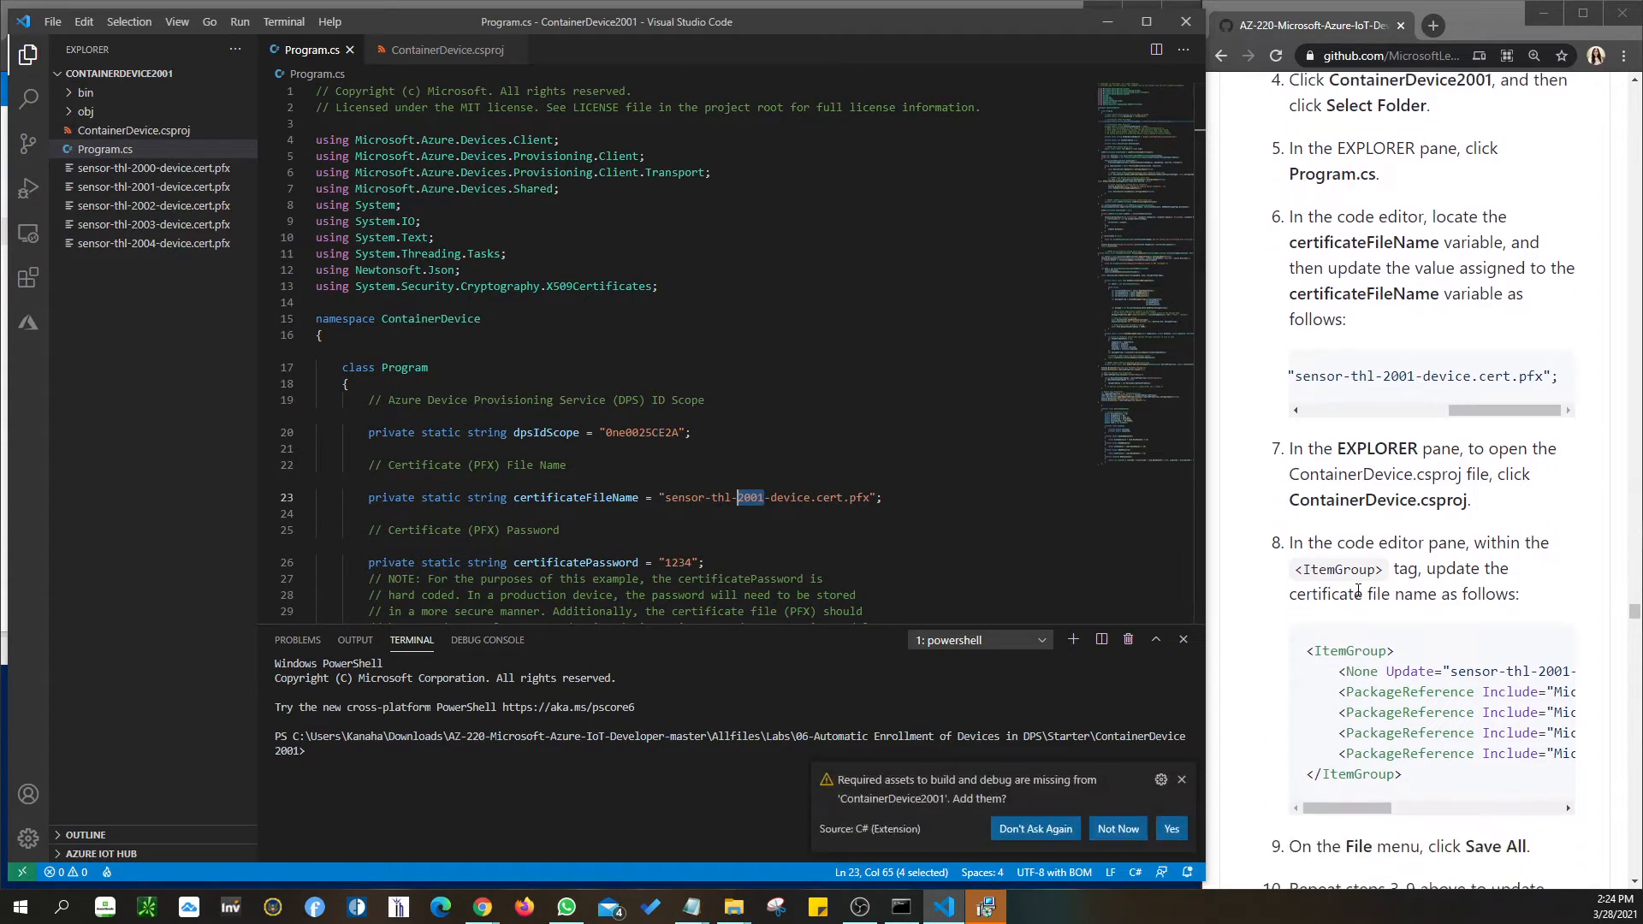
click(1439, 640)
drag(1440, 643, 1522, 653)
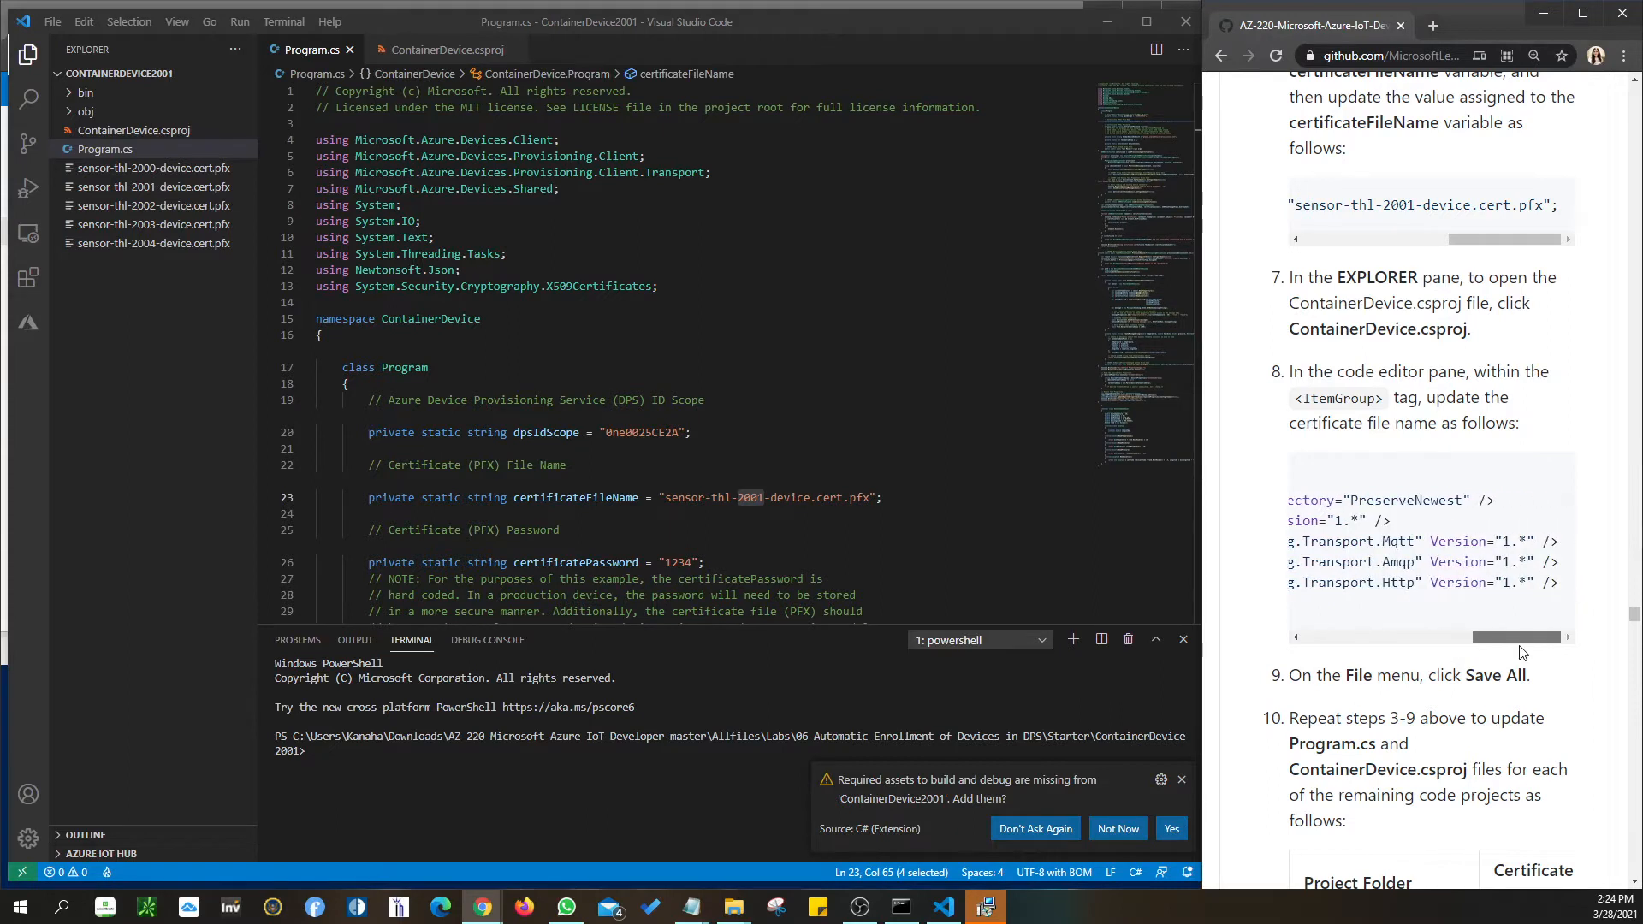
drag(1529, 654, 1311, 644)
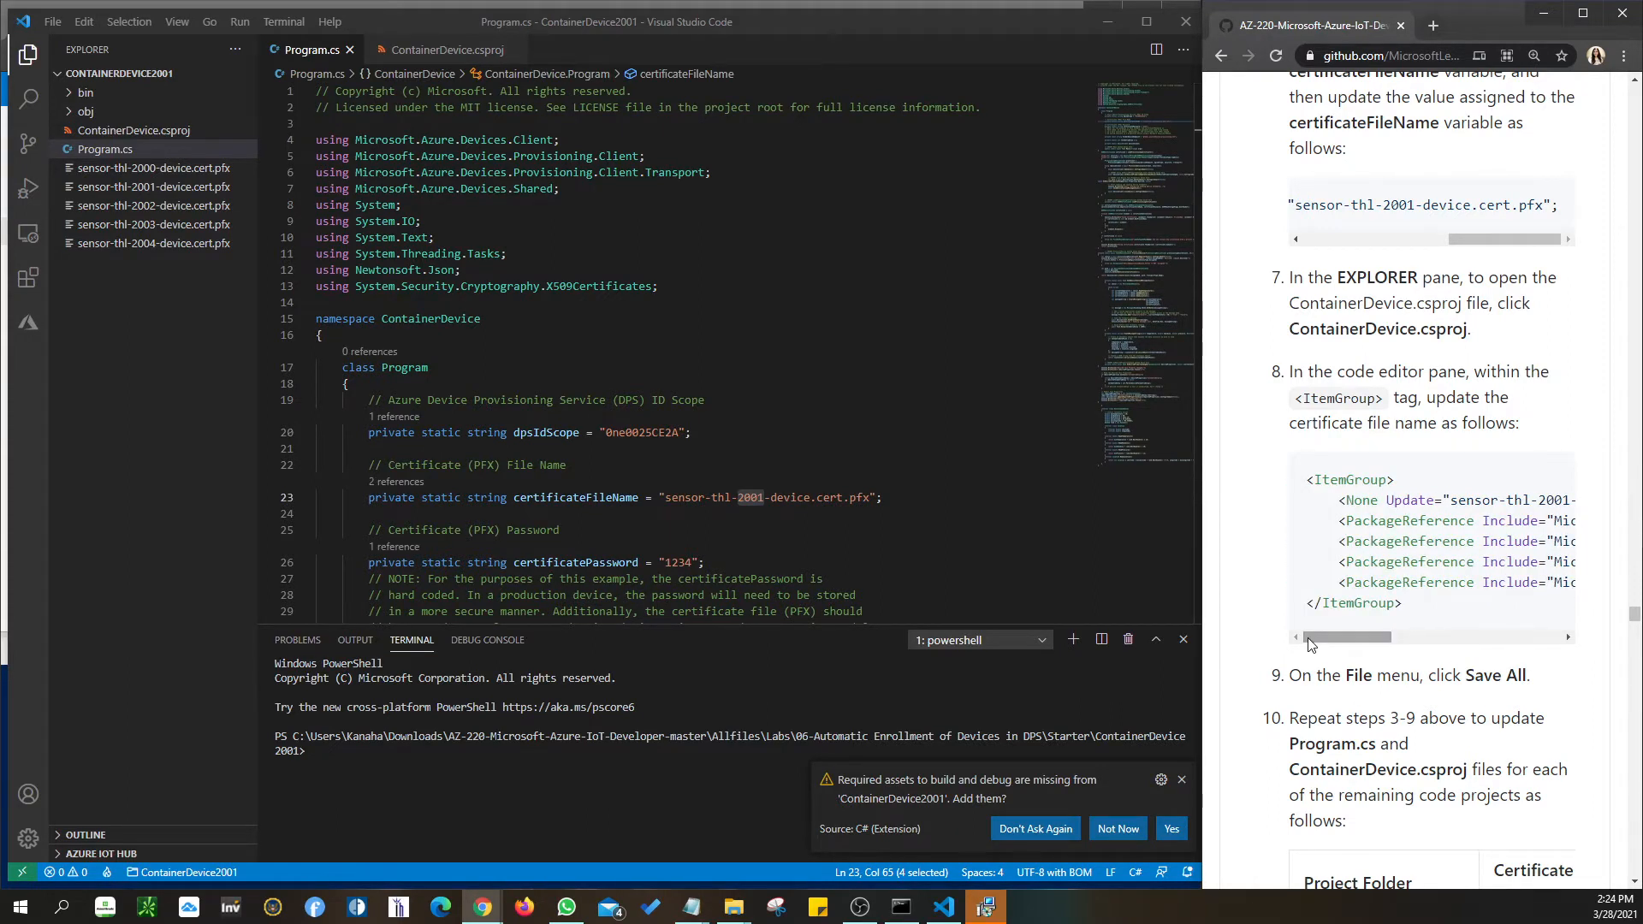
scroll(680, 558, down, 5)
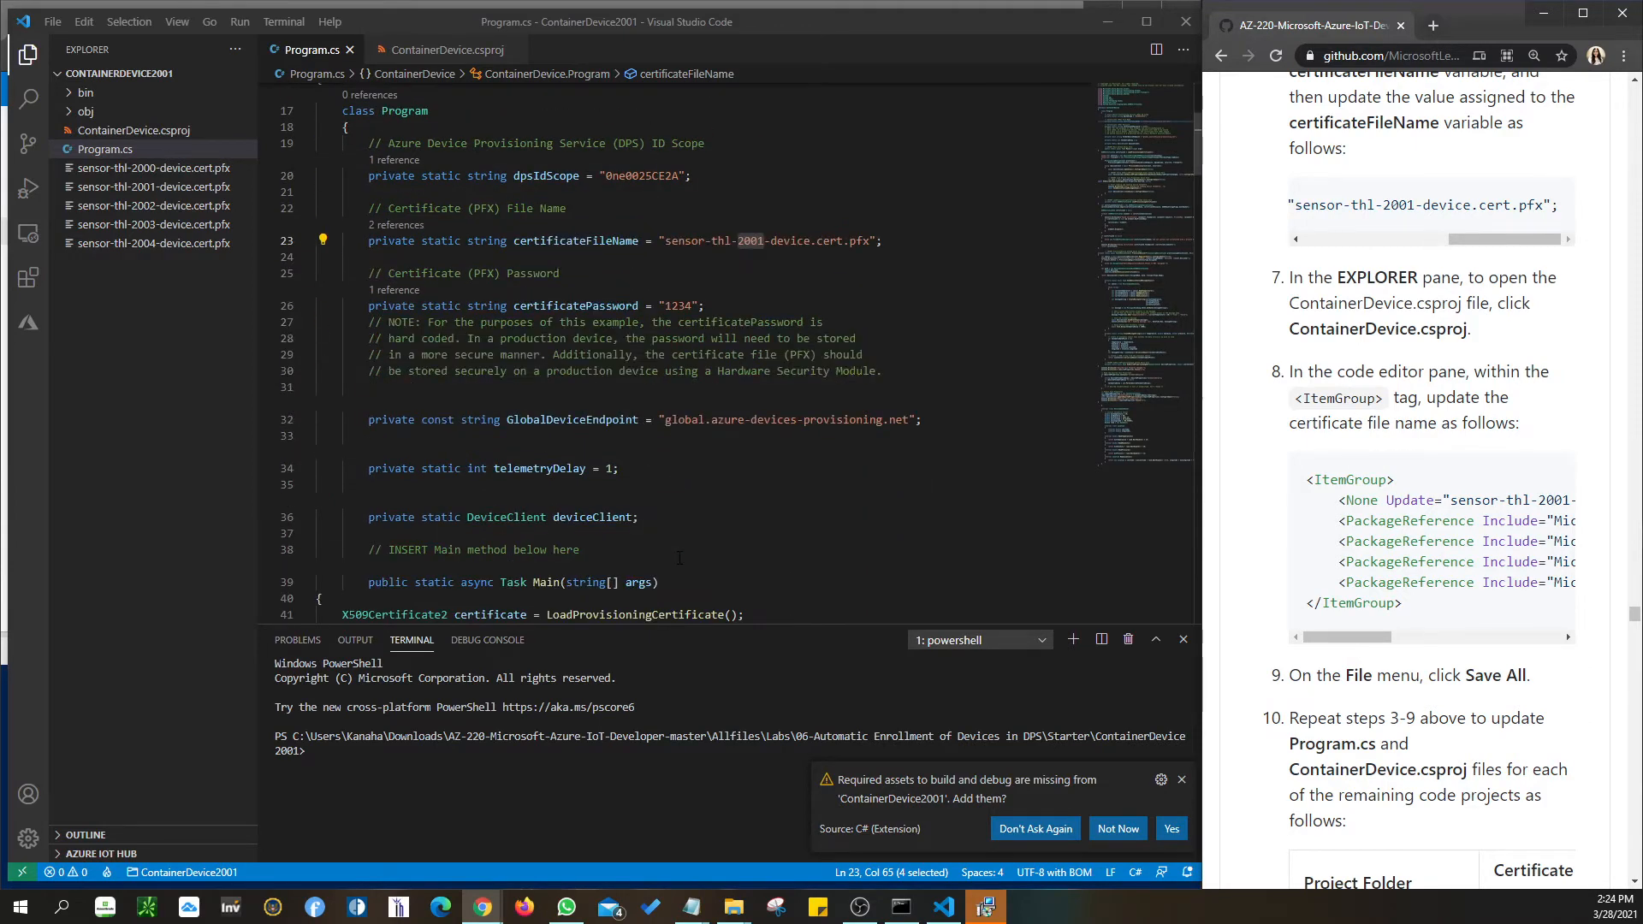
scroll(679, 558, down, 2)
scroll(1530, 565, down, 5)
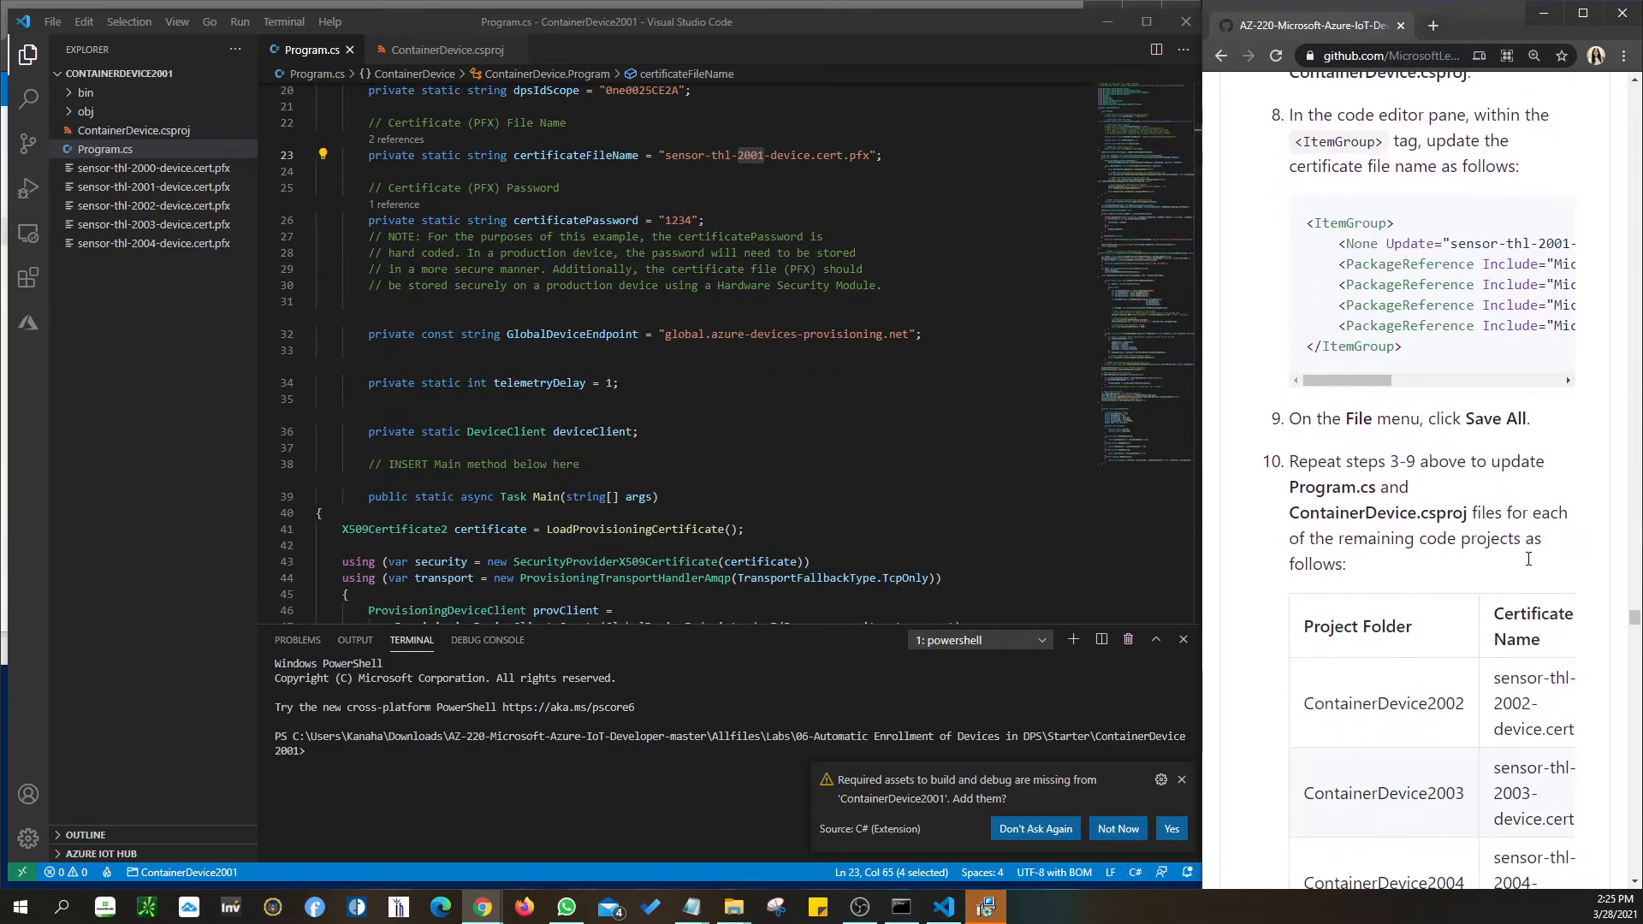
scroll(1530, 565, up, 3)
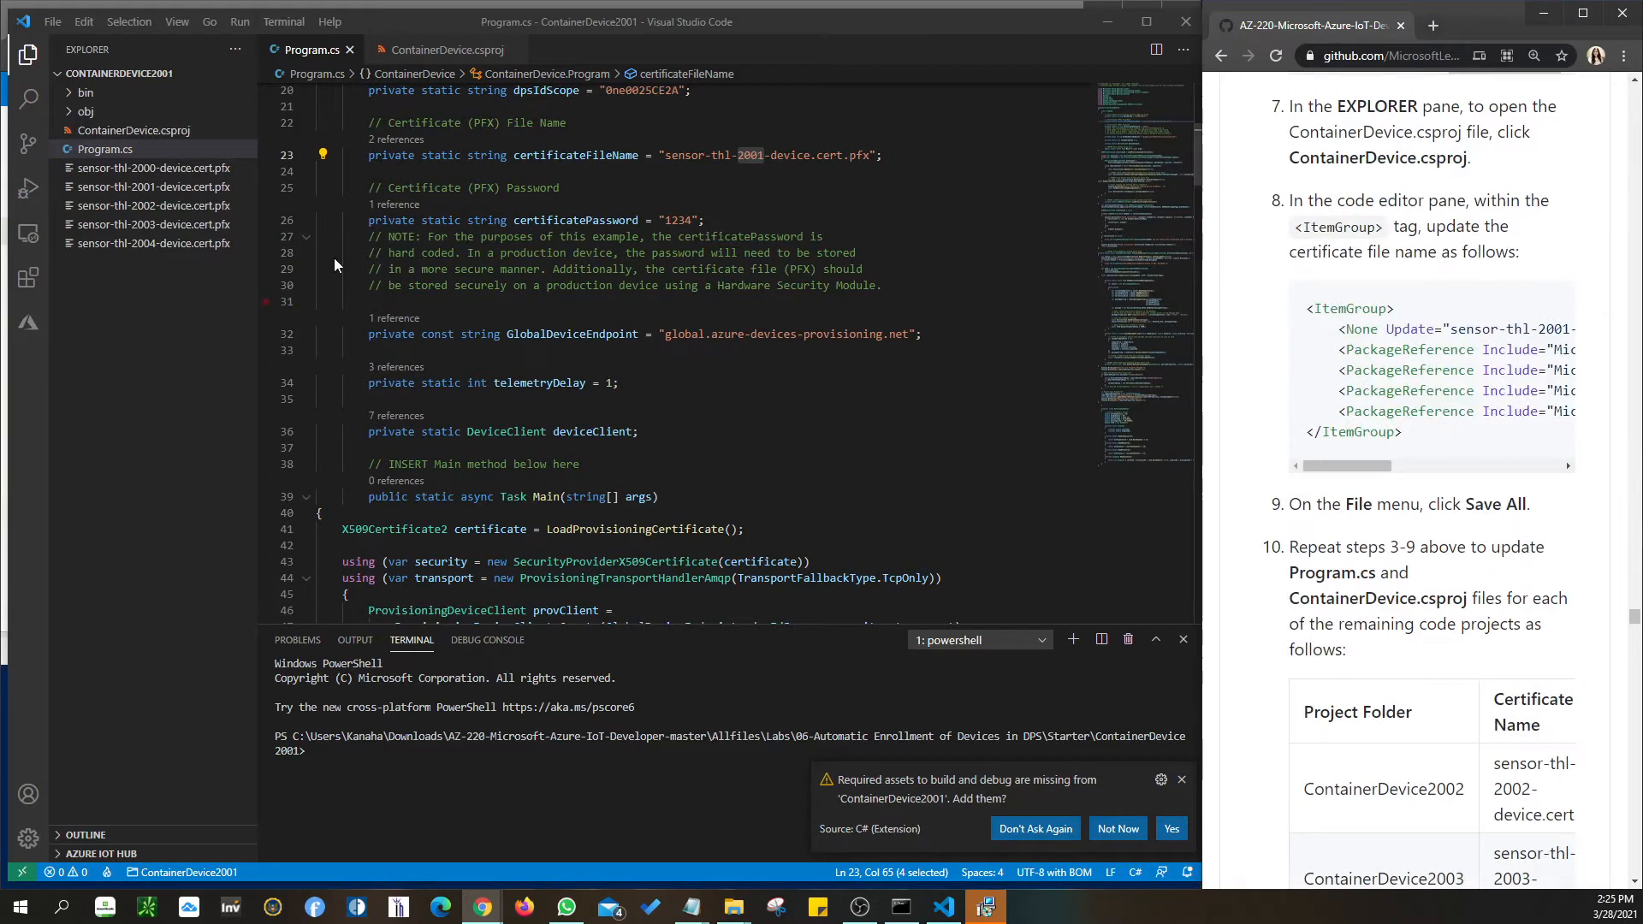
scroll(1325, 391, up, 1)
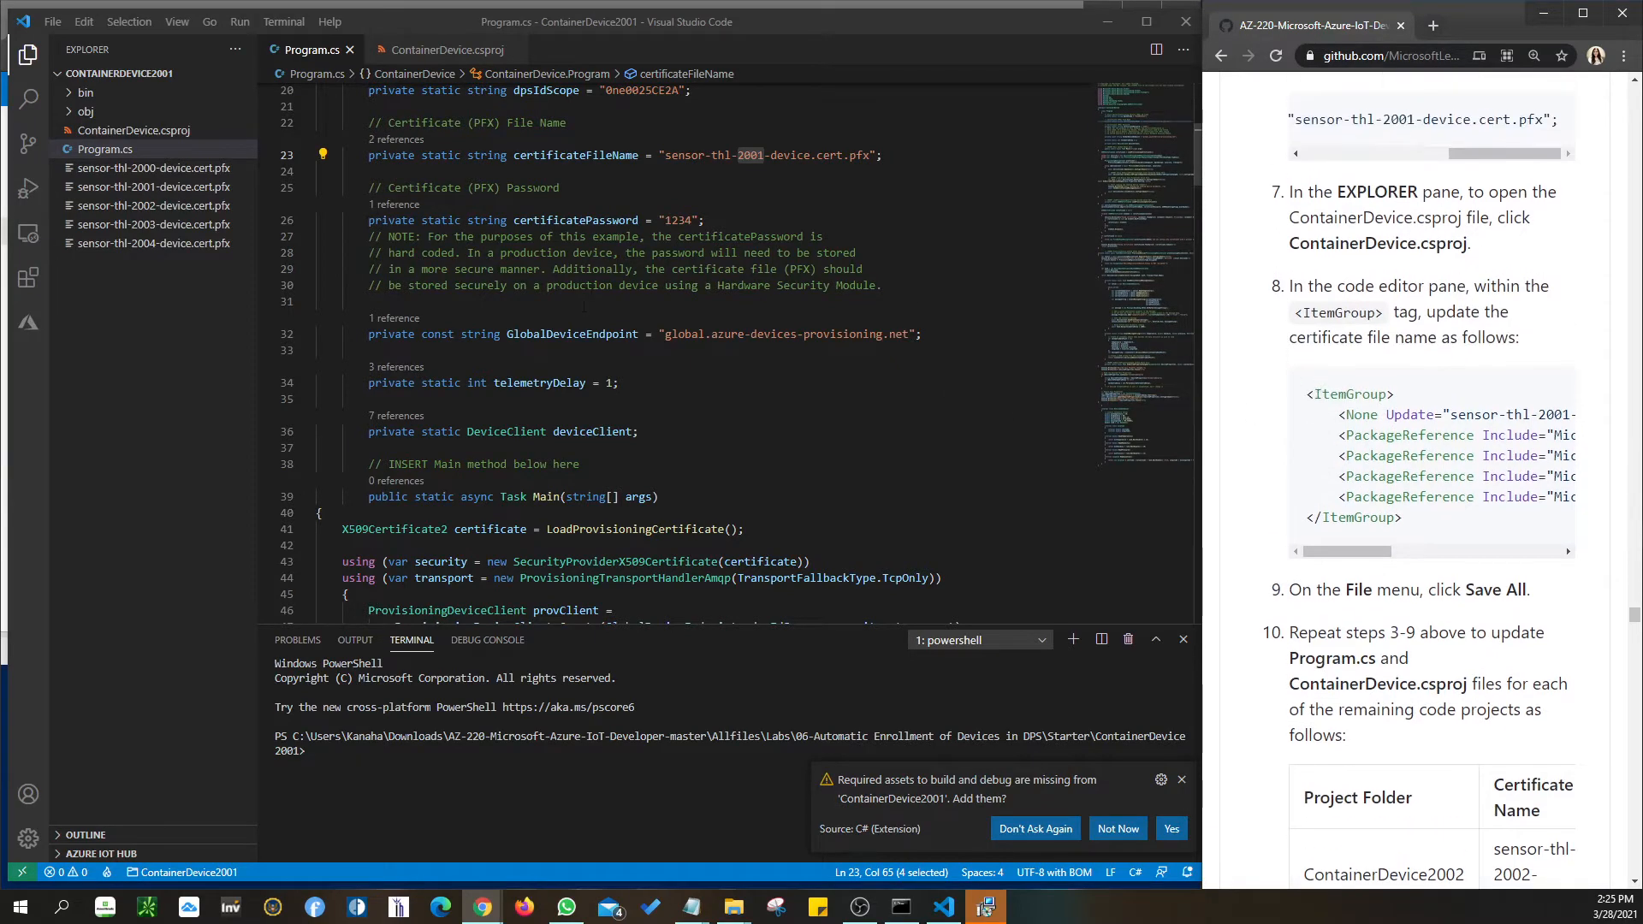
scroll(680, 385, up, 4)
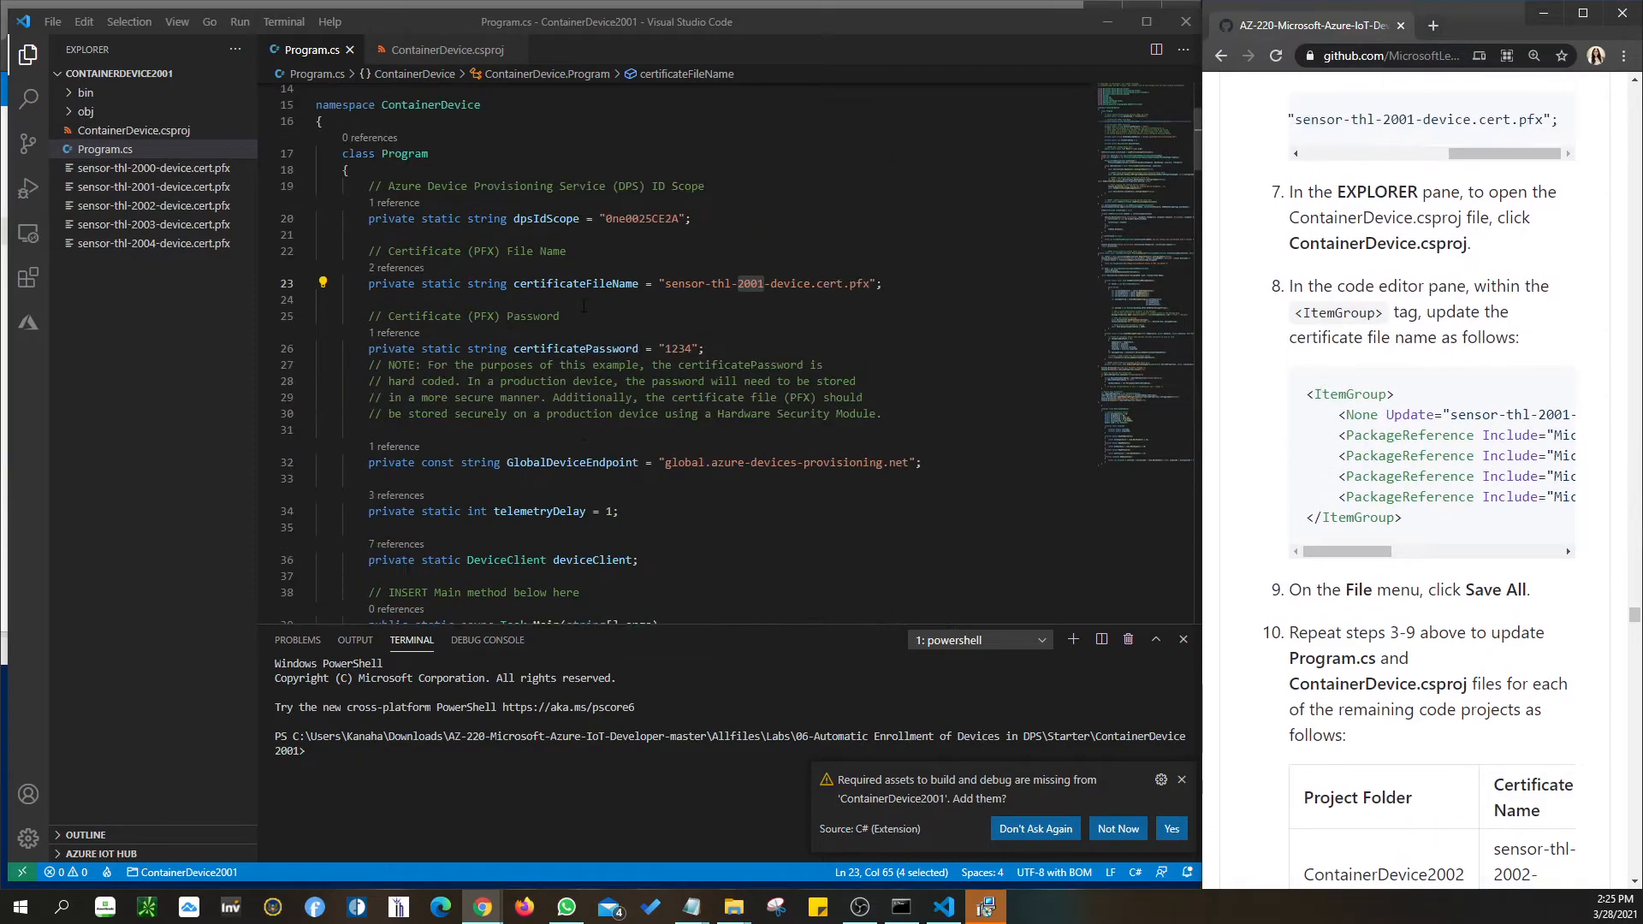
Compare the certificate entry in ContainerDevice.csproj with the guide's ItemGroup snippet, and return to Program.cs.
click(129, 130)
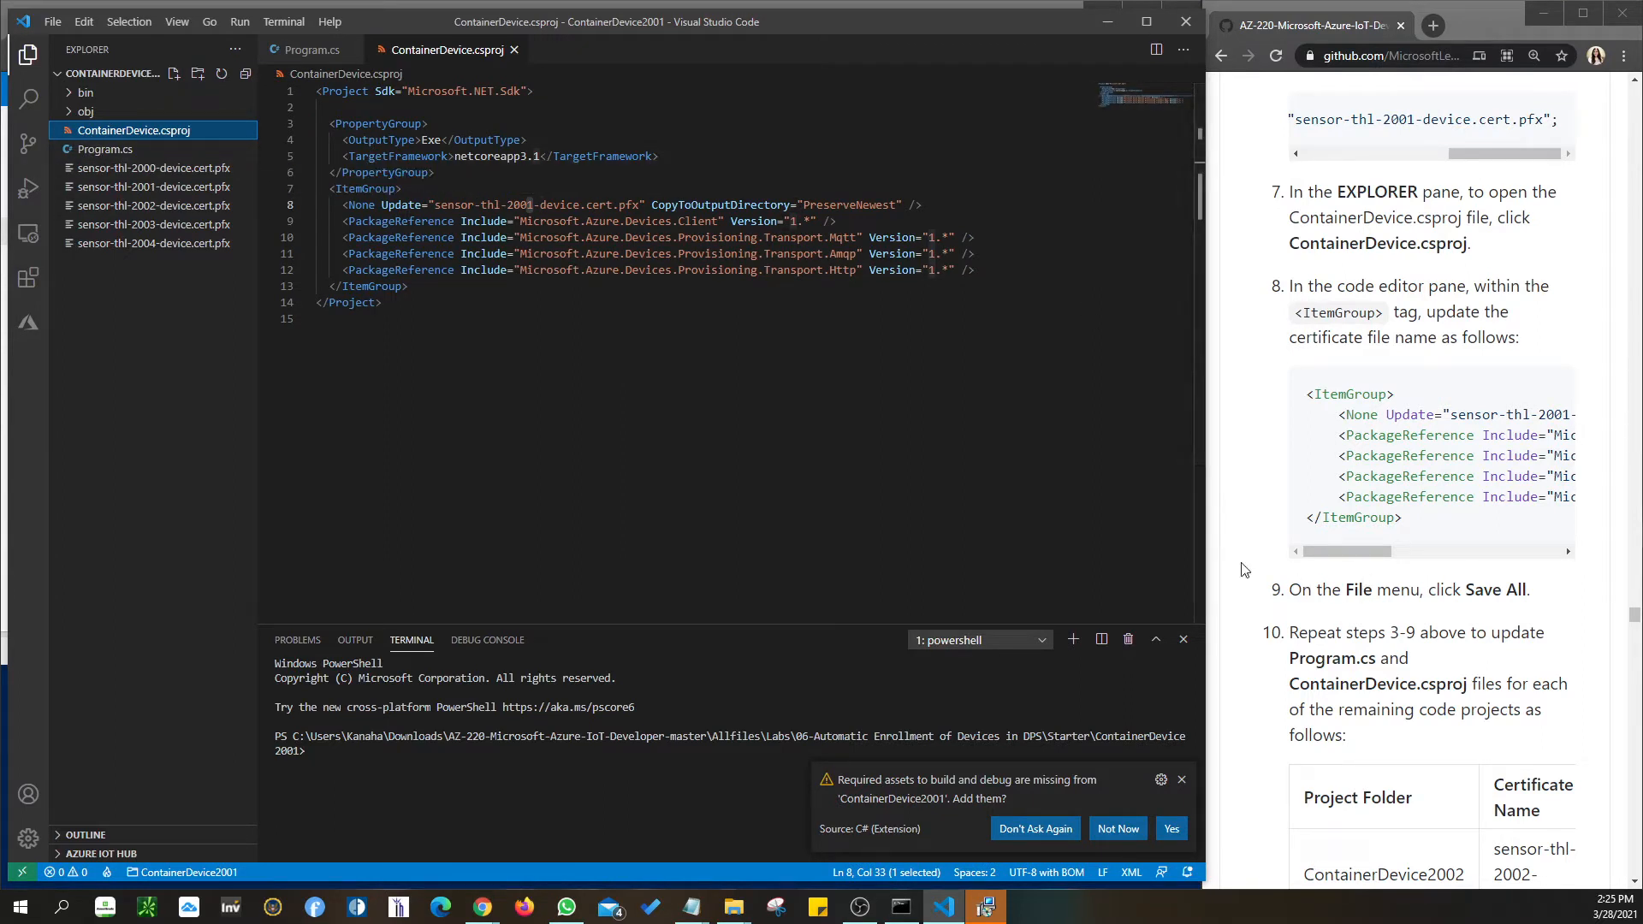
mouse_move(1375, 552)
mouse_down()
mouse_move(1551, 553)
mouse_move(1370, 553)
mouse_up()
click(102, 150)
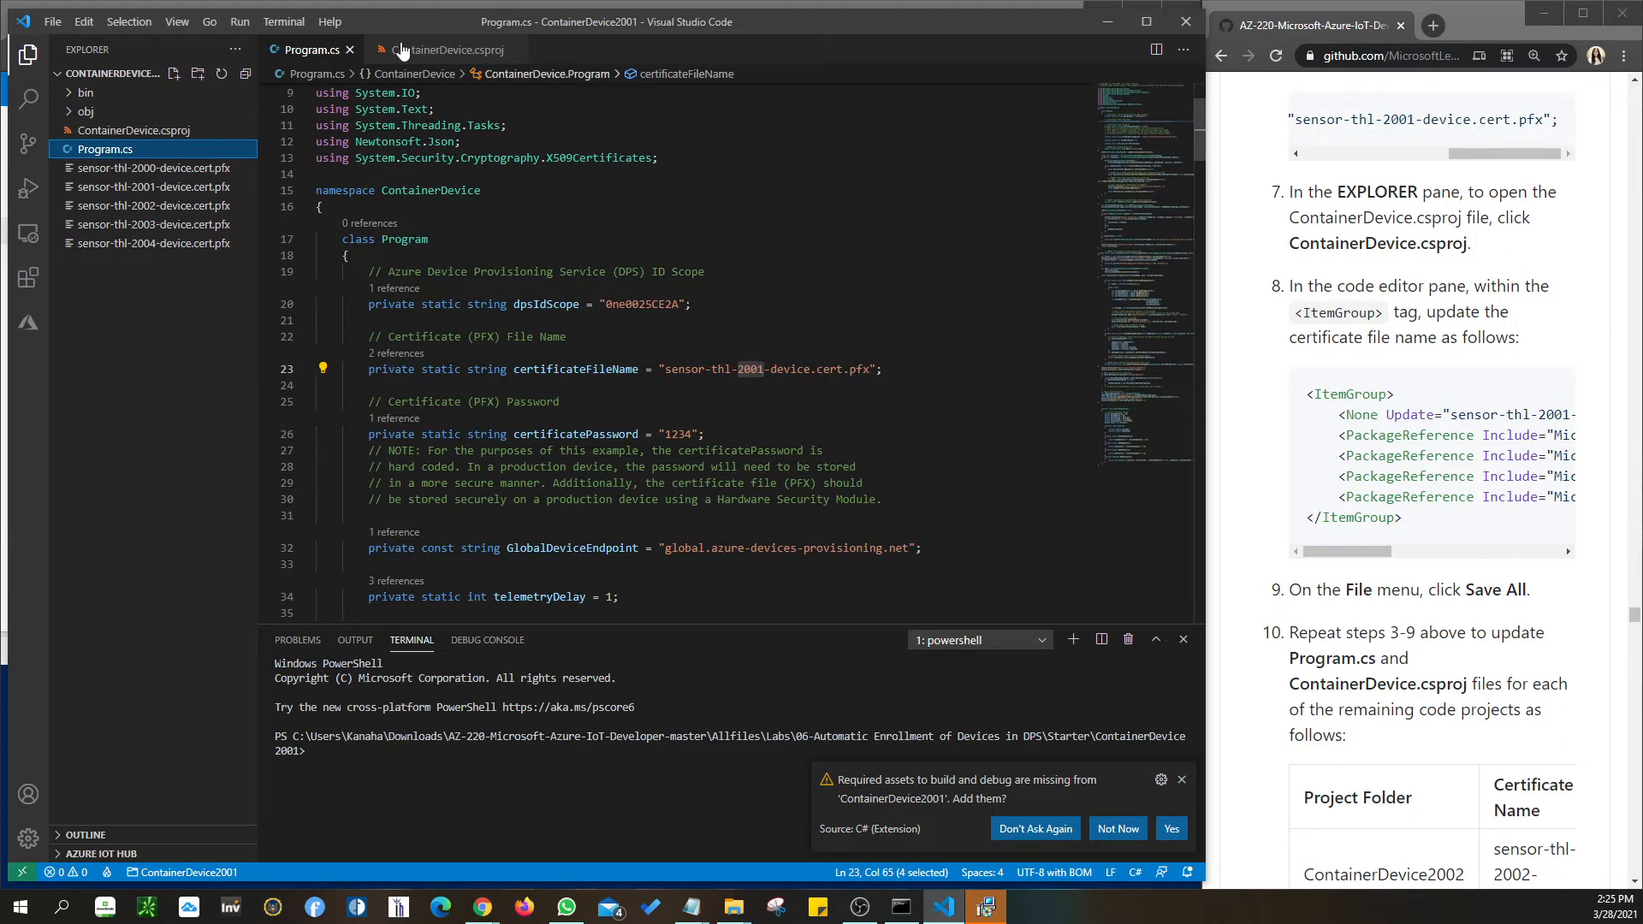
click(53, 23)
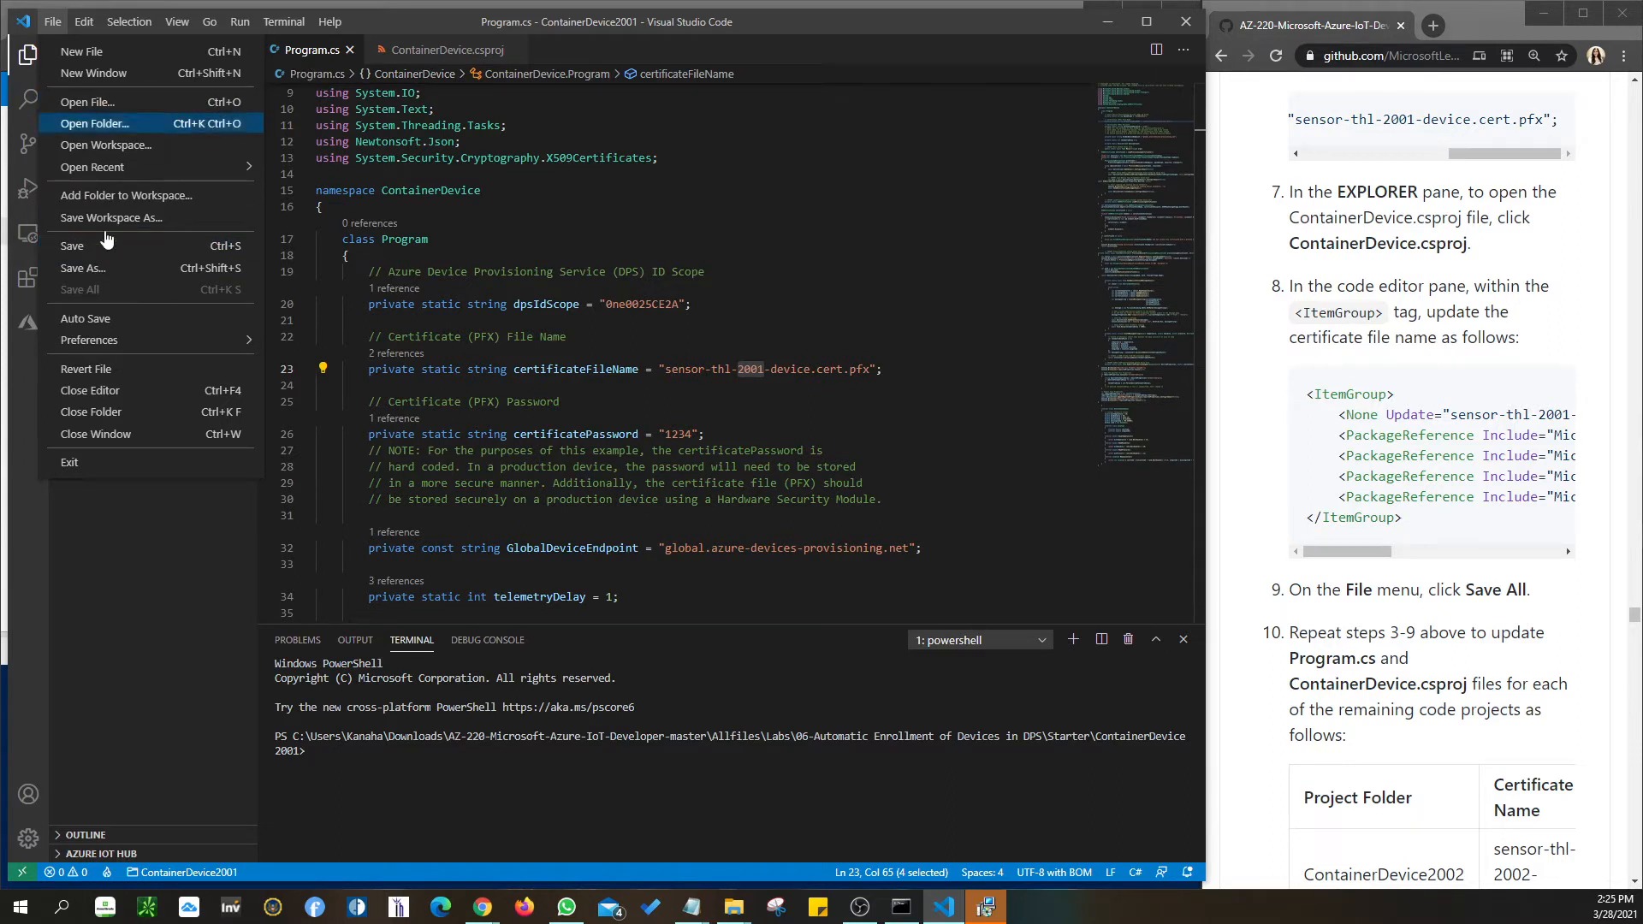
click(615, 227)
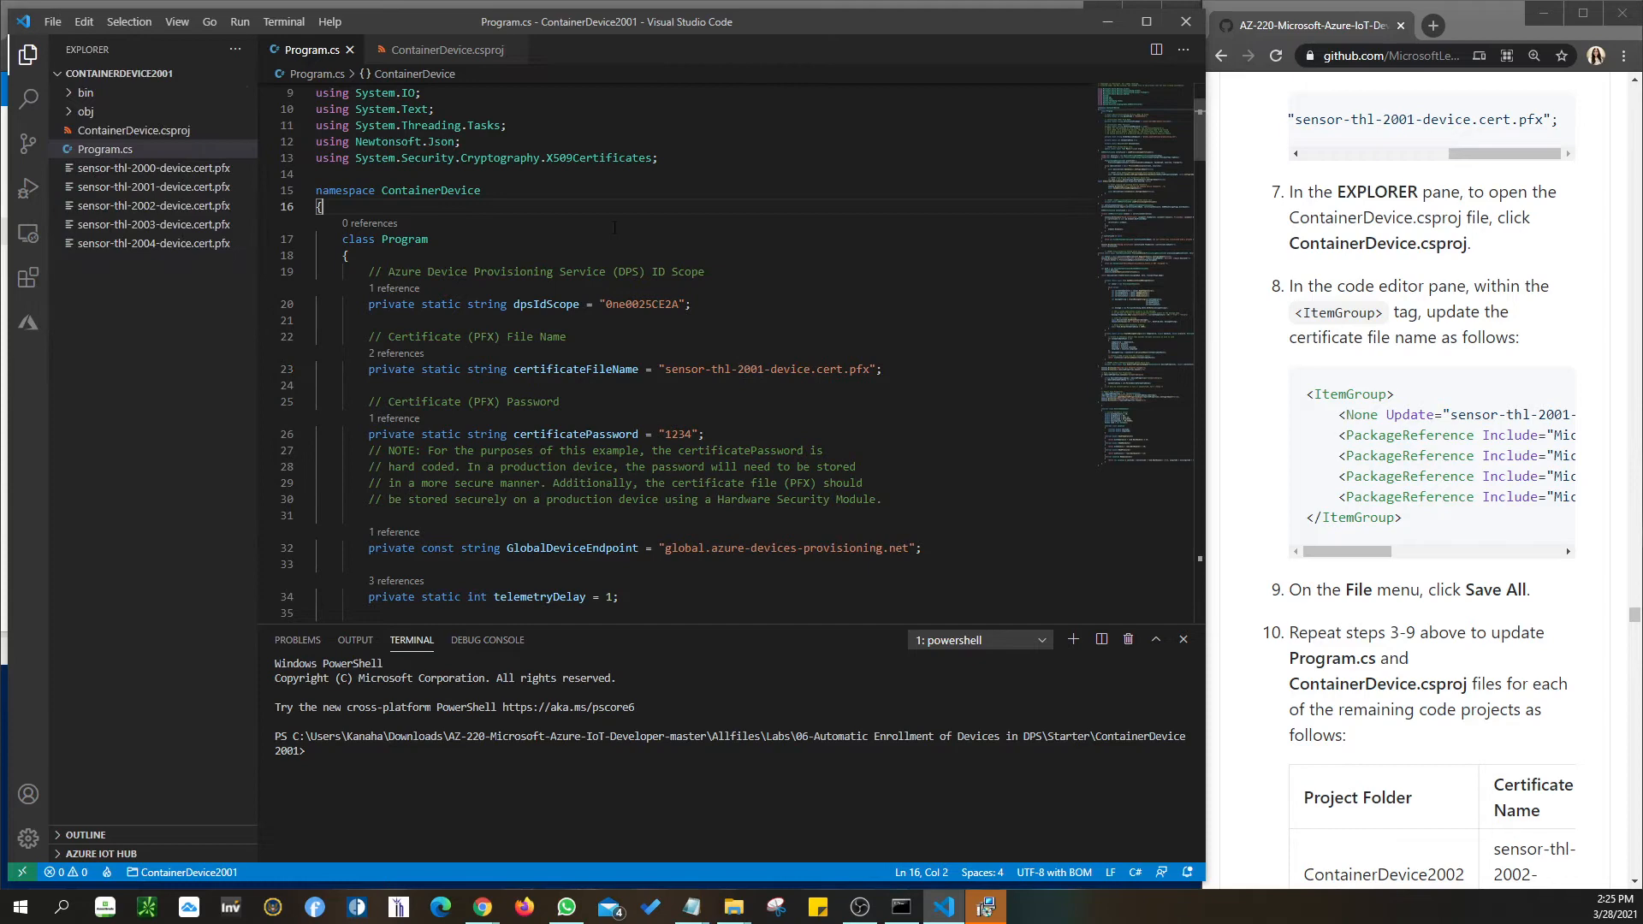
click(53, 22)
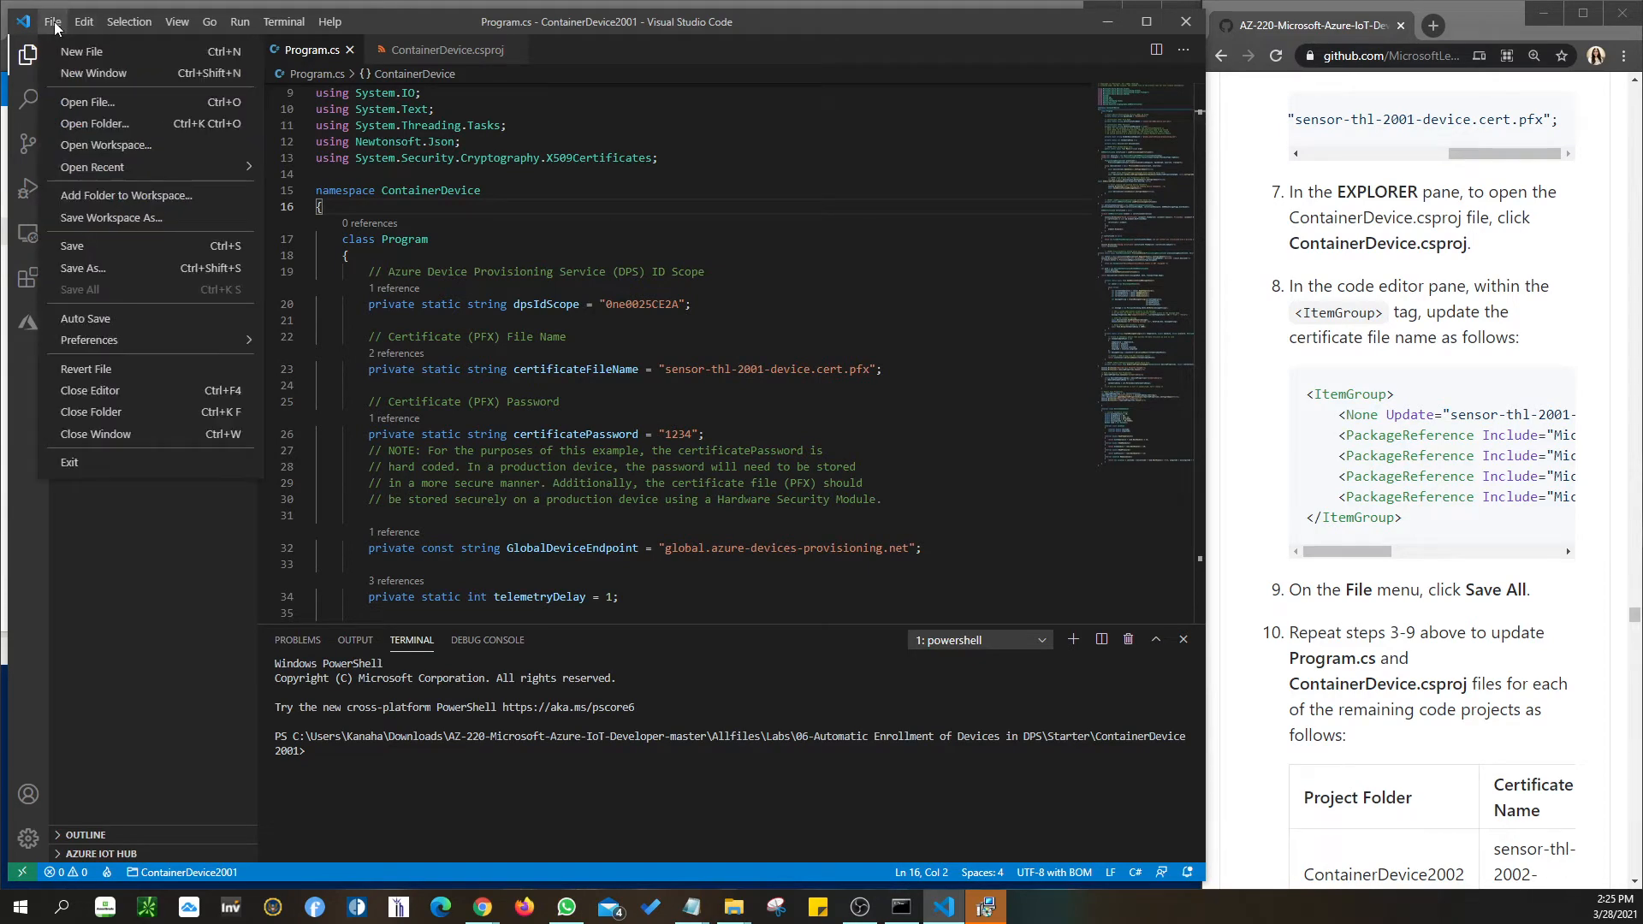
click(90, 124)
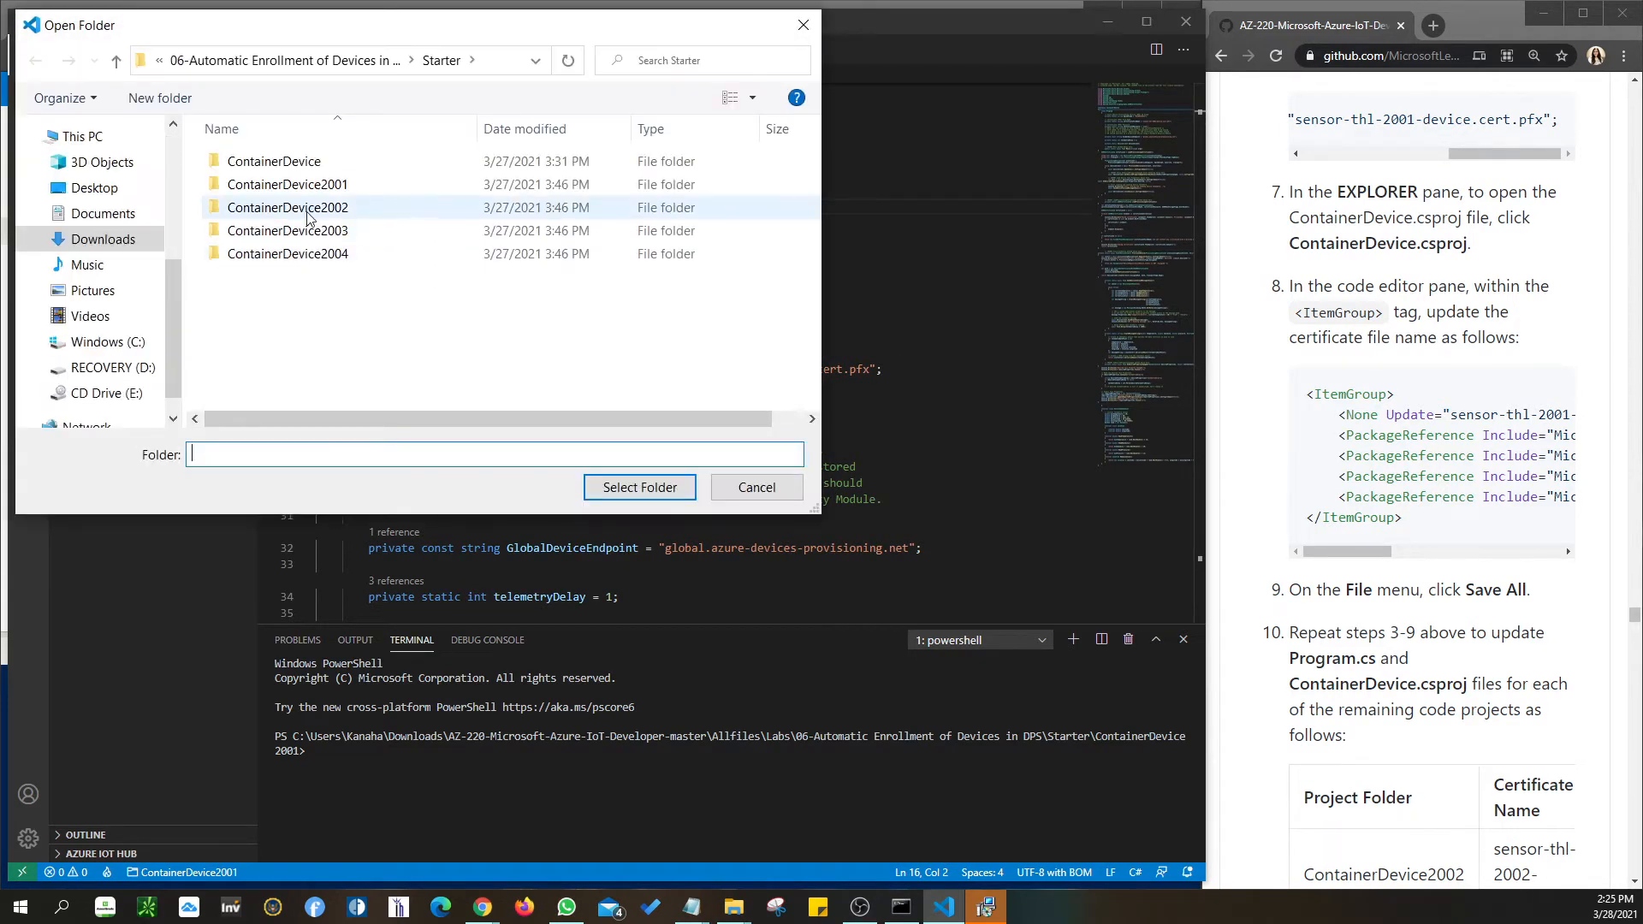
click(307, 214)
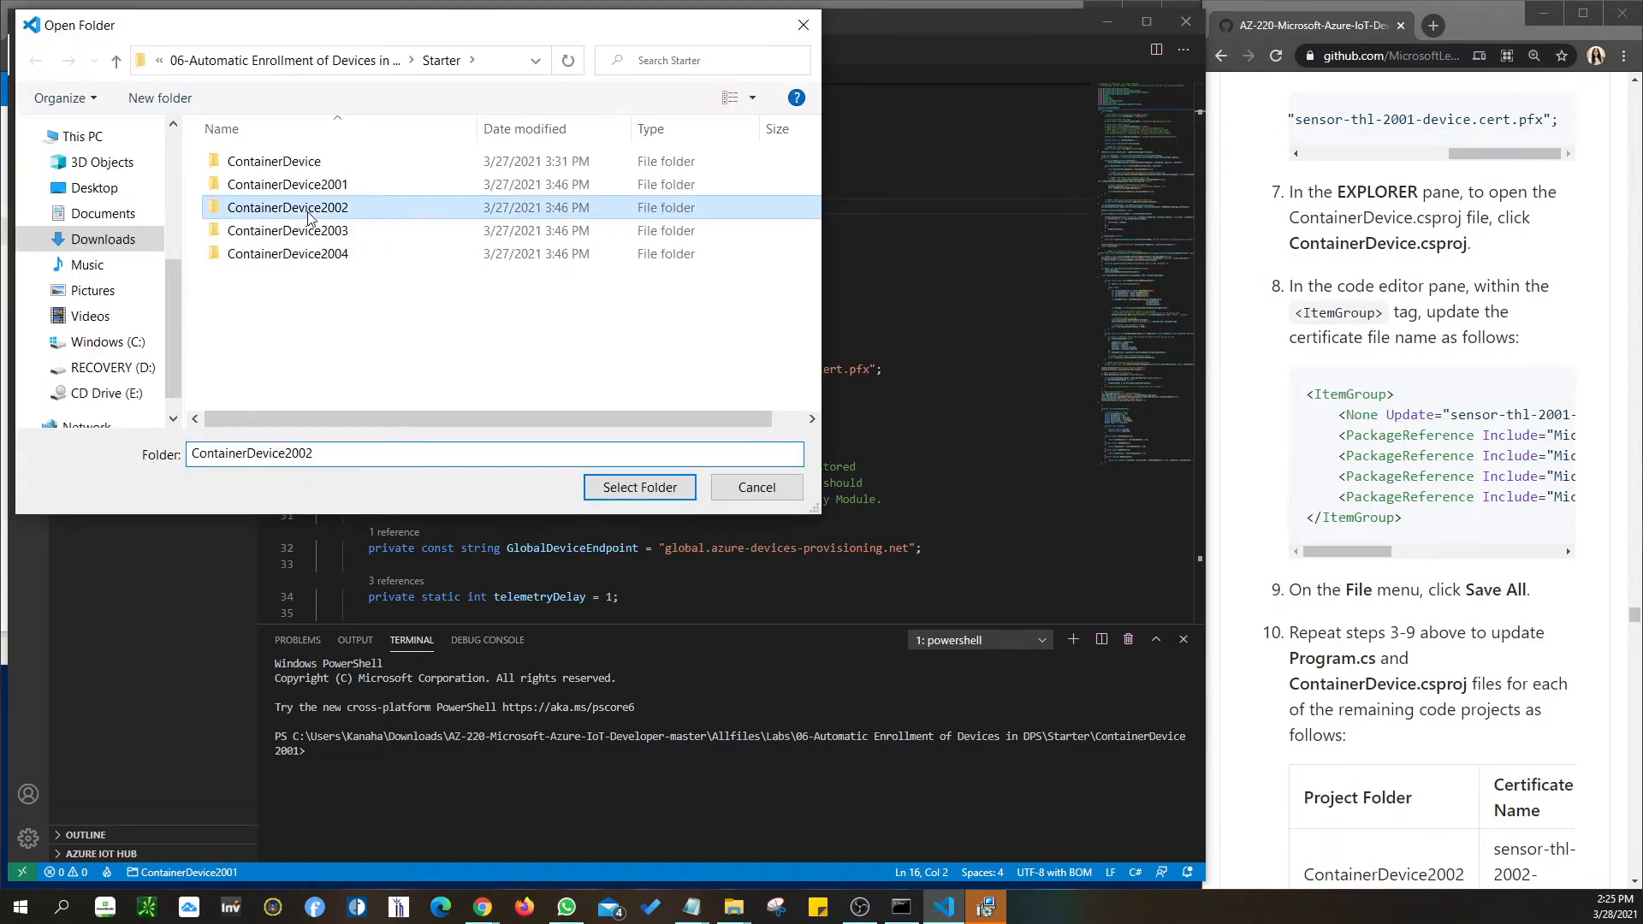
click(757, 488)
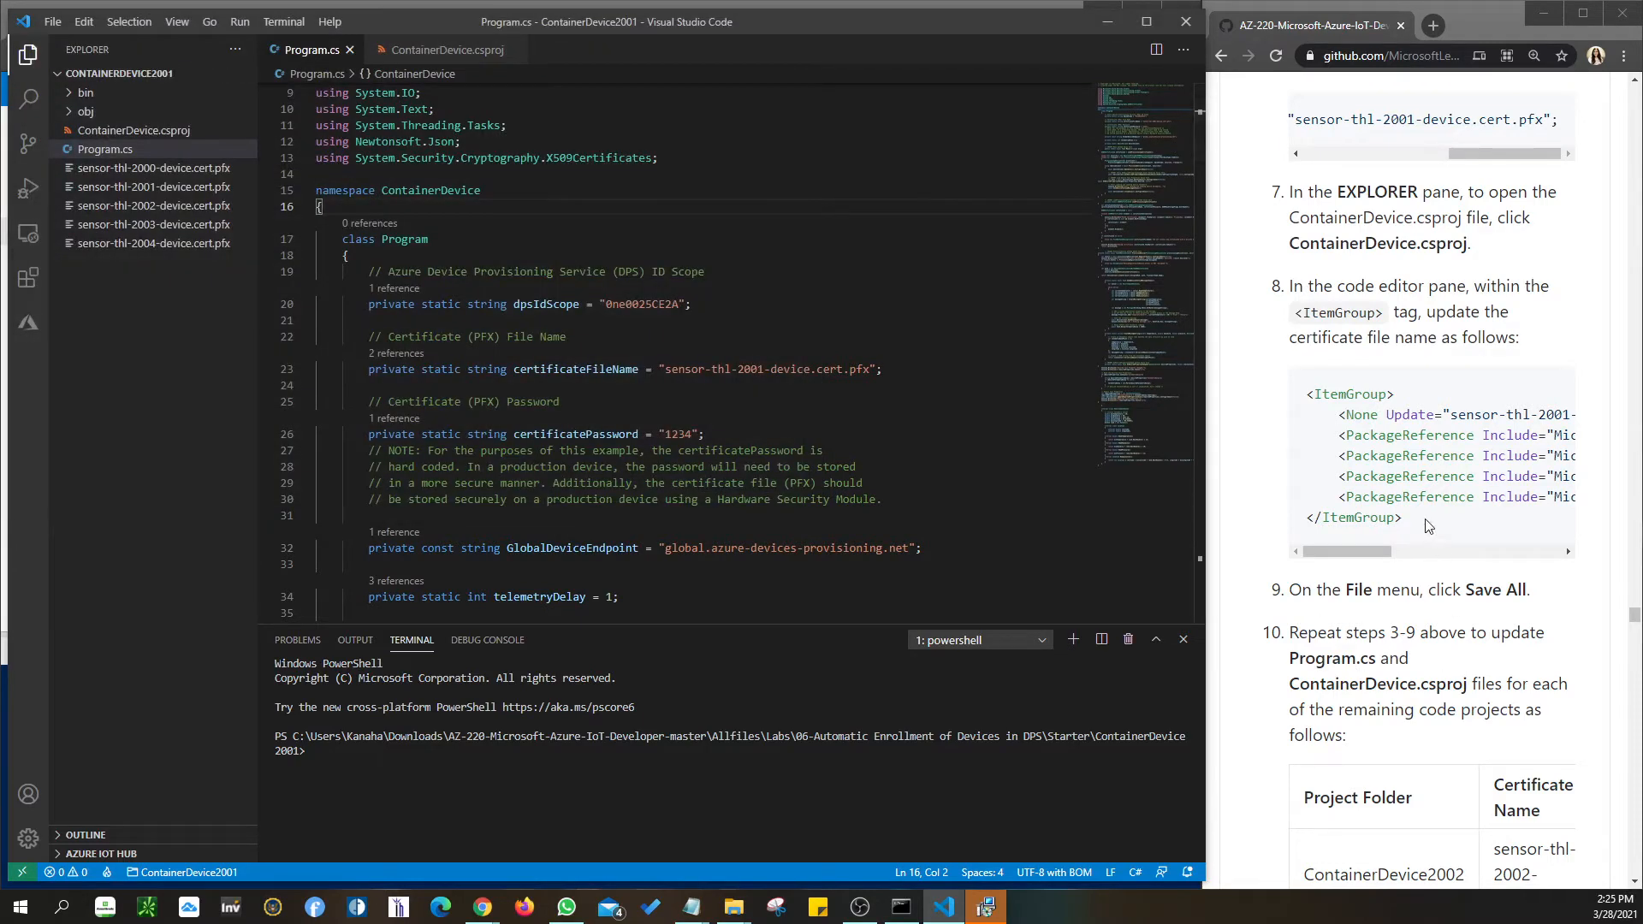
Read the lab guide's Task 1 instructions for building and running the simulated device projects.
scroll(1427, 526, down, 6)
scroll(1440, 540, down, 8)
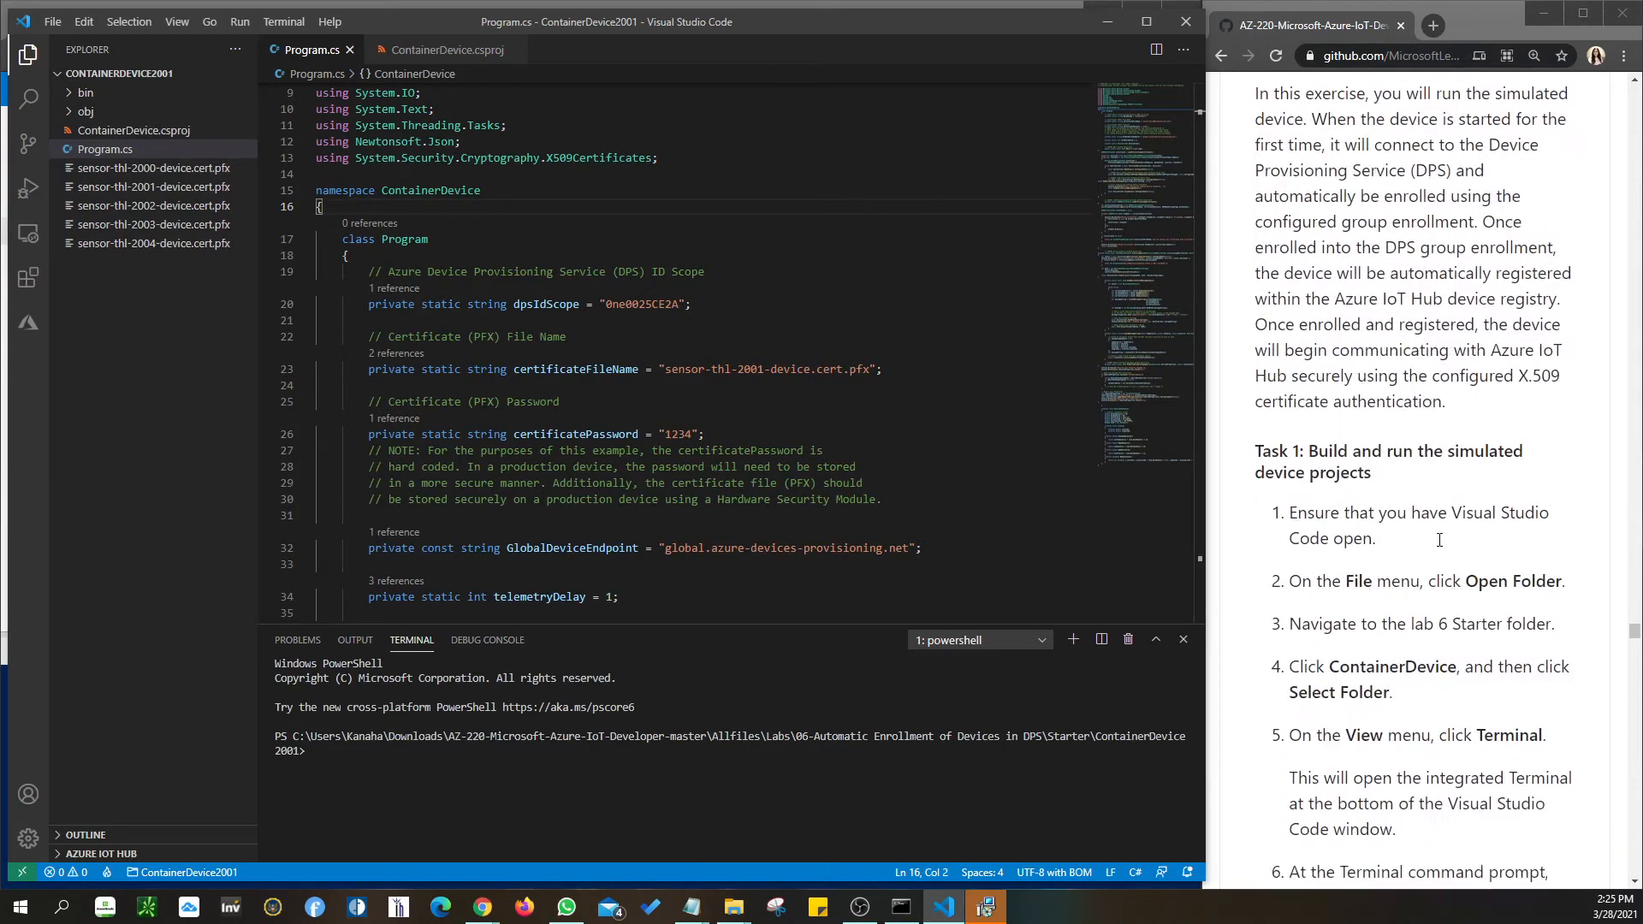
scroll(1439, 540, down, 1)
scroll(1439, 540, down, 1)
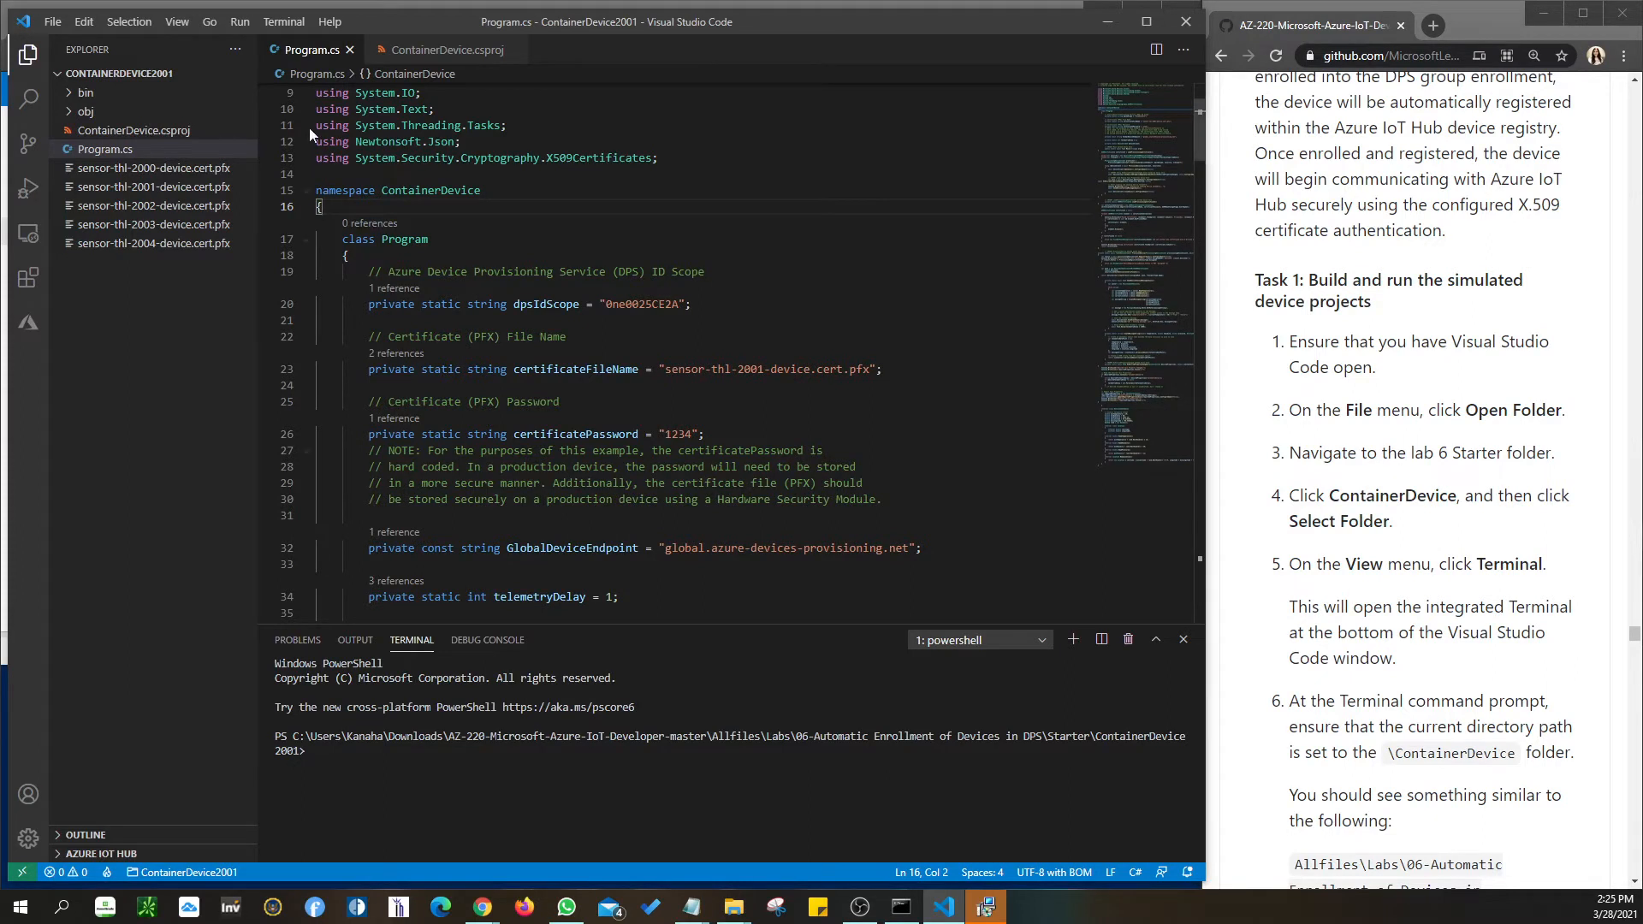
click(53, 23)
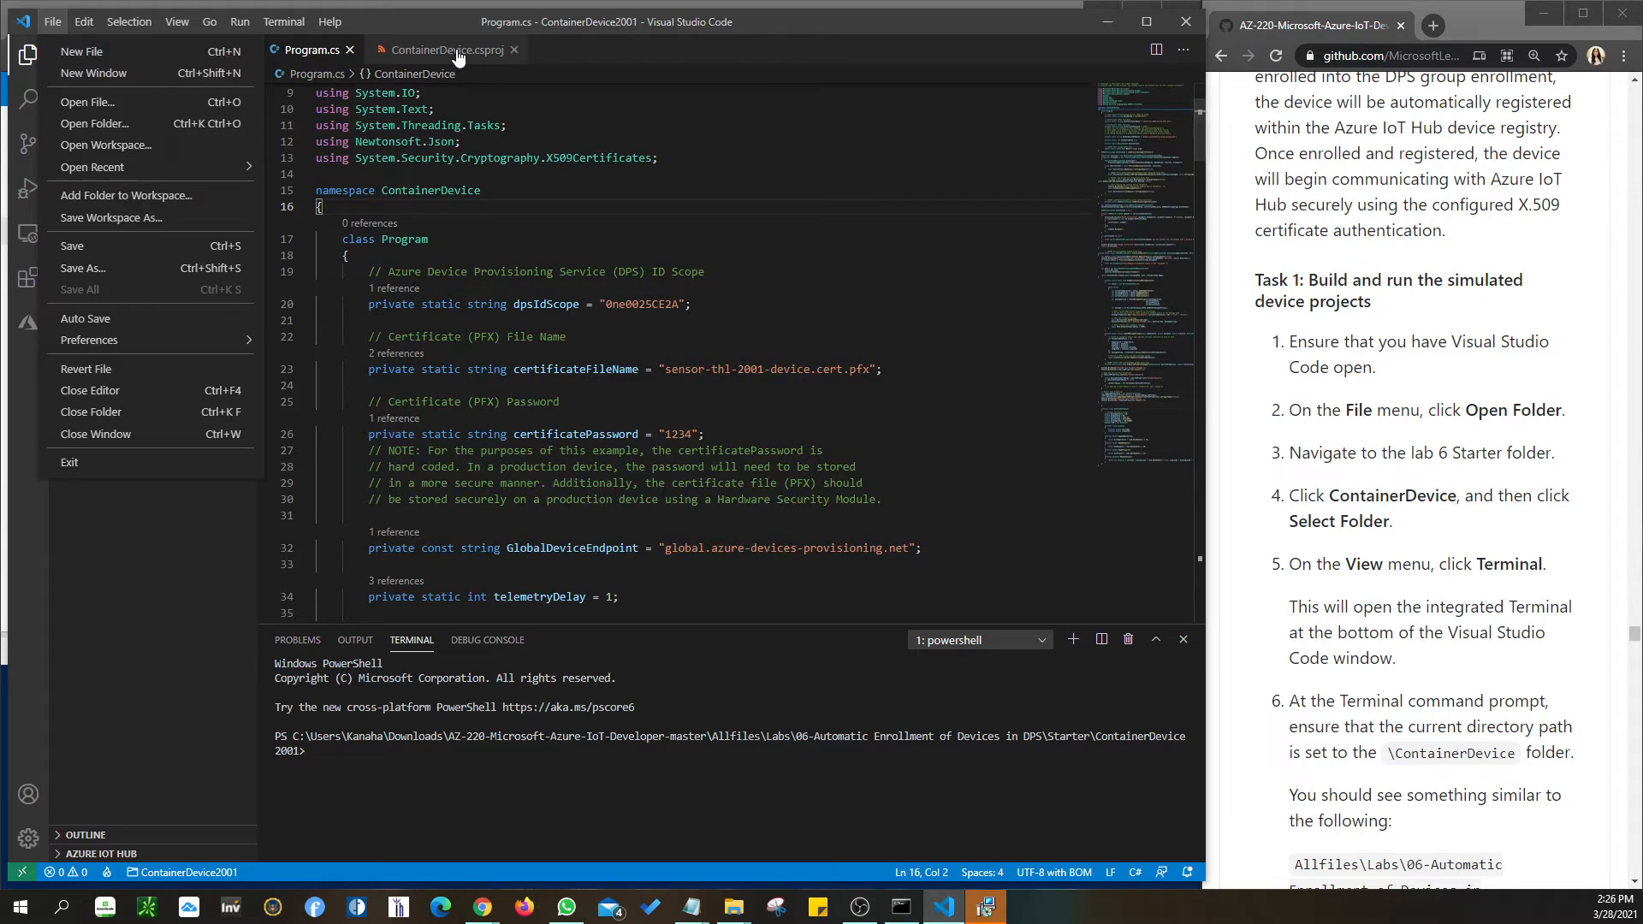
click(319, 369)
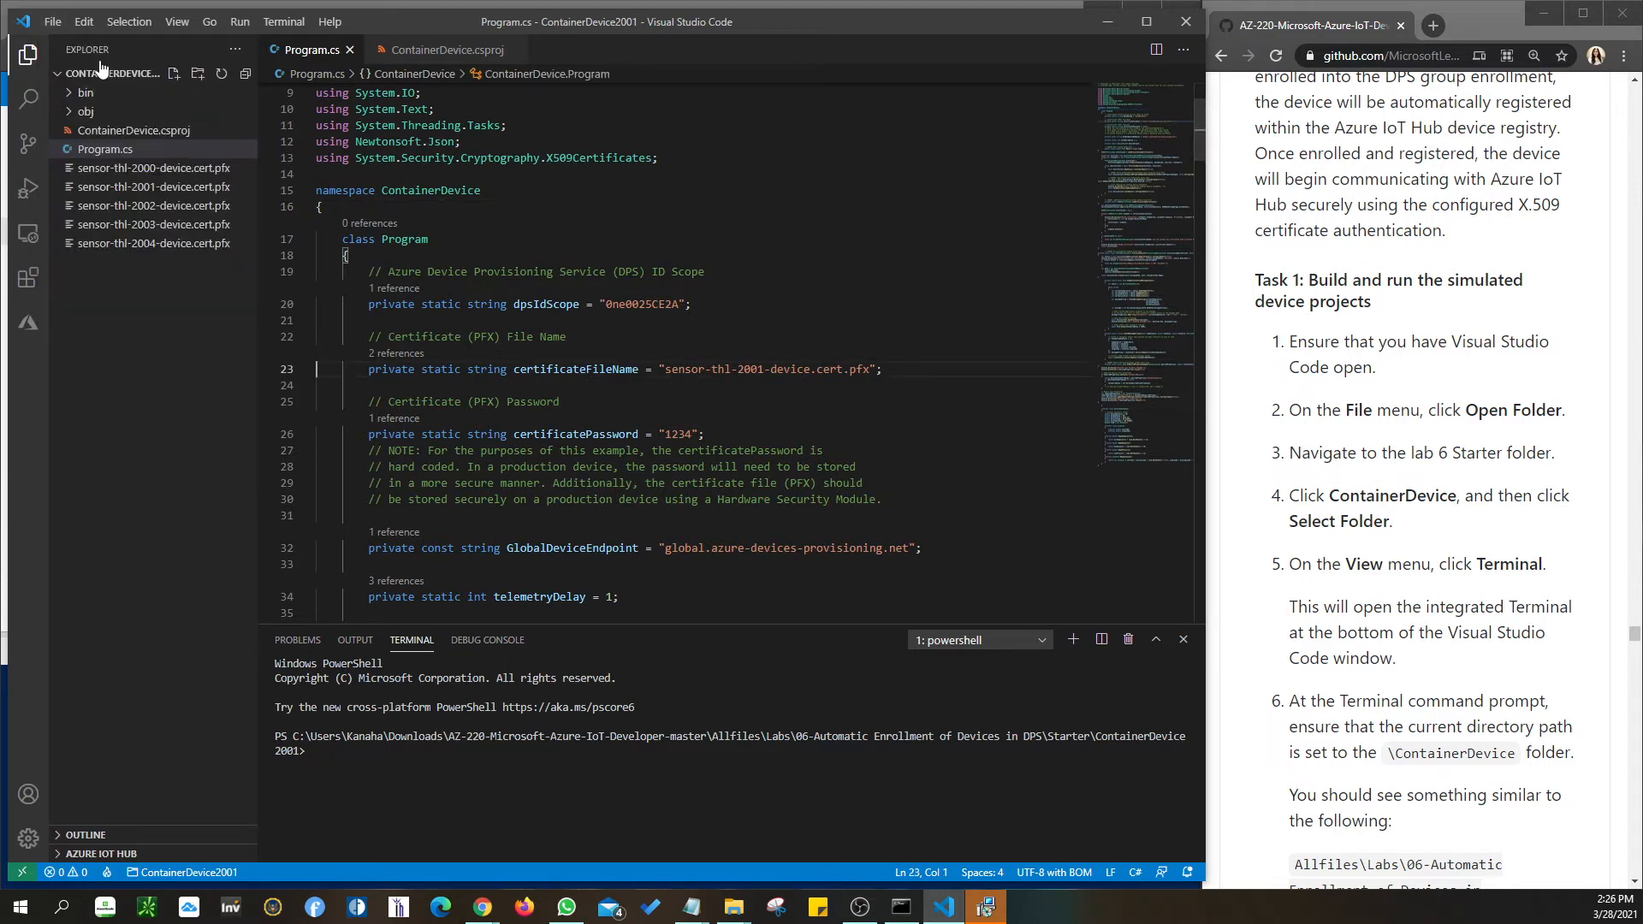
click(60, 21)
click(261, 129)
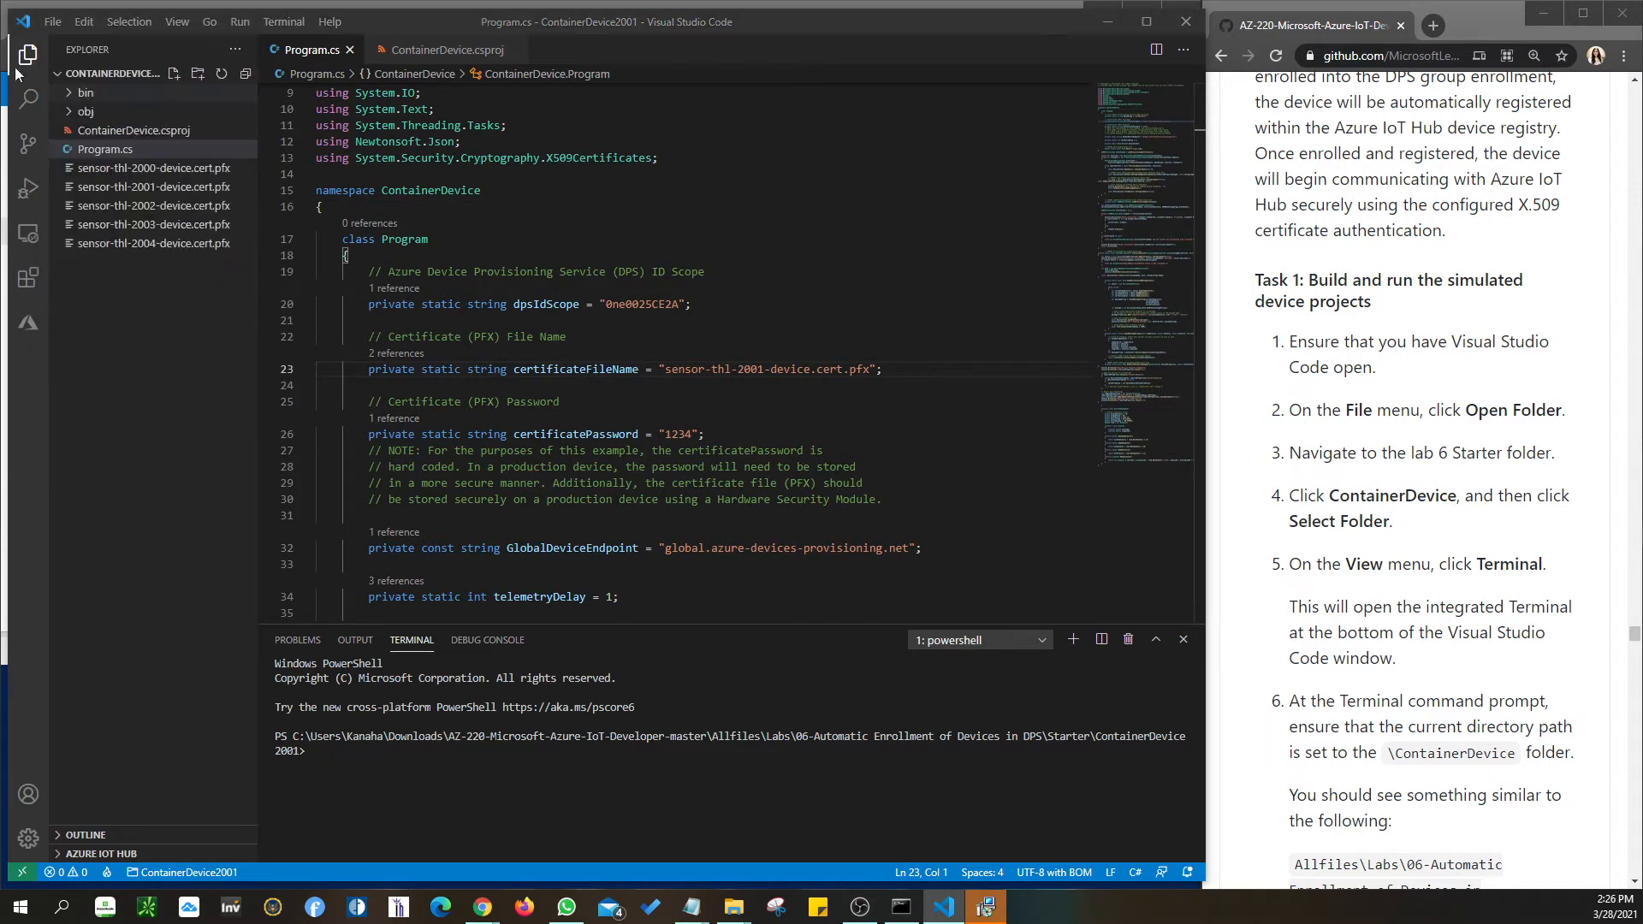
click(804, 27)
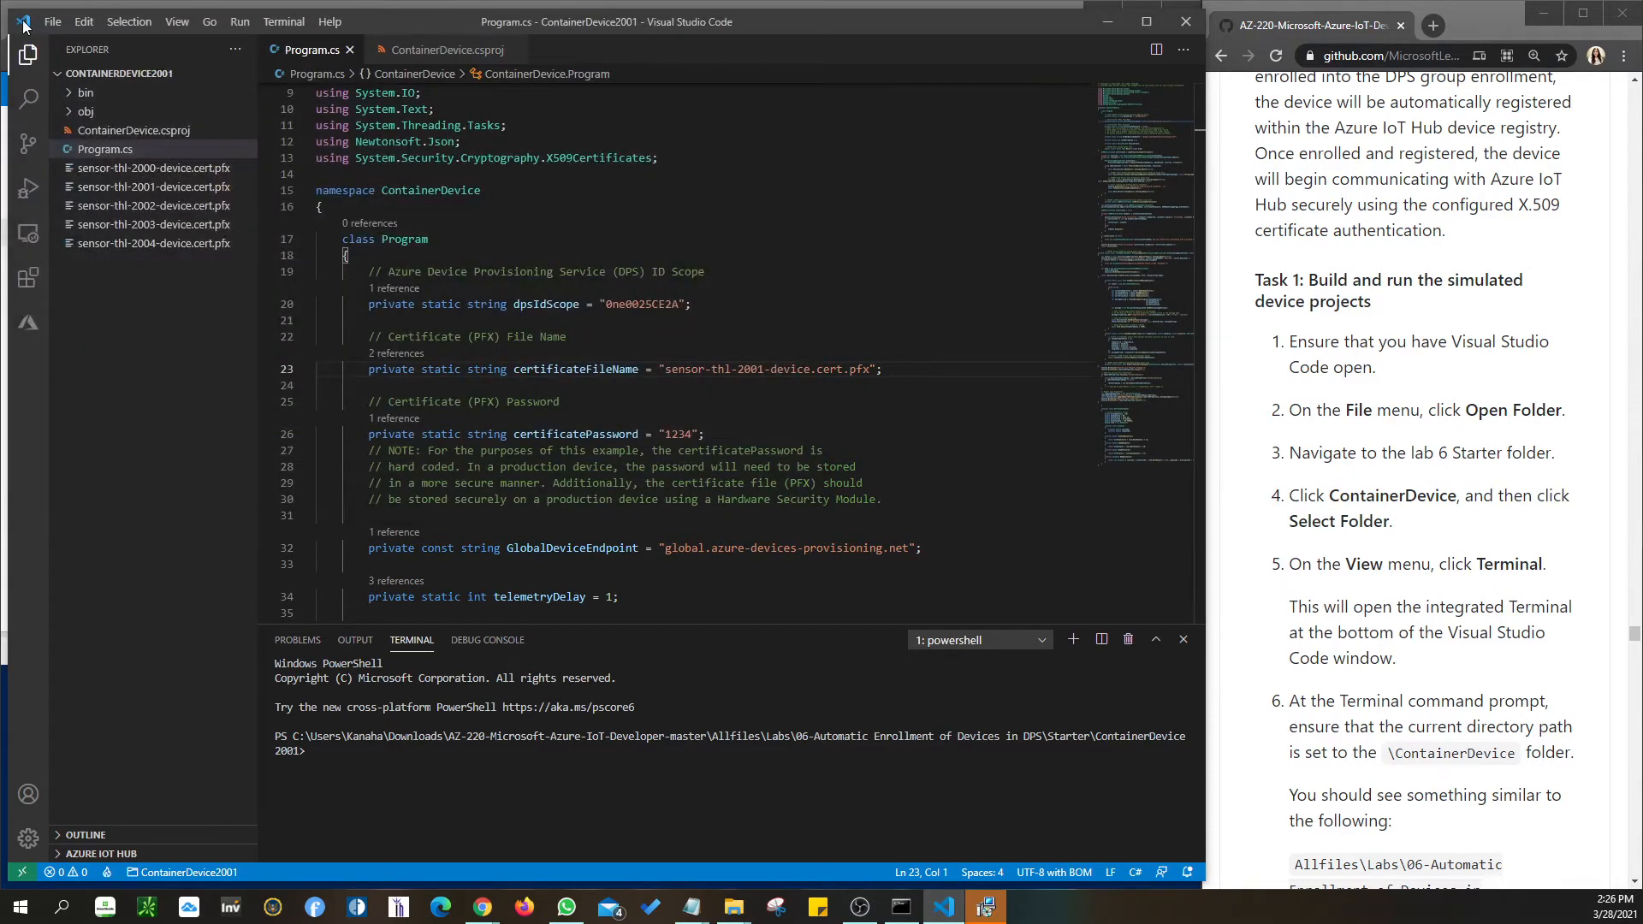
Open the ContainerDevice project folder from the lab 6 Starter folder in place of ContainerDevice2001.
click(52, 21)
click(91, 129)
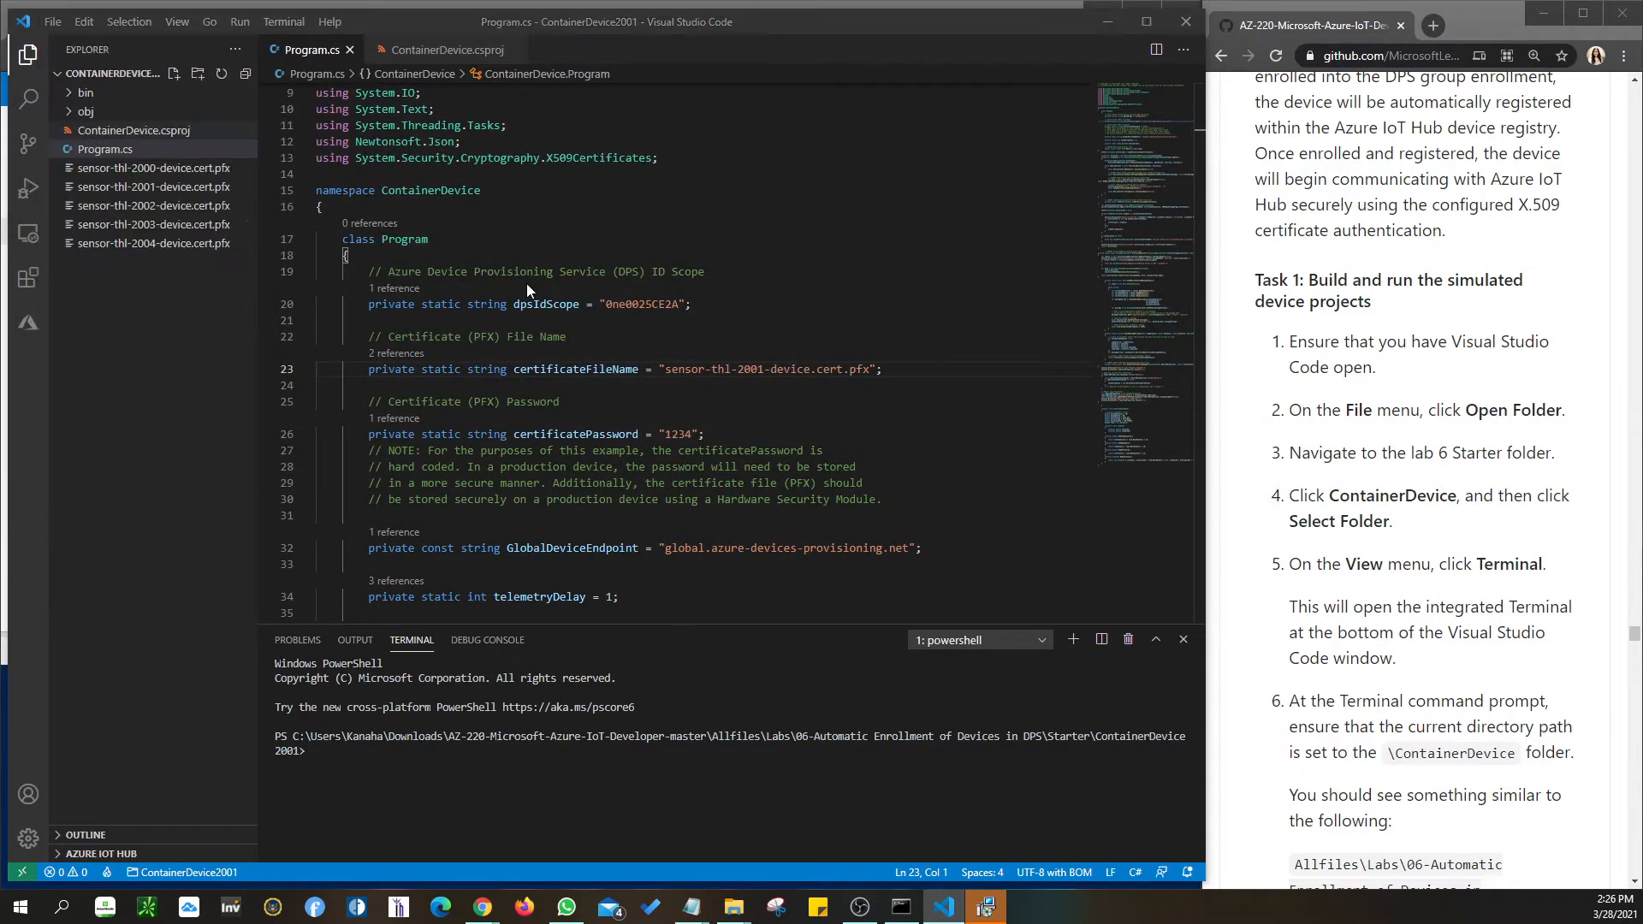
click(275, 162)
click(602, 488)
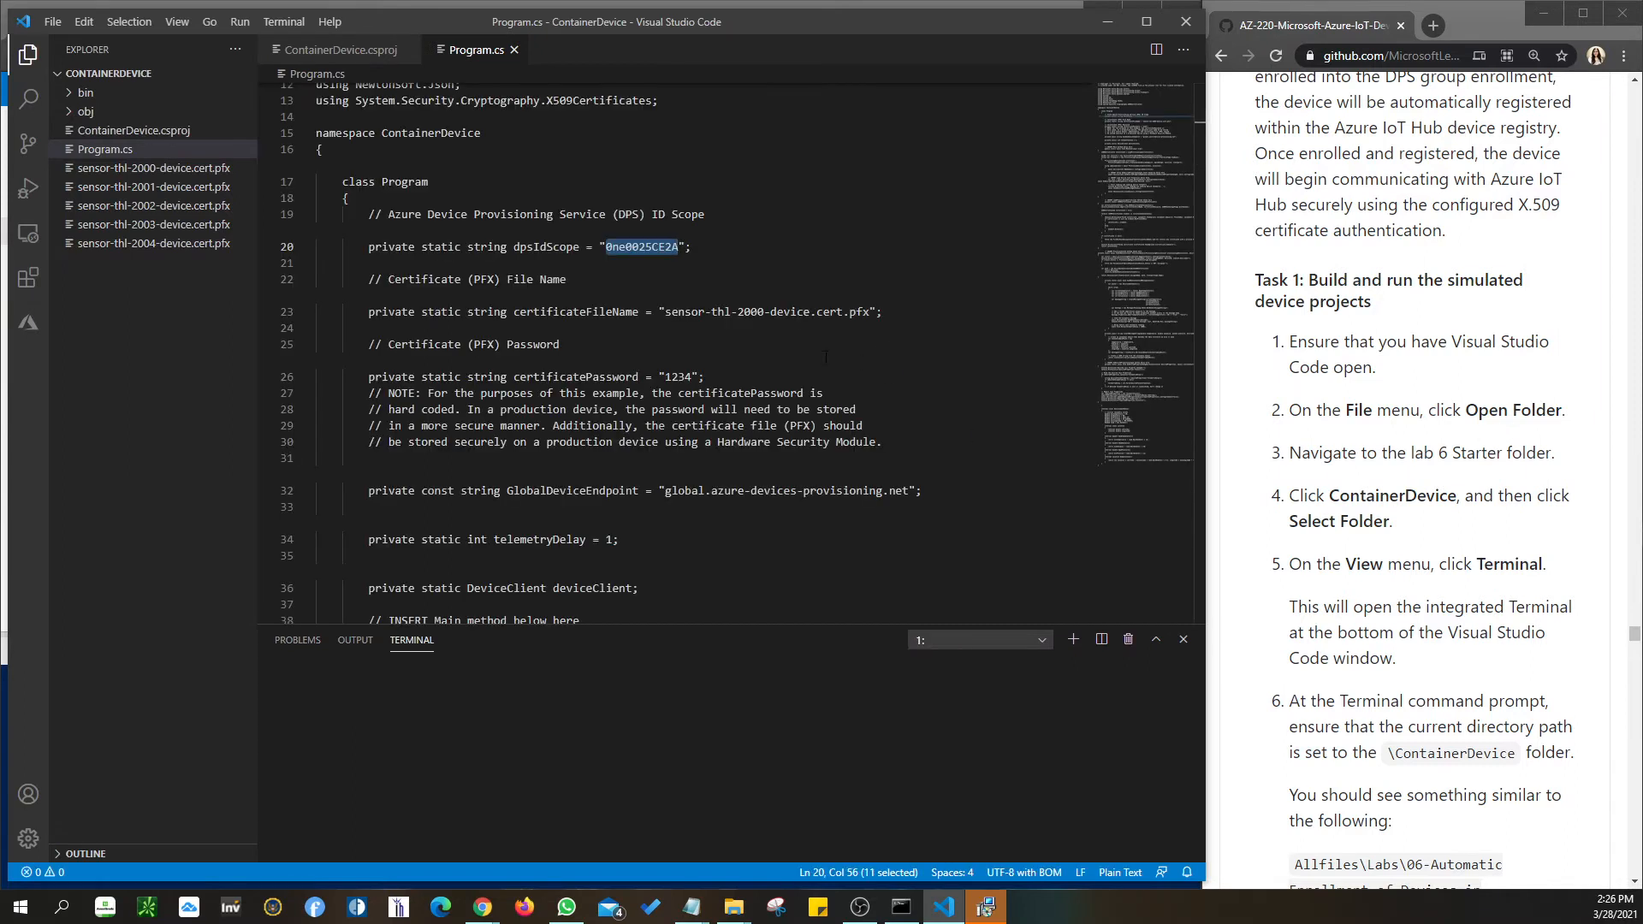
Show the integrated terminal at the ContainerDevice folder, and build and run the project with dotnet run.
click(282, 26)
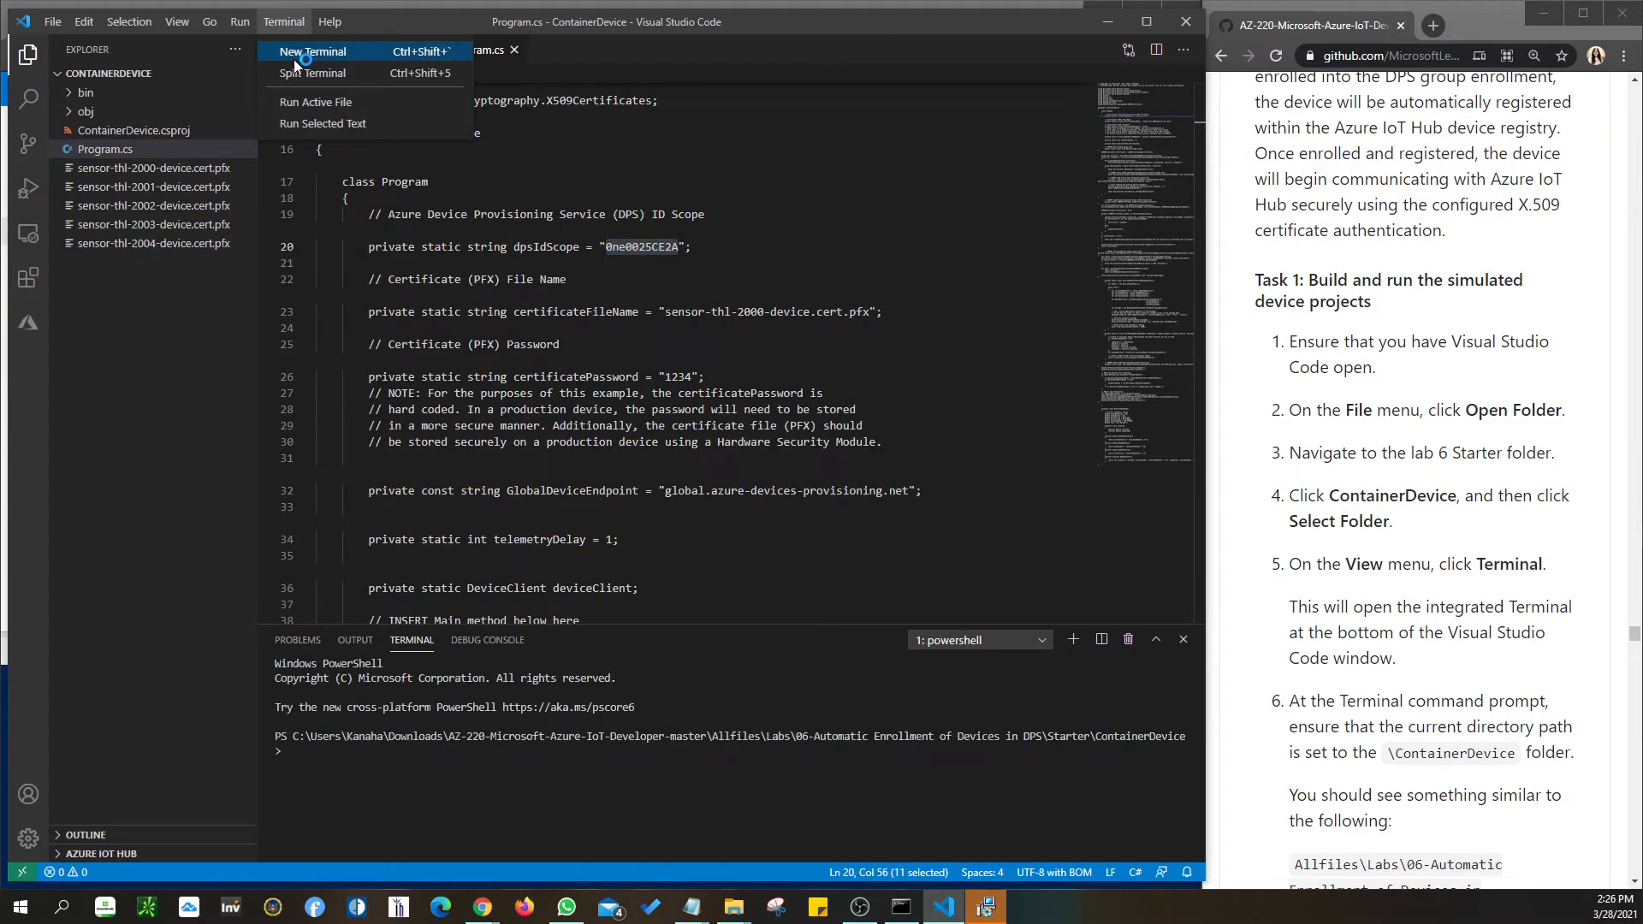
mouse_move(177, 21)
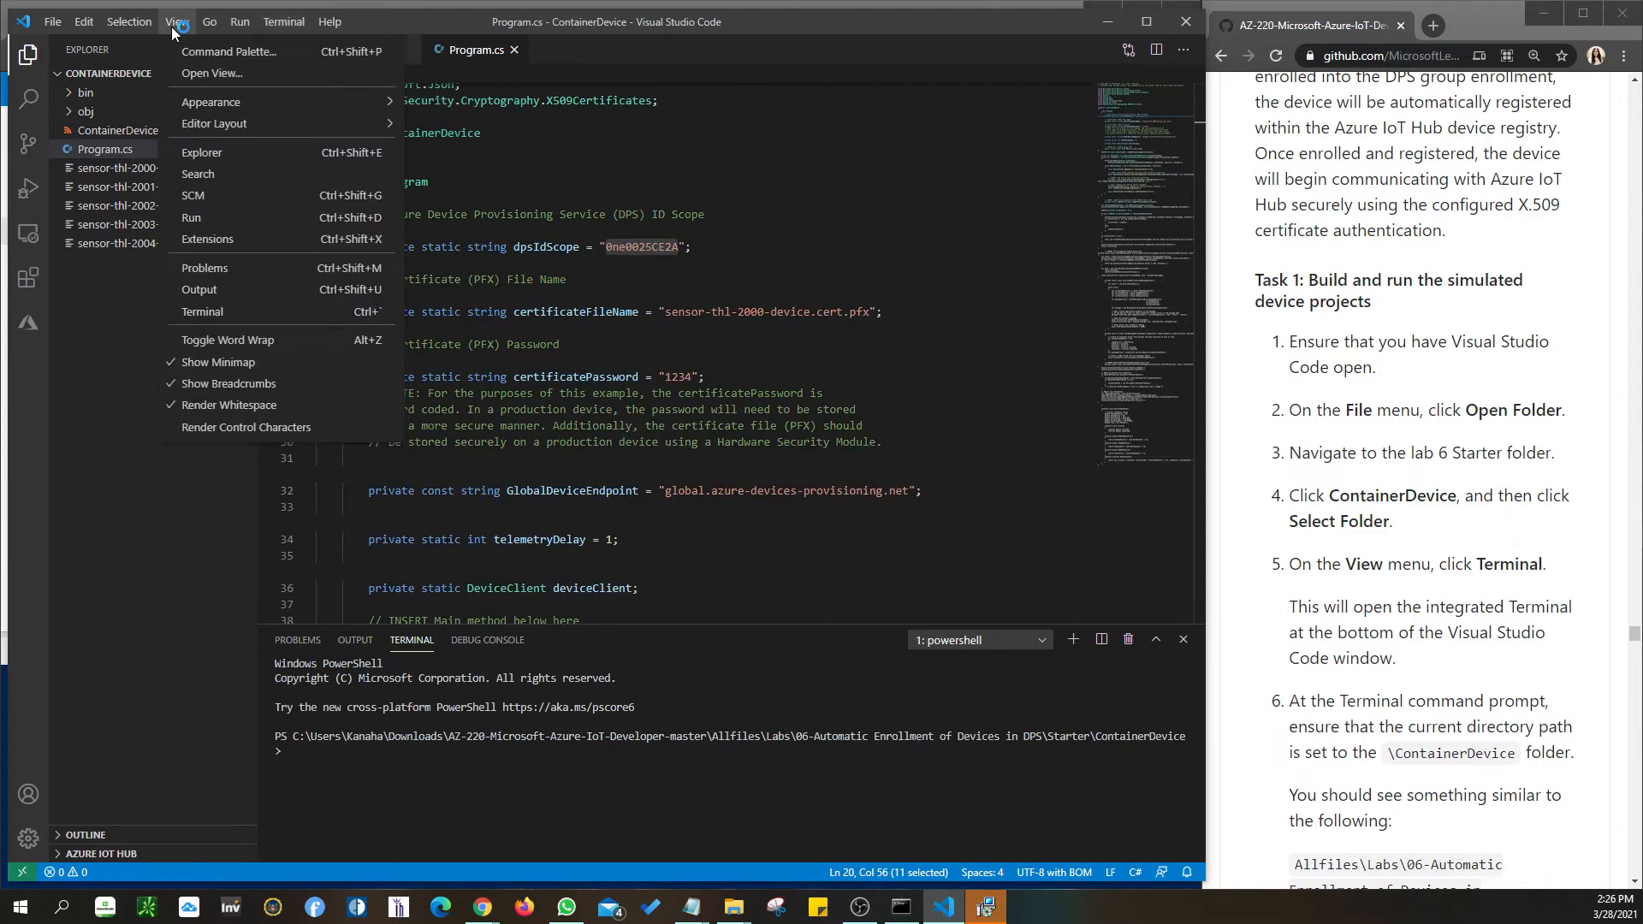
click(207, 311)
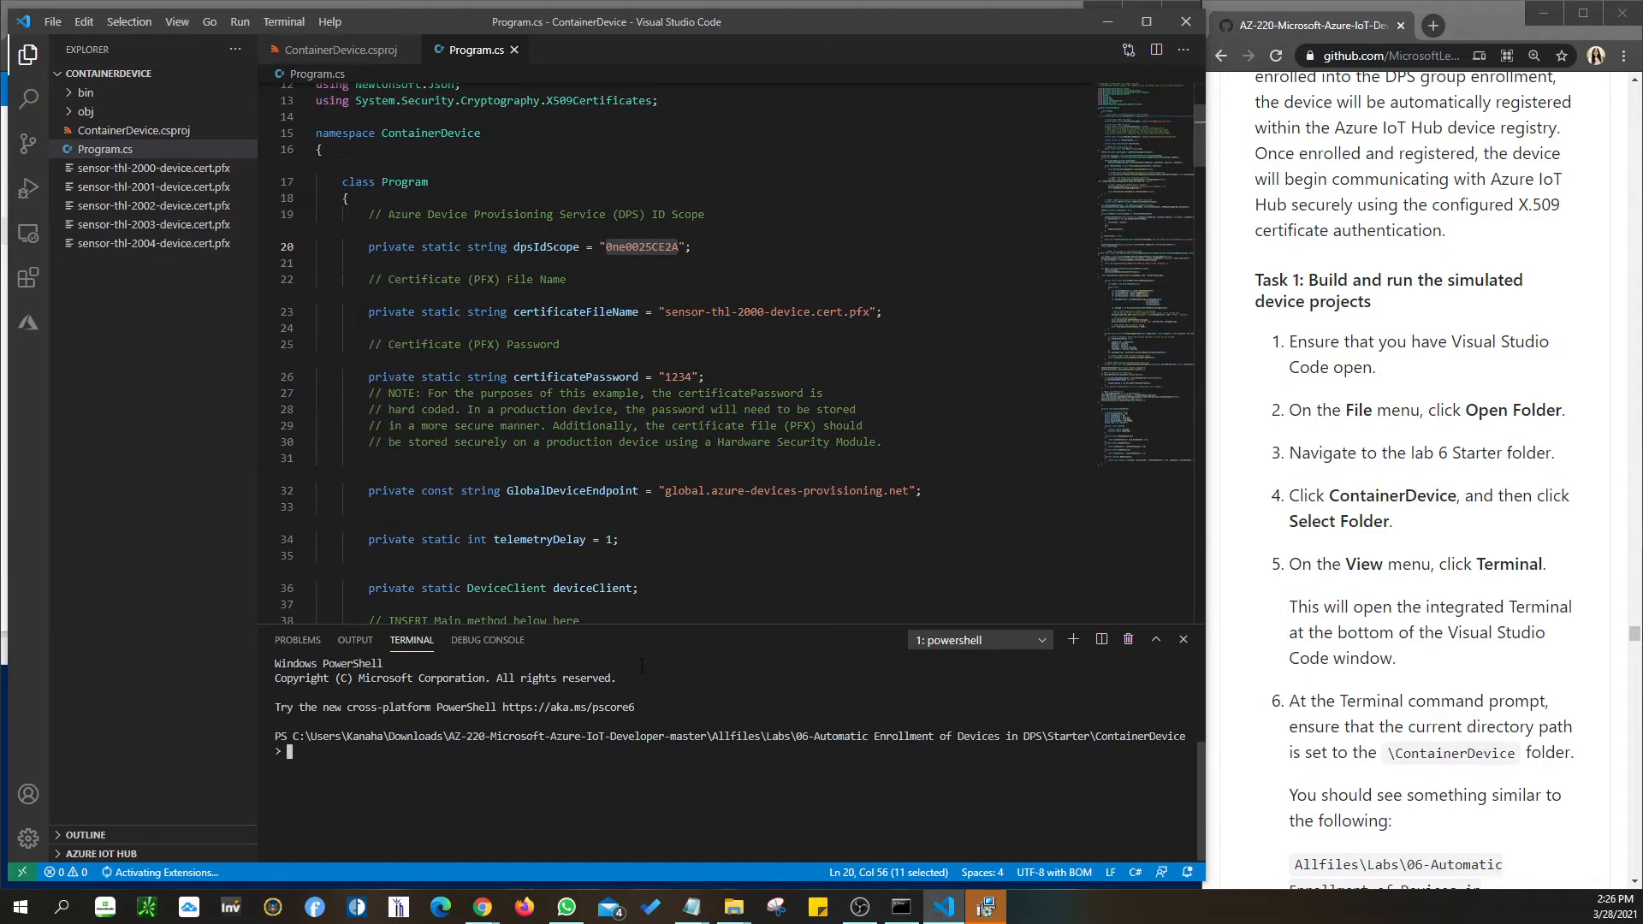
scroll(1438, 678, down, 5)
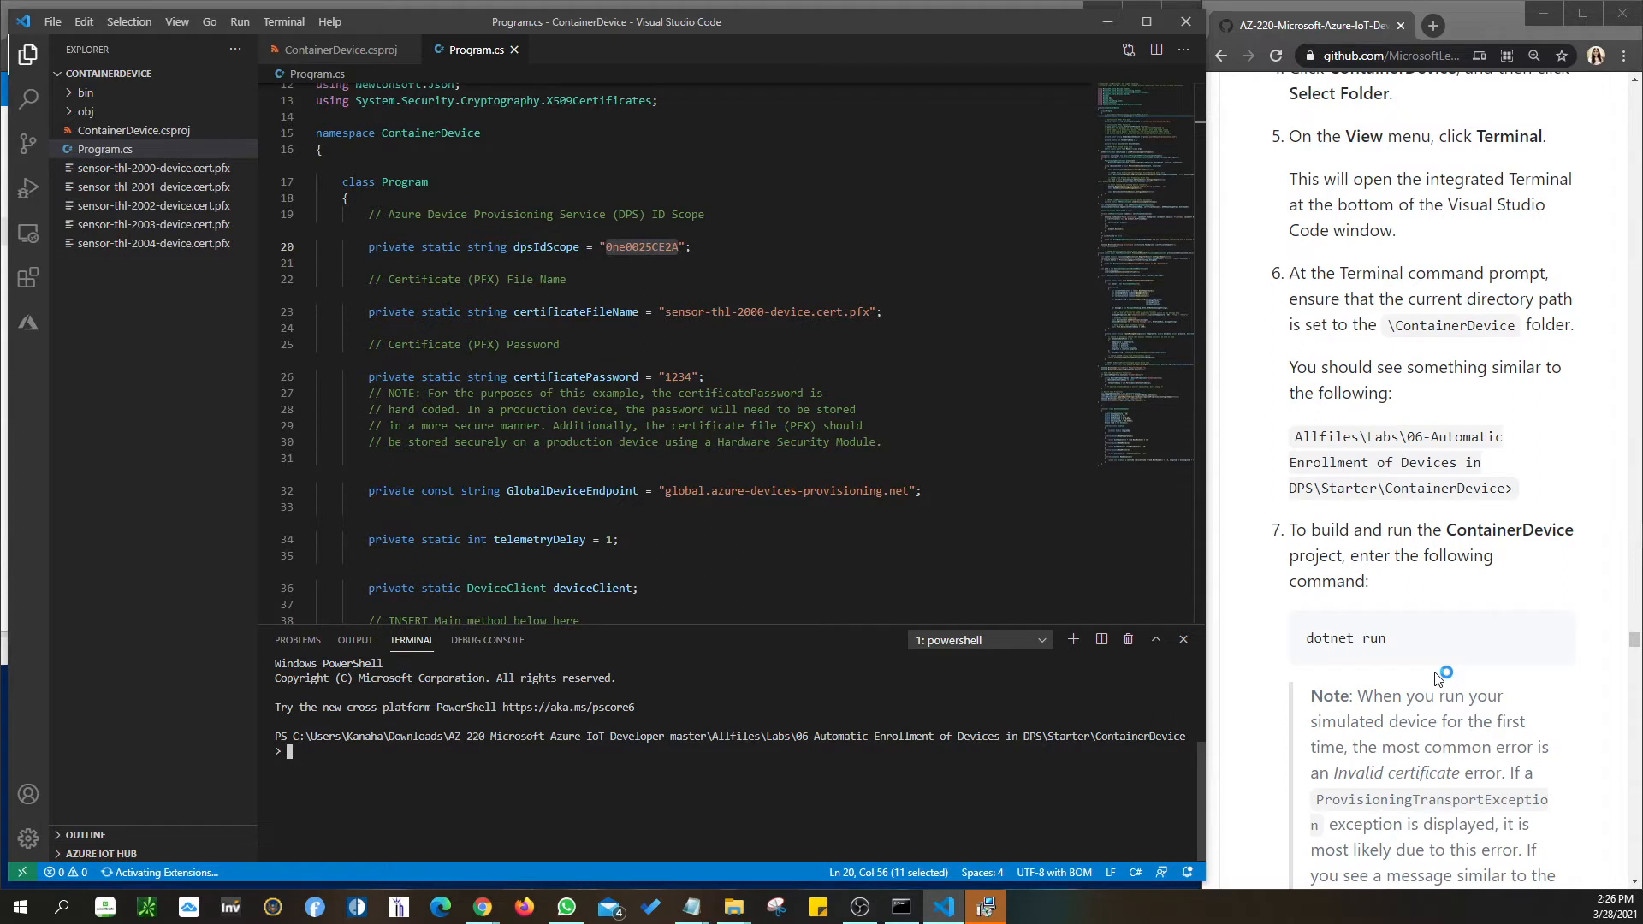
text(dotnet run)
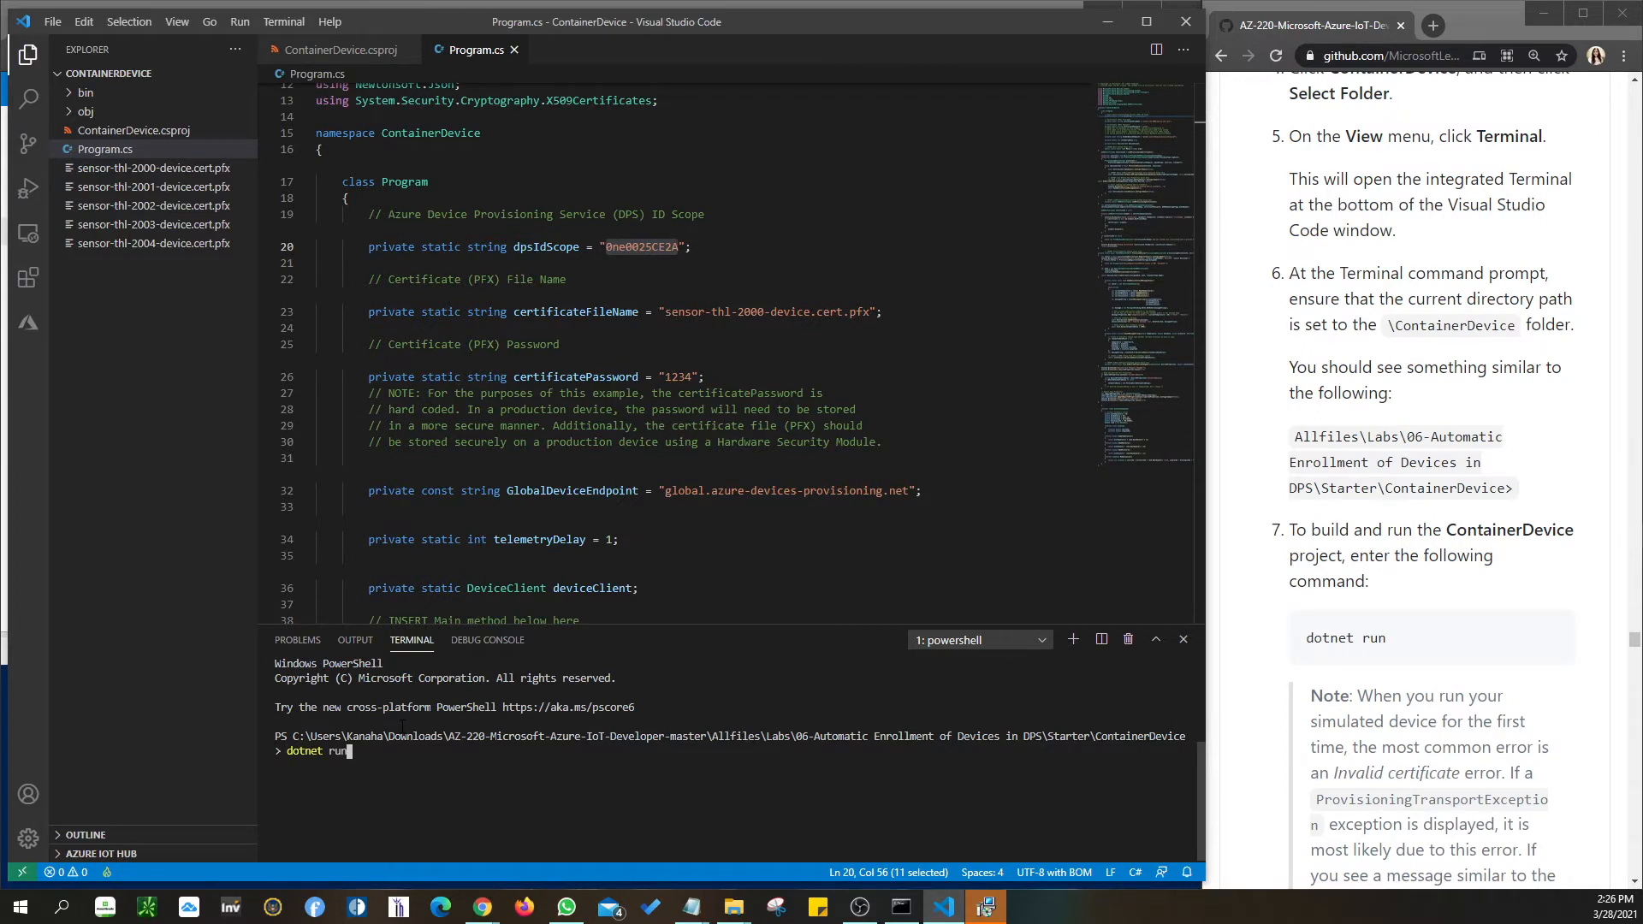
key(Return)
Read the lab guide's notes on the invalid certificate error, the expected device output and the sample JSON telemetry messages.
scroll(1470, 563, down, 7)
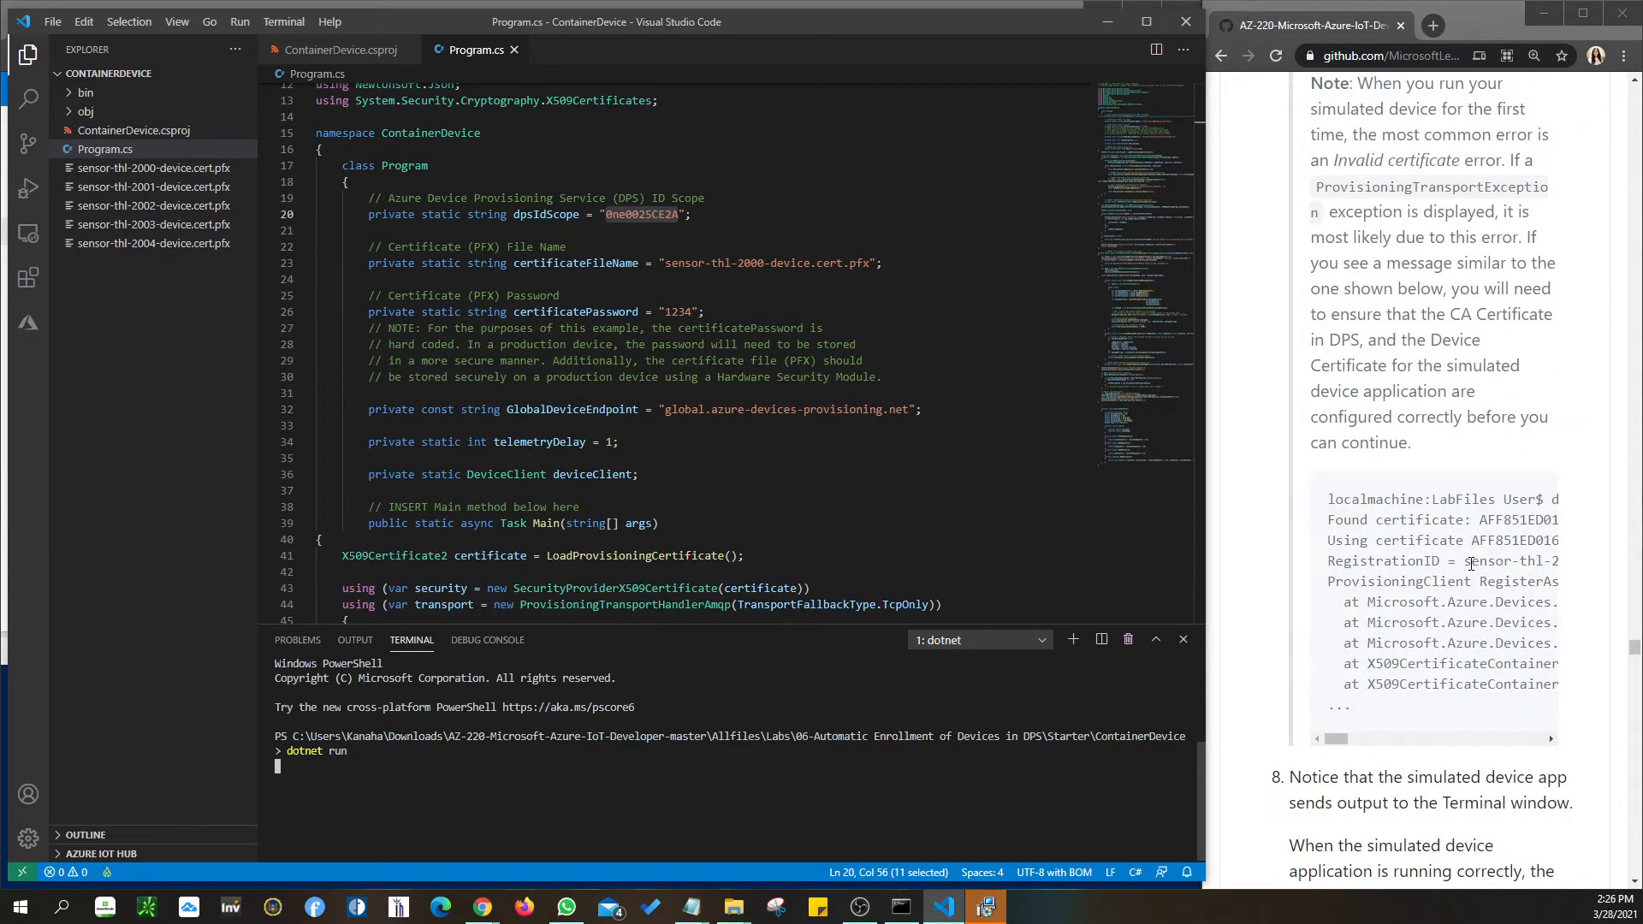
scroll(1470, 563, down, 9)
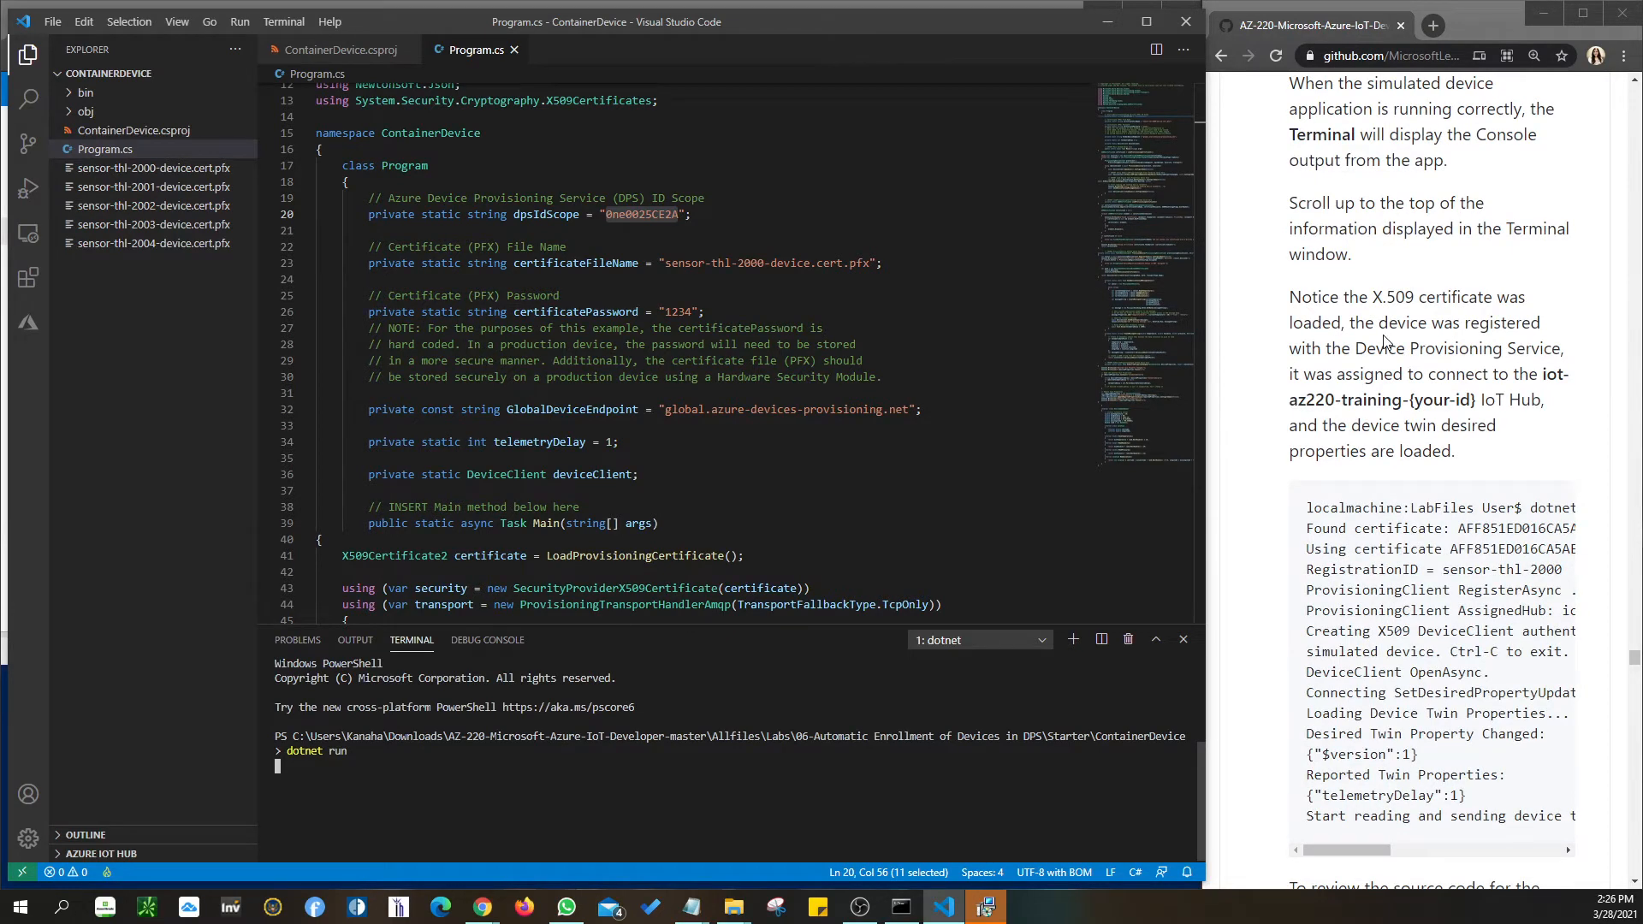
scroll(1312, 680, down, 7)
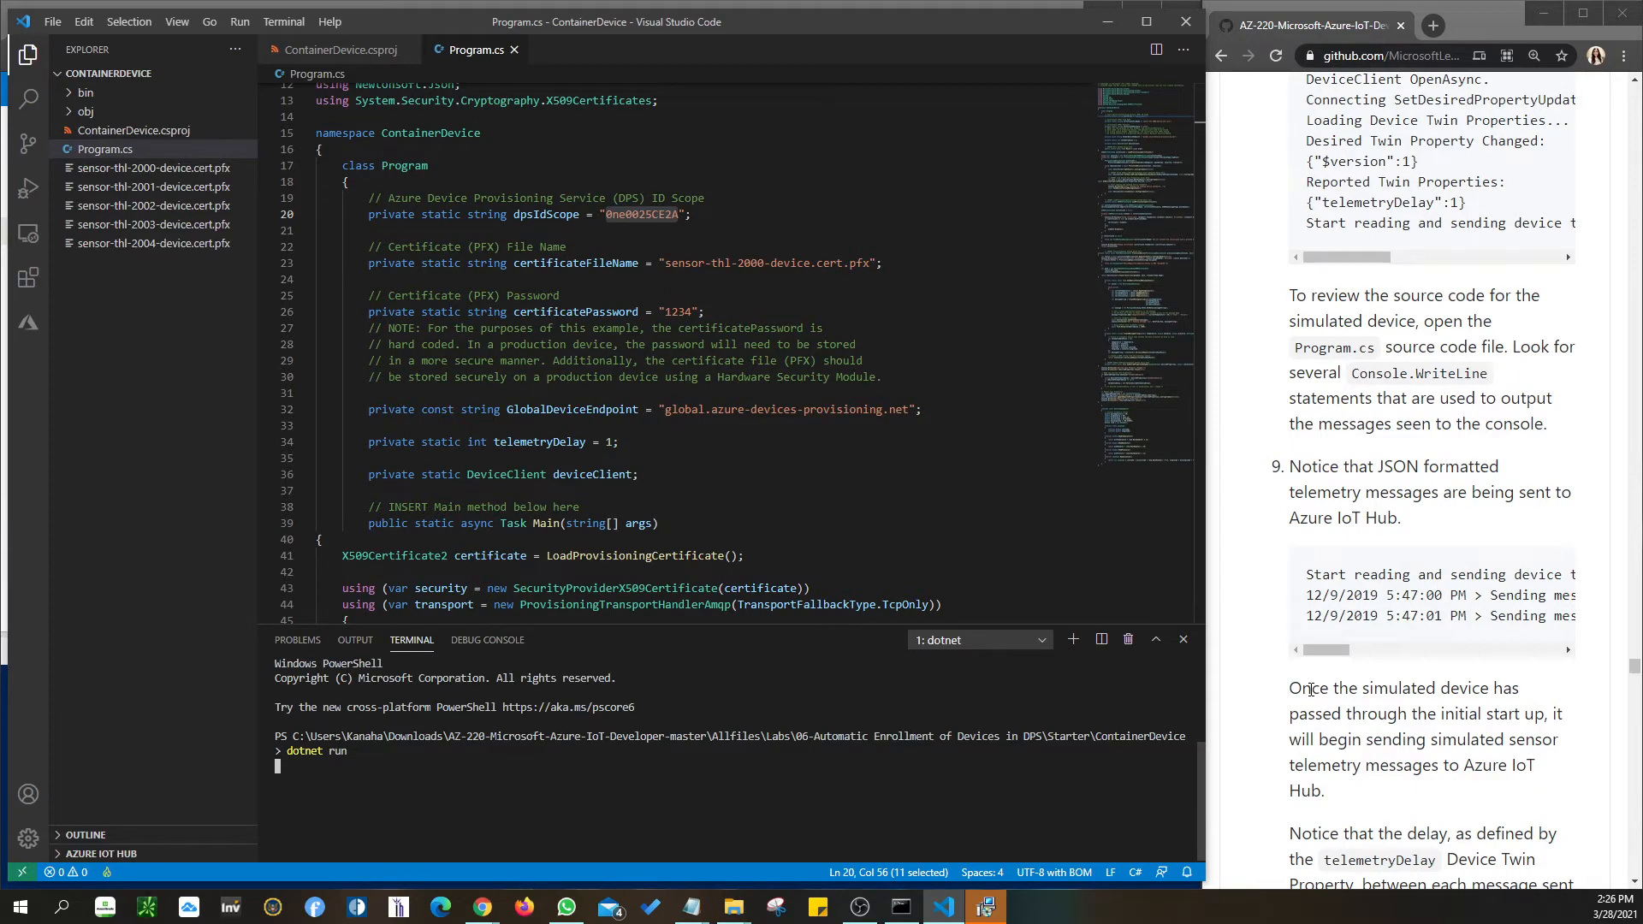
drag(1331, 650, 1391, 644)
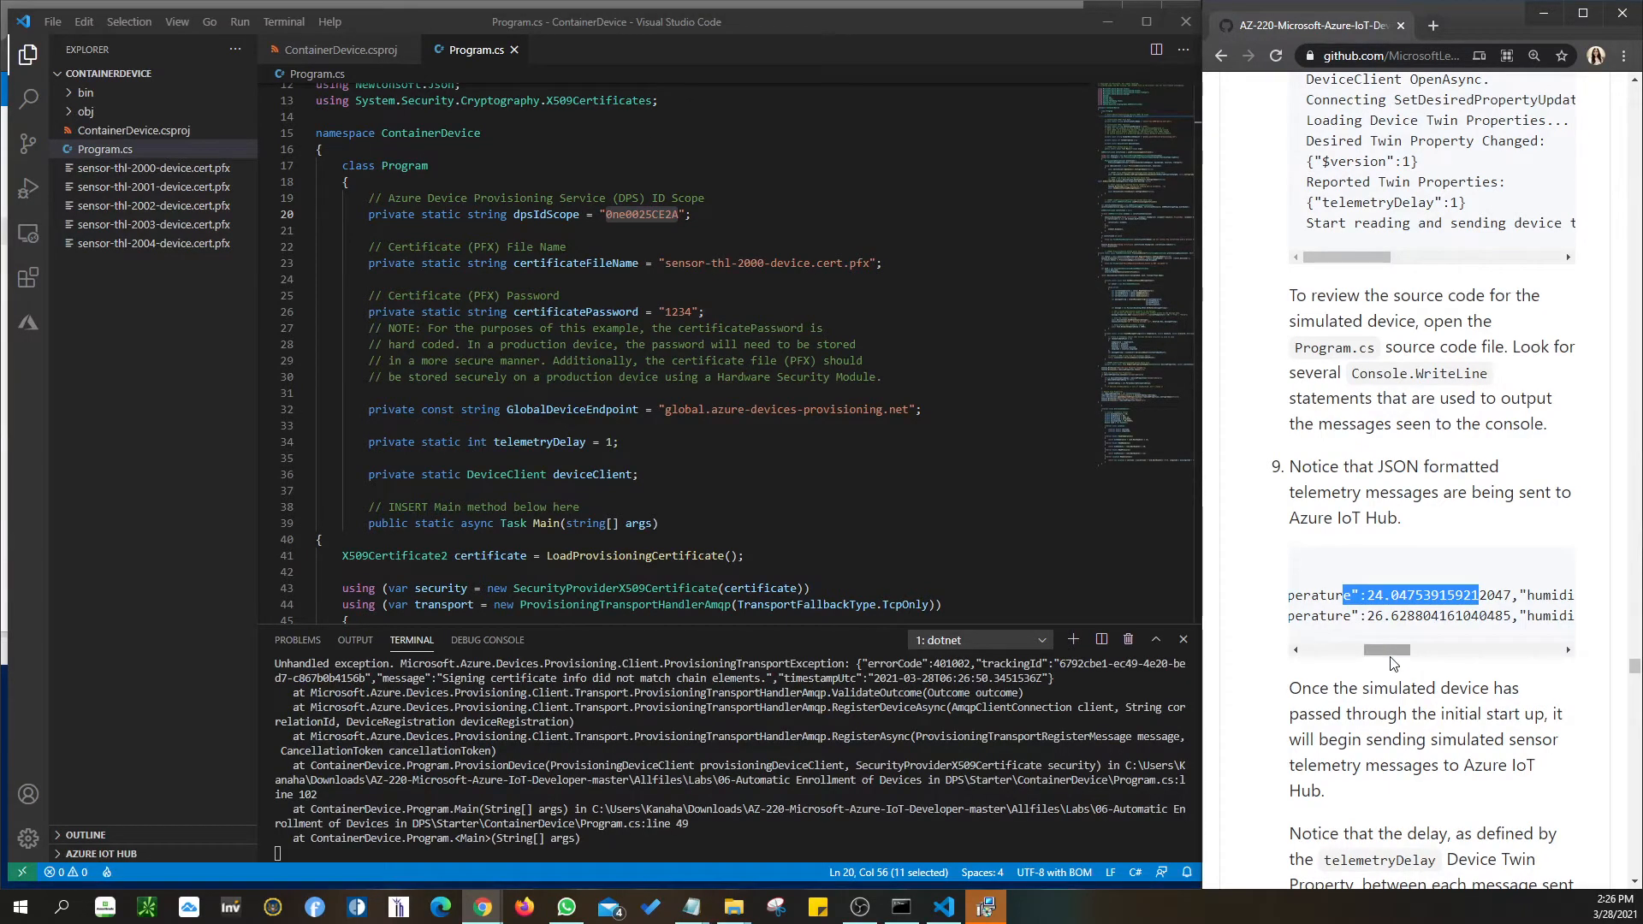
scroll(1393, 663, up, 2)
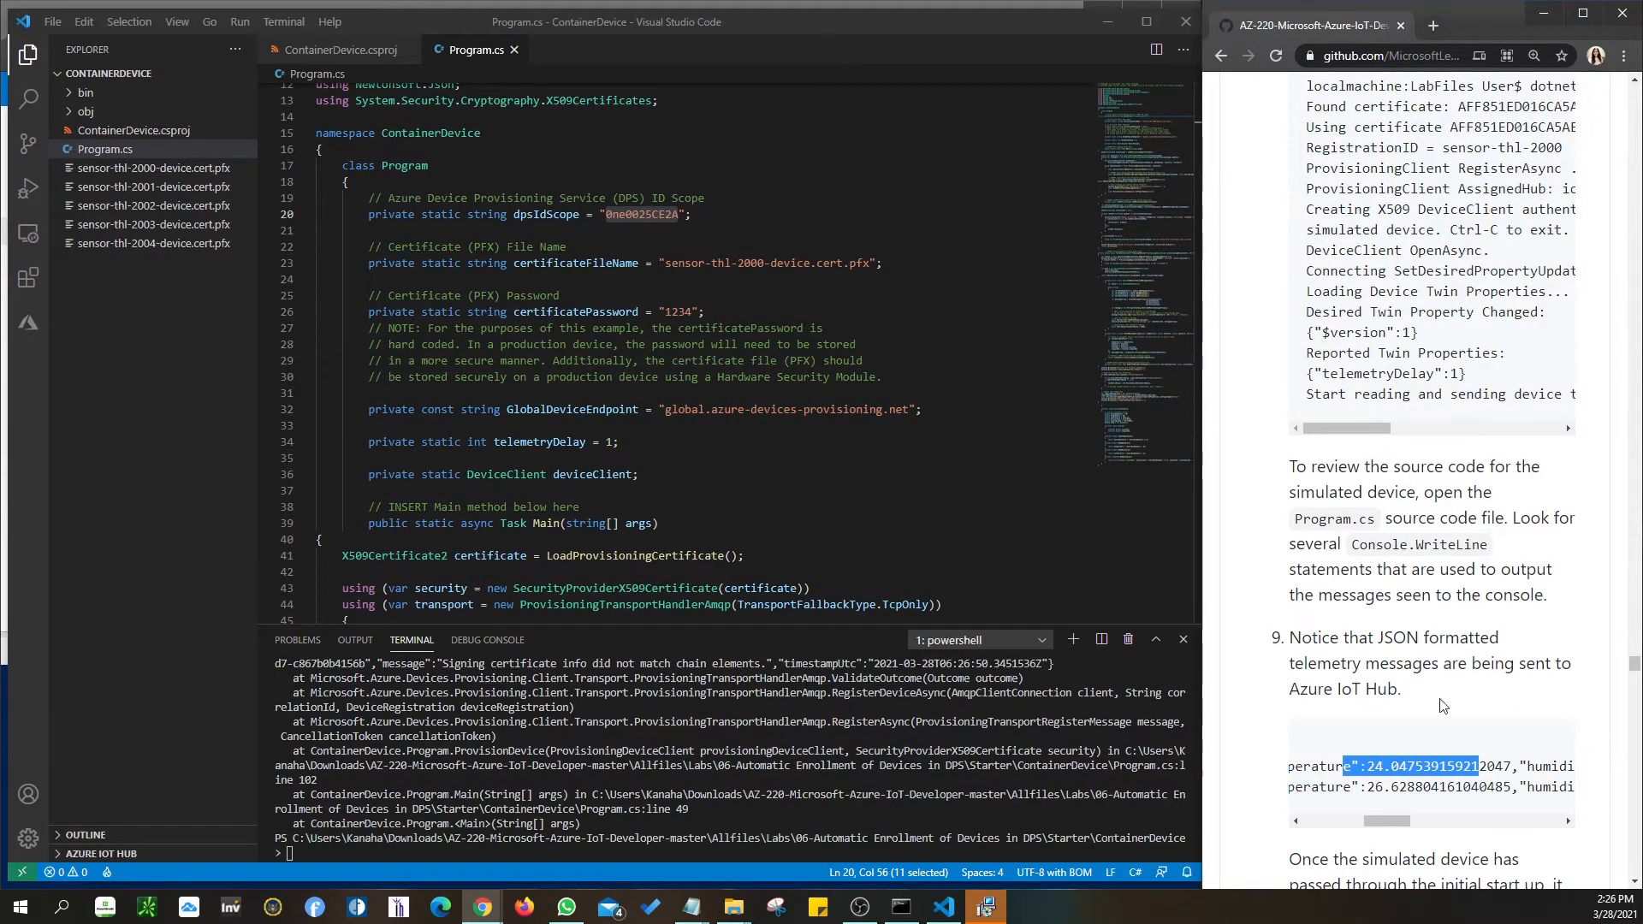
drag(1394, 820, 1313, 828)
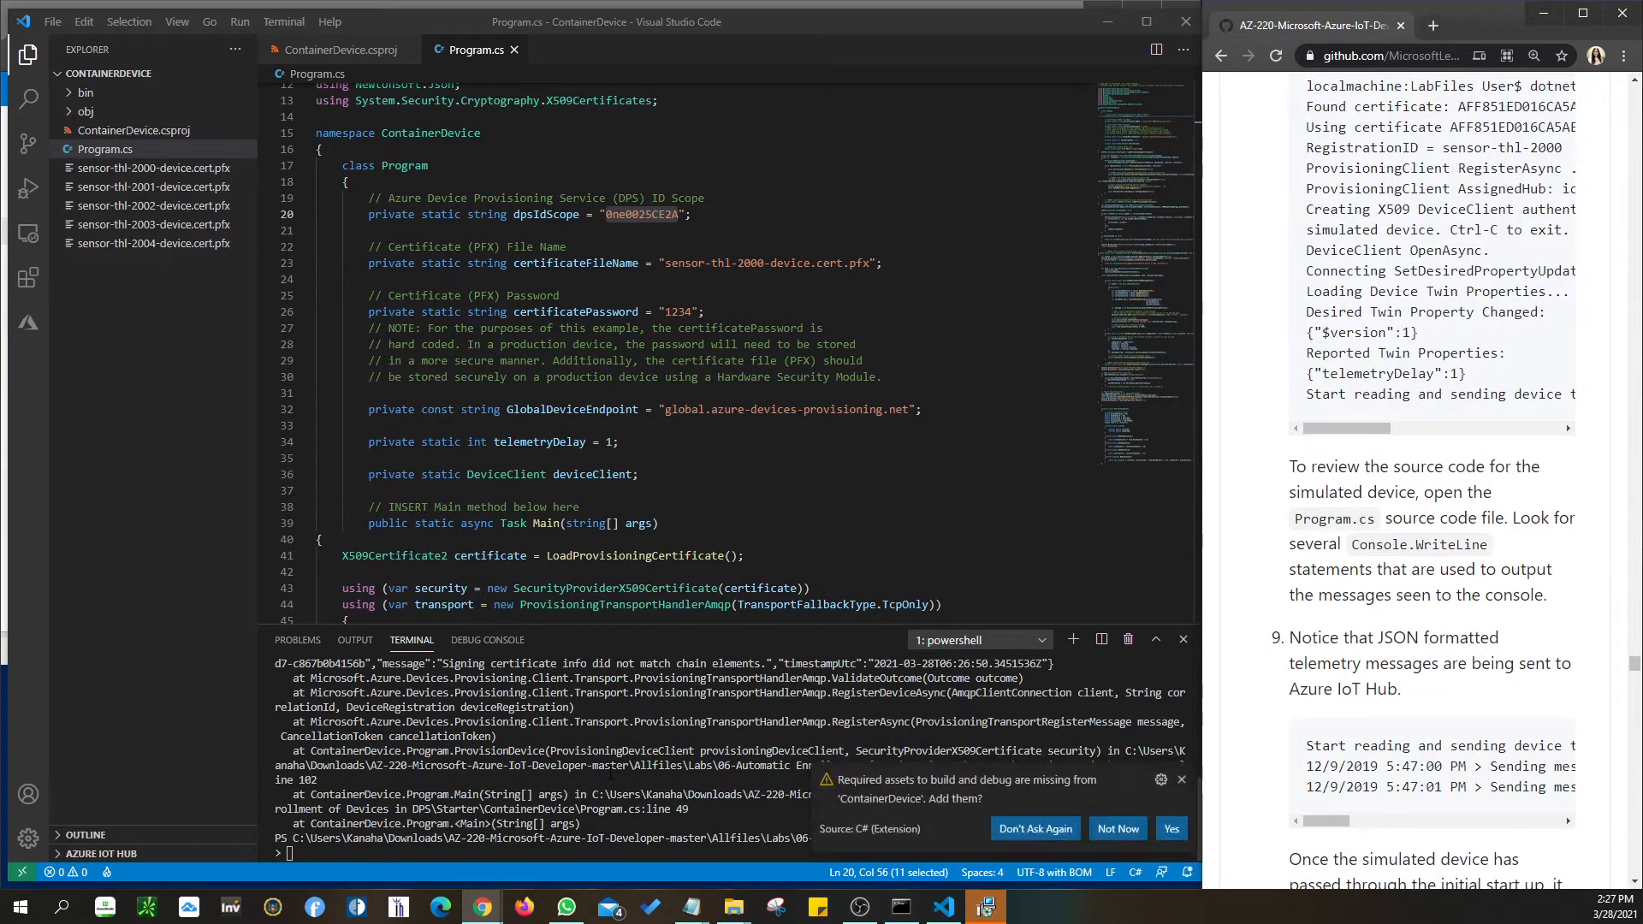
Decline adding the missing build and debug assets for now, and read the guide from the telemetry sample through to Task 2.
click(1117, 828)
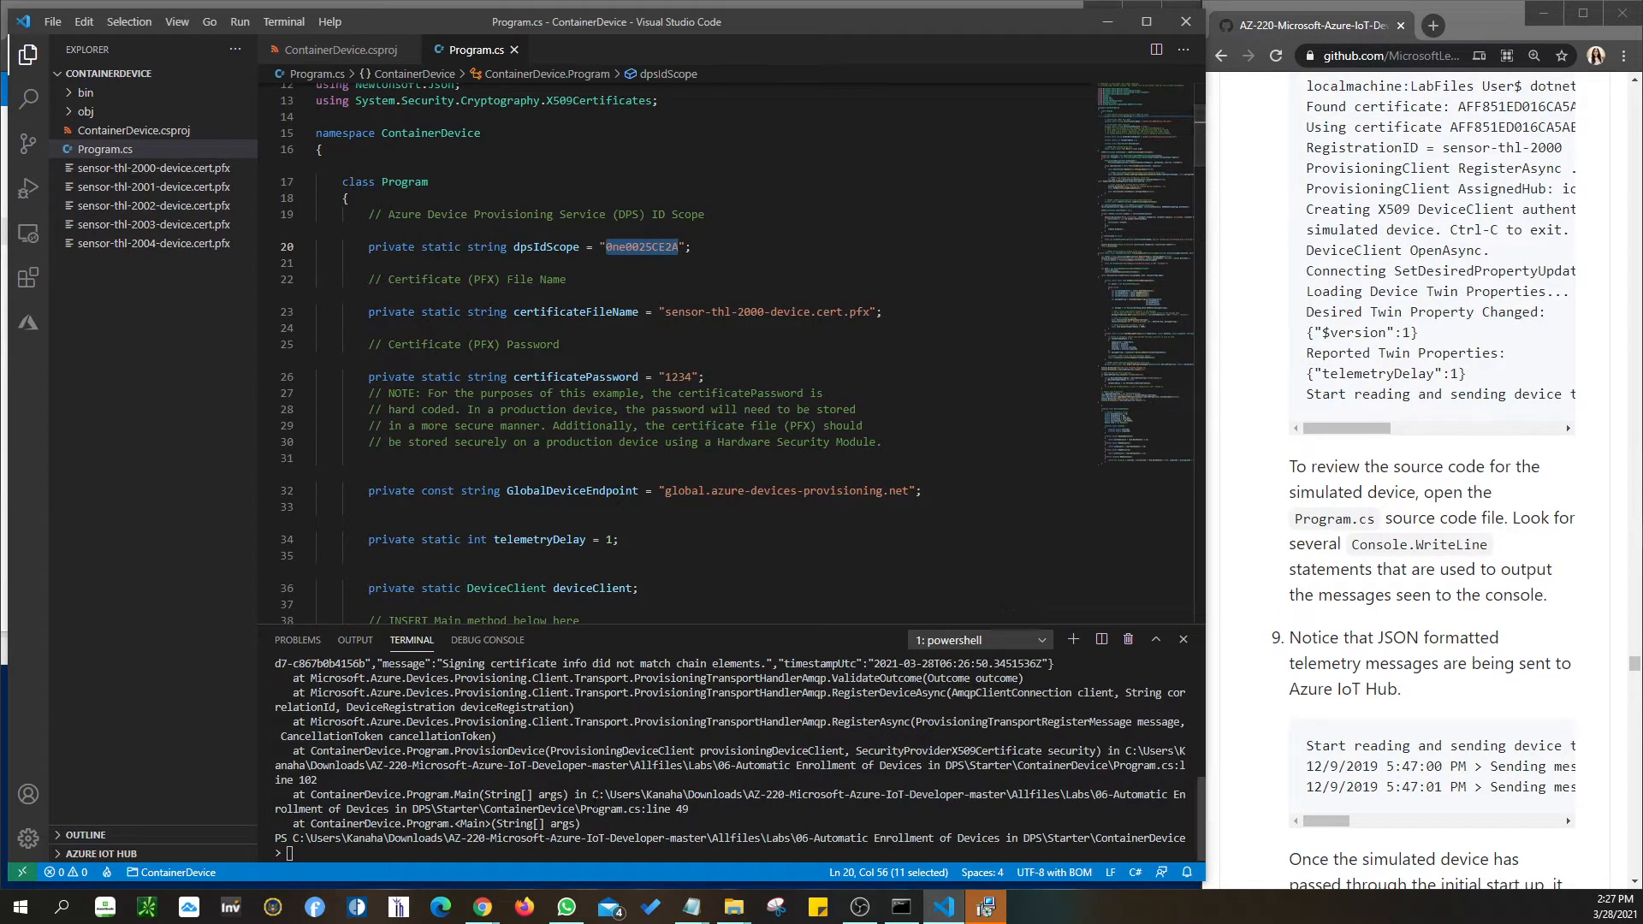
click(757, 393)
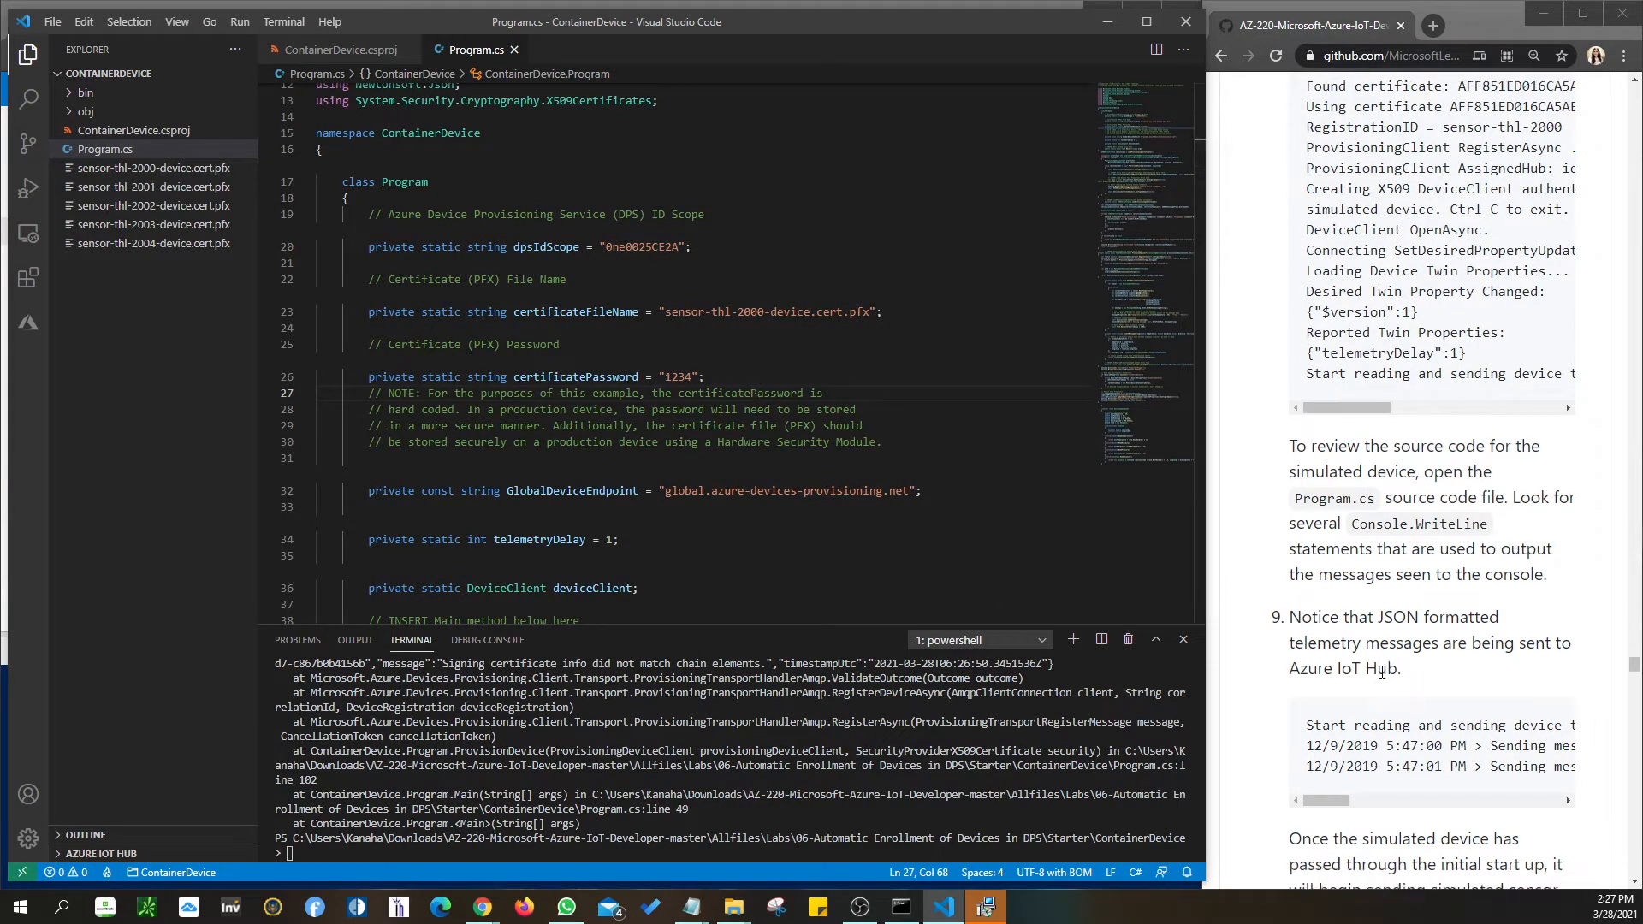
scroll(1381, 673, down, 2)
drag(1305, 575, 1278, 639)
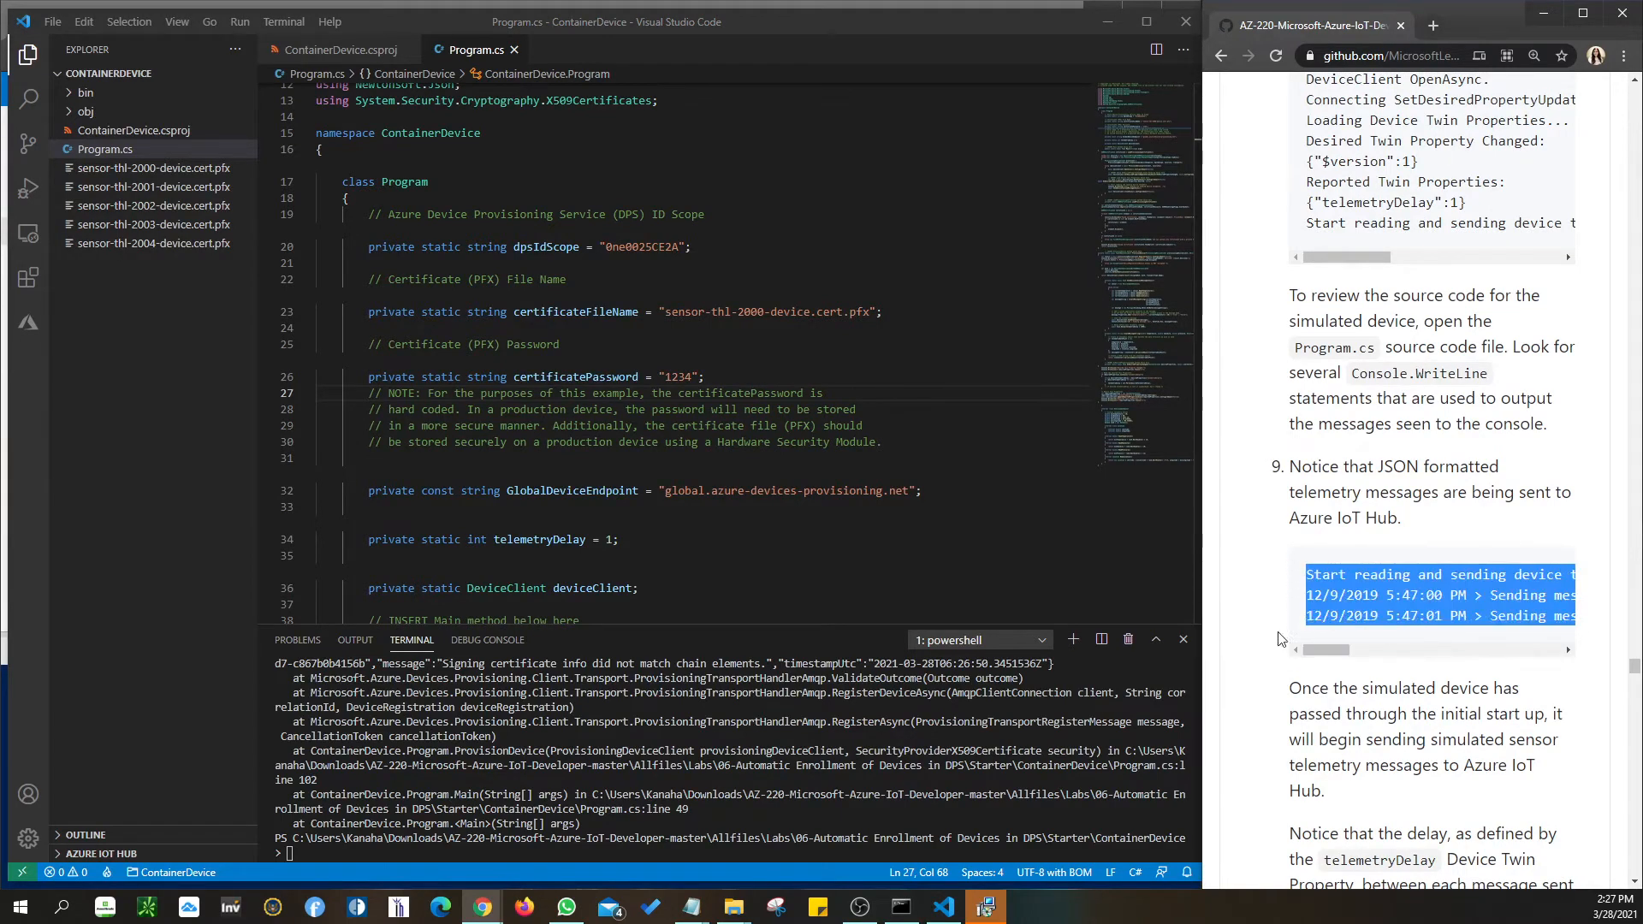
click(1464, 599)
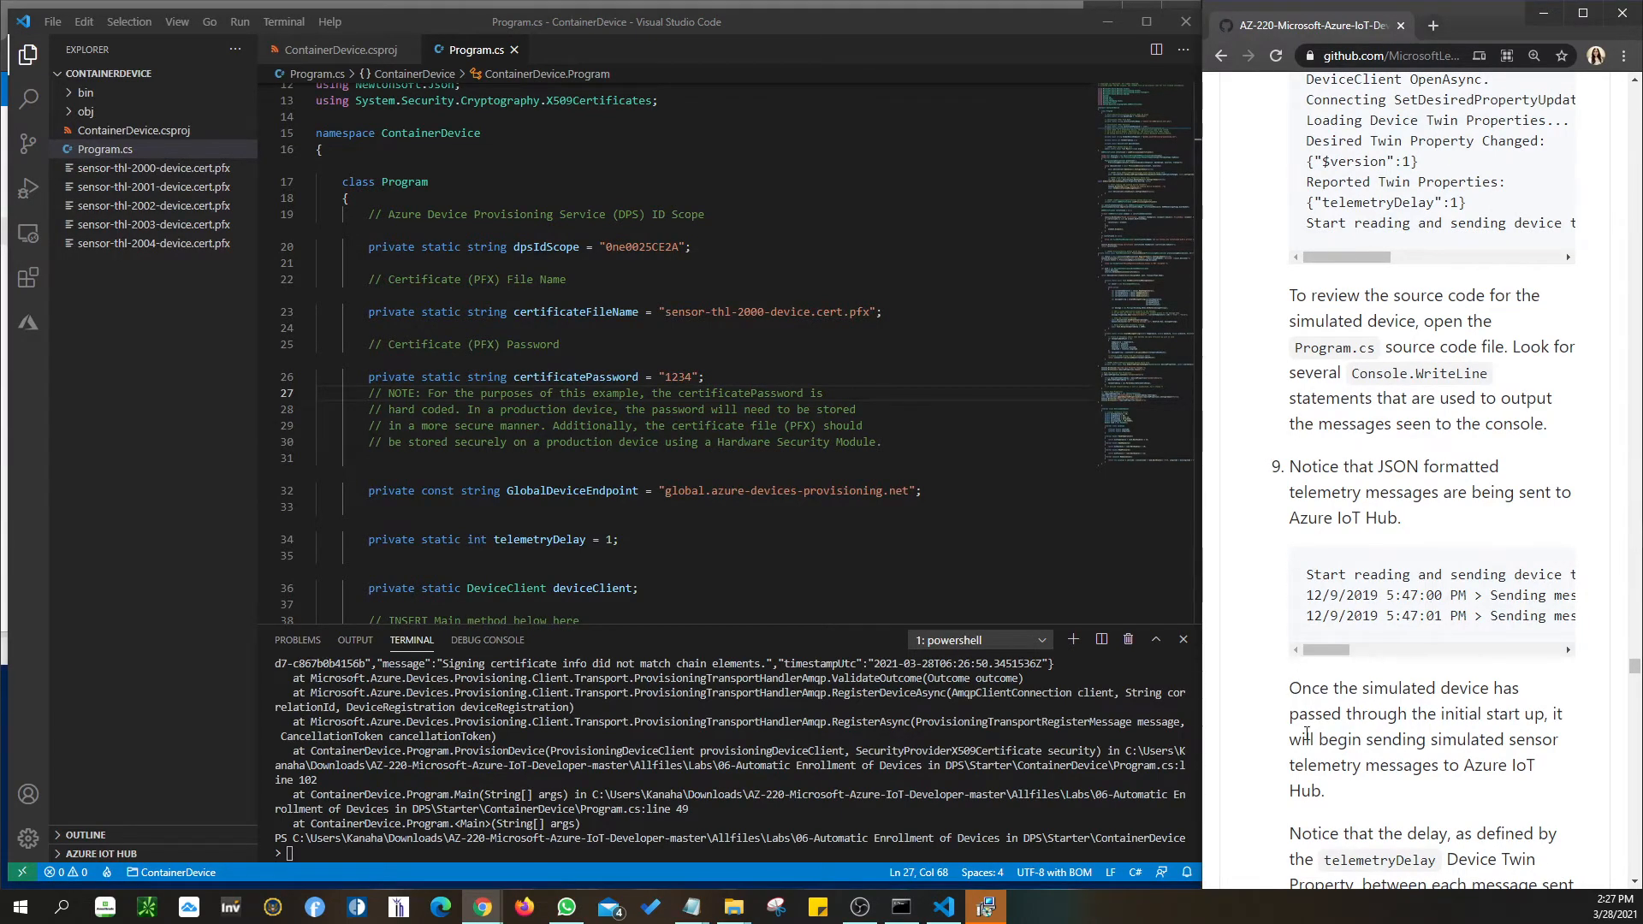
scroll(1307, 734, down, 9)
scroll(1349, 757, down, 2)
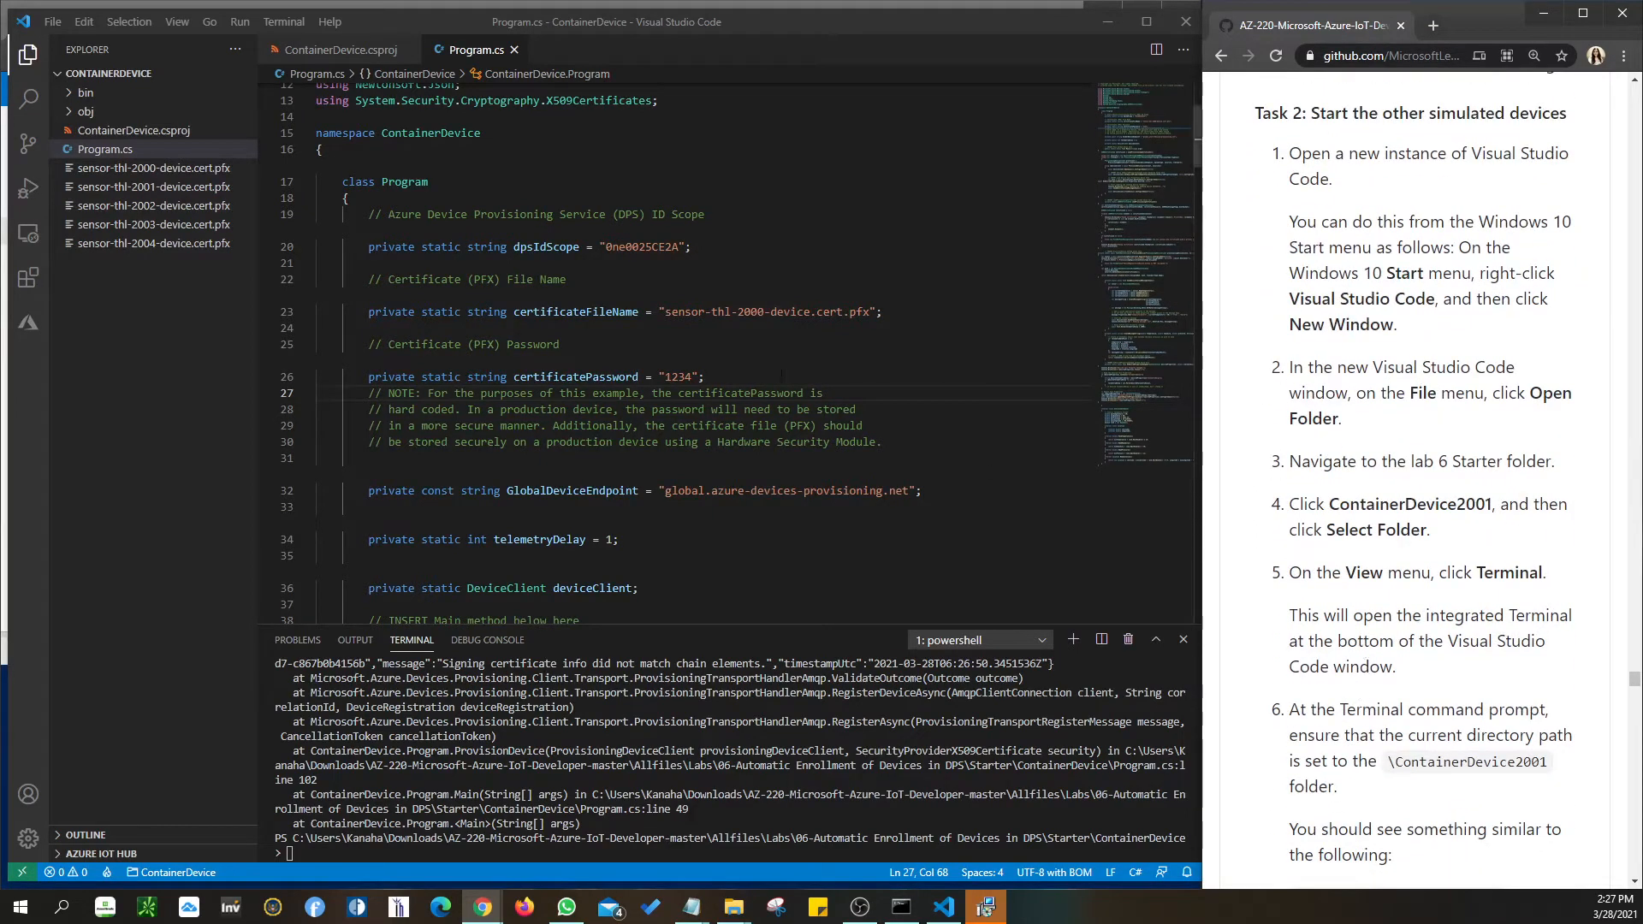
Open a new Visual Studio Code window, move it over the ContainerDevice window, and recheck the guide's Task 2 instructions.
click(40, 21)
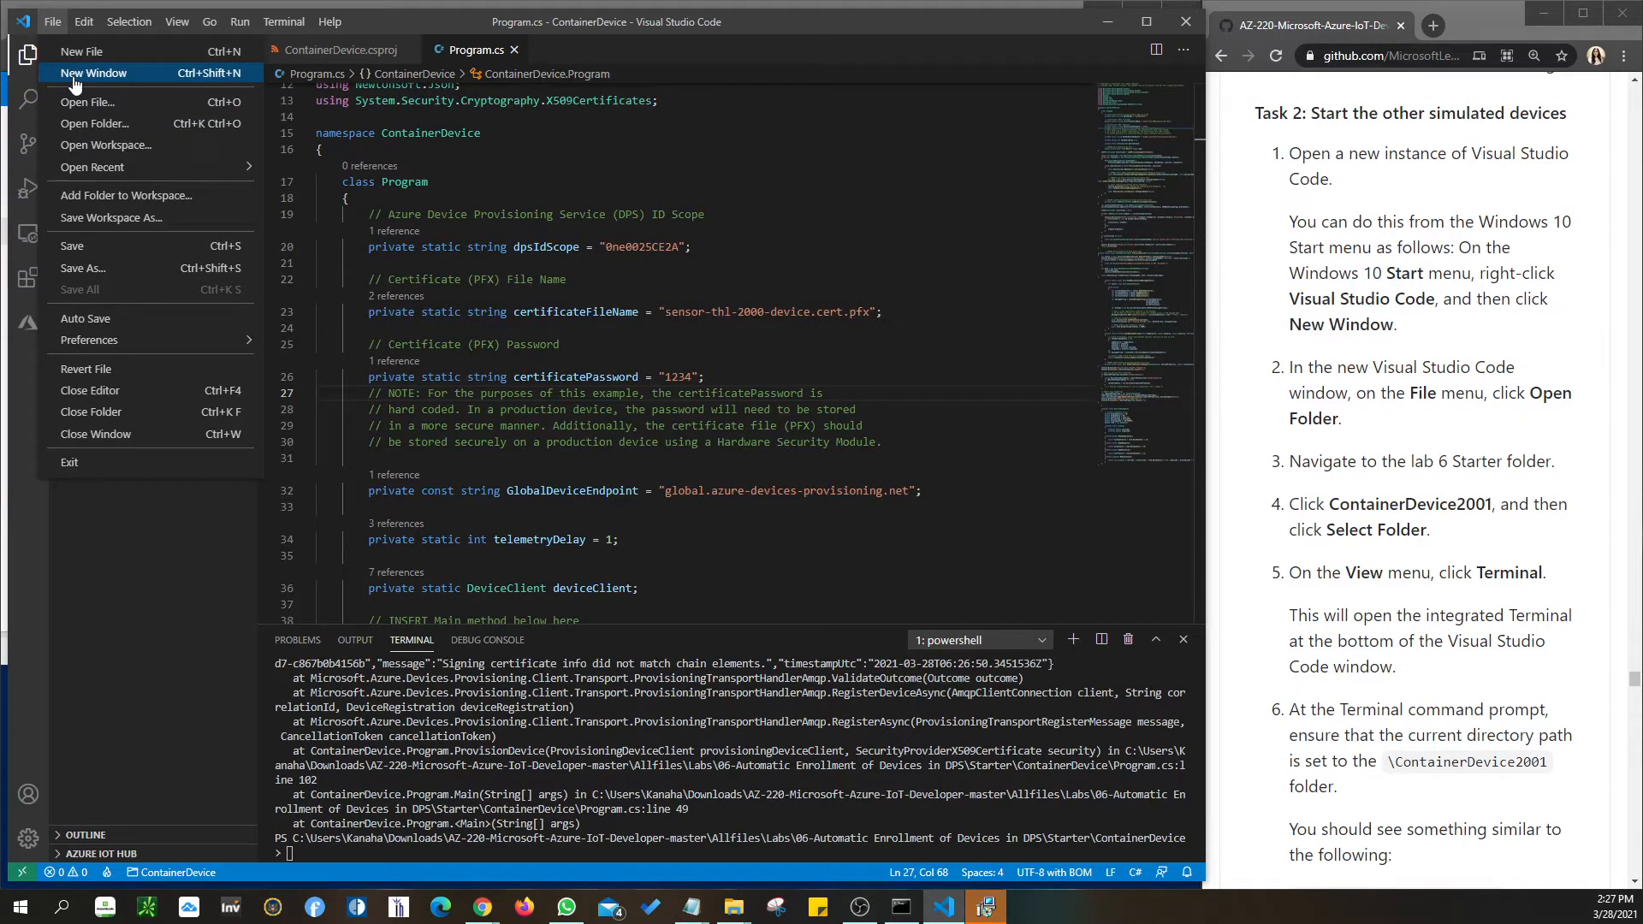
click(75, 77)
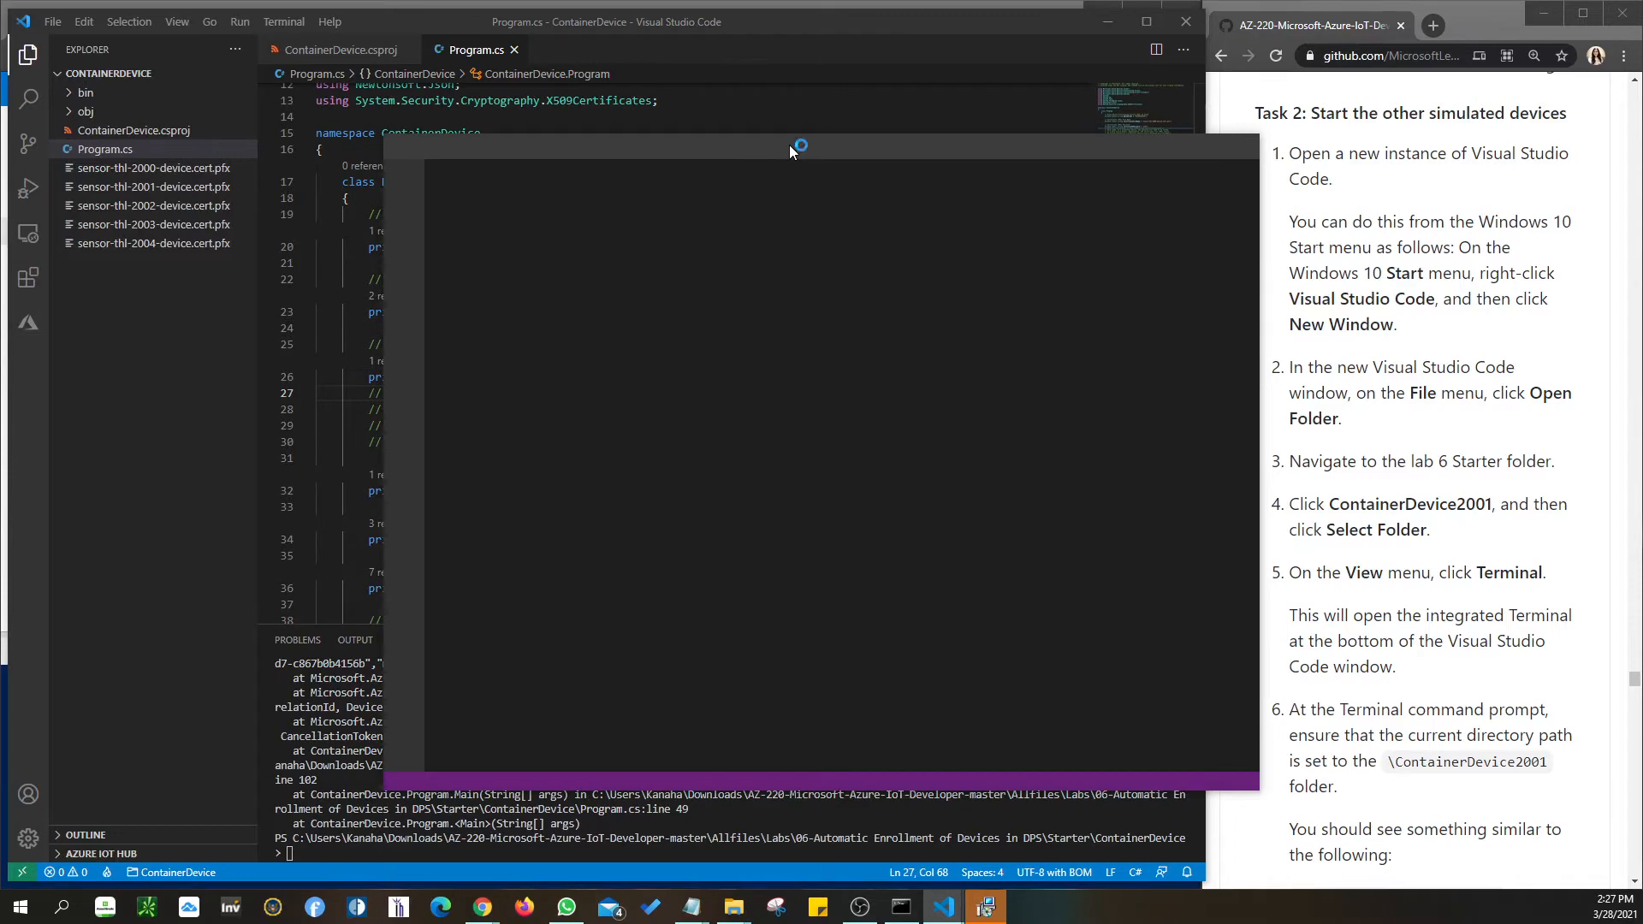
drag(817, 143, 552, 131)
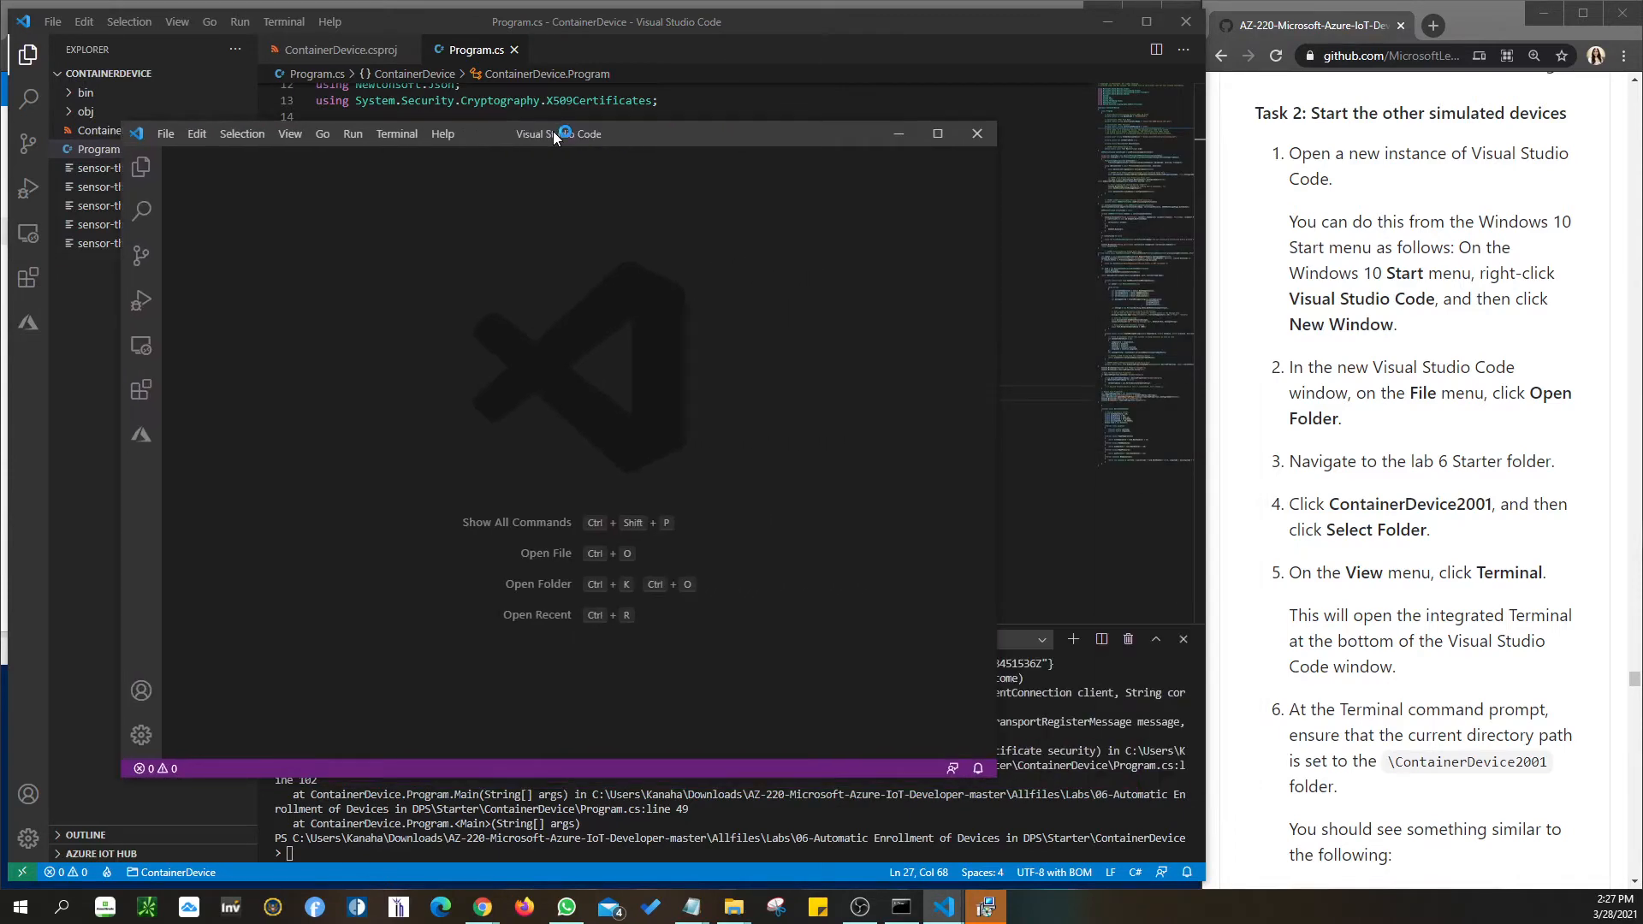
click(167, 133)
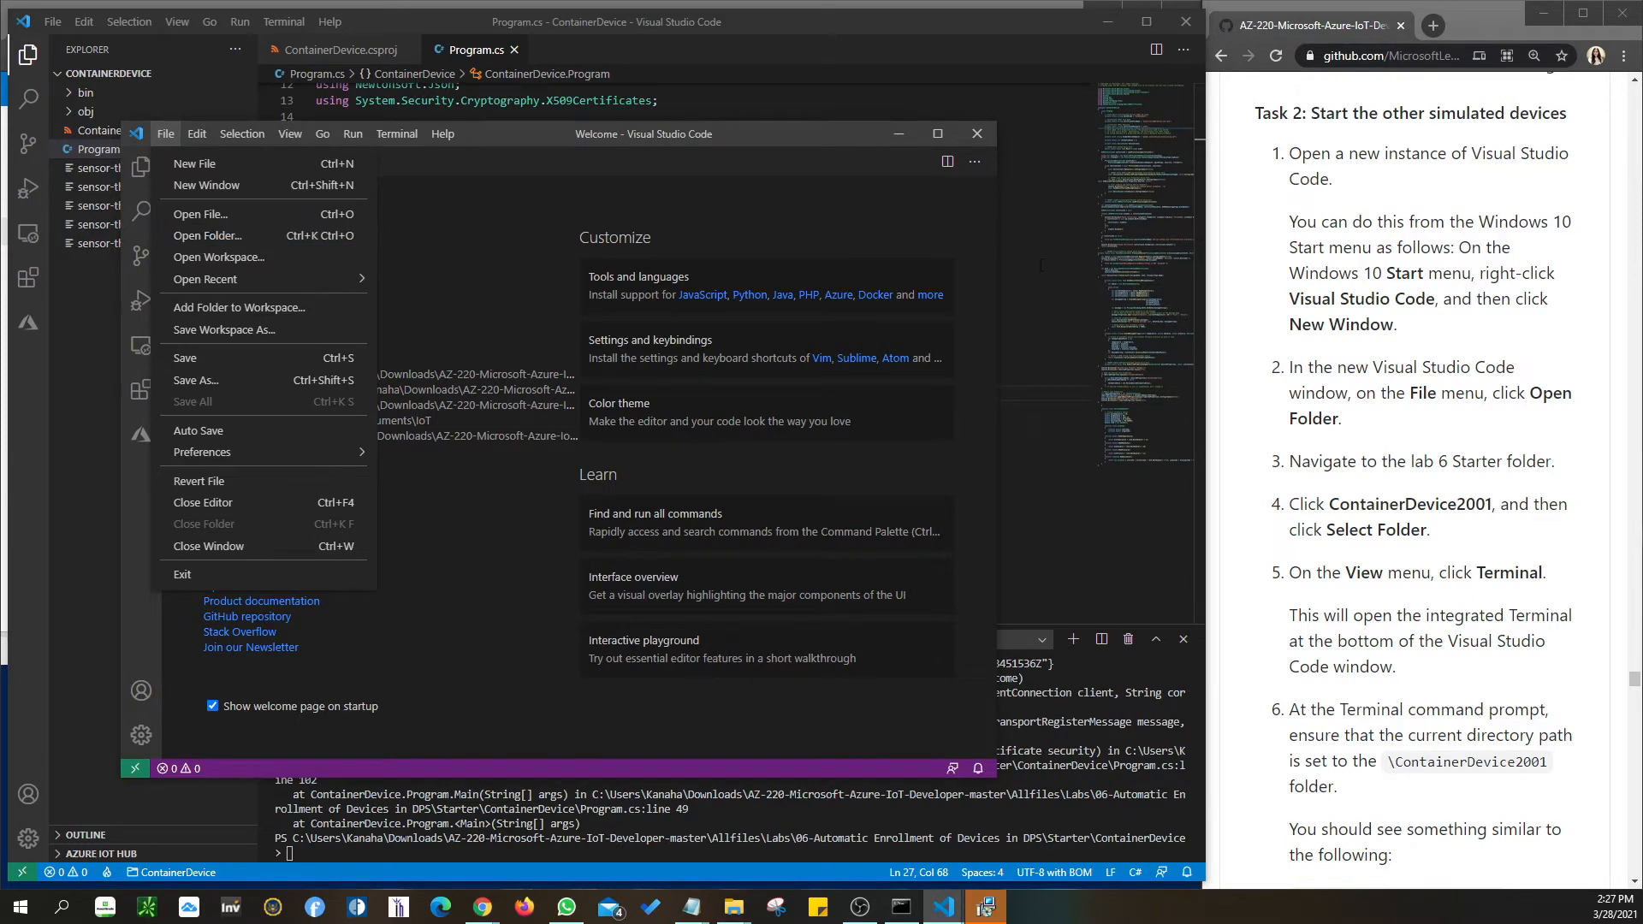
click(1367, 372)
scroll(1369, 373, up, 1)
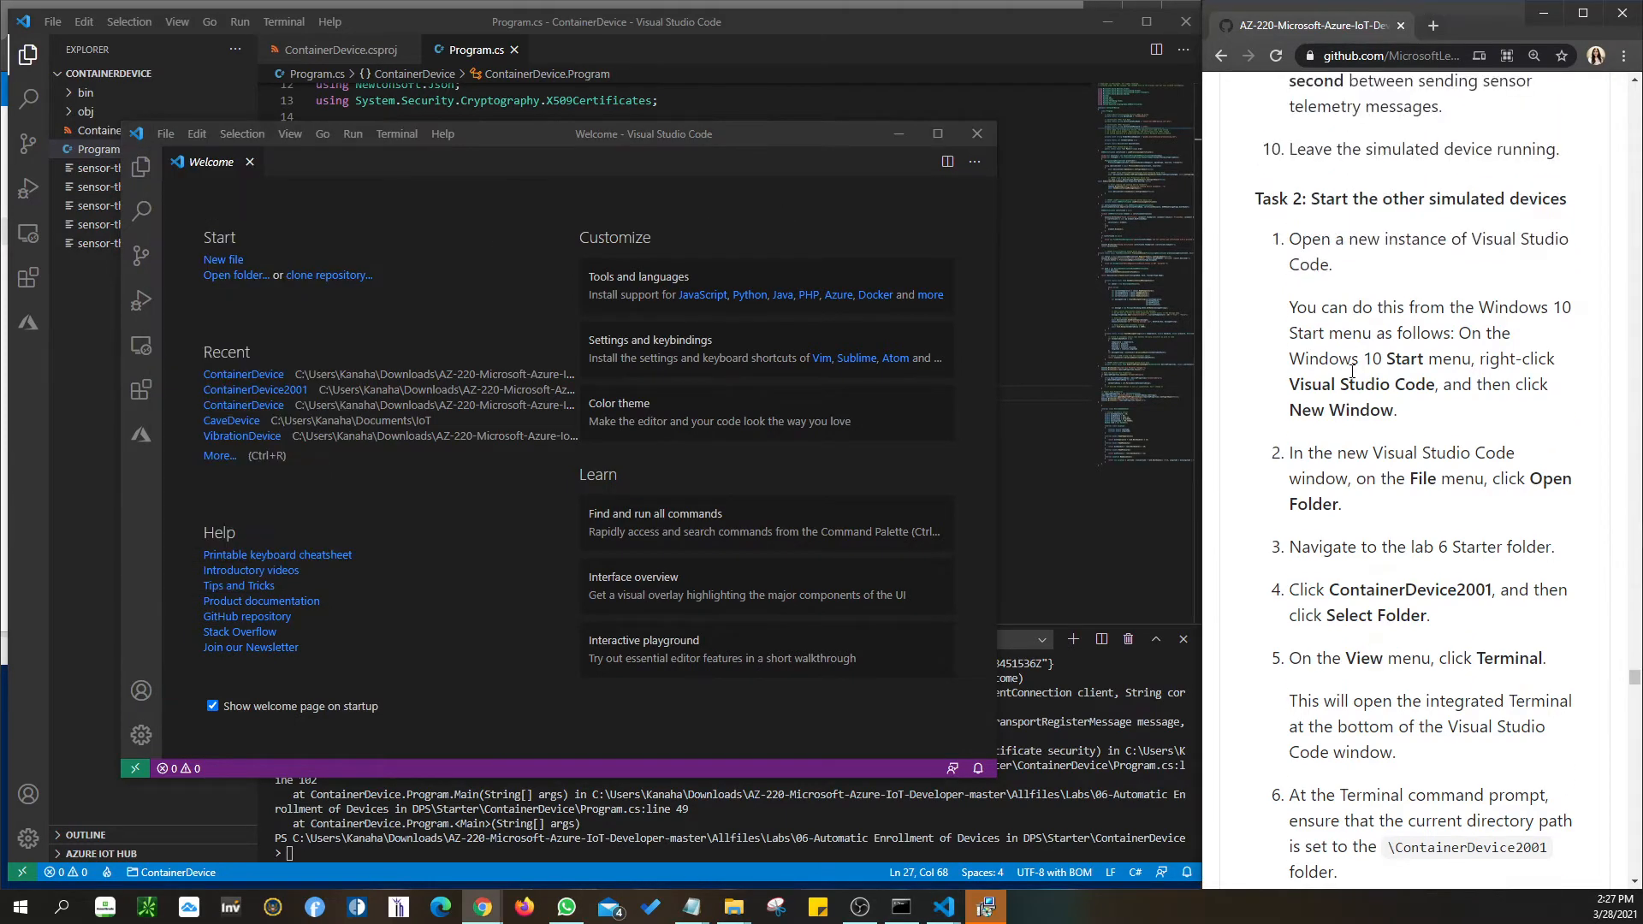
Recall the dotnet run command in the ContainerDevice terminal without executing it, and read the guide's remaining Task 2 and Task 3 instructions.
click(425, 861)
key(Up)
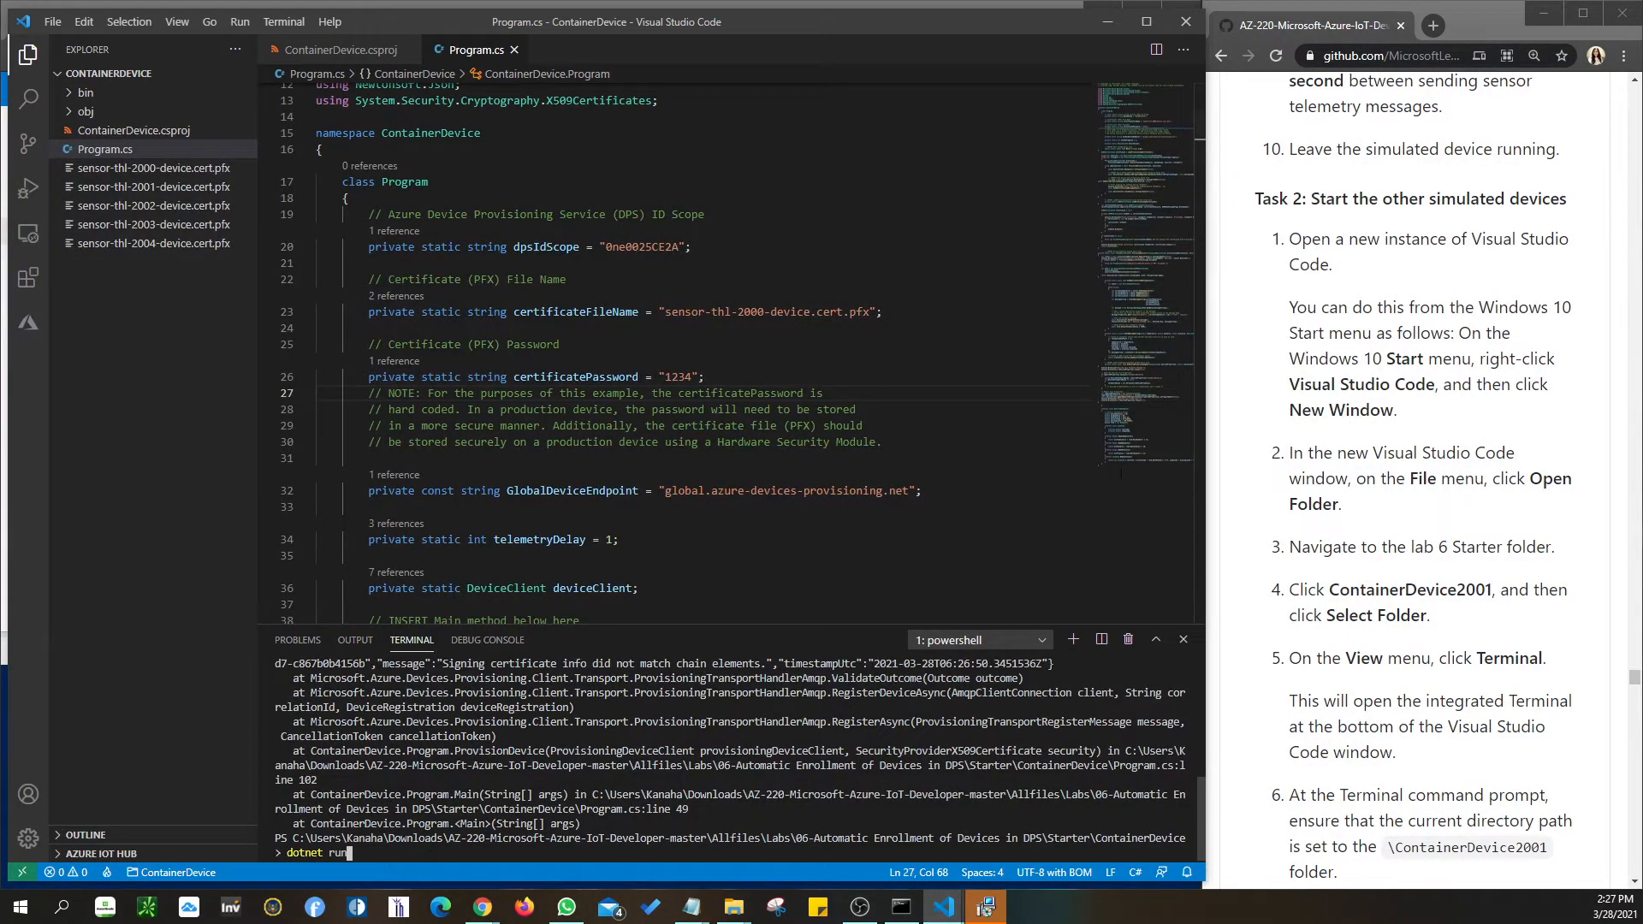
scroll(1412, 479, down, 2)
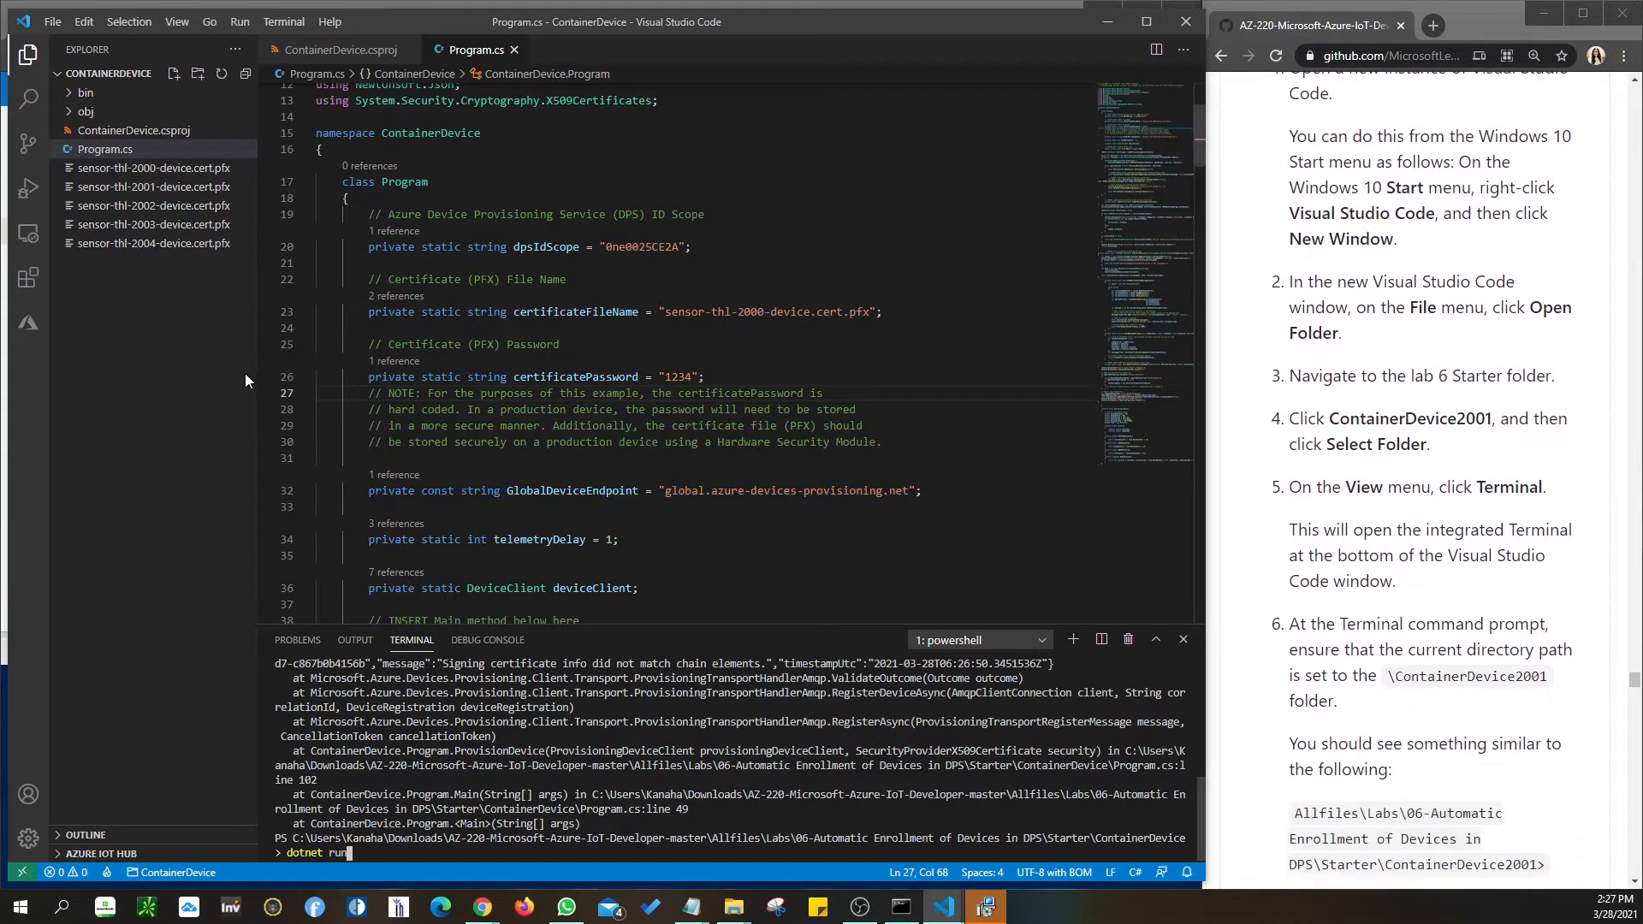
scroll(1440, 563, down, 5)
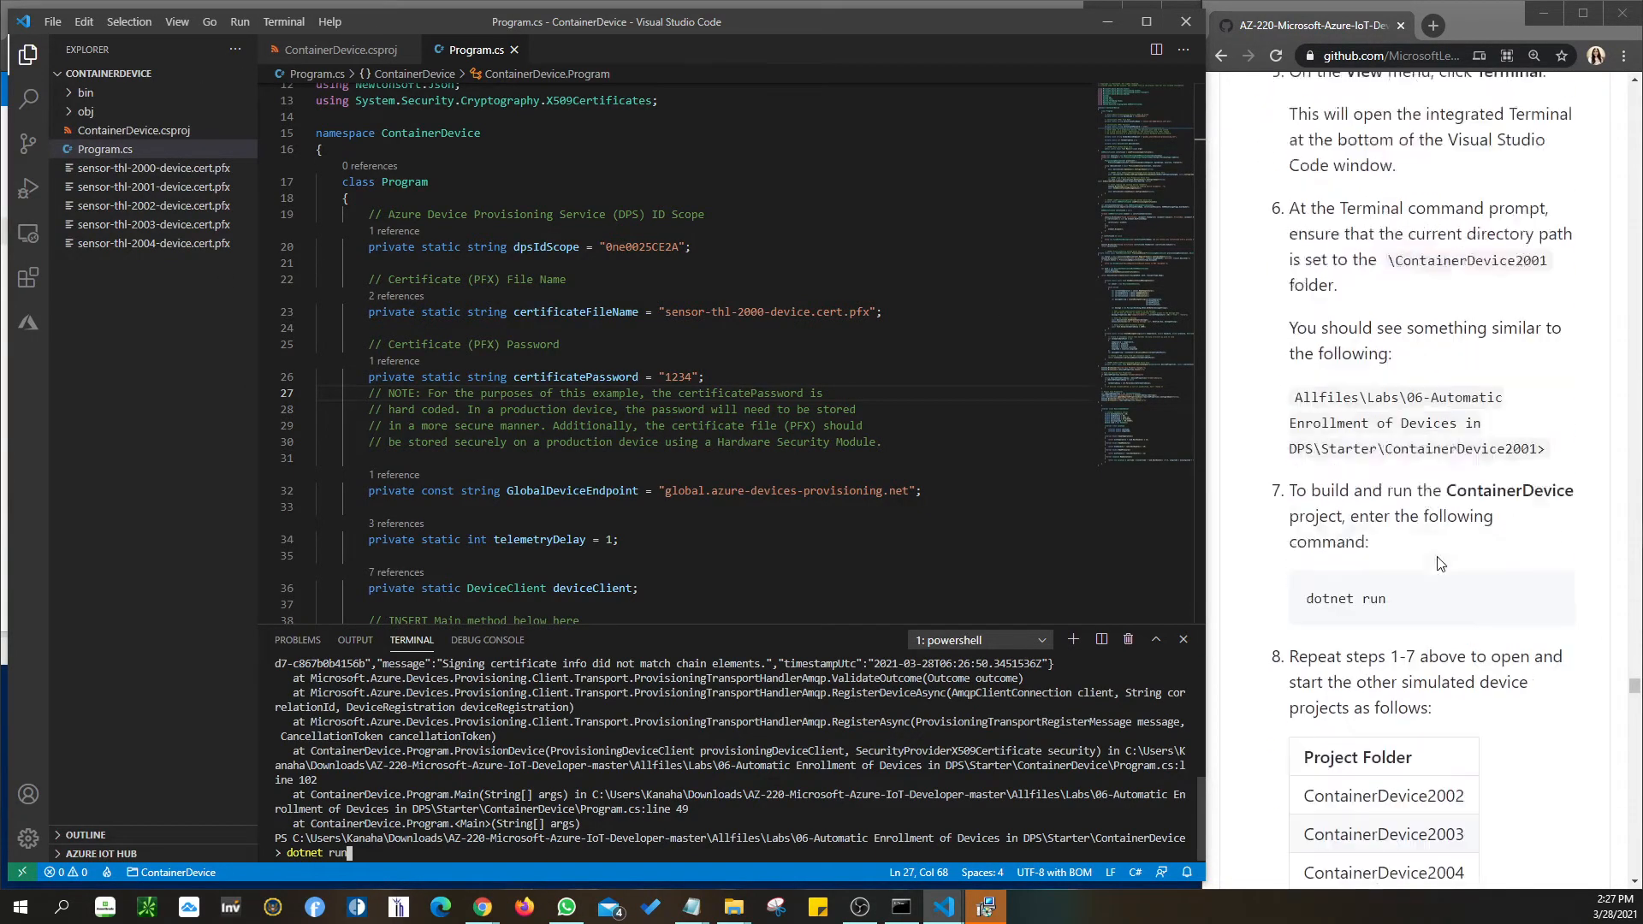
scroll(1440, 563, down, 10)
scroll(1440, 563, down, 10)
scroll(1440, 563, up, 7)
scroll(1440, 563, up, 4)
scroll(1440, 563, down, 1)
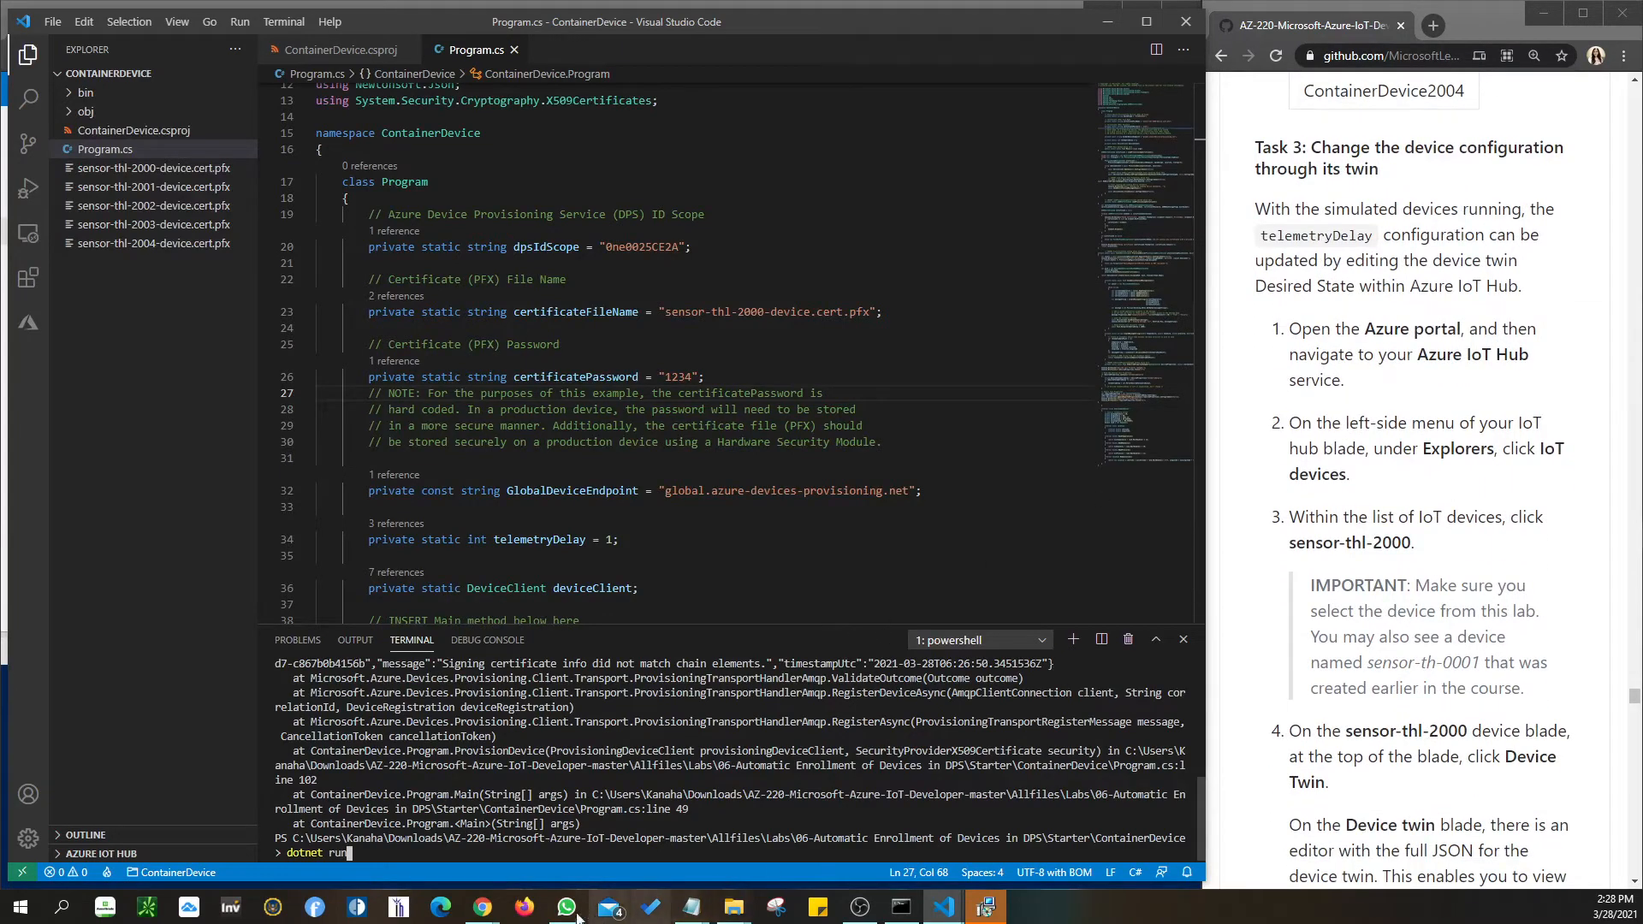
Switch to the Azure portal, look over the dps-az220-training-kv2103 service menu, and go to the AZ-220 dashboard.
mouse_move(482, 909)
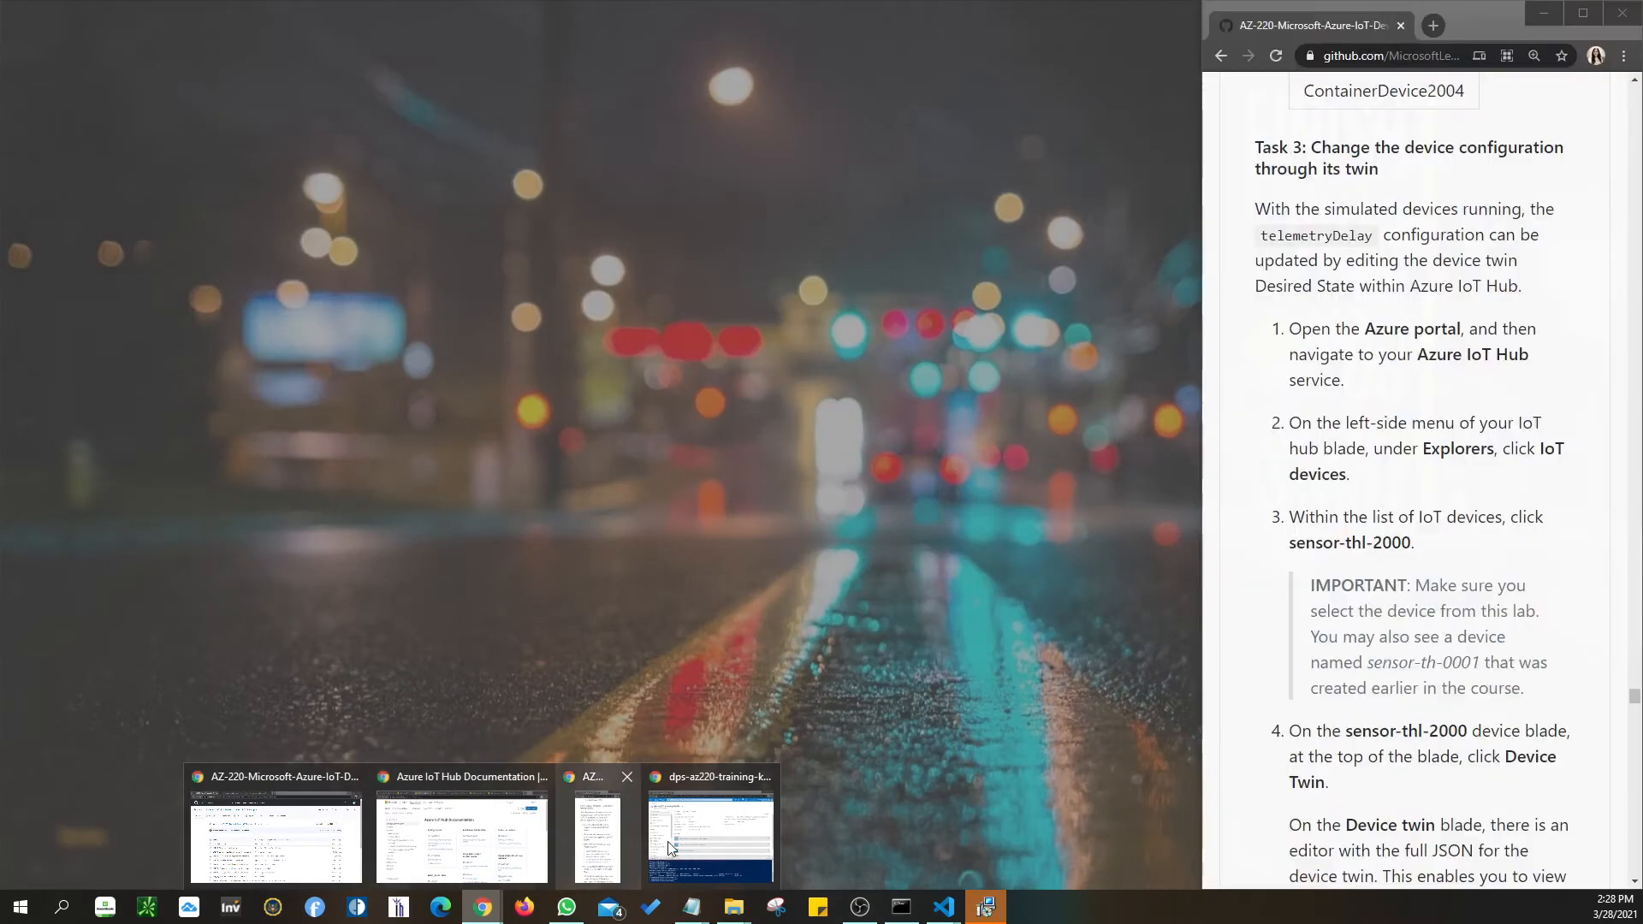
click(670, 848)
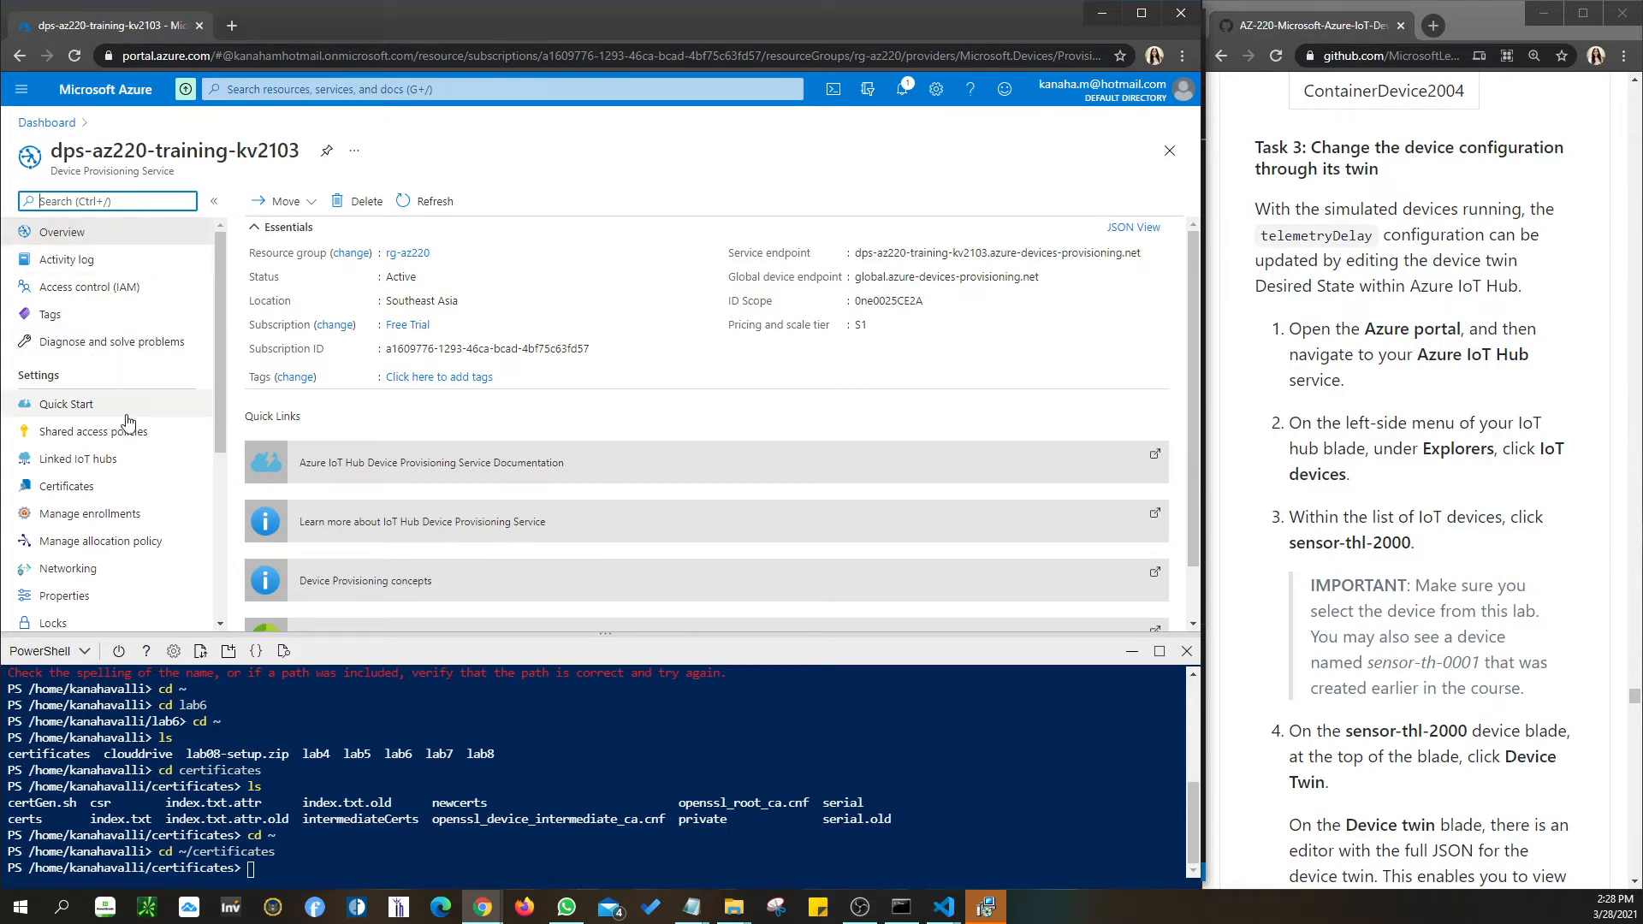
scroll(127, 421, down, 3)
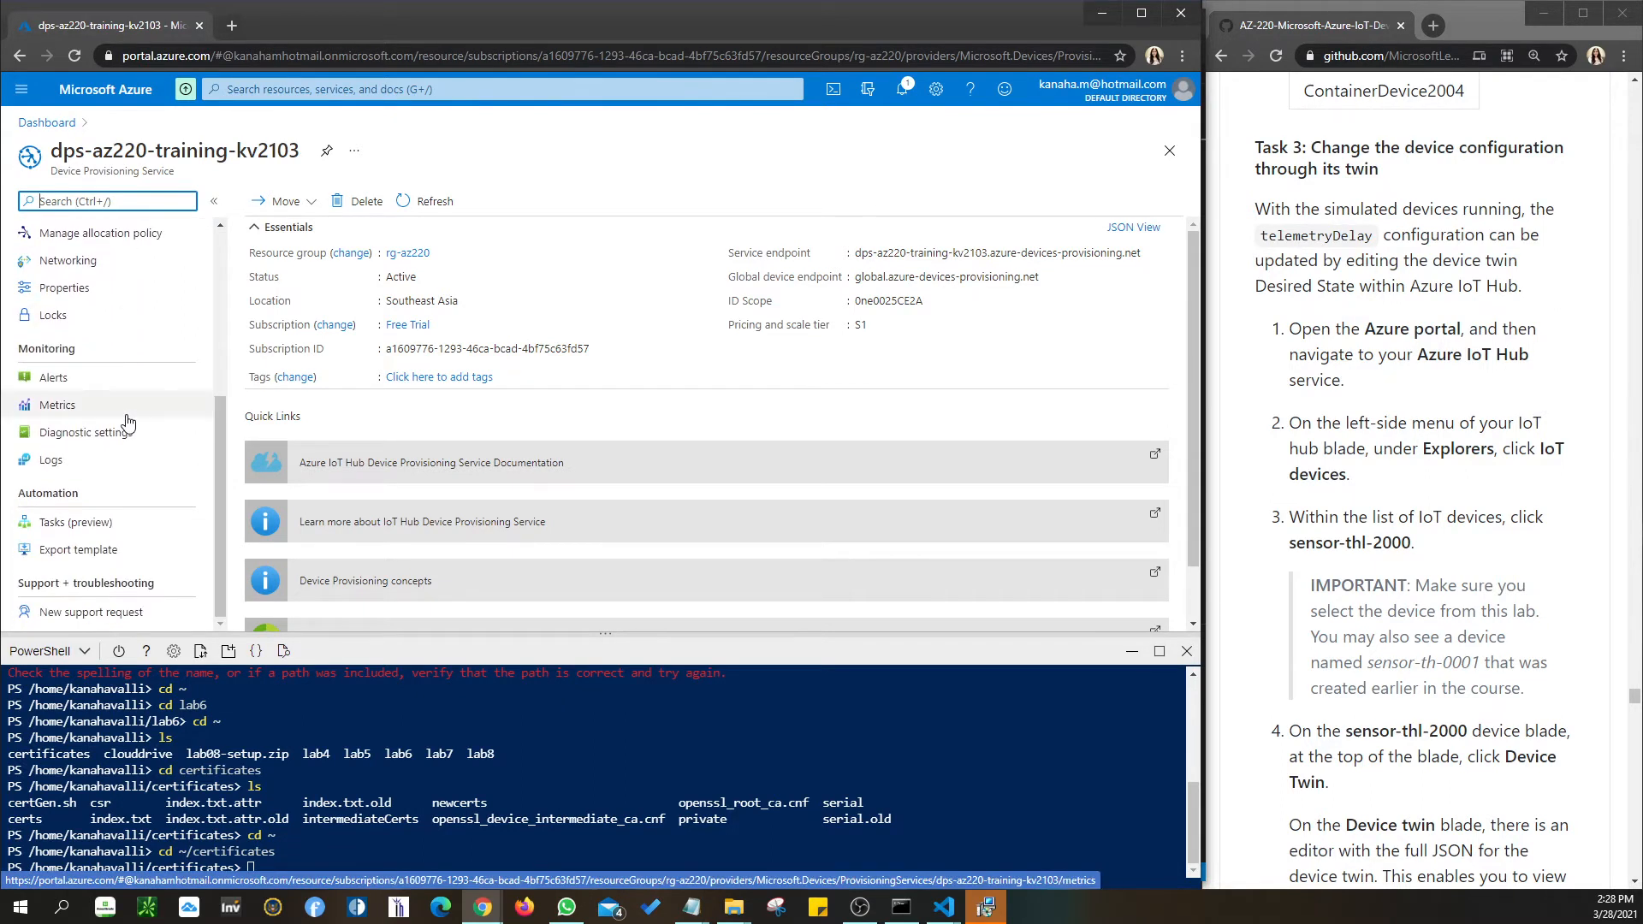
scroll(126, 421, up, 3)
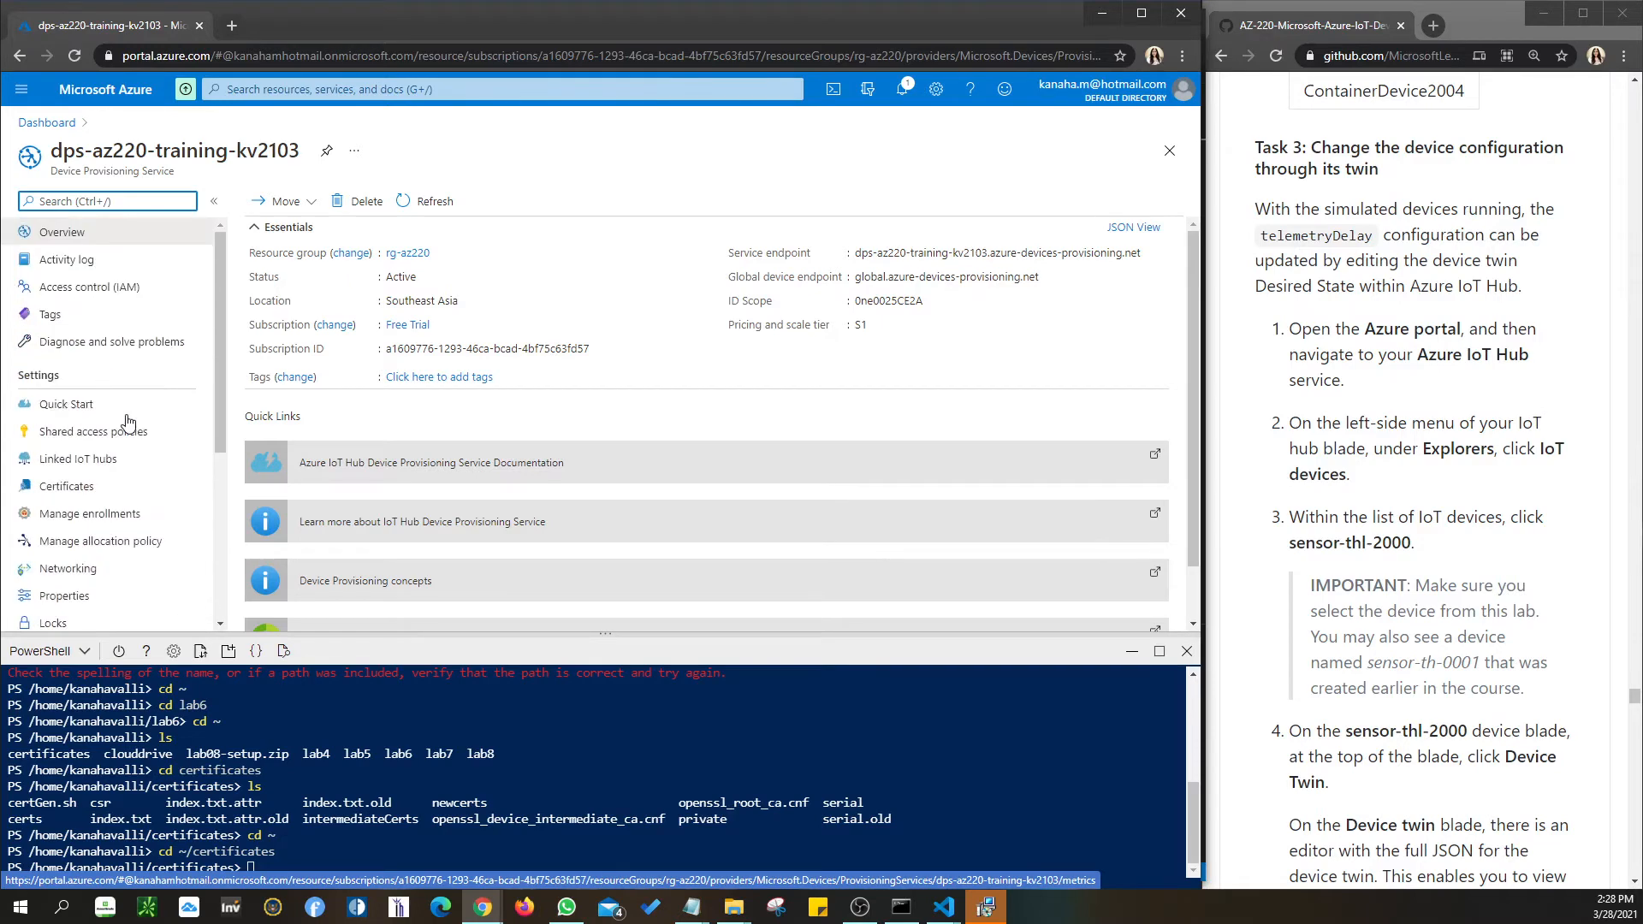
click(47, 124)
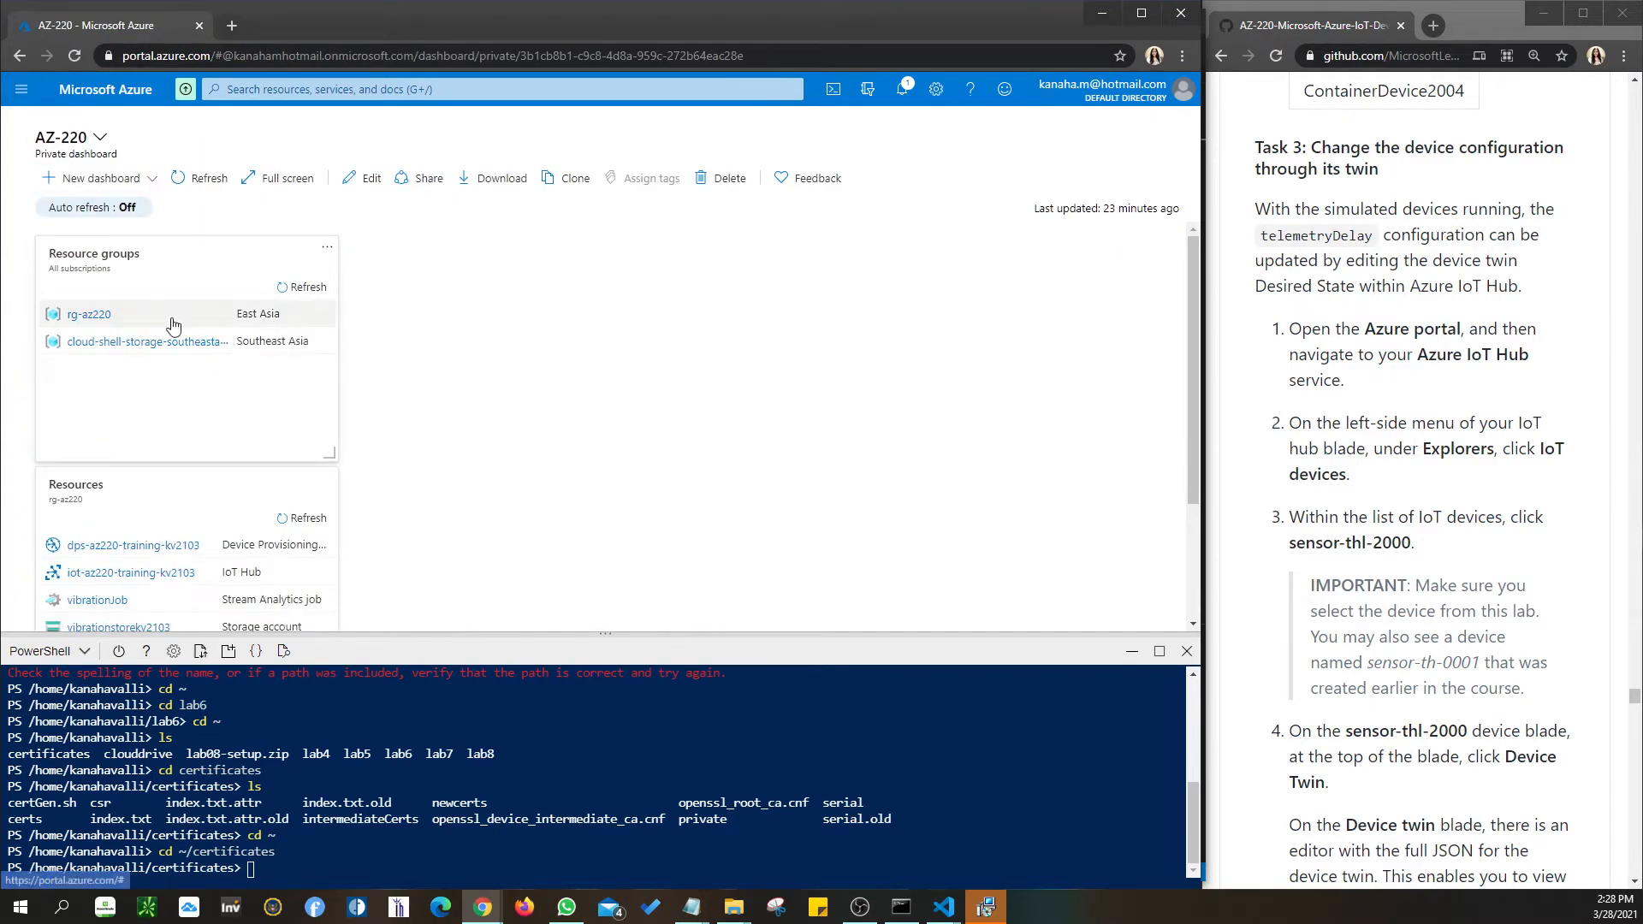
Look over the services and recent resources on the portal's Home page, and return to the AZ-220 dashboard.
click(21, 89)
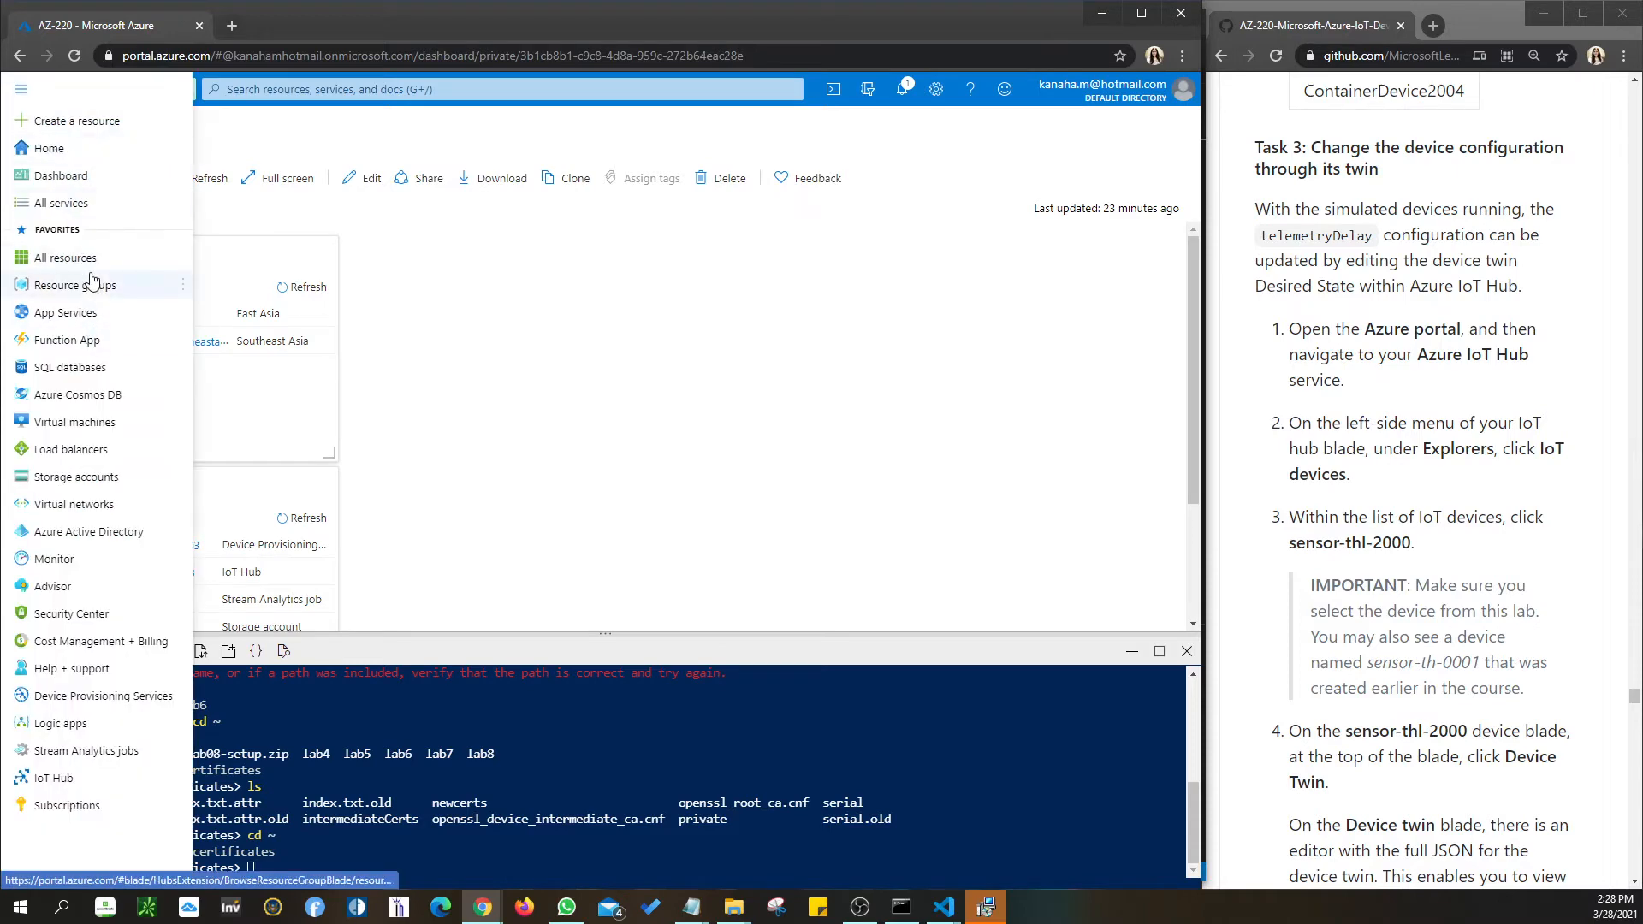
click(49, 148)
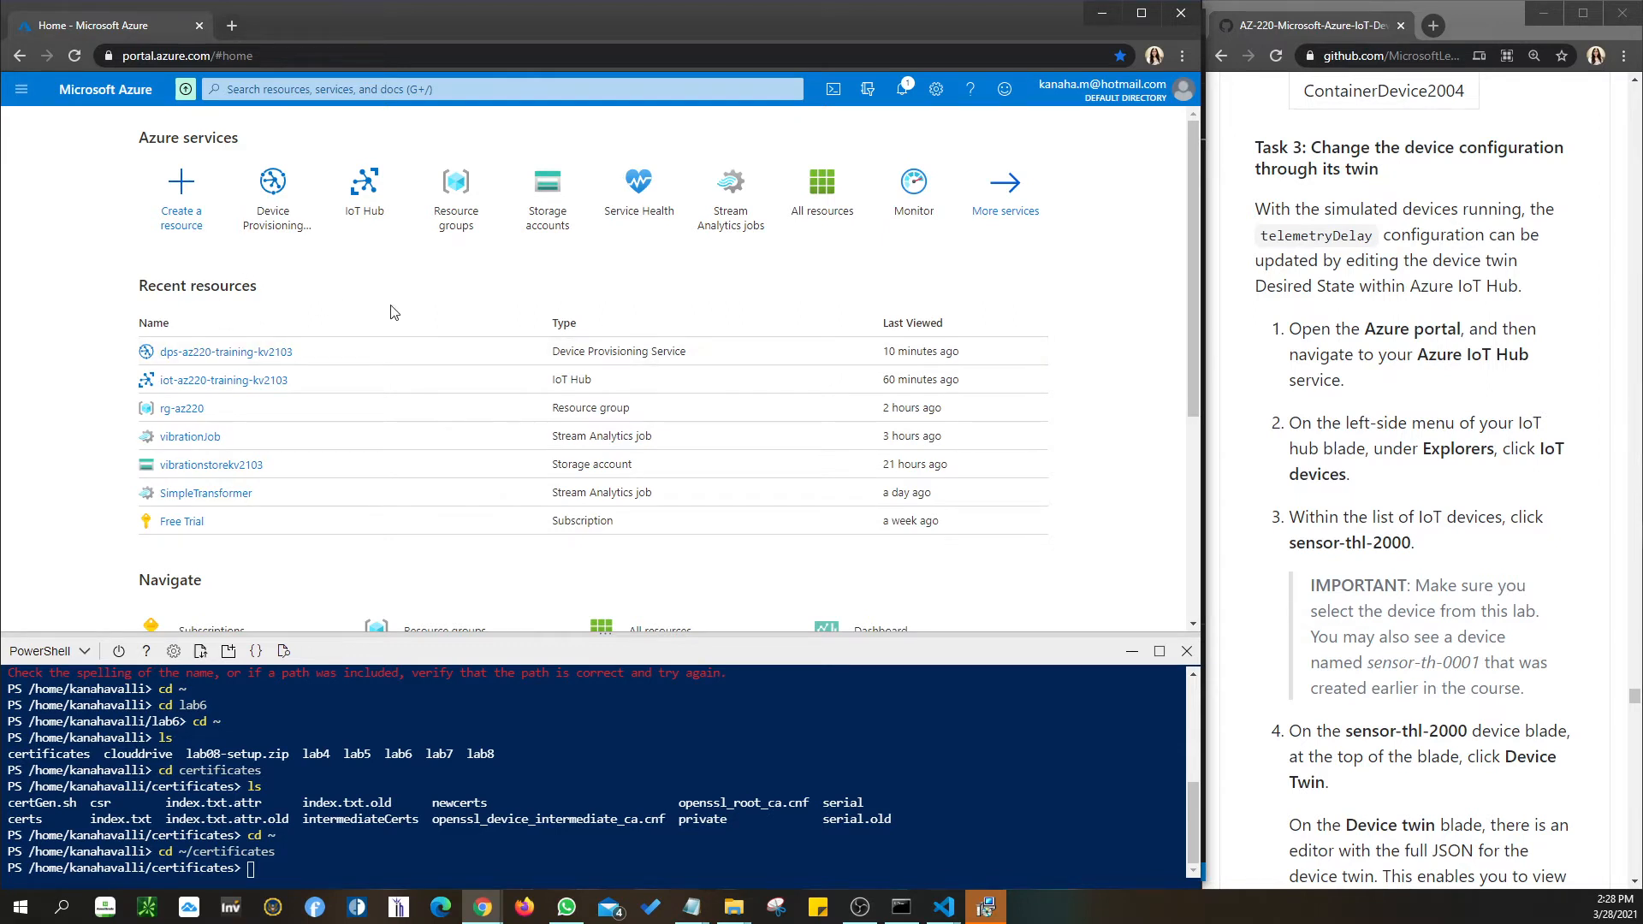
click(21, 89)
click(60, 175)
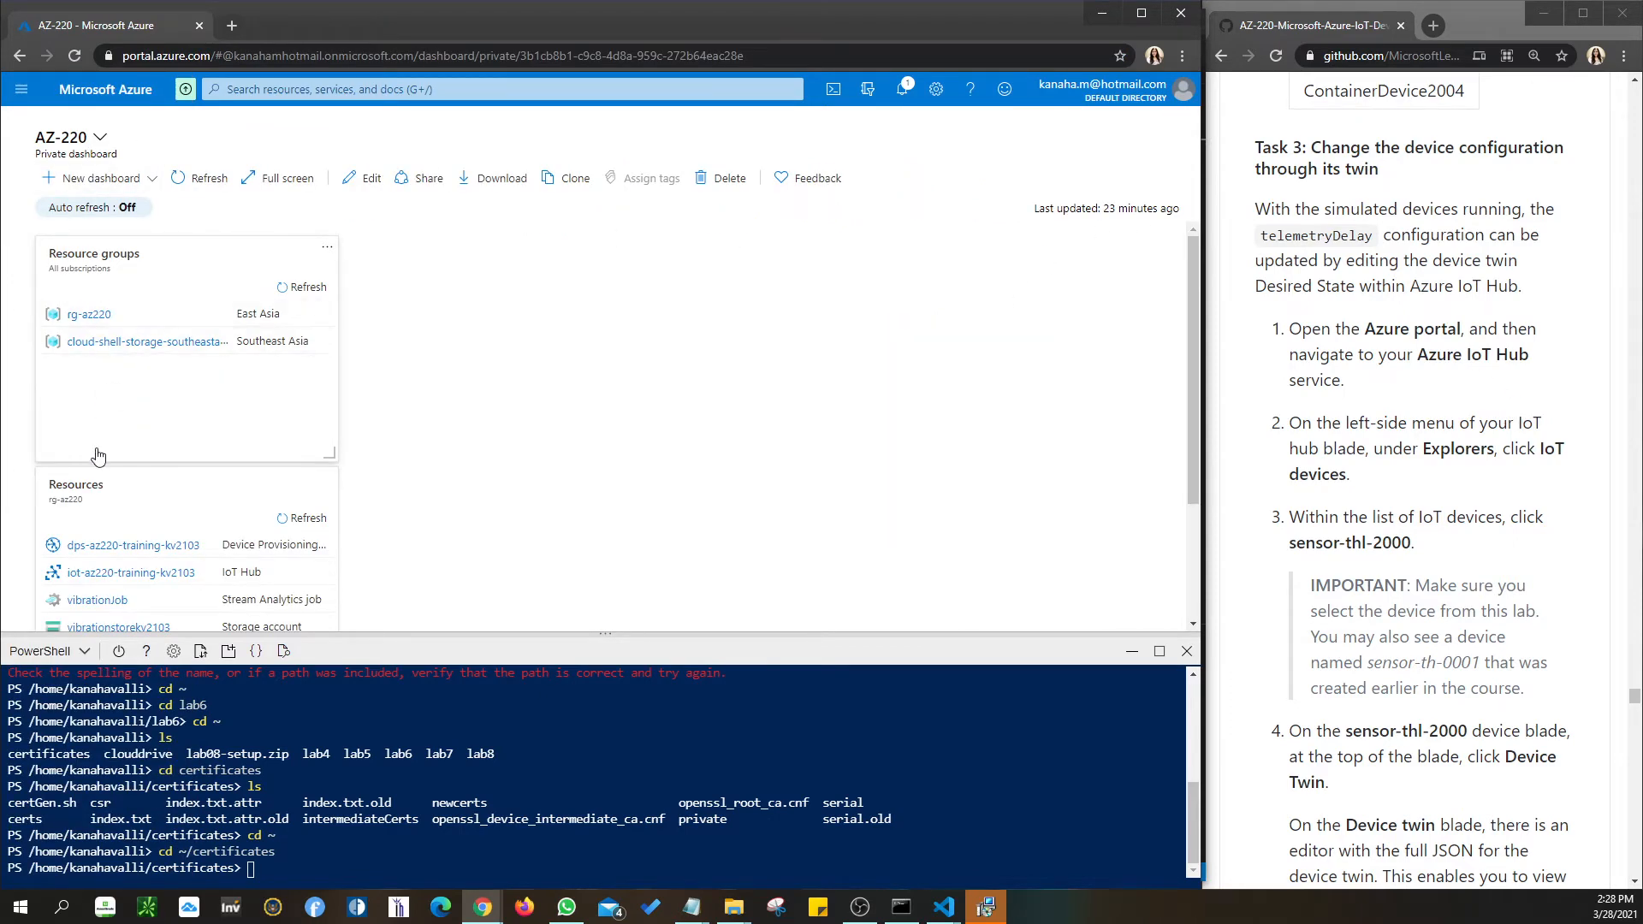
Open the iot-az220-training-kv2103 IoT hub from the dashboard, reload the portal page, and go to the hub's IoT devices list.
click(120, 574)
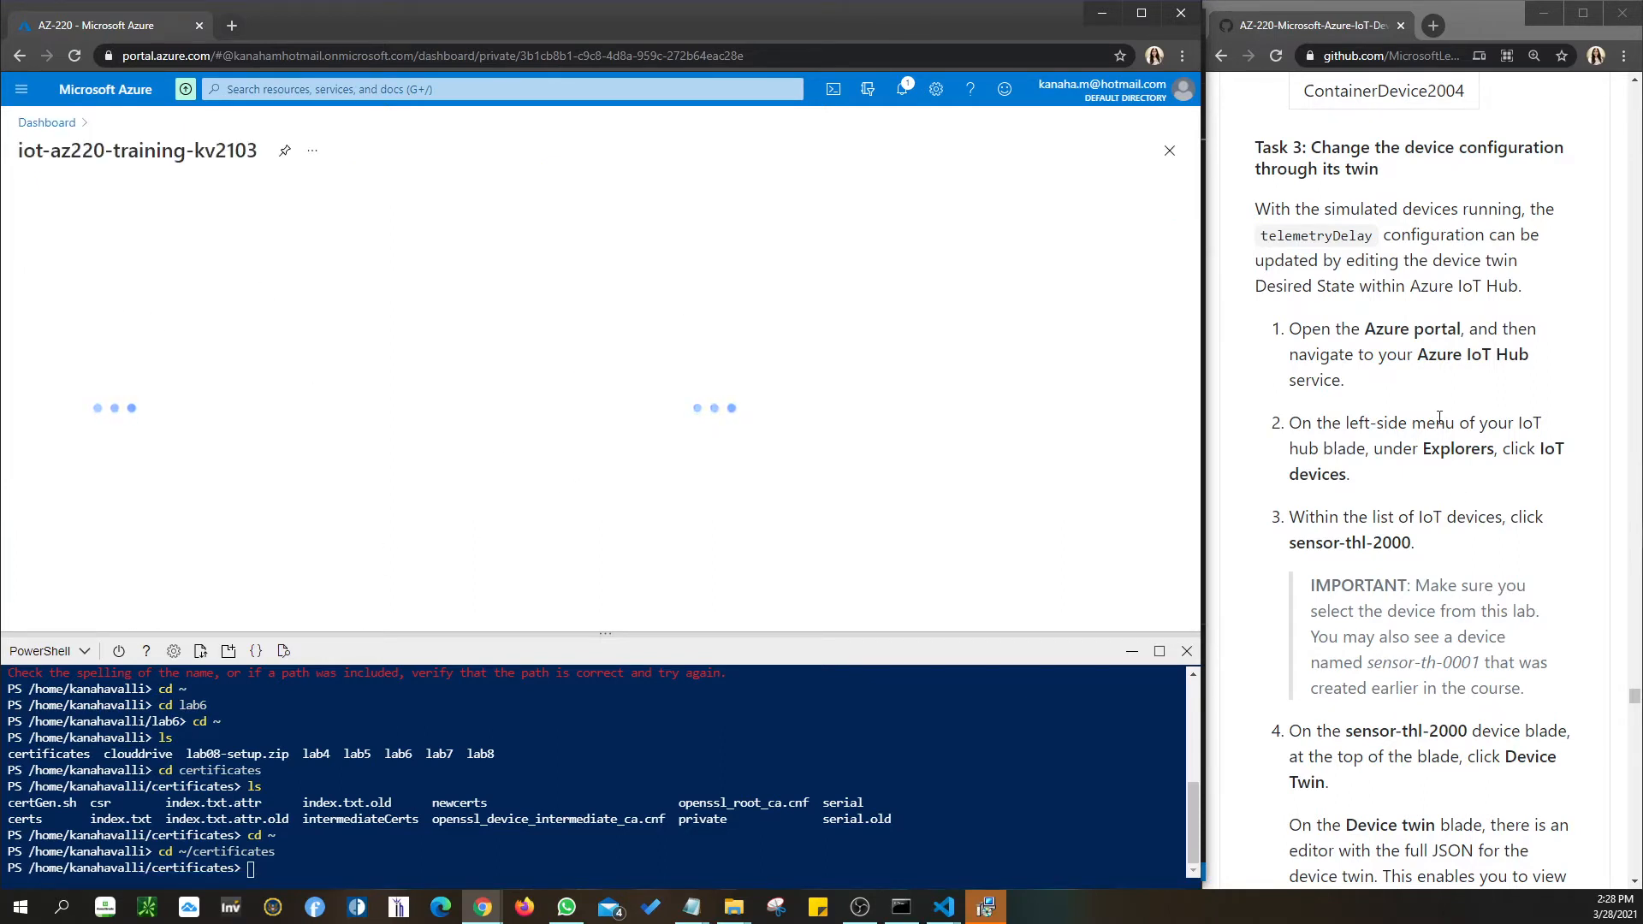
scroll(1439, 417, down, 1)
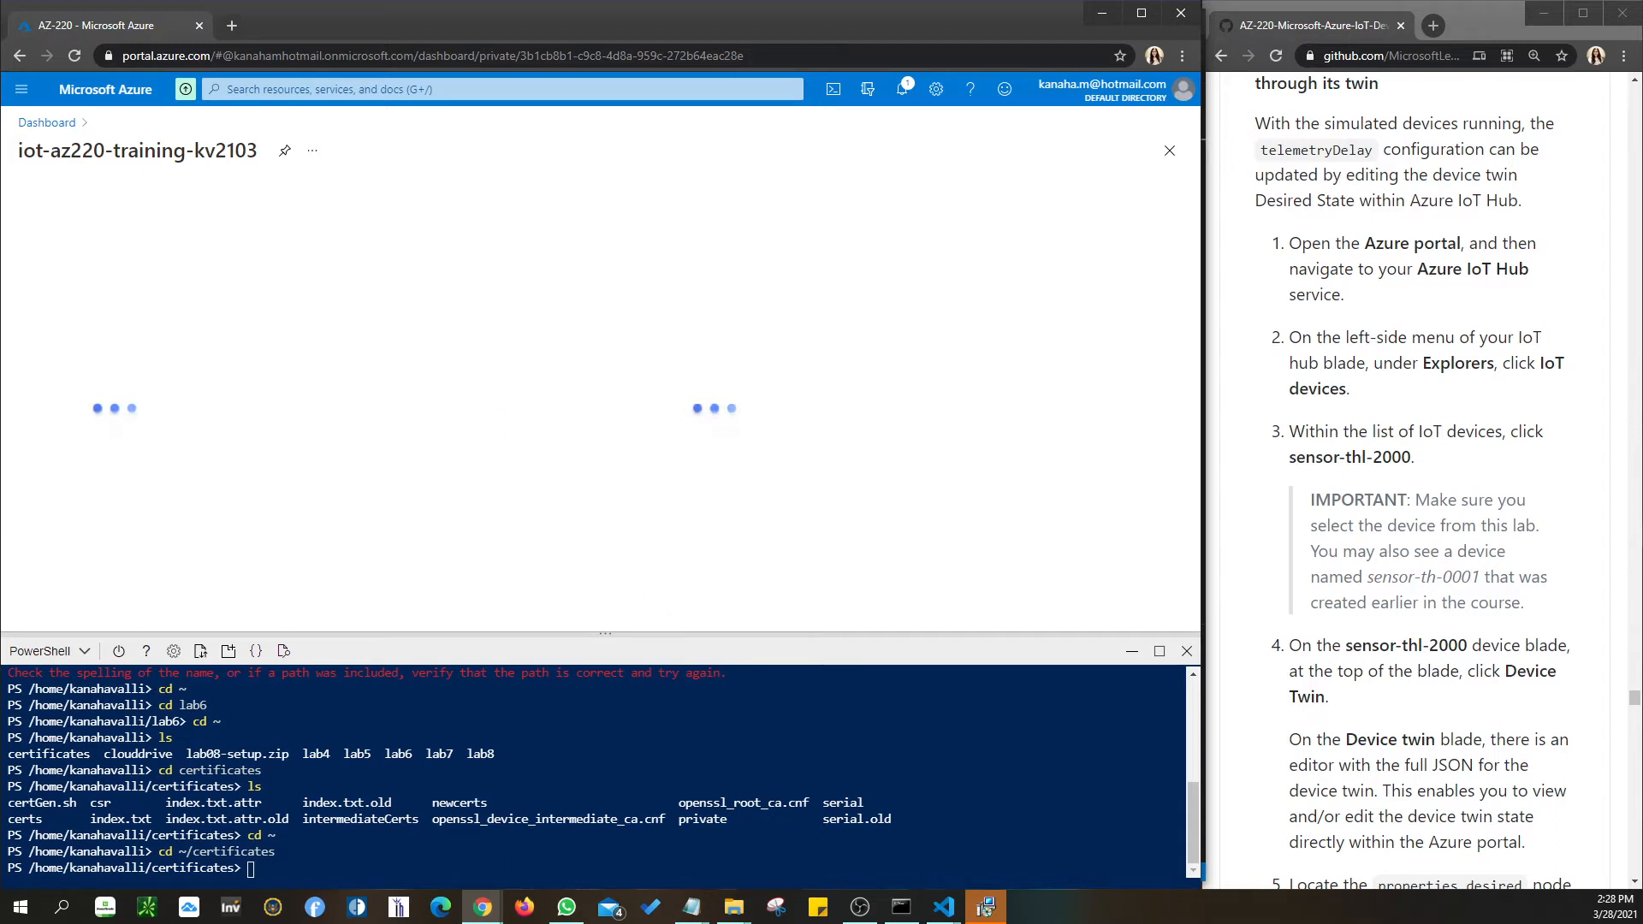
click(985, 907)
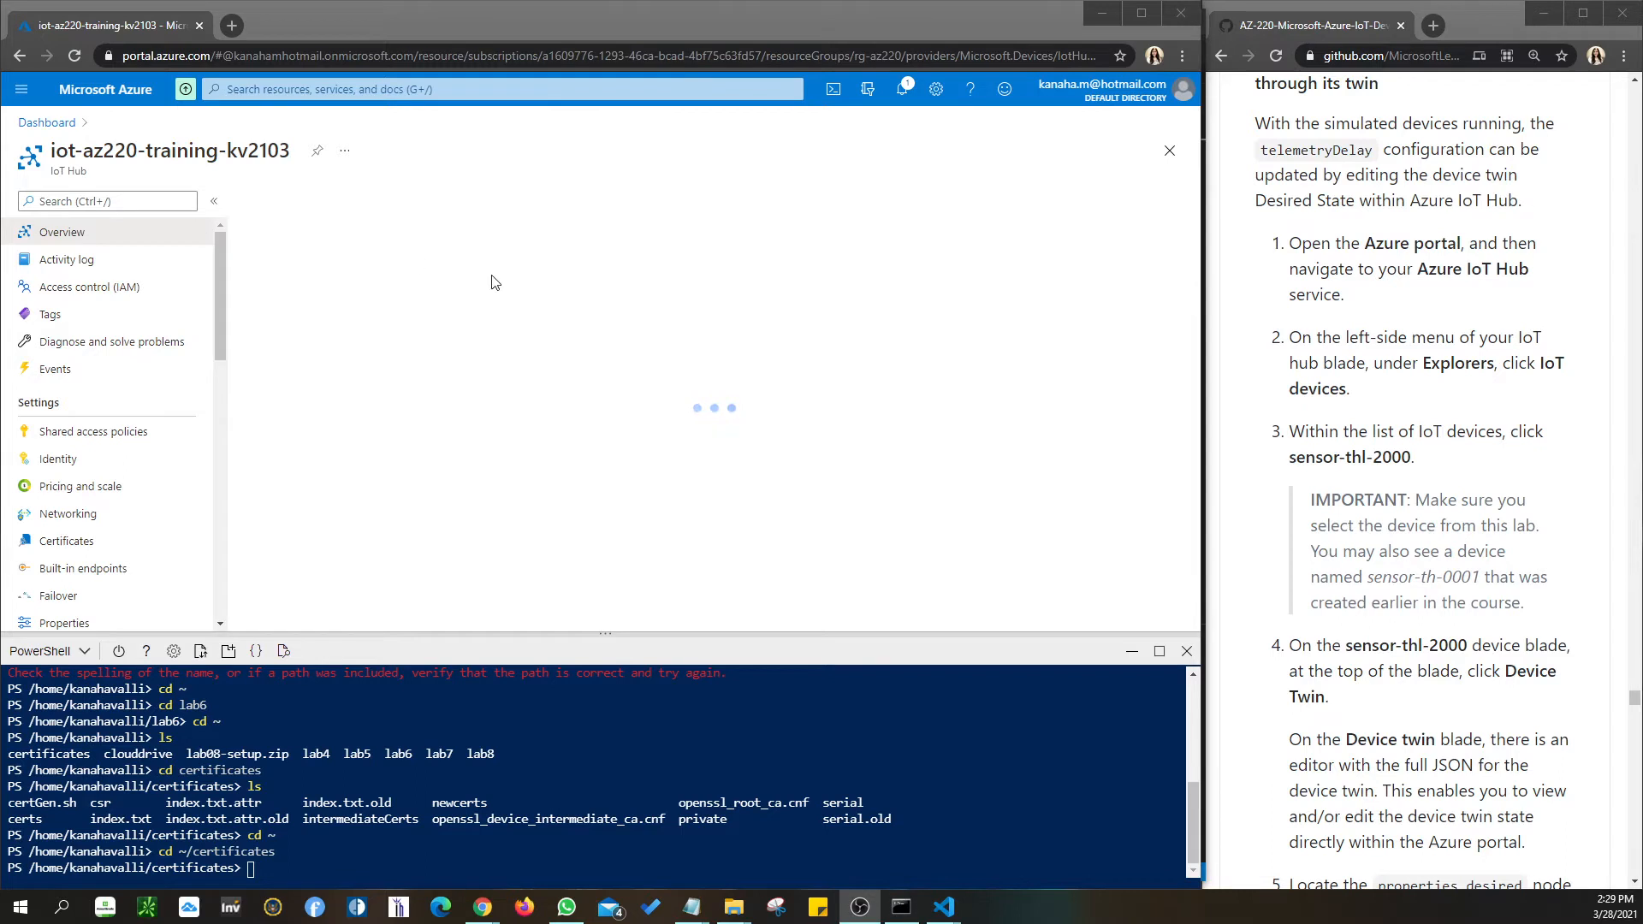
click(74, 57)
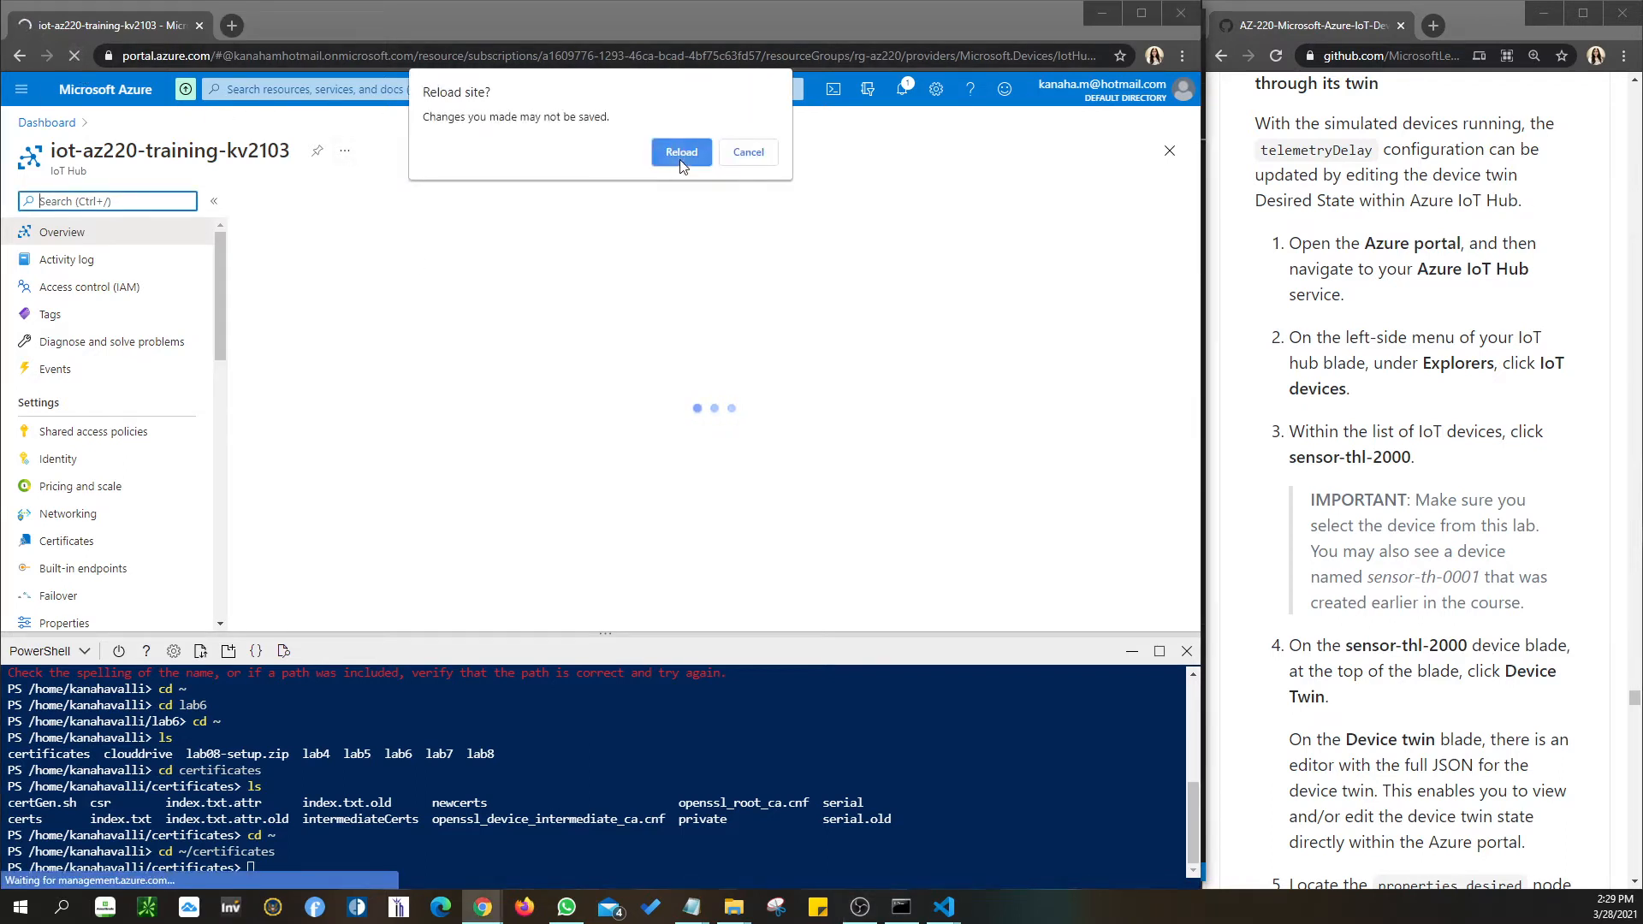
click(682, 156)
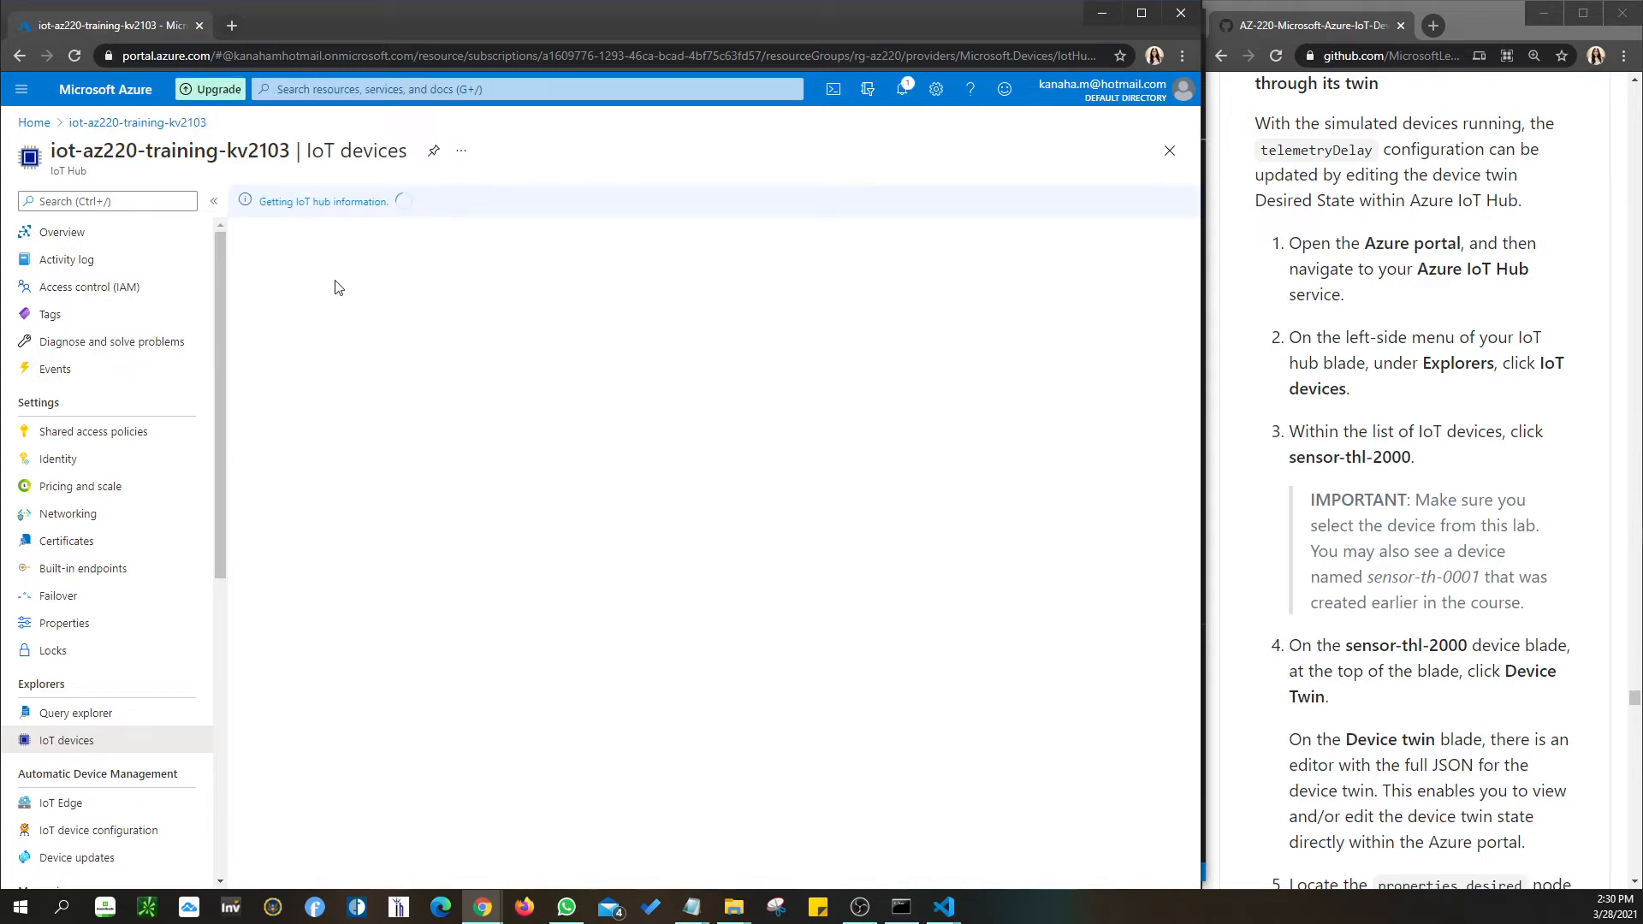
Read the guide's Task 3 steps on setting telemetryDelay to "2" in the sensor-thl-2000 device twin and saving it.
scroll(1448, 600, down, 1)
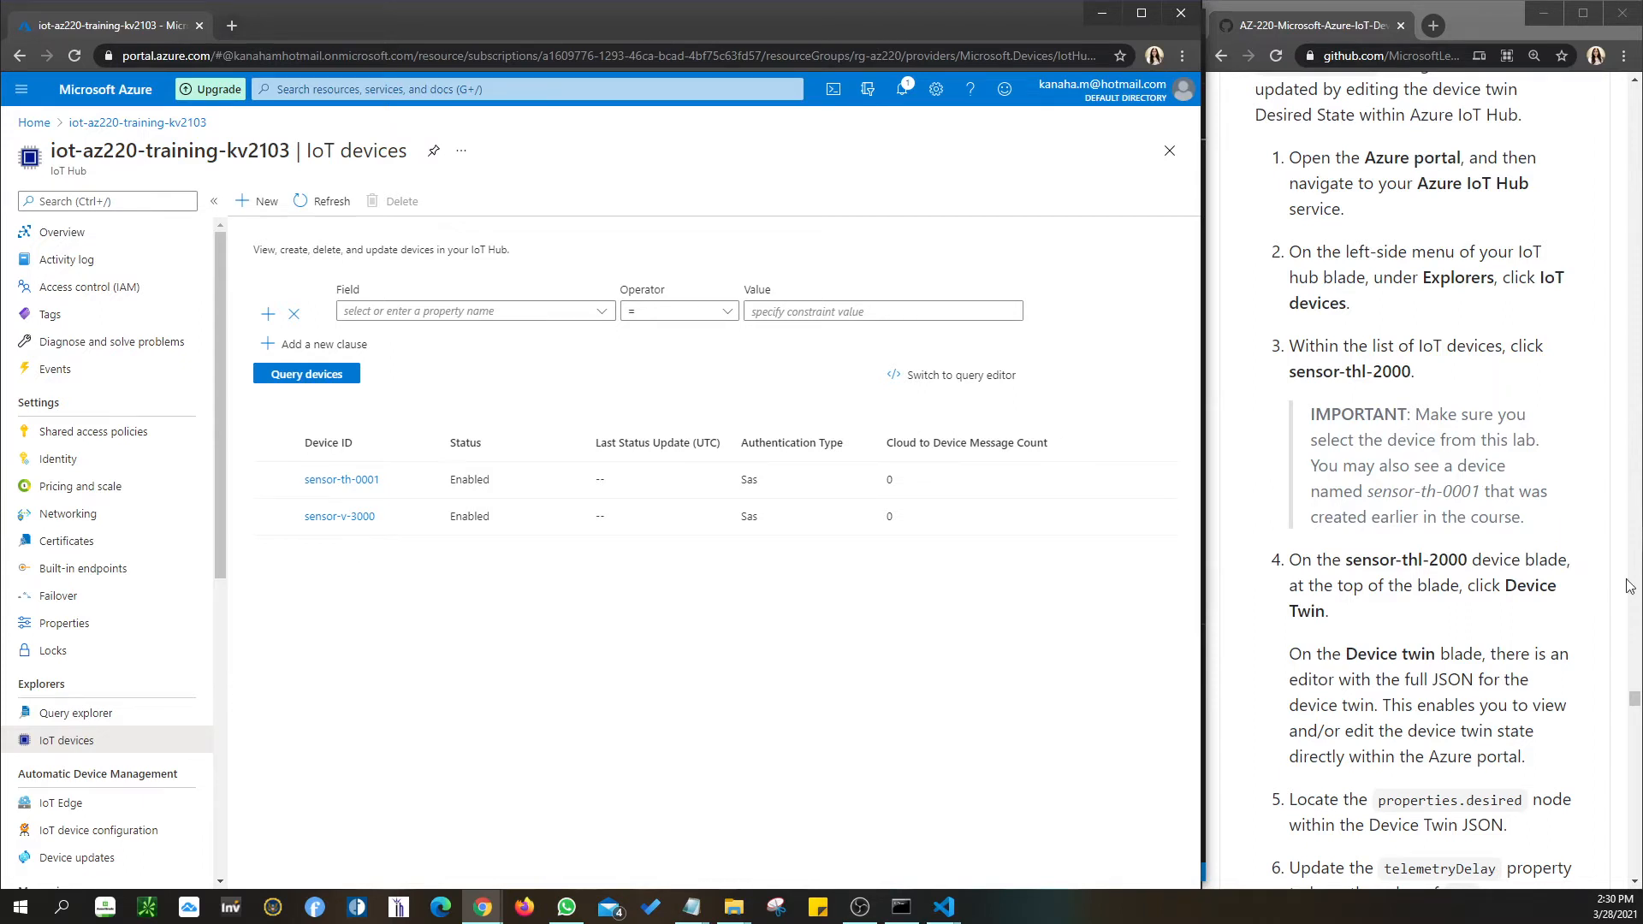
drag(1469, 565, 1350, 562)
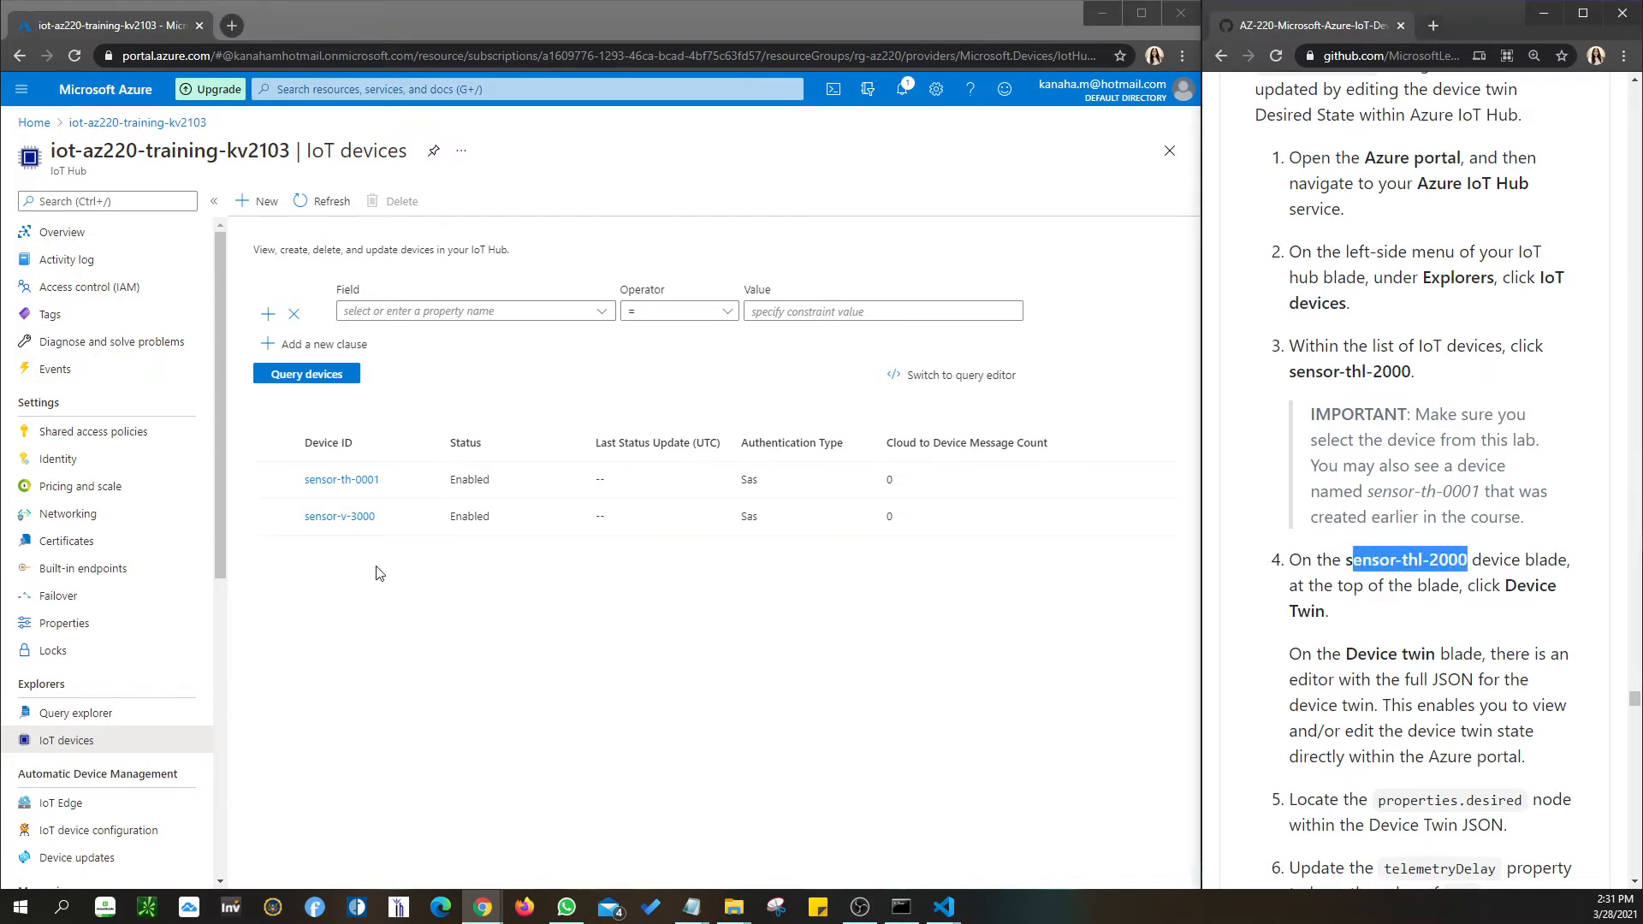
scroll(1452, 686, down, 2)
scroll(1452, 686, down, 2)
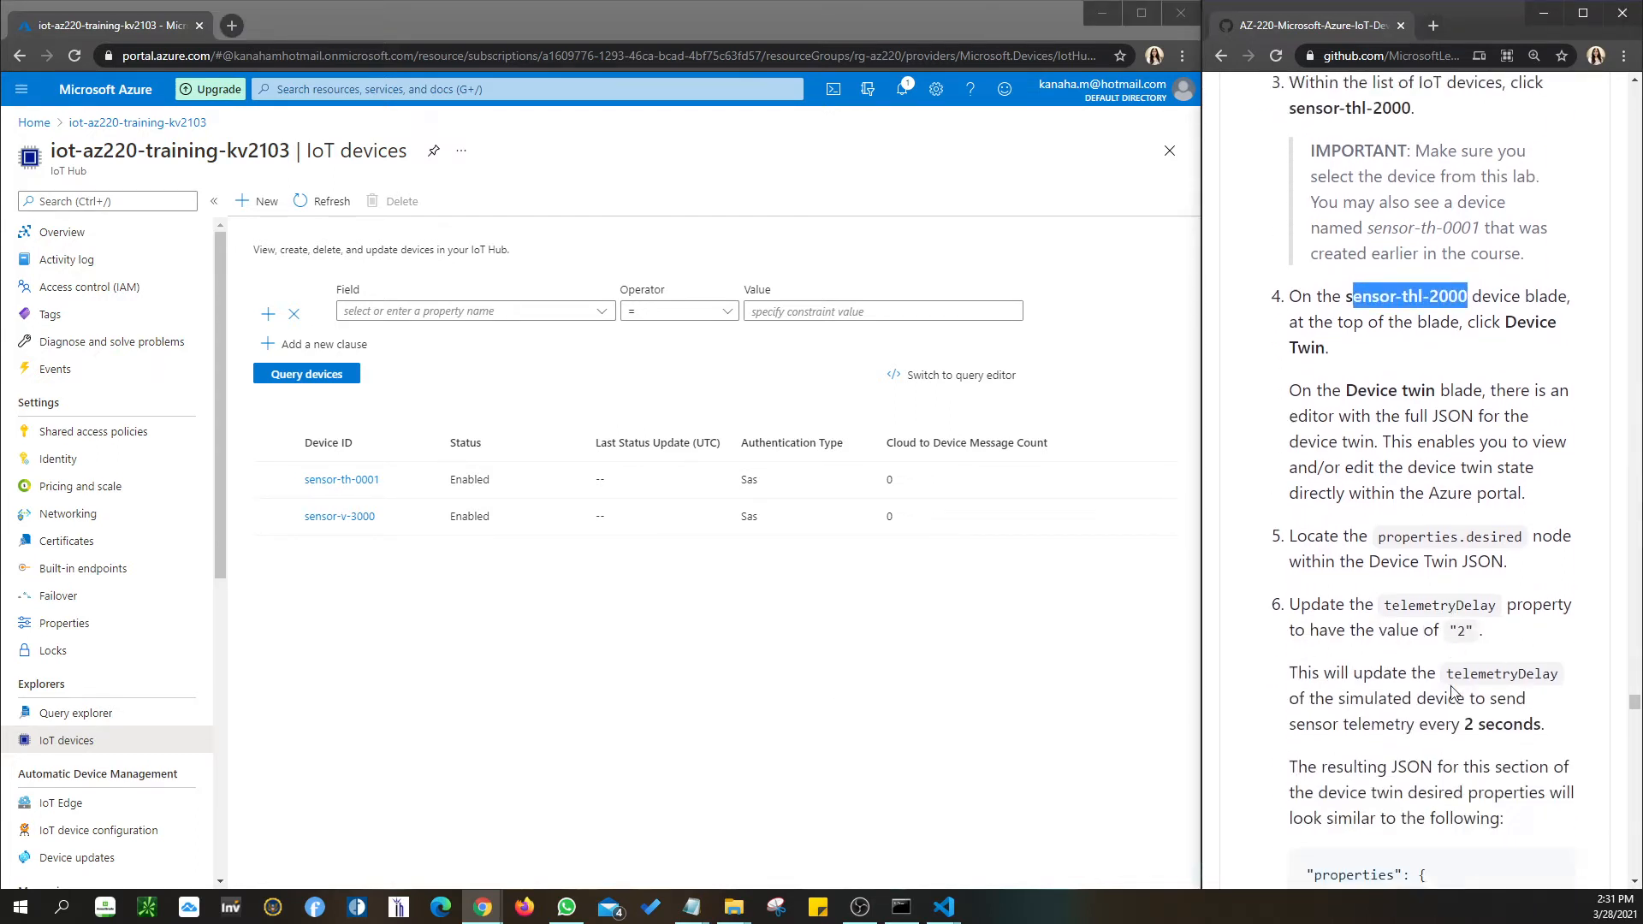
scroll(1385, 589, down, 3)
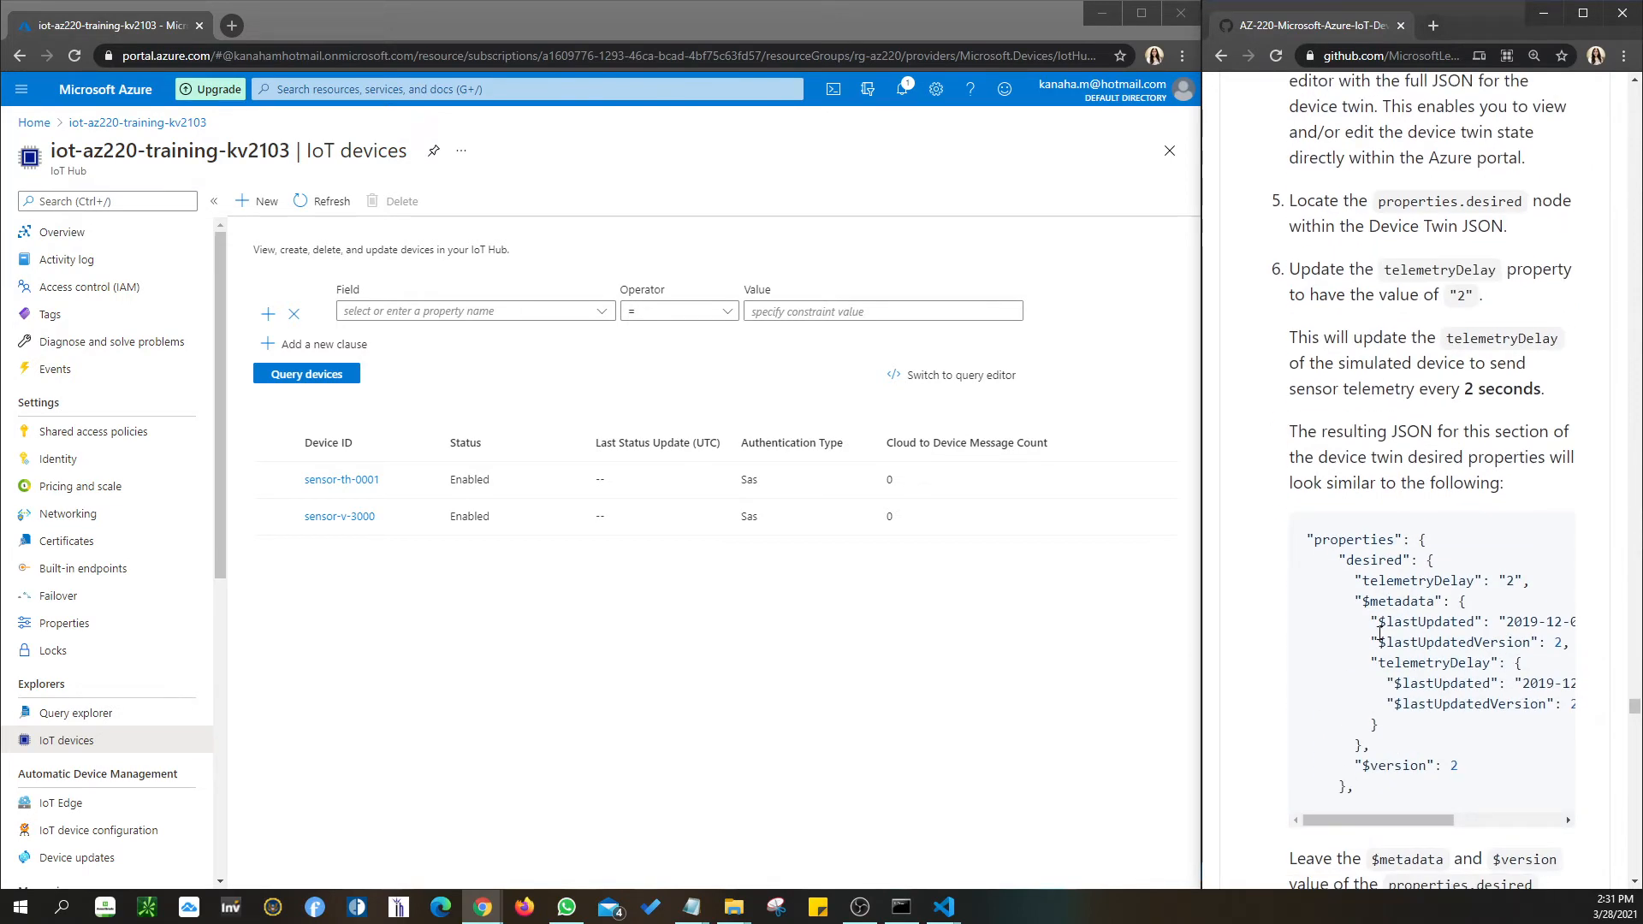
drag(1306, 541, 1389, 788)
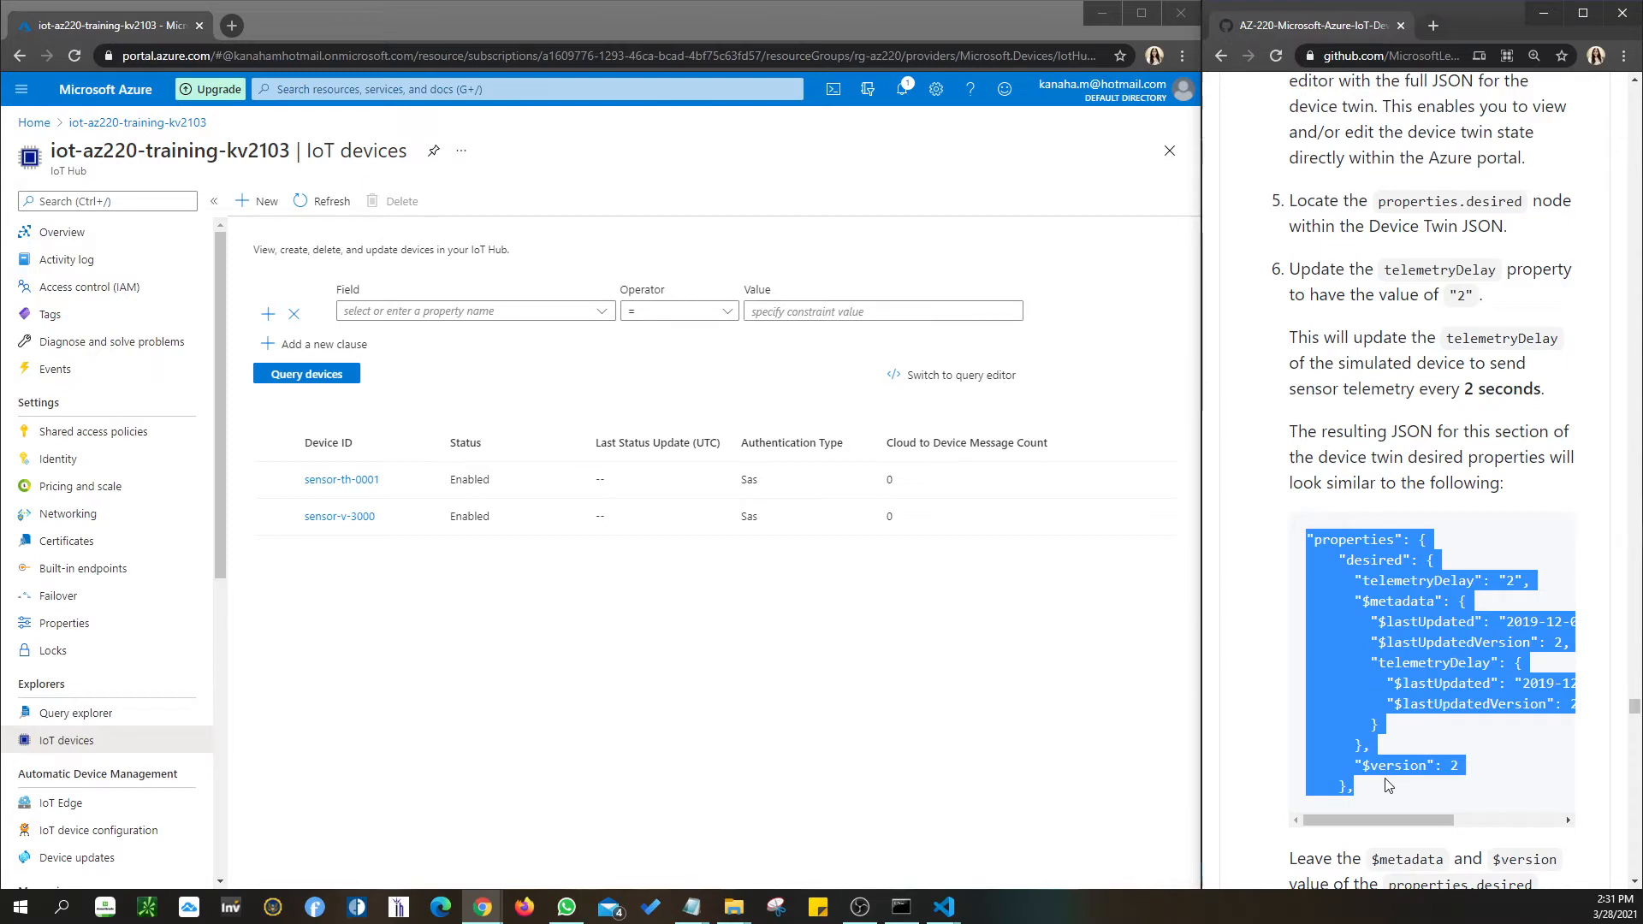
double_click(1463, 295)
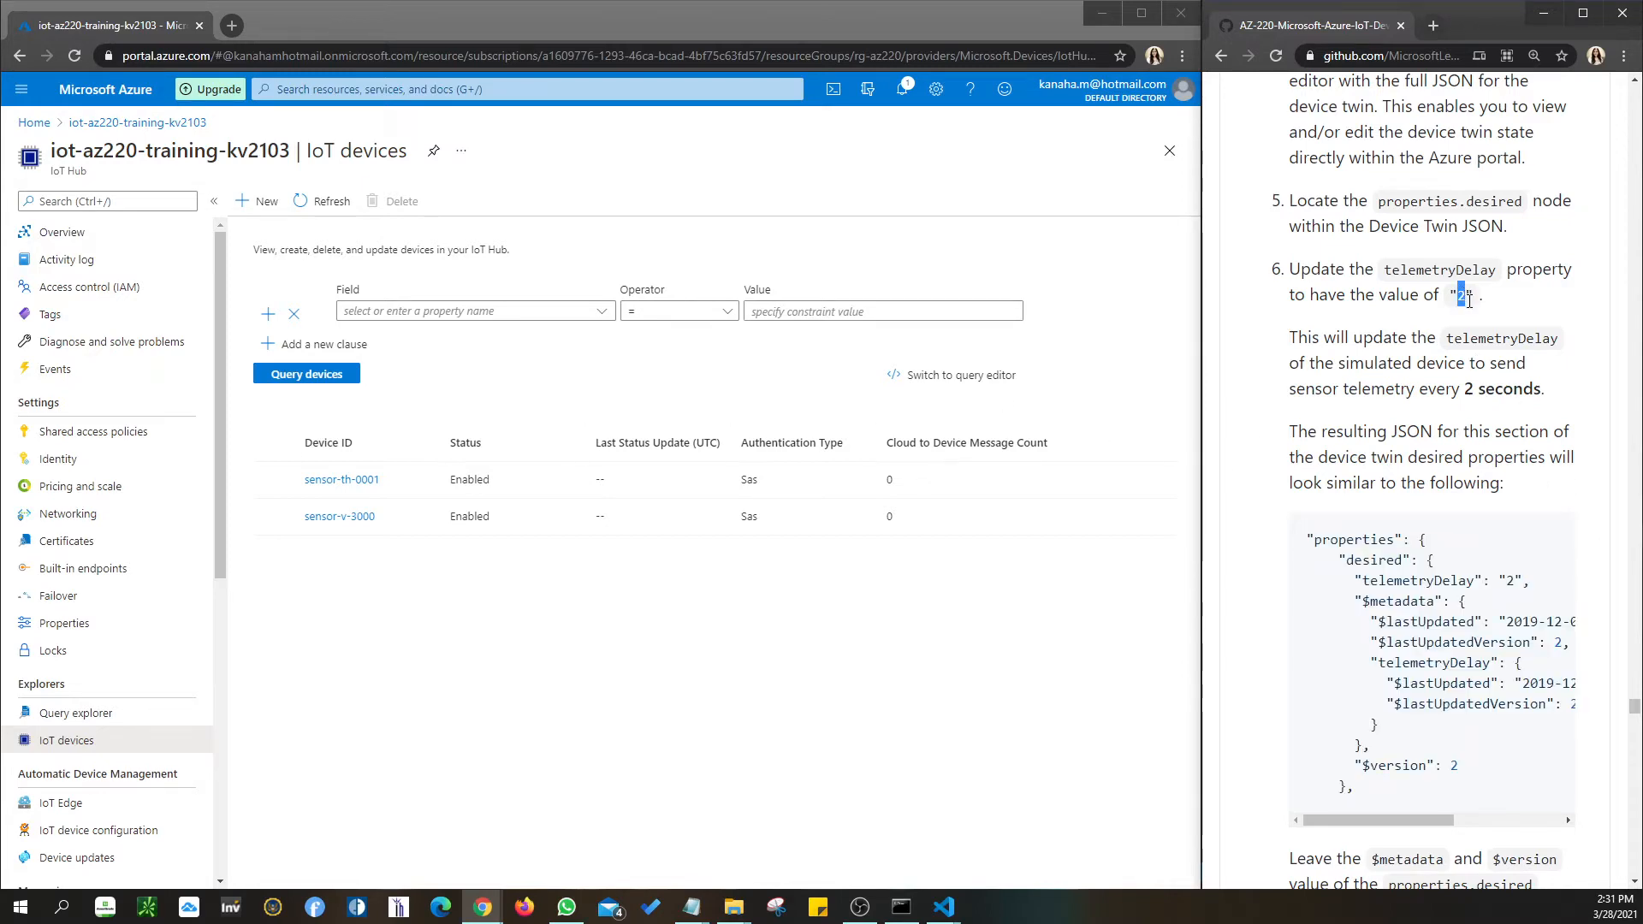
scroll(1489, 393, down, 4)
scroll(1493, 438, down, 4)
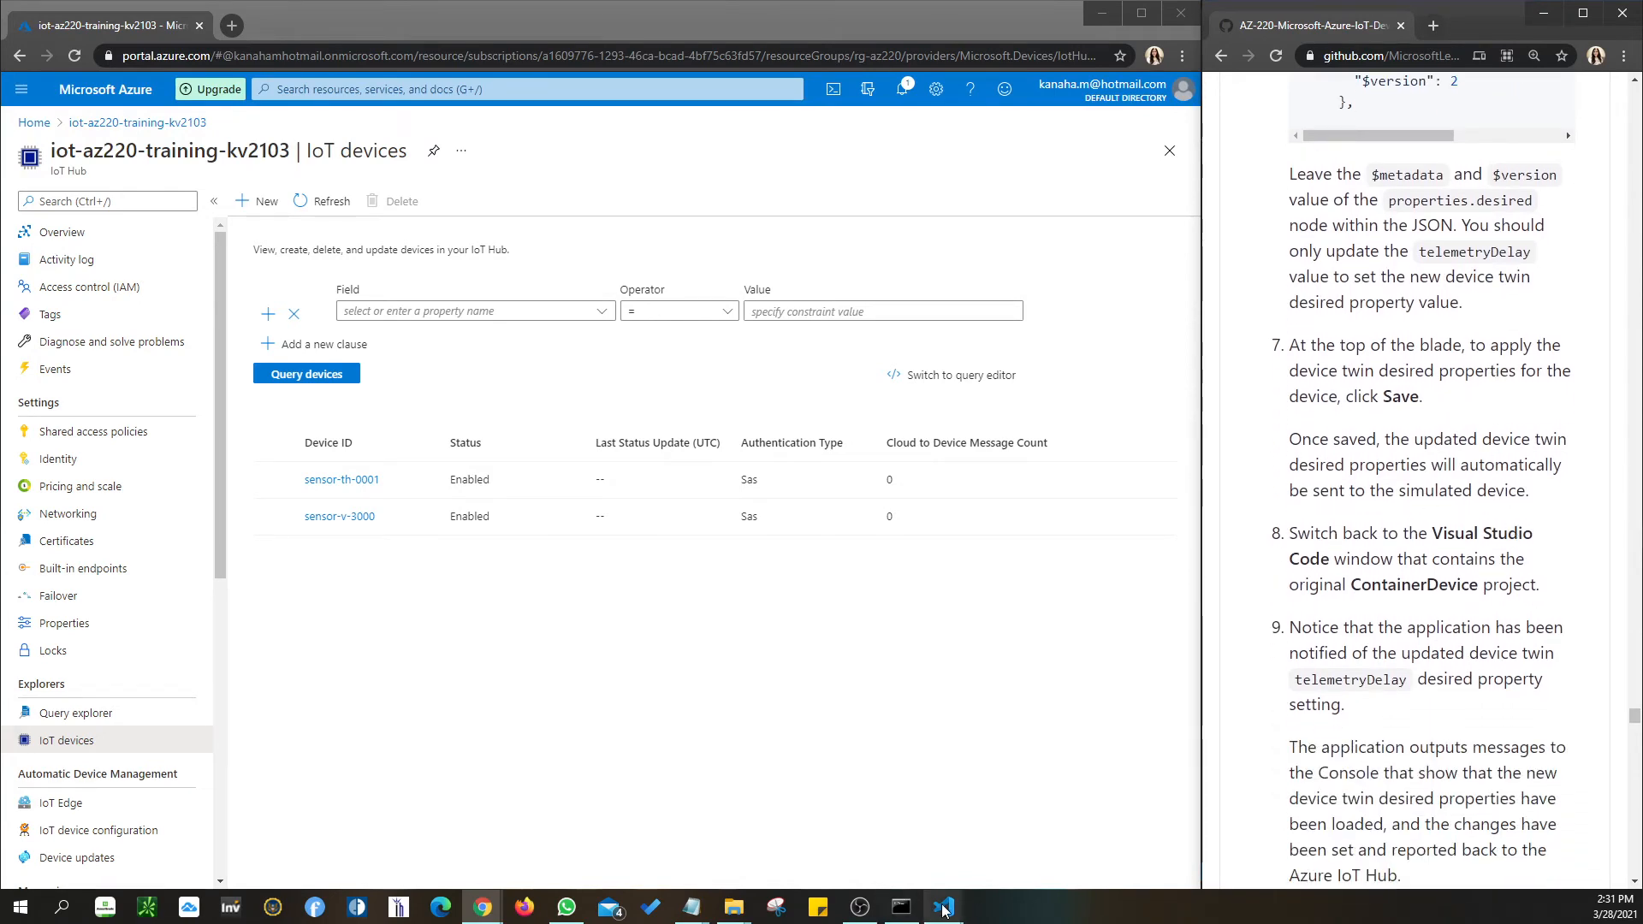
Check the ContainerDevice project window in Visual Studio Code against the guide's remaining Task 3 steps, and minimize it again.
mouse_move(942, 907)
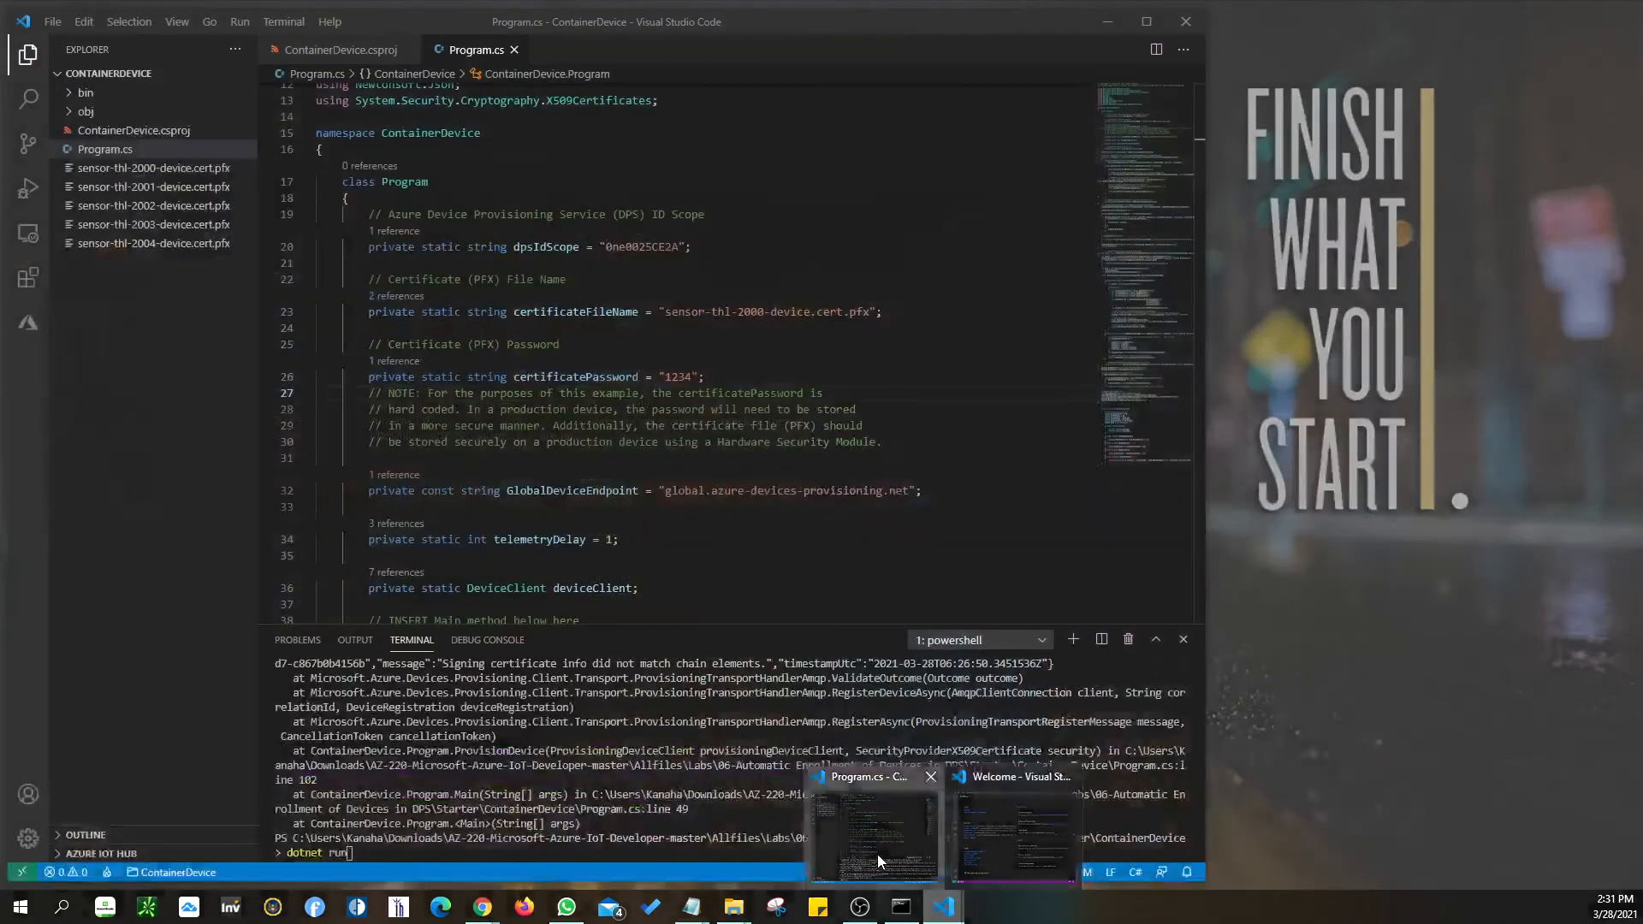
click(878, 860)
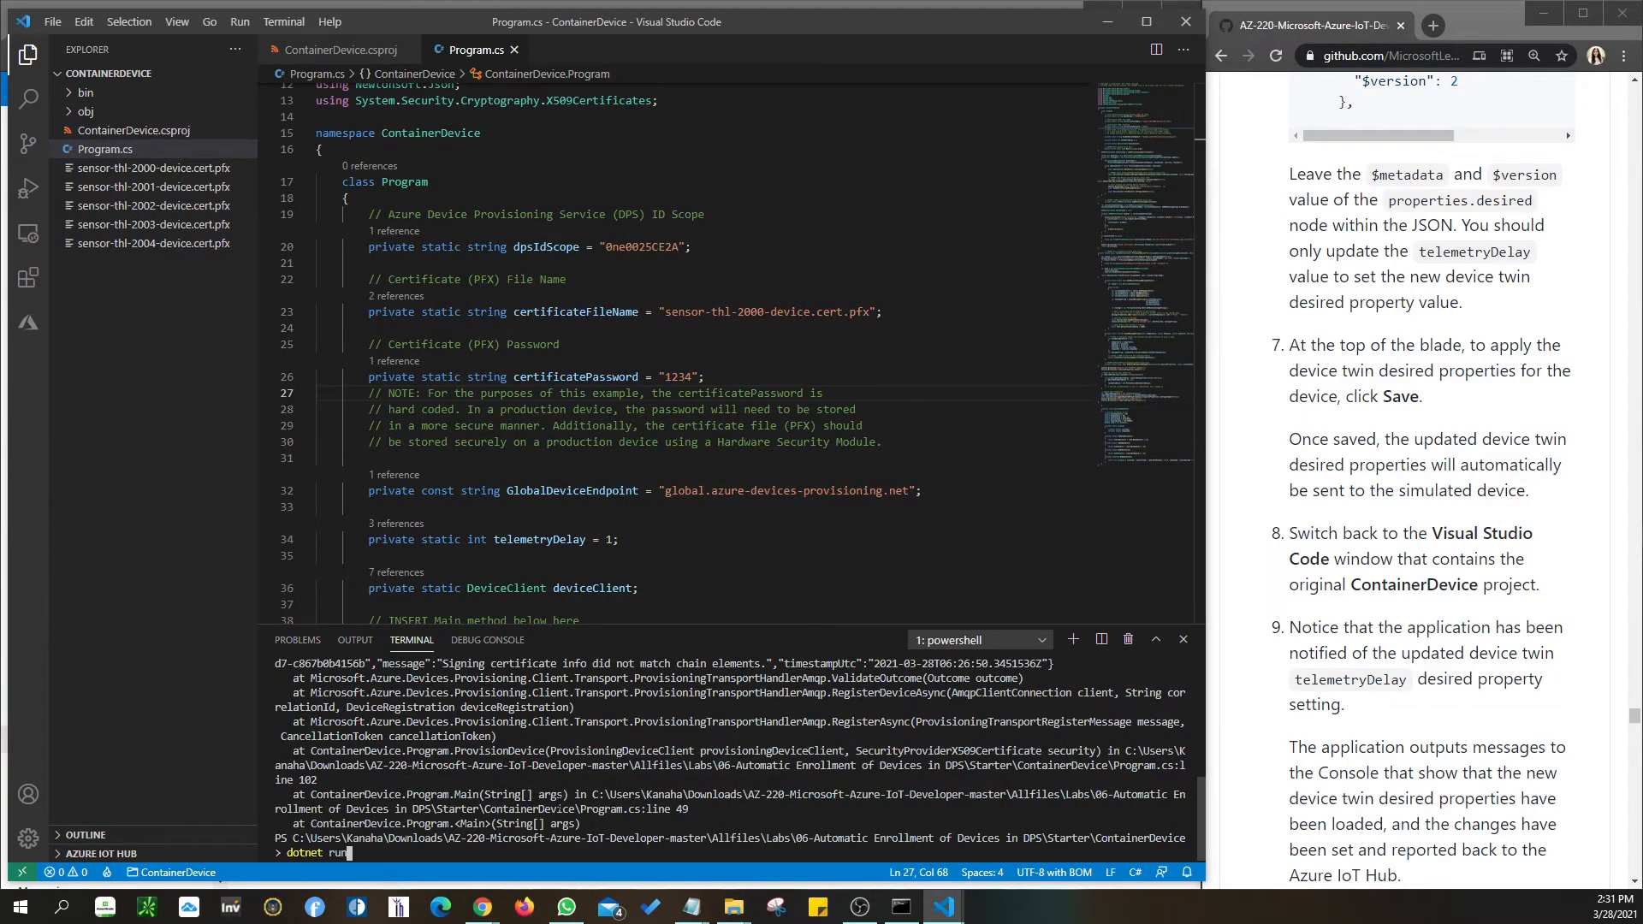
scroll(1465, 728, down, 6)
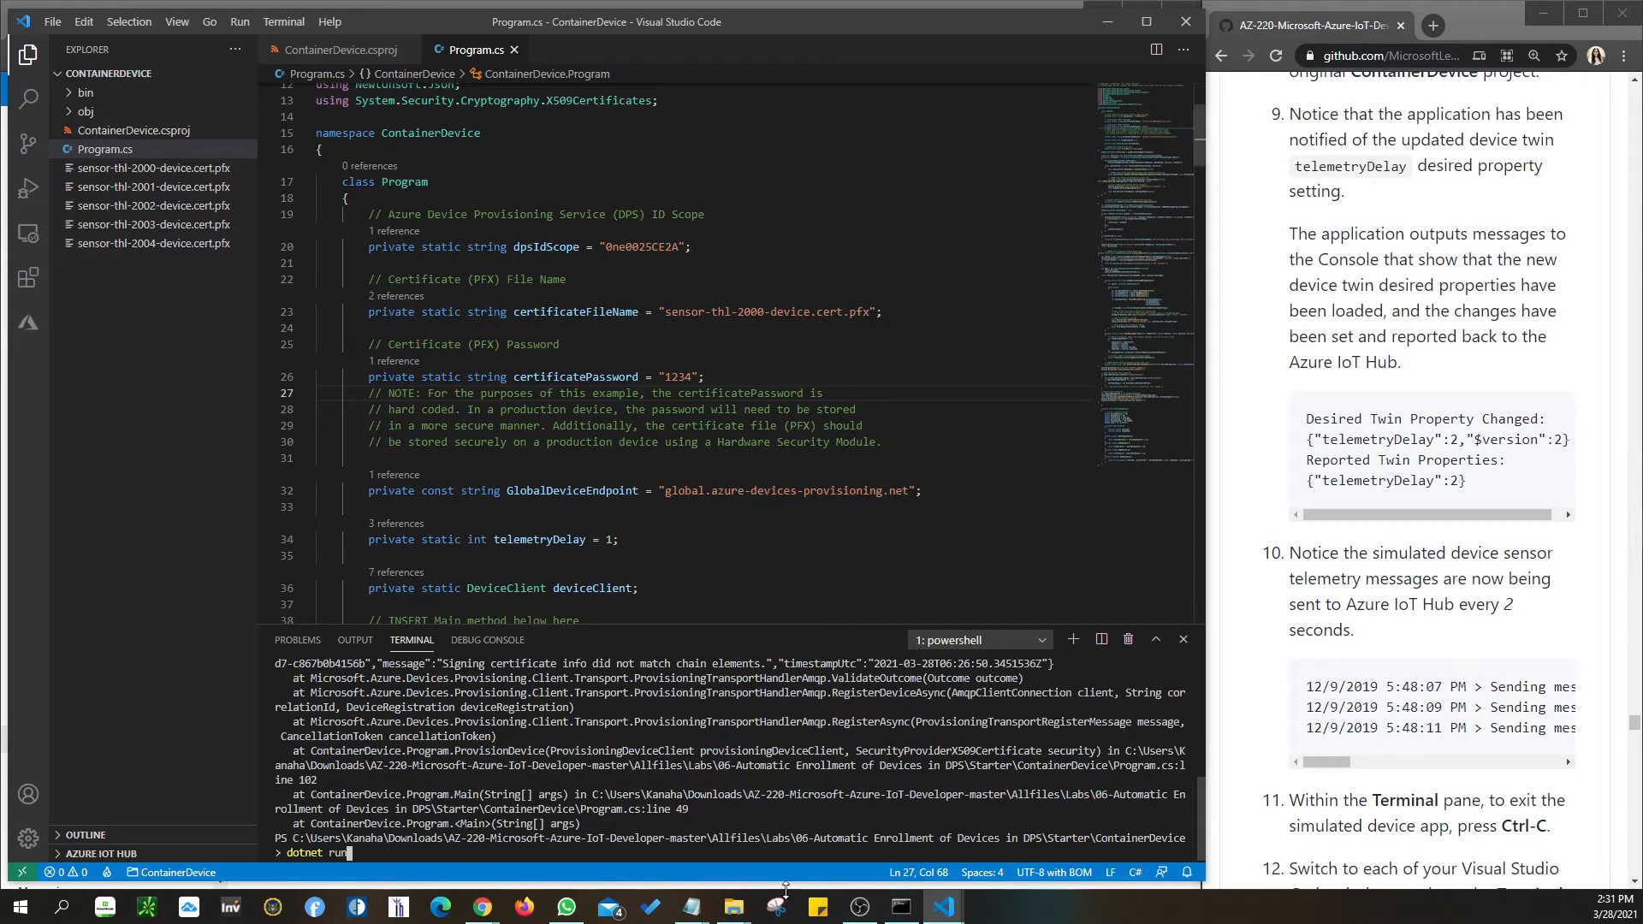
click(1110, 25)
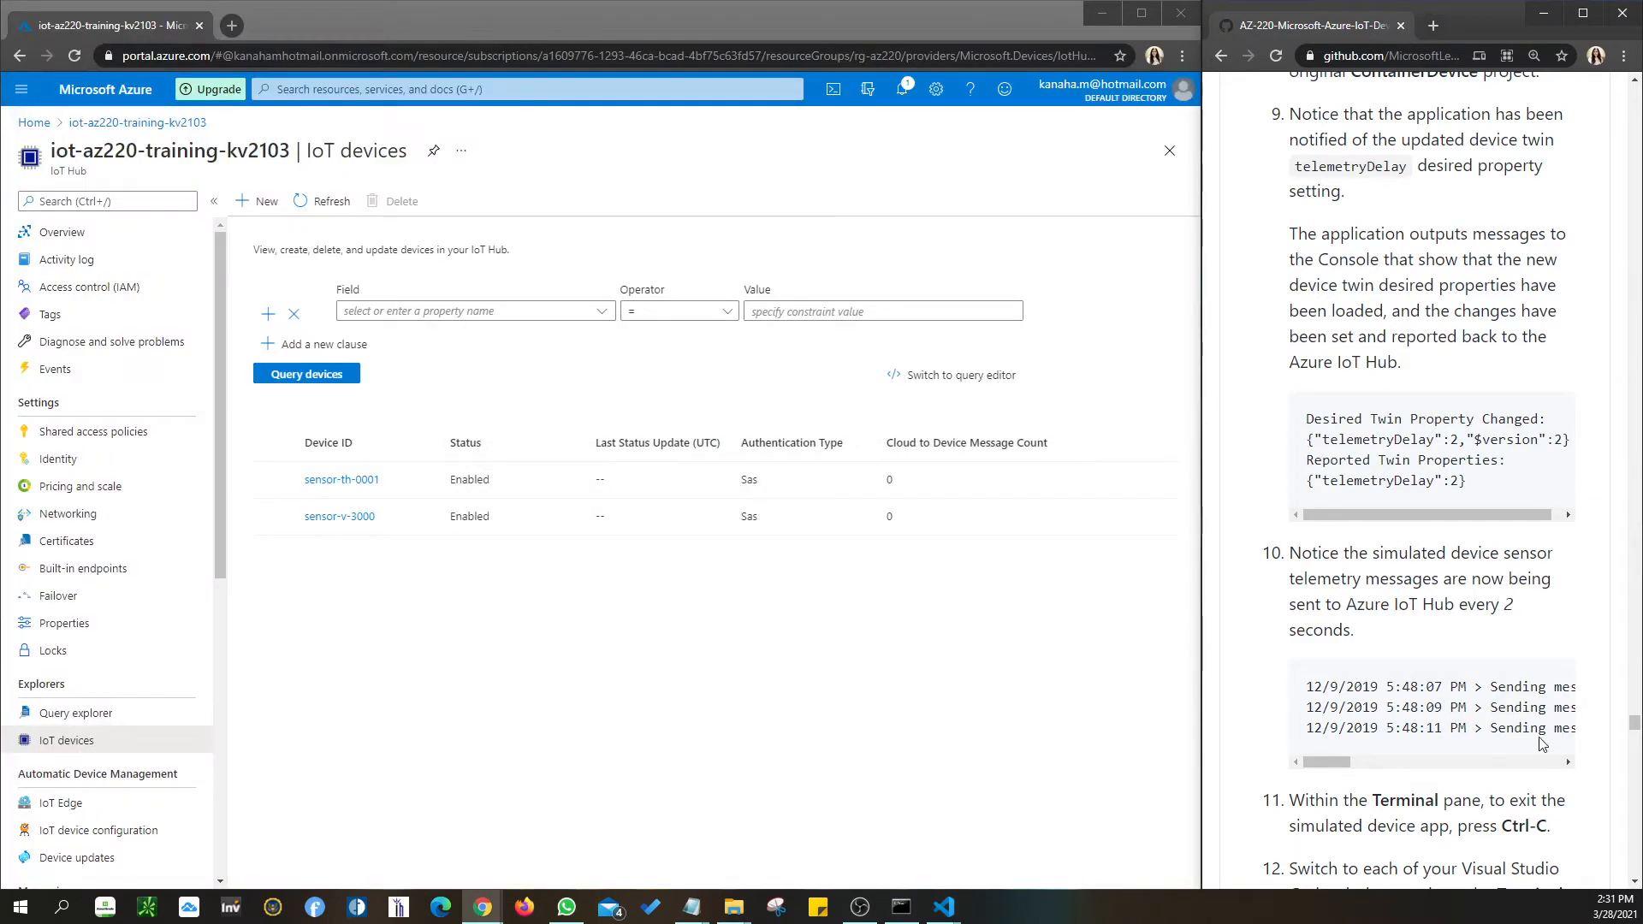
scroll(1372, 701, down, 3)
click(904, 906)
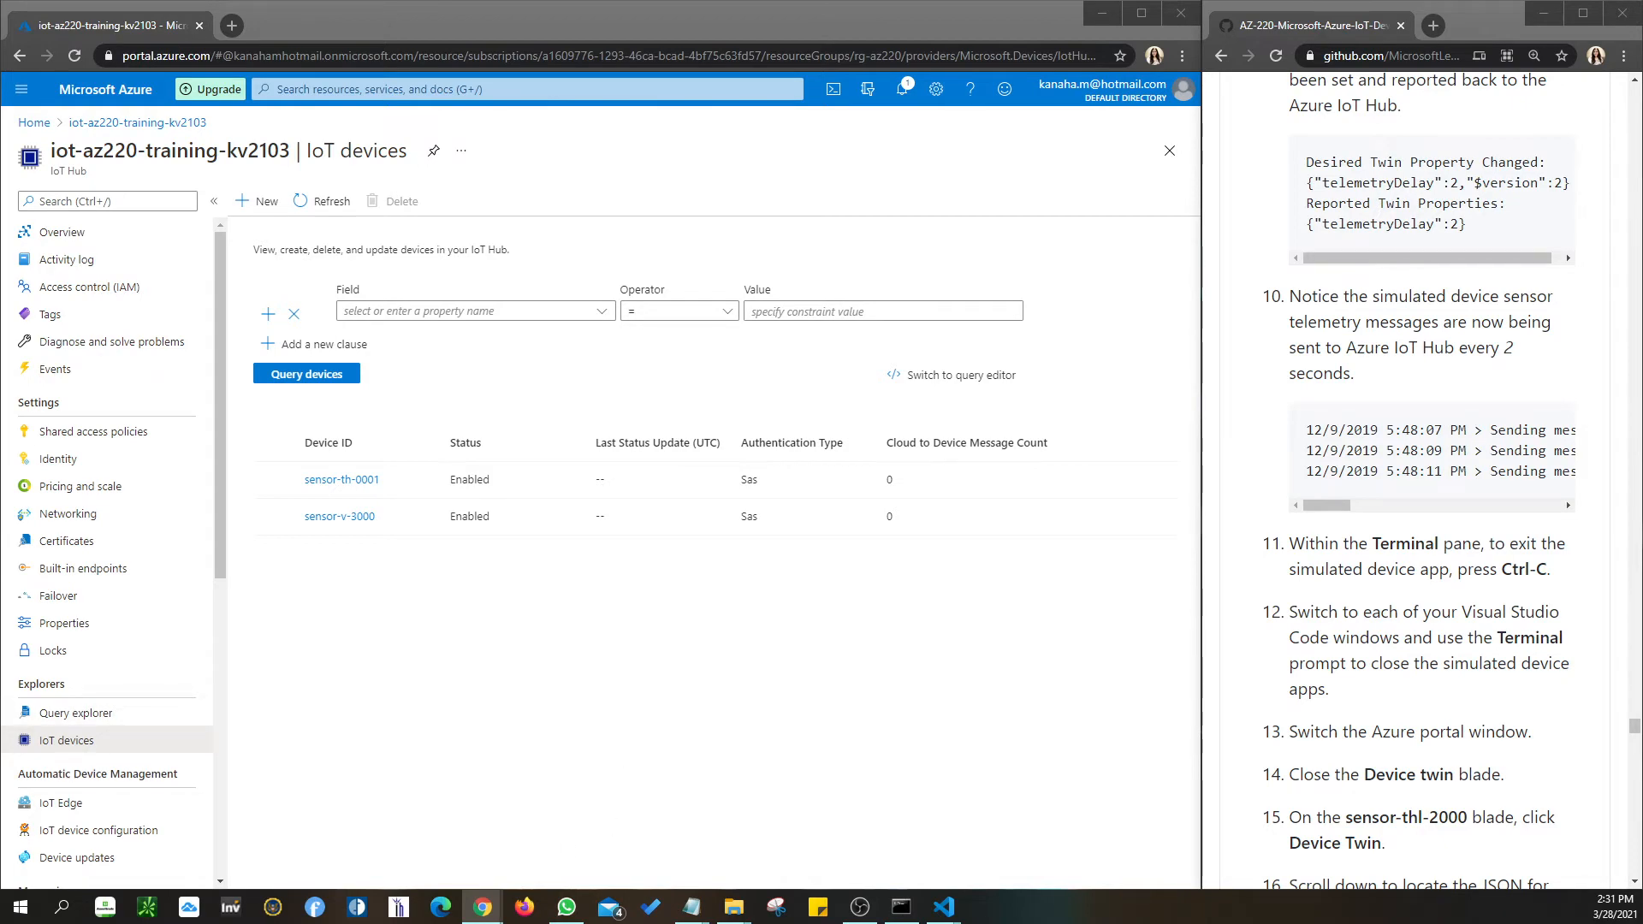
click(944, 907)
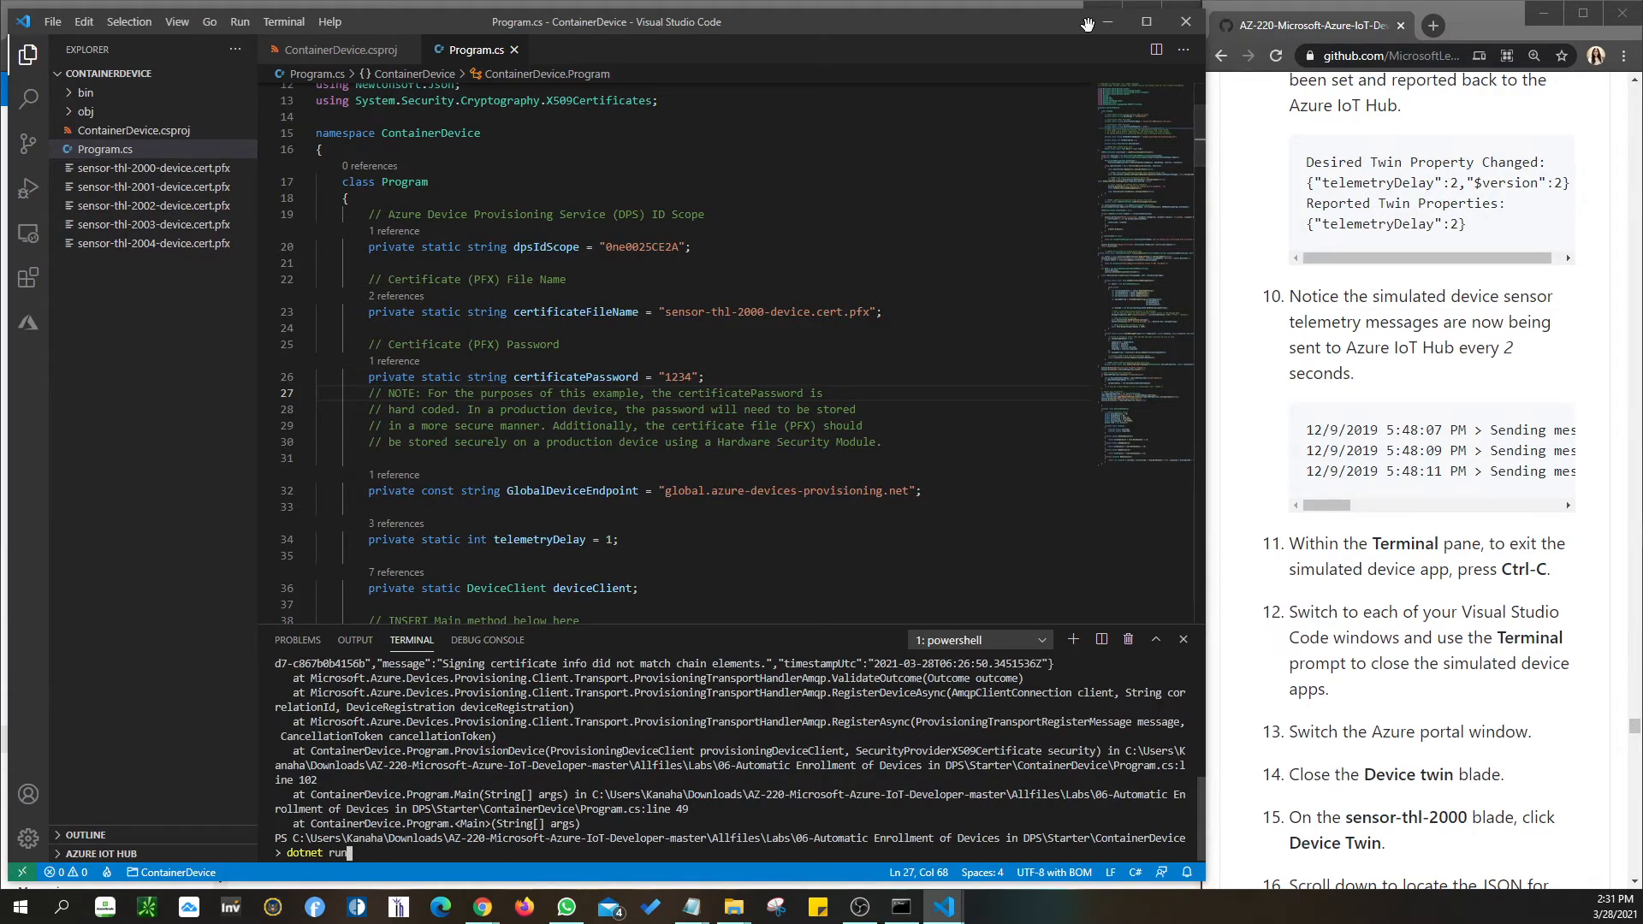
click(1104, 24)
Read the guide's last Task 3 steps, the Exercise 5 deprovisioning introduction, and the first Task 1 steps for the disabled individual enrollment.
scroll(1344, 755, down, 2)
scroll(1343, 754, down, 5)
scroll(1344, 755, down, 3)
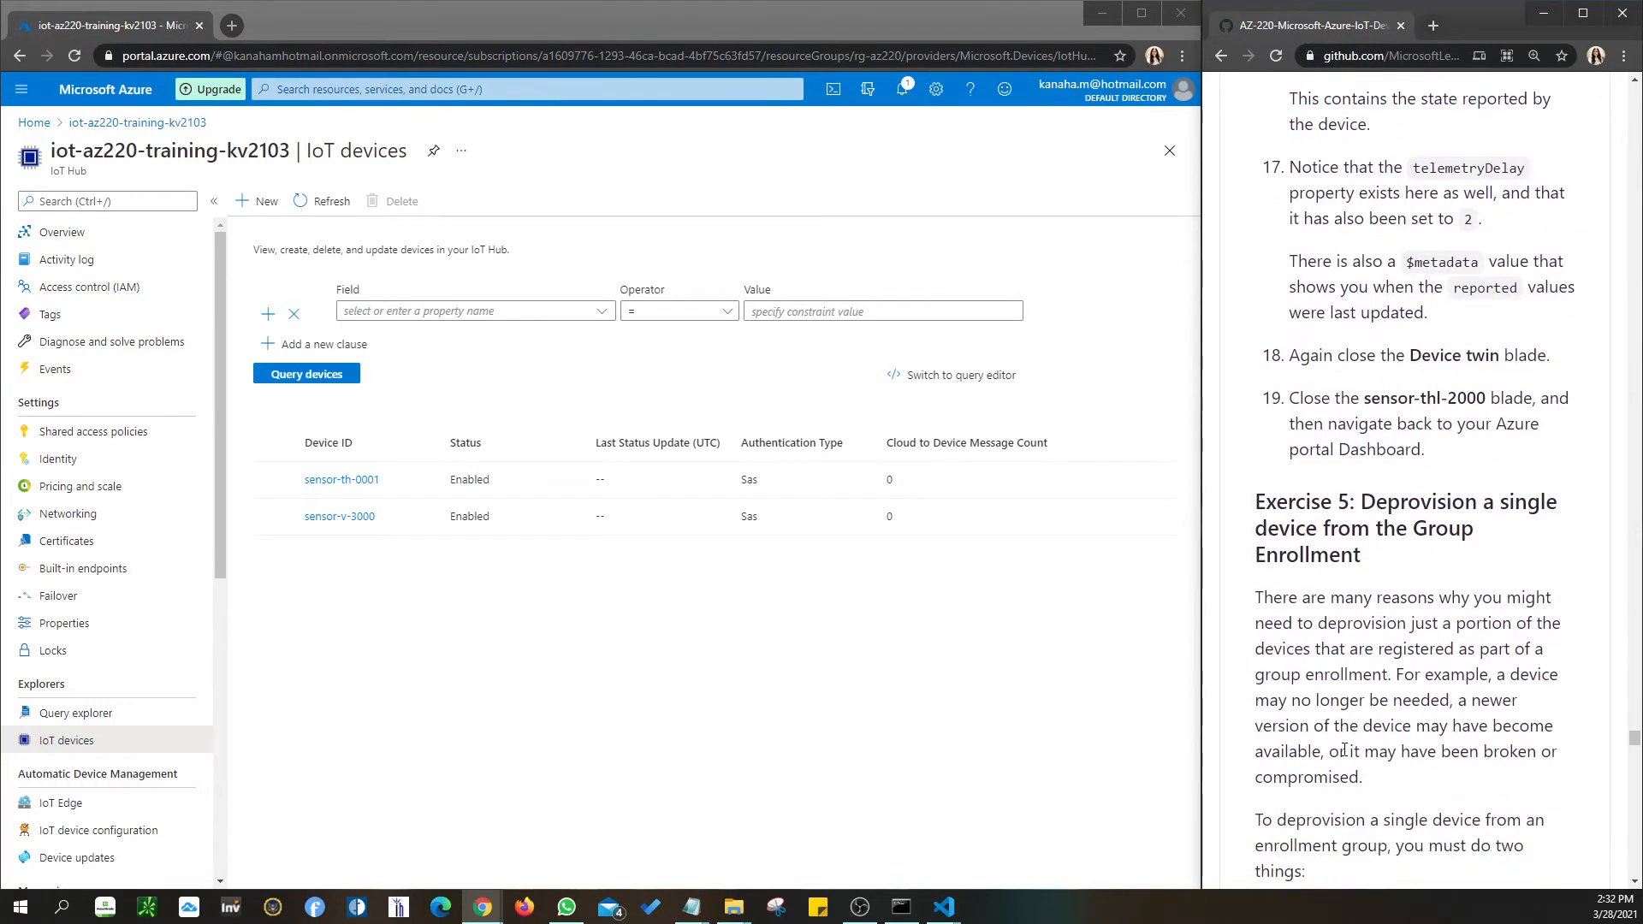
scroll(1345, 749, down, 2)
scroll(1385, 719, down, 2)
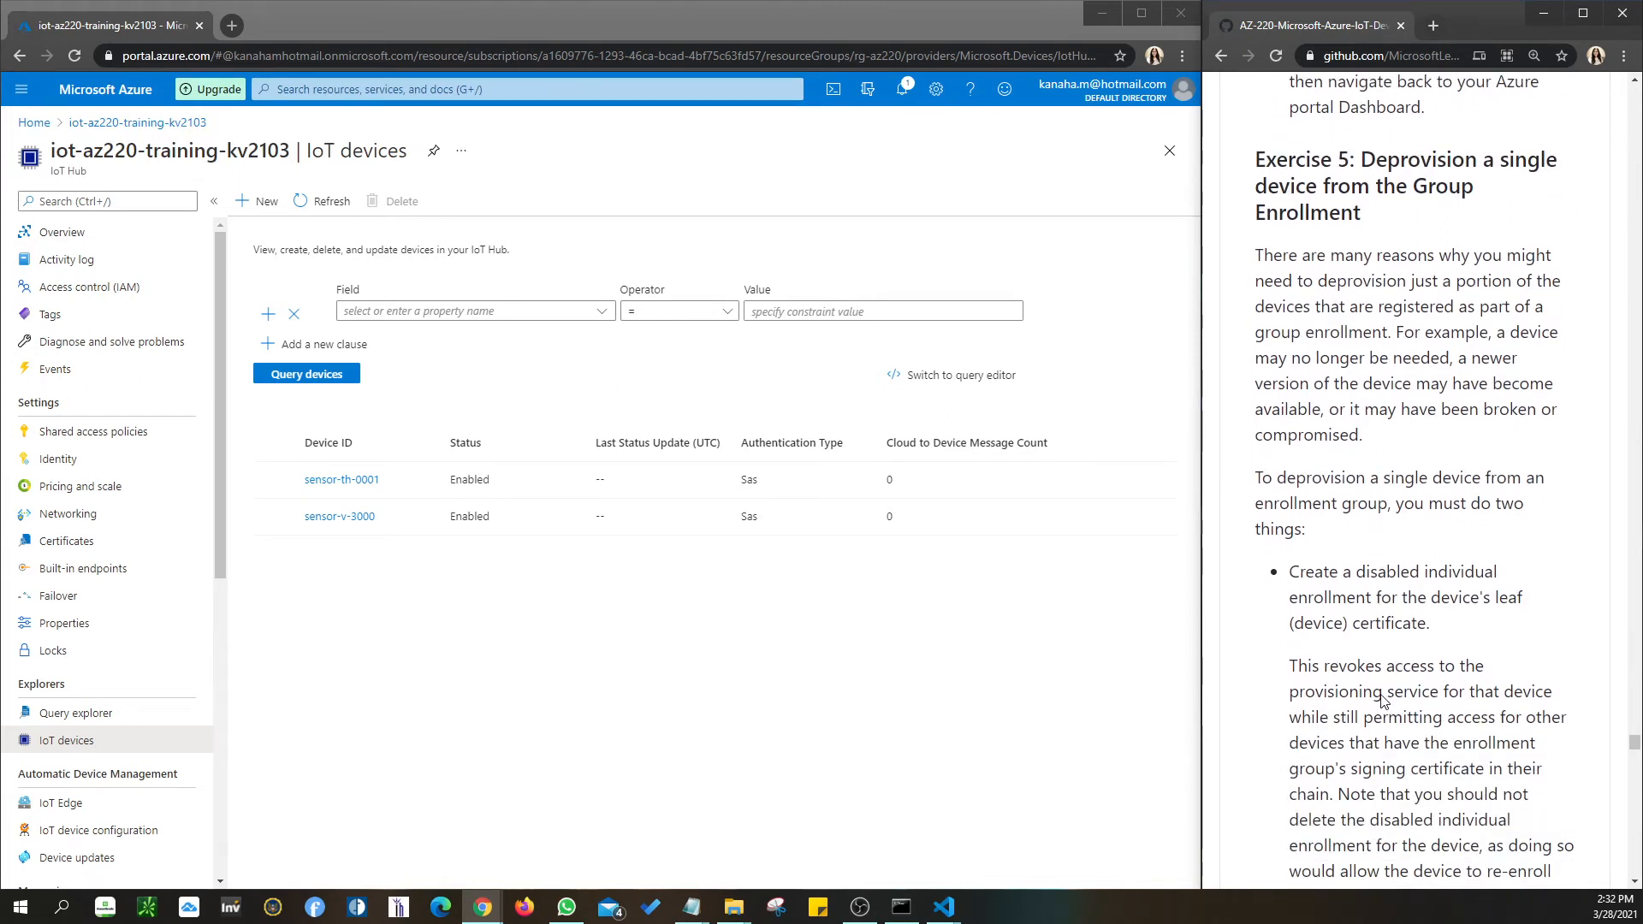
scroll(1335, 667, down, 2)
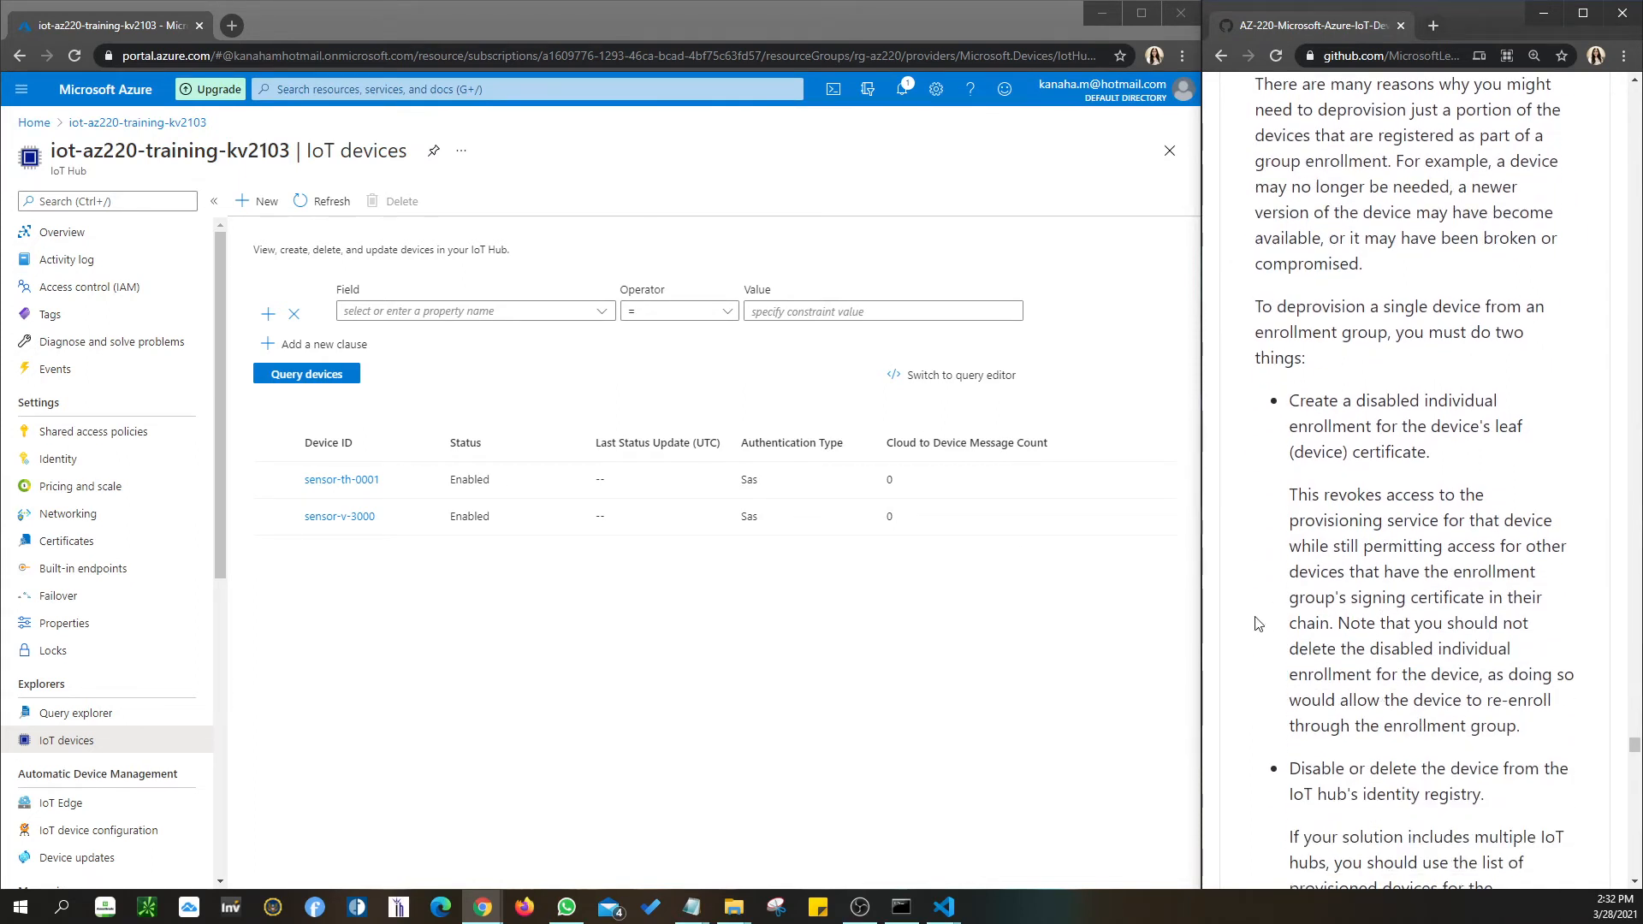
scroll(1369, 617, down, 5)
scroll(1469, 615, down, 5)
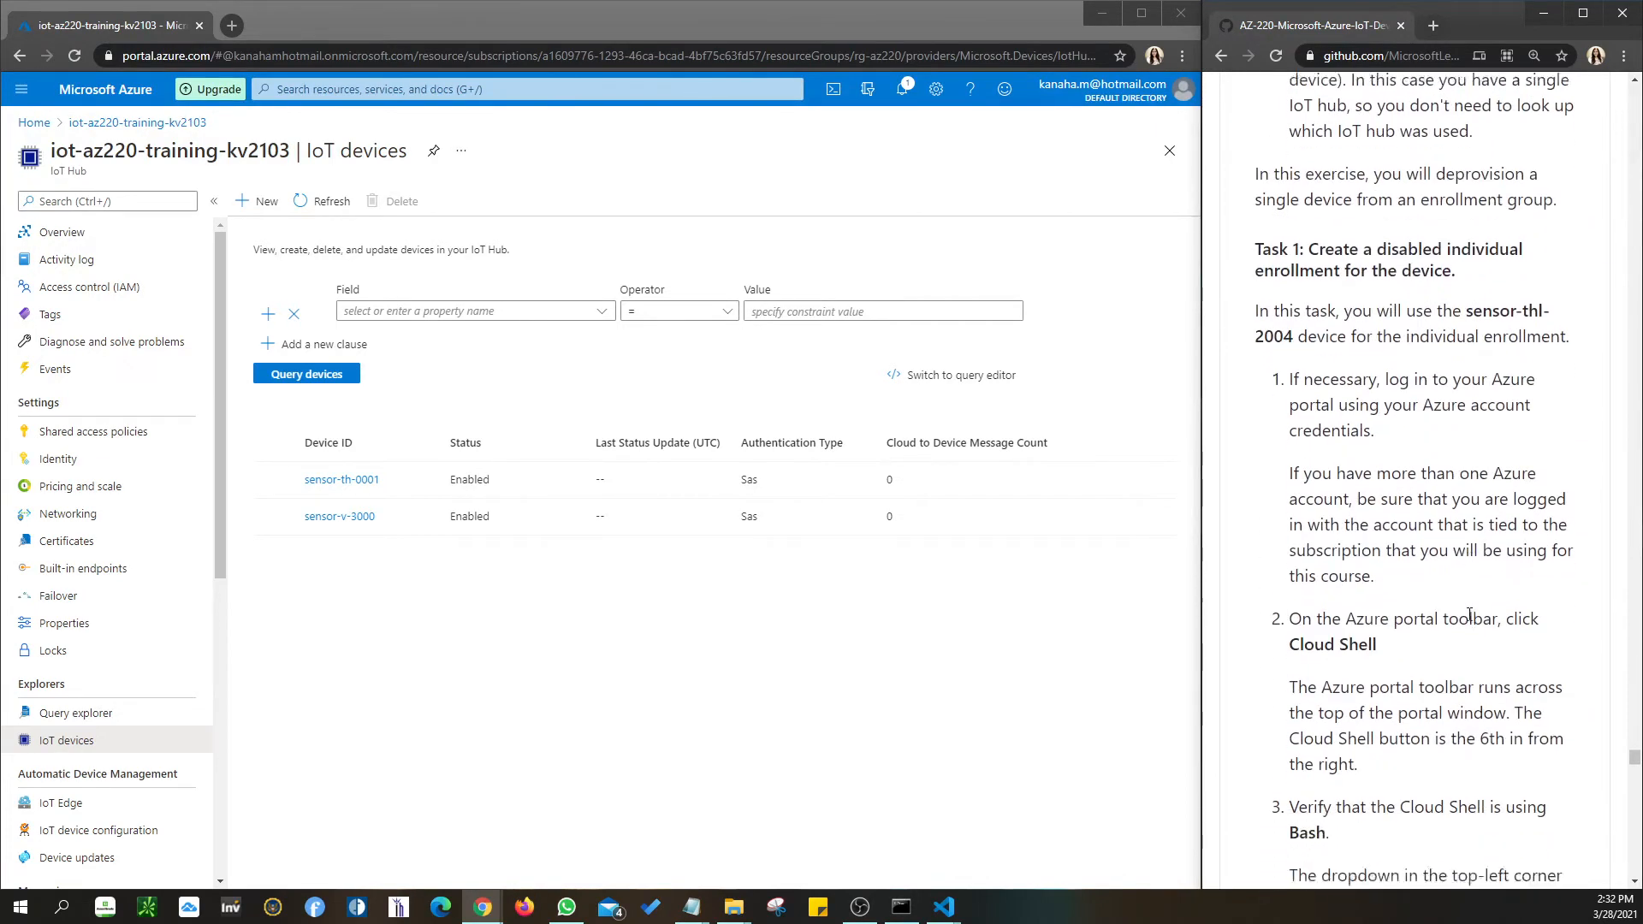
scroll(1470, 614, down, 1)
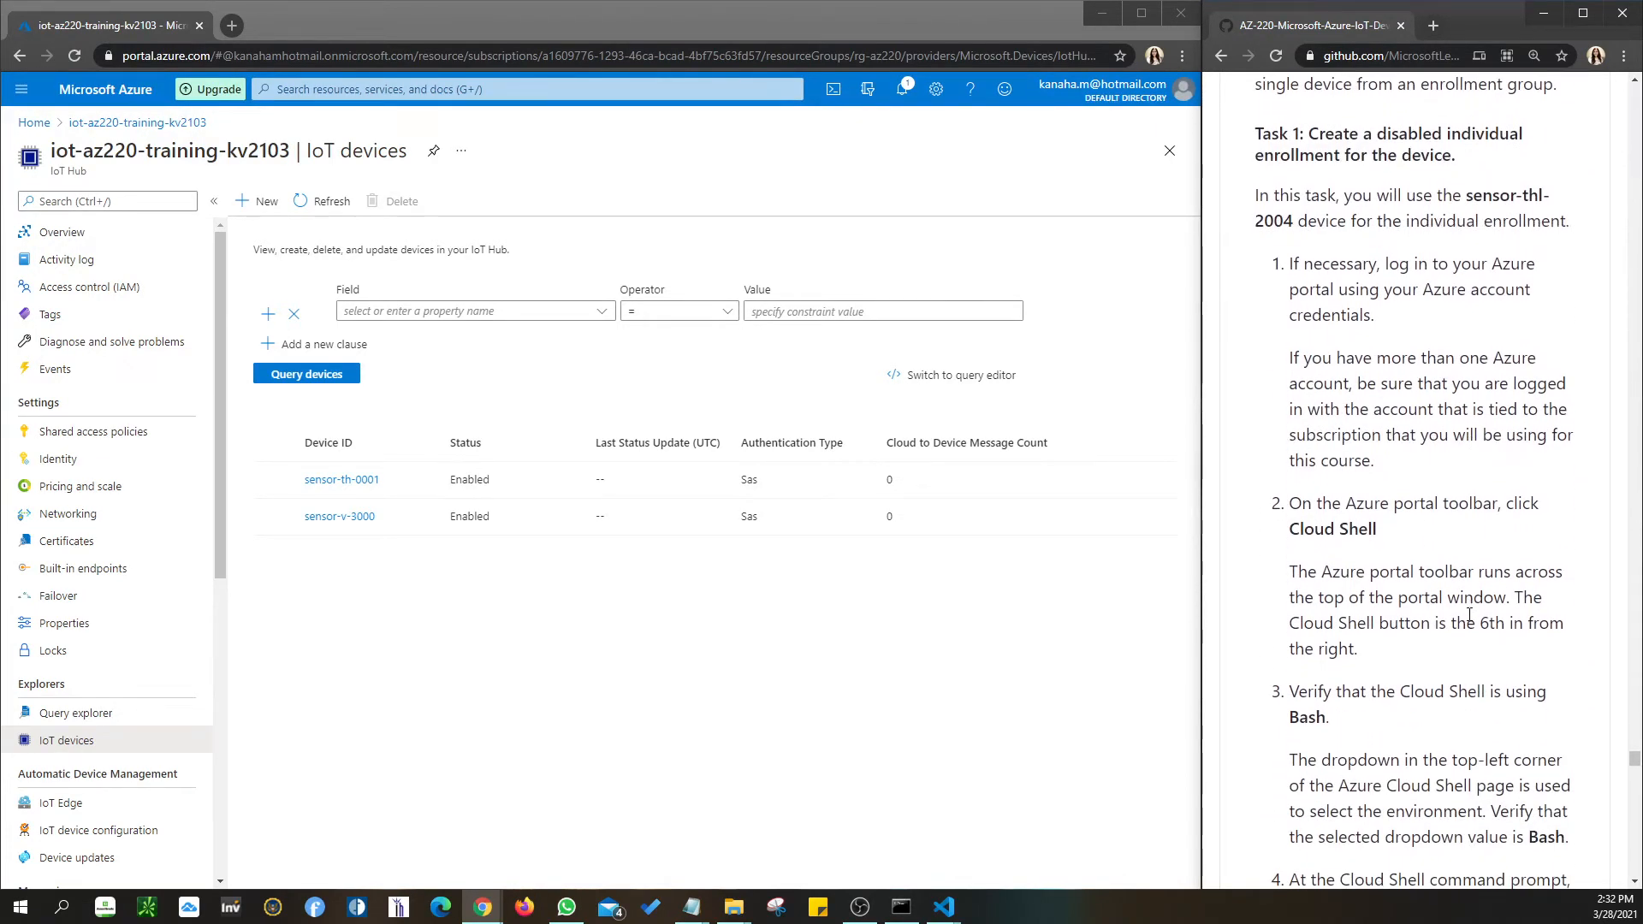
scroll(1469, 614, down, 2)
Start Cloud Shell in the Azure portal and review the guide's cd ~/certificates, certificate download and individual enrollment instructions.
click(832, 89)
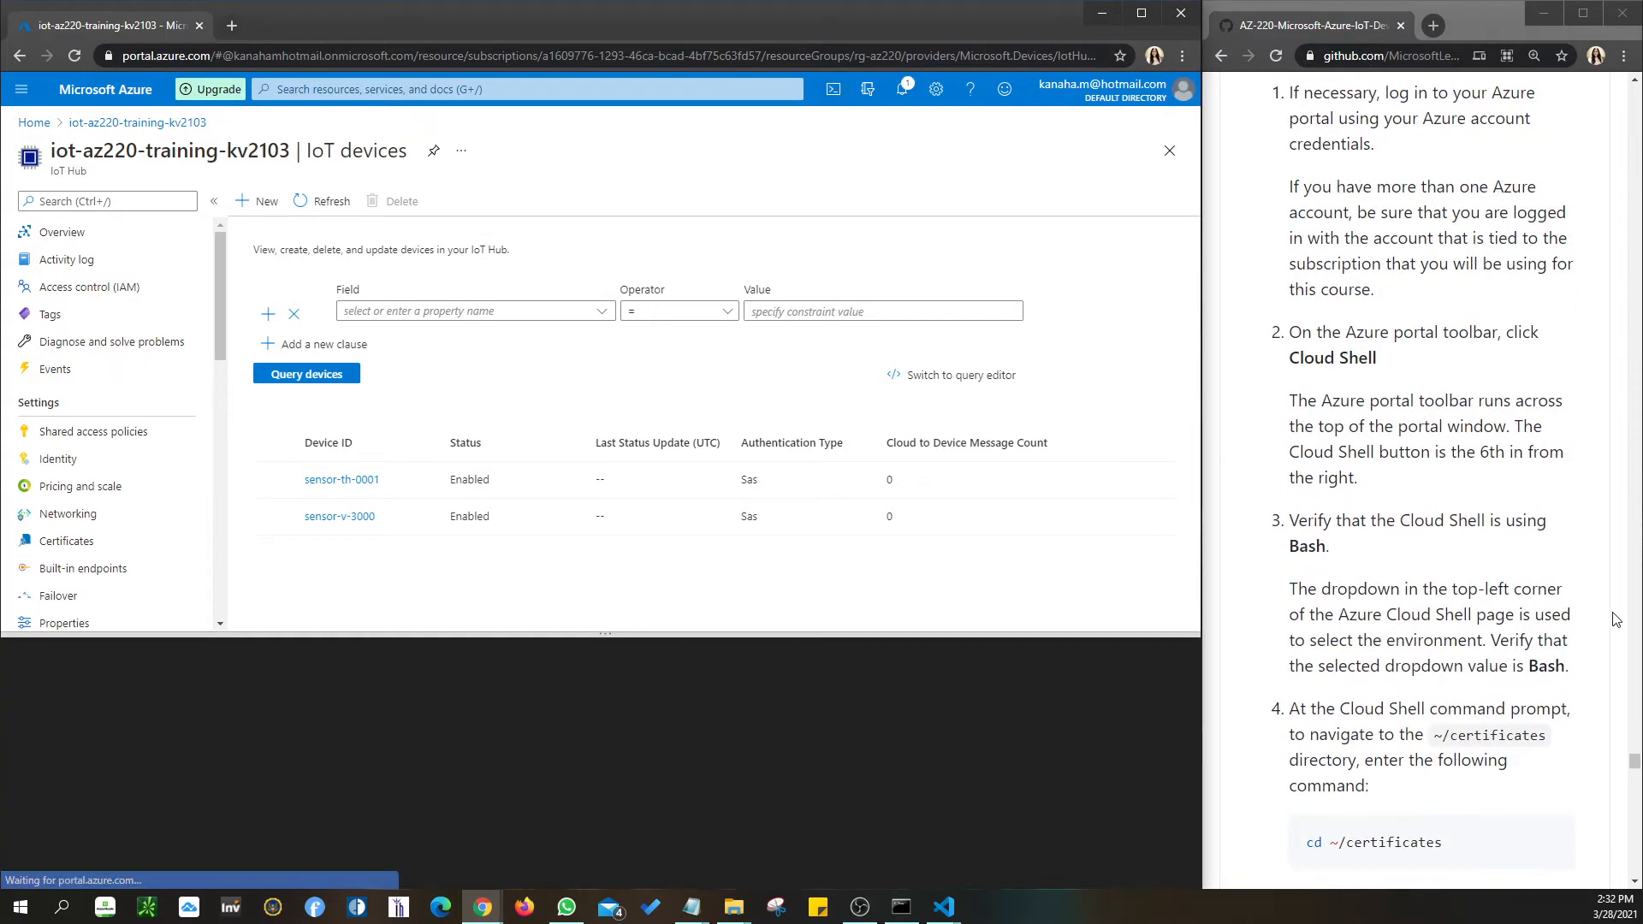
scroll(1455, 599, down, 5)
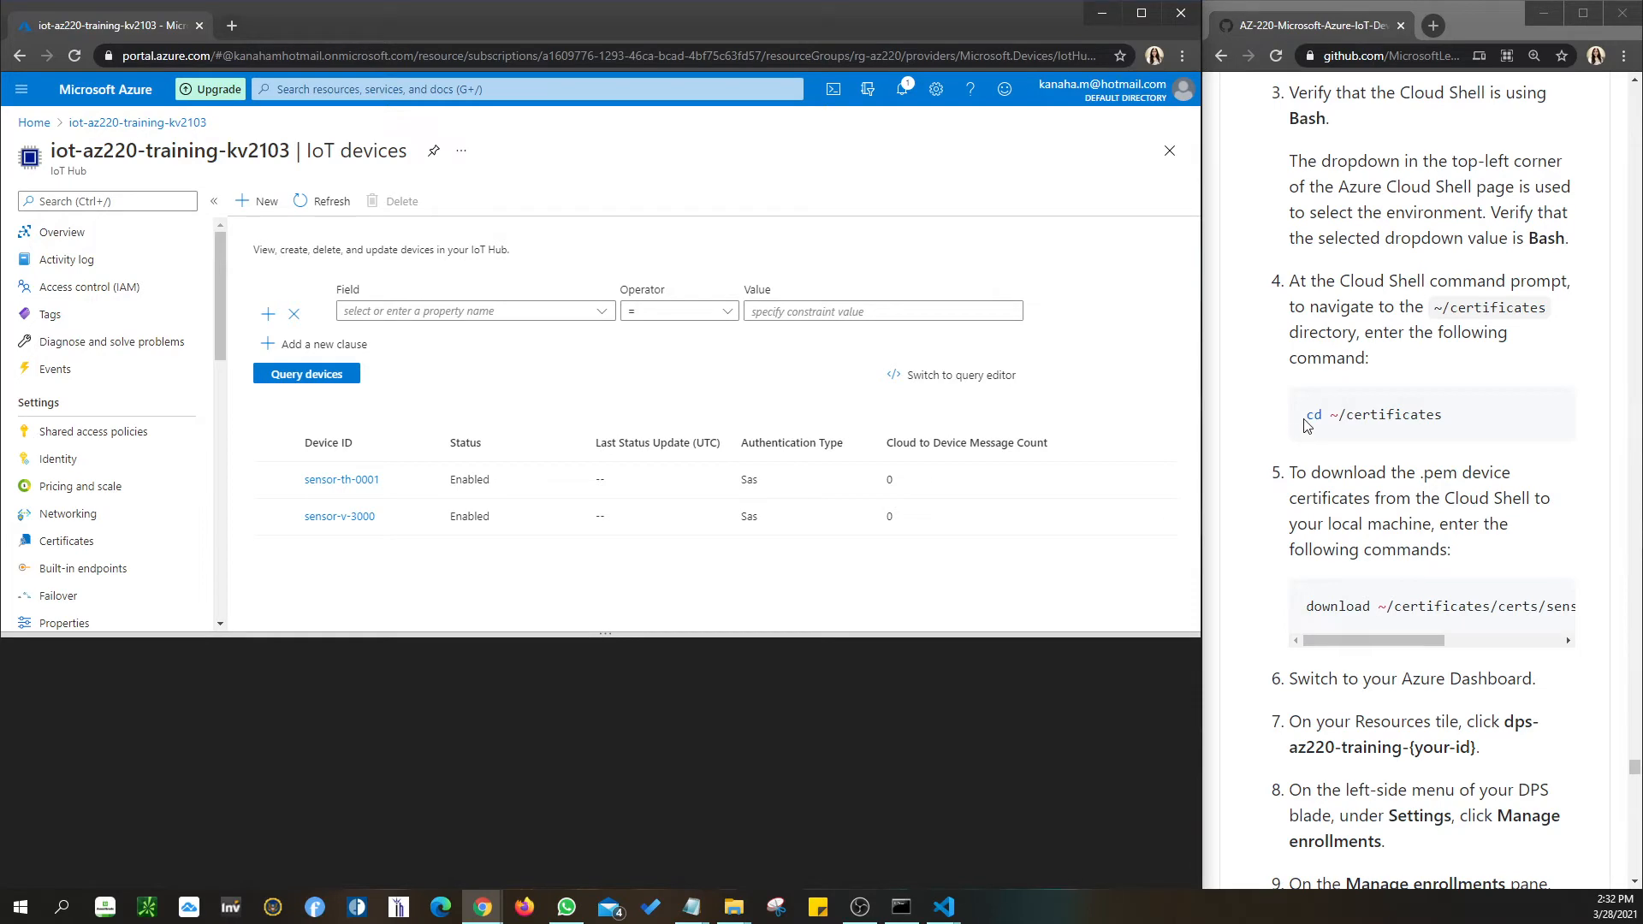
drag(1307, 425, 1442, 417)
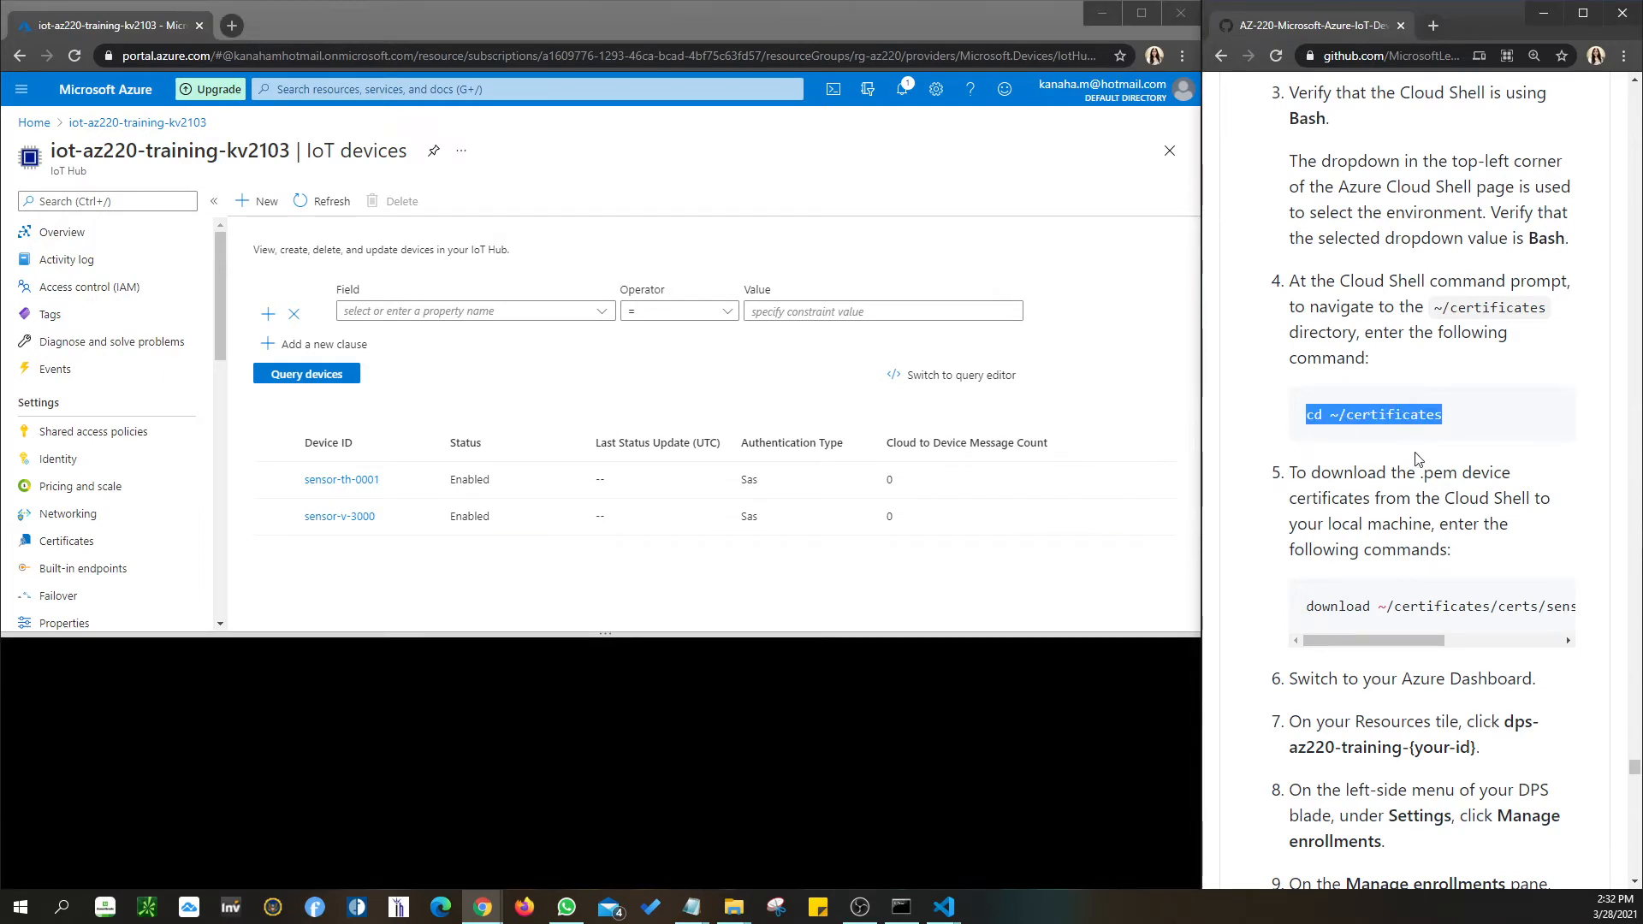
scroll(1409, 513, up, 4)
scroll(1408, 522, up, 3)
scroll(1399, 650, down, 4)
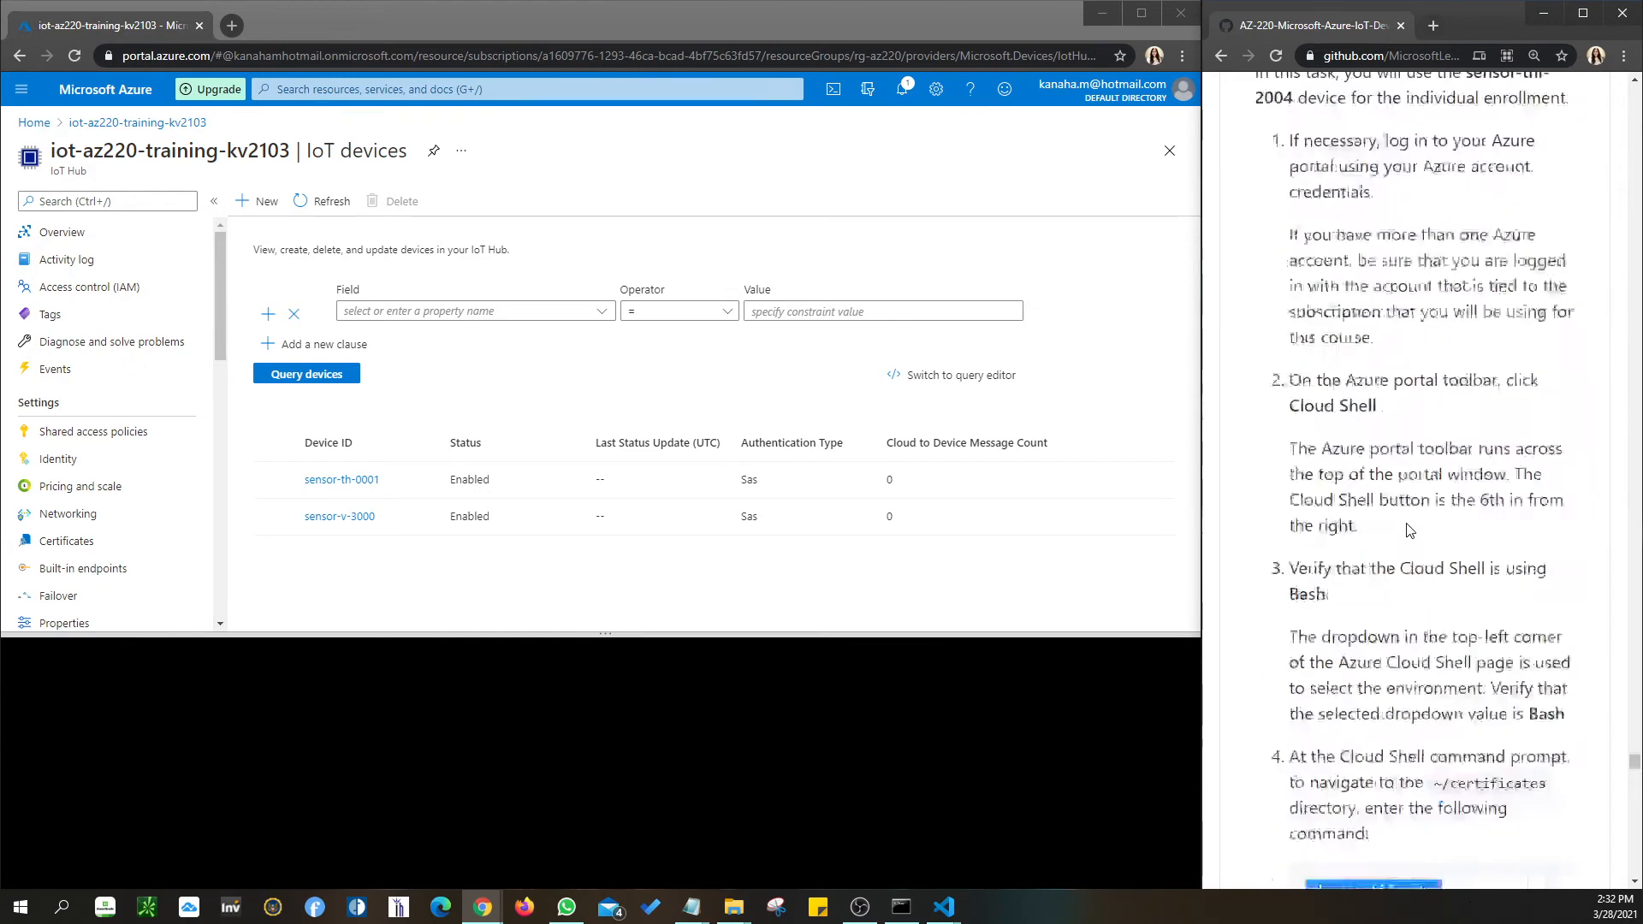
scroll(1394, 707, down, 1)
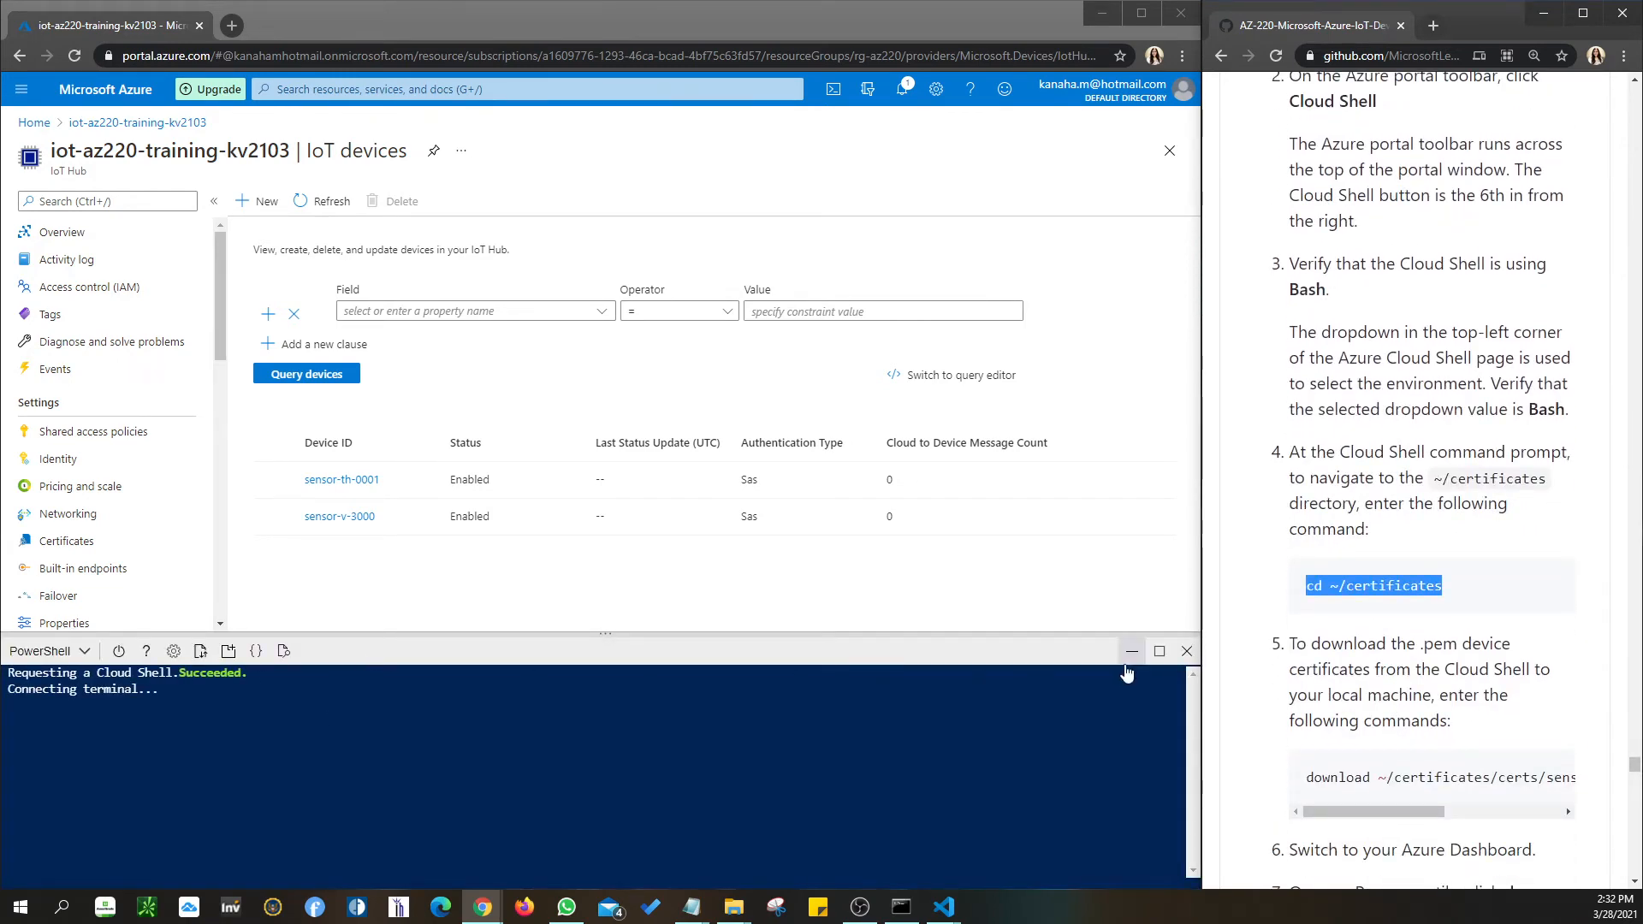
scroll(1381, 756, down, 4)
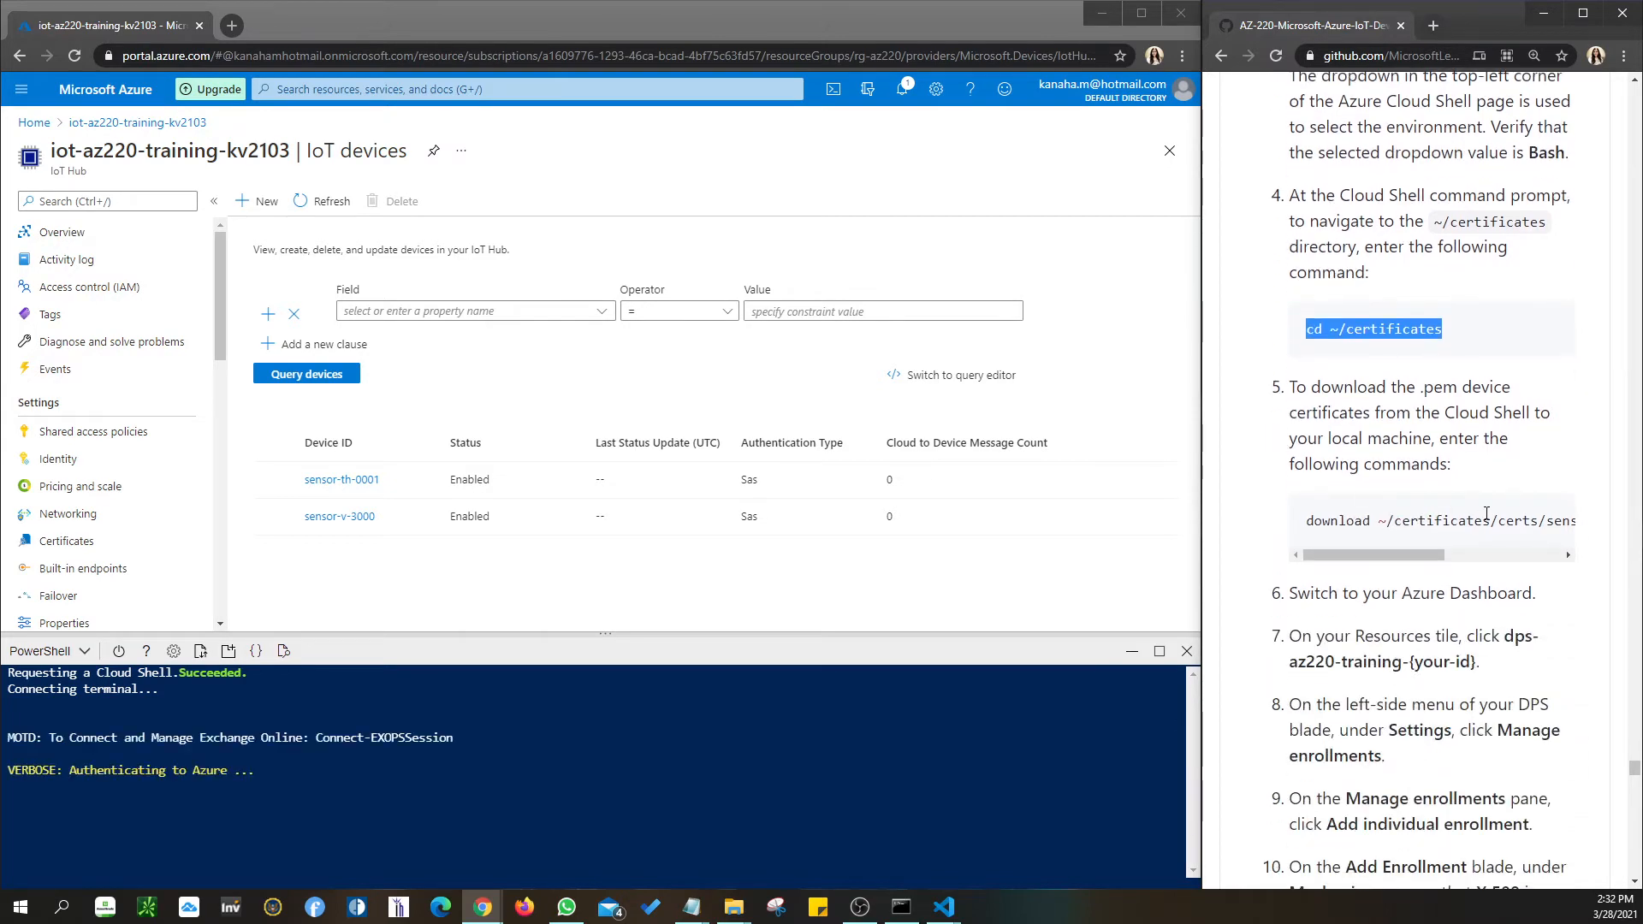
scroll(1486, 525, down, 3)
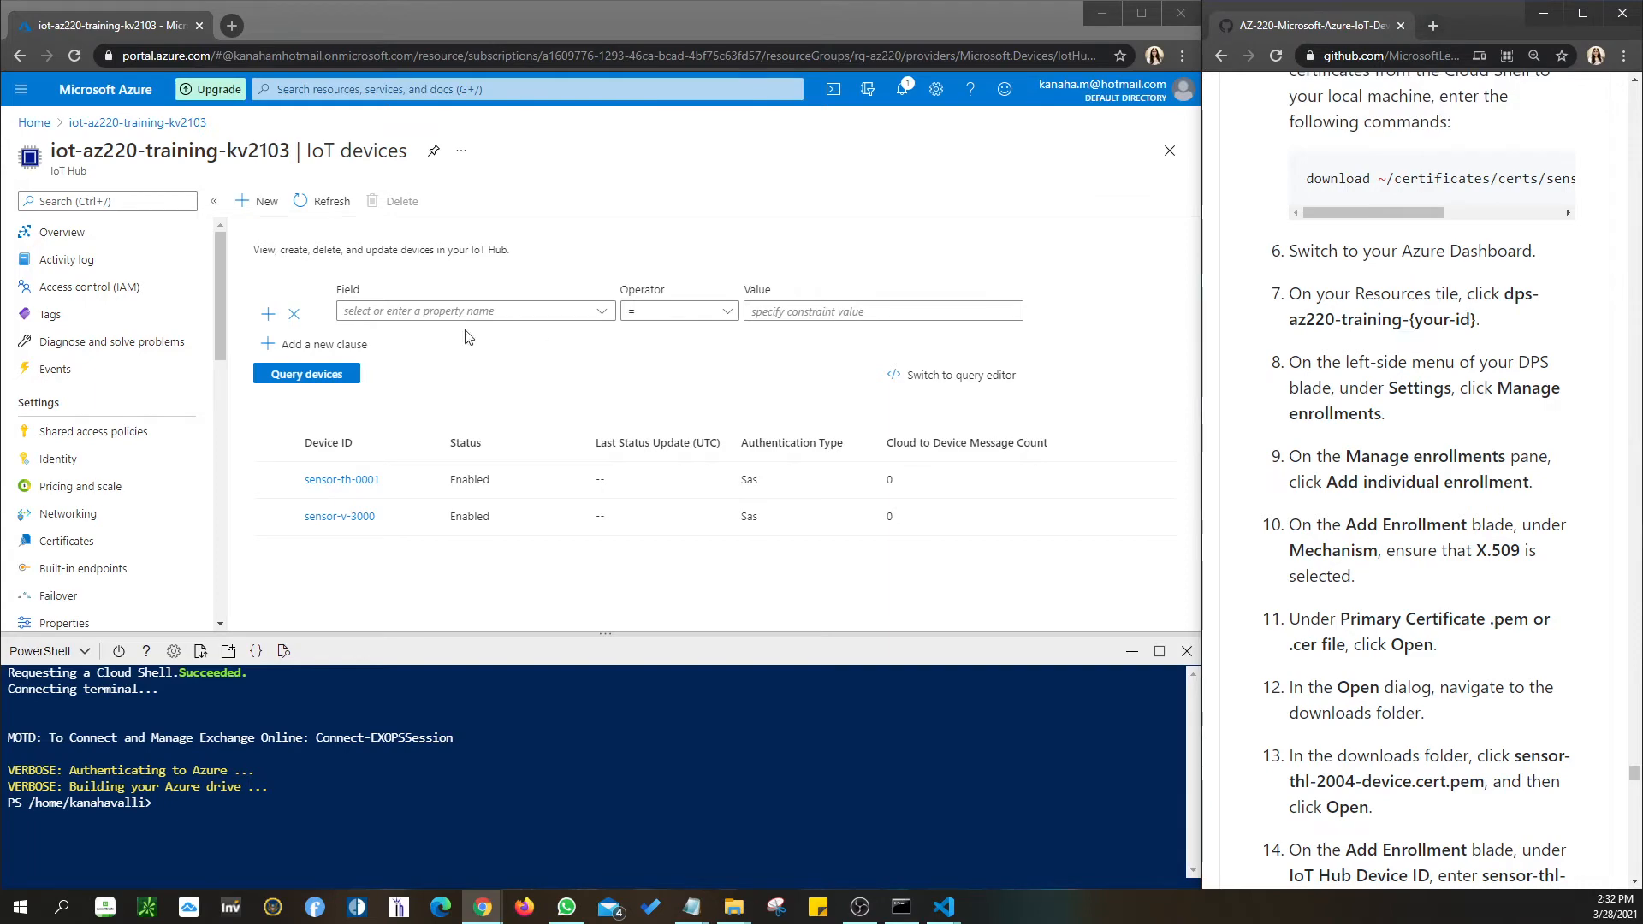
Return to the AZ-220 dashboard through the portal's Home page and shrink the Cloud Shell pane to reveal more of the Resources tile.
click(33, 125)
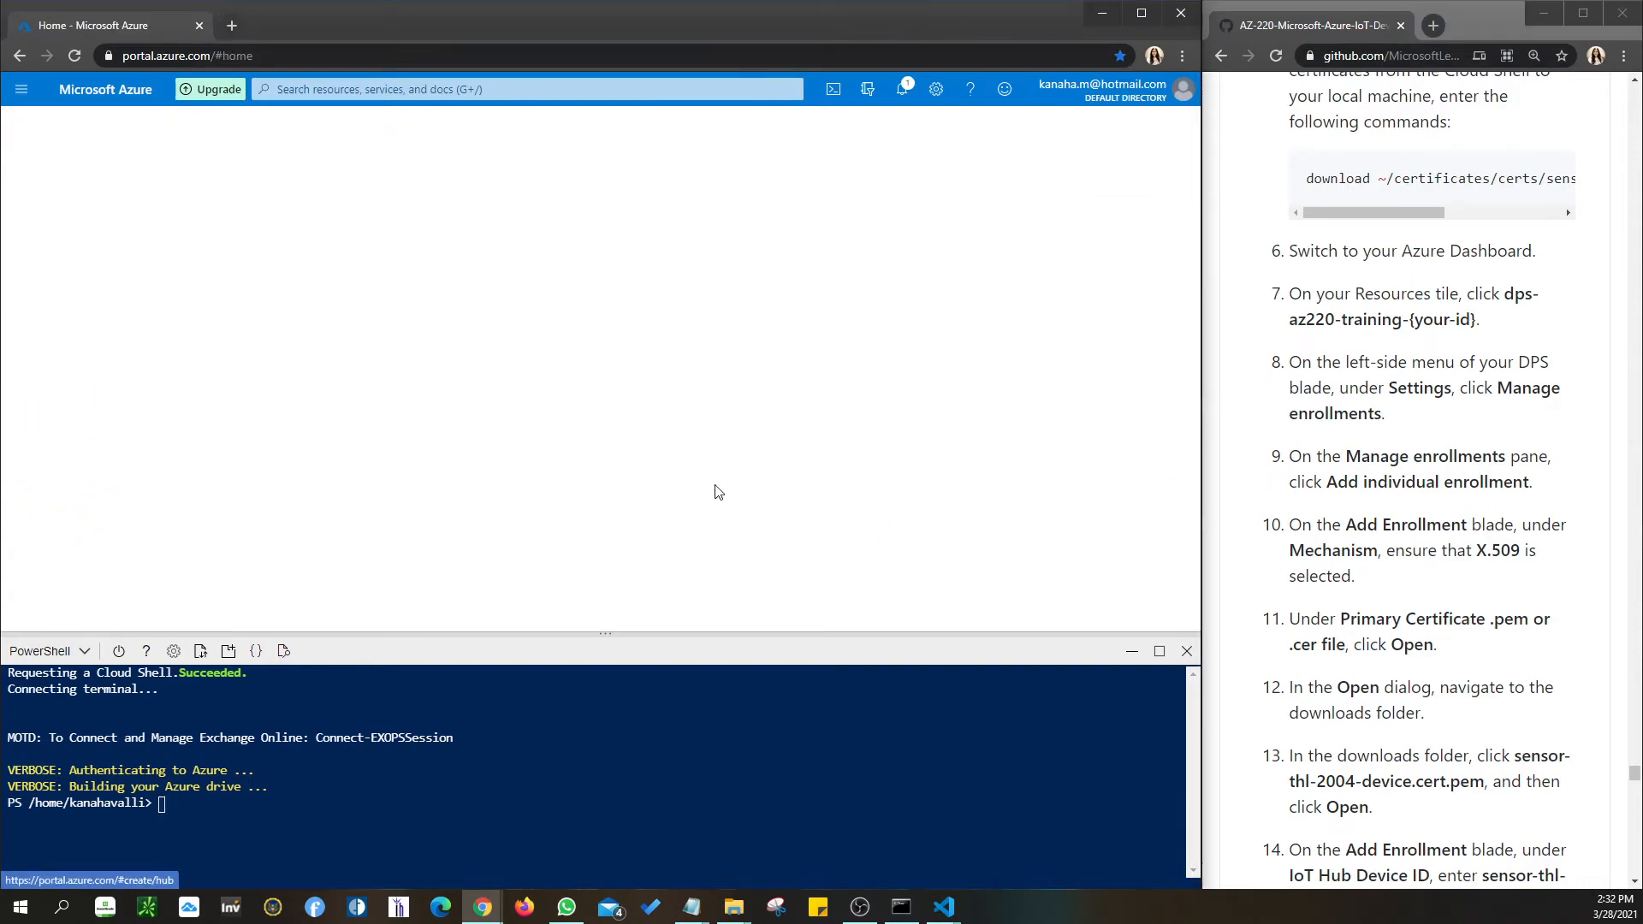
click(21, 89)
click(39, 176)
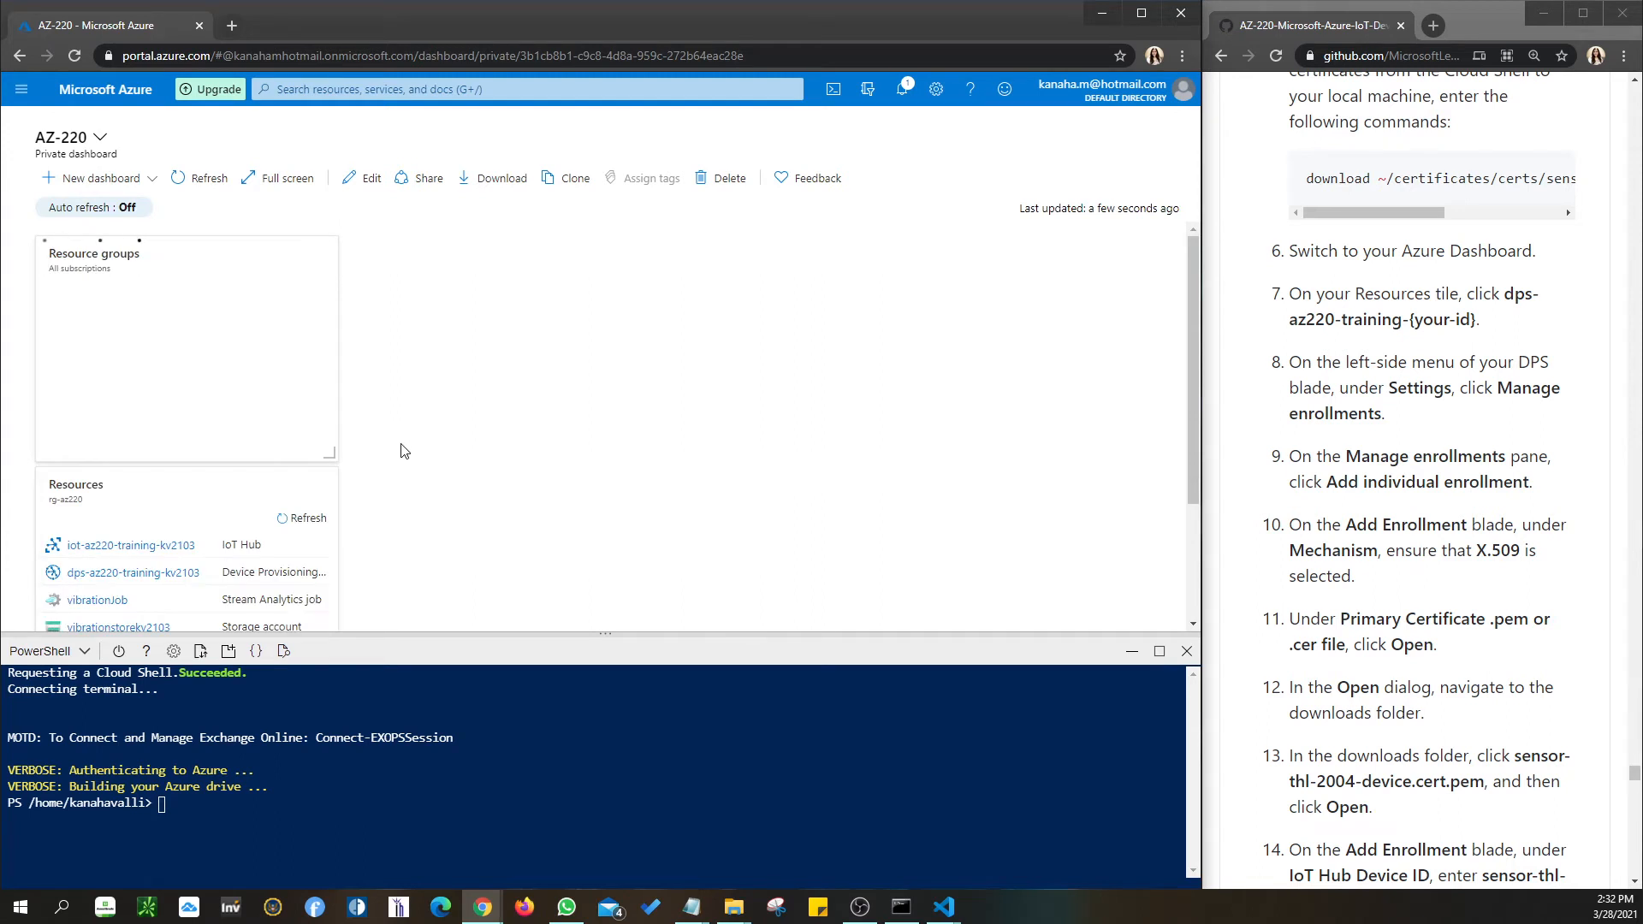
scroll(445, 592, down, 2)
drag(445, 635, 447, 720)
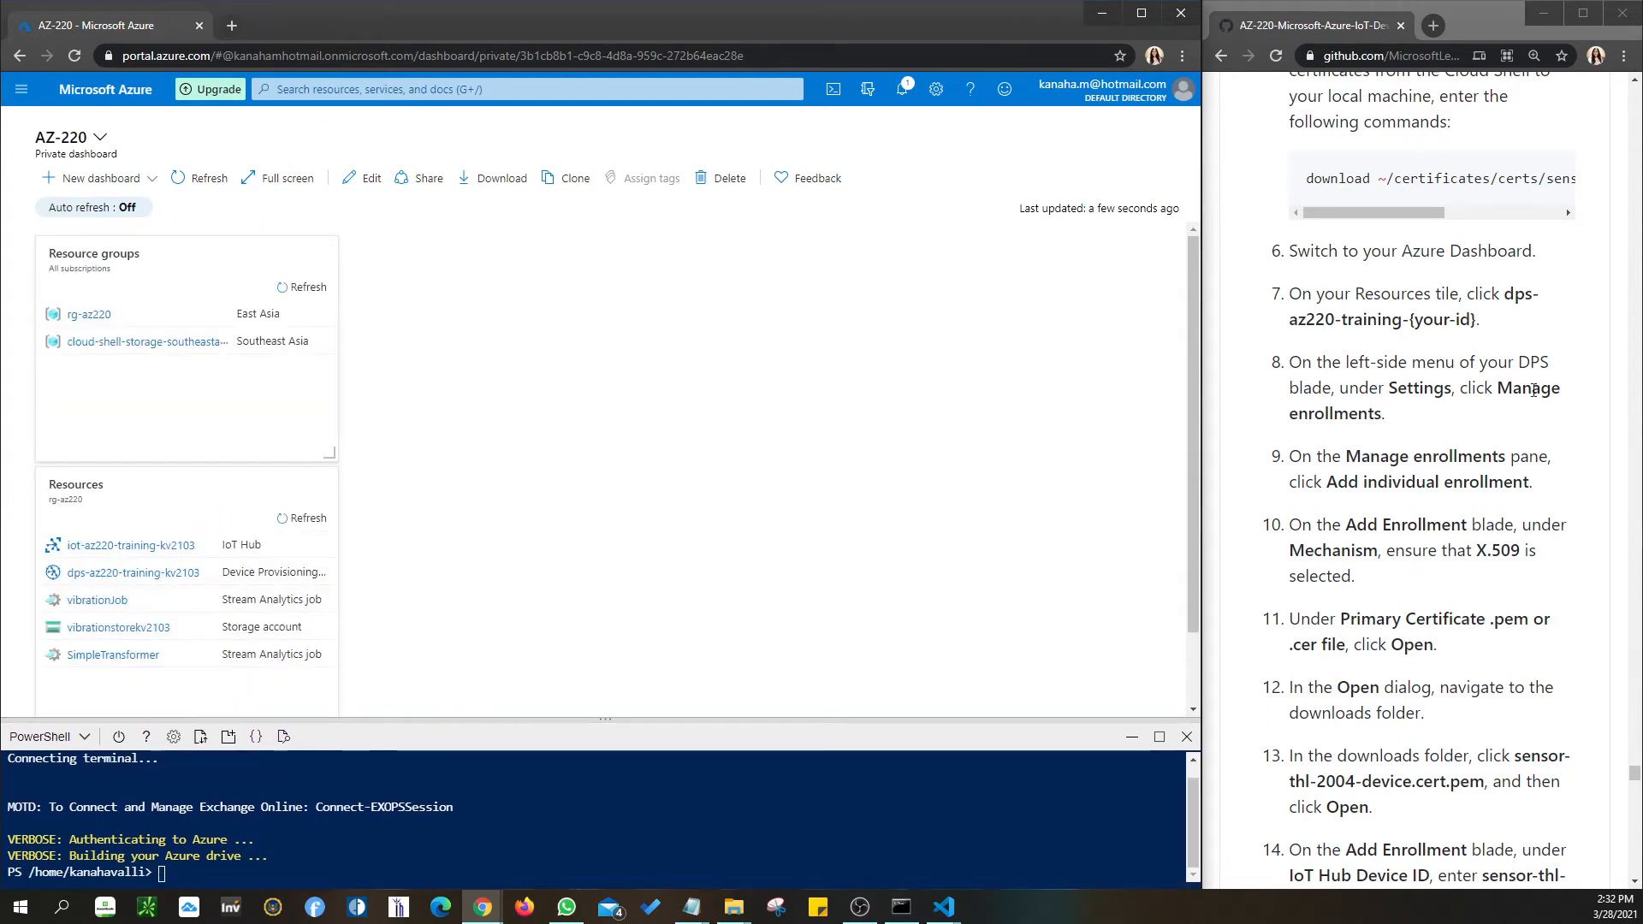
Open the dps-az220-training-kv2103 provisioning service from the Resources tile and highlight Manage enrollments in the guide.
click(119, 572)
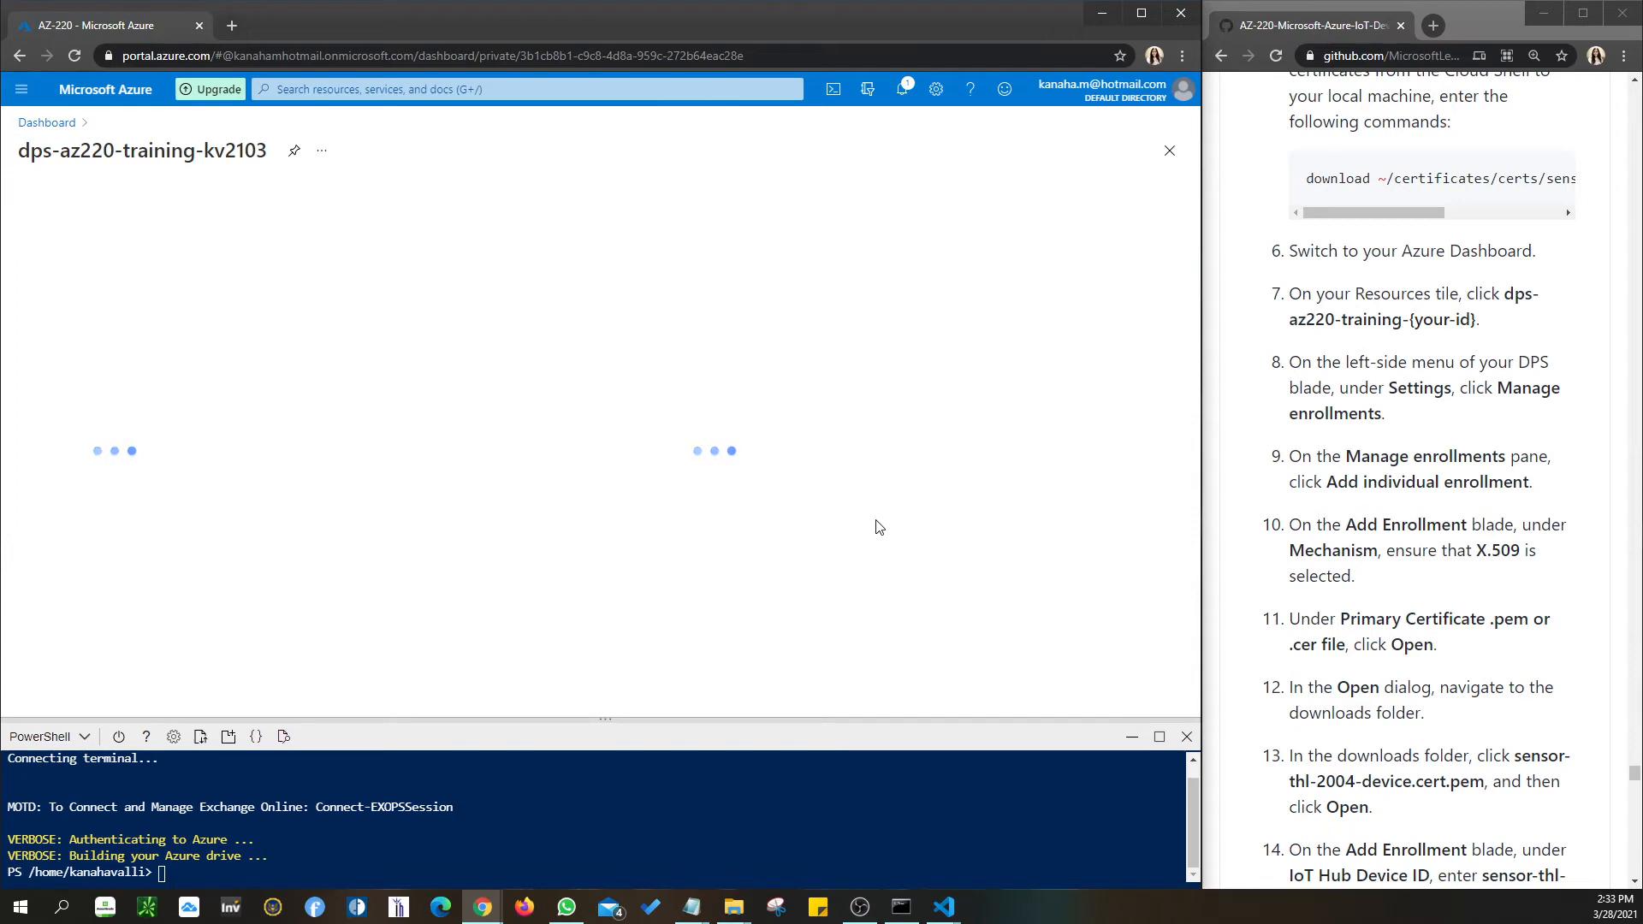
click(1500, 404)
drag(1500, 404, 1387, 418)
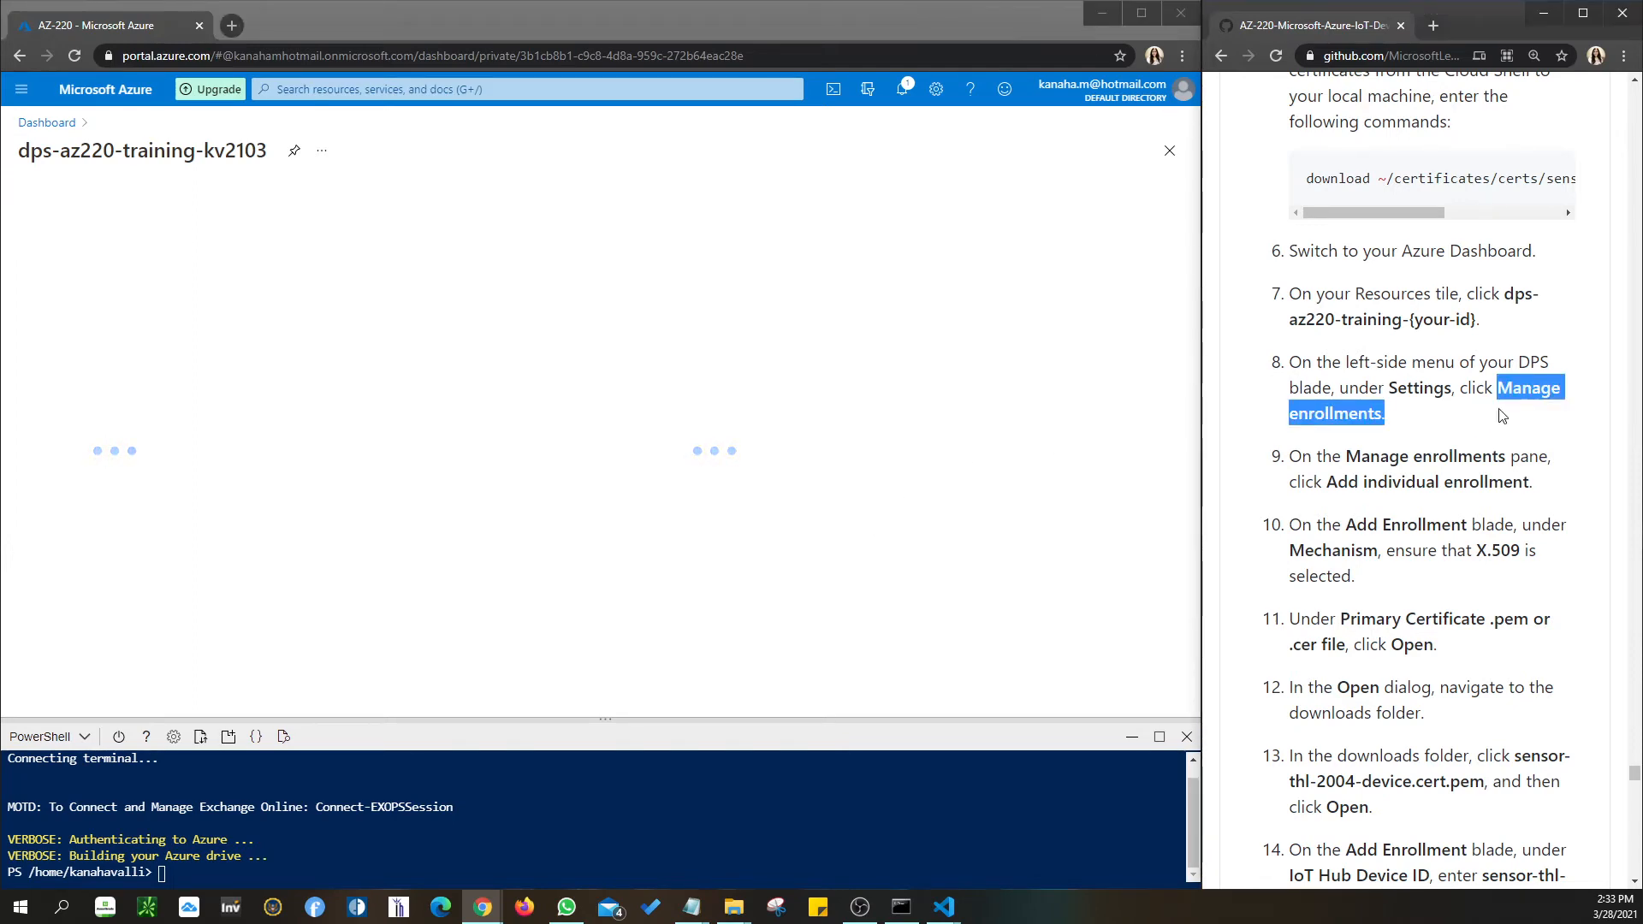
Reload the stalled portal page and try opening dps-az220-training-kv2103 again from the dashboard's Resources tile.
click(1403, 419)
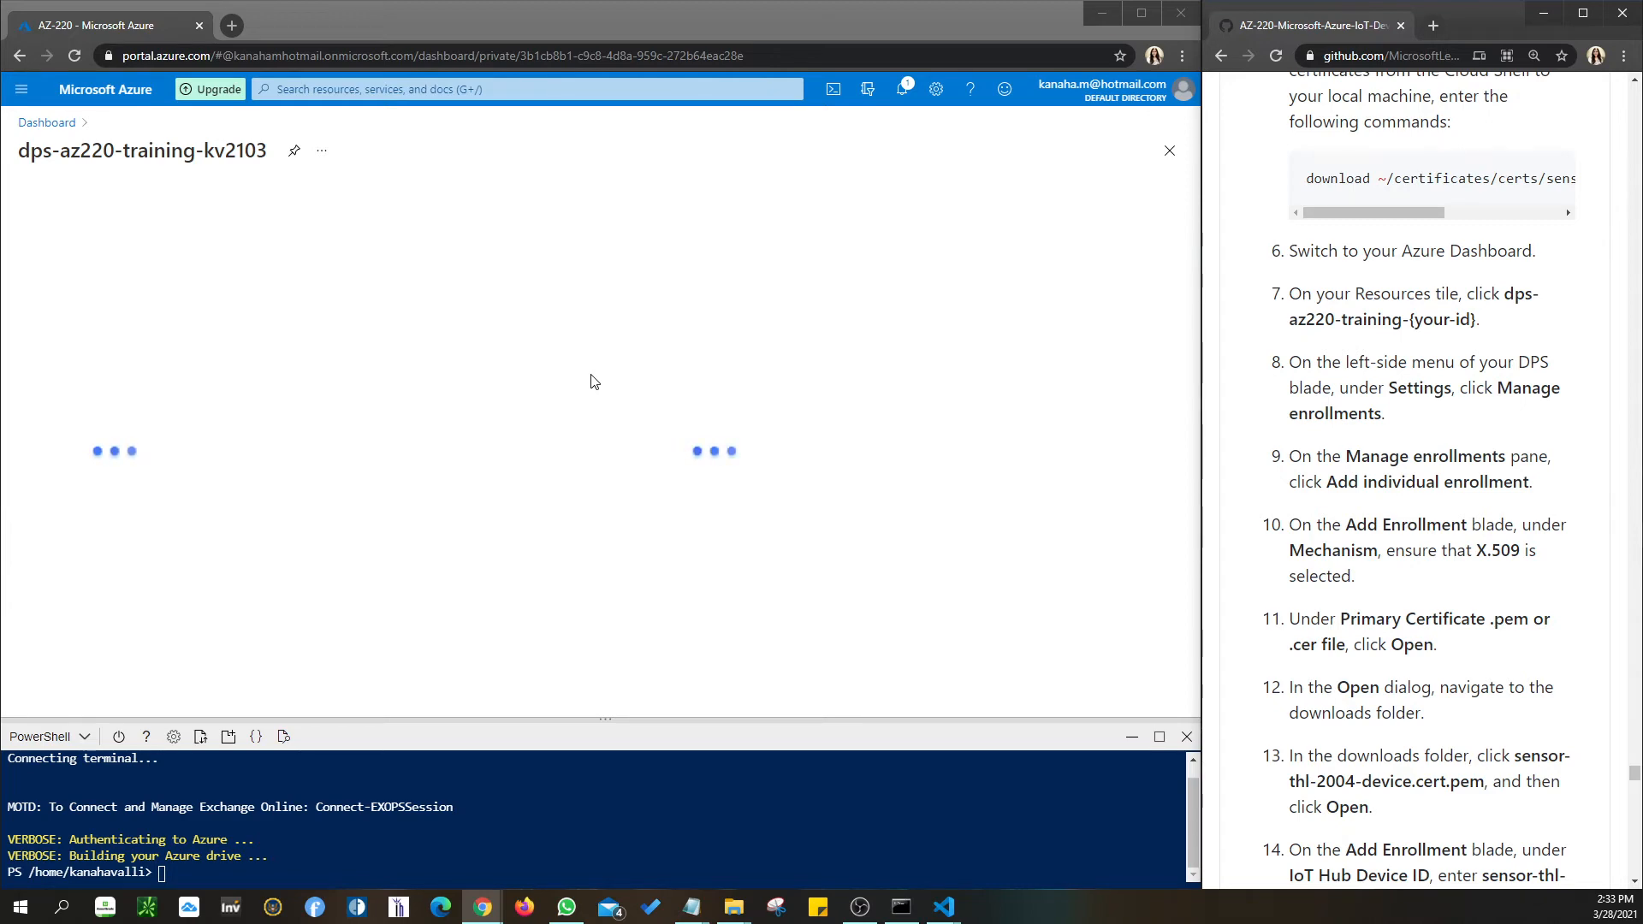
click(75, 55)
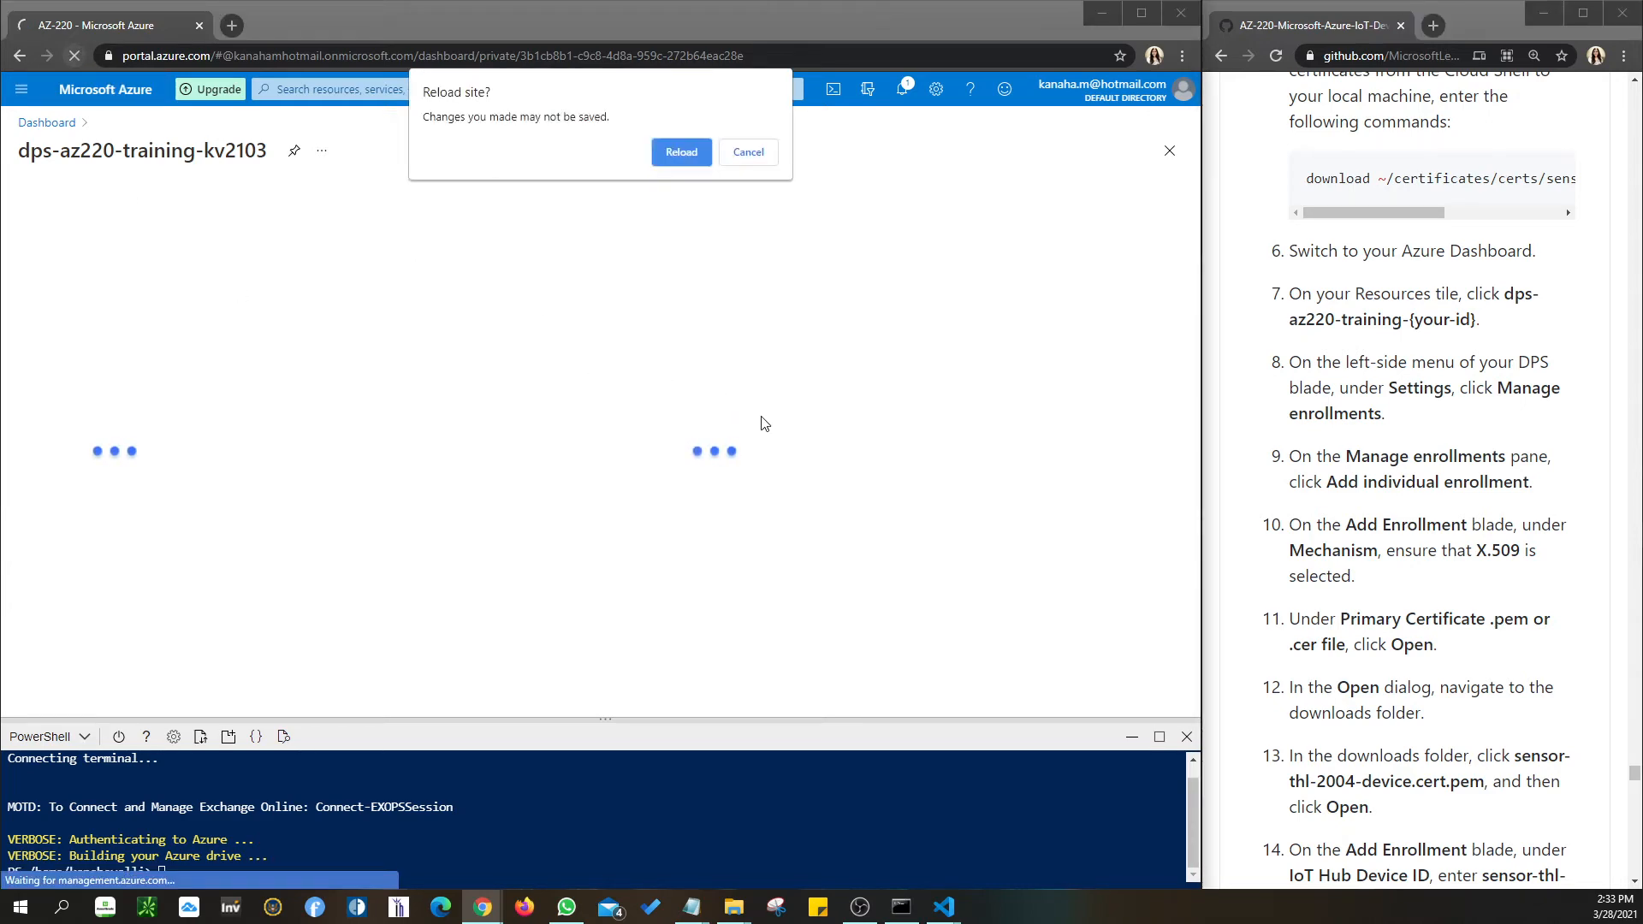
click(694, 153)
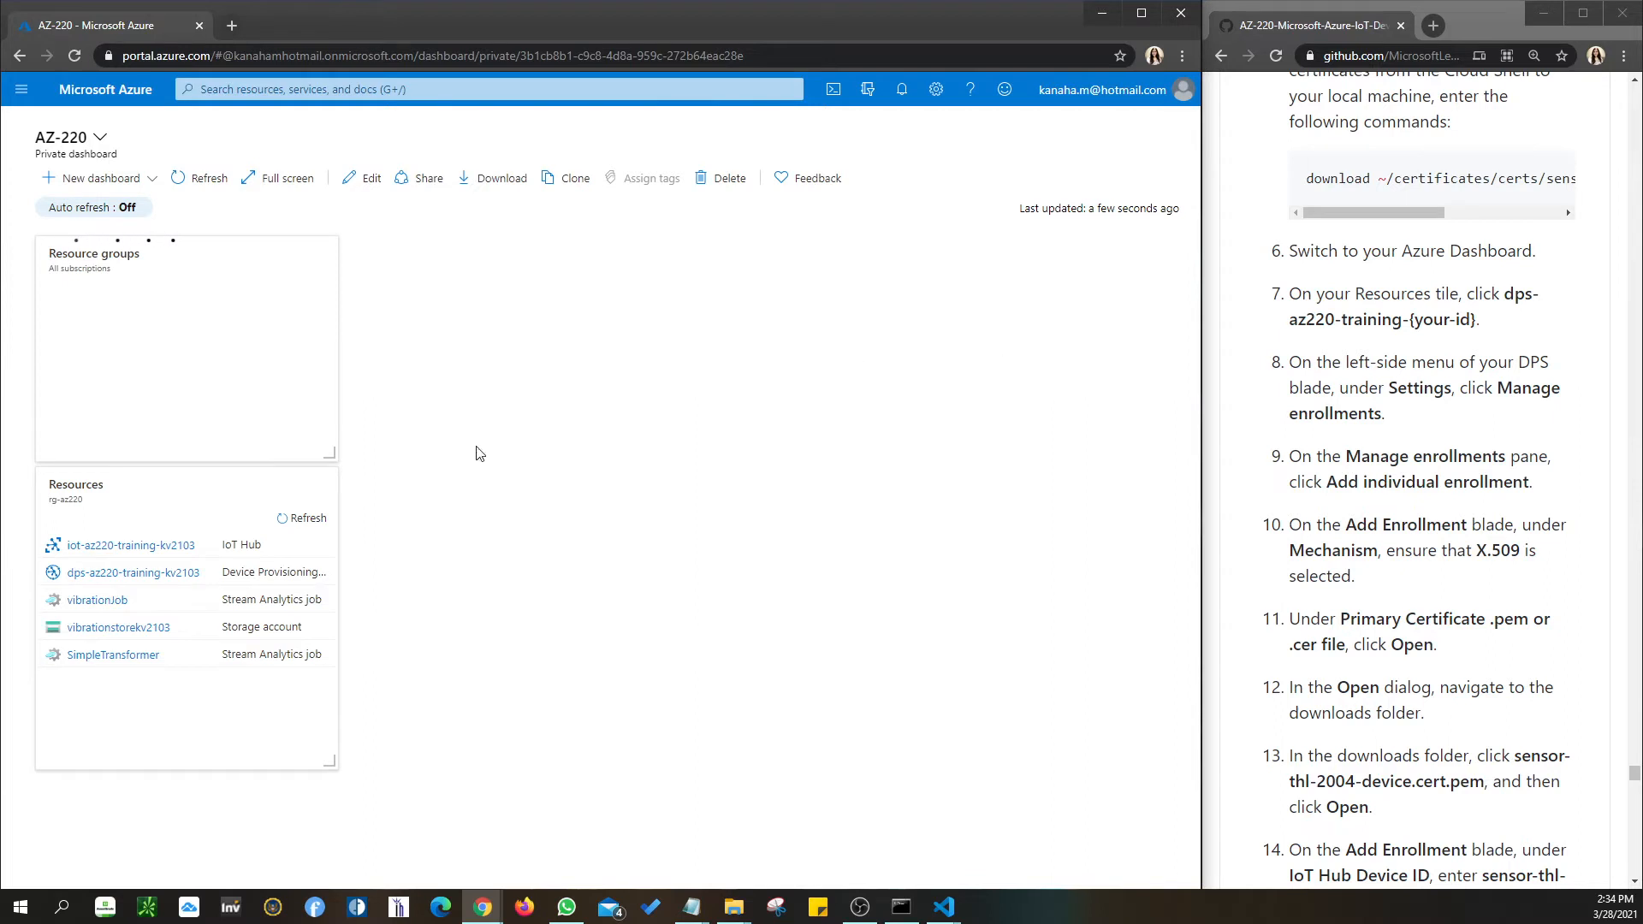
click(82, 573)
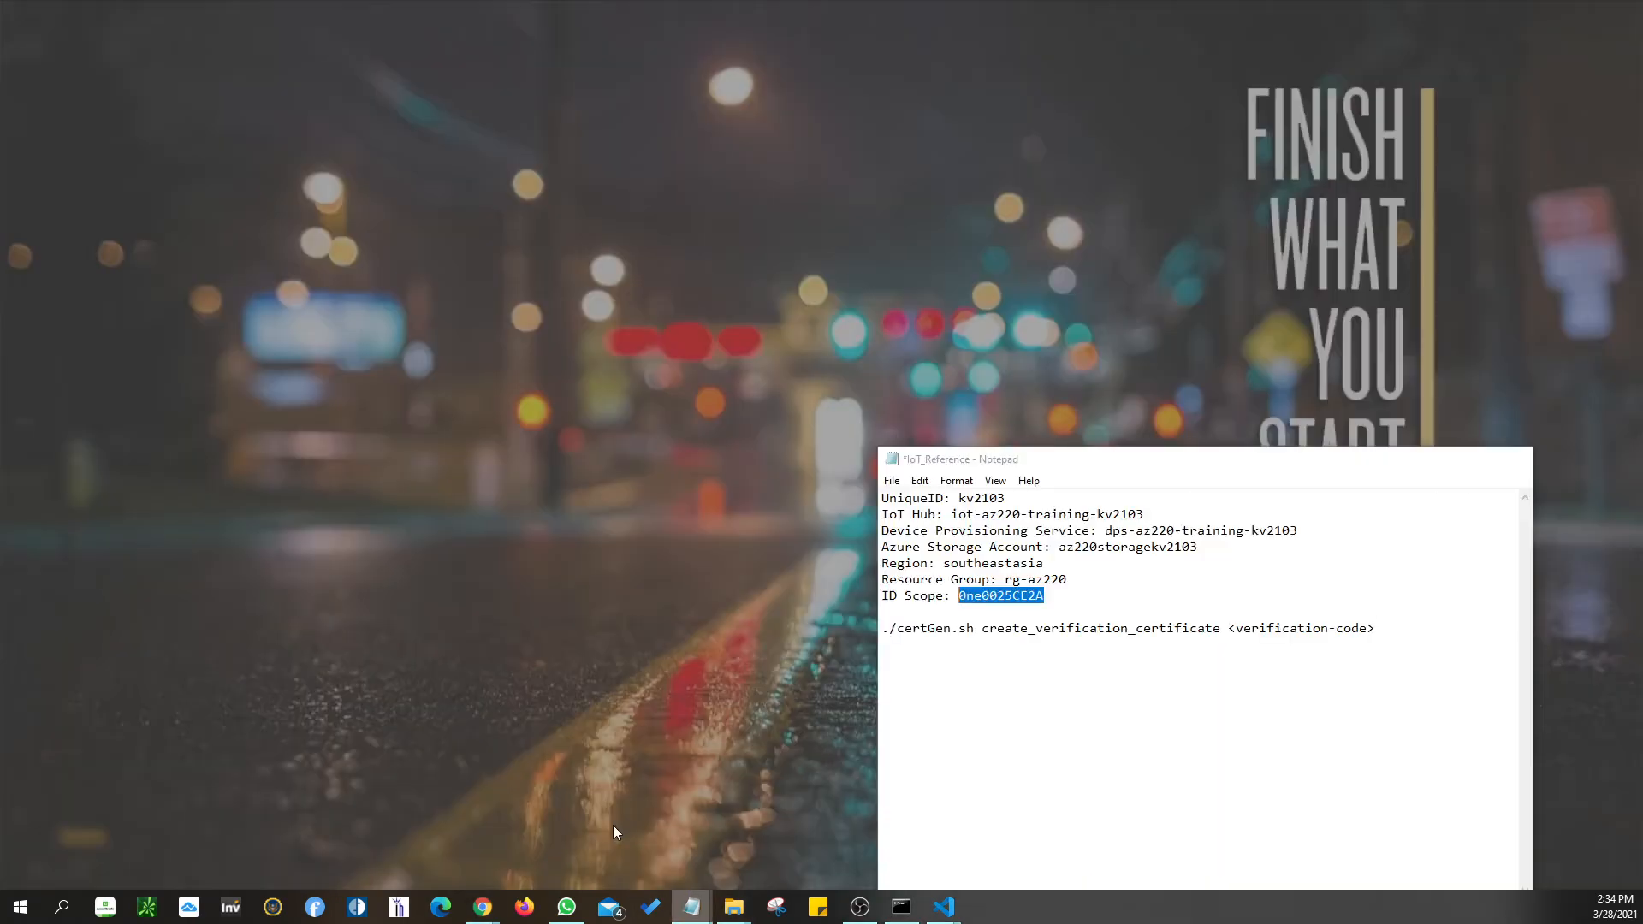
Minimize the IoT_Reference Notepad window and reload the portal page to return to the AZ-220 dashboard.
click(613, 824)
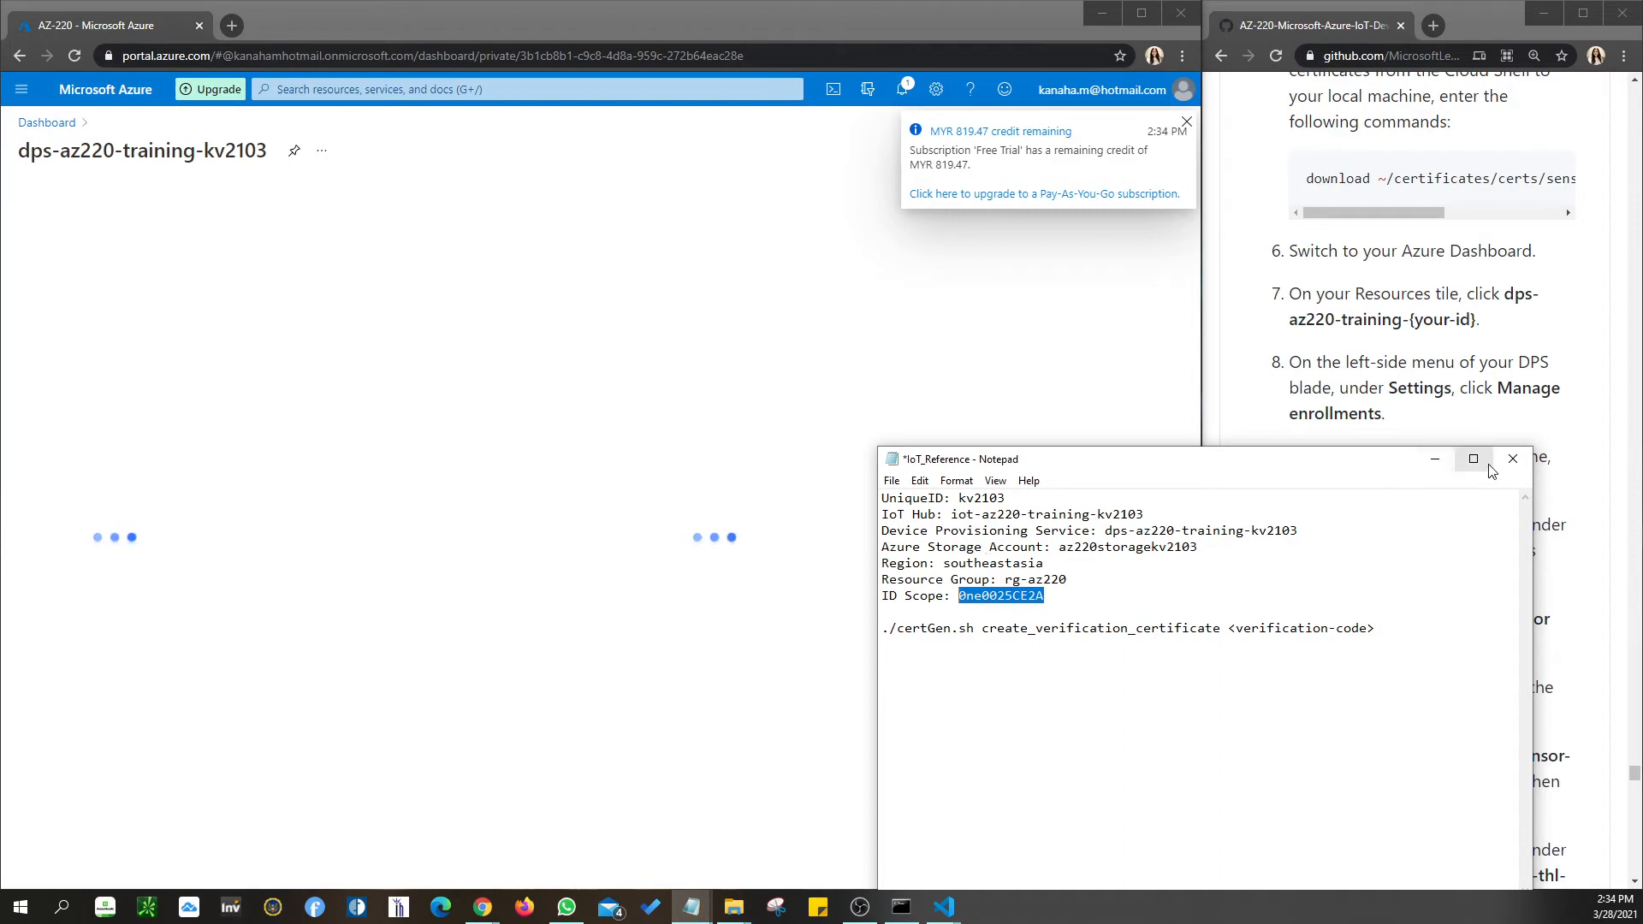
click(1435, 458)
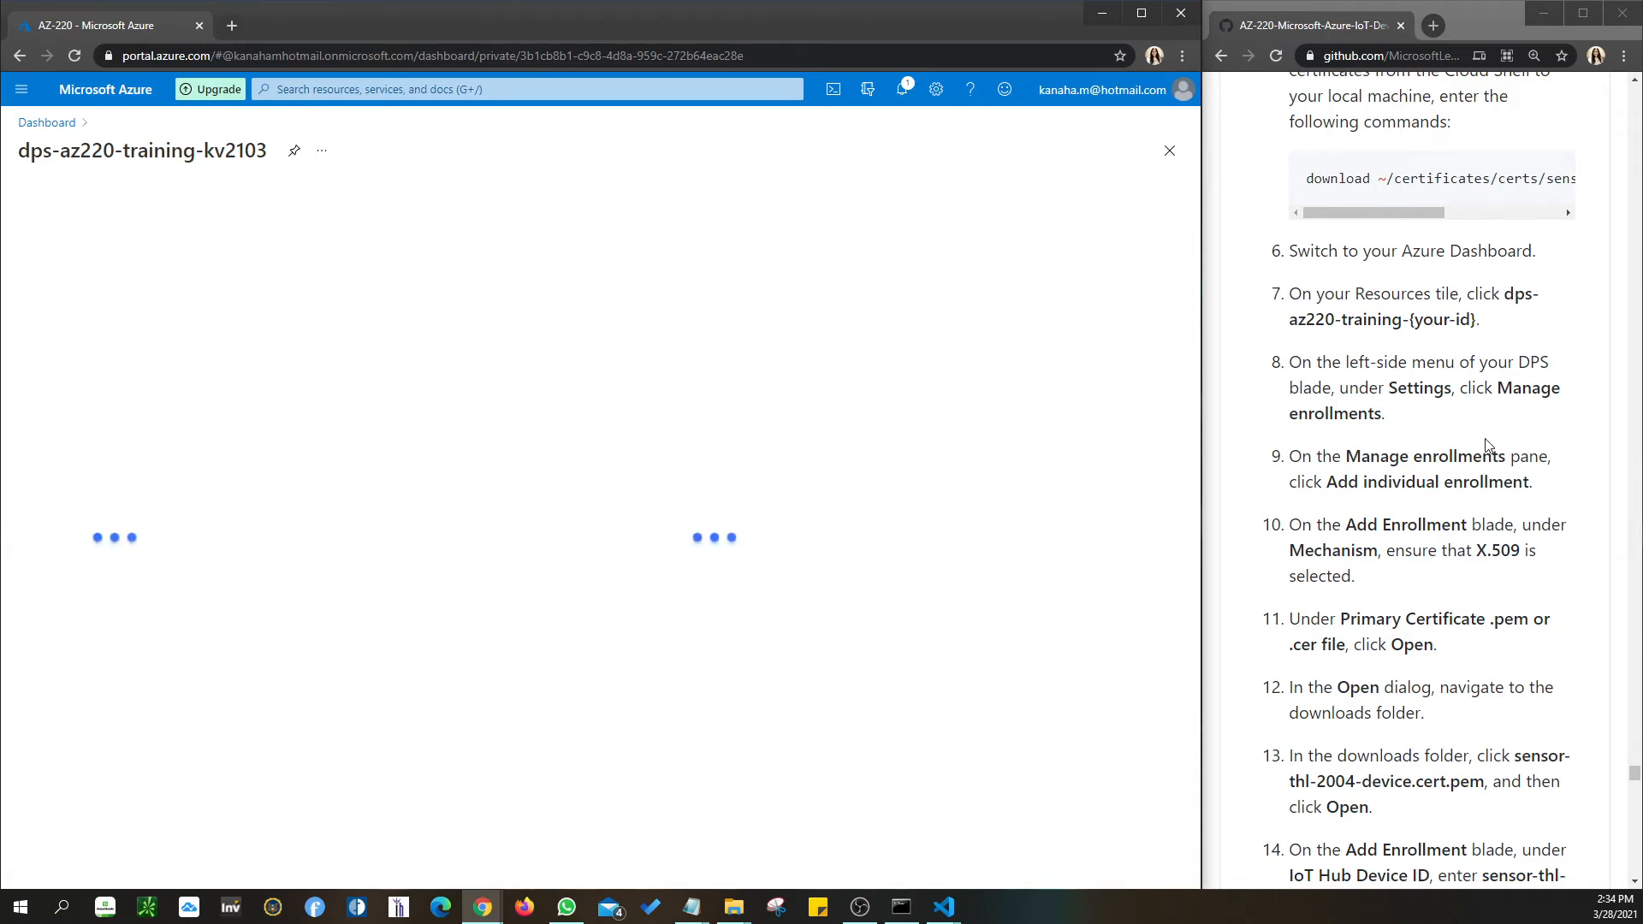
scroll(1486, 444, down, 1)
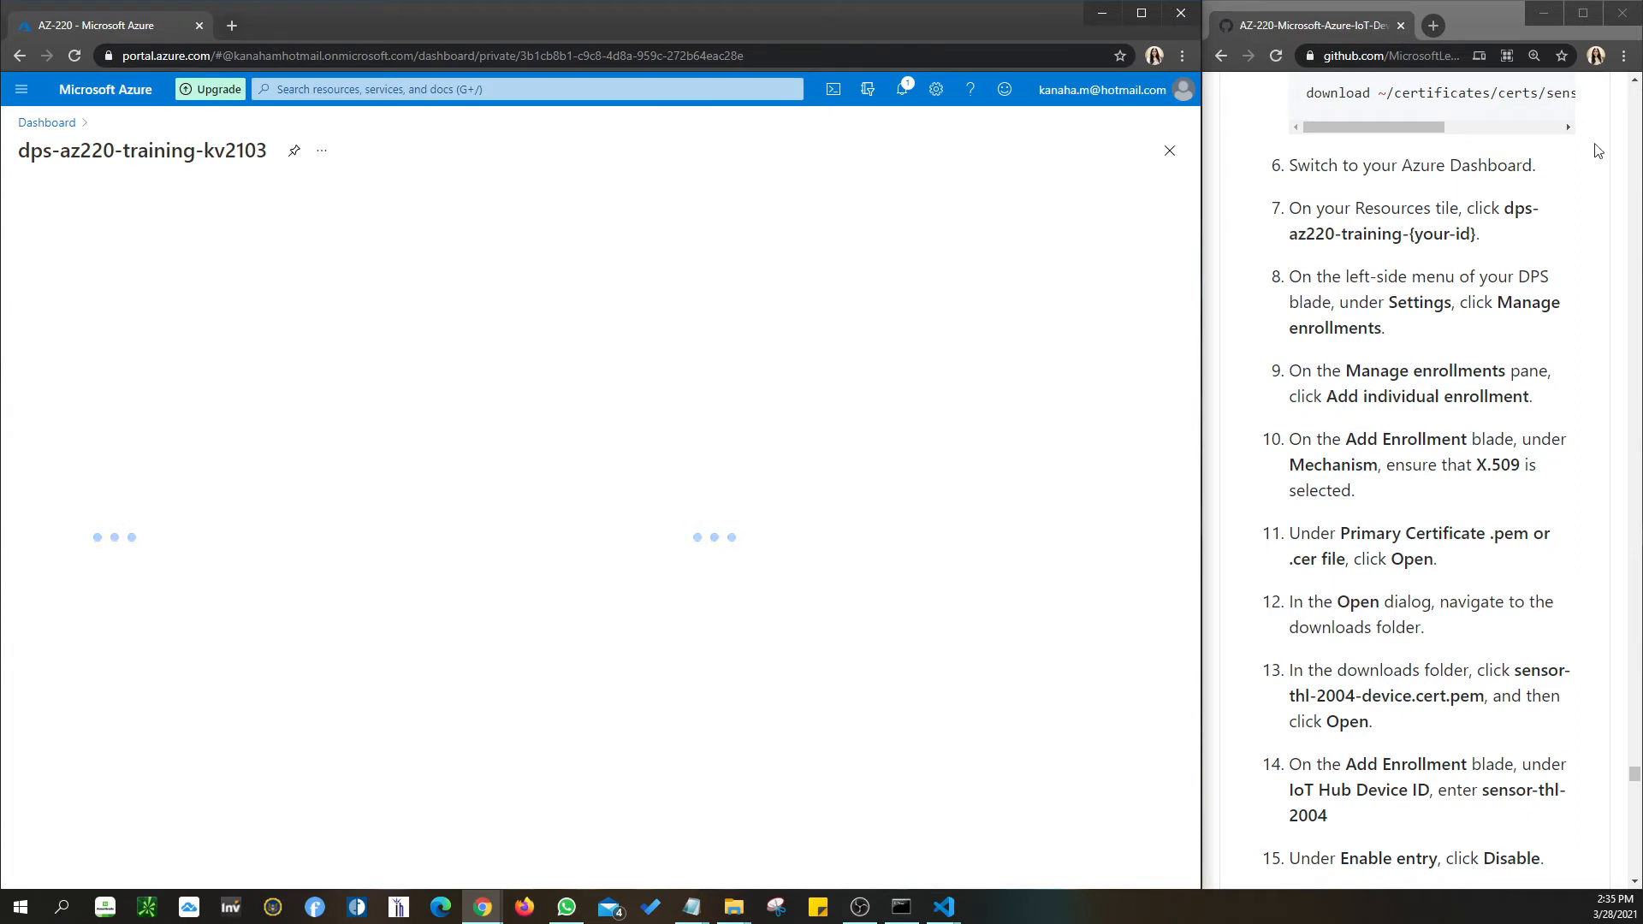
click(74, 55)
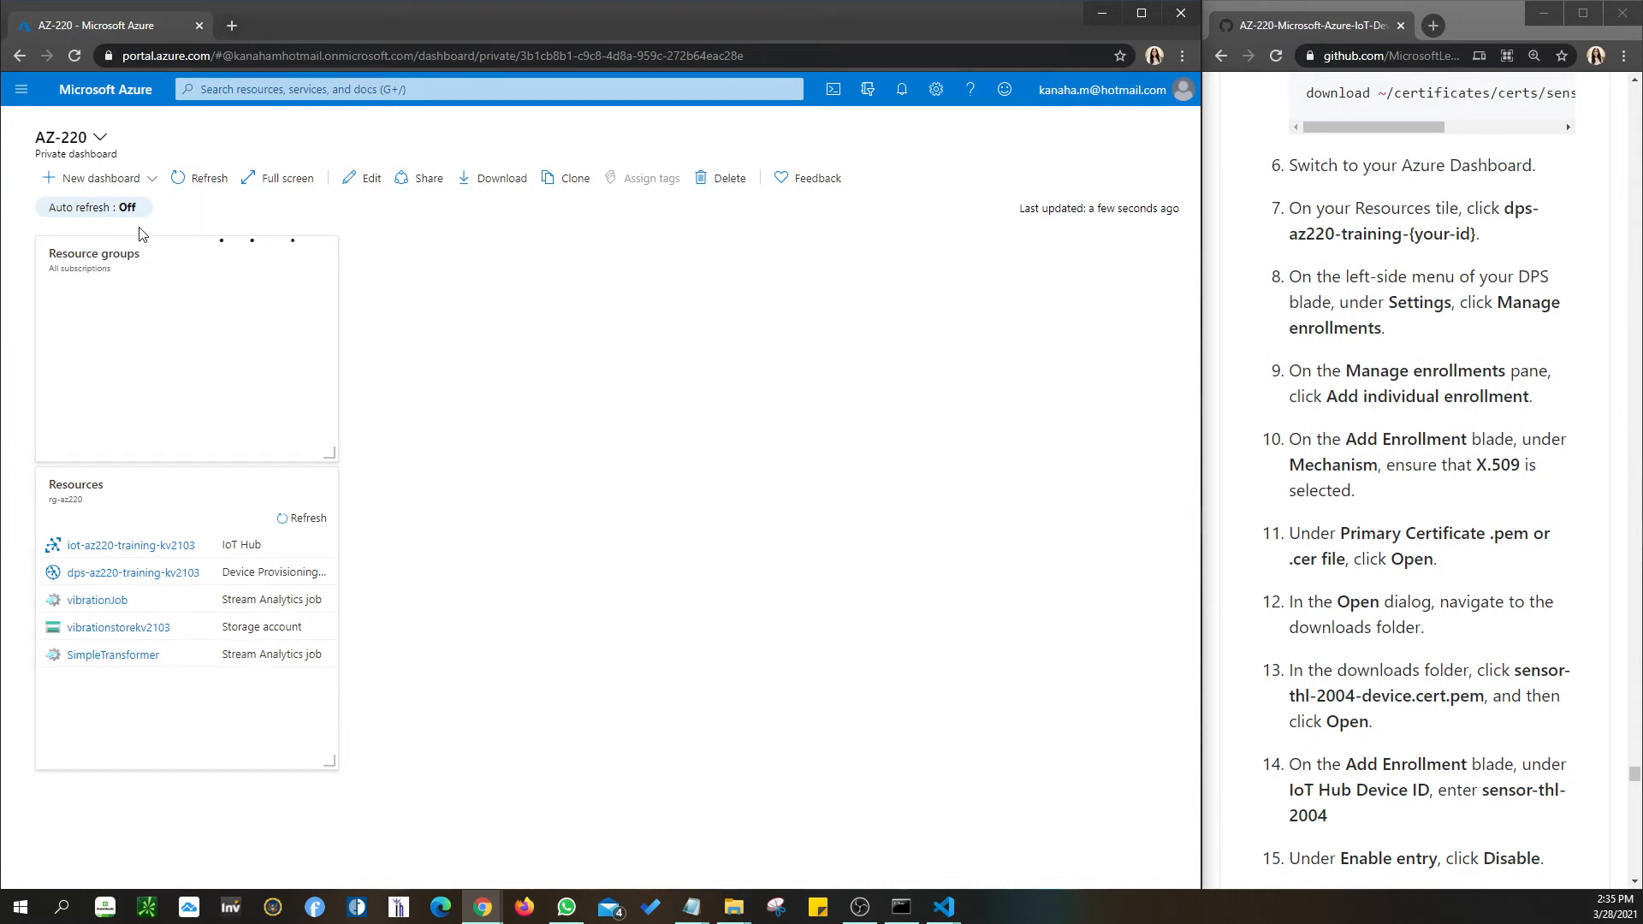
Close the spare Visual Studio Code Welcome window and dismiss the portal's credit notification.
click(943, 907)
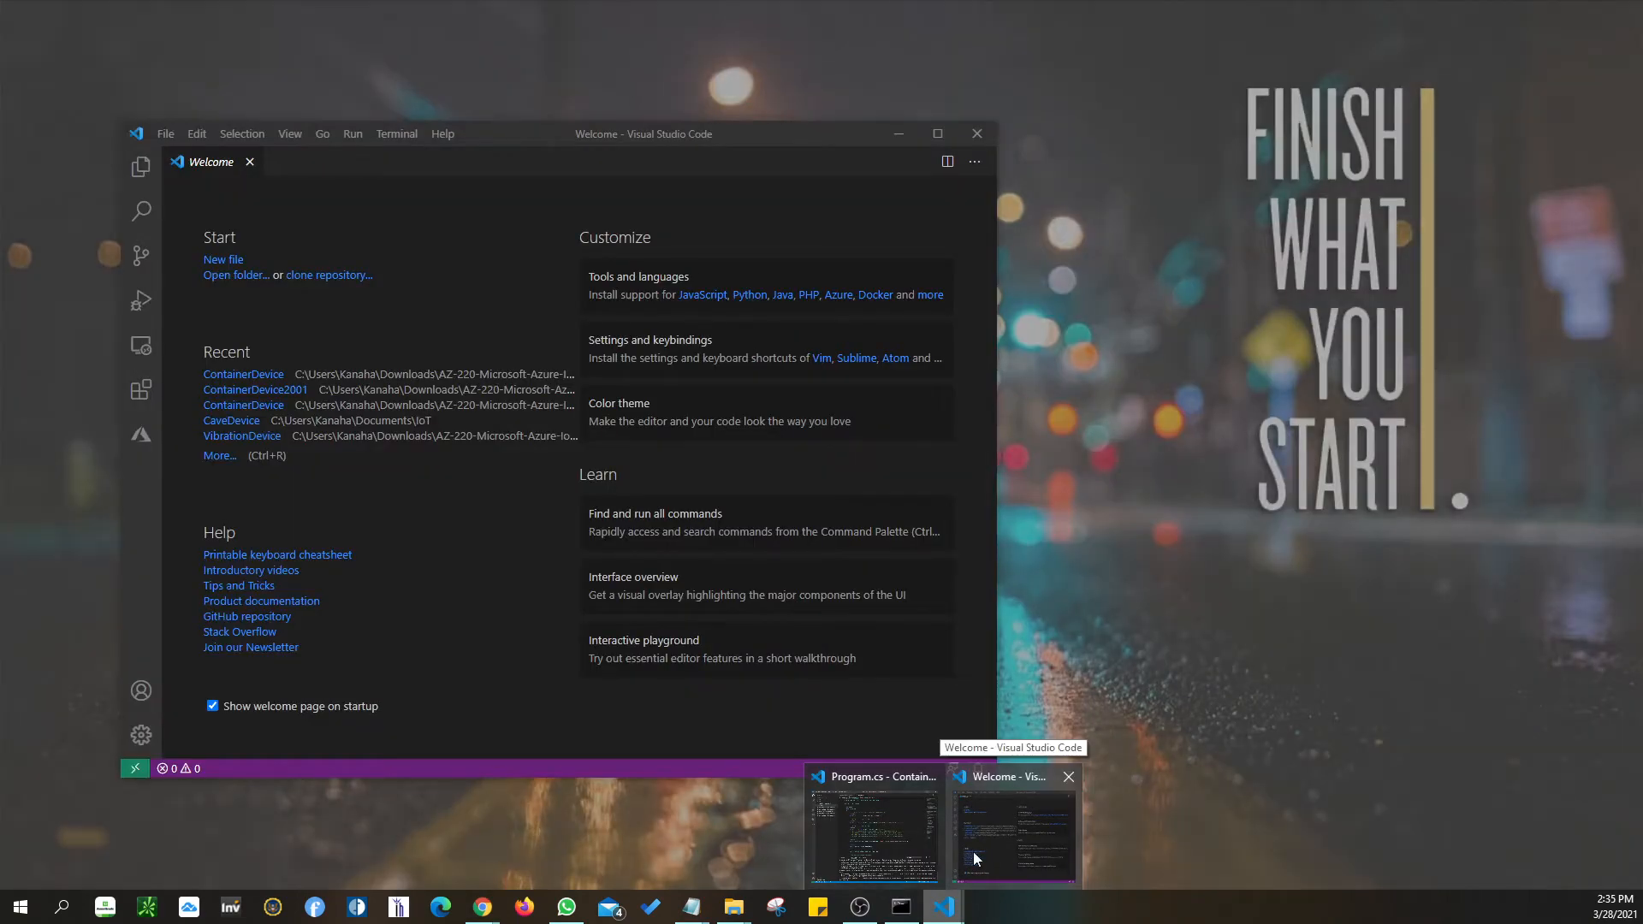
click(1069, 779)
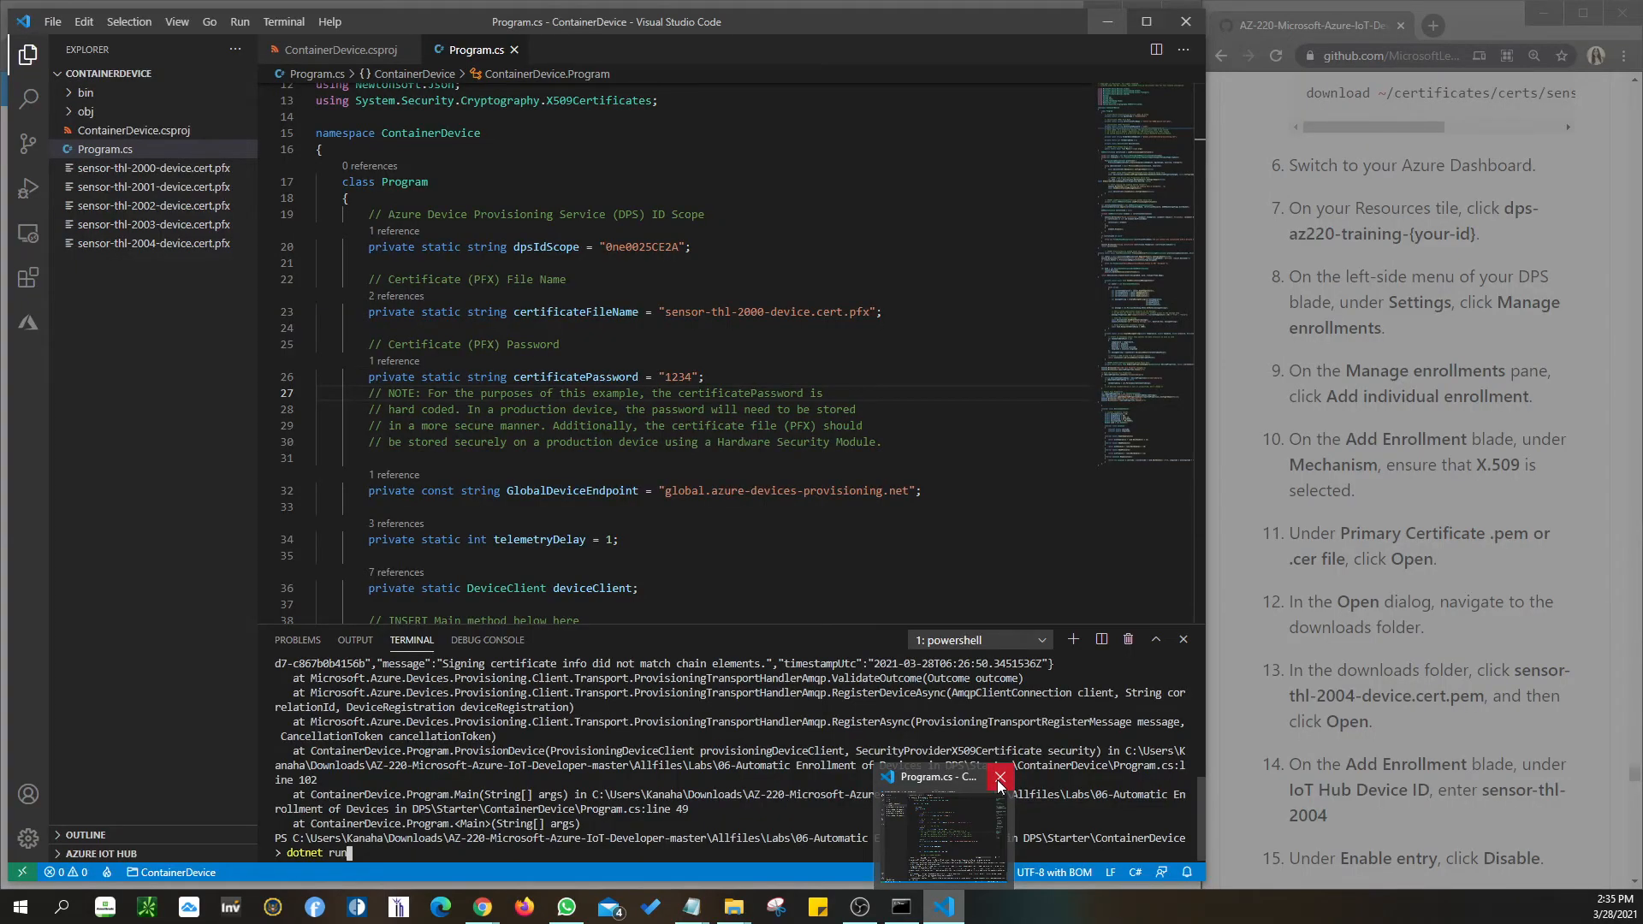
click(725, 394)
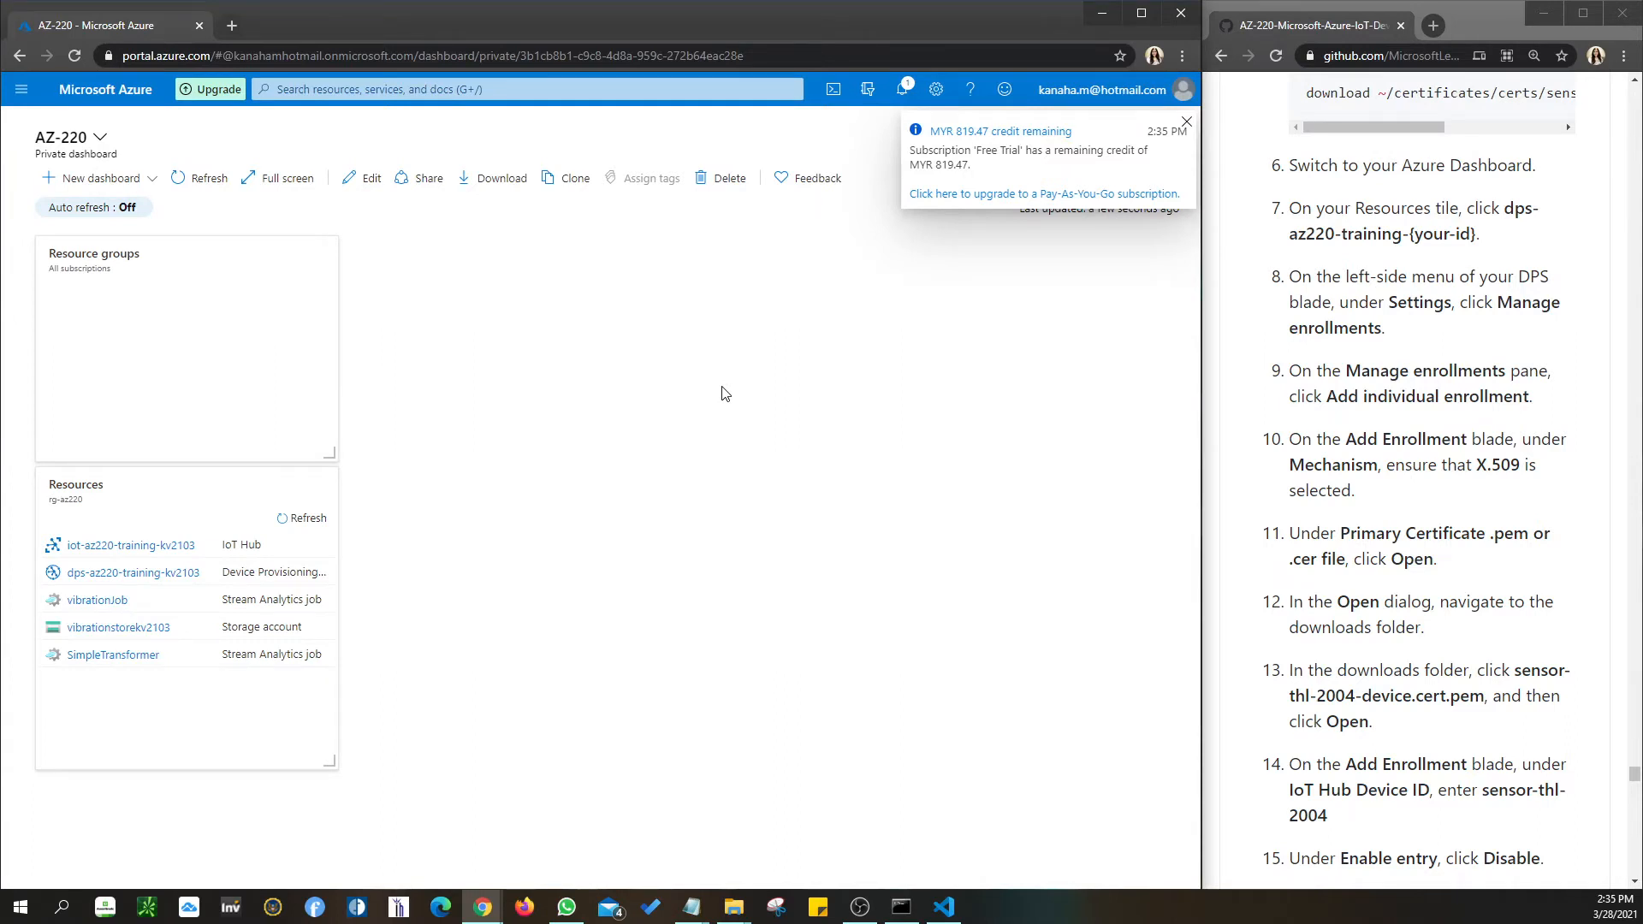
click(1186, 122)
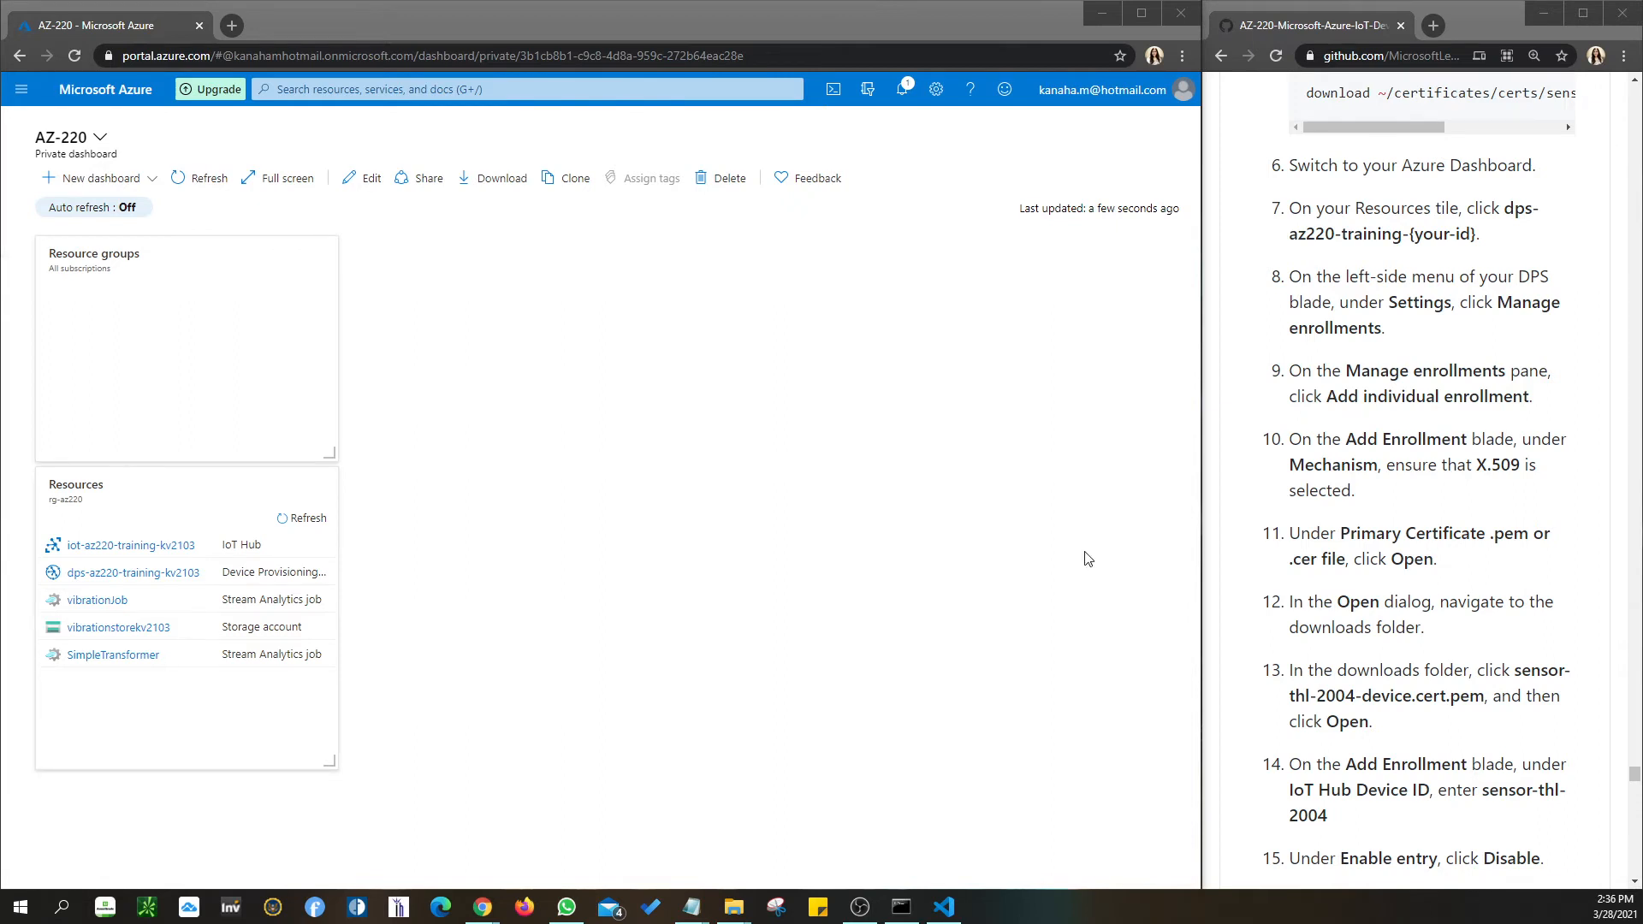
Open the dps-az220-training-kv2103 service from the Resources tile and go to its Manage enrollments page, dismissing the credit notification.
click(607, 561)
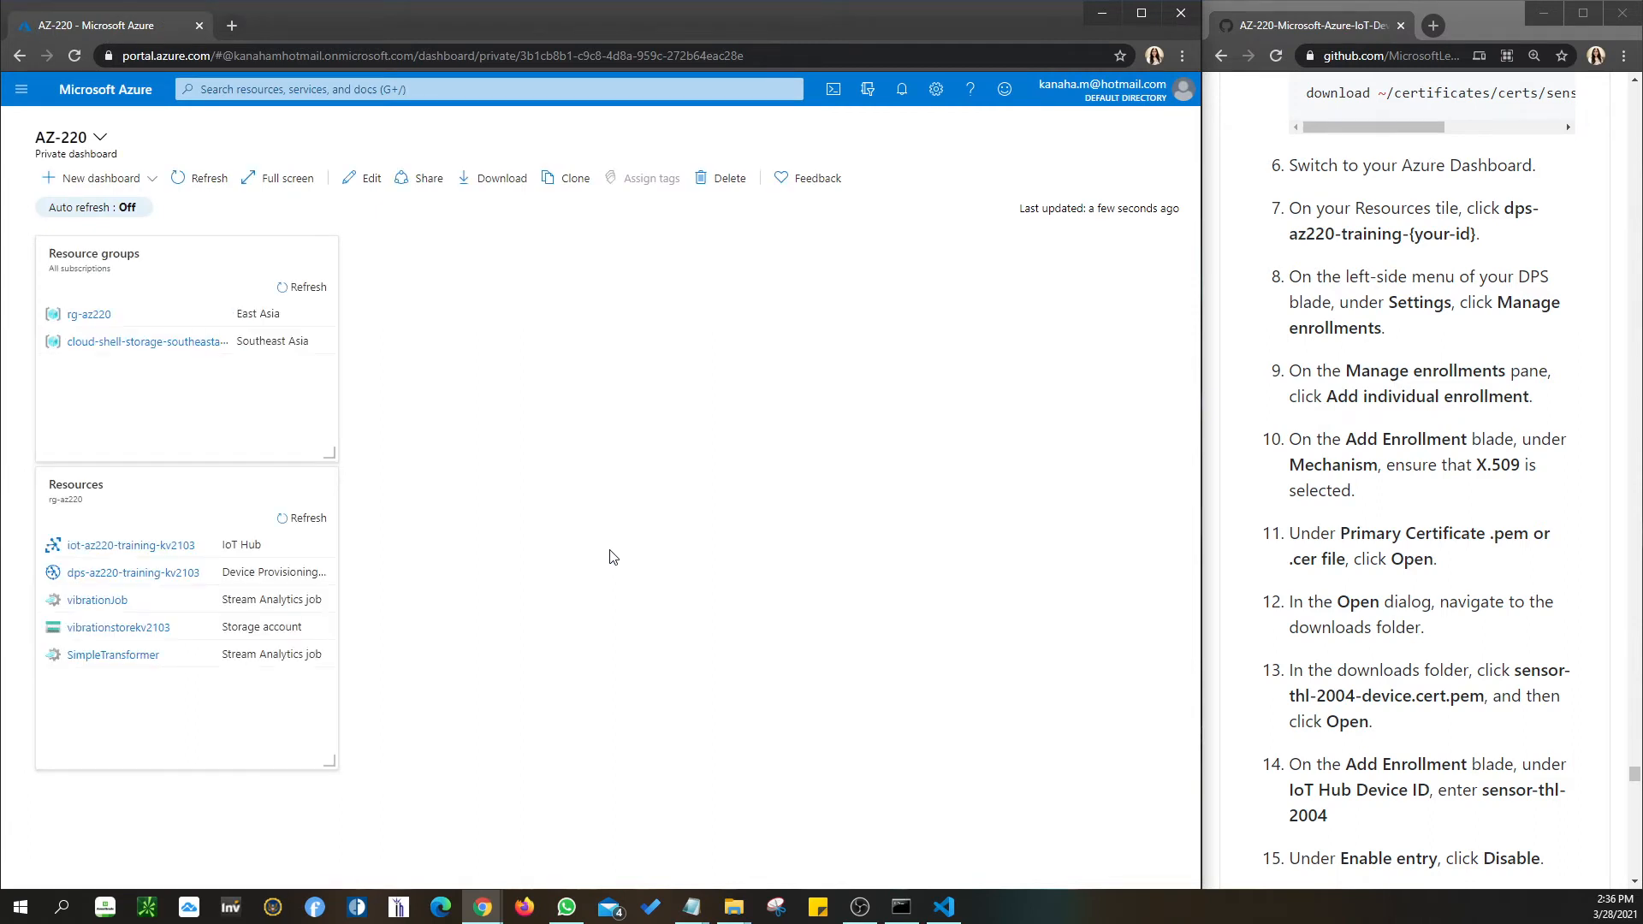
click(142, 575)
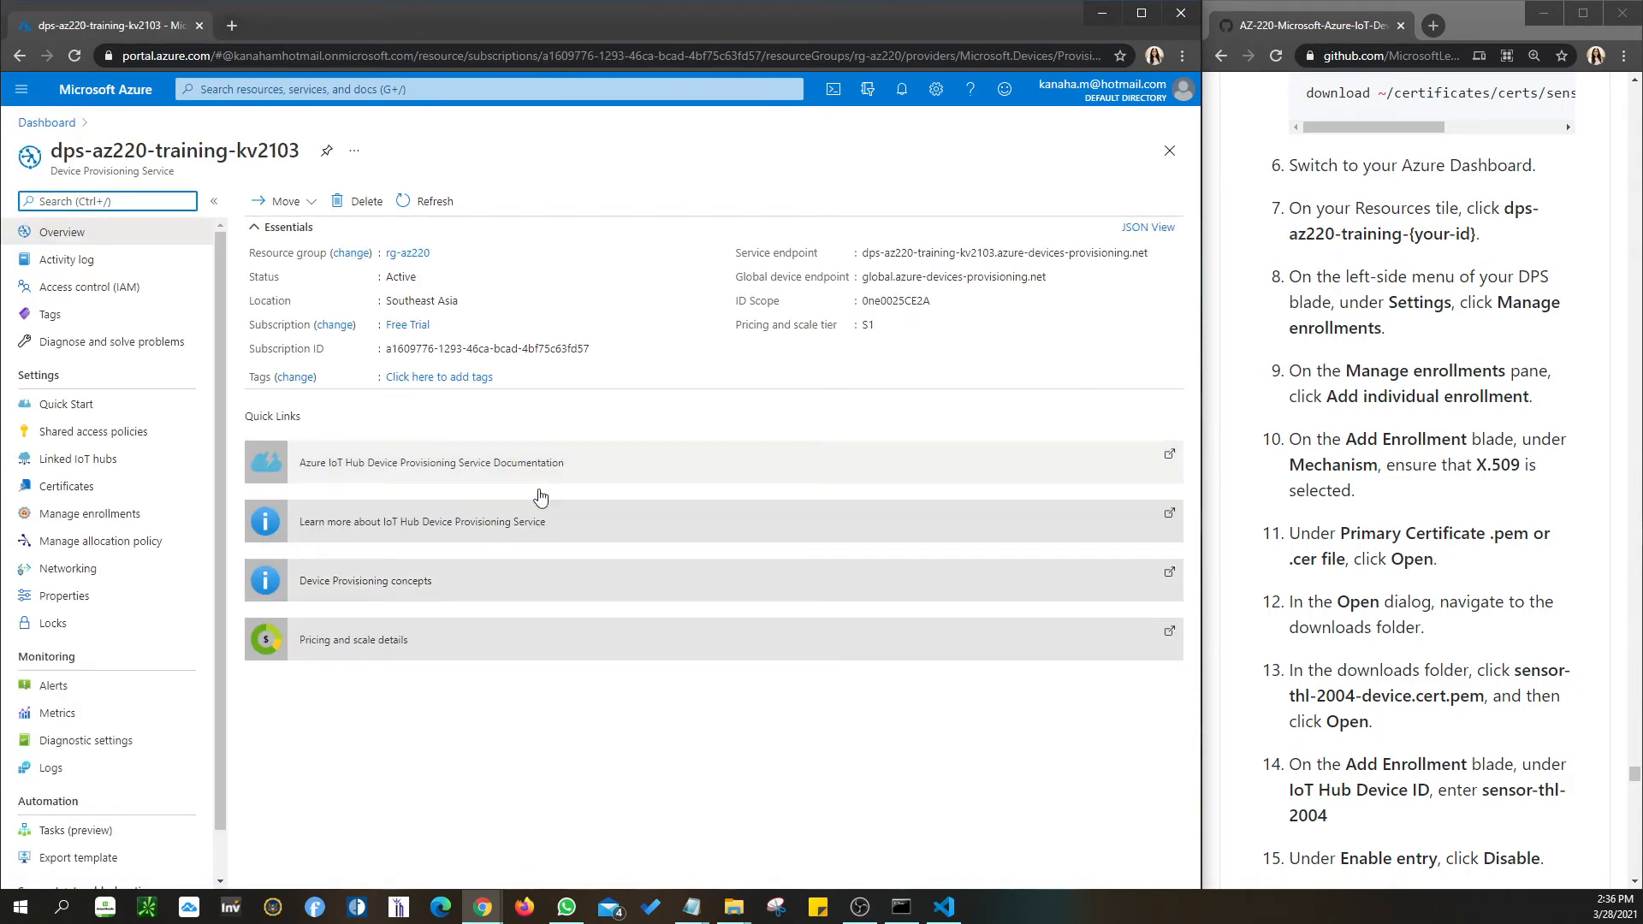
click(64, 519)
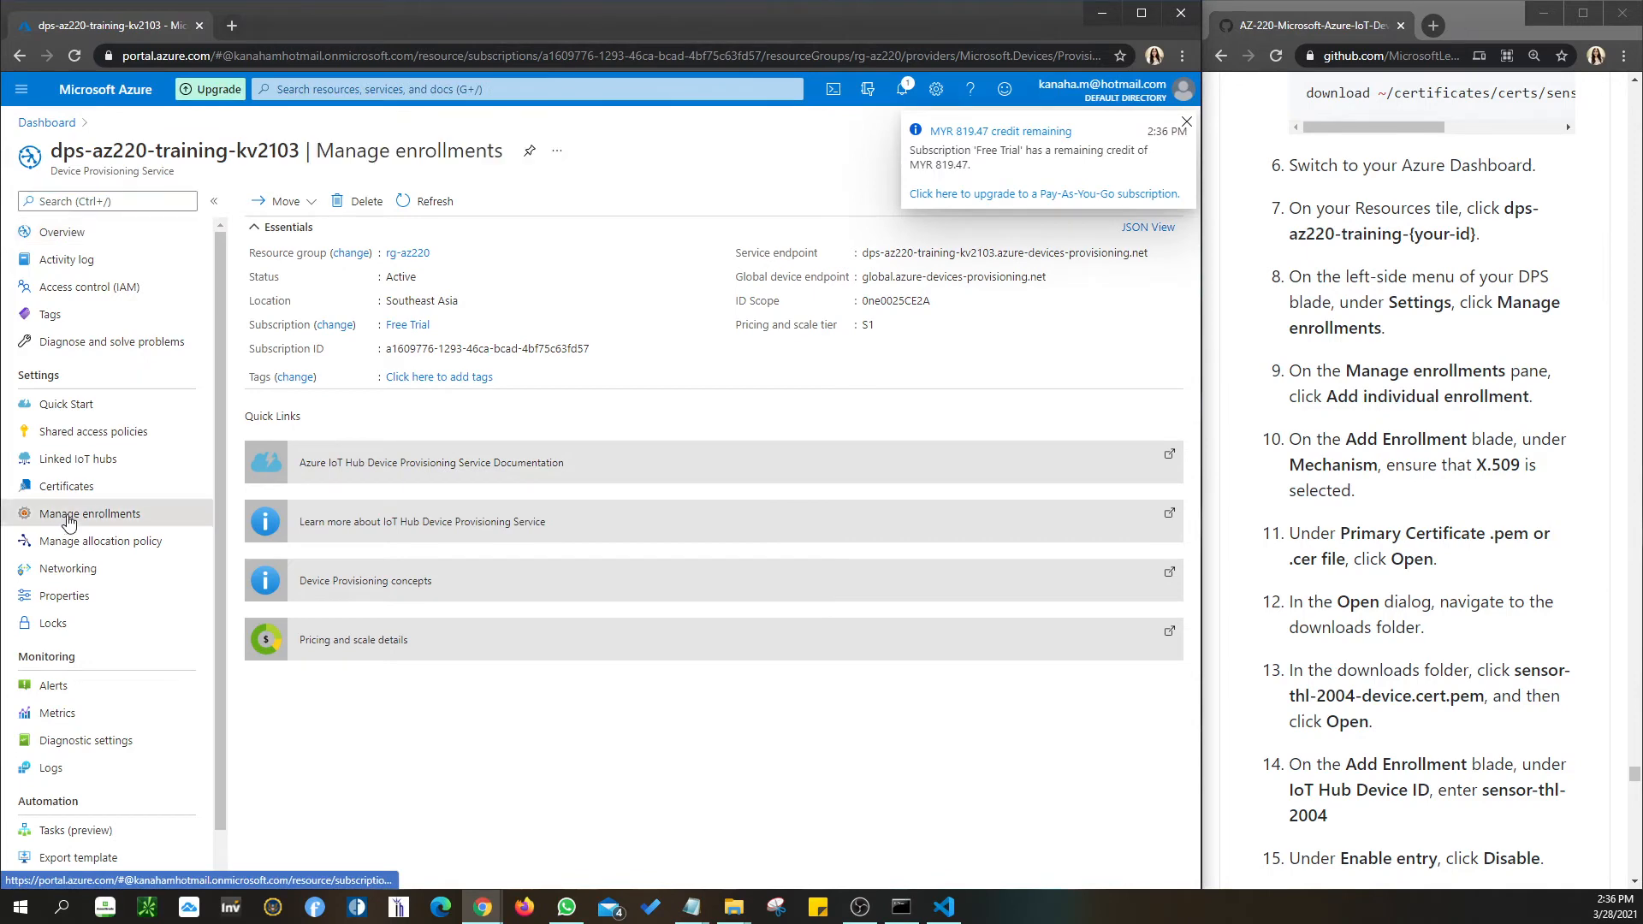
click(1186, 124)
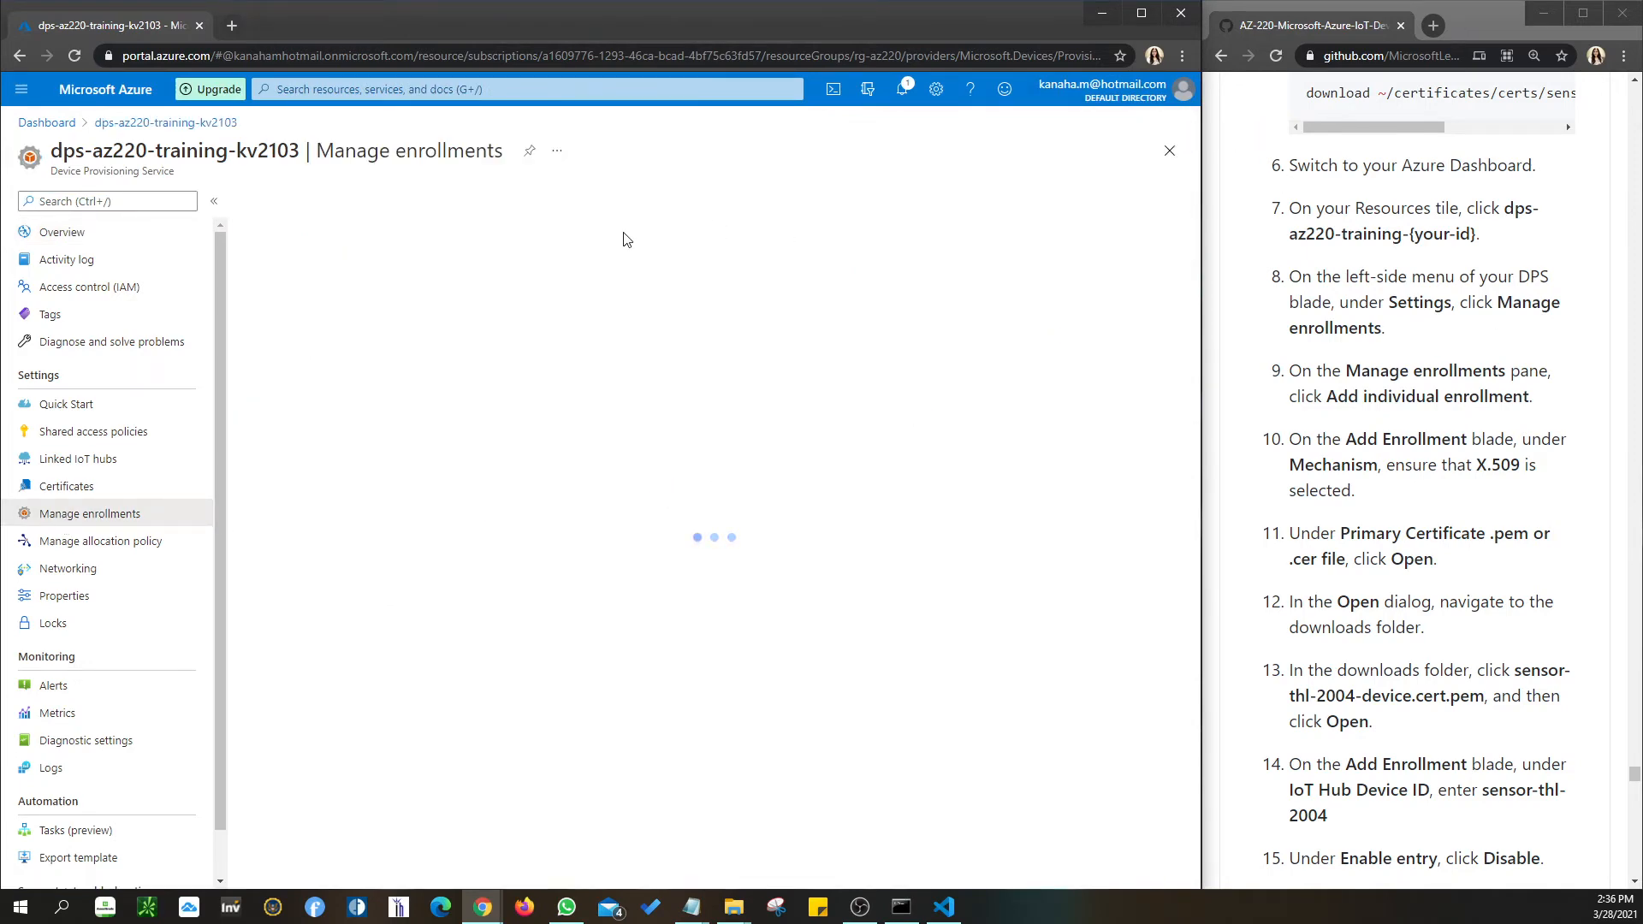
Highlight Add individual enrollment in the guide and reload the stalled Manage enrollments page.
click(1375, 398)
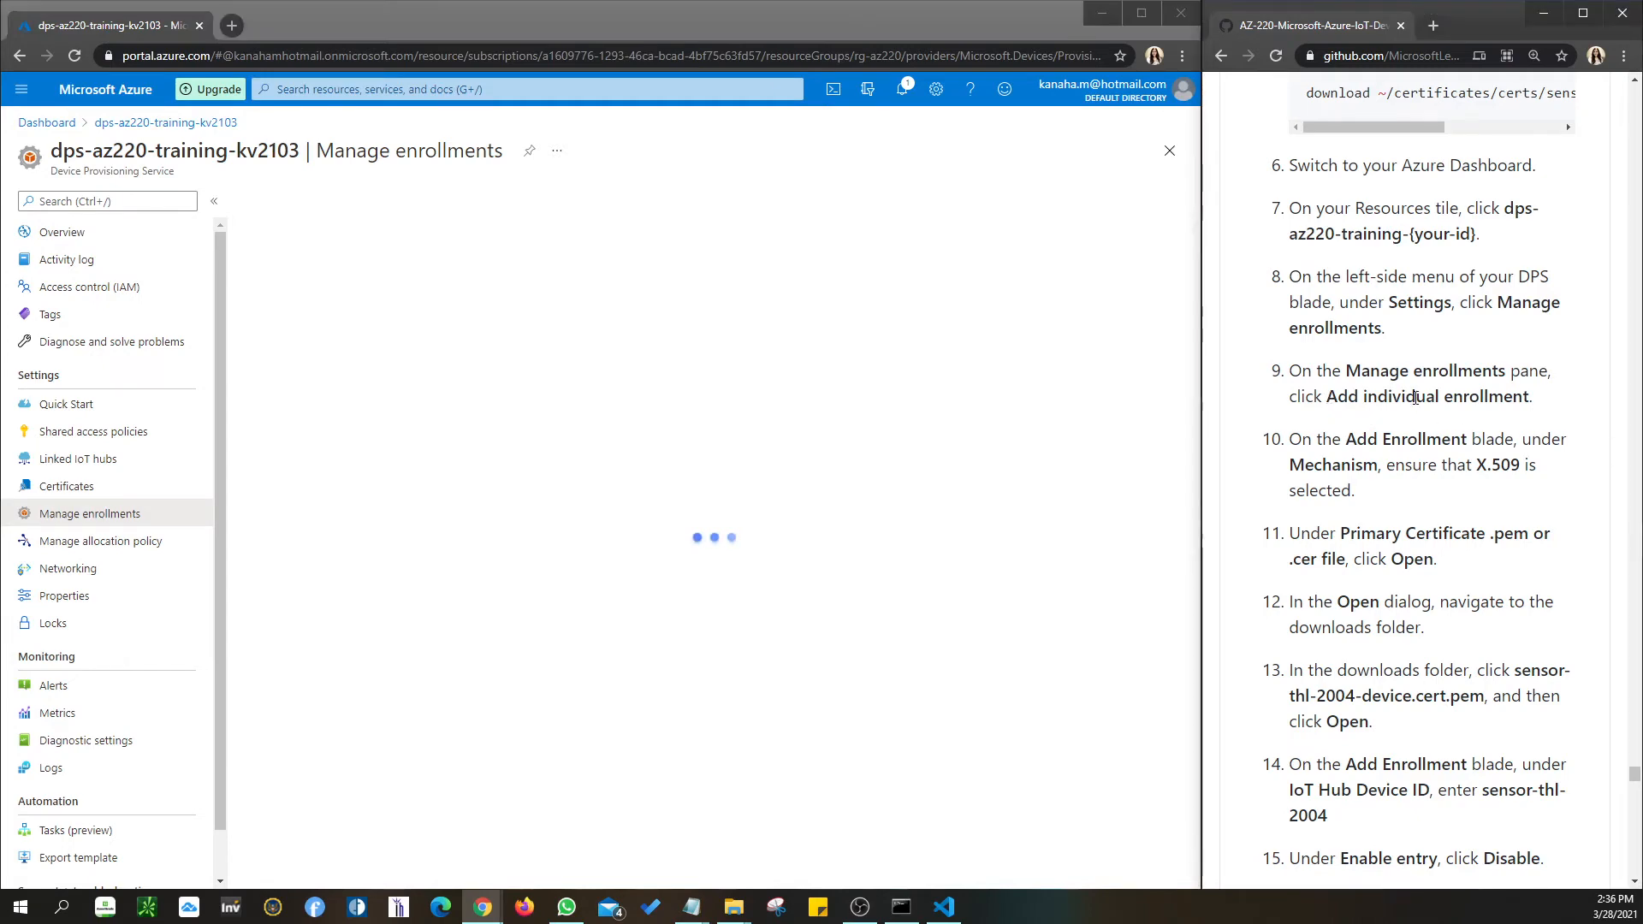
drag(1326, 398, 1536, 399)
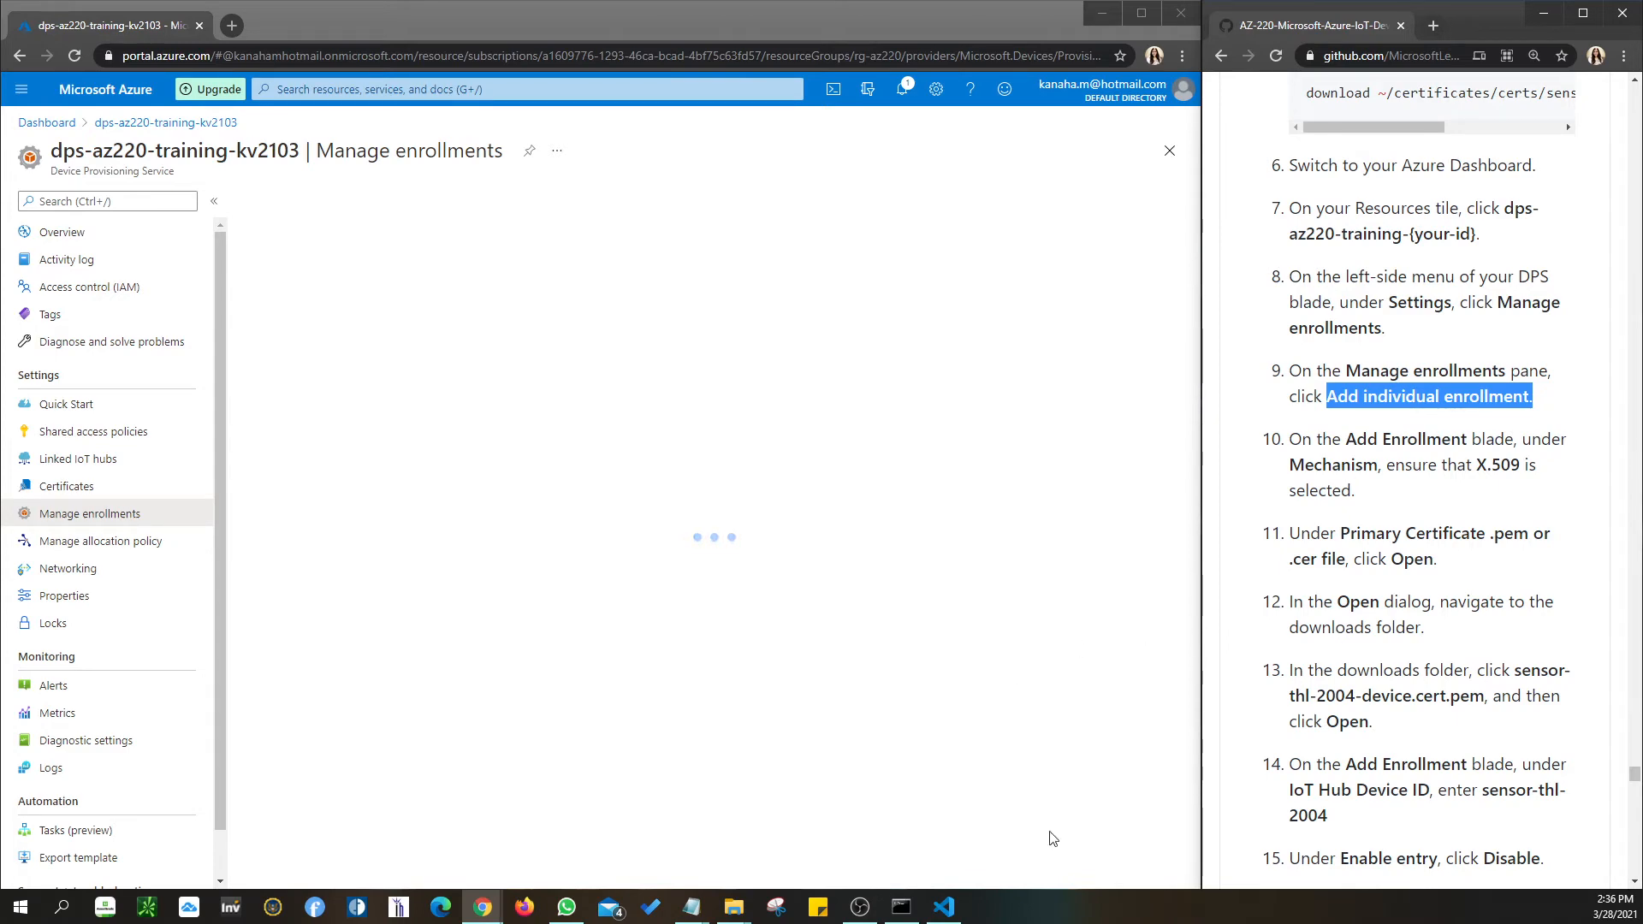
click(1055, 877)
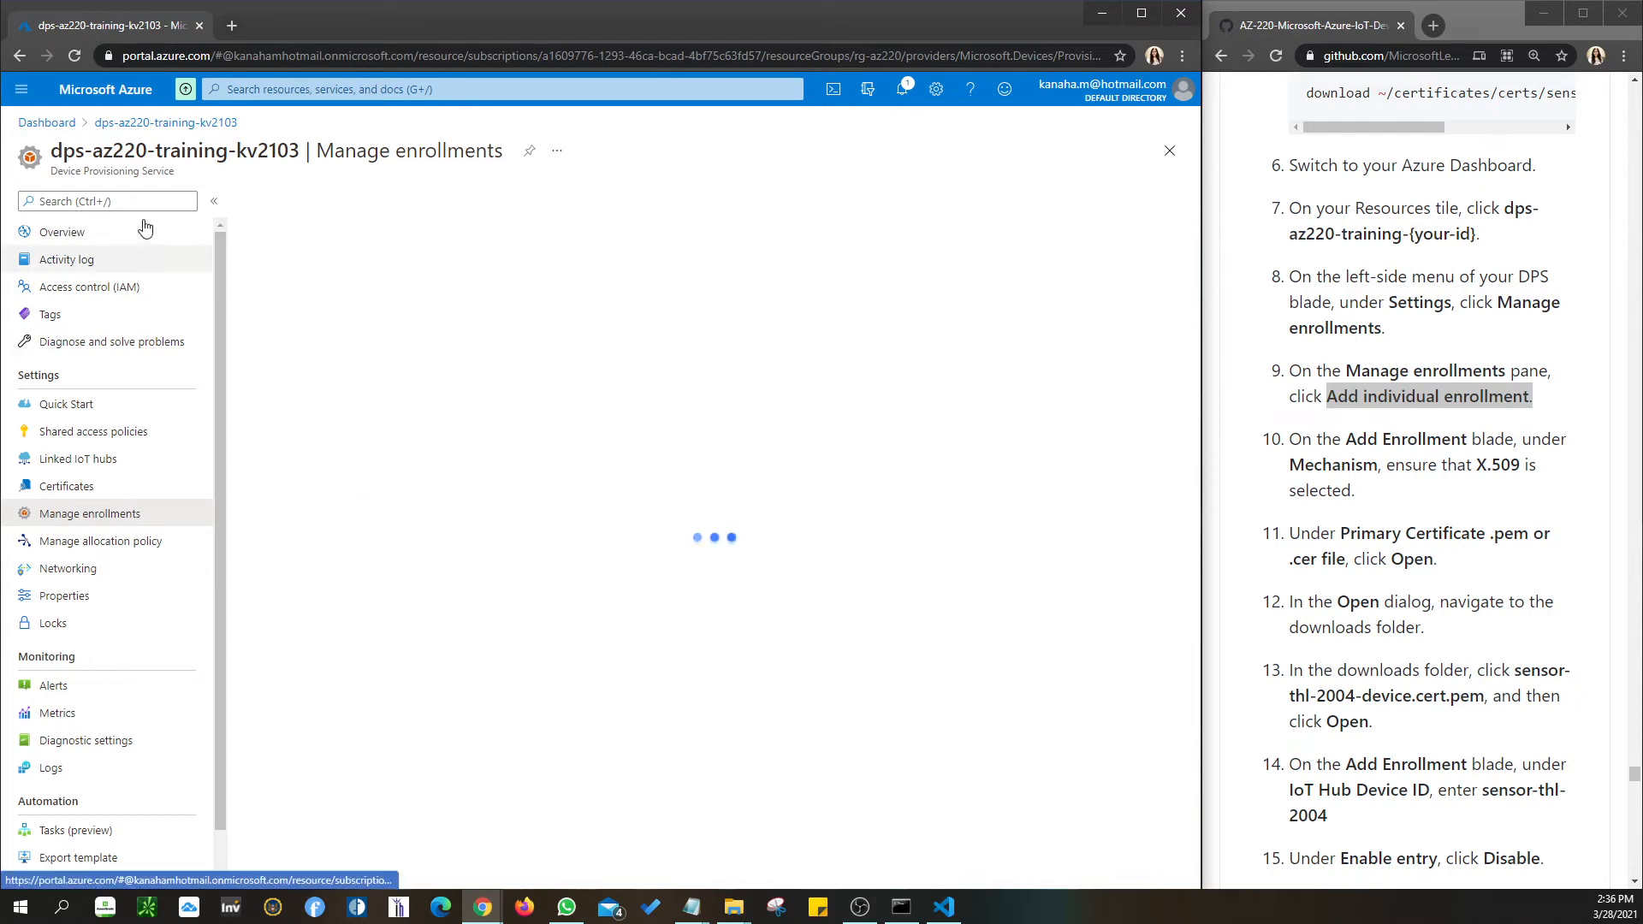
click(74, 56)
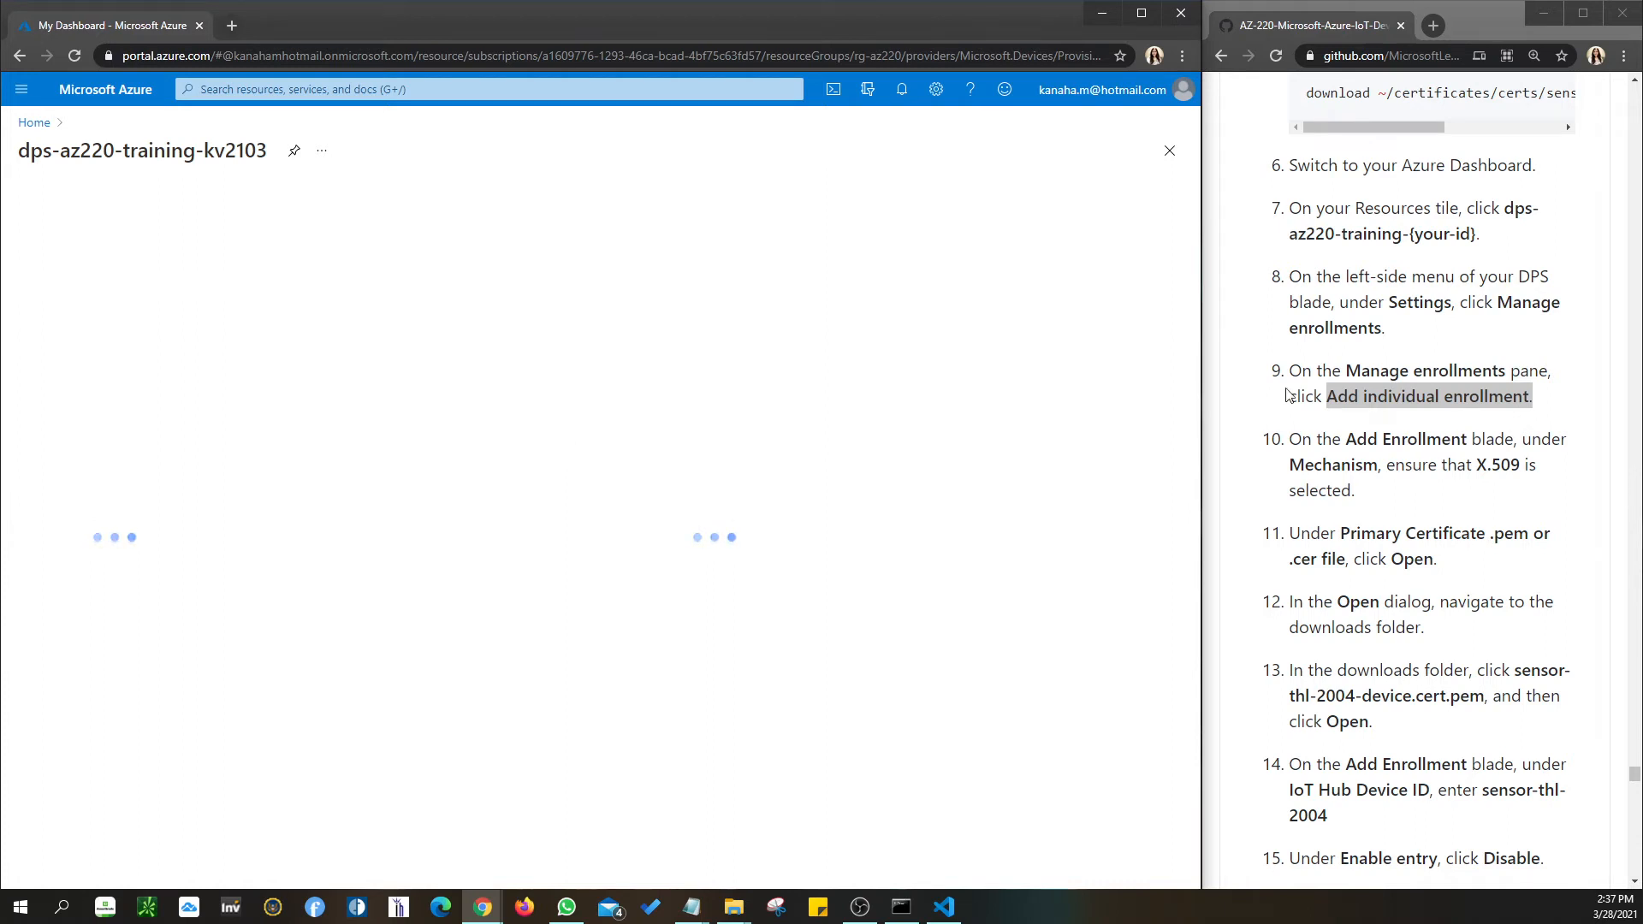
Review the guide's remaining Task 1 steps for the disabled enrollment and highlight X.509 in the Mechanism instruction.
click(1325, 400)
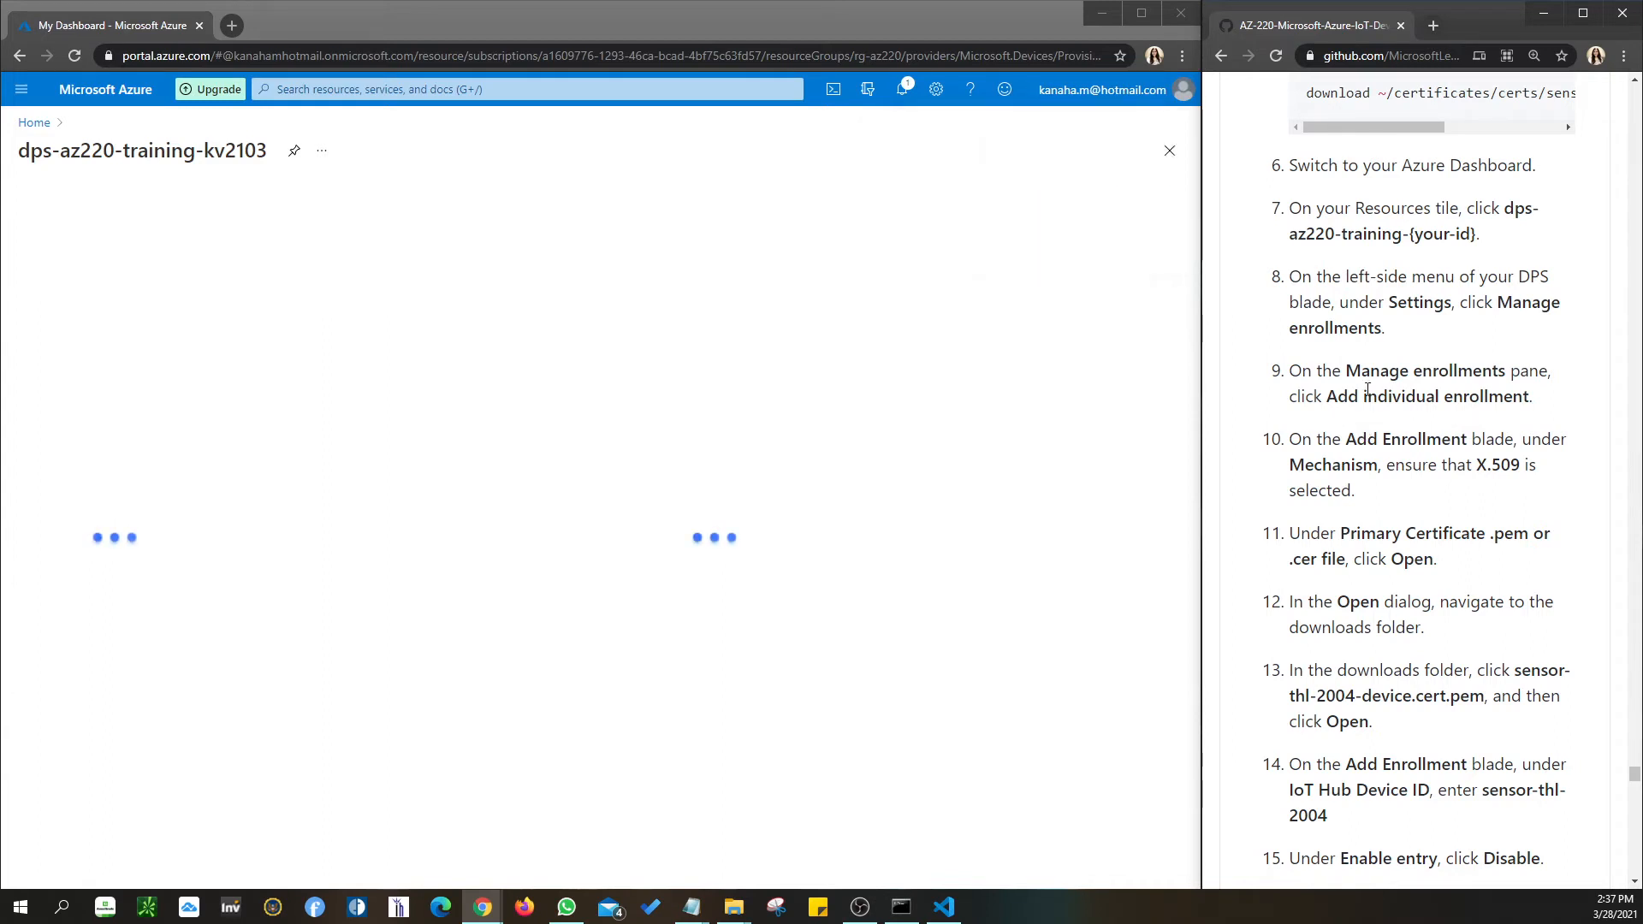
scroll(1371, 433, down, 1)
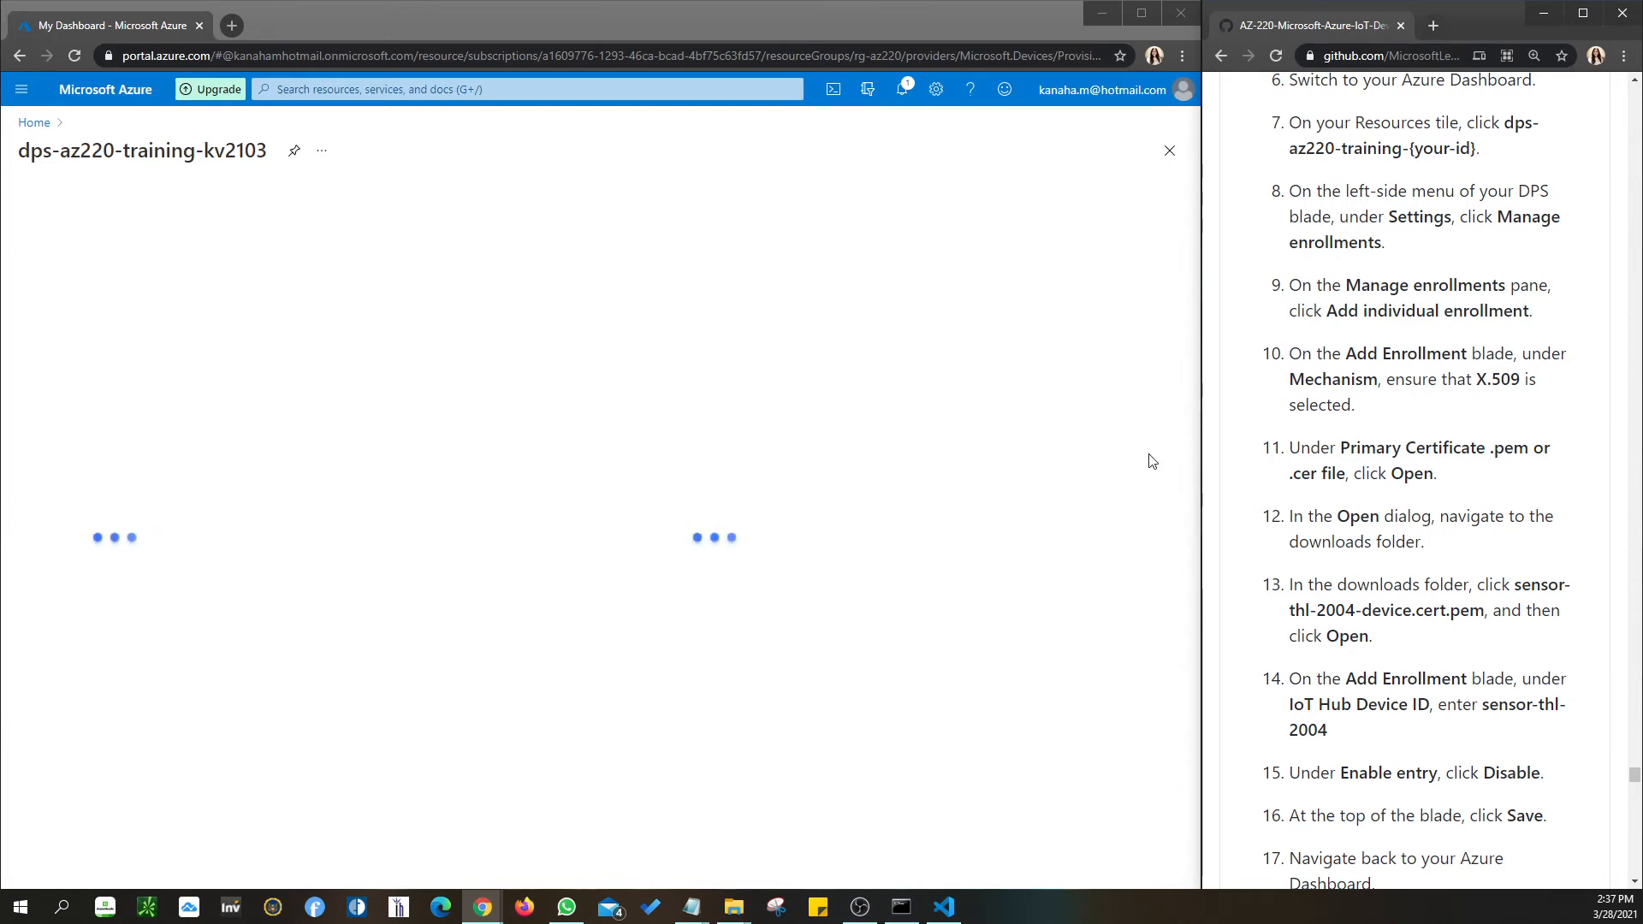
scroll(1423, 531, down, 3)
scroll(1421, 548, up, 3)
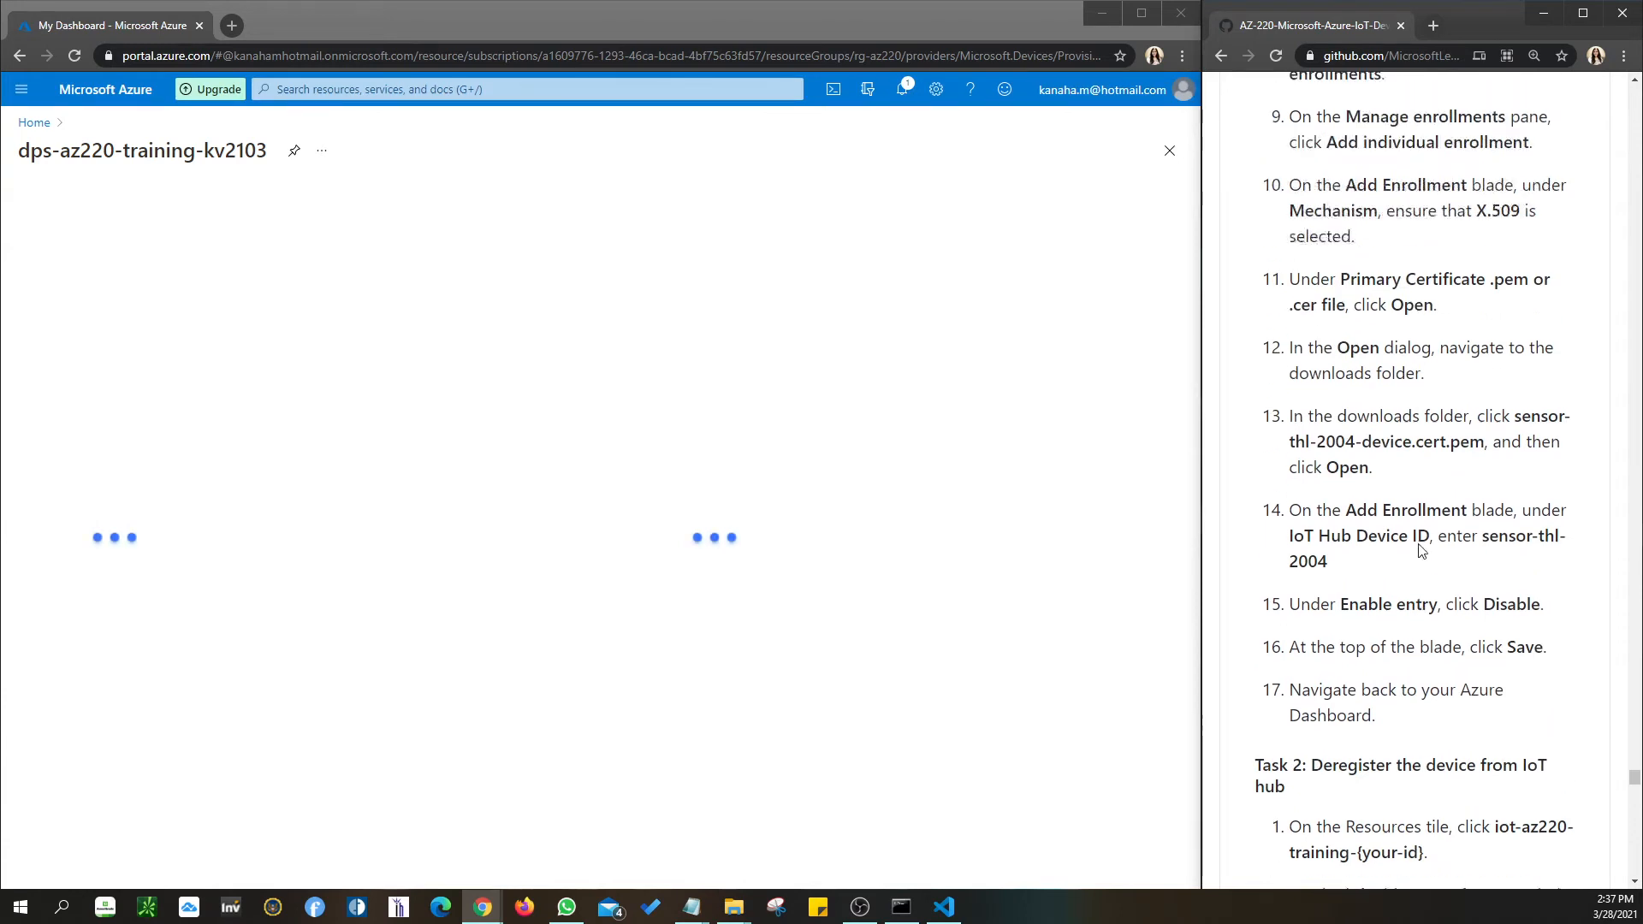
scroll(1421, 548, down, 1)
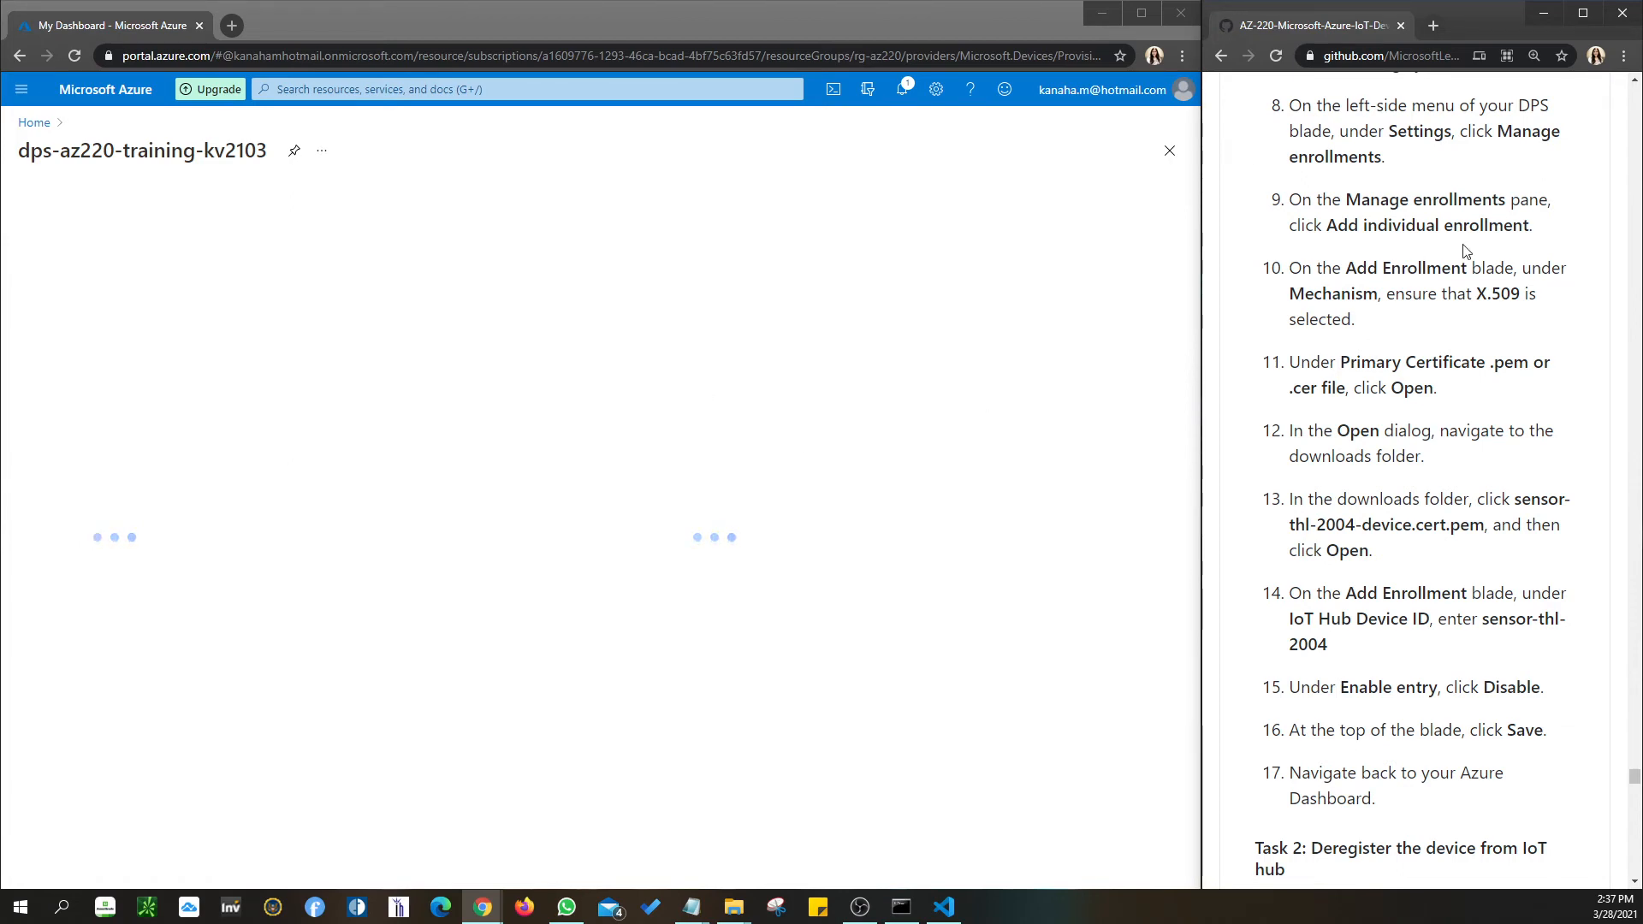
drag(1477, 294, 1516, 297)
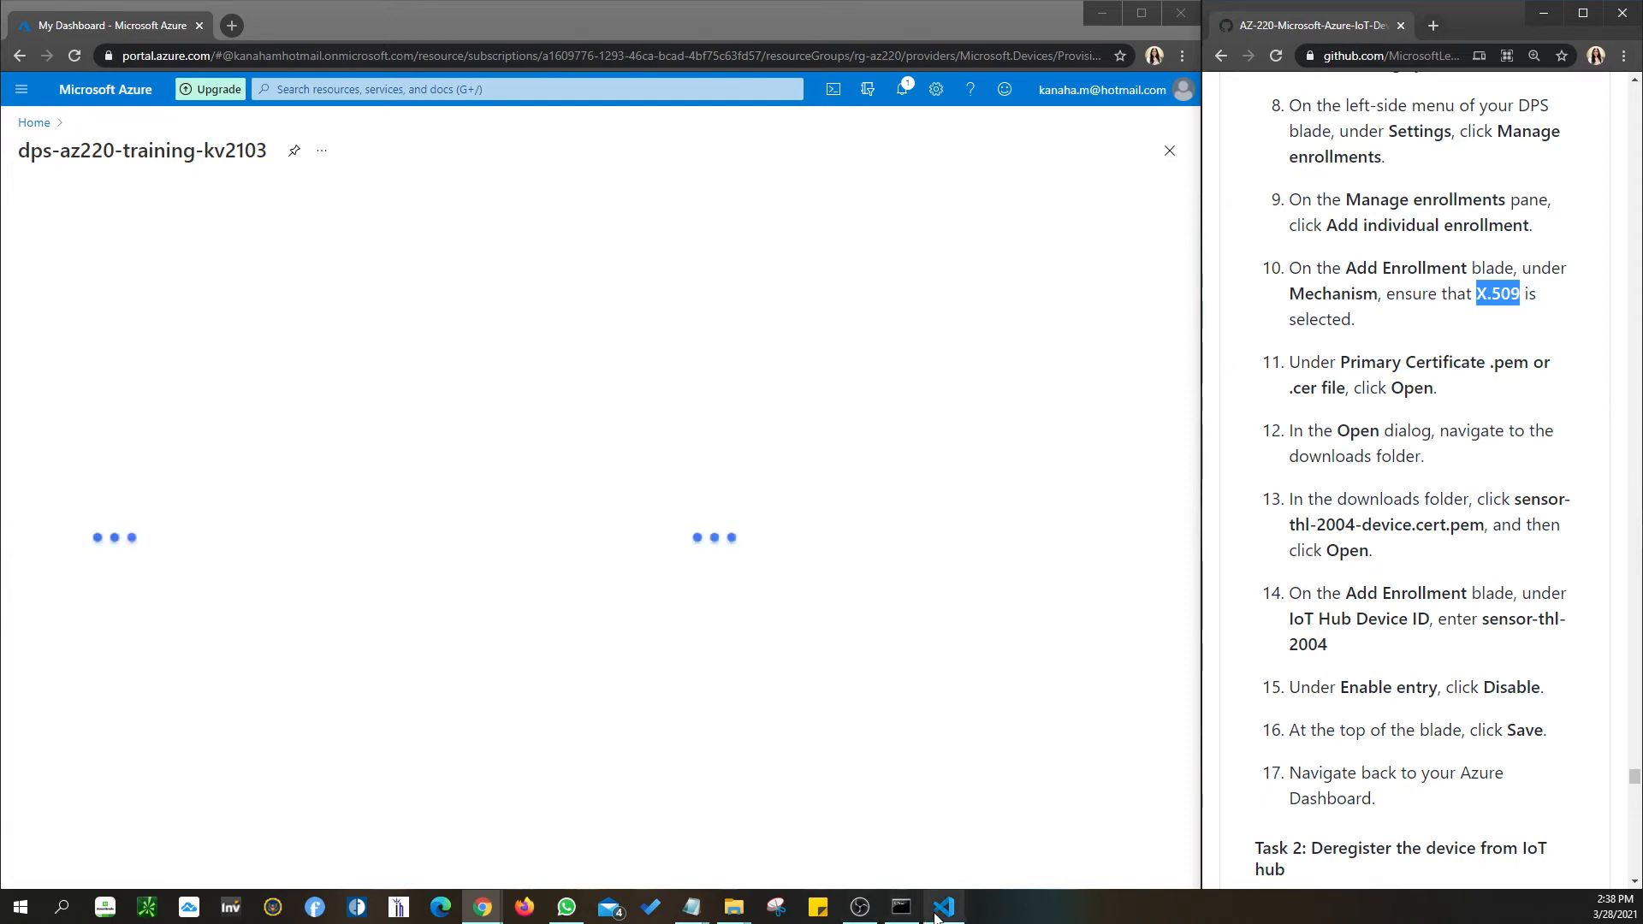
Reload the stalled provisioning service page twice, dismissing the credit notification each time.
mouse_move(950, 912)
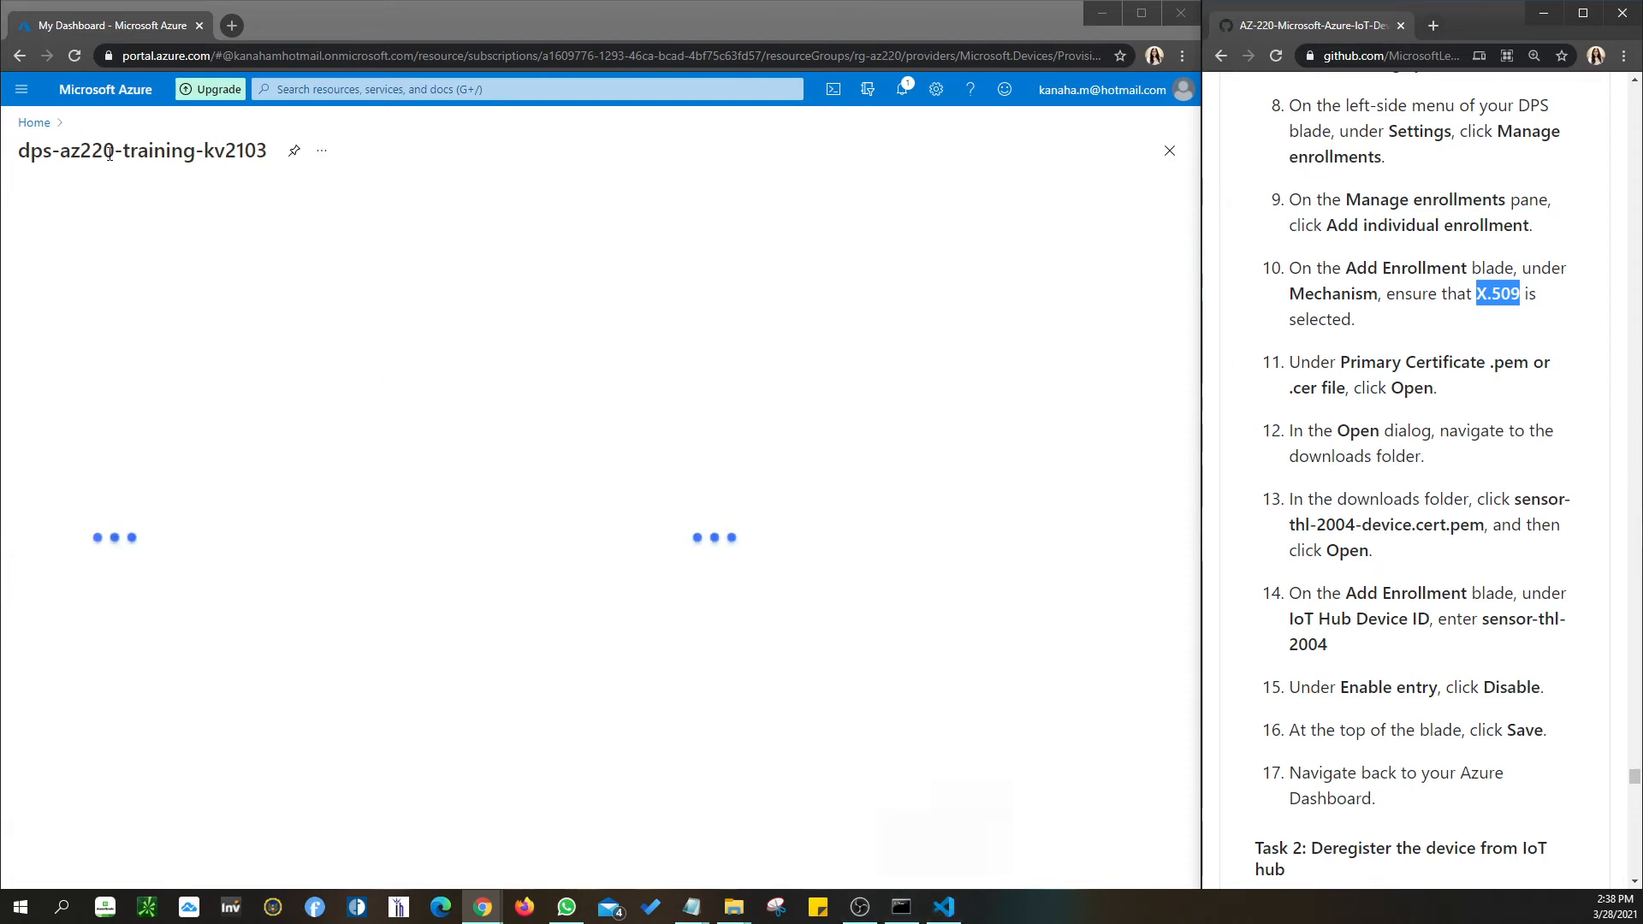
click(77, 55)
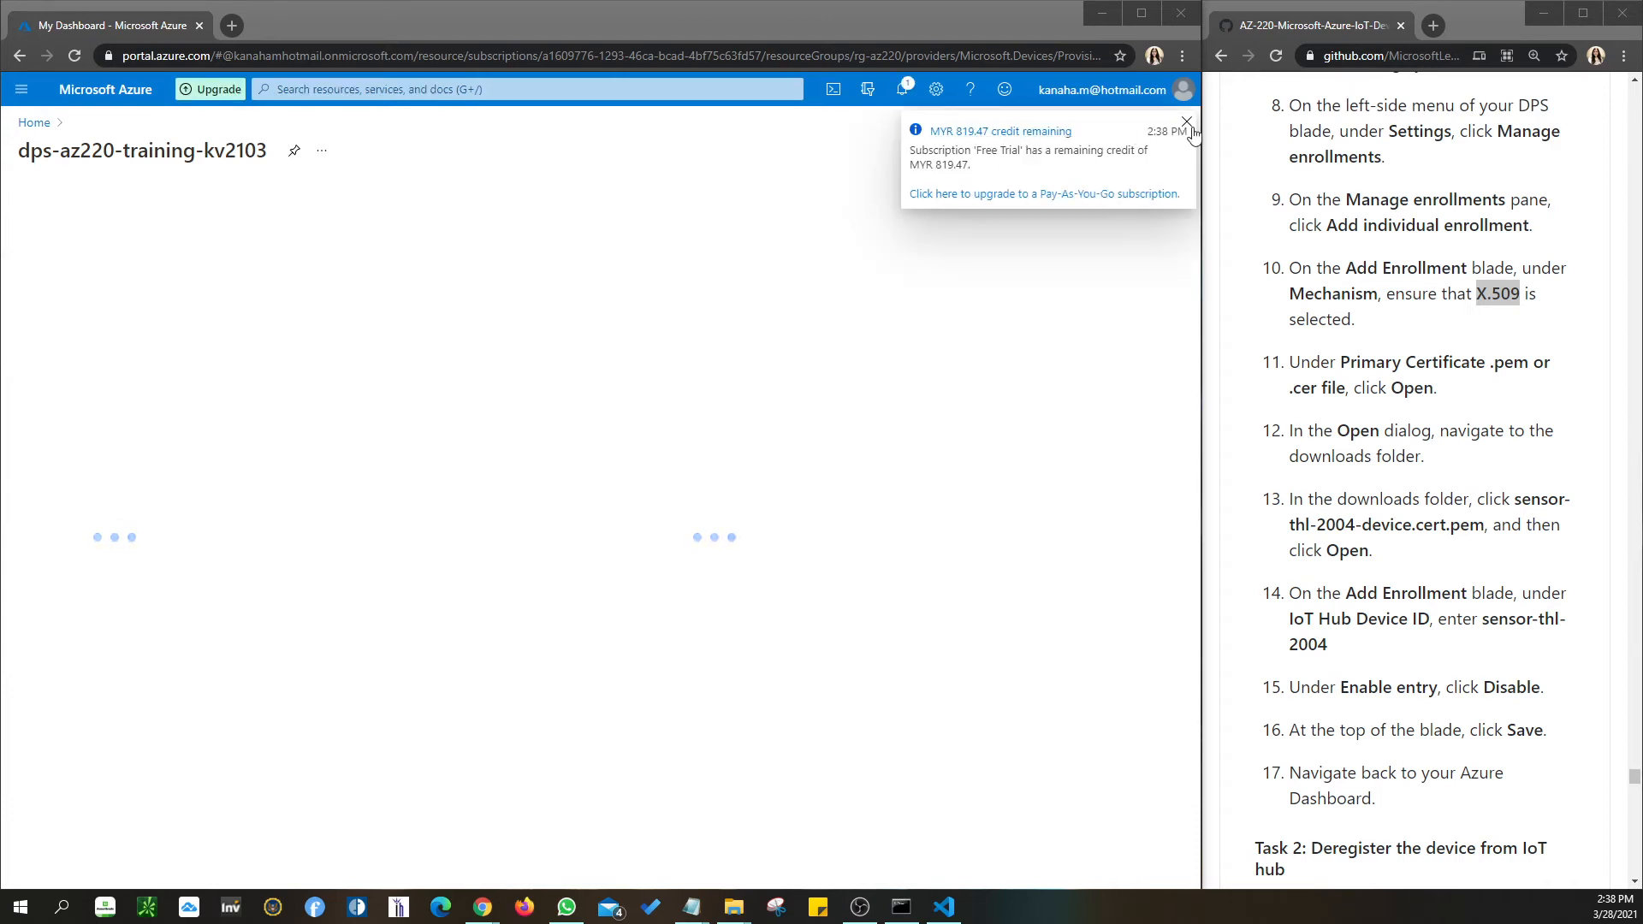
click(1187, 123)
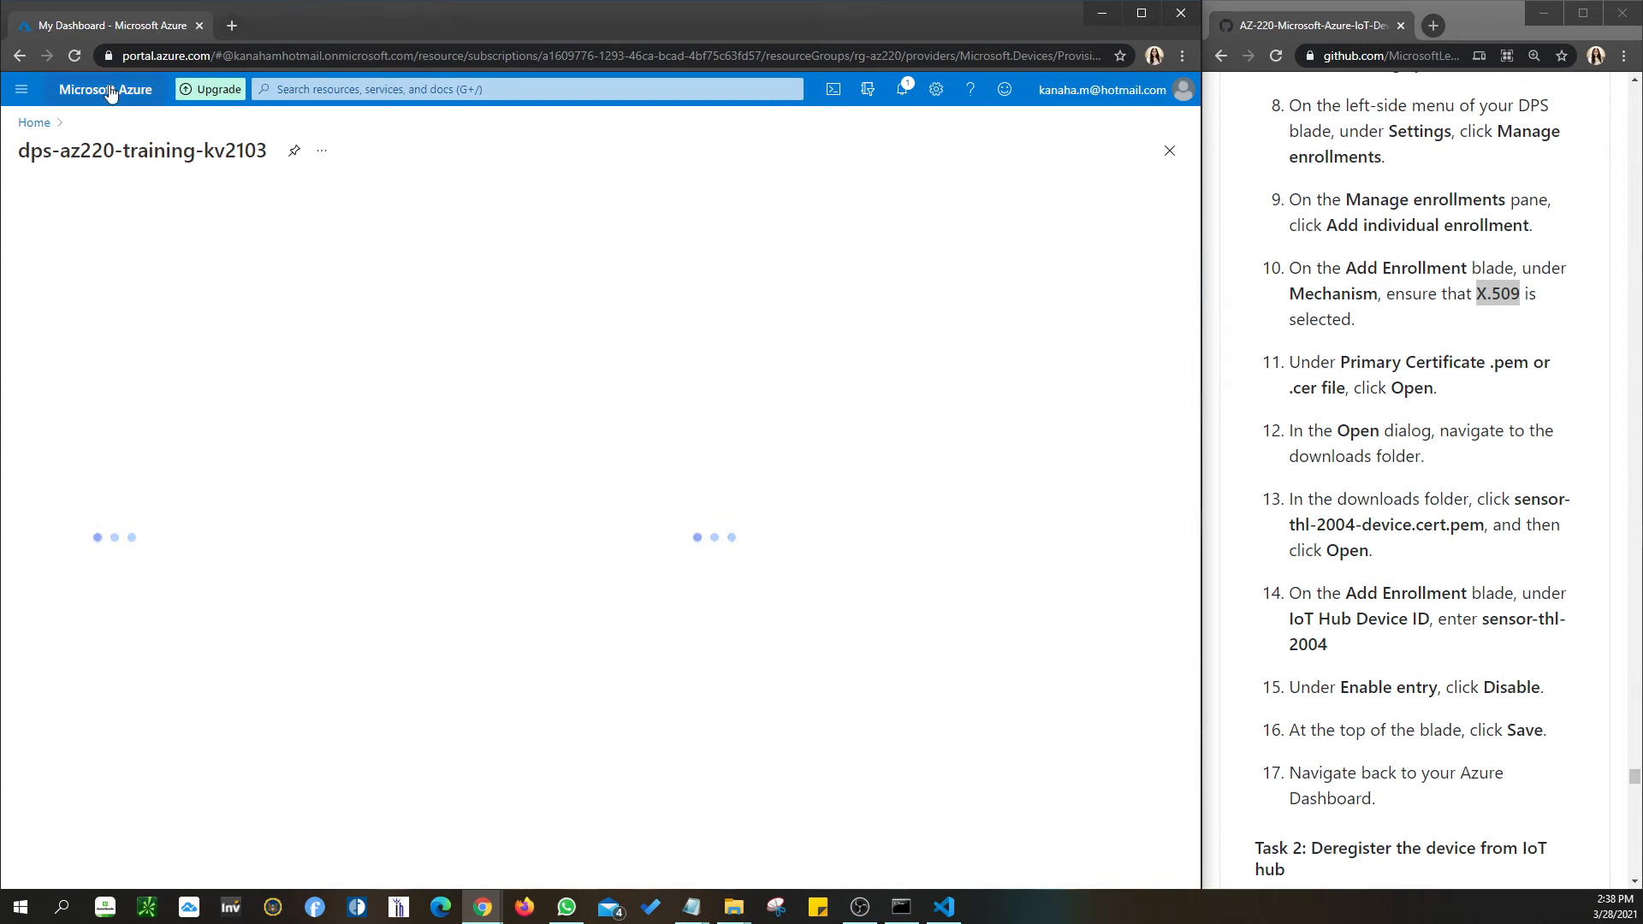
click(75, 56)
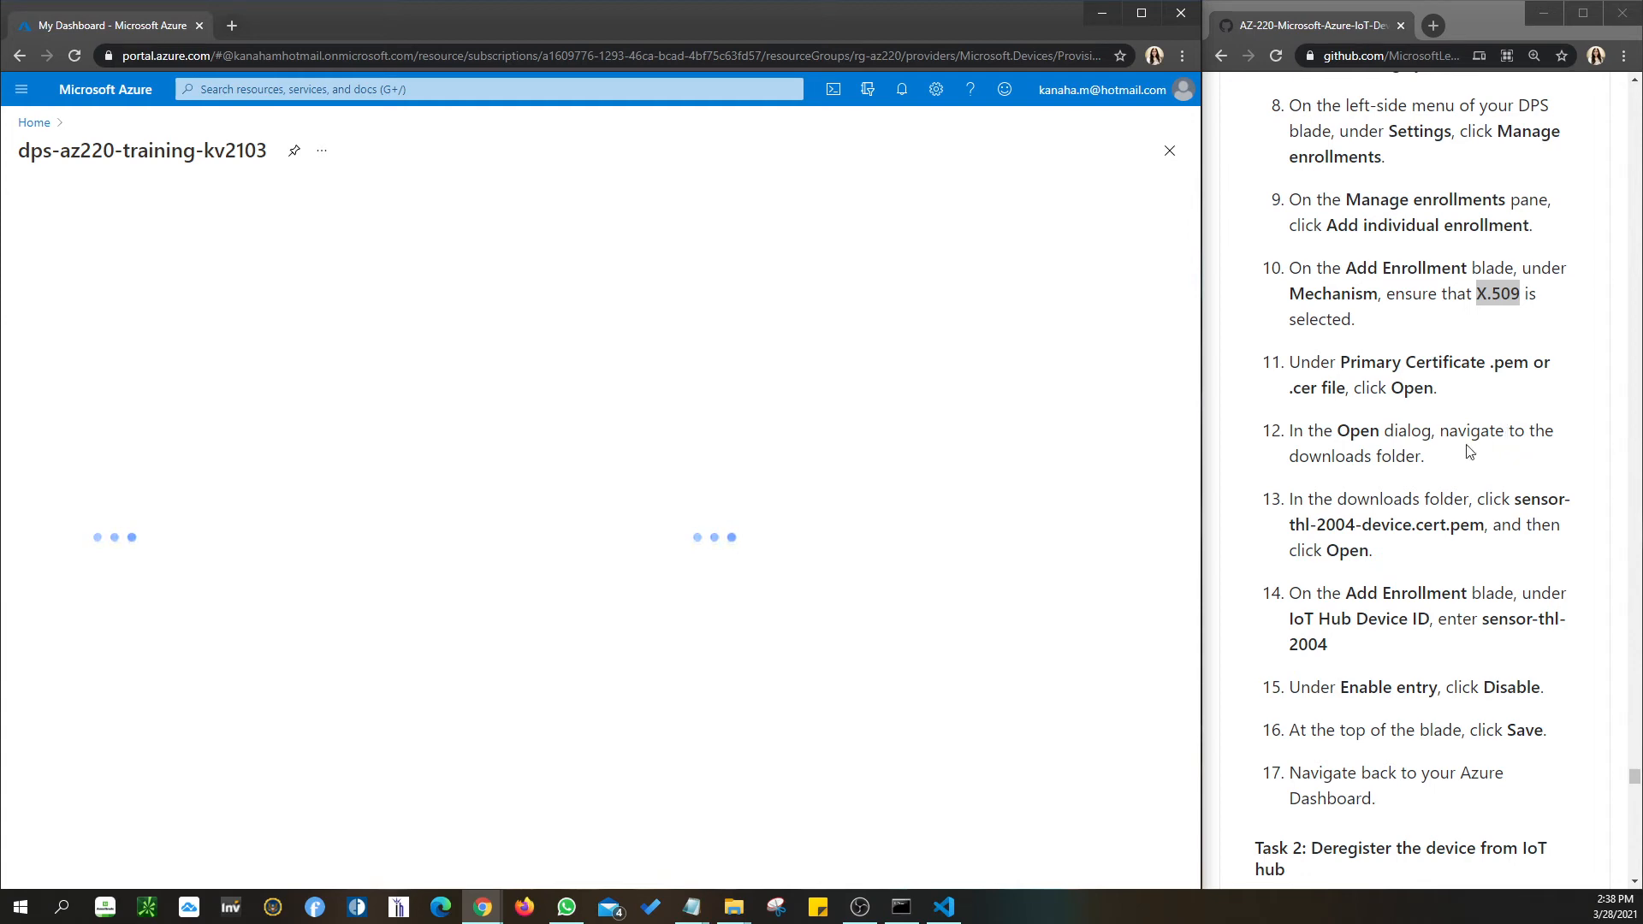
click(1386, 360)
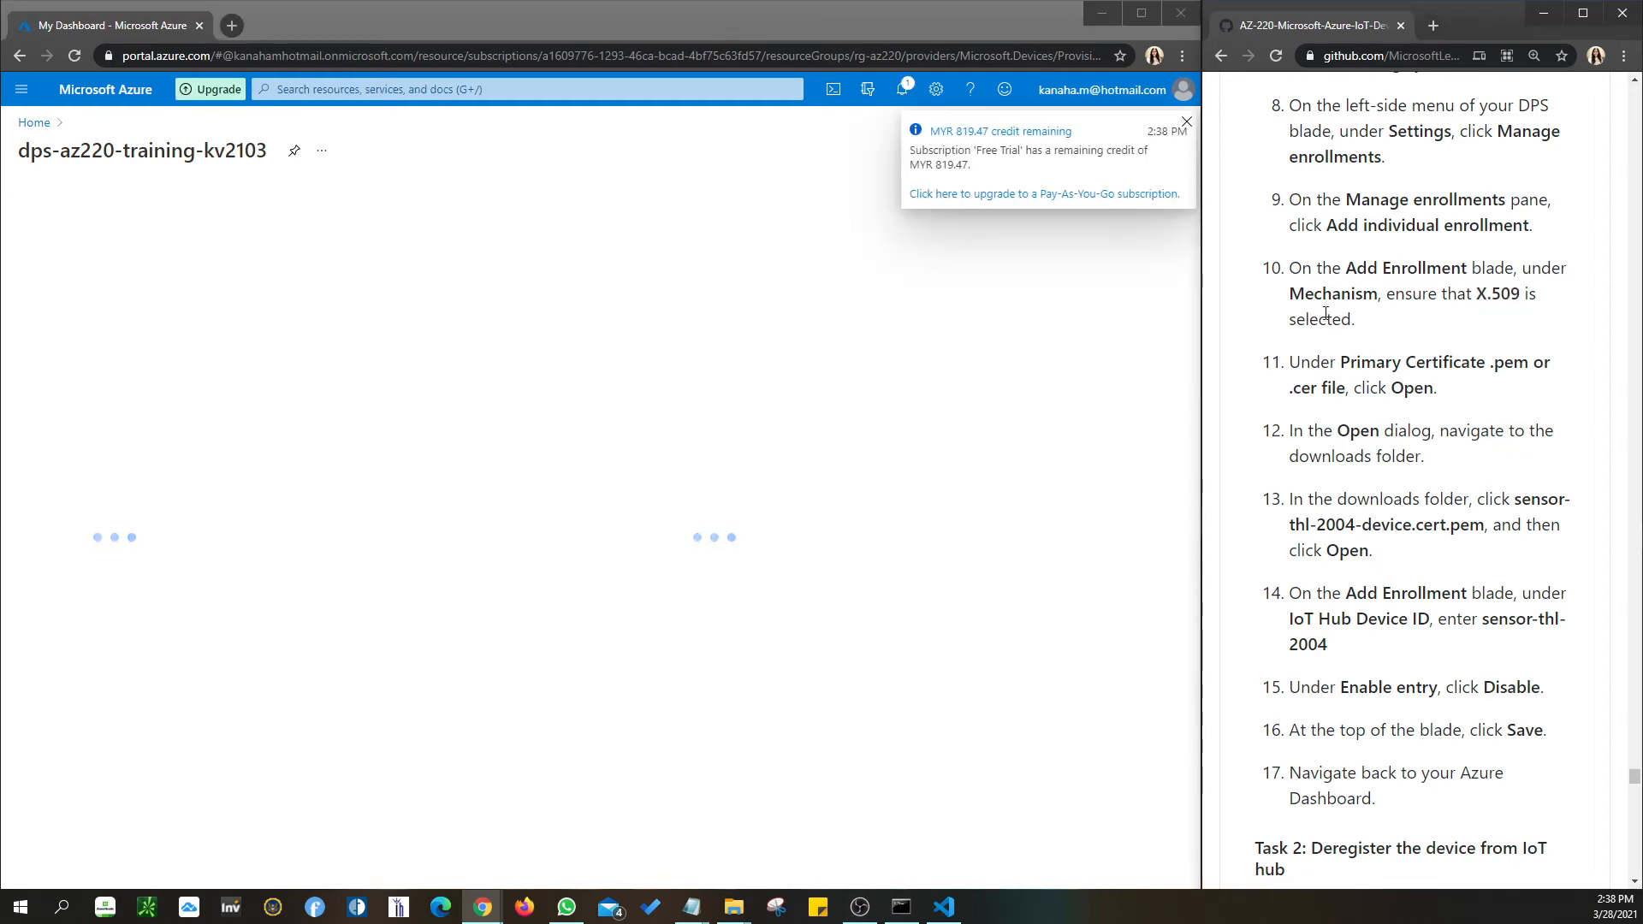
click(1186, 125)
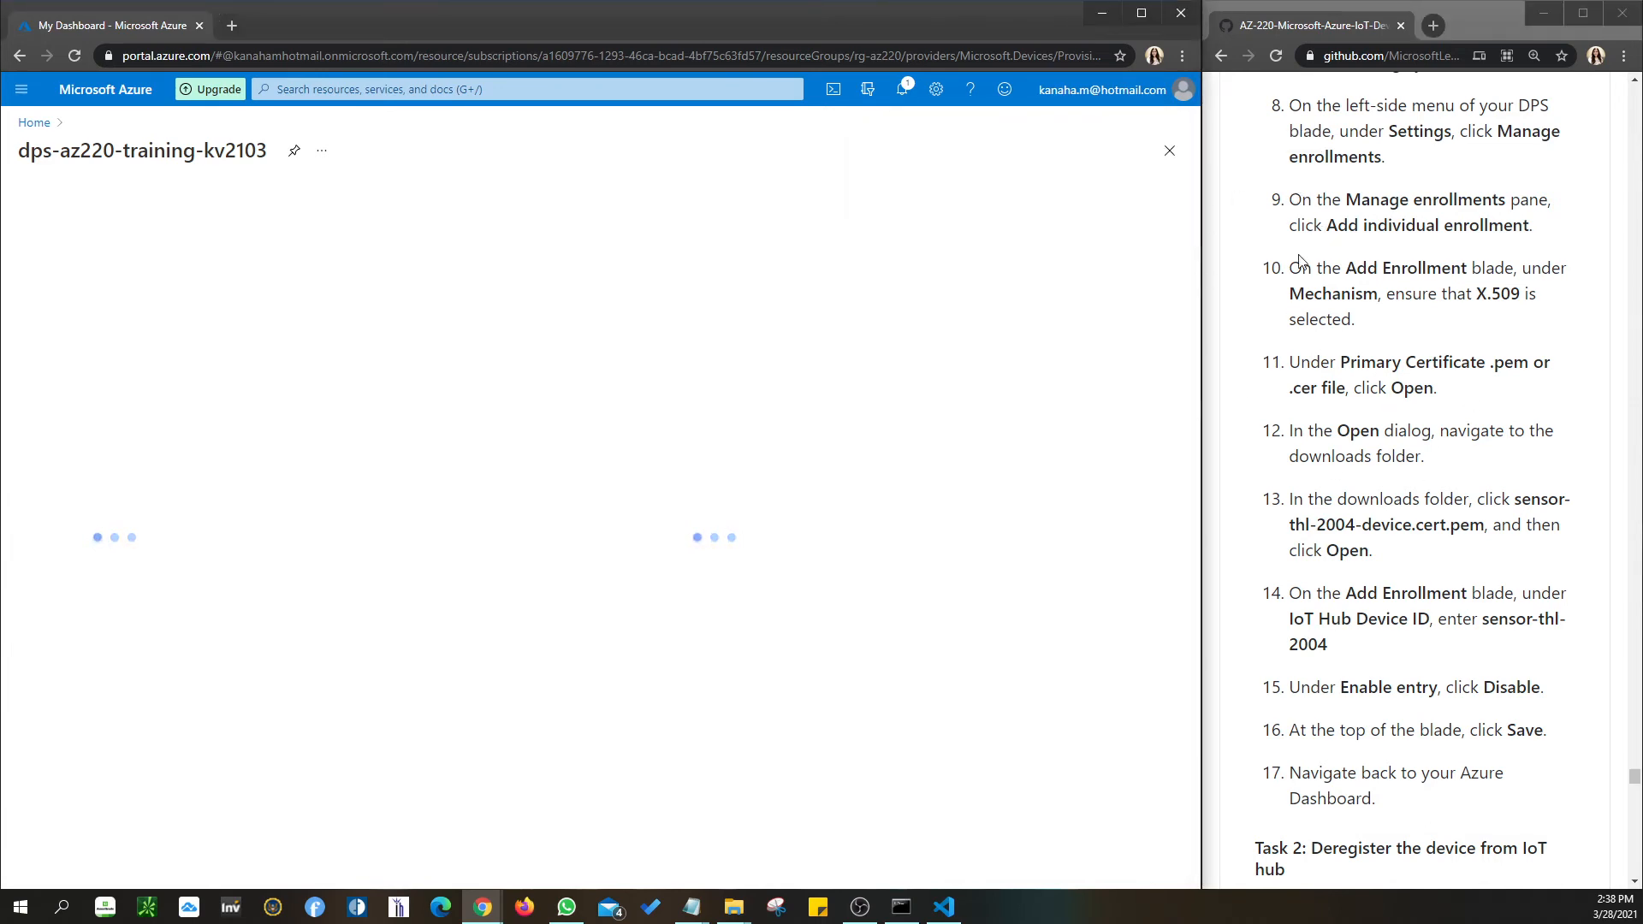
Review guide steps 9 to 11 and highlight X.509 and Primary Certificate .pem or .cer file in the instructions.
scroll(1300, 265, up, 1)
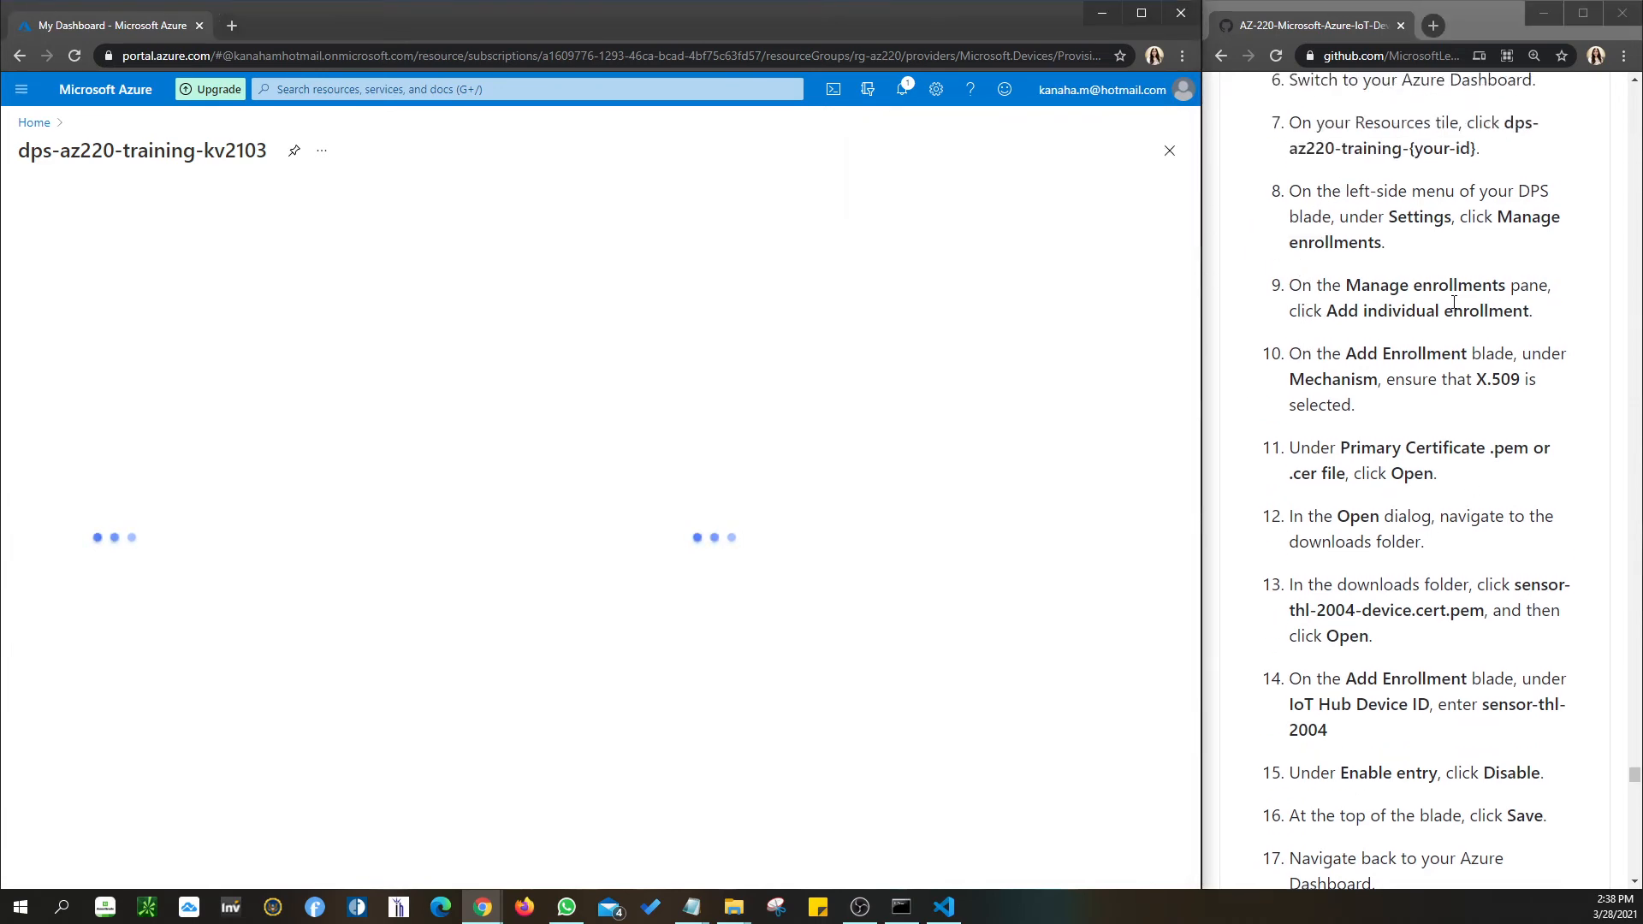
scroll(1417, 575, down, 1)
scroll(1417, 575, up, 1)
drag(1478, 380, 1519, 386)
click(1518, 387)
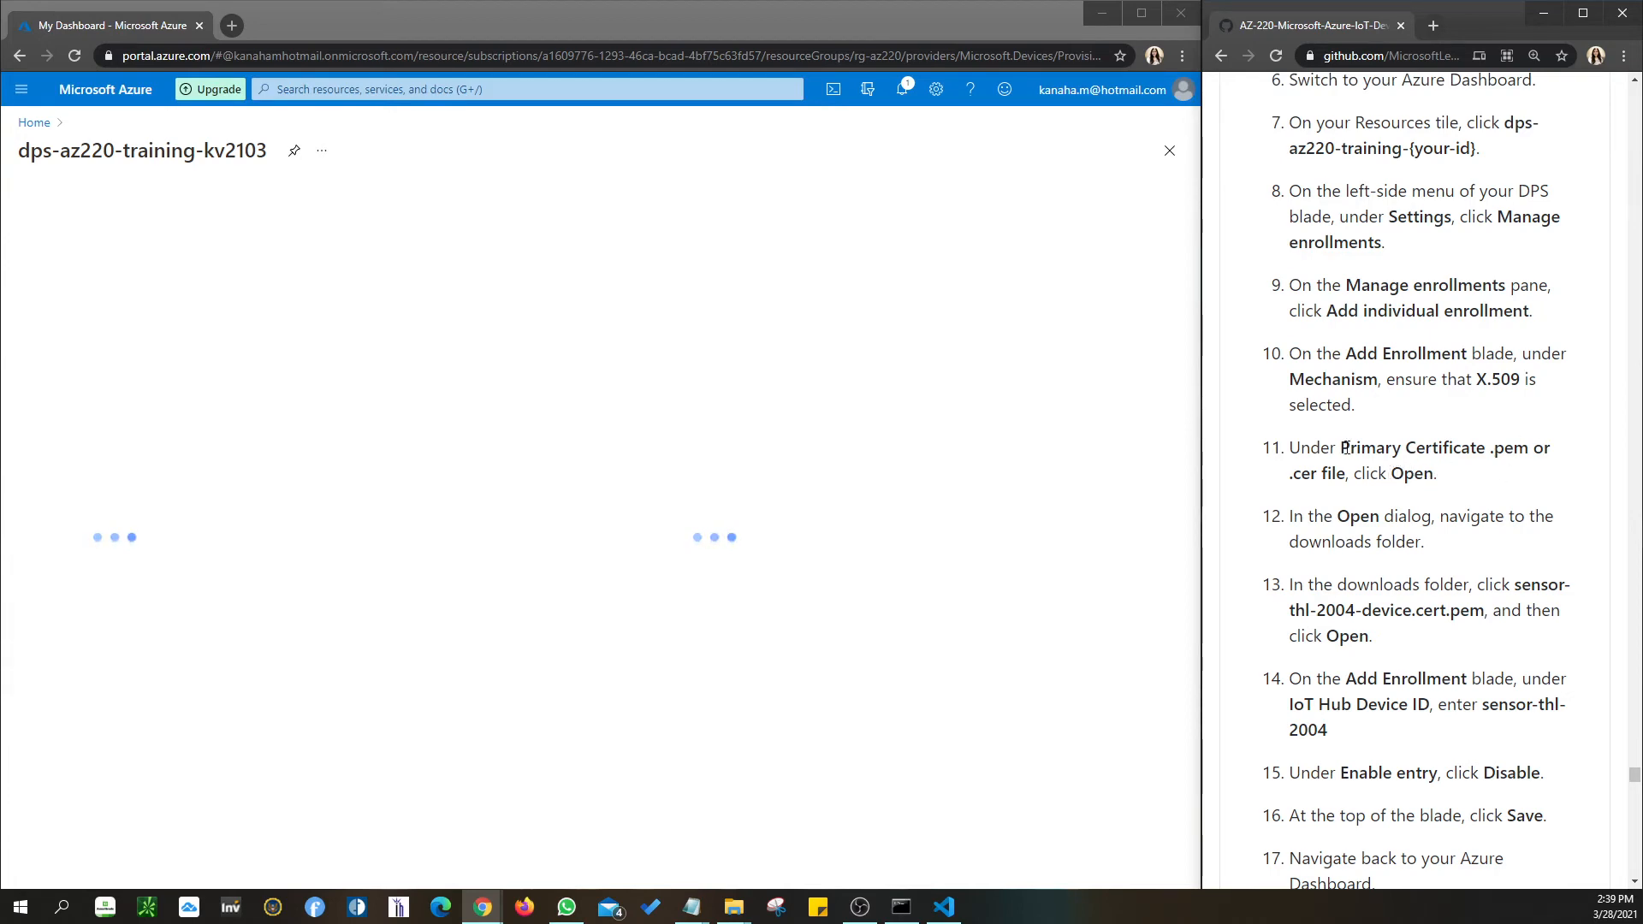
drag(1341, 447, 1345, 472)
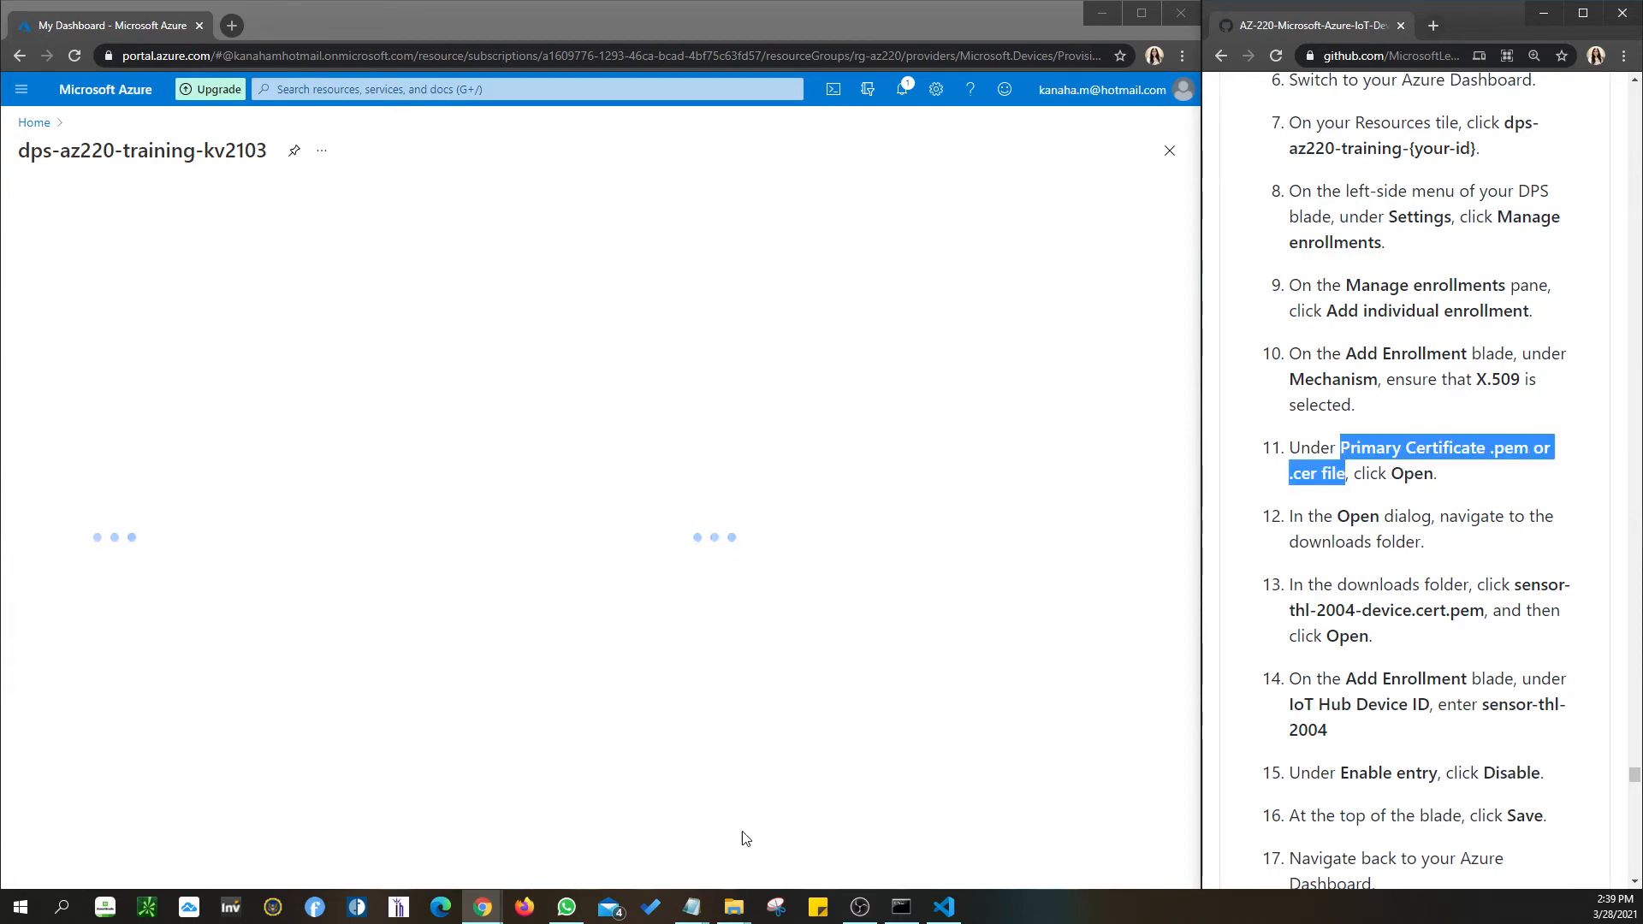
Switch to File Explorer and check the IoT folders in Documents and on the Desktop for the sensor-thl-2004 device certificate.
click(734, 906)
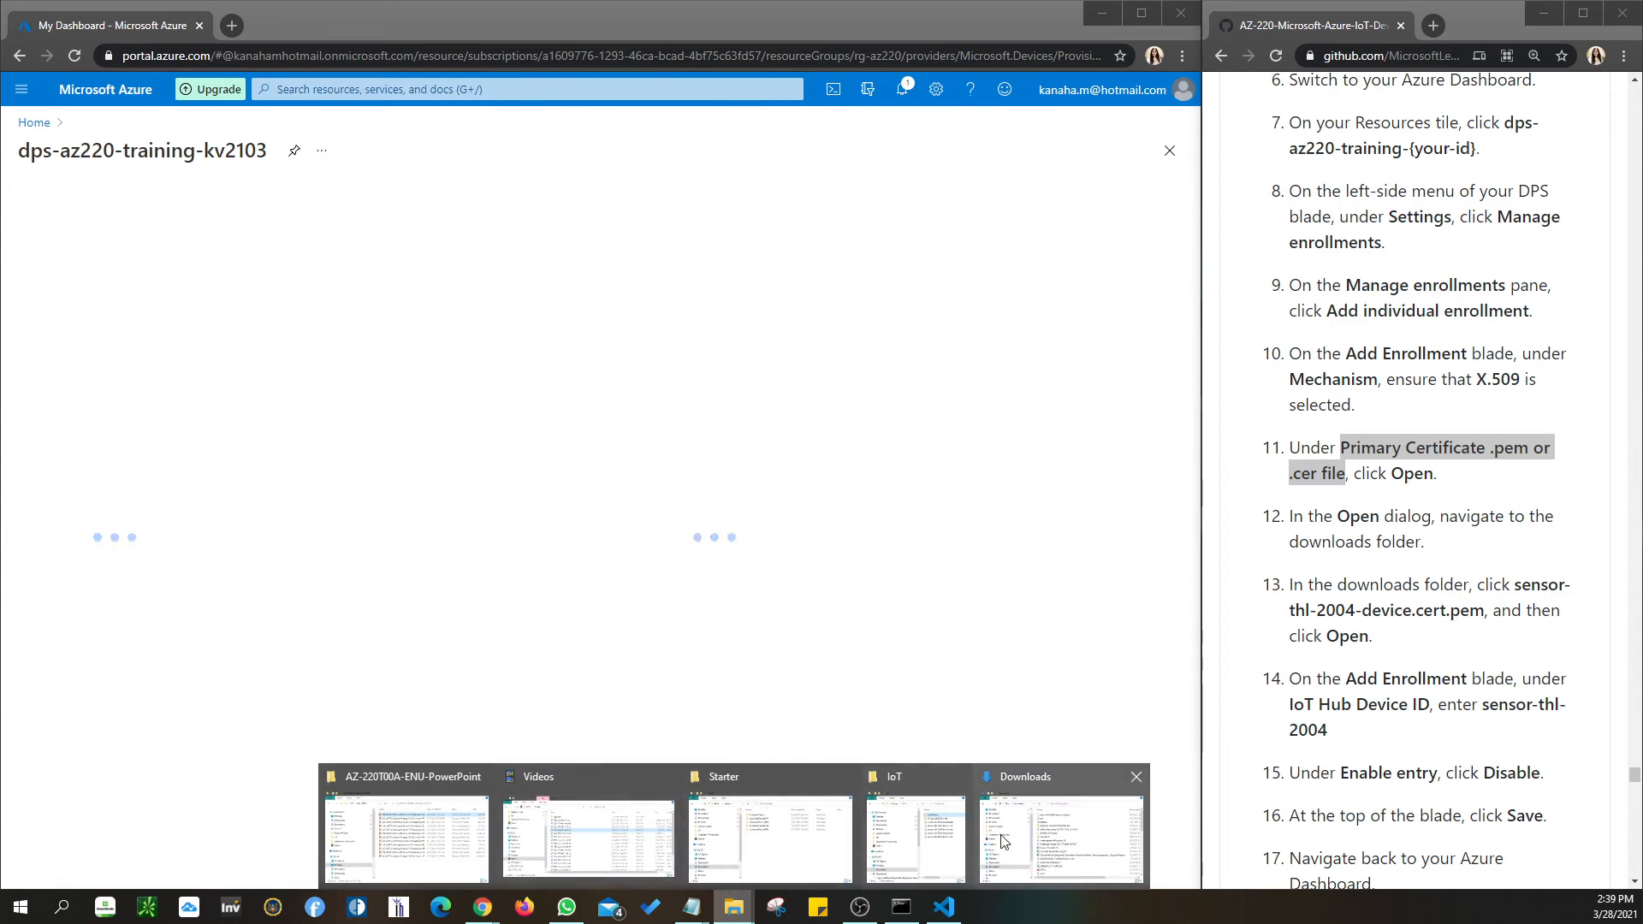
mouse_move(911, 841)
mouse_move(834, 842)
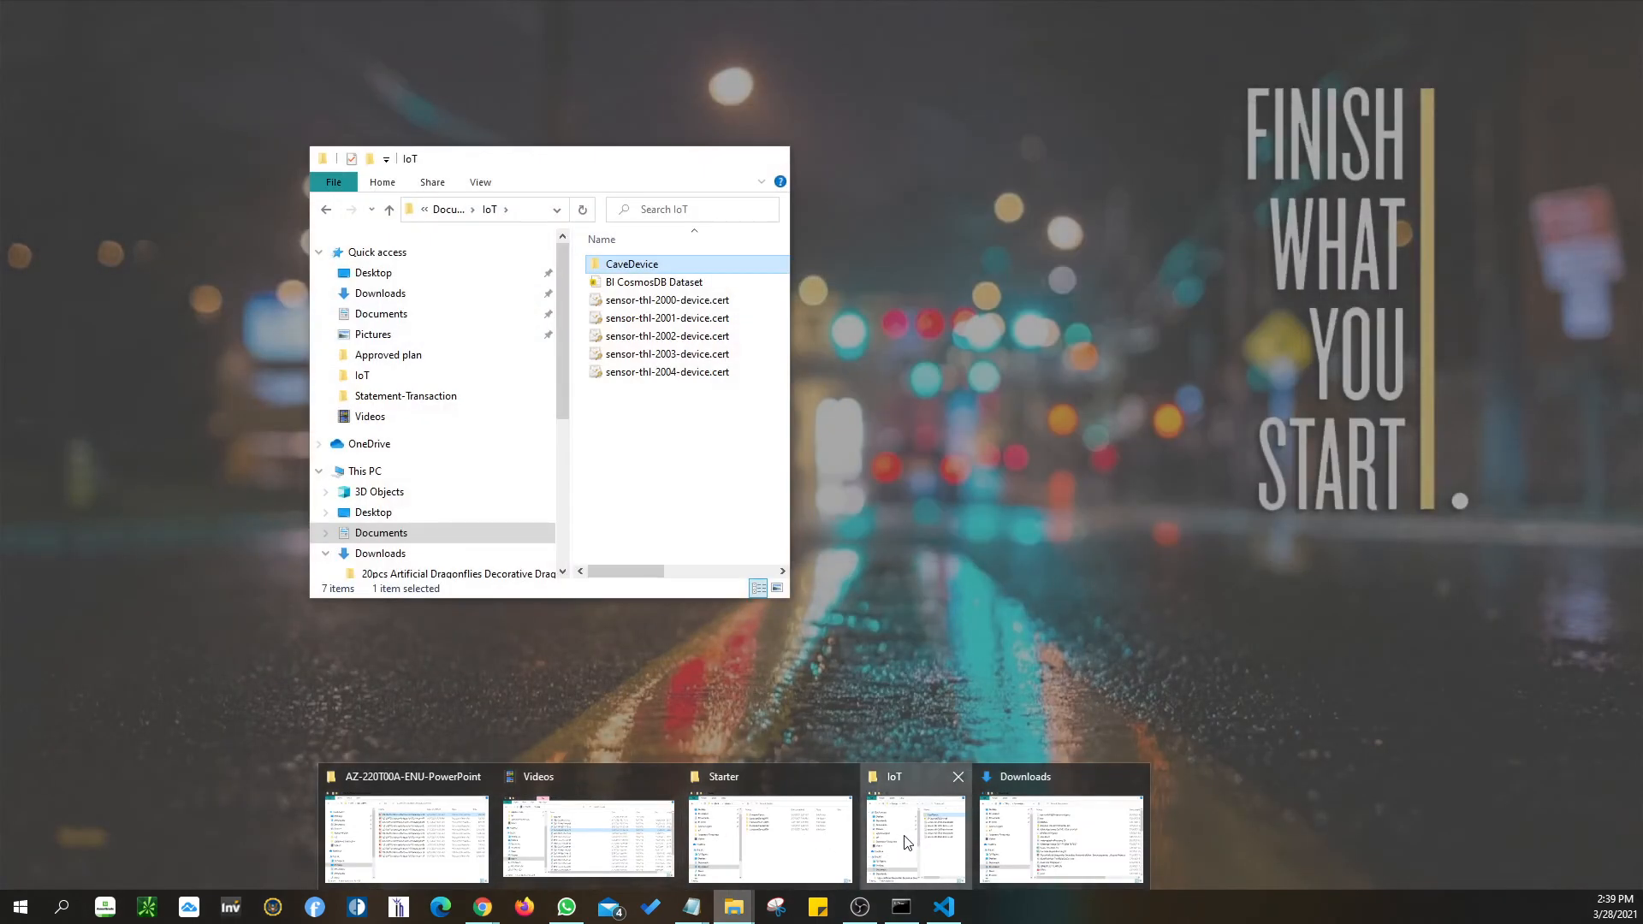
click(903, 837)
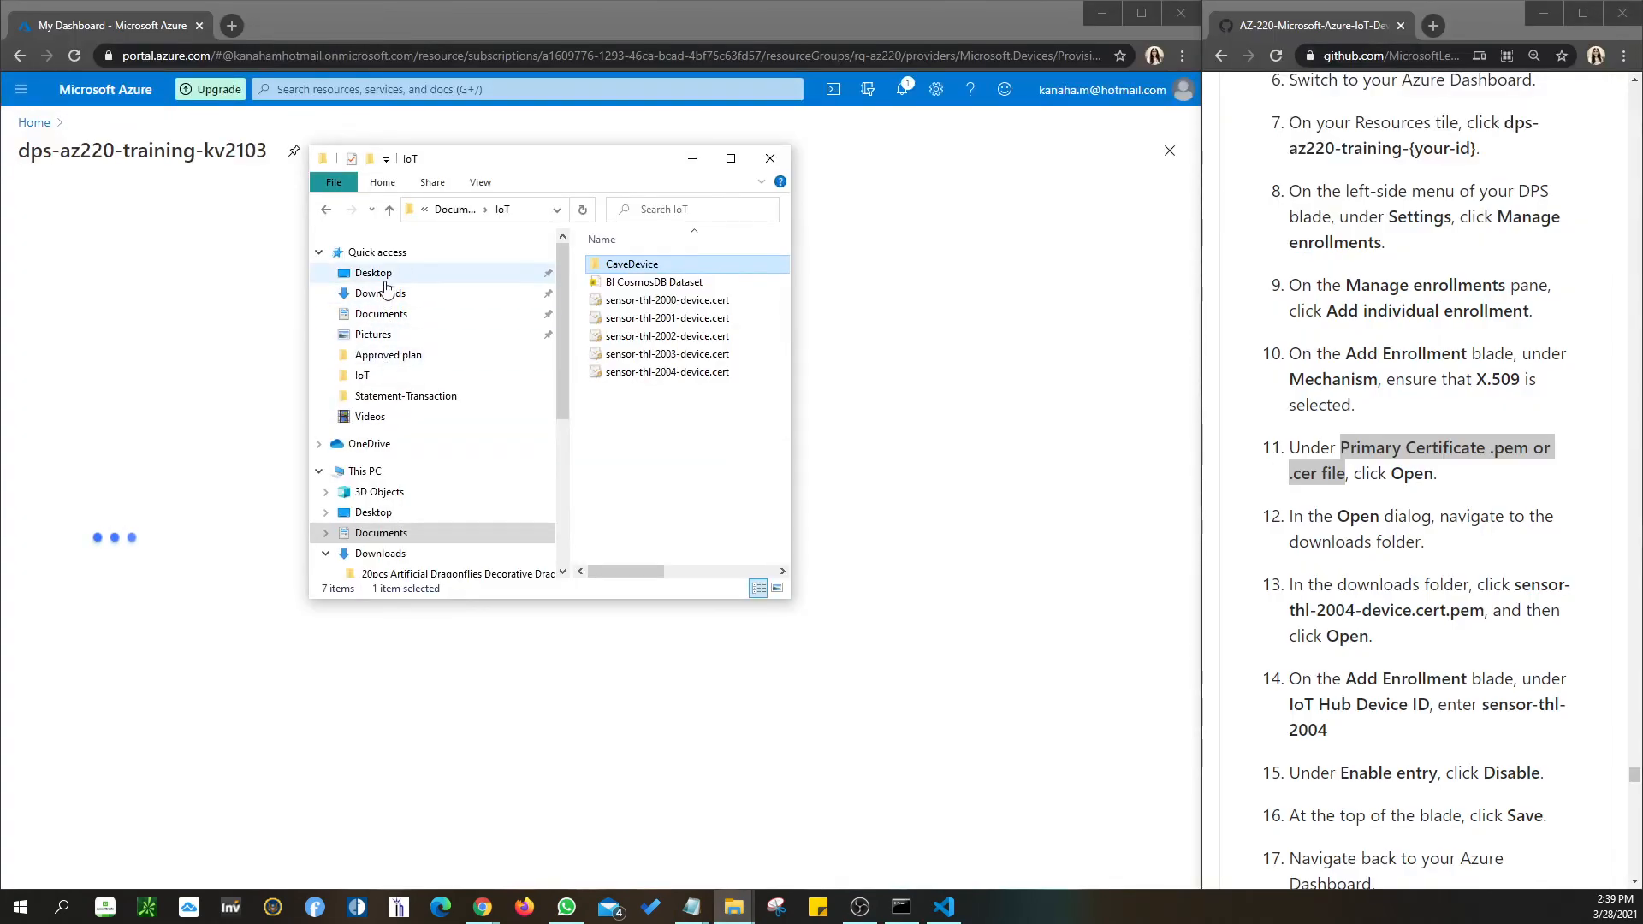
click(455, 210)
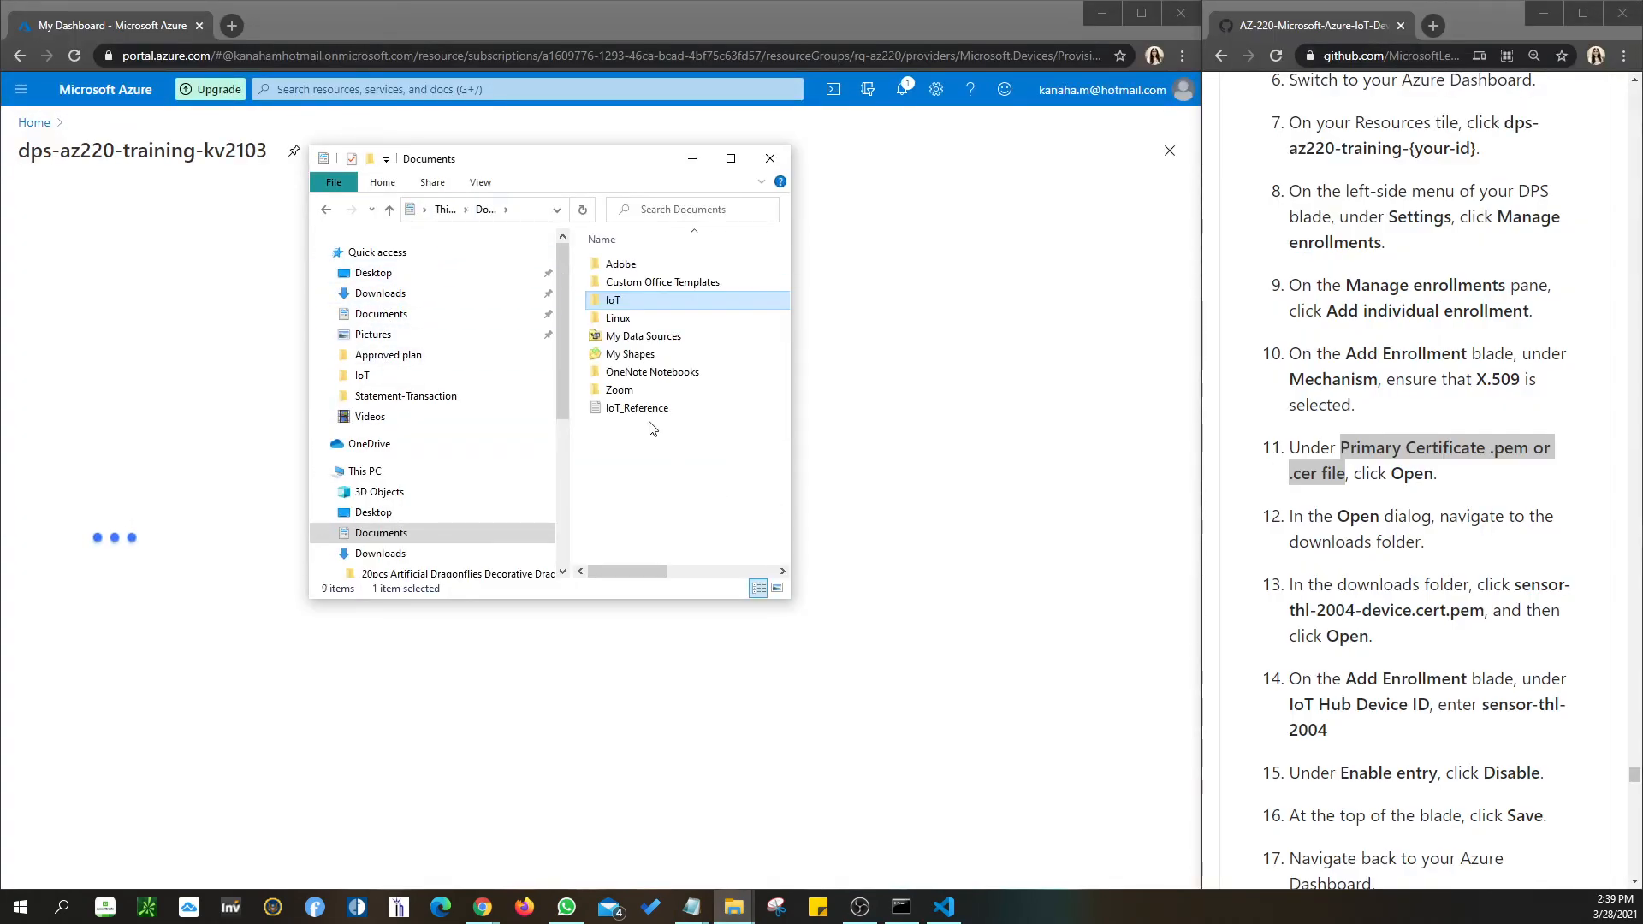
click(376, 375)
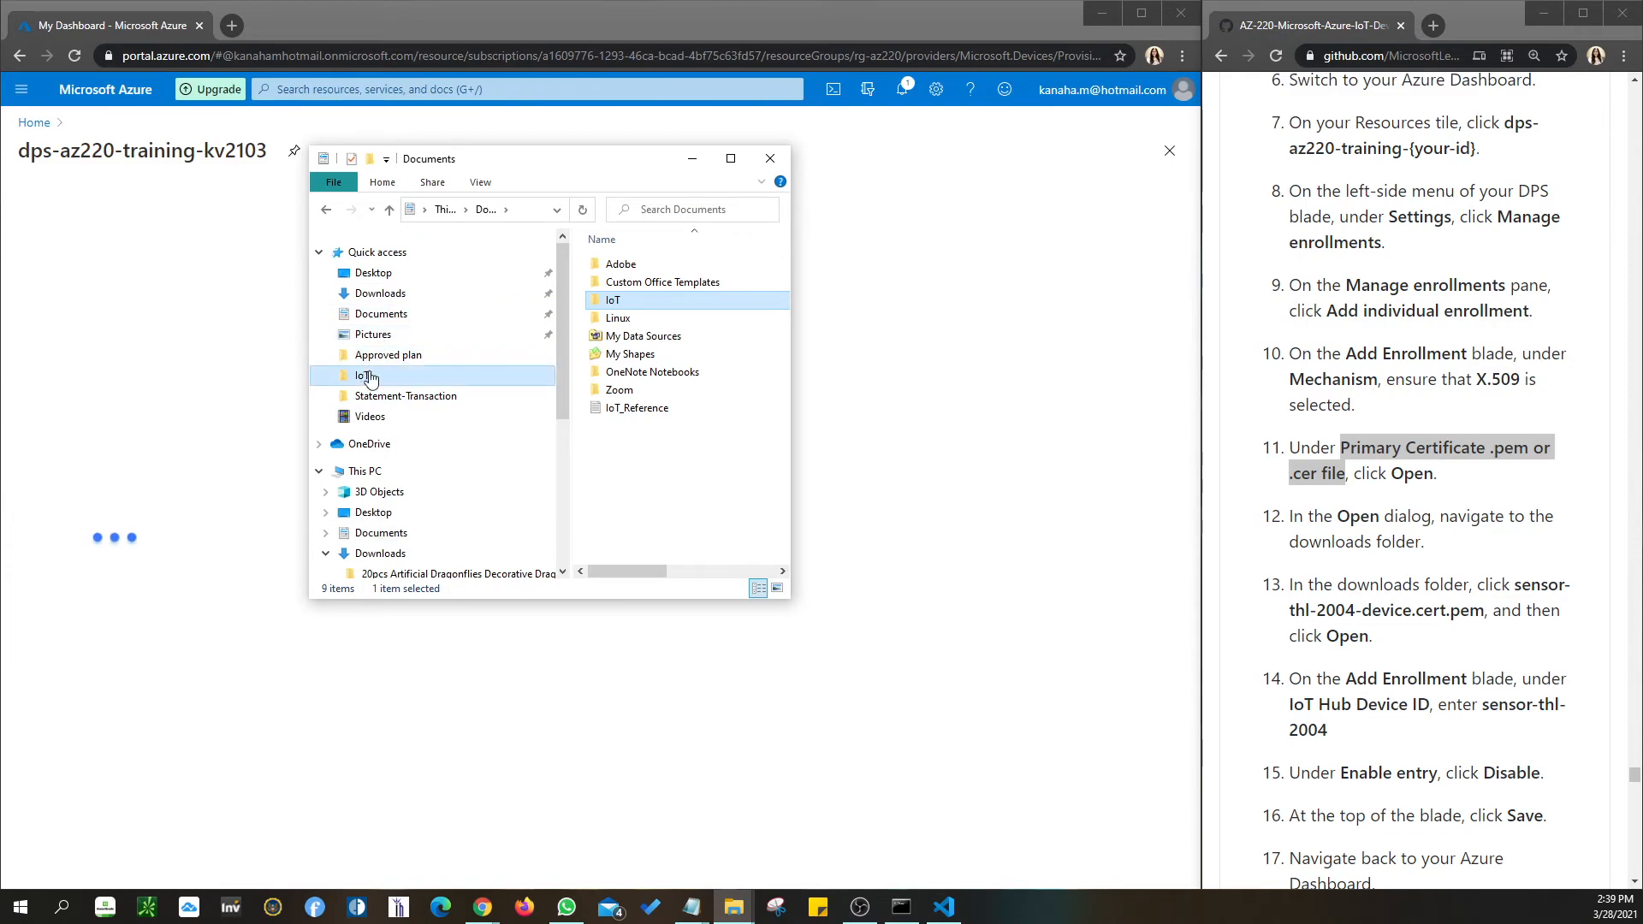
drag(795, 605, 929, 787)
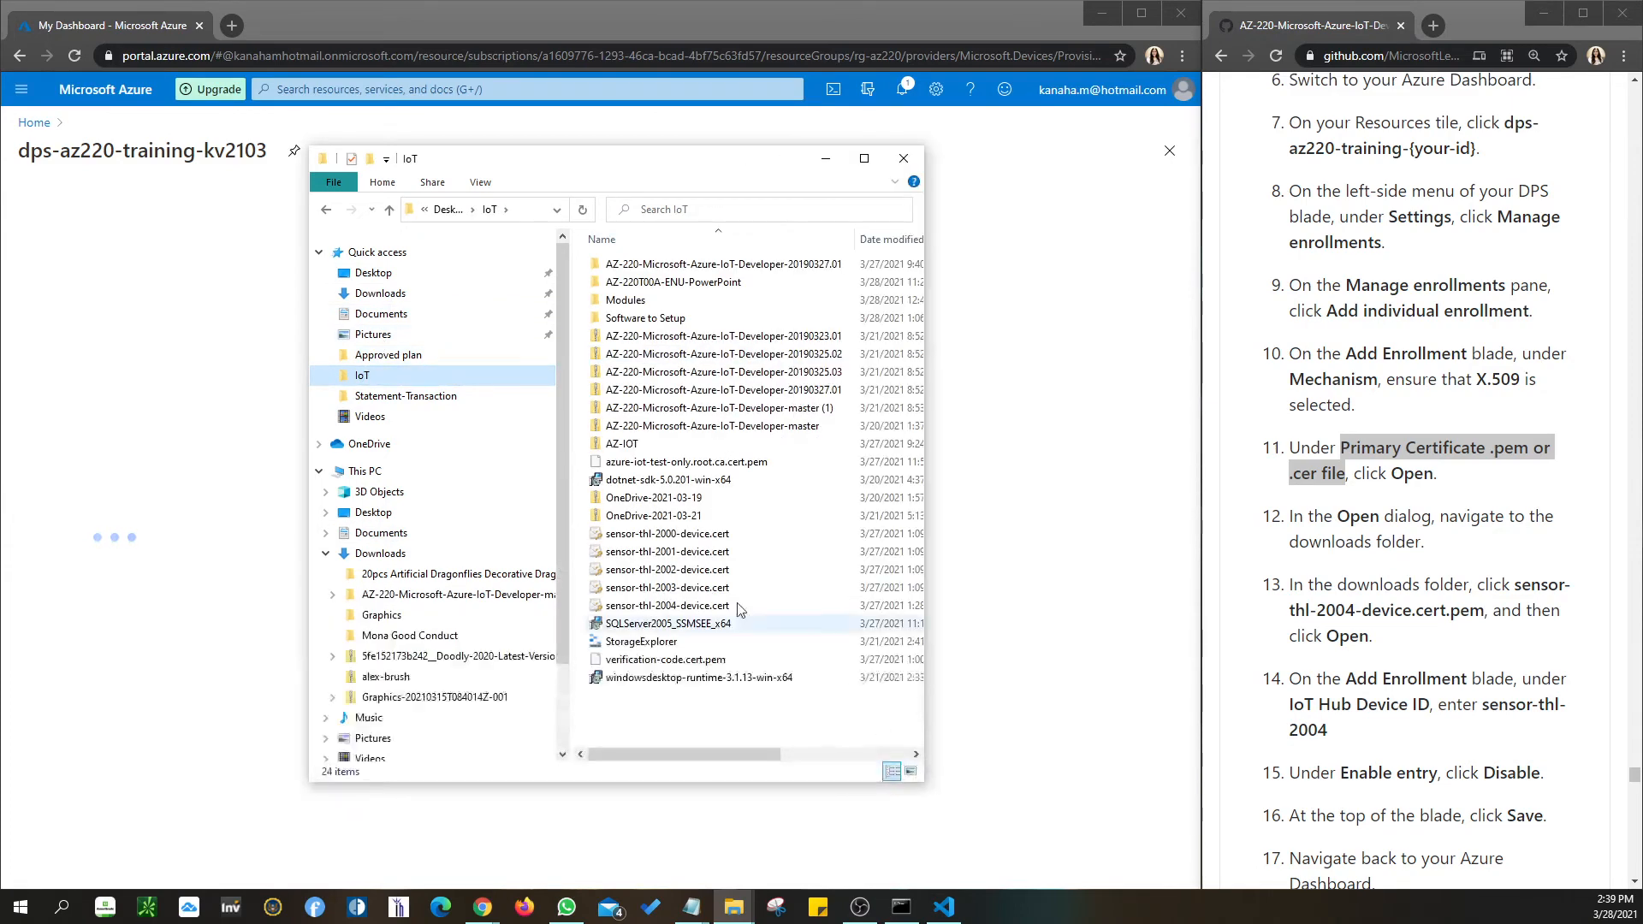
click(826, 159)
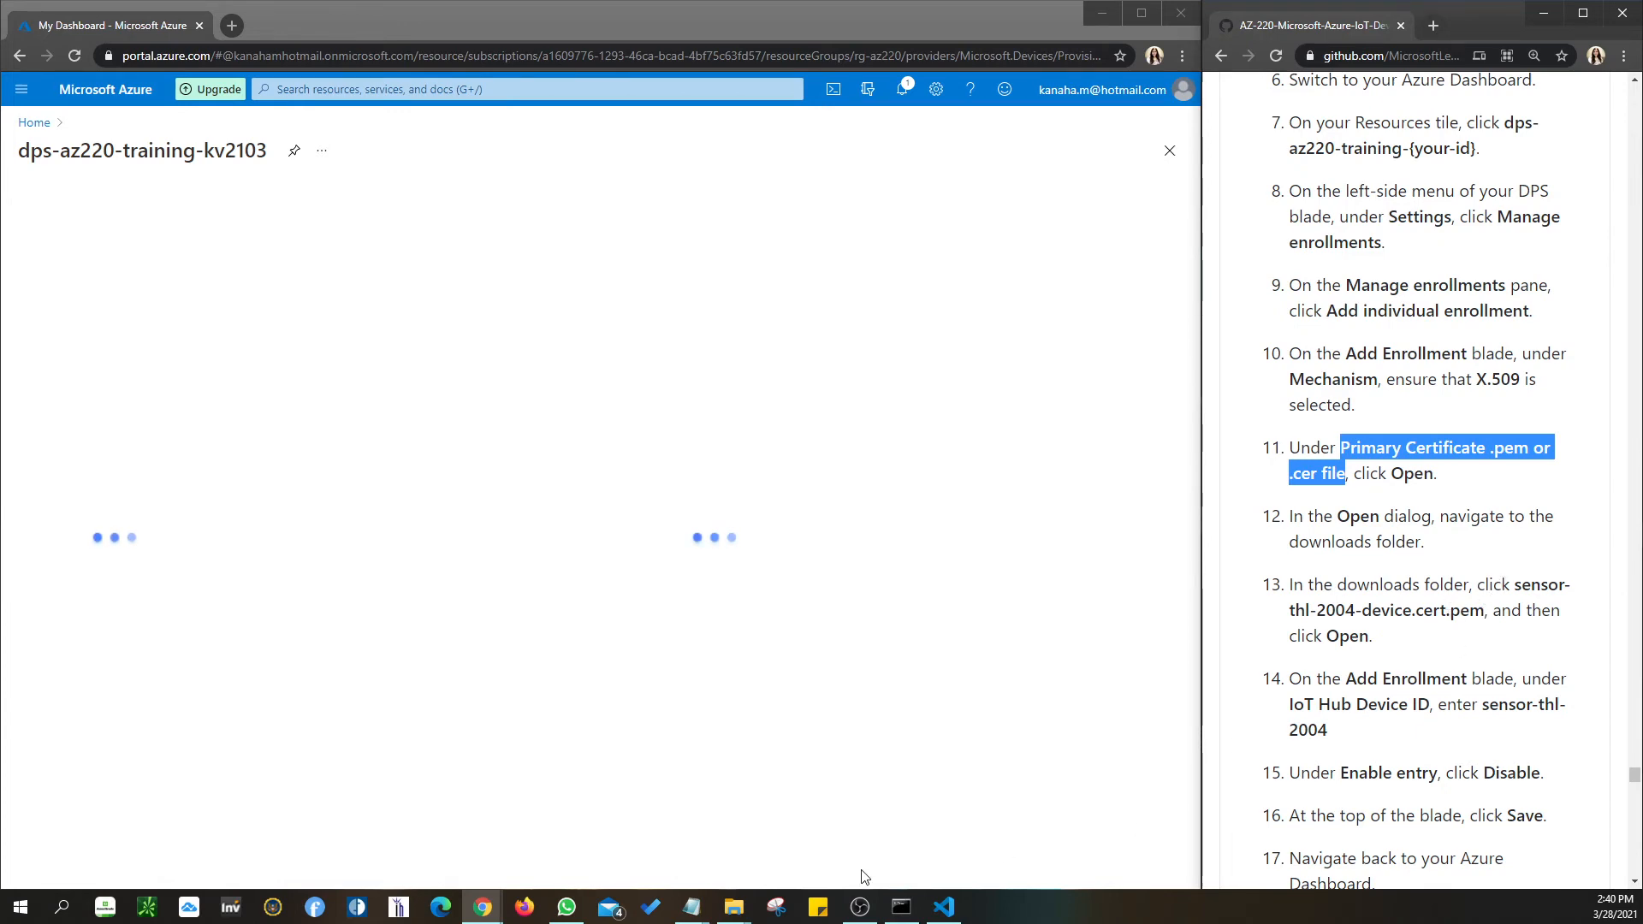
Find sensor-thl-2004-device.cert.pem in the Downloads folder in File Explorer and copy the file.
click(734, 906)
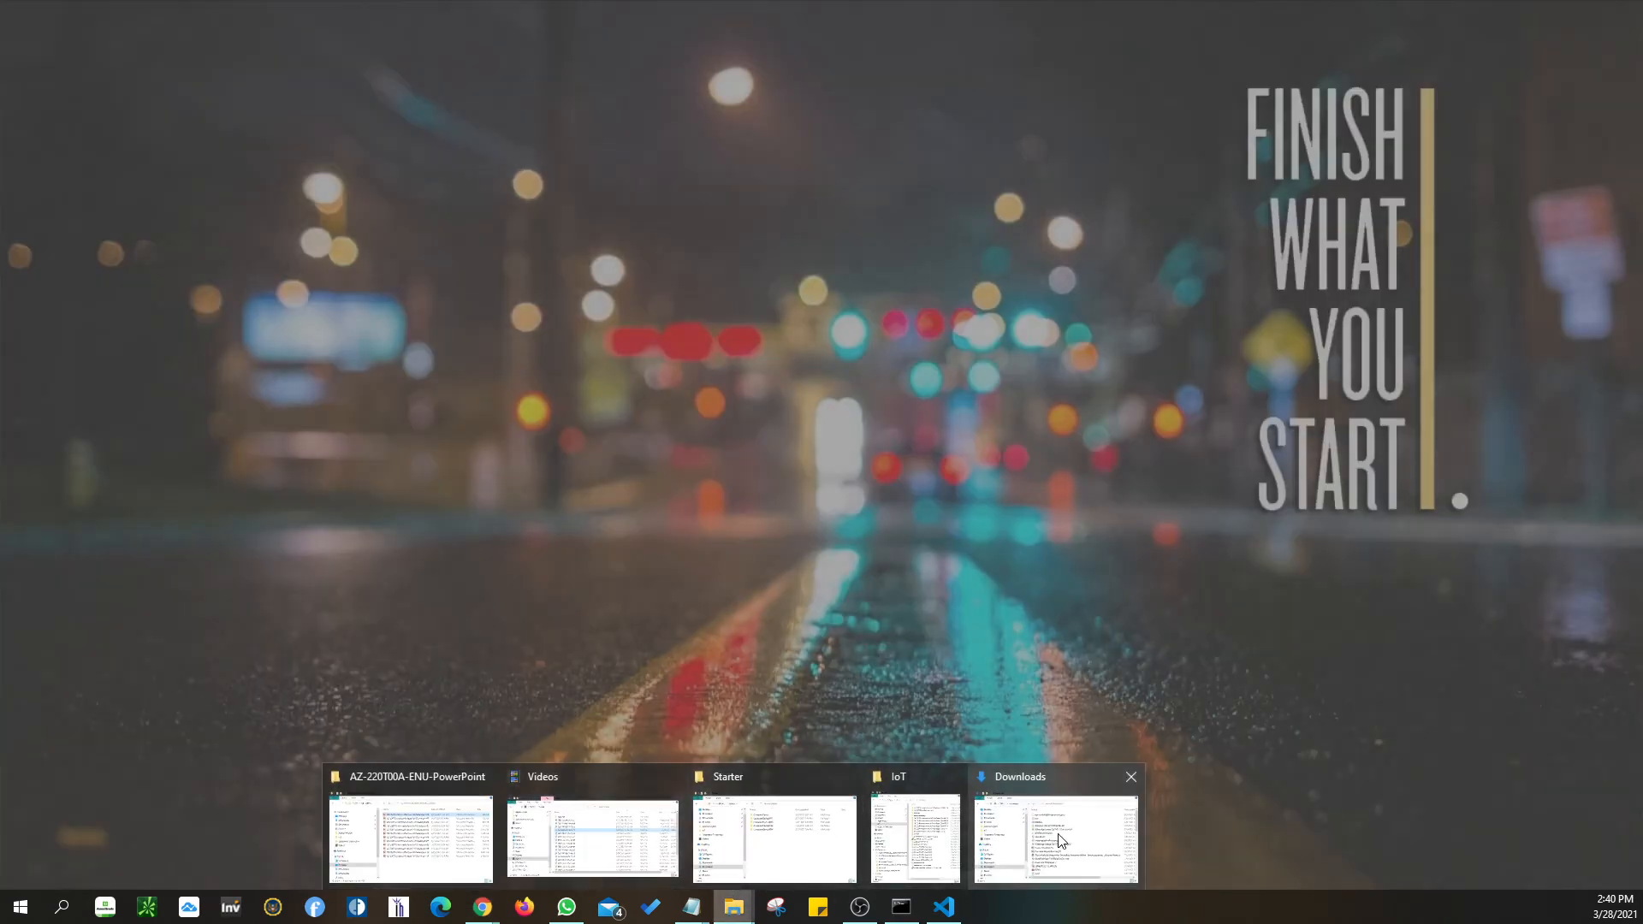
mouse_move(815, 853)
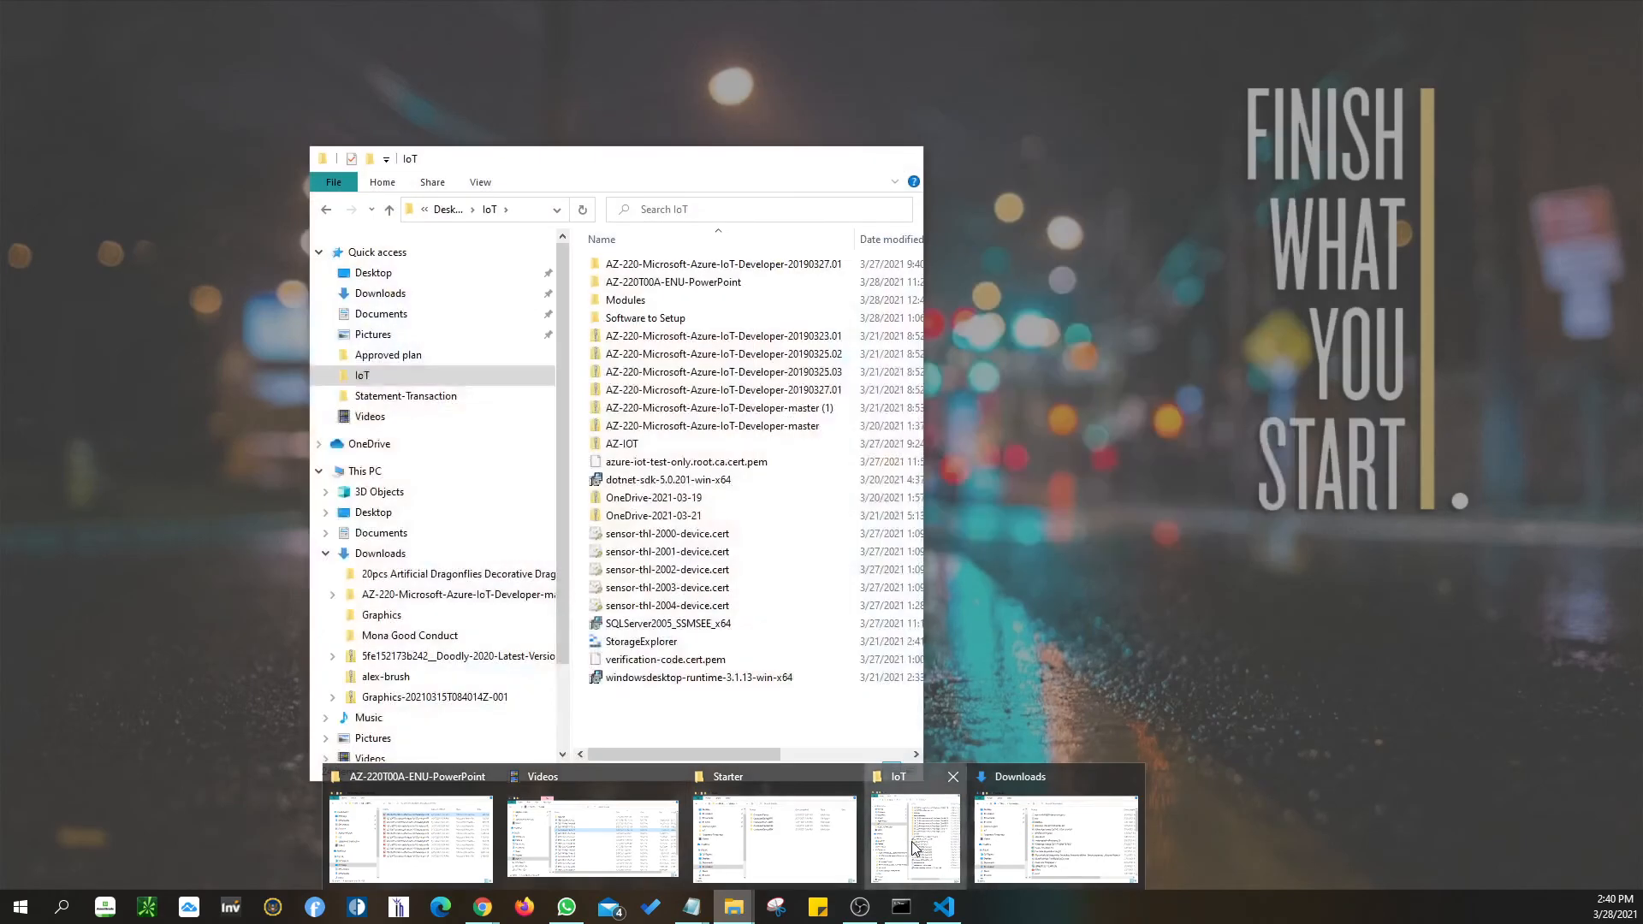
click(915, 837)
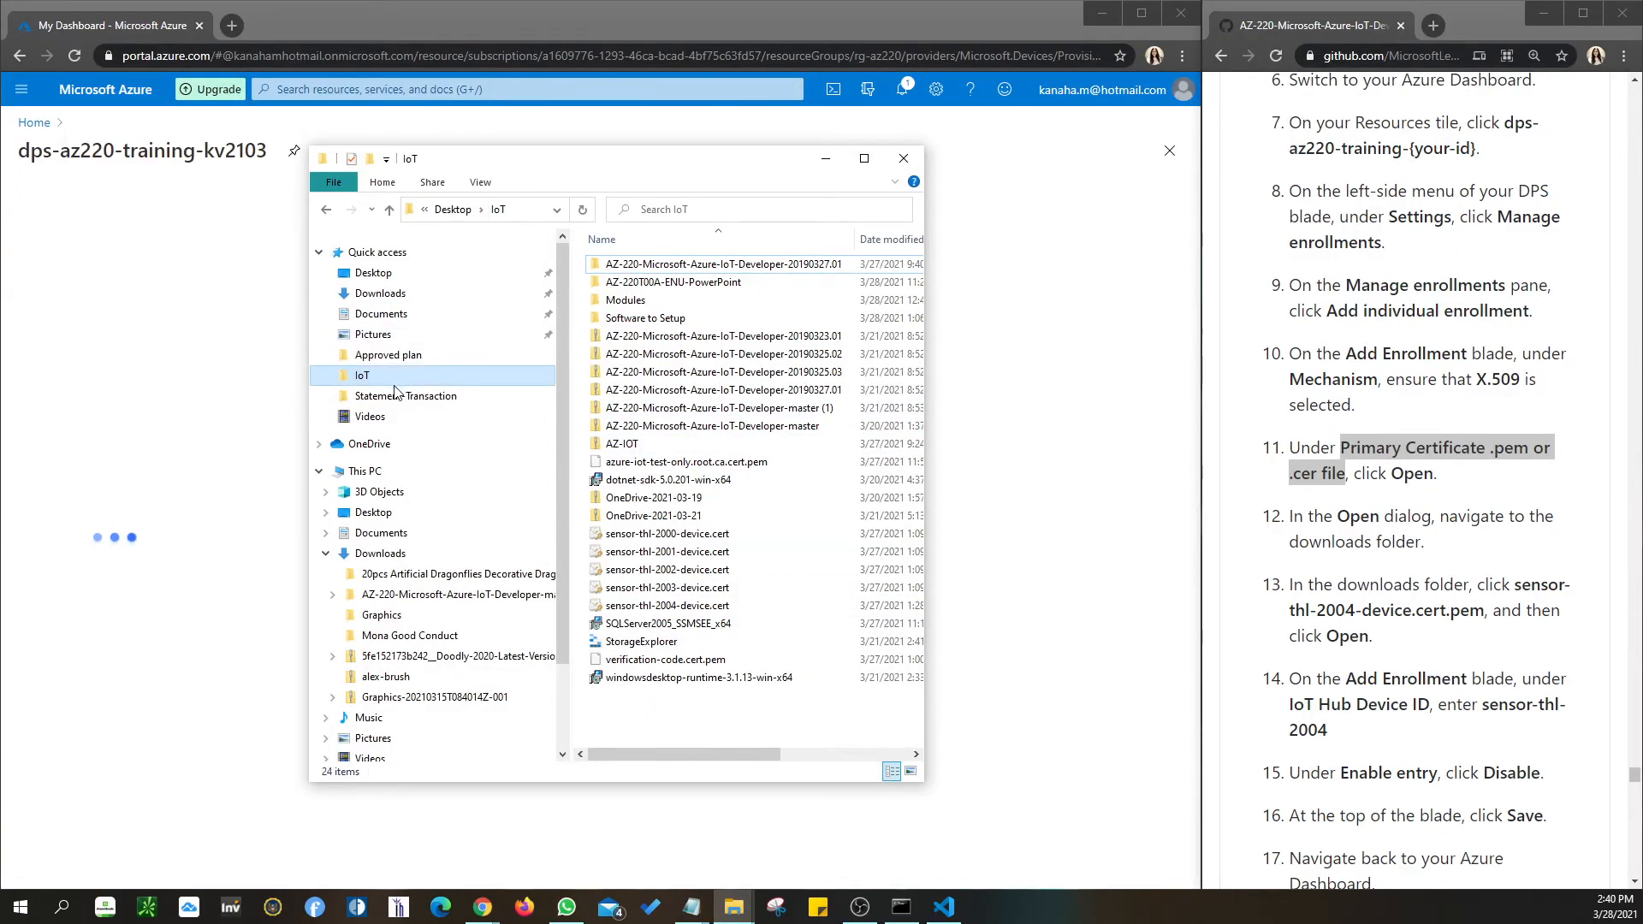
click(449, 599)
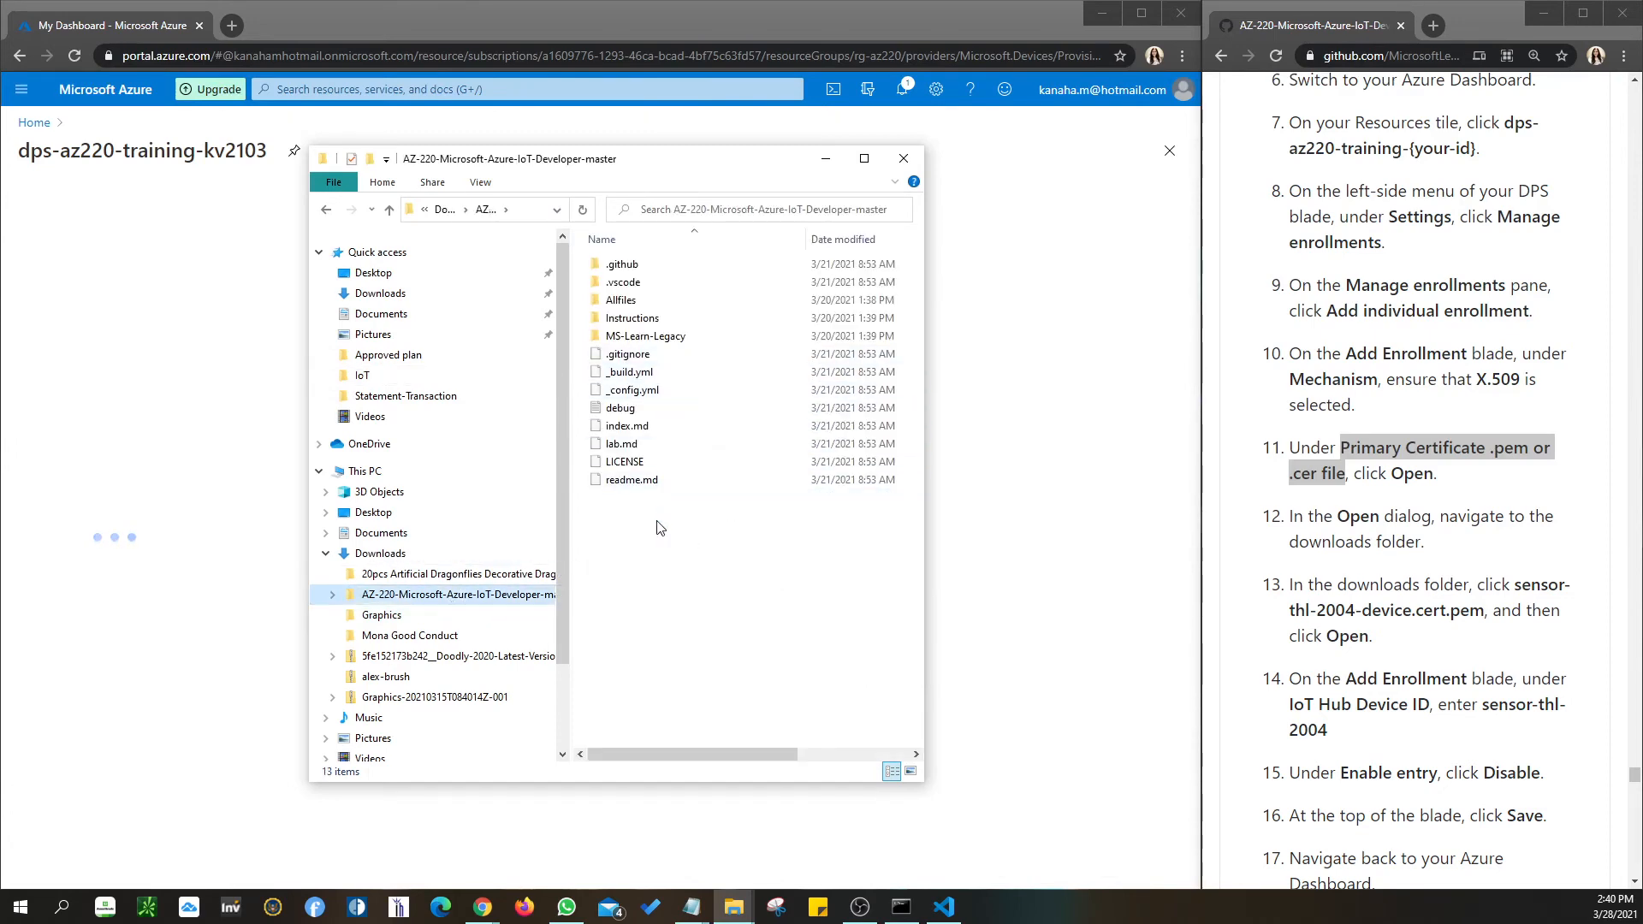
click(444, 209)
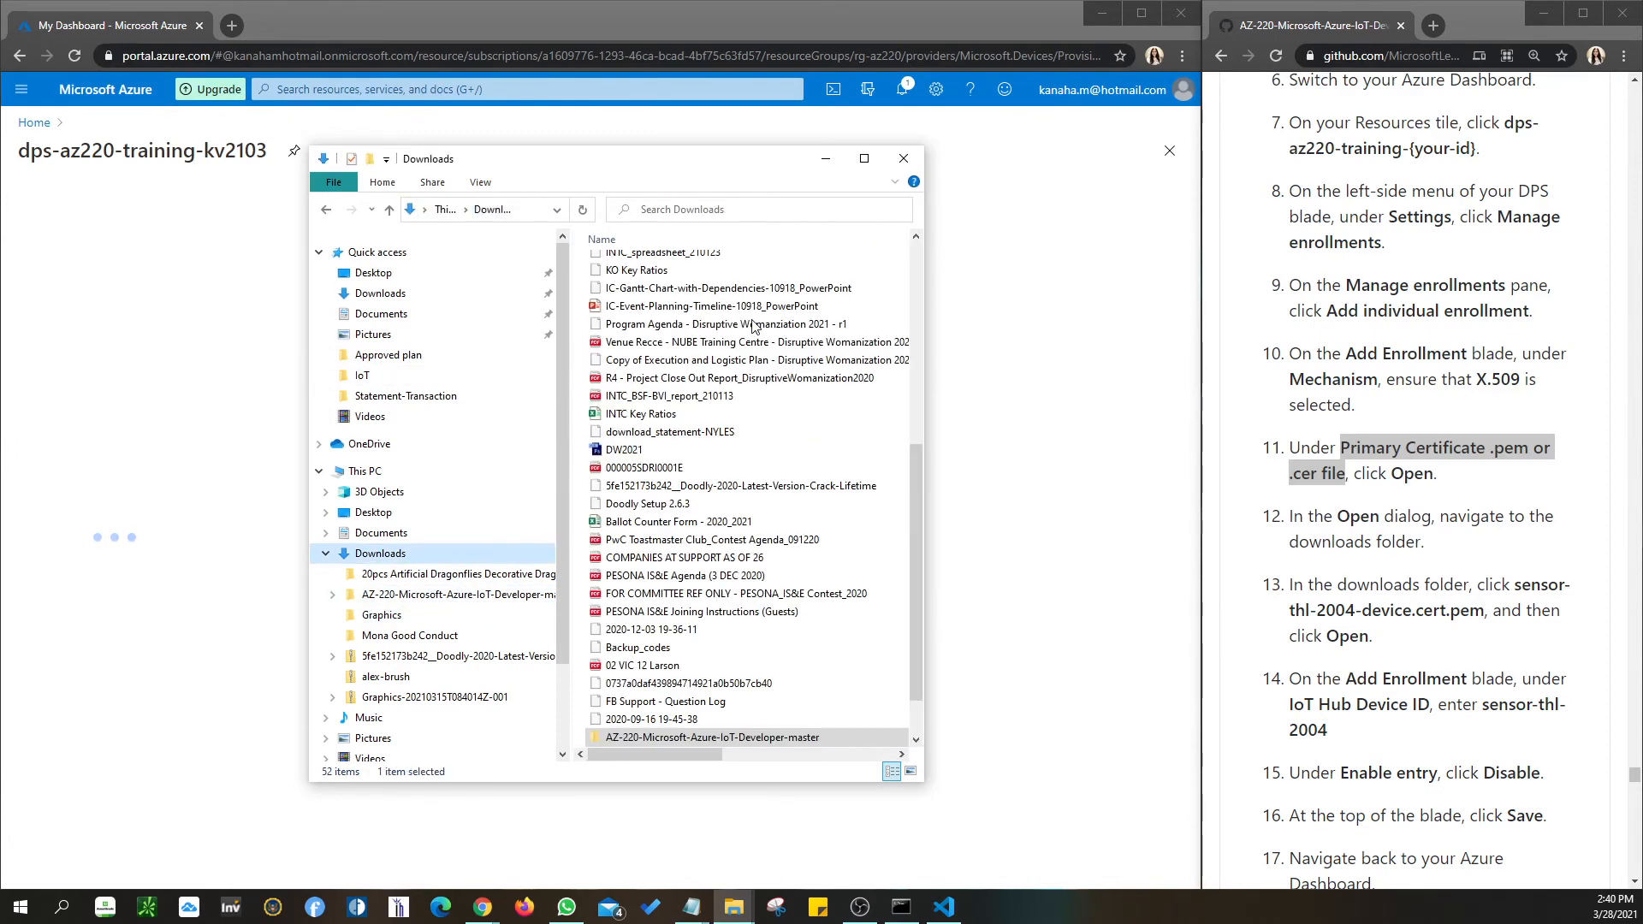
scroll(718, 416, up, 7)
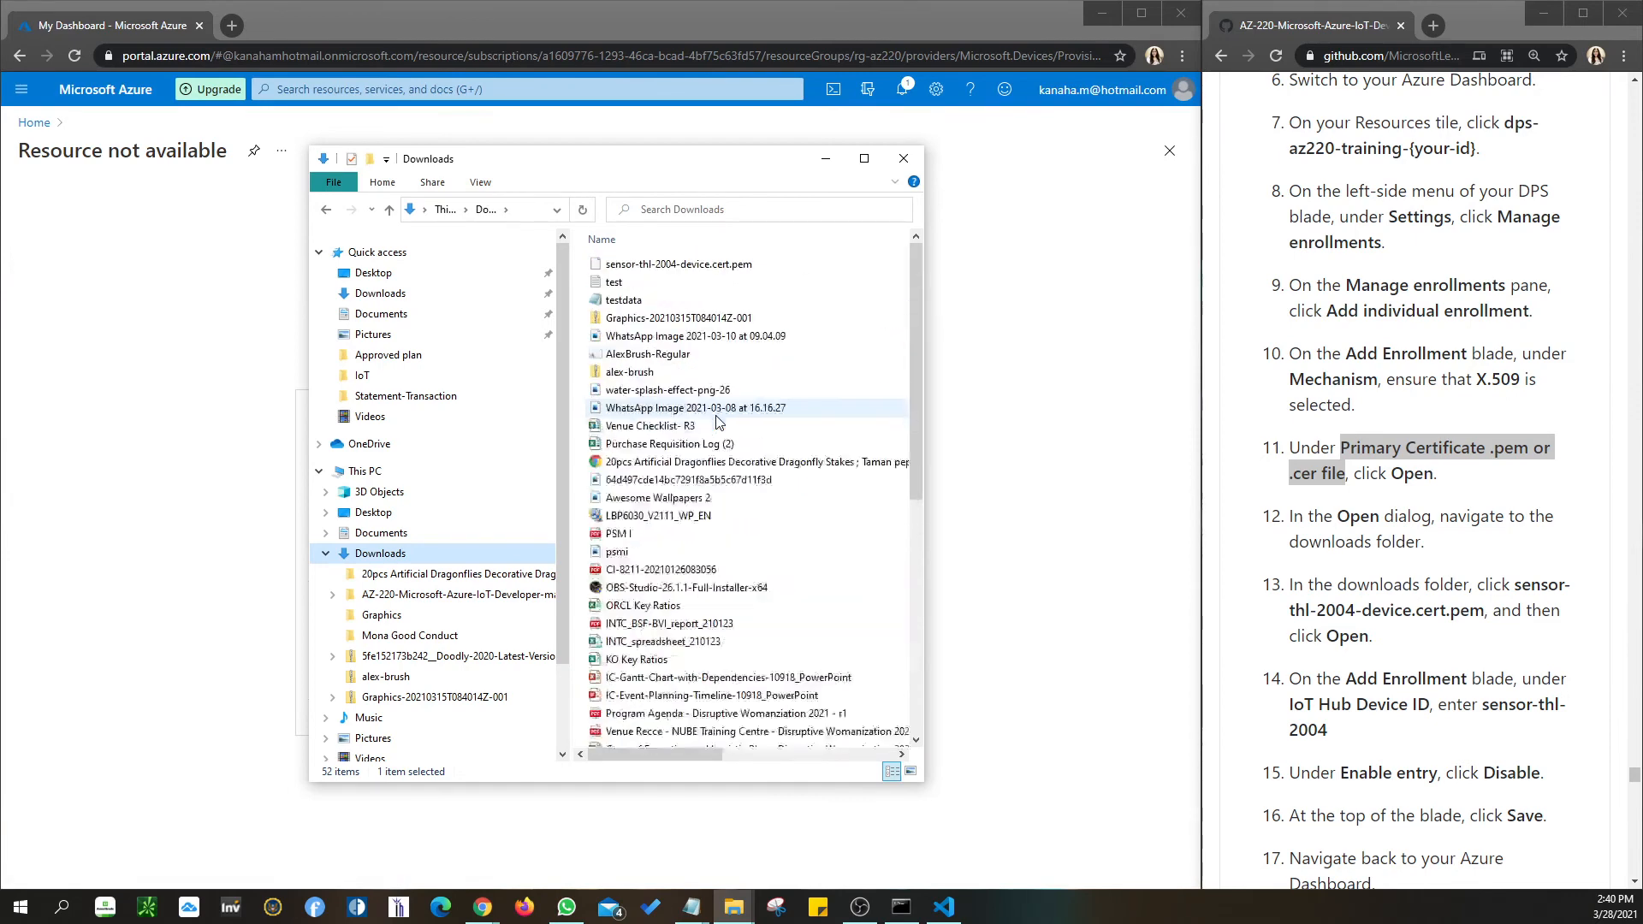
click(693, 268)
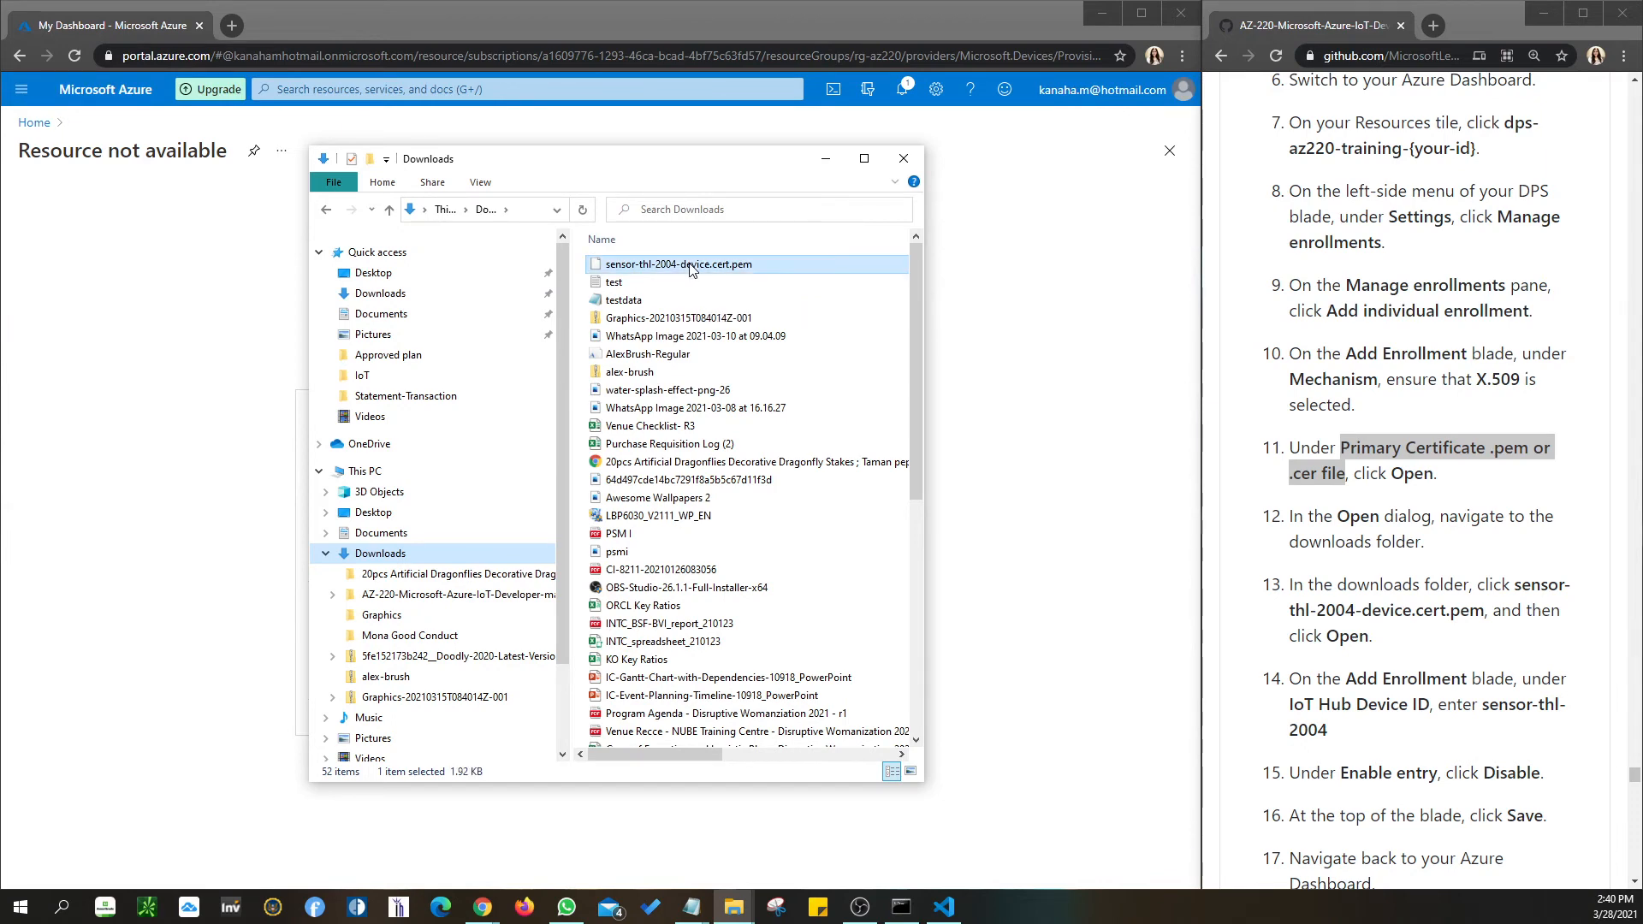
right_click(693, 269)
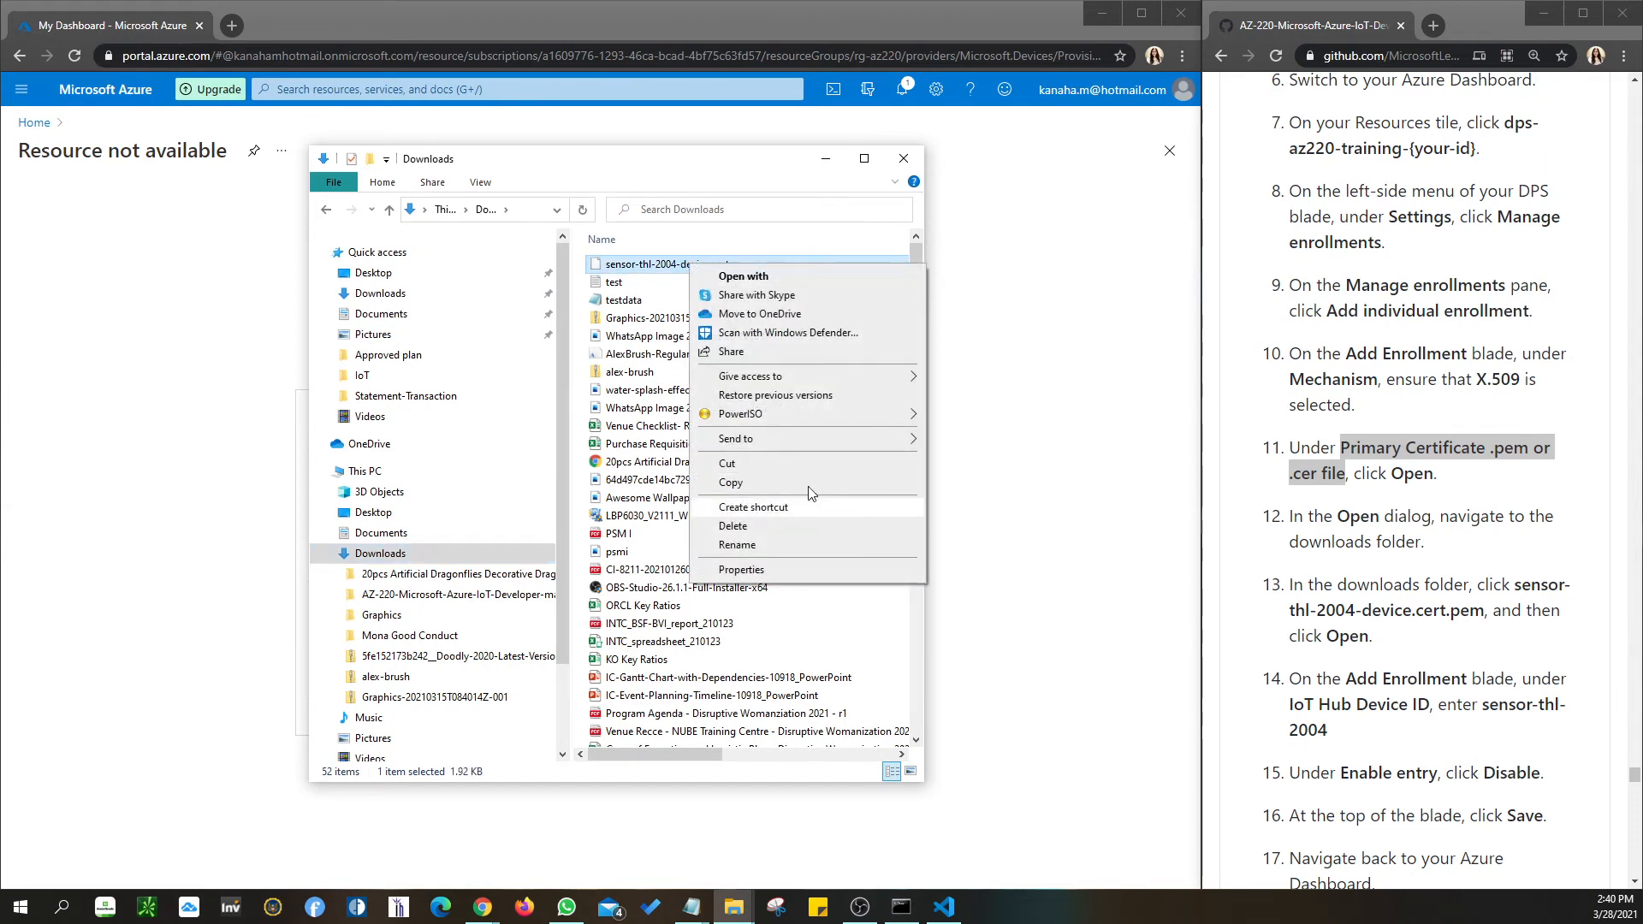
click(730, 481)
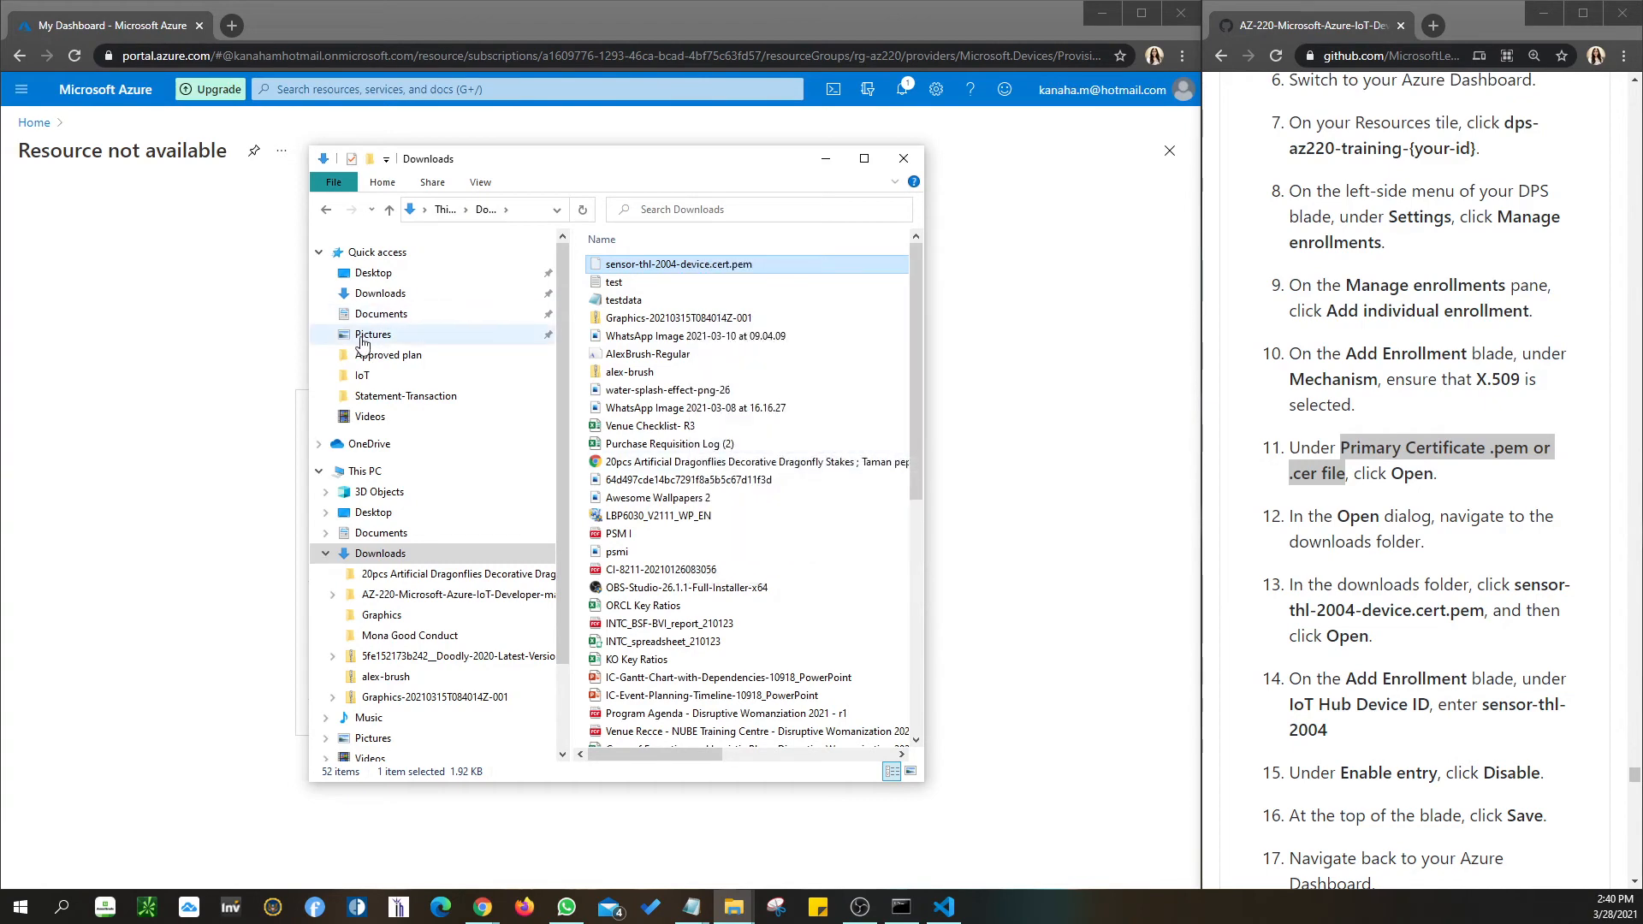
Paste the copied sensor-thl-2004-device.cert.pem into the Desktop's IoT folder and minimize File Explorer.
click(363, 374)
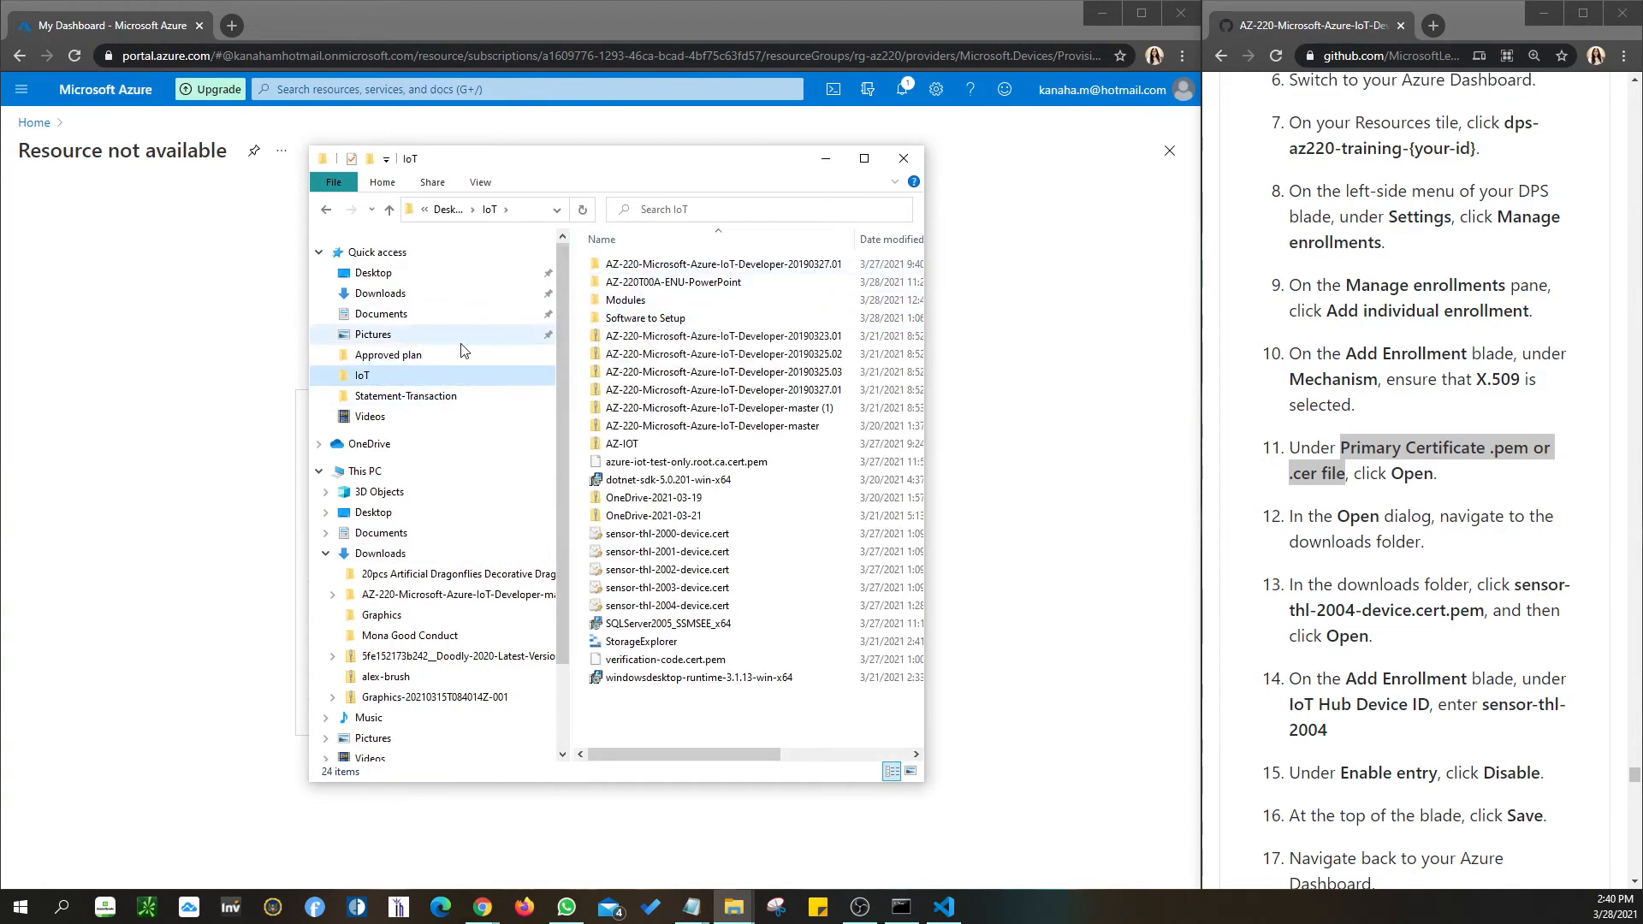
click(410, 541)
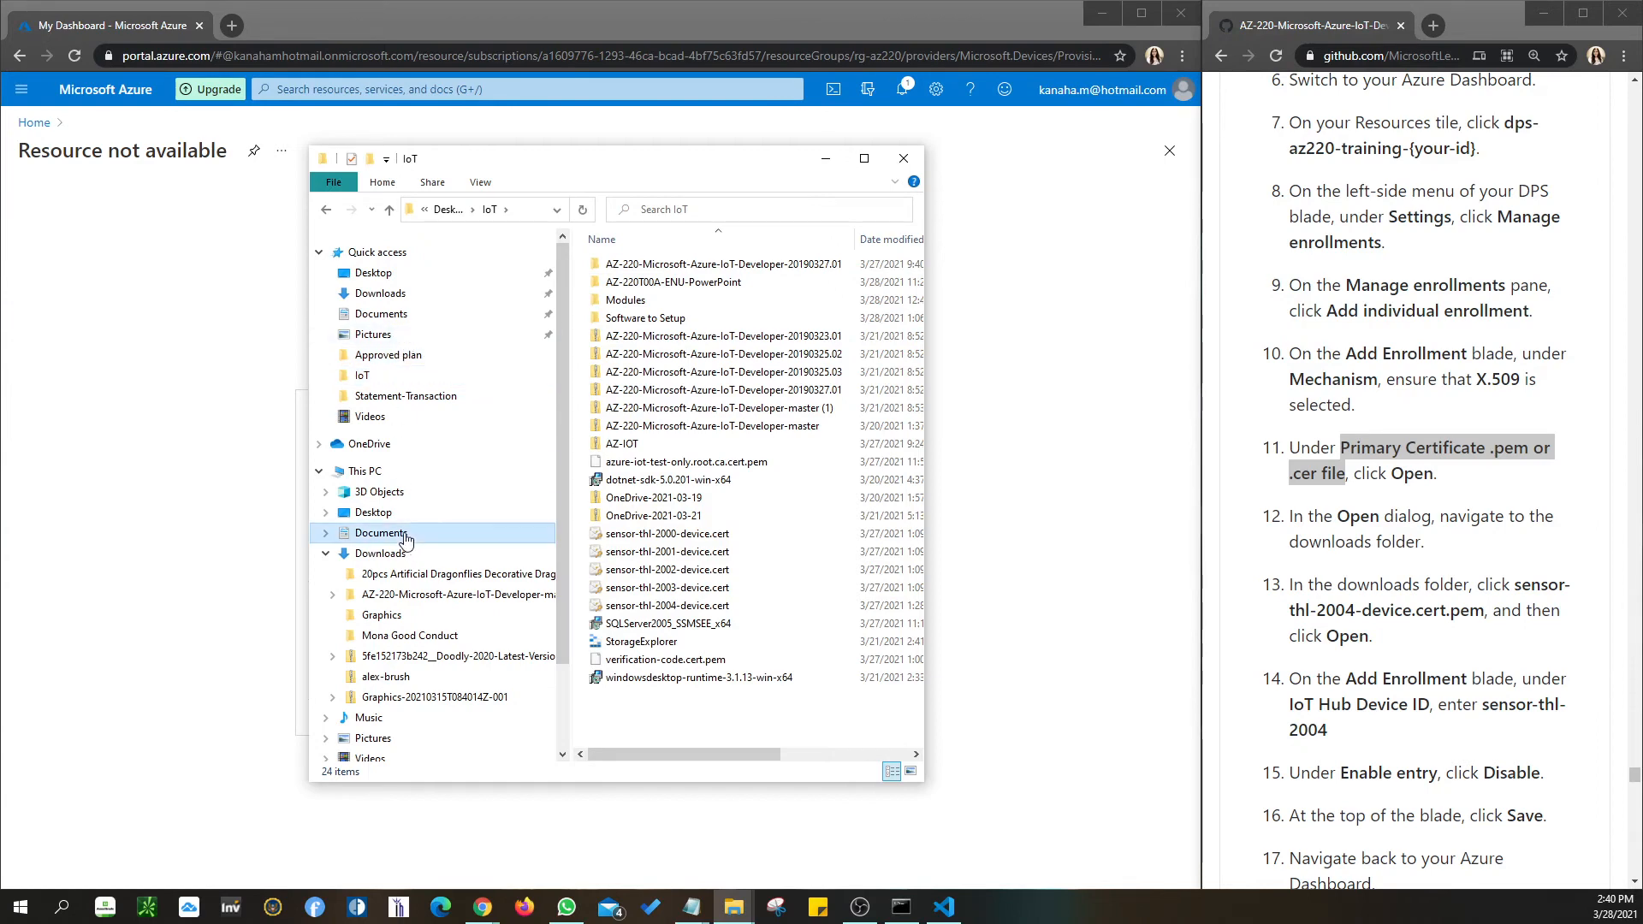
double_click(647, 301)
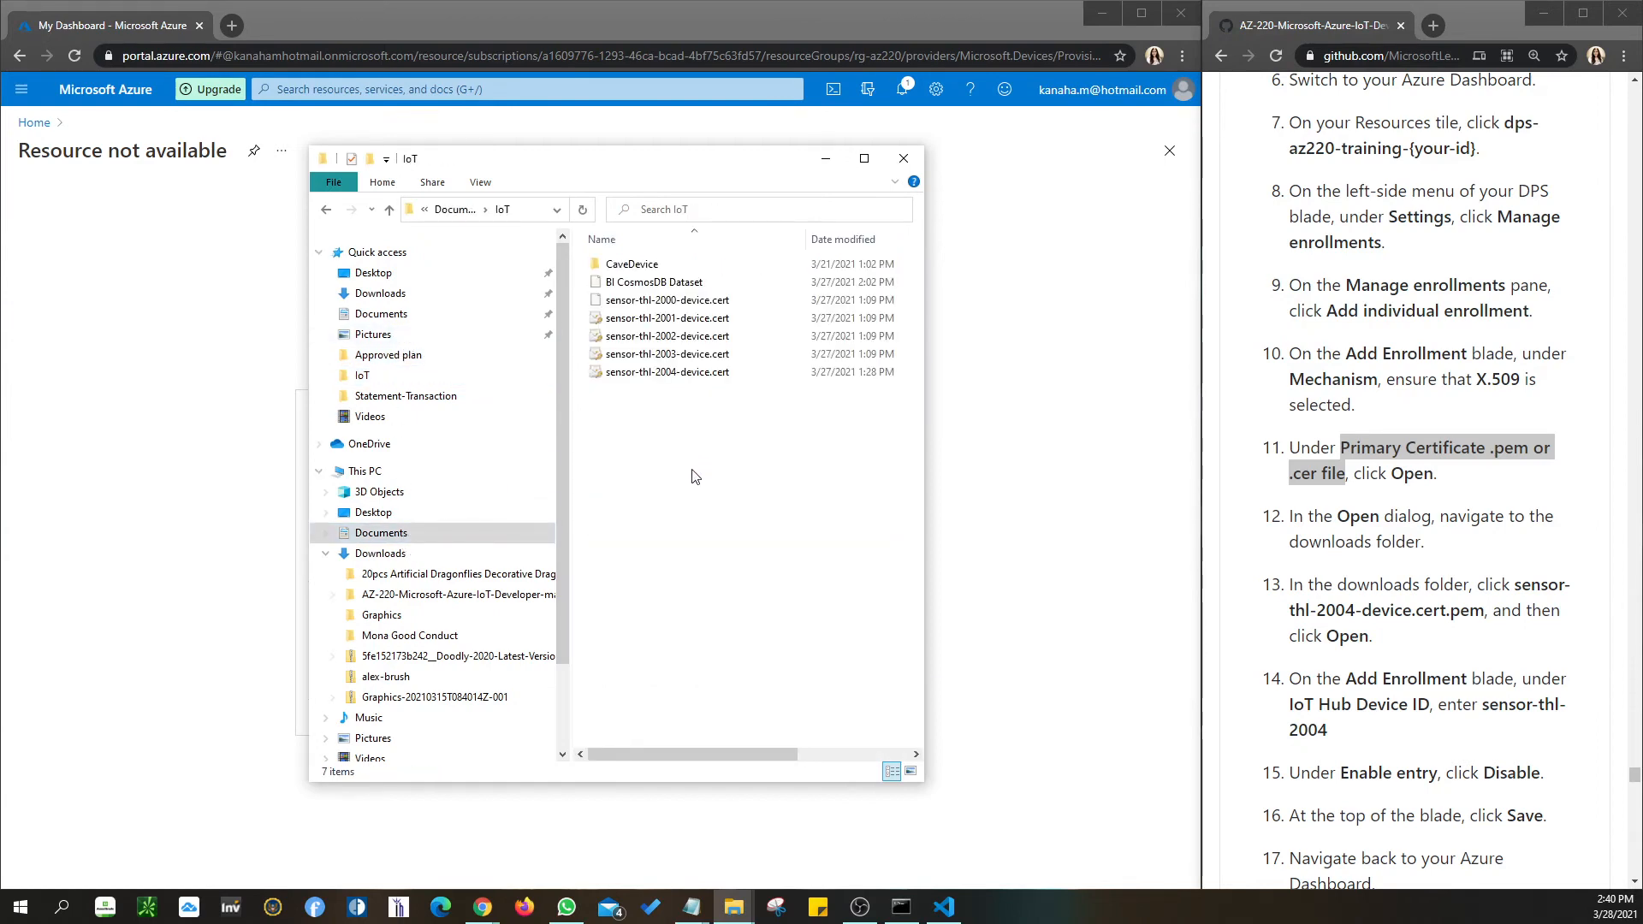
click(385, 376)
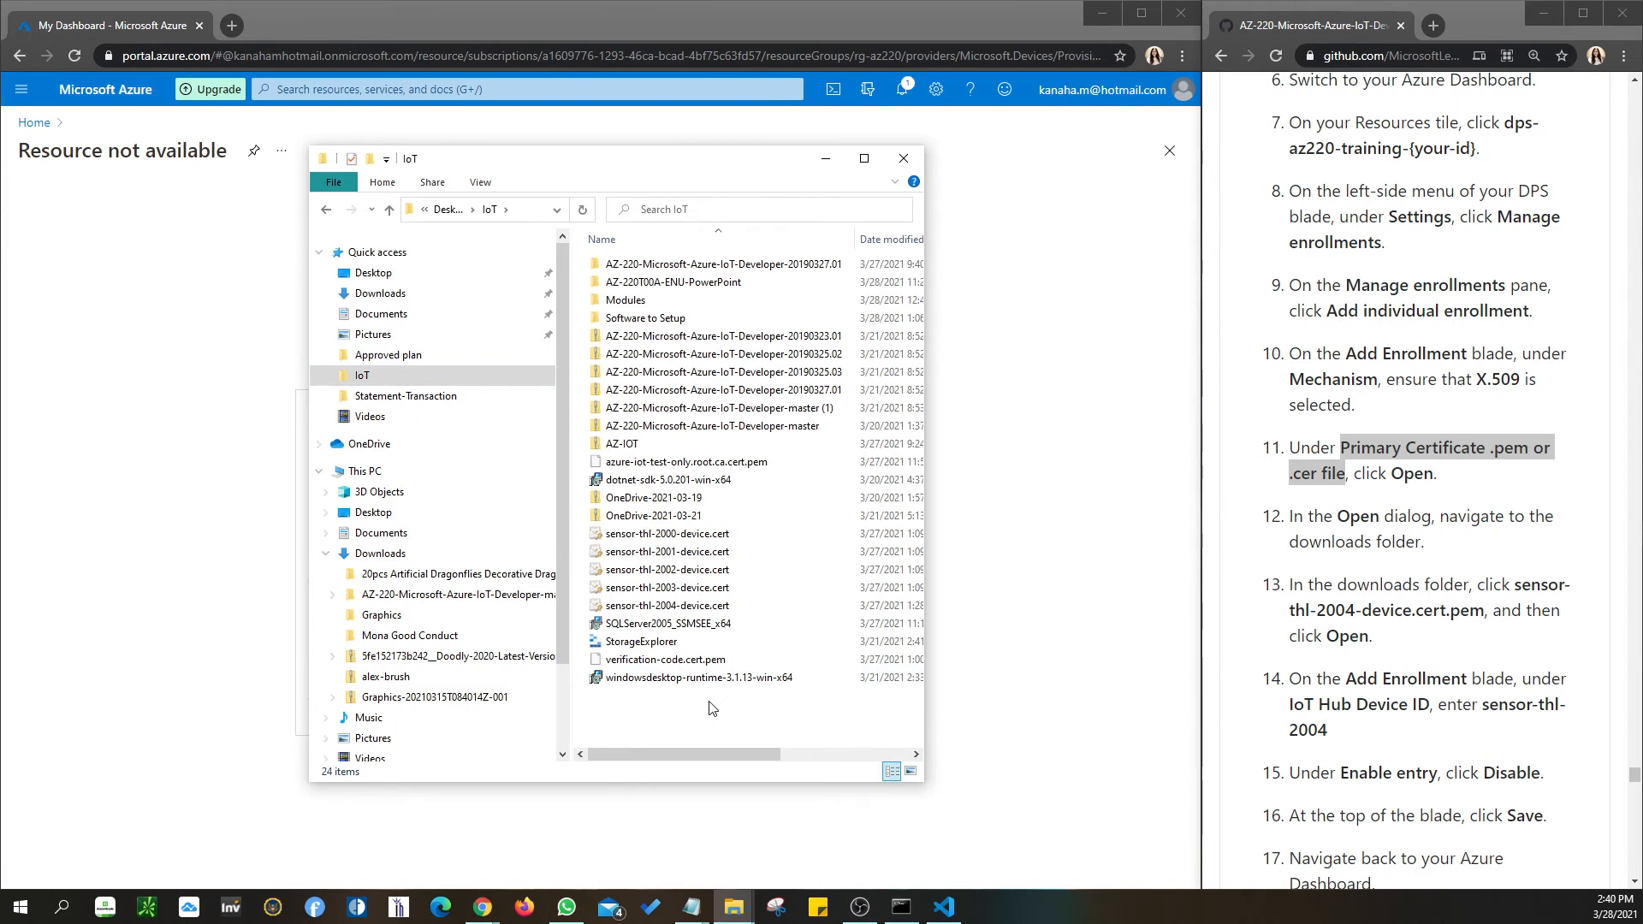
key(ctrl+v)
drag(659, 719, 692, 700)
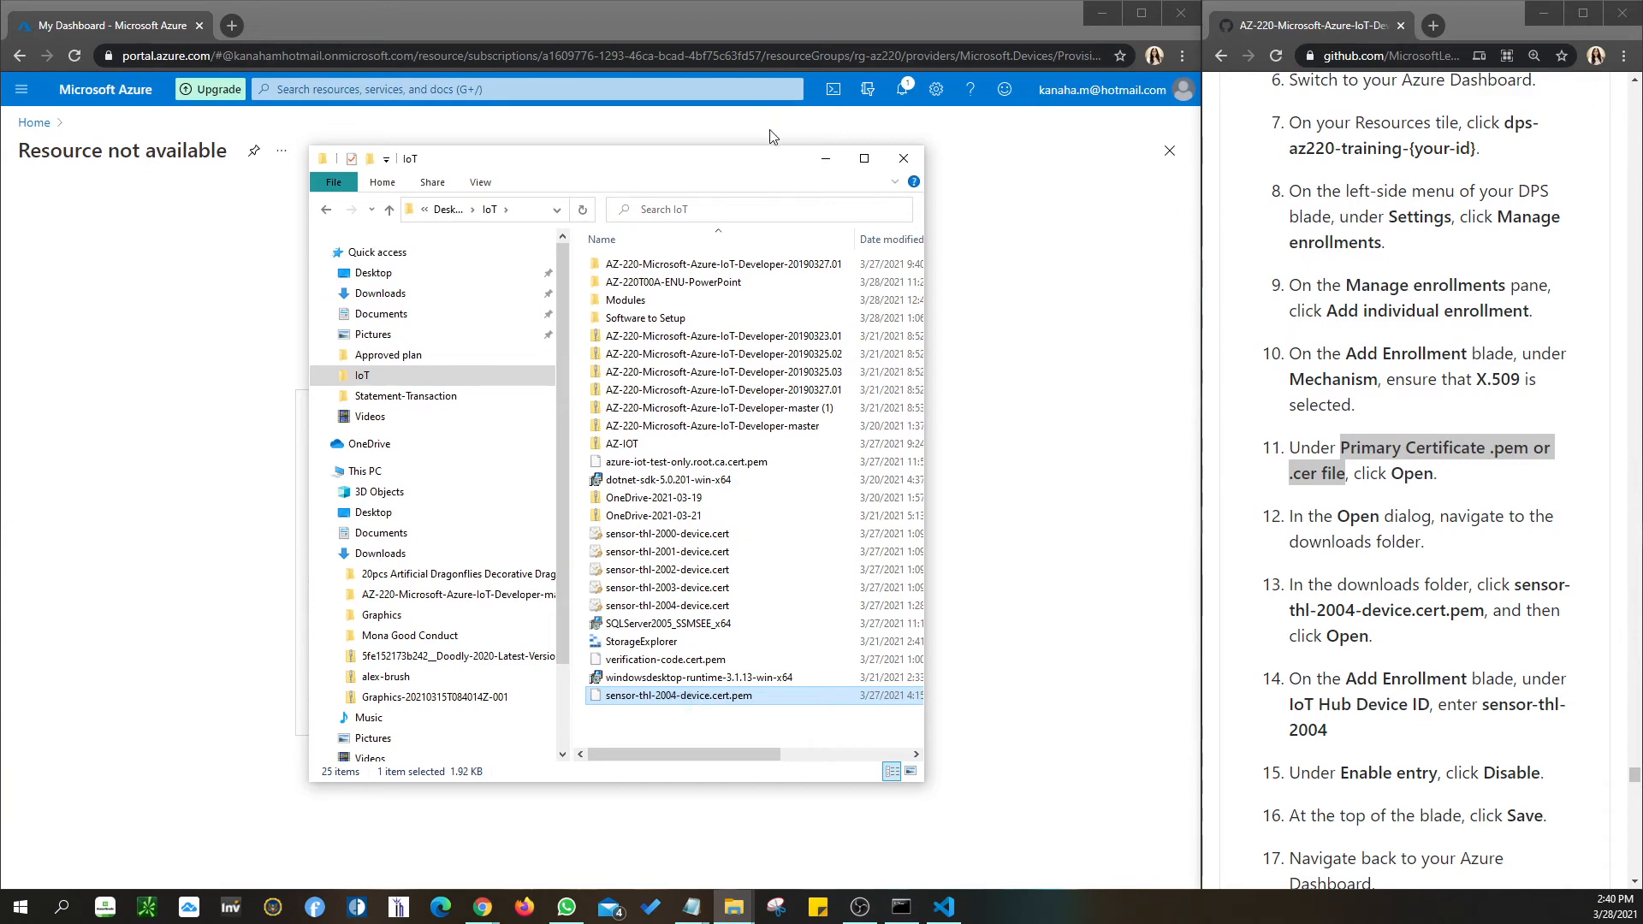
click(821, 162)
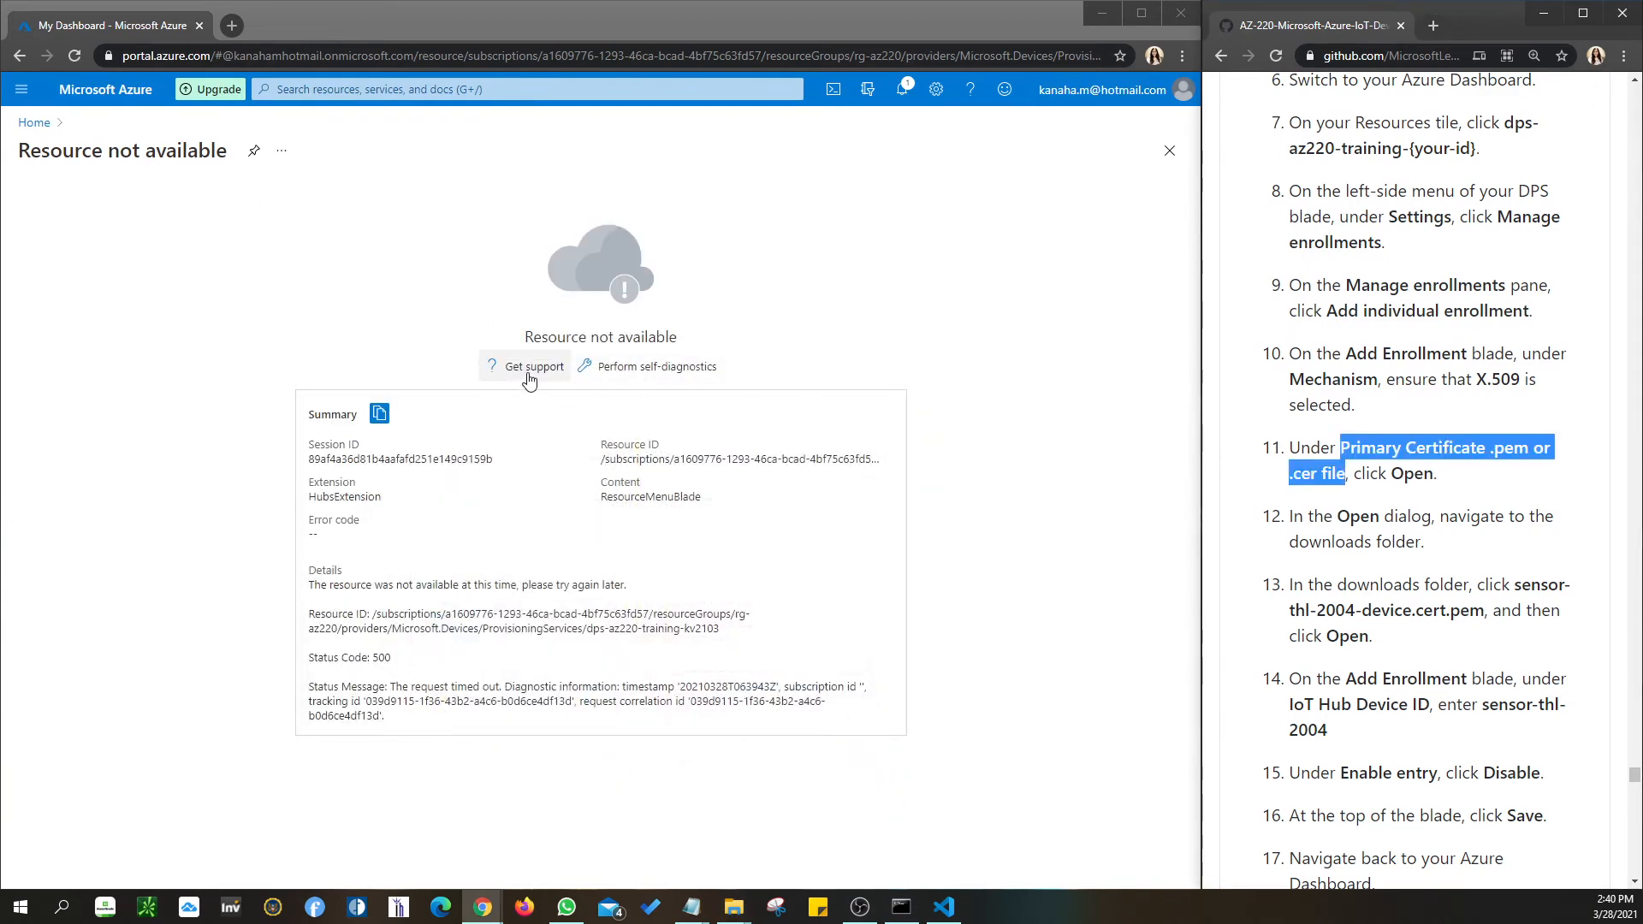
Reload and close the unavailable service page, reopen dps-az220-training-kv2103 from the recent resources, and dismiss the credit notification.
click(75, 56)
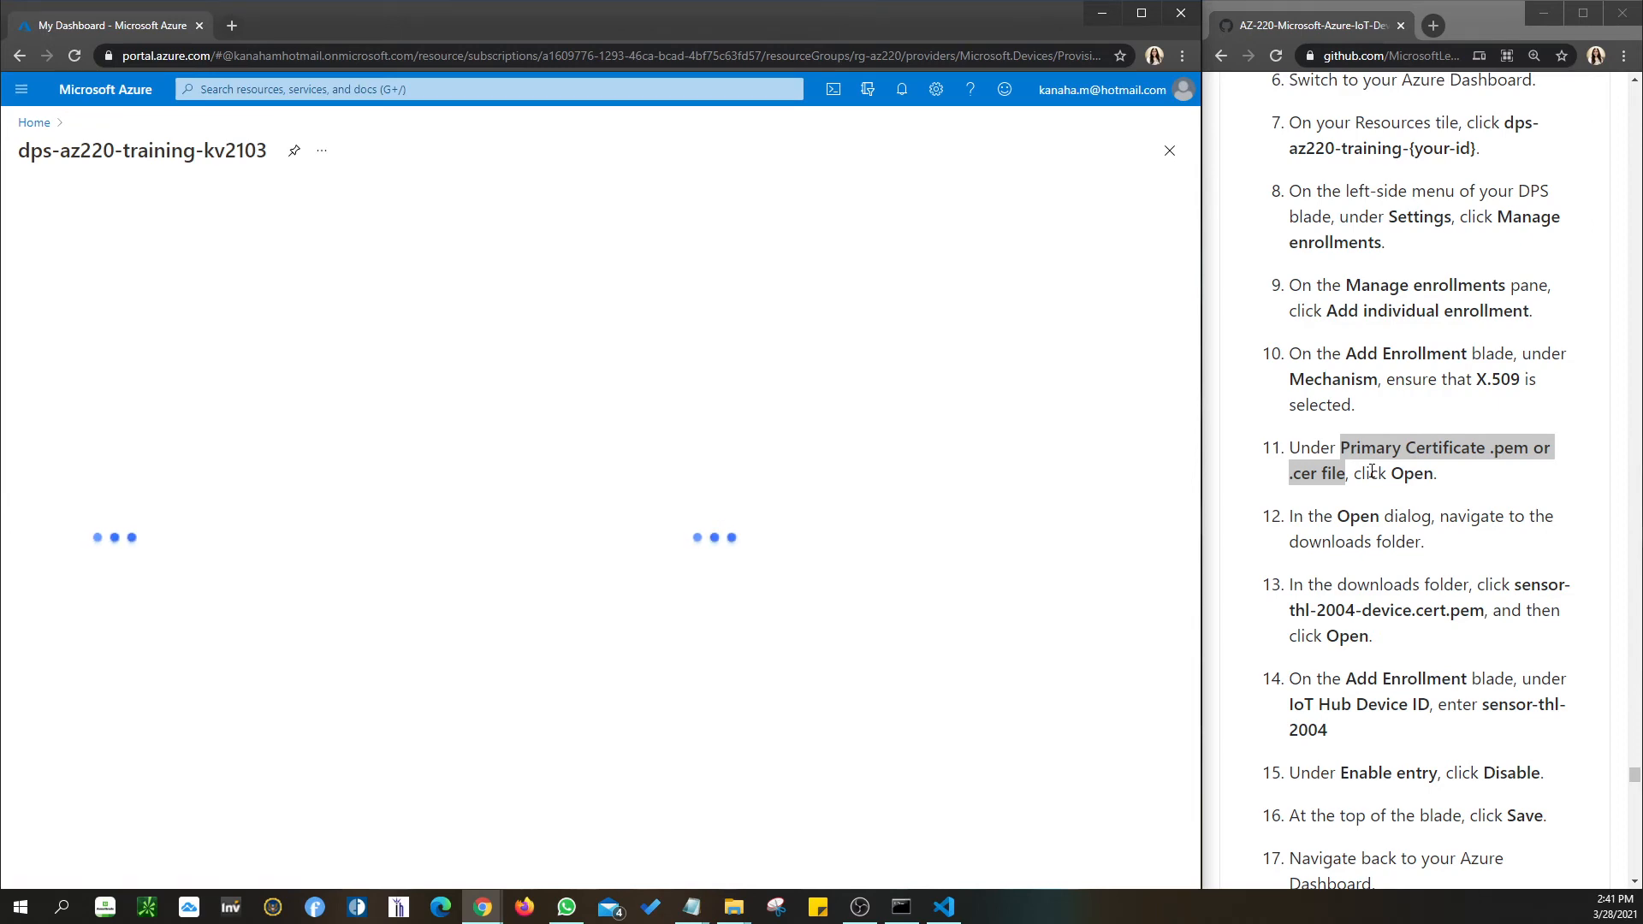
click(1460, 482)
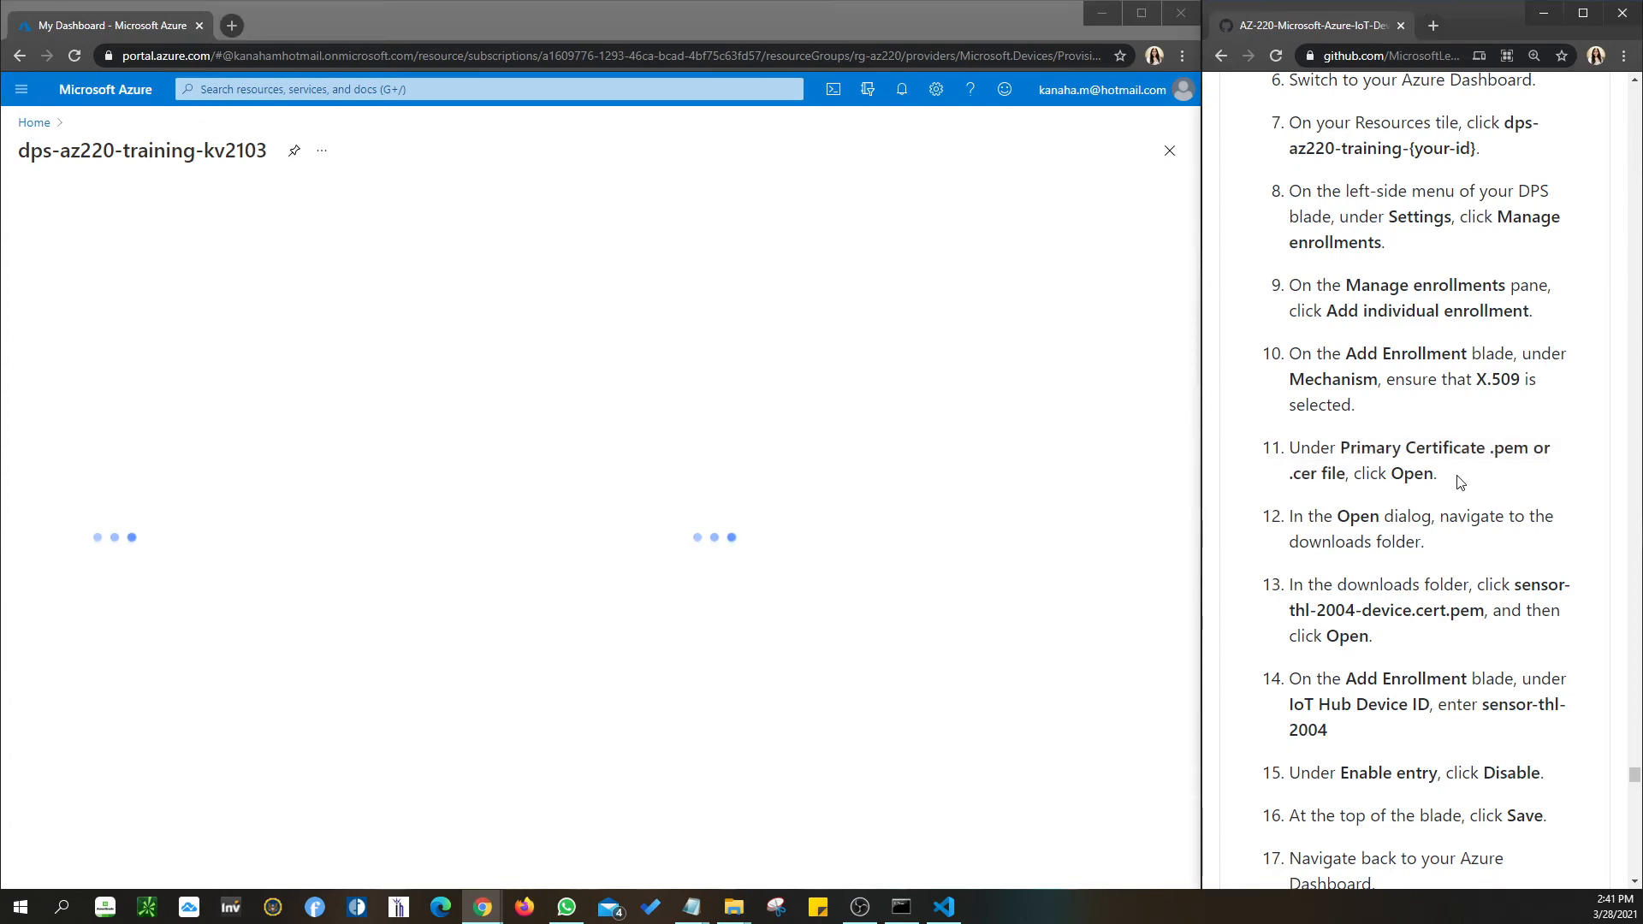
click(1169, 151)
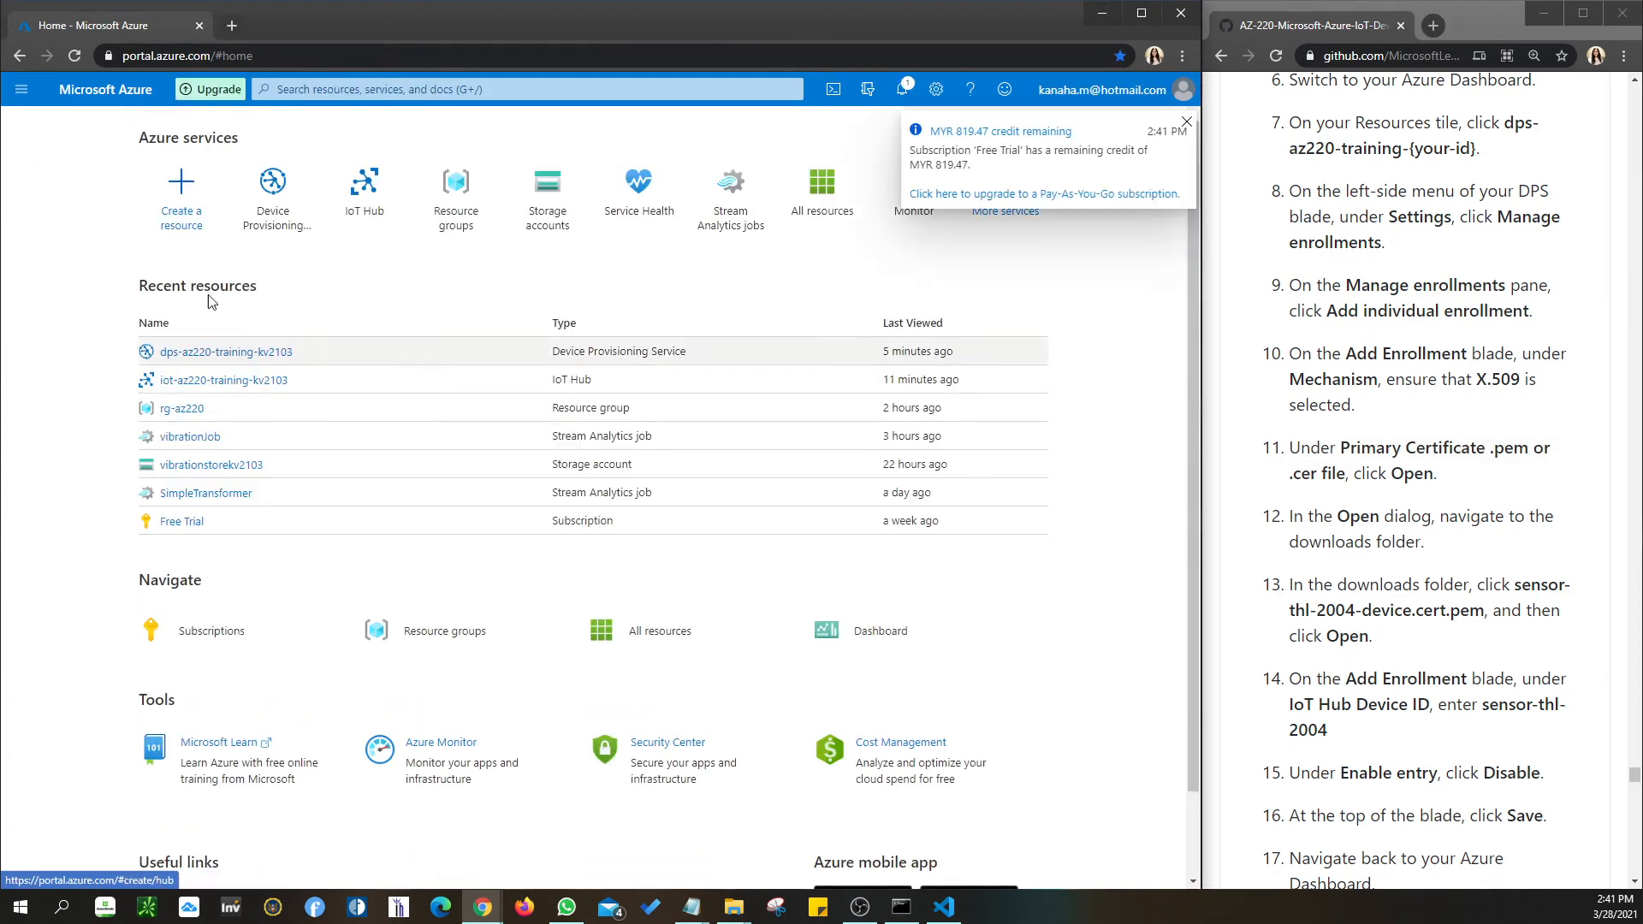
click(220, 352)
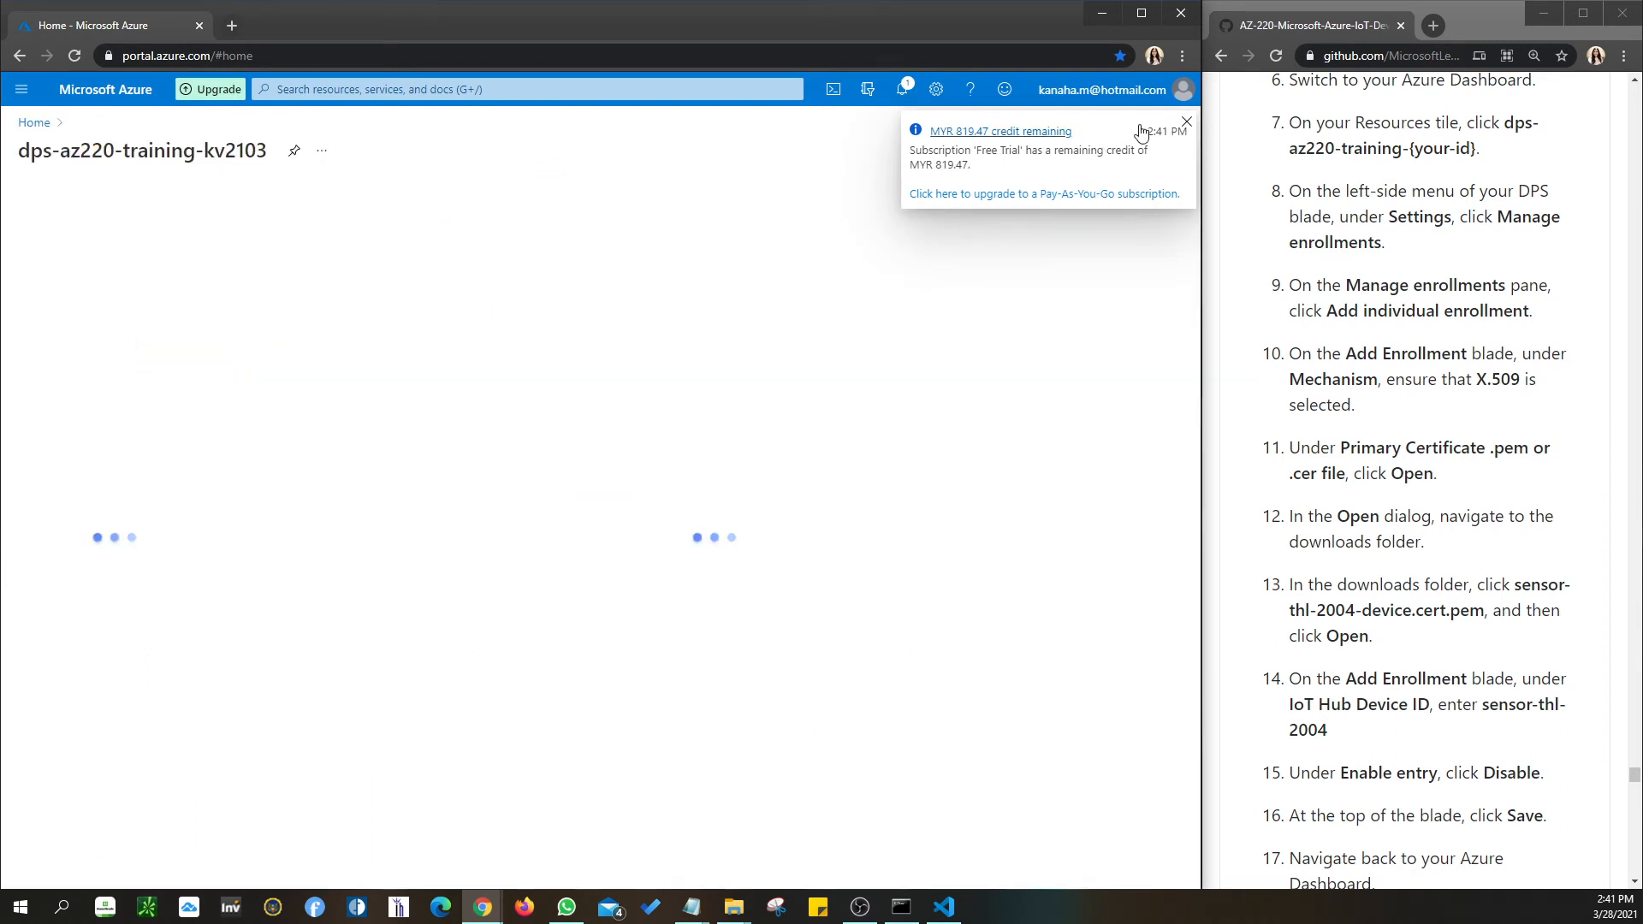
click(1187, 124)
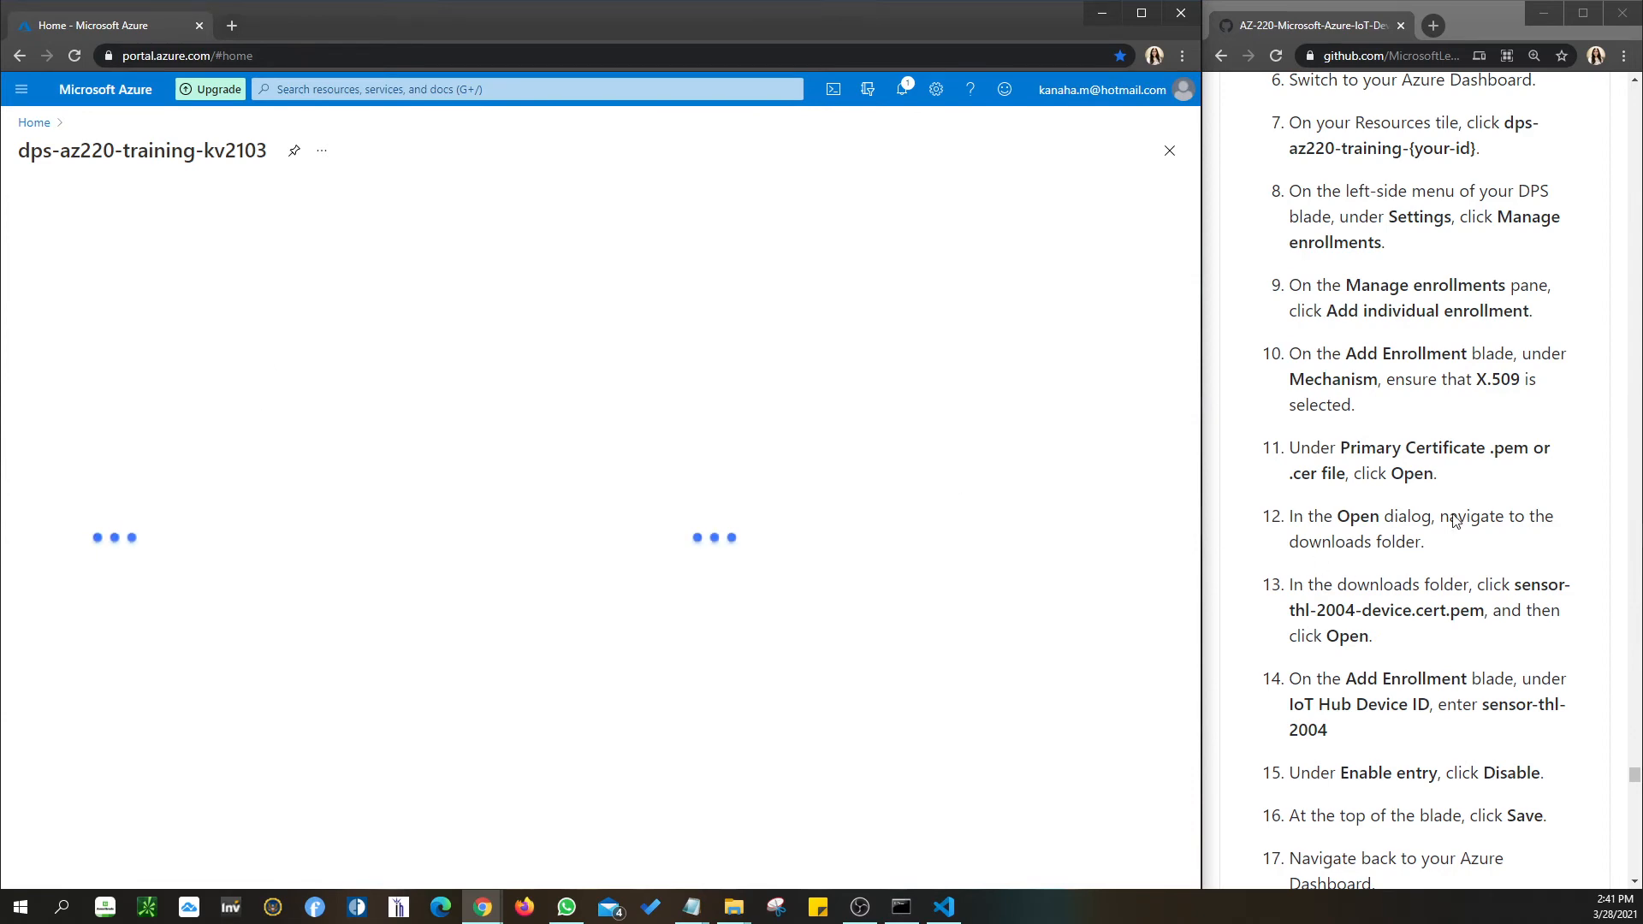
Review guide steps 14 to 16, highlighting the sensor-thl-2004 device ID, Enable entry, Disable and Save instructions.
scroll(1447, 545, down, 3)
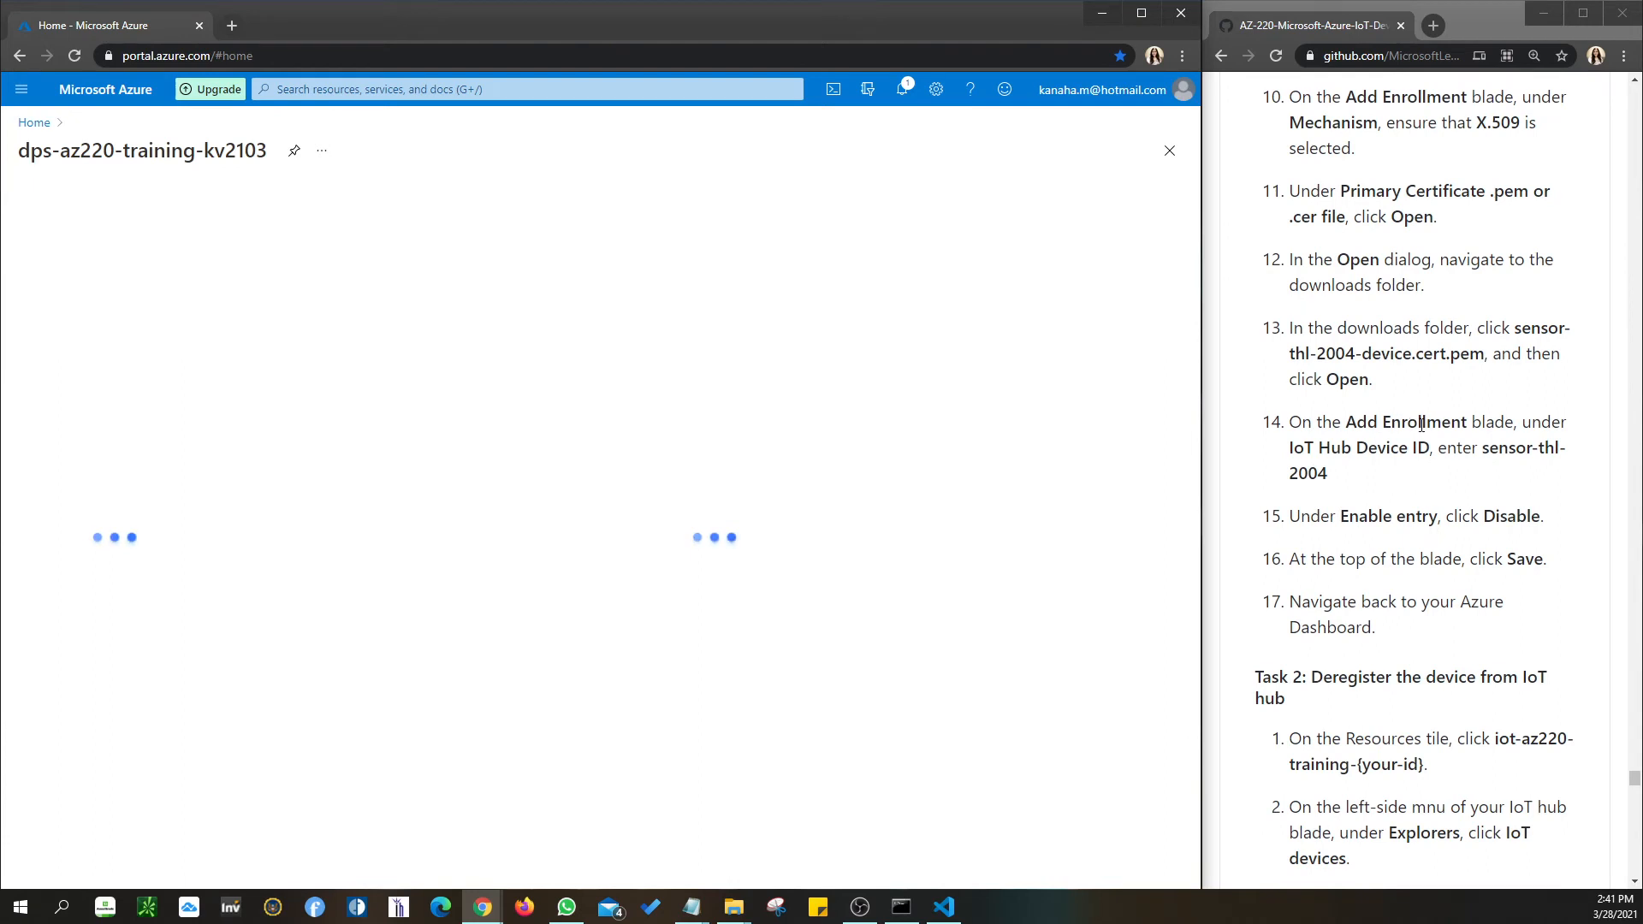
drag(1293, 451, 1420, 473)
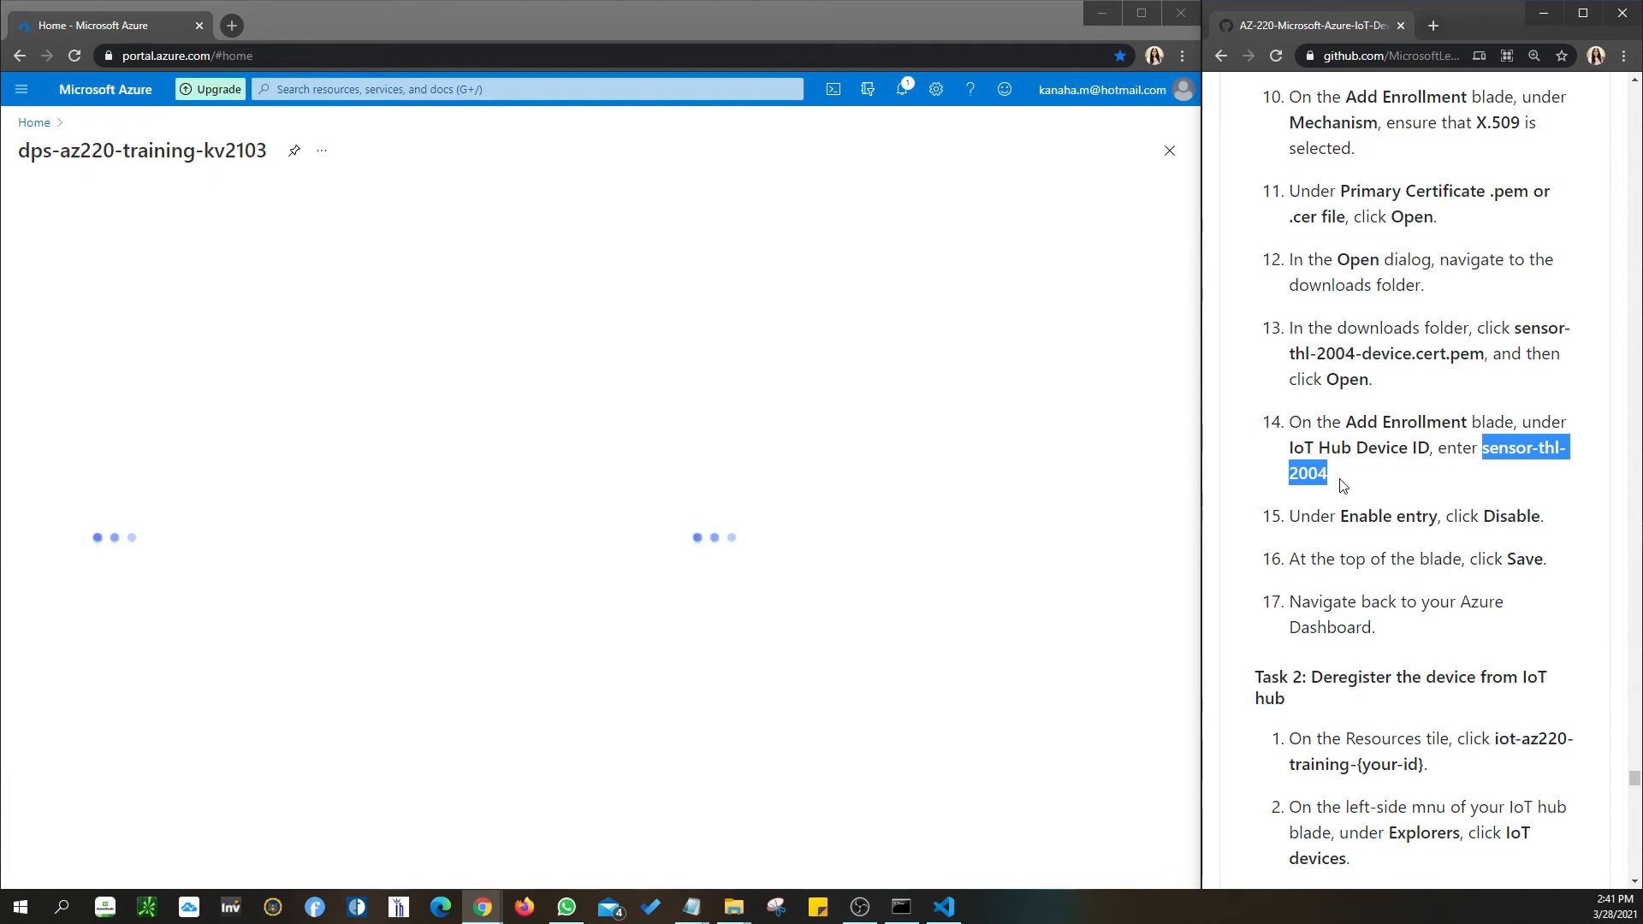
drag(1345, 516, 1436, 520)
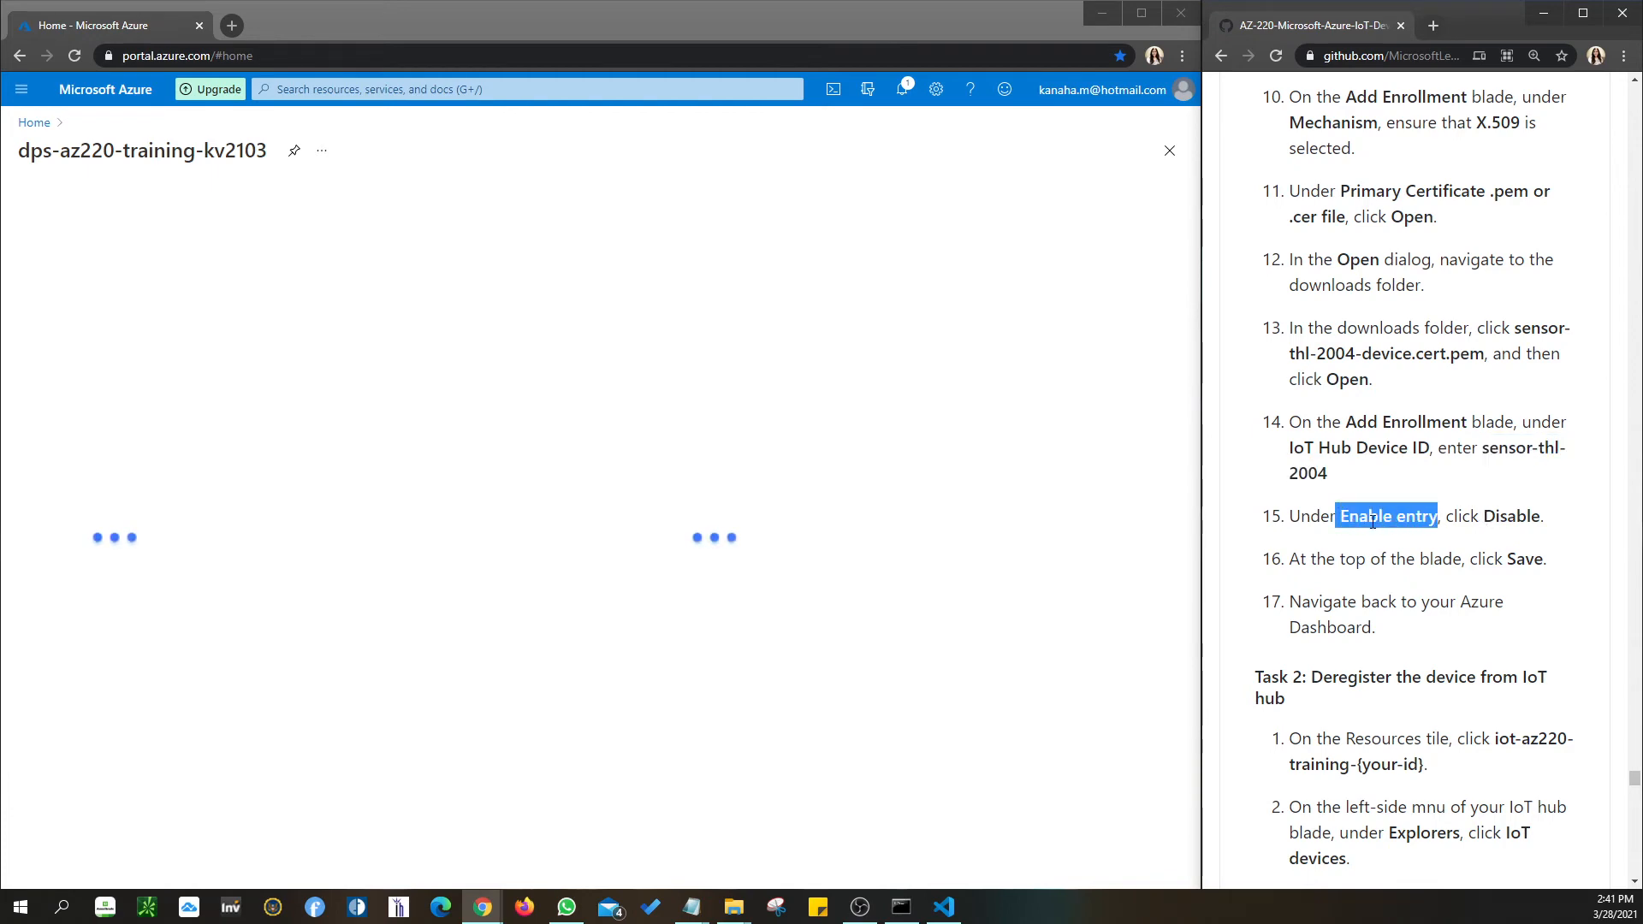
drag(1489, 519, 1542, 519)
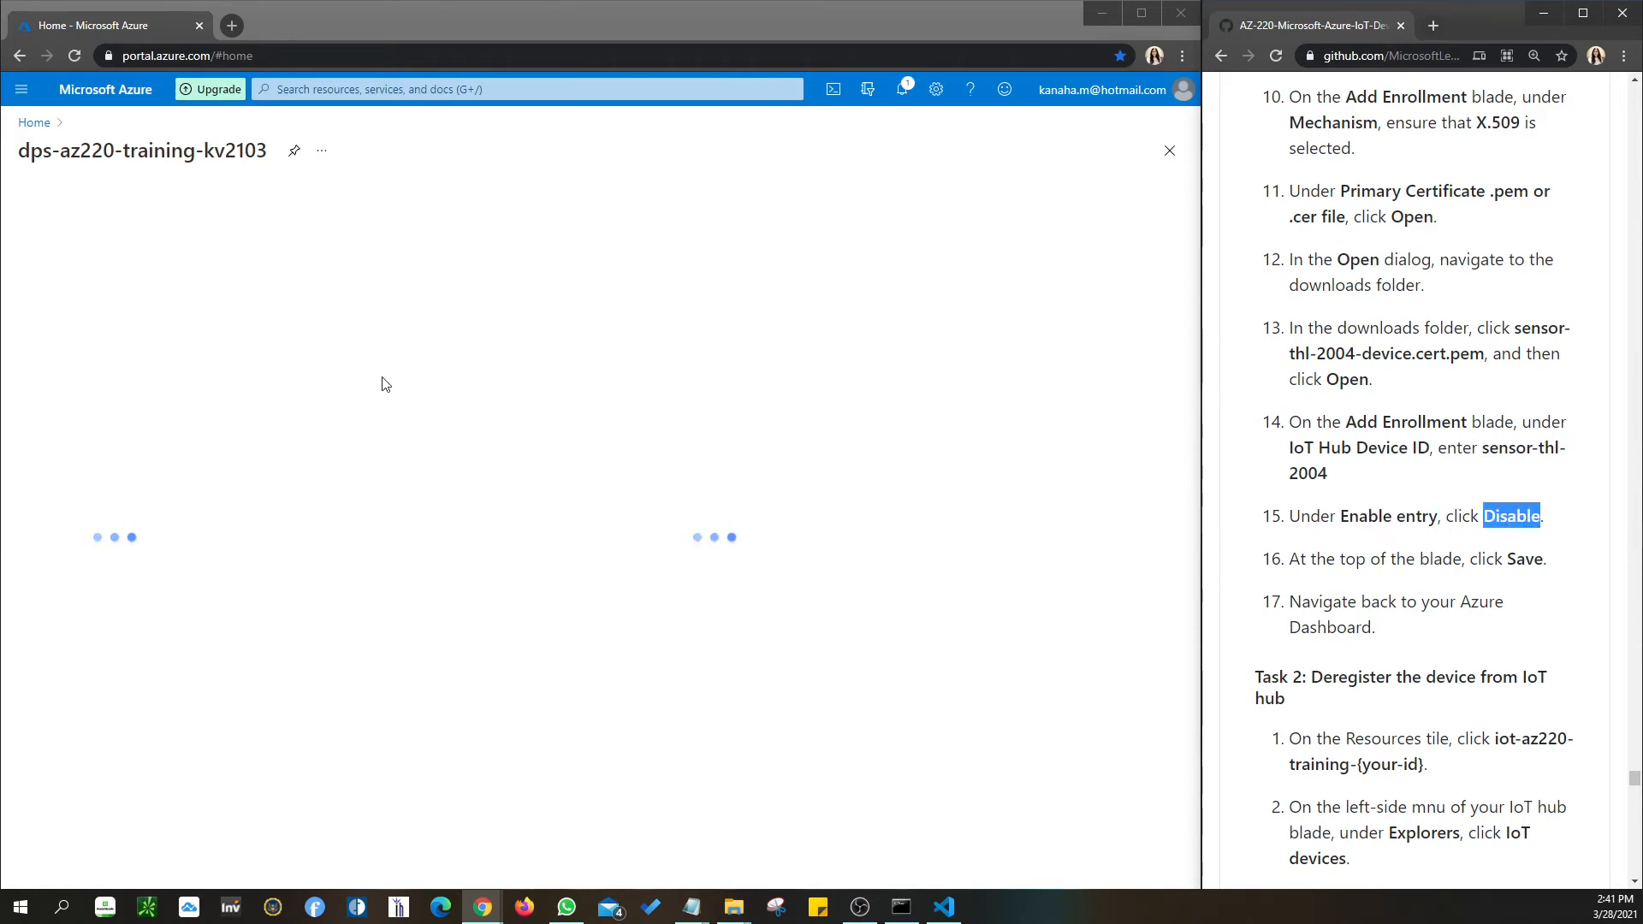
drag(1504, 560, 1543, 558)
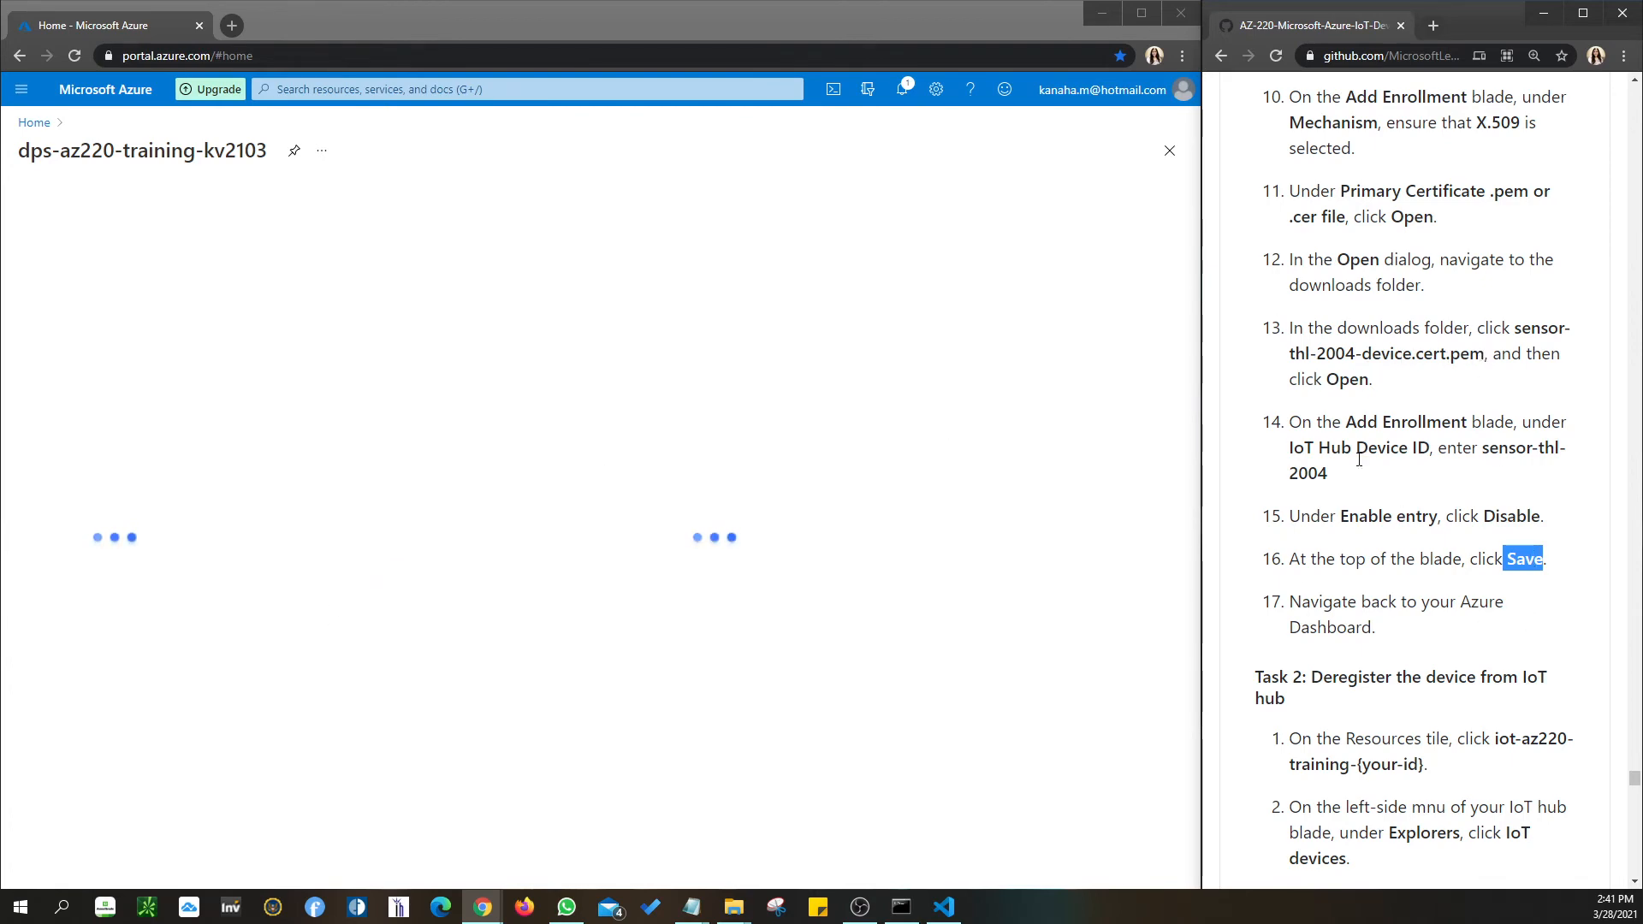
Highlight the IoT hub name in the first instruction of guide Task 2 and open the AZ-220 dashboard.
scroll(1437, 479, down, 4)
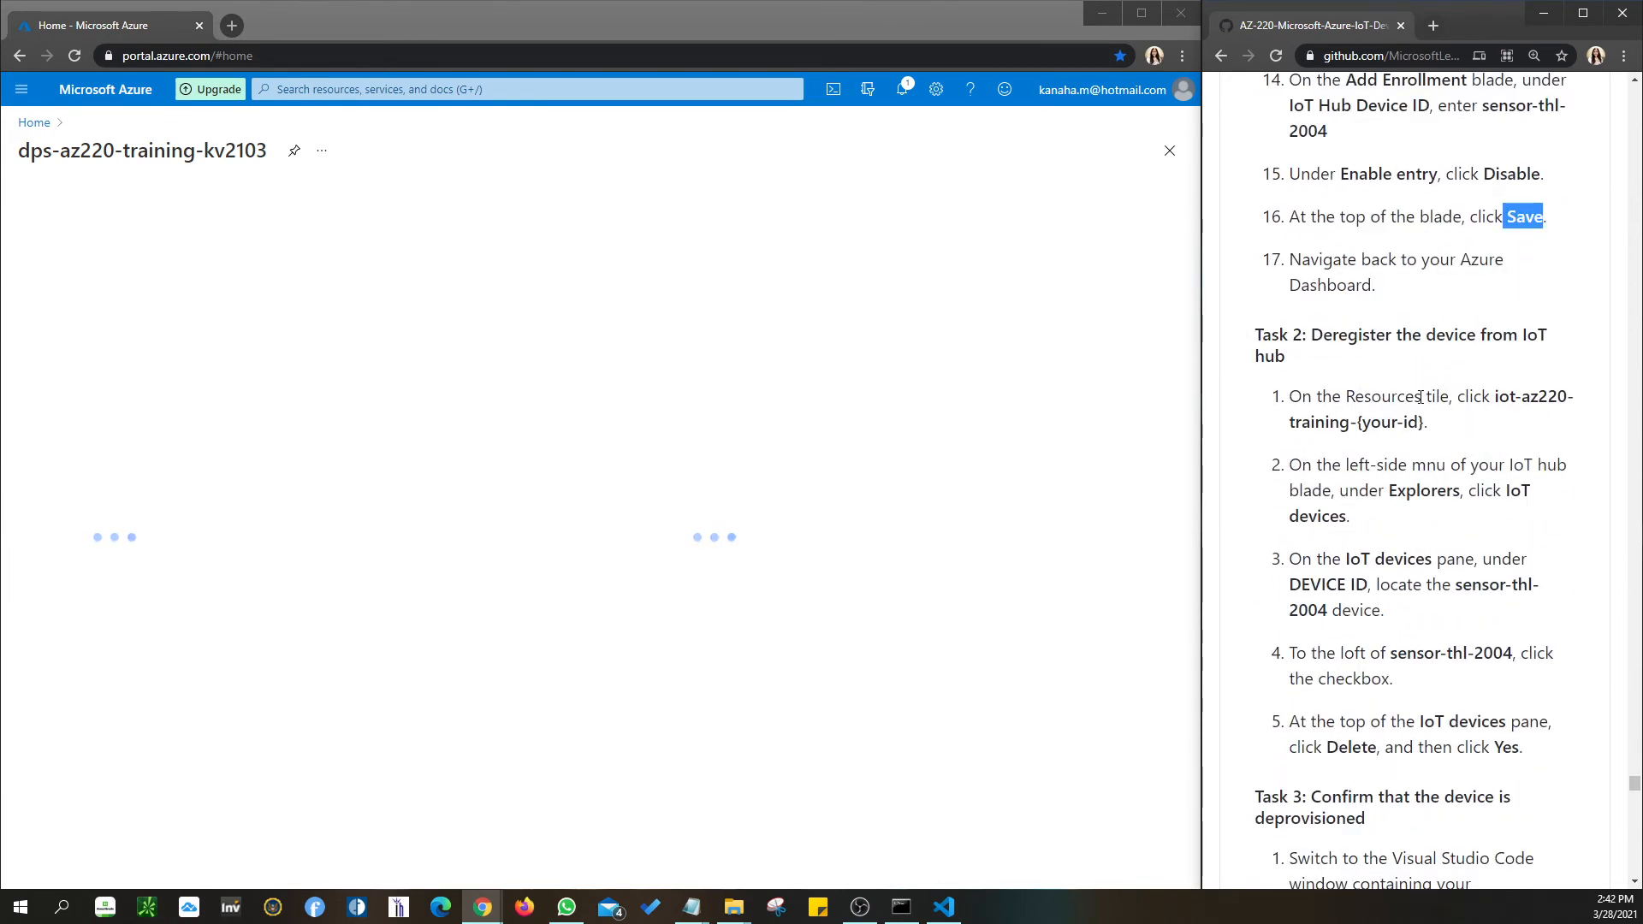
drag(1495, 393, 1435, 419)
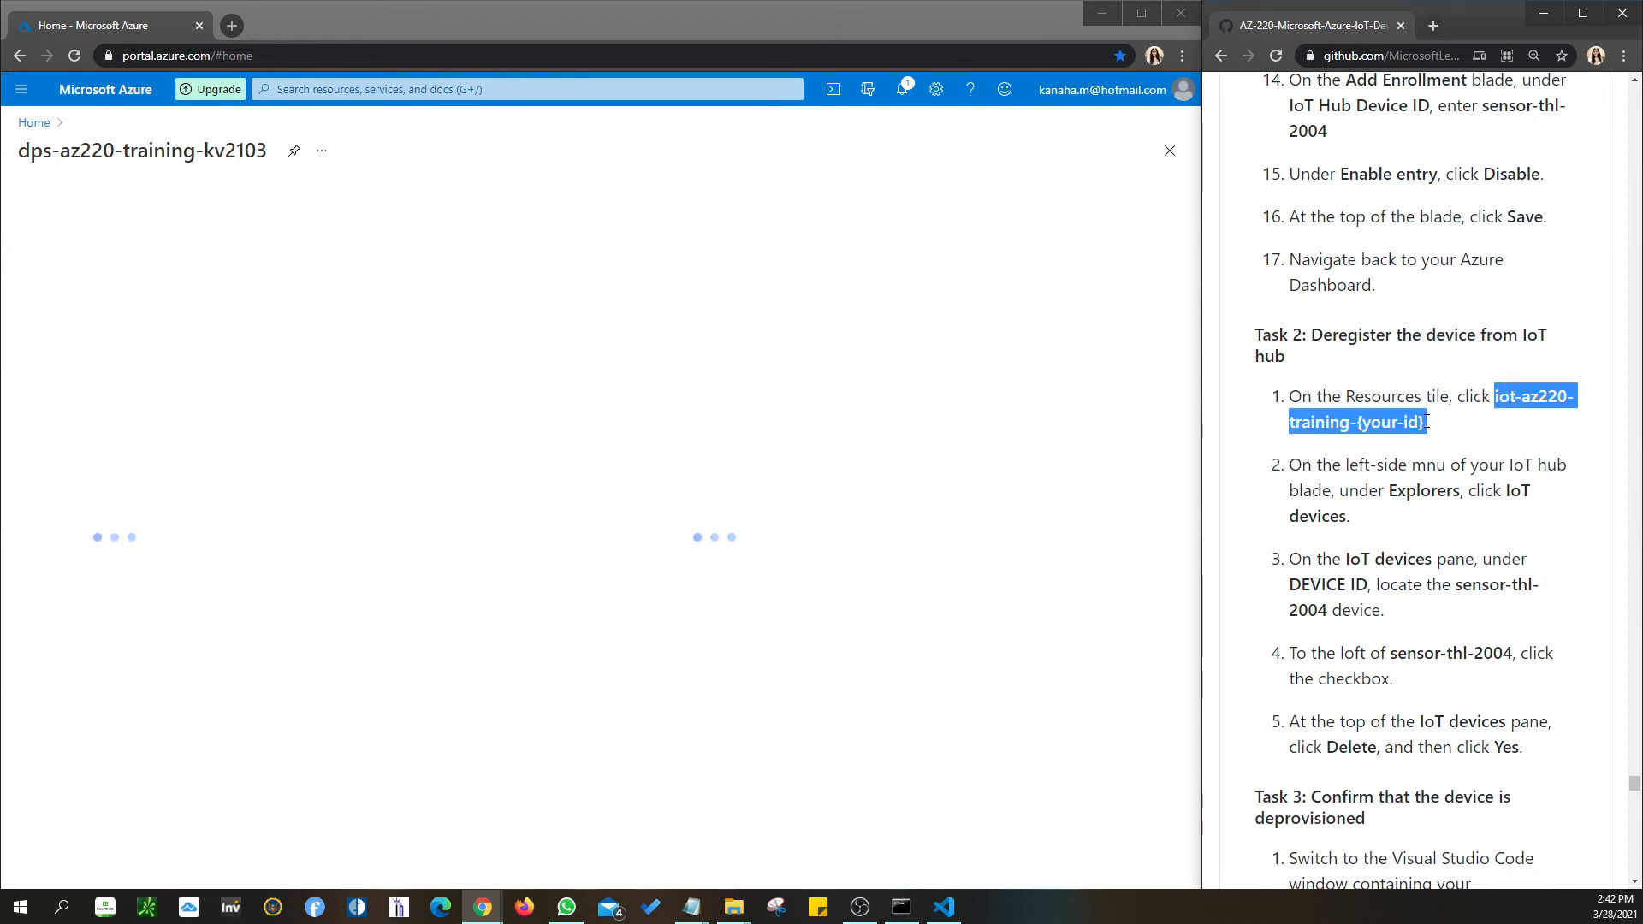
click(21, 89)
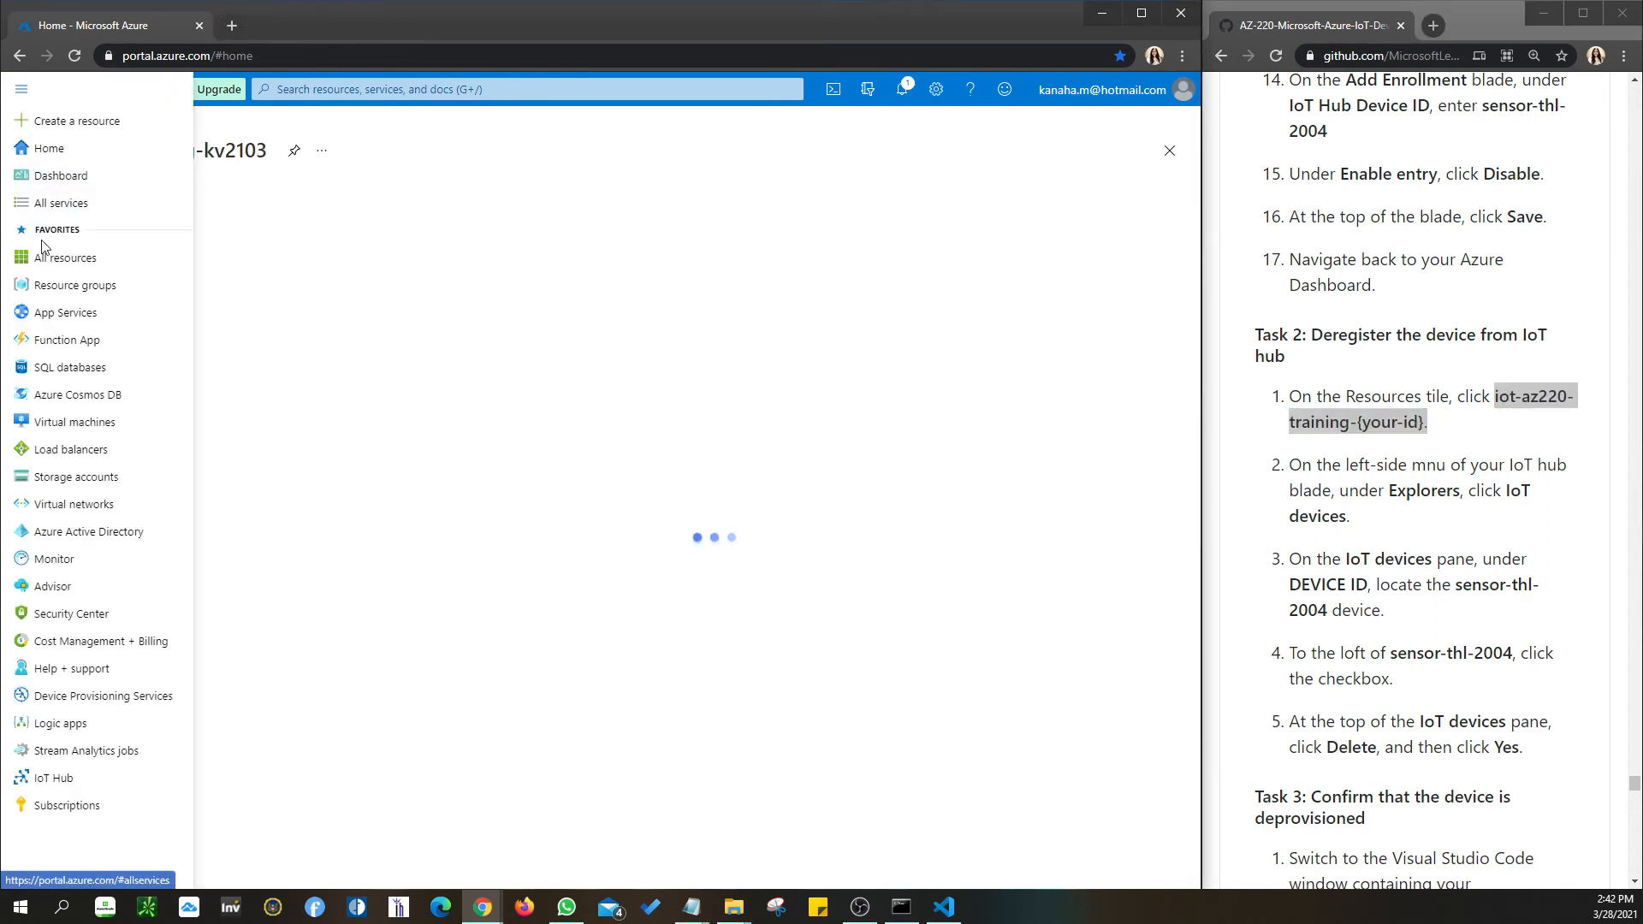
click(61, 175)
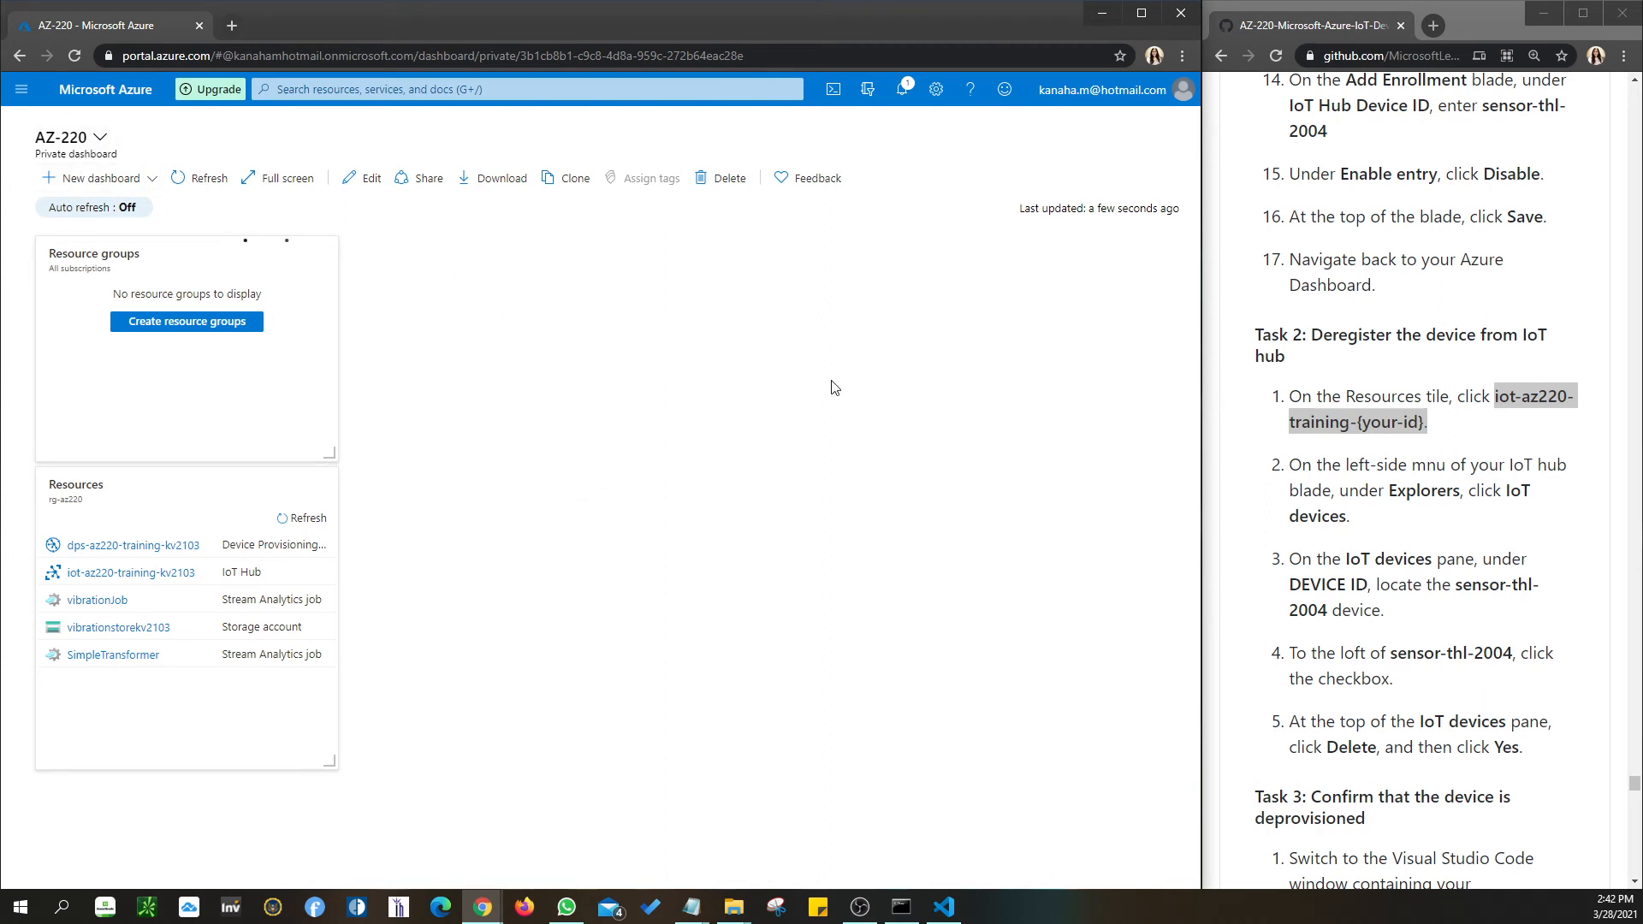
click(905, 88)
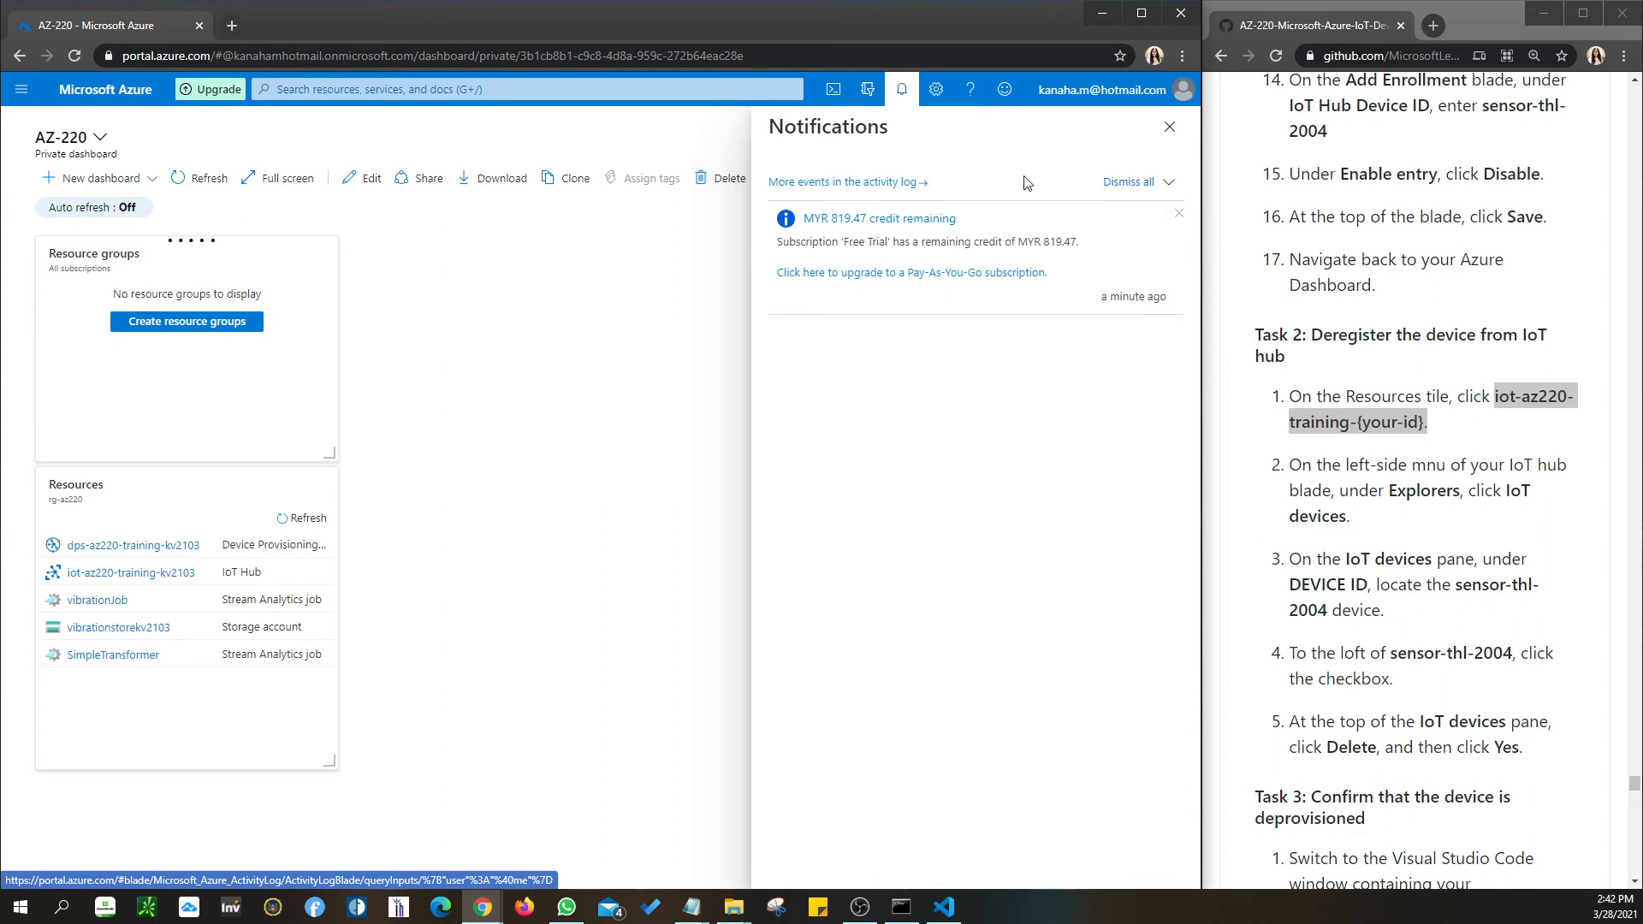
click(1168, 187)
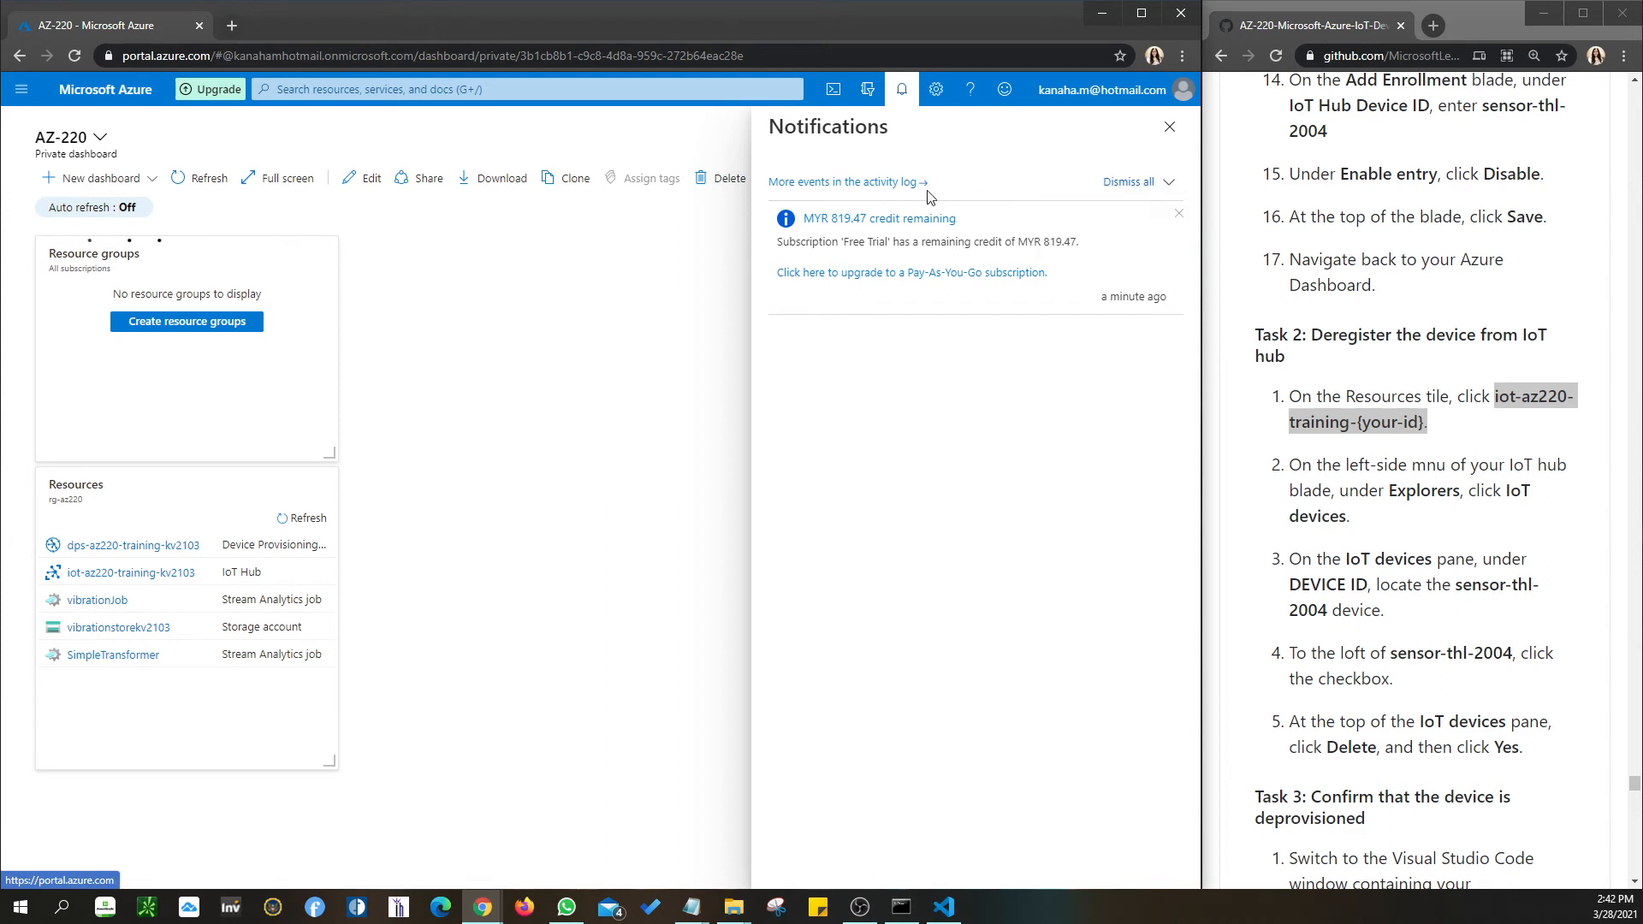
click(843, 182)
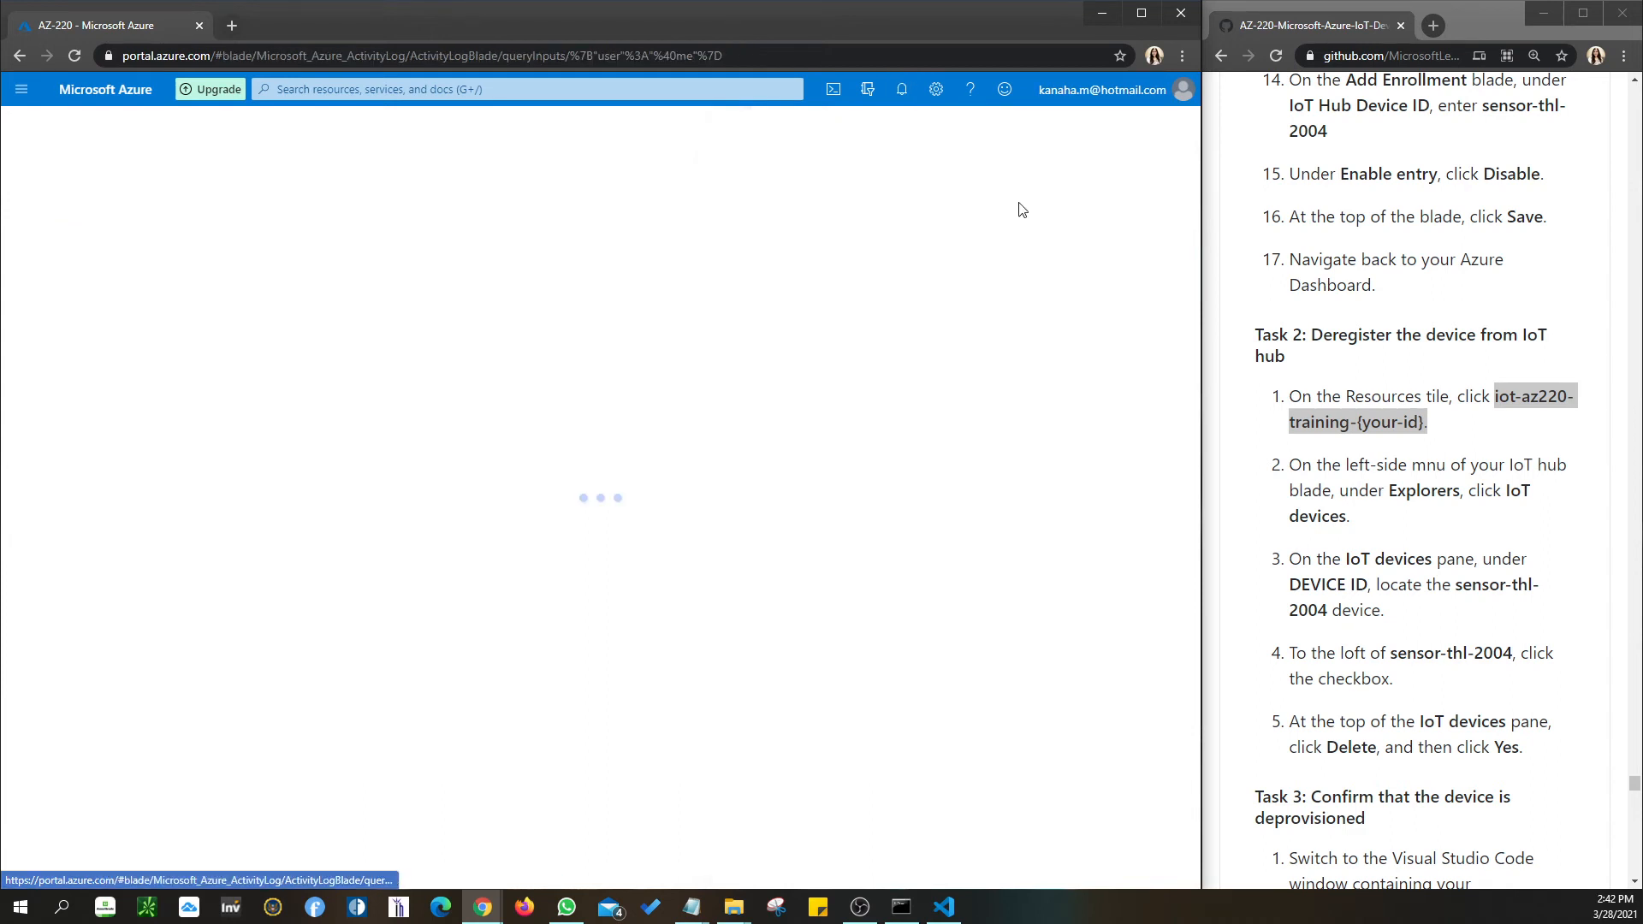
click(19, 54)
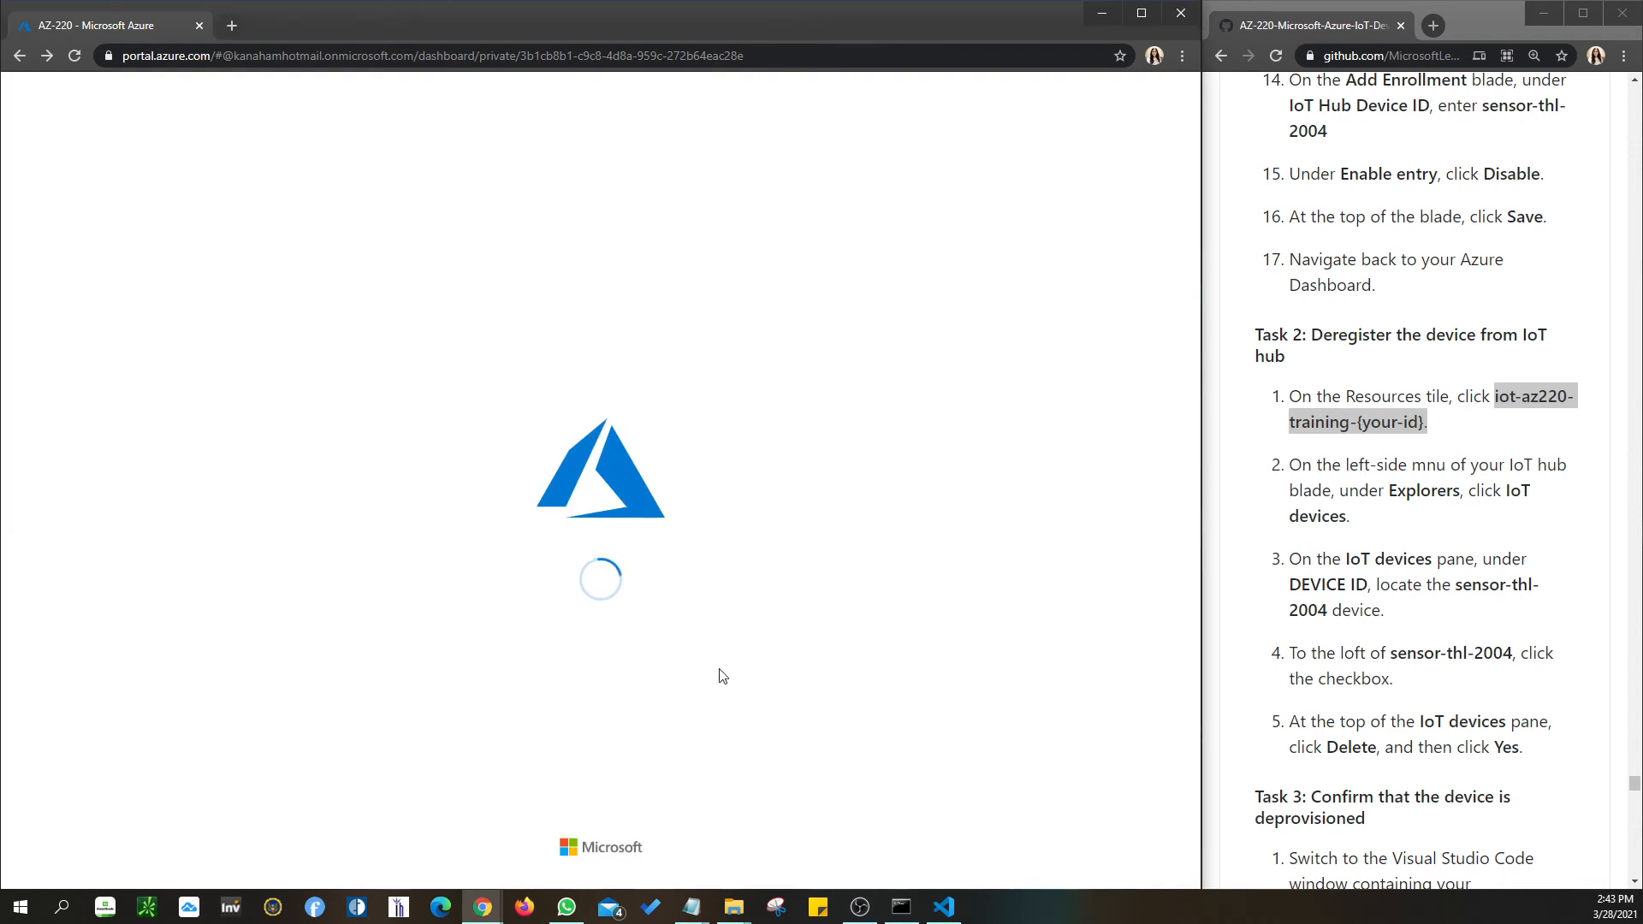
Highlight Explorers in guide Task 2, return to steps 6 to 15, and open the enrollment management page of dps-az220-training-kv2103.
scroll(1449, 519, up, 1)
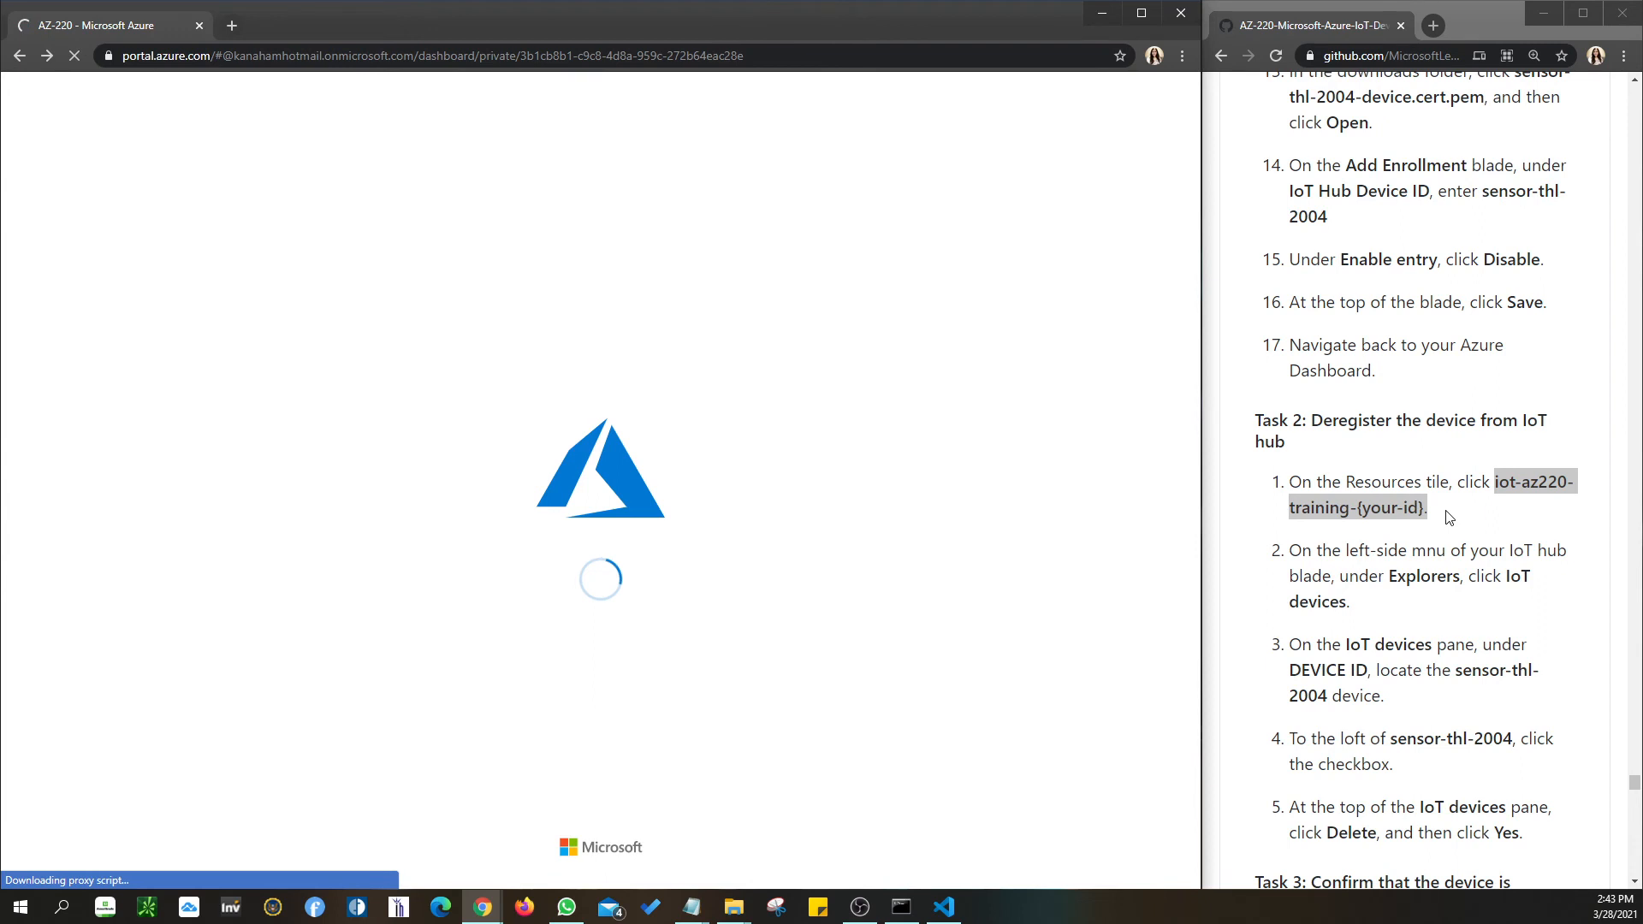
double_click(1420, 572)
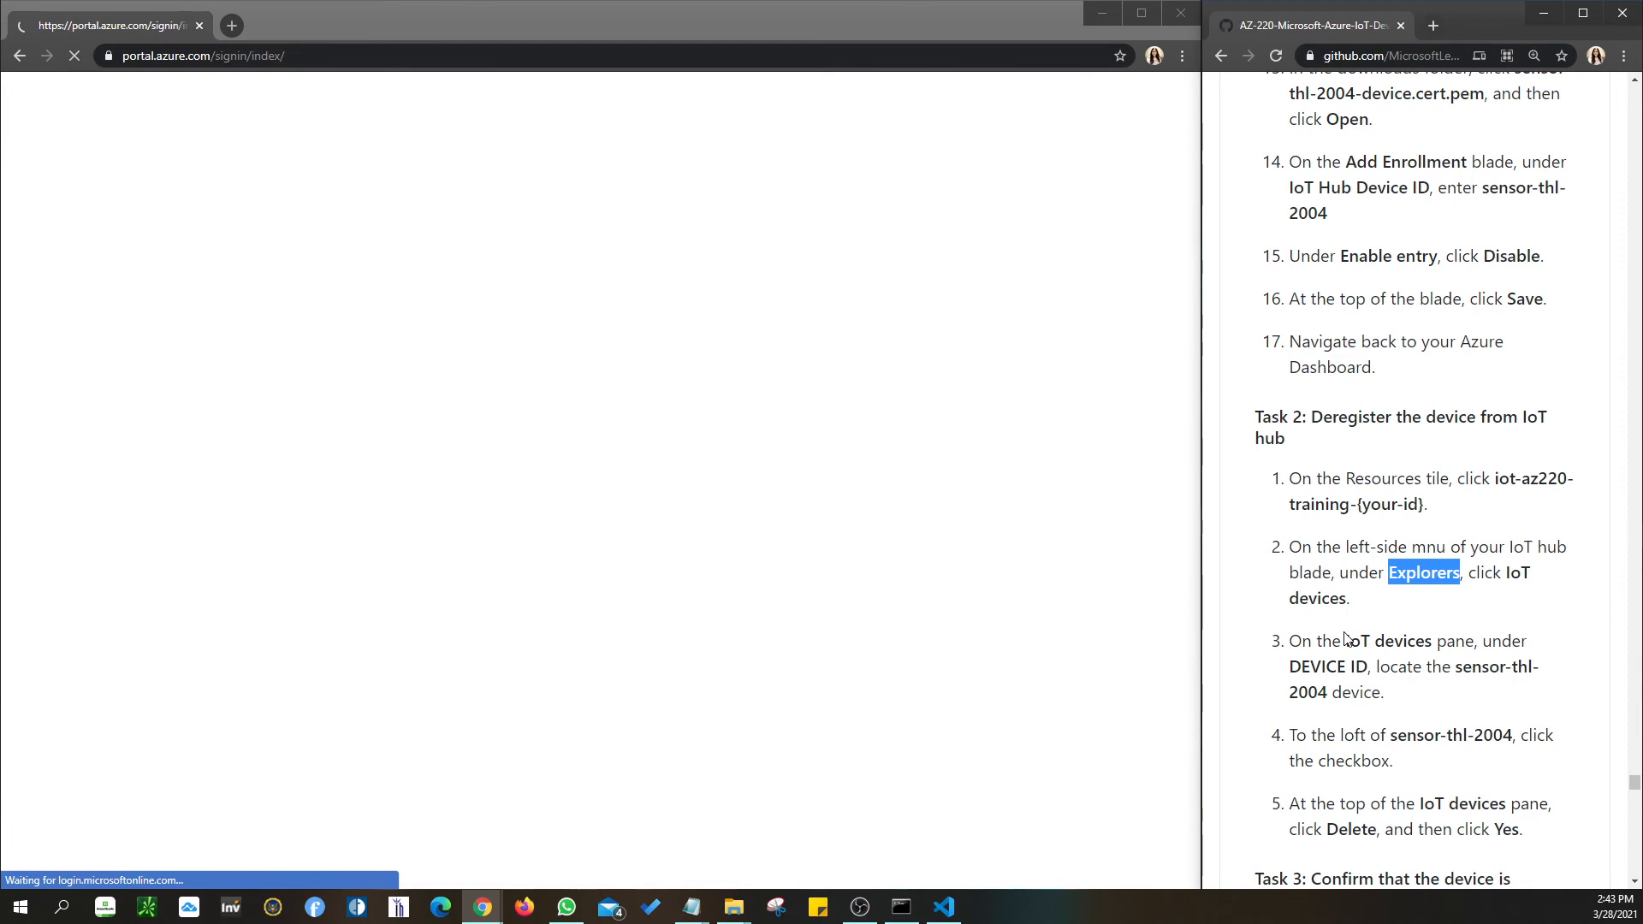
scroll(1345, 637, up, 3)
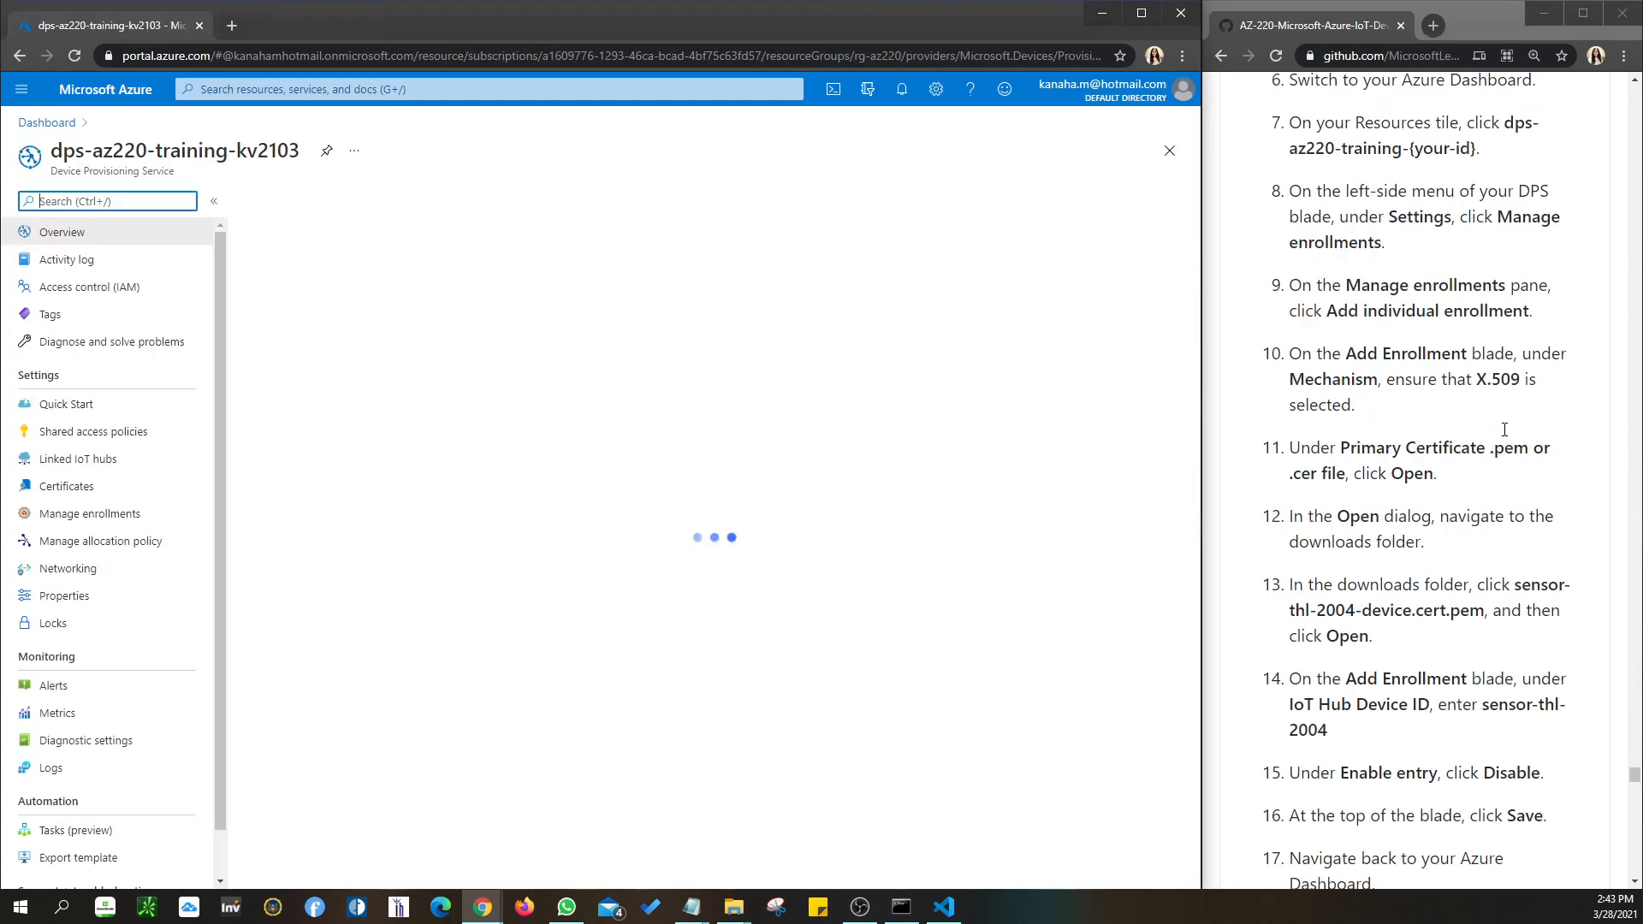
scroll(1504, 430, up, 1)
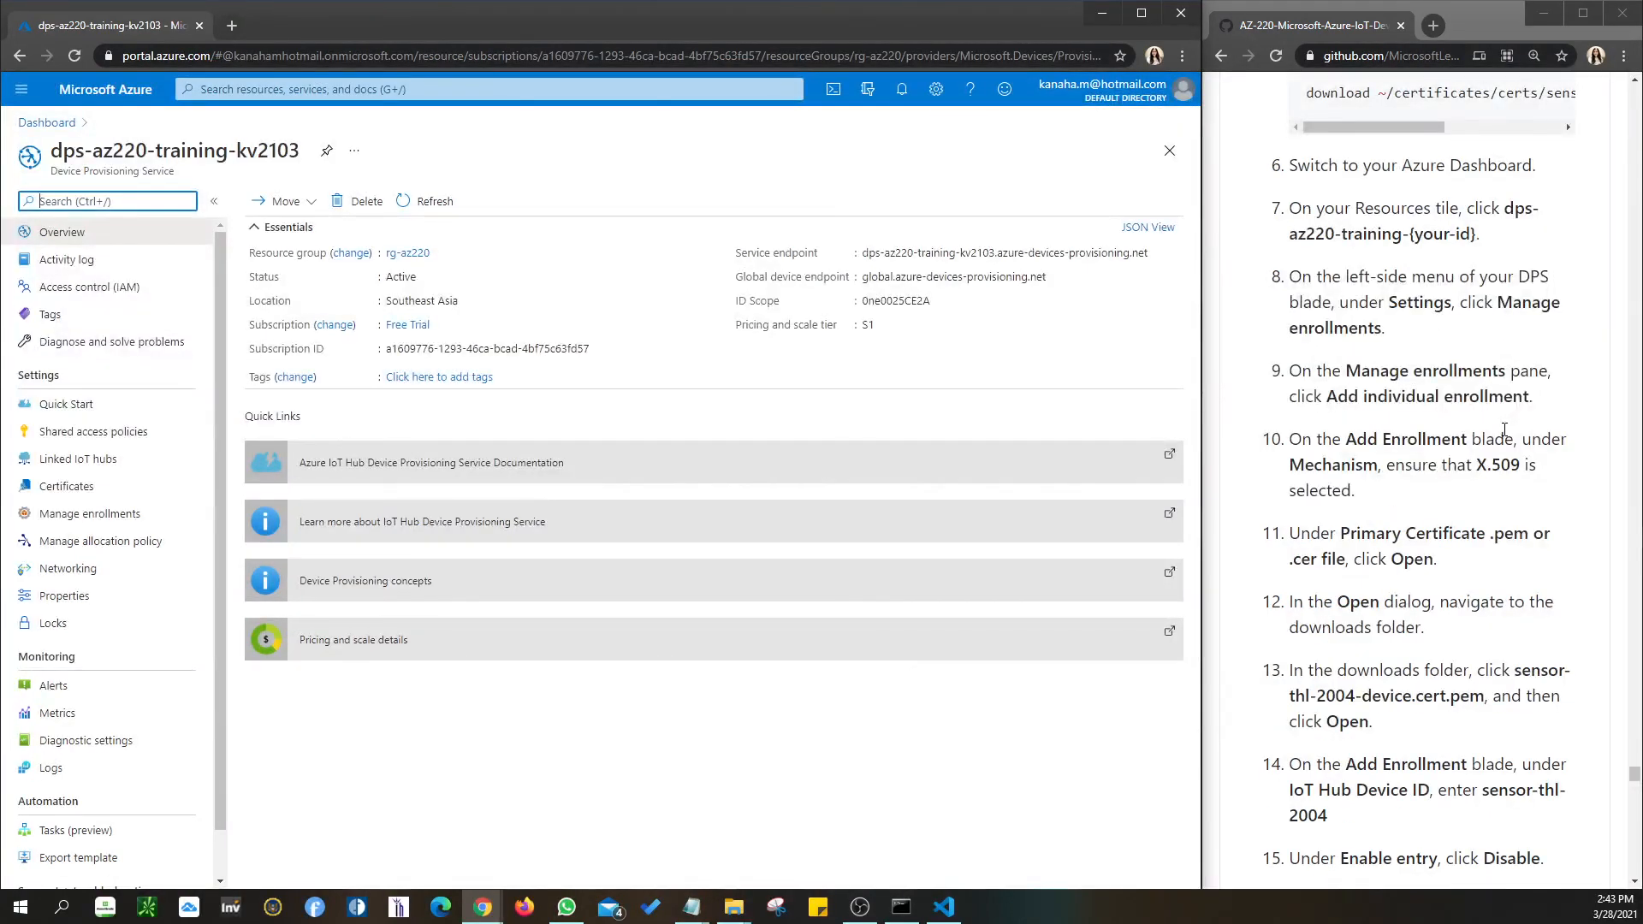
click(90, 513)
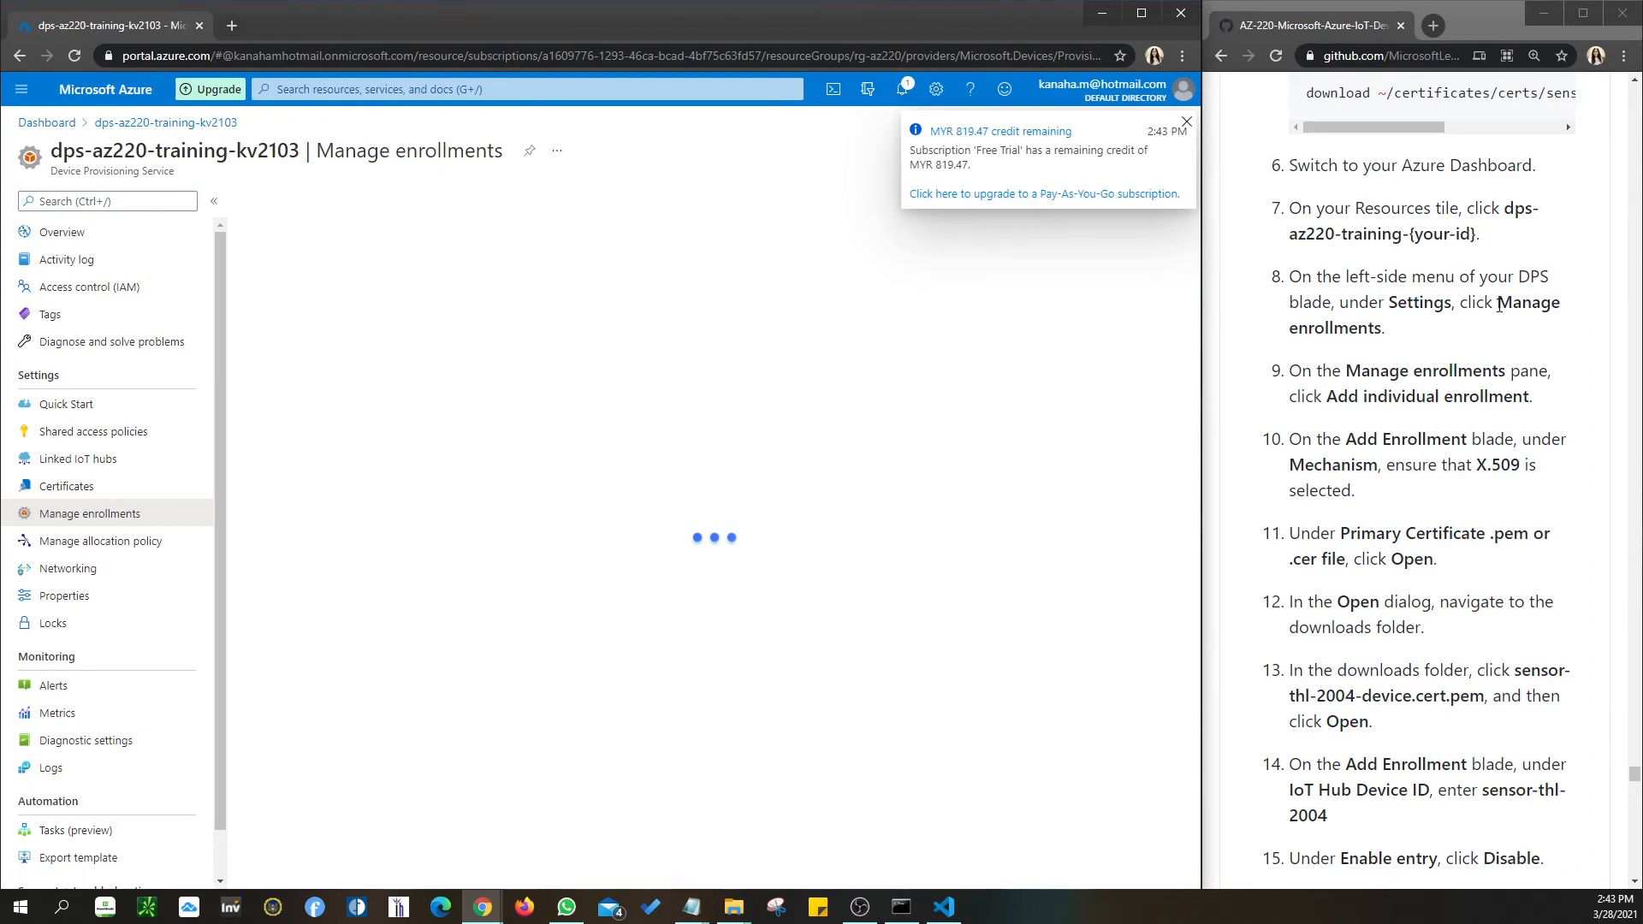
Highlight Manage enrollments in guide step 8, start a new individual enrollment, and check that its mechanism is X.509.
drag(1497, 302, 1538, 329)
scroll(1460, 457, down, 1)
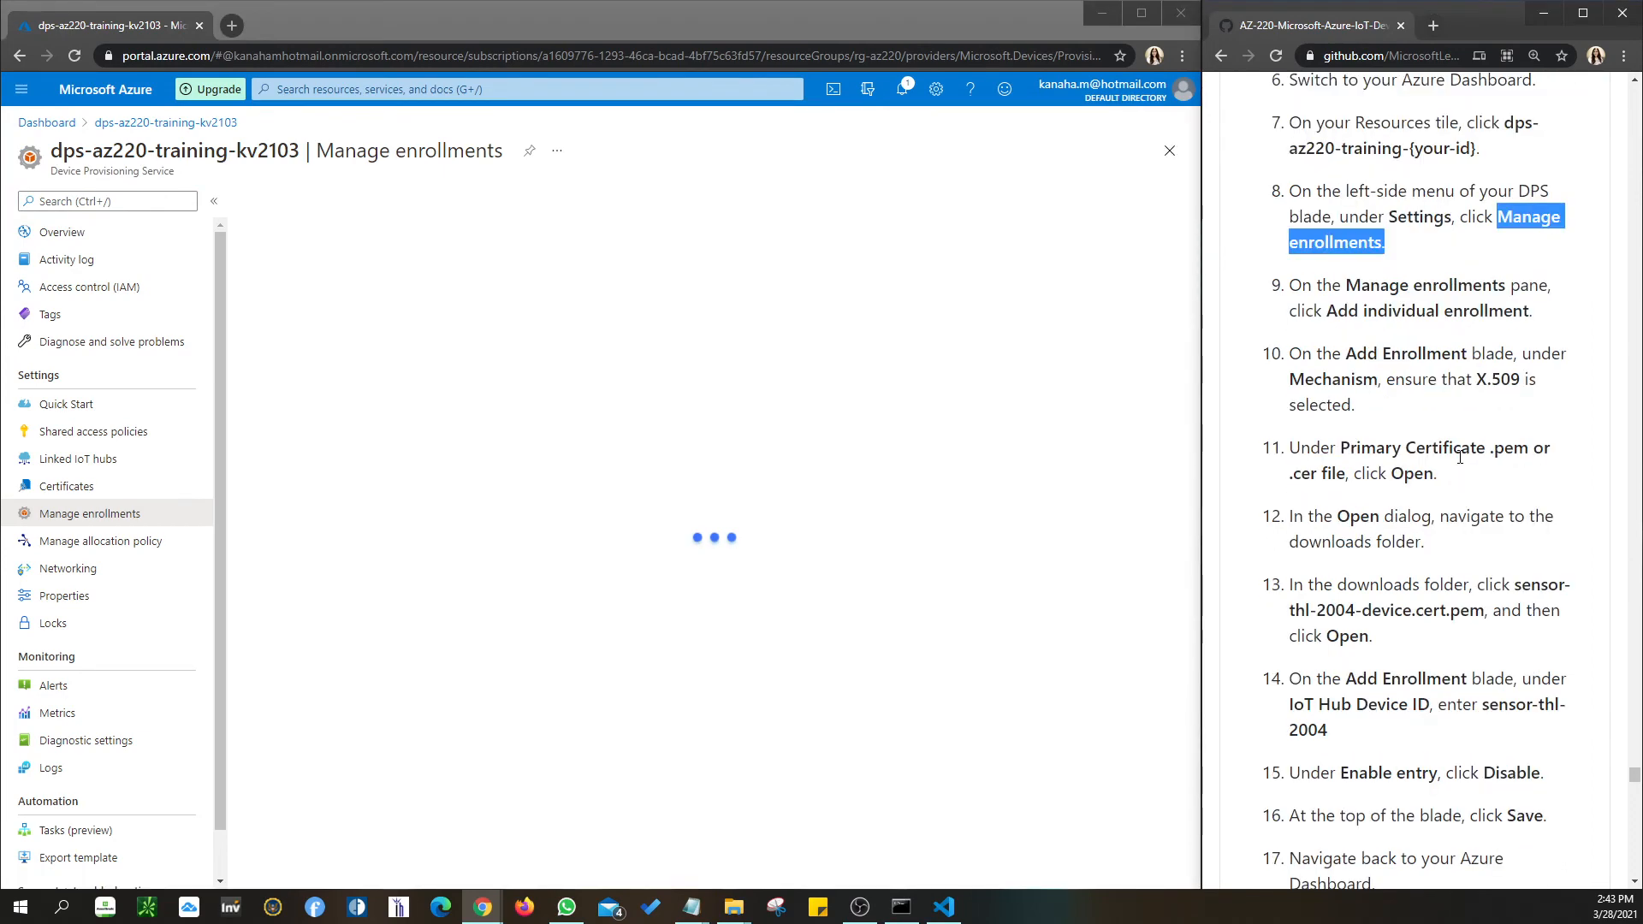
scroll(1460, 457, down, 1)
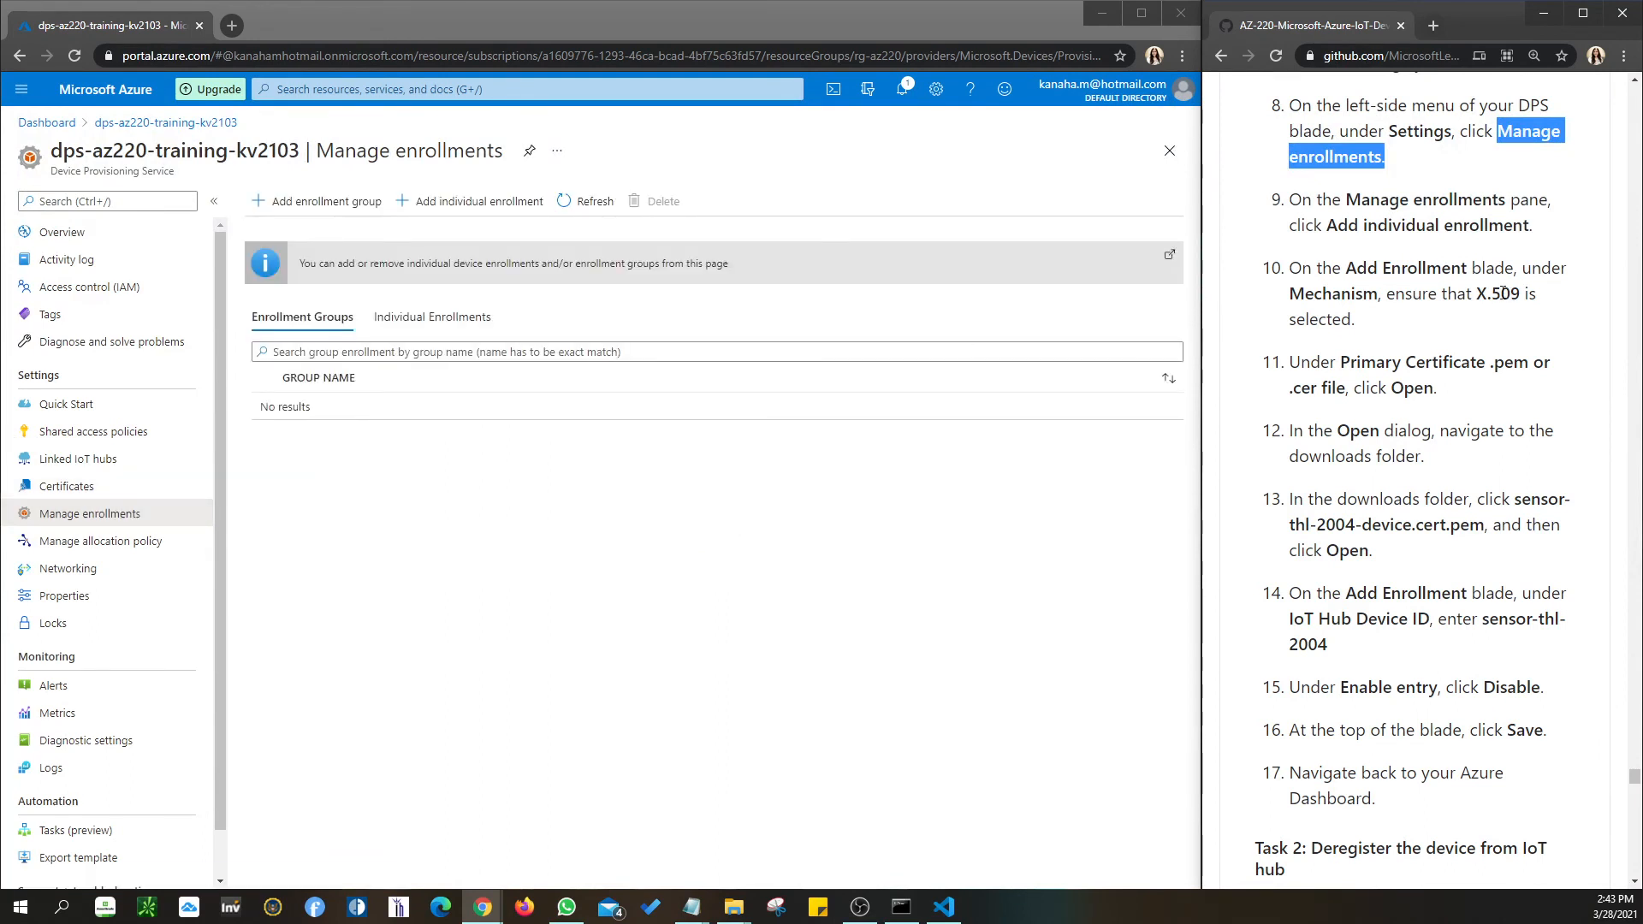
scroll(1502, 293, up, 1)
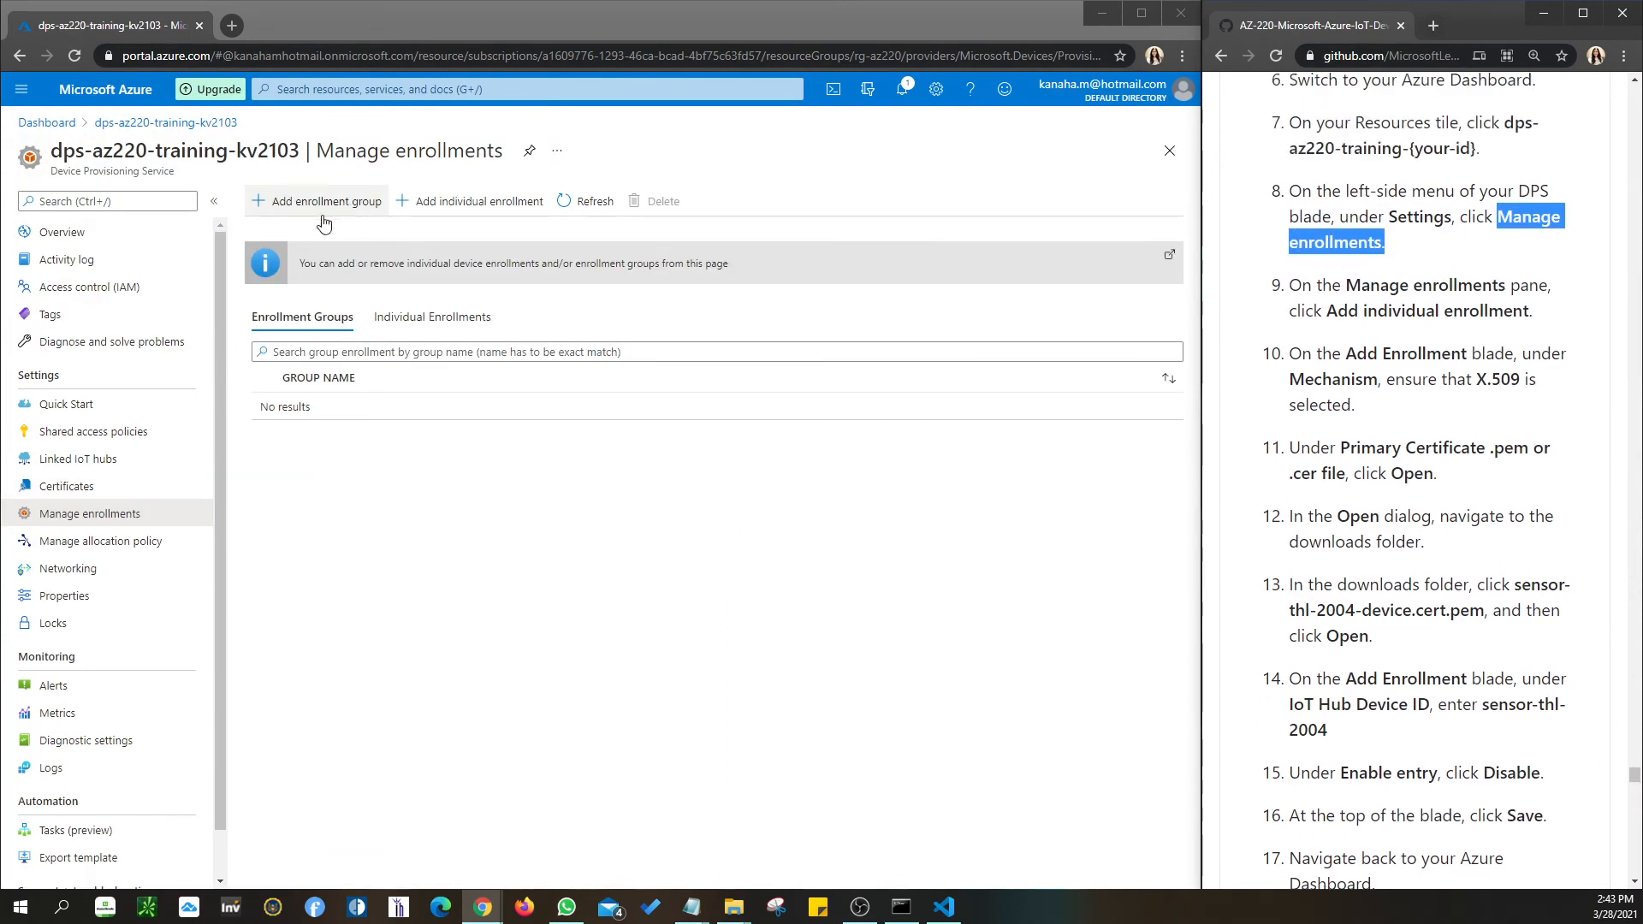
click(487, 209)
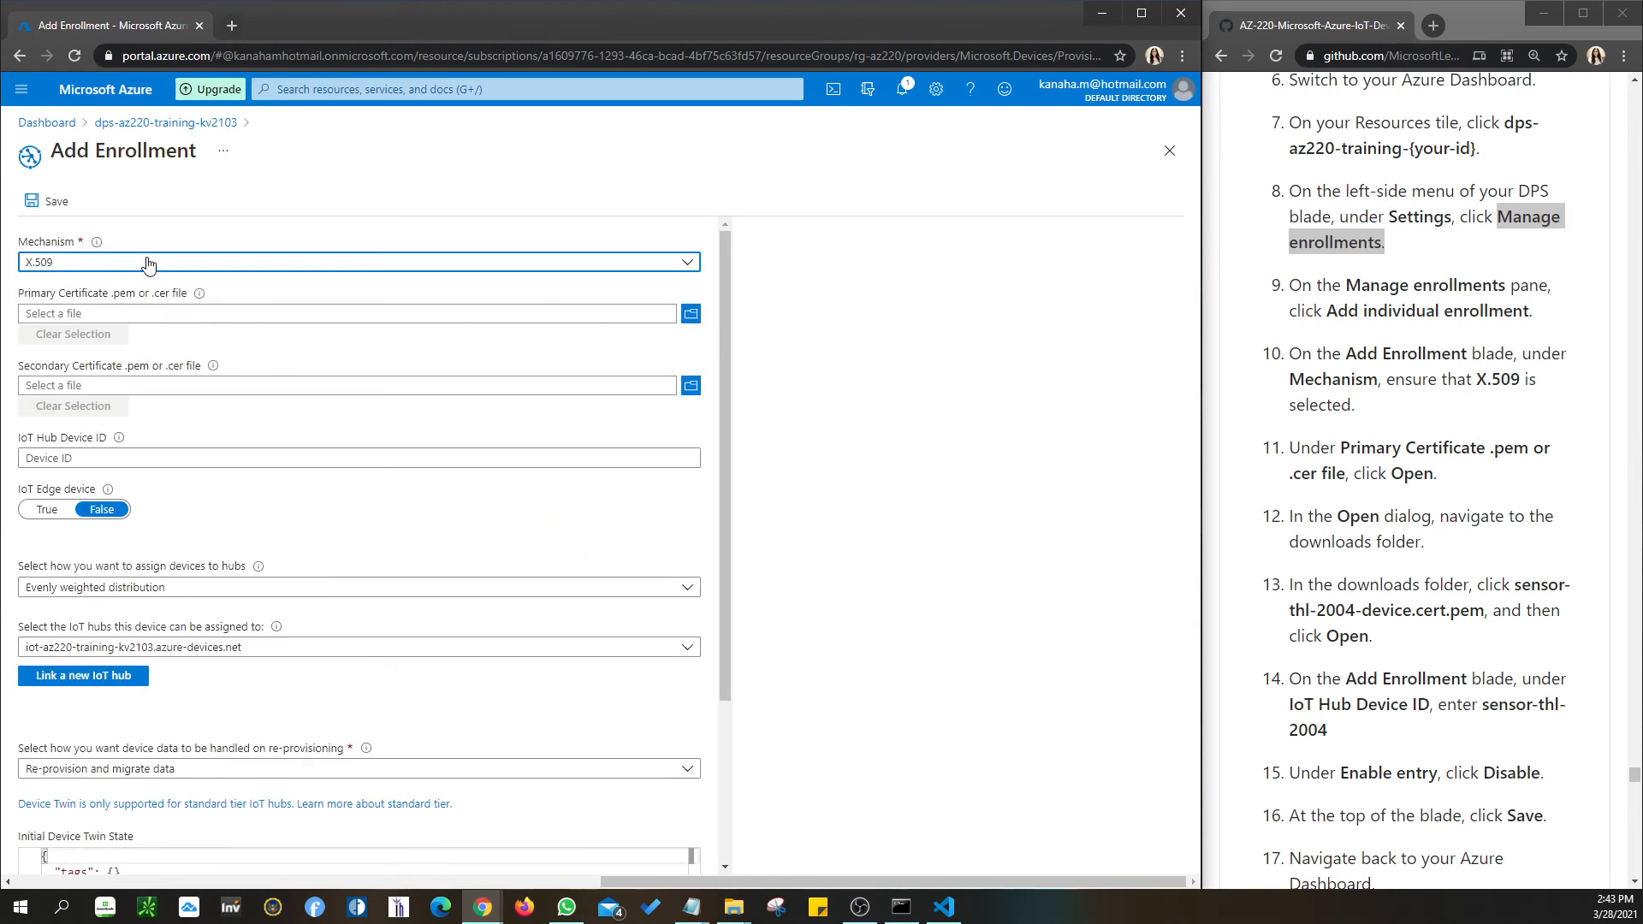
click(147, 262)
click(992, 362)
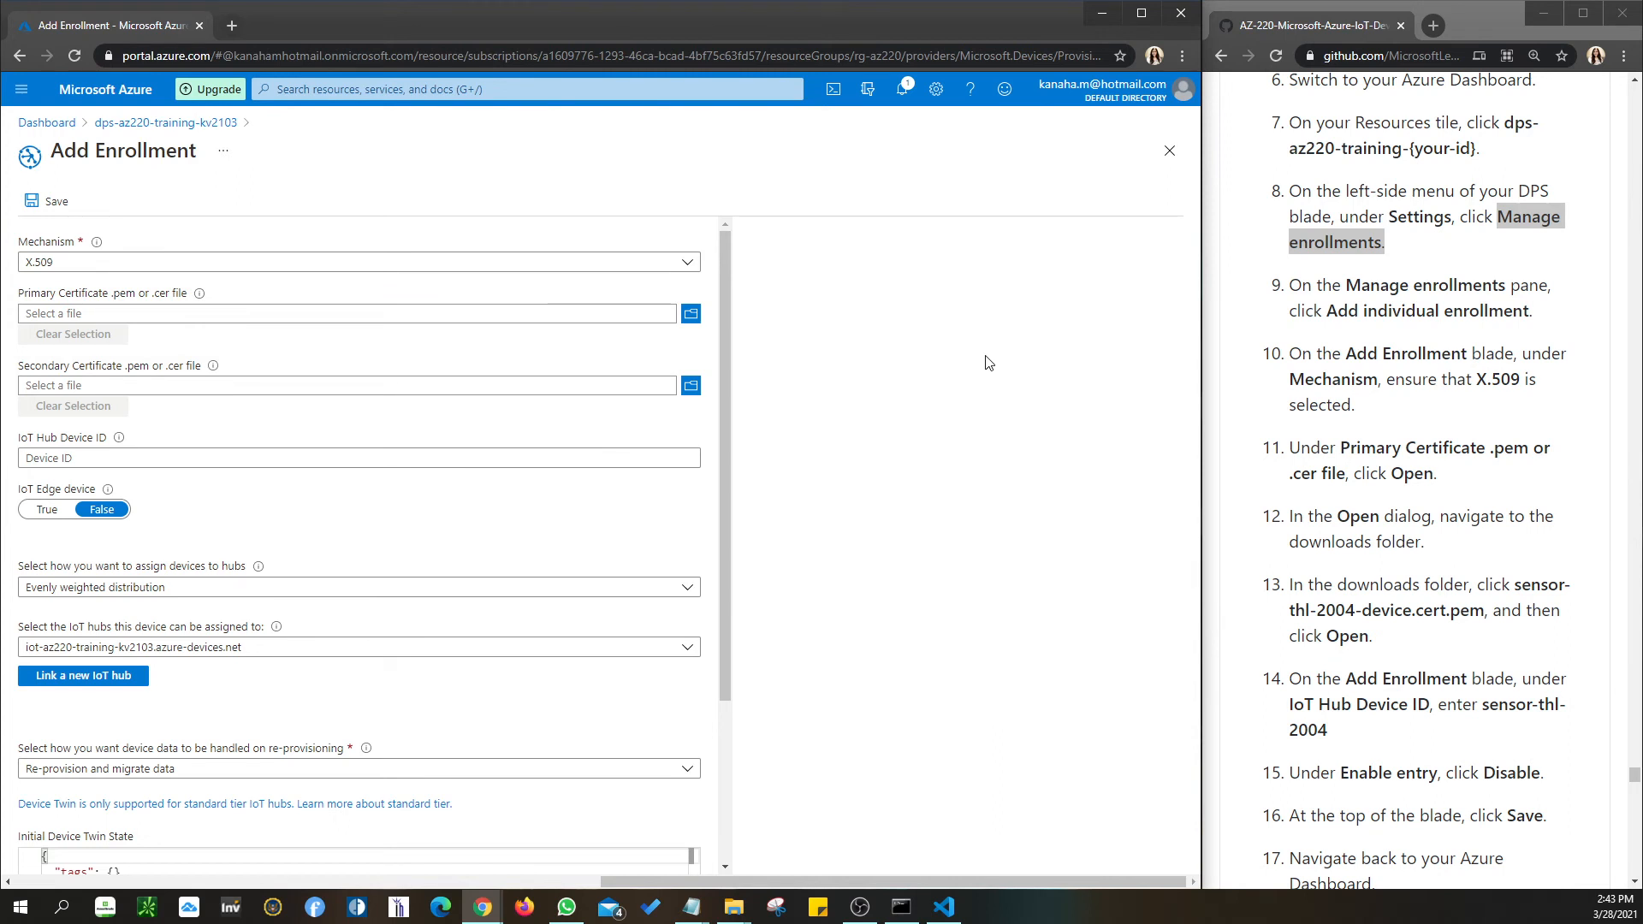
Try to load sensor-thl-2004-device.cert.pem from the Desktop's IoT folder as the enrollment's primary certificate.
click(691, 317)
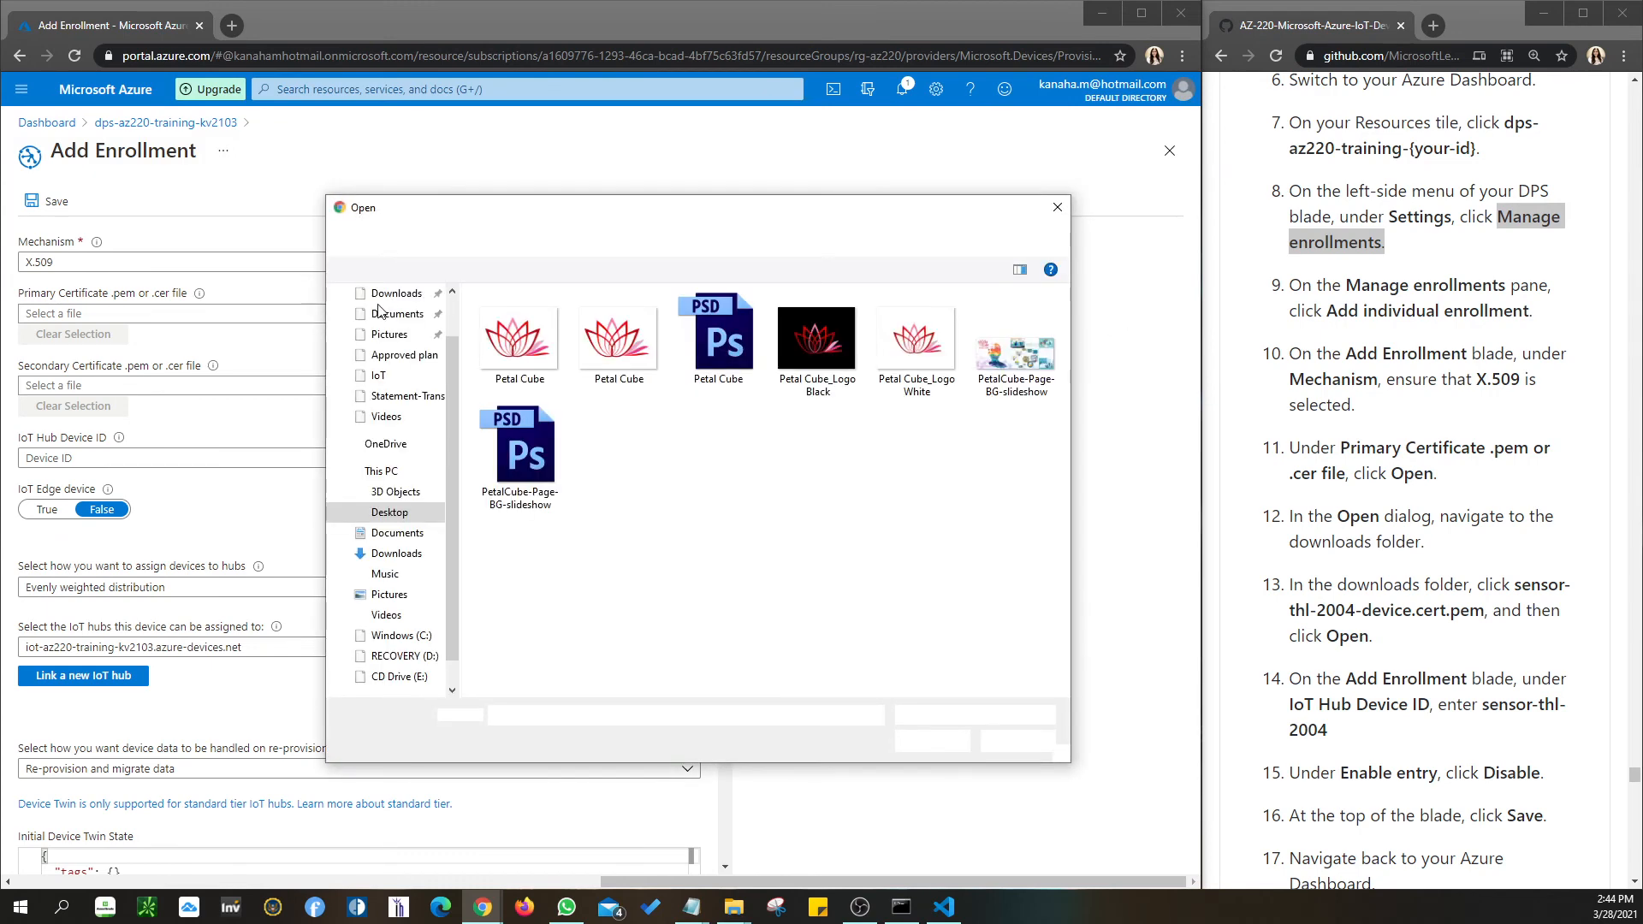
click(395, 314)
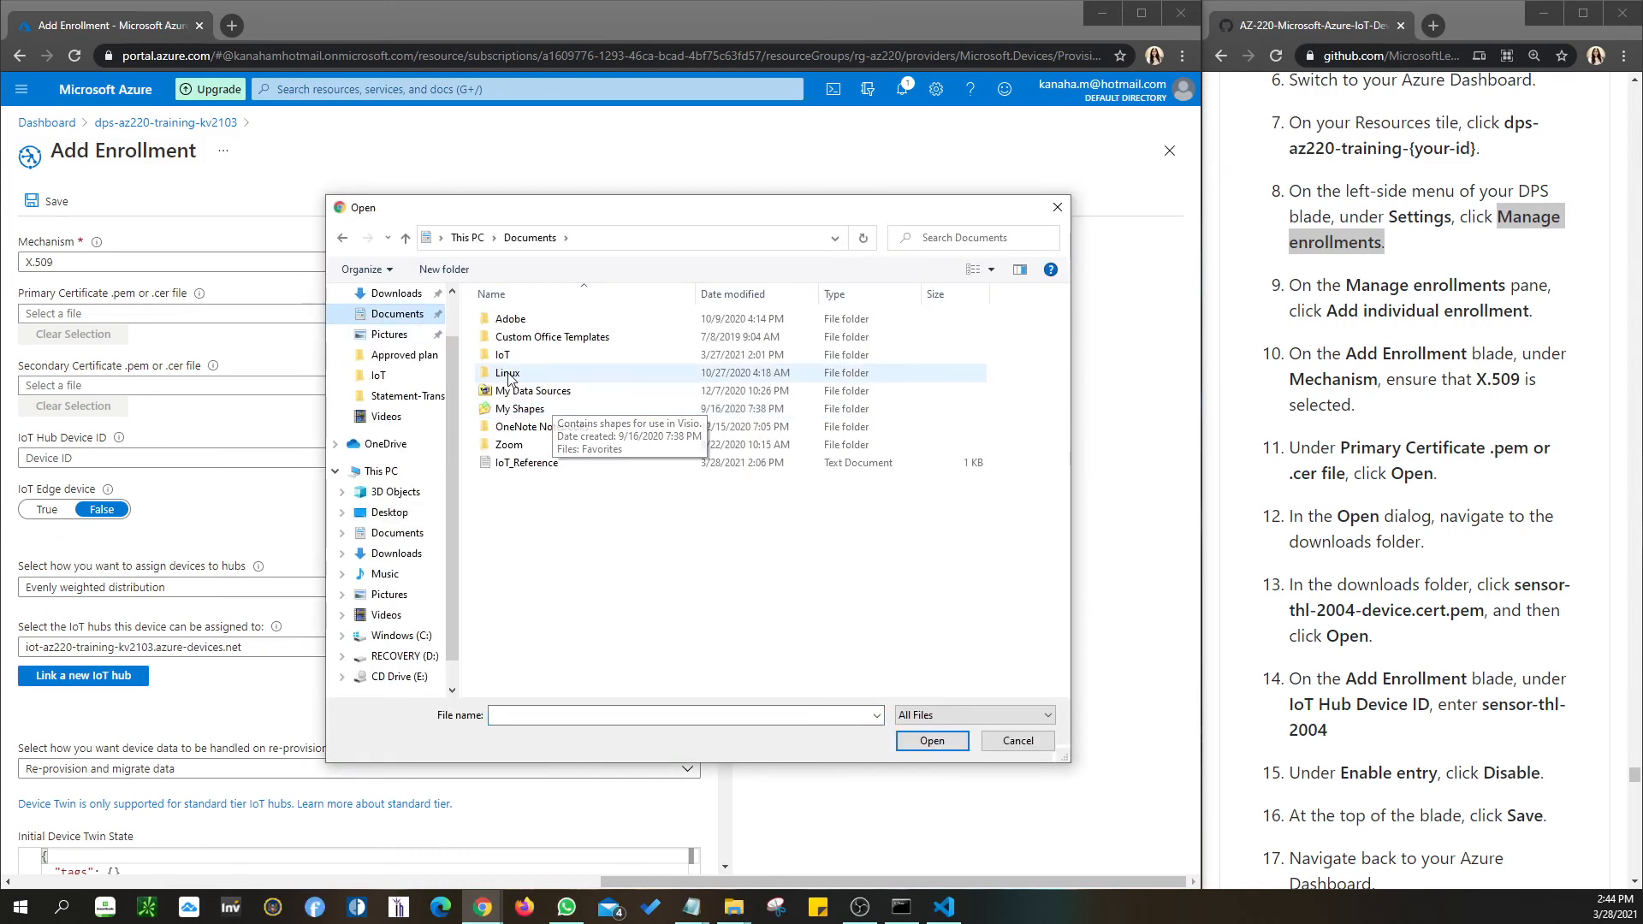
click(400, 376)
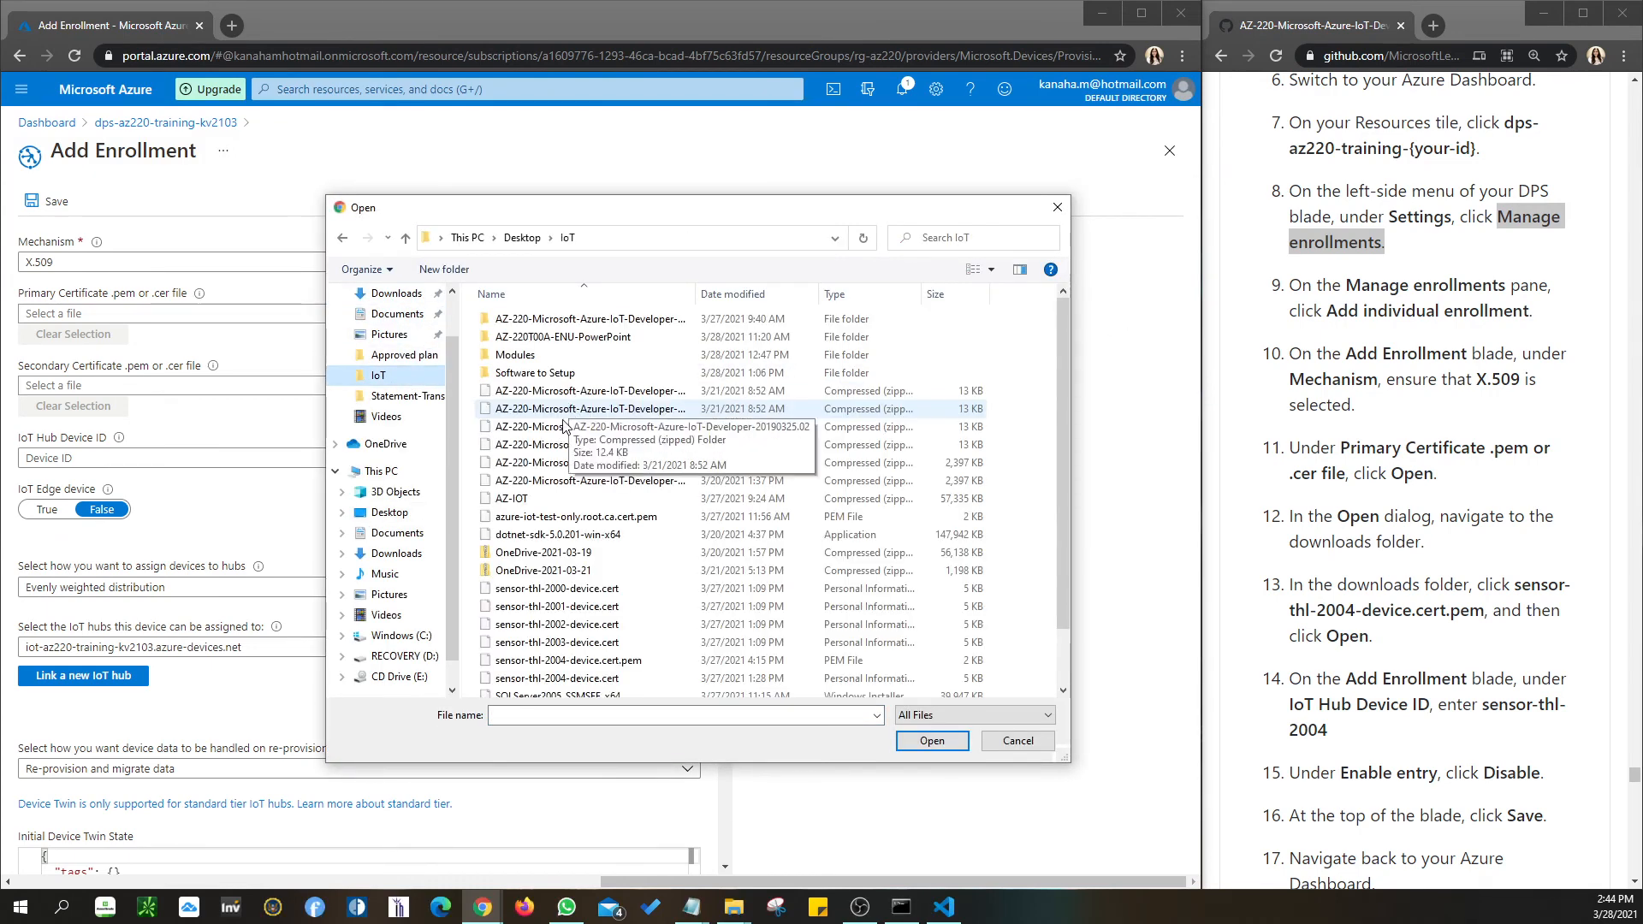
scroll(569, 616, down, 1)
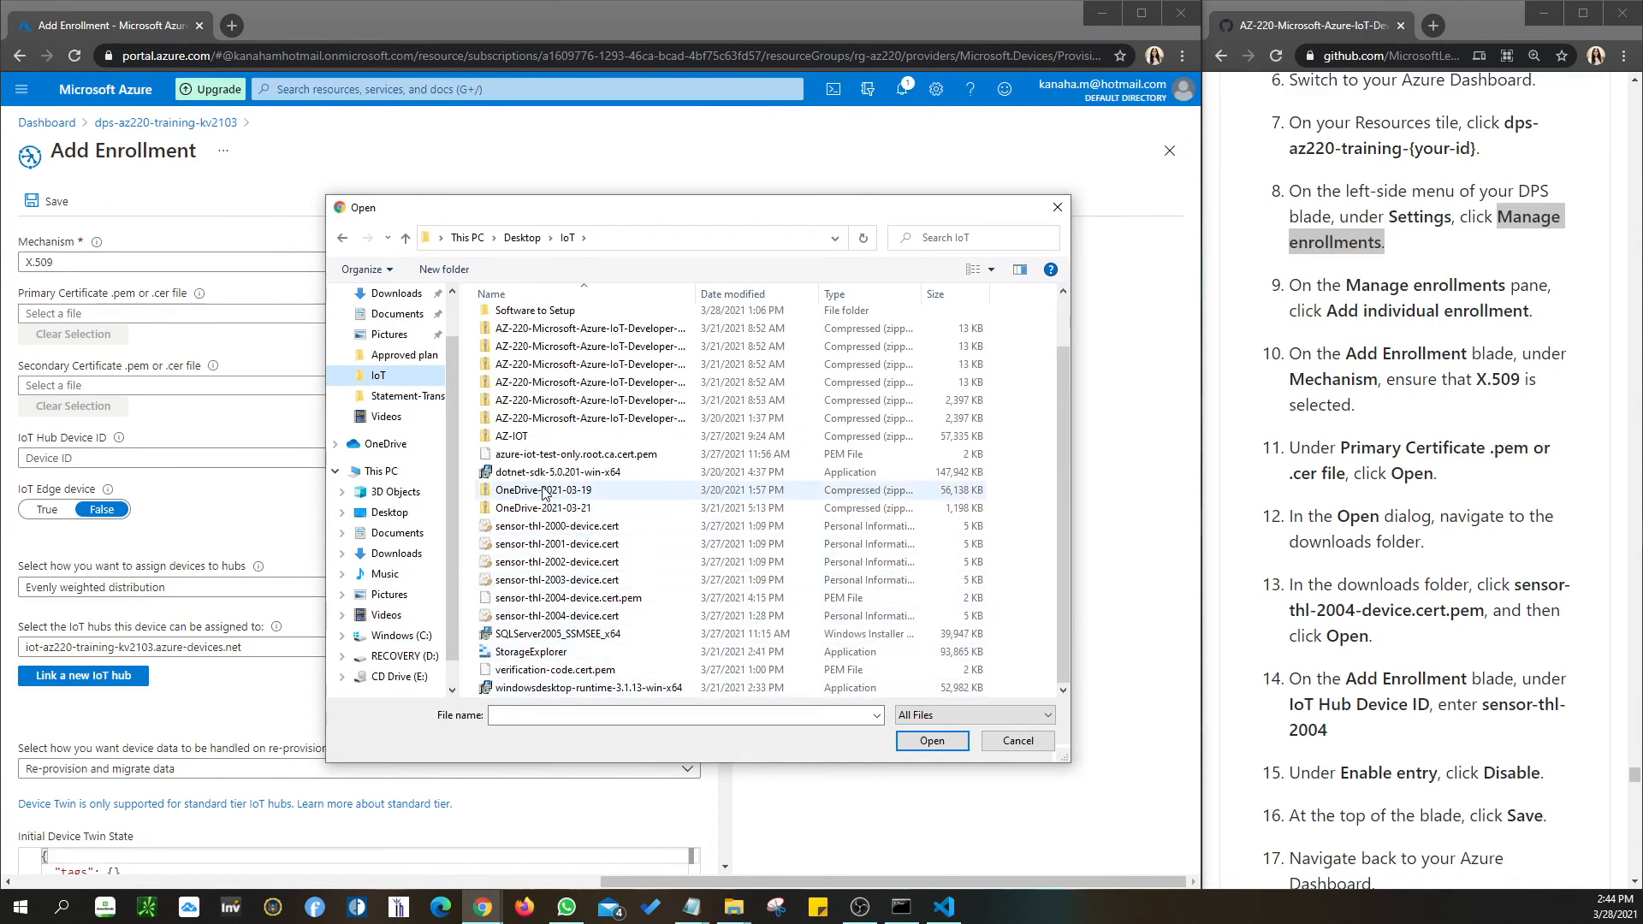
click(569, 598)
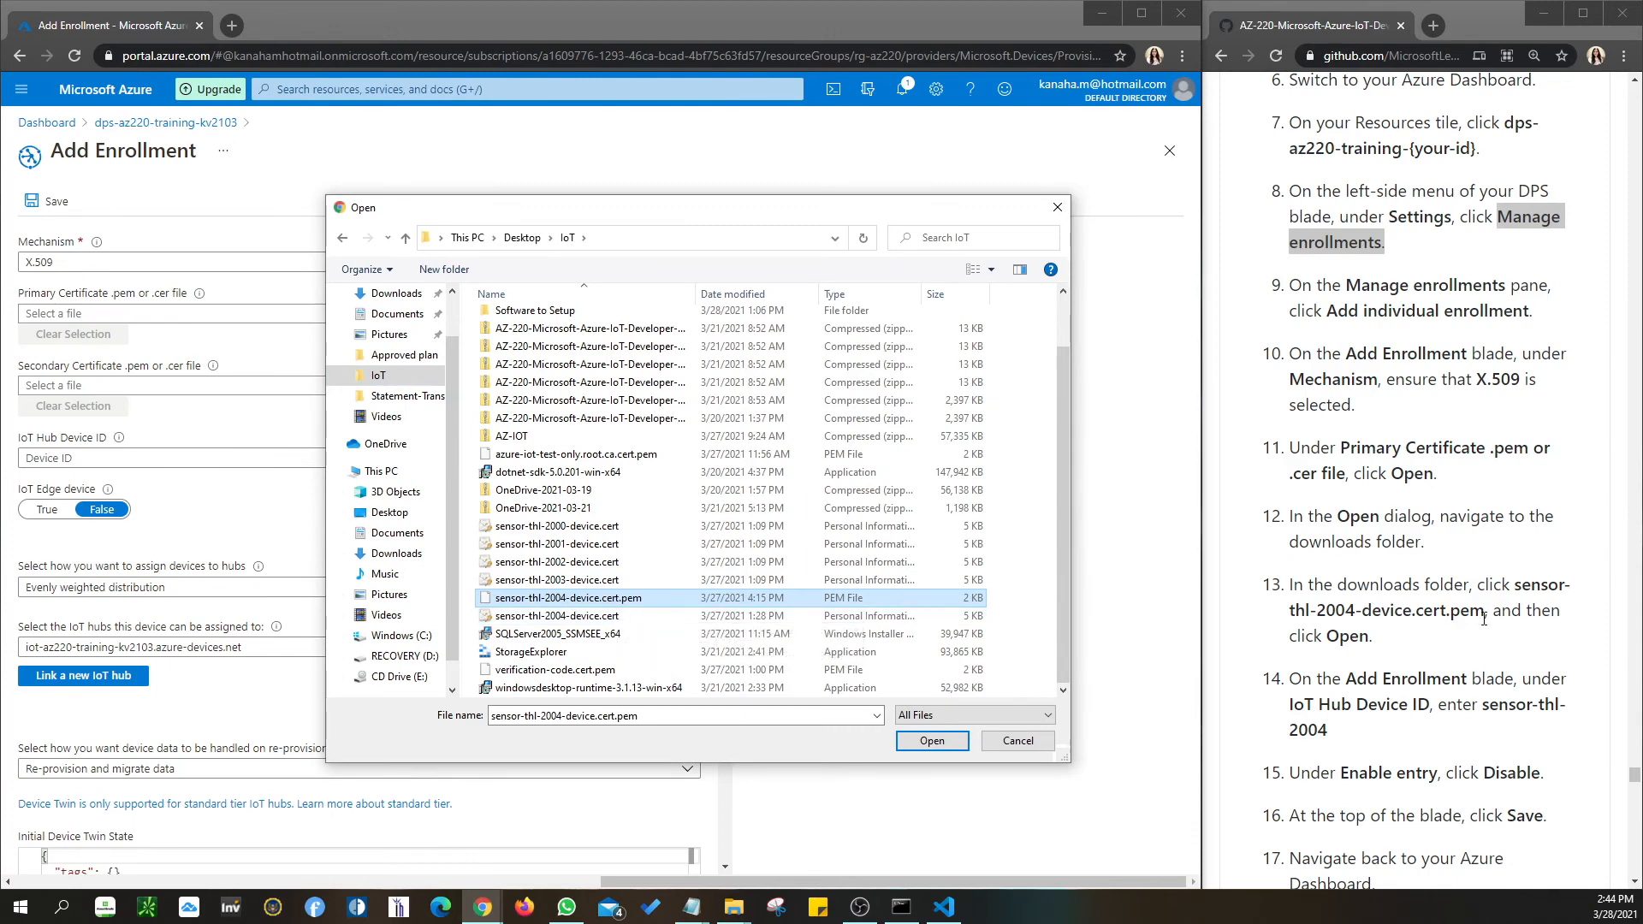
click(931, 741)
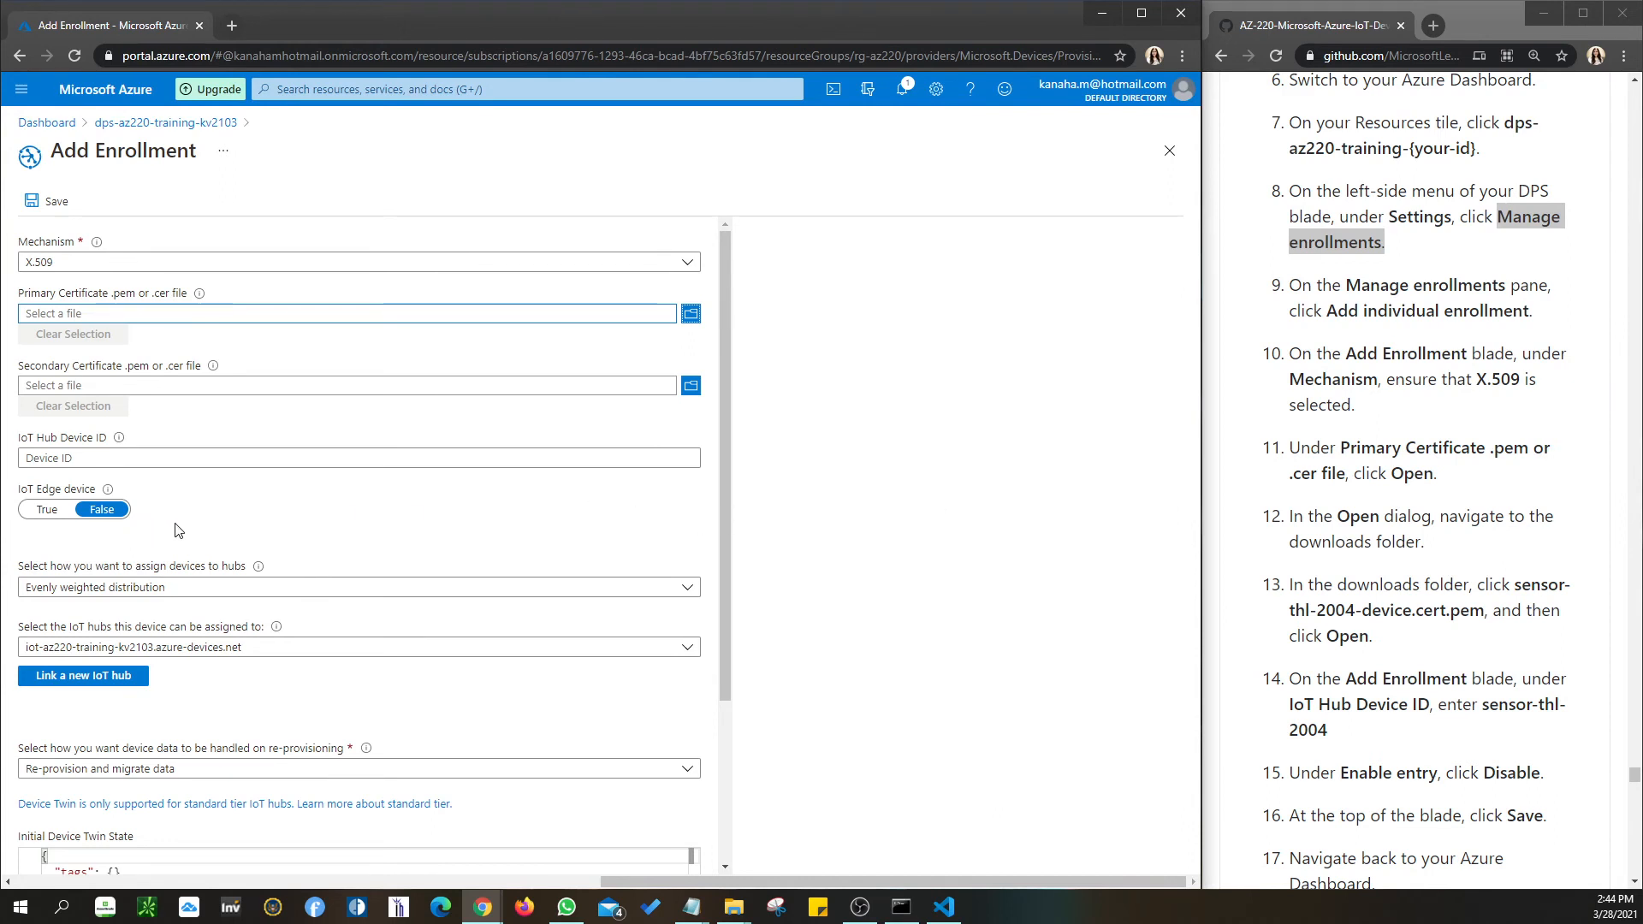
Review the Device ID and Enable entry settings against guide steps 14 to 16, and close the enrollment form without saving.
scroll(178, 532, down, 1)
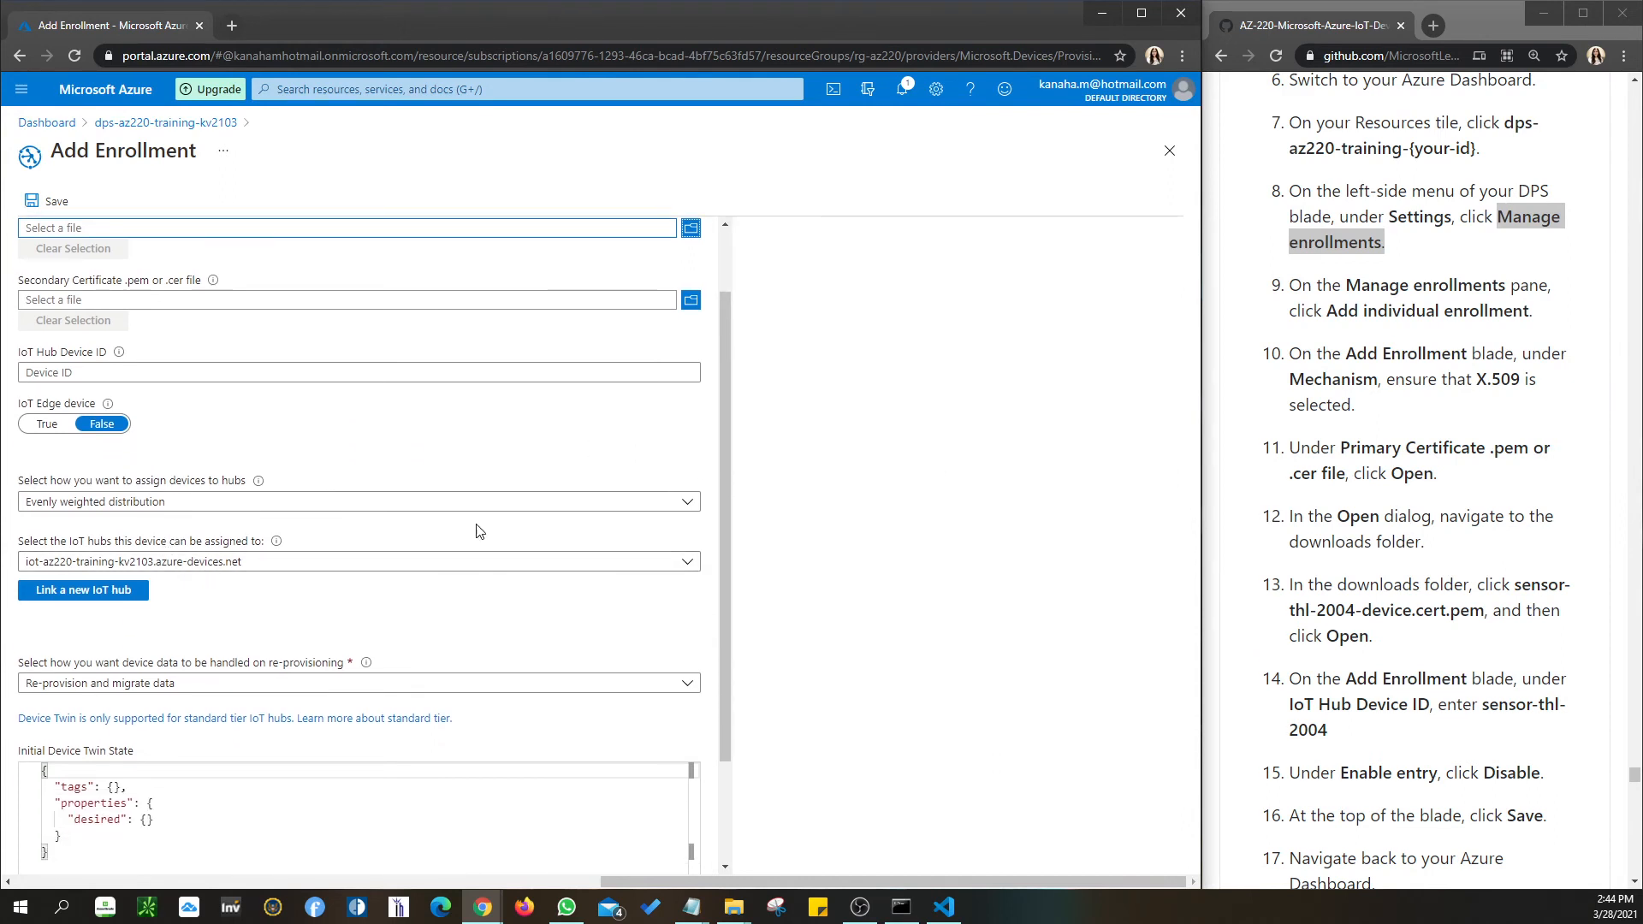
scroll(395, 552, down, 1)
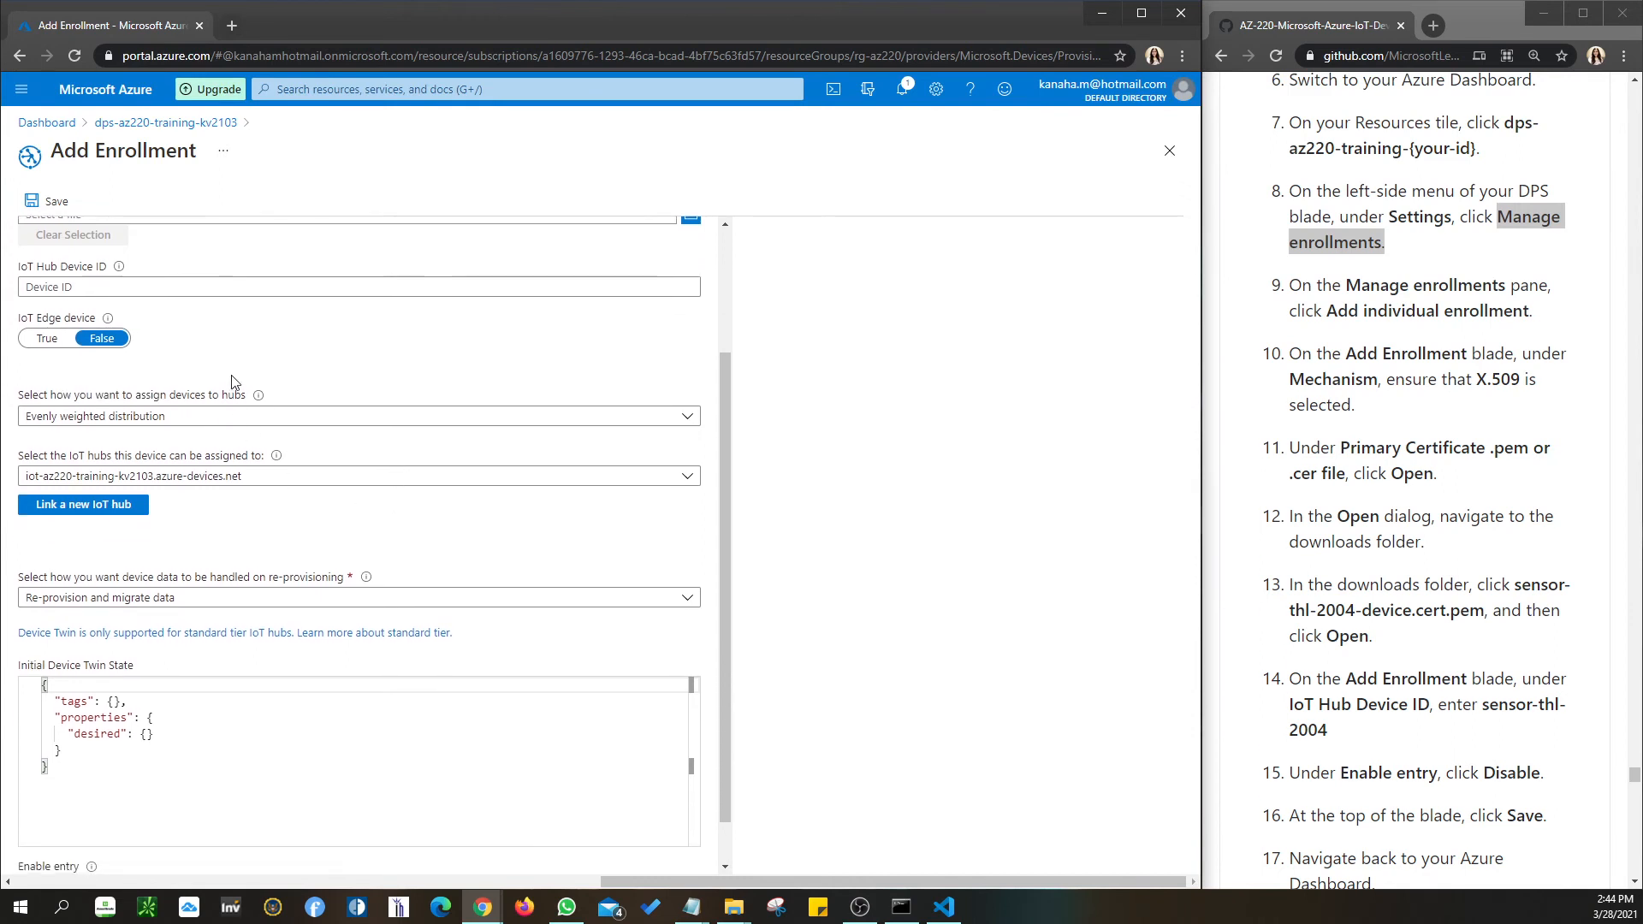
scroll(231, 381, up, 1)
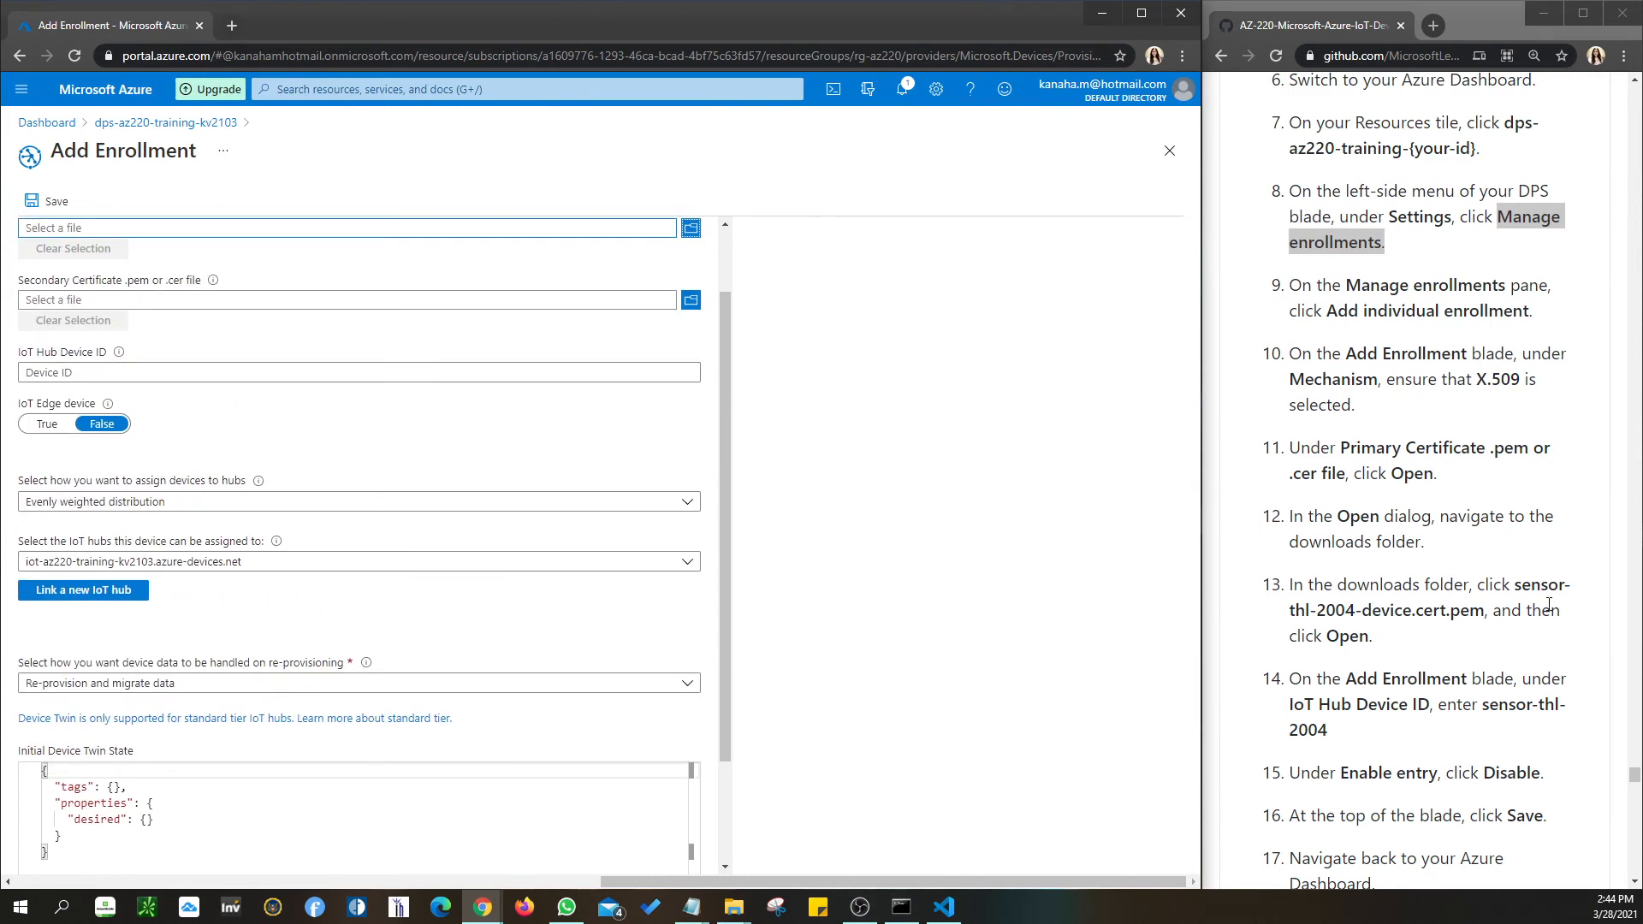
scroll(1411, 479, down, 2)
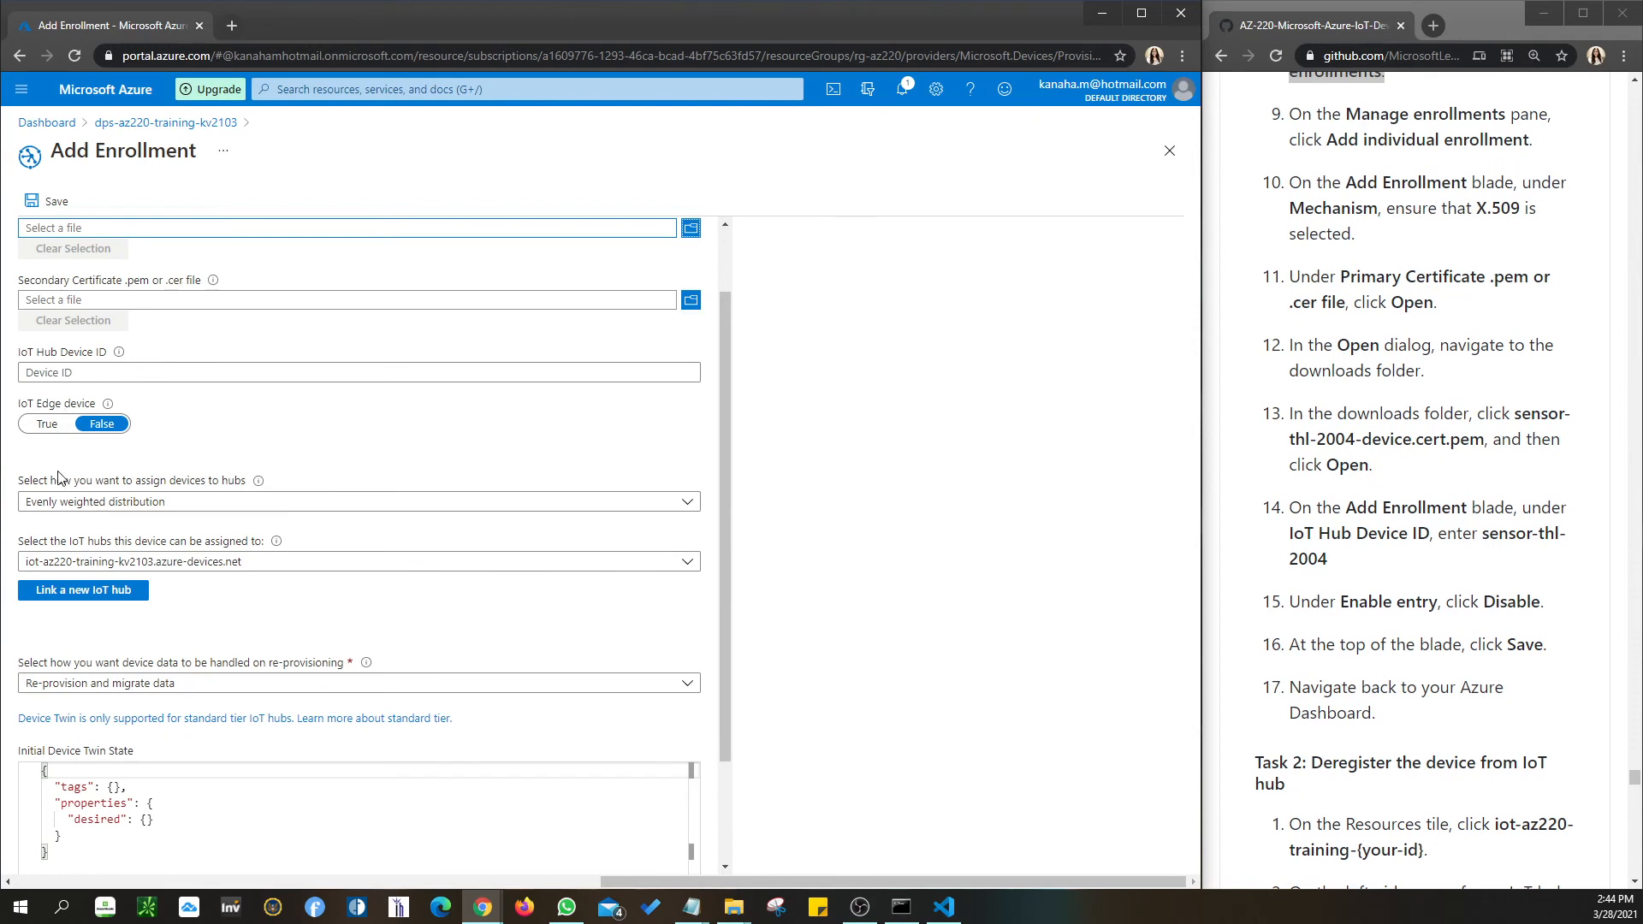
scroll(134, 641, down, 2)
scroll(128, 728, up, 1)
scroll(120, 821, down, 1)
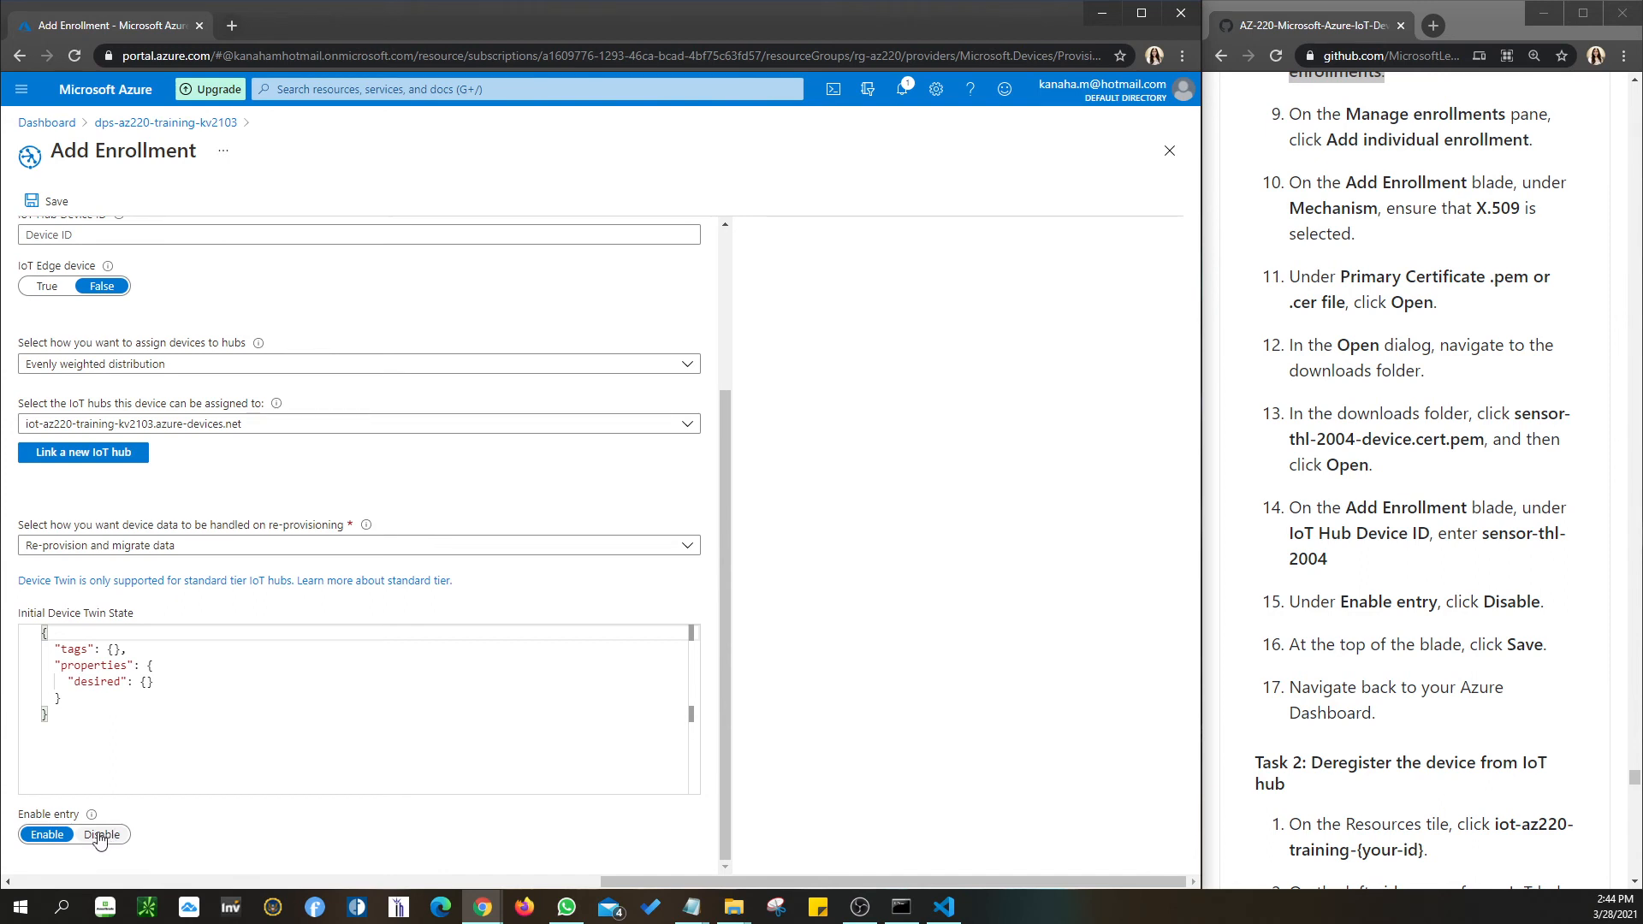
scroll(1330, 650, up, 1)
scroll(1330, 650, down, 1)
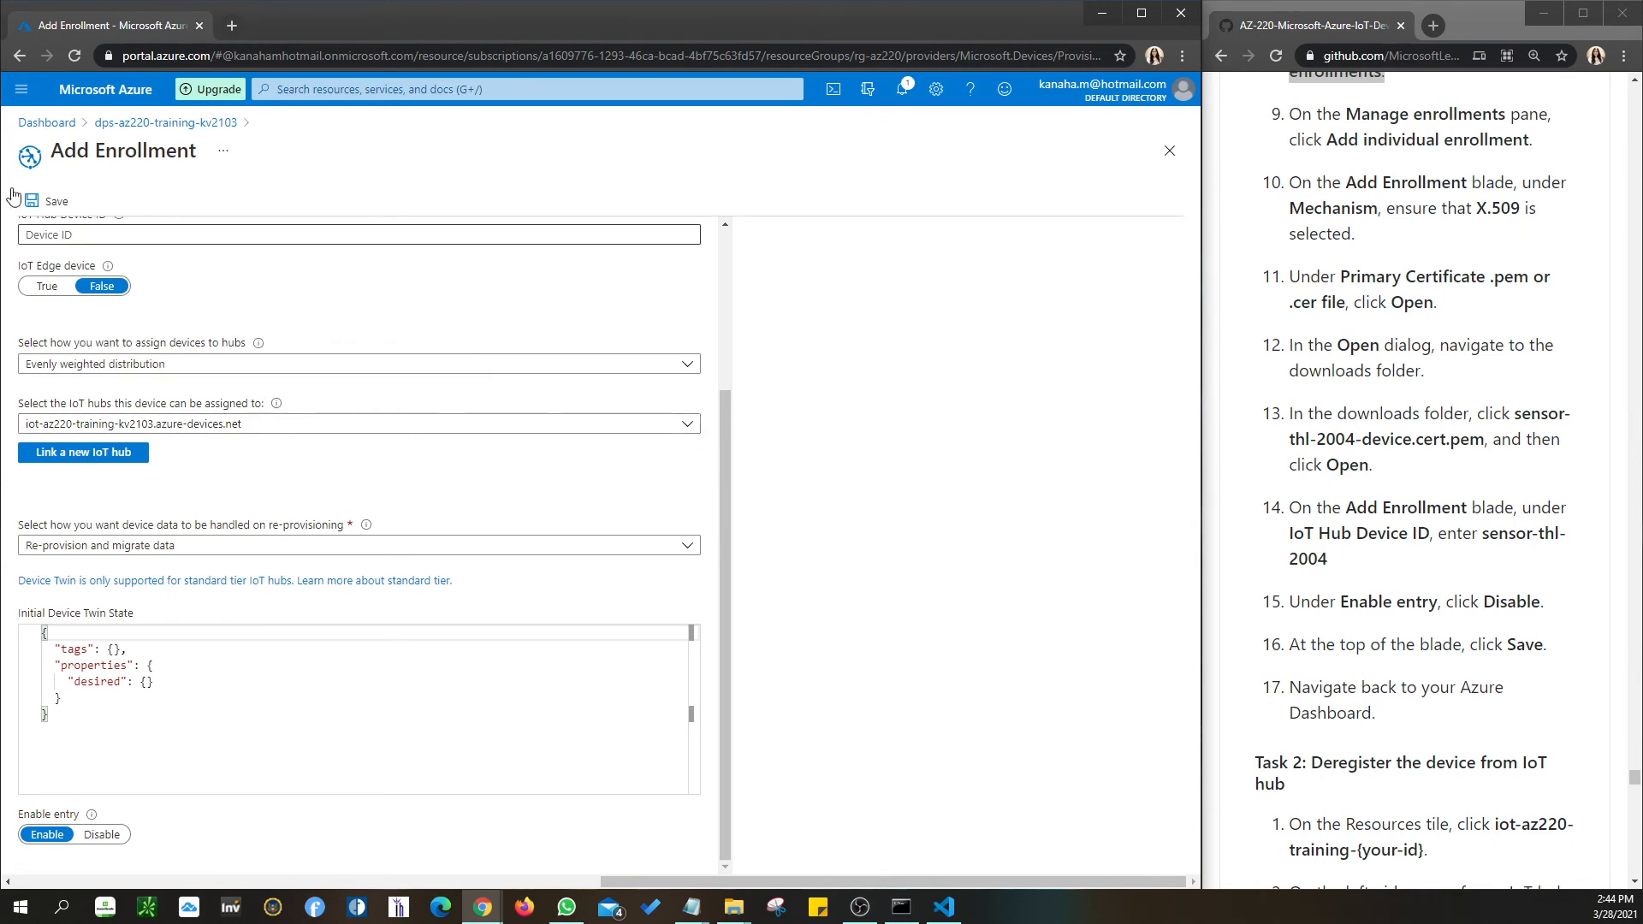
click(1169, 152)
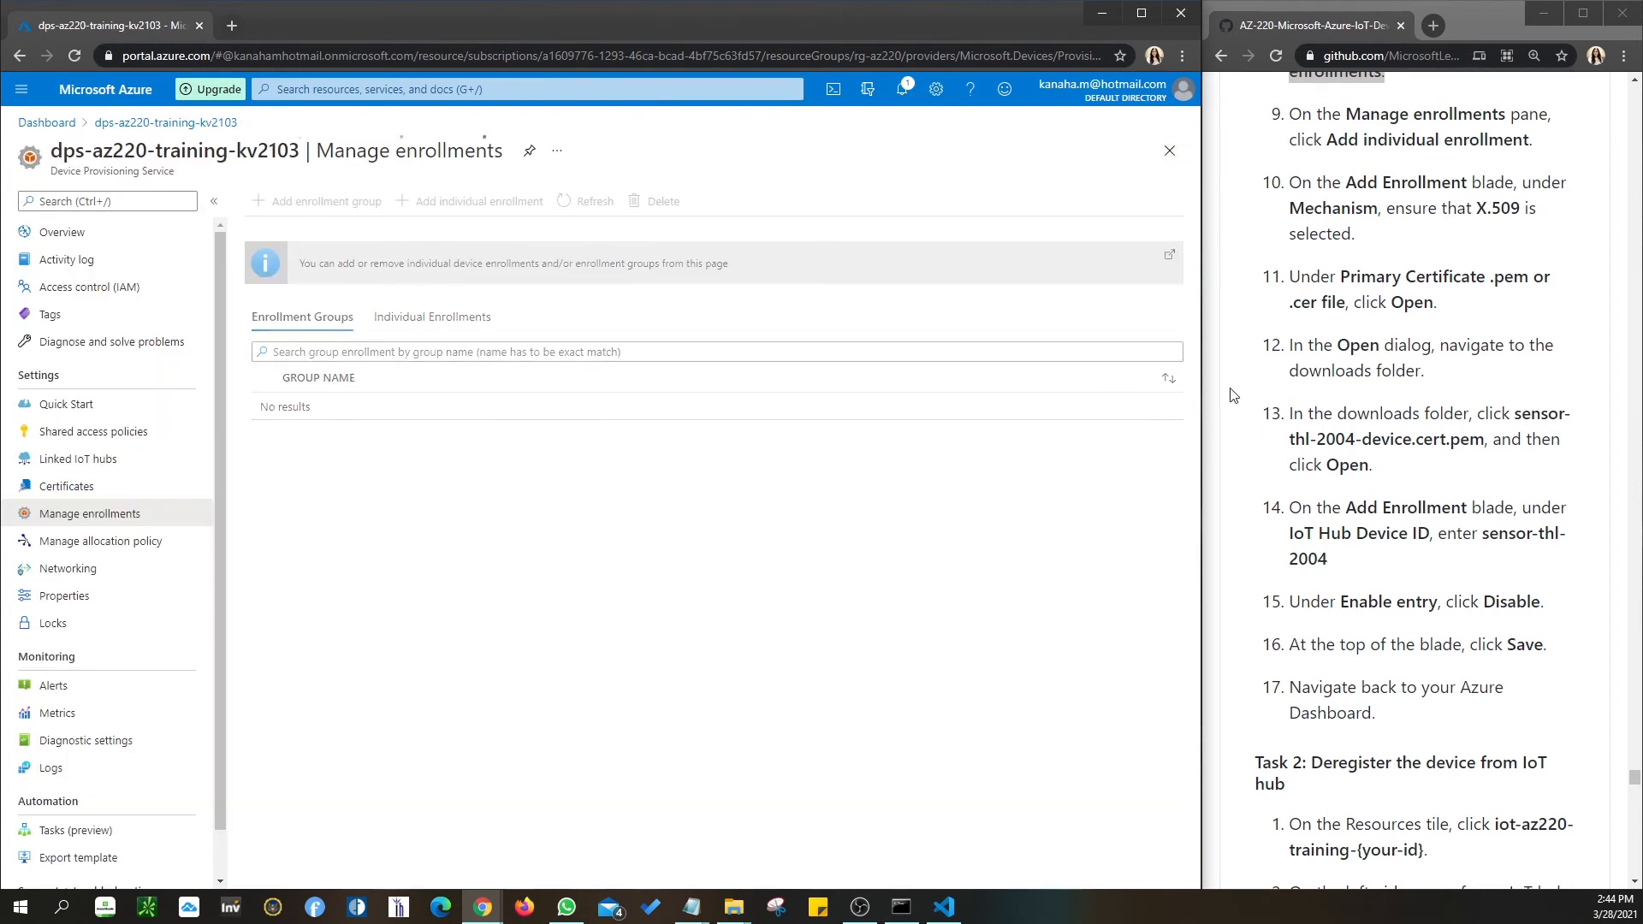
Review the guide's Task 2 deregistration instructions and show the provisioning service's individual enrollments.
scroll(1372, 631, down, 4)
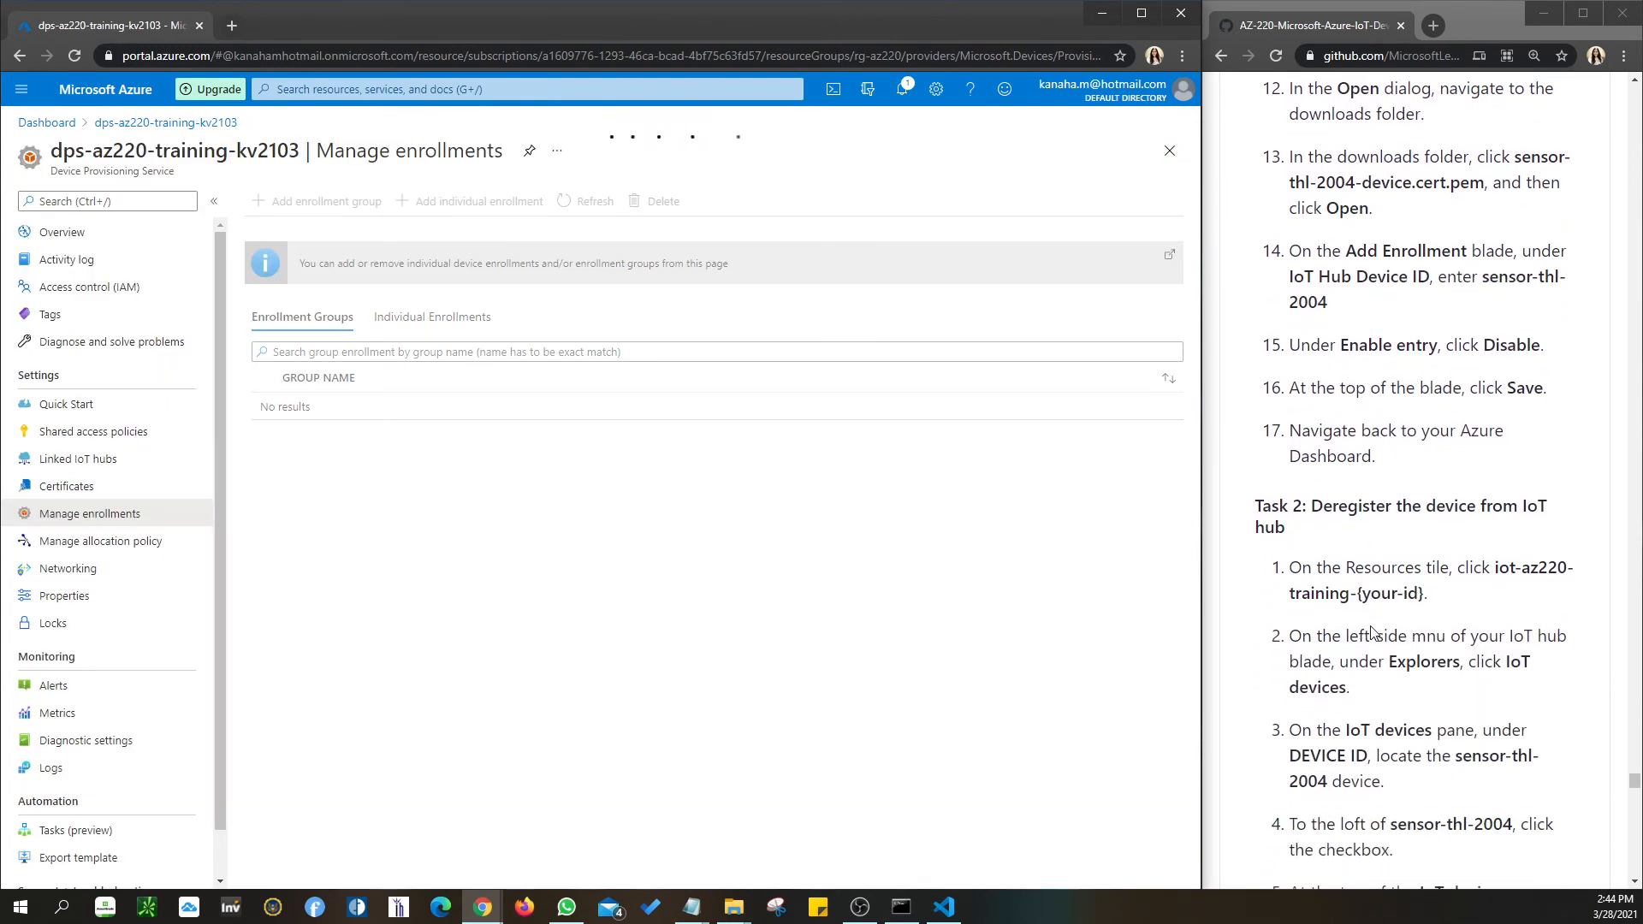
scroll(1371, 630, down, 2)
scroll(1372, 631, down, 2)
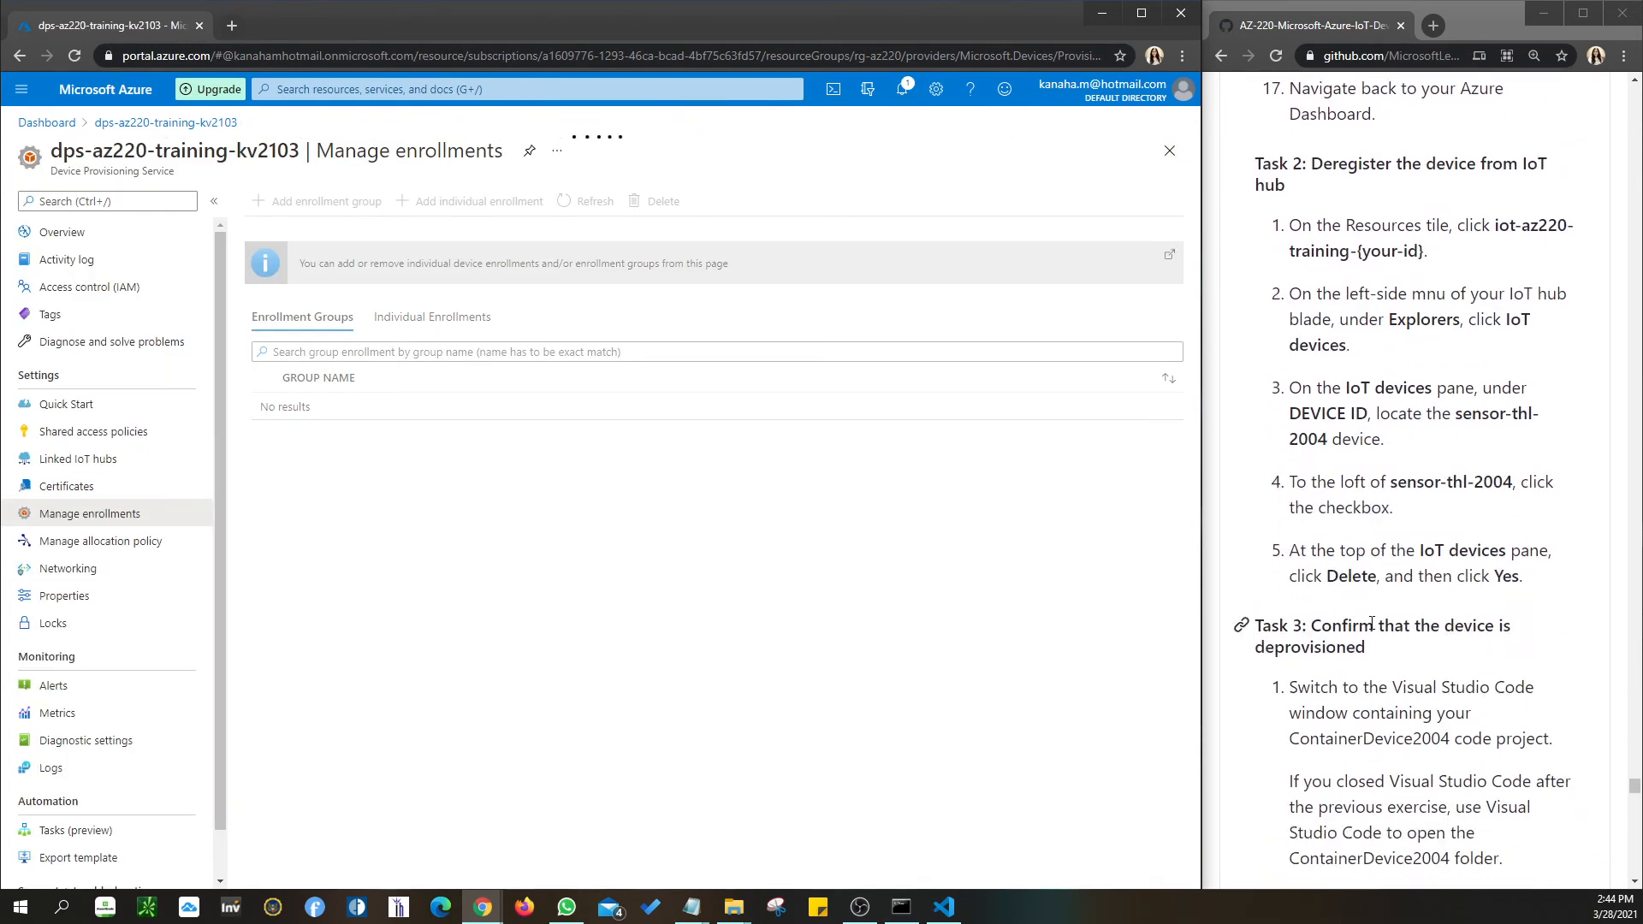
scroll(1372, 622, up, 1)
click(438, 316)
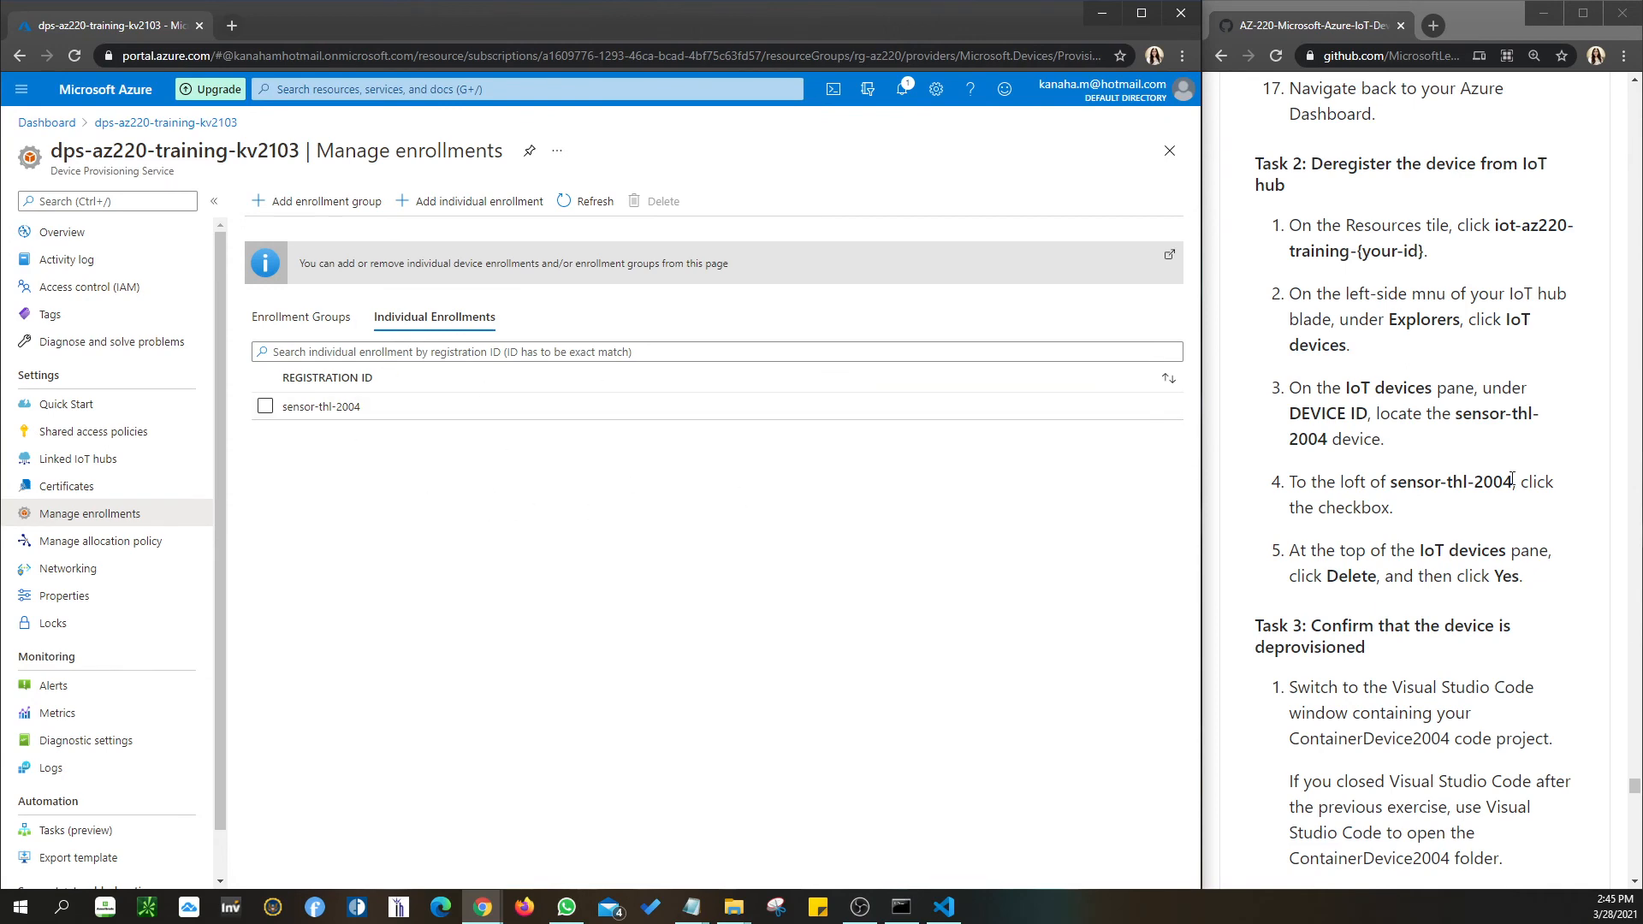
scroll(1512, 480, up, 4)
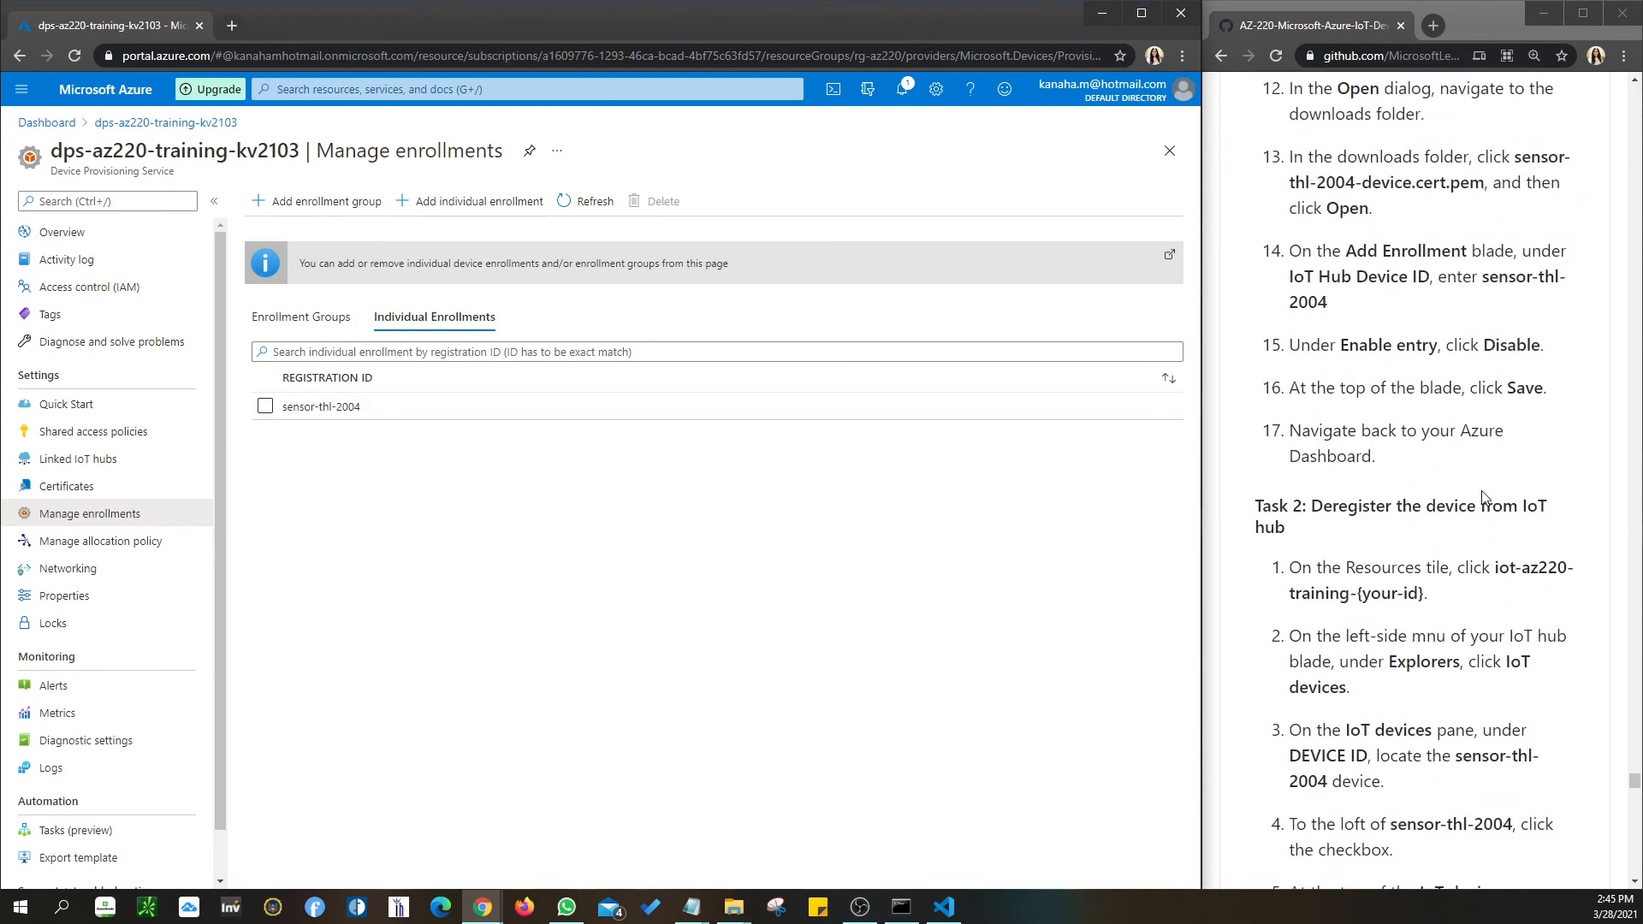
Review the guide's Task 2 steps and show the IoT devices of the iot-az220-training-kv2103 hub from the dashboard.
scroll(1485, 498, down, 5)
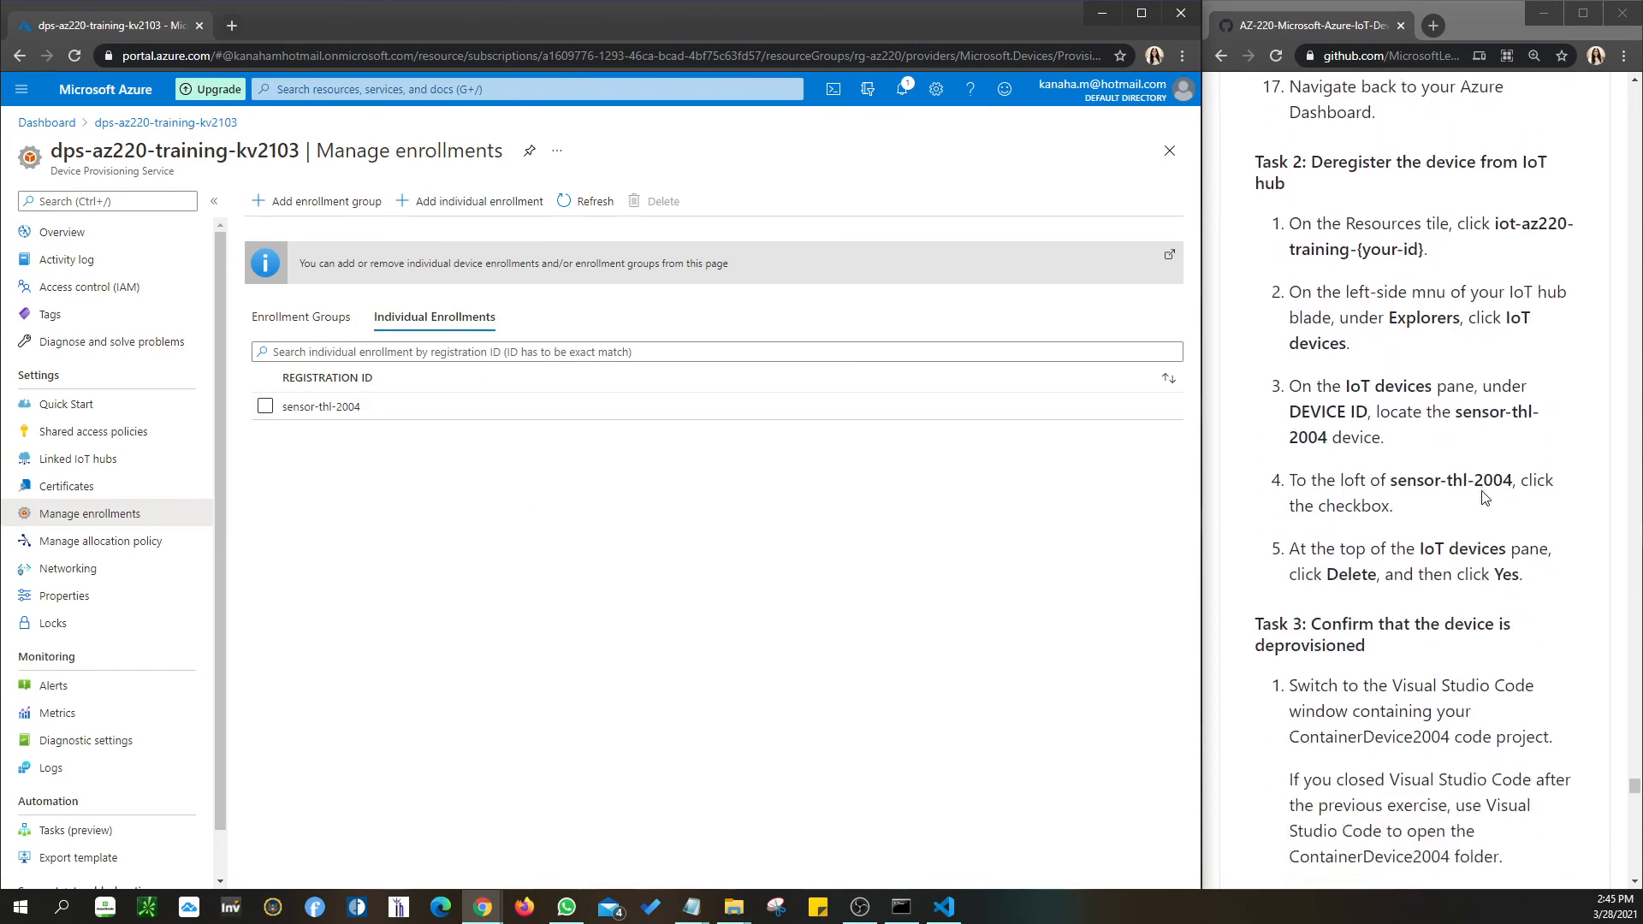
scroll(1484, 498, up, 1)
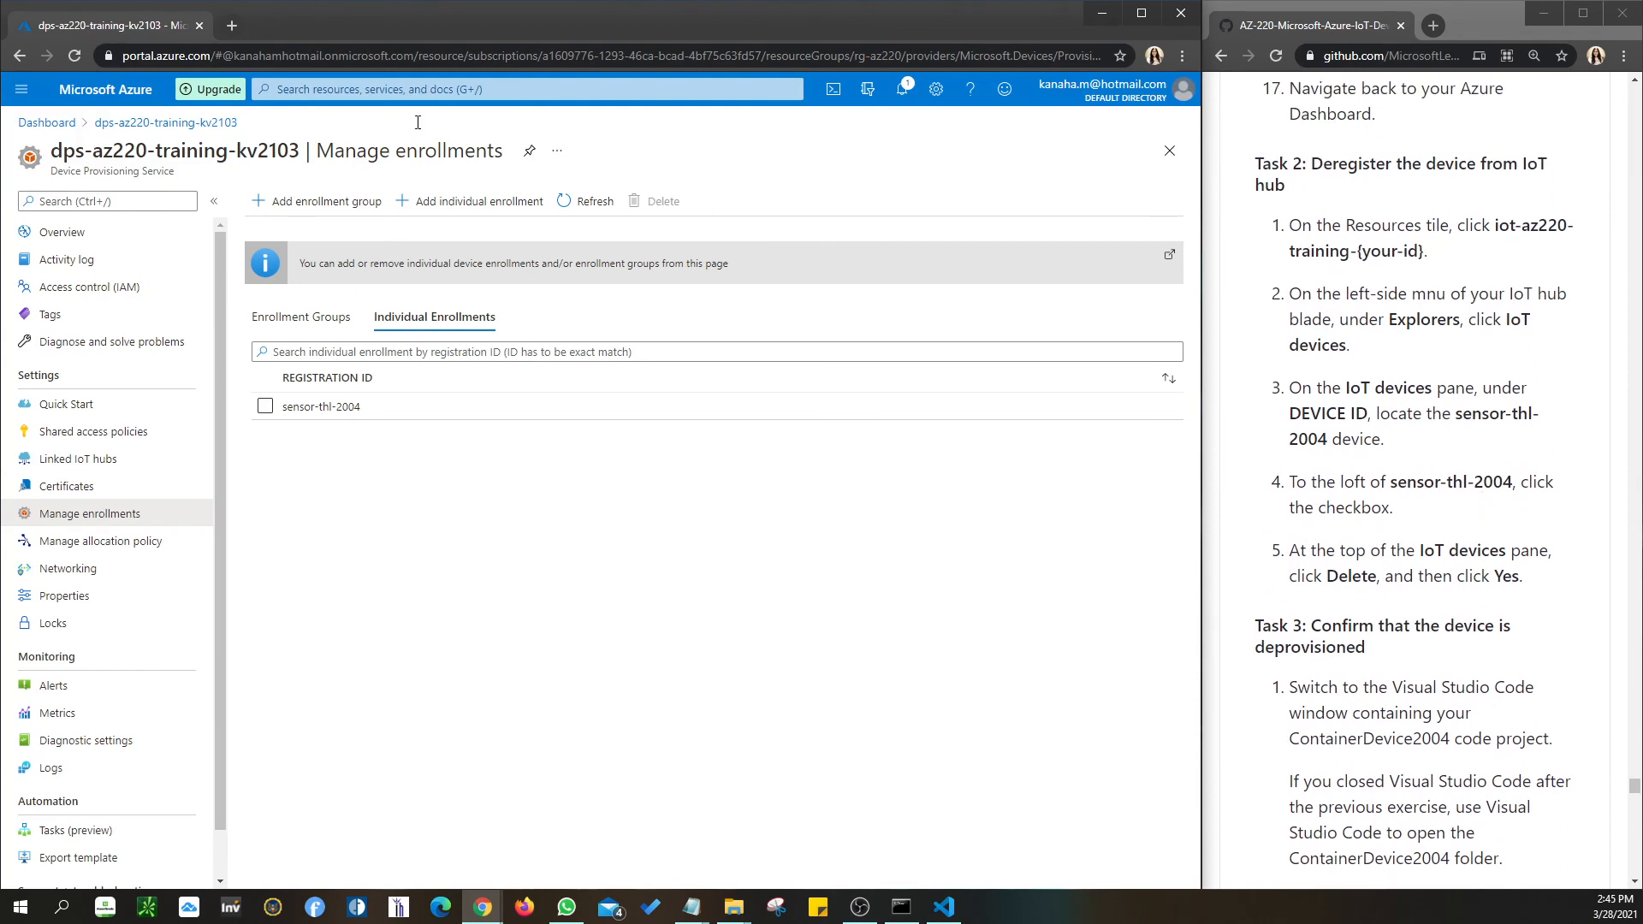
click(48, 125)
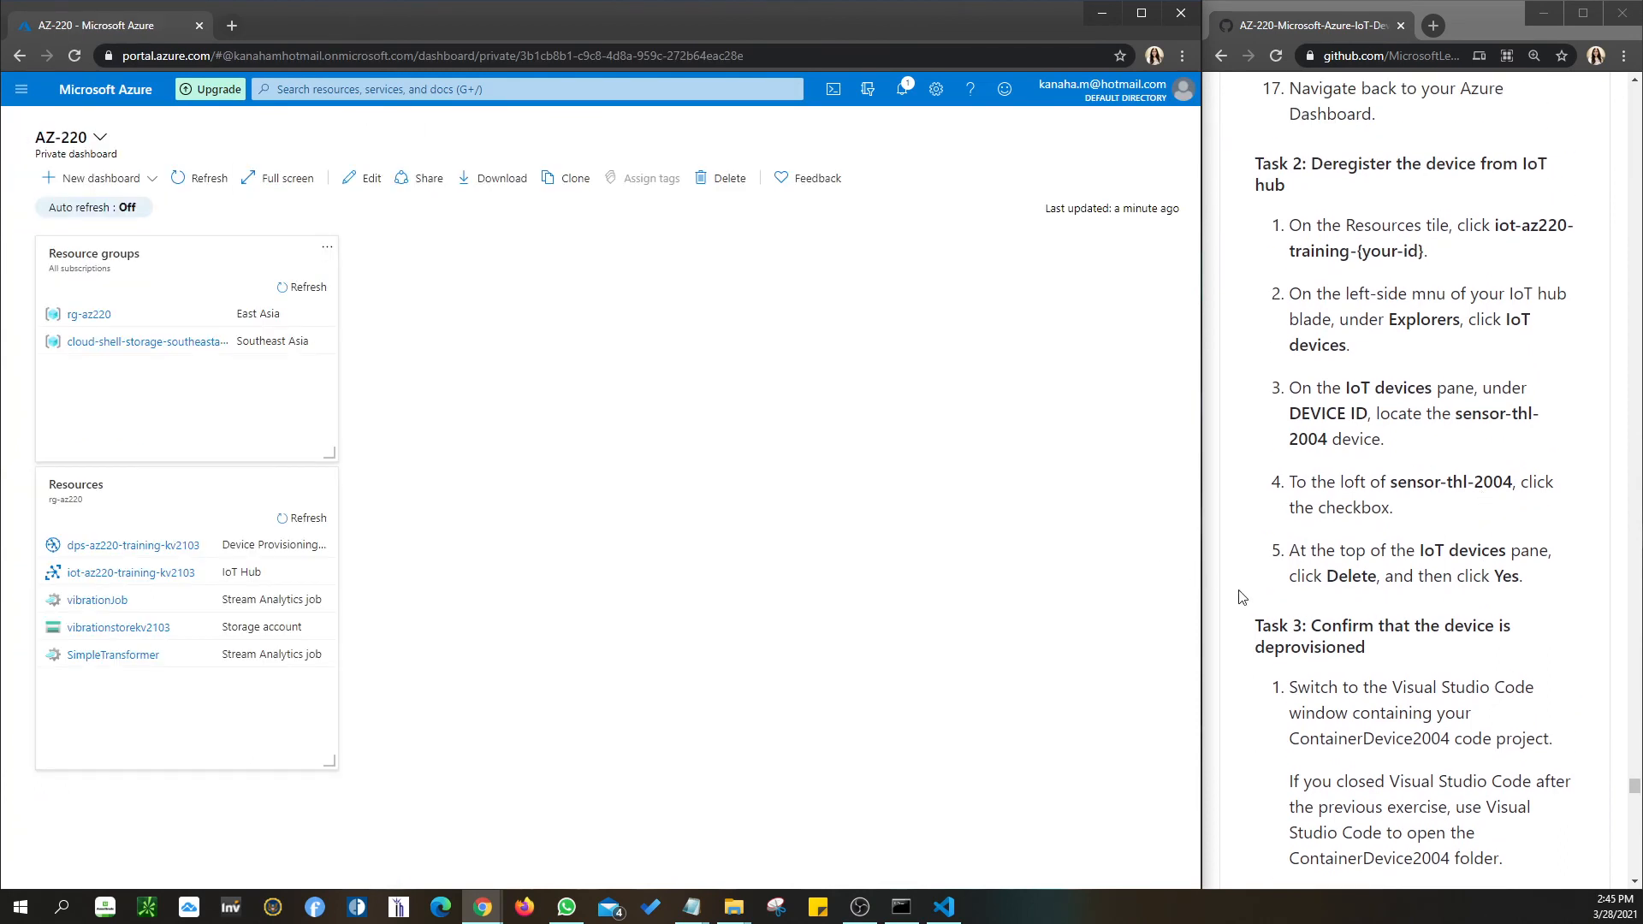
click(109, 575)
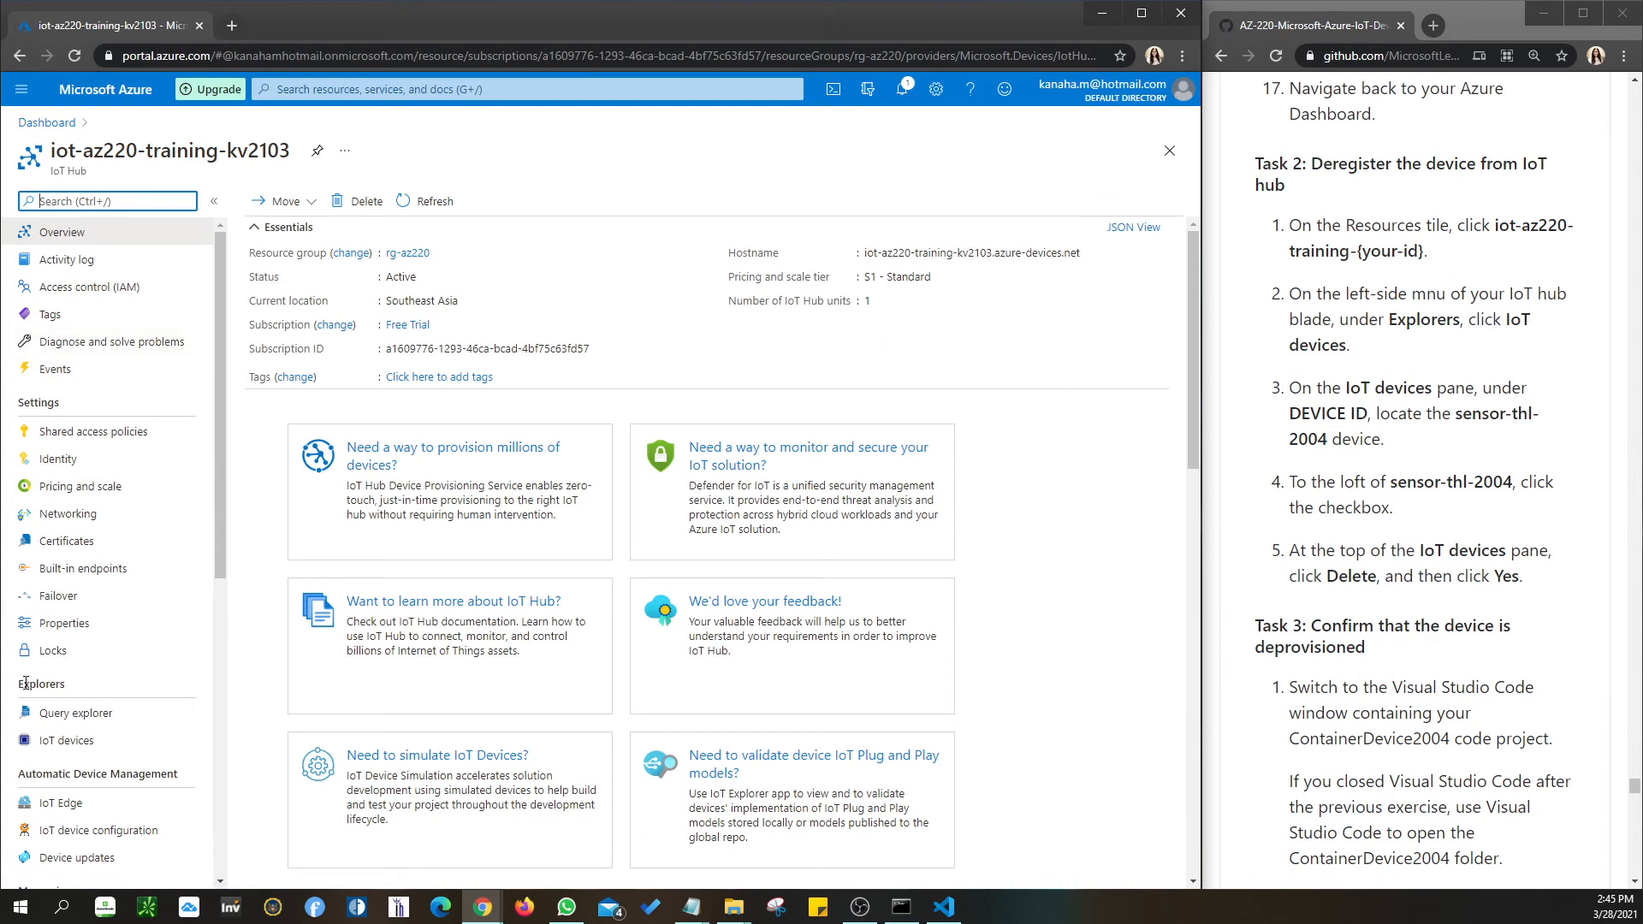
drag(20, 685, 90, 685)
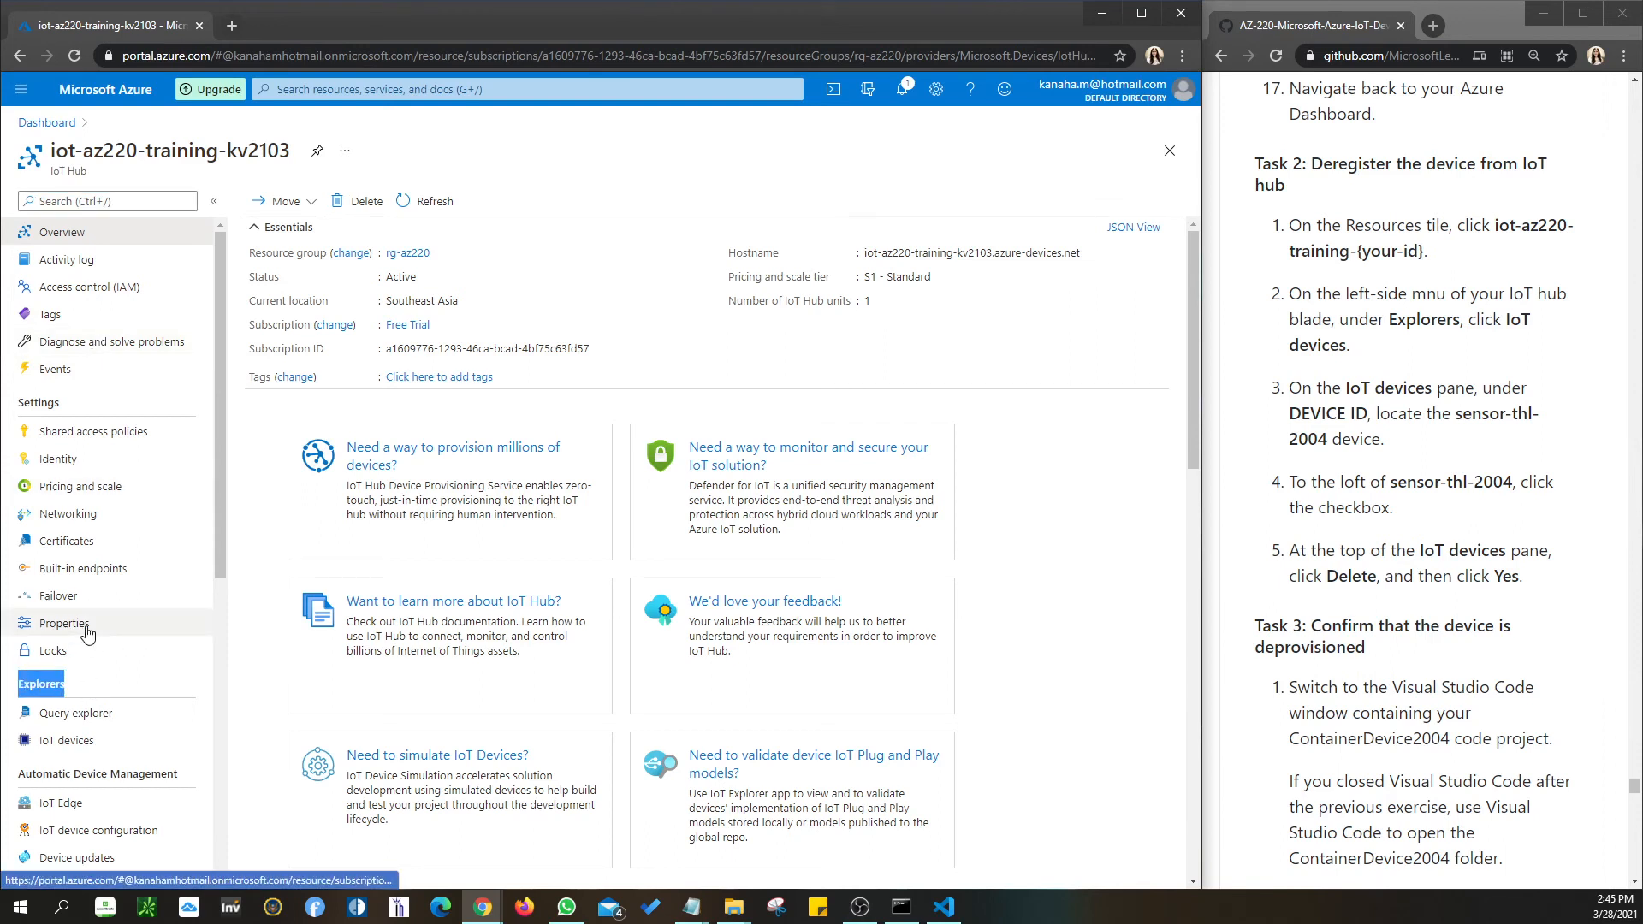
click(50, 742)
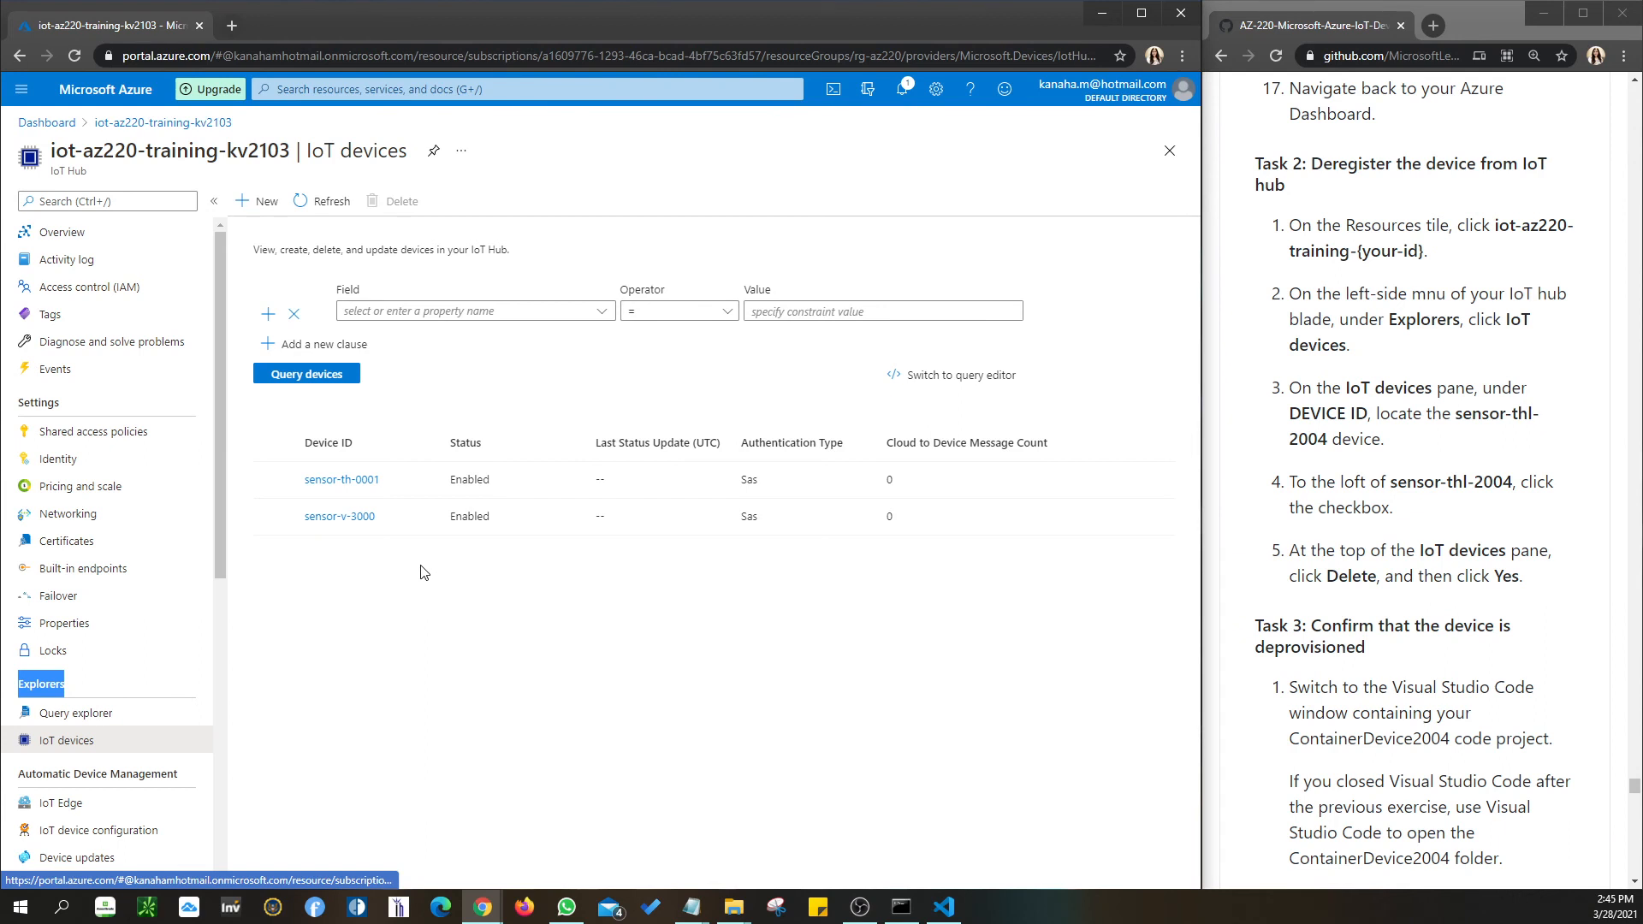
Select and deselect the sensor-v-3000 device, and review the guide's Task 3 instructions for confirming the device is deprovisioned.
click(275, 518)
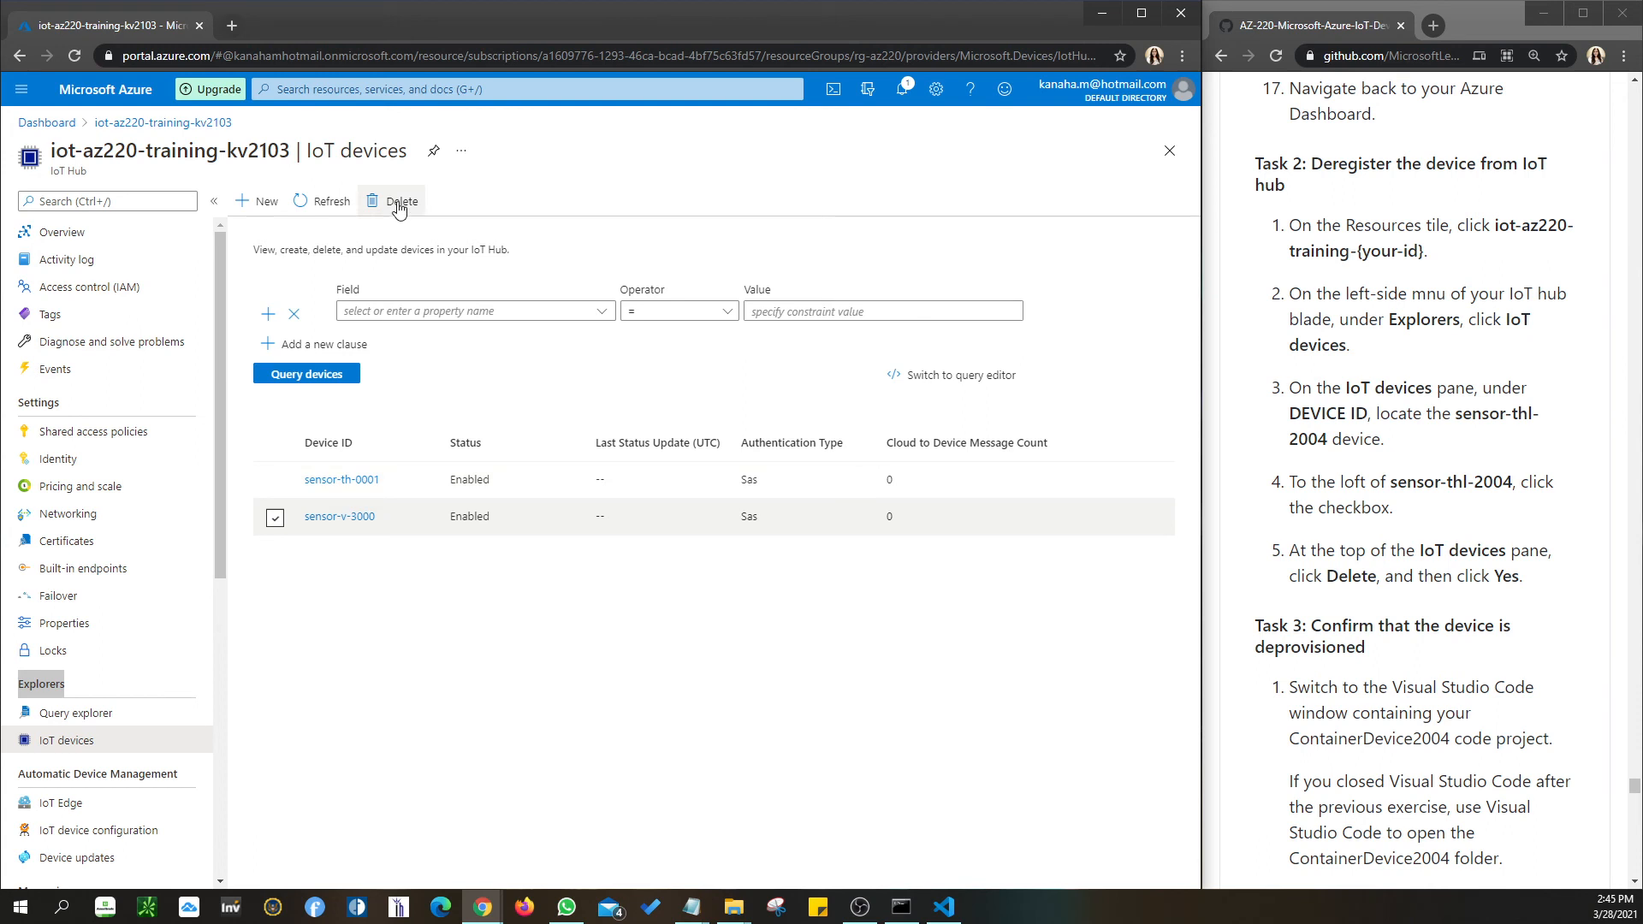
click(275, 519)
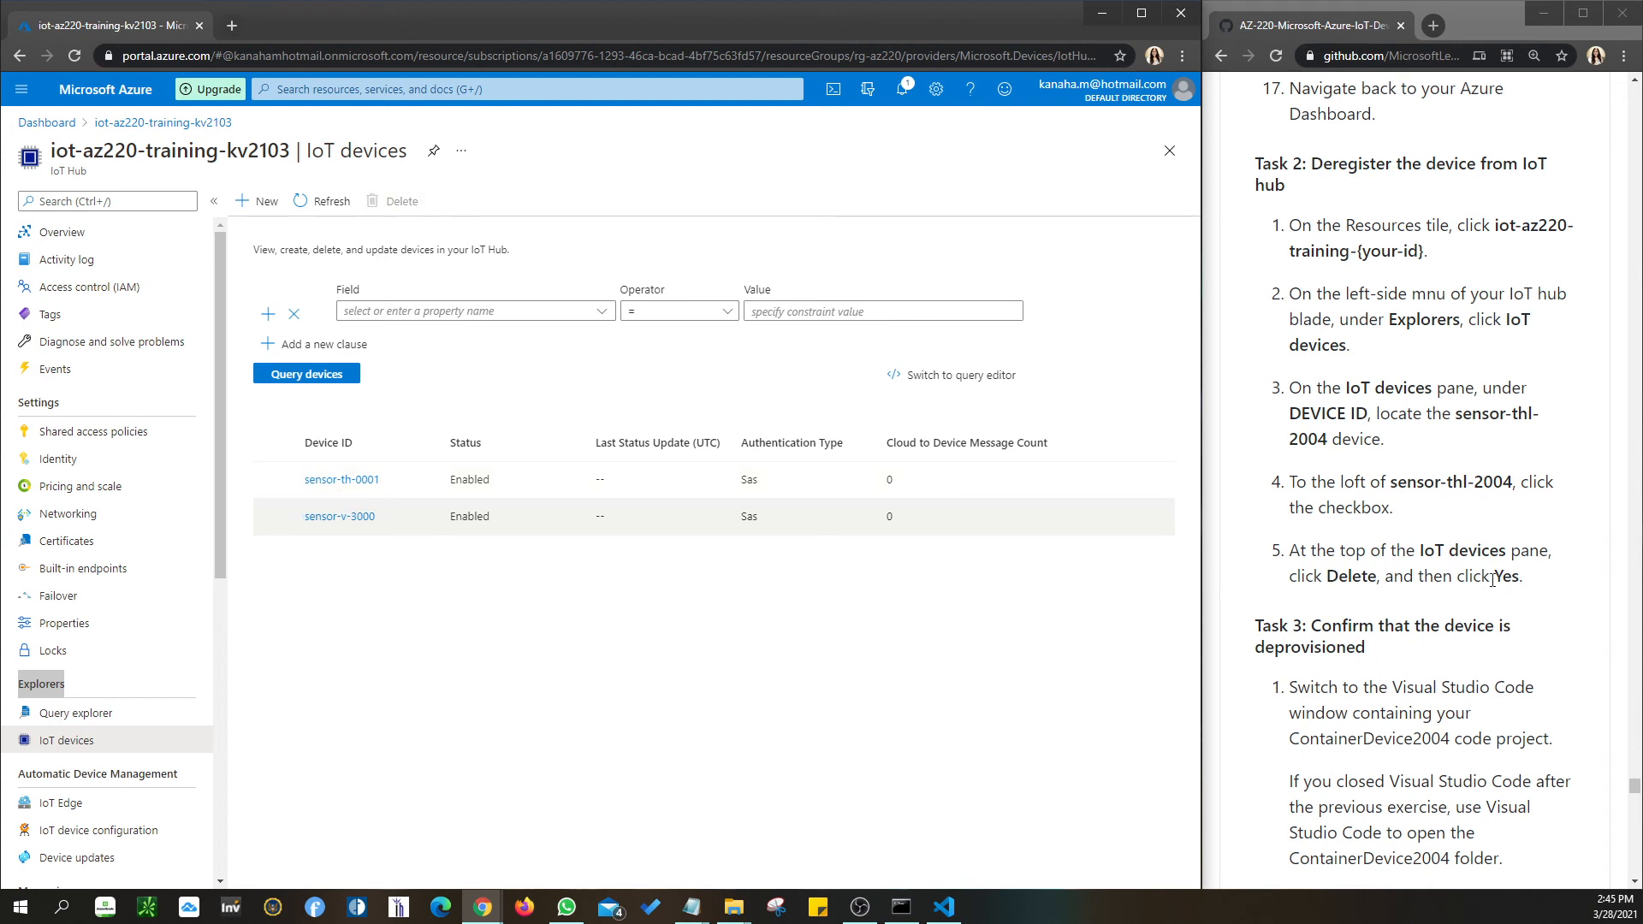
scroll(1481, 578, down, 4)
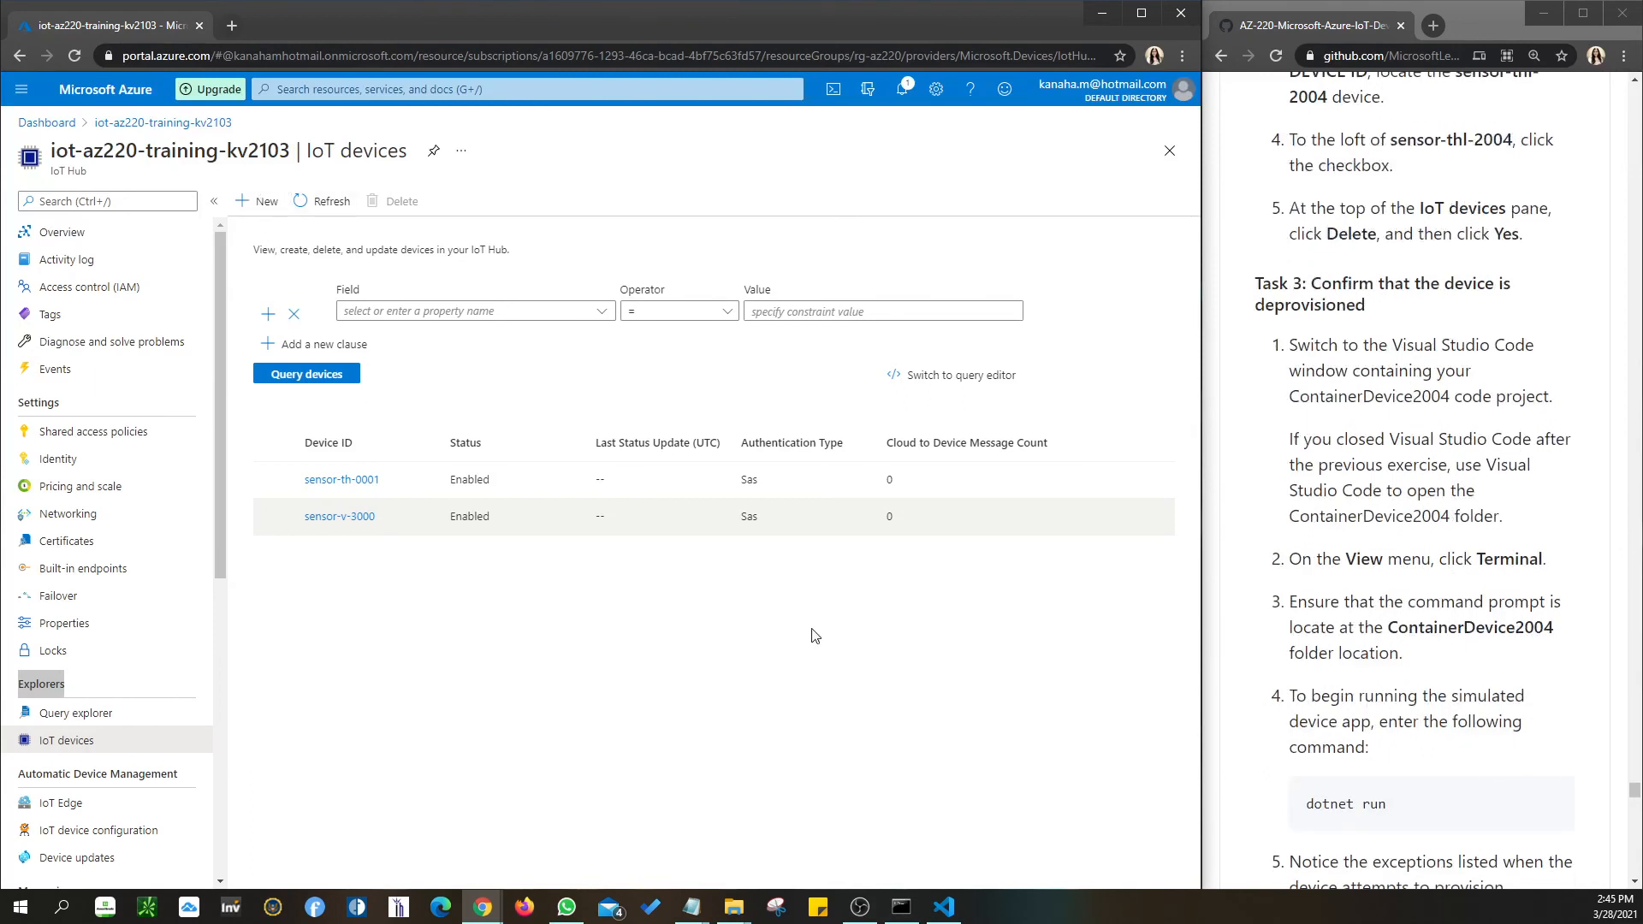
scroll(1472, 689, down, 2)
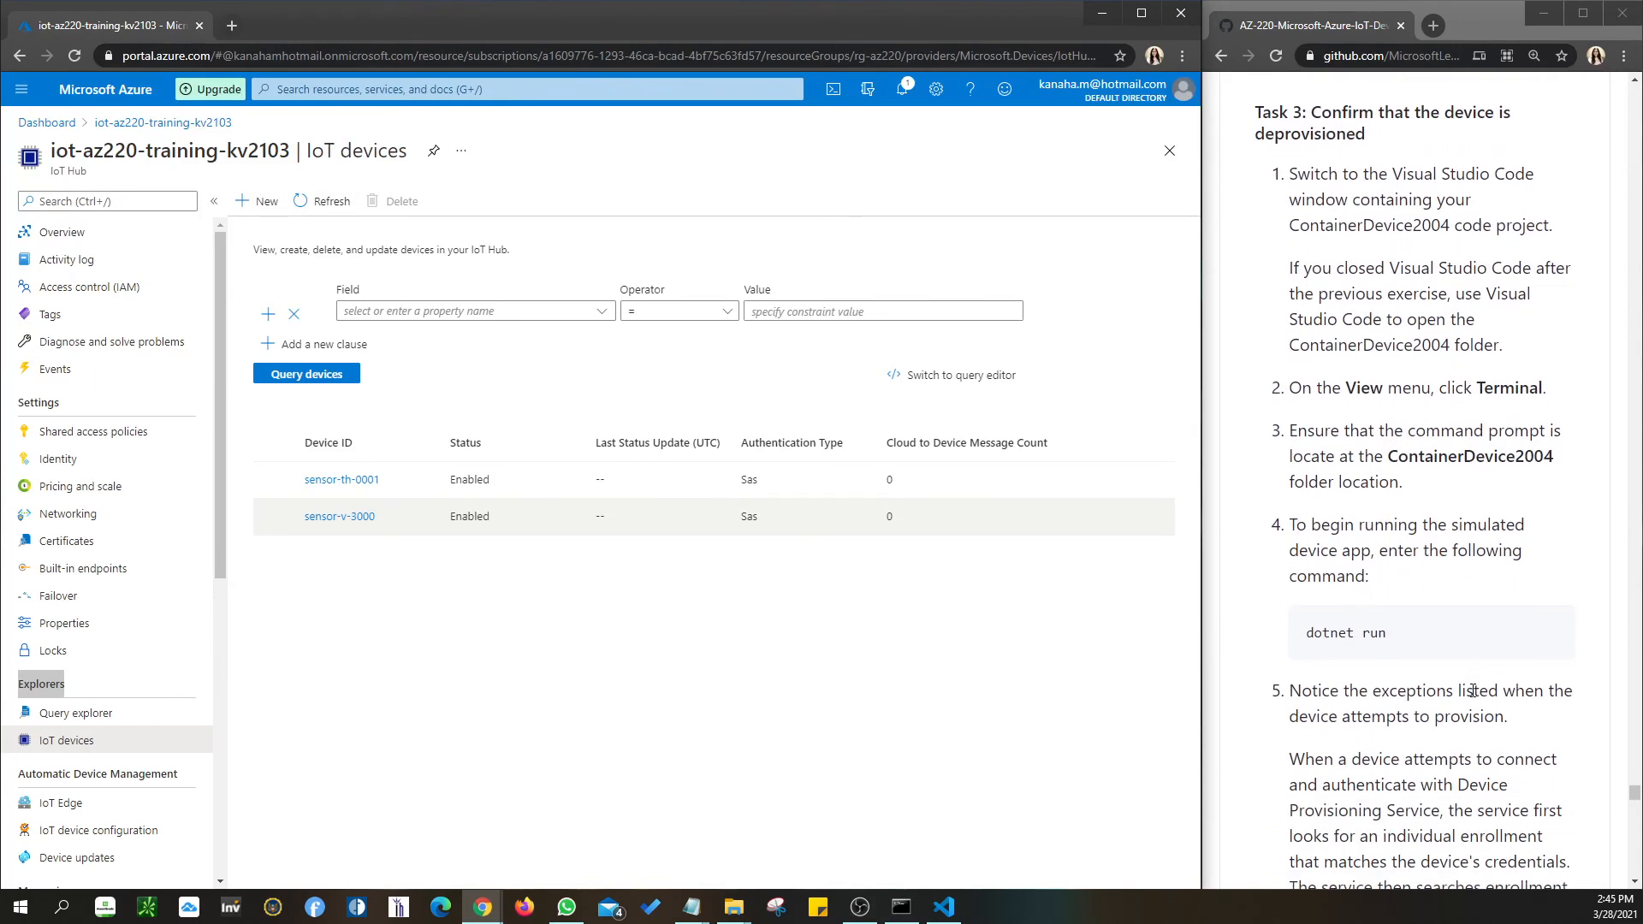
scroll(1634, 657, down, 2)
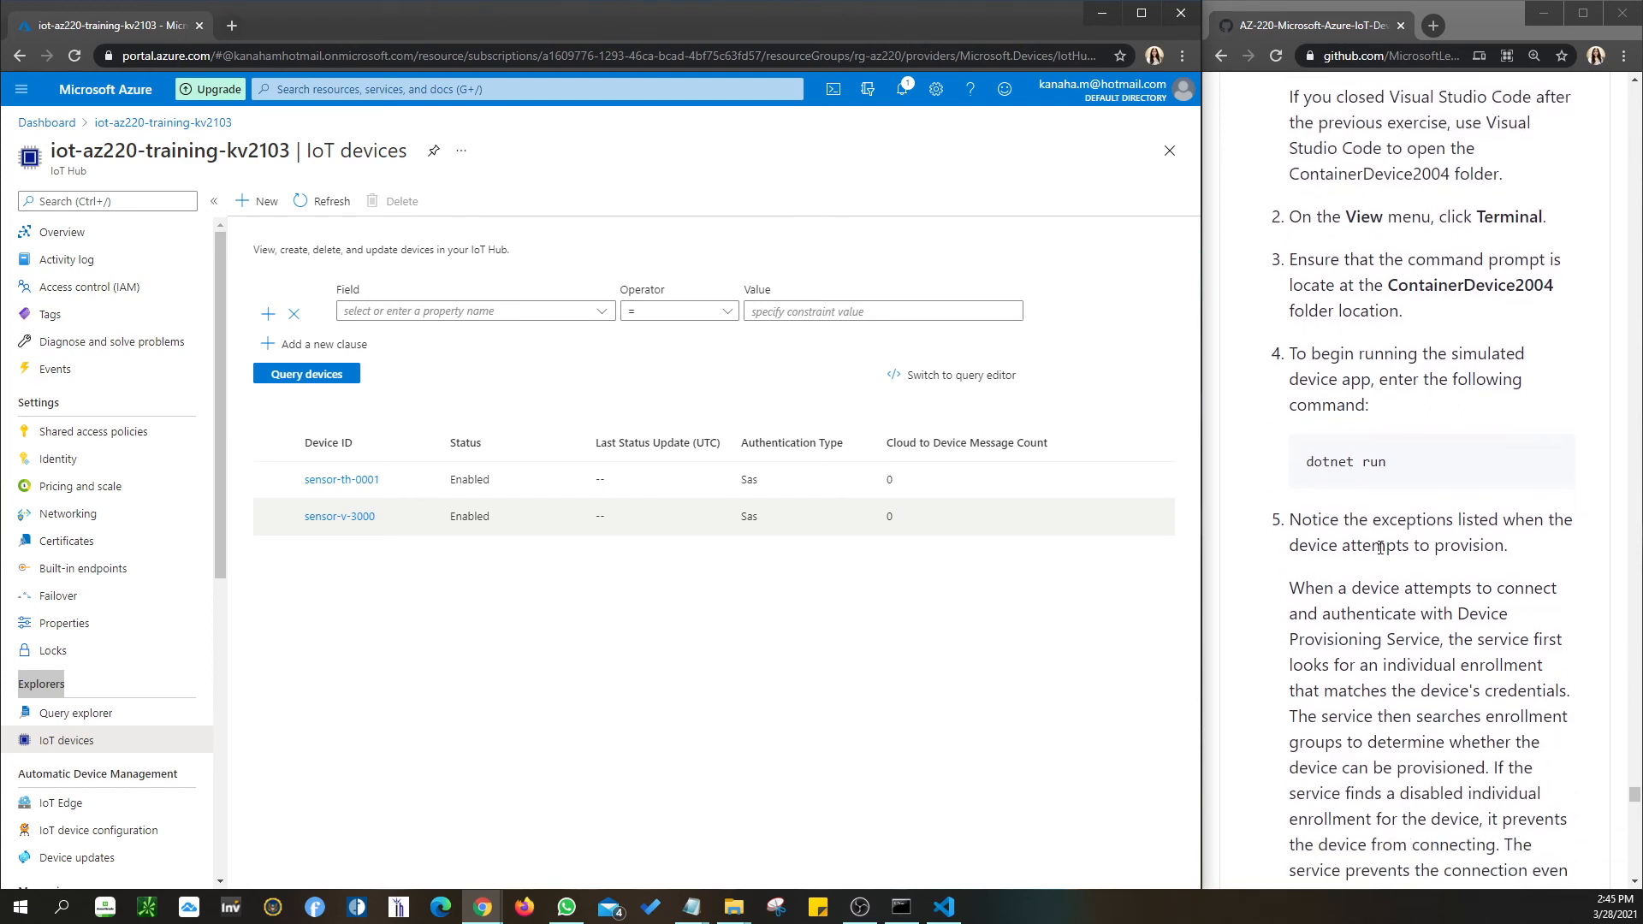
Switch to Visual Studio Code, open the ContainerDevice2004 folder from Starter, and run the simulated device with dotnet run.
click(918, 914)
click(944, 907)
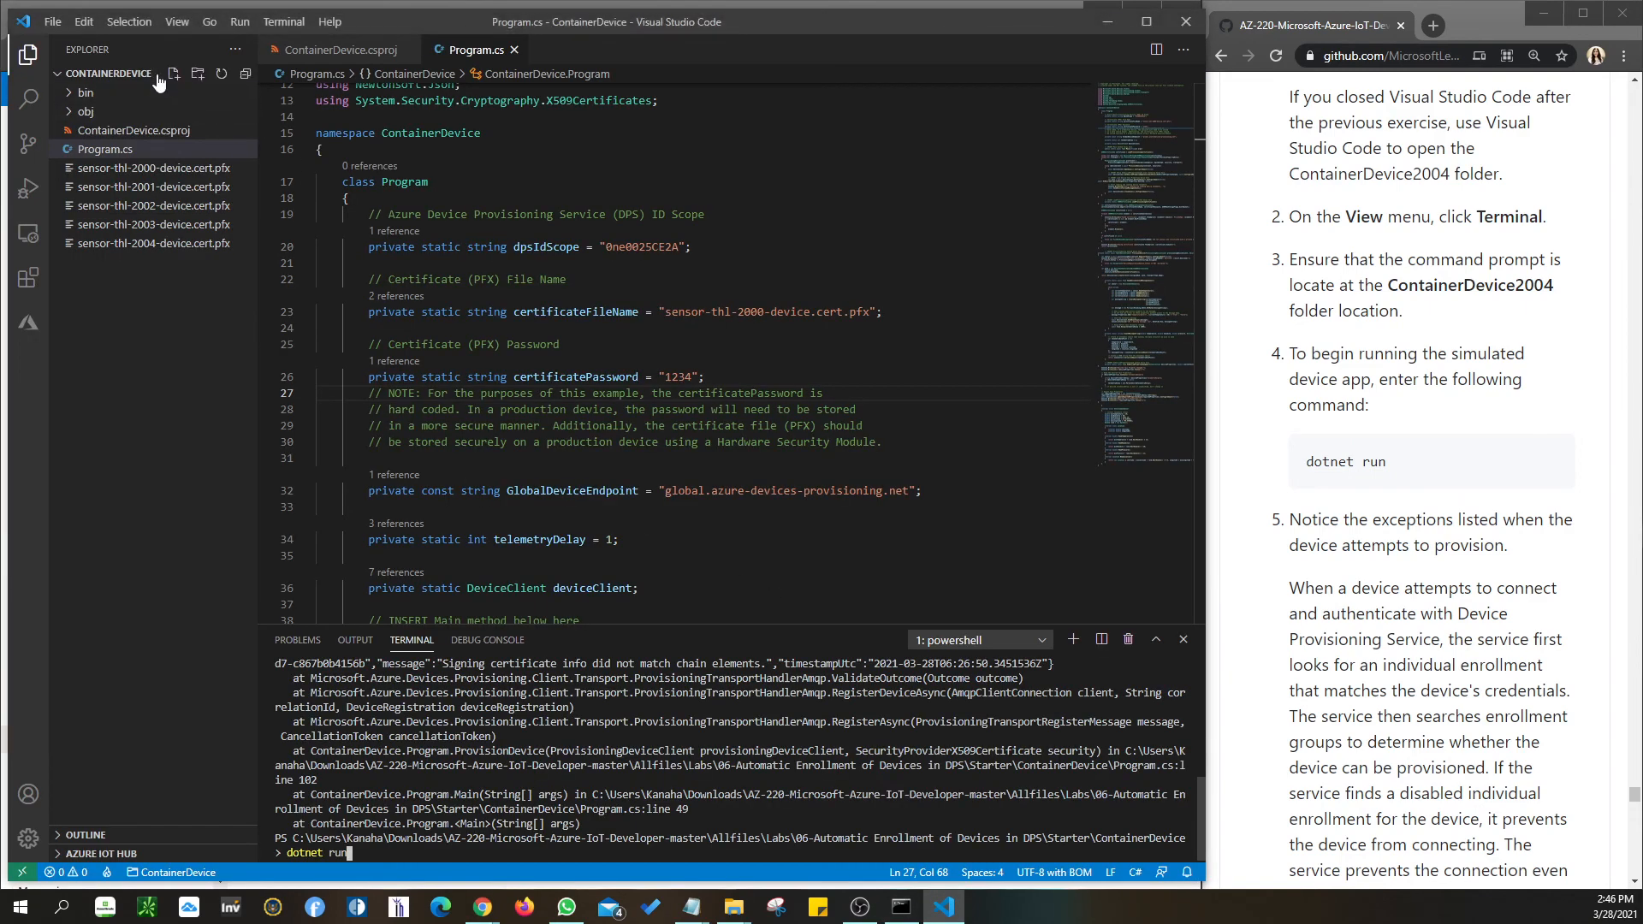
click(56, 23)
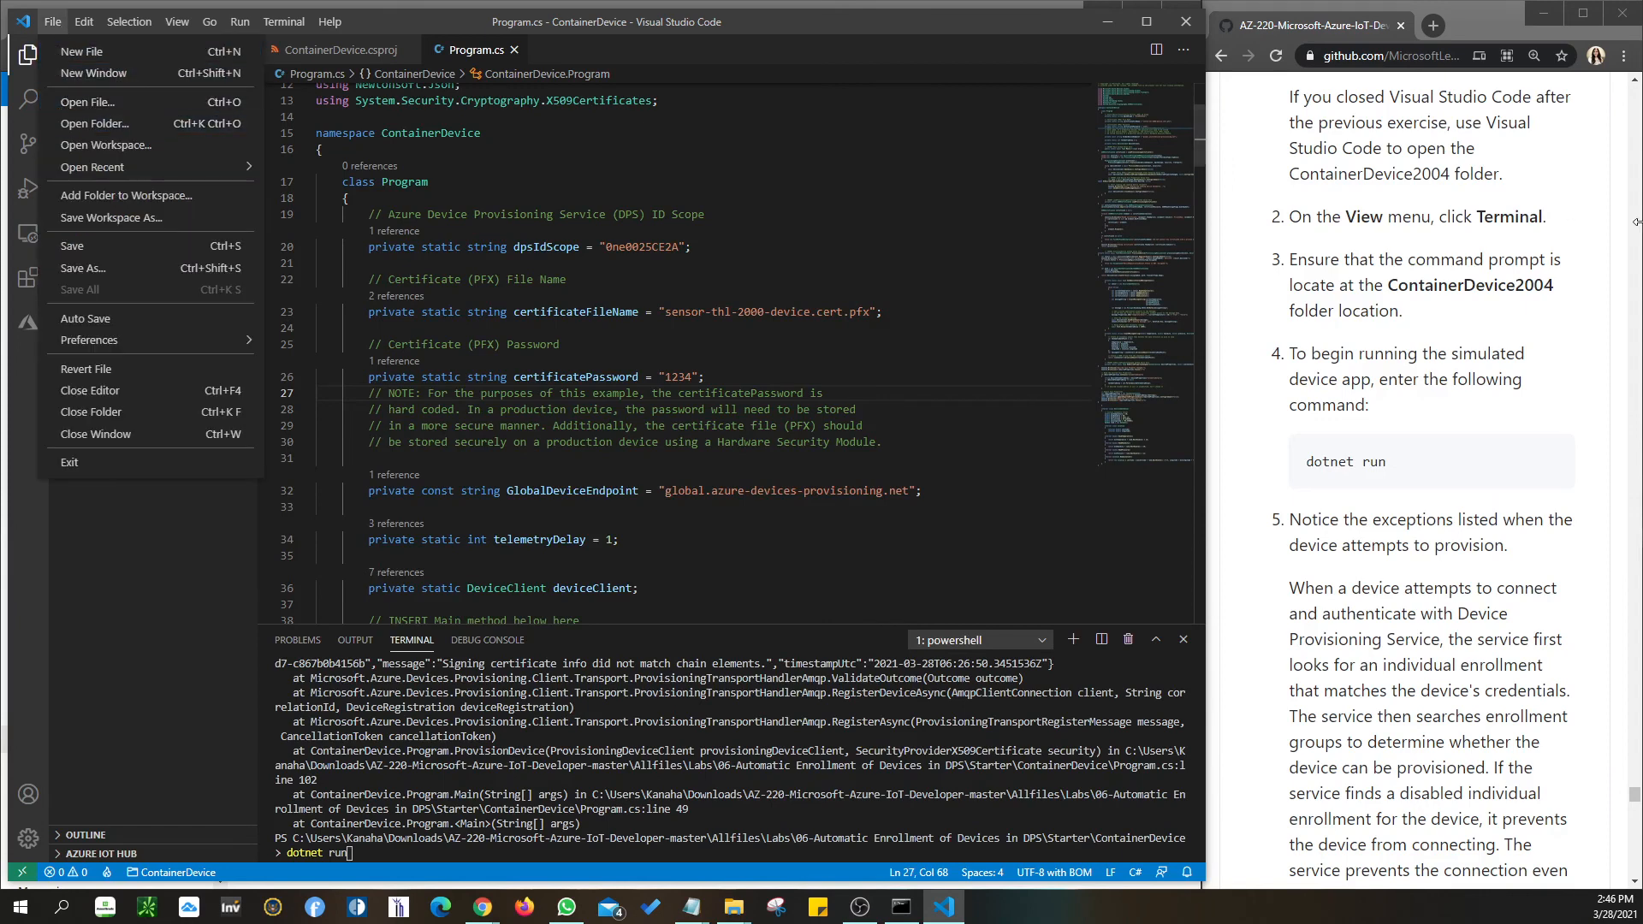
click(118, 125)
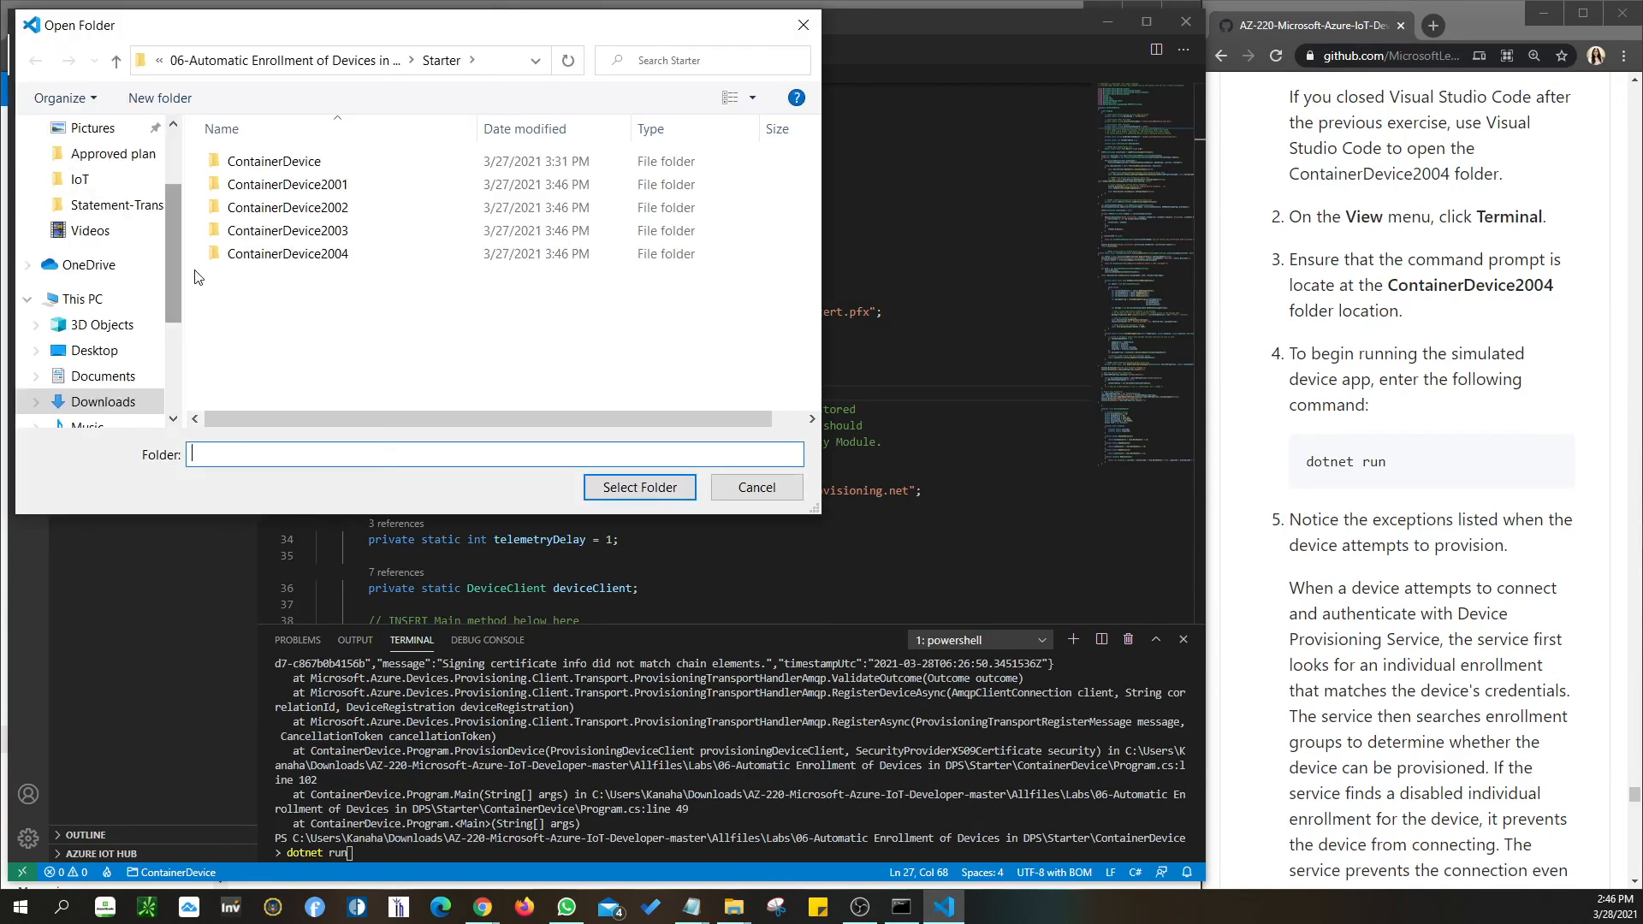
double_click(300, 257)
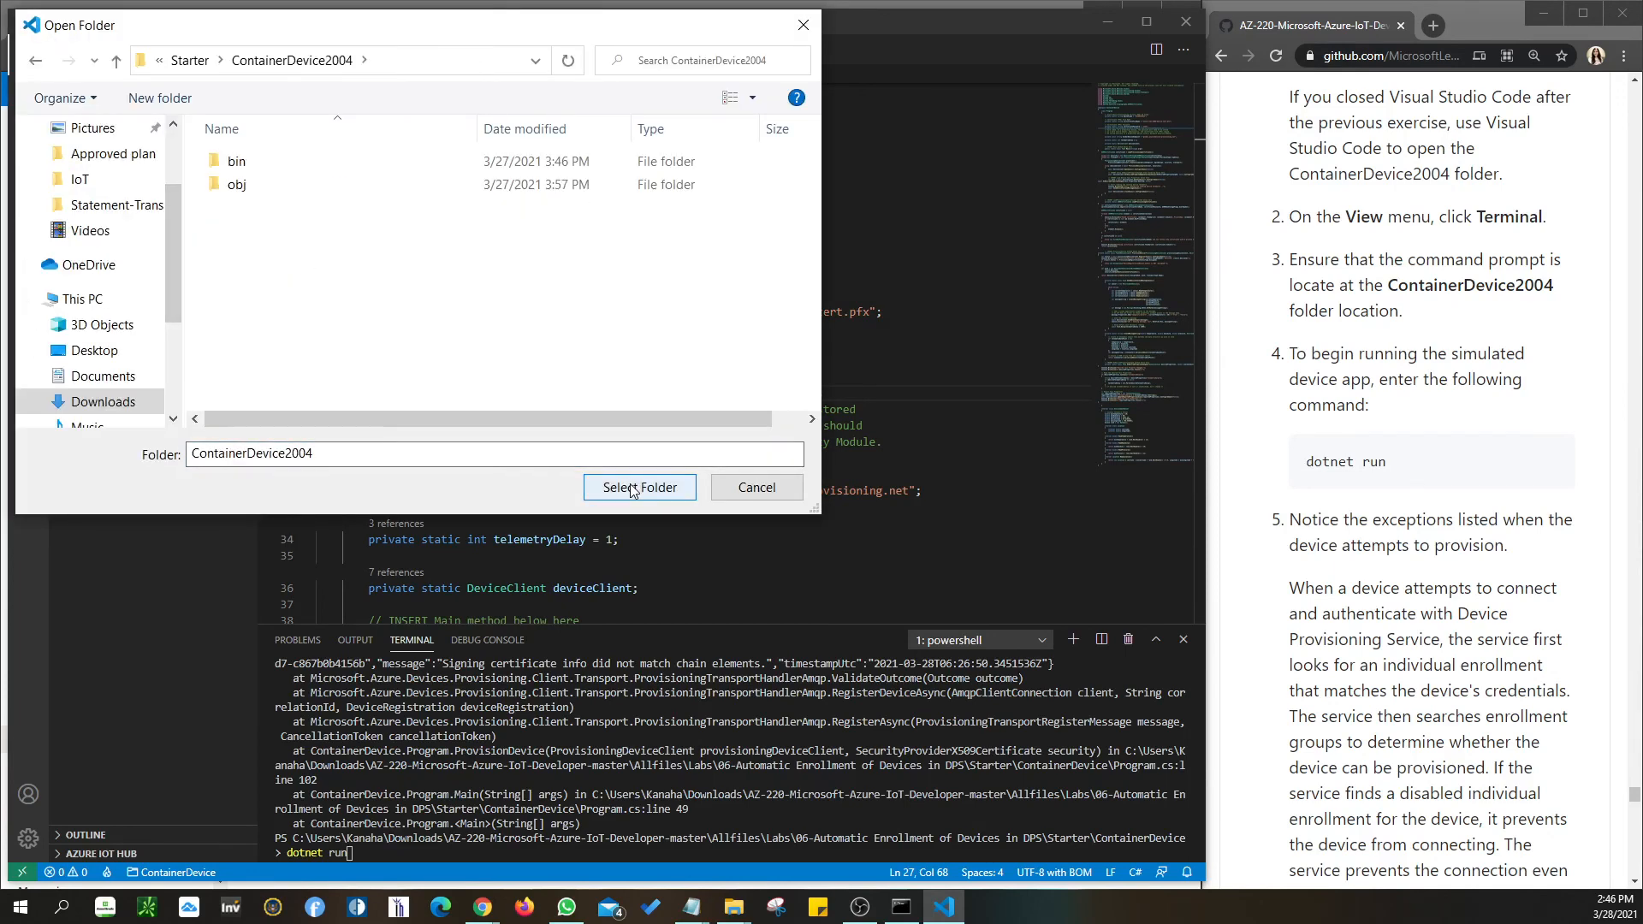
click(641, 487)
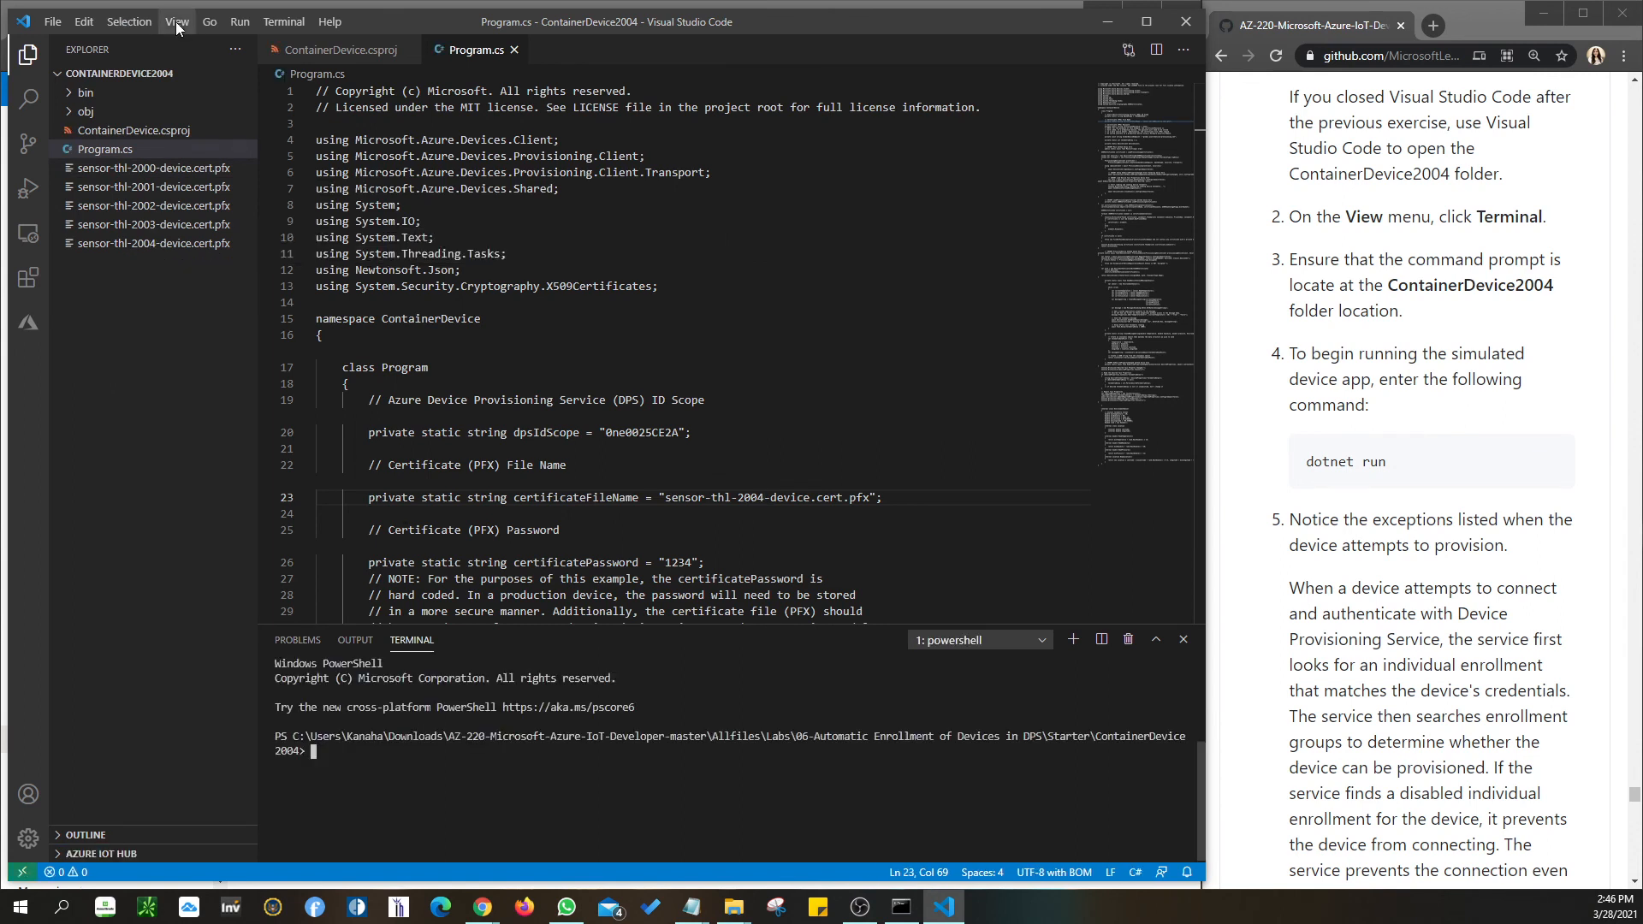
text(dotnet run)
key(Return)
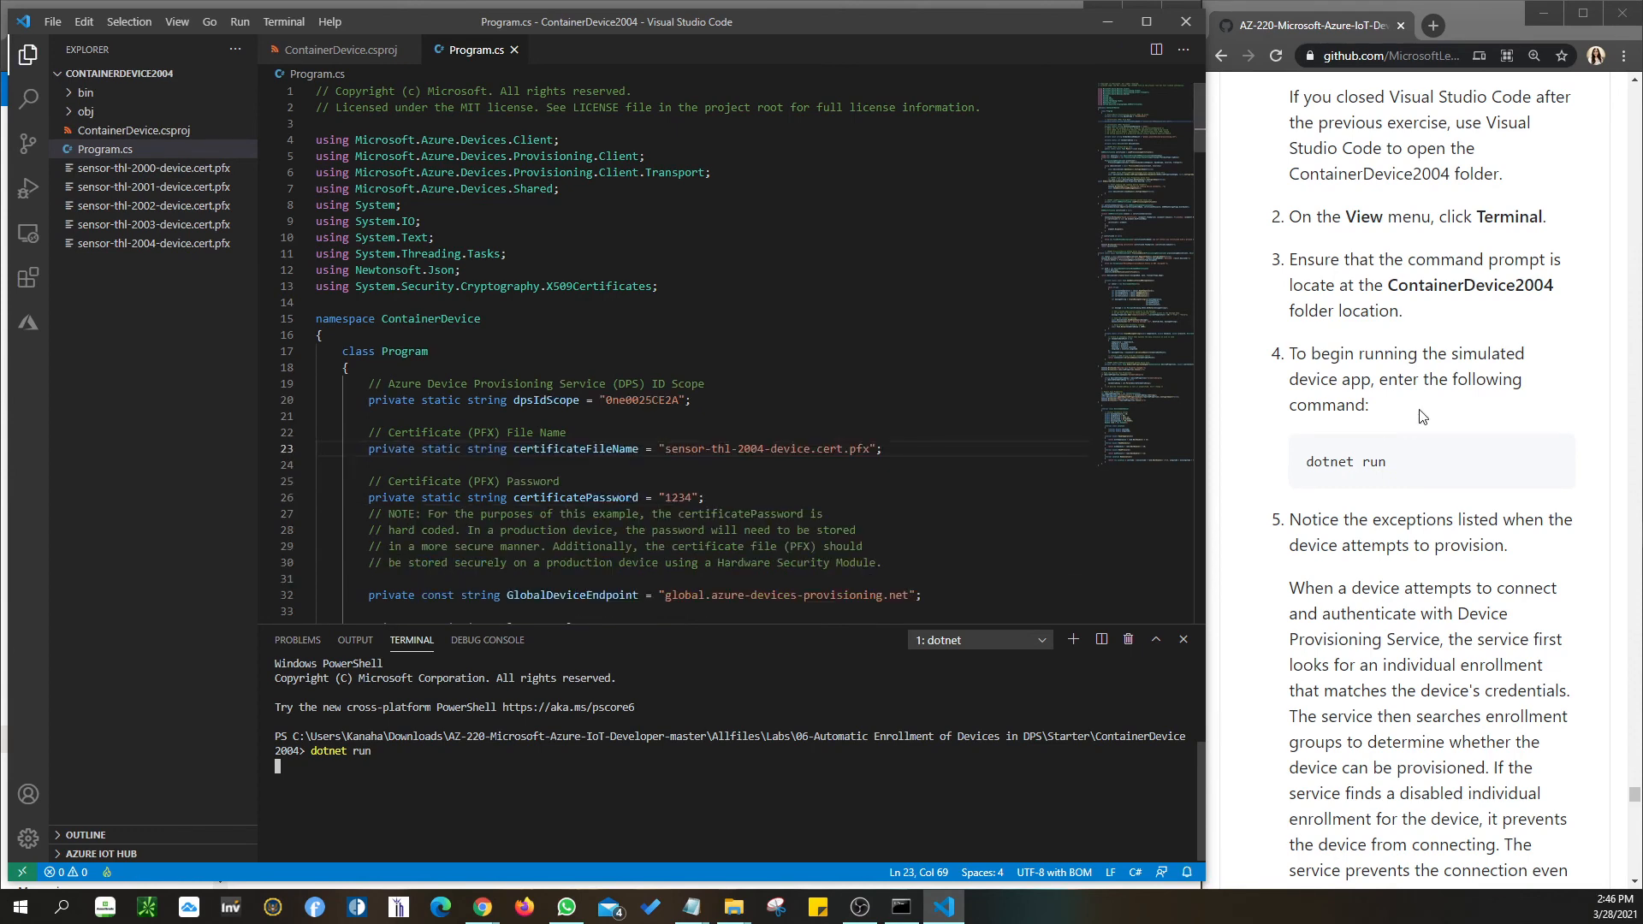
Compare the terminal output with the guide's expected provisioning exception, and read the Exercise 6 Task 1 instructions on disenrolling the group.
scroll(1414, 454, down, 2)
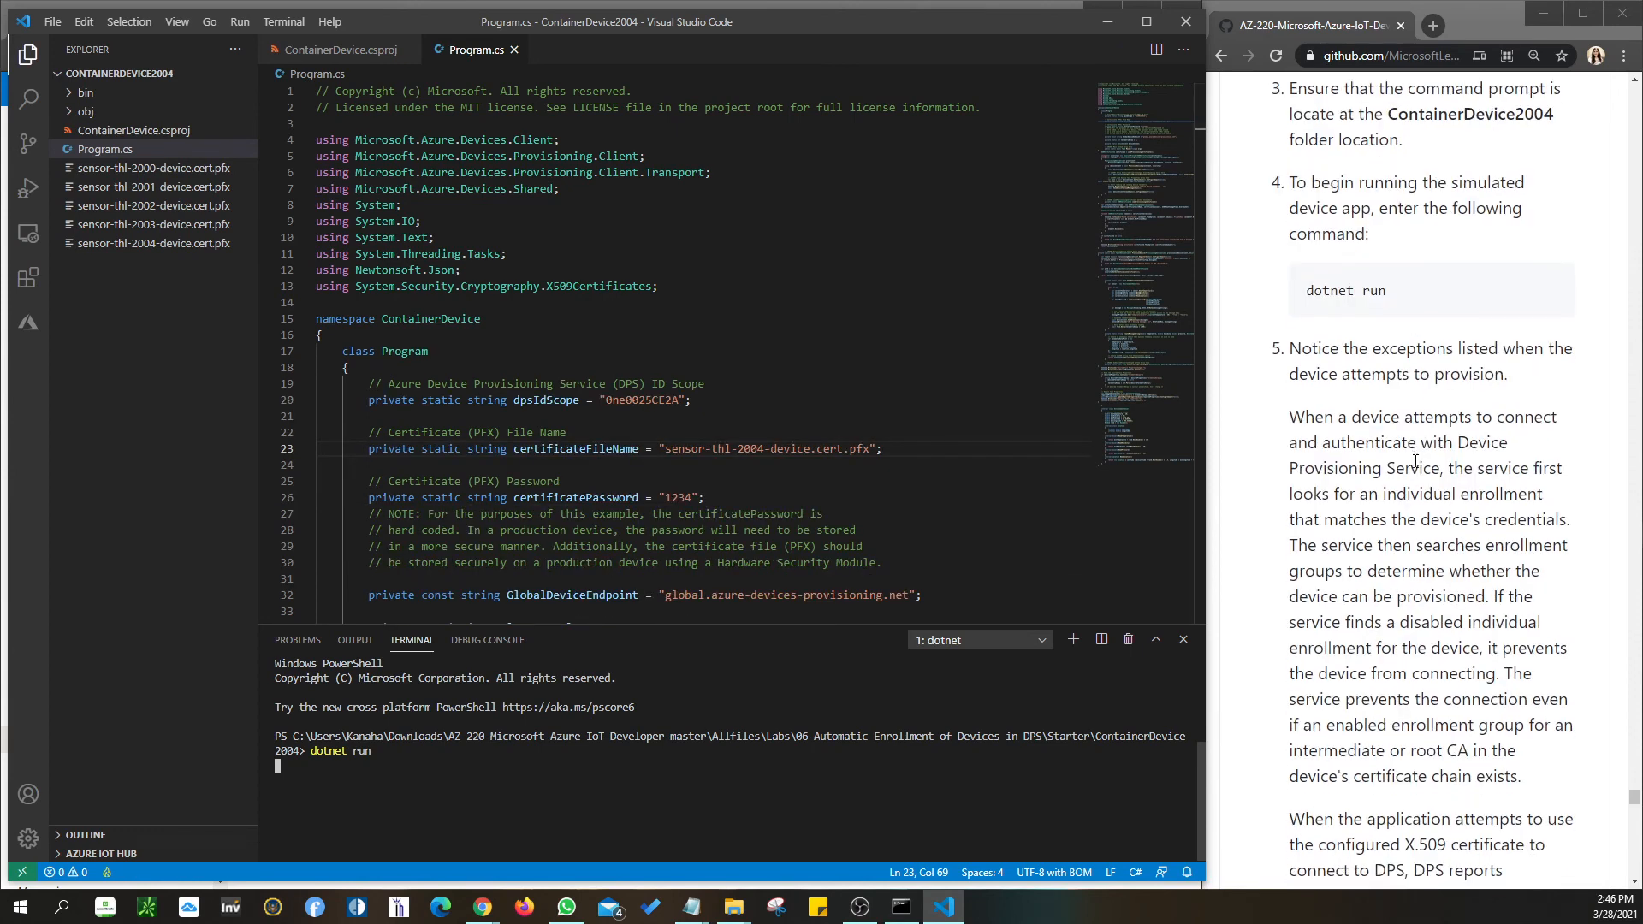
scroll(1416, 462, down, 6)
scroll(1401, 526, down, 2)
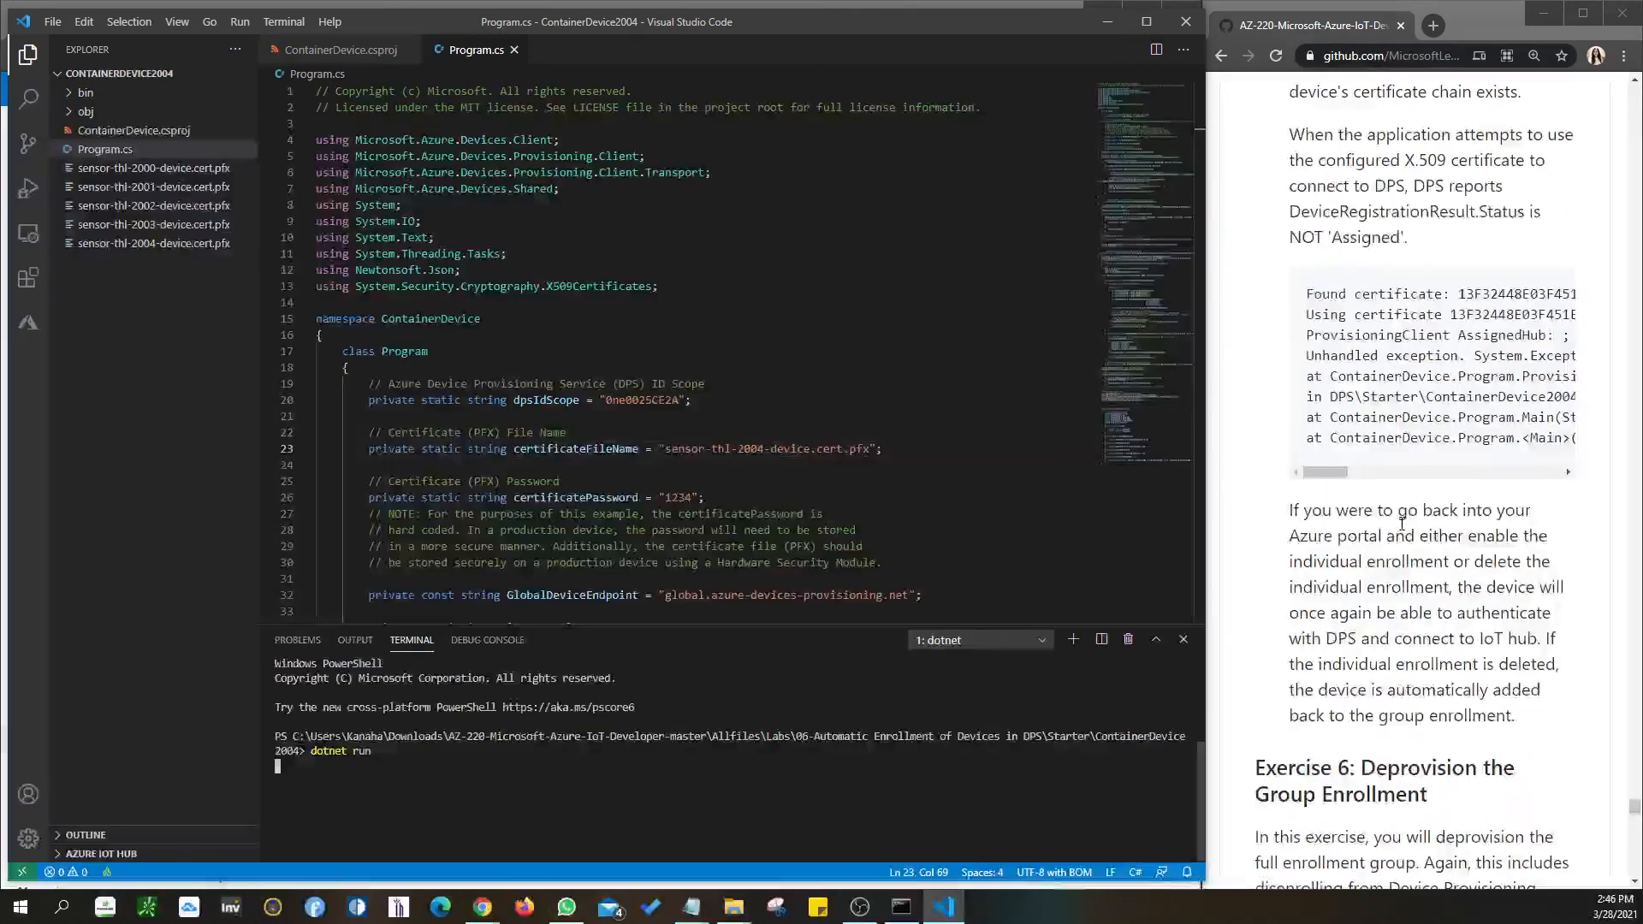
scroll(1403, 415, down, 3)
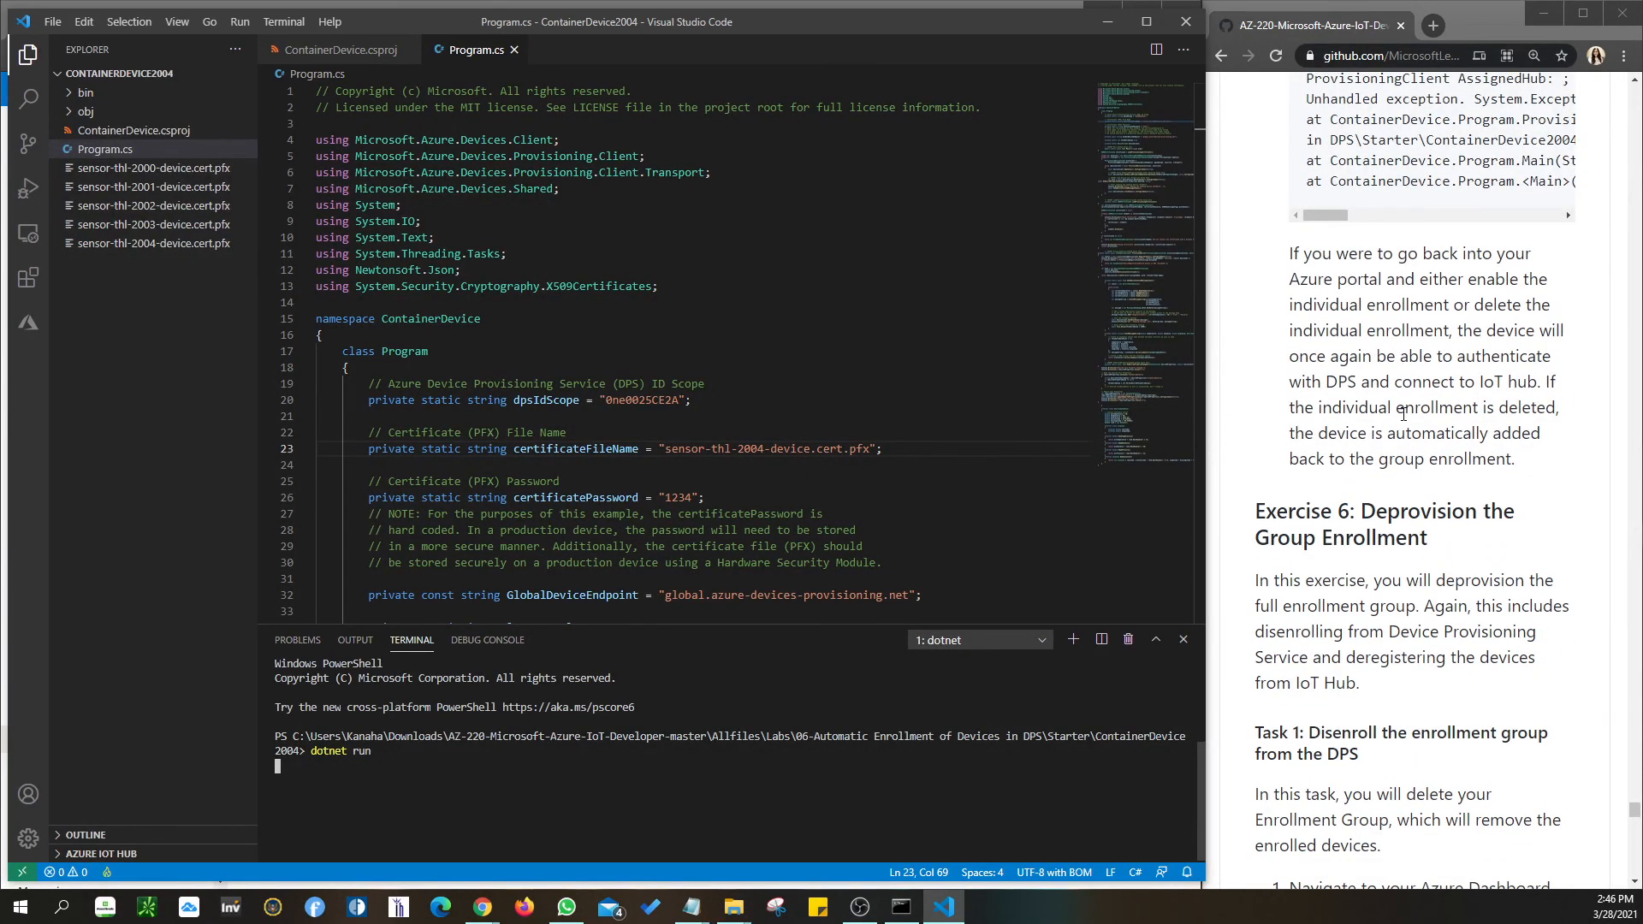
scroll(1403, 414, up, 2)
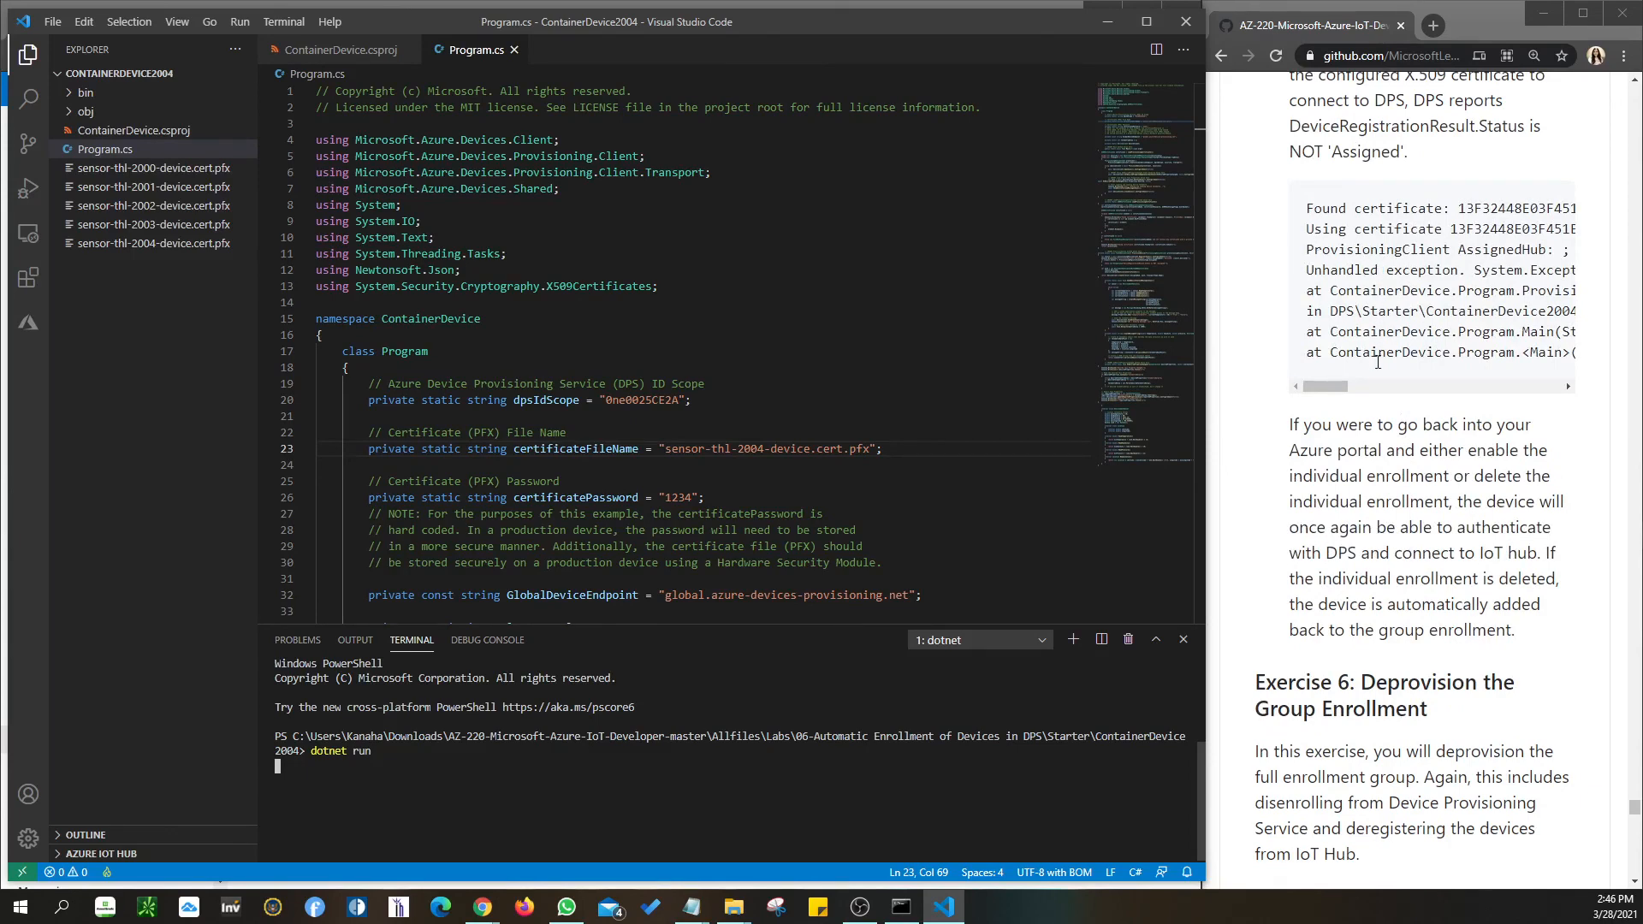
scroll(1378, 363, down, 7)
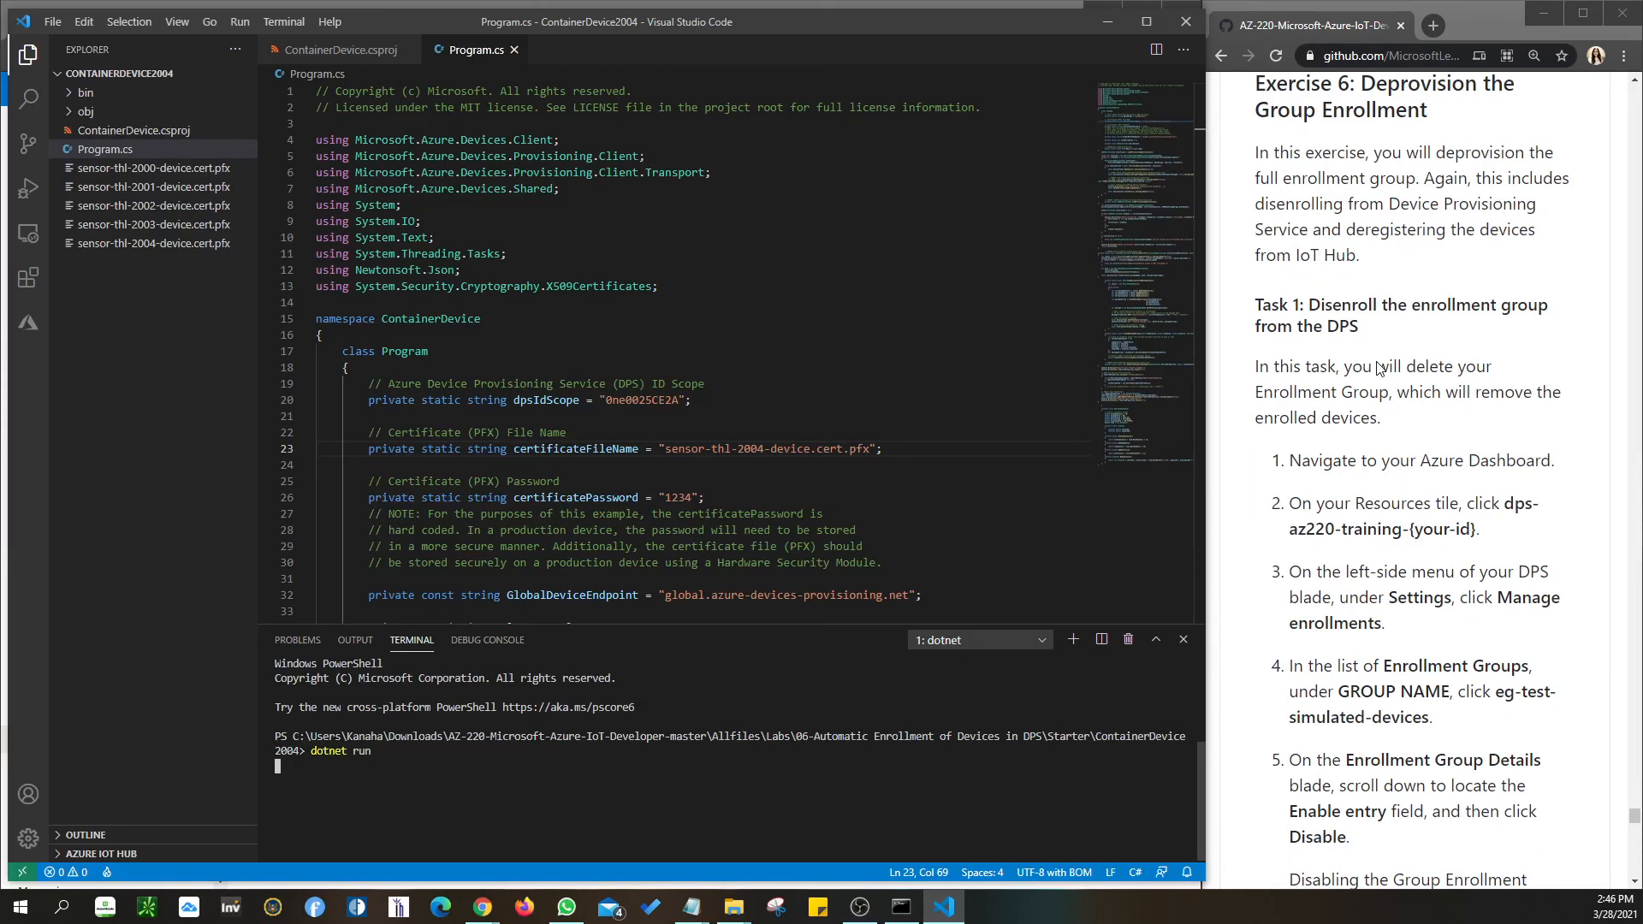
scroll(1379, 368, down, 1)
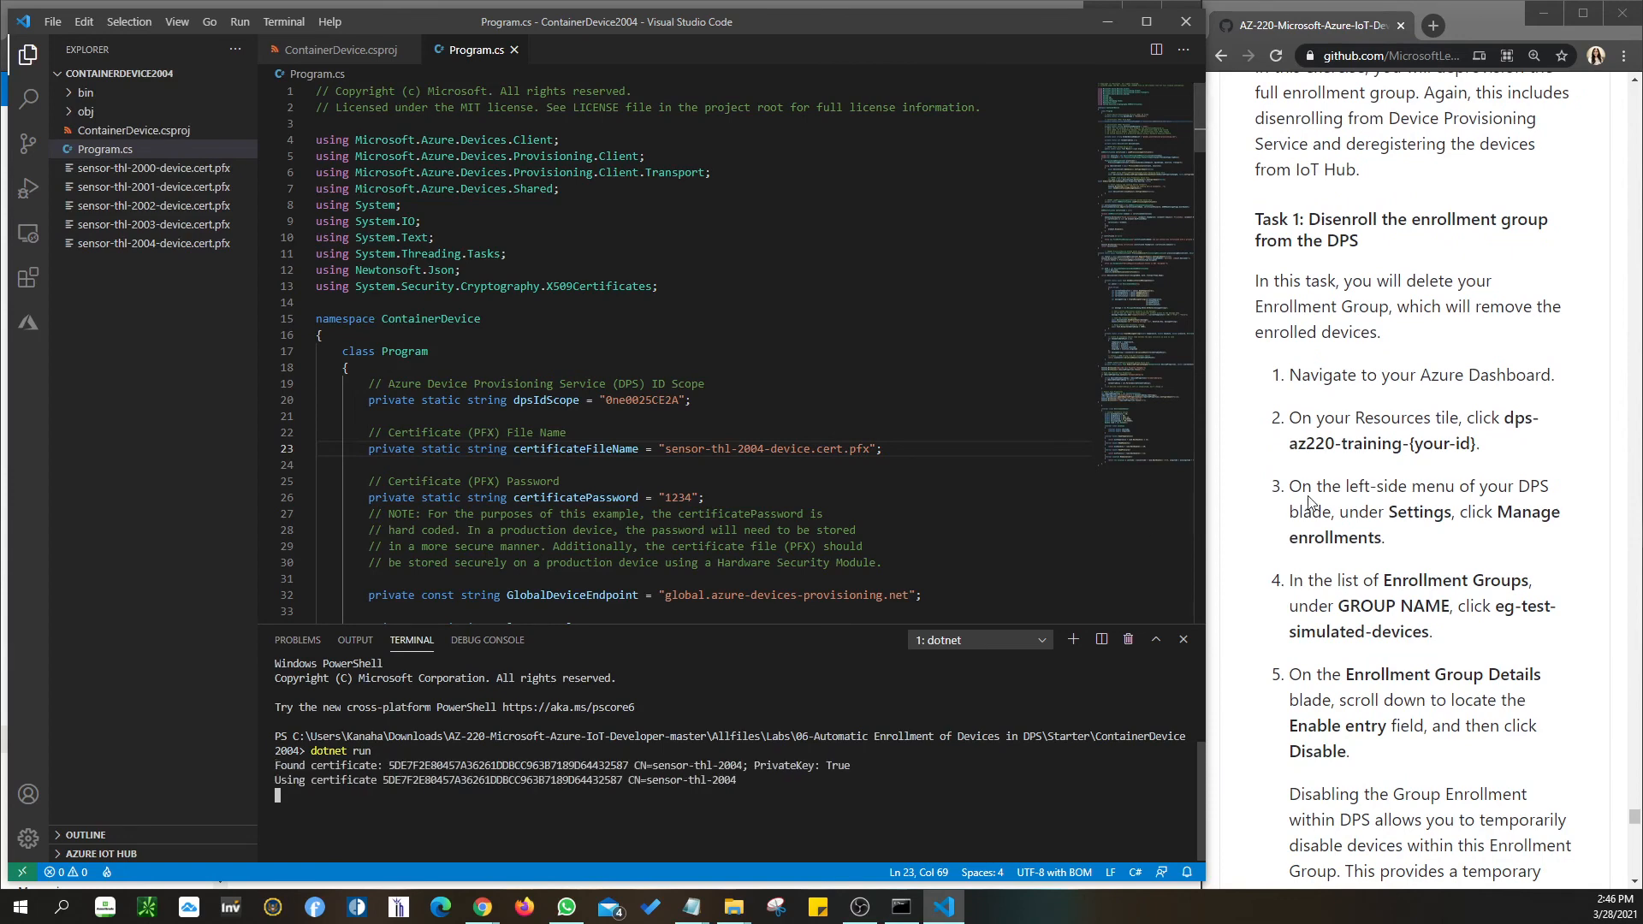
scroll(1350, 413, up, 9)
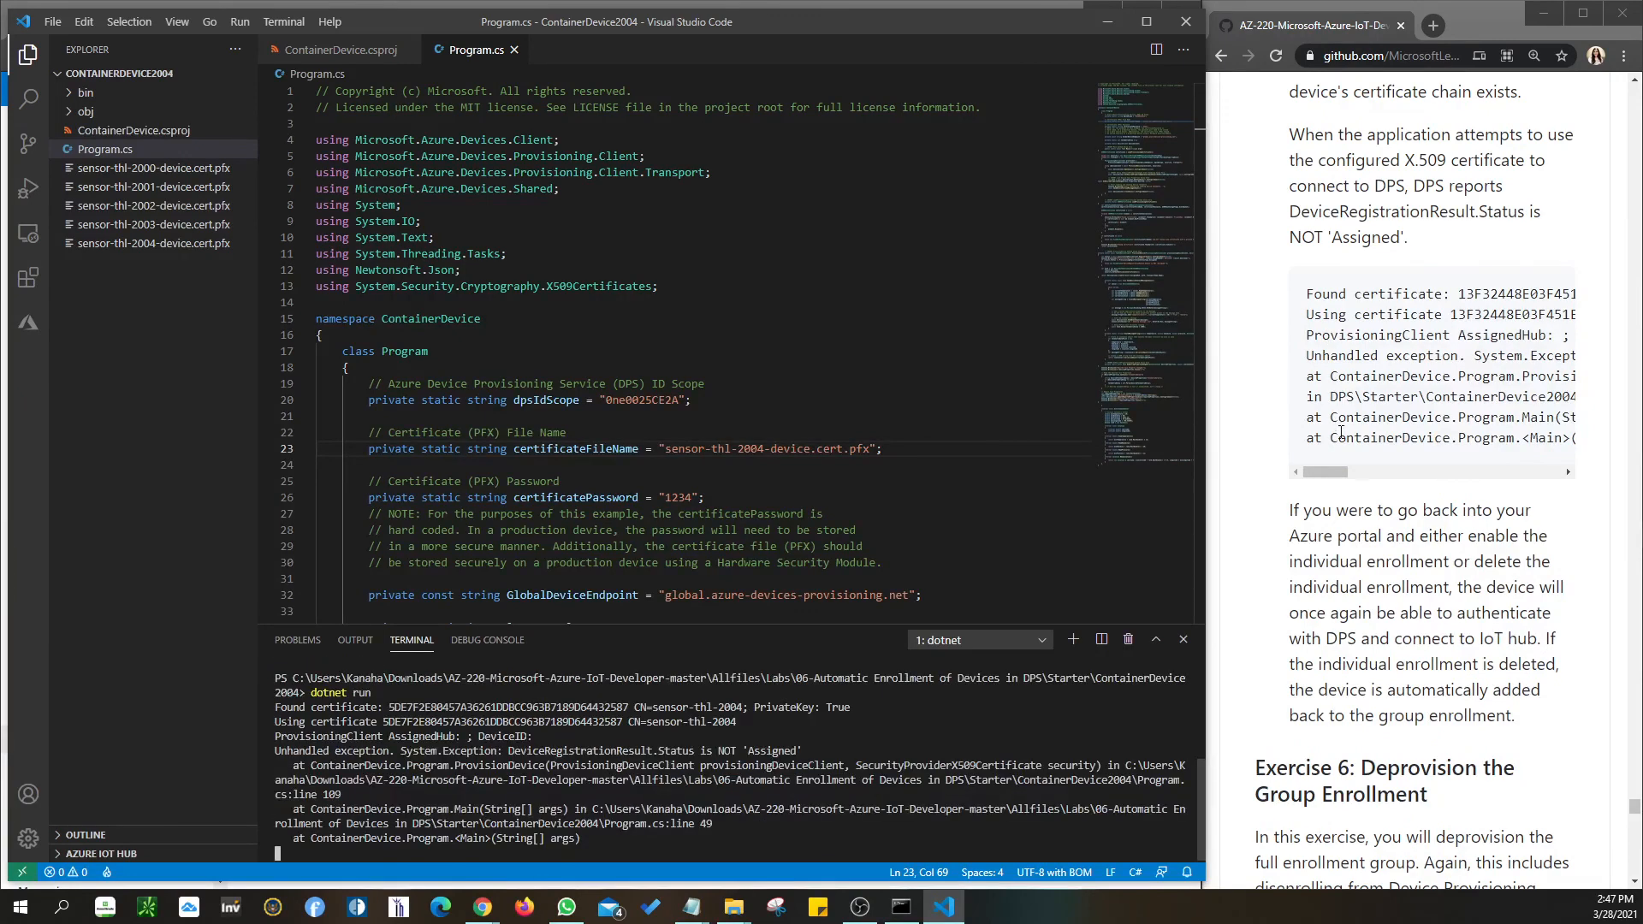
scroll(1348, 462, down, 4)
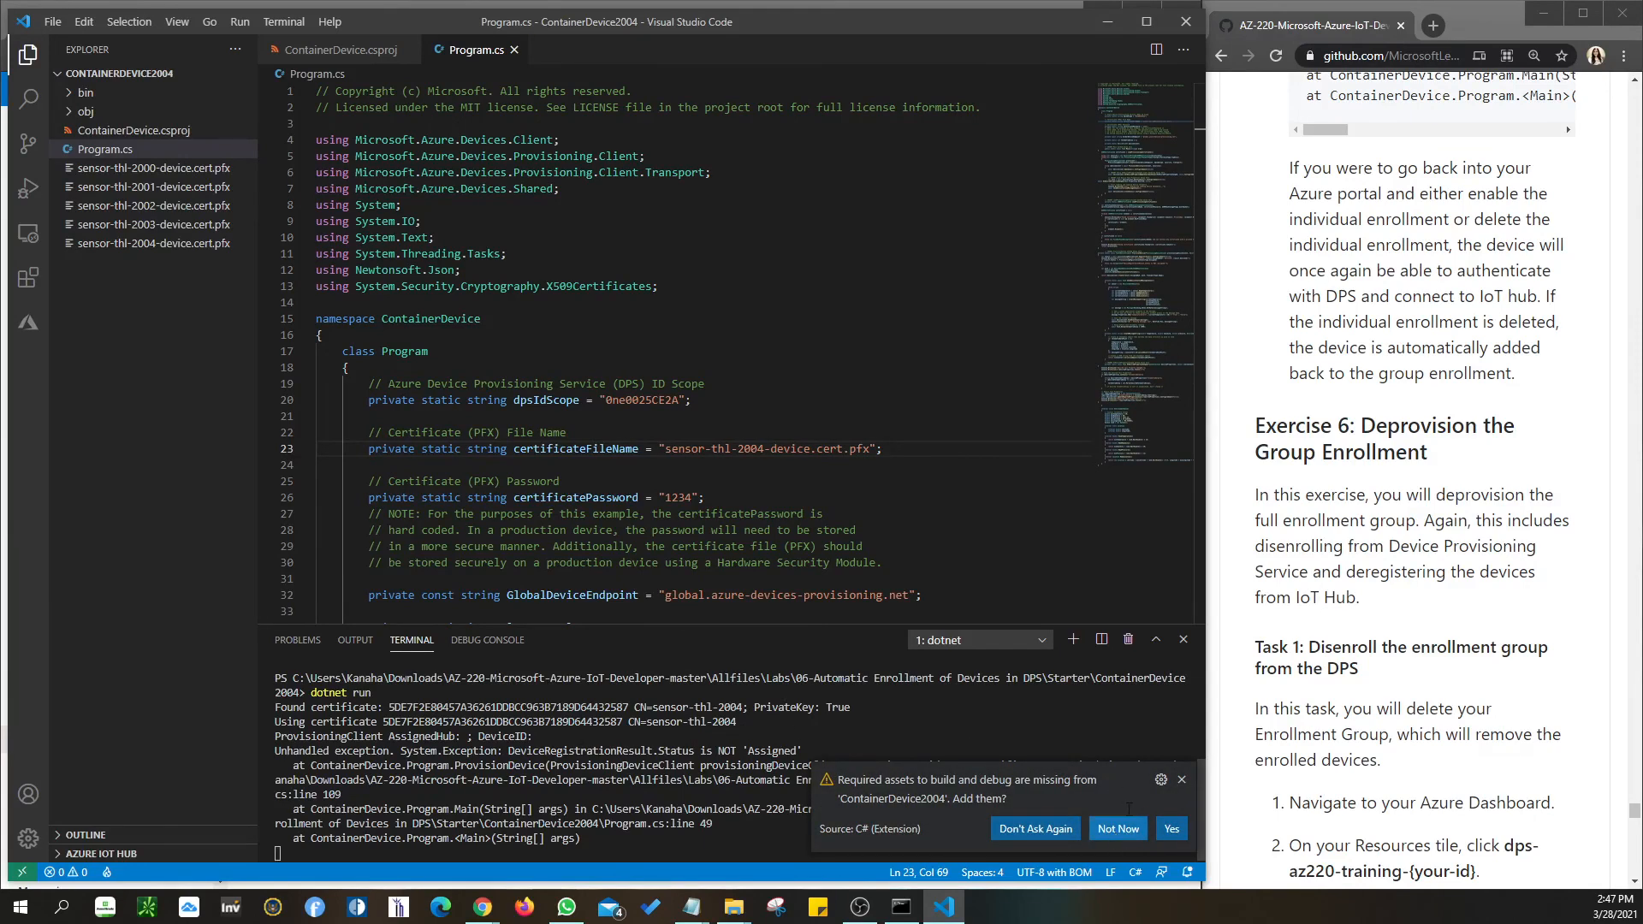
scroll(1351, 565, down, 1)
scroll(1351, 565, down, 6)
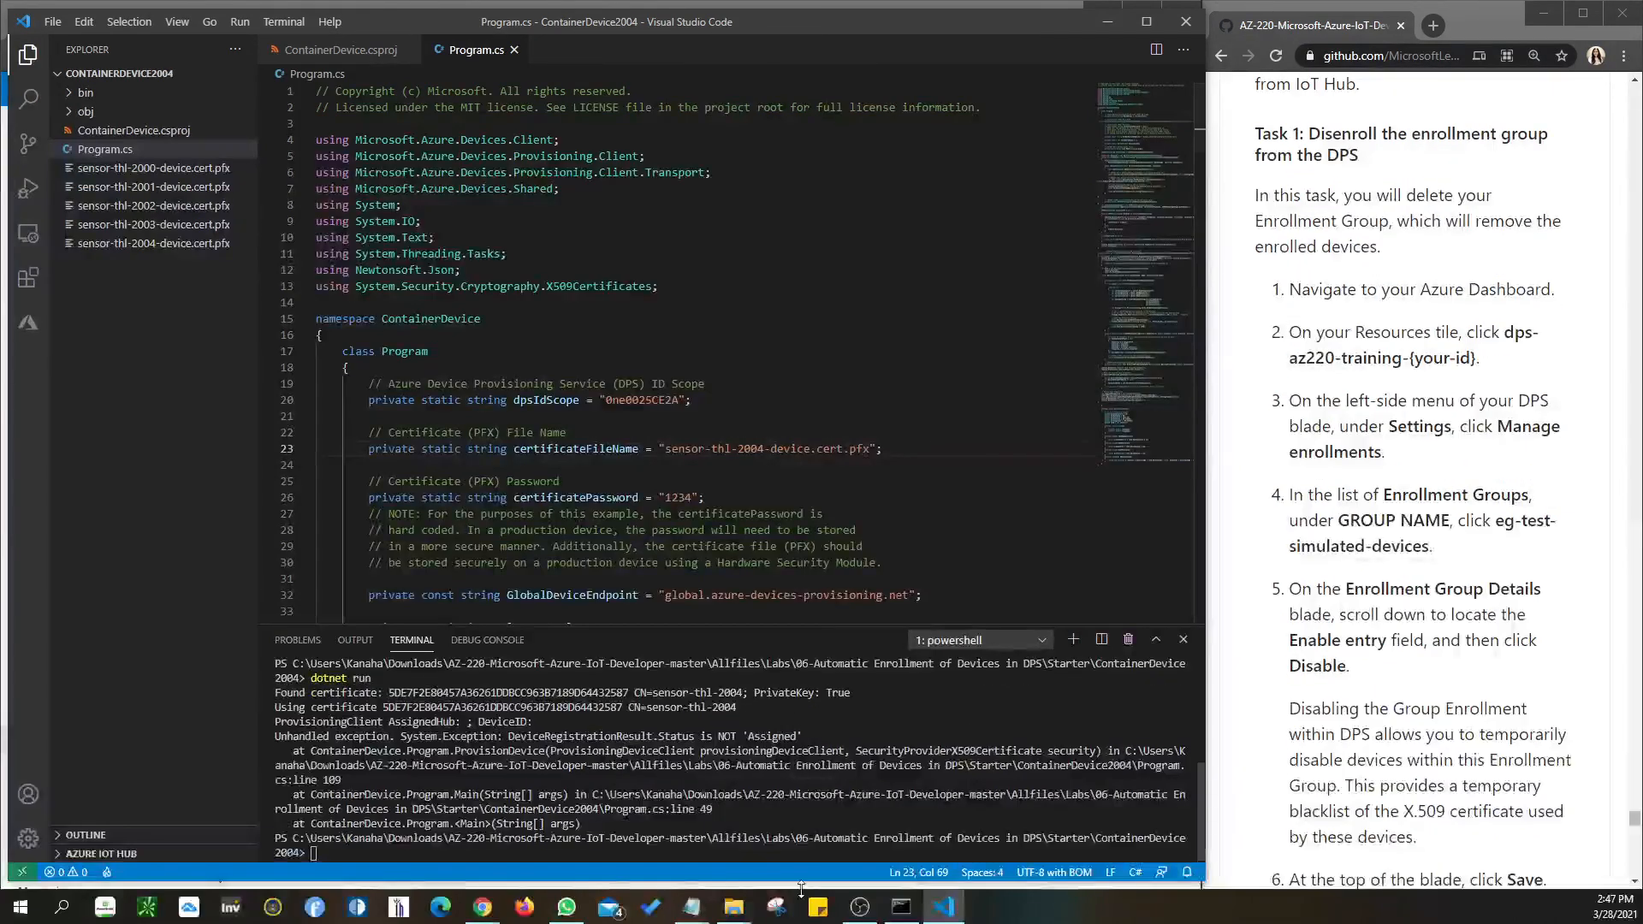
Switch to the Azure portal and show the enrollments managed by dps-az220-training-kv2103, going through the dashboard and the rg-az220 resource group.
key(alt+Tab)
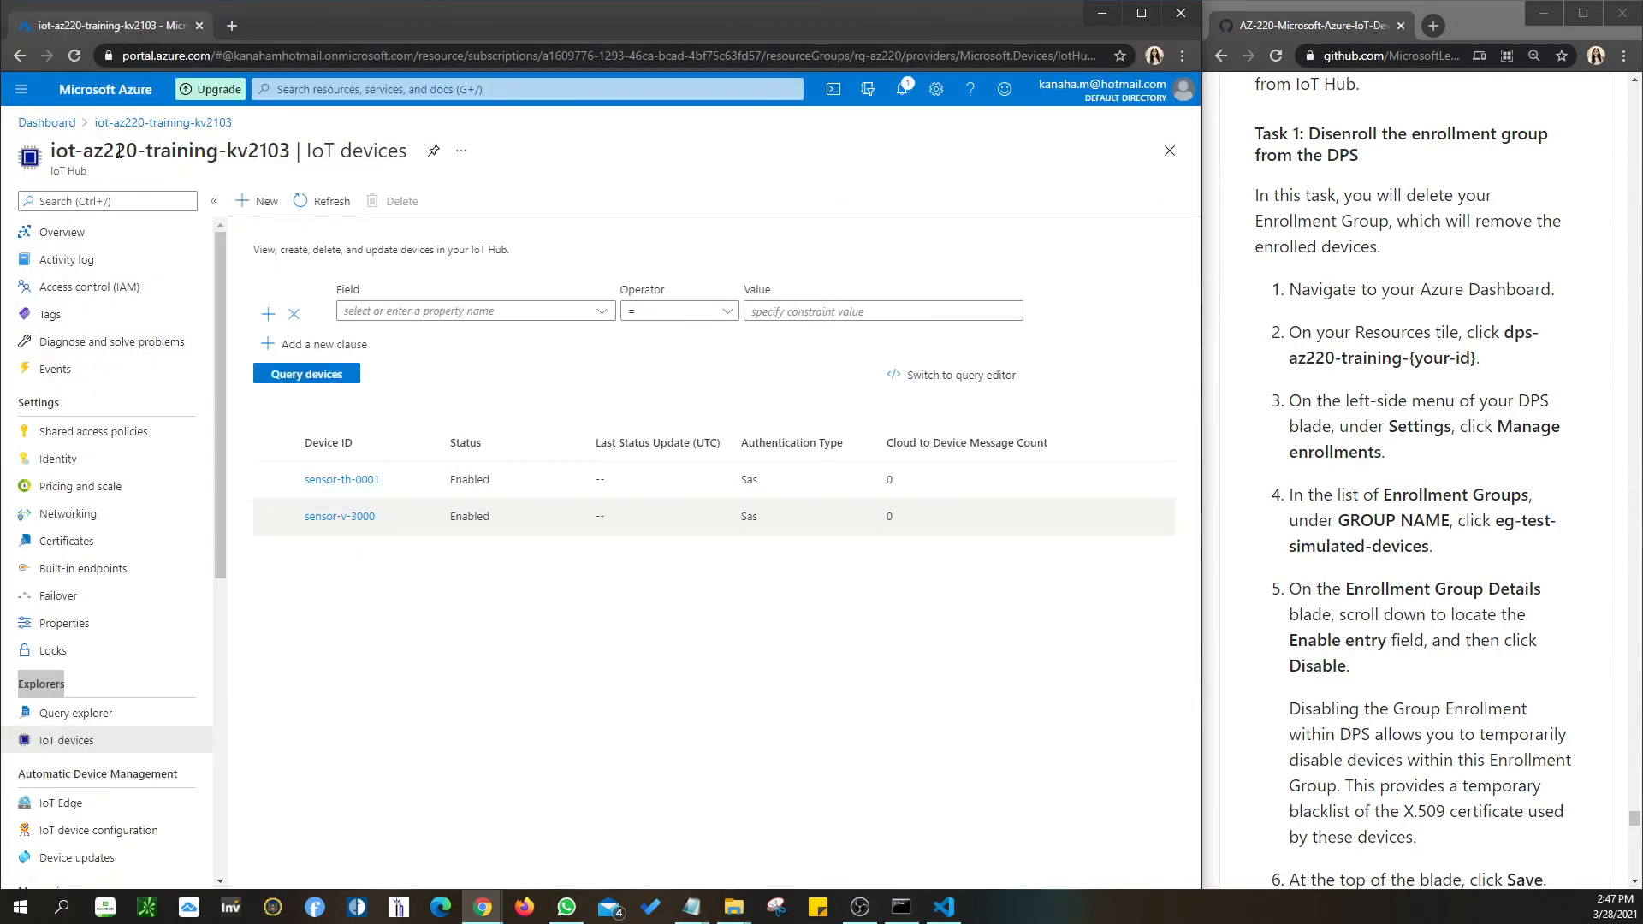
click(47, 122)
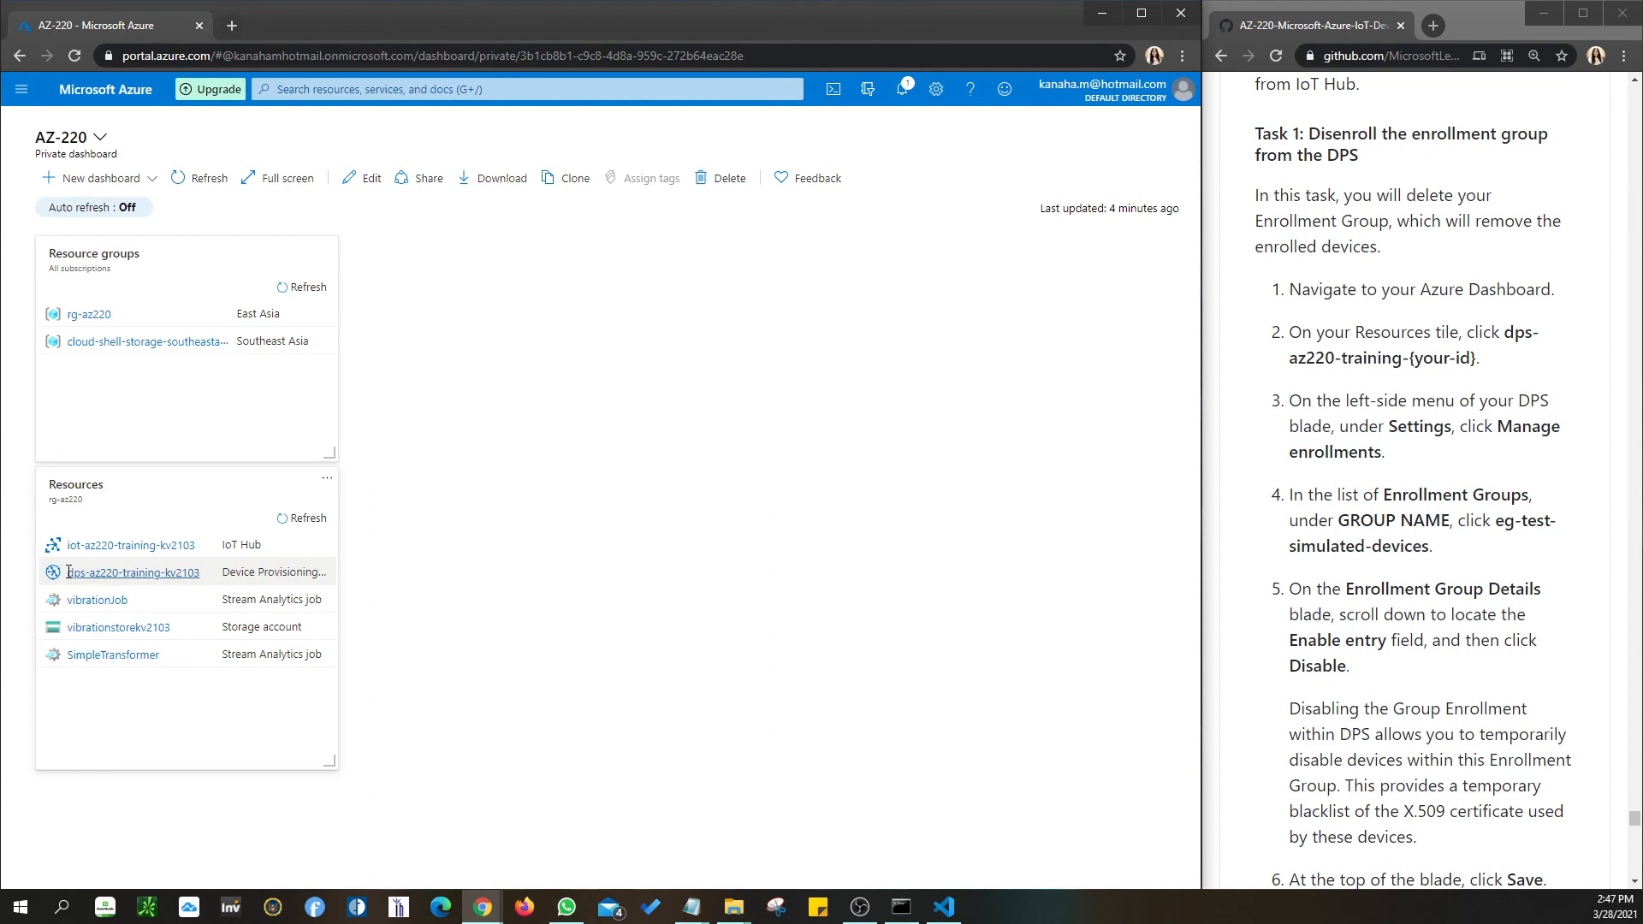
click(132, 573)
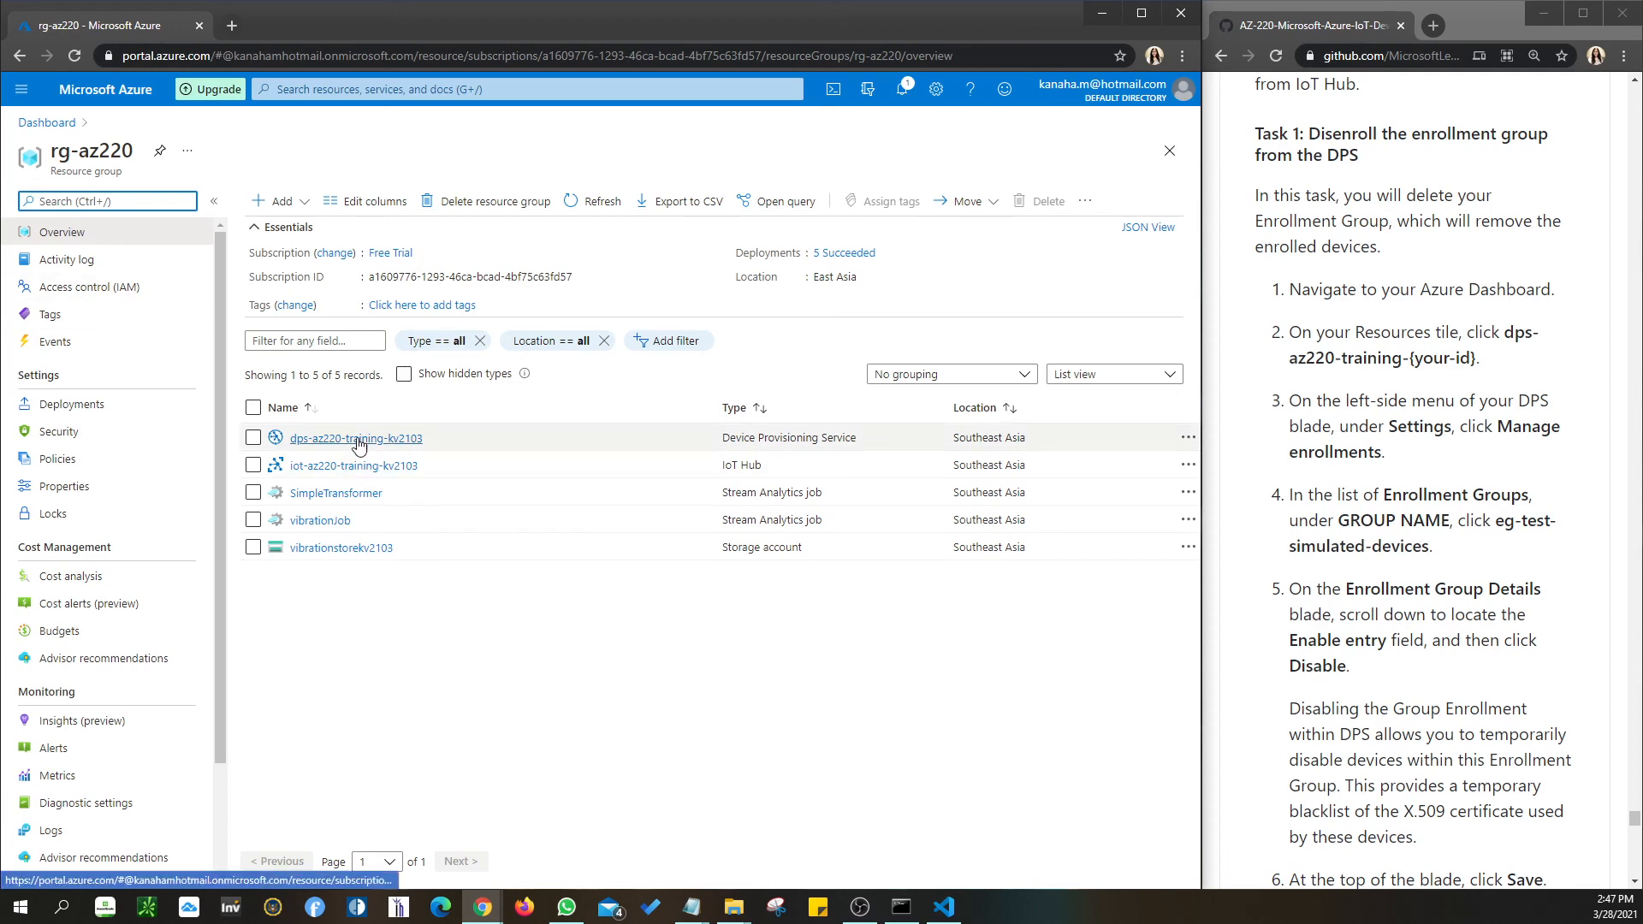
click(403, 438)
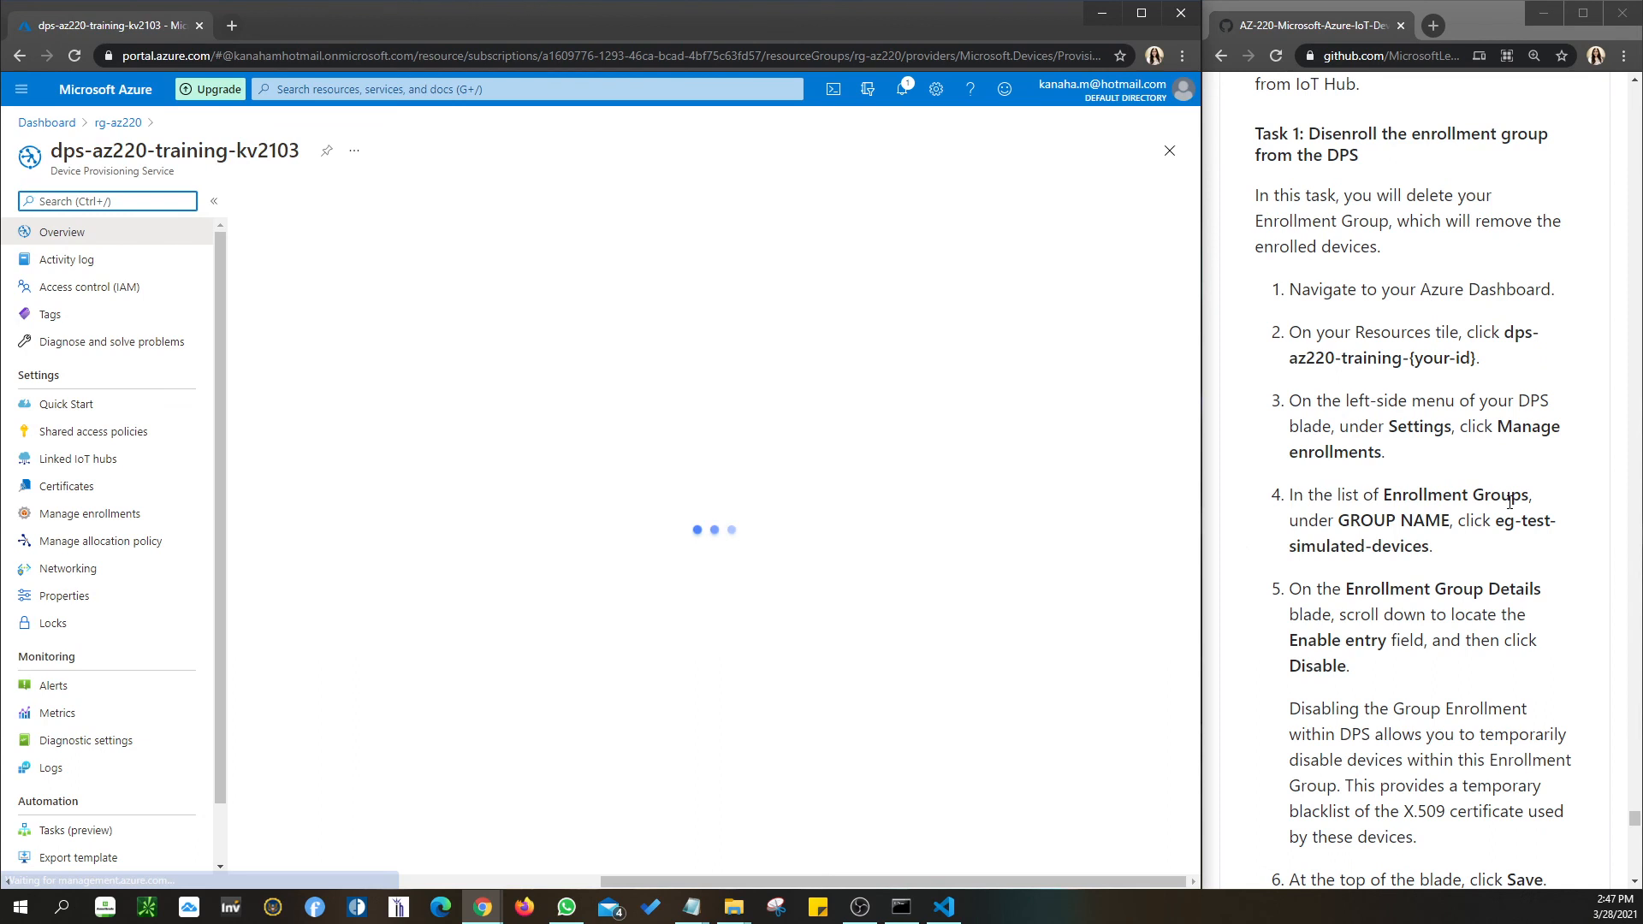
click(105, 521)
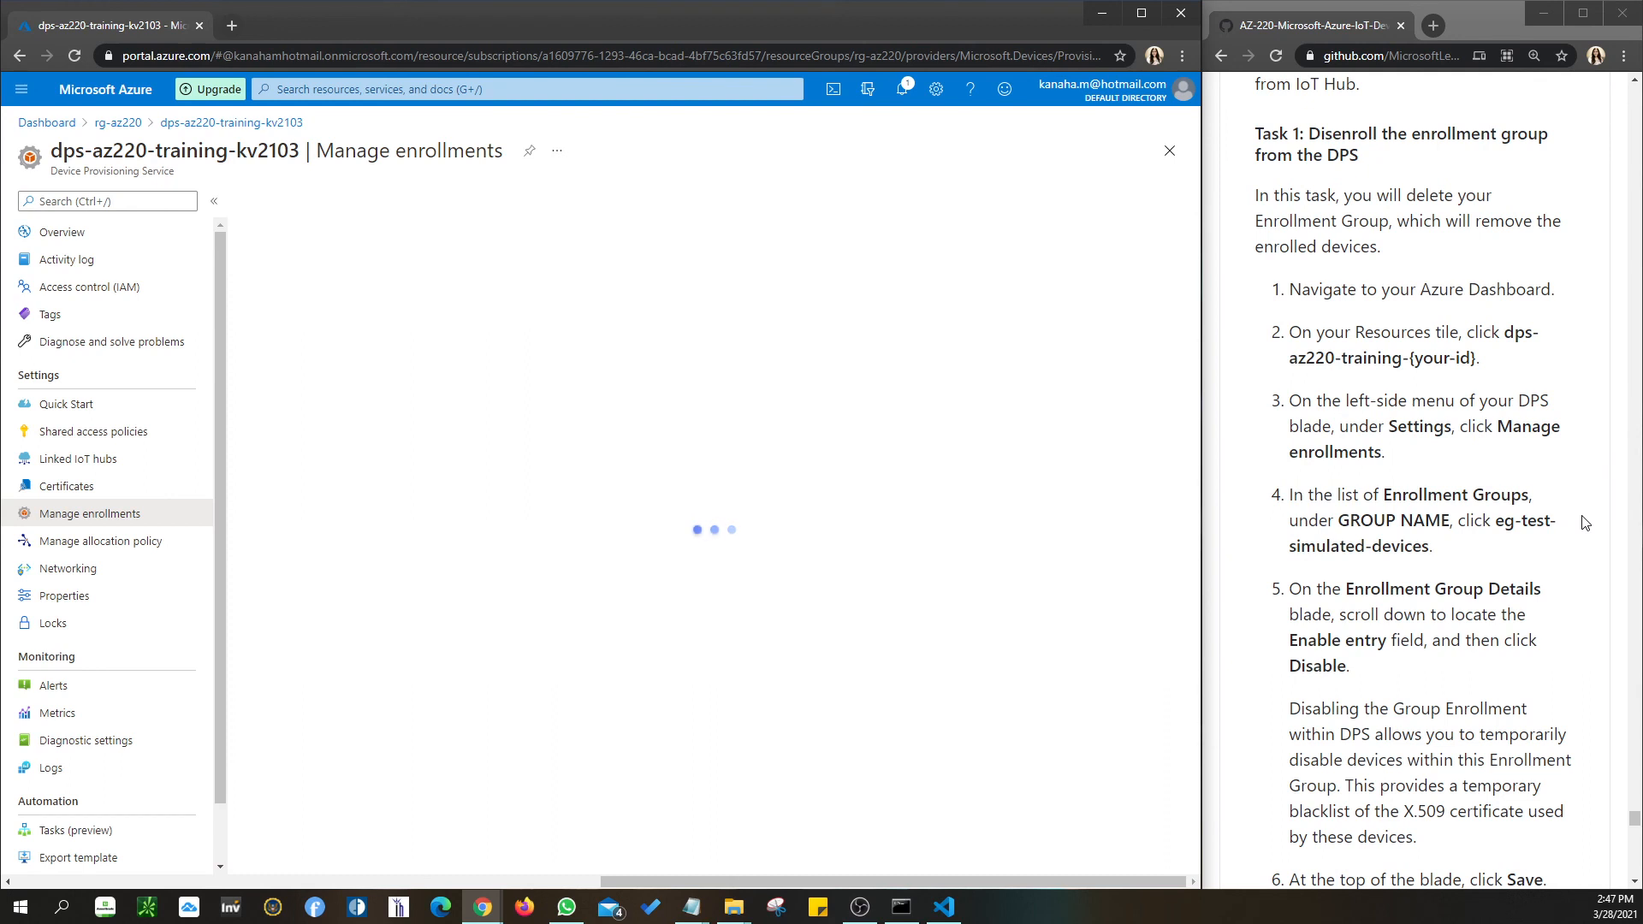
Highlight Disable in guide step 5 and review the following steps on saving and permanently deleting the enrollment group.
scroll(1587, 523, down, 2)
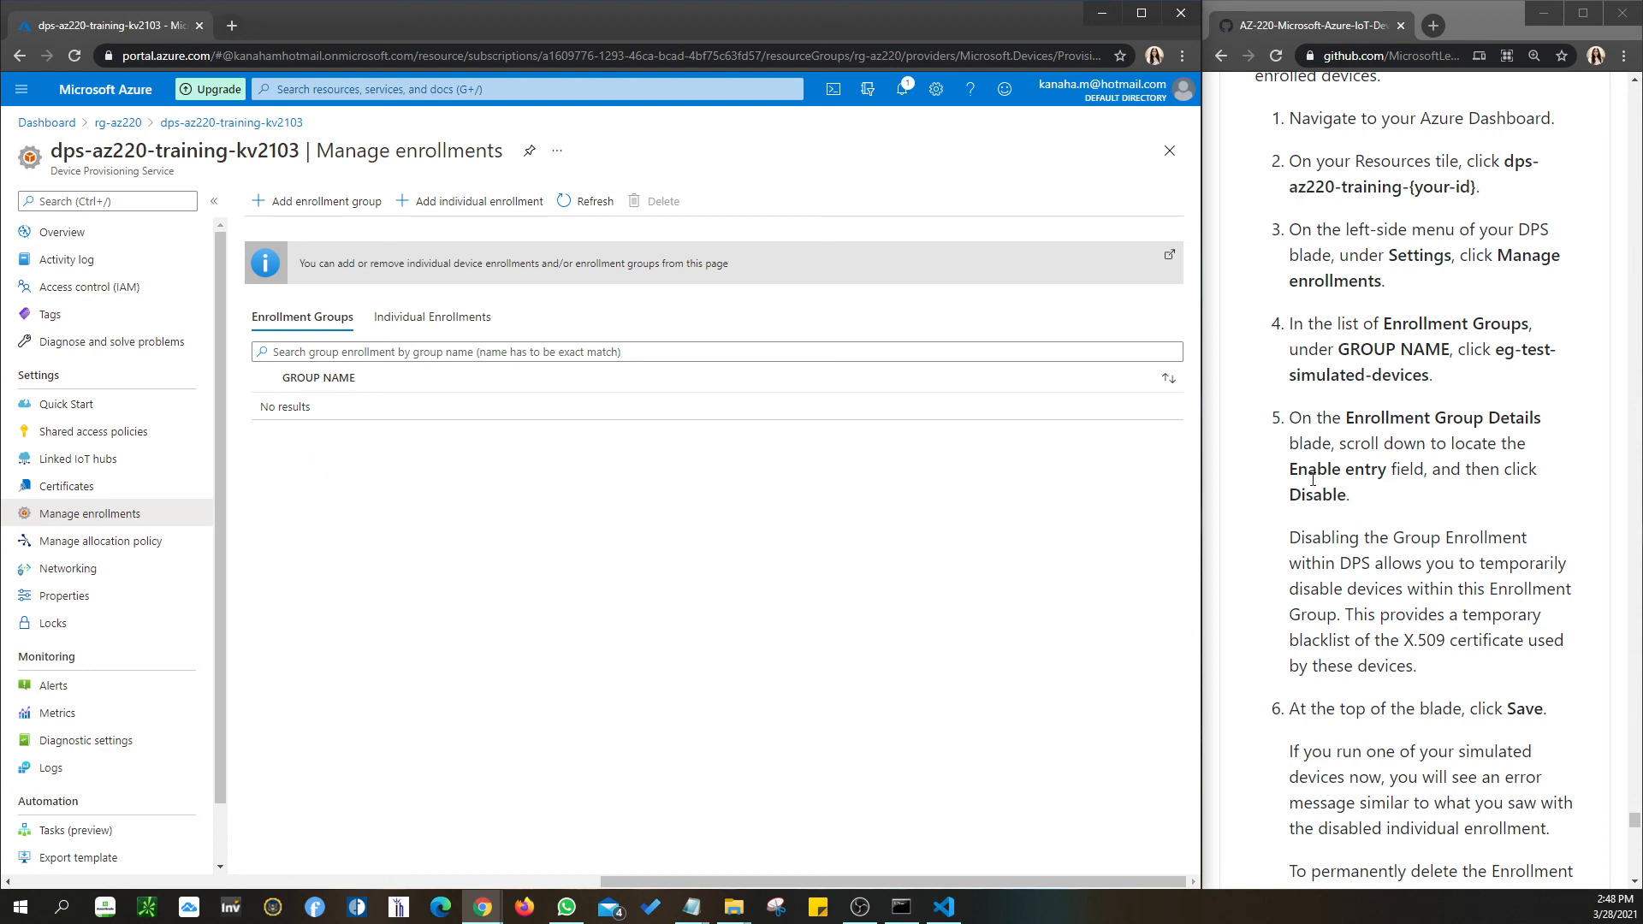
drag(1296, 504, 1347, 498)
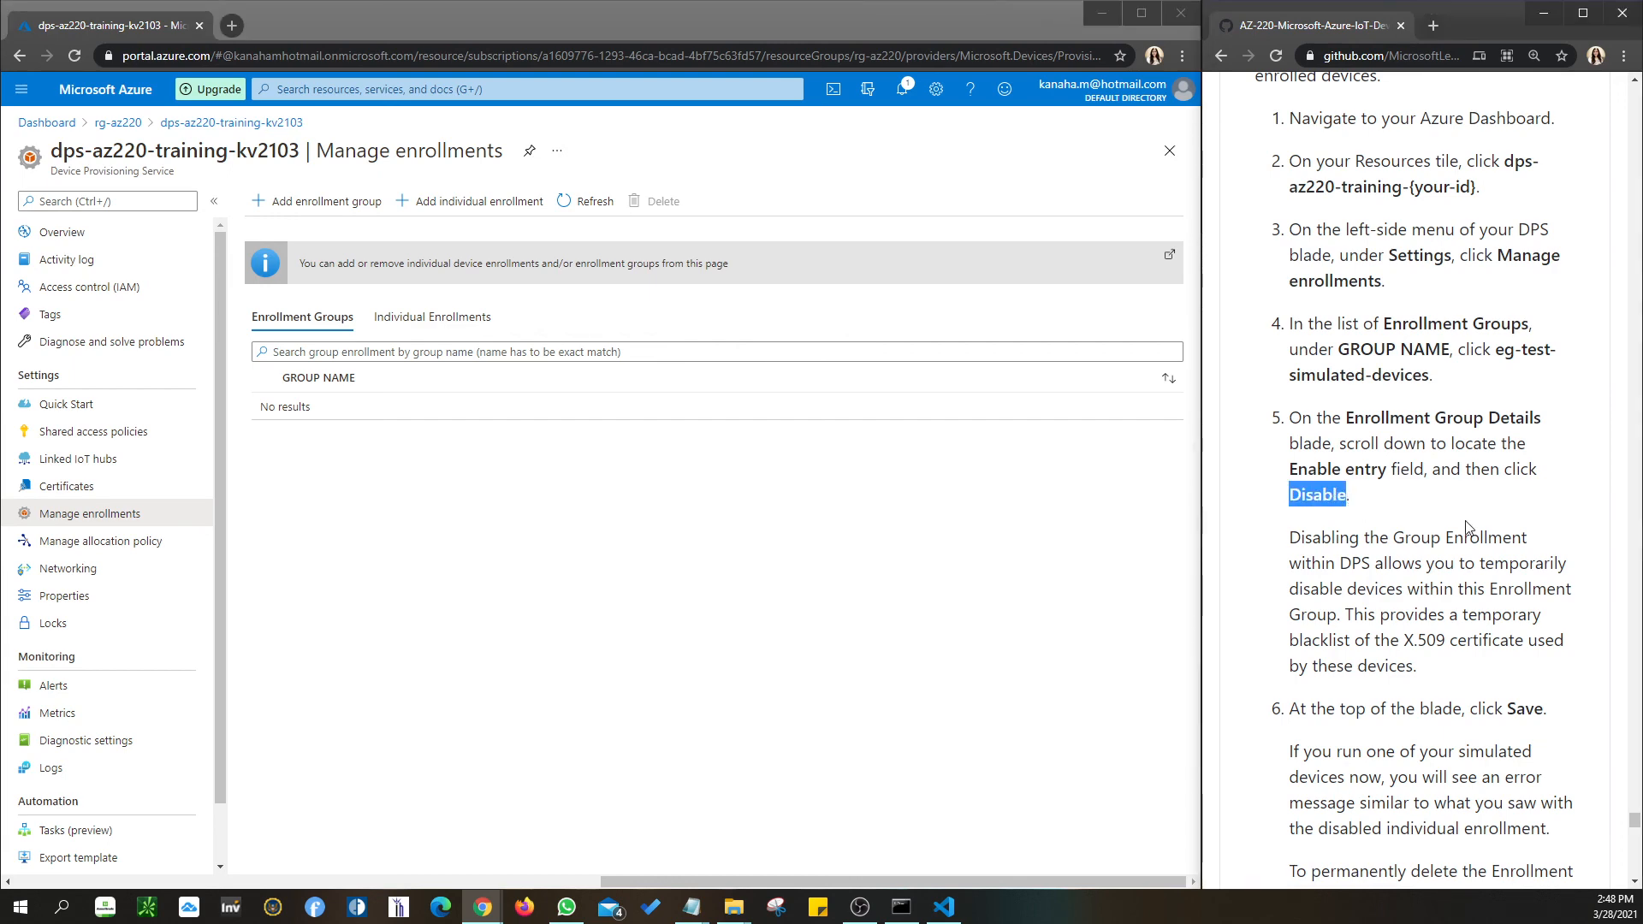
scroll(1465, 527, down, 2)
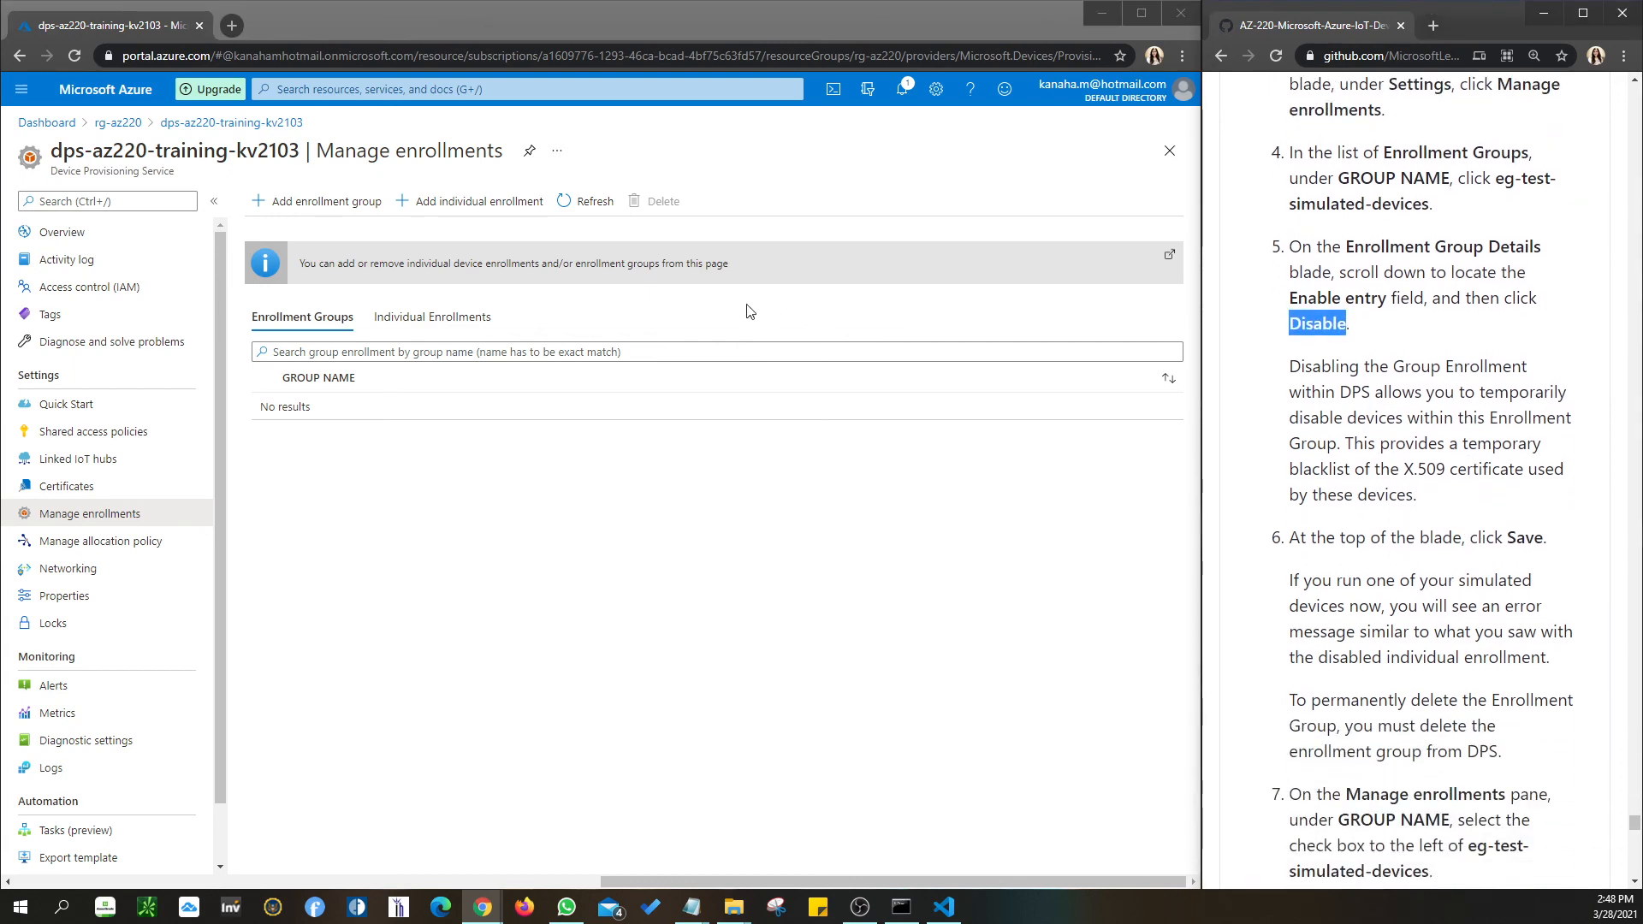
scroll(1540, 680, down, 2)
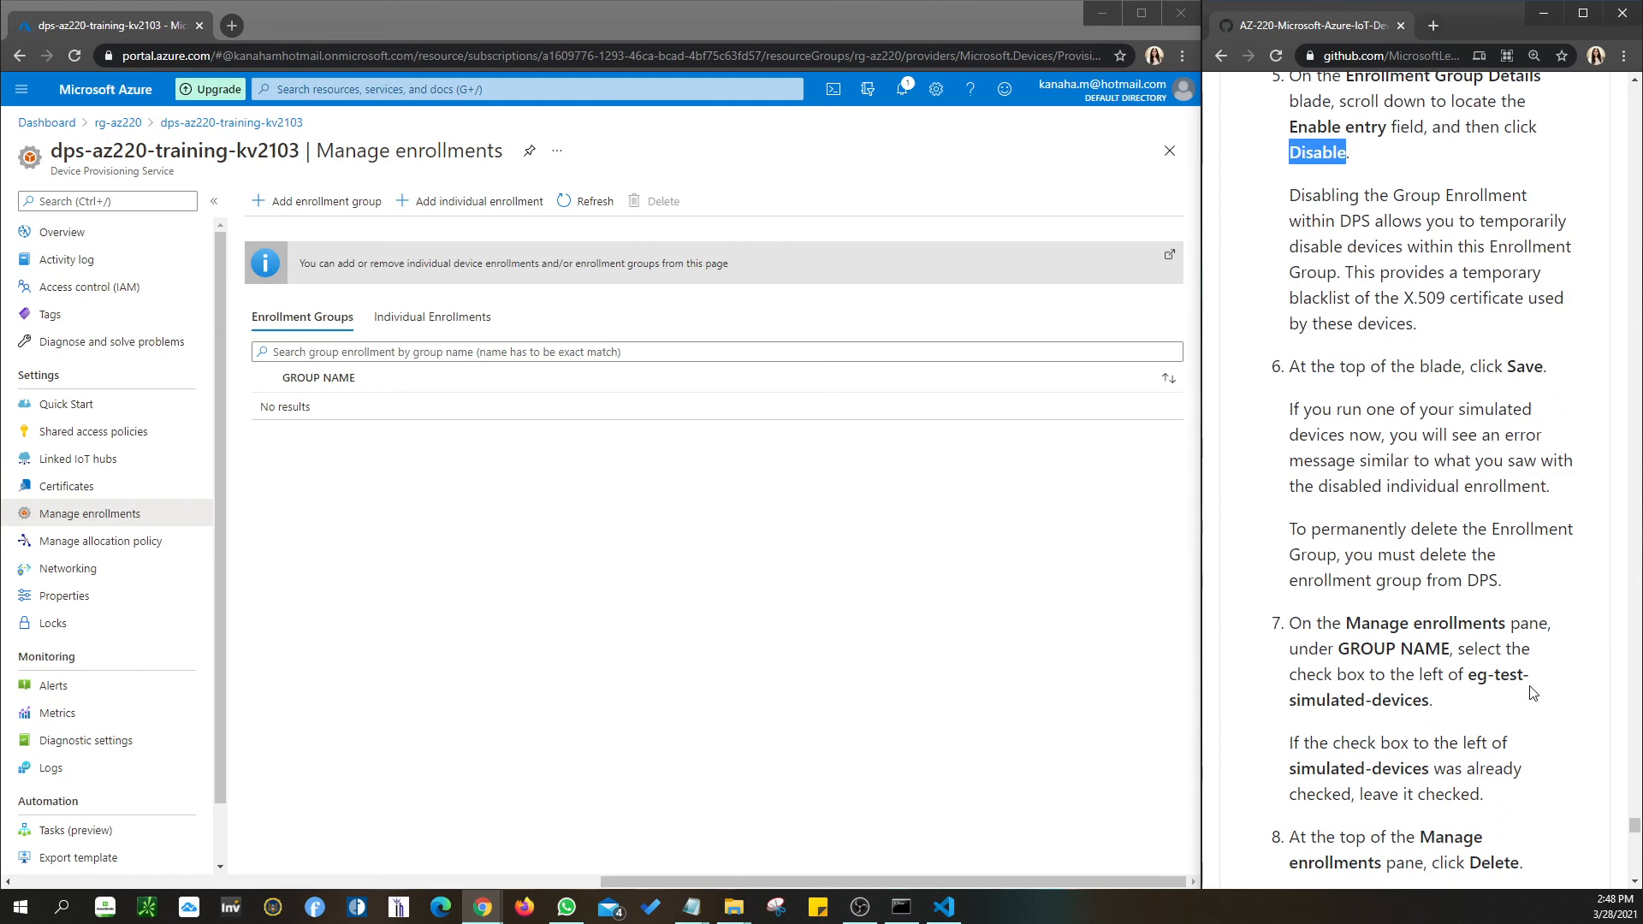
Read guide steps 7 to 10 on deleting the enrollment group and the Task 2 instructions on deregistering devices from the IoT Hub.
scroll(1532, 693, down, 1)
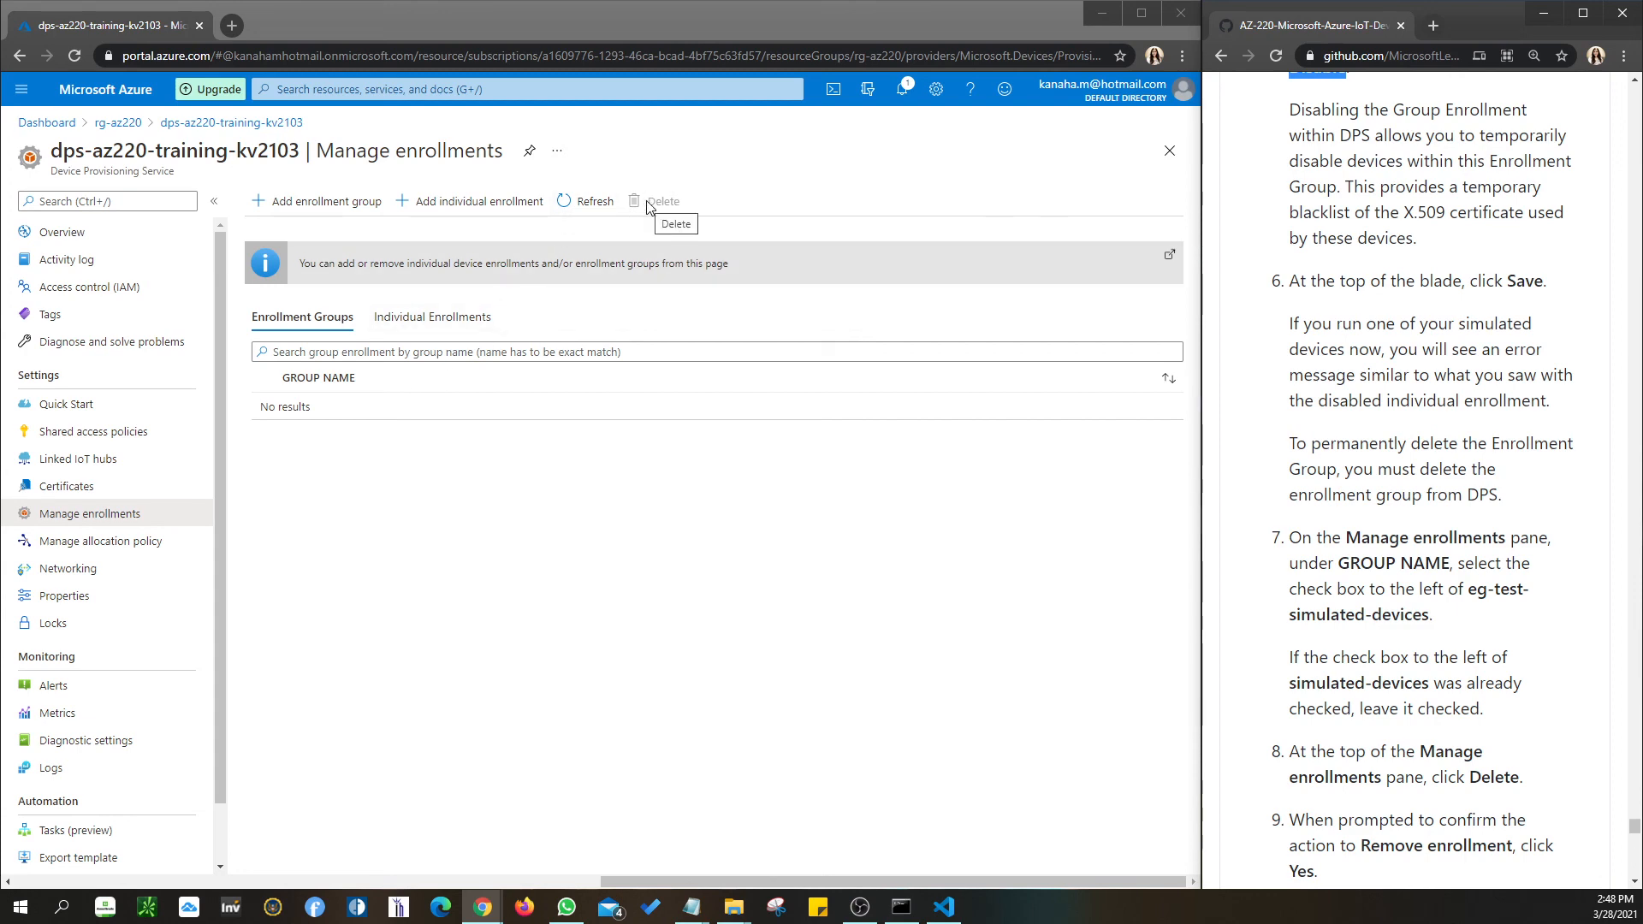
scroll(1421, 809, down, 6)
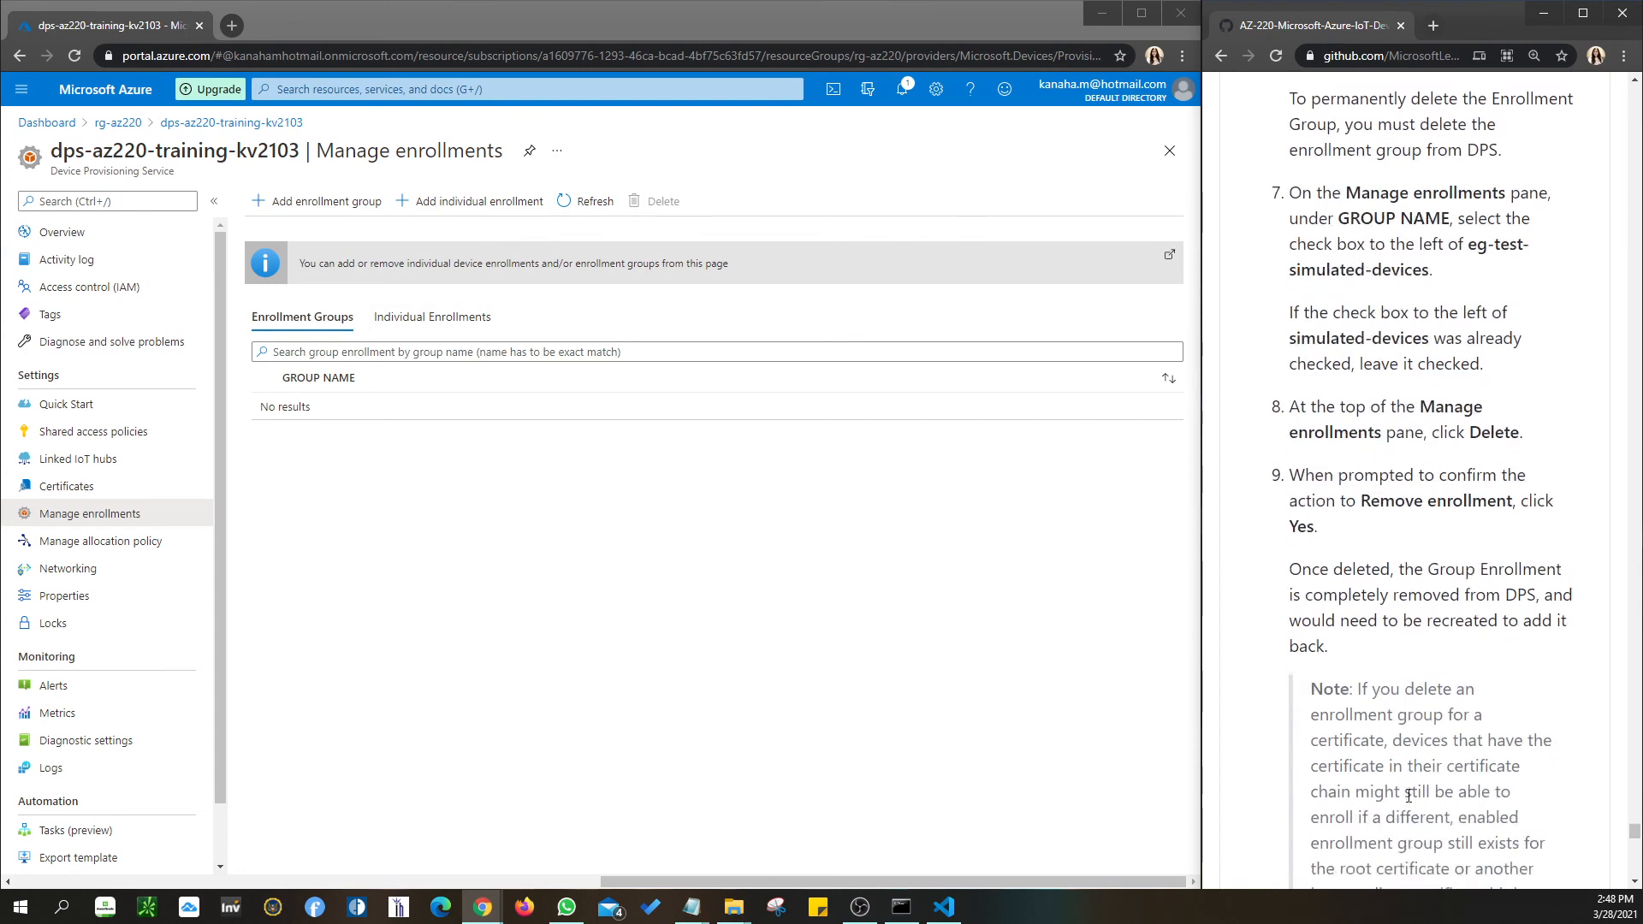
scroll(1407, 796, down, 6)
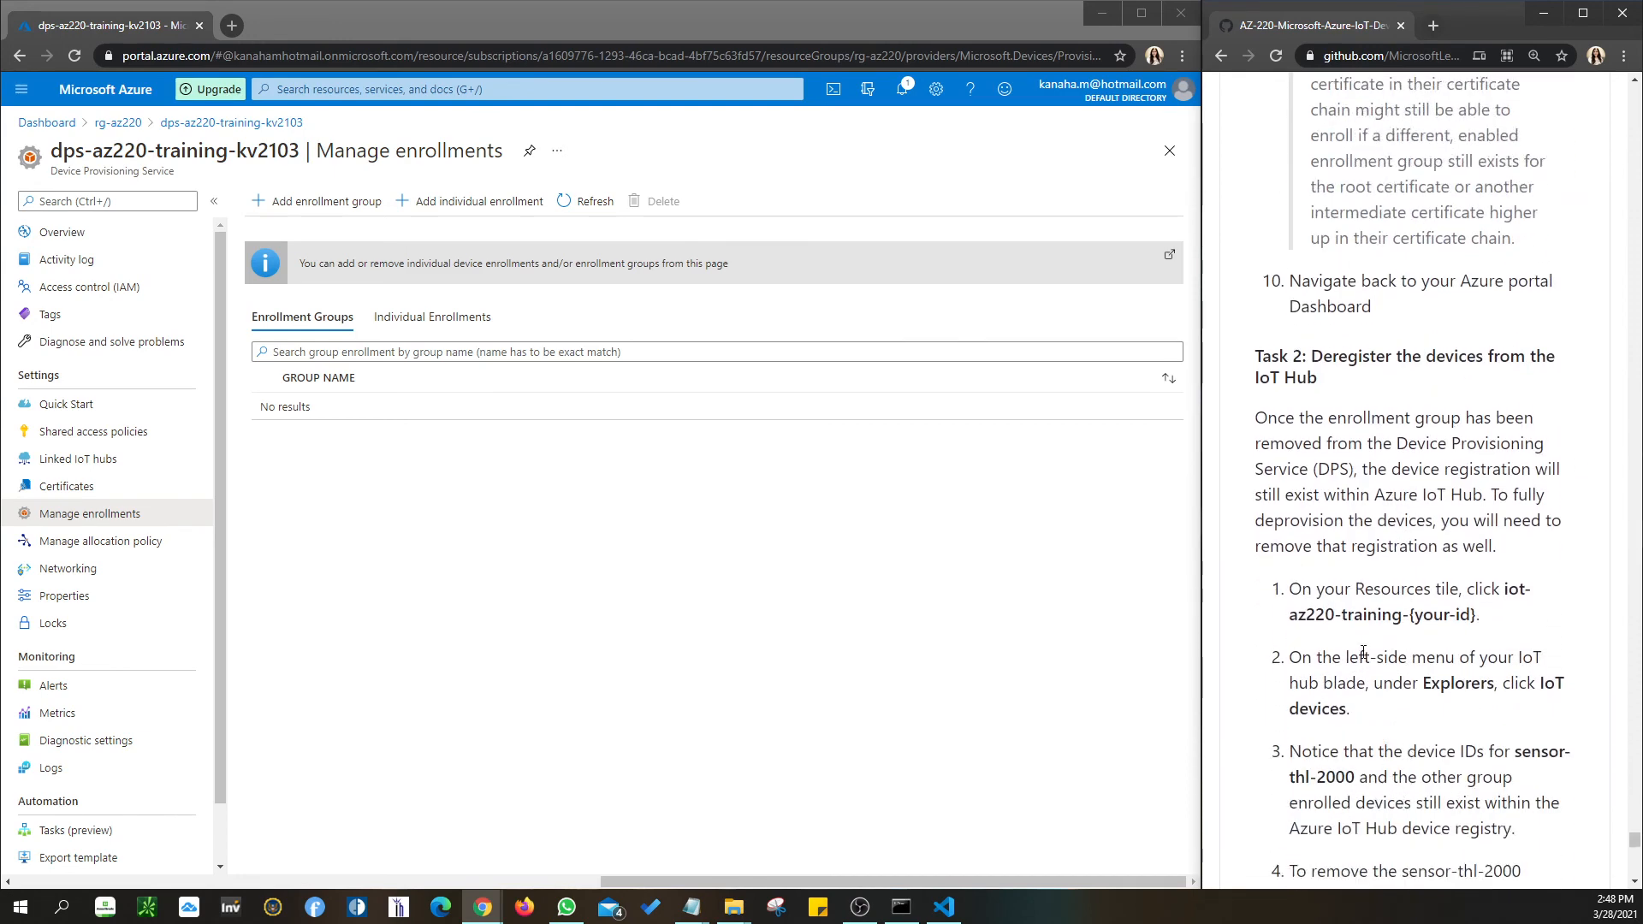
scroll(1364, 653, down, 2)
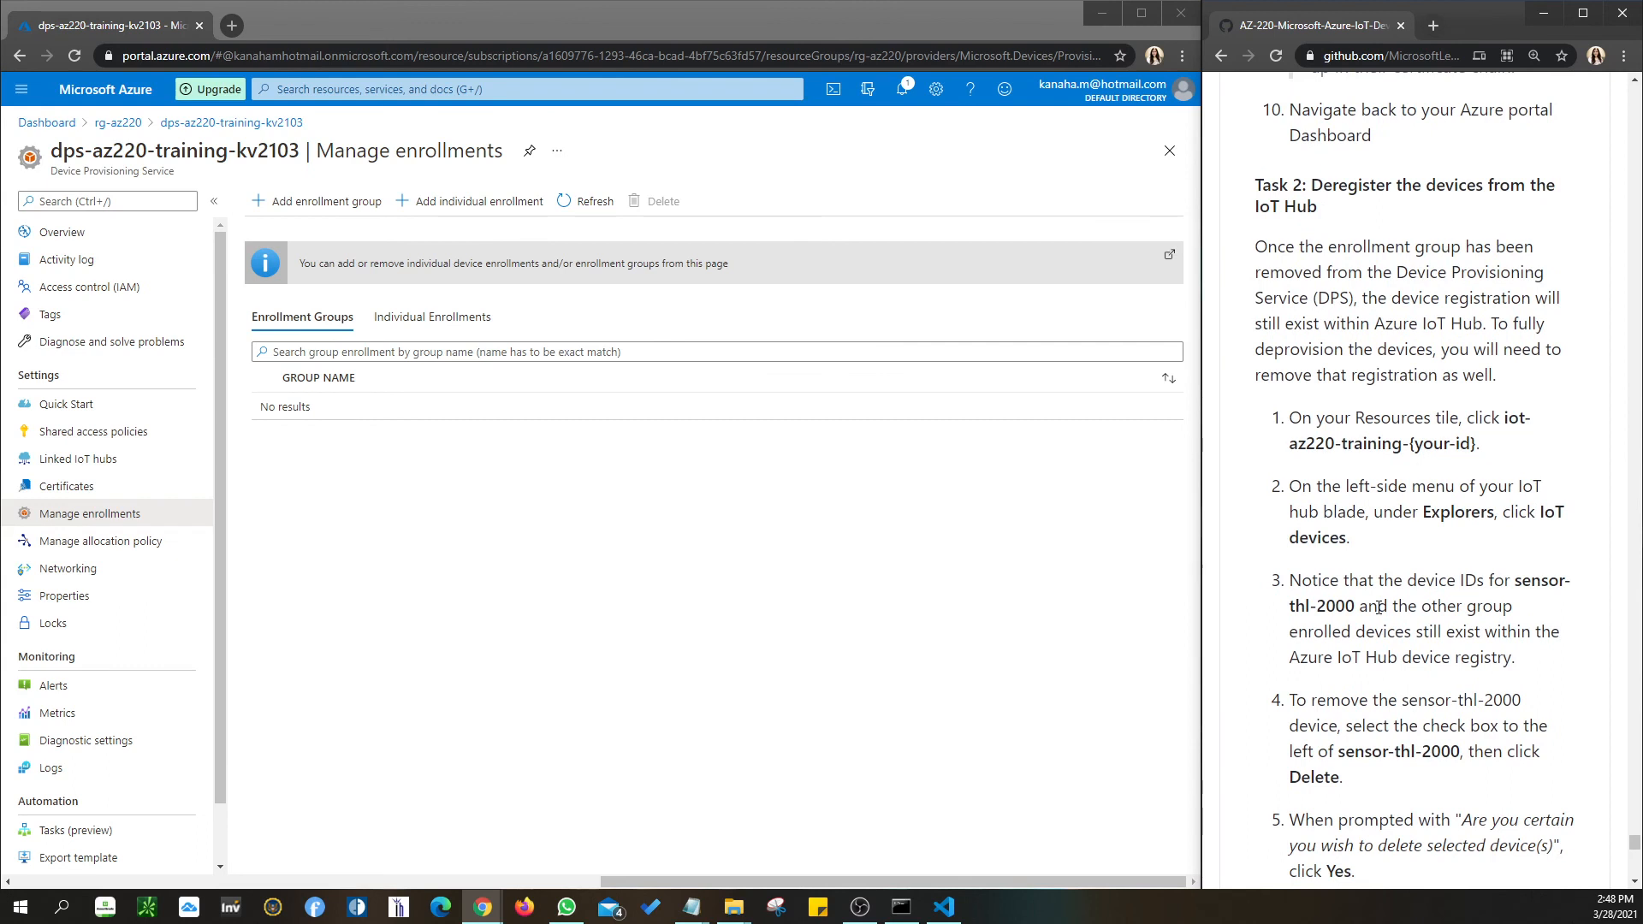
scroll(1380, 608, down, 1)
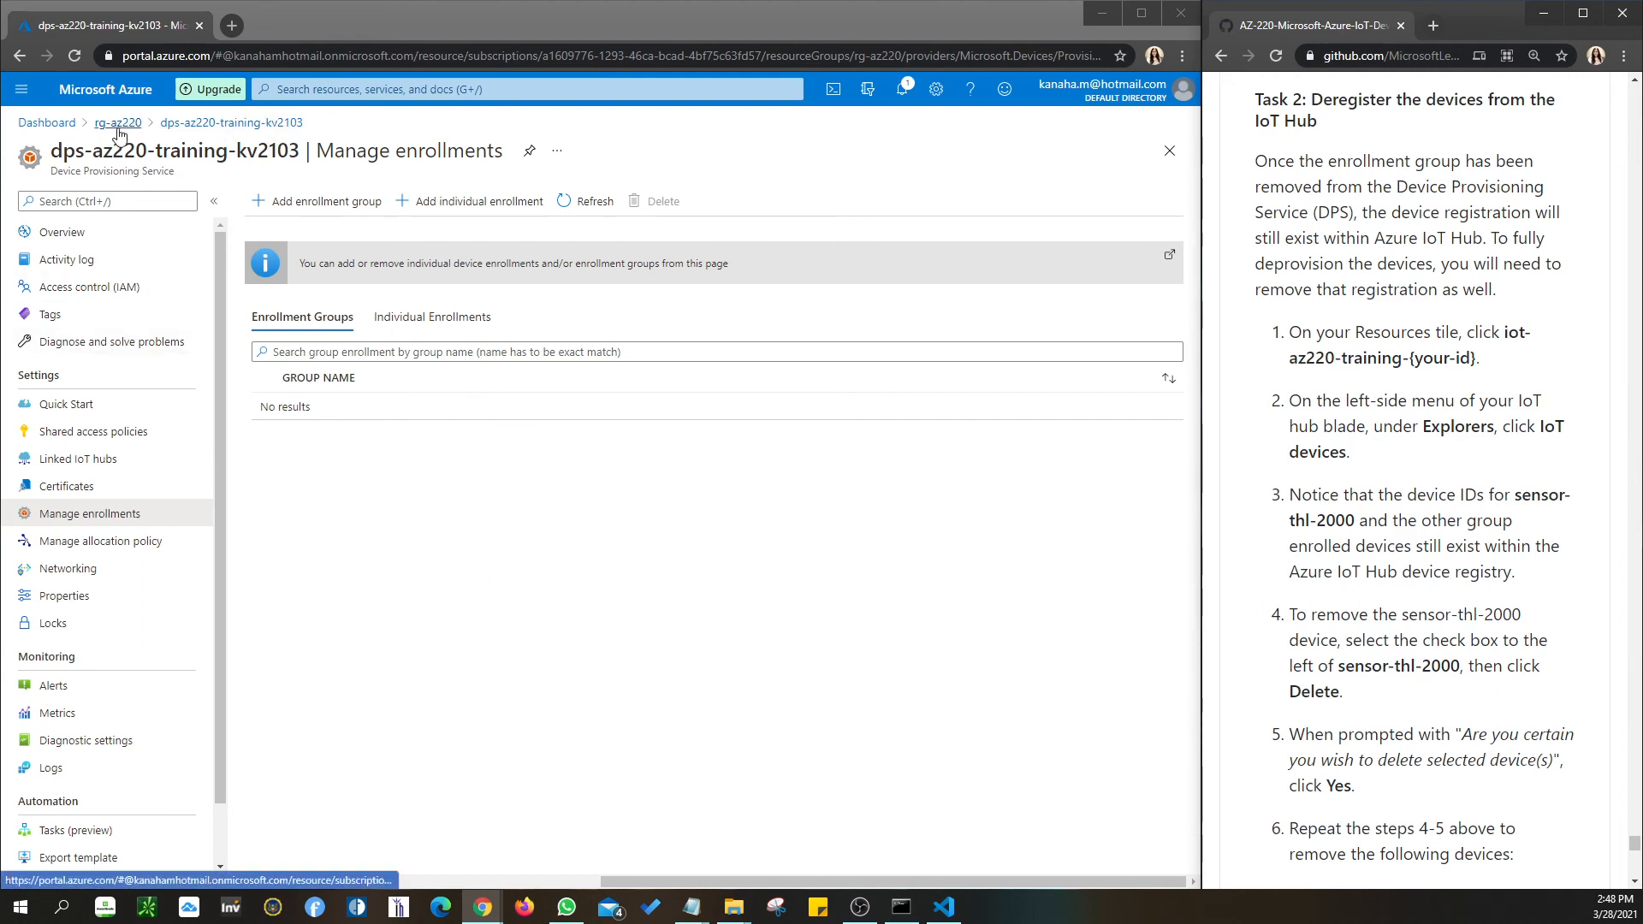
Return to the portal dashboard and open the IoT devices list of the iot-az220-training-kv2103 hub.
click(57, 123)
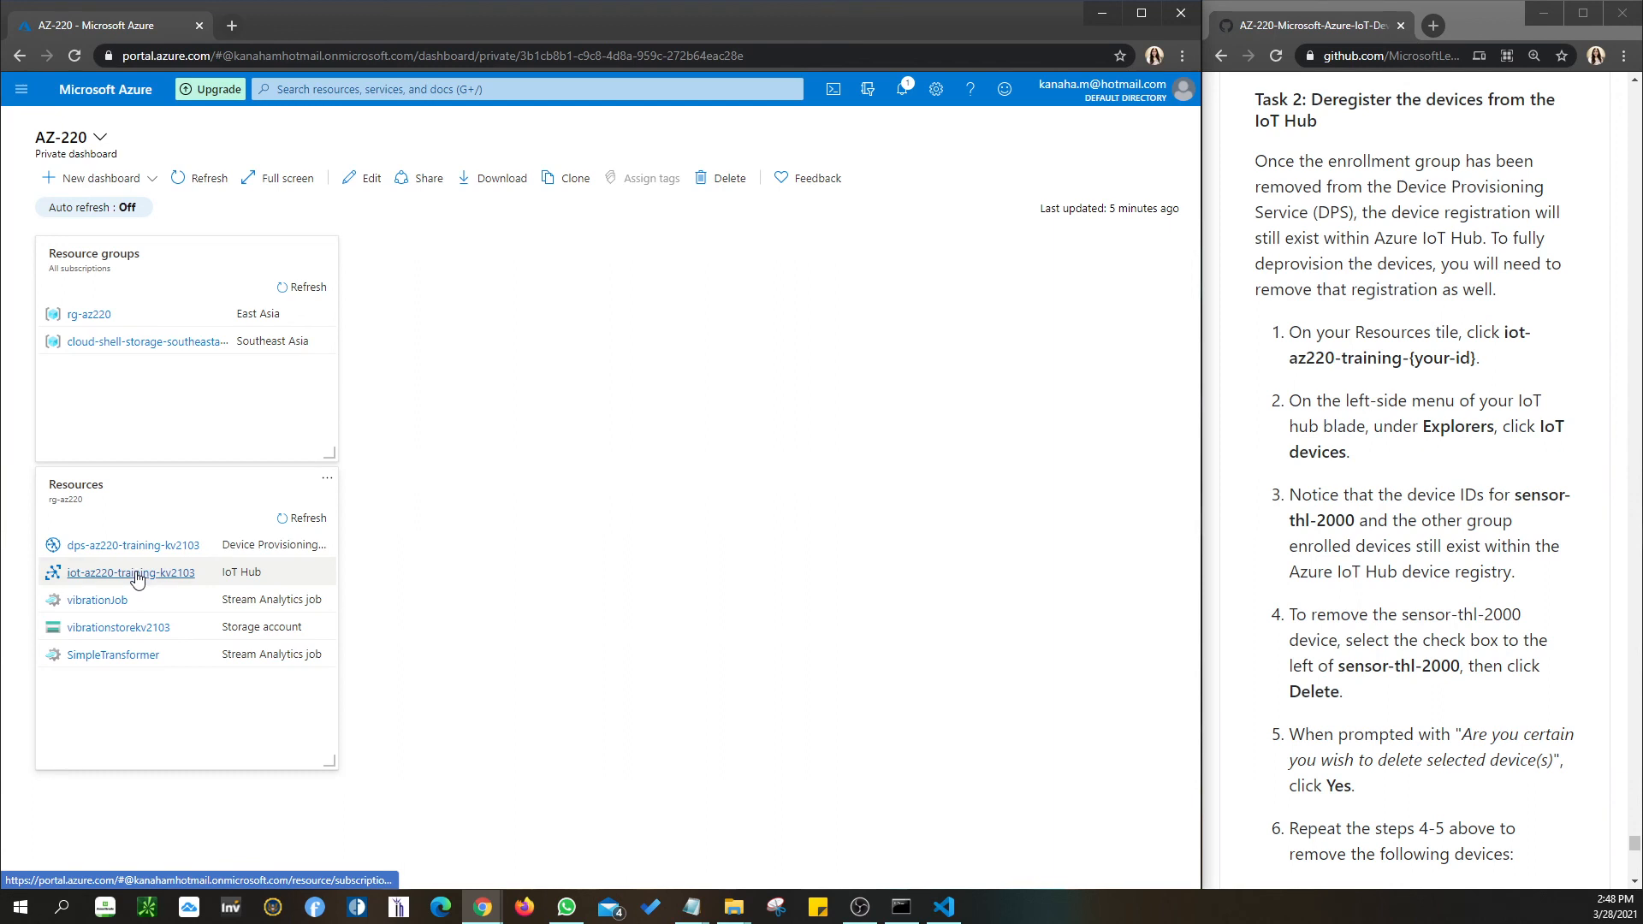
click(137, 580)
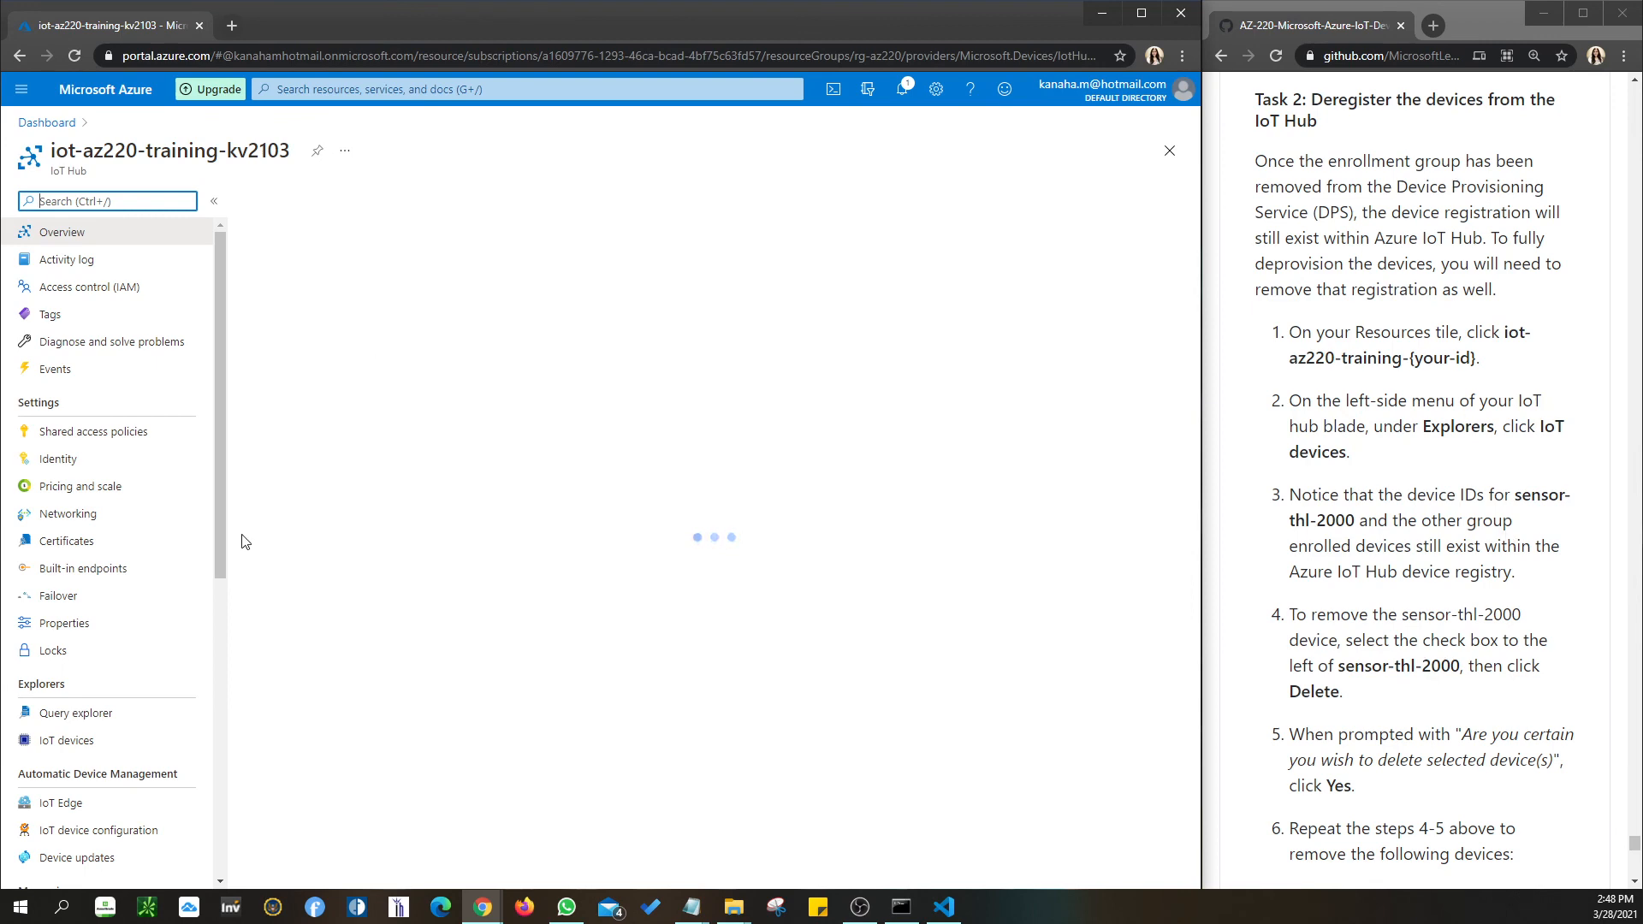
click(51, 744)
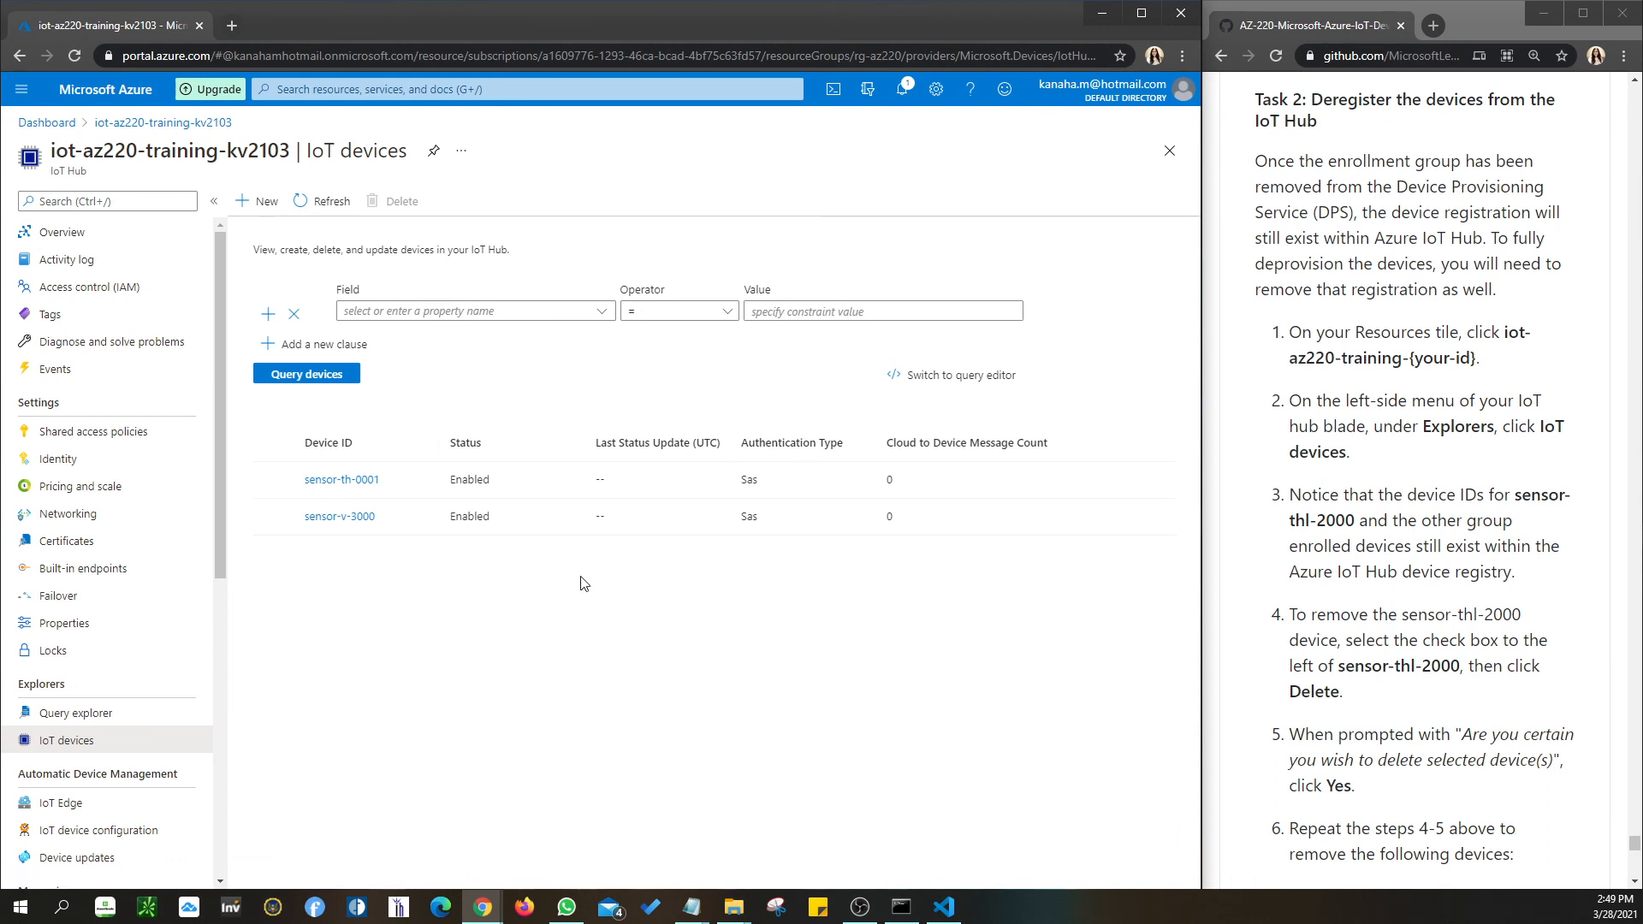
Demonstrate selecting a device by ticking and unticking sensor-v-3000, and highlight sensor-thl-2000 and sensor-thl-2001 to sensor-thl-2003 in the guide's removal steps.
click(275, 519)
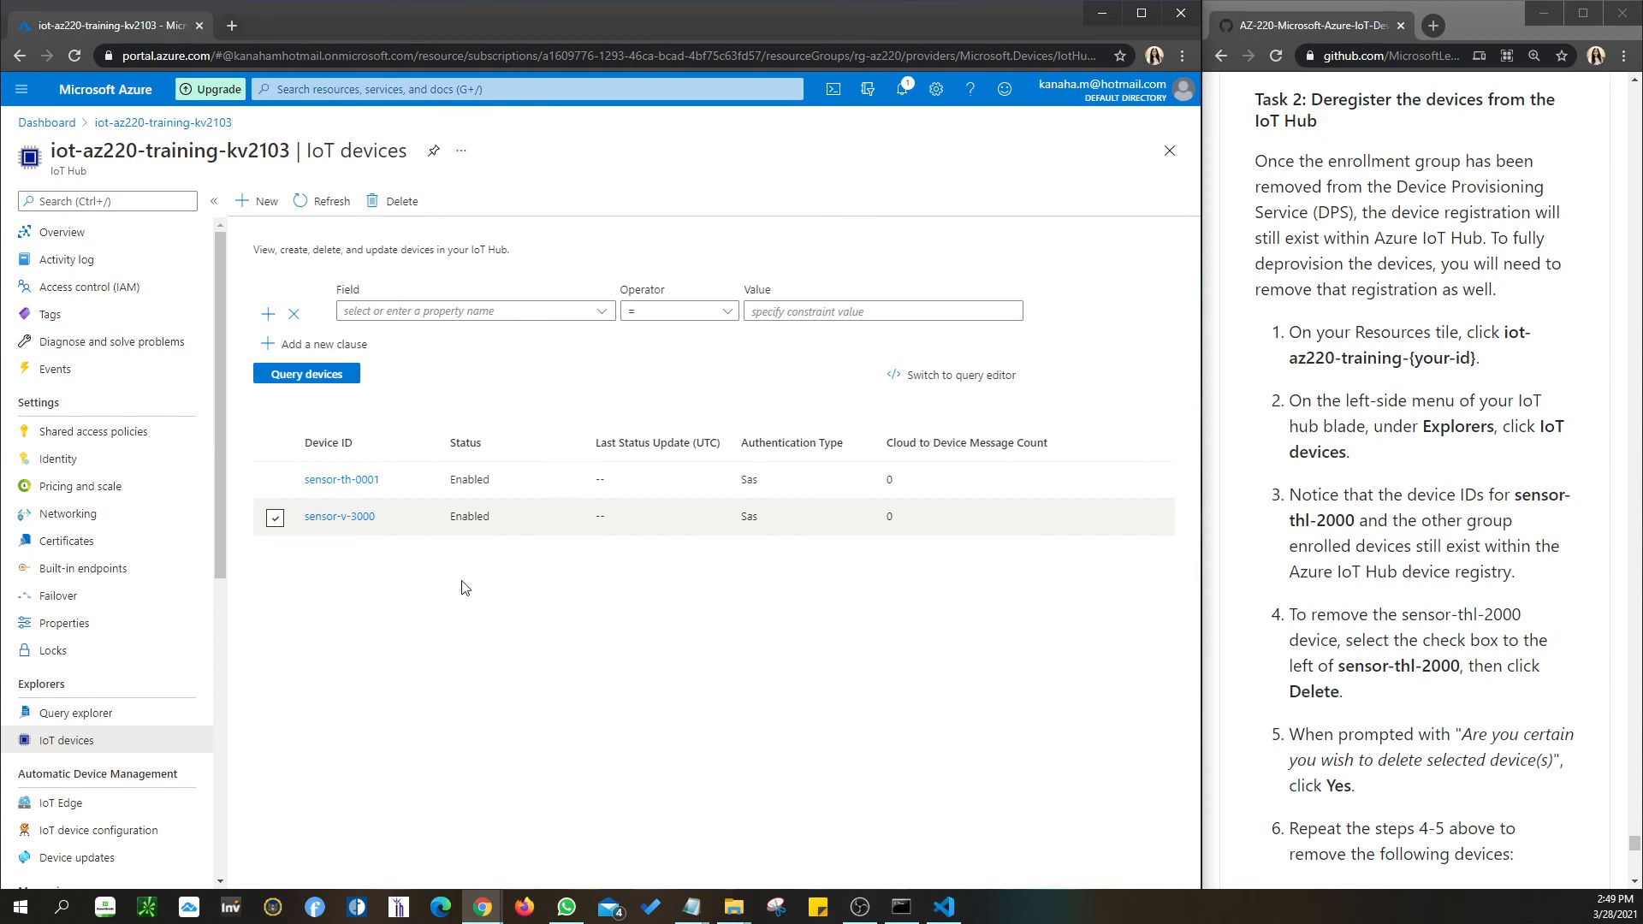
drag(1340, 669, 1461, 671)
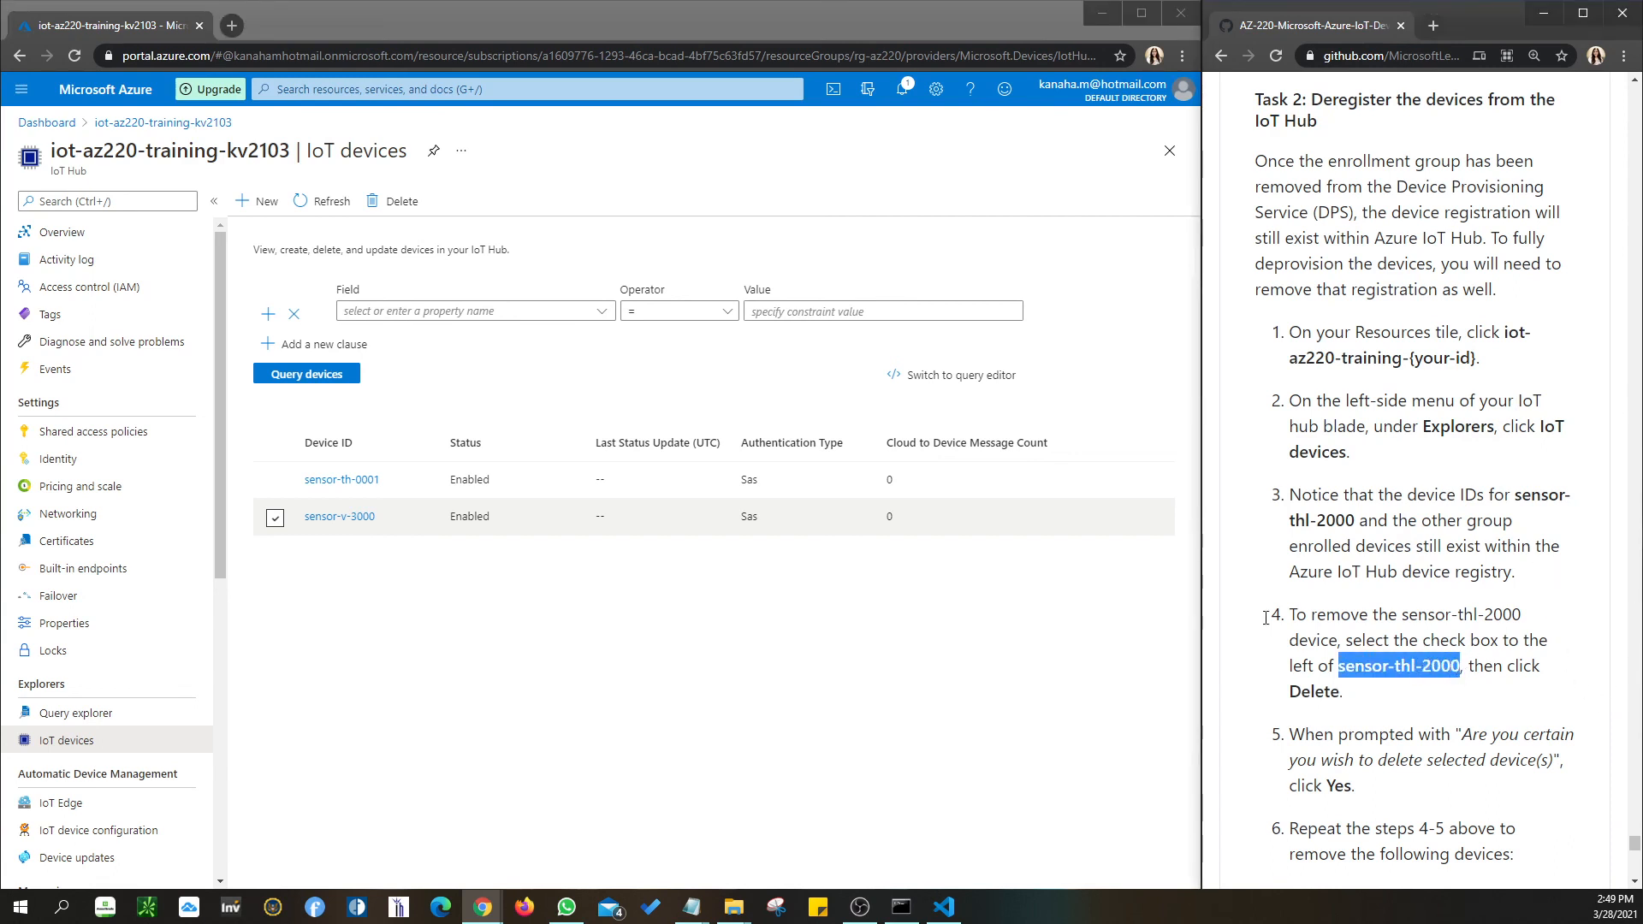
click(275, 517)
scroll(1439, 603, down, 4)
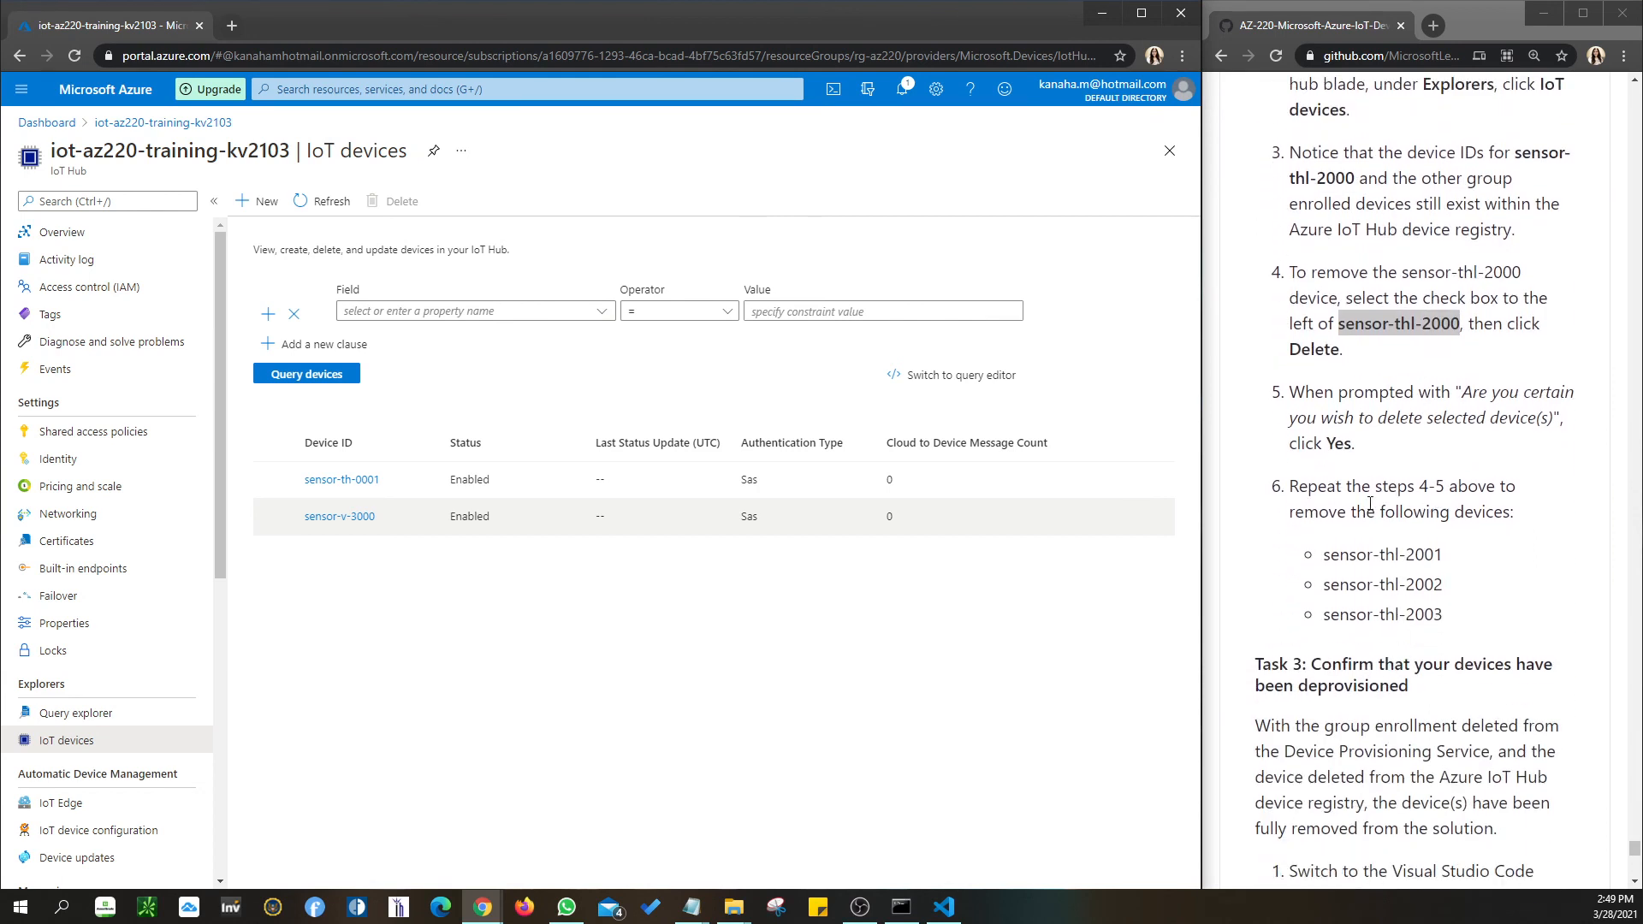
drag(1327, 560, 1442, 616)
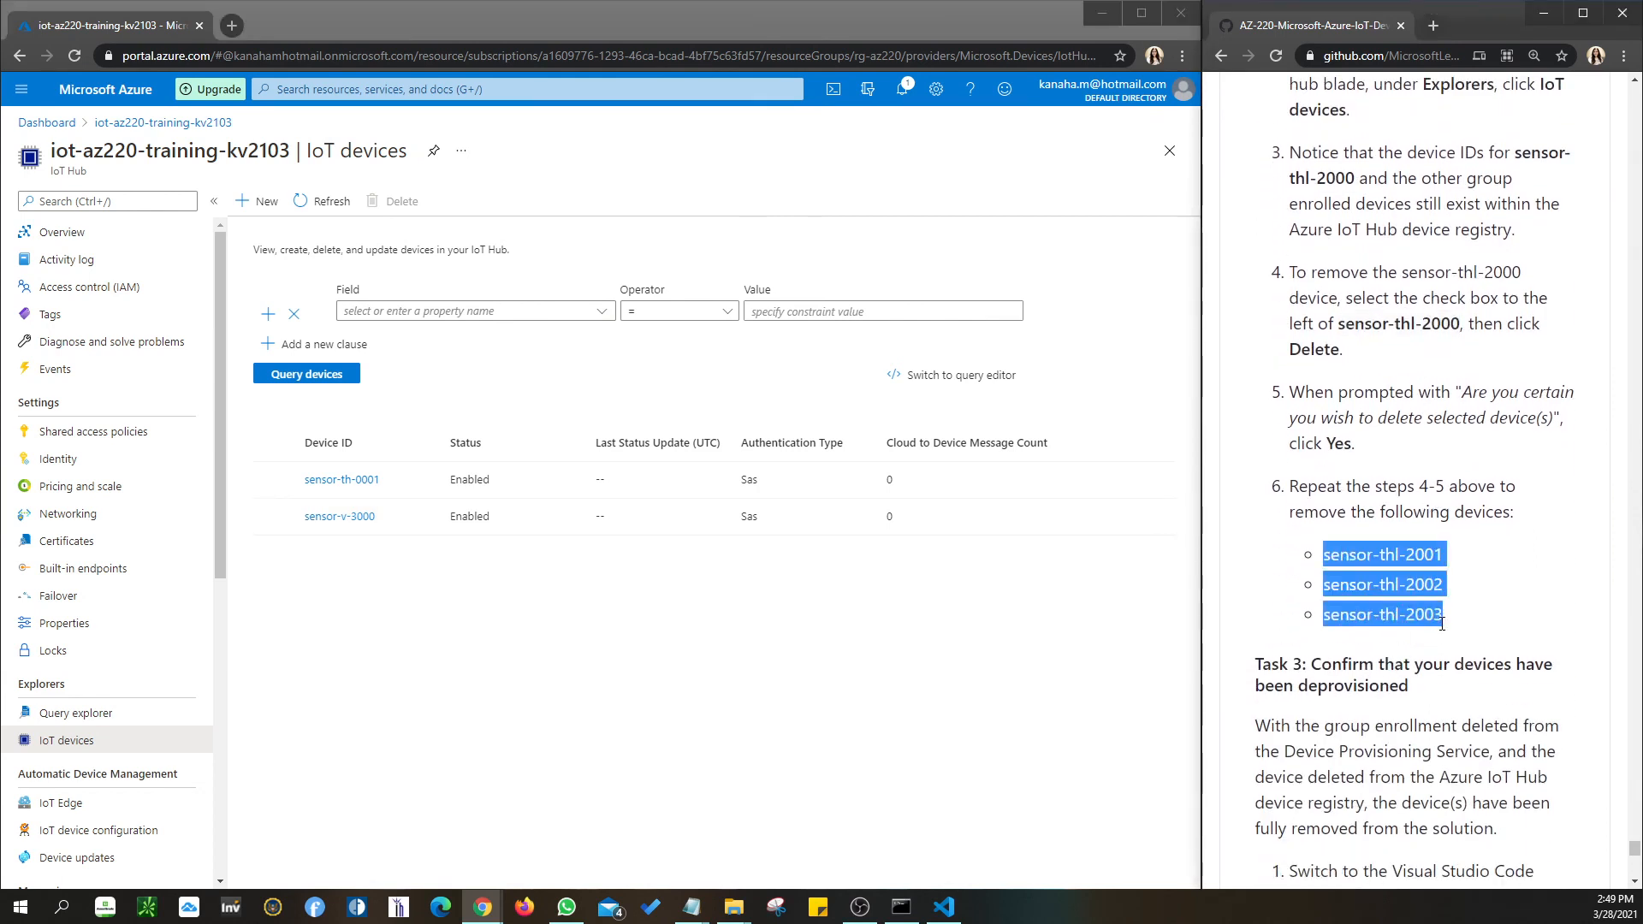
Read Task 3 on confirming the devices are deprovisioned, and highlight the sample ProvisioningTransportException output in the guide.
scroll(1442, 620, down, 3)
scroll(1442, 624, down, 2)
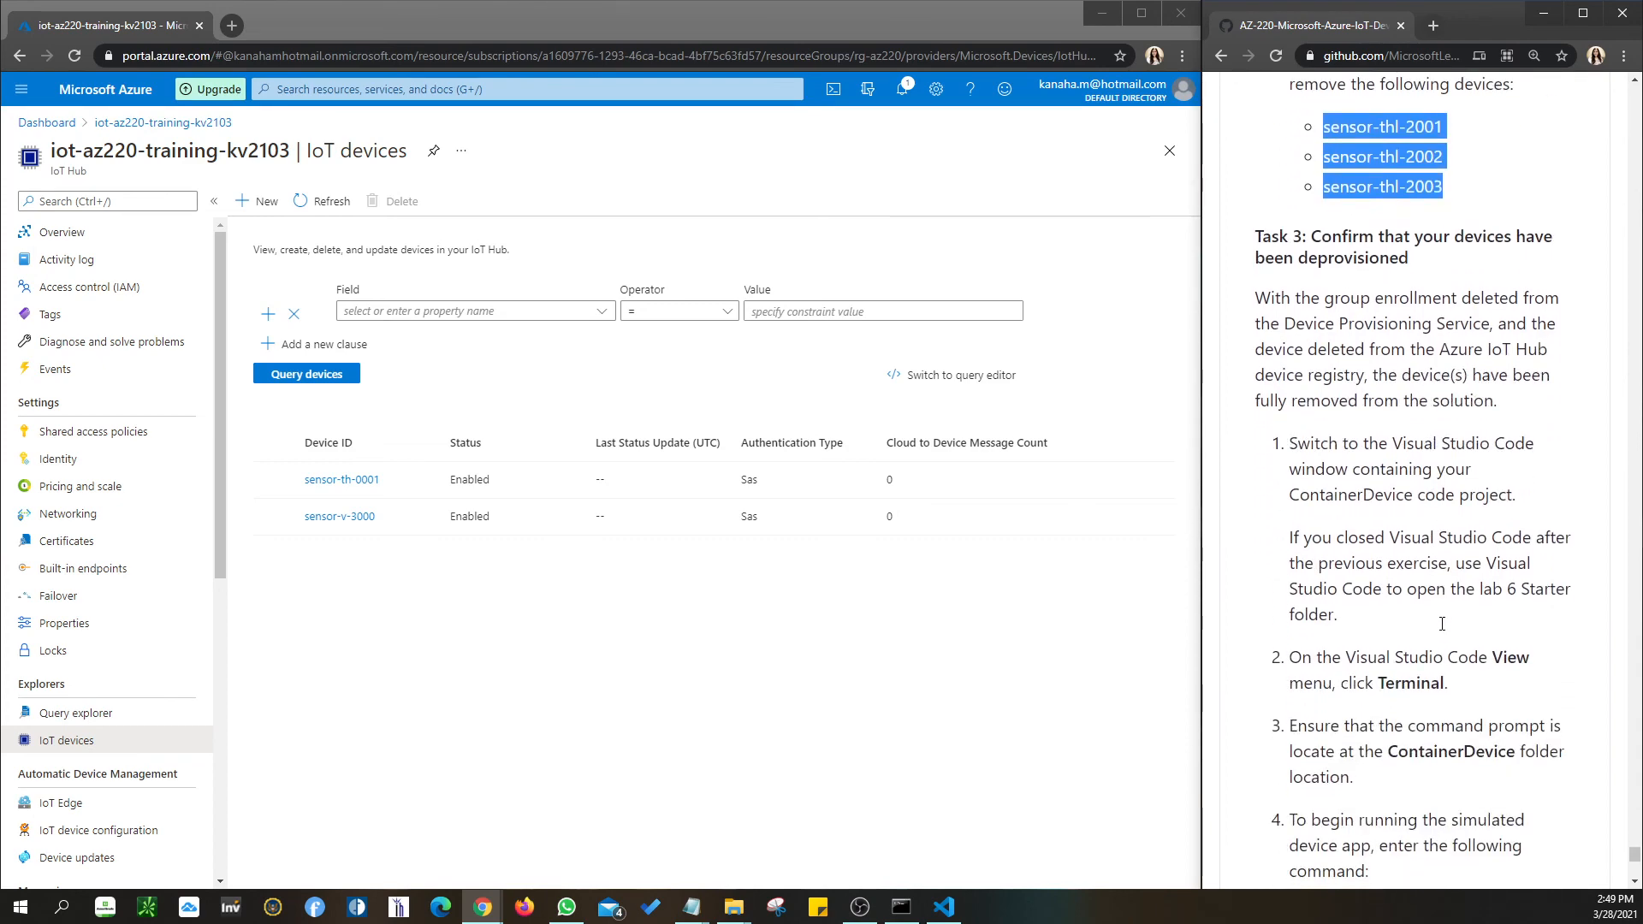
scroll(1442, 624, down, 2)
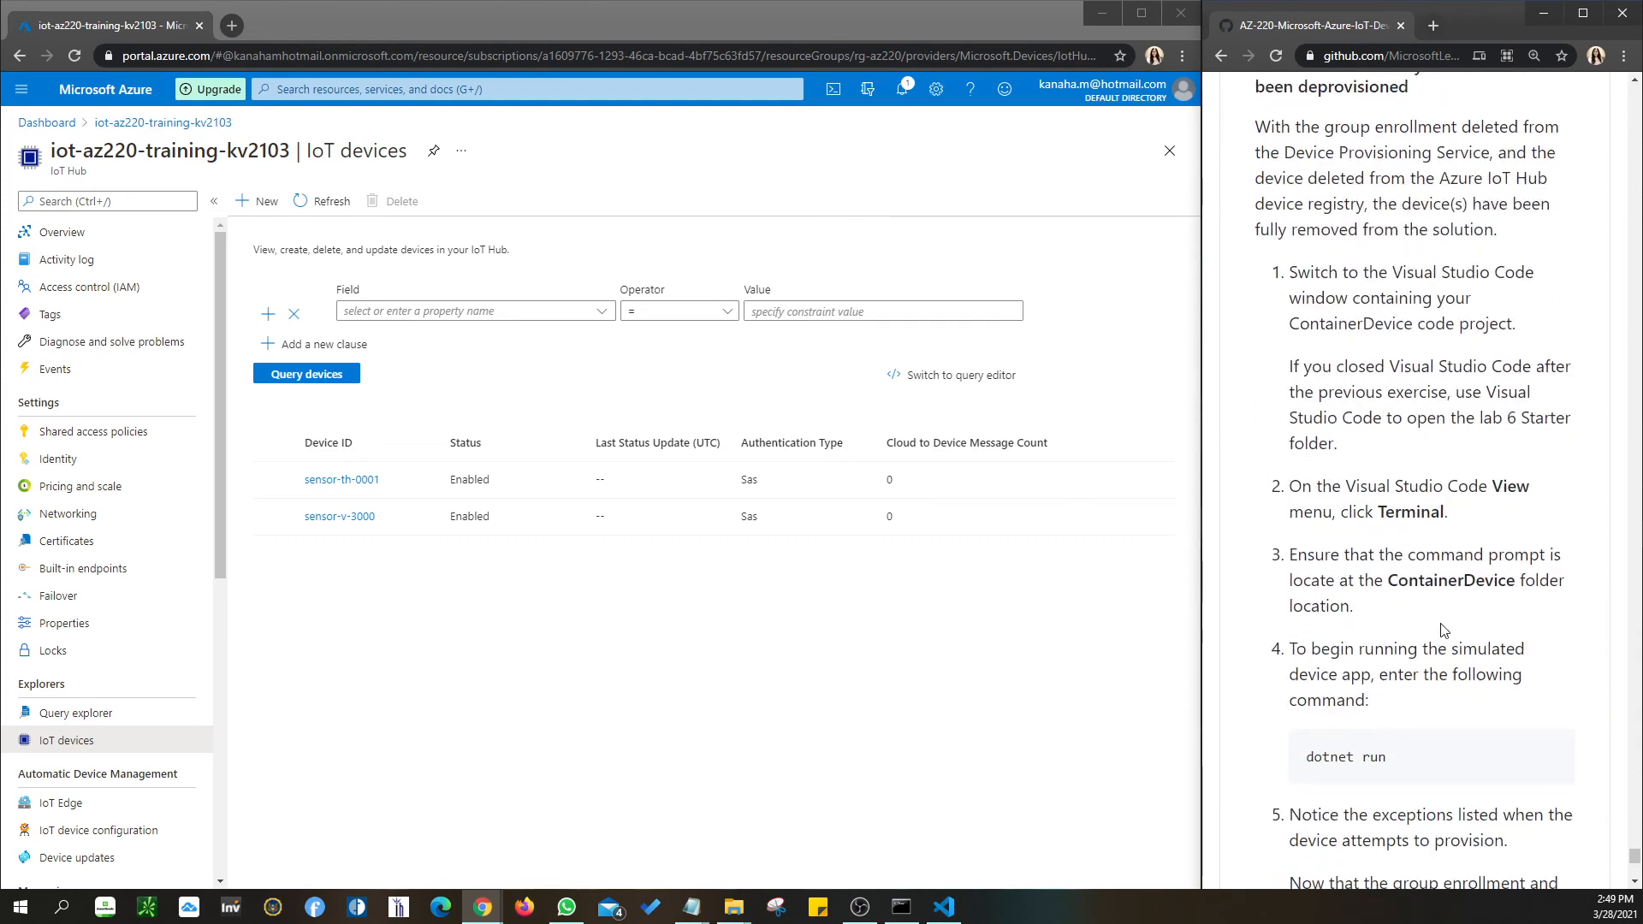
scroll(1444, 630, down, 6)
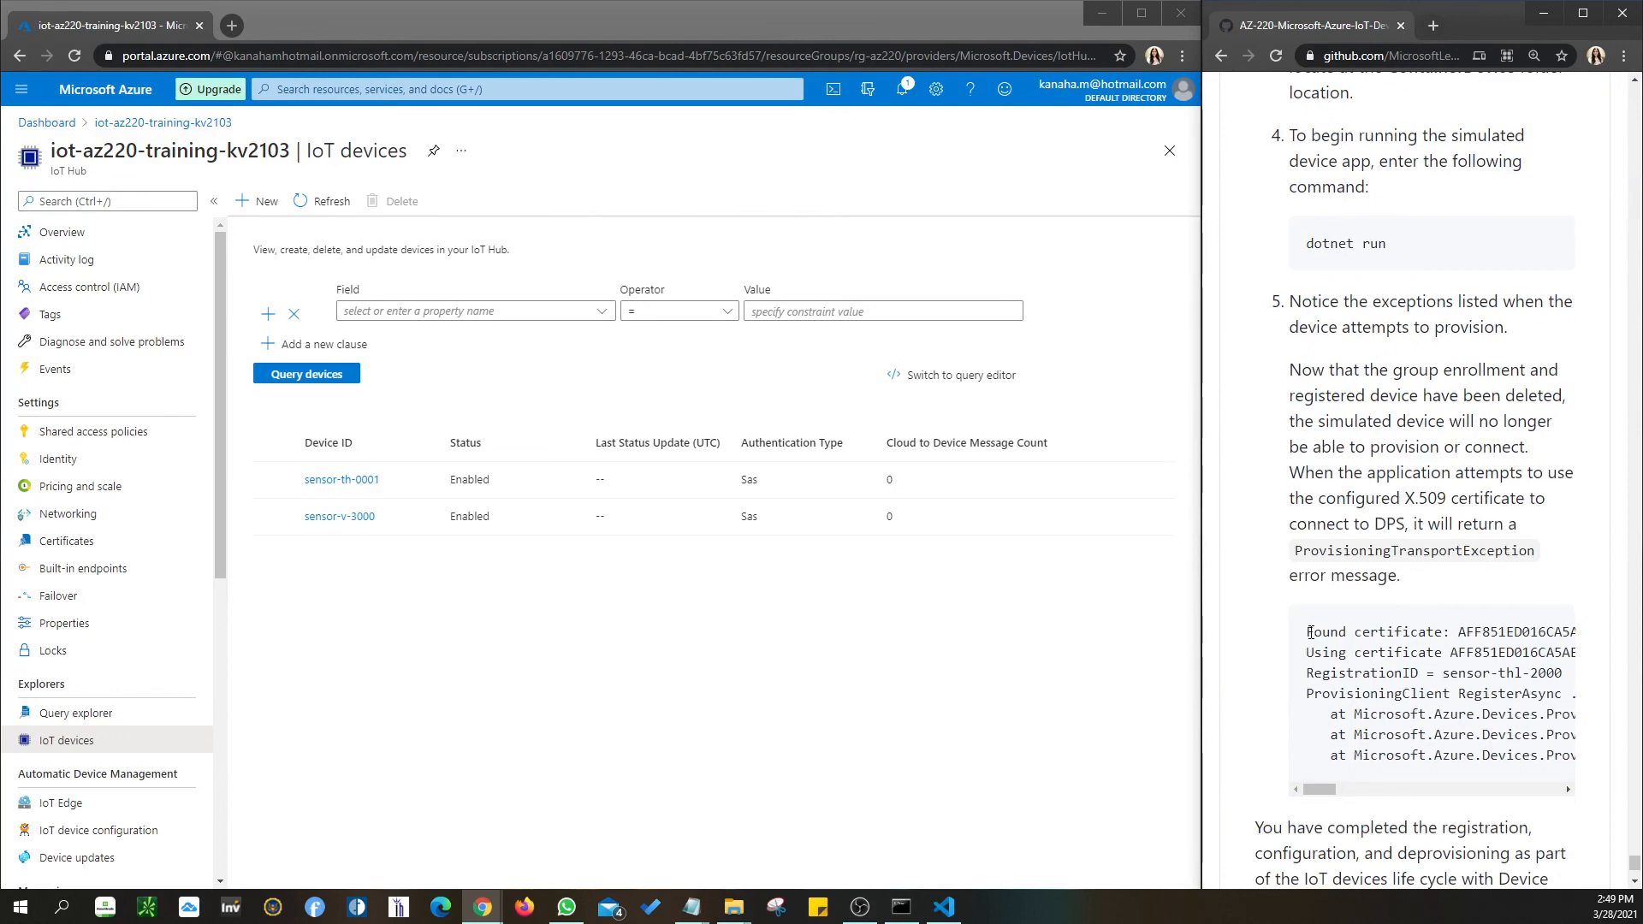
drag(1309, 633, 1581, 744)
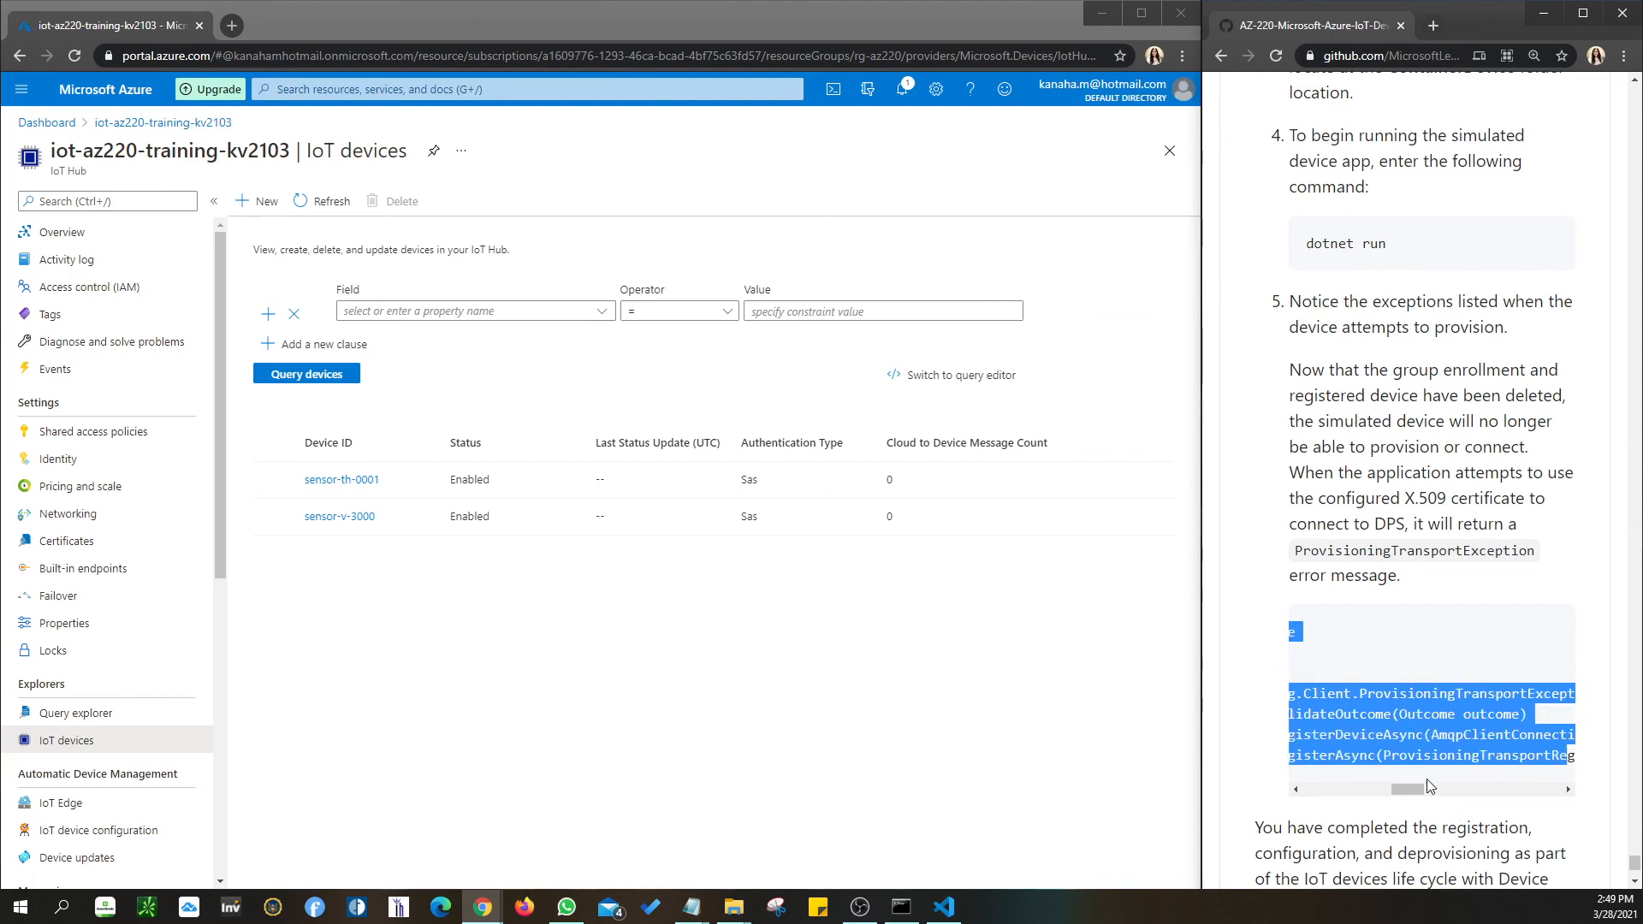
drag(1396, 788, 1300, 790)
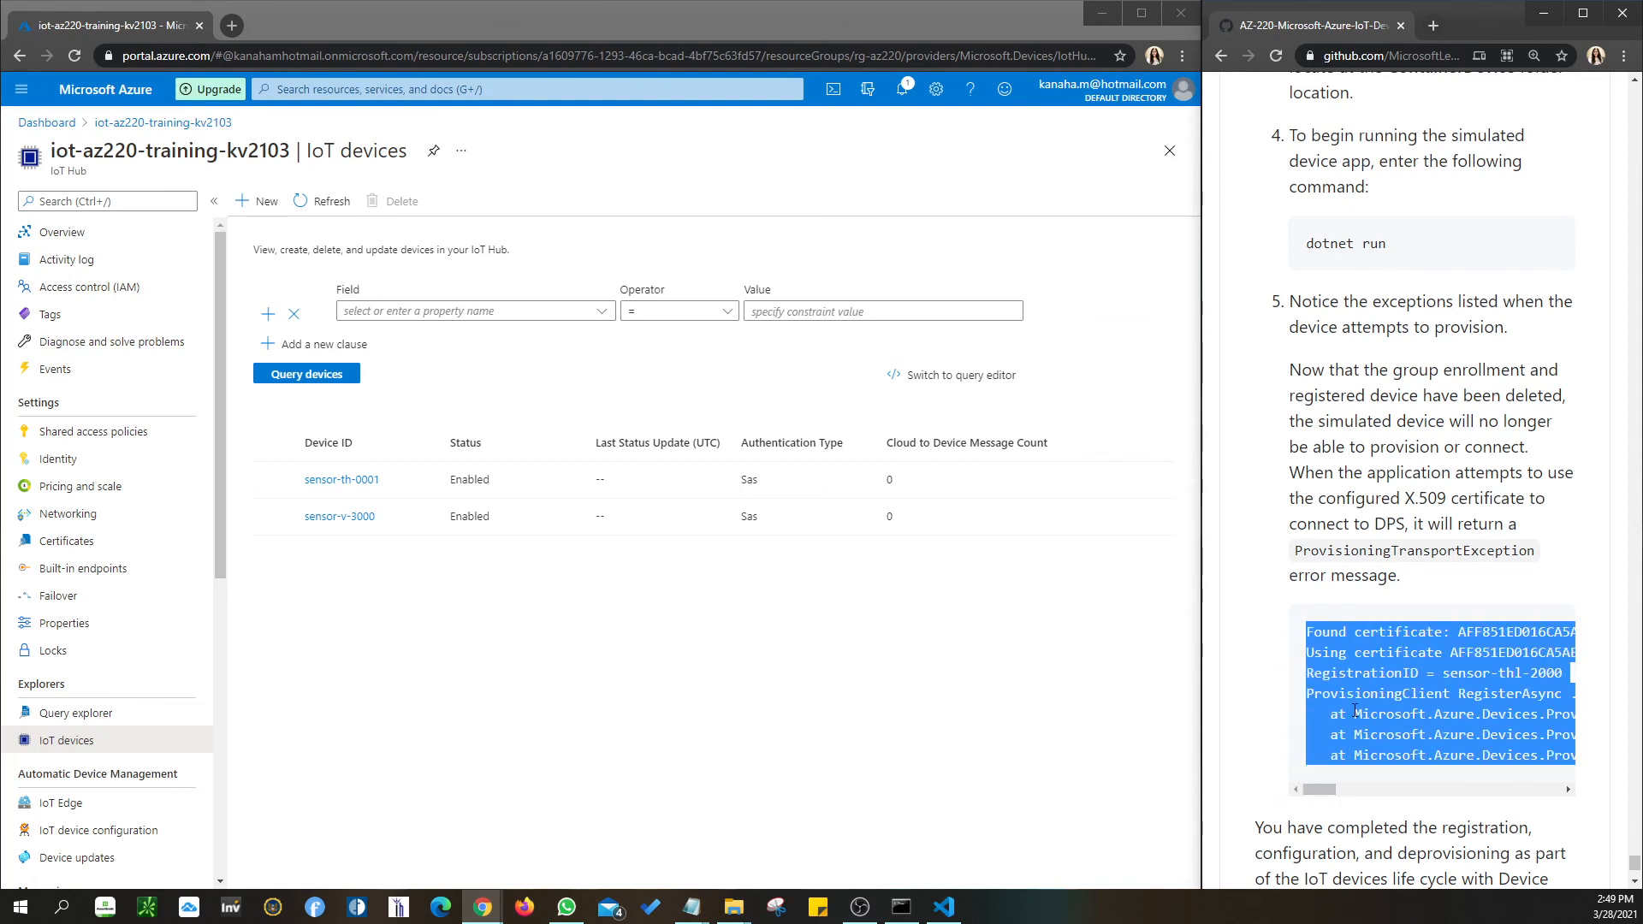
scroll(1355, 710, down, 3)
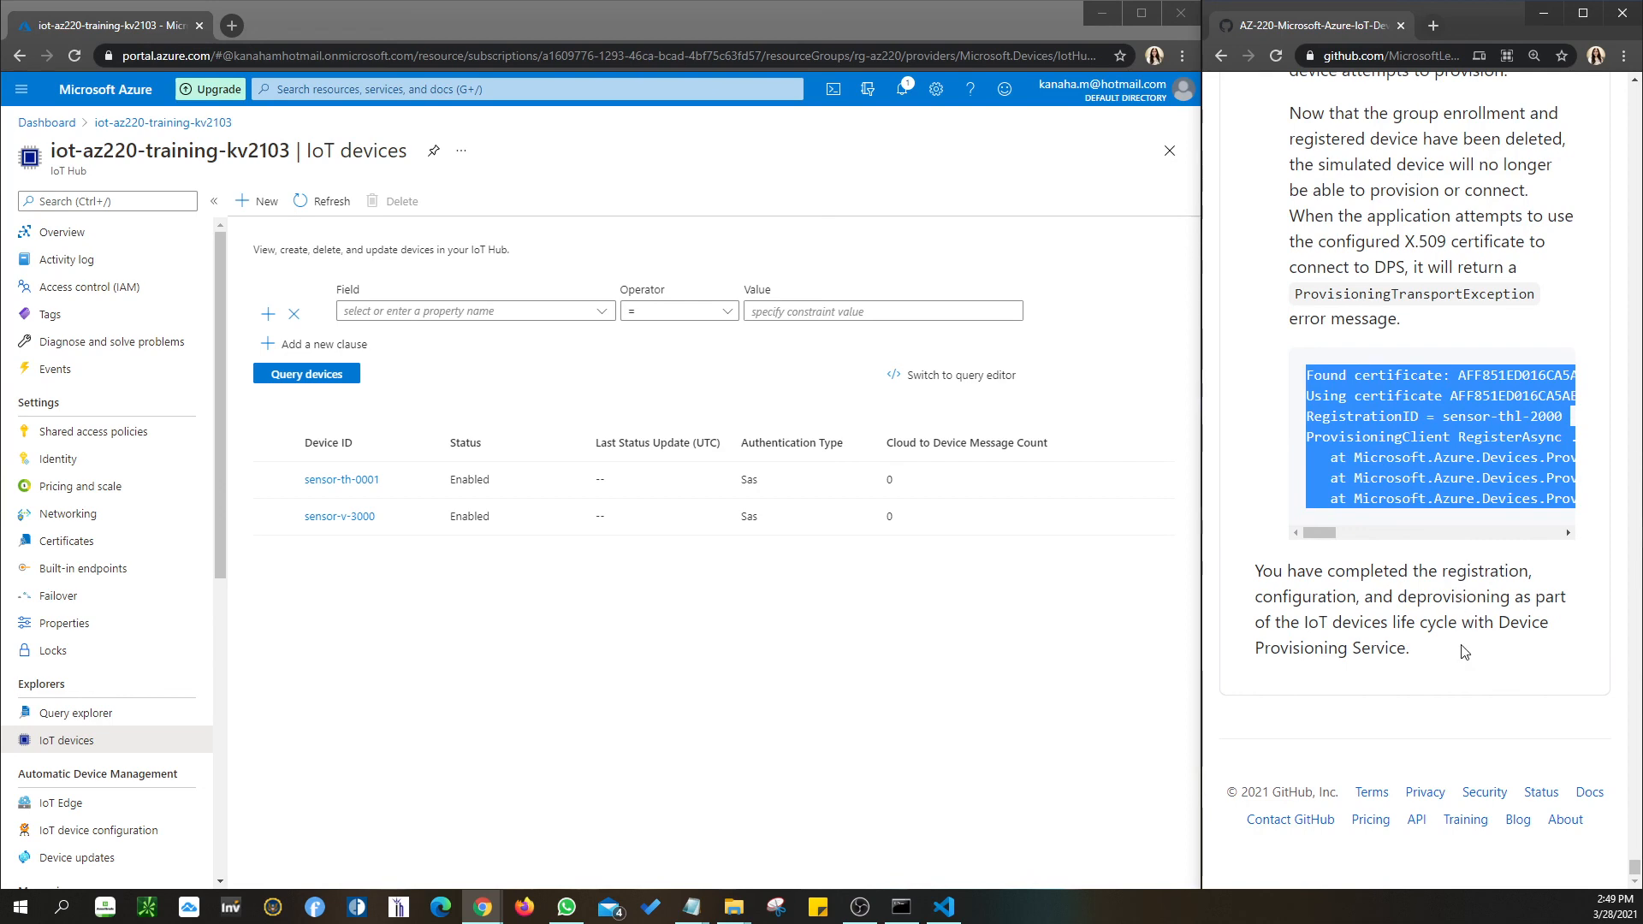
scroll(1464, 652, up, 3)
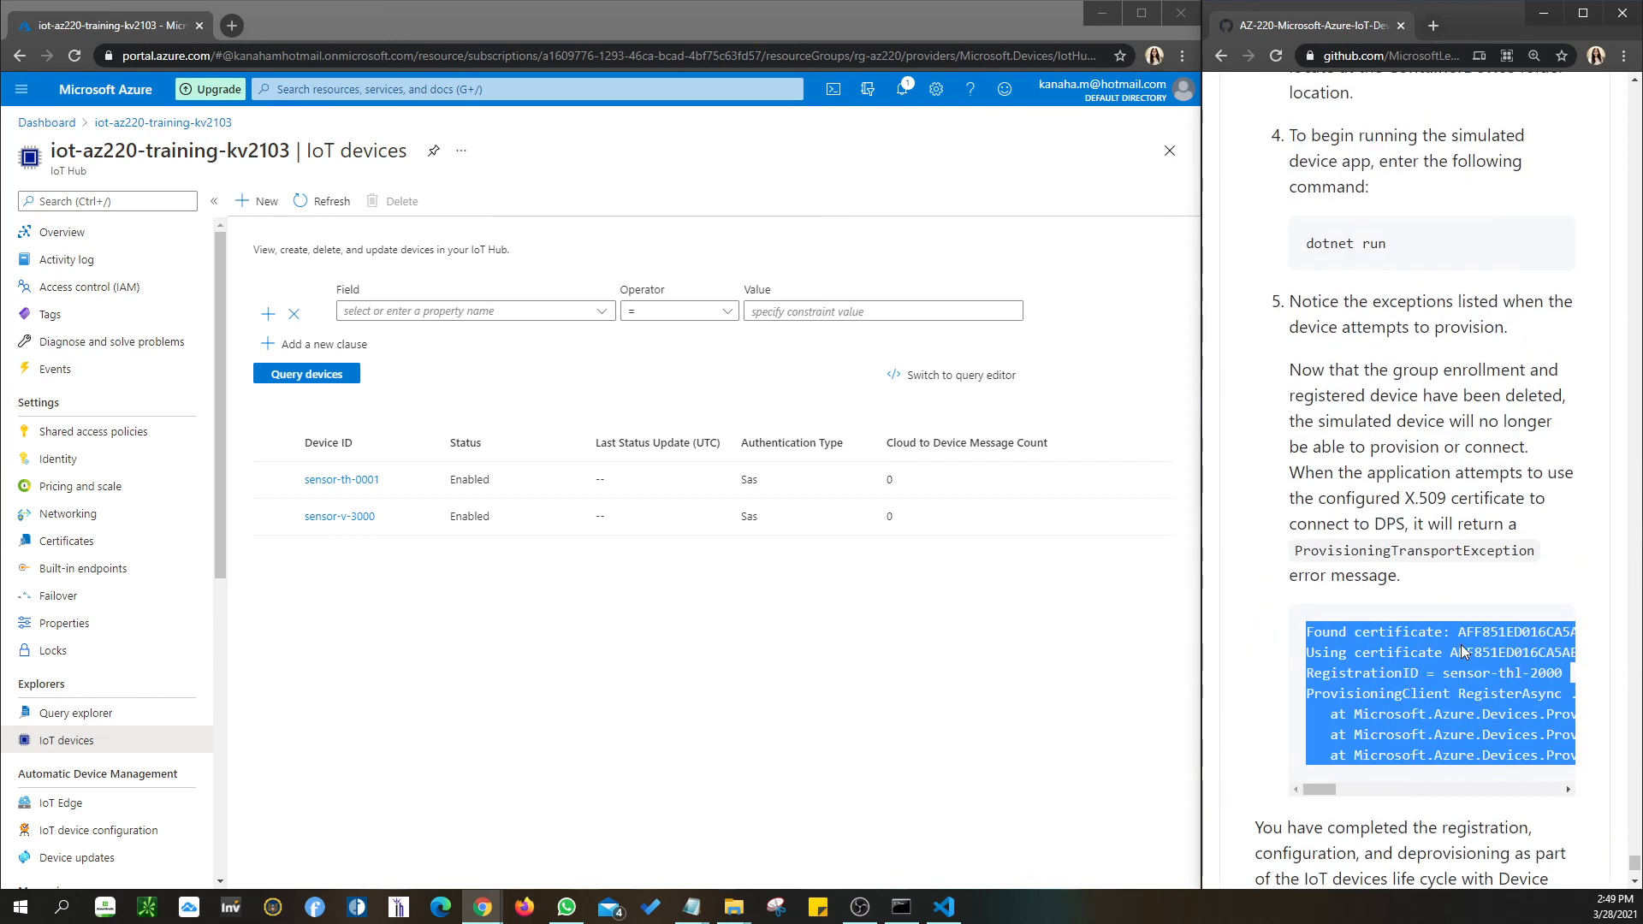